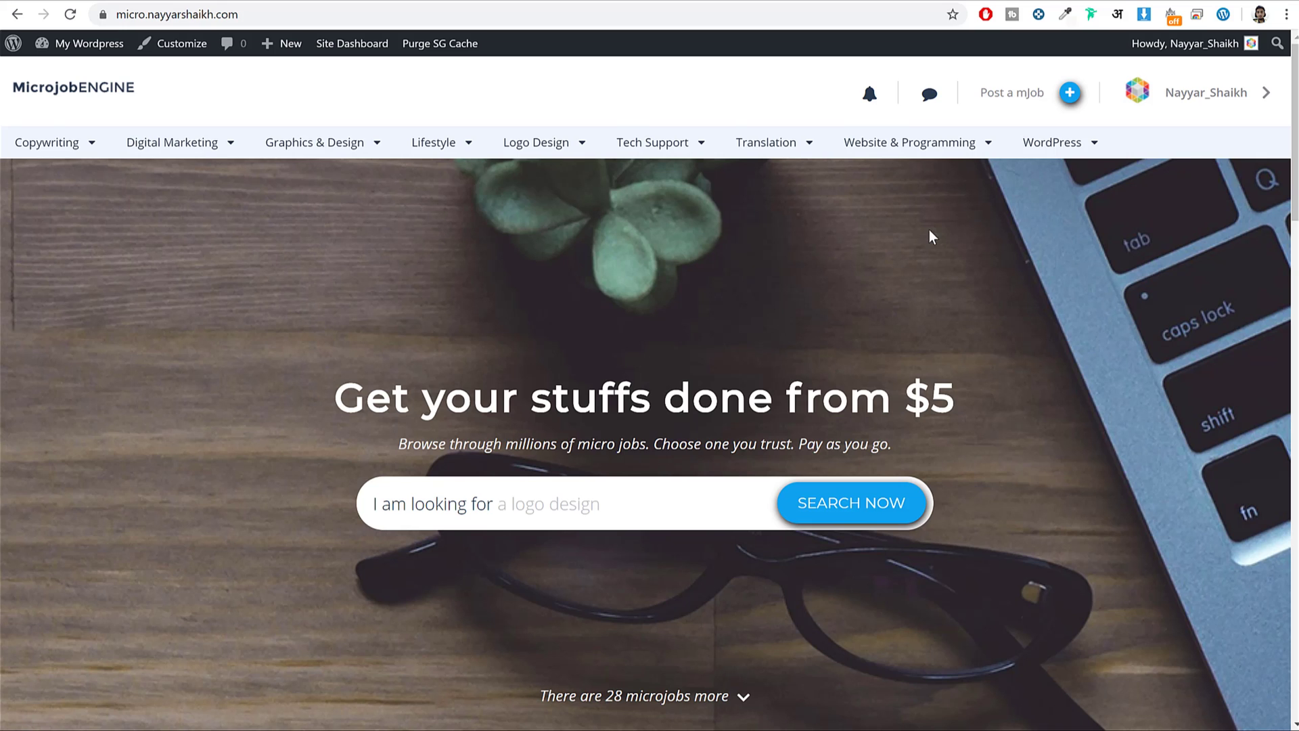
Open the Post a mJob page from the marketplace header.
scroll(938, 356, "down", 8)
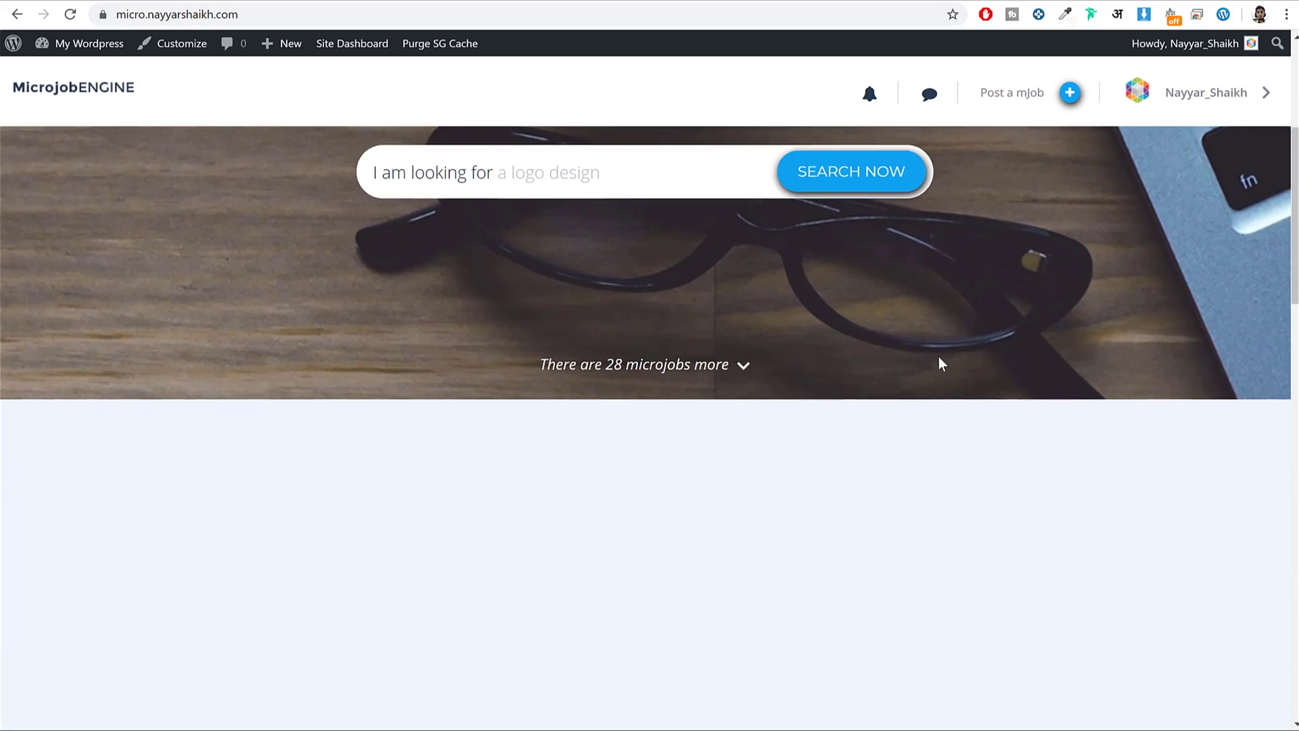
scroll(939, 358, "down", 20)
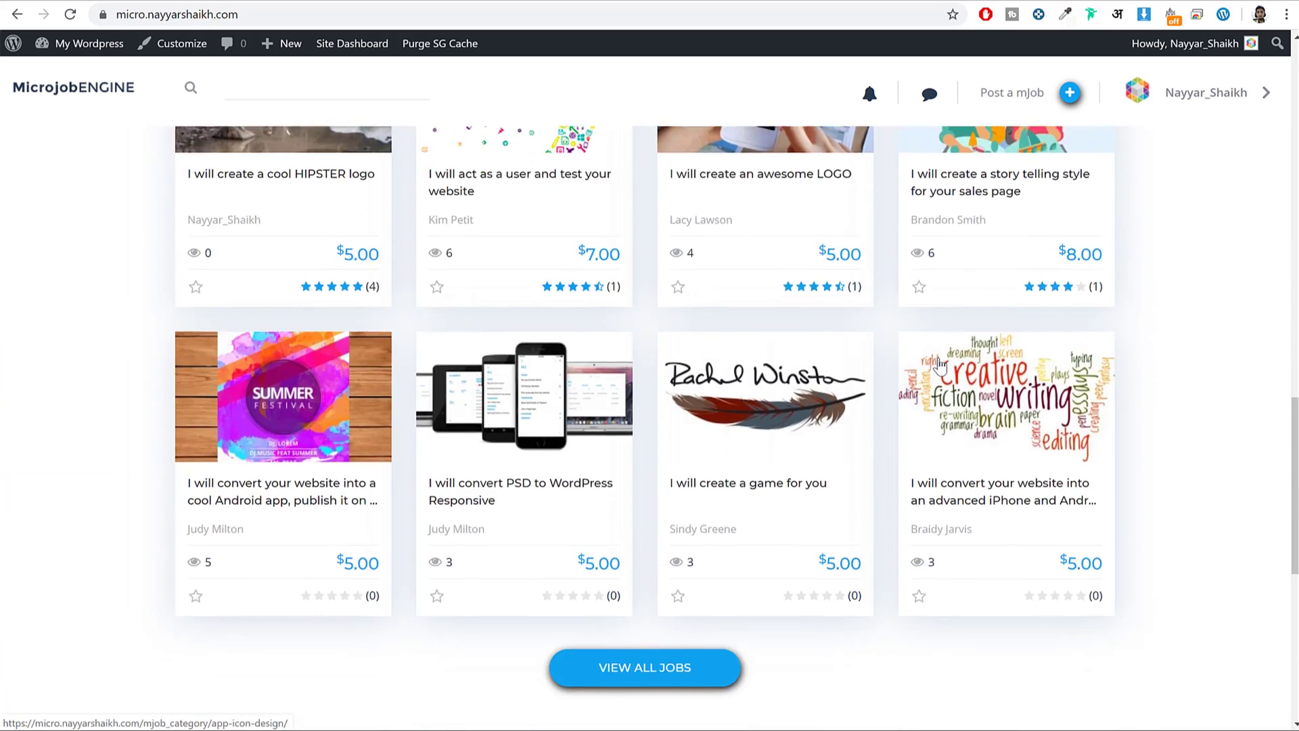
scroll(939, 366, "down", 5)
scroll(930, 406, "up", 20)
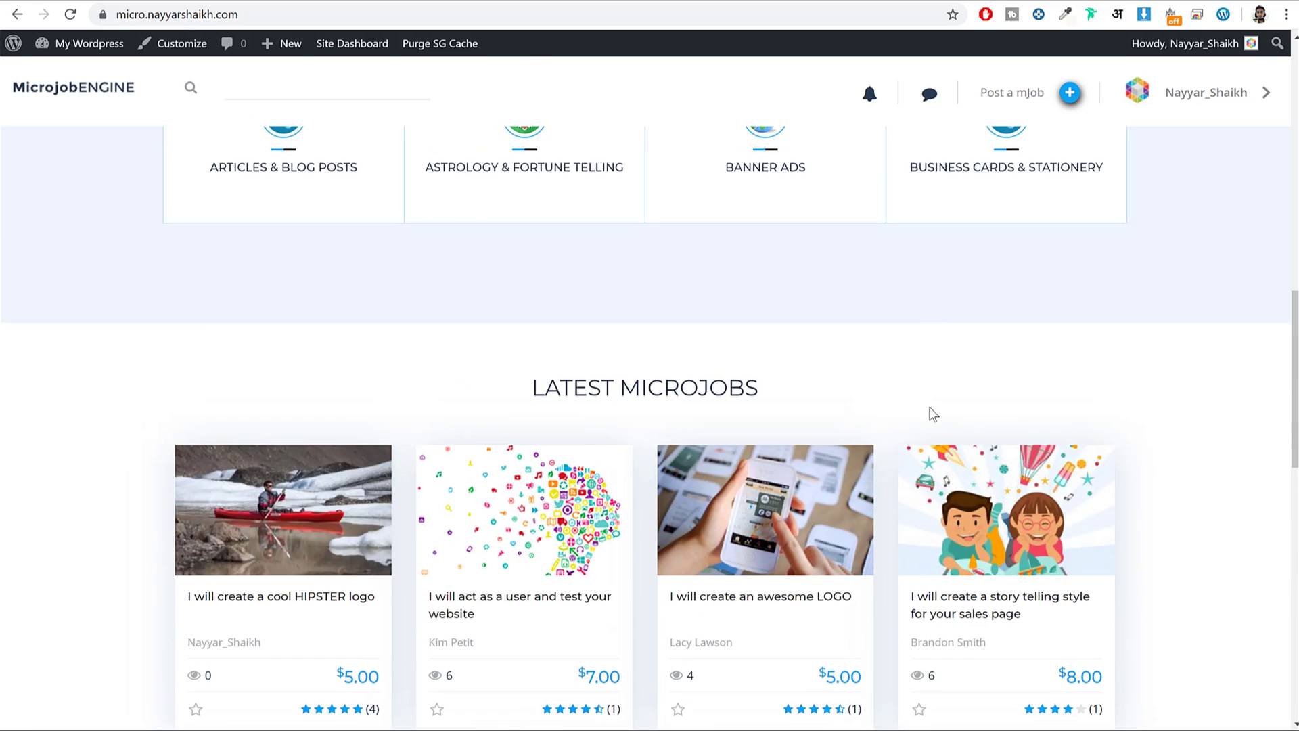
scroll(931, 408, "up", 6)
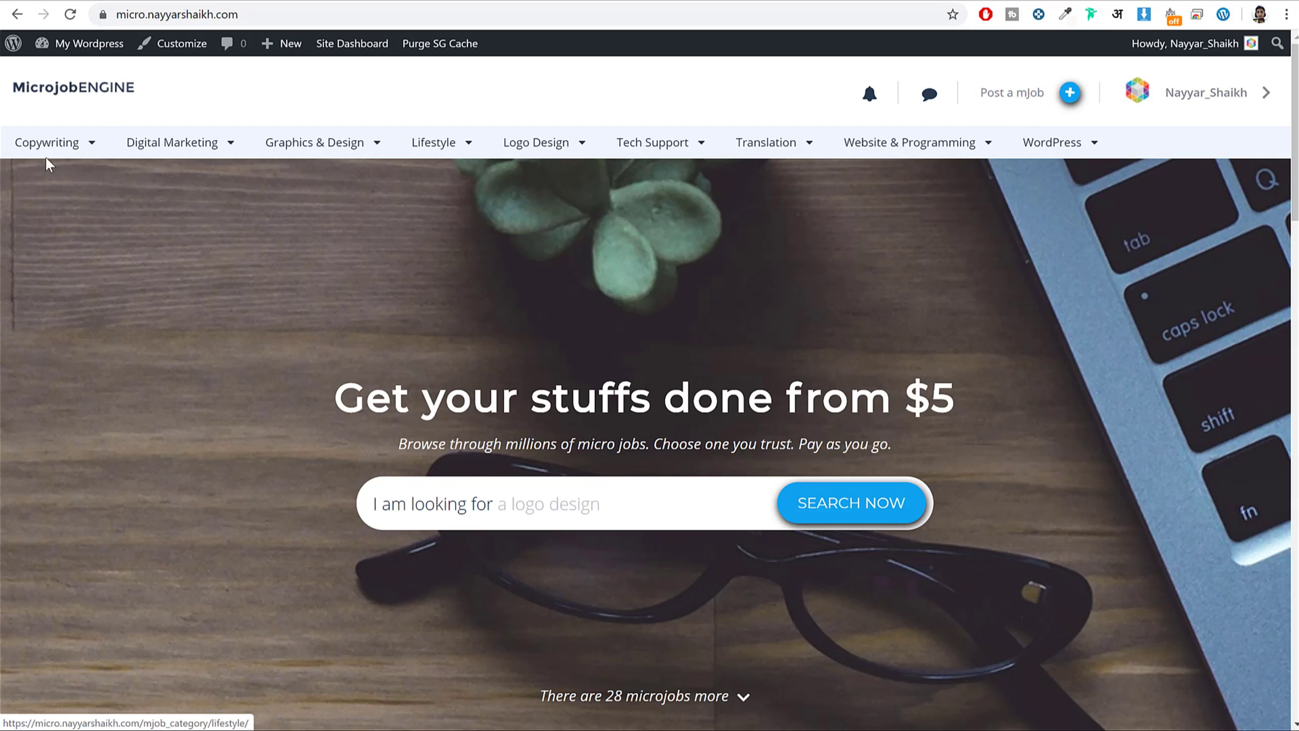
mouse_move(48, 162)
mouse_move(528, 154)
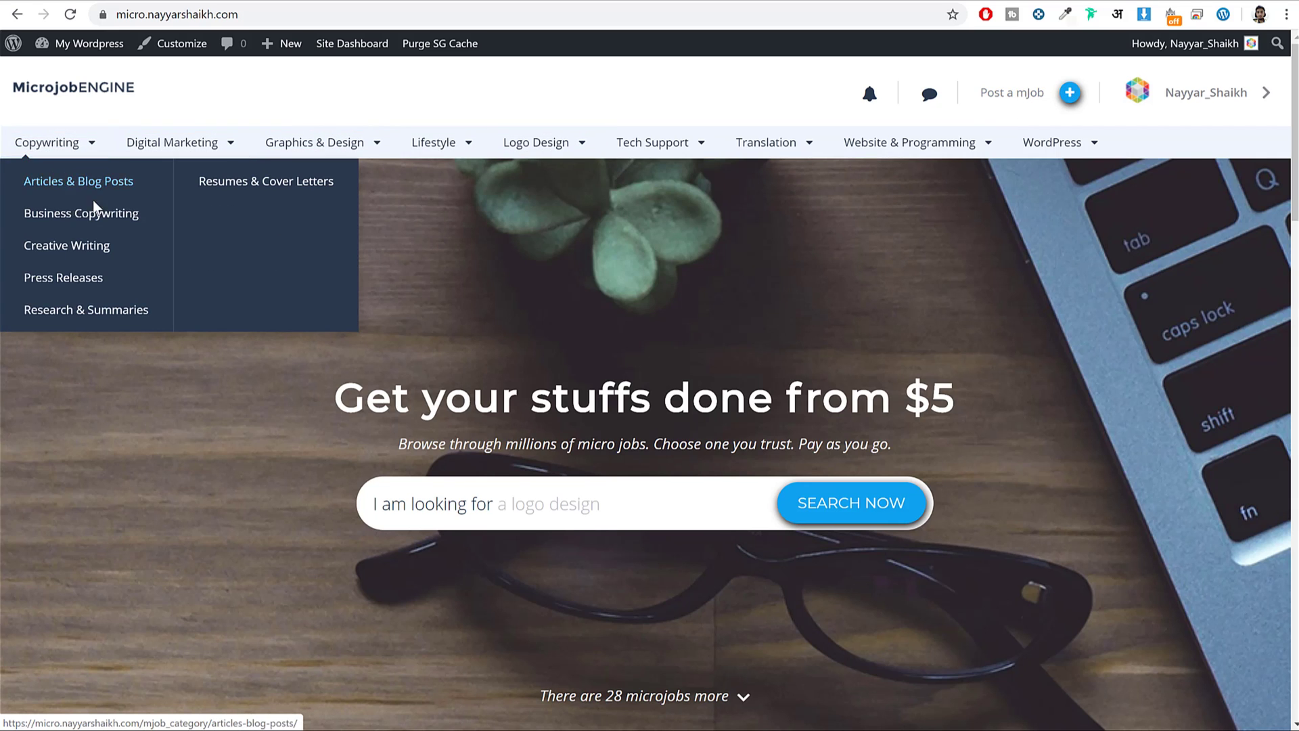
mouse_move(419, 153)
mouse_move(169, 151)
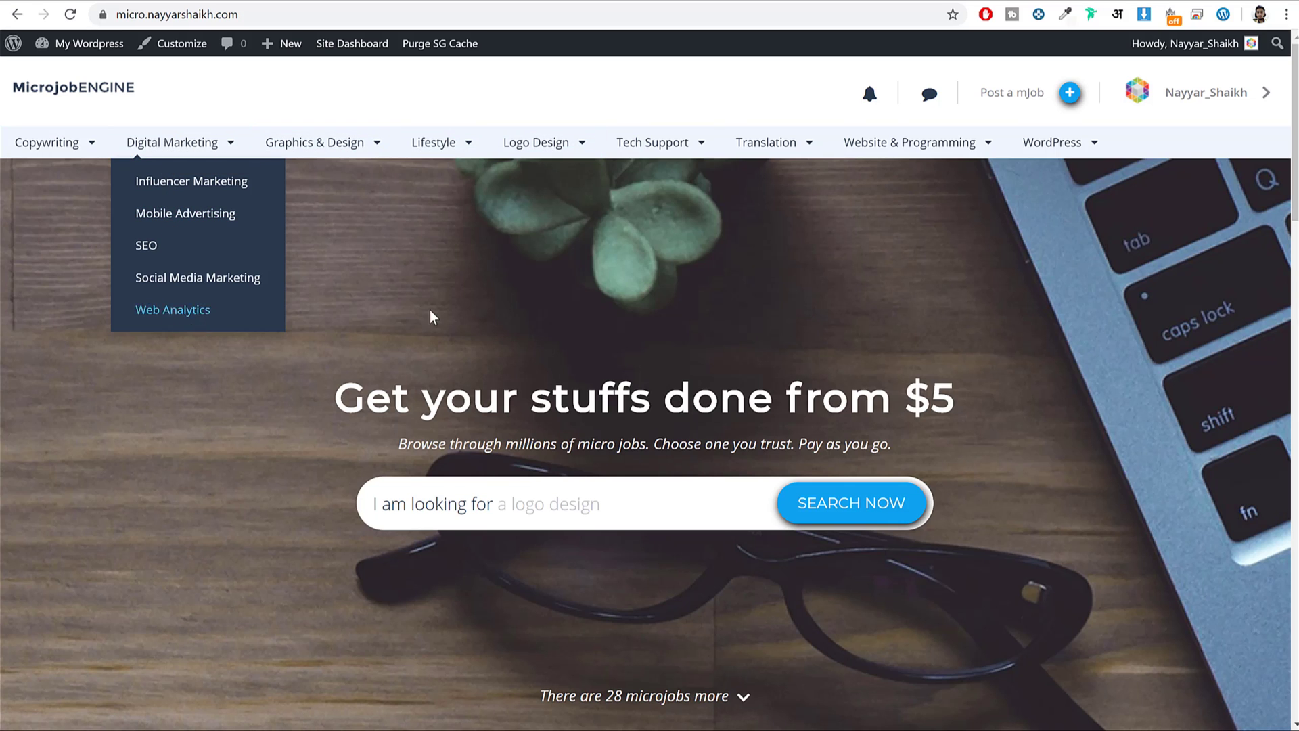
mouse_move(1053, 143)
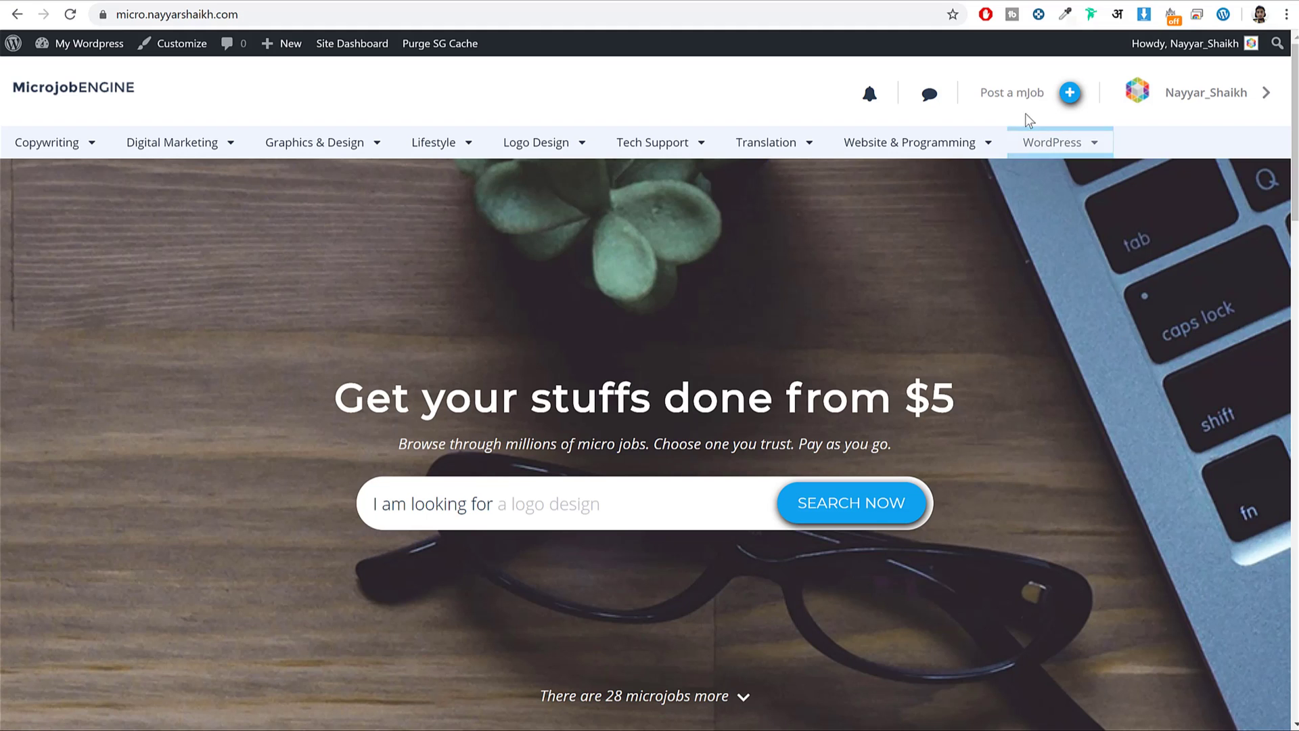
left_click(1030, 95)
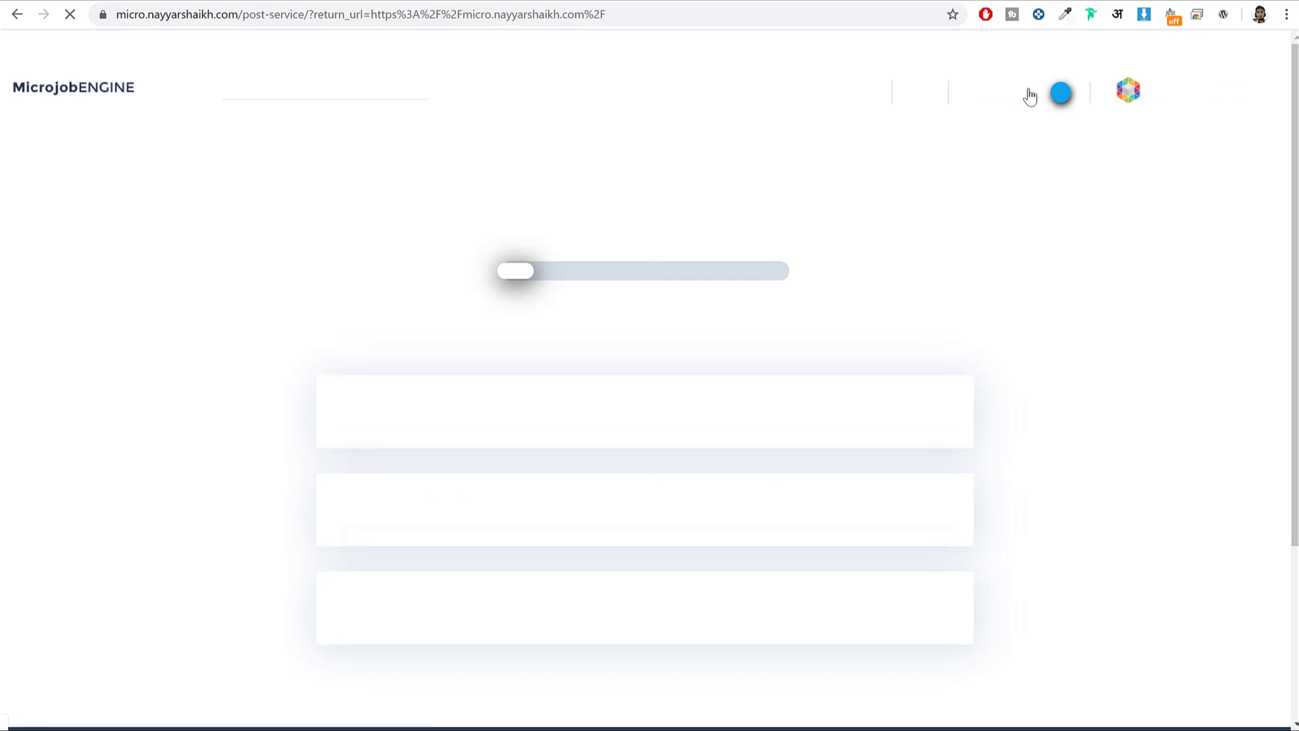
Pick the STANDARD pricing plan, then return to the plan choices.
scroll(960, 342, "down", 3)
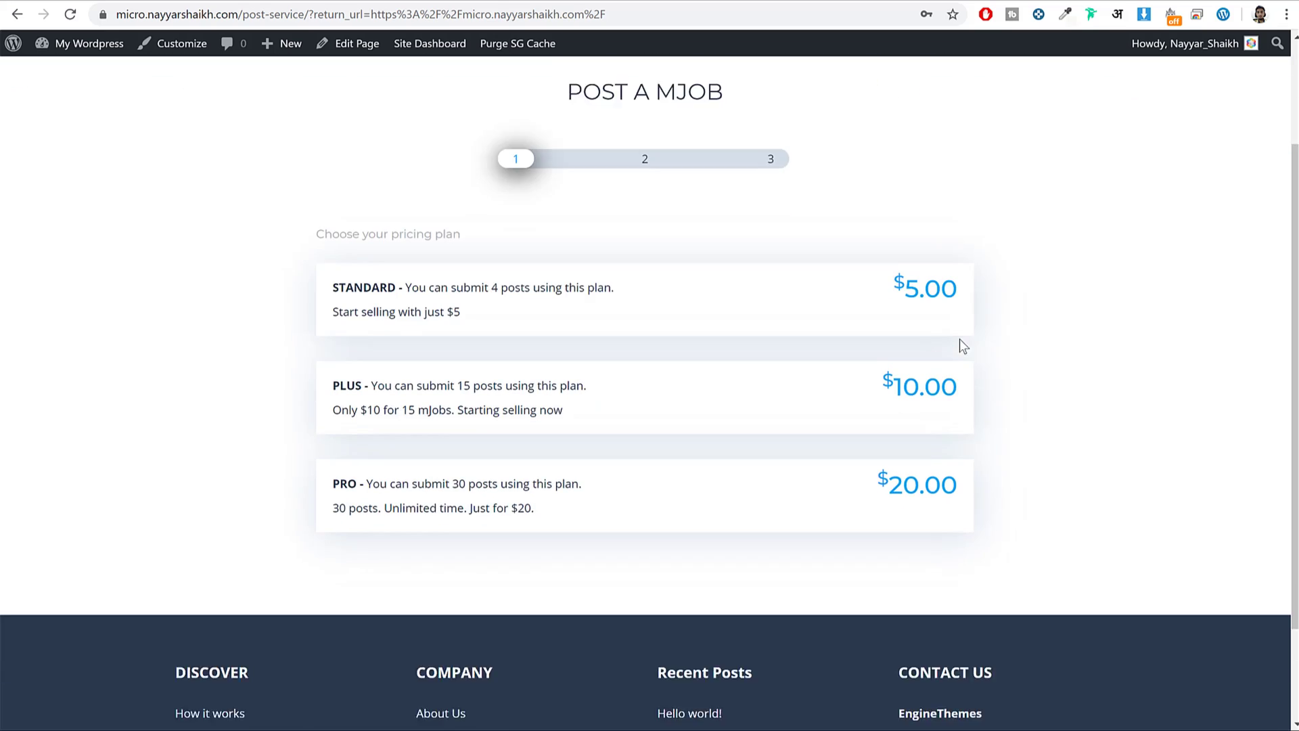
scroll(978, 404, "up", 3)
scroll(1098, 362, "down", 1)
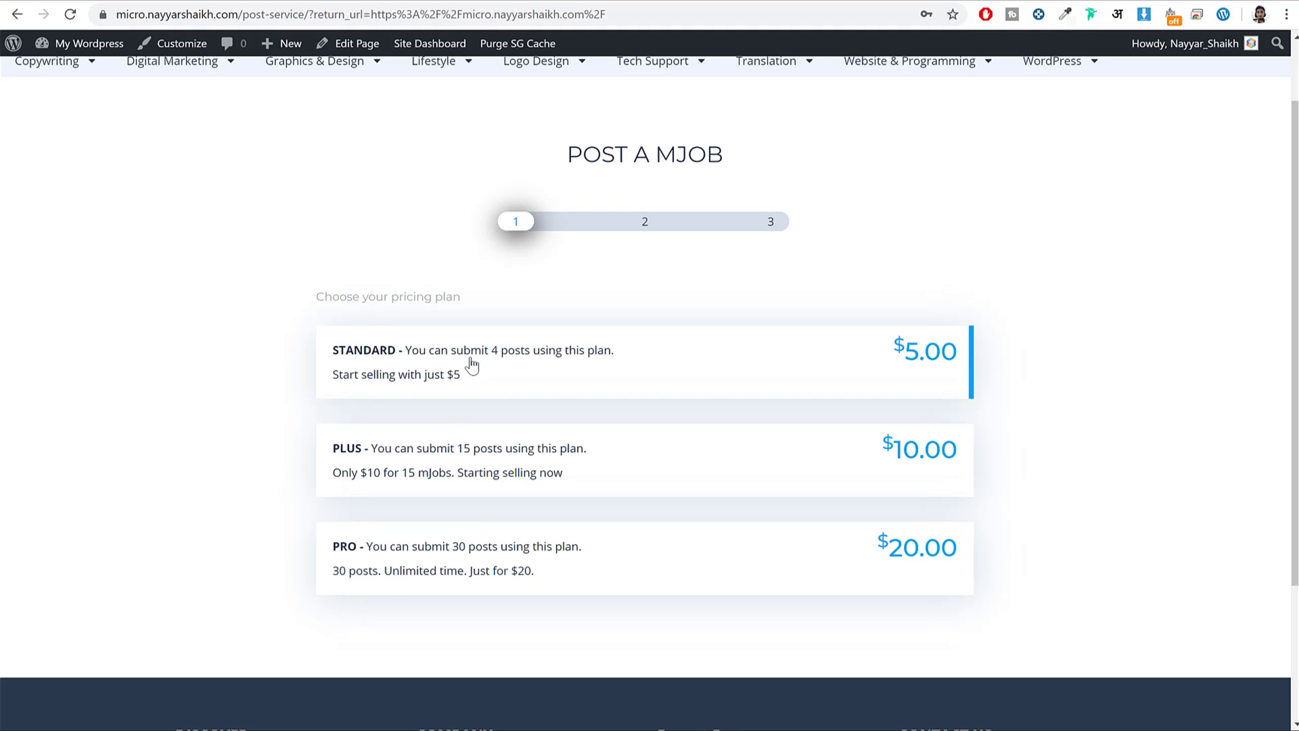
left_click_drag(486, 352, 572, 362)
left_click(571, 362)
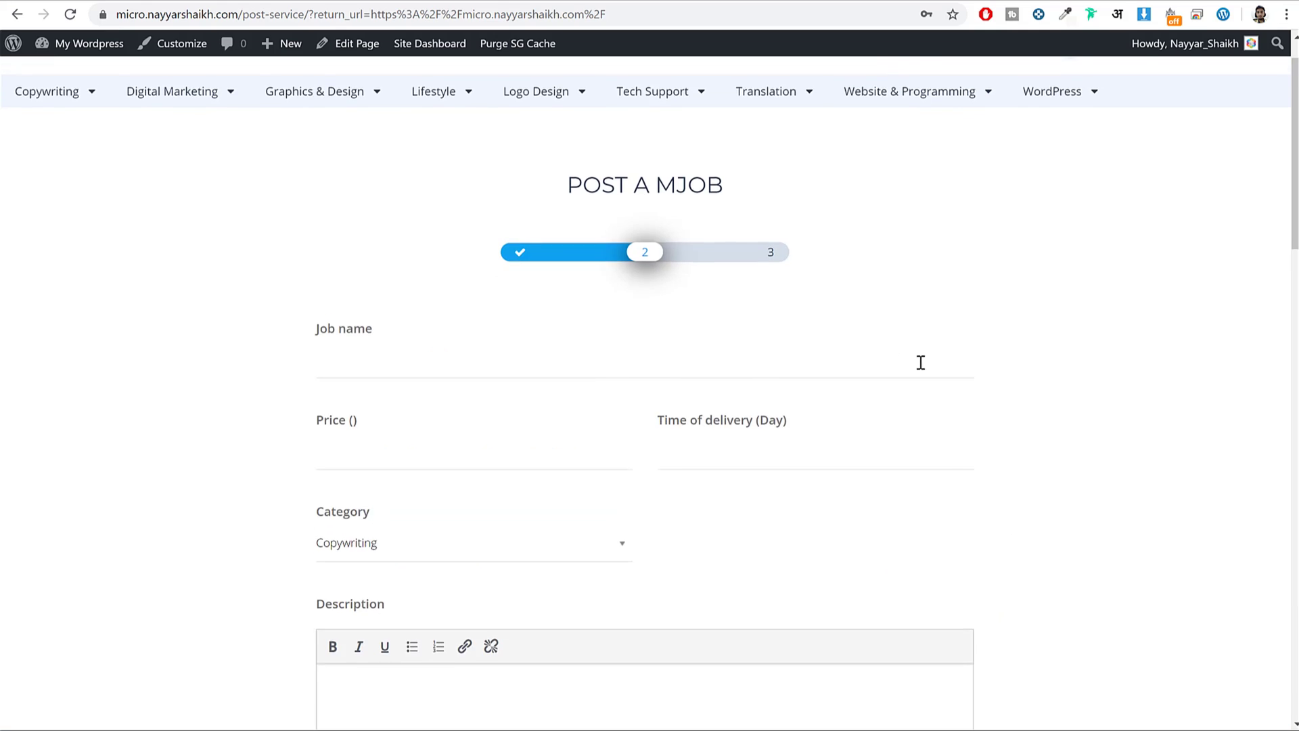
left_click(548, 303)
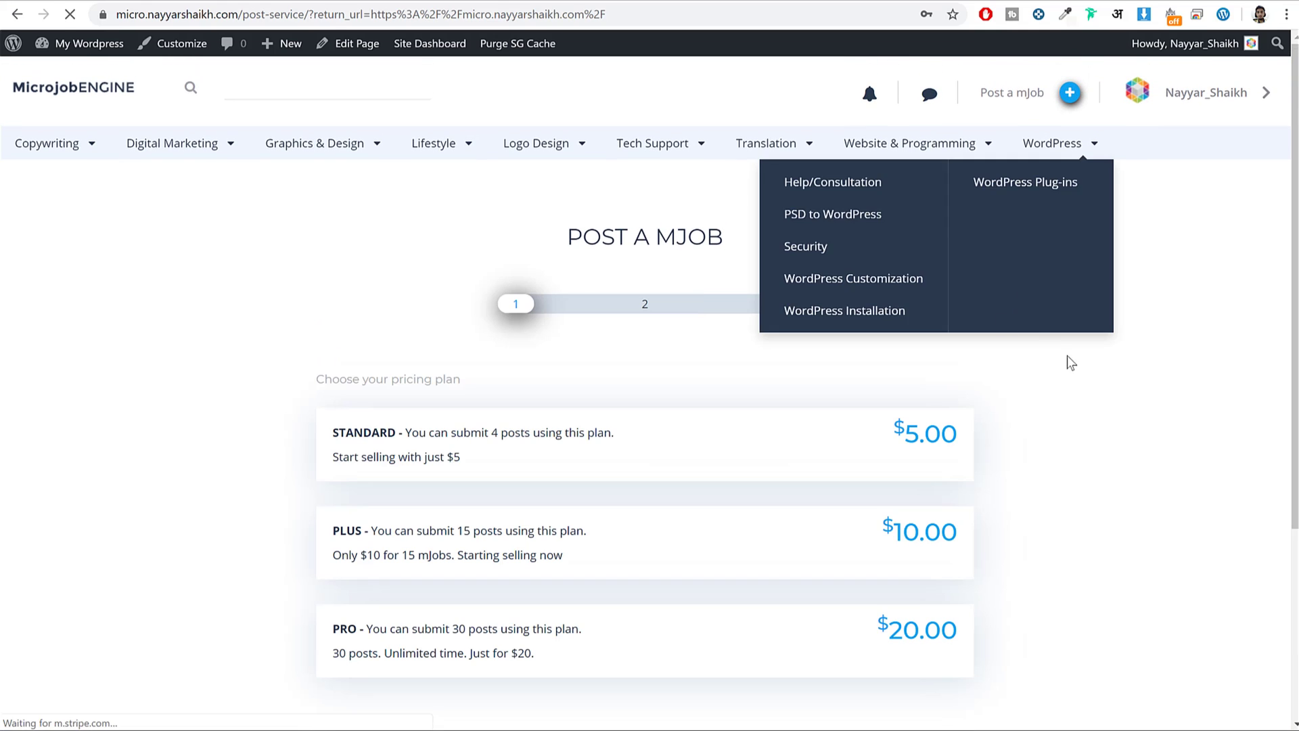
Choose the STANDARD $5.00 plan again to reach the job details form.
scroll(582, 468, "down", 2)
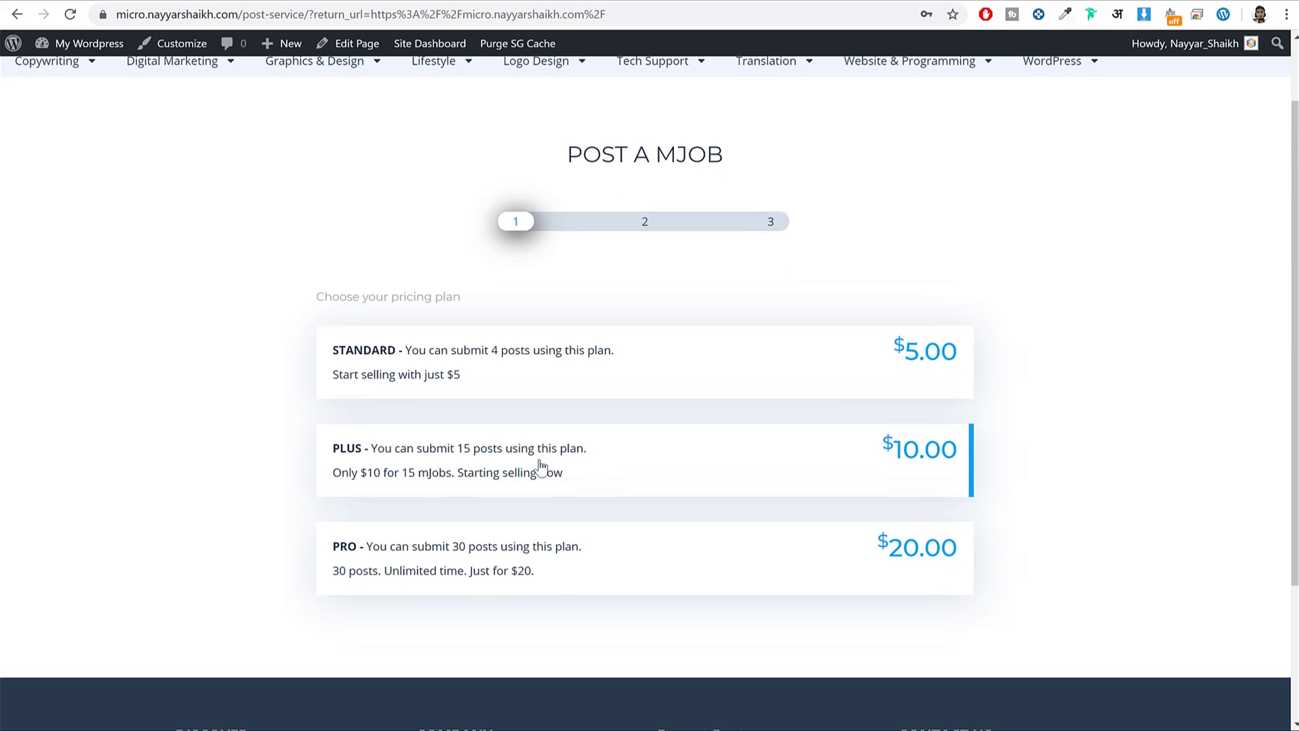
scroll(956, 400, "down", 3)
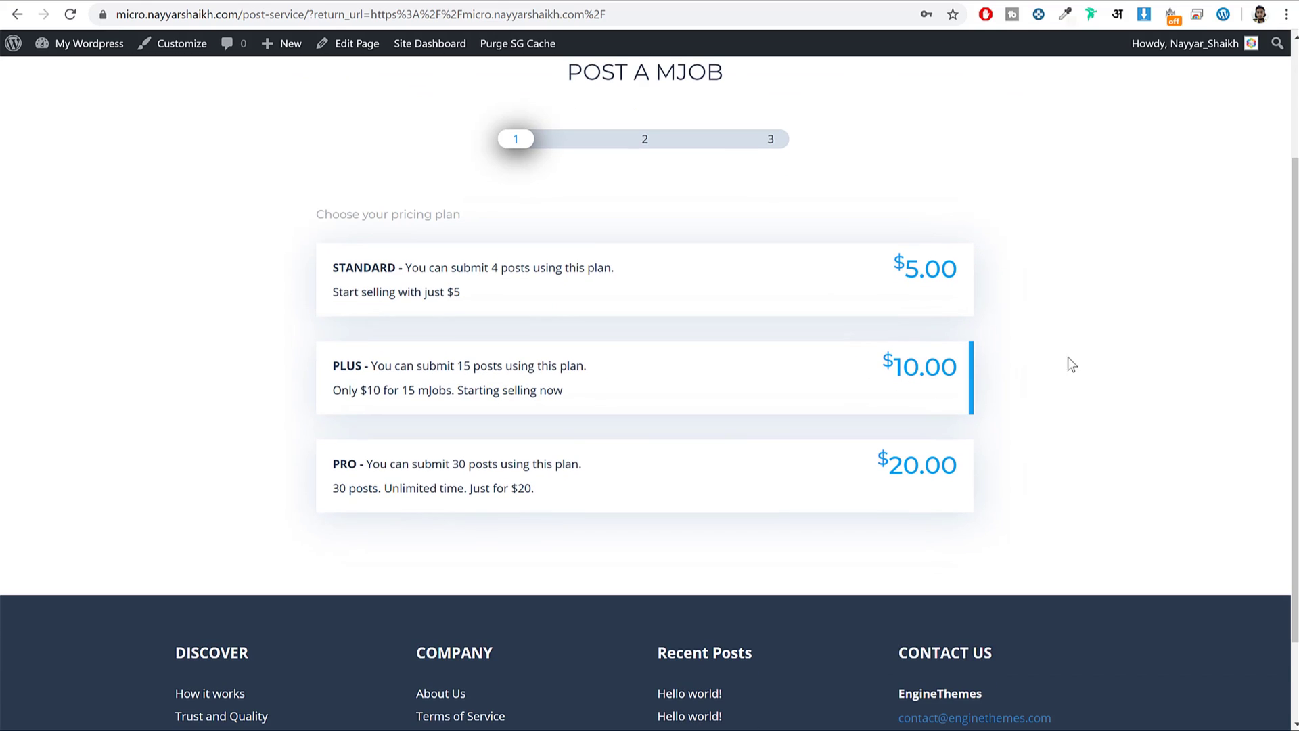
scroll(859, 342, "up", 3)
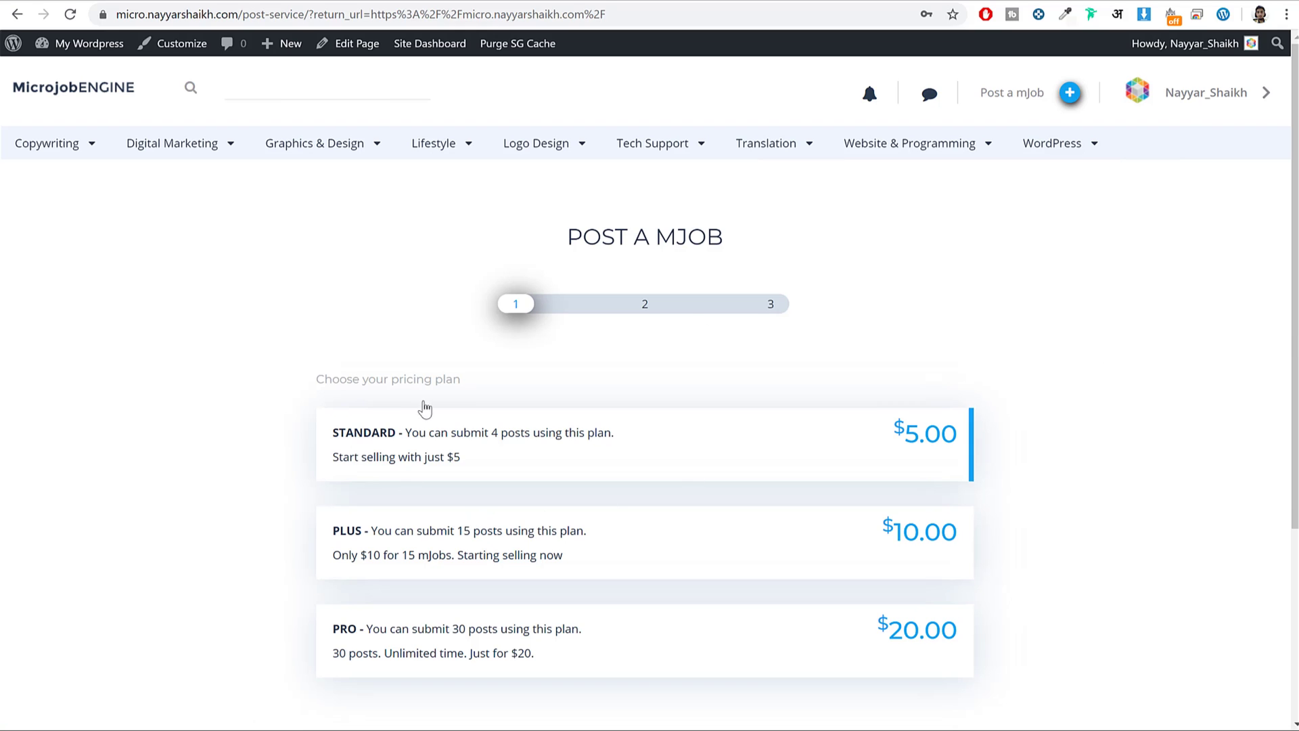
scroll(1149, 328, "down", 1)
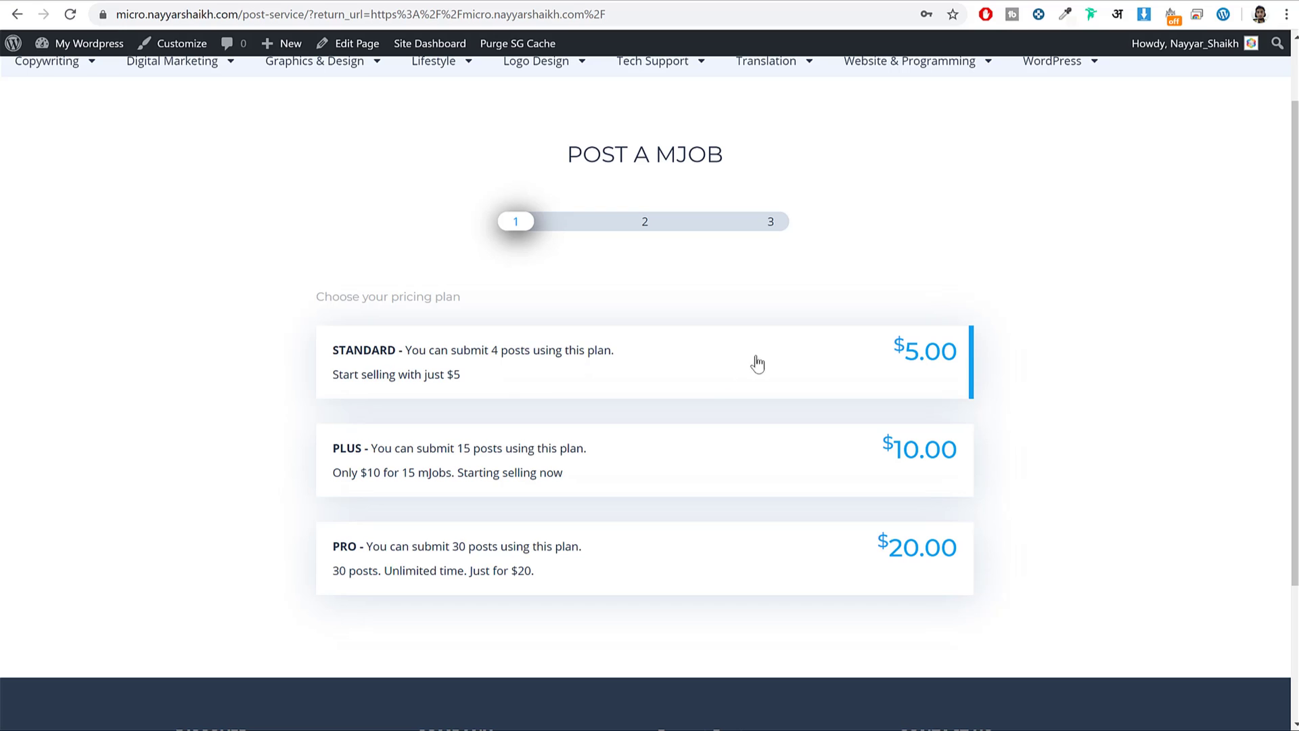
left_click(541, 374)
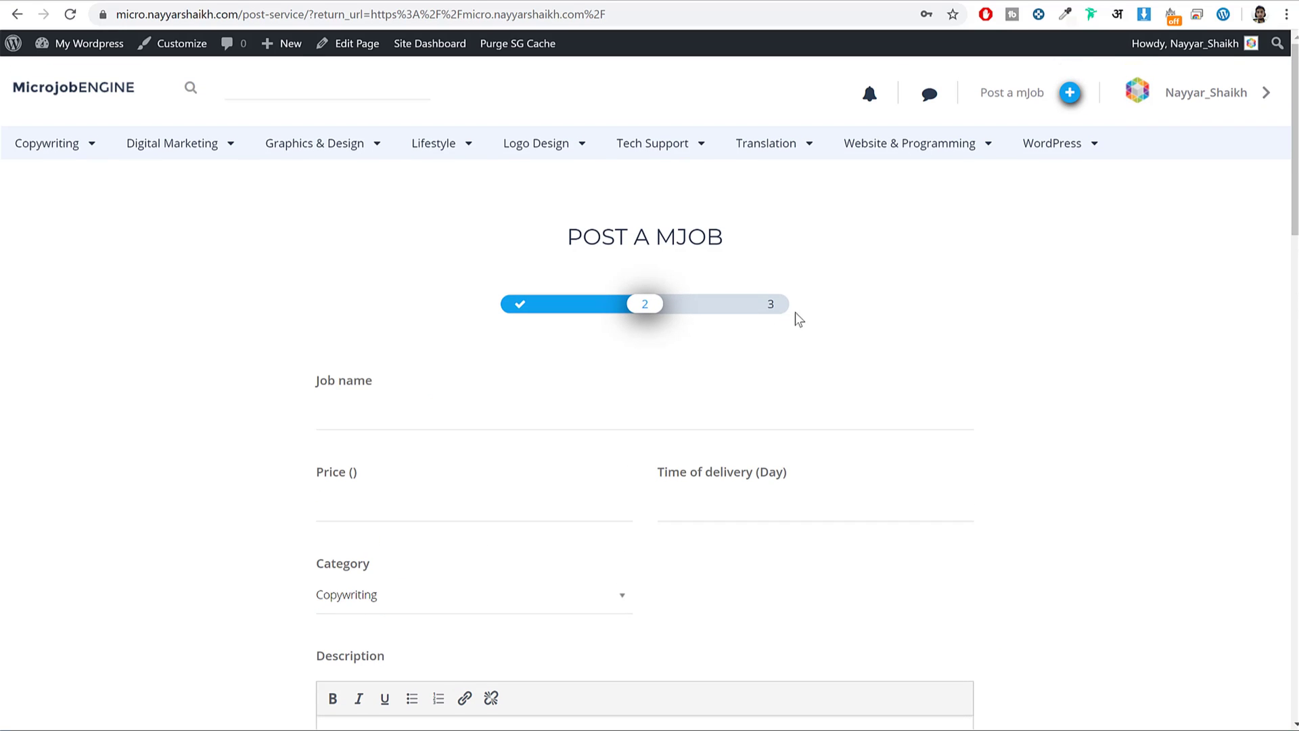
Enter job name 'a', price 10 and delivery time of 1 day.
scroll(802, 333, "down", 3)
left_click(440, 173)
type("a")
left_click(418, 265)
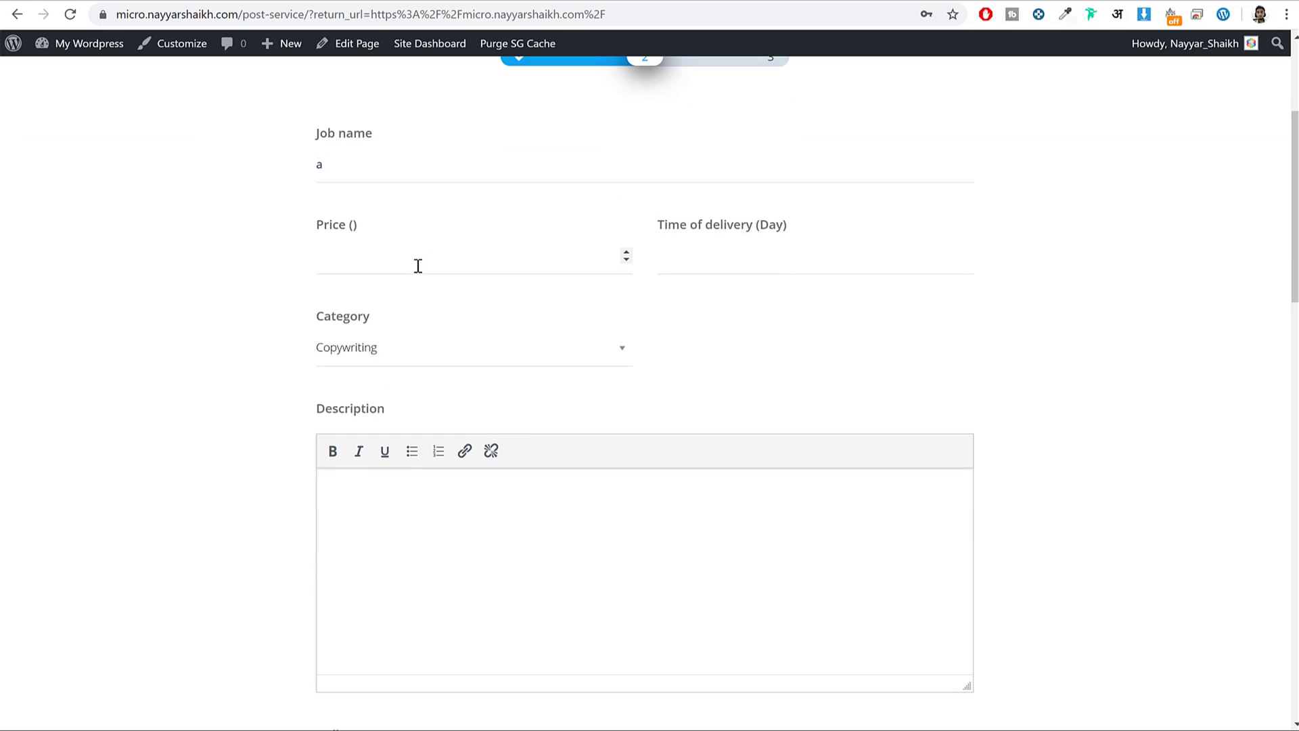
key("Tab")
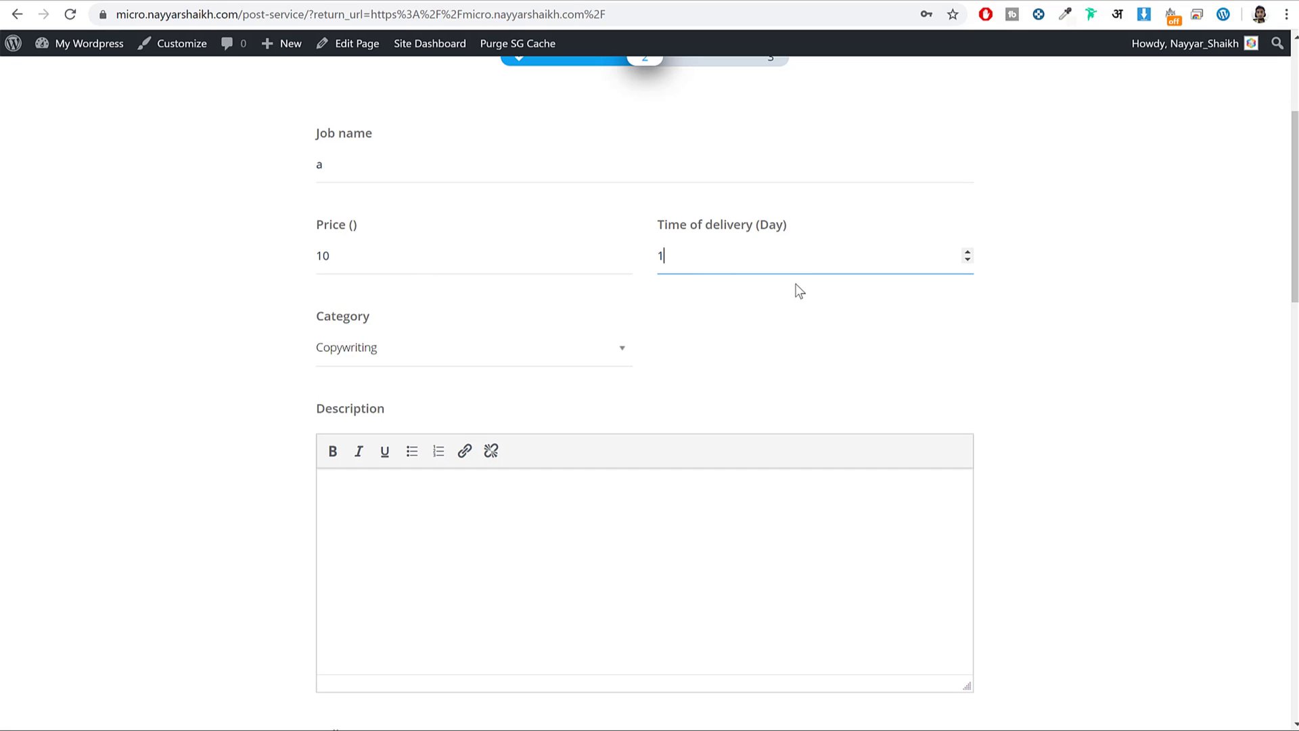
Keep the Copywriting category, write a short description and scroll down to Save.
scroll(733, 298, "down", 1)
left_click(349, 274)
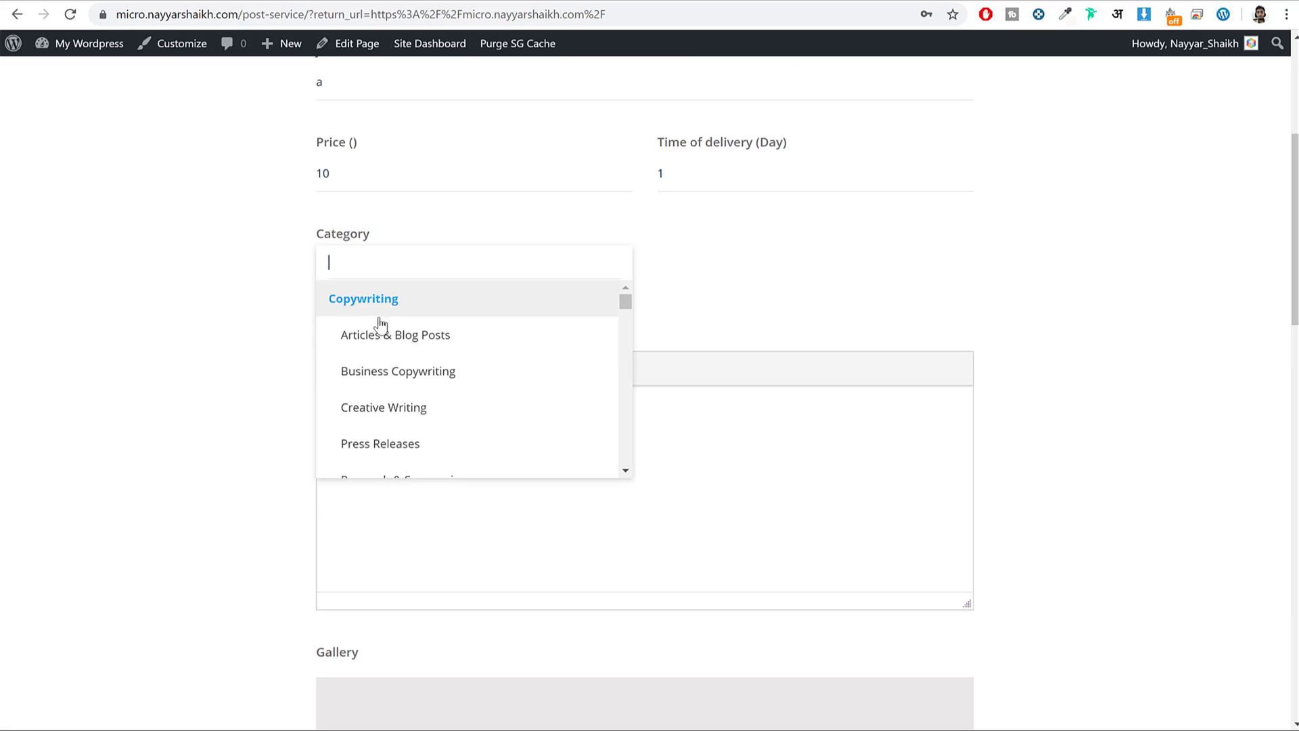
scroll(429, 361, "down", 1)
scroll(429, 361, "down", 10)
left_click(818, 303)
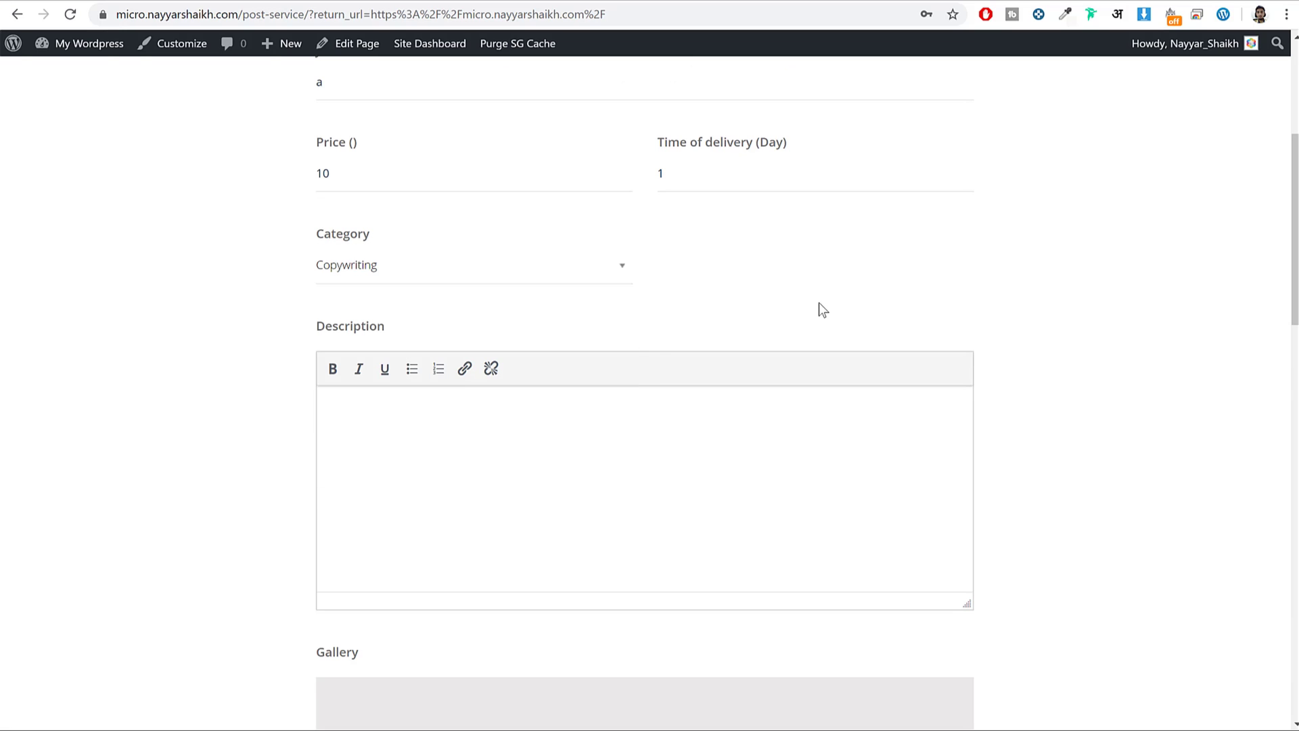
scroll(697, 341, "down", 3)
left_click(619, 266)
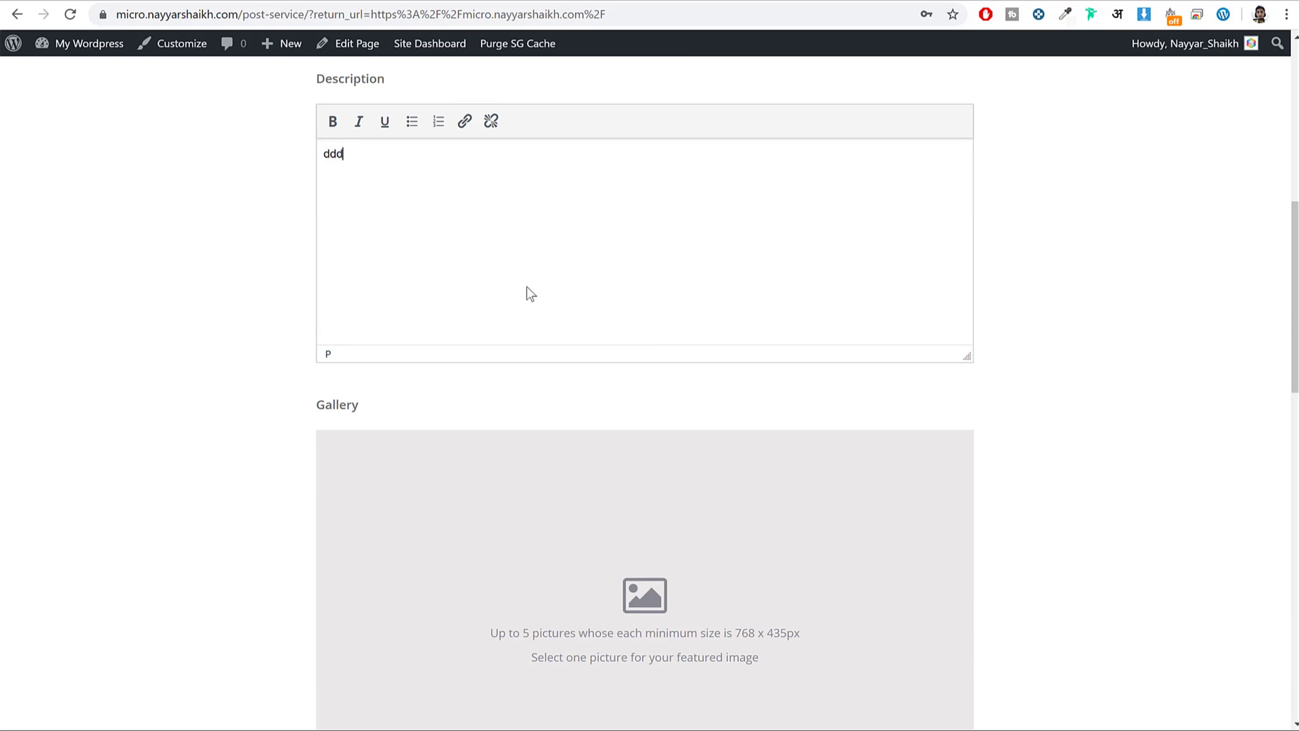
scroll(529, 293, "down", 3)
scroll(629, 348, "down", 6)
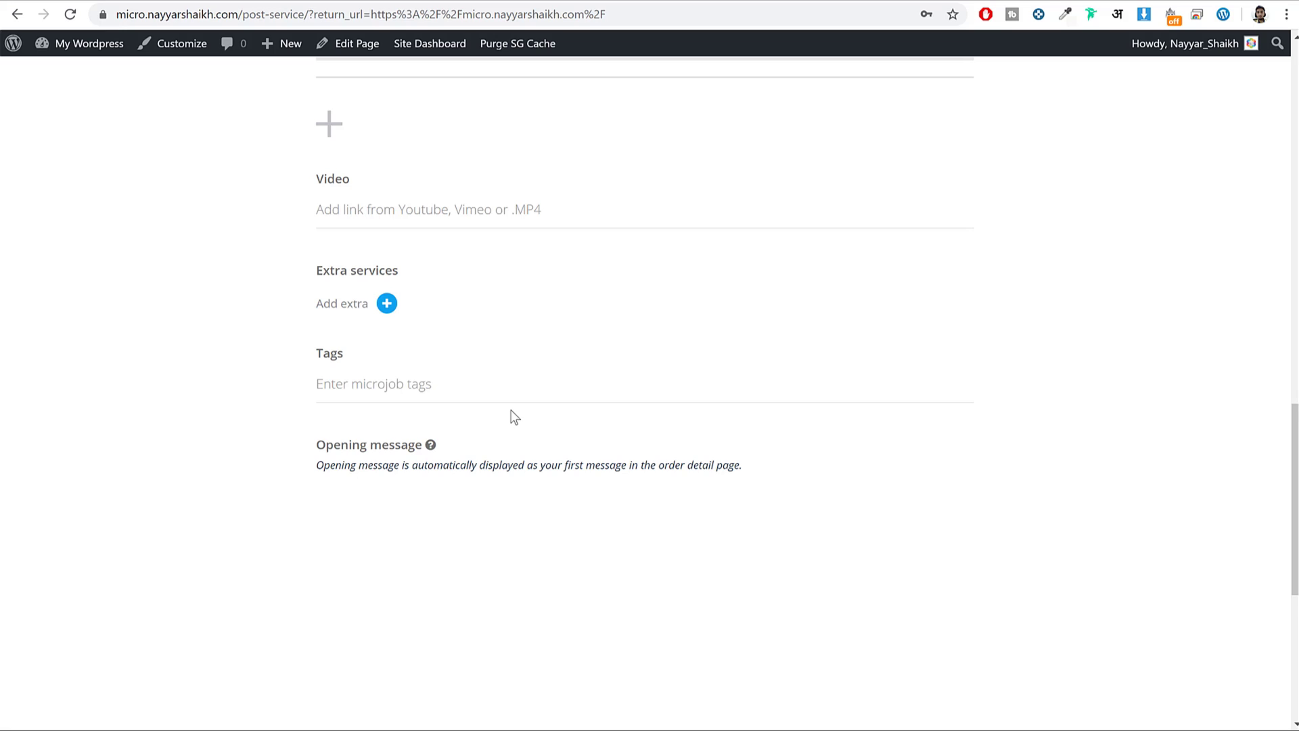
scroll(526, 258, "down", 5)
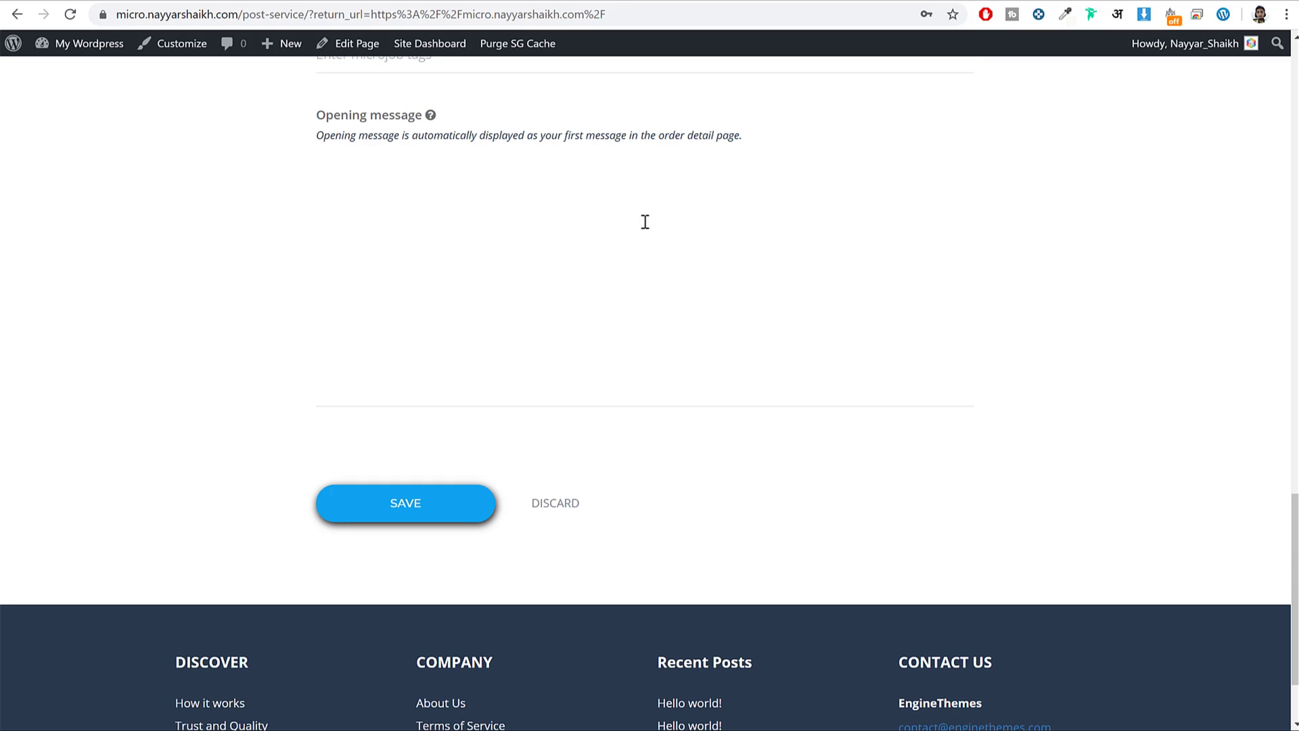
Save the new mJob and choose Cash as the payment method.
left_click(398, 499)
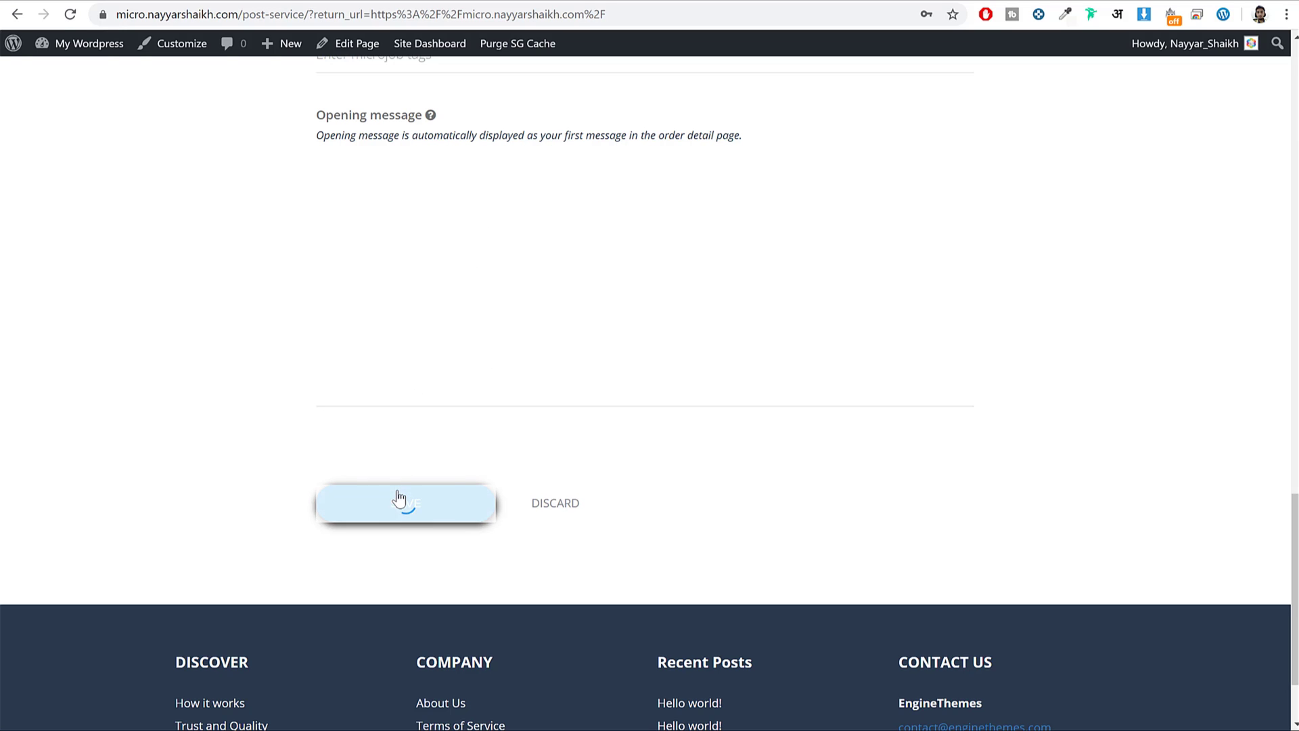
scroll(426, 473, "down", 1)
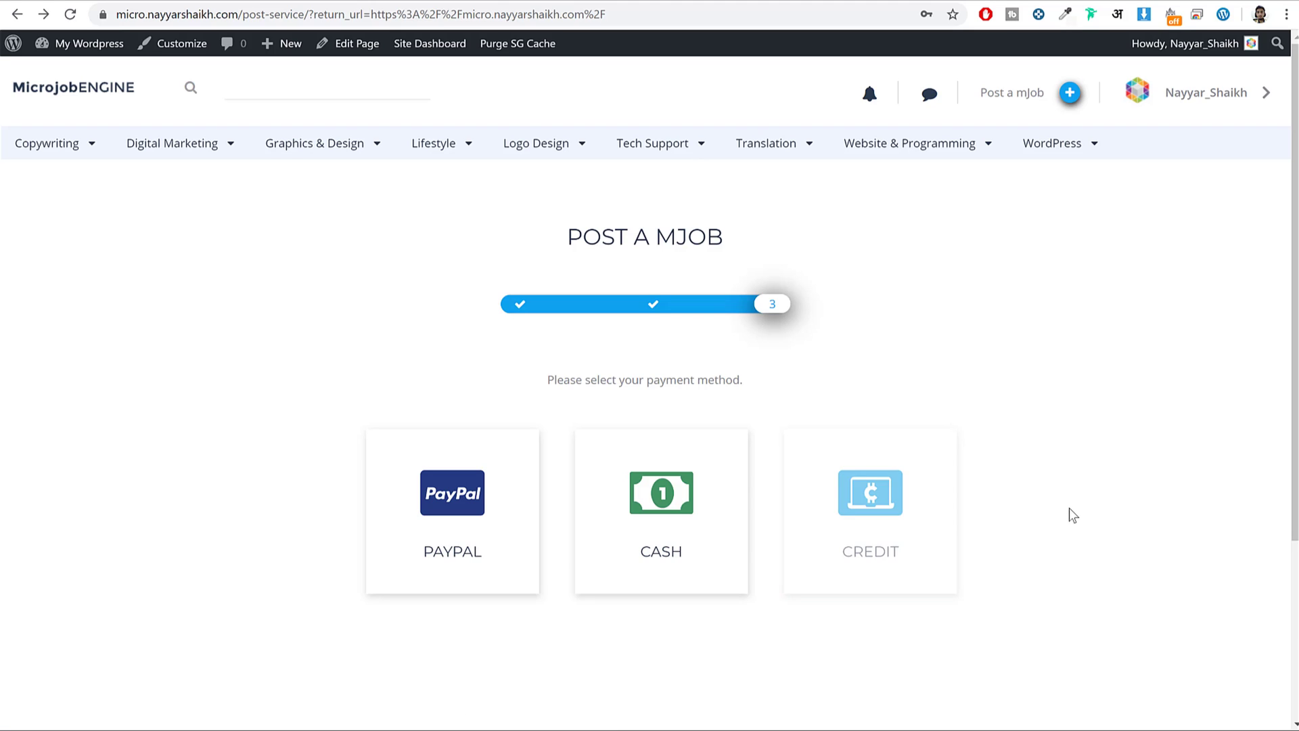
left_click(684, 497)
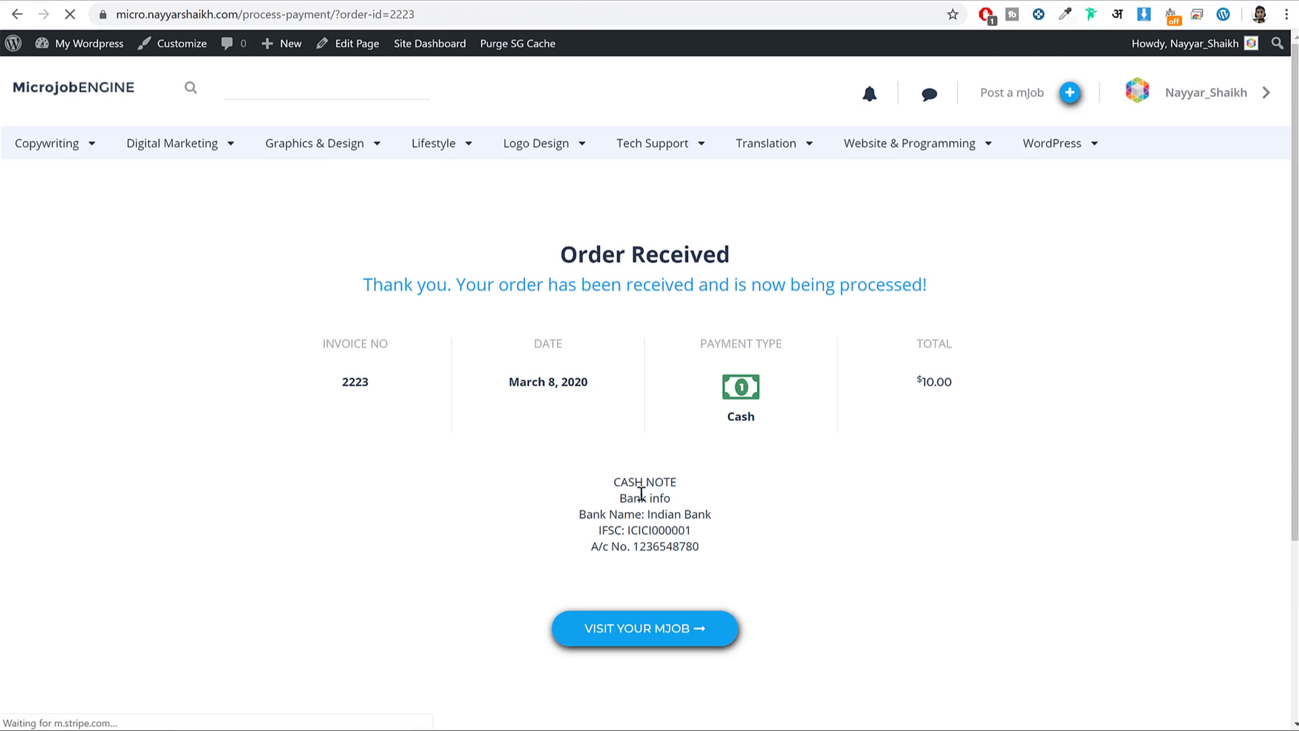
Review the bank details in the cash note, then visit the new mJob.
left_click_drag(609, 478, 699, 546)
left_click_drag(580, 514, 693, 533)
left_click_drag(602, 538, 701, 547)
left_click(701, 547)
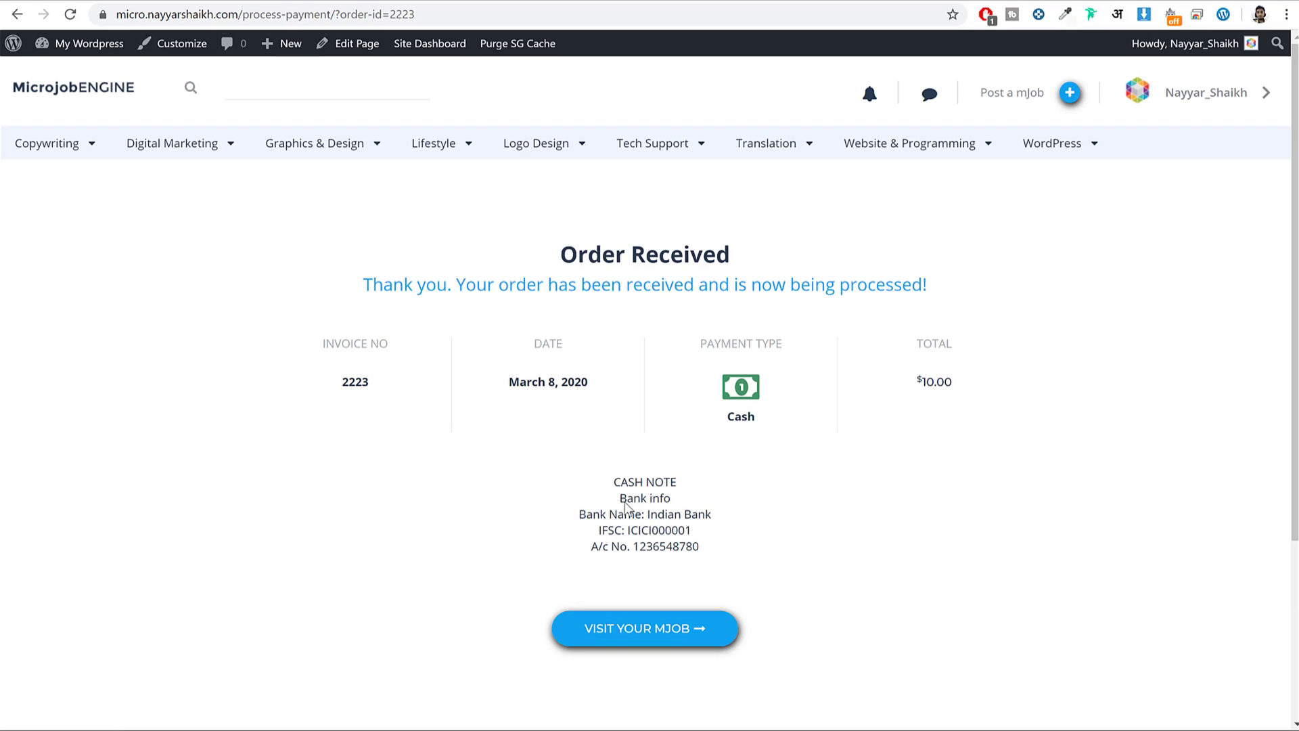
left_click_drag(589, 500, 723, 542)
left_click(725, 543)
left_click(651, 647)
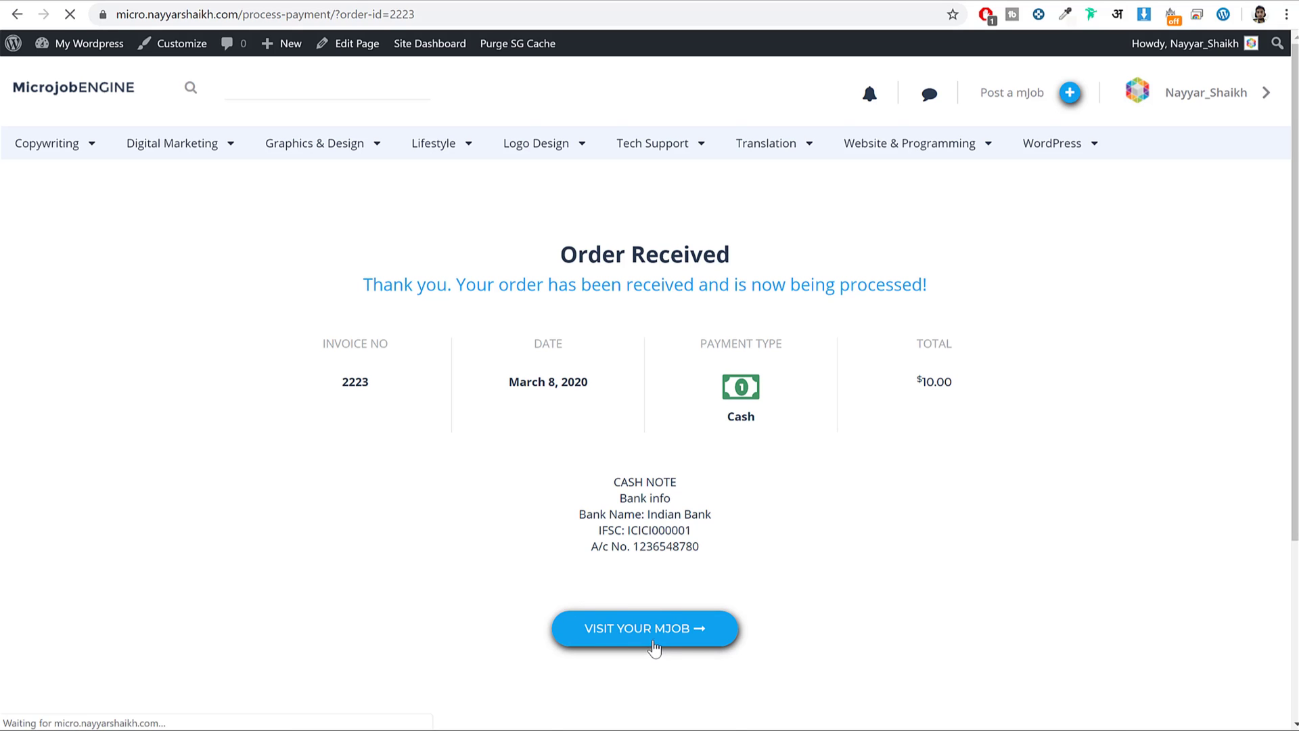
scroll(844, 562, "down", 3)
scroll(420, 288, "up", 3)
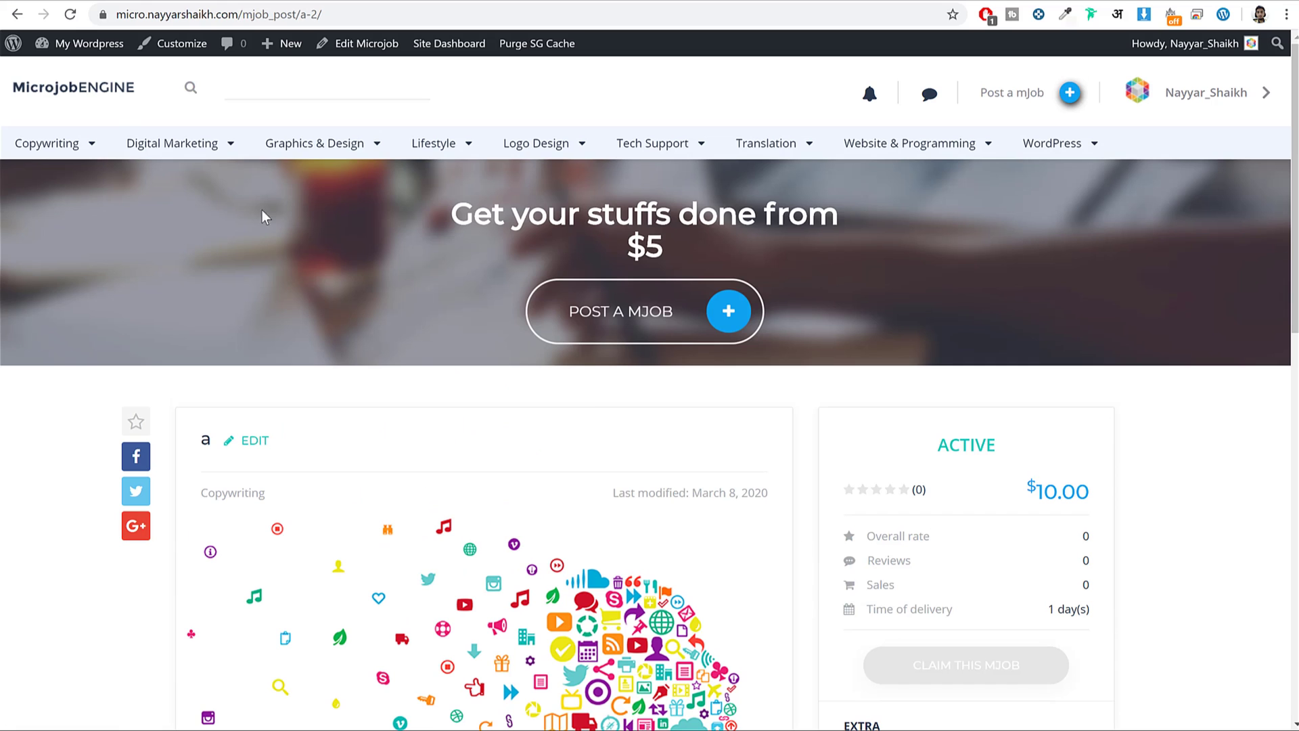
left_click(105, 98)
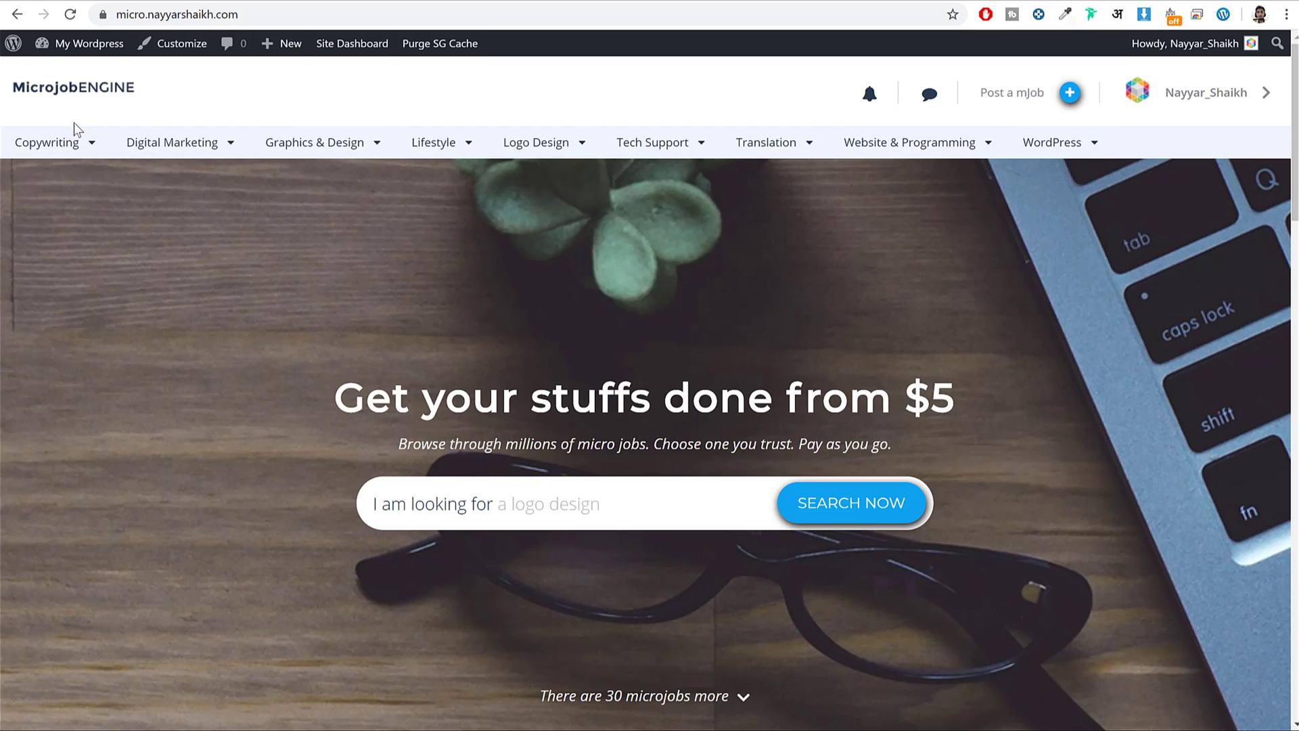
Glance at the Notifications panel and chat dropdown, then show the username dropdown.
left_click(870, 98)
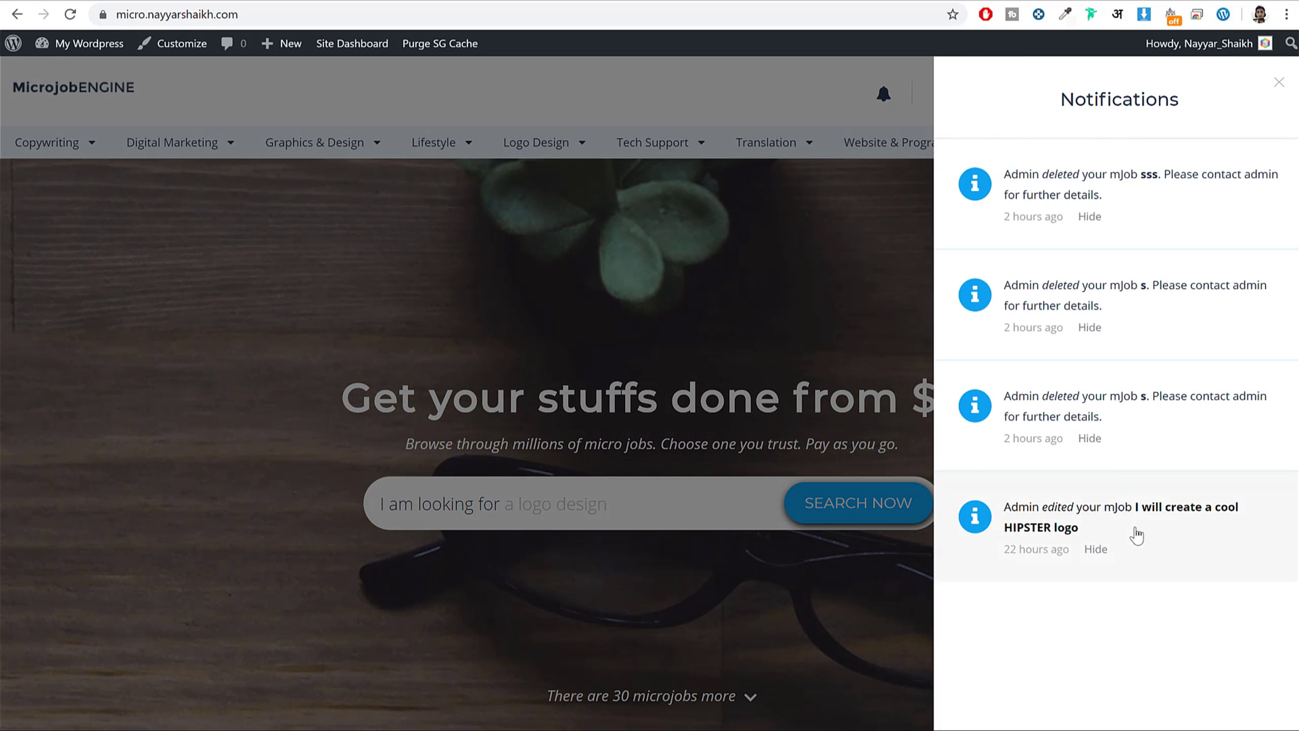
left_click(1283, 85)
left_click(928, 100)
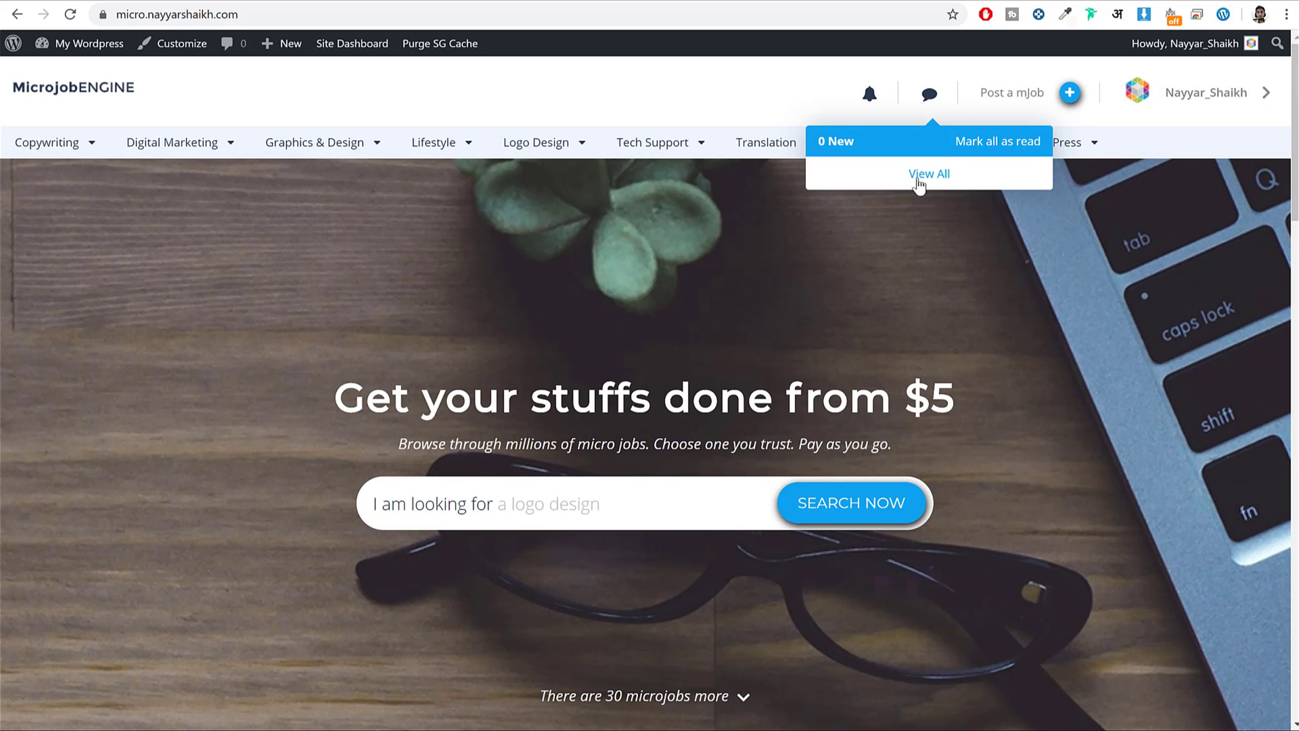
left_click(931, 100)
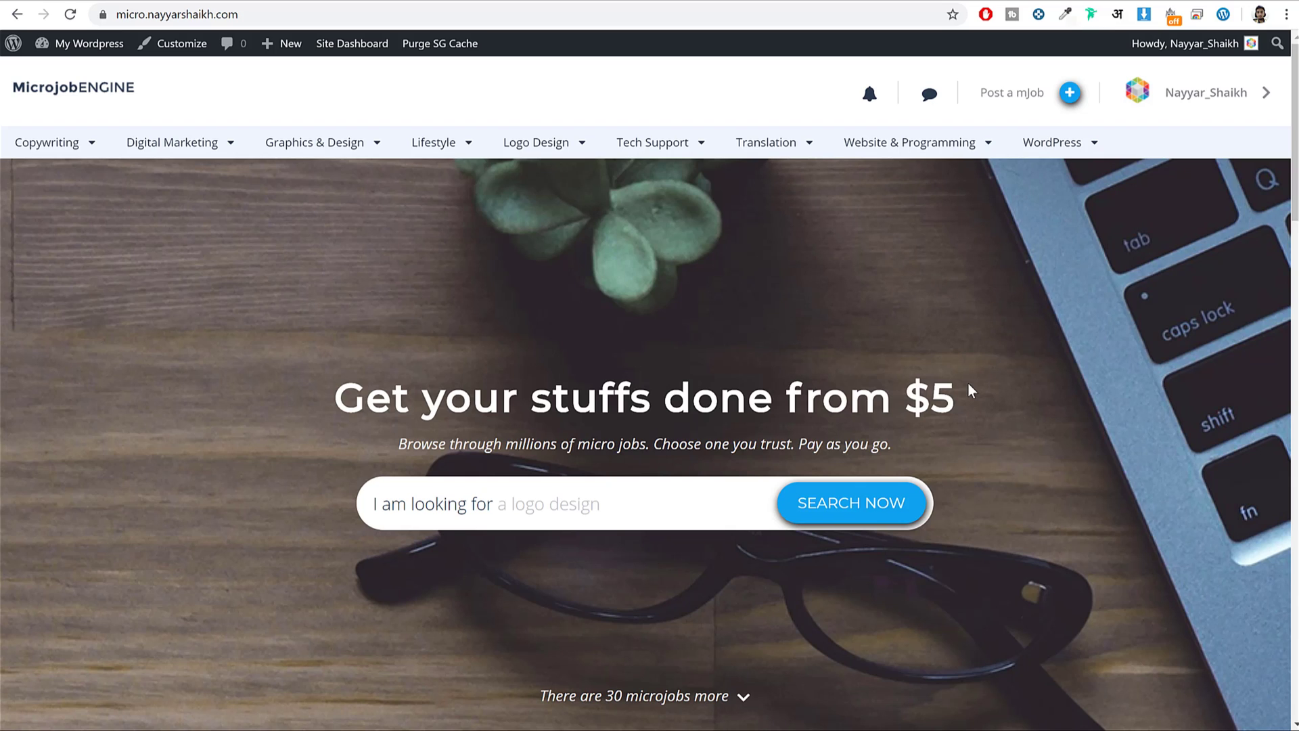
left_click(929, 97)
left_click(932, 102)
left_click(1195, 108)
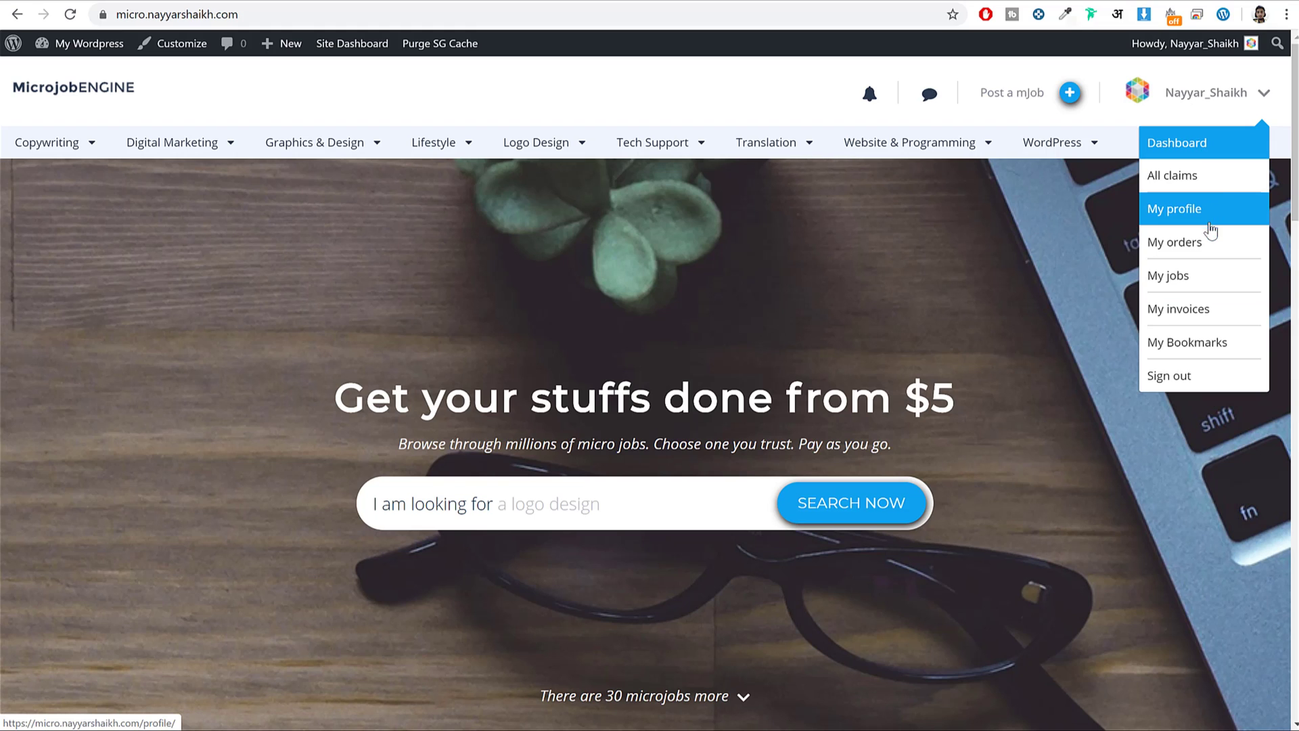
Go to the user dashboard and review the available balance and orders.
left_click(1199, 148)
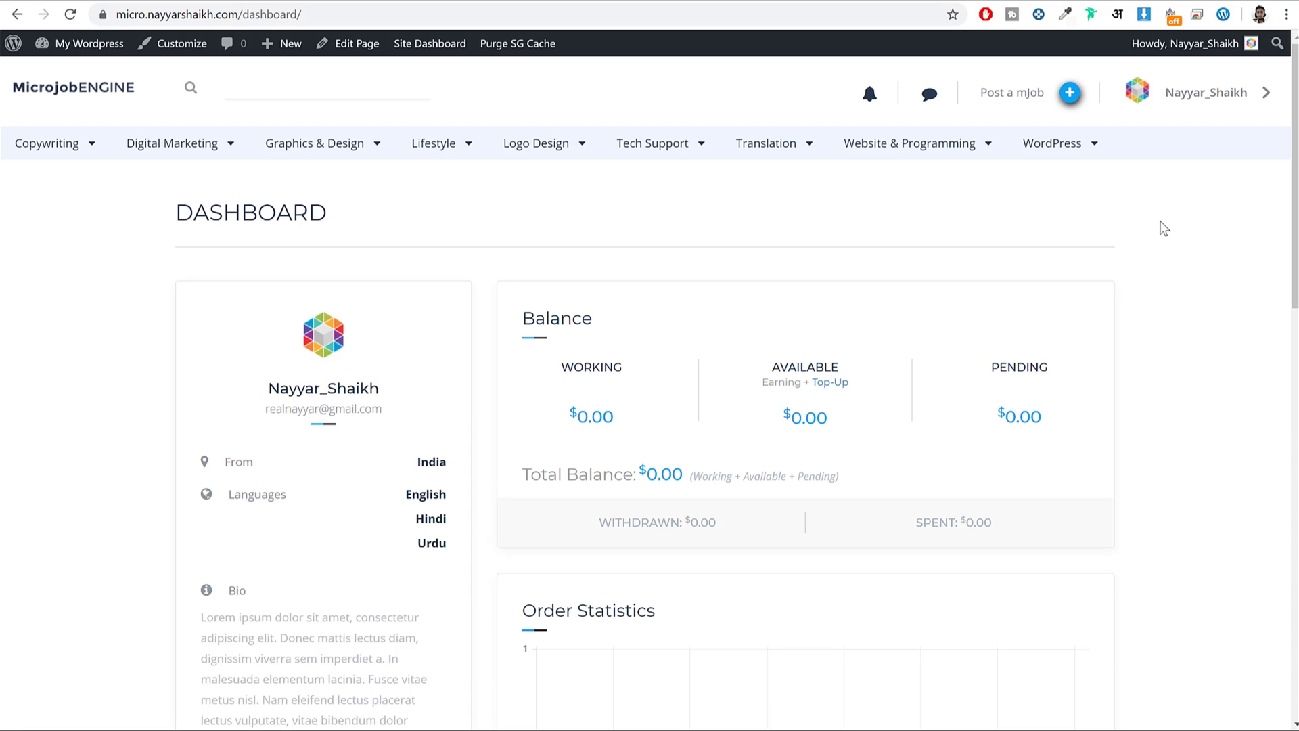
scroll(1149, 298, "down", 2)
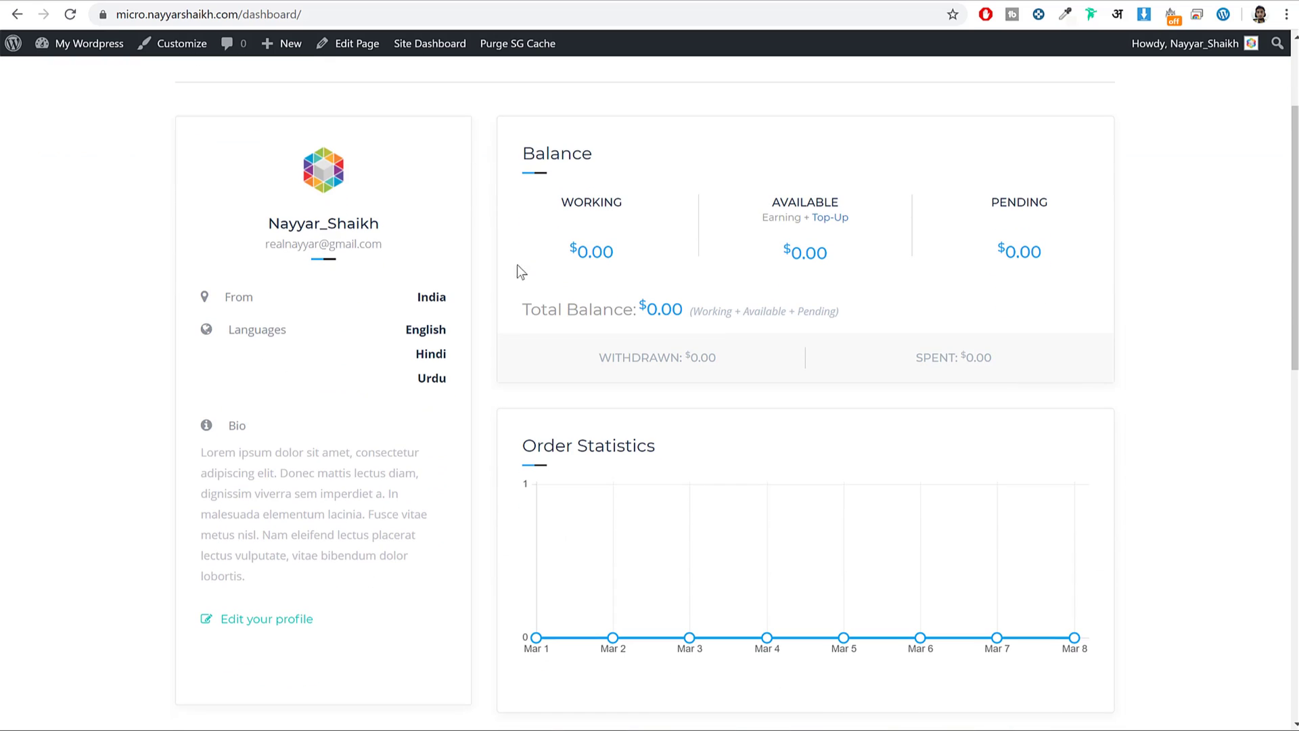
left_click(757, 246)
left_click_drag(830, 252, 728, 265)
scroll(609, 464, "down", 3)
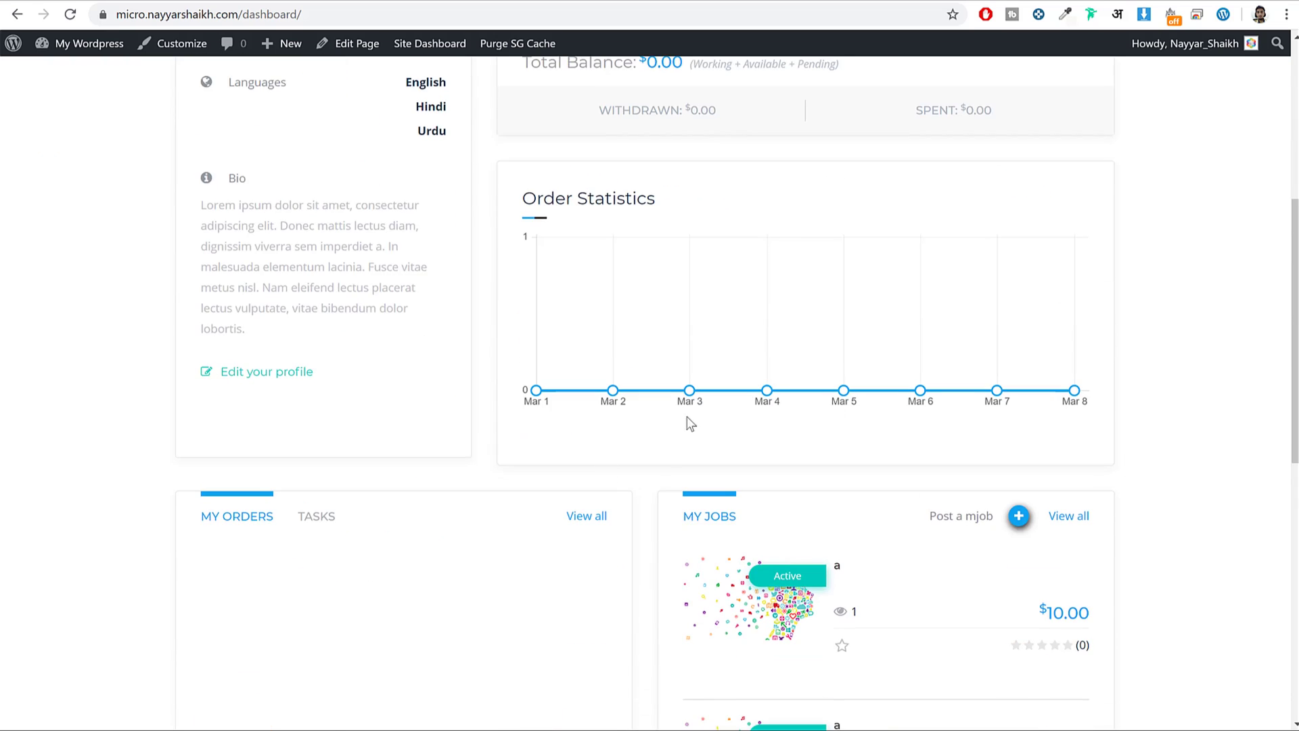
scroll(652, 429, "down", 3)
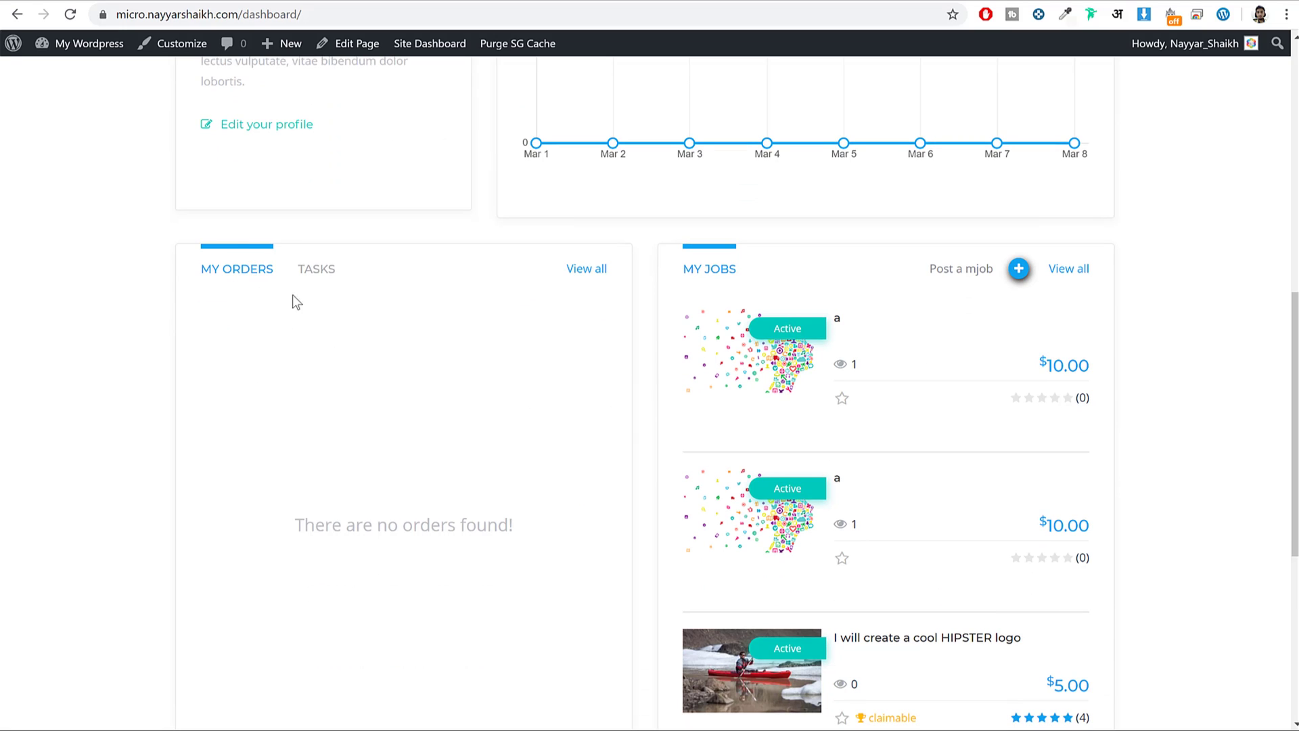
scroll(281, 302, "down", 2)
left_click_drag(342, 360, 509, 362)
scroll(505, 380, "up", 2)
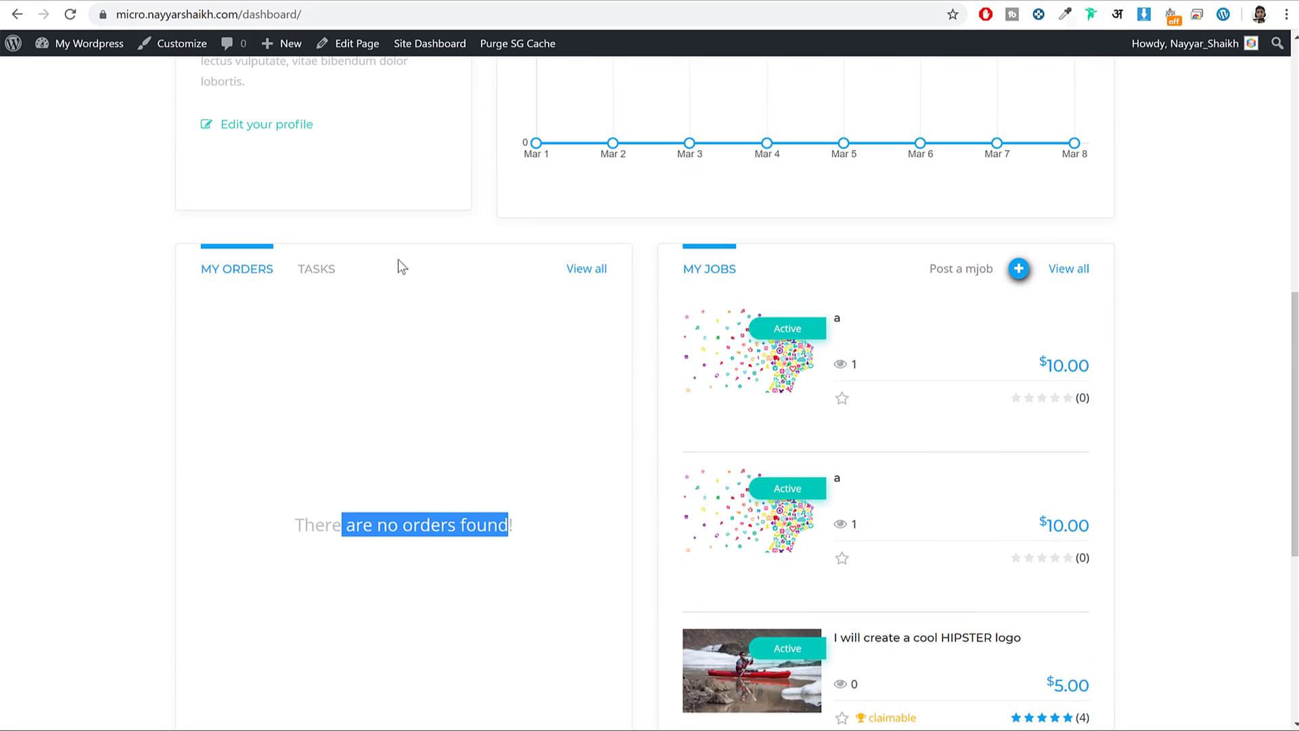
Check the empty TASKS tab, then go to My jobs from the account menu.
left_click(329, 272)
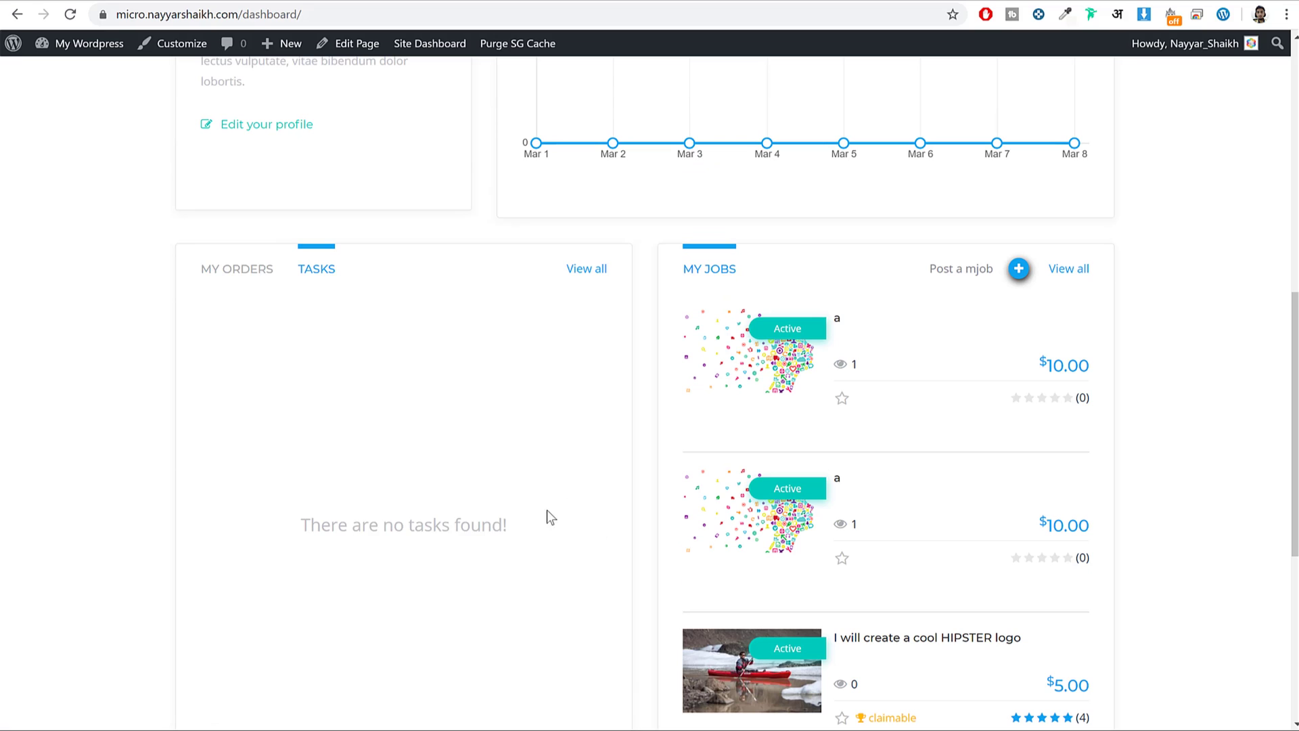
scroll(826, 416, "down", 3)
scroll(818, 400, "up", 1)
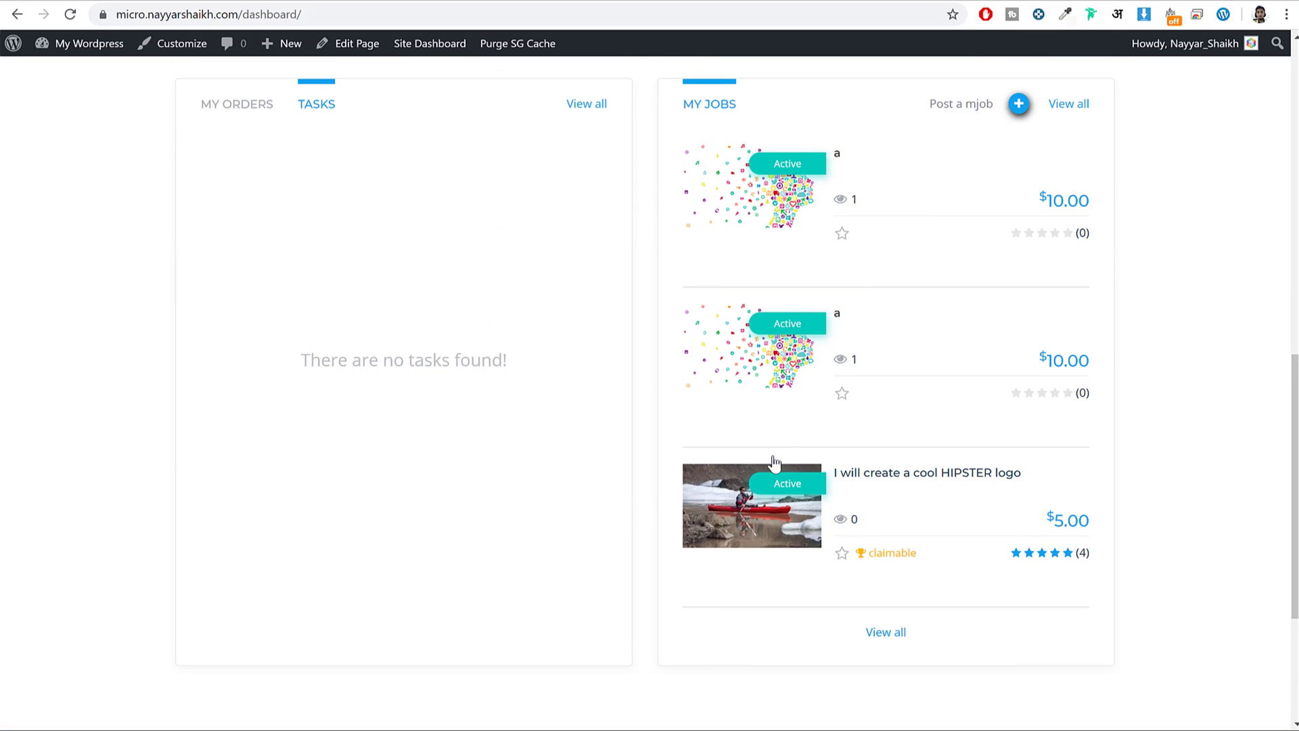
scroll(811, 494, "up", 2)
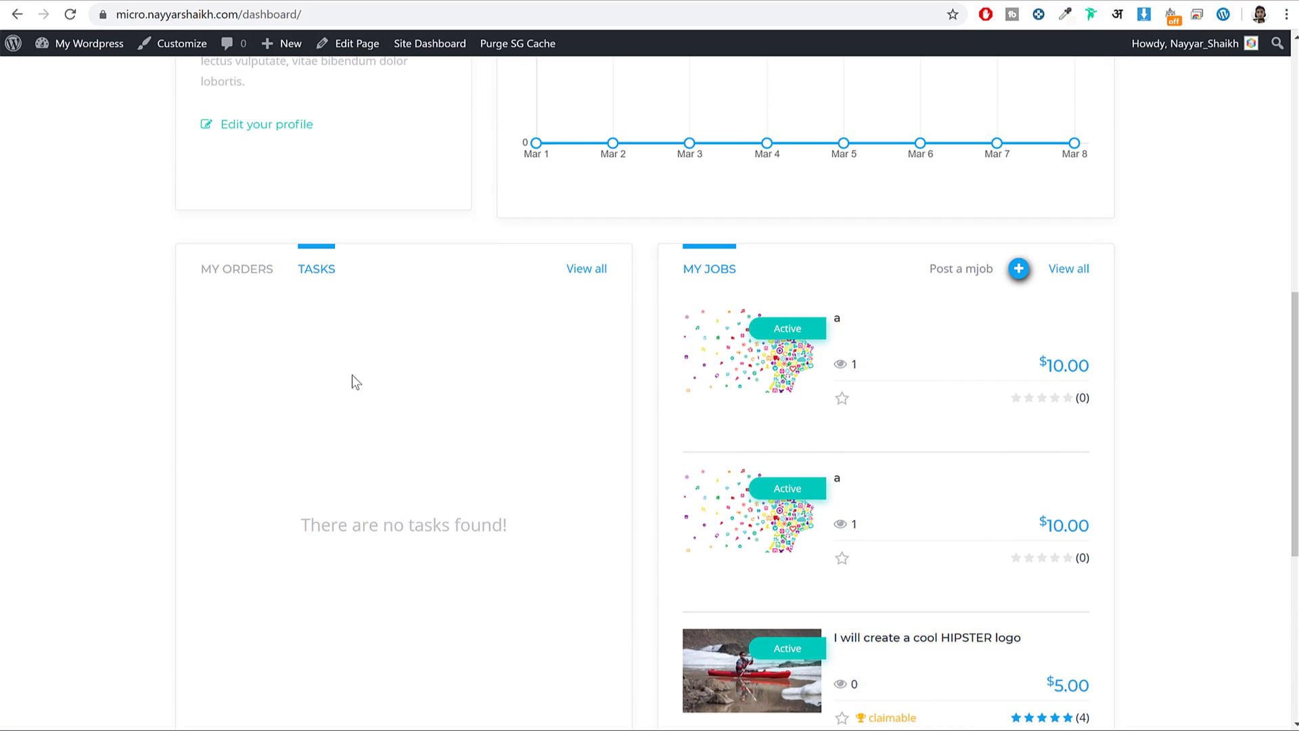
left_click_drag(303, 530, 598, 539)
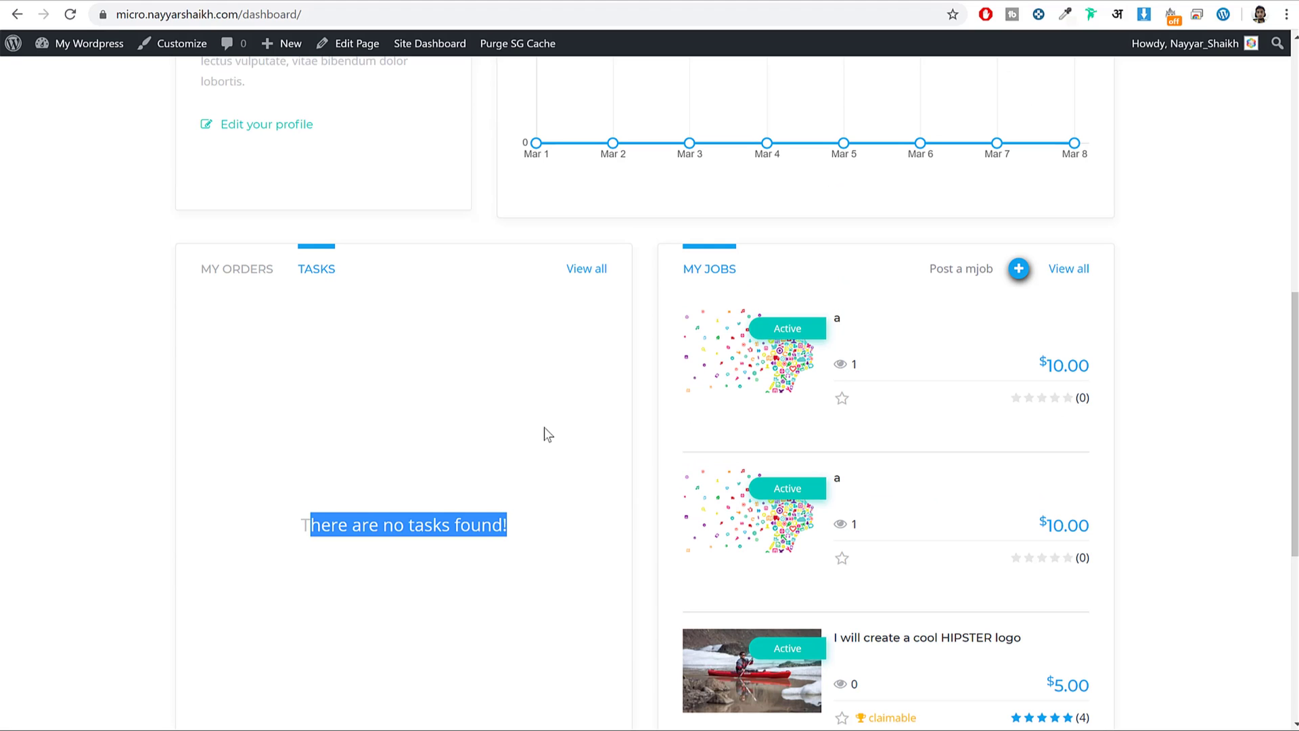
scroll(537, 433, "up", 8)
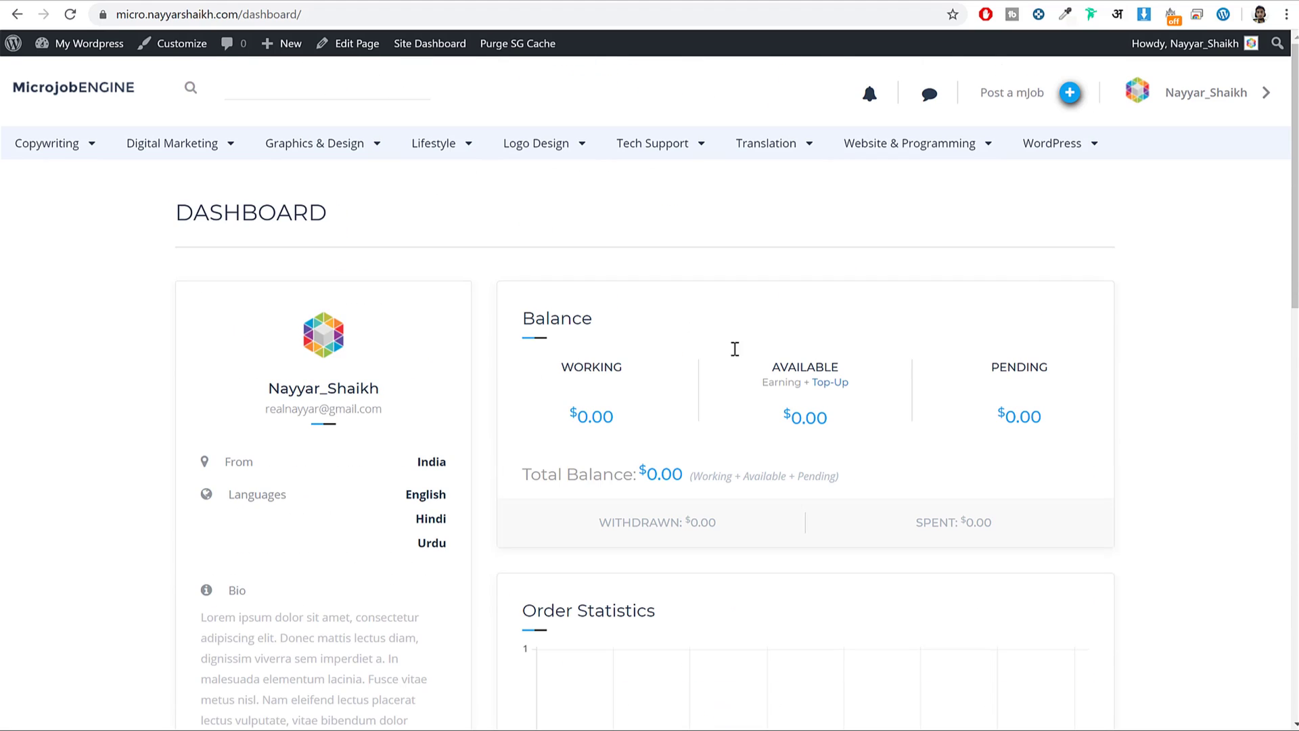
left_click(1201, 95)
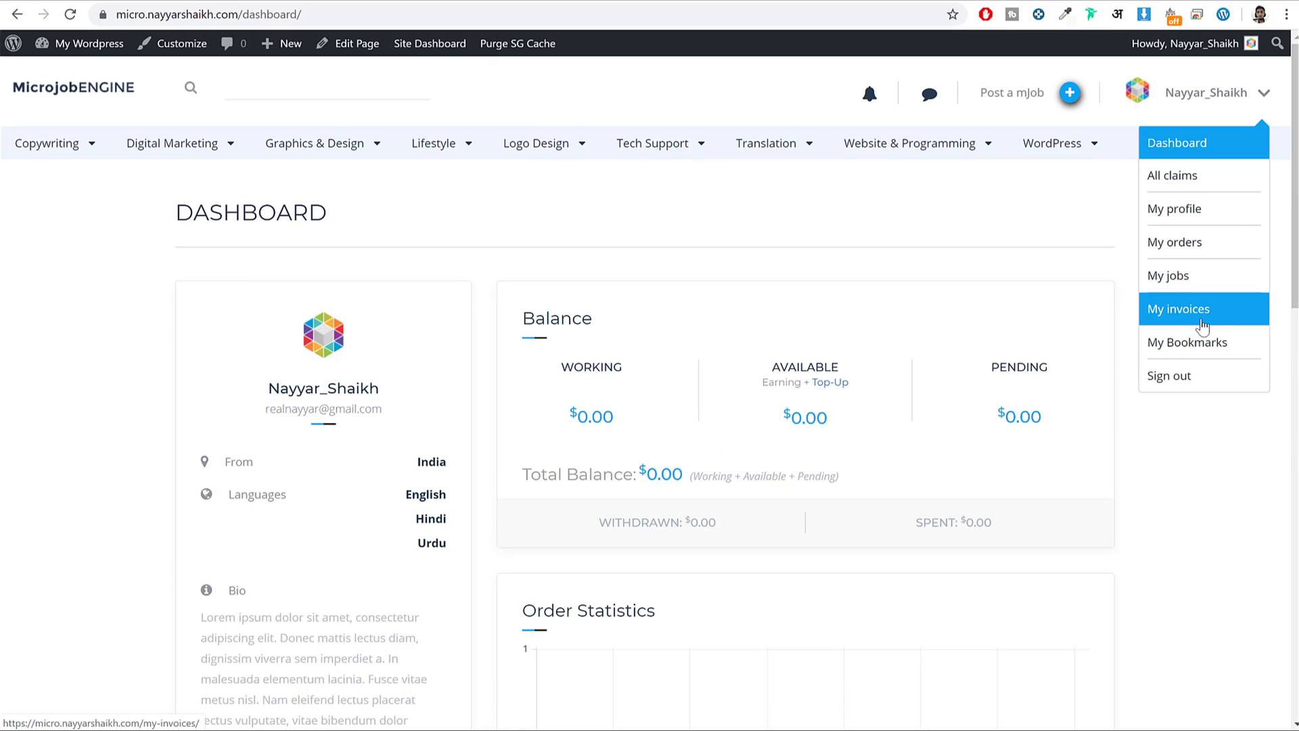
left_click(1181, 276)
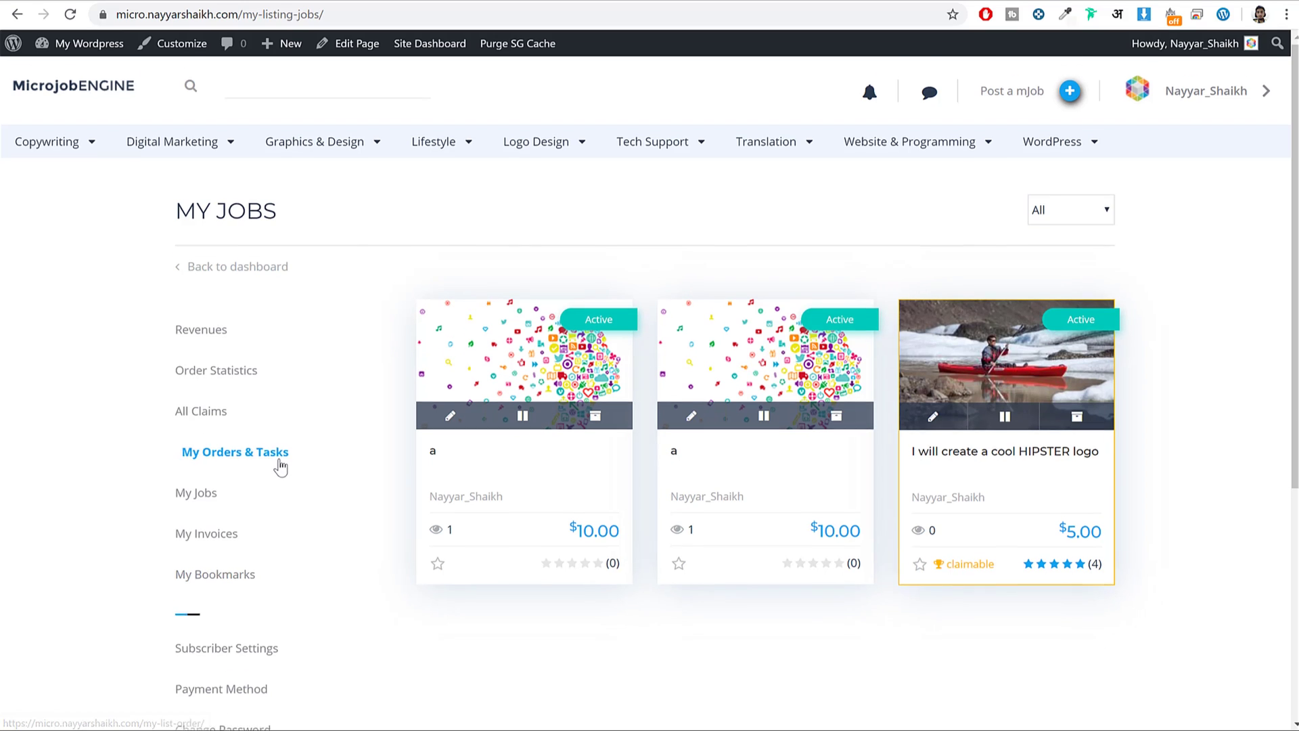
Open the Payment Method page and switch to the PAYPAL payout tab.
scroll(264, 460, "down", 4)
left_click(226, 452)
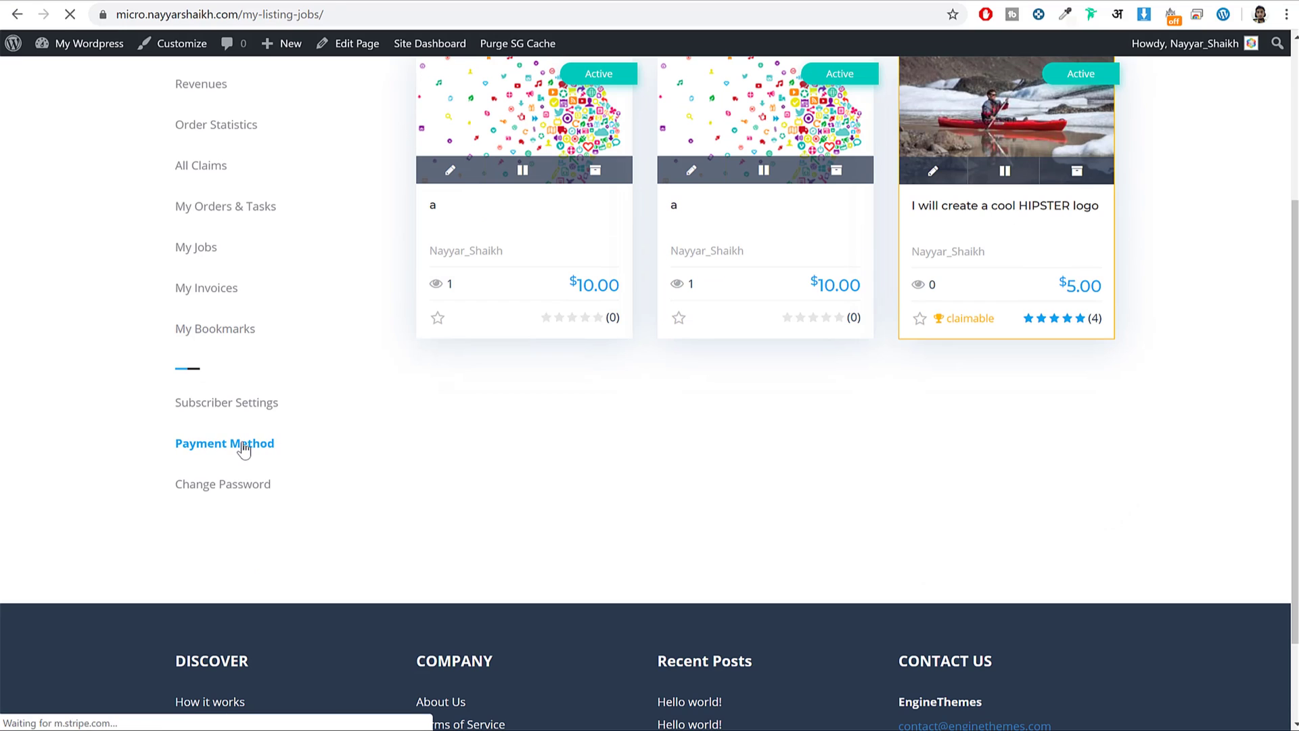
scroll(581, 385, "down", 5)
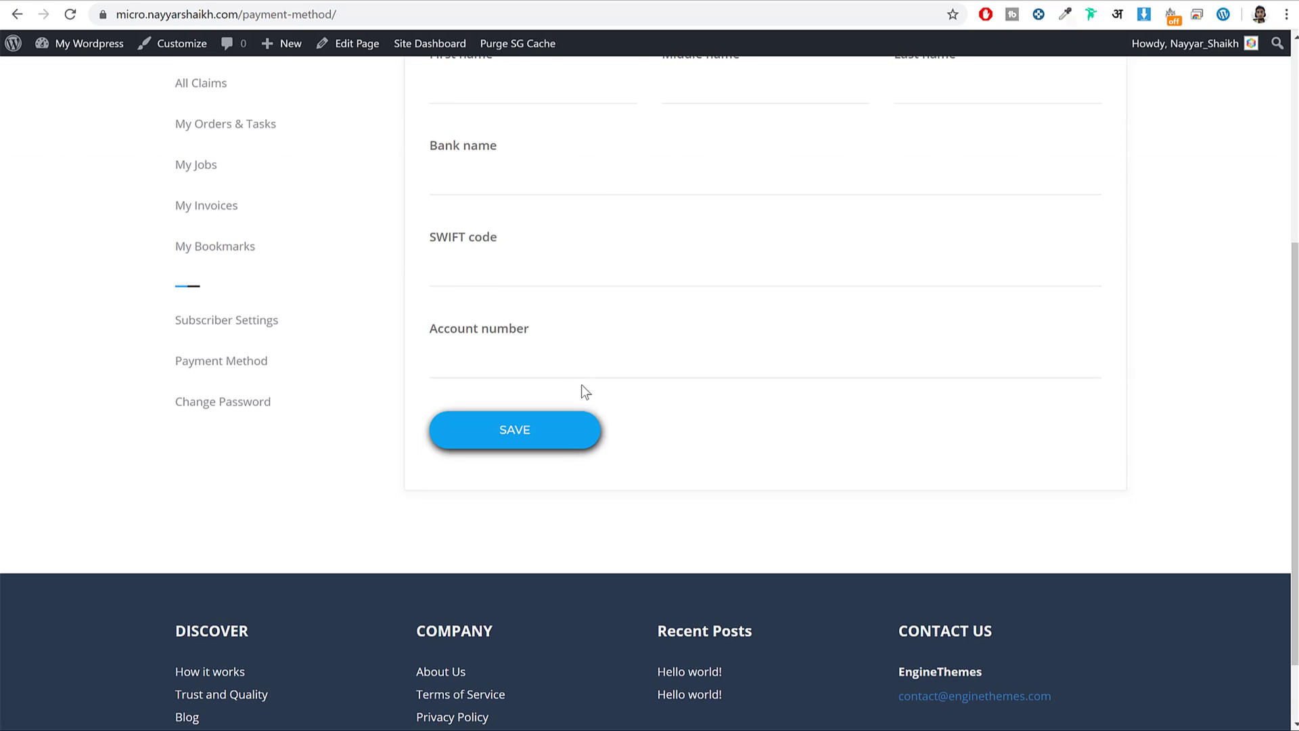
scroll(596, 392, "up", 4)
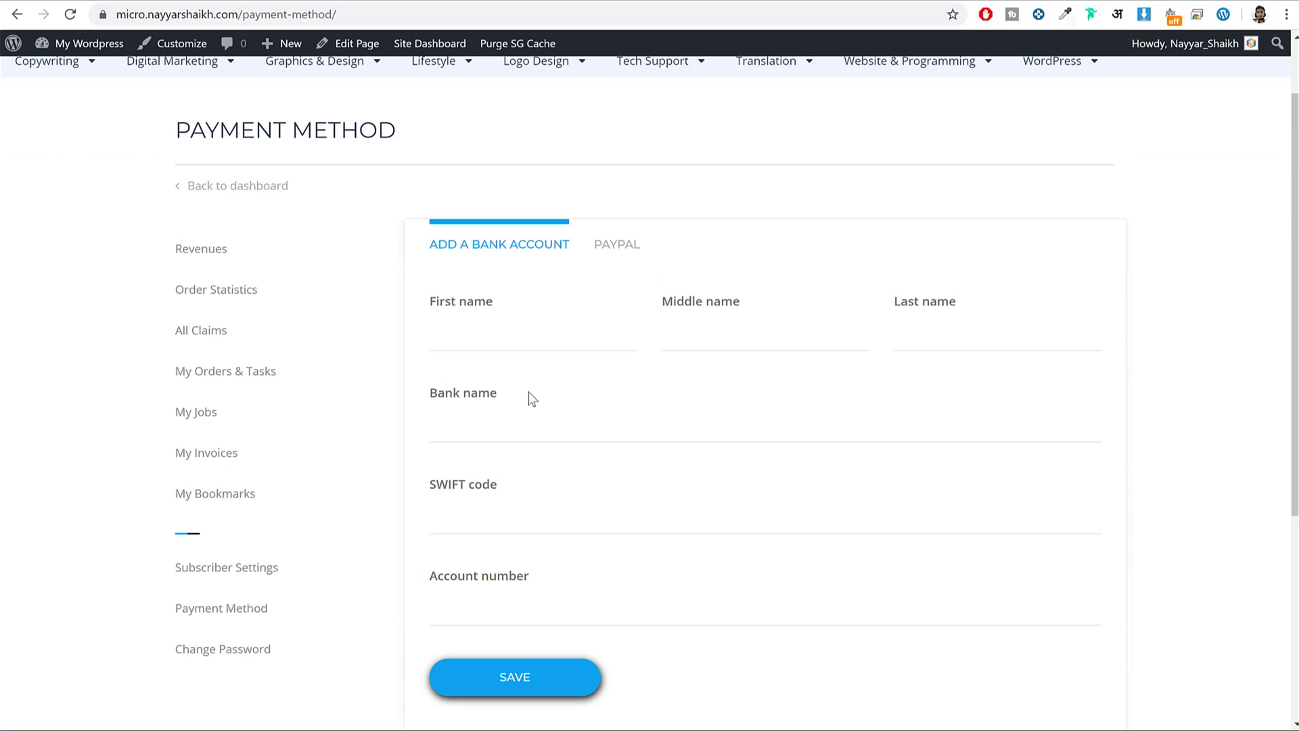
left_click(623, 249)
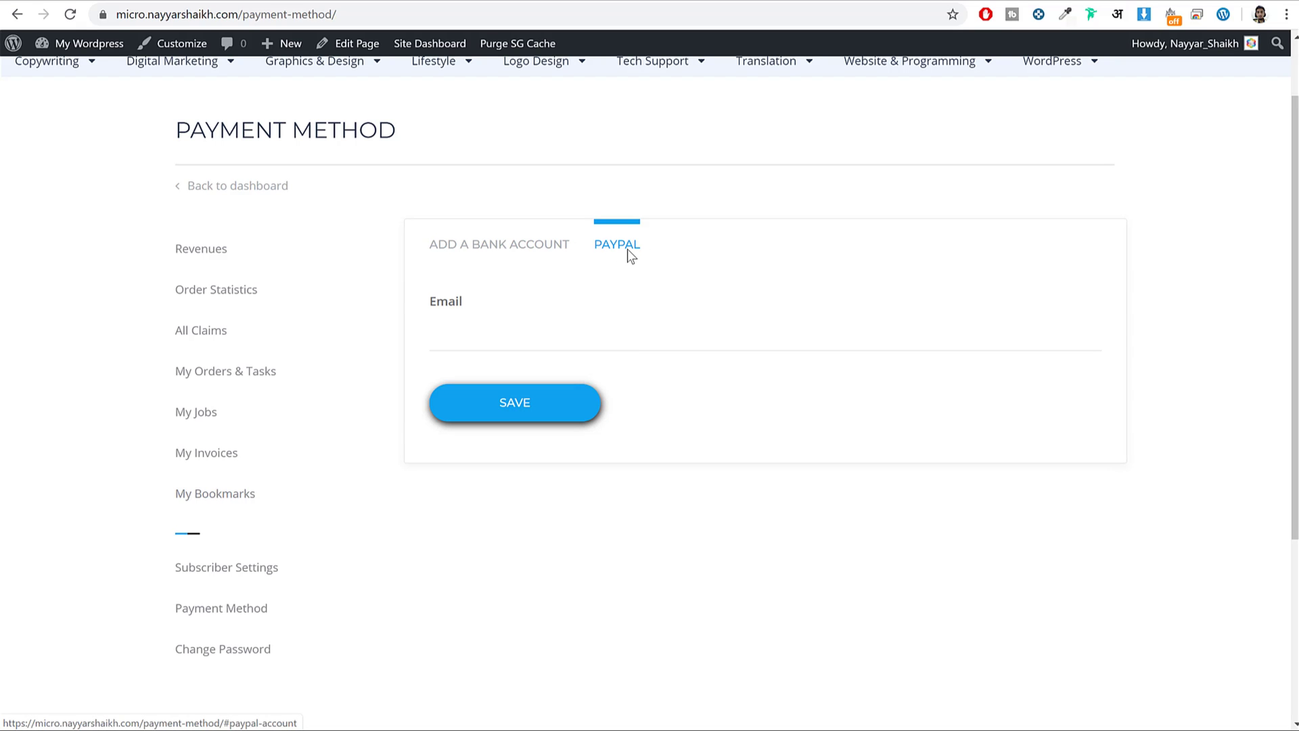
Look over the Revenues page, then return home via the MicrojobENGINE logo.
left_click(234, 252)
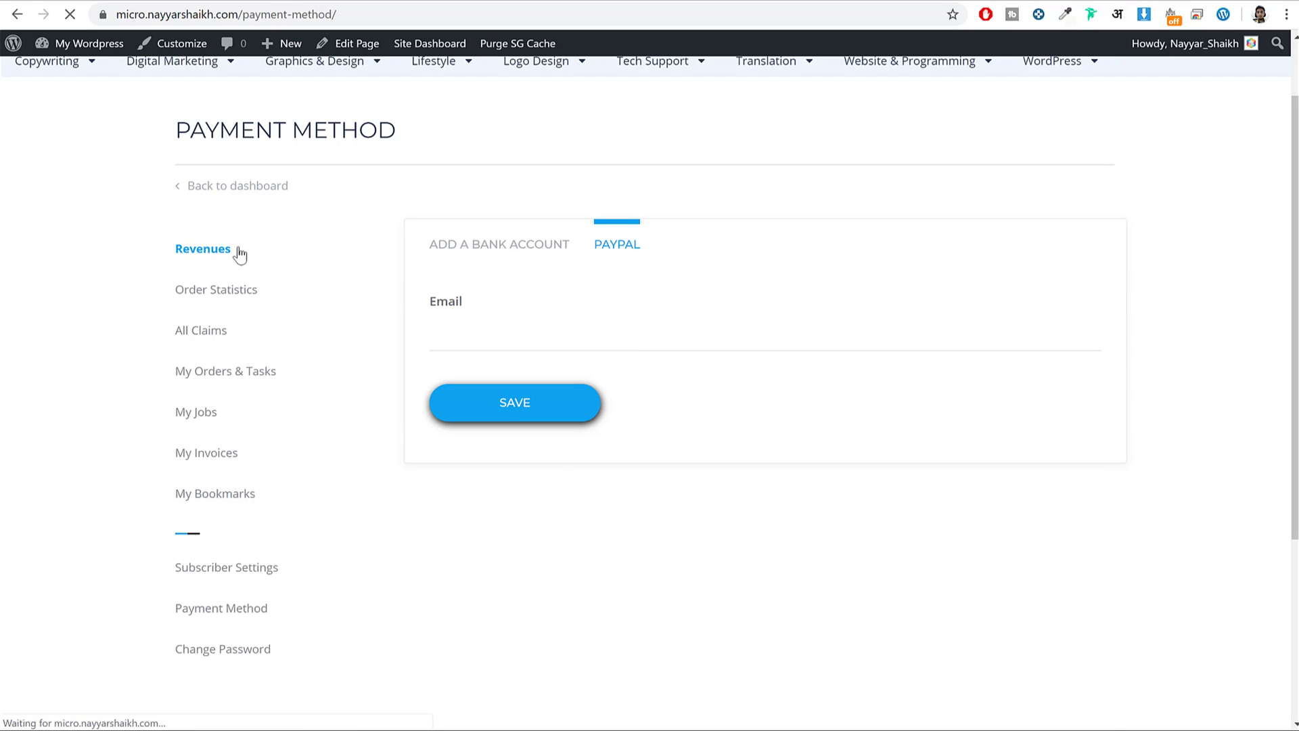
scroll(1015, 352, "down", 3)
scroll(1144, 161, "up", 3)
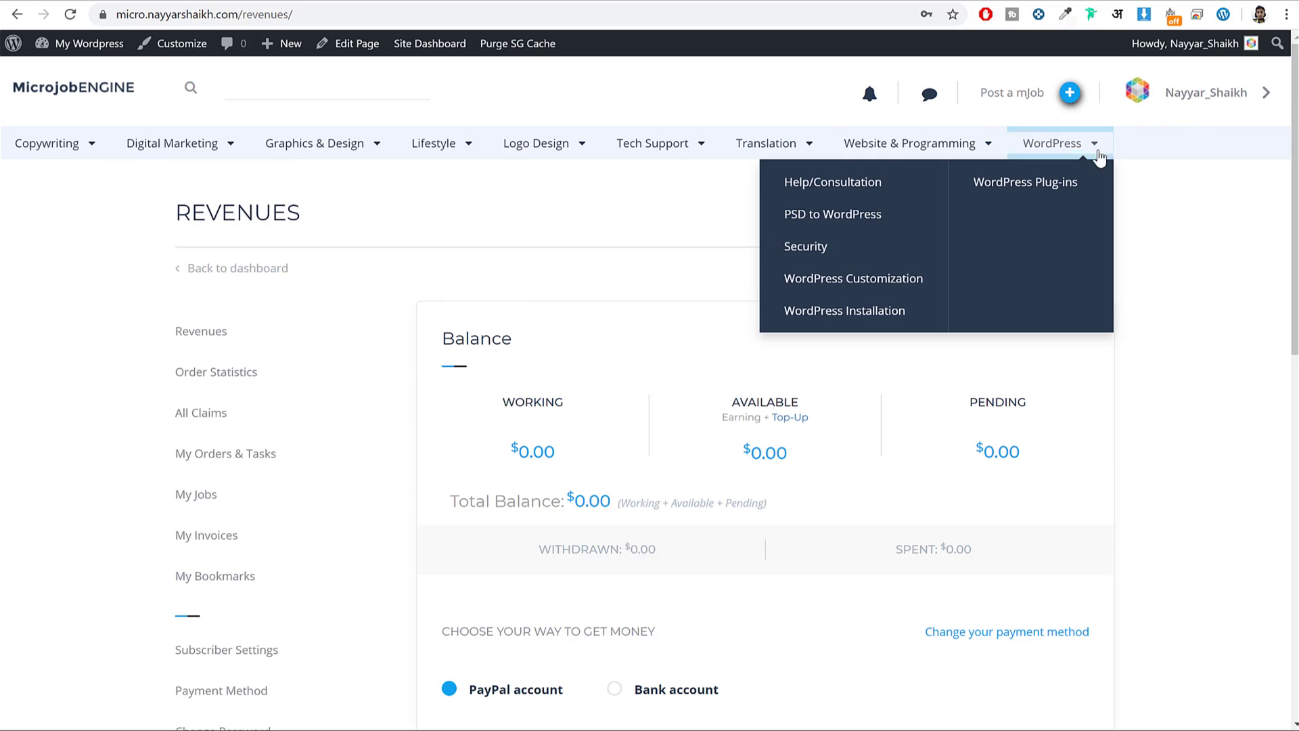
left_click(95, 89)
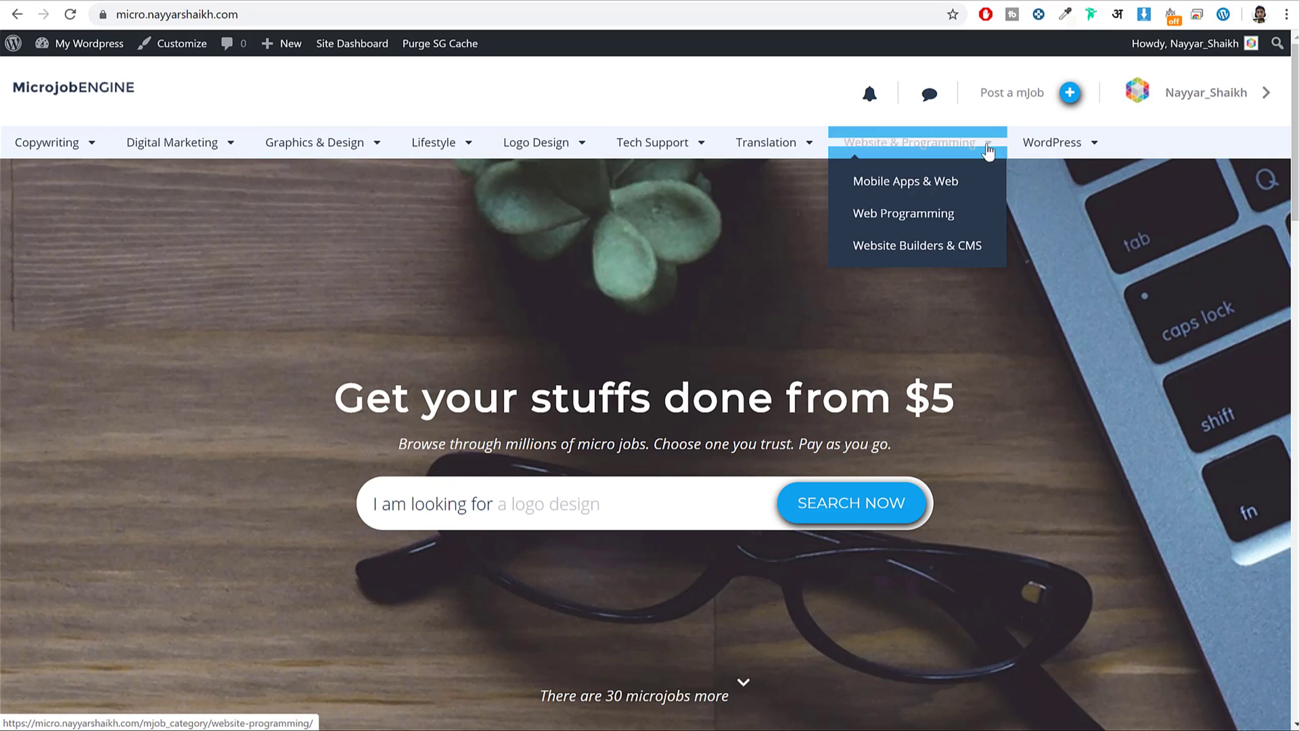
Highlight the homepage headline and the 'I am looking for' search prompt.
mouse_move(536, 144)
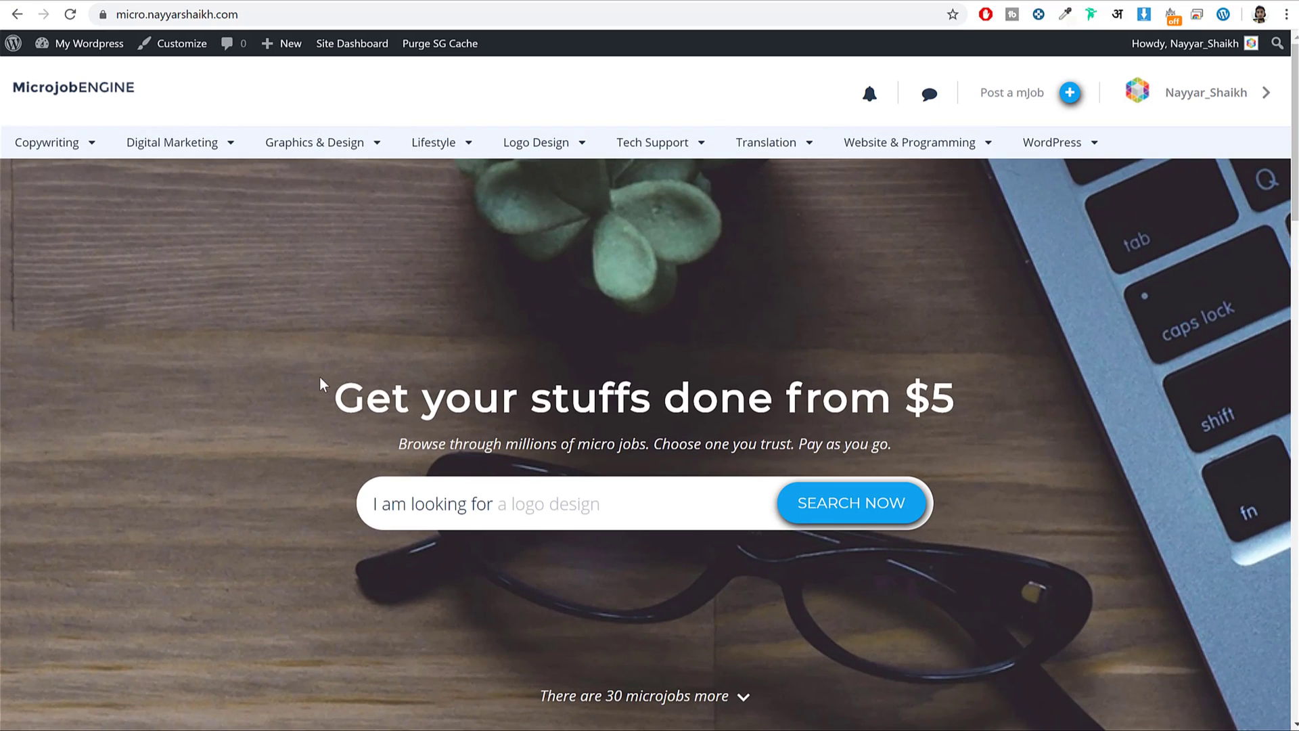
left_click_drag(320, 383, 1013, 405)
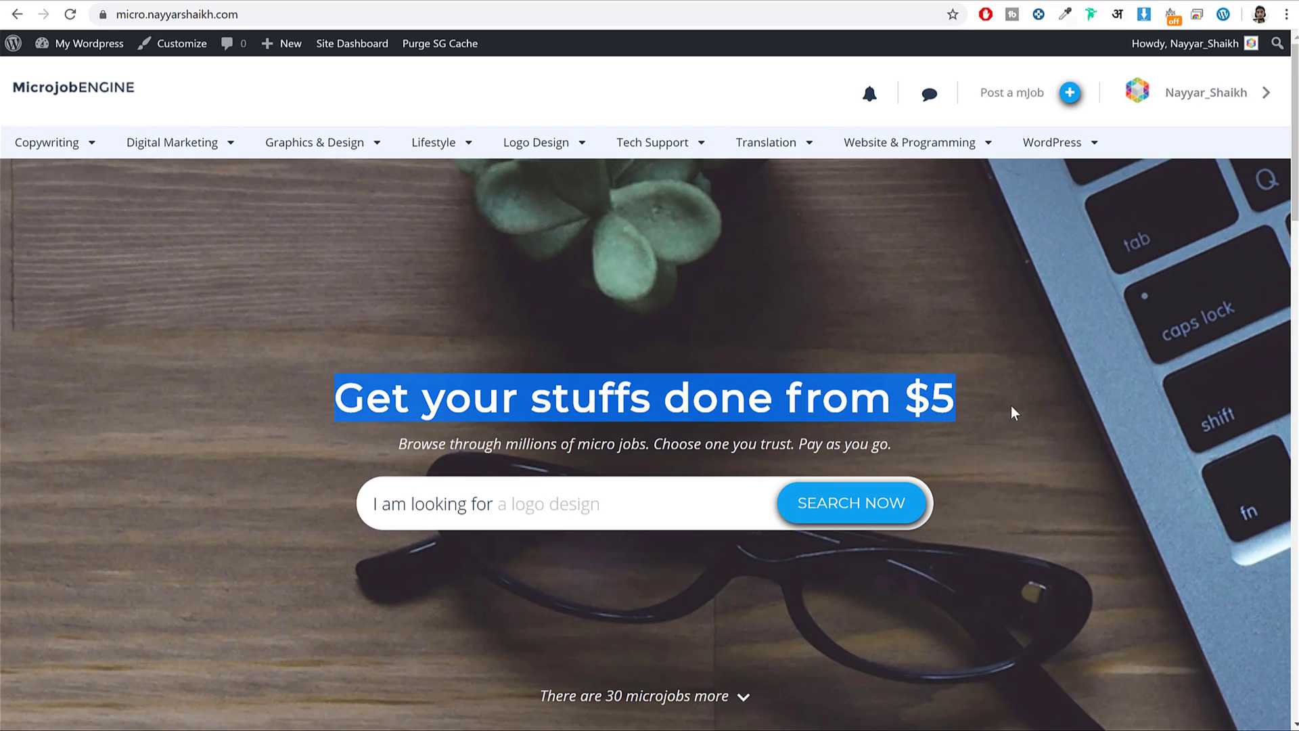
left_click(1014, 404)
left_click_drag(334, 399, 532, 400)
left_click_drag(701, 396, 901, 401)
left_click(901, 400)
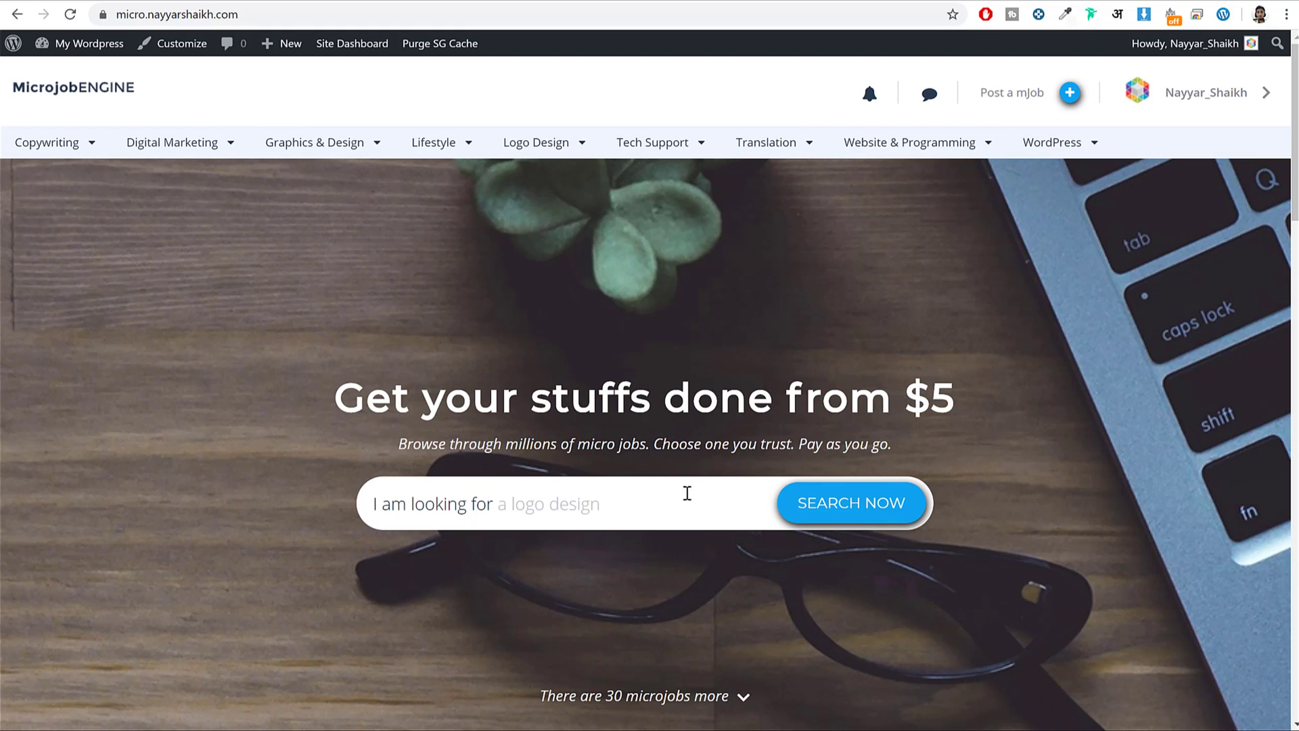
left_click_drag(364, 506, 488, 504)
left_click(576, 500)
Scroll through the homepage to the Latest Microjobs listings.
scroll(1050, 487, "down", 2)
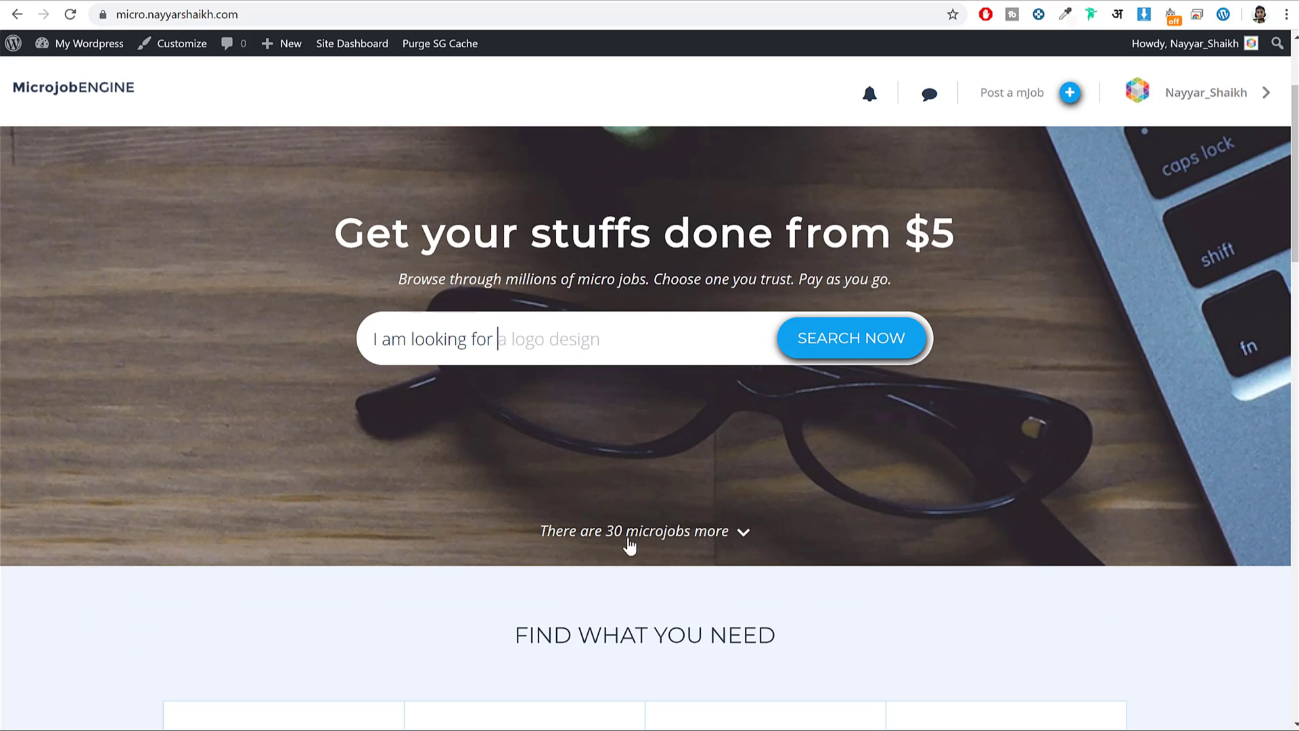
scroll(854, 518, "down", 5)
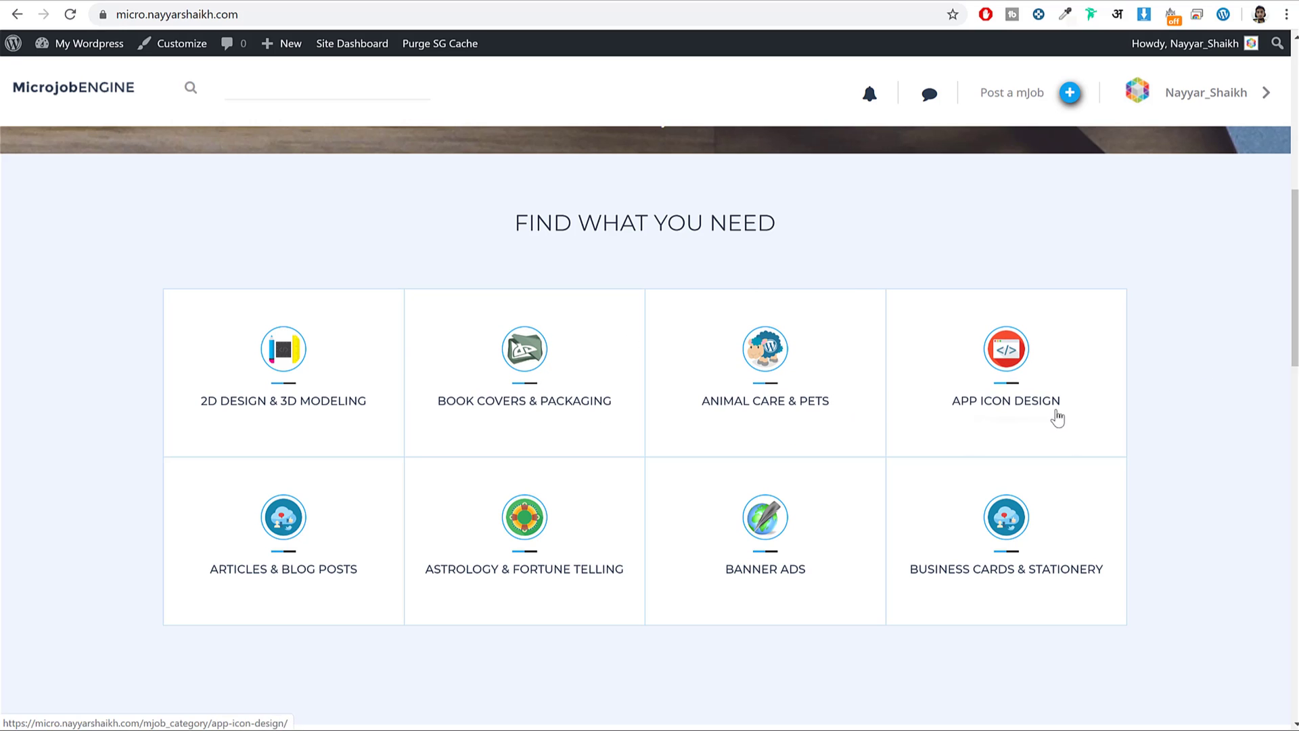
scroll(1212, 402, "down", 10)
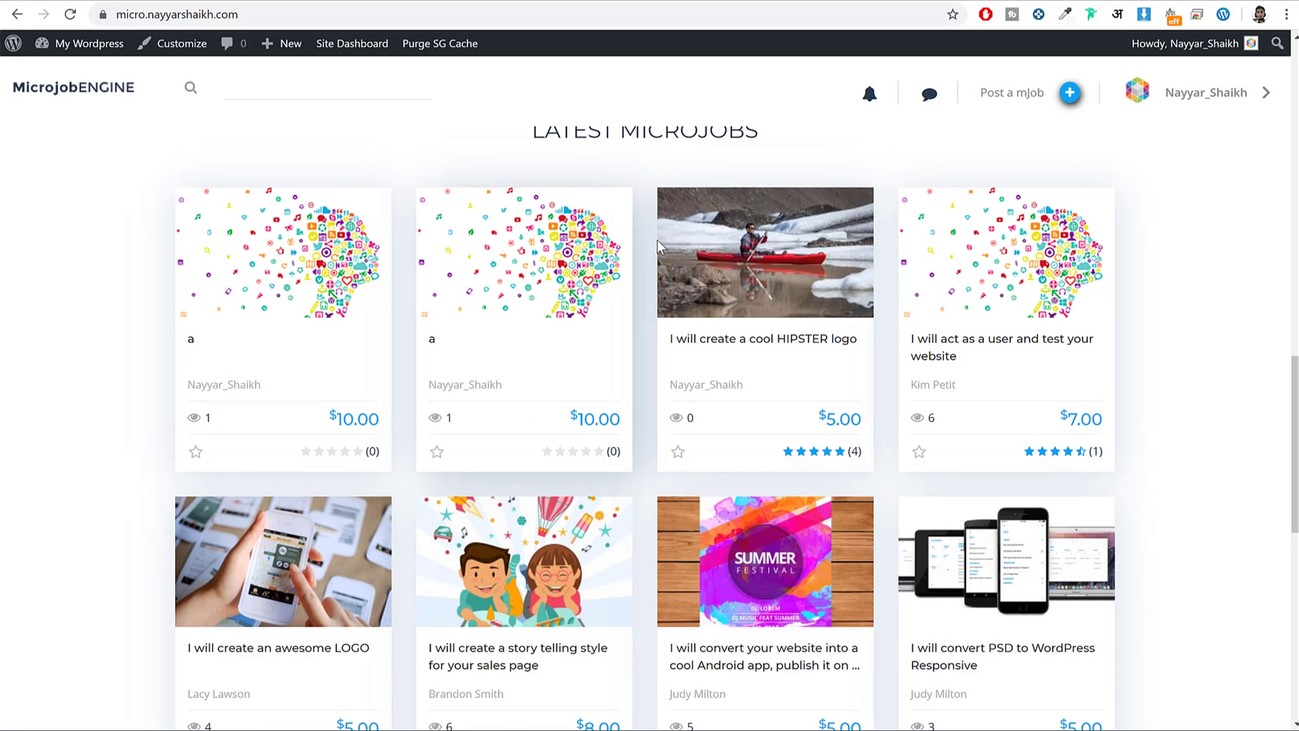
scroll(590, 457, "down", 3)
scroll(590, 457, "up", 3)
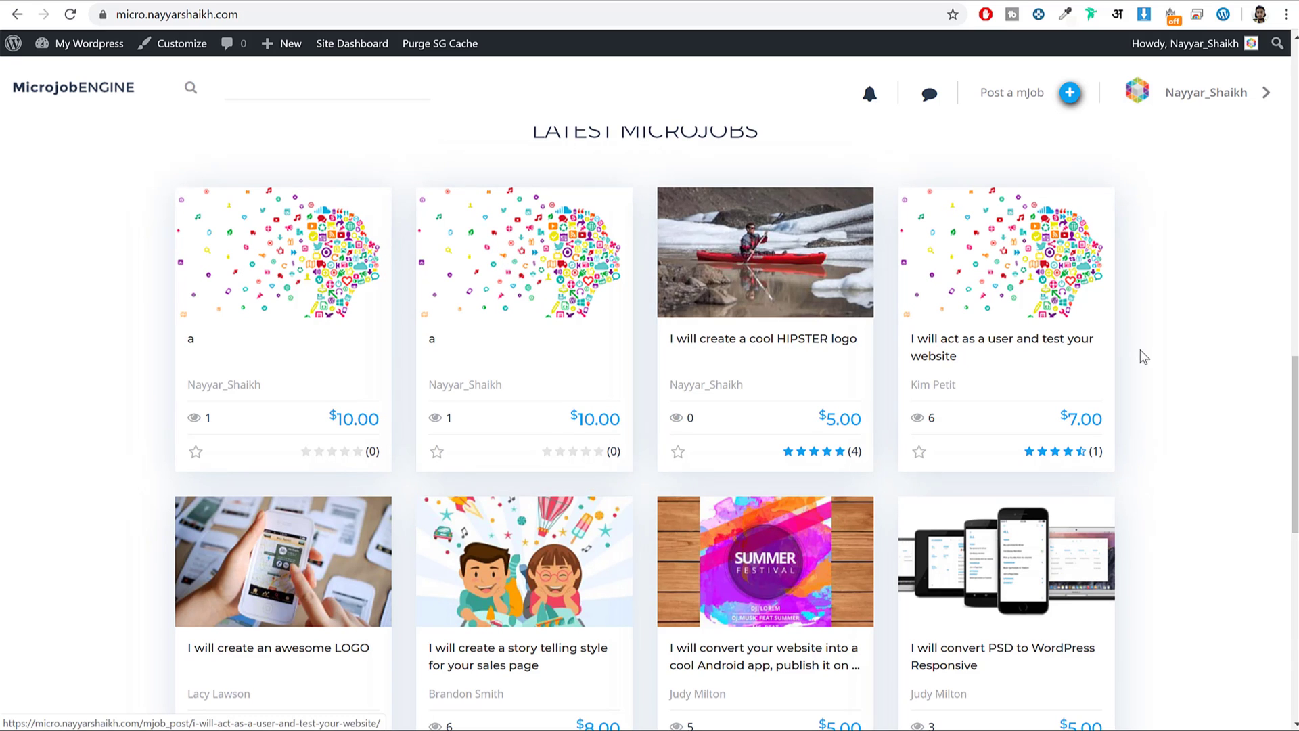
scroll(1143, 355, "down", 3)
scroll(1147, 353, "down", 5)
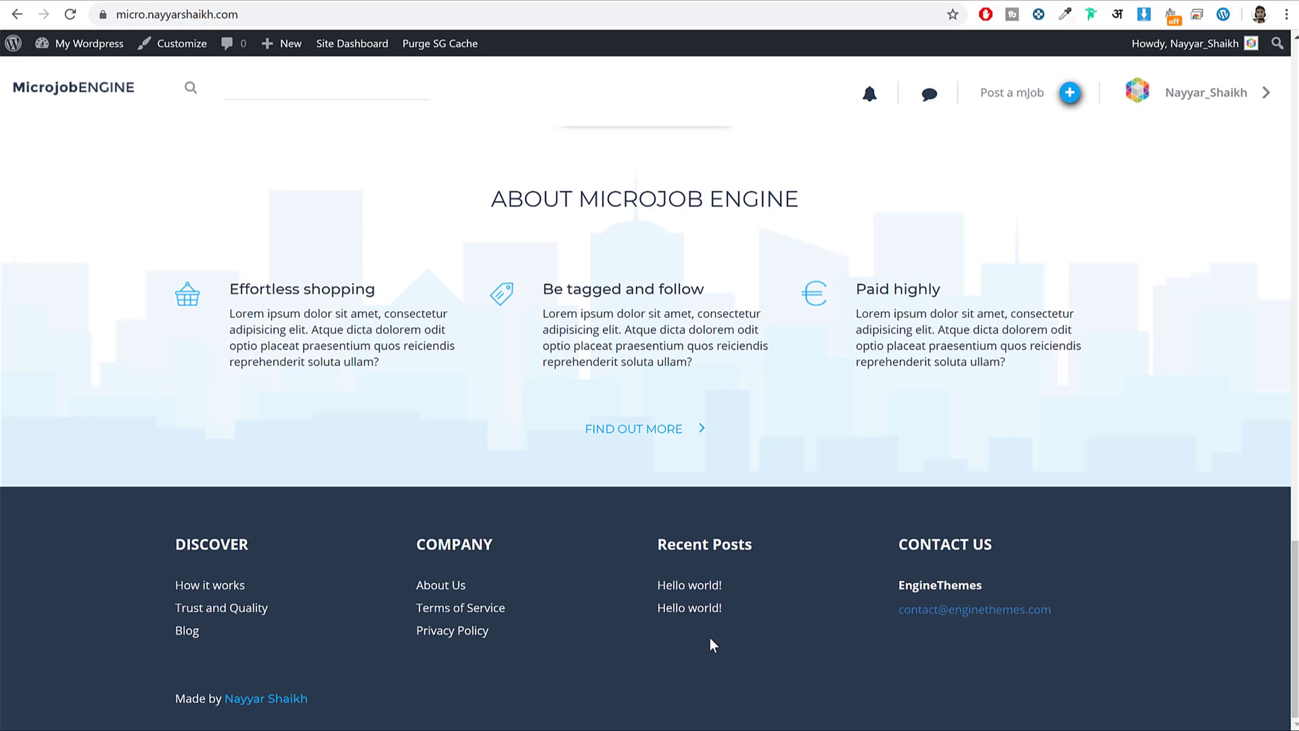
scroll(708, 550, "up", 8)
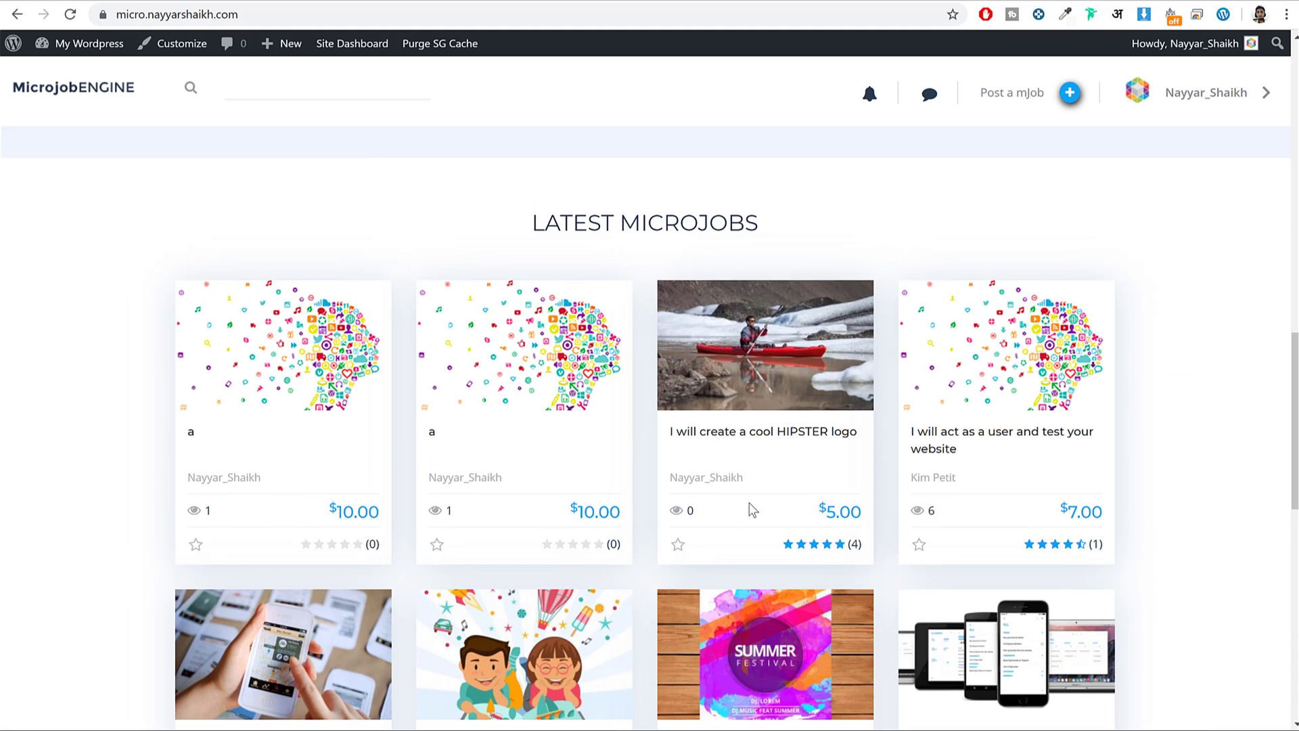
Open the HIPSTER logo microjob and highlight its title.
left_click(751, 335)
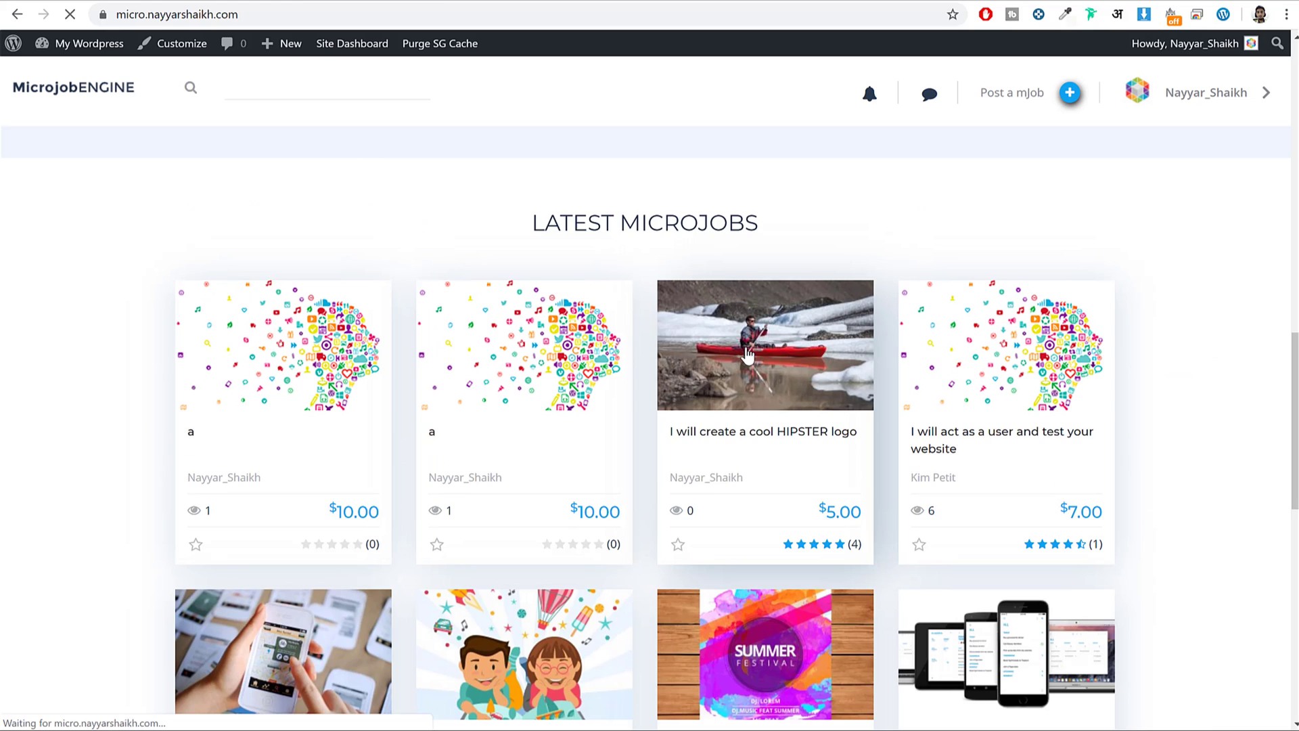
scroll(1026, 306, "down", 4)
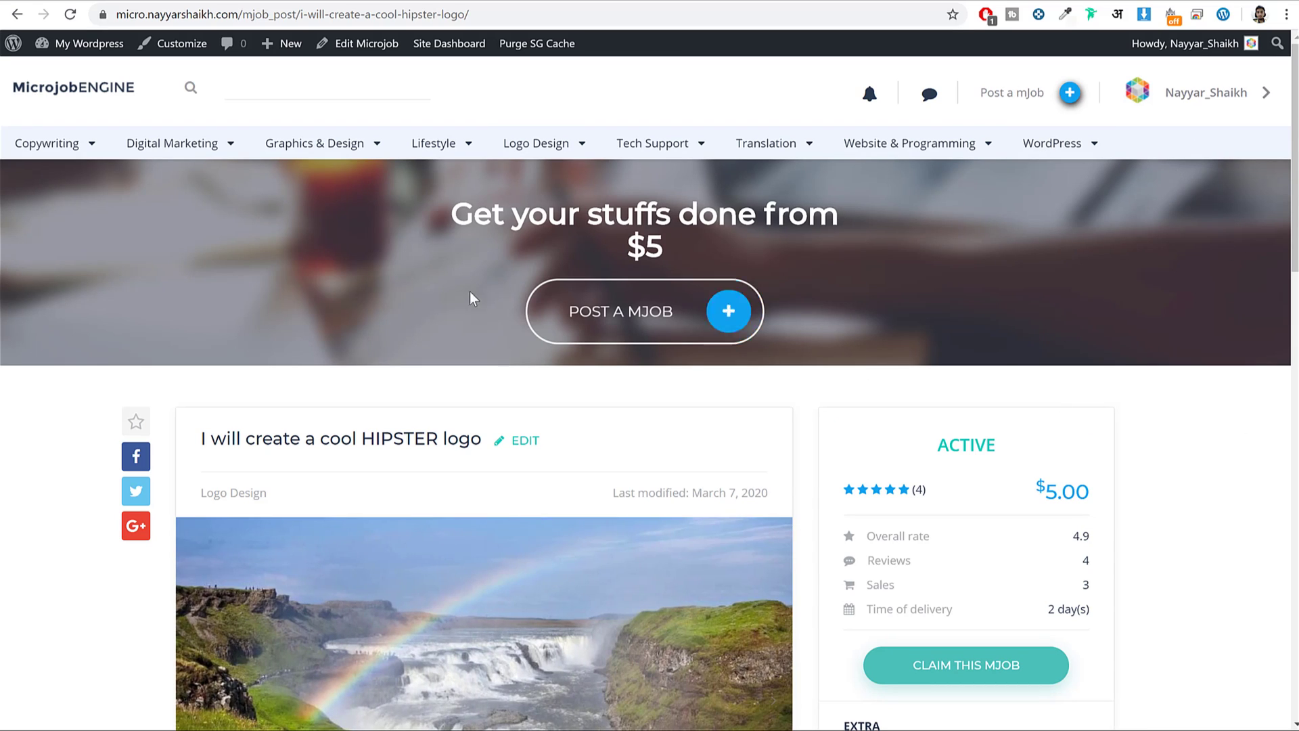
left_click_drag(223, 433, 499, 433)
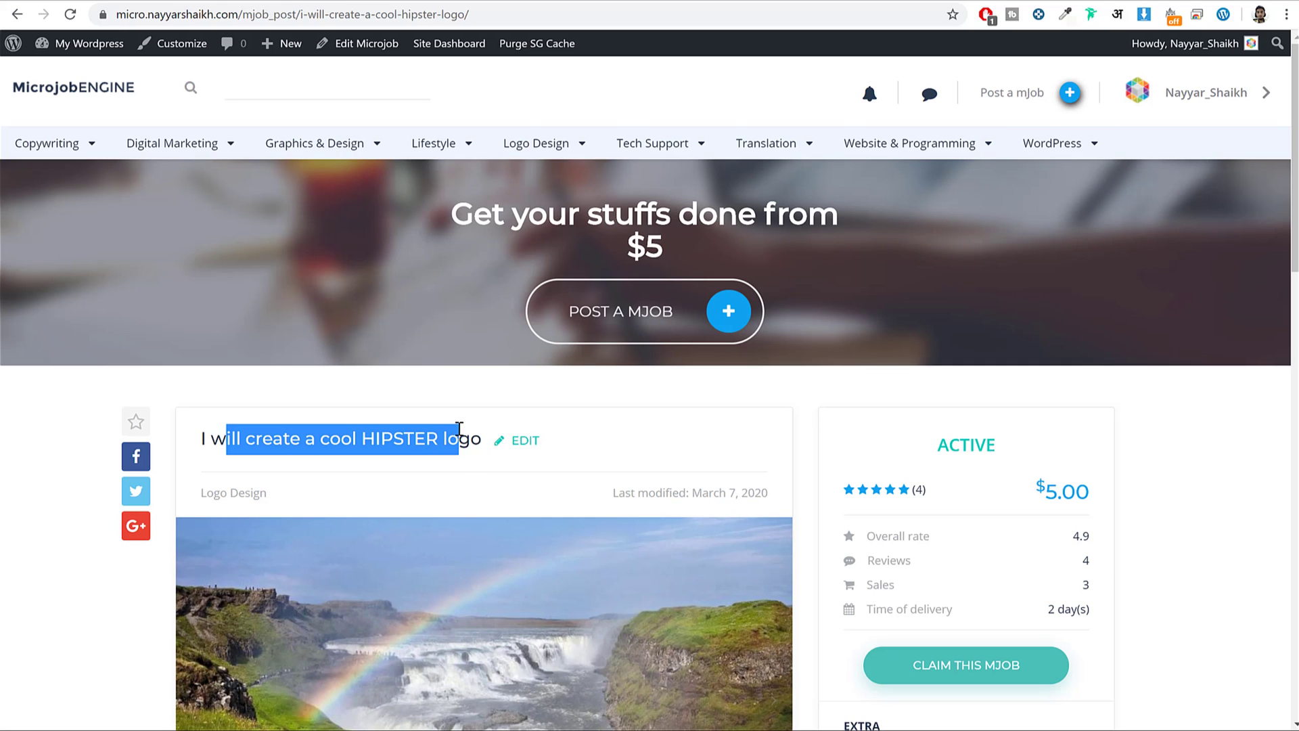
left_click(570, 448)
Browse description, extras and reviews, ticking then unticking the MARVELOUS Logo design extra.
scroll(578, 452, "down", 6)
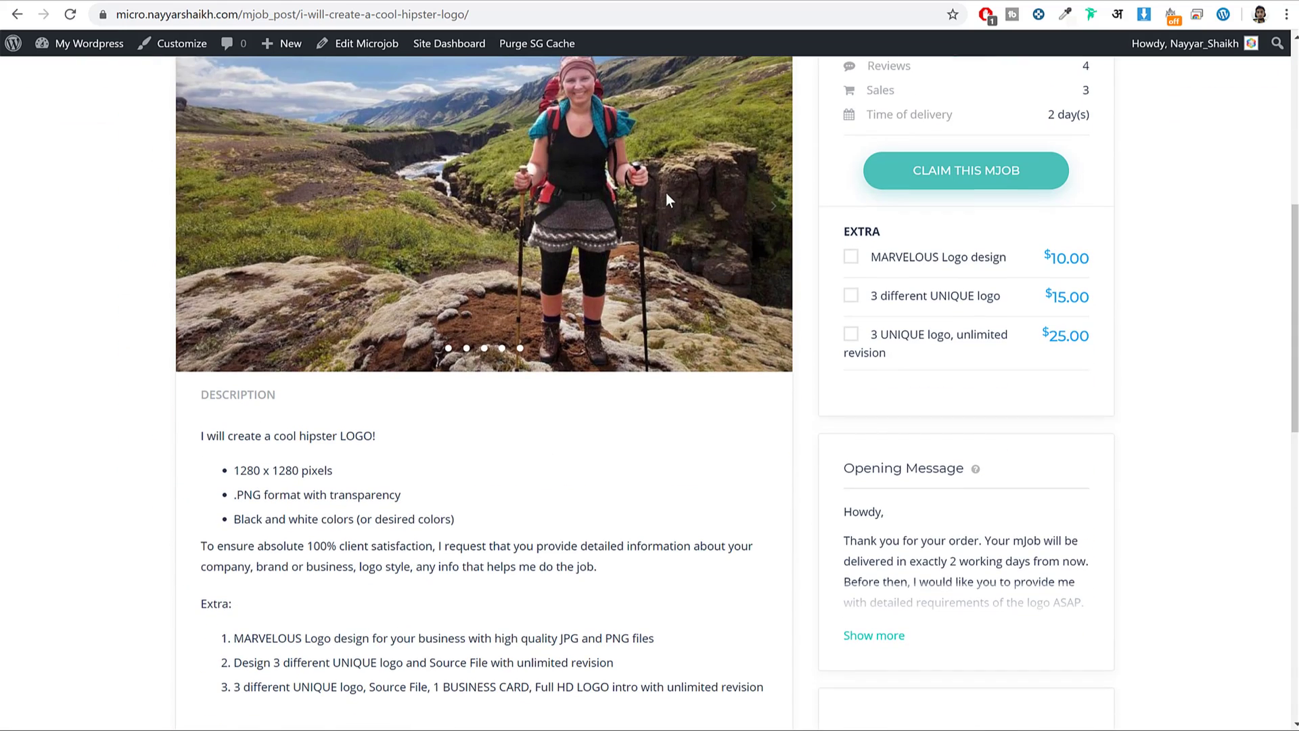
scroll(526, 381, "down", 3)
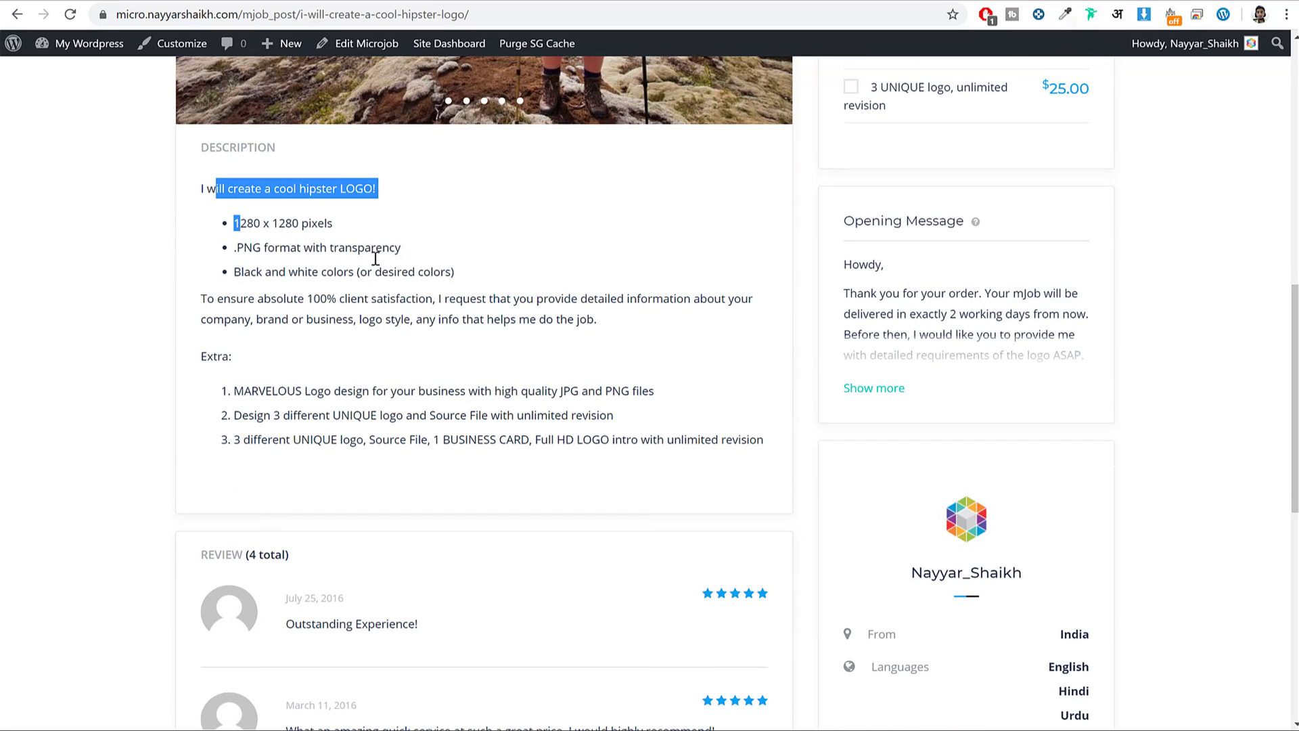
scroll(453, 319, "down", 7)
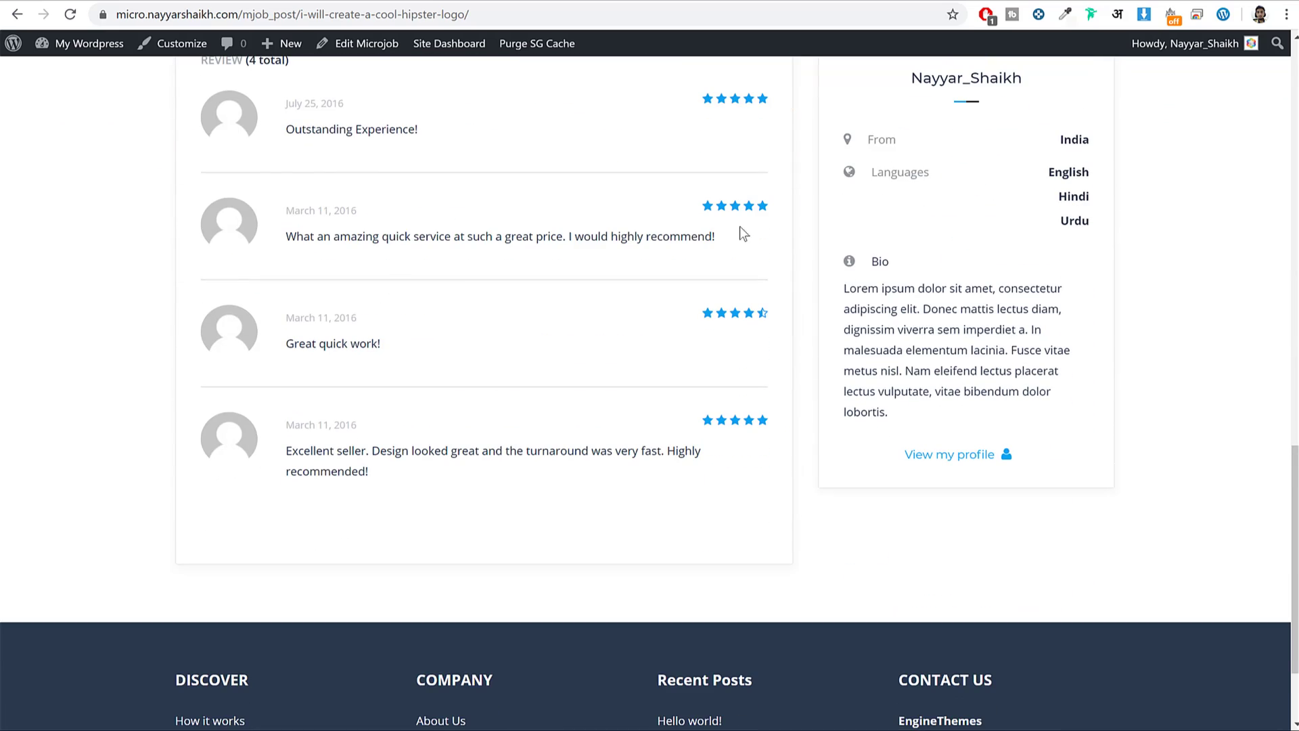
scroll(752, 244, "up", 2)
scroll(685, 504, "up", 13)
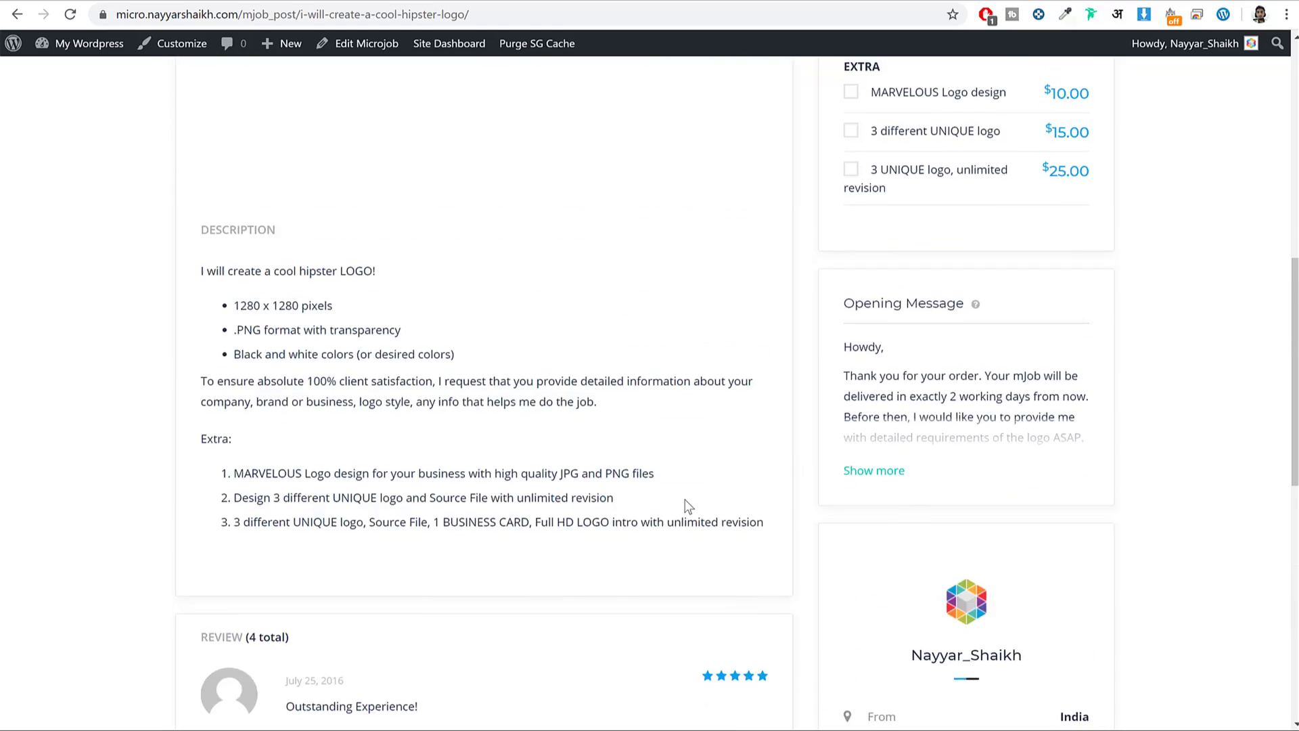
scroll(968, 433, "down", 4)
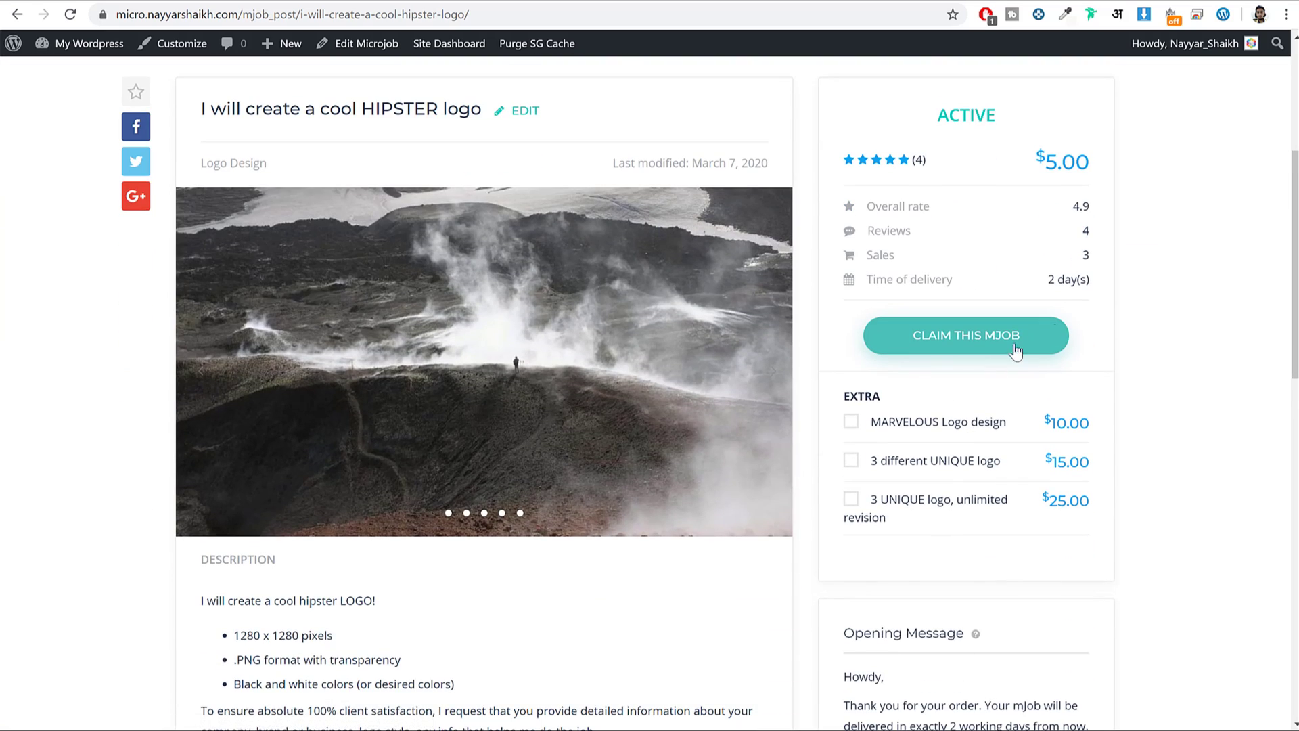
scroll(1209, 322, "up", 2)
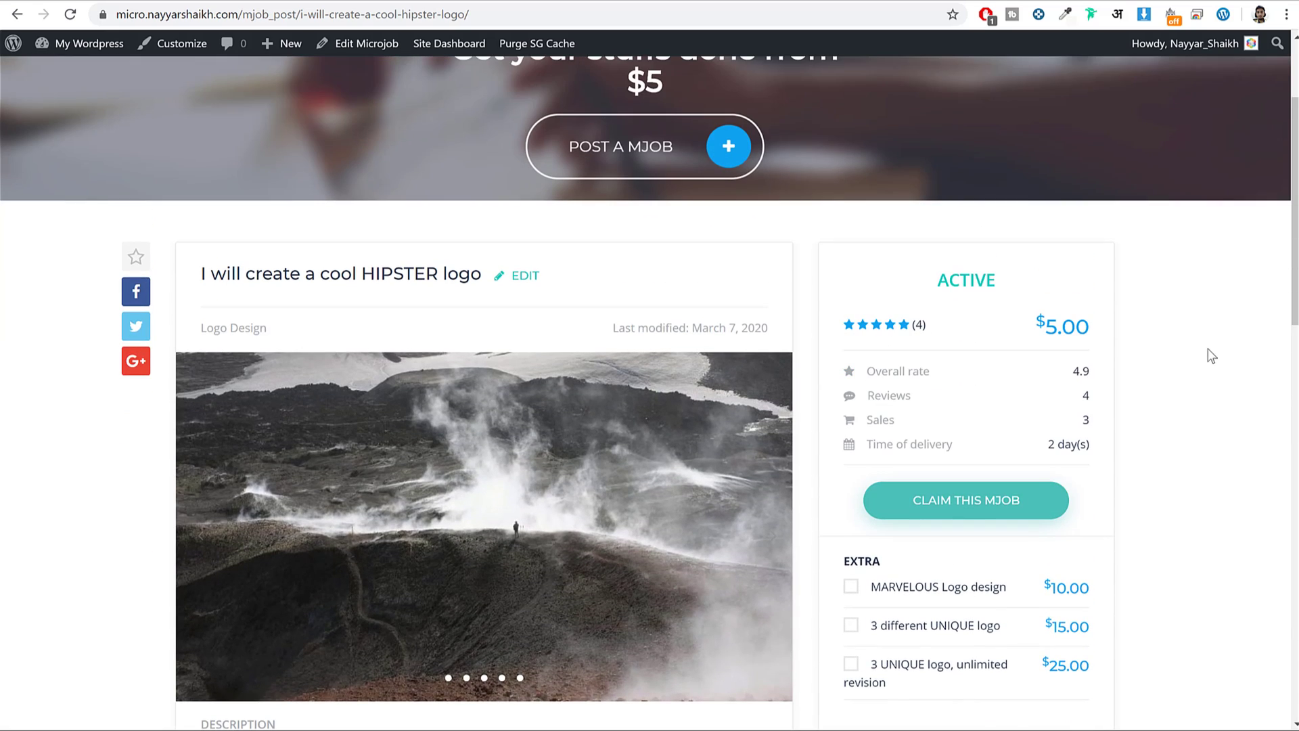
scroll(1227, 362, "down", 2)
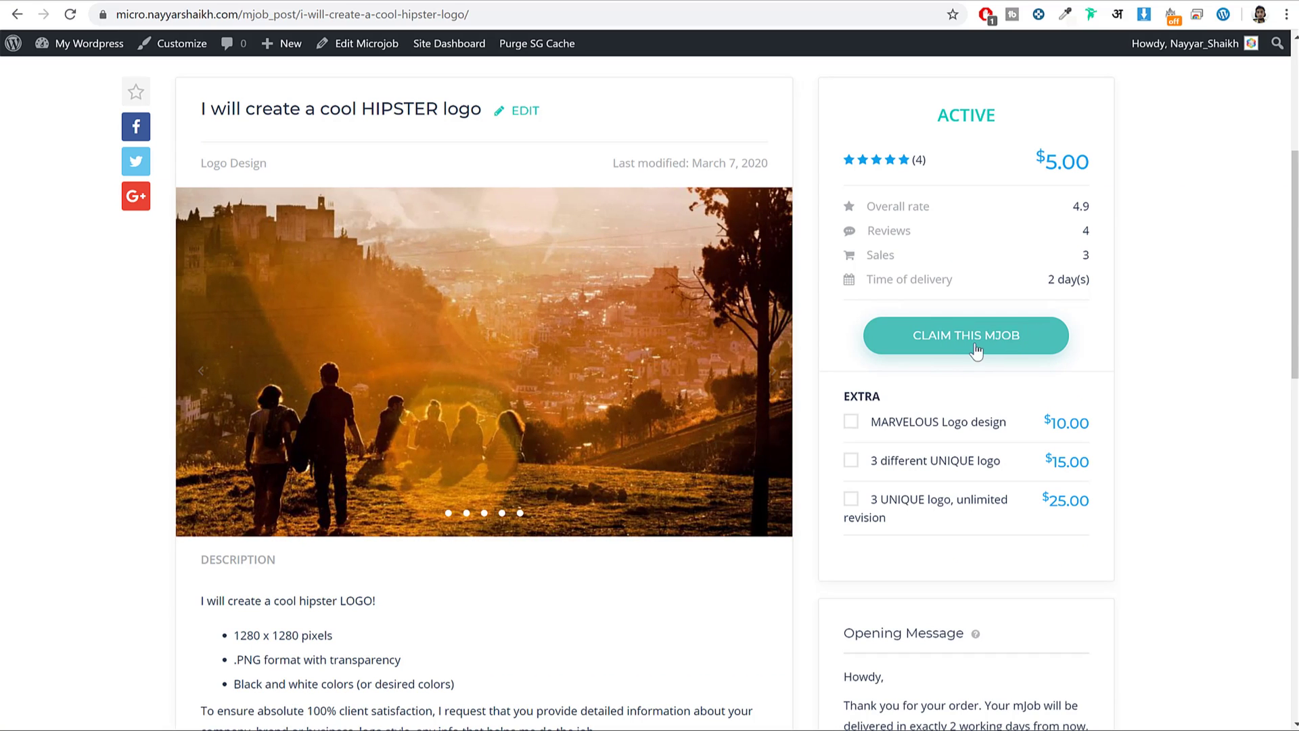
scroll(1175, 360, "up", 2)
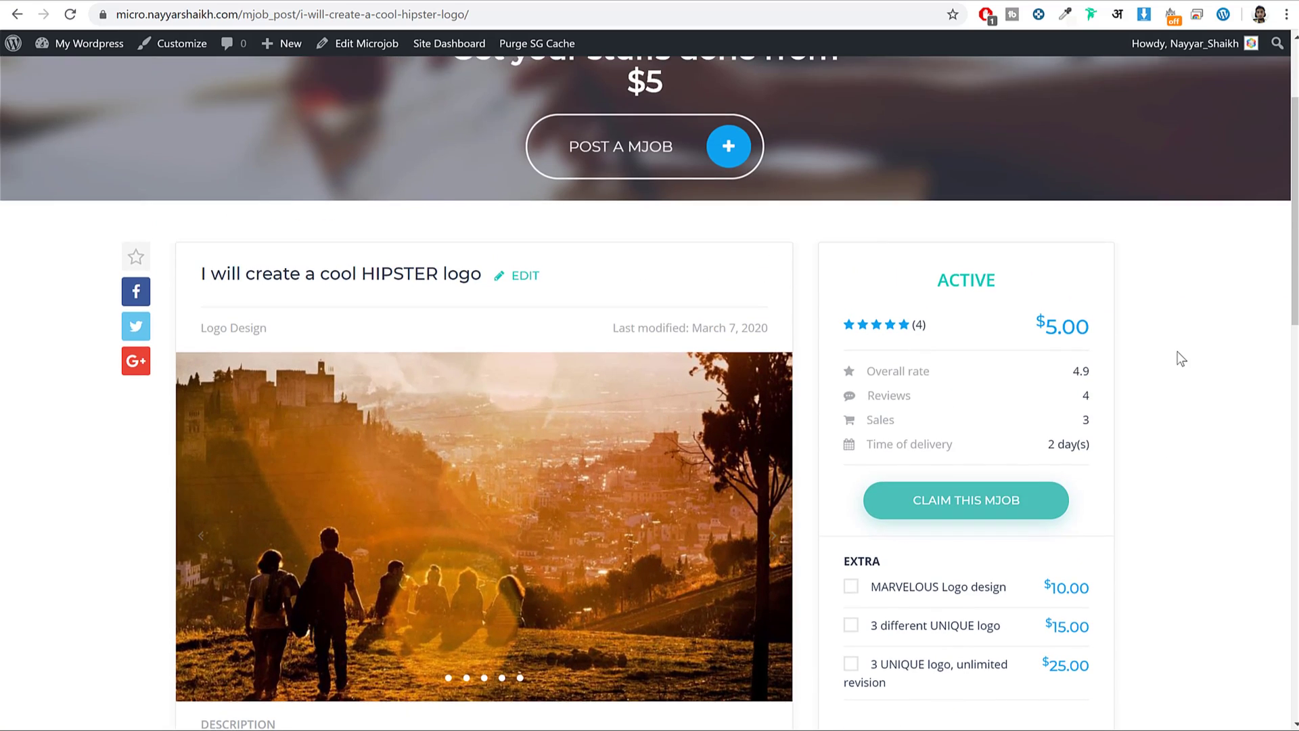
scroll(1176, 361, "down", 2)
left_click(920, 425)
left_click(932, 430)
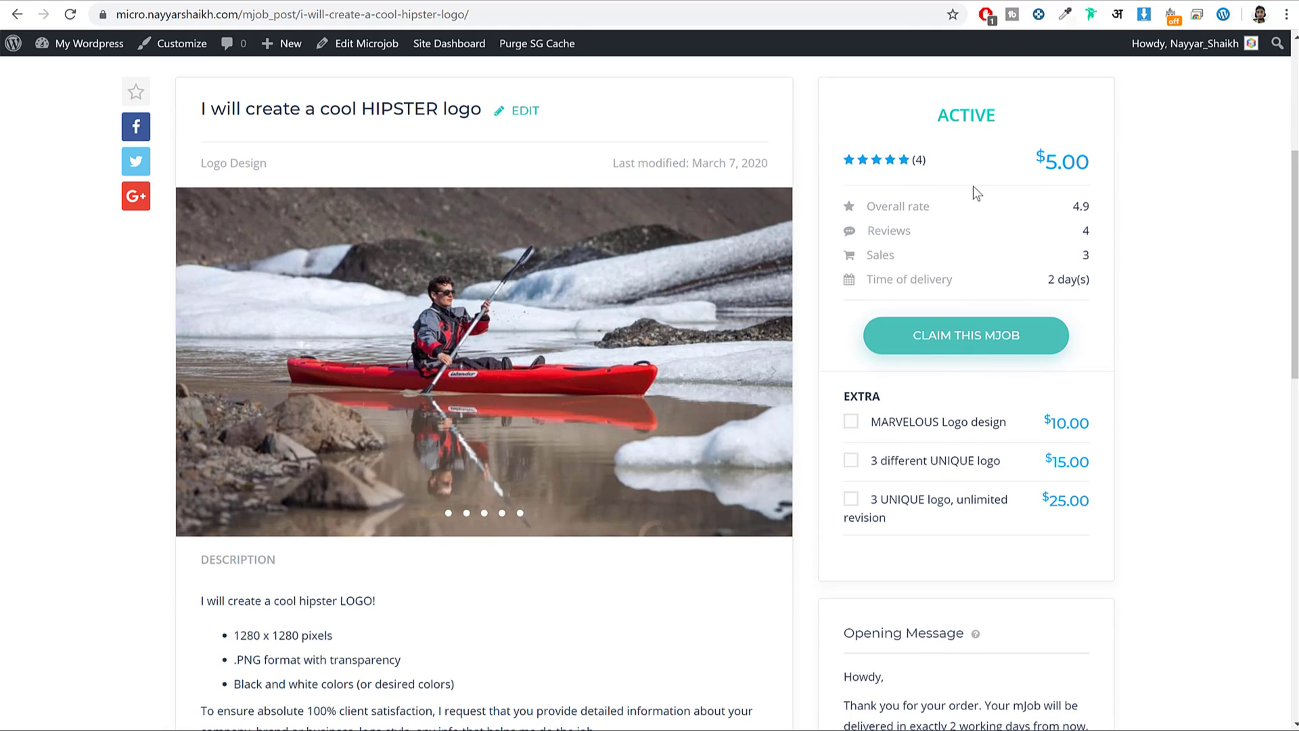
Add the $15.00 '3 different UNIQUE logo' extra and expand the full opening message.
left_click(917, 467)
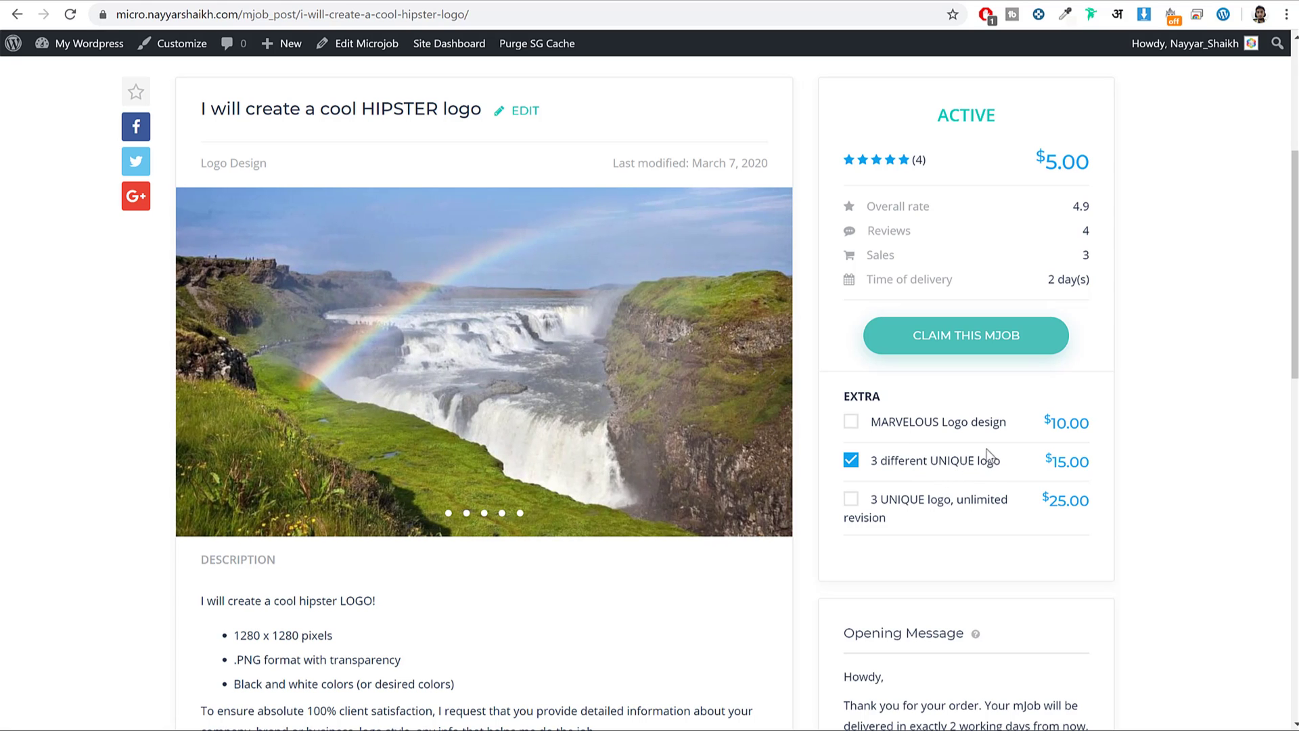
scroll(1103, 429, "down", 4)
scroll(1102, 429, "up", 5)
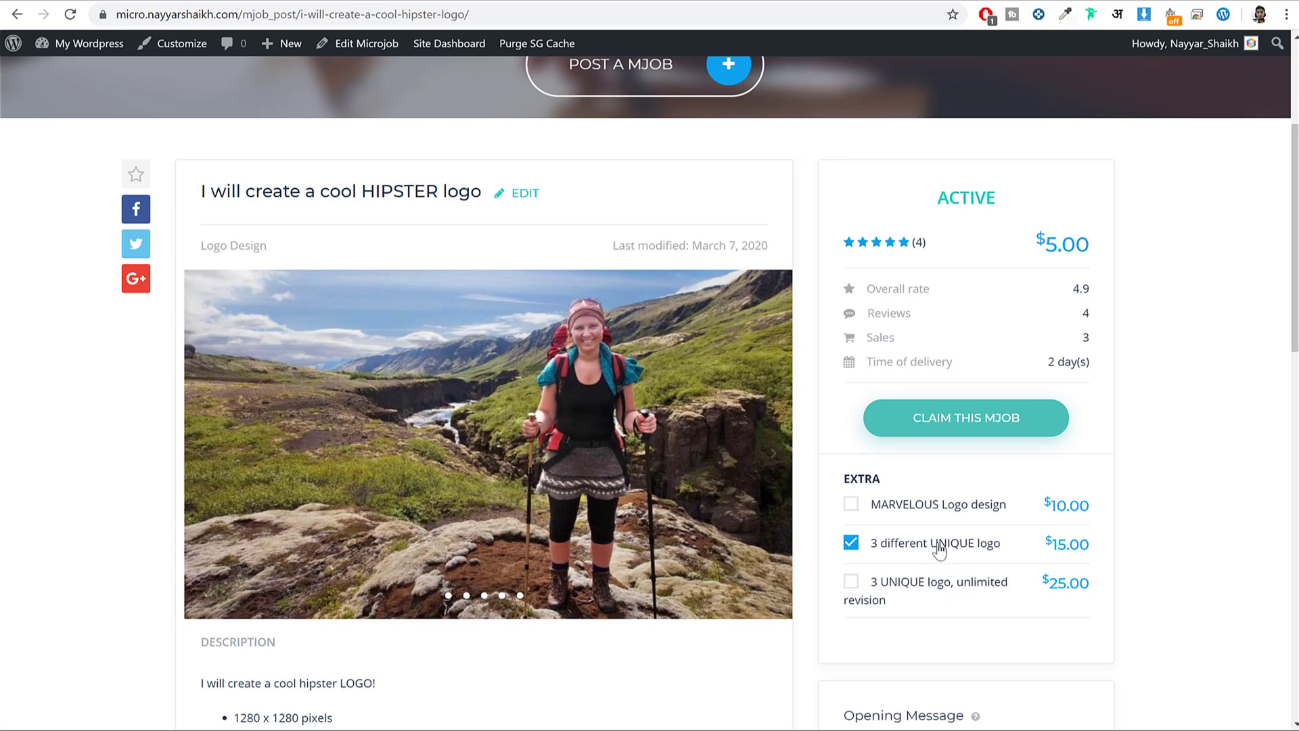
scroll(1152, 477, "down", 5)
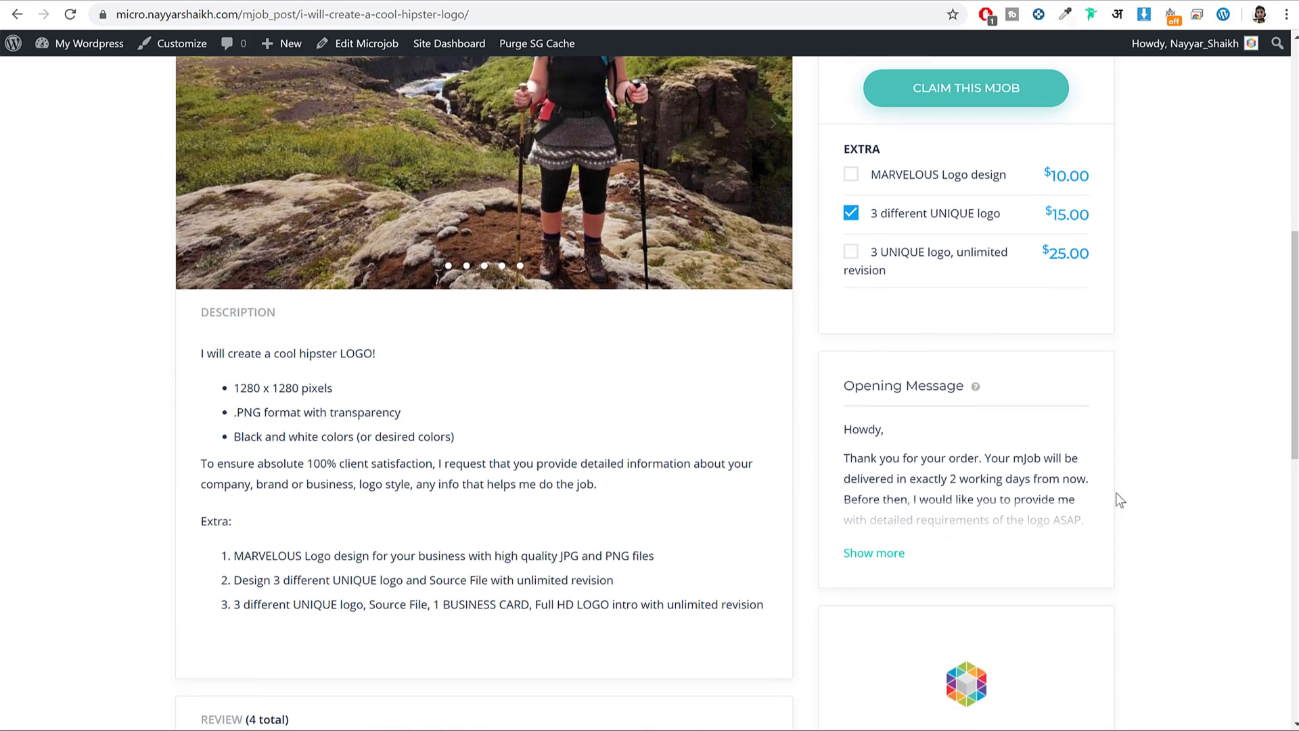
left_click(902, 554)
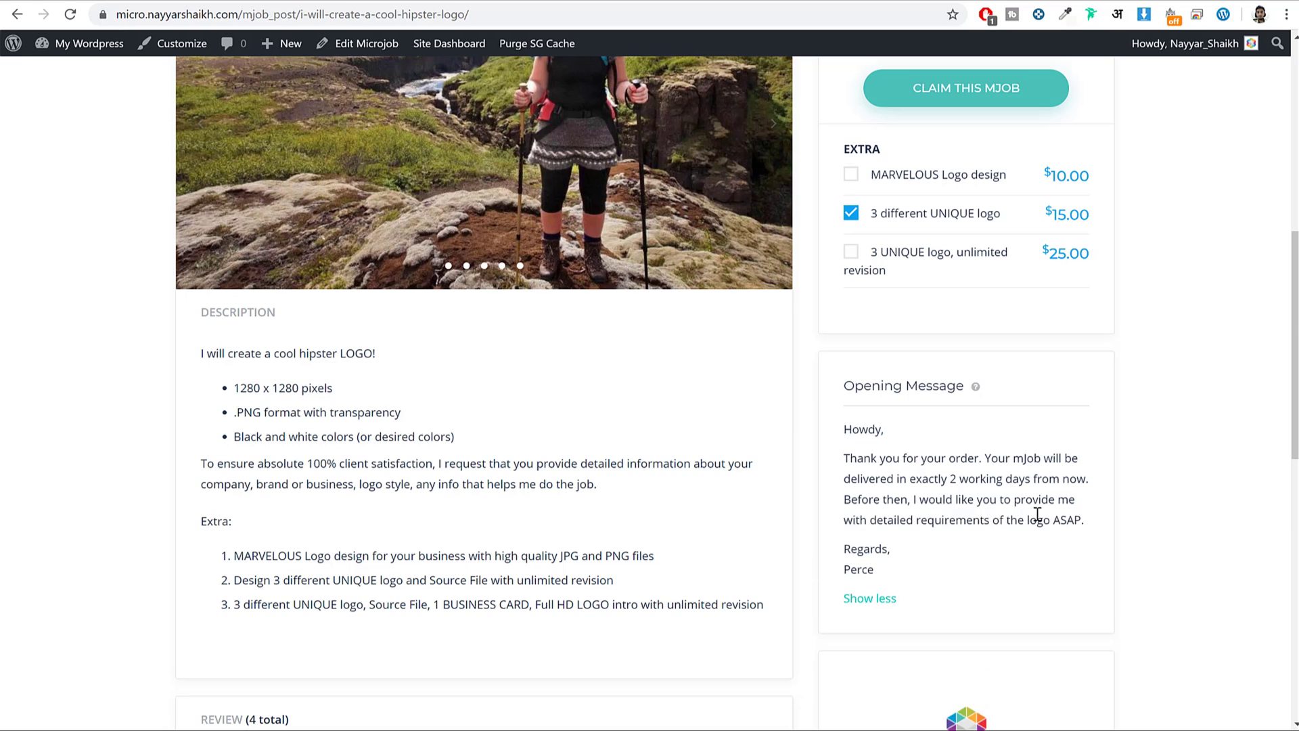
scroll(969, 516, "down", 6)
scroll(985, 362, "down", 3)
left_click_drag(915, 203, 1038, 205)
left_click(1023, 209)
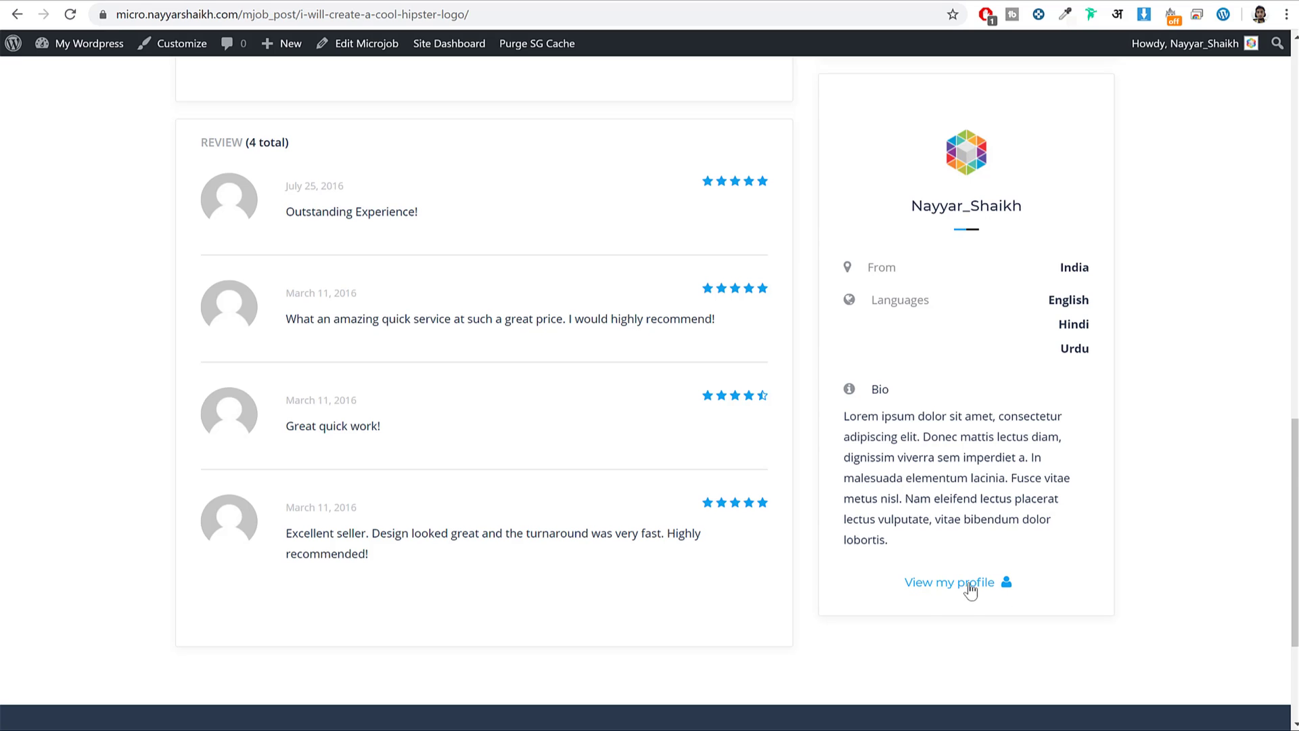
Point out the 2-day delivery time, then open the username dropdown.
scroll(982, 578, "up", 13)
scroll(989, 579, "up", 7)
scroll(1175, 427, "down", 3)
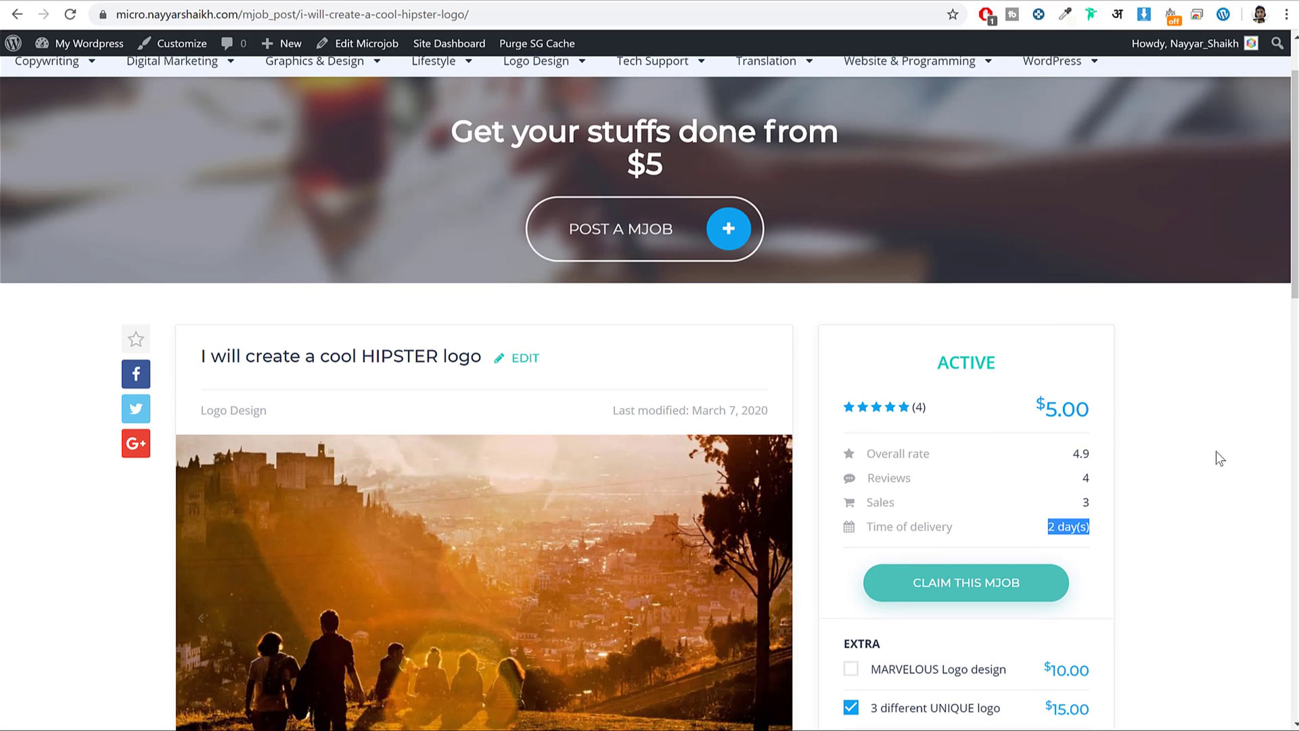
scroll(1218, 455, "down", 1)
left_click_drag(953, 444, 867, 443)
left_click_drag(1090, 444, 1048, 443)
left_click(1115, 456)
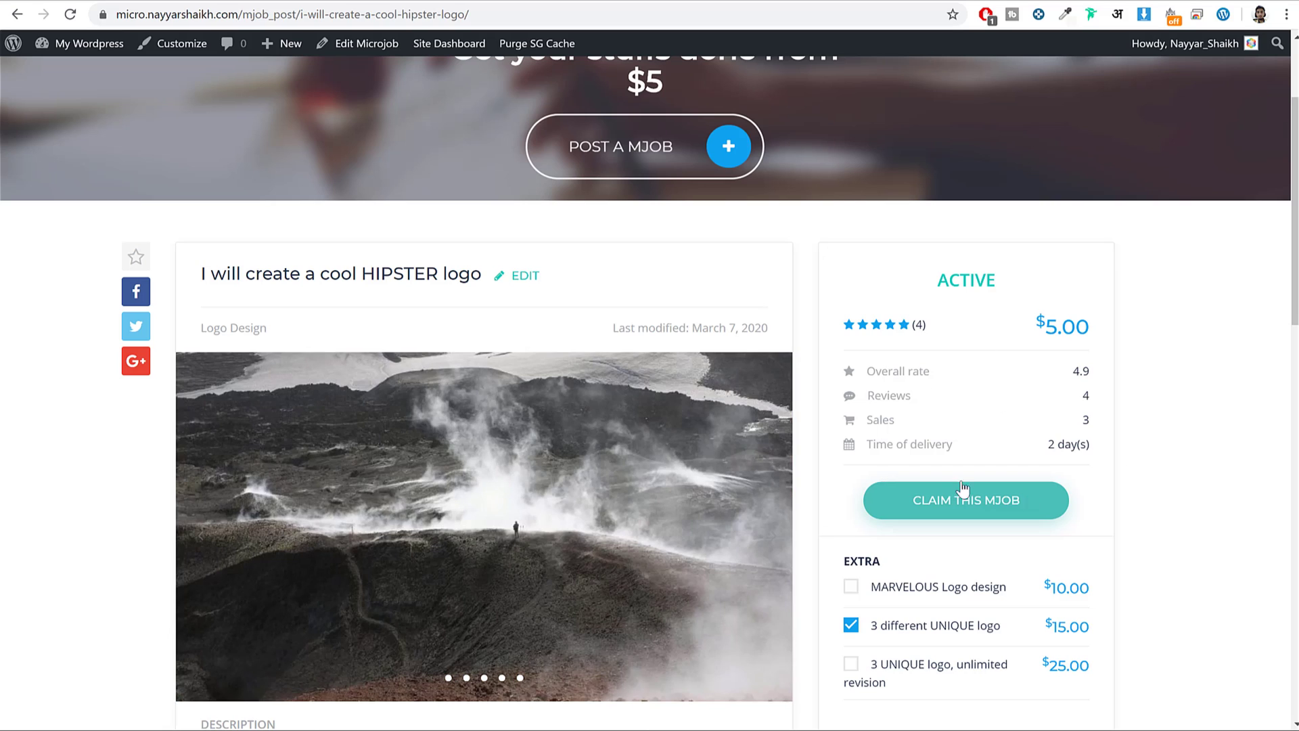
scroll(1135, 468, "down", 1)
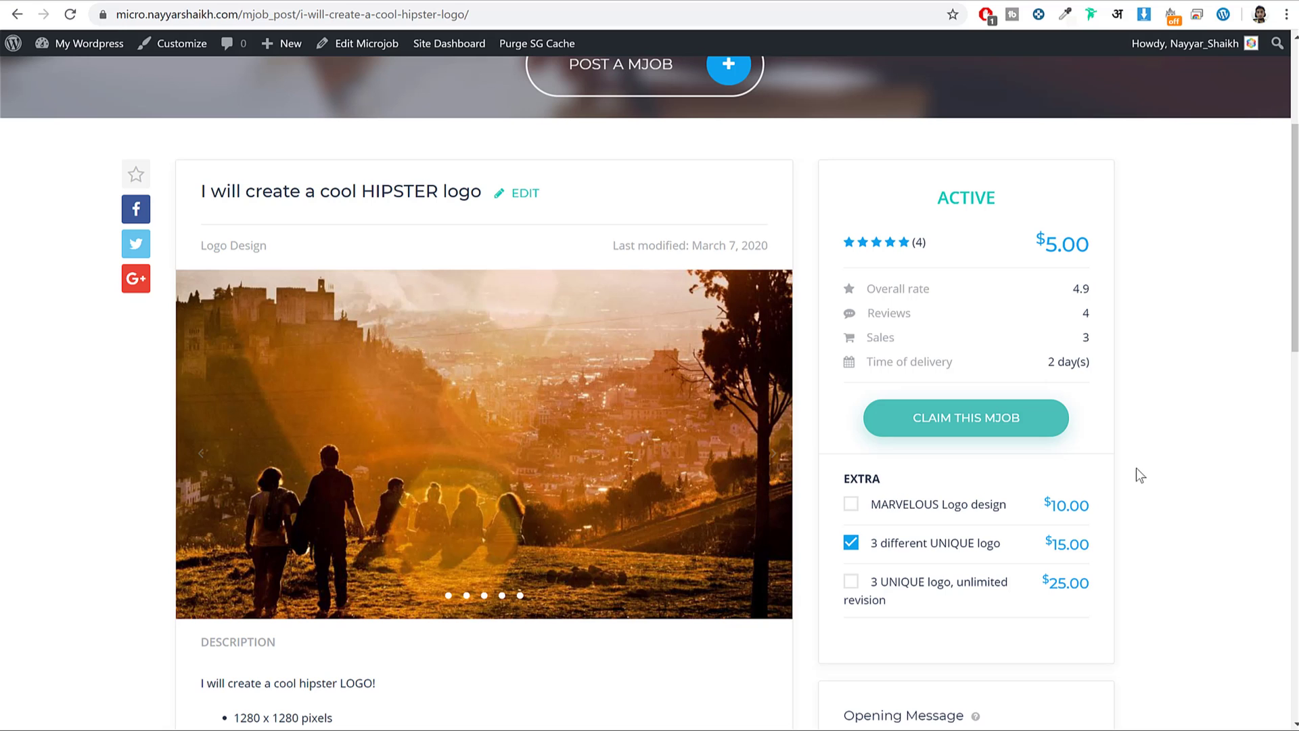
scroll(1150, 478, "up", 4)
left_click(1189, 98)
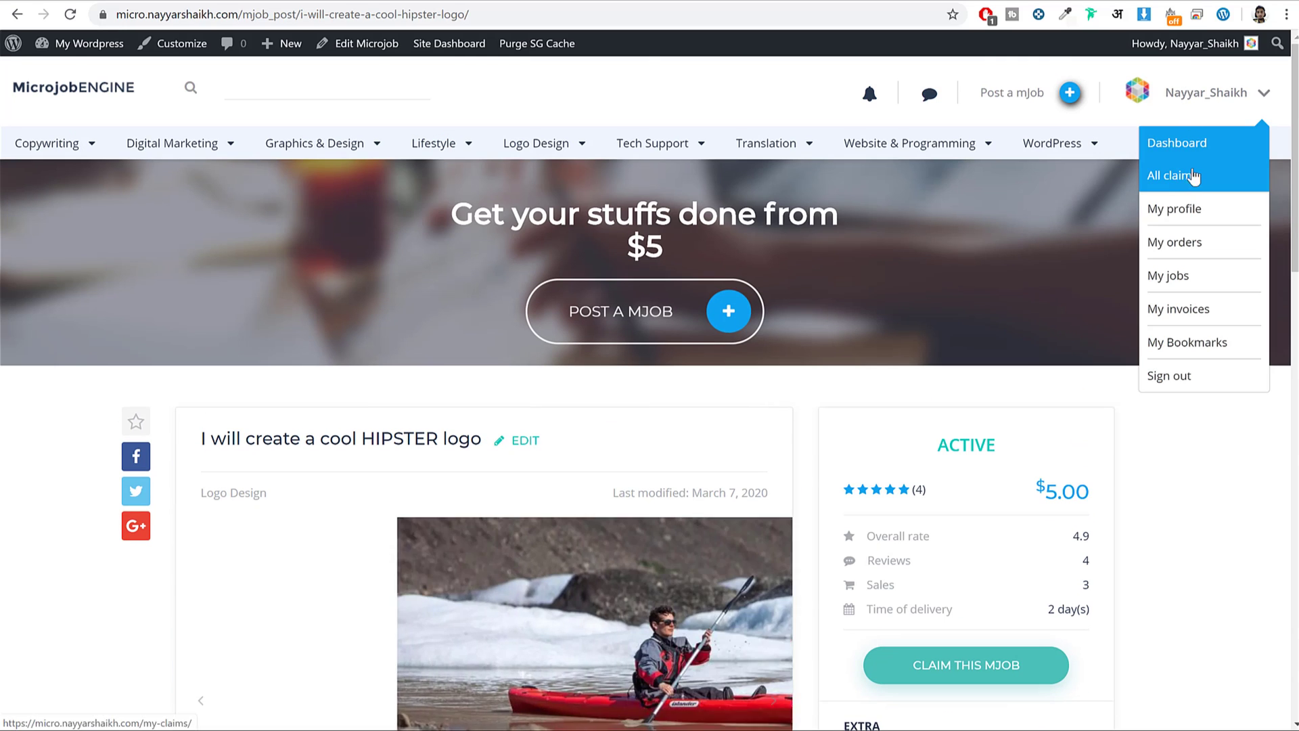
Open the Dashboard and check the $0.00 WORKING and other balances.
left_click(1178, 147)
scroll(1085, 245, "down", 2)
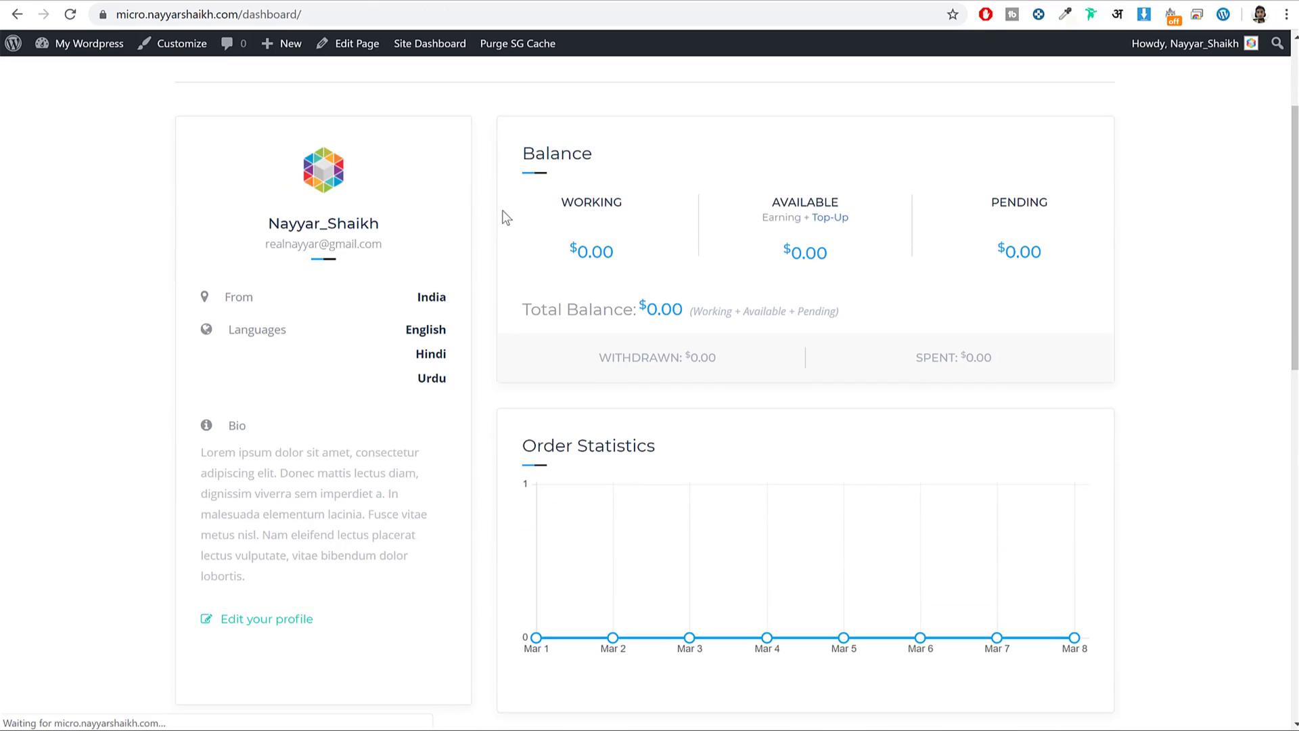
left_click_drag(571, 243, 662, 256)
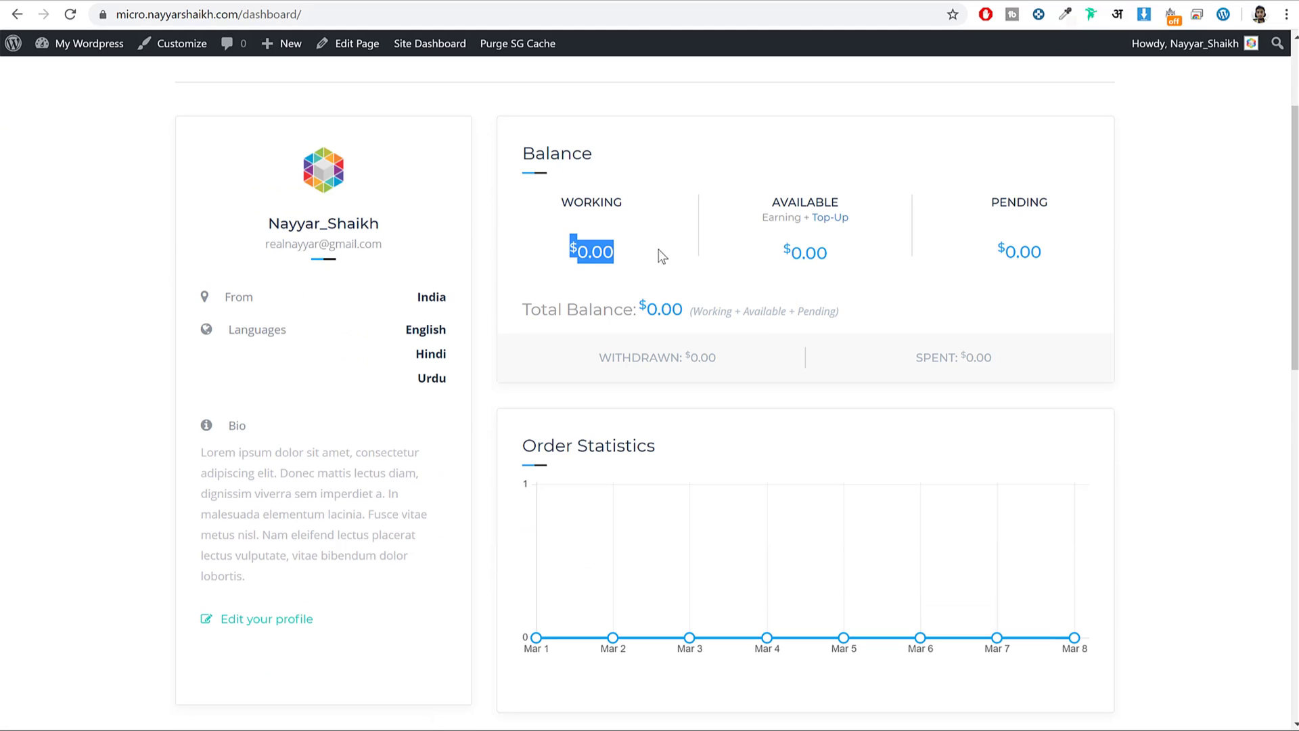
left_click(613, 253)
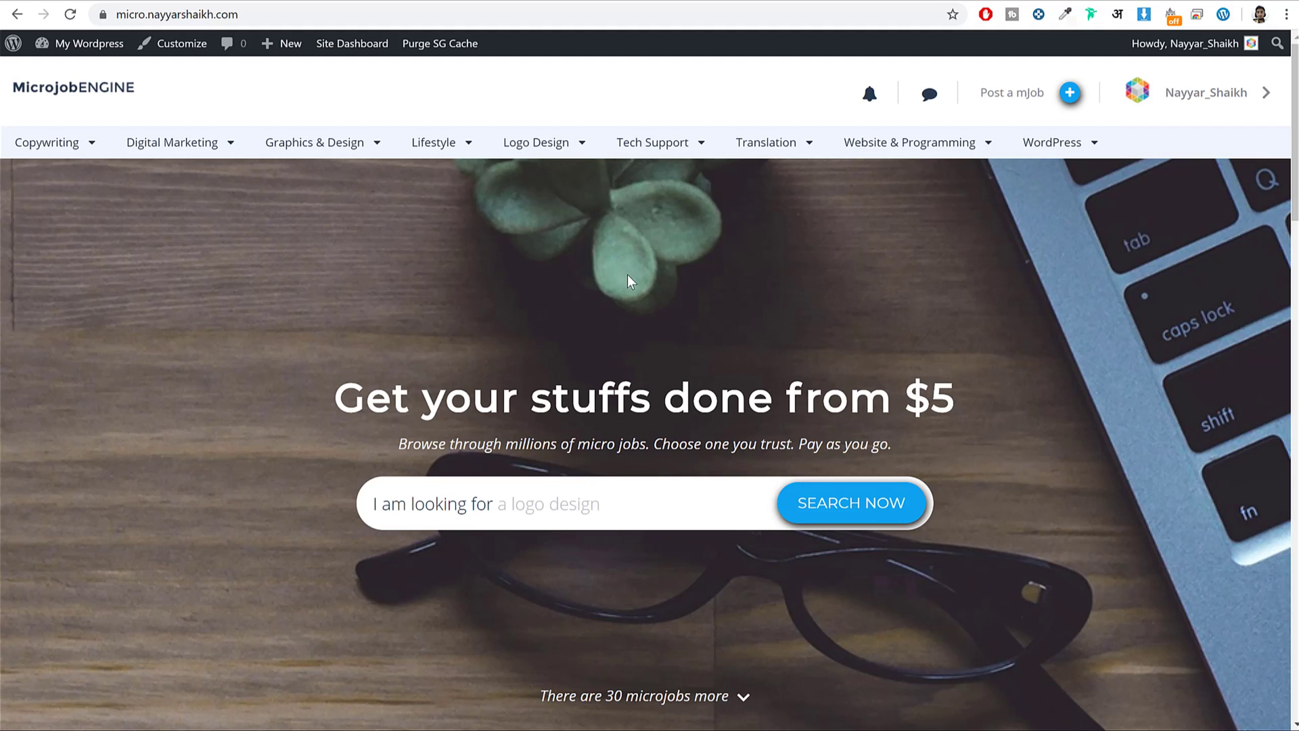
scroll(647, 293, "down", 7)
scroll(661, 305, "down", 20)
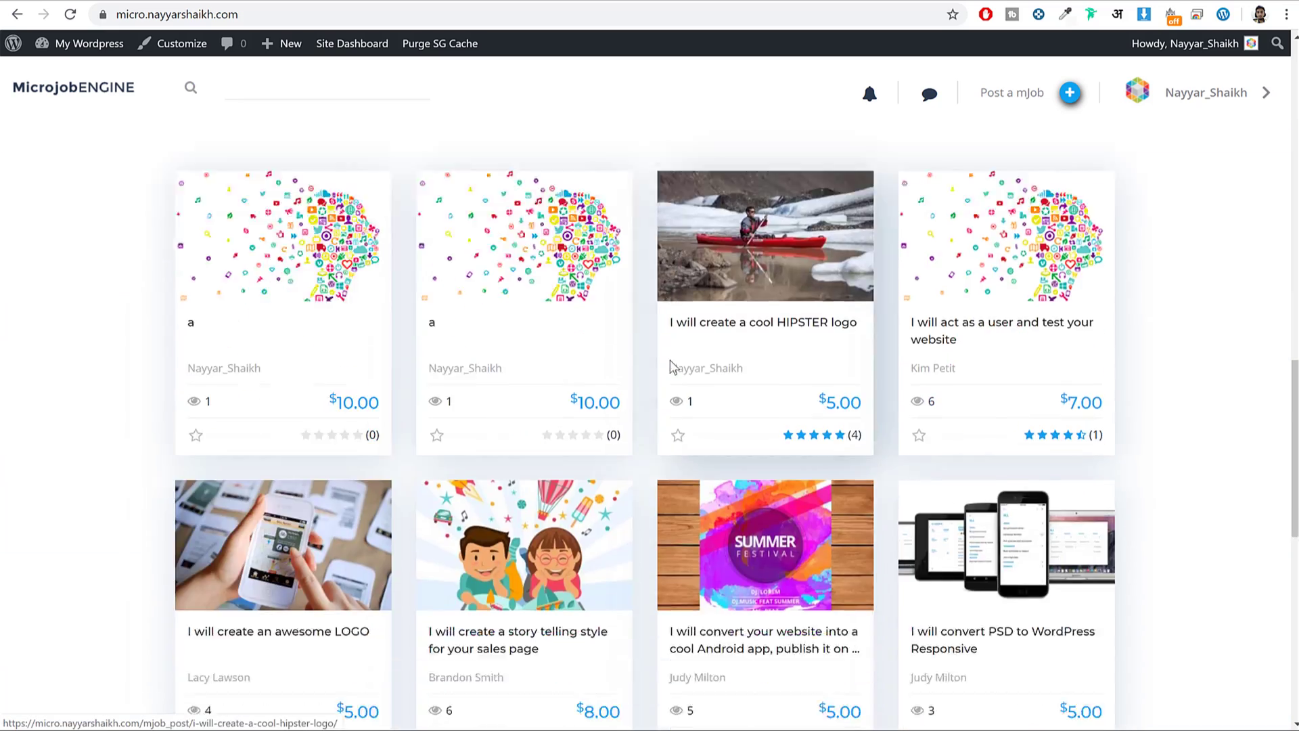
scroll(899, 387, "up", 18)
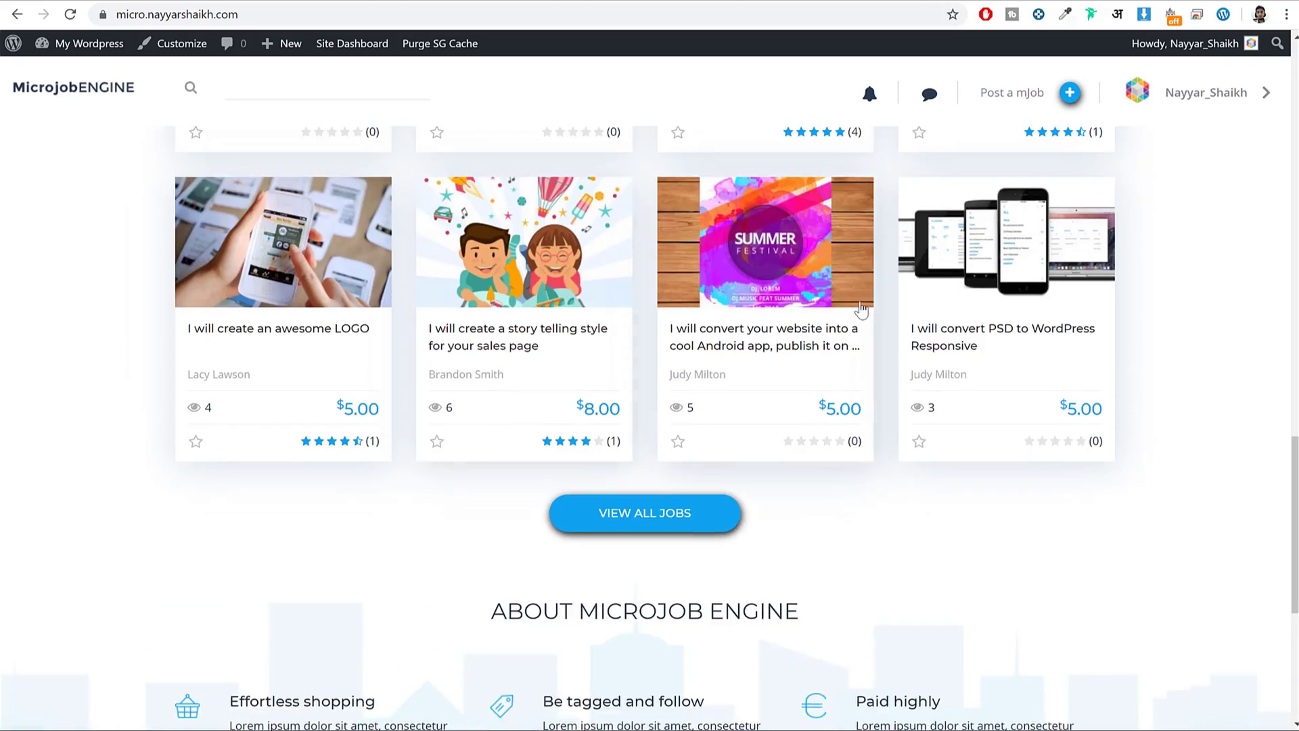
scroll(867, 357, "up", 6)
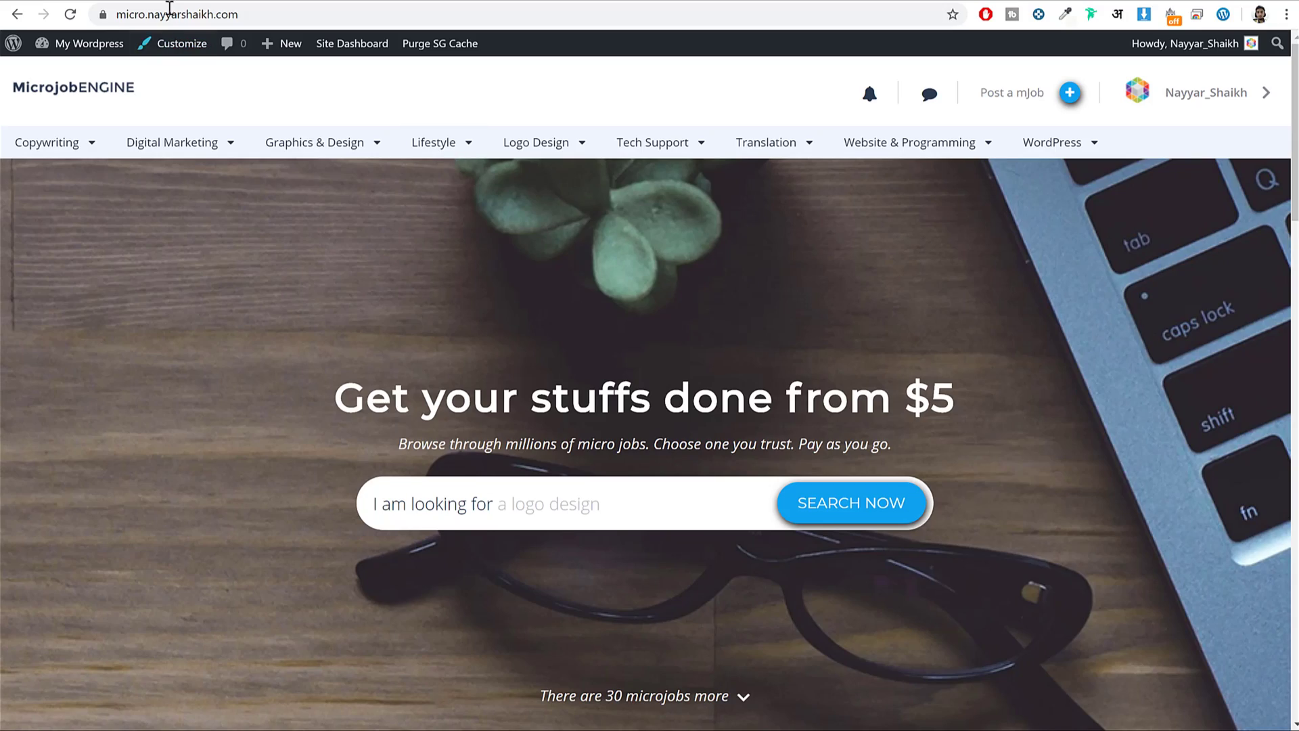
Load bloggdude.com/sg in a new browser tab.
key("ctrl+t")
type("b")
key("Right")
type("/sg")
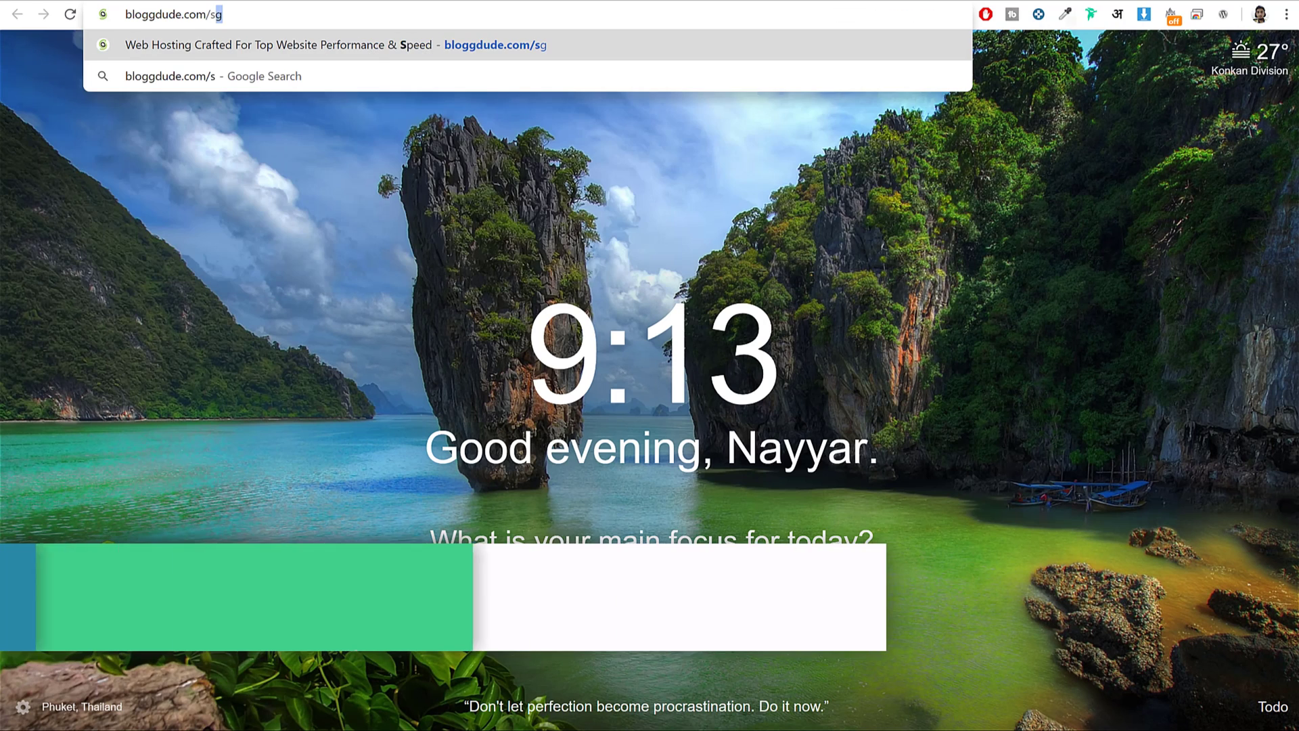
key("Return")
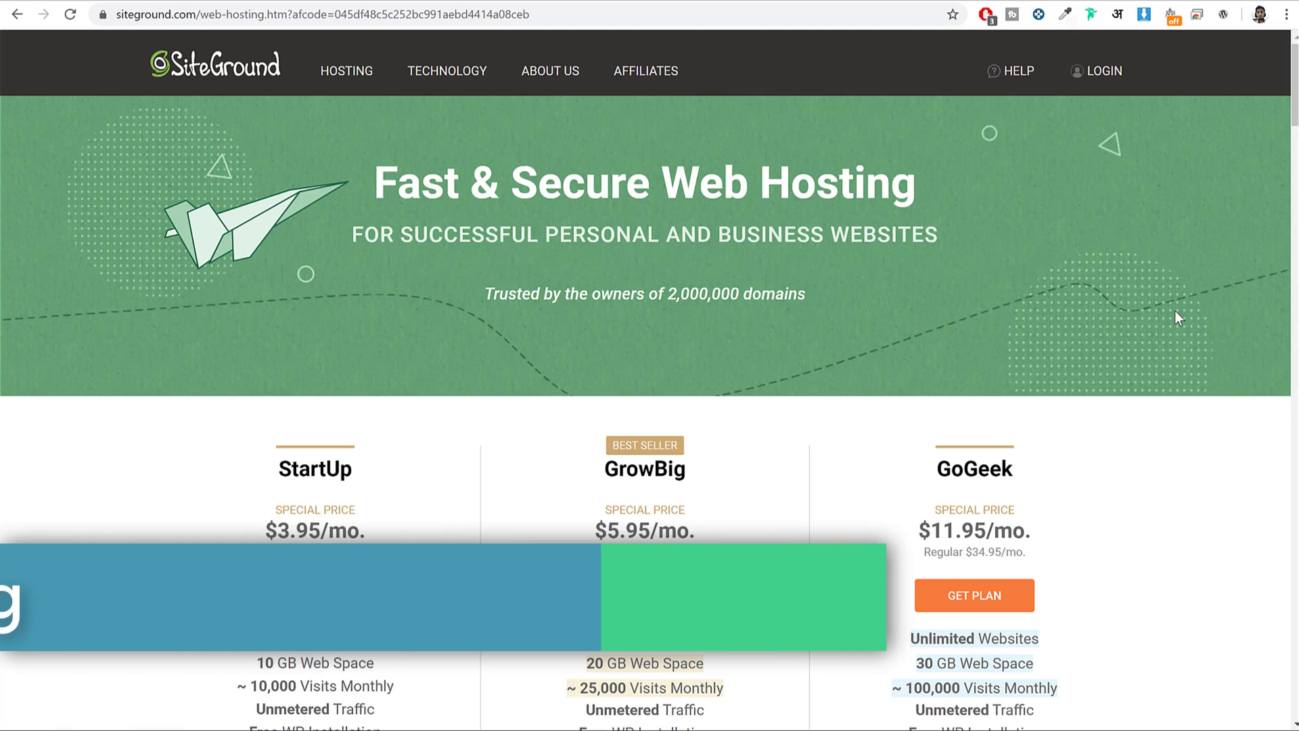
Scroll to the StartUp, GrowBig and GoGeek pricing cards and highlight the GrowBig heading.
scroll(1178, 325, "down", 4)
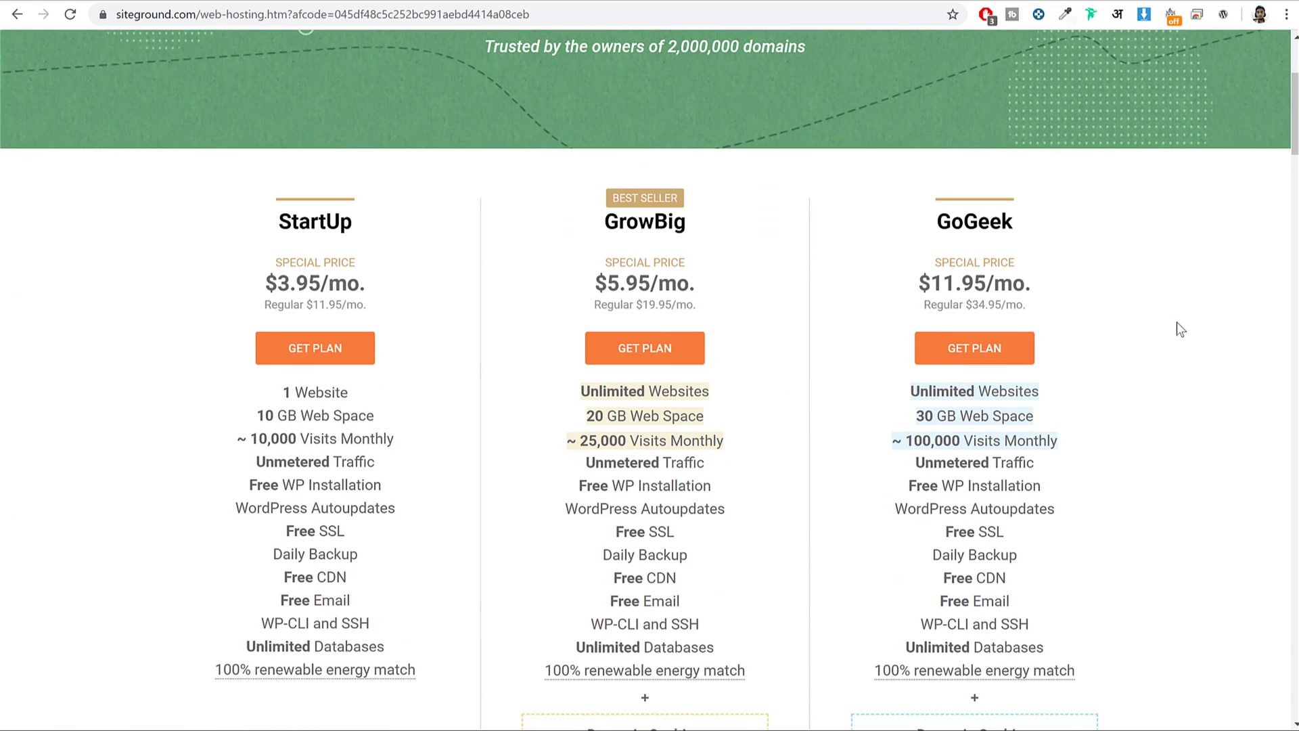
scroll(1197, 251, "down", 1)
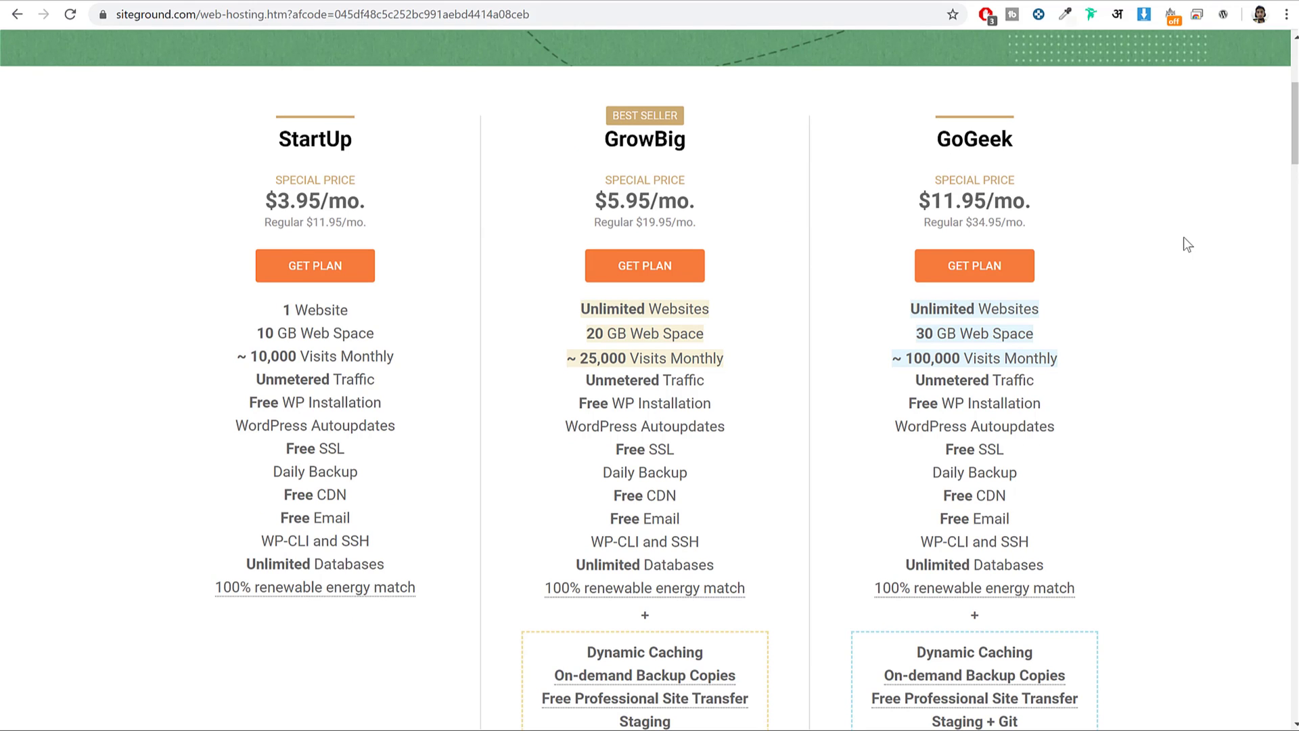
scroll(1184, 240, "up", 5)
scroll(1203, 276, "down", 3)
scroll(1204, 276, "up", 2)
scroll(948, 278, "down", 3)
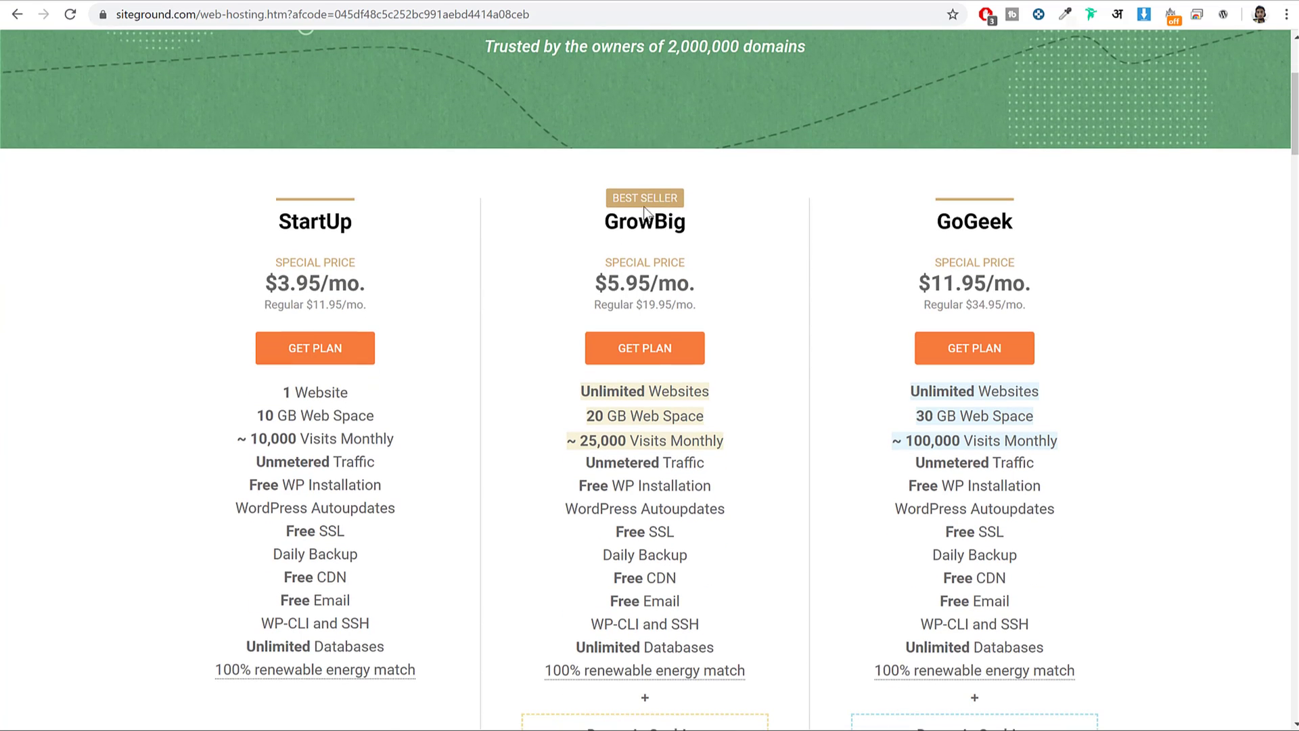
left_click_drag(604, 221, 709, 222)
left_click(1200, 242)
scroll(1192, 244, "down", 1)
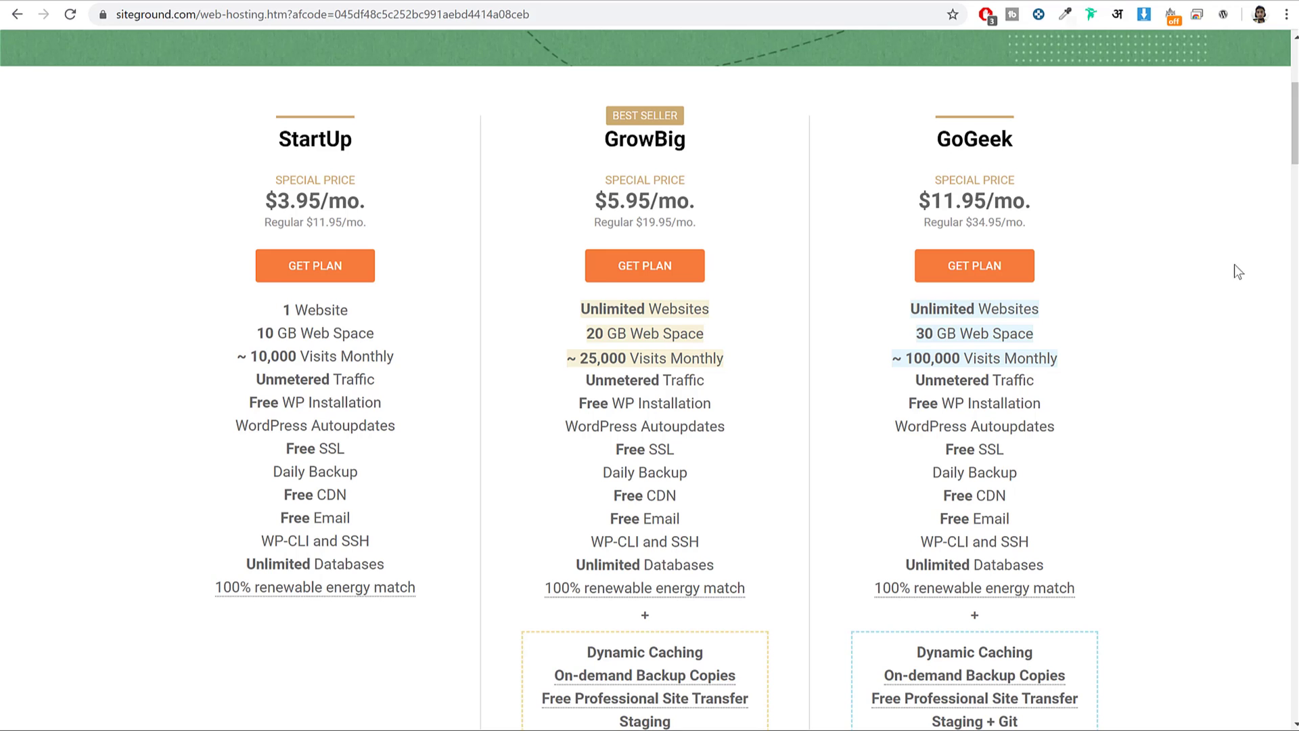
left_click_drag(272, 140, 351, 140)
left_click(352, 140)
scroll(717, 429, "down", 1)
scroll(720, 465, "up", 2)
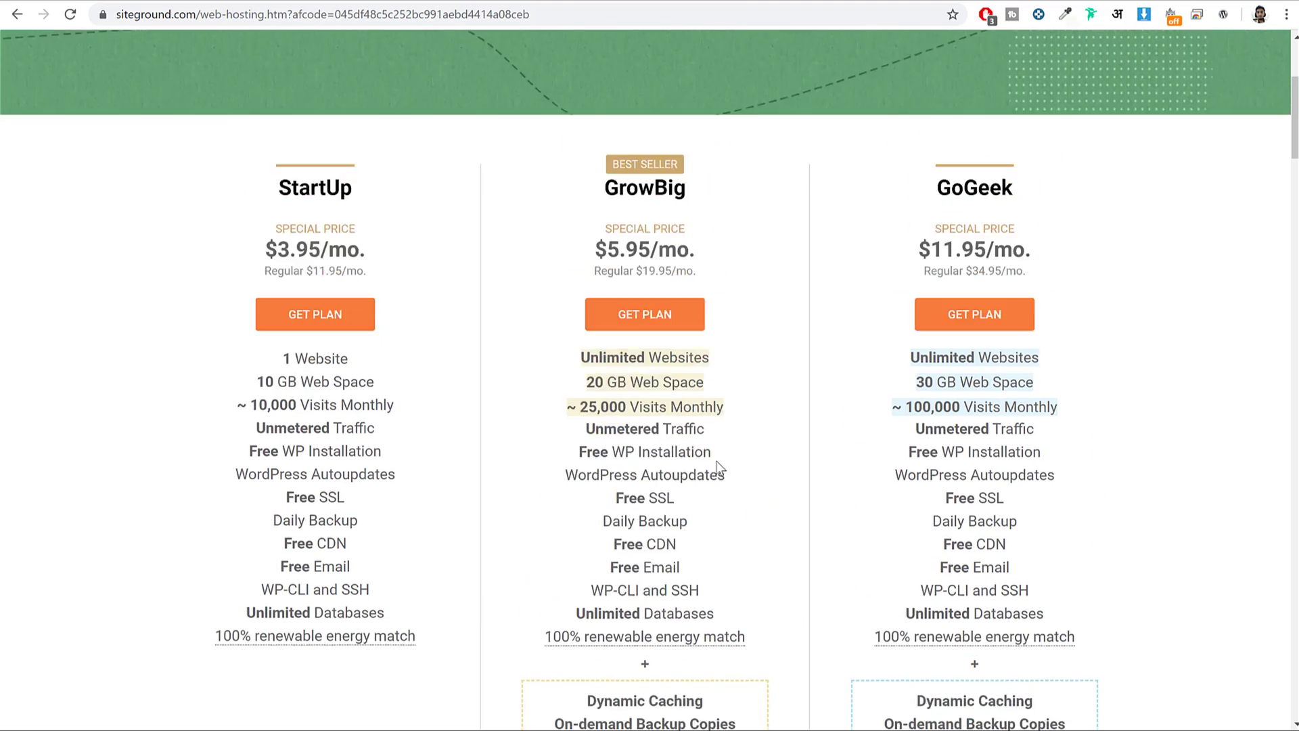
scroll(1078, 328, "down", 1)
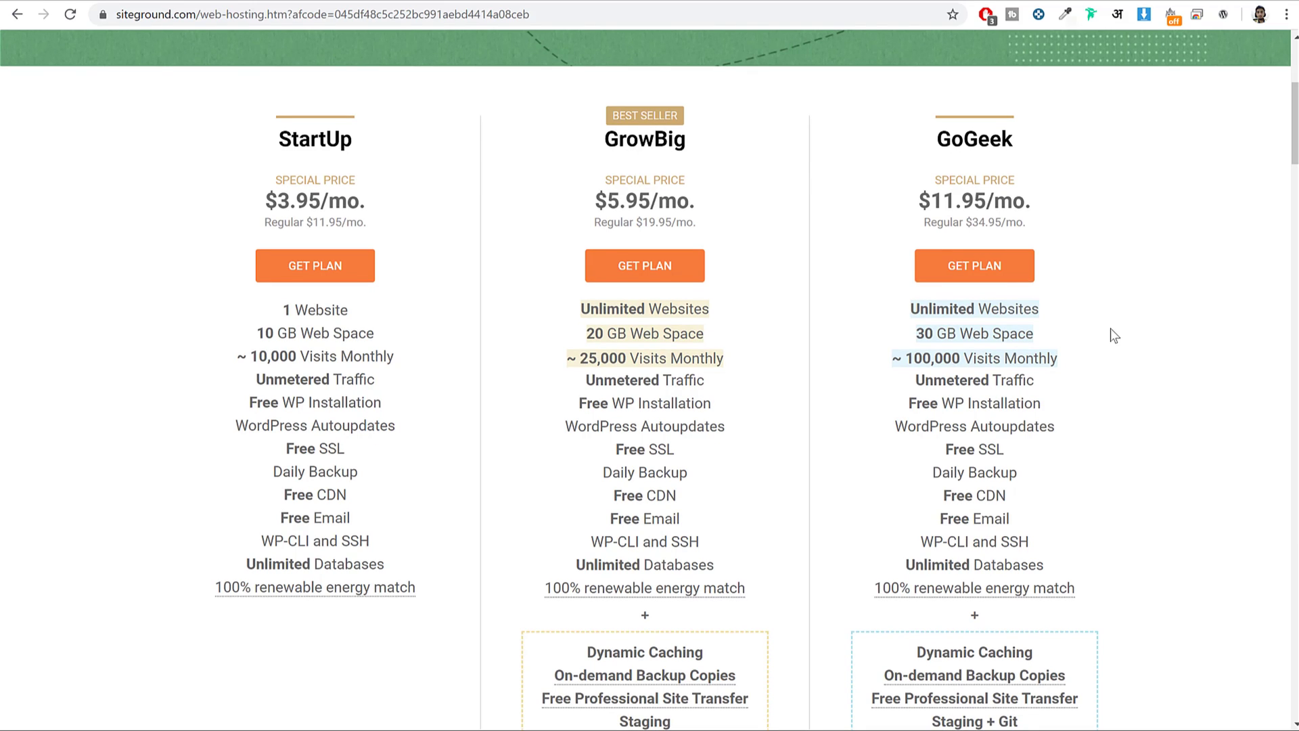
left_click_drag(602, 141, 687, 144)
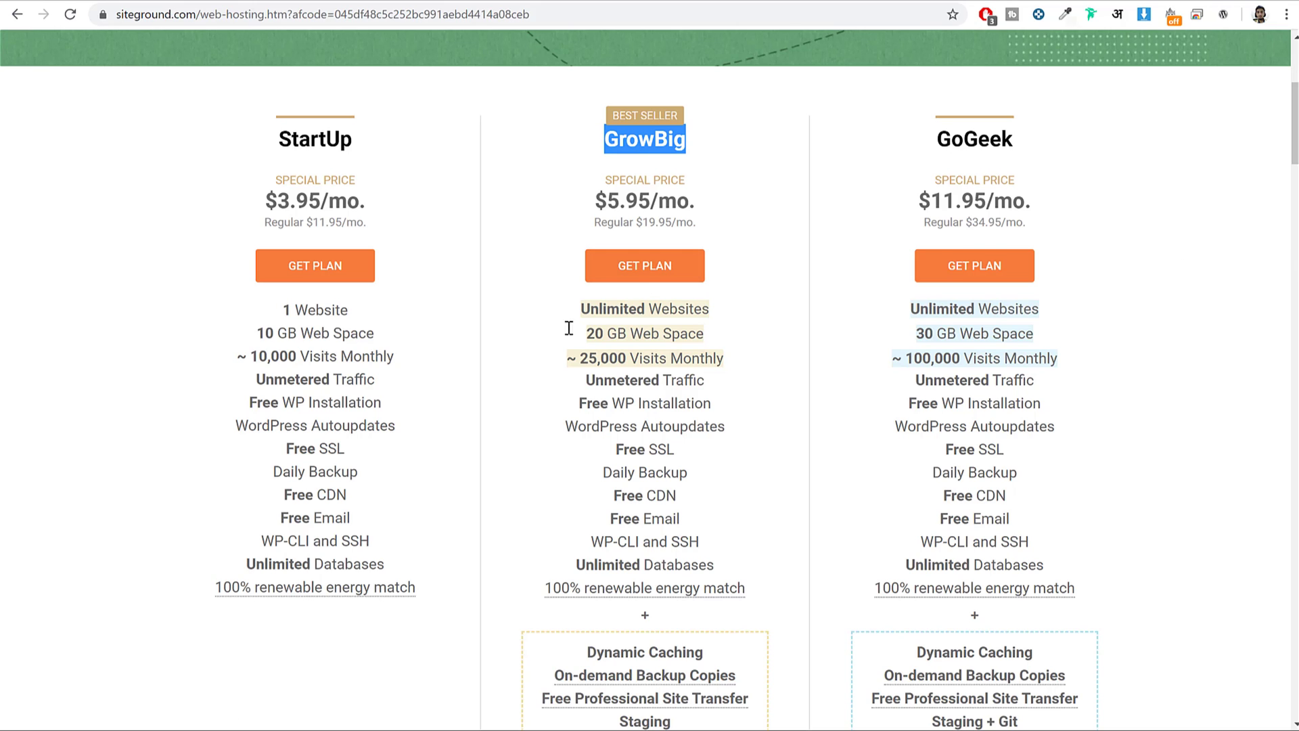
left_click(621, 142)
double_click(620, 142)
left_click(715, 145)
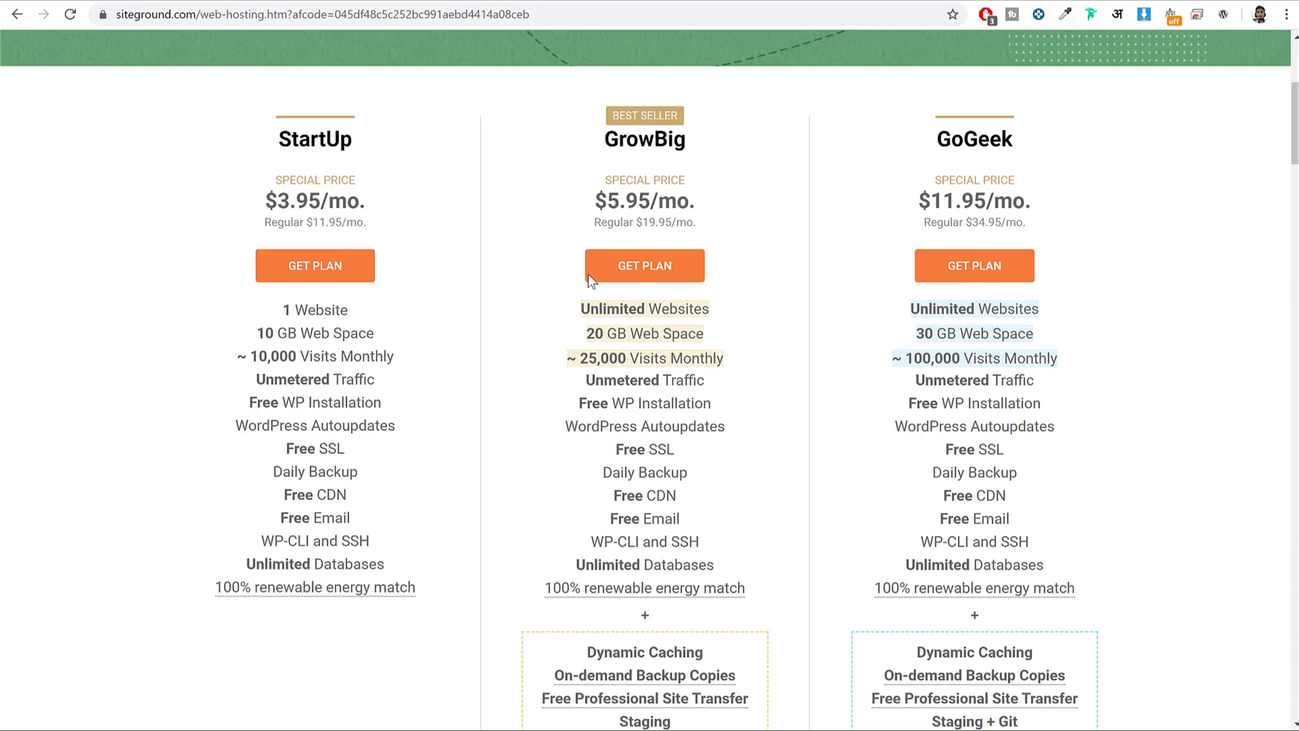
left_click_drag(276, 139, 371, 139)
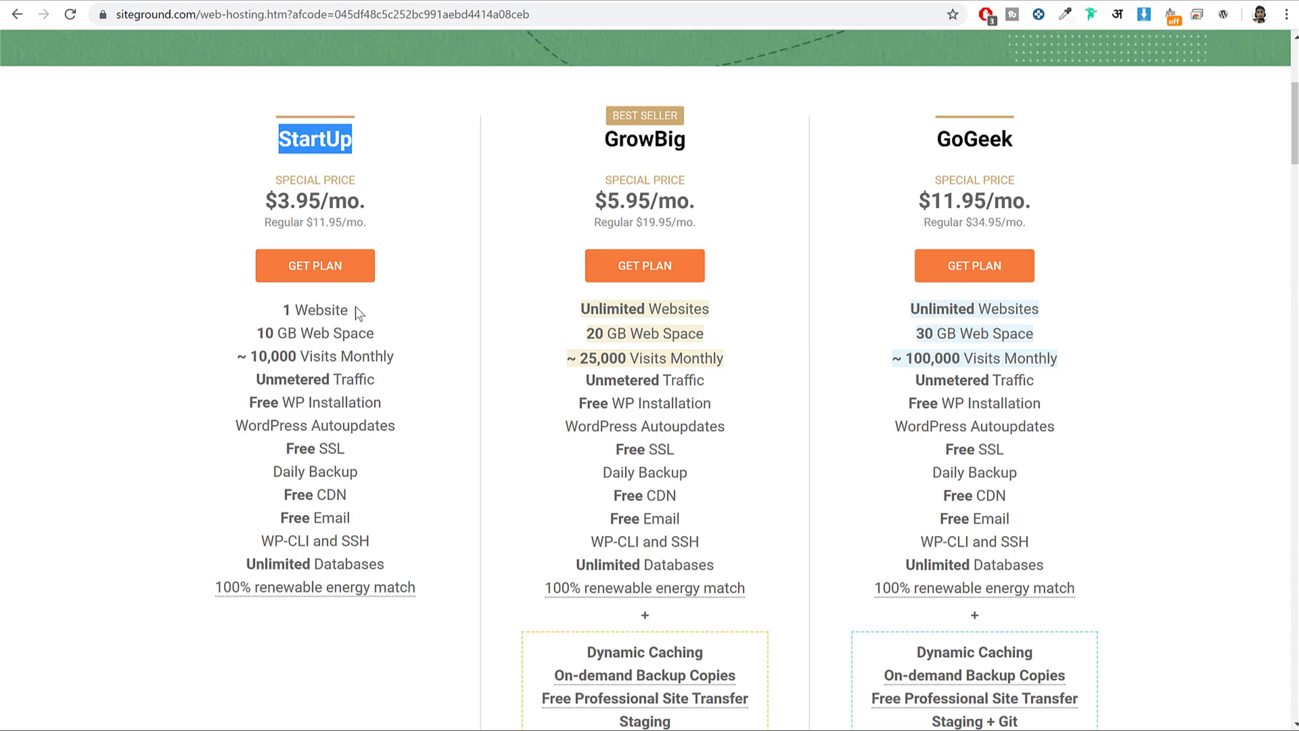
left_click_drag(353, 310, 180, 312)
left_click_drag(606, 136, 687, 139)
left_click_drag(580, 308, 720, 313)
left_click(720, 313)
left_click_drag(583, 313, 713, 307)
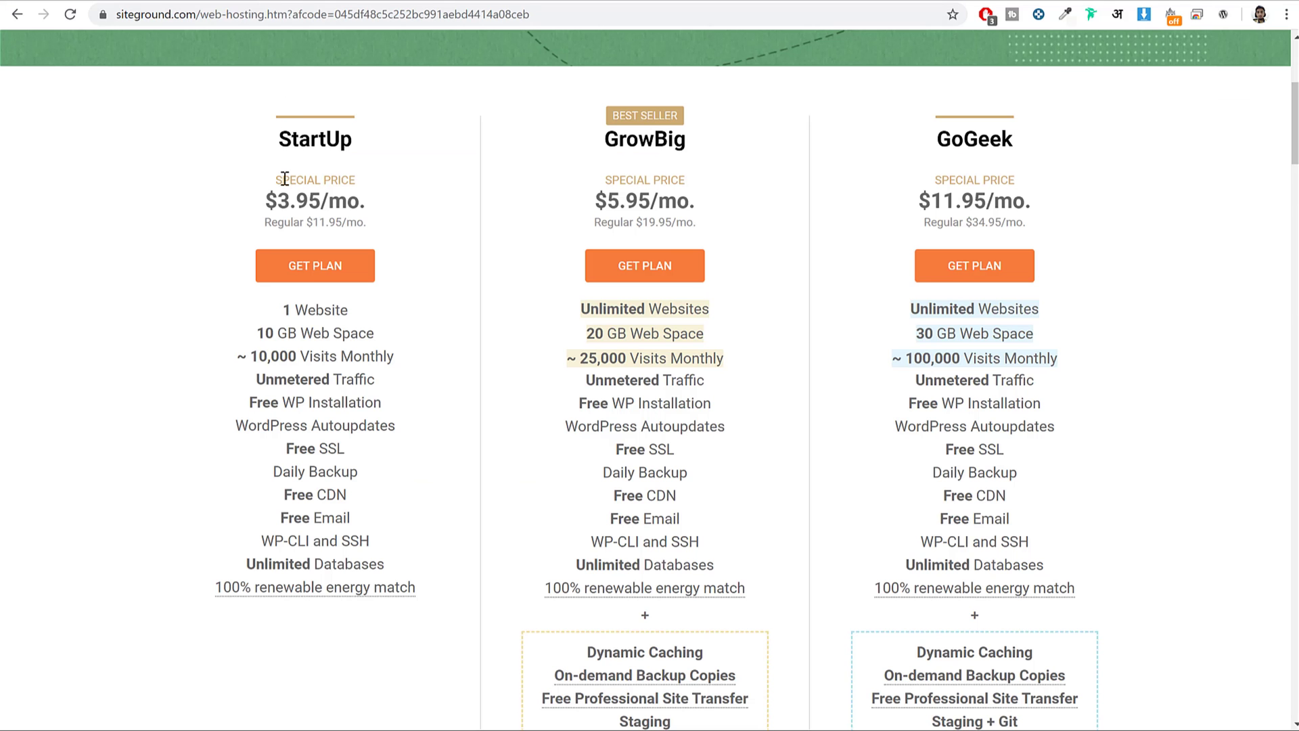
left_click_drag(267, 139, 382, 148)
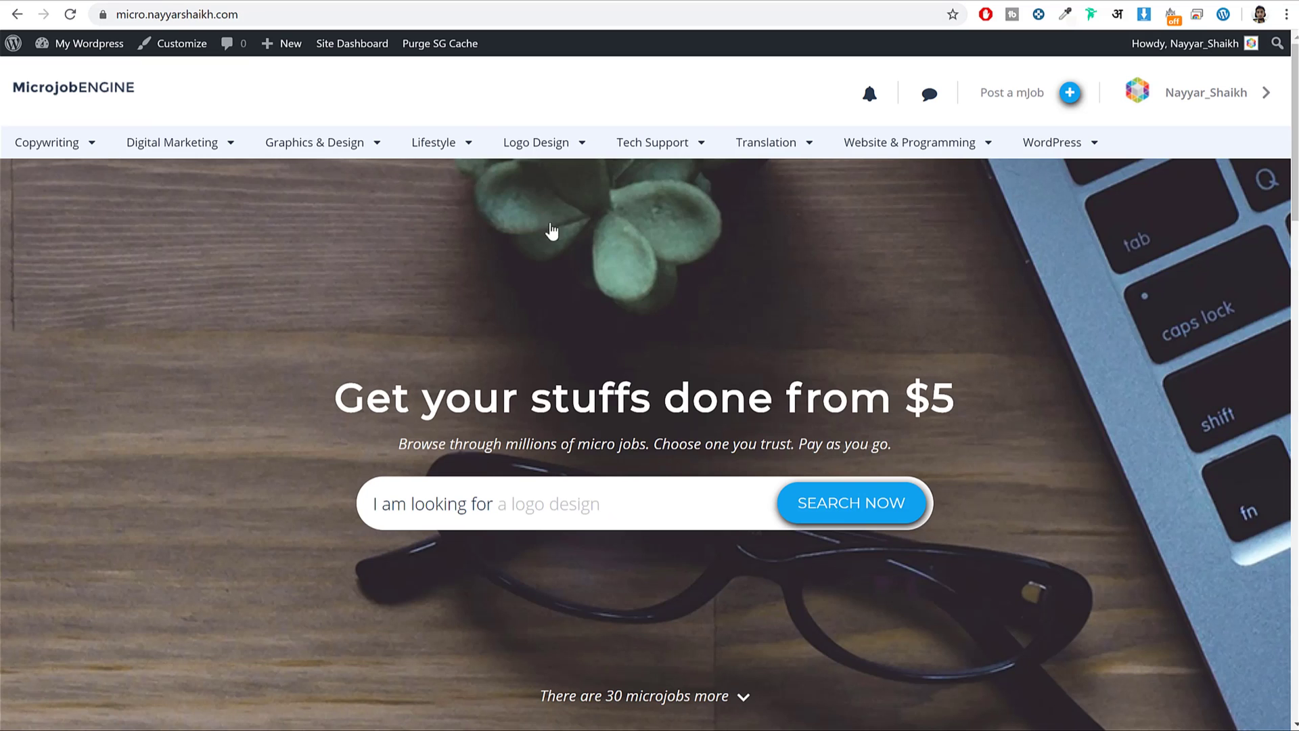
scroll(761, 462, "down", 20)
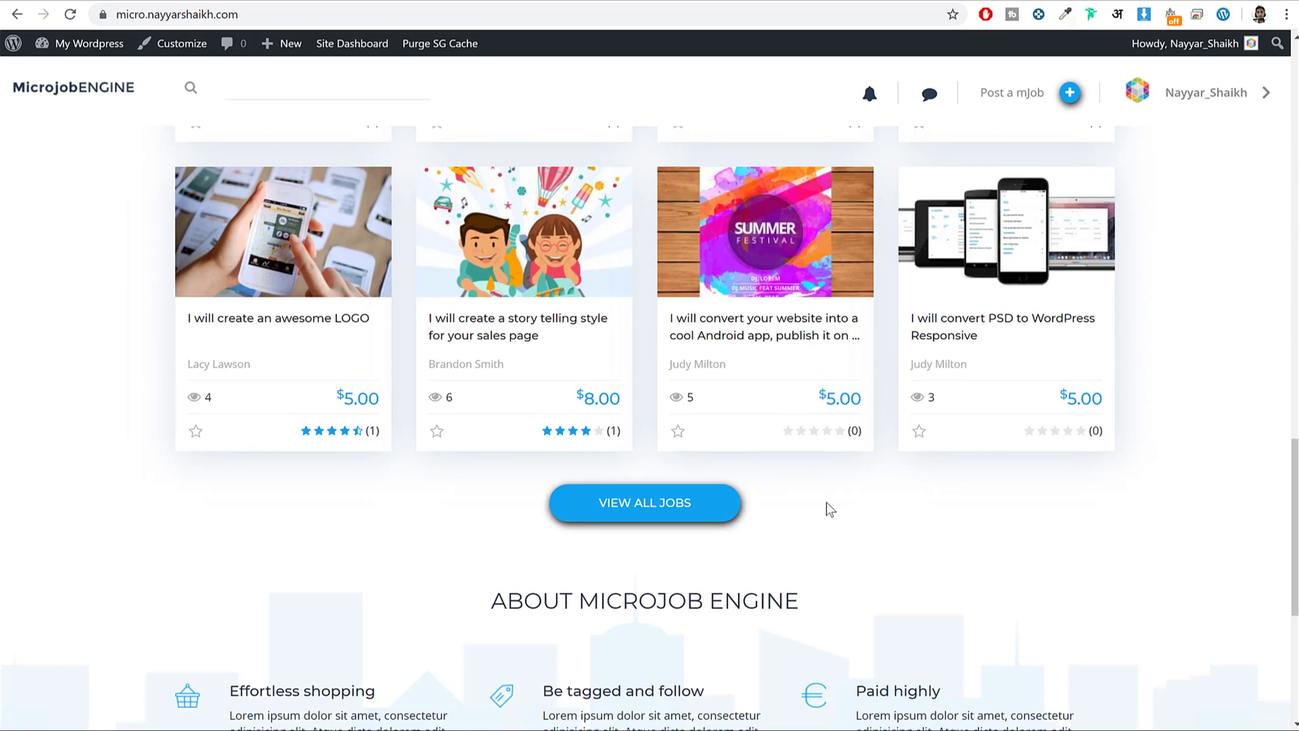
scroll(827, 504, "up", 11)
scroll(827, 502, "up", 10)
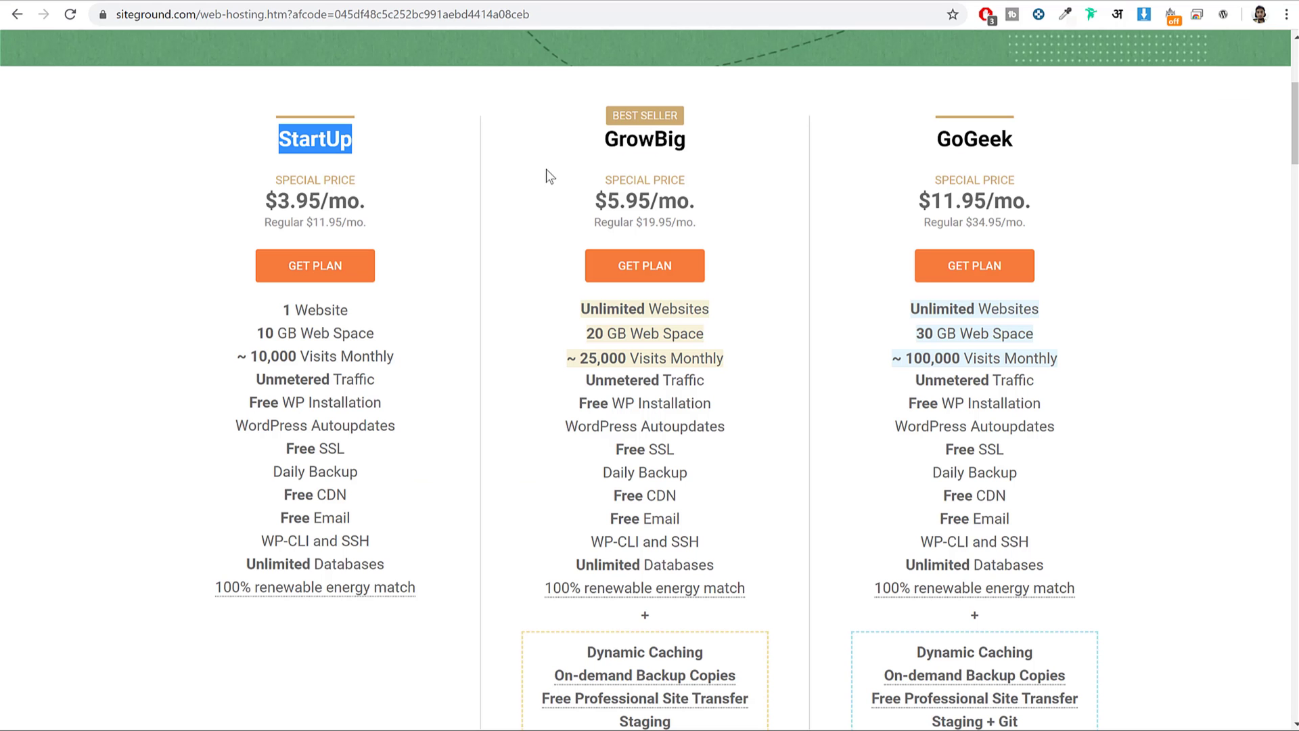
left_click_drag(602, 144, 700, 134)
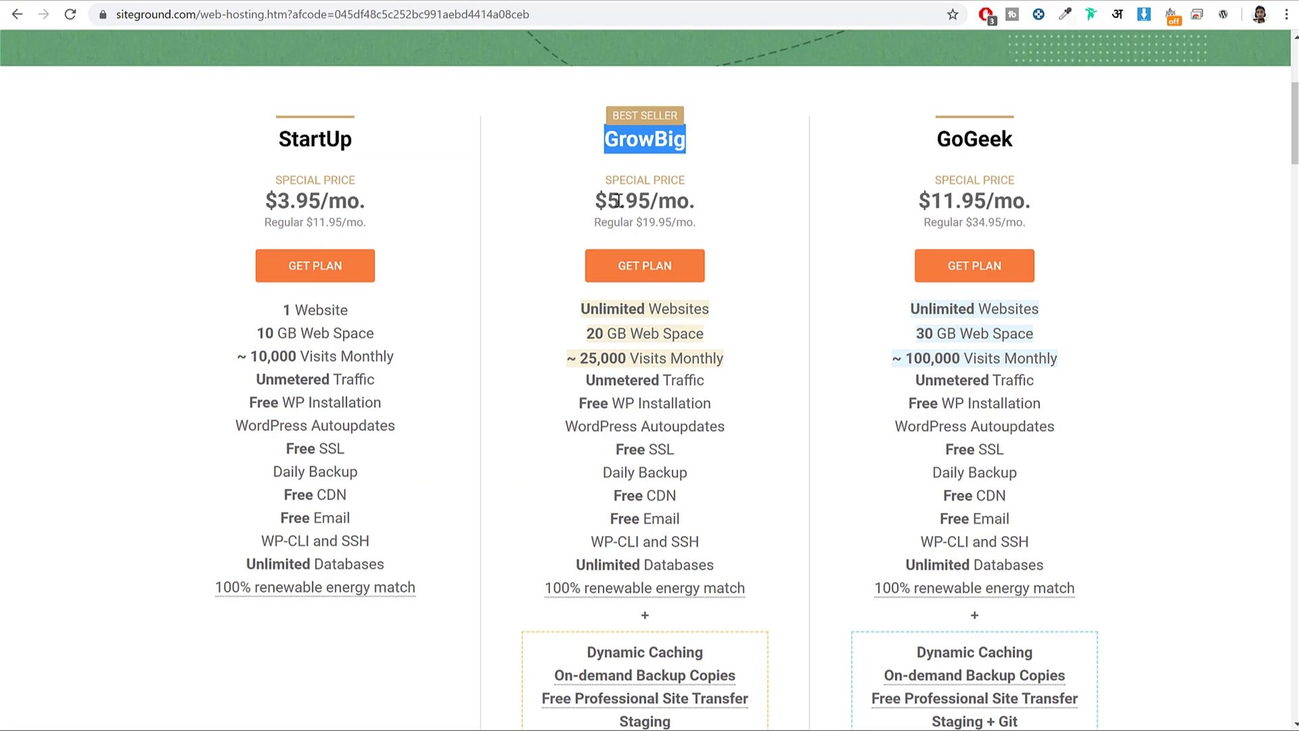
left_click(622, 162)
left_click_drag(594, 141, 686, 143)
left_click_drag(567, 305, 719, 305)
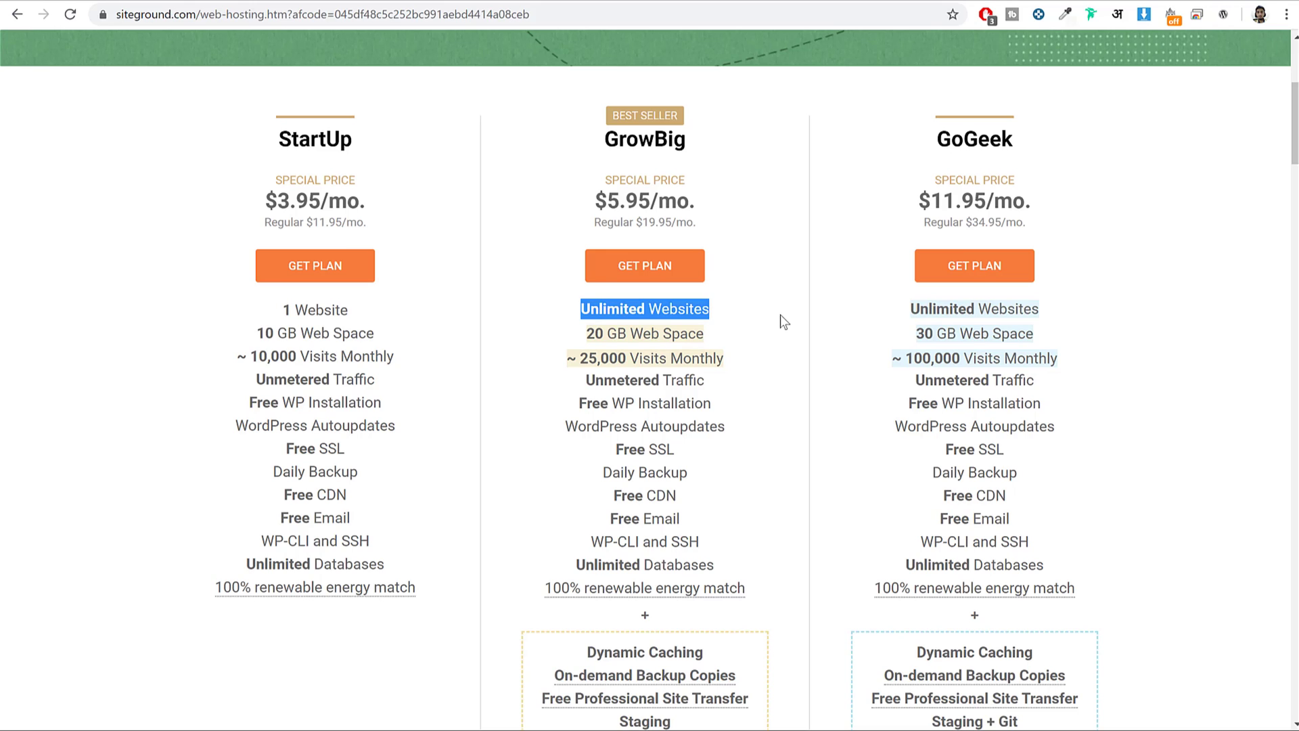
left_click_drag(606, 136, 725, 140)
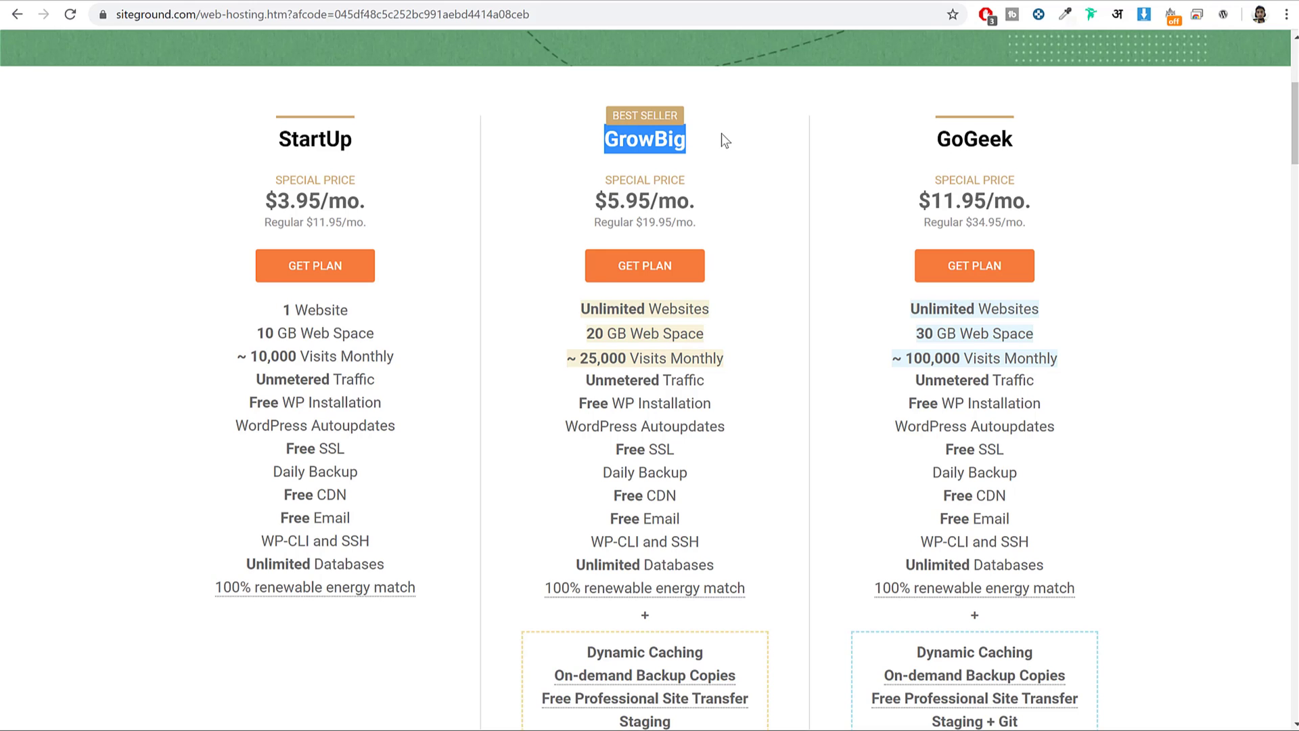
left_click_drag(580, 309, 724, 315)
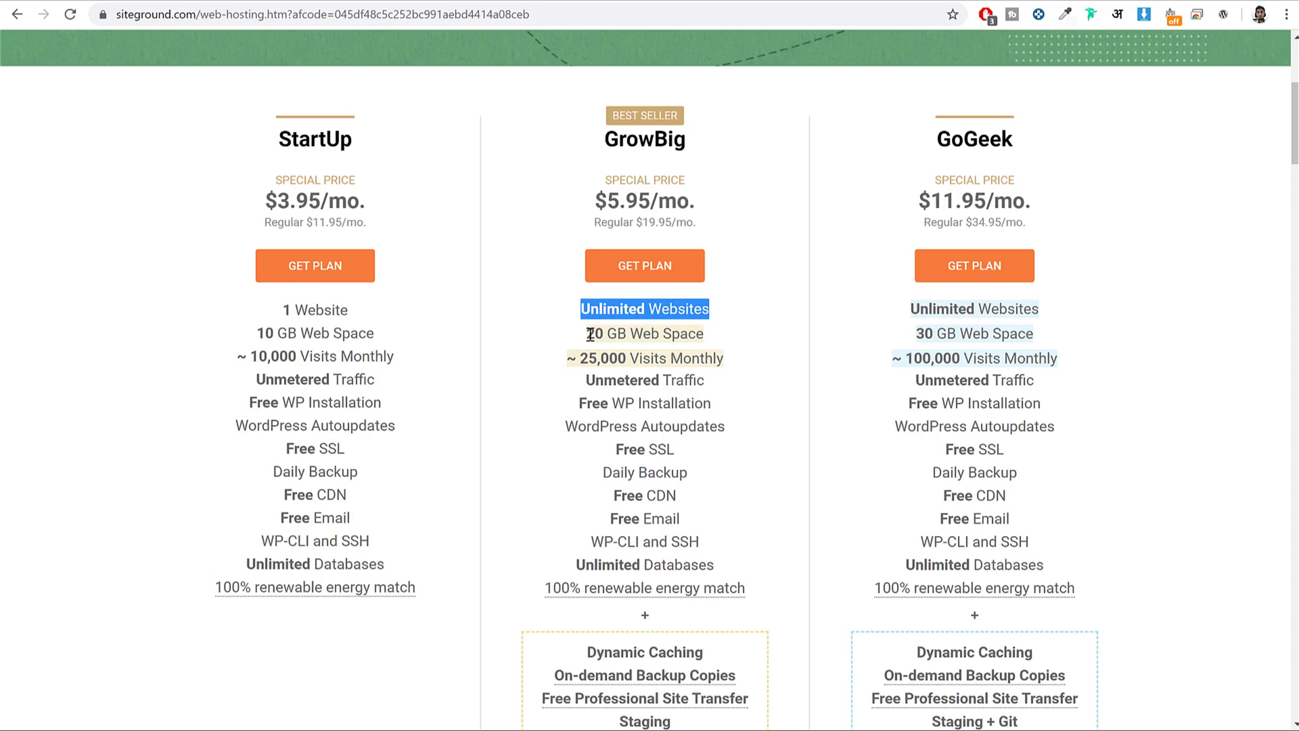
left_click_drag(586, 334, 722, 336)
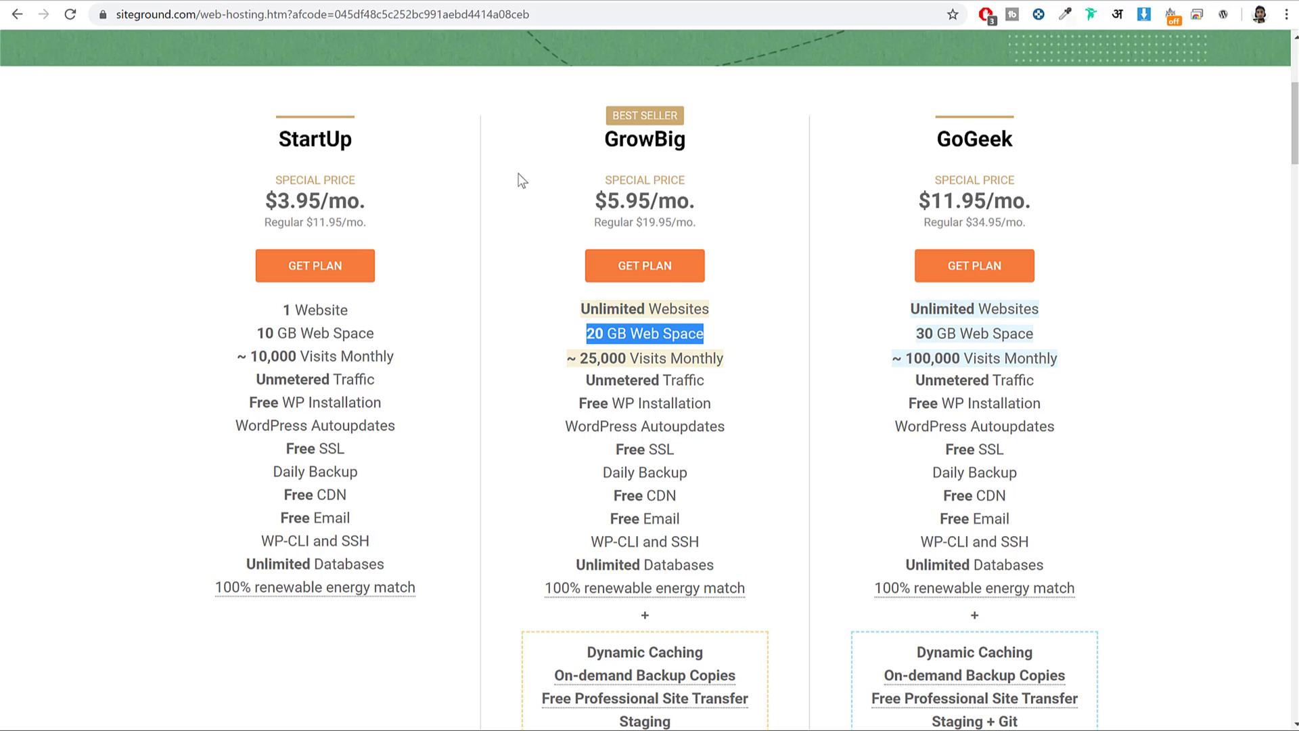
left_click(756, 346)
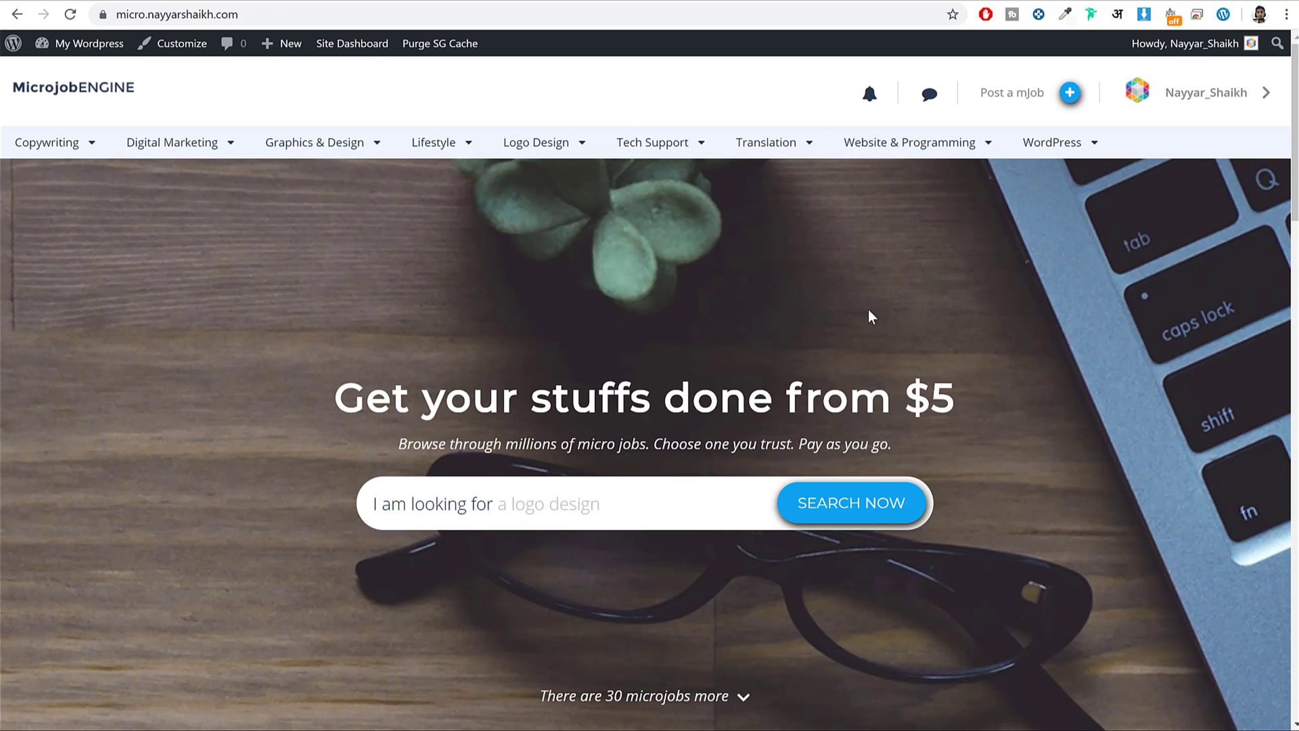
Scroll the microjob homepage down past the $5.00–$10.00 listings to the footer and back.
scroll(869, 312, "down", 20)
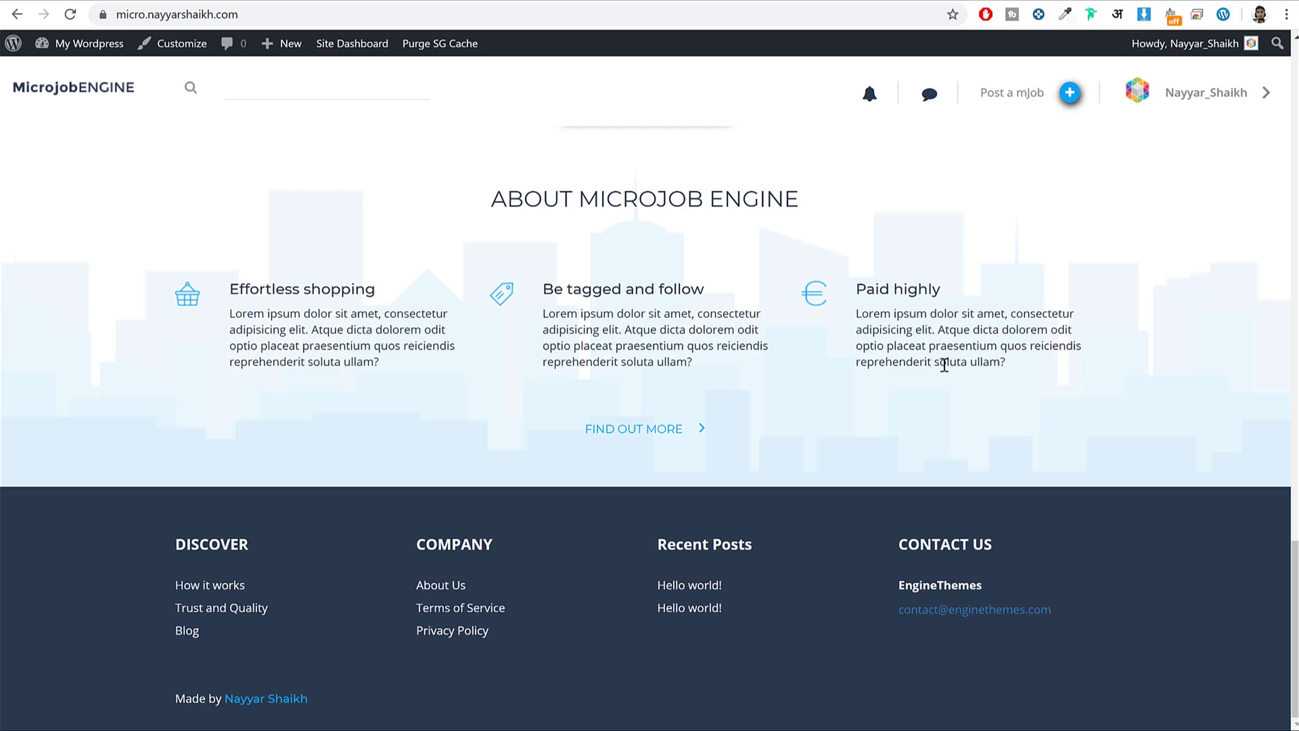
scroll(944, 366, "up", 20)
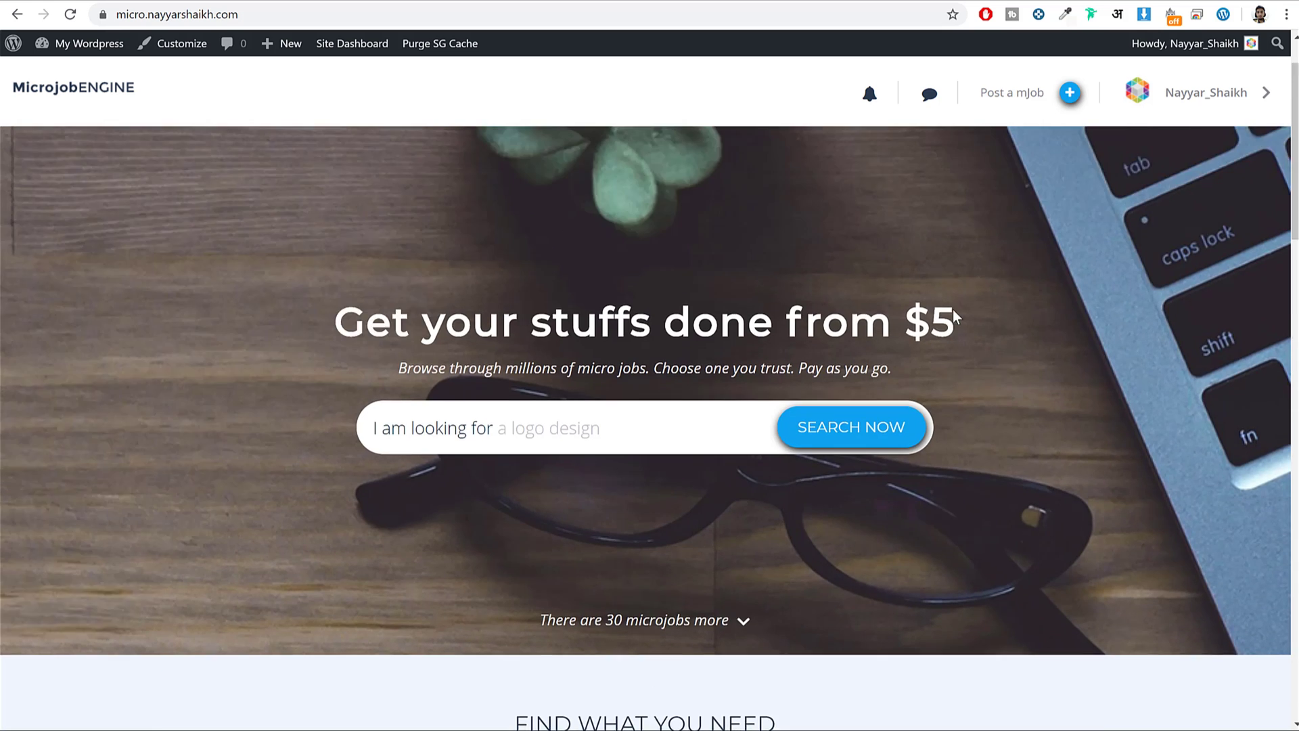
scroll(963, 325, "down", 15)
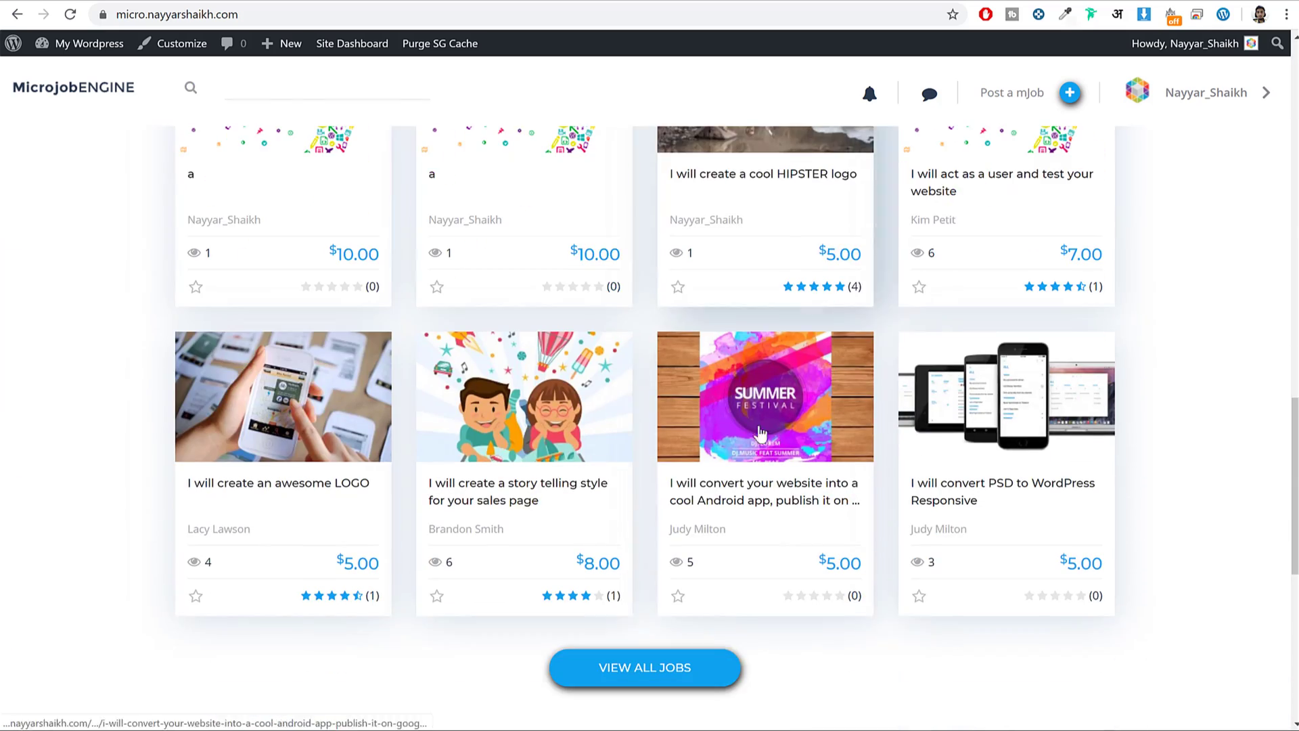
scroll(696, 478, "down", 7)
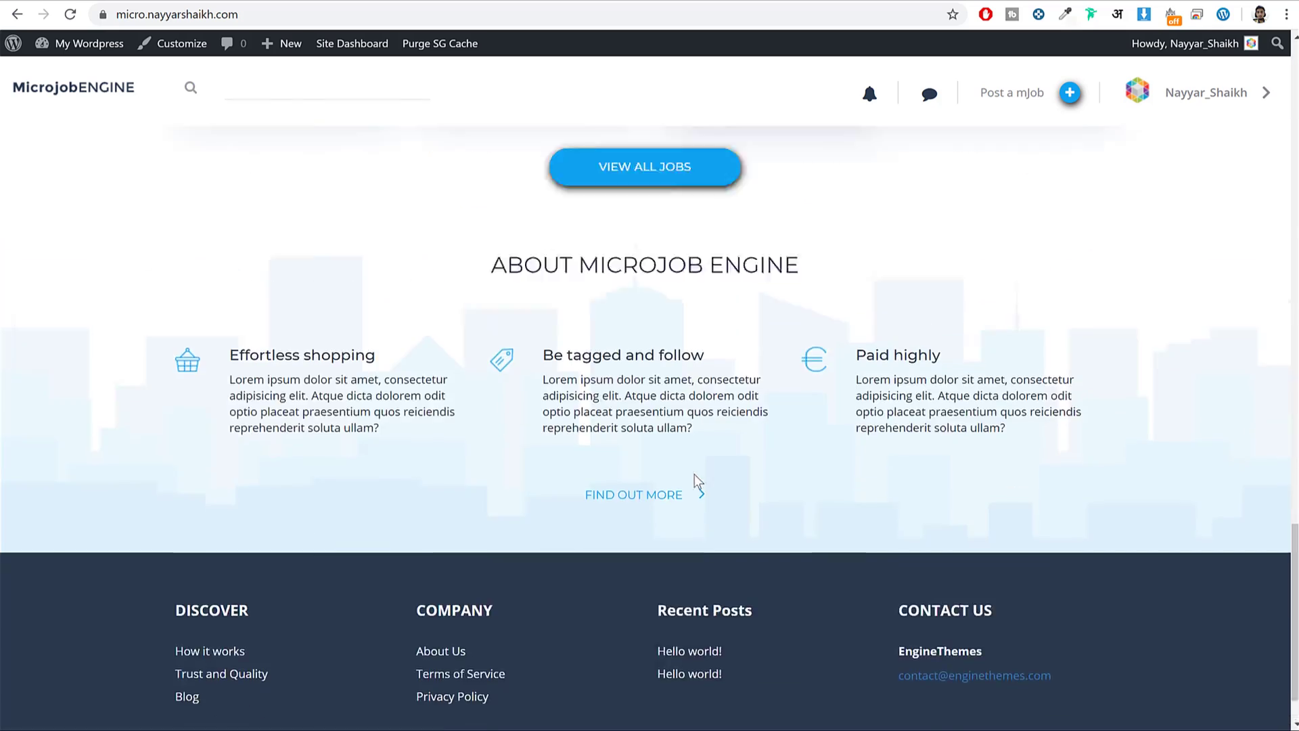
scroll(697, 481, "up", 20)
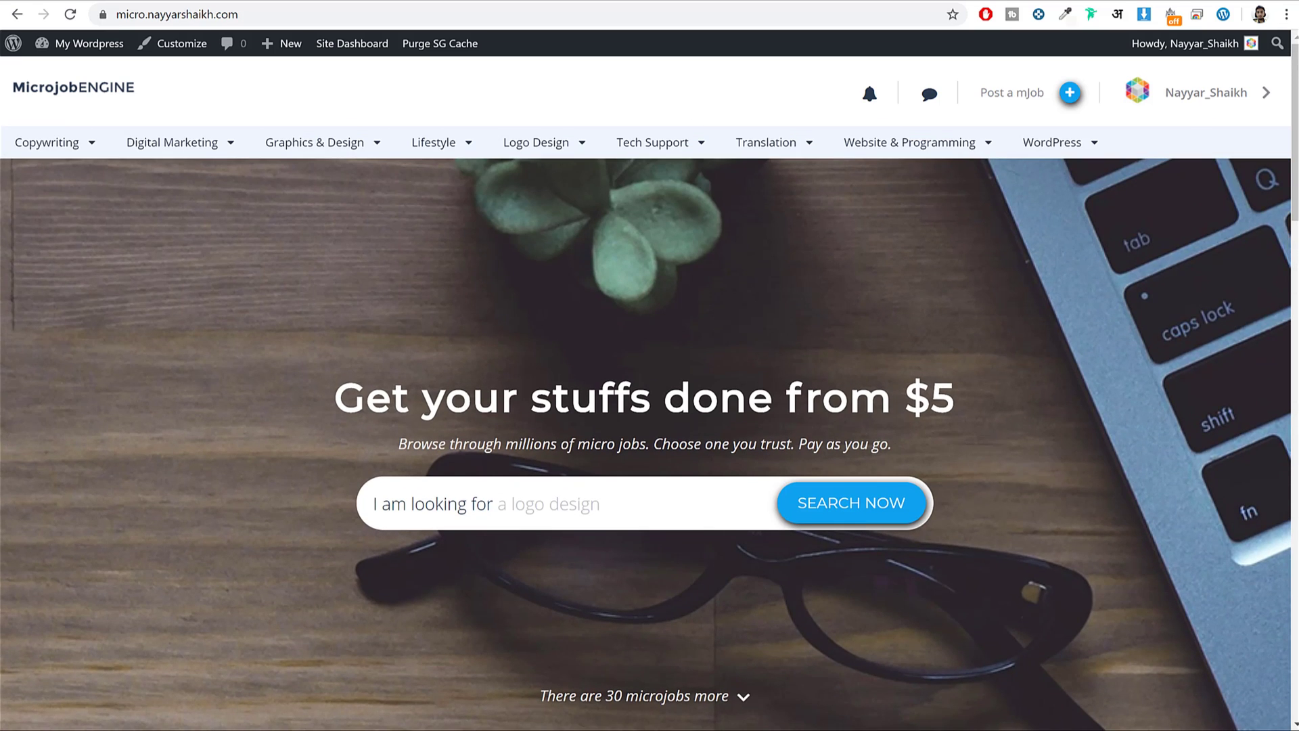
key("ctrl+Tab")
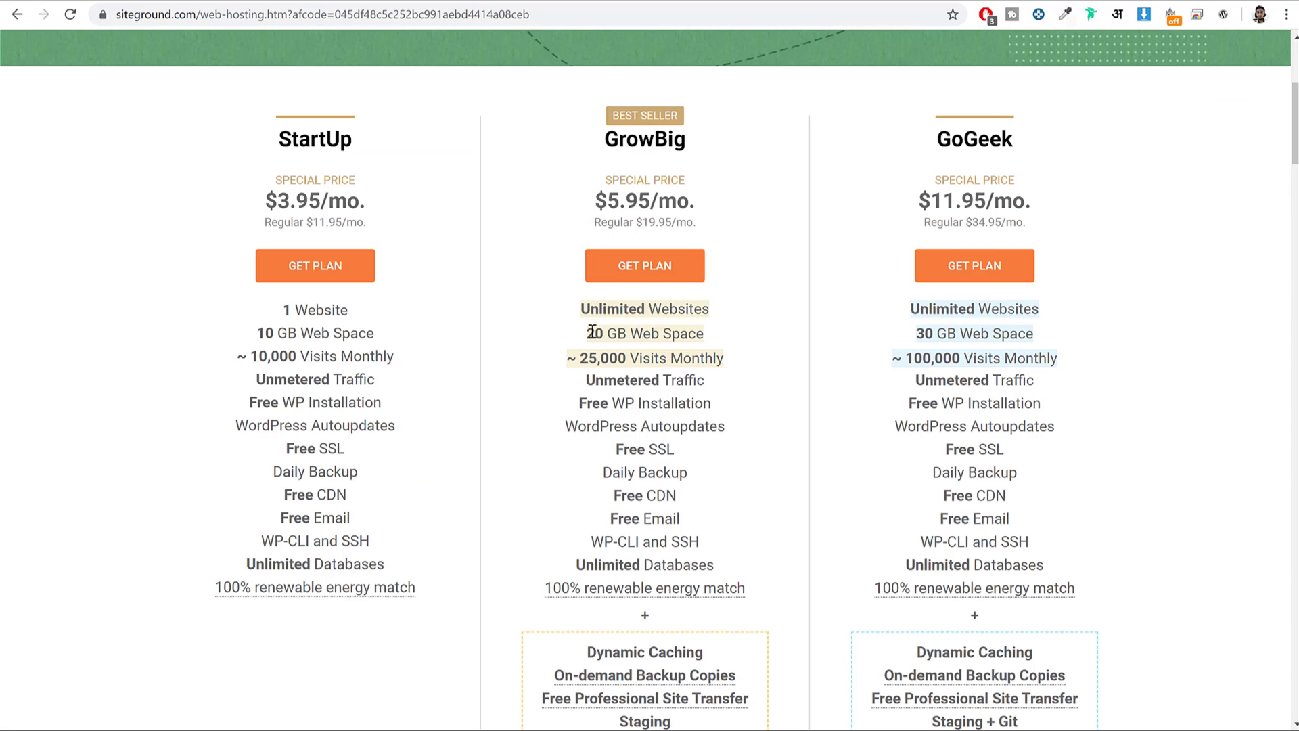
left_click_drag(580, 326, 712, 335)
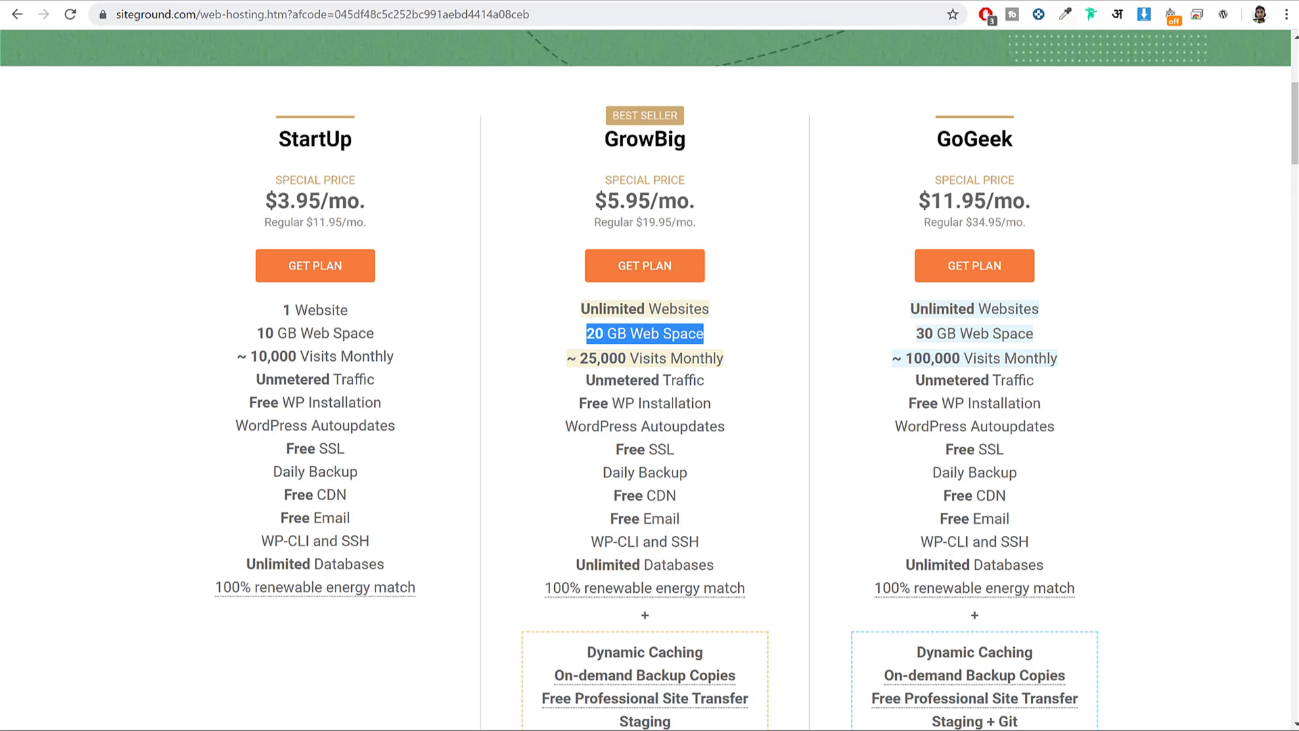
left_click(141, 2)
left_click(759, 350)
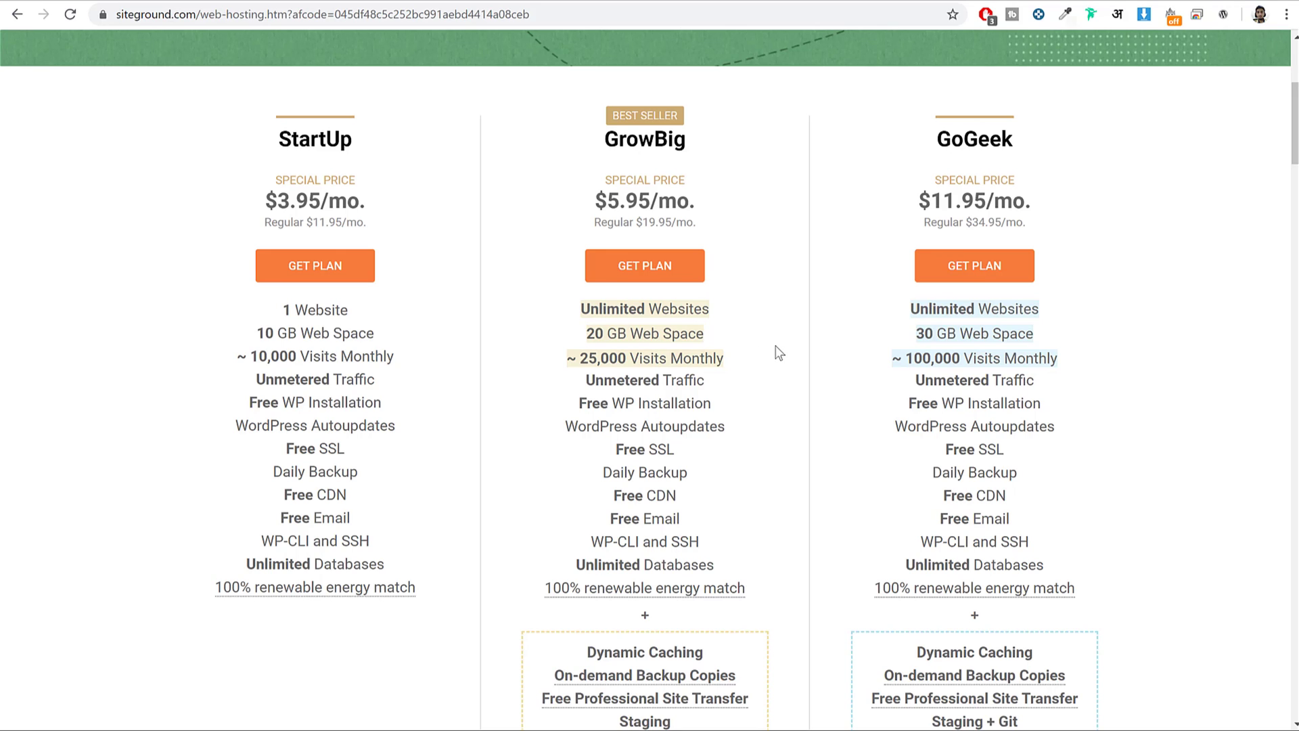
left_click_drag(582, 358, 759, 363)
left_click_drag(606, 138, 712, 145)
left_click(712, 145)
double_click(598, 358)
left_click_drag(653, 360, 736, 359)
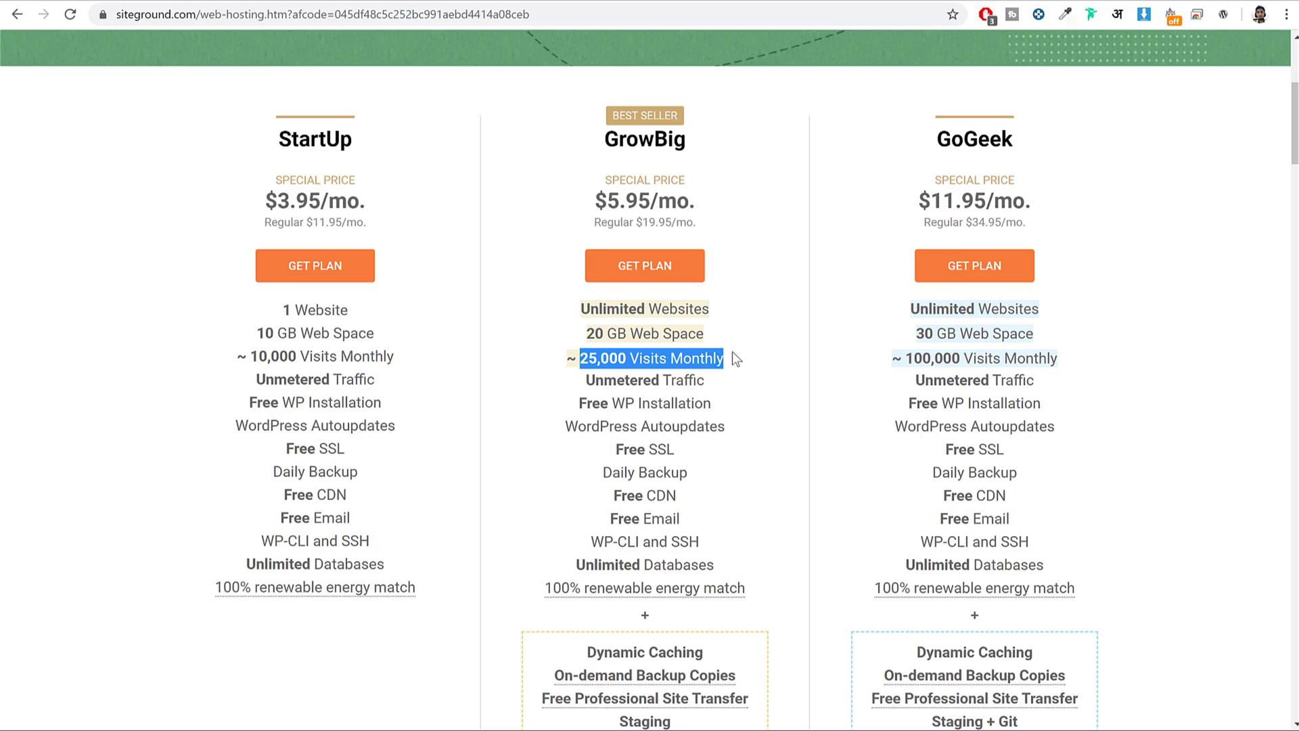
left_click(733, 352)
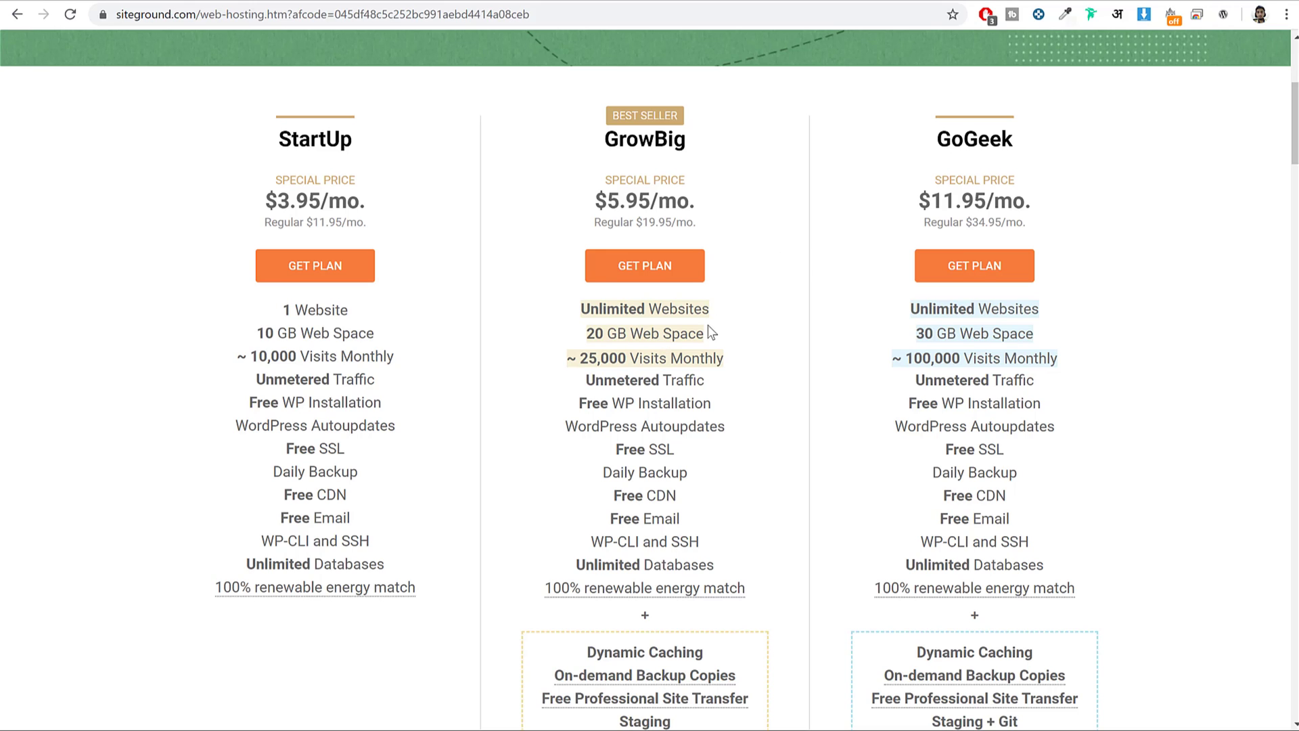
left_click_drag(607, 139, 710, 138)
left_click(752, 347)
left_click_drag(581, 359, 705, 357)
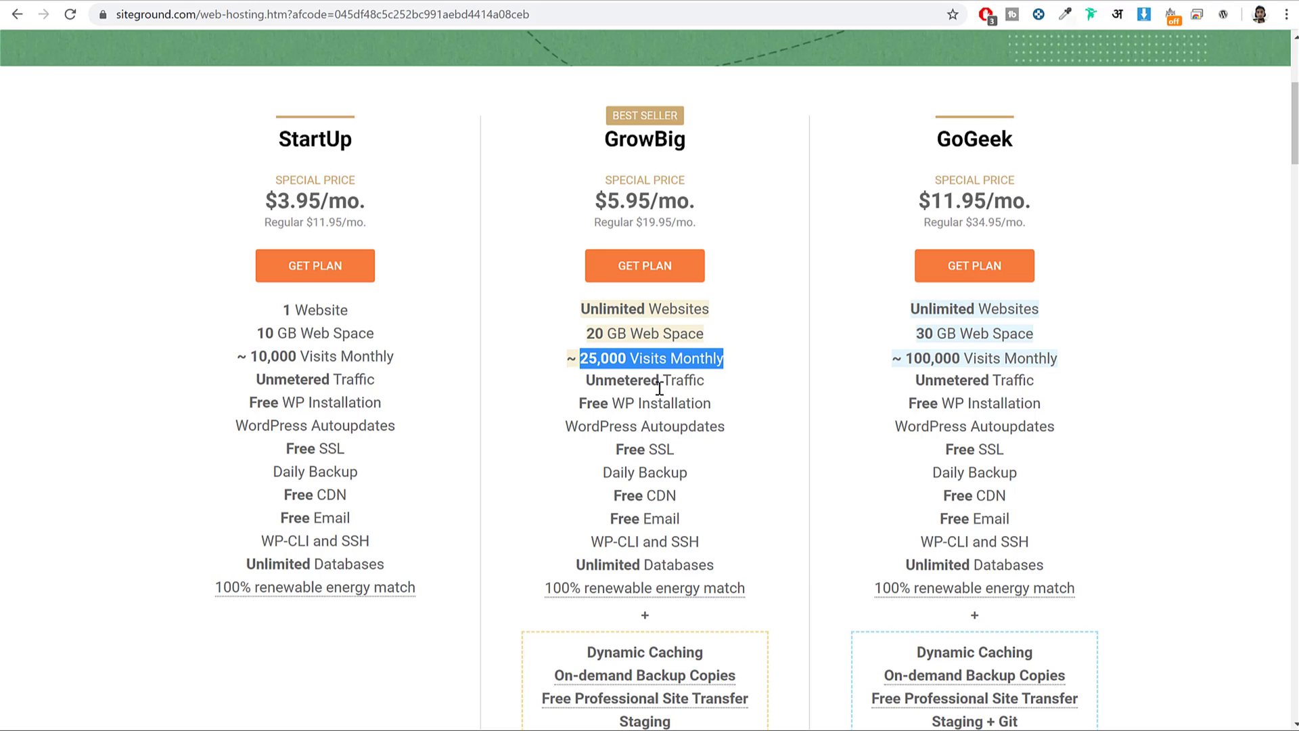
left_click(810, 206)
left_click_drag(599, 135, 725, 140)
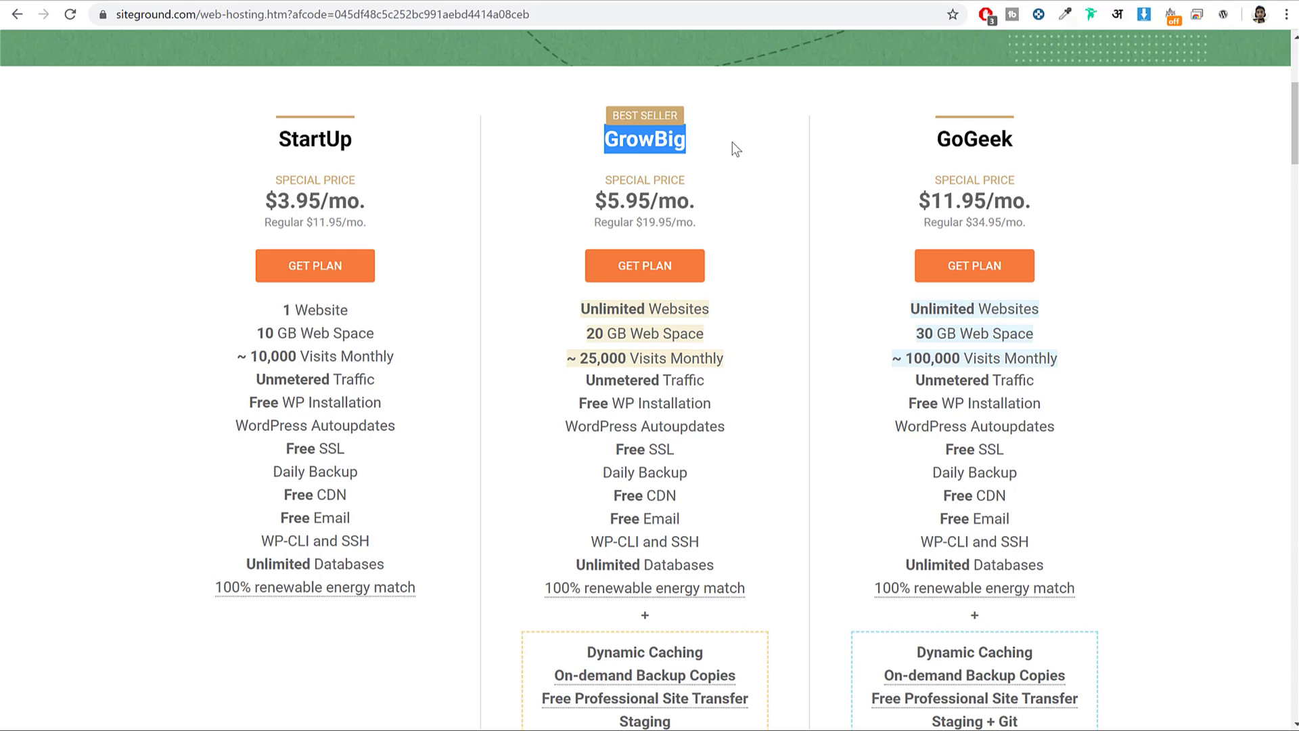
left_click(783, 390)
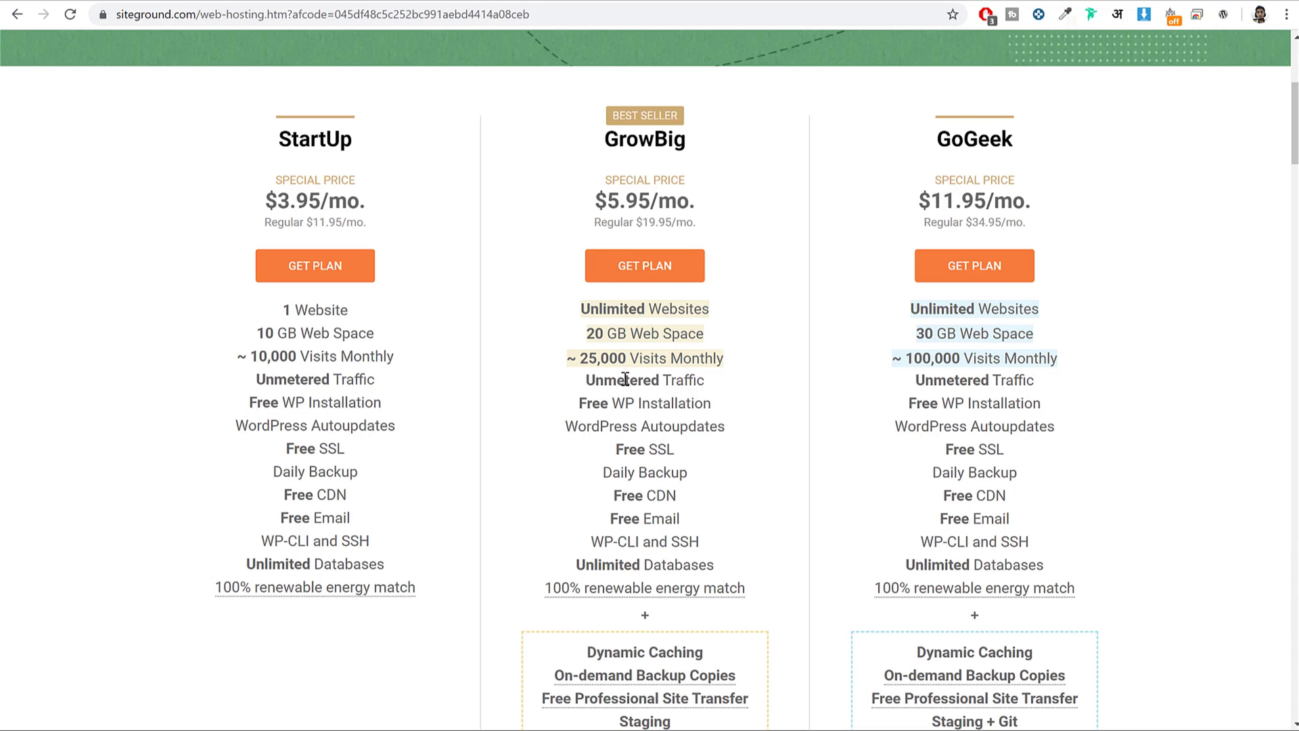
left_click_drag(588, 379, 717, 388)
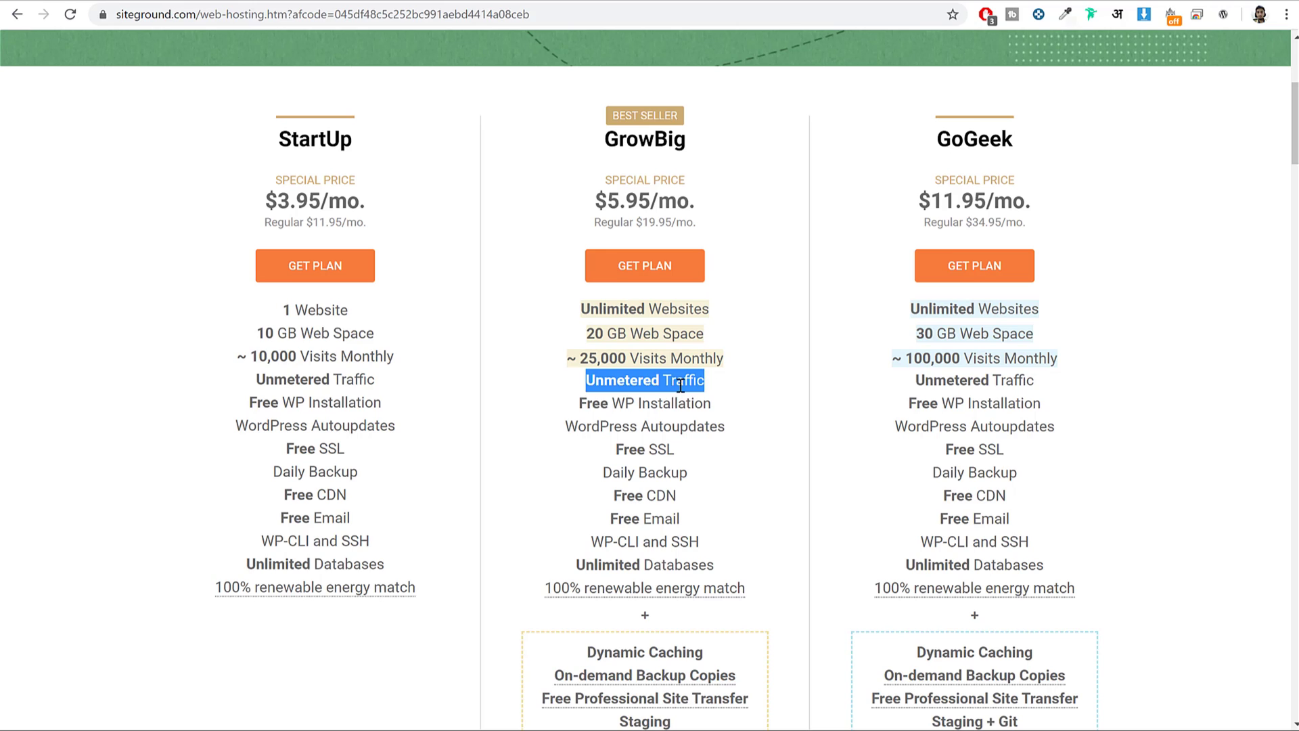
left_click_drag(573, 400, 769, 400)
left_click(777, 400)
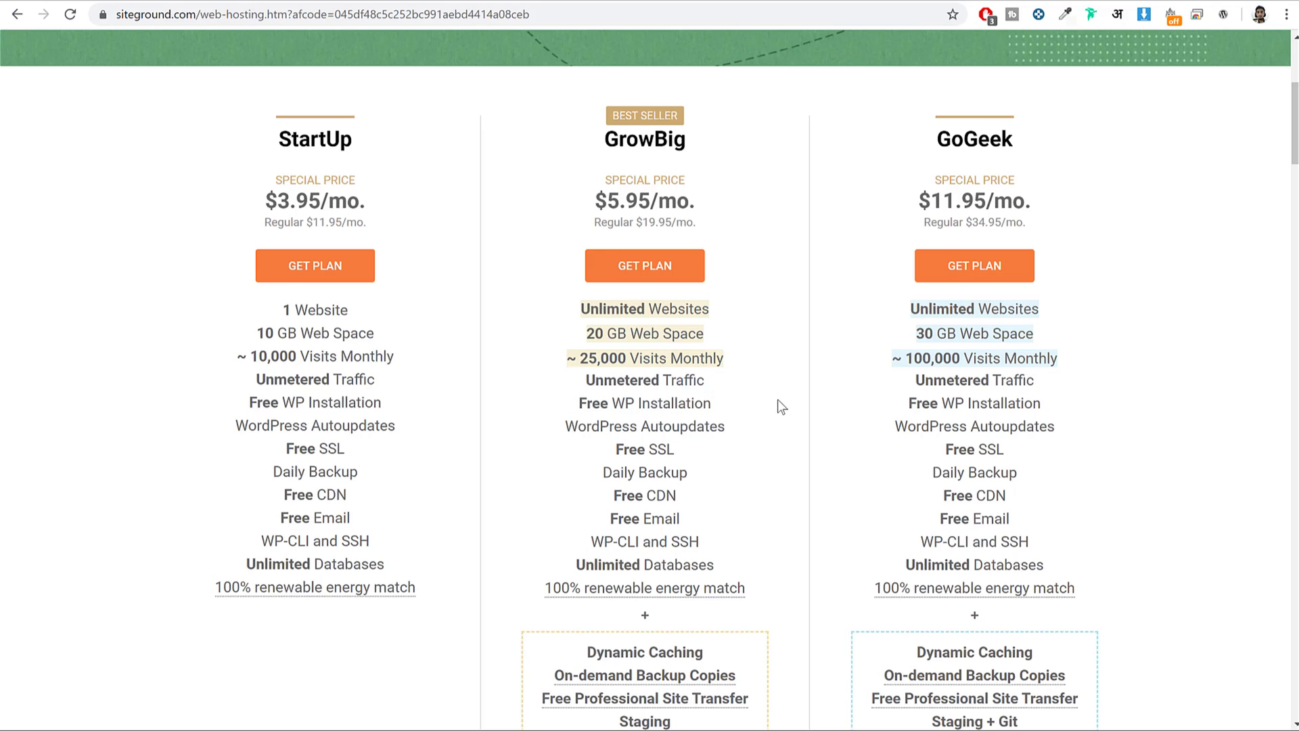
left_click_drag(564, 433, 728, 433)
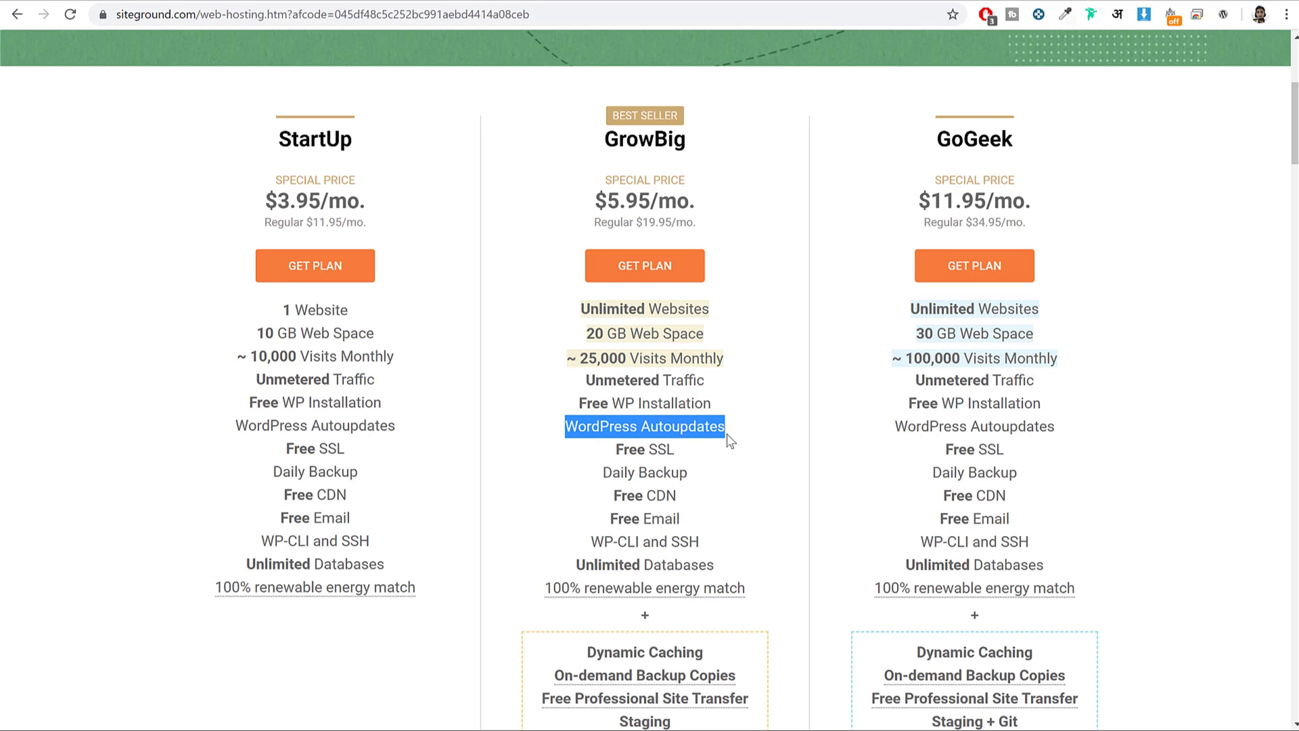
left_click_drag(607, 456, 690, 458)
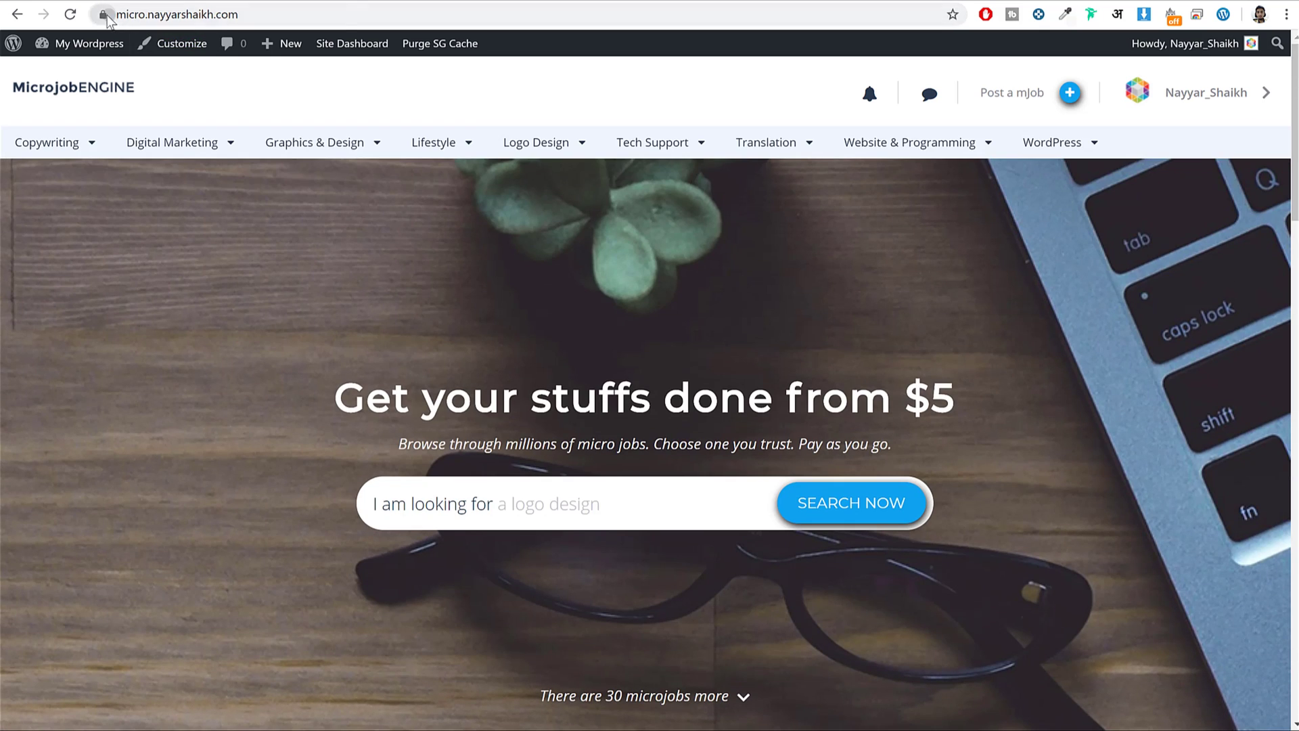
Check the micro subdomain's 'Connection is secure' details from the address-bar lock icon.
left_click(103, 15)
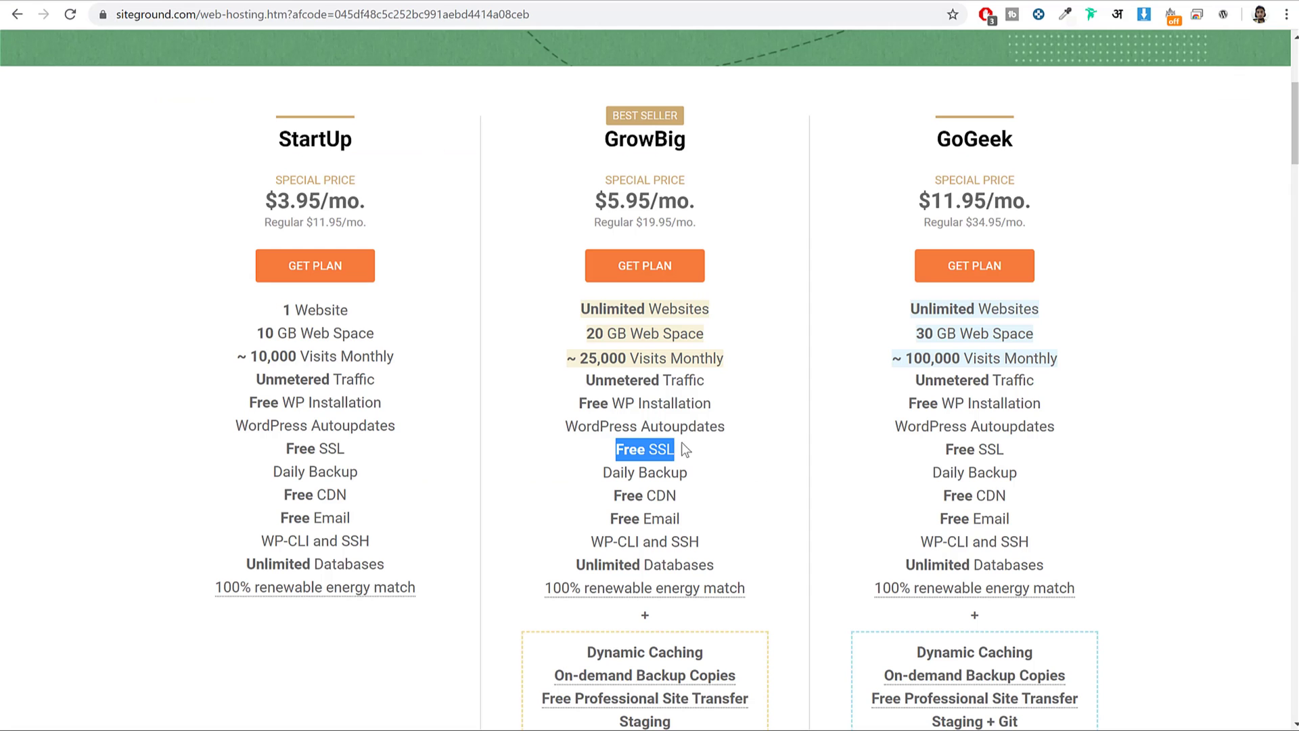
left_click_drag(683, 448, 615, 449)
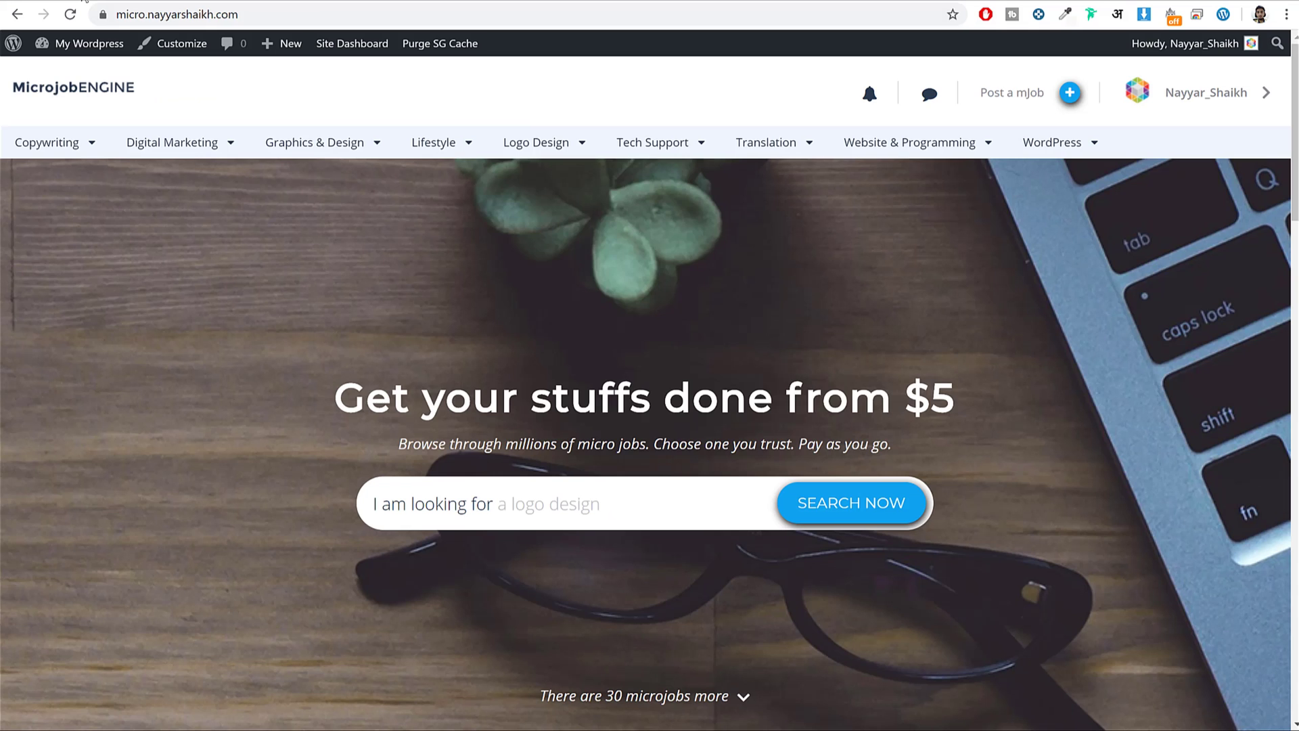
scroll(998, 400, "down", 10)
scroll(992, 409, "up", 10)
left_click(102, 14)
Highlight GrowBig's Free SSL, Daily Backup, Free CDN, Free Email and WP-CLI/SSH features.
left_click(963, 401)
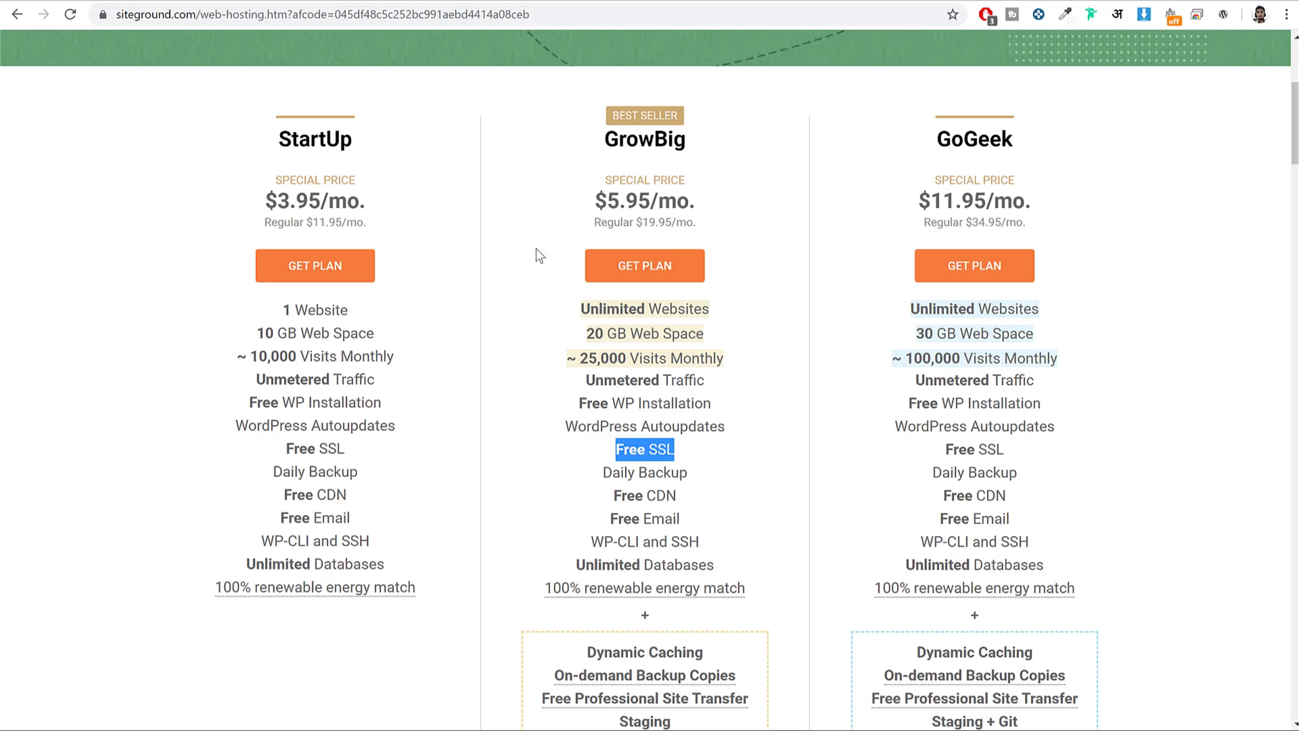
left_click(628, 464)
left_click_drag(612, 448, 675, 448)
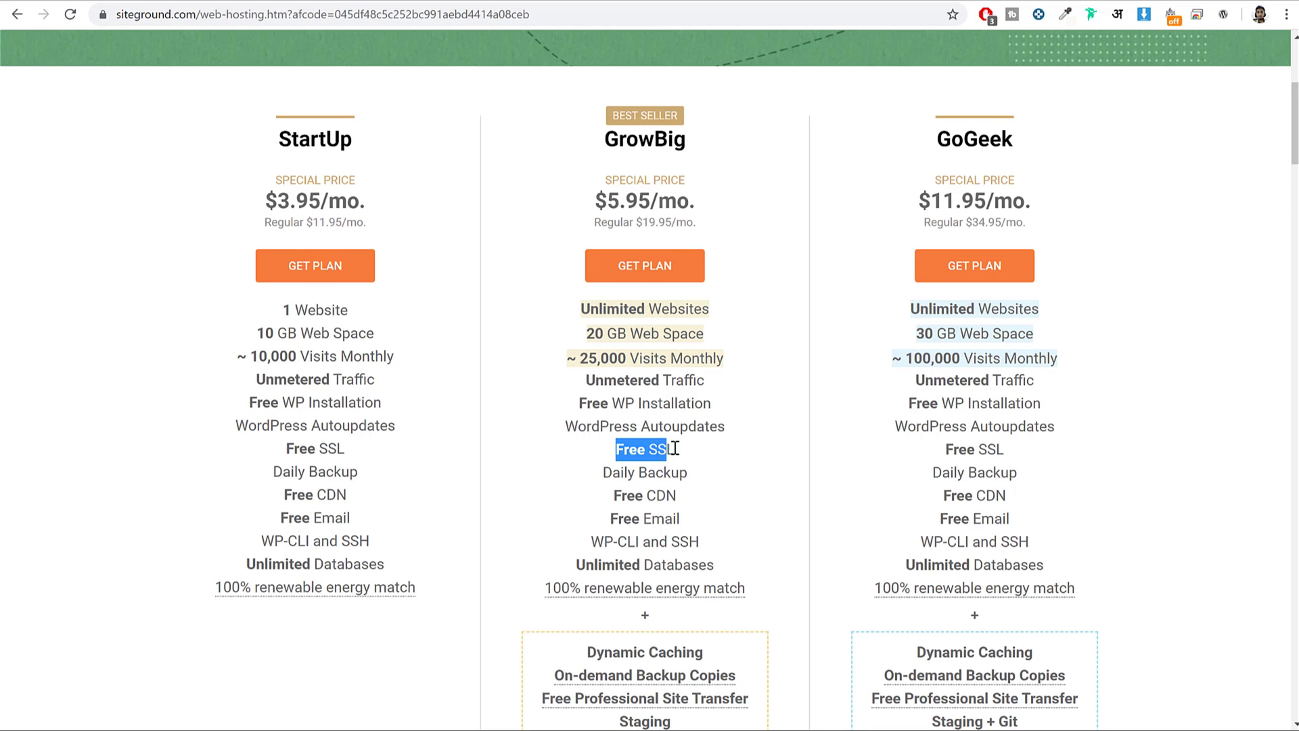
left_click(631, 471)
left_click_drag(591, 473, 711, 475)
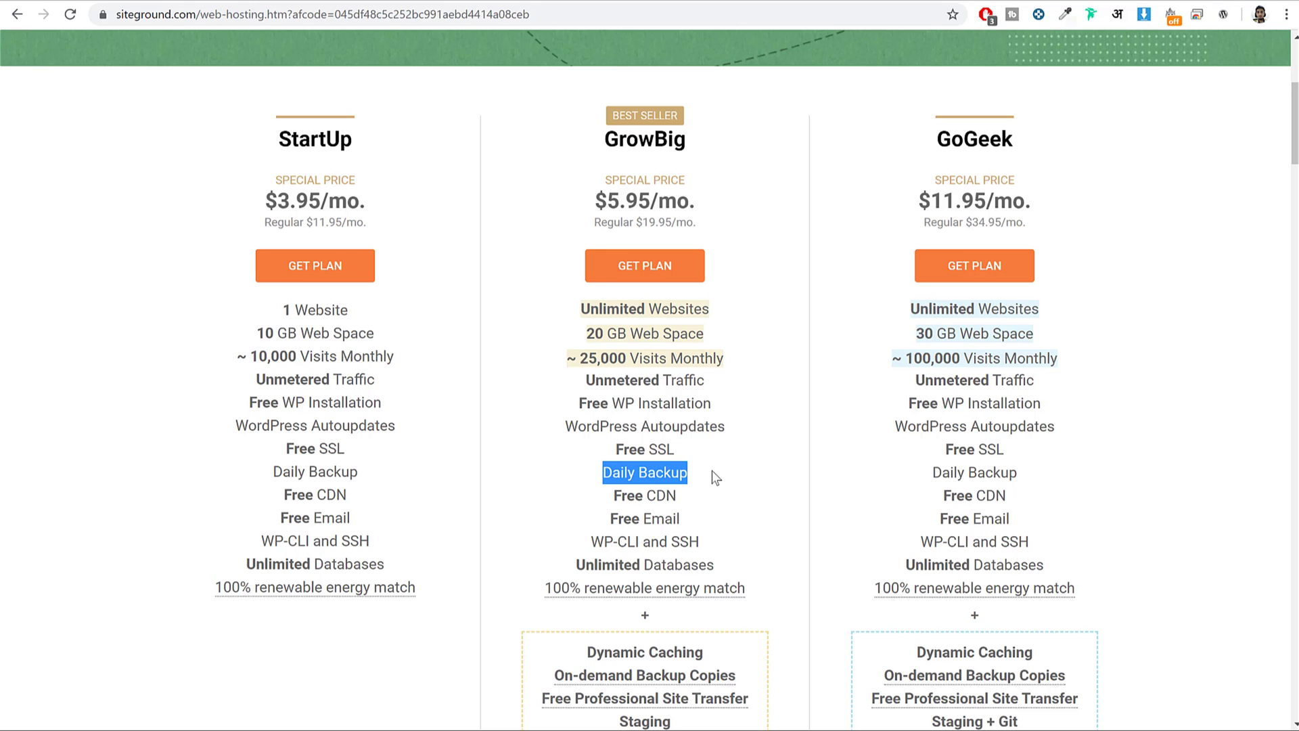
left_click_drag(610, 496, 715, 508)
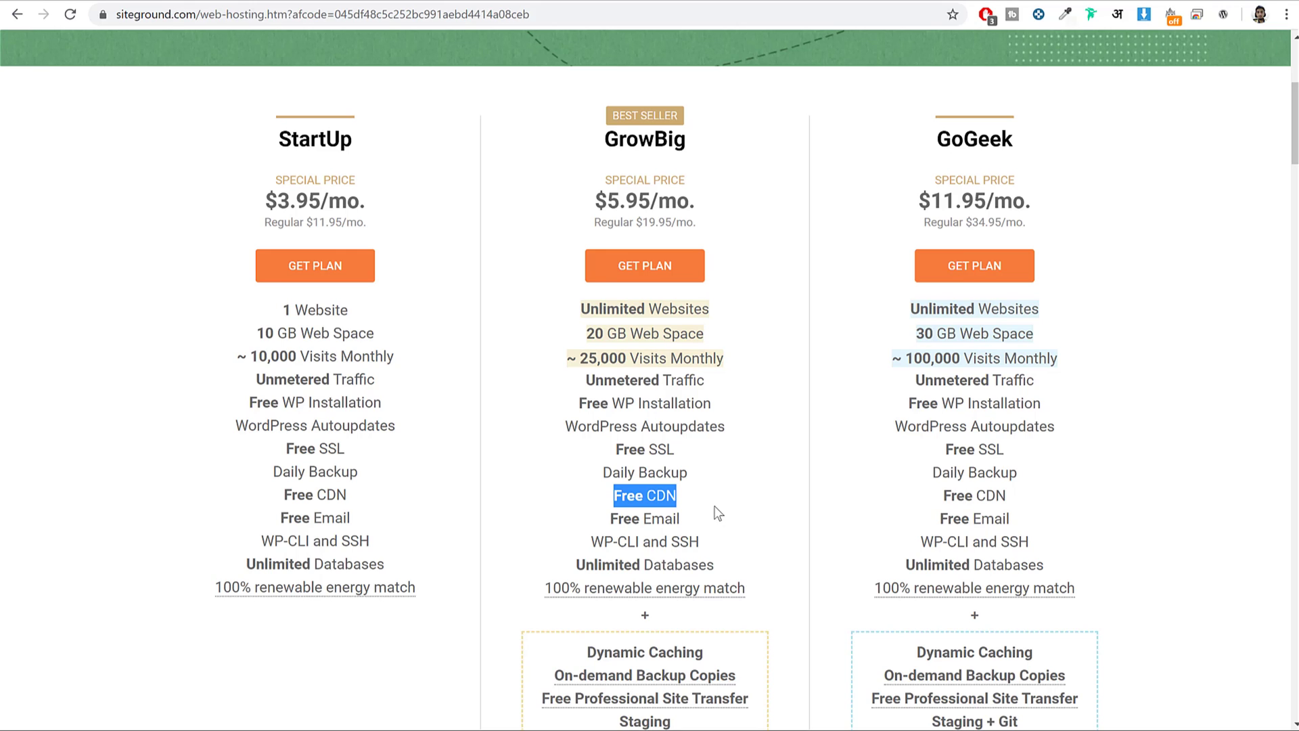
left_click_drag(606, 518, 711, 532)
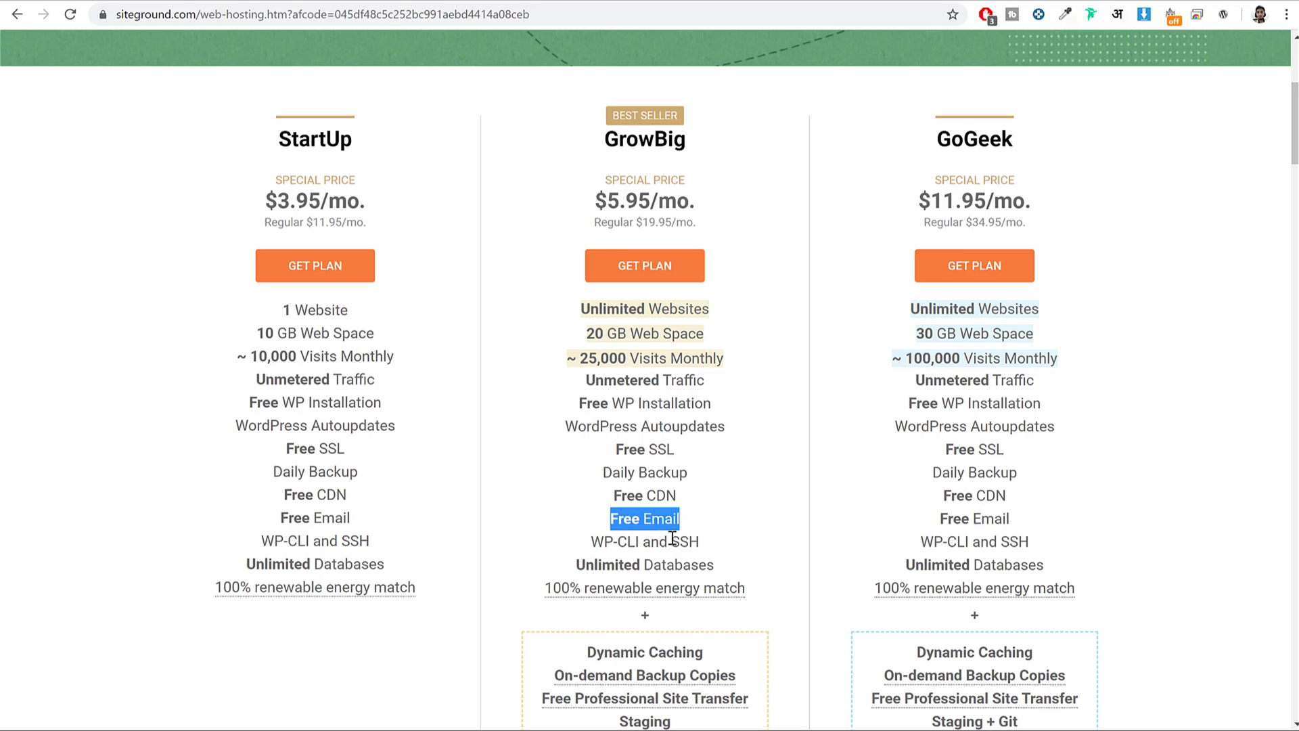
left_click_drag(708, 547, 728, 574)
left_click(707, 549)
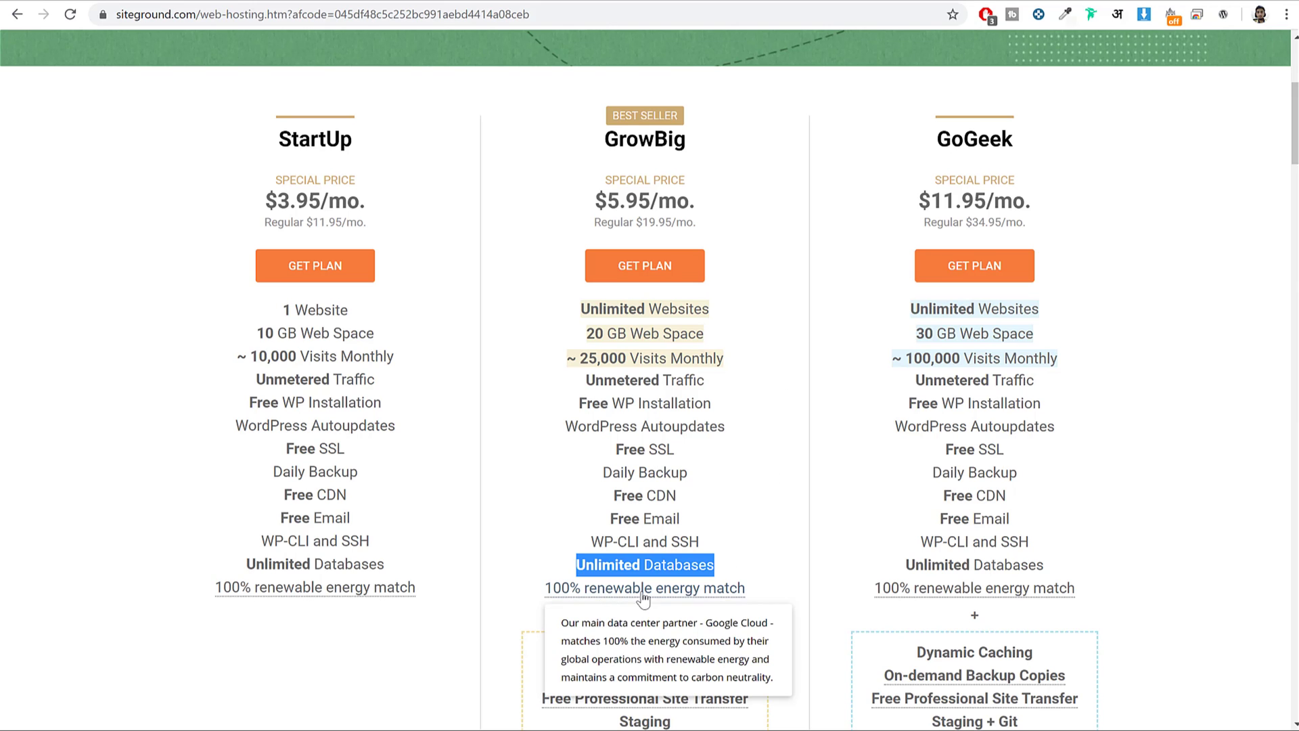
Highlight GrowBig's extra-features box, then its Best Seller plan heading at $5.95/mo.
scroll(697, 612, "down", 2)
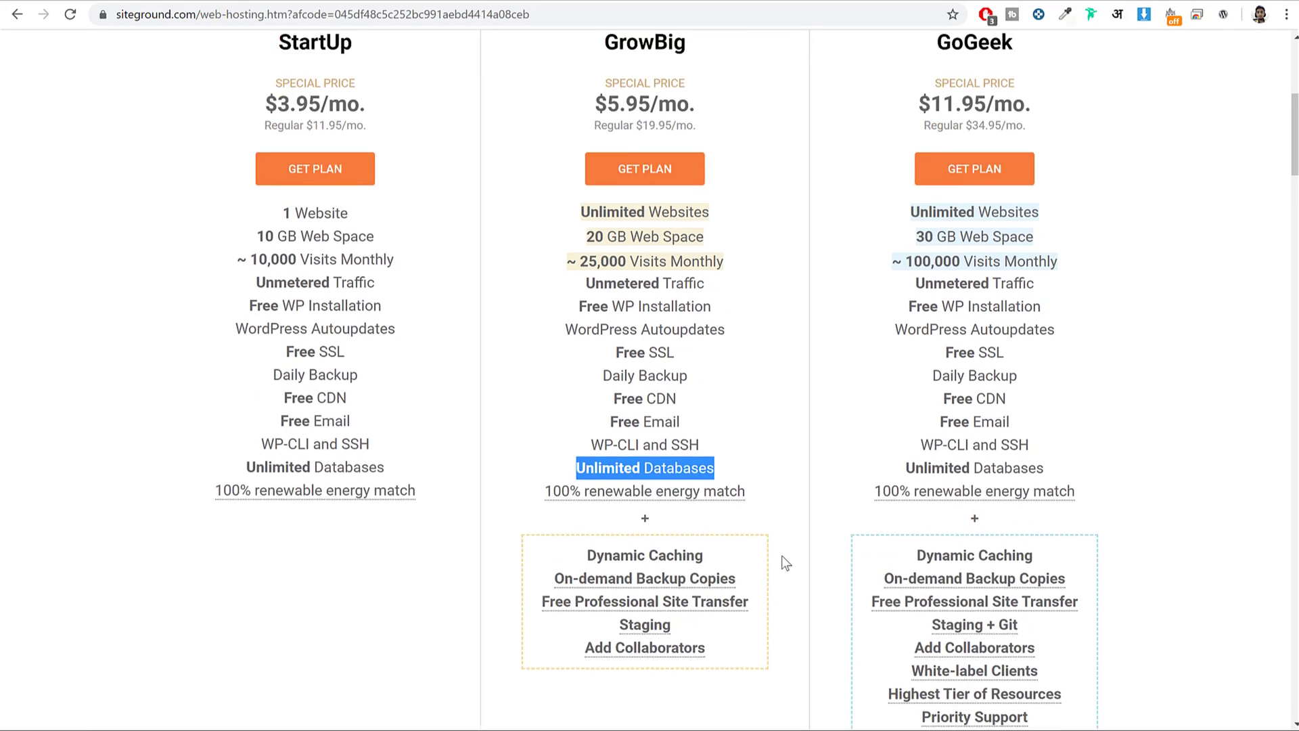
left_click_drag(587, 487, 746, 581)
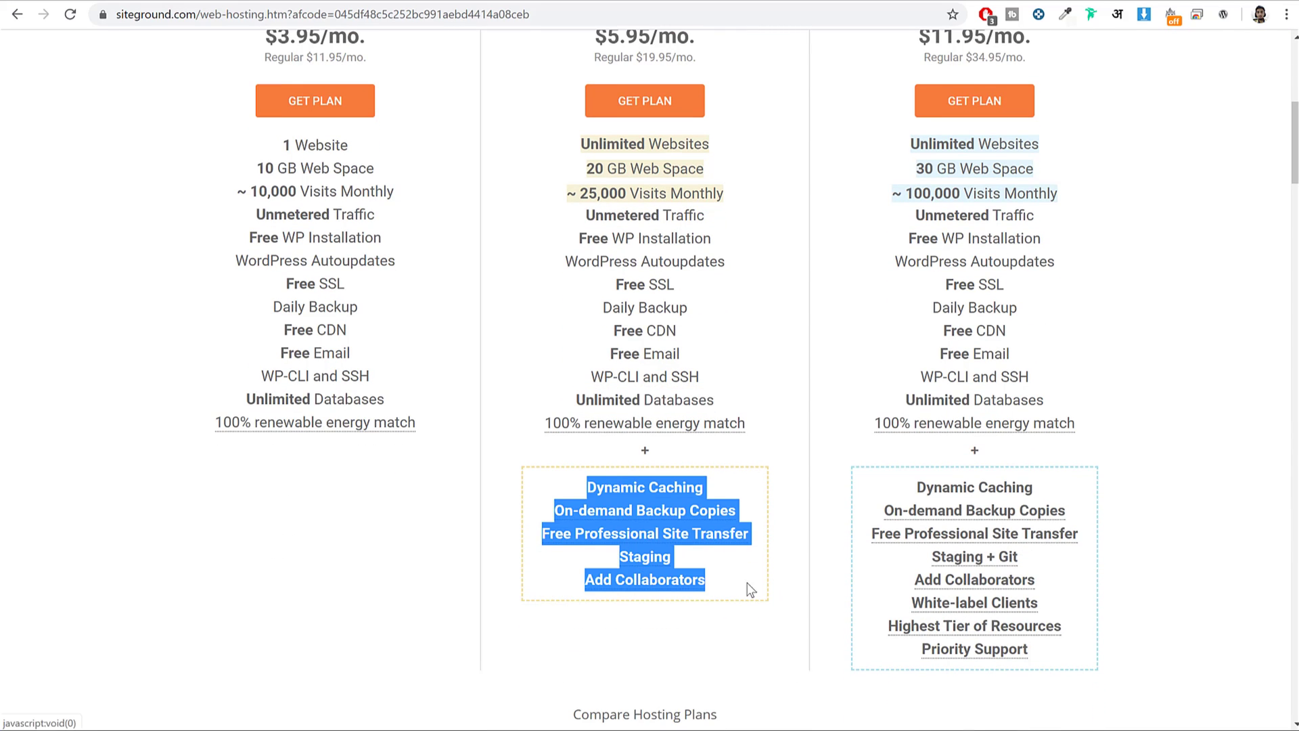
left_click(675, 543)
scroll(684, 579, "up", 2)
scroll(685, 586, "up", 2)
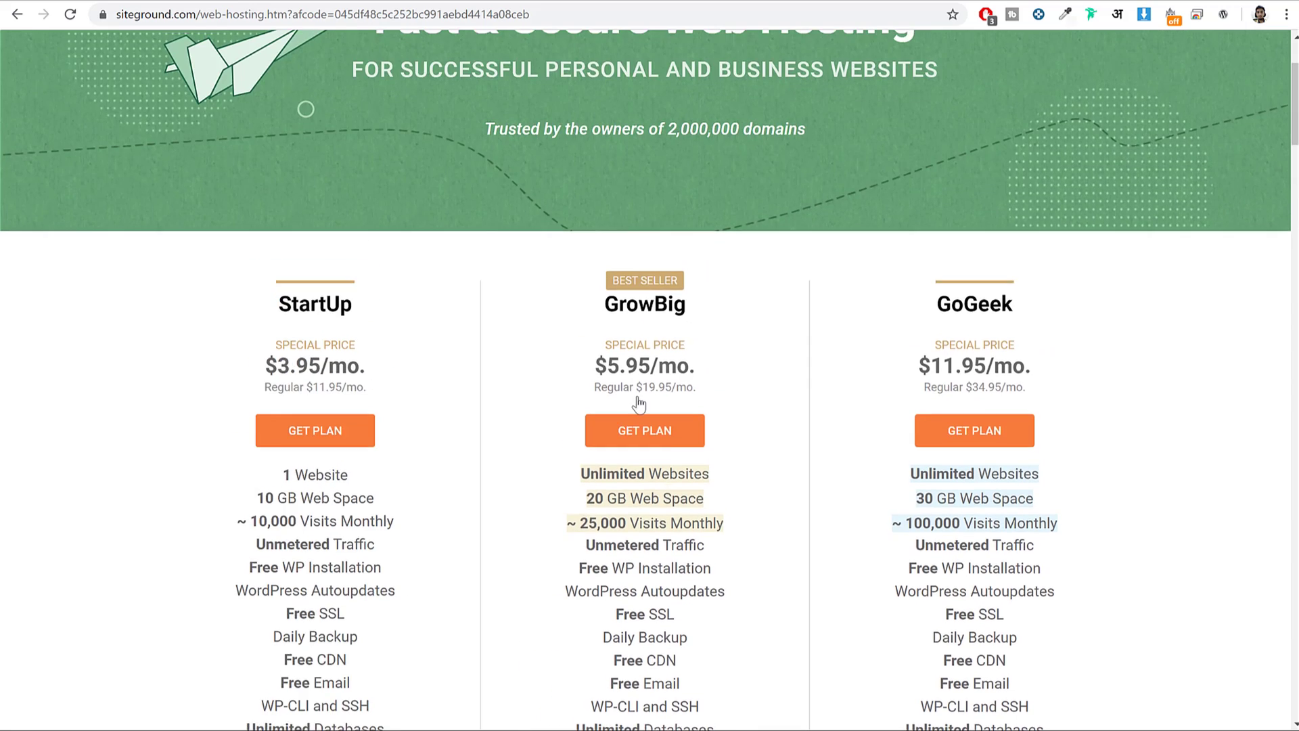
scroll(854, 355, "down", 1)
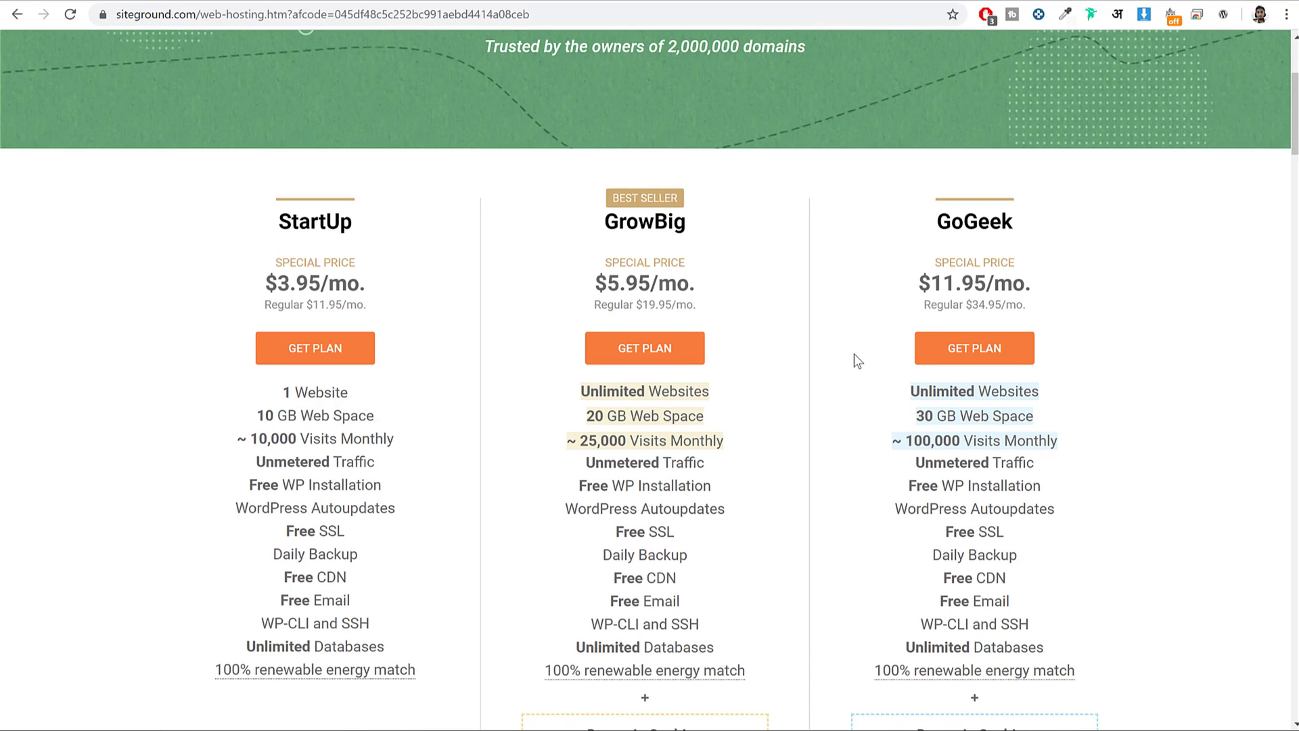
left_click_drag(604, 224, 754, 235)
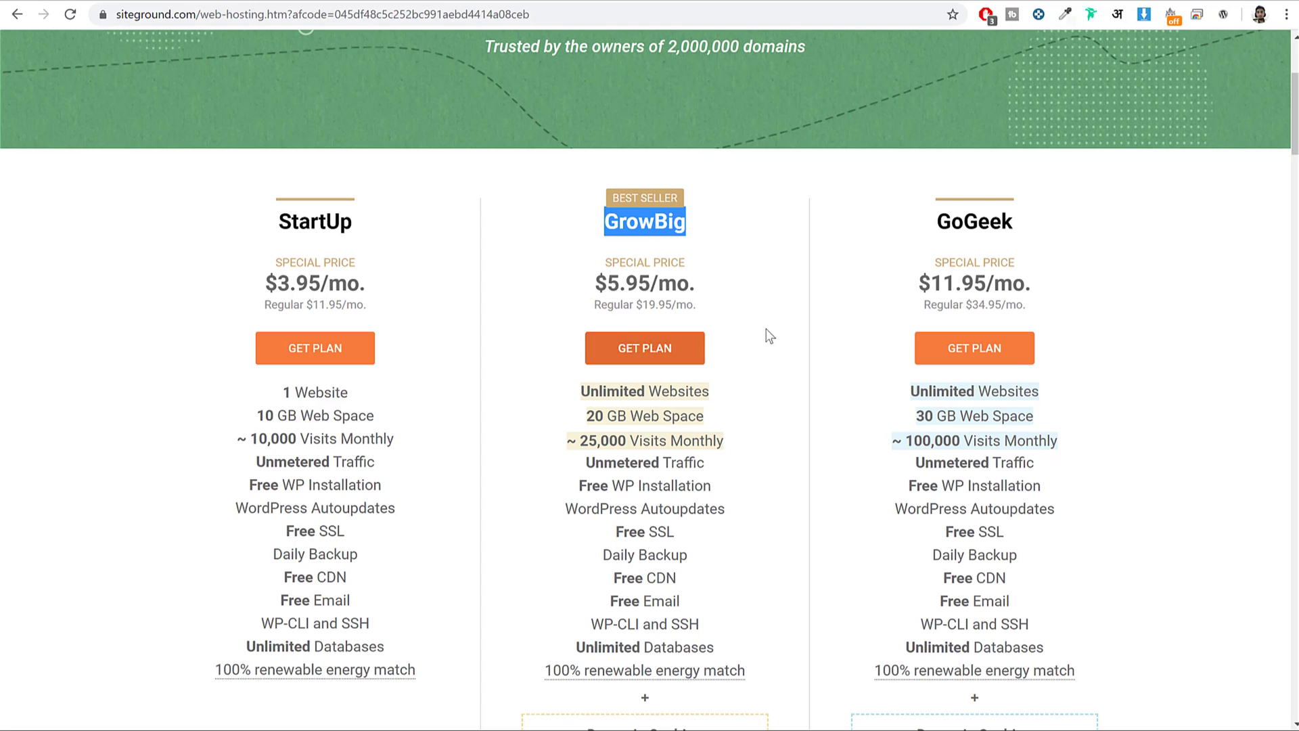
Pick GrowBig and enter the existing .com domain, marked as already owned.
left_click(655, 360)
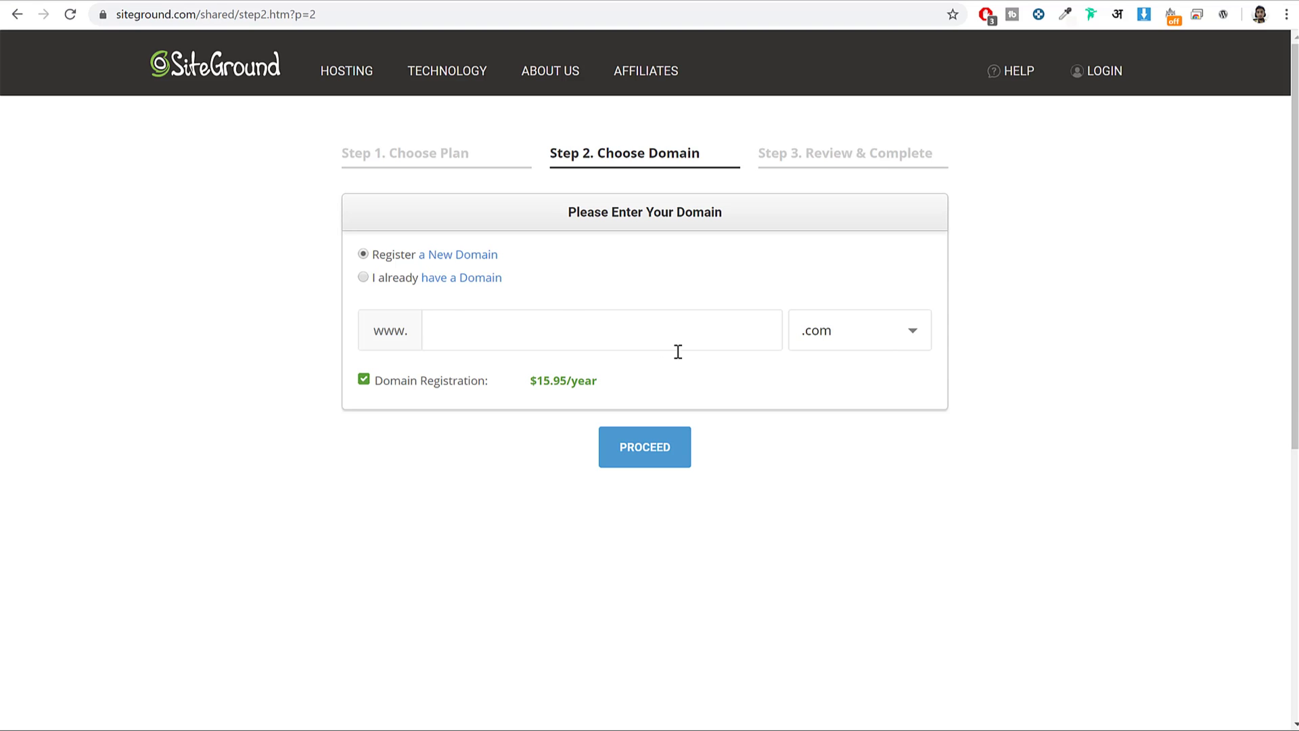
type("nayyarshaikh")
double_click(467, 334)
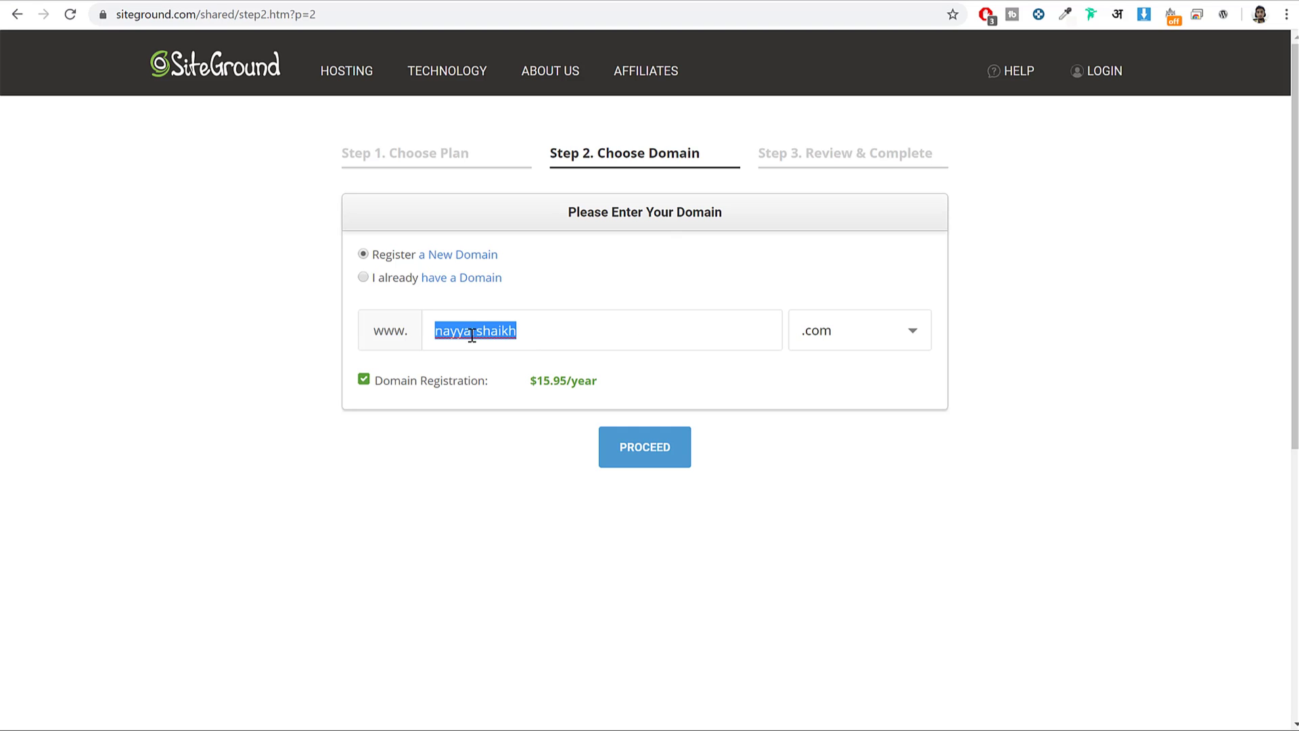
left_click_drag(532, 329, 428, 330)
left_click(866, 332)
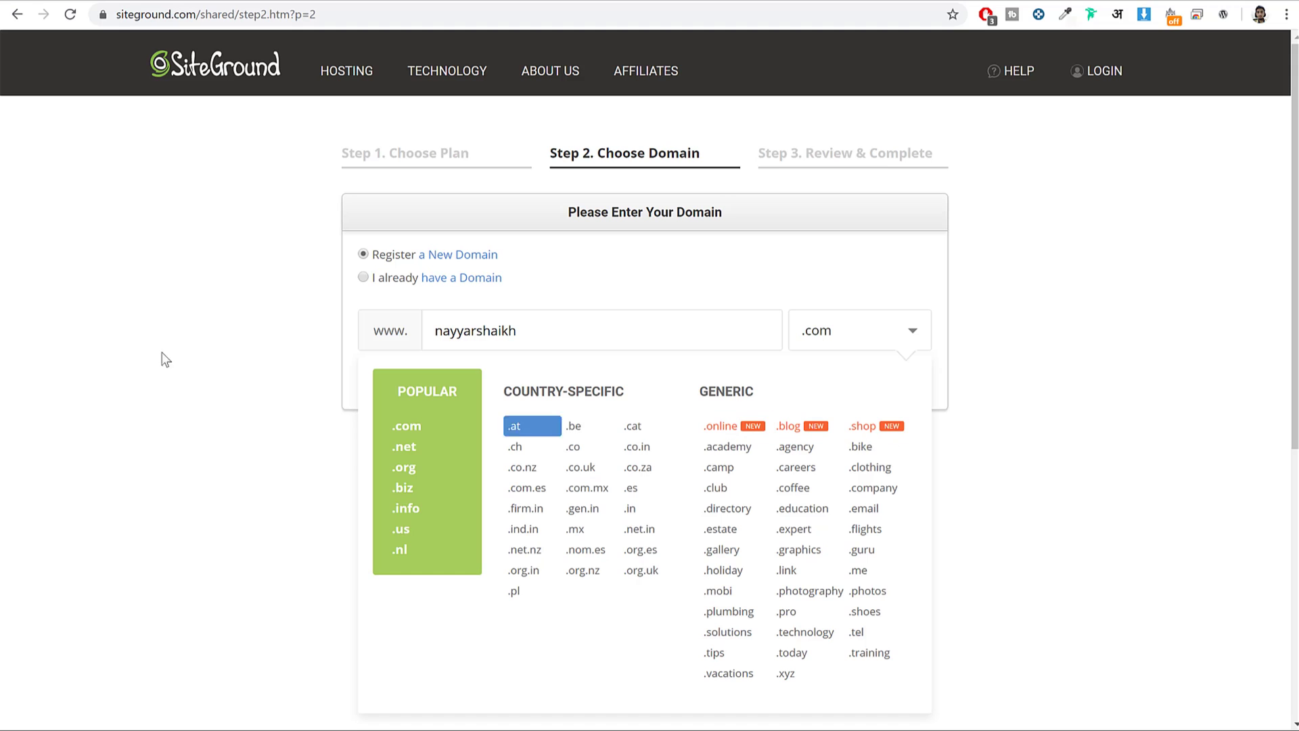
left_click(407, 426)
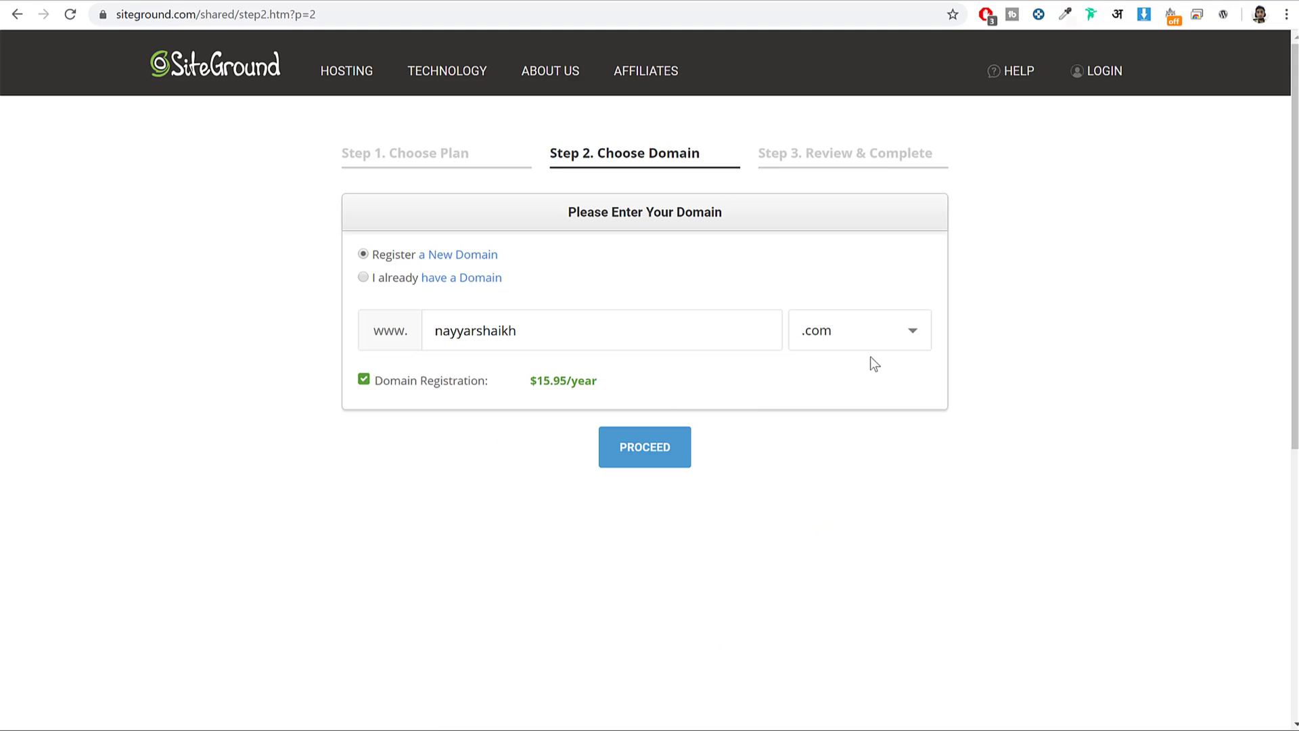
double_click(505, 326)
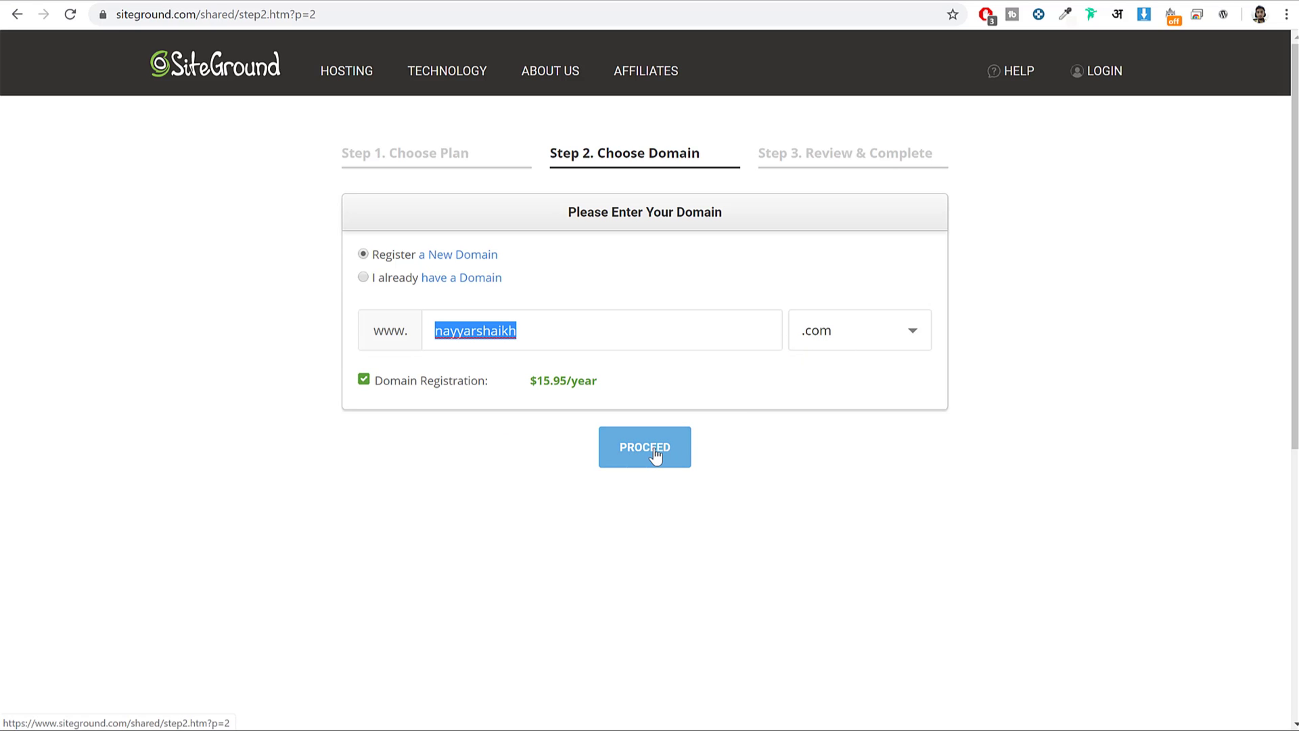
left_click(400, 280)
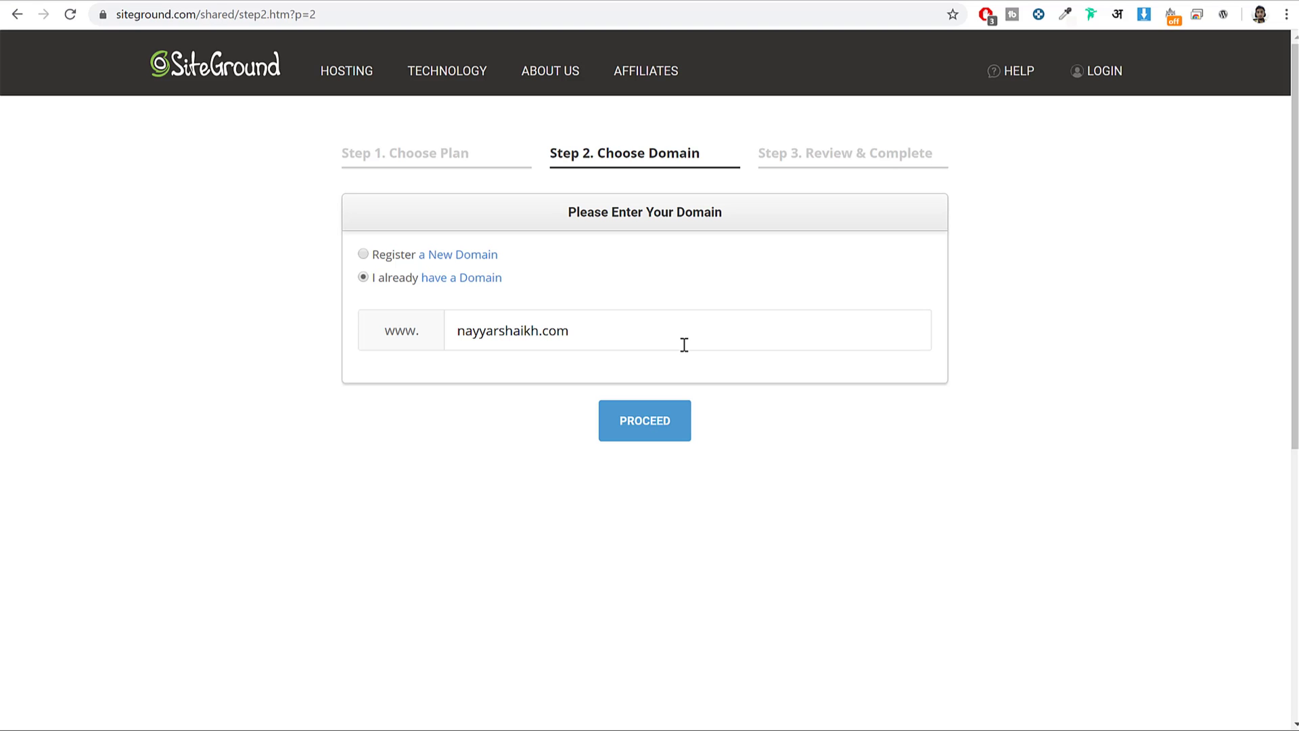
left_click(643, 434)
scroll(1123, 285, "down", 3)
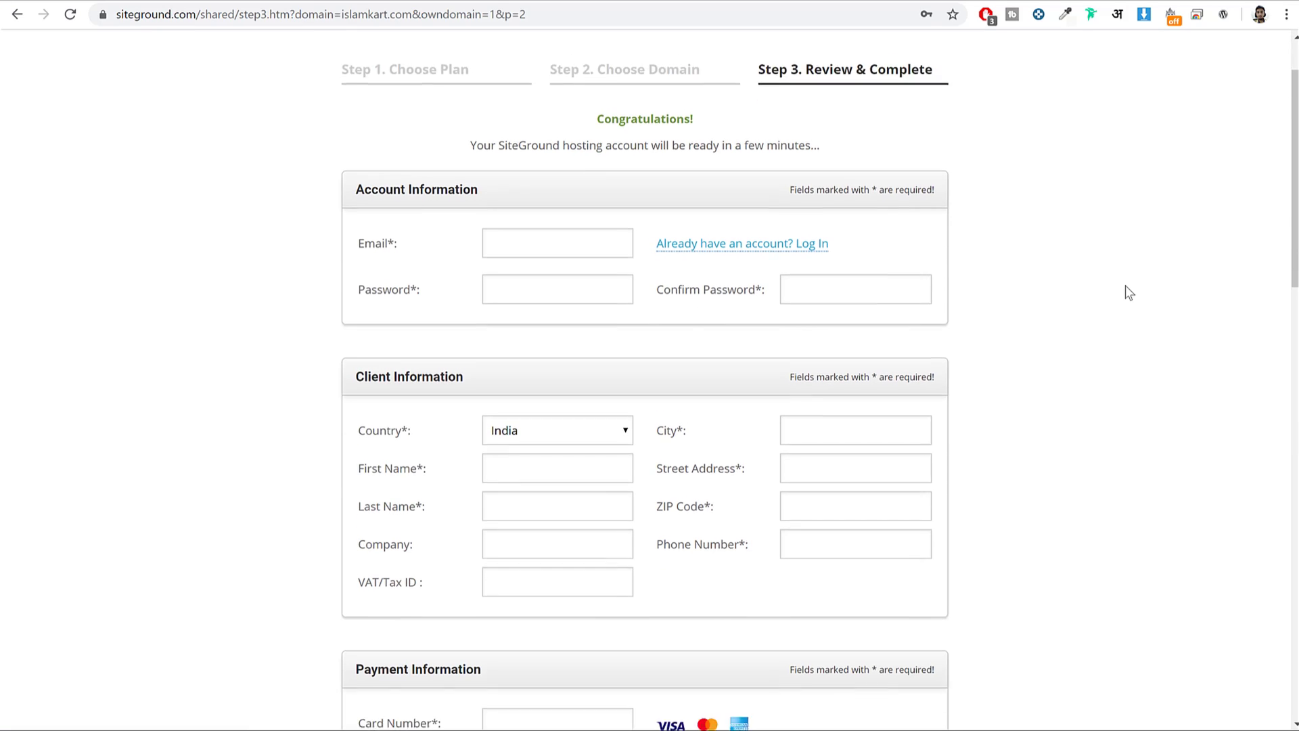
left_click_drag(354, 108, 499, 120)
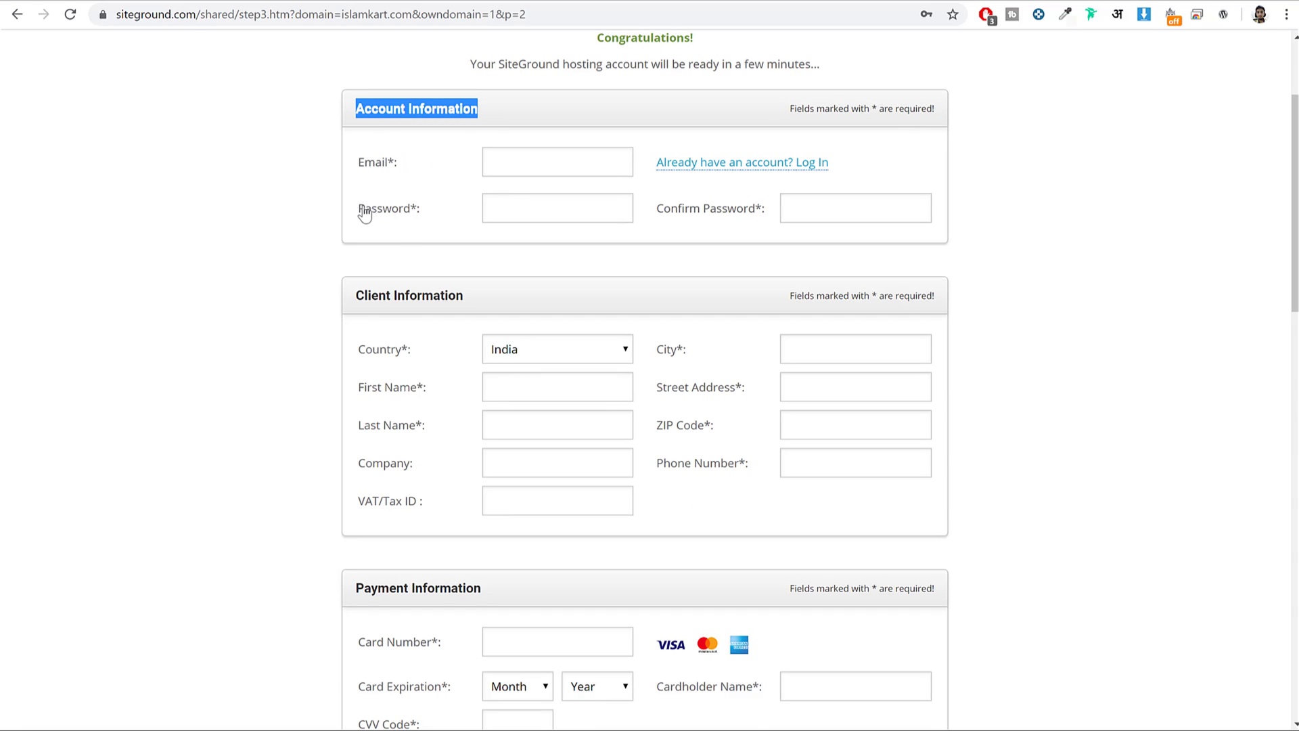
left_click_drag(365, 209, 429, 215)
left_click_drag(657, 211, 844, 206)
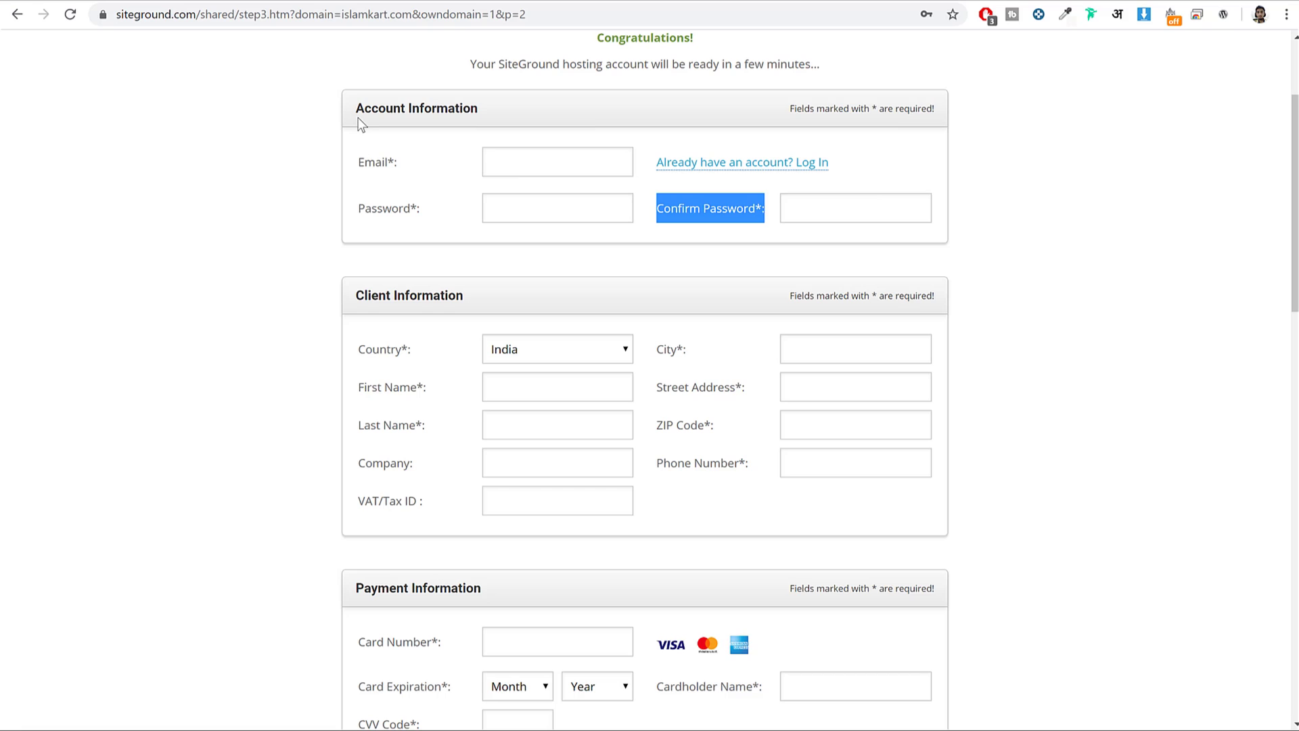
left_click_drag(354, 104, 525, 113)
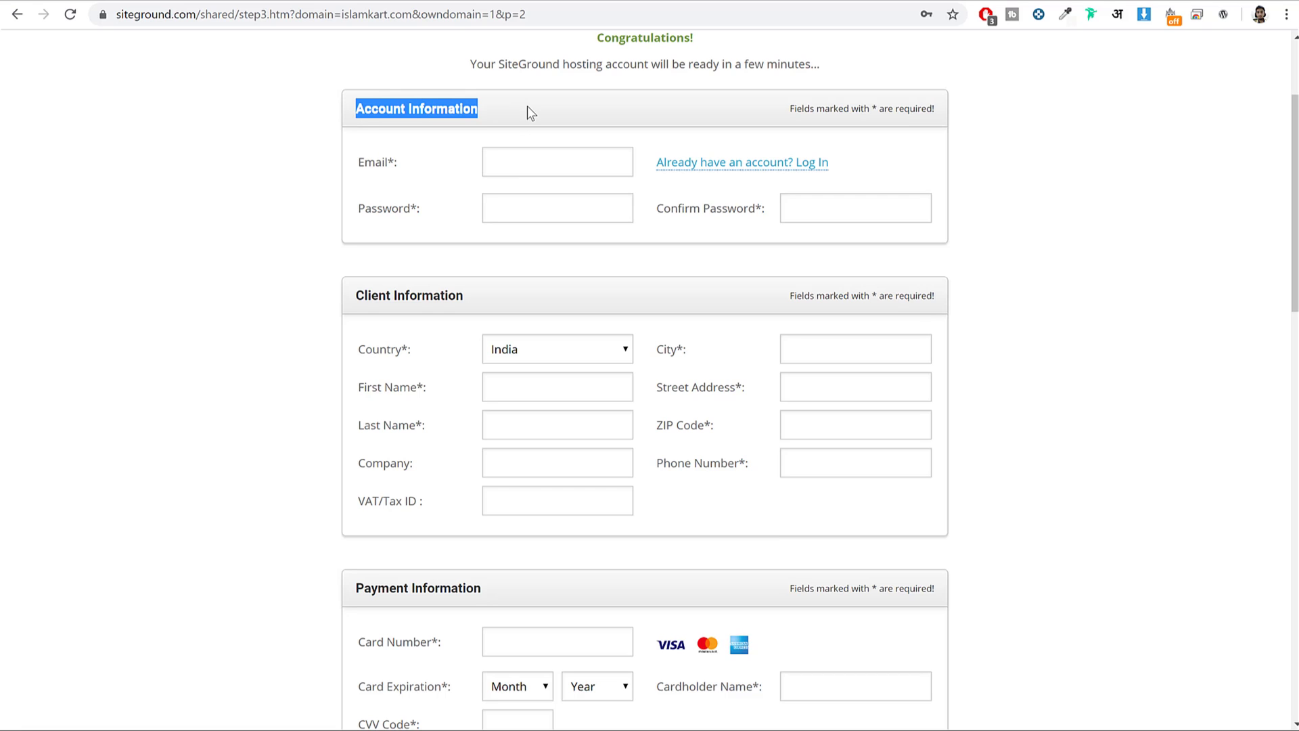
left_click(433, 152)
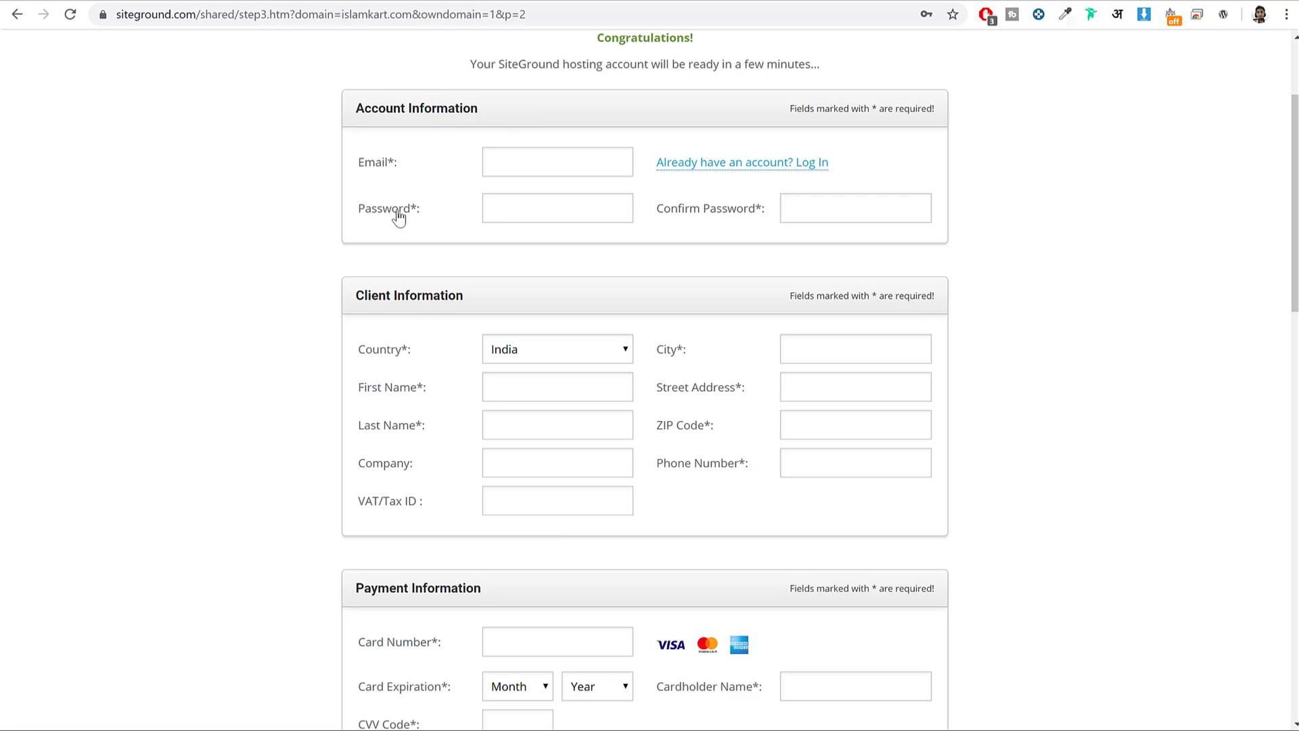
left_click_drag(358, 109, 510, 119)
left_click(510, 119)
left_click_drag(365, 163, 387, 163)
scroll(1045, 281, "down", 3)
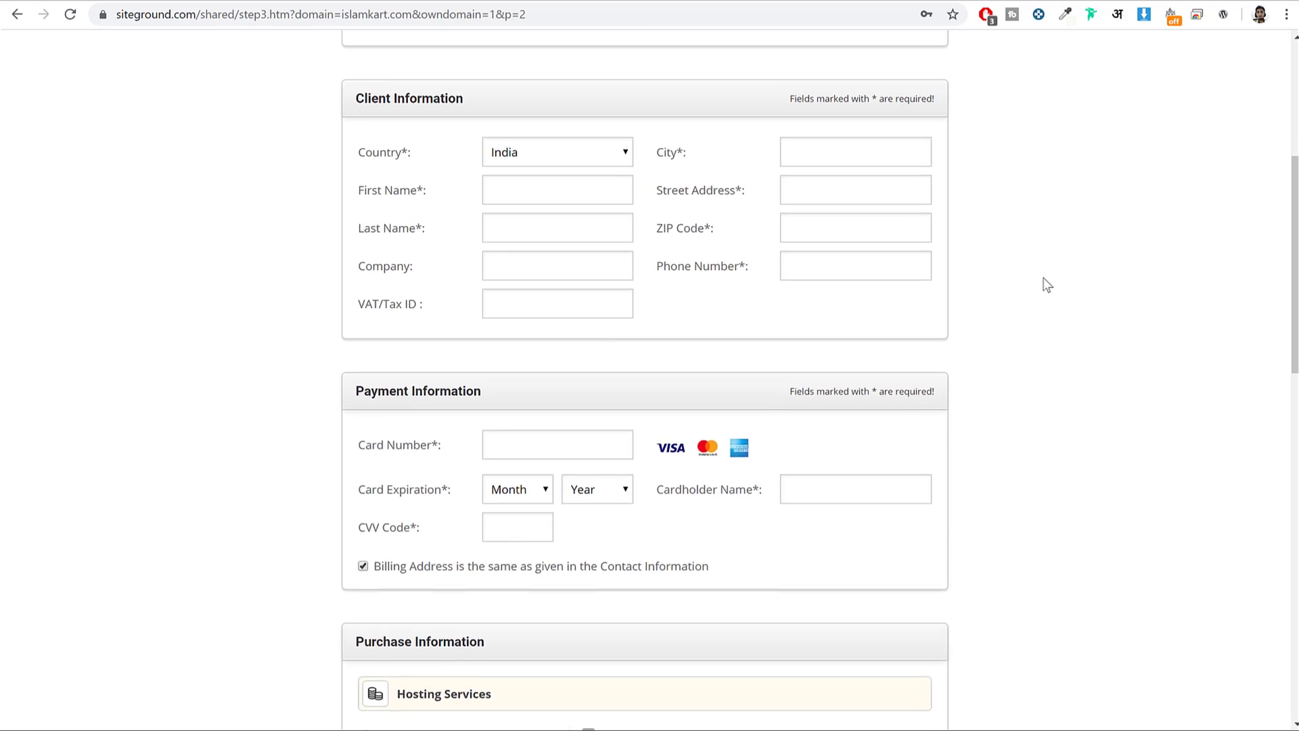
scroll(1037, 277, "up", 1)
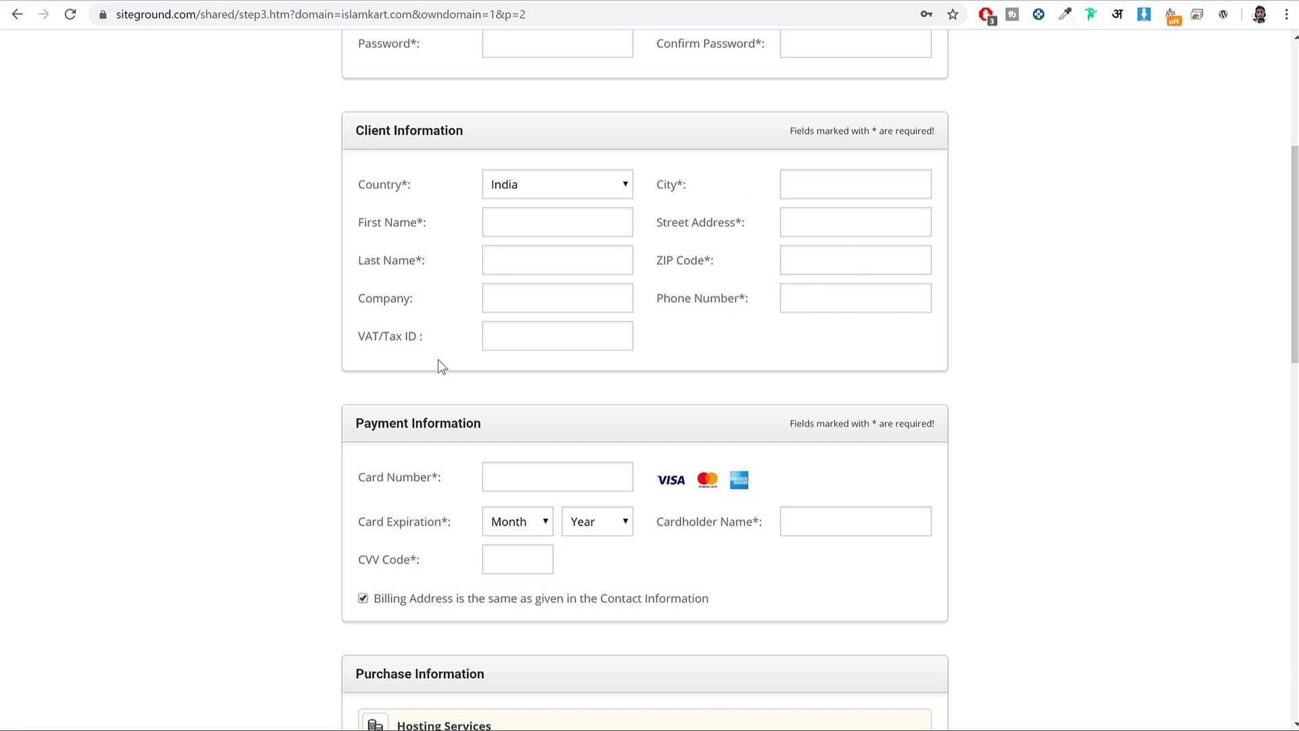
left_click_drag(348, 301, 441, 337)
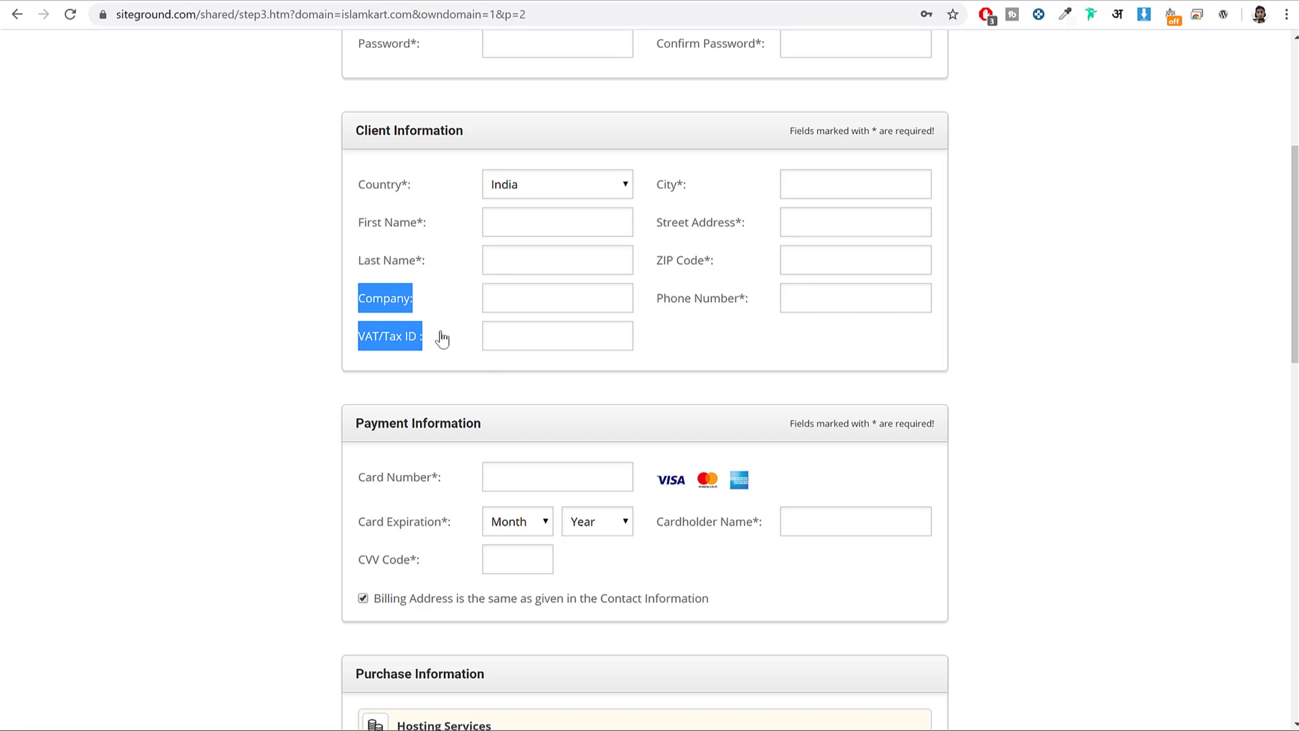
left_click(403, 312)
left_click(408, 339)
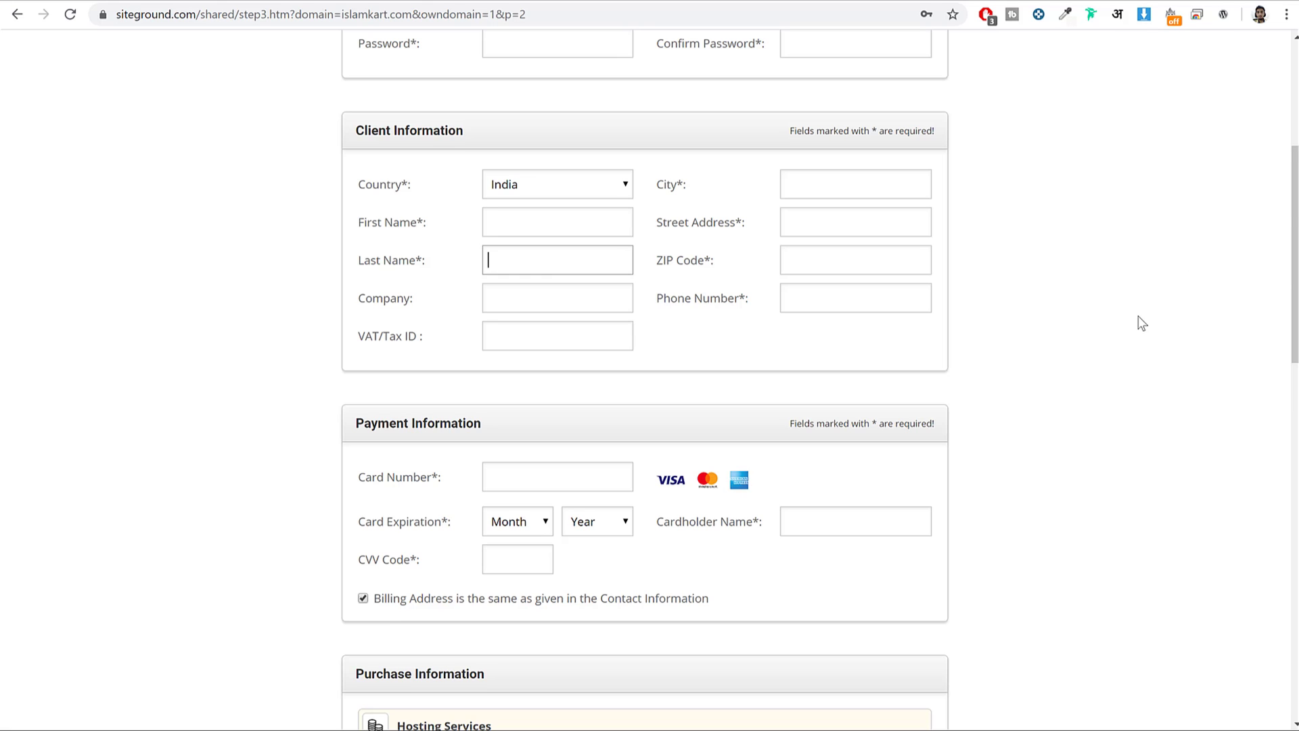
scroll(1142, 323, "down", 5)
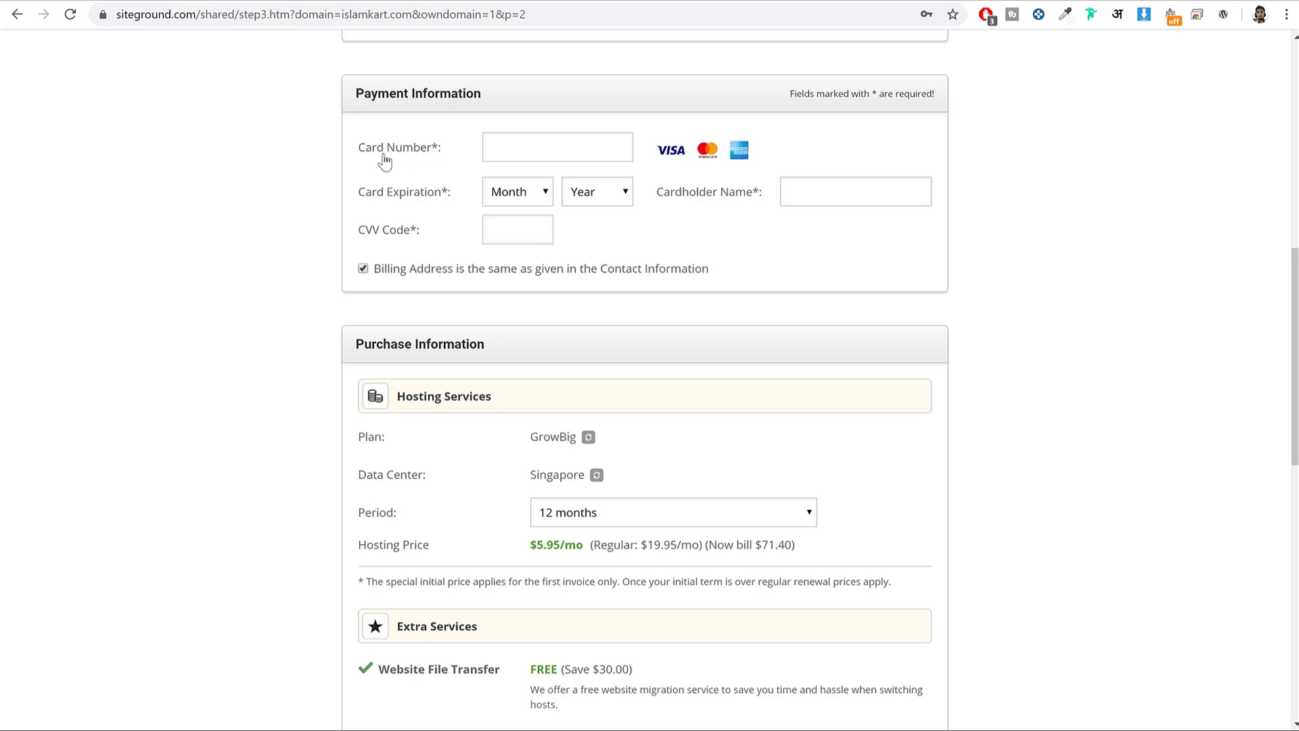
mouse_move(385, 238)
scroll(1203, 279, "down", 4)
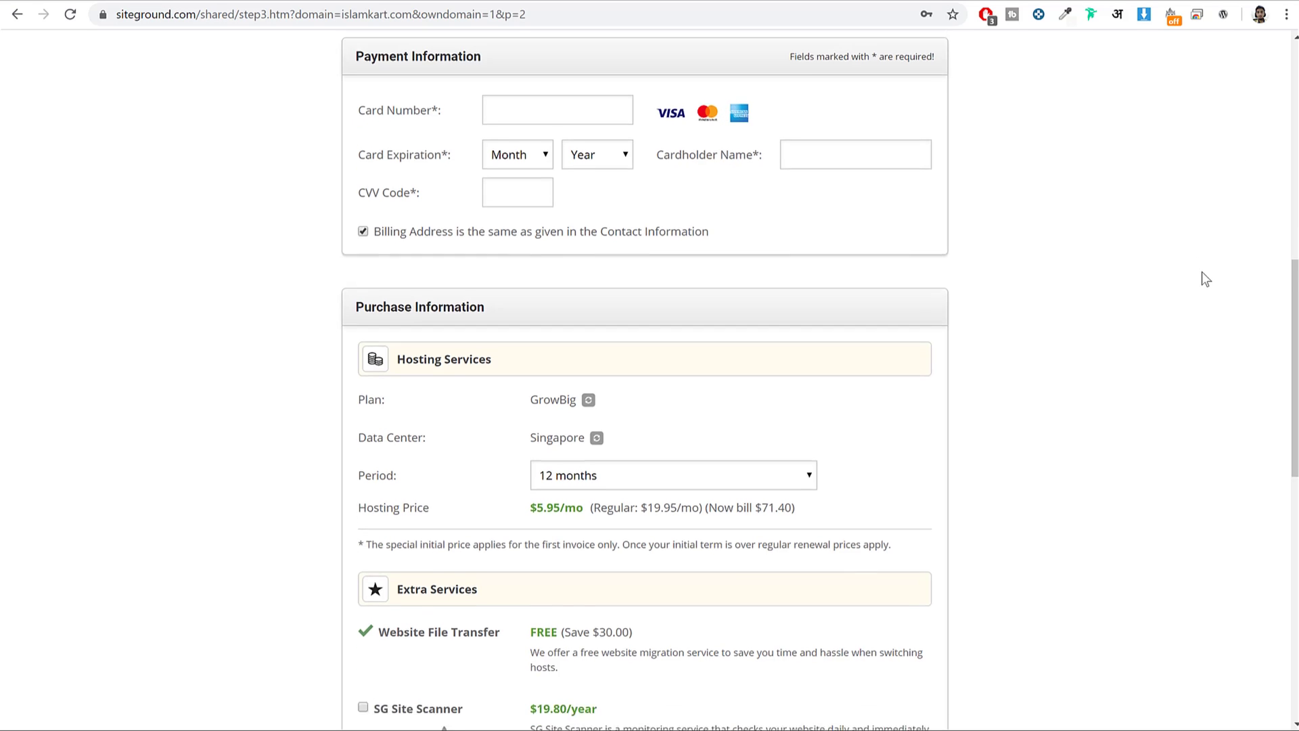
scroll(1202, 272, "up", 1)
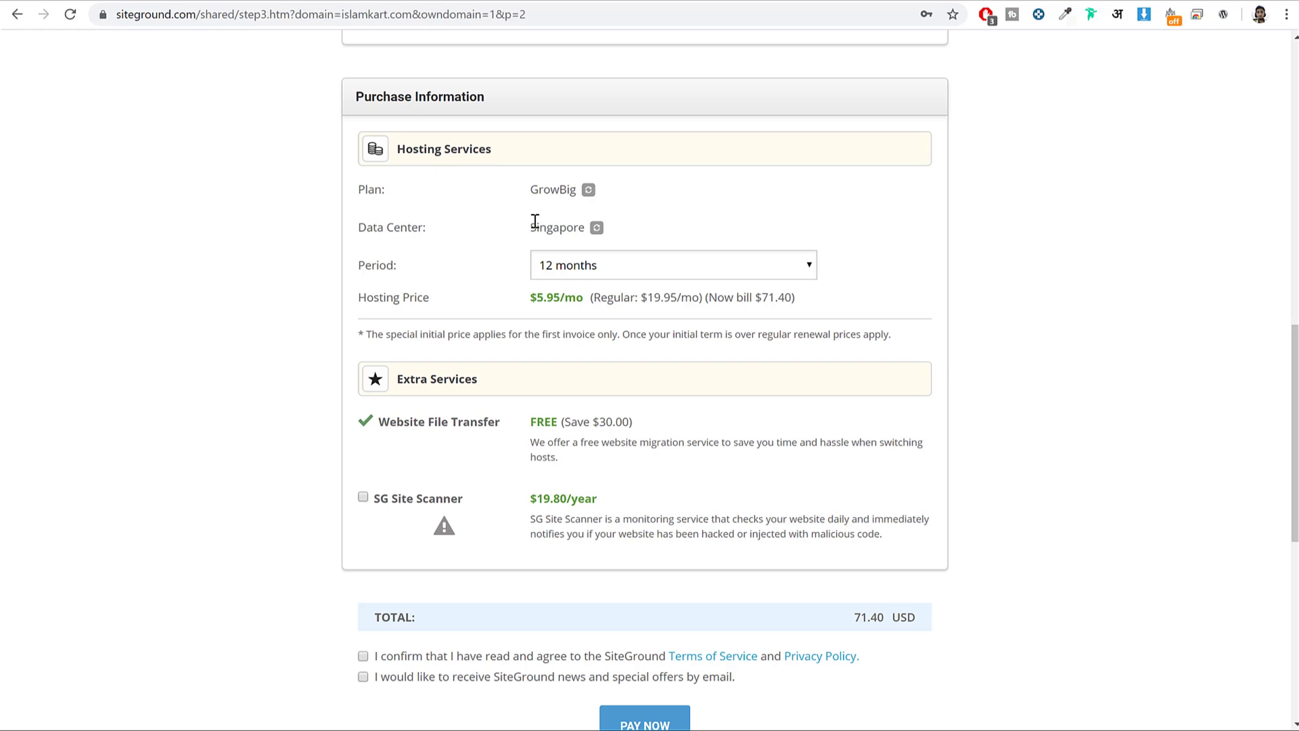
left_click_drag(527, 226, 576, 222)
left_click(576, 221)
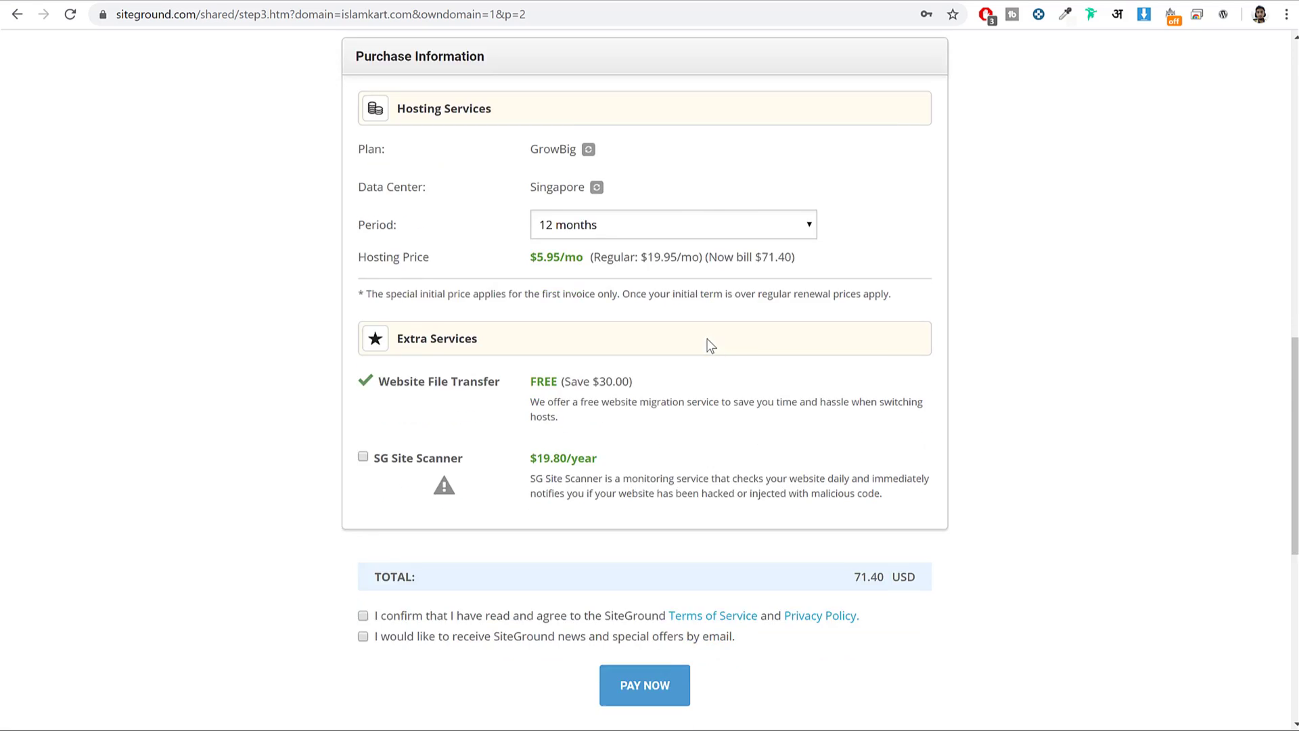
scroll(708, 340, "down", 5)
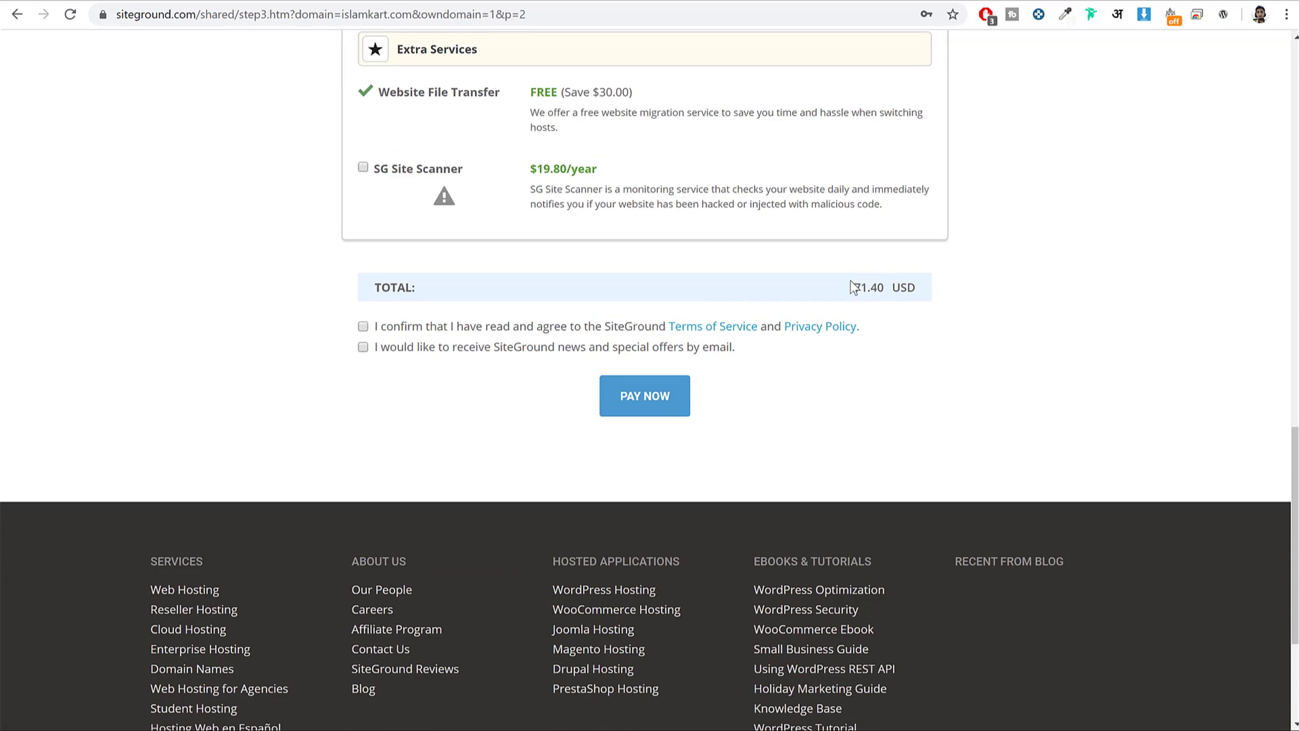
triple_click(854, 288)
triple_click(883, 285)
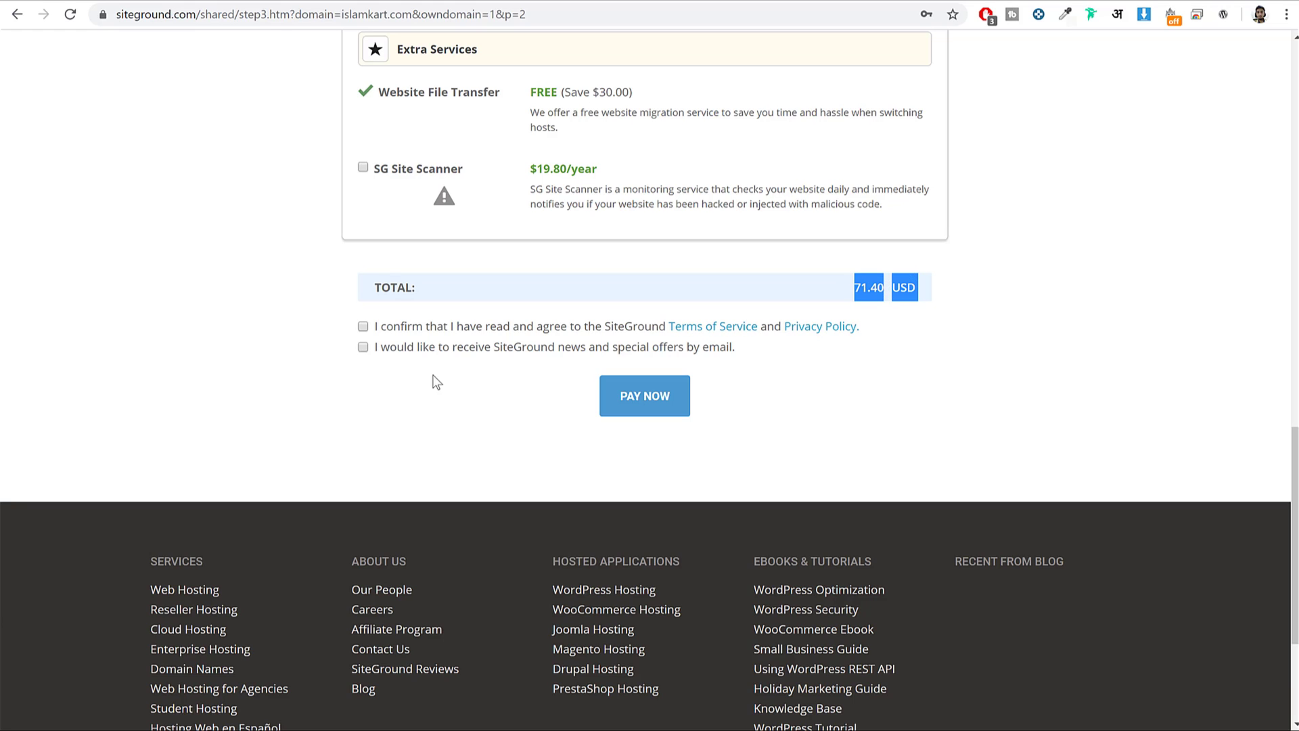
Tick the terms and news checkboxes, then open my.siteground.com in a new tab.
left_click(363, 326)
left_click(363, 347)
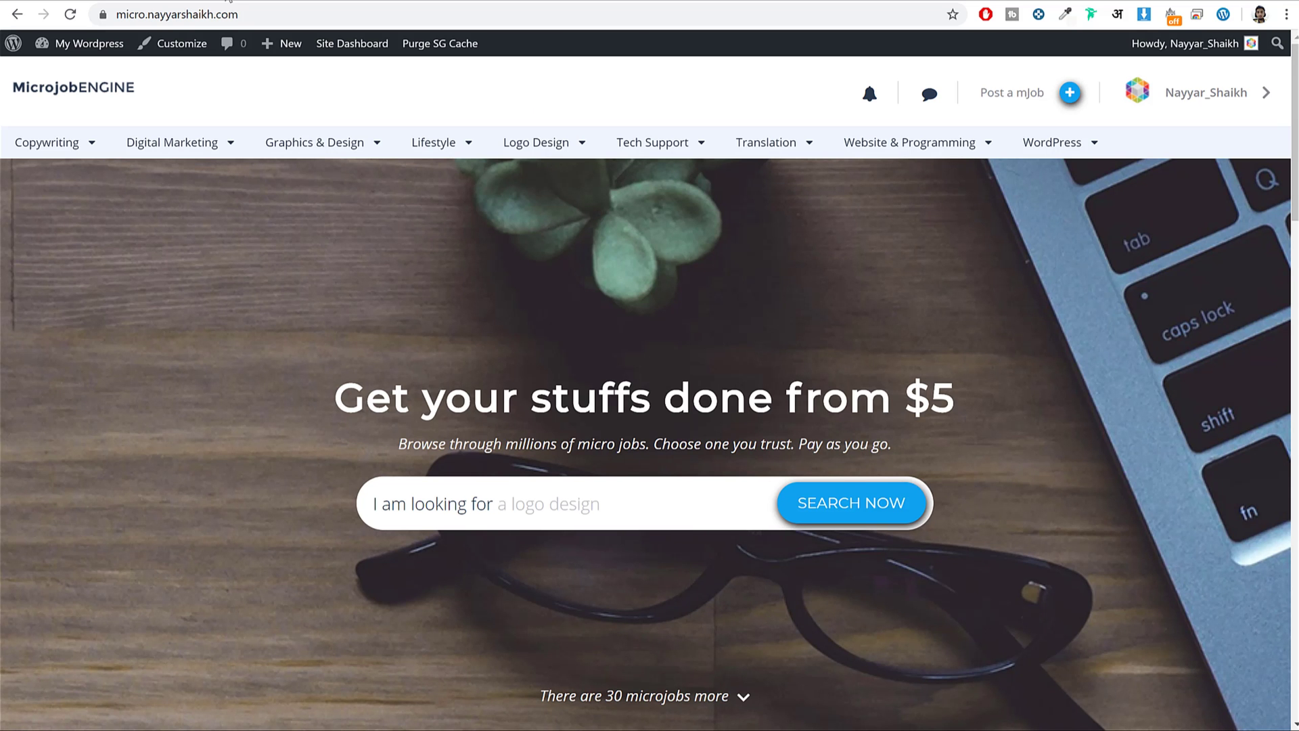
key("ctrl+t")
type("my.siteground.com")
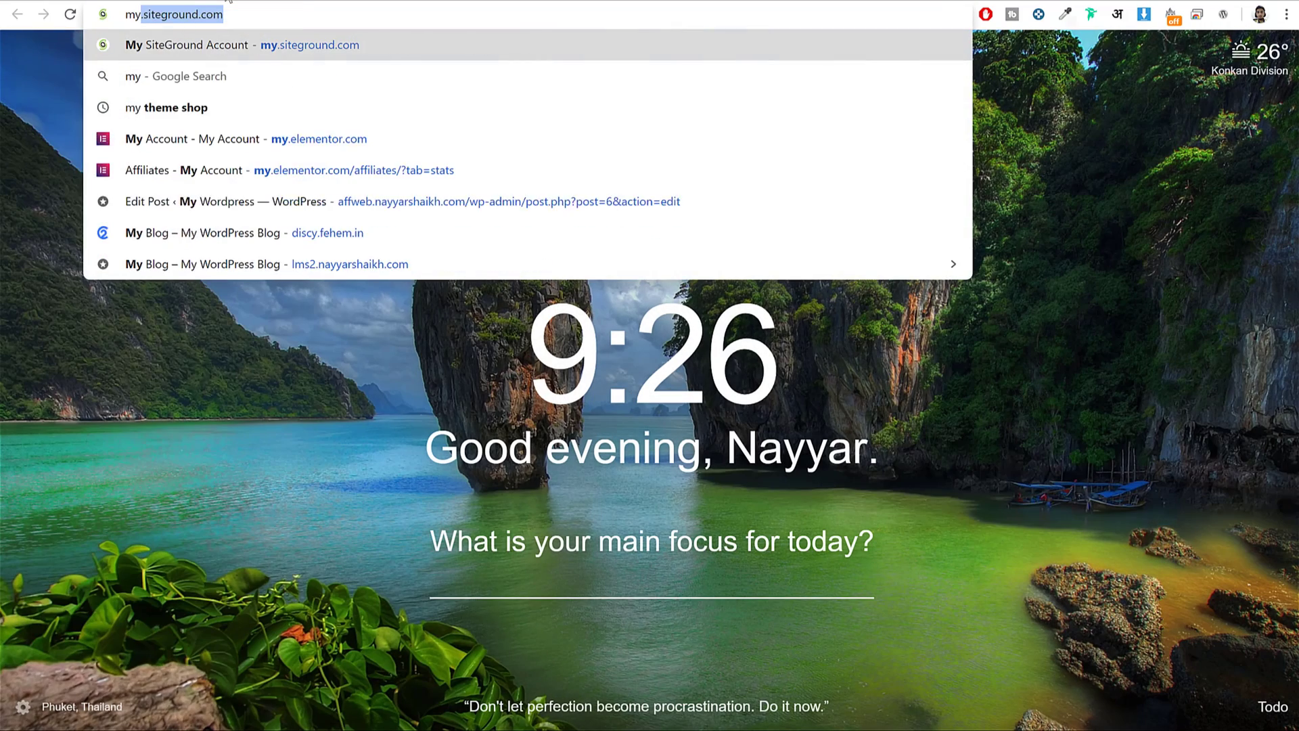
key("Return")
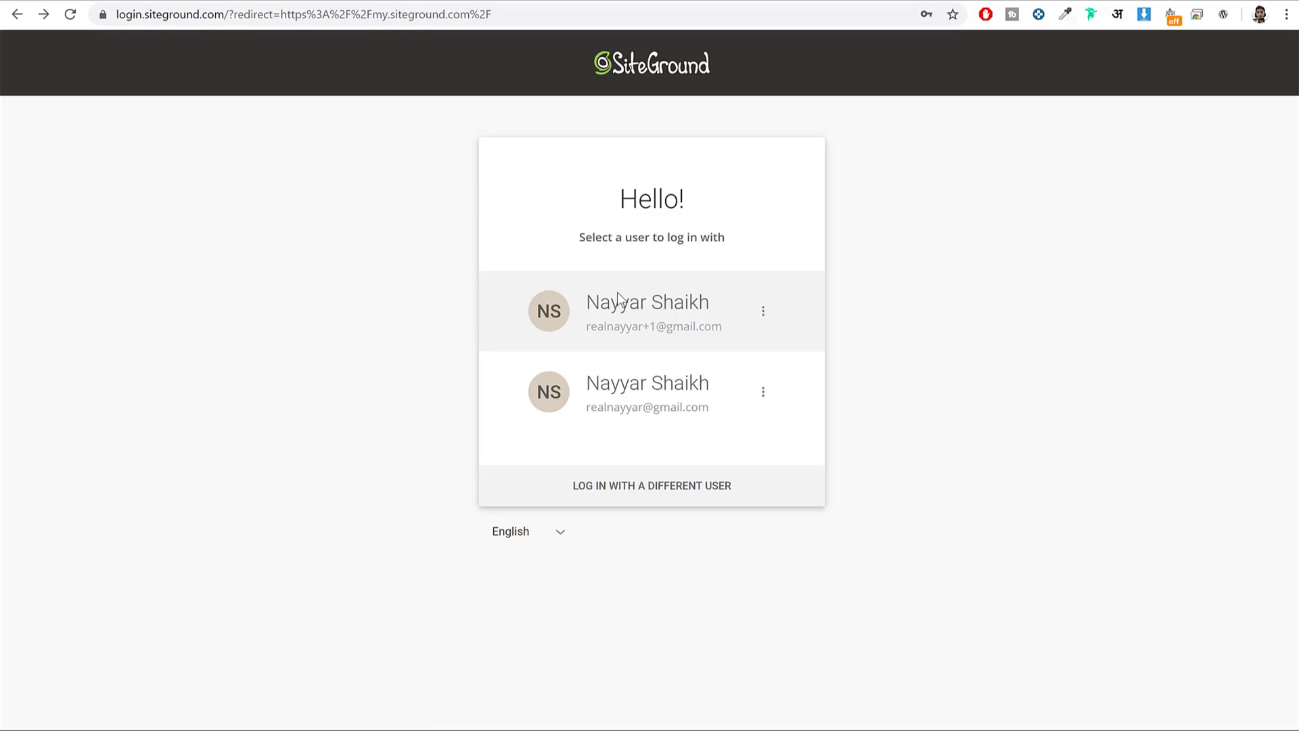
Log in to SiteGround as the first listed user with the saved password.
left_click(686, 306)
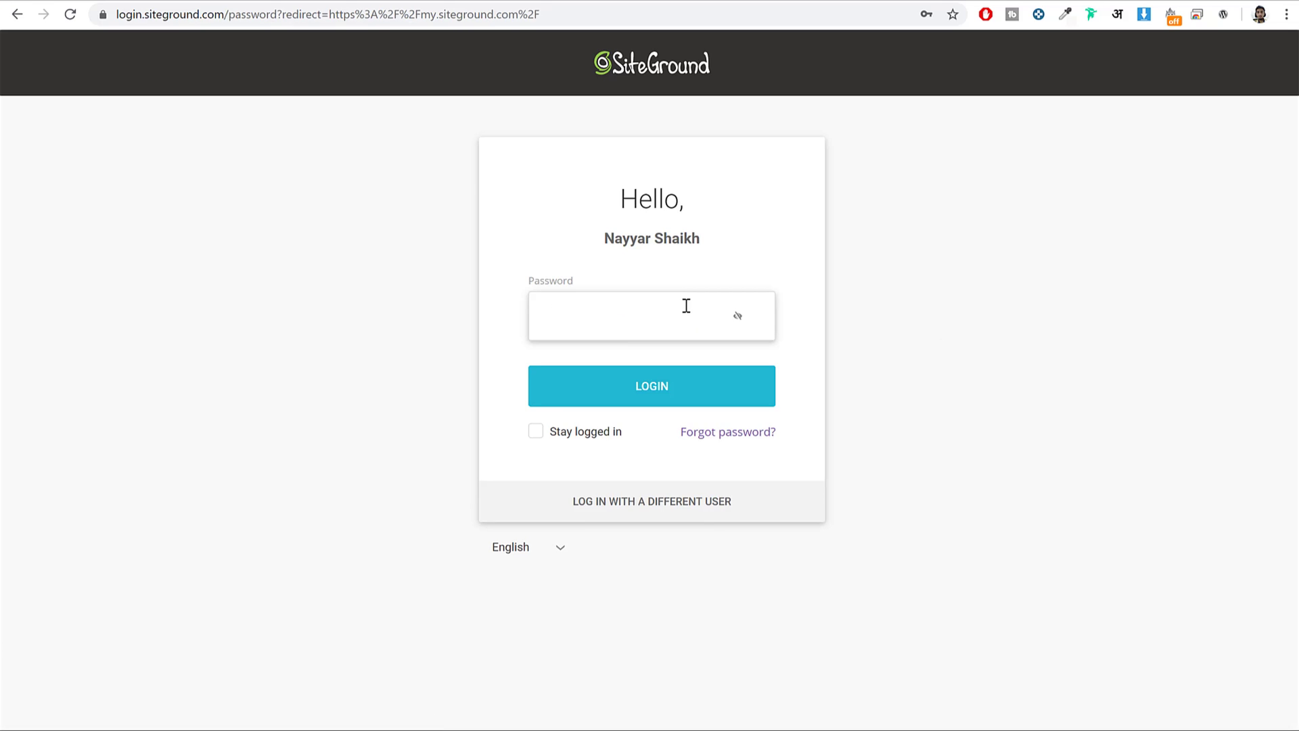
left_click(676, 307)
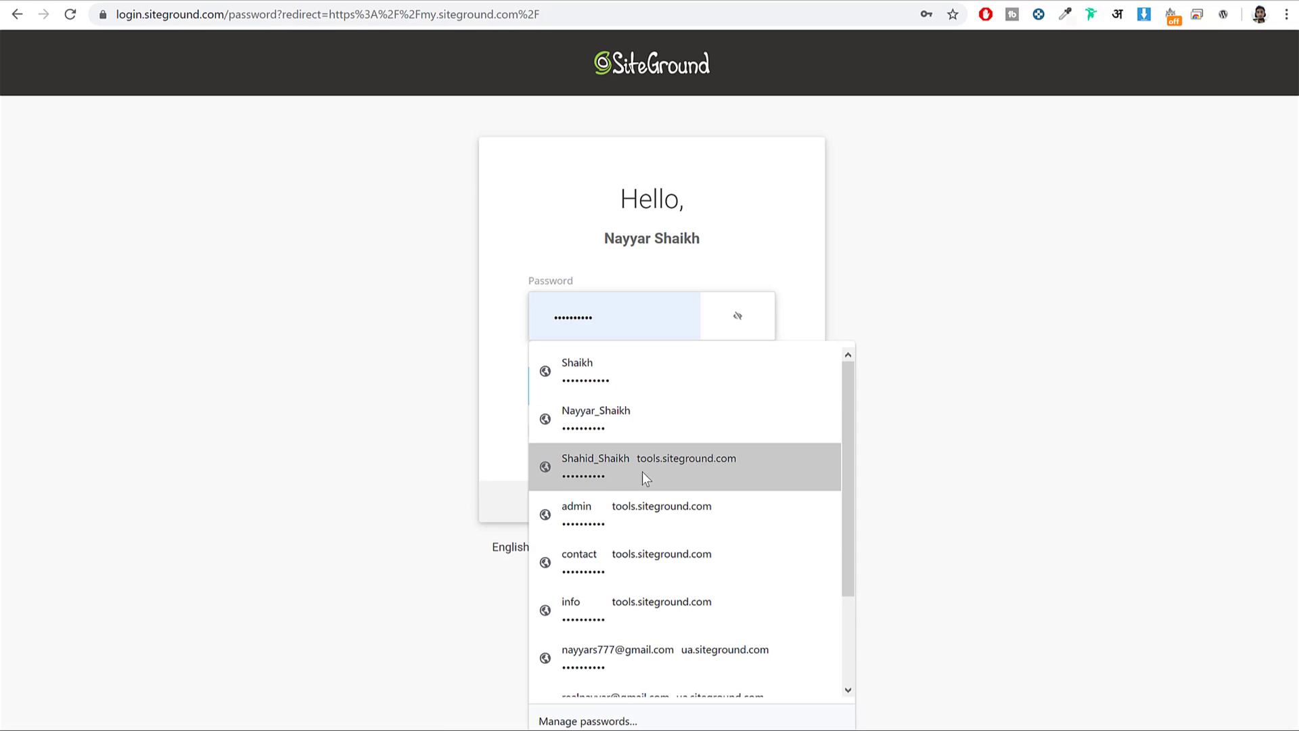
left_click(640, 369)
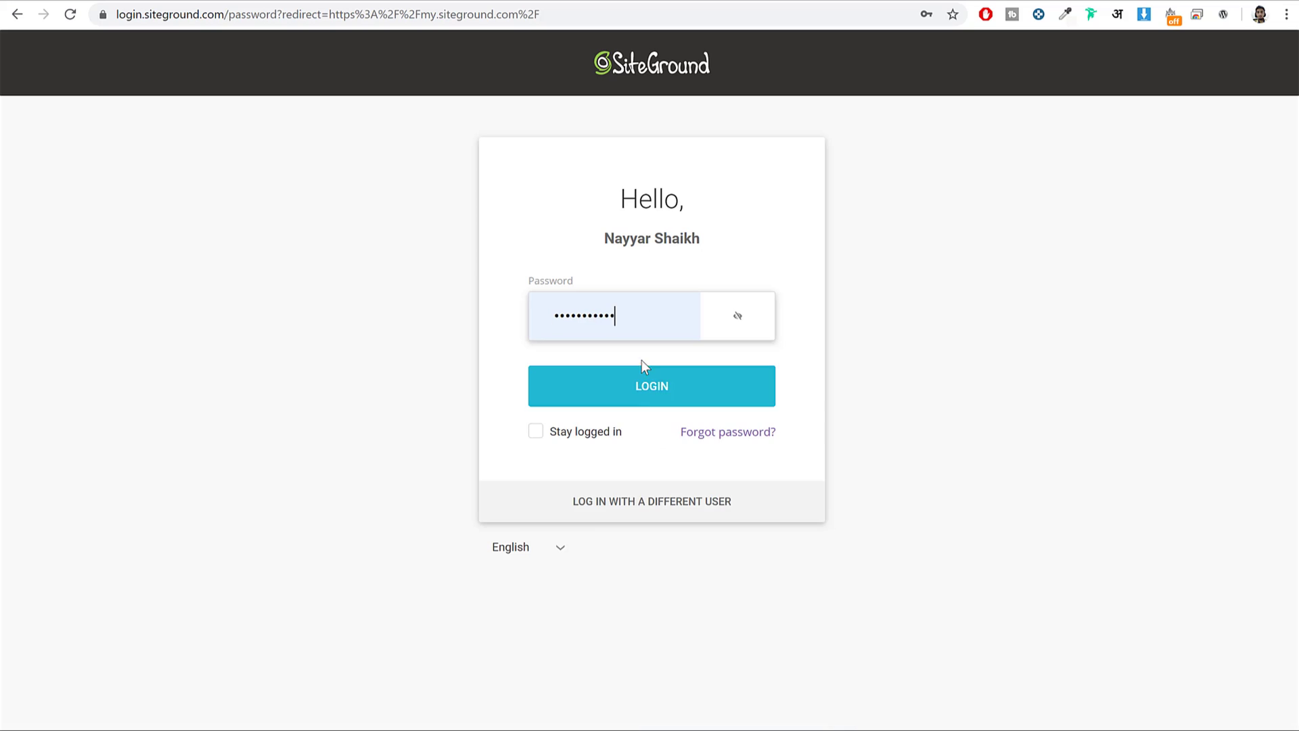
left_click(641, 392)
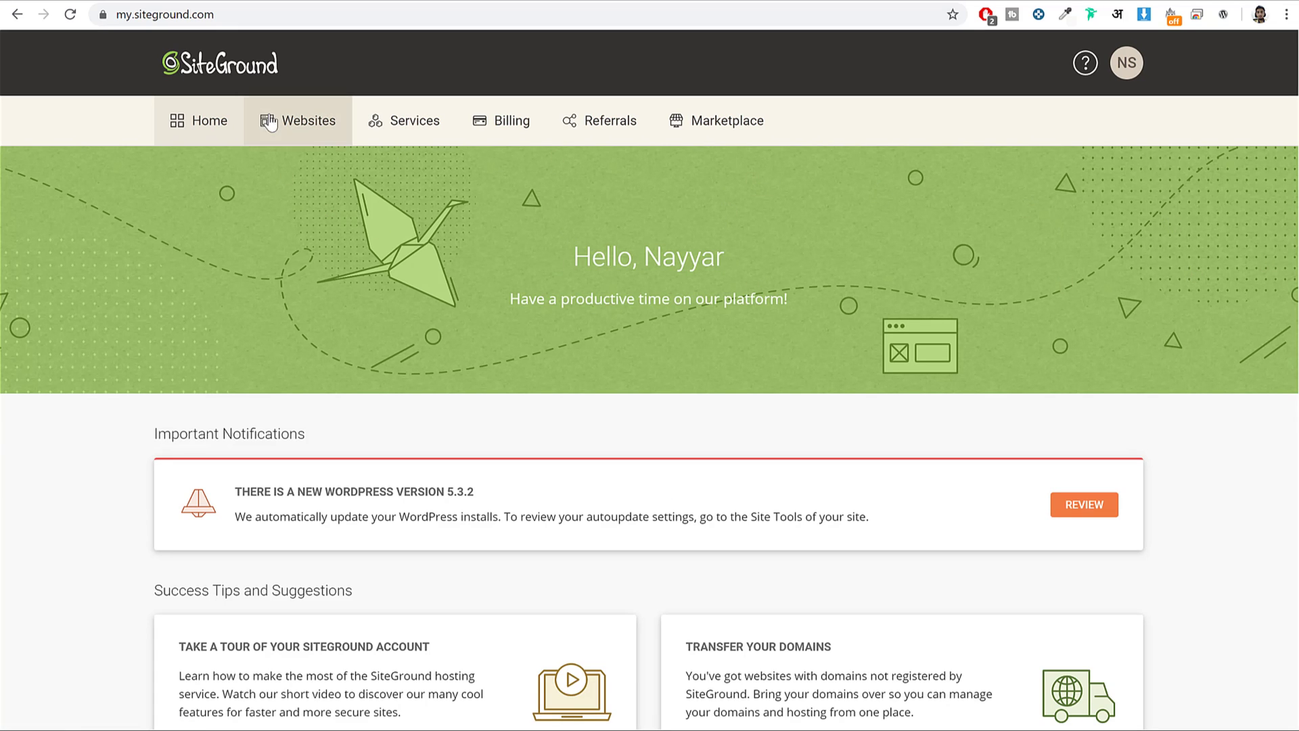
Open Site Tools for the hosted .com site from the Websites list, then start a new tab.
left_click(324, 122)
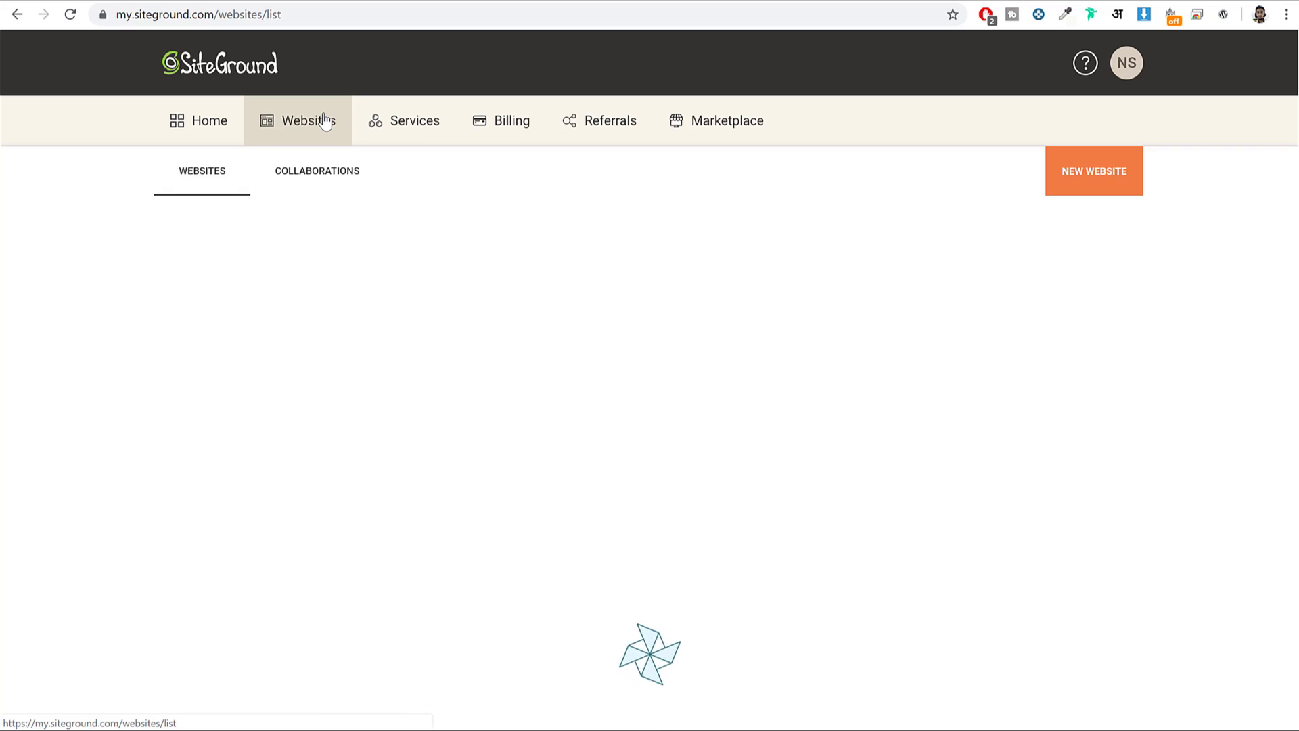
scroll(1191, 304, "down", 6)
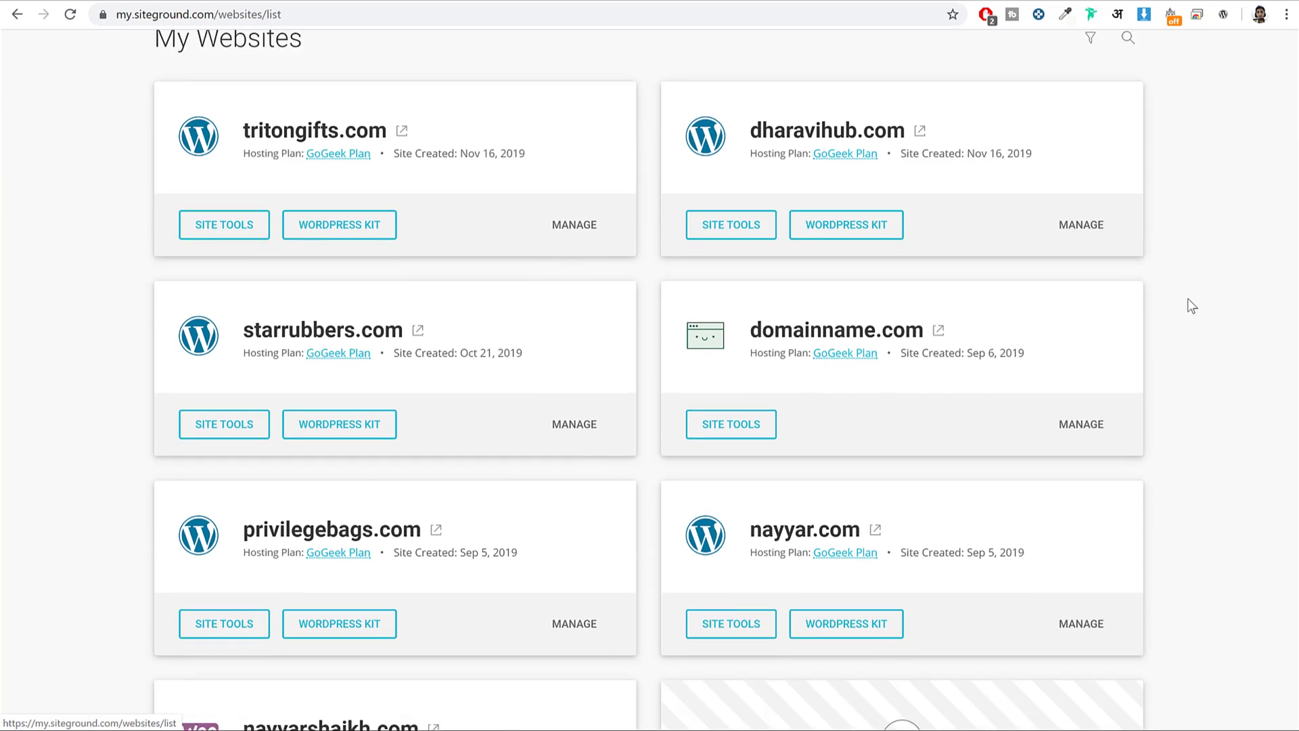
scroll(1188, 305, "up", 6)
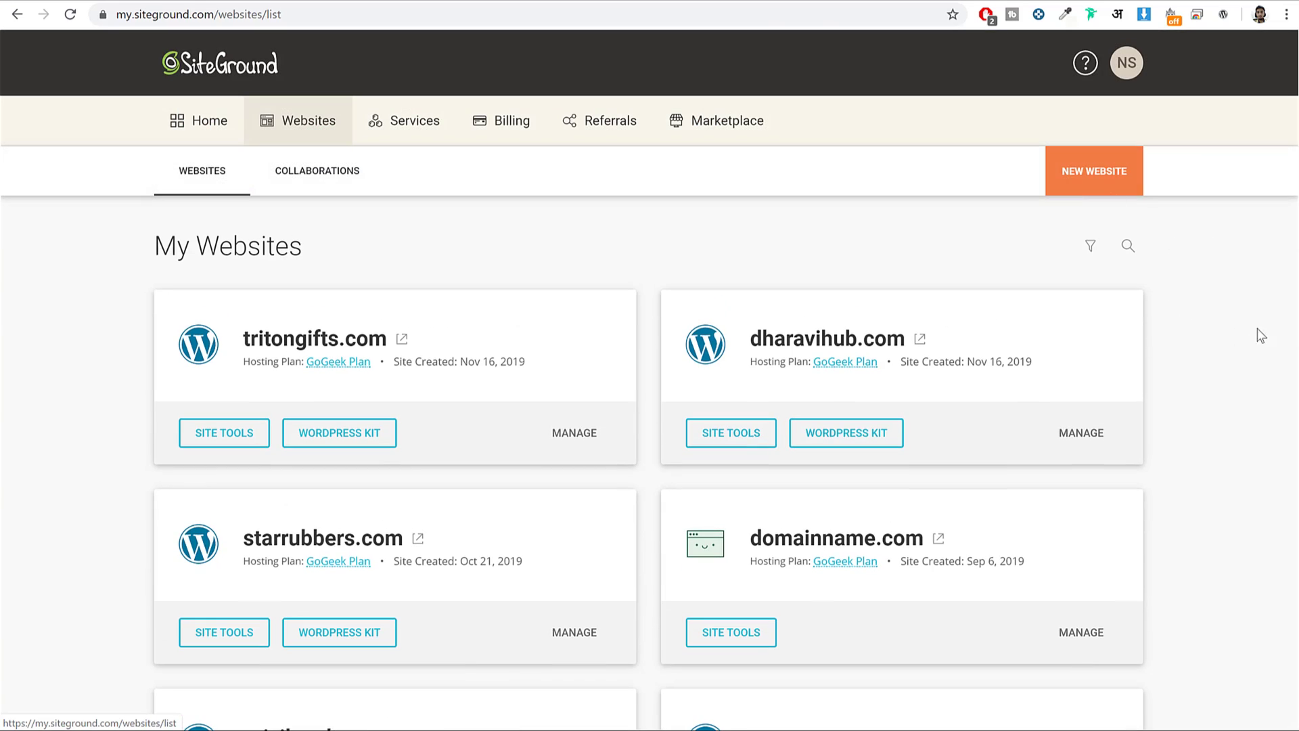
scroll(1248, 330, "down", 6)
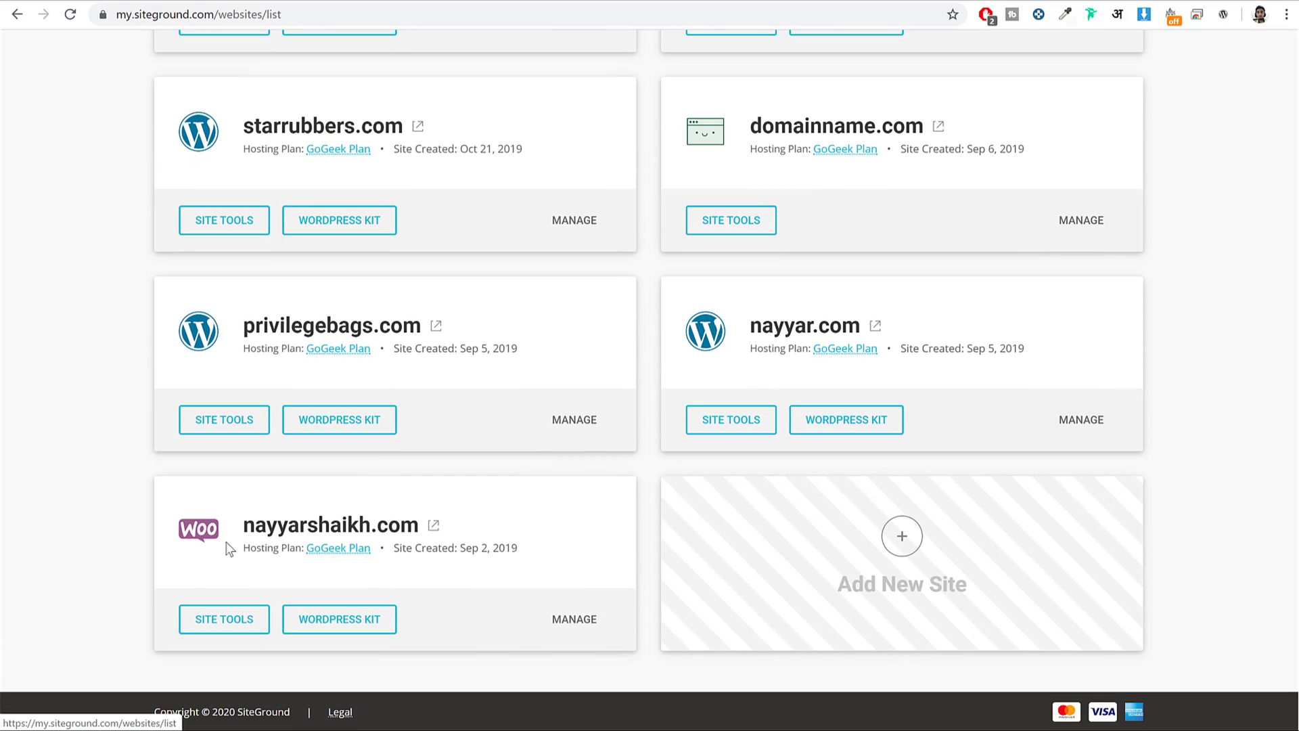
left_click_drag(420, 527, 252, 535)
left_click(250, 535)
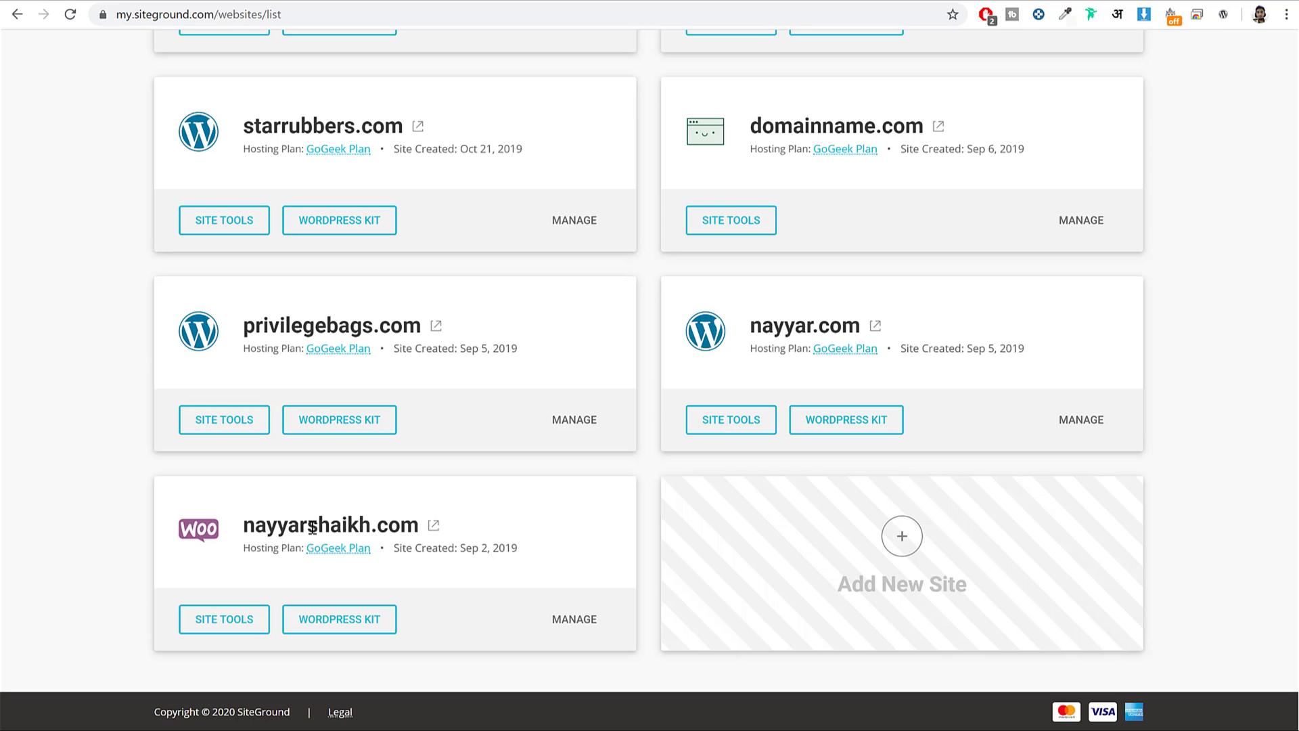
left_click(205, 628)
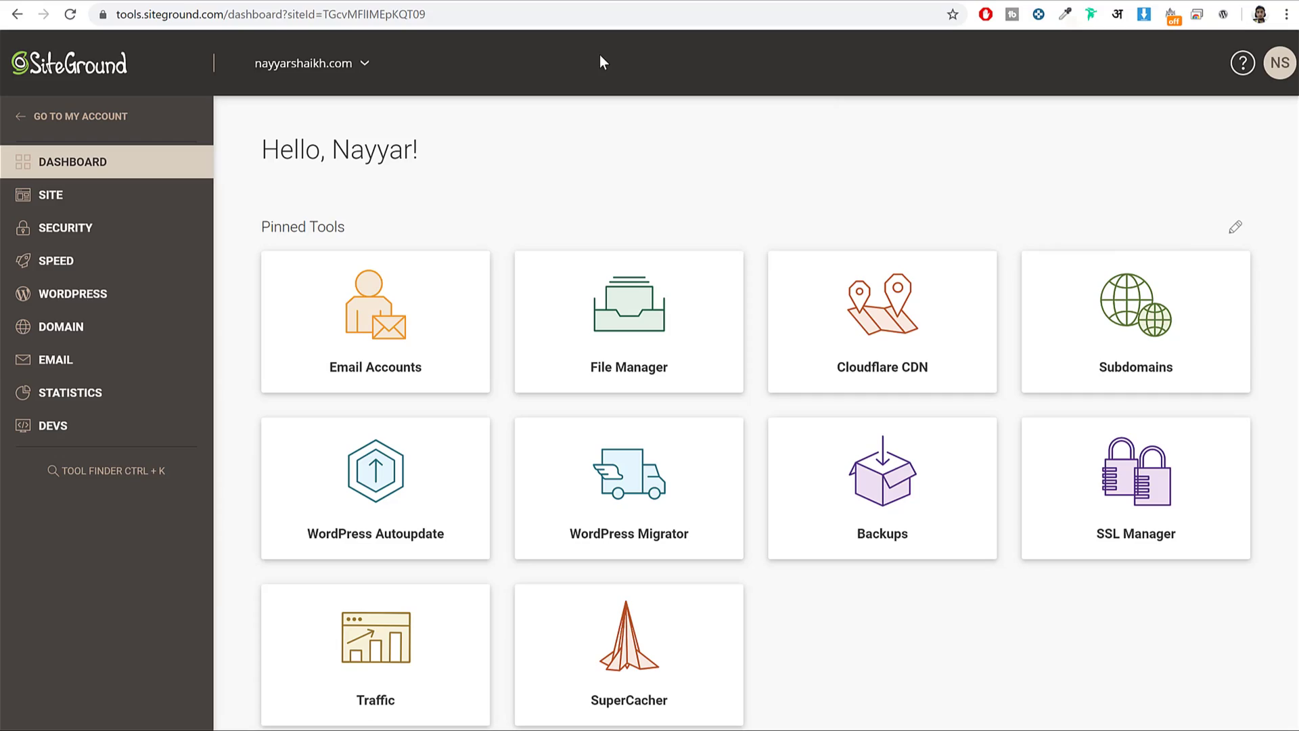
key("ctrl+t")
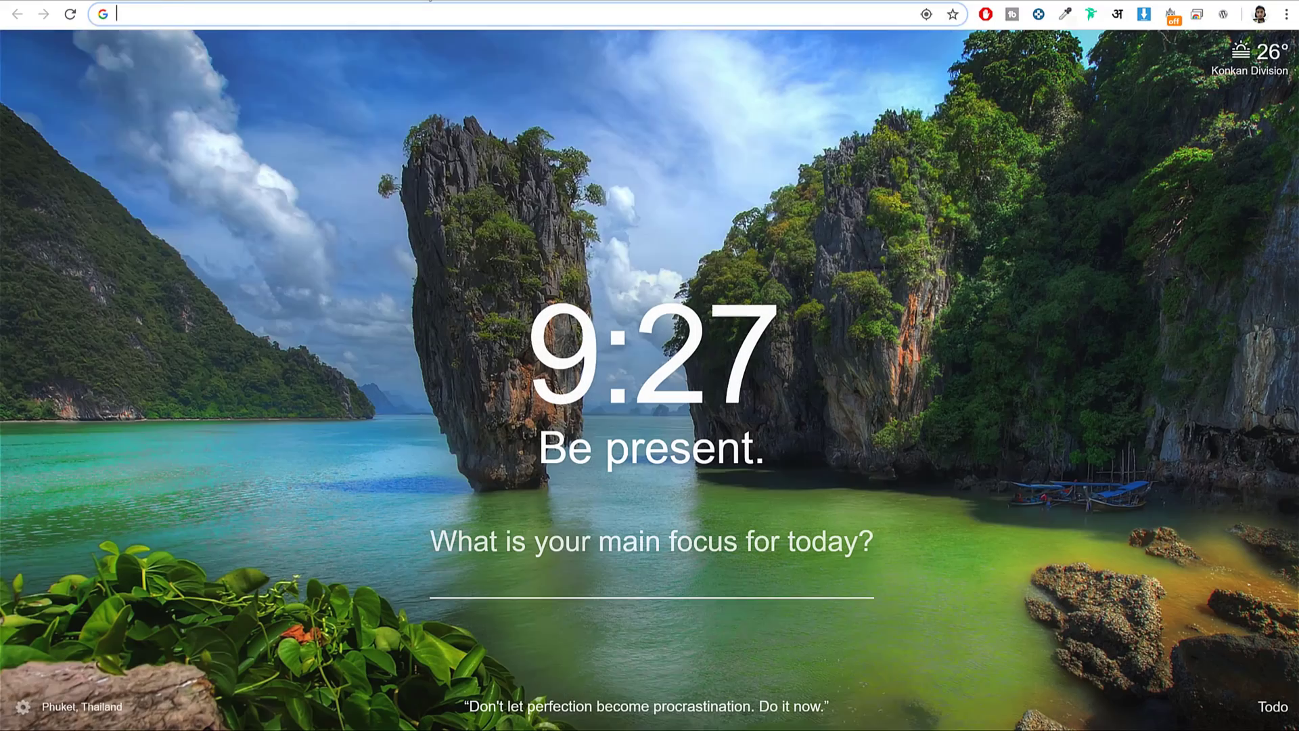
Sign in to GoDaddy and open the DNS settings for privilegebags.com.
type("go")
key("Return")
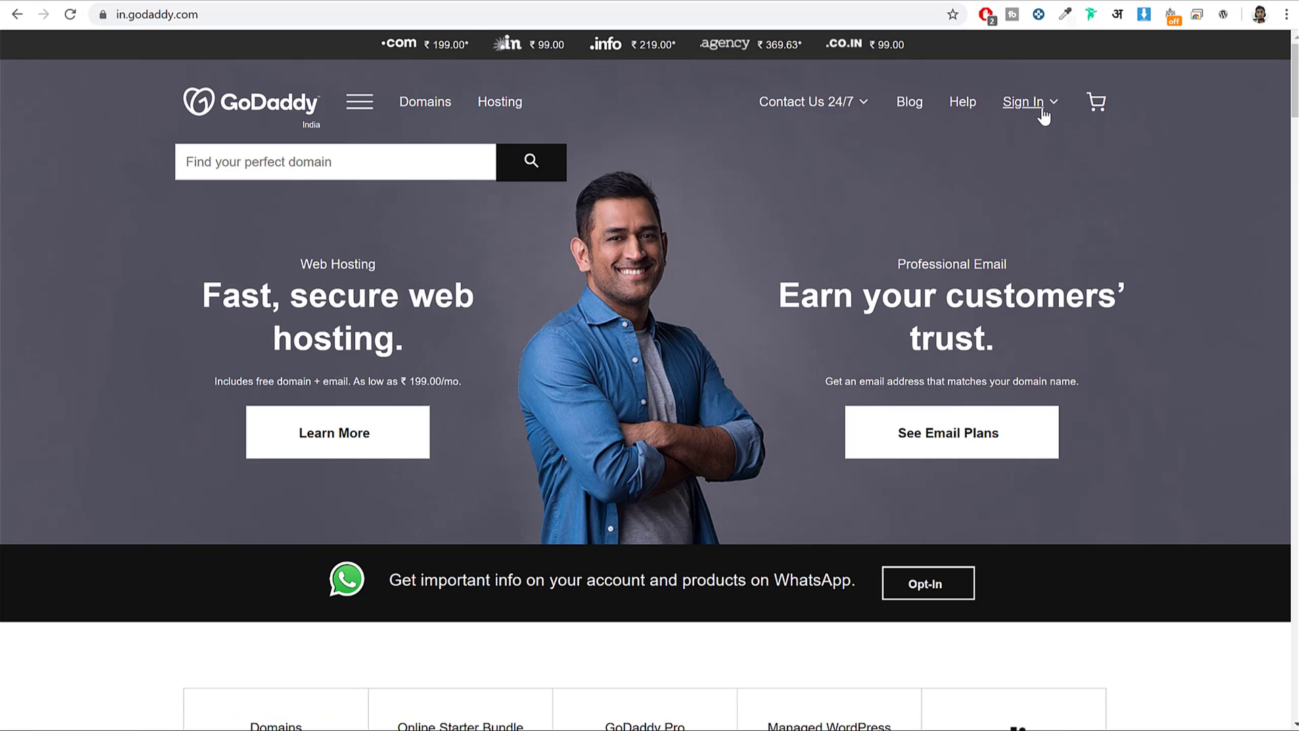
left_click(1042, 109)
left_click(859, 277)
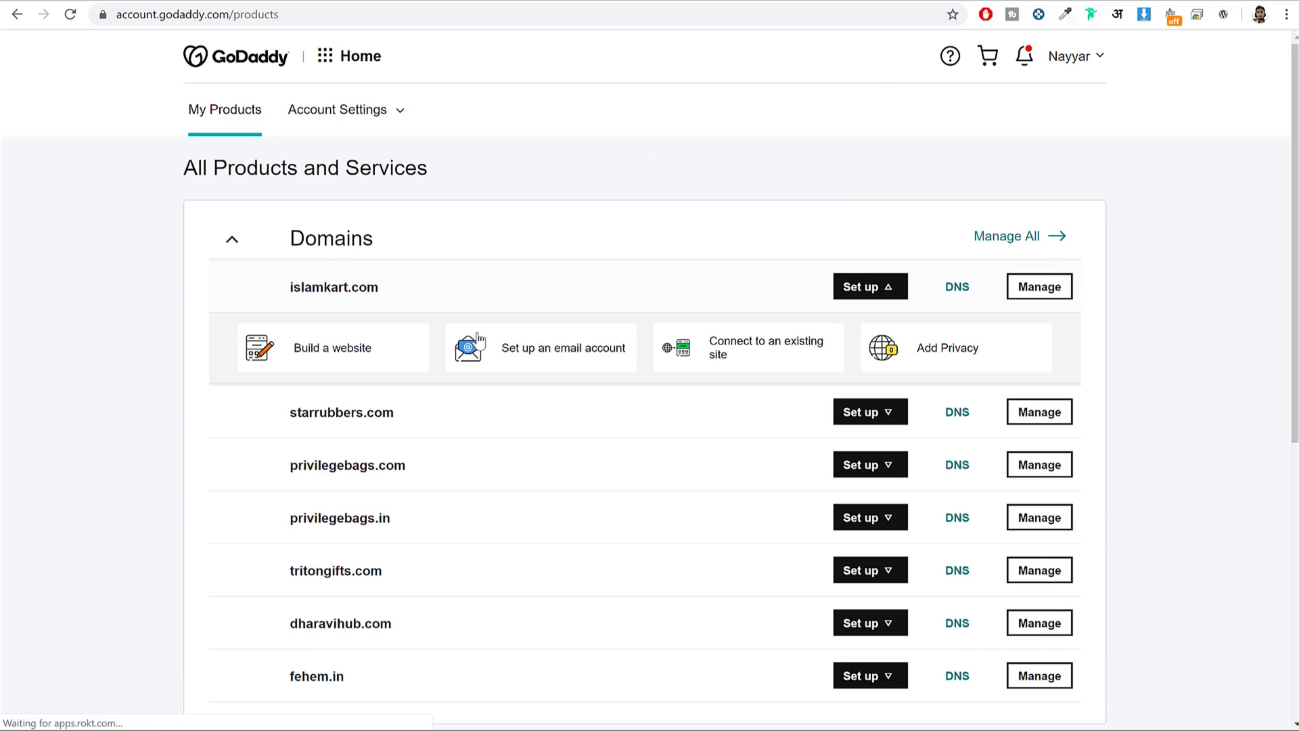
scroll(636, 314, "down", 3)
scroll(525, 375, "up", 1)
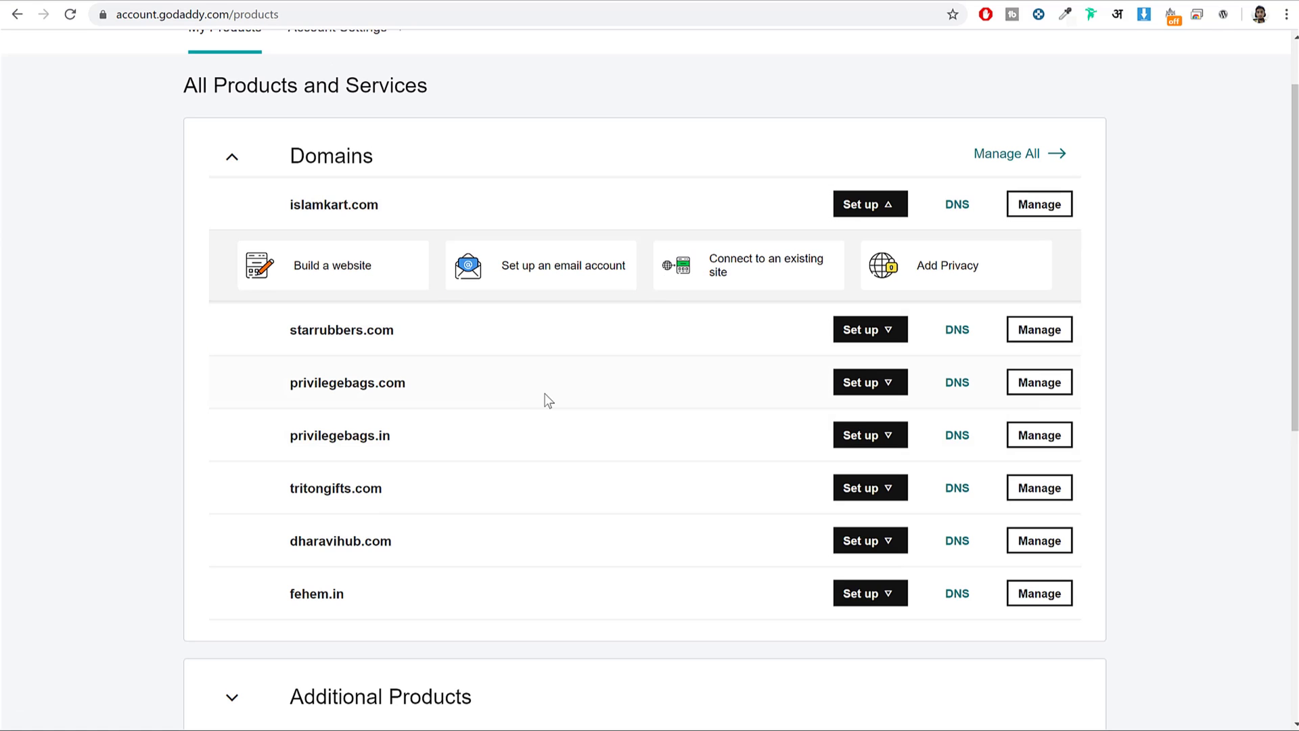
left_click_drag(284, 388, 429, 383)
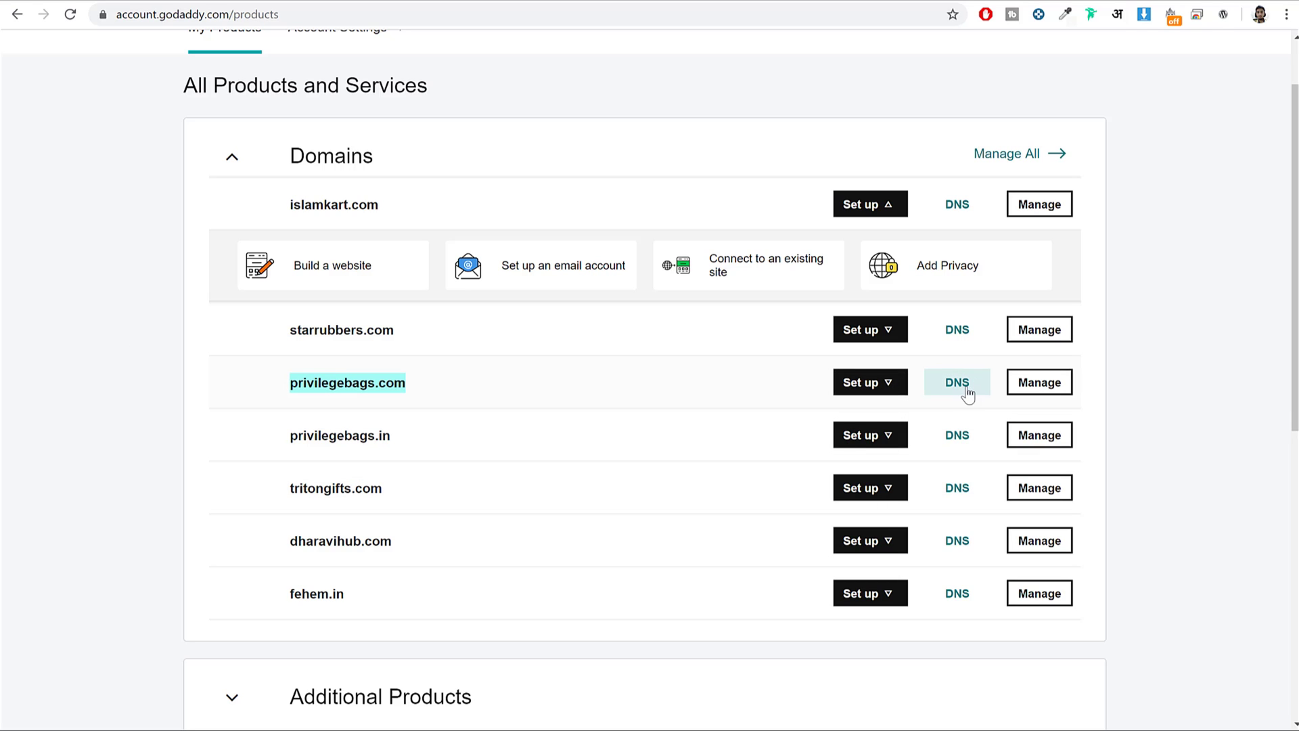
left_click(969, 391)
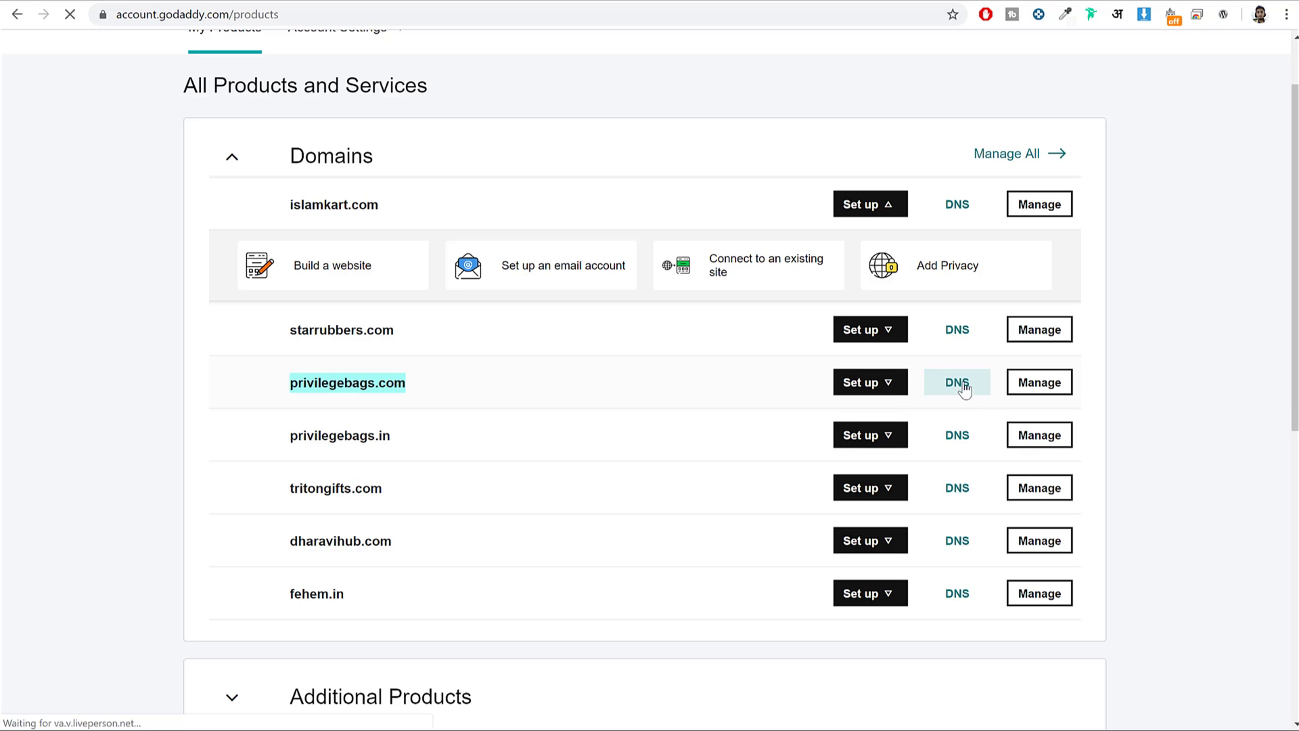
Switch to custom nameservers and delete both existing nameserver entries.
scroll(1068, 337, "down", 2)
scroll(1069, 341, "down", 2)
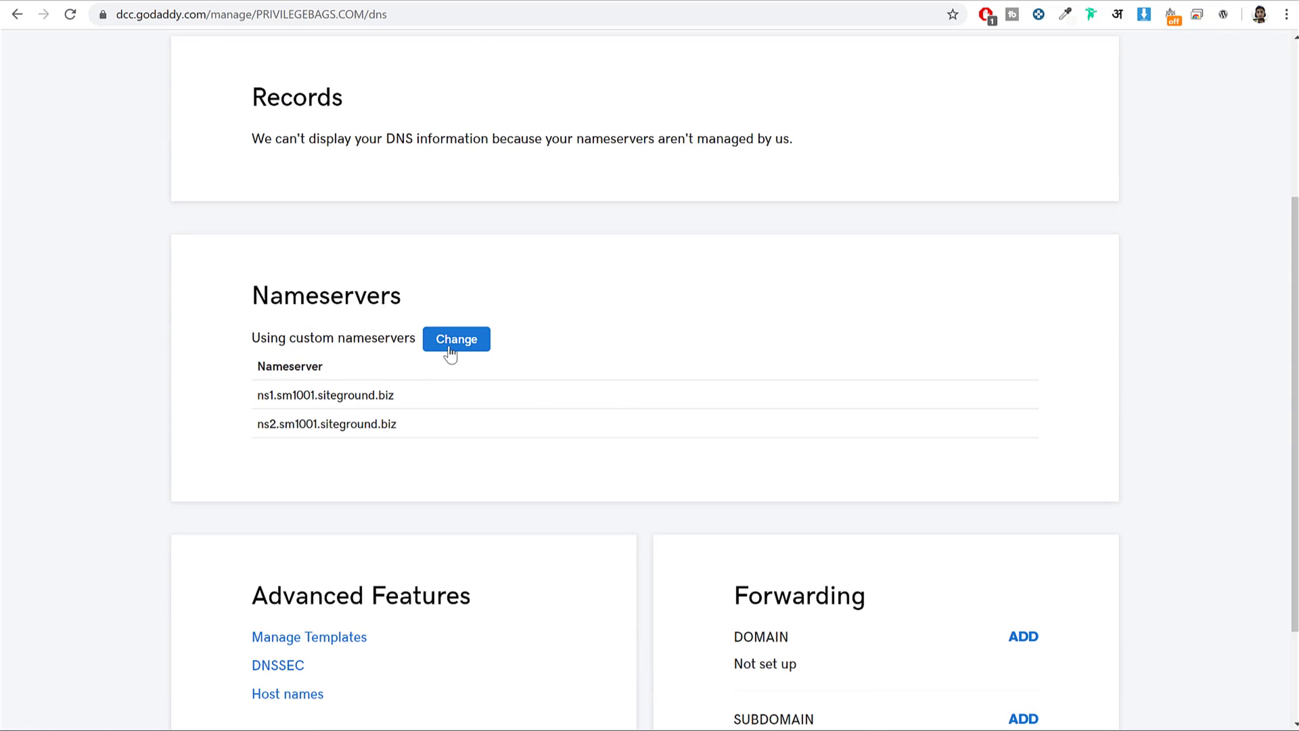
left_click(450, 339)
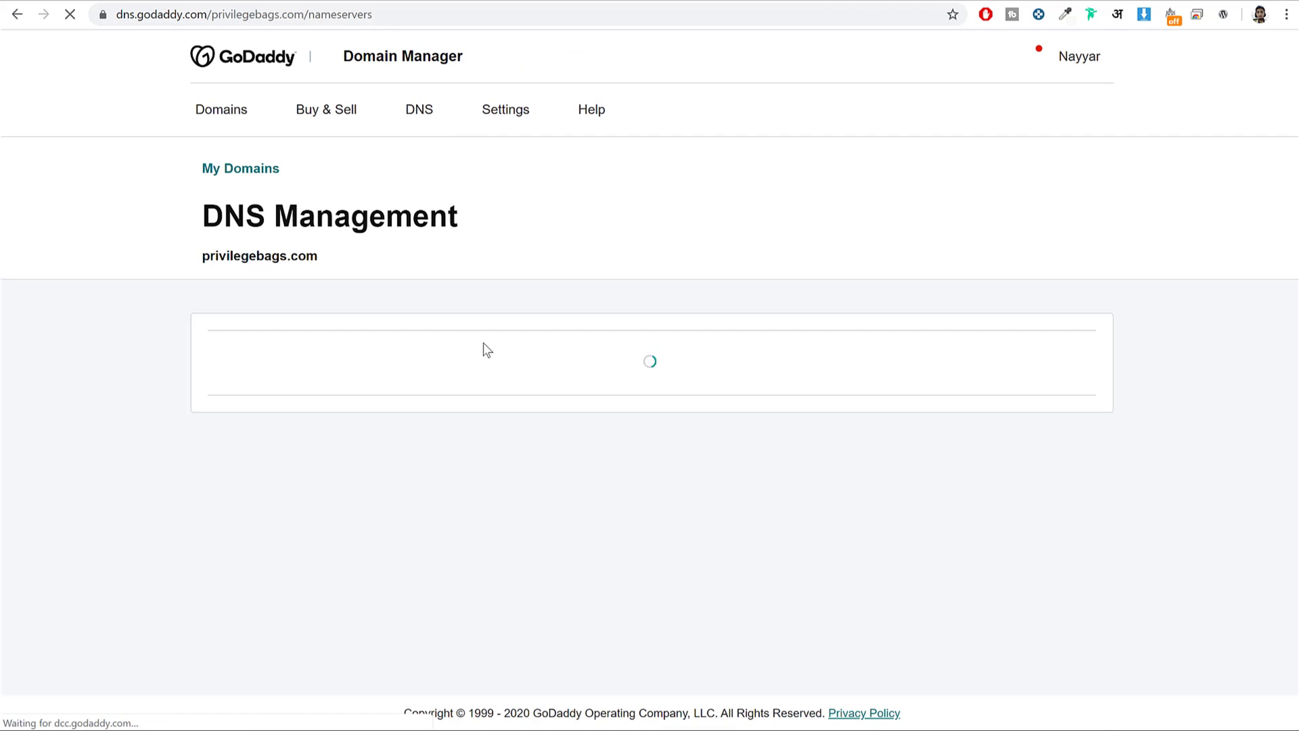
triple_click(413, 444)
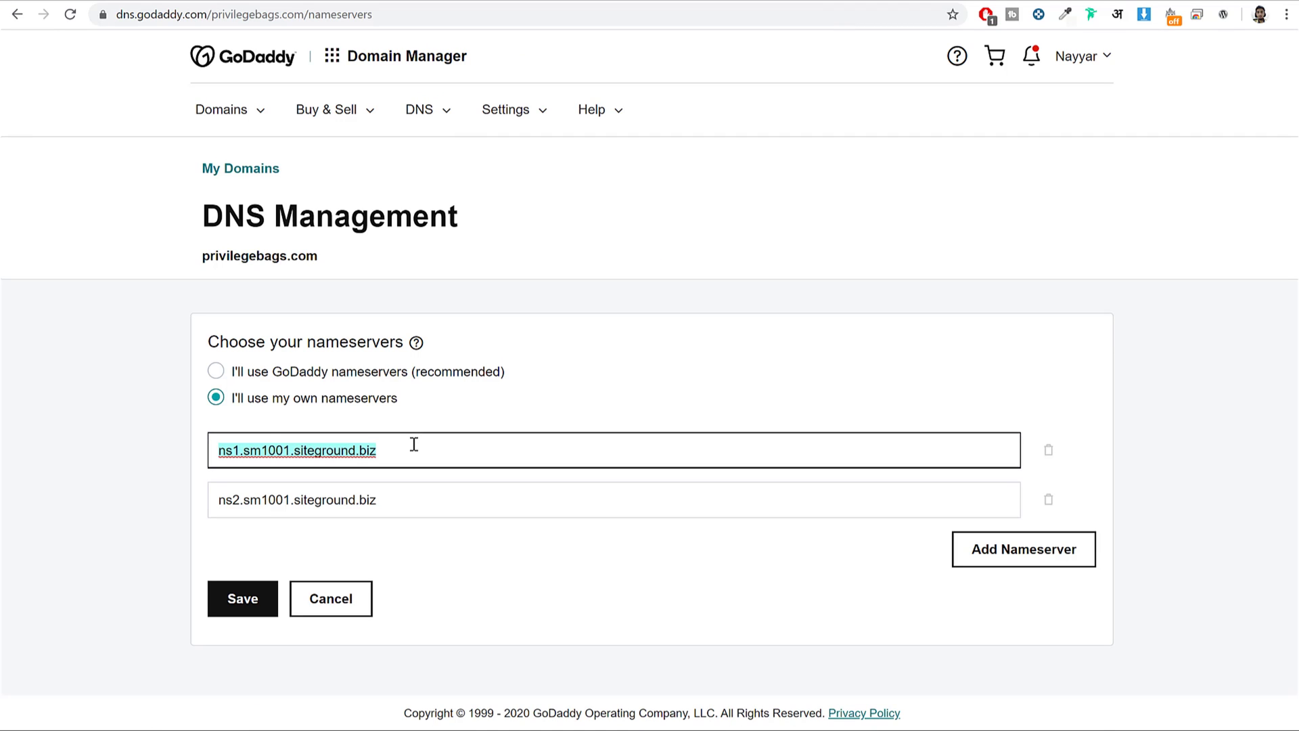
key("BackSpace")
triple_click(371, 504)
key("BackSpace")
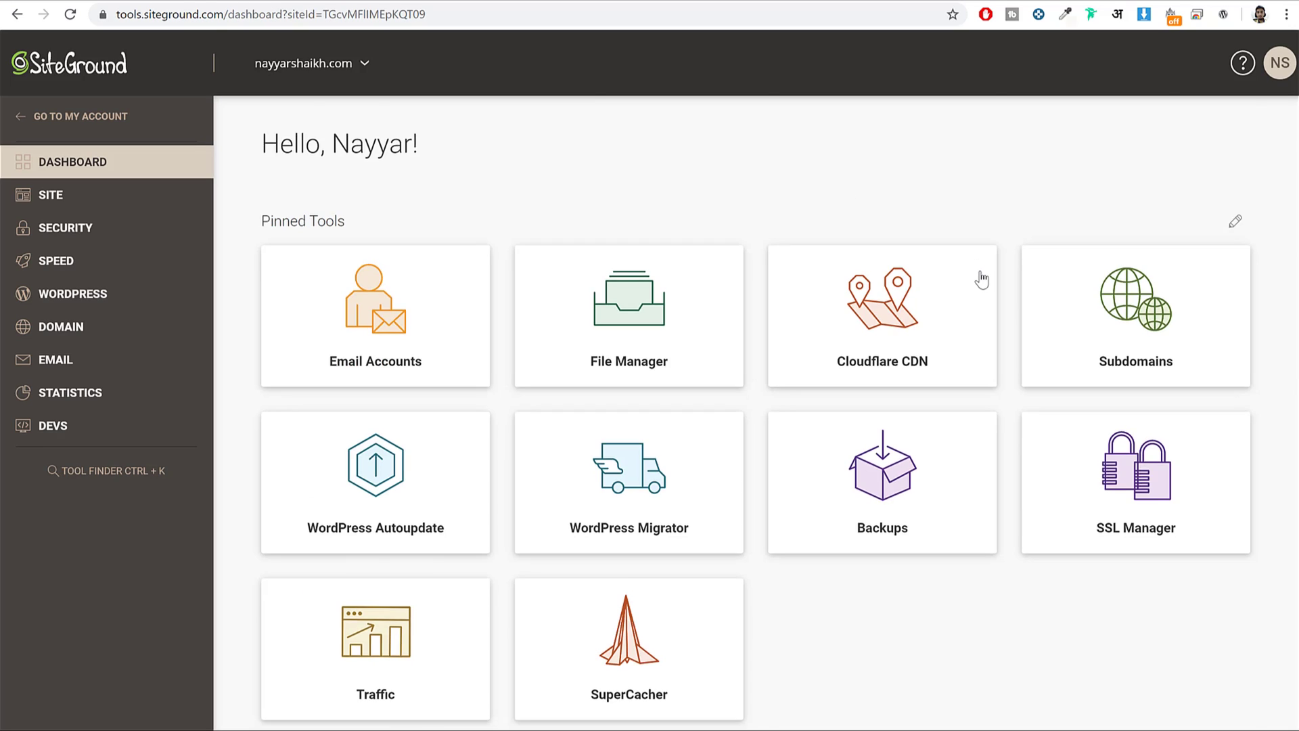
Paste ns1.sm1001.siteground.biz and ns2.sm1001.siteground.biz into GoDaddy's nameserver fields and save.
scroll(978, 280, "down", 8)
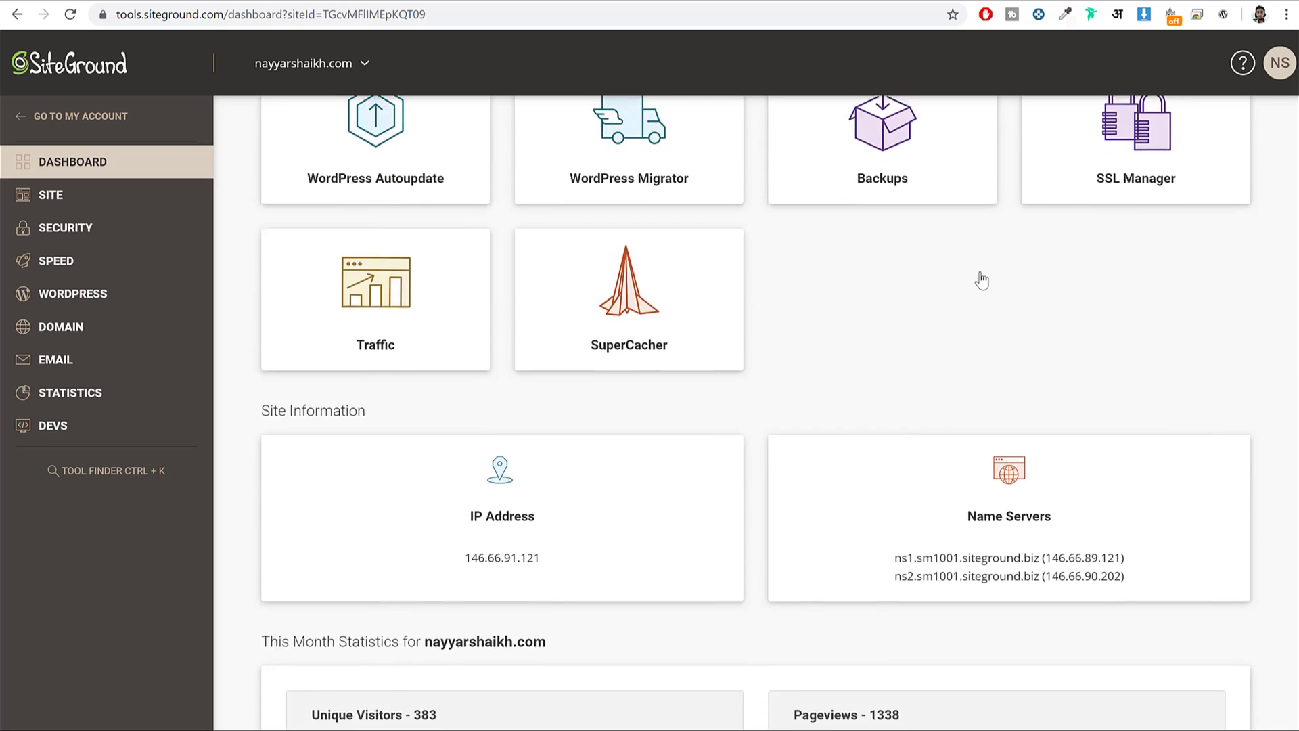
left_click_drag(897, 254, 1039, 259)
key("ctrl+c")
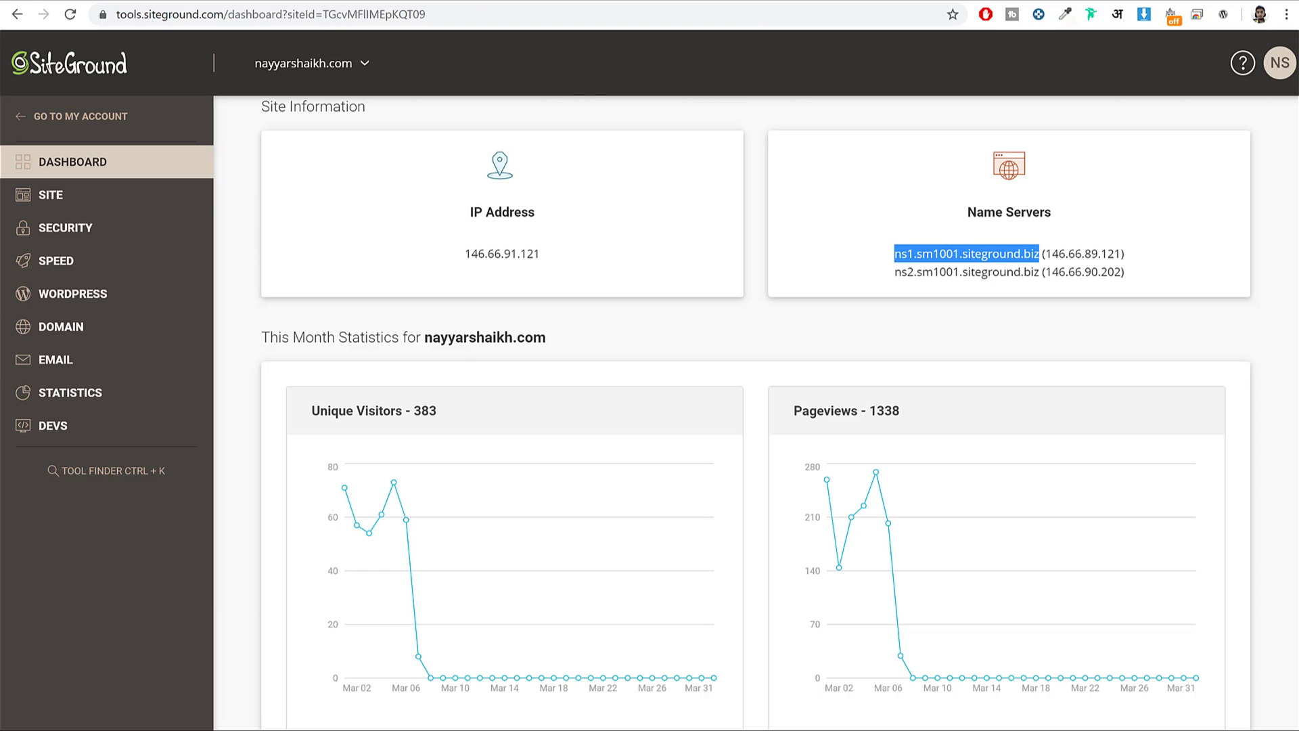
left_click(475, 2)
left_click(464, 438)
key("ctrl+v")
left_click(356, 3)
left_click_drag(895, 272, 1040, 287)
key("ctrl+c")
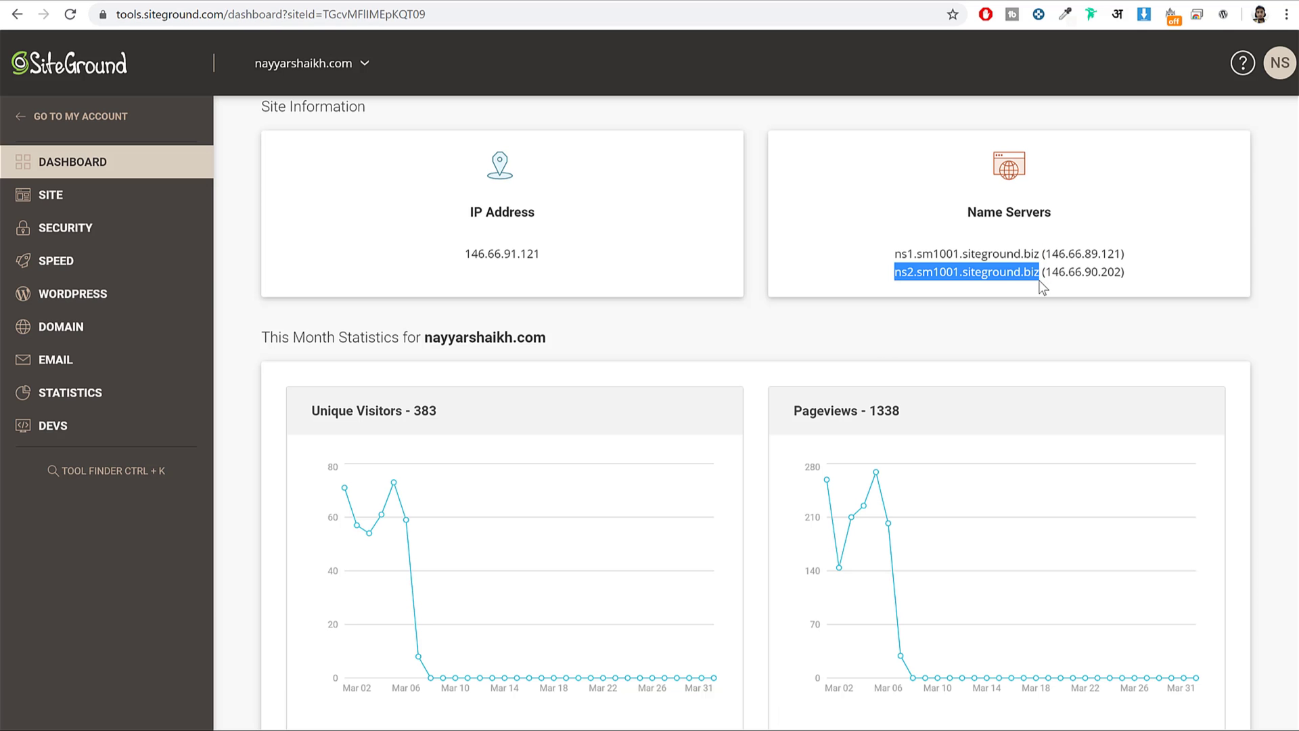
left_click(475, 2)
left_click(415, 485)
key("ctrl+v")
left_click(254, 609)
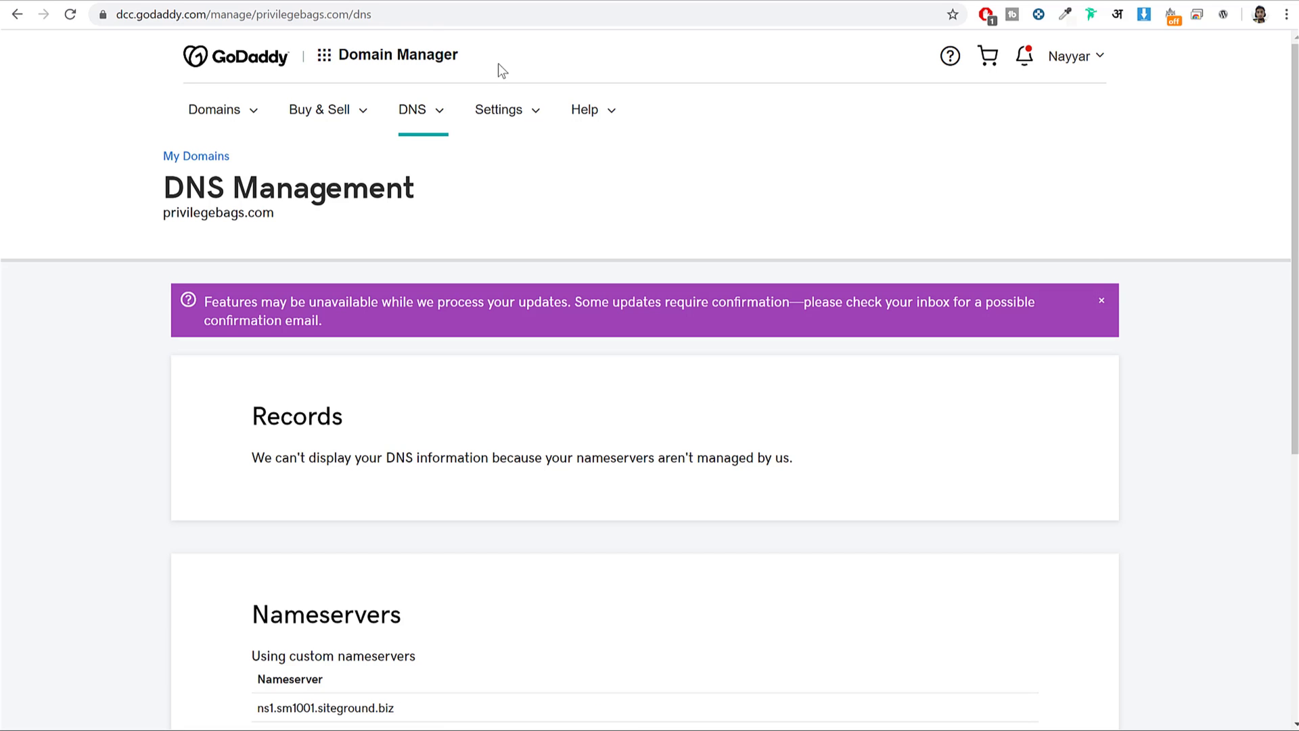
key("ctrl+Tab")
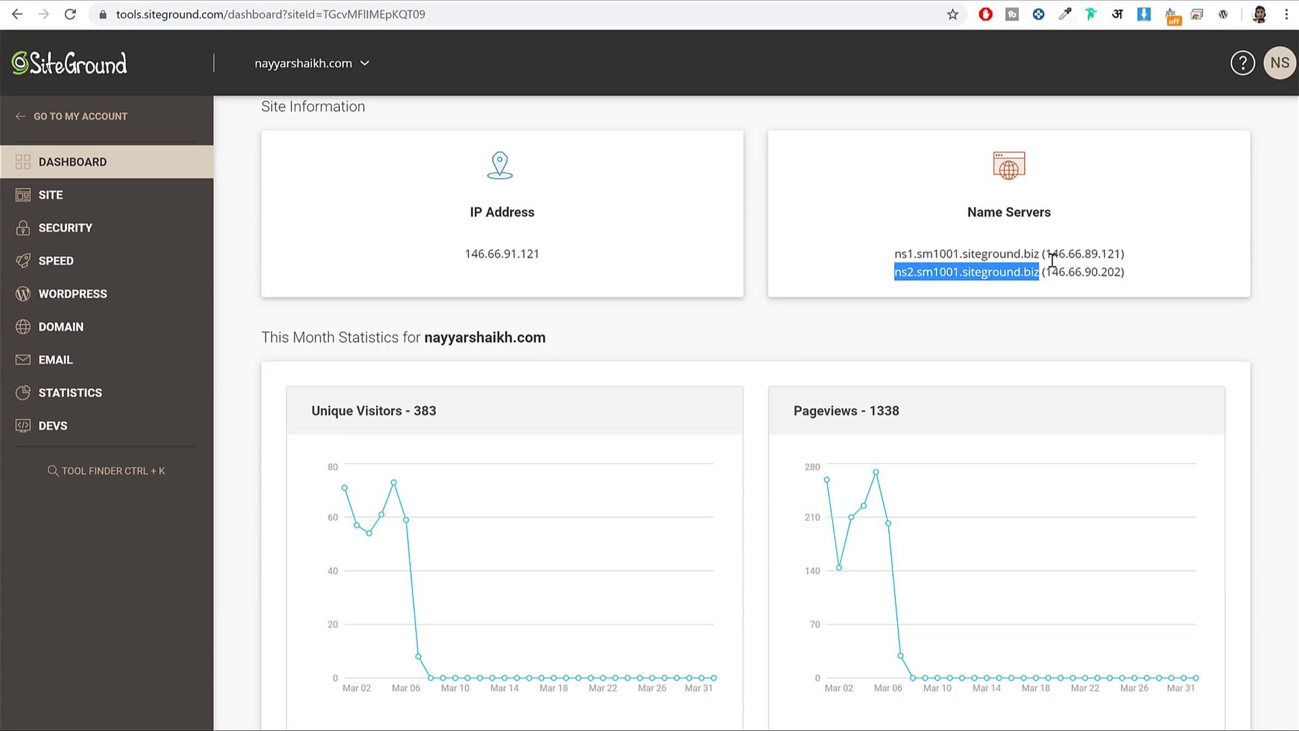
Open Security > SSL Manager and select micro2.nayyarshaikh.com as the certificate domain.
left_click(76, 233)
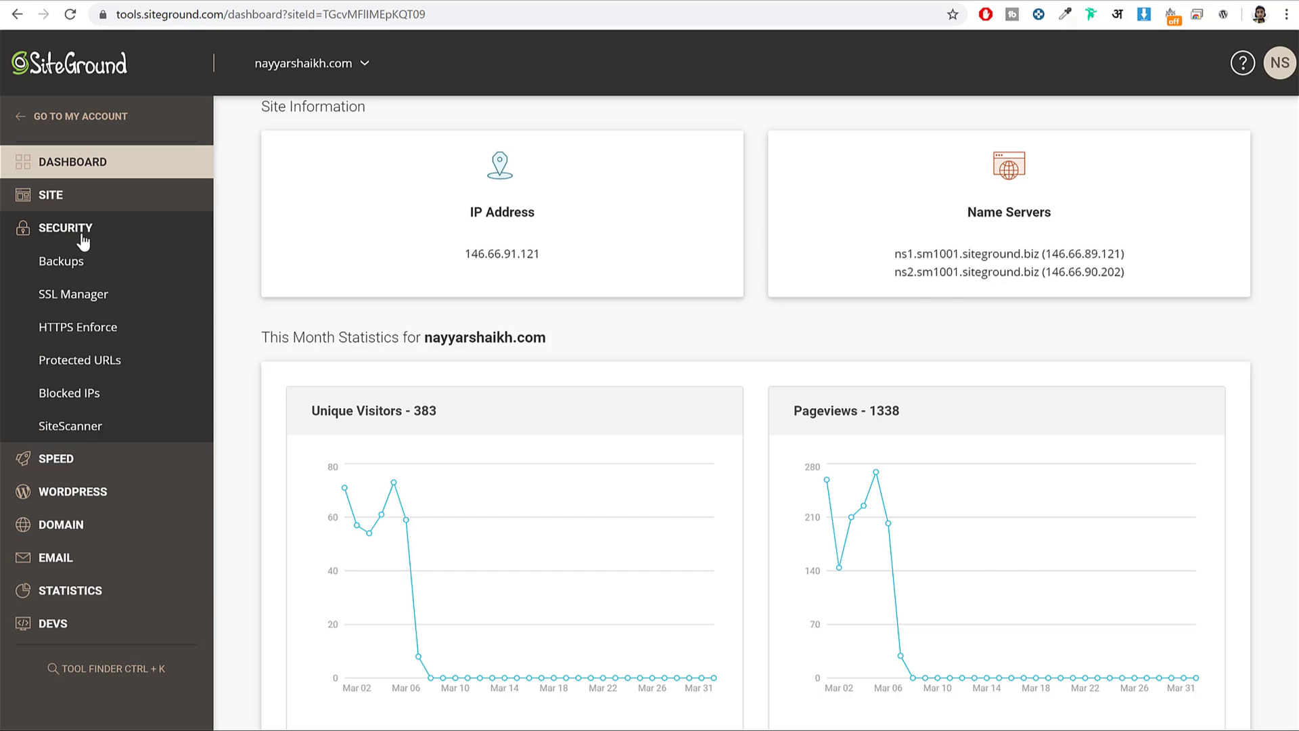
left_click(82, 298)
scroll(826, 352, "down", 3)
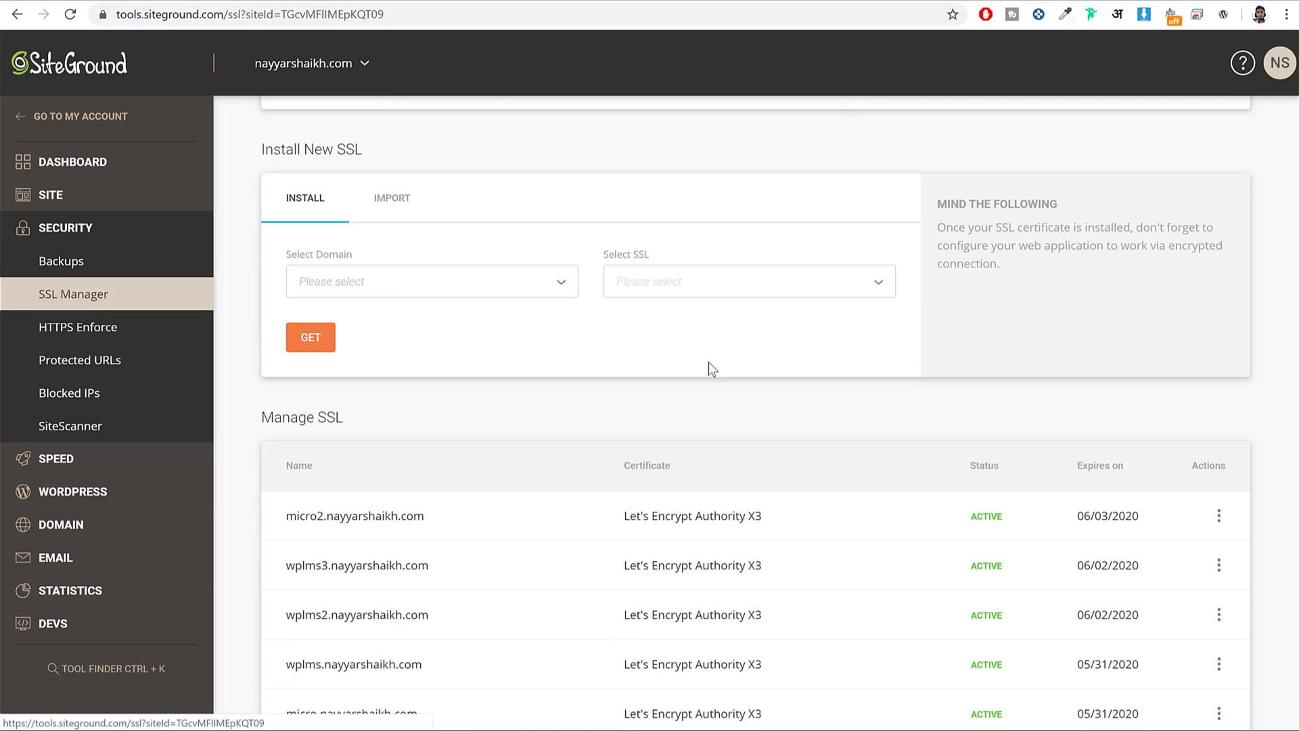
left_click(409, 288)
scroll(433, 399, "down", 10)
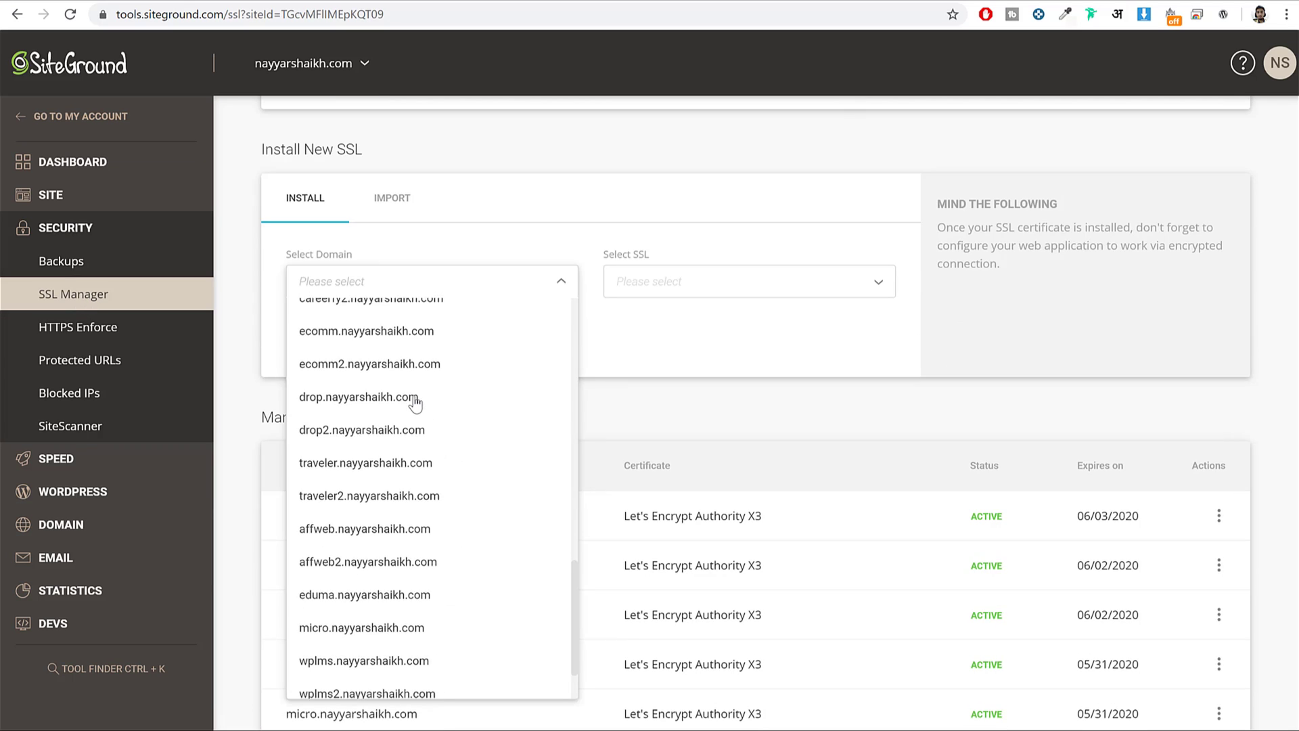
scroll(416, 403, "down", 2)
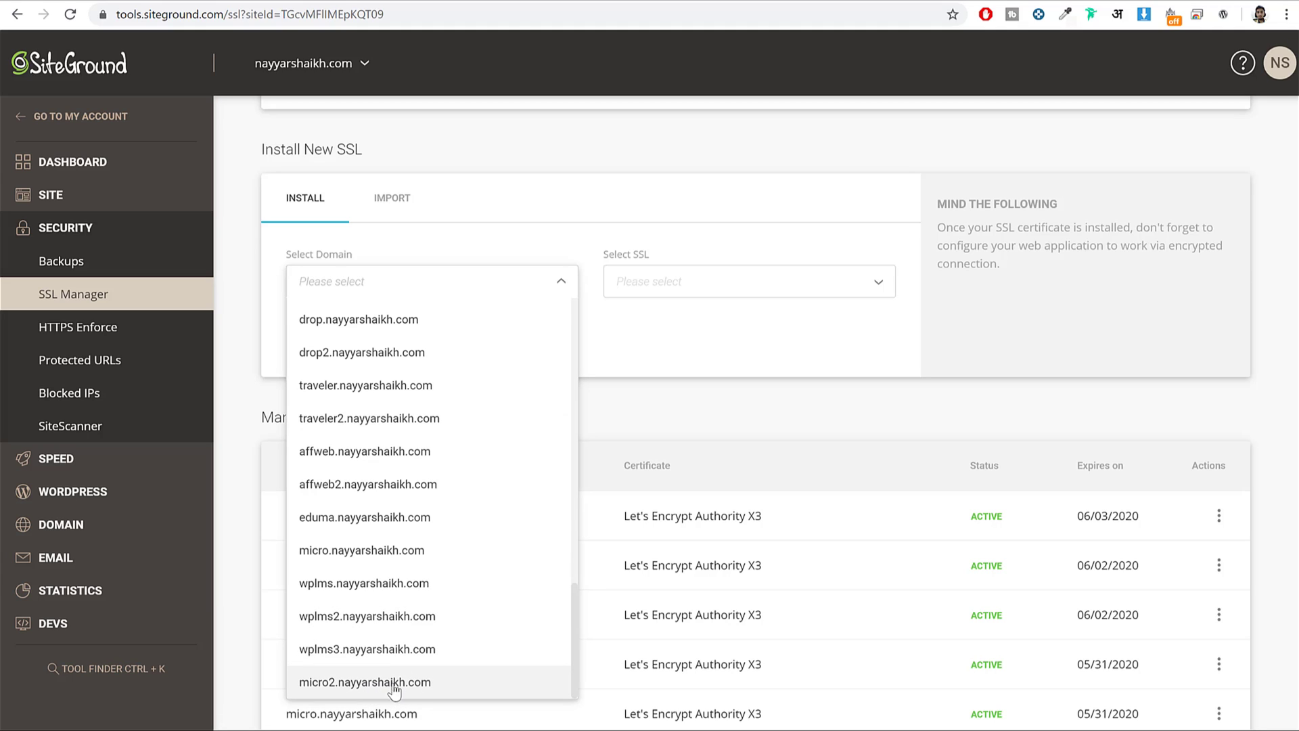
left_click(399, 687)
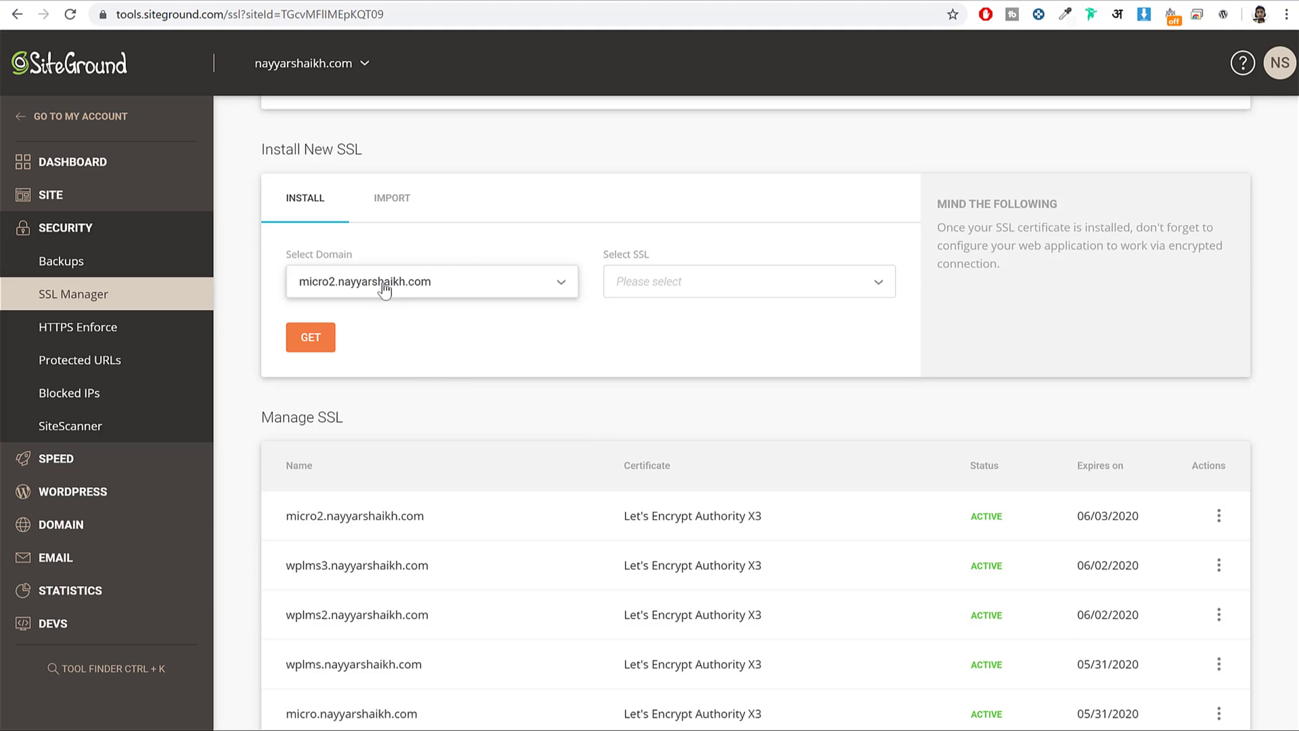
left_click(684, 278)
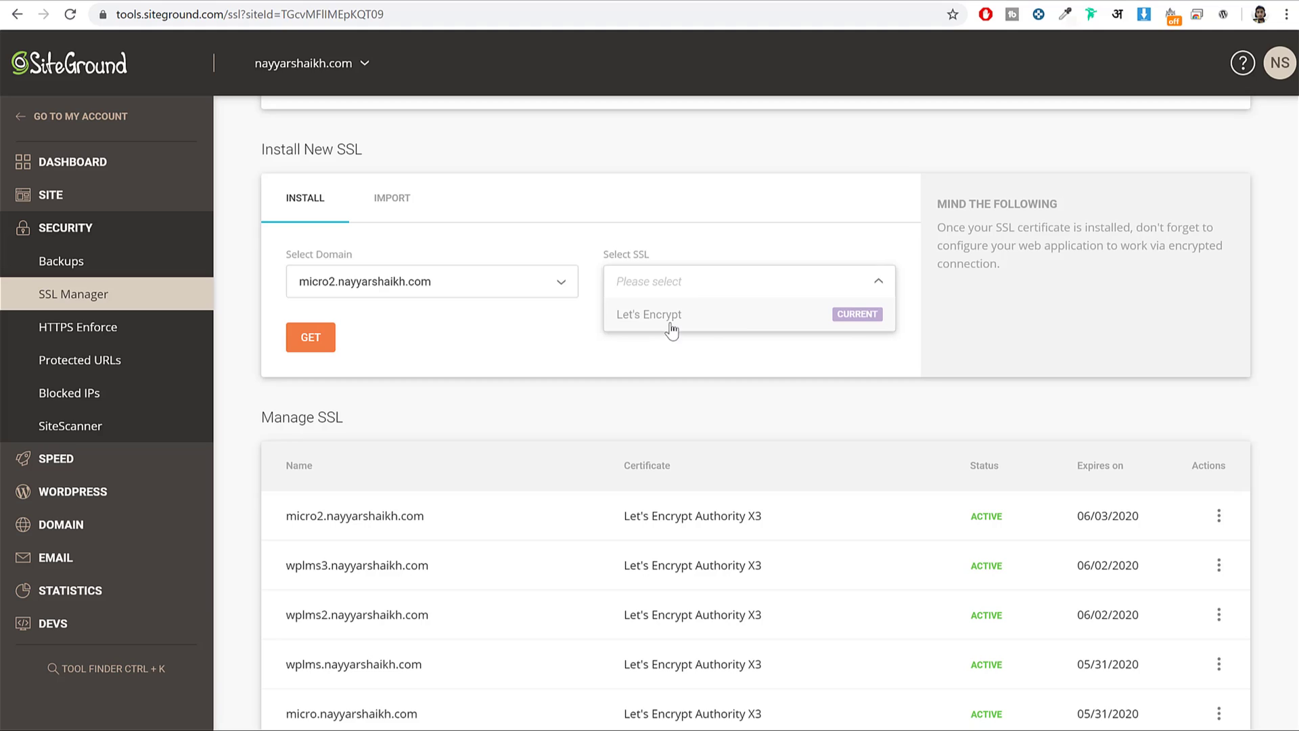
left_click(401, 331)
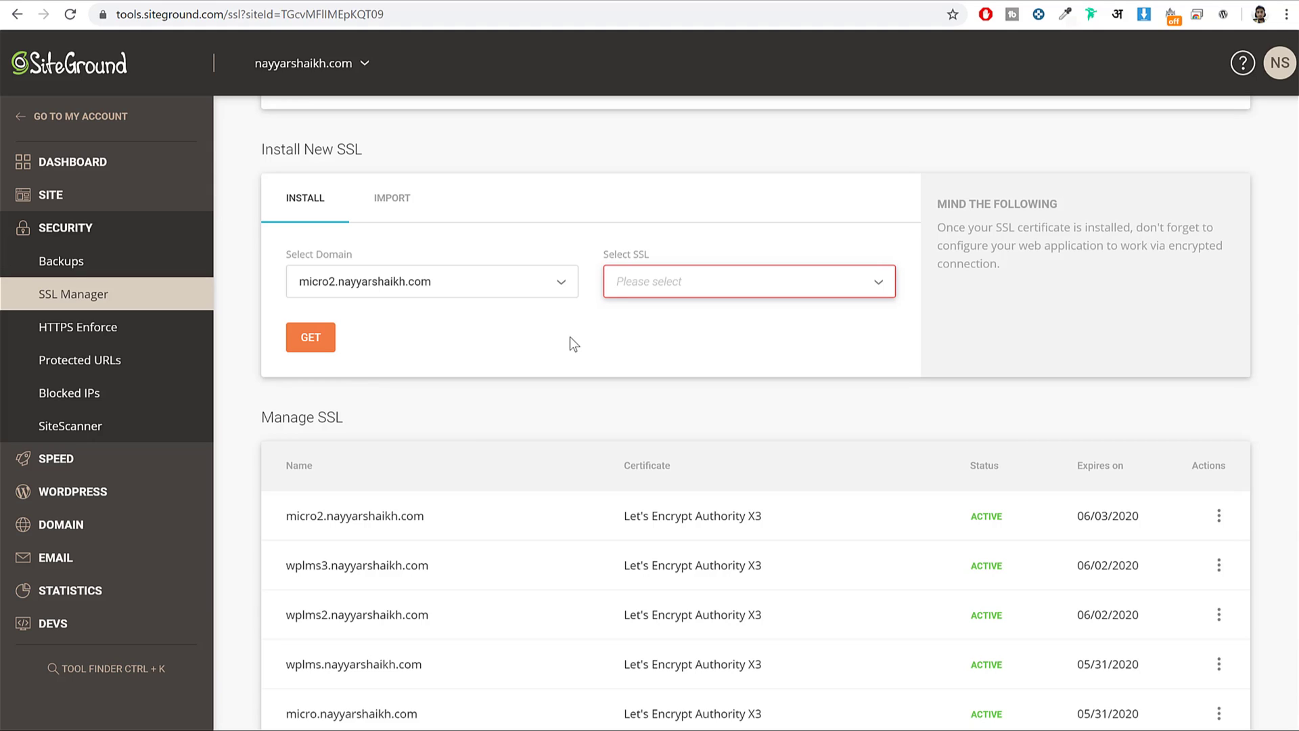
Confirm the micro2.nayyarshaikh.com Let's Encrypt certificate shows ACTIVE in the Manage SSL table.
left_click_drag(286, 516, 817, 530)
left_click_drag(443, 517, 286, 517)
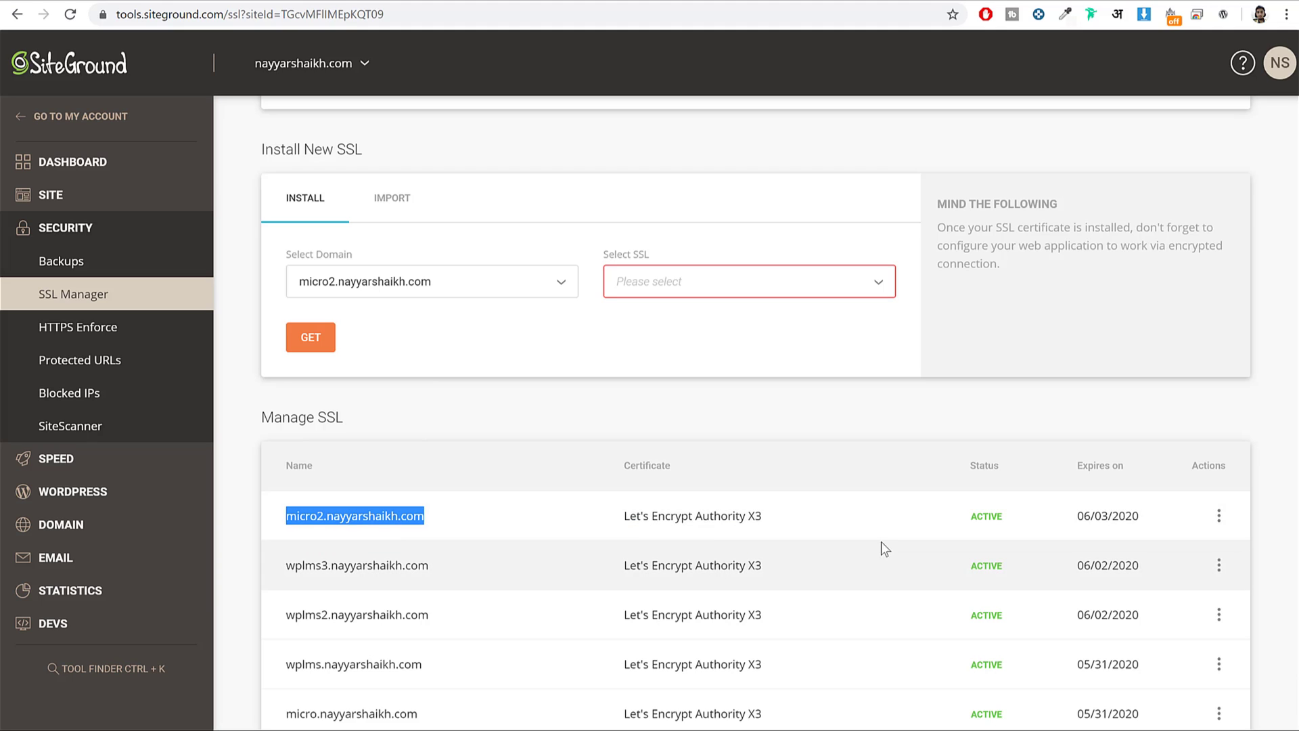
left_click_drag(954, 530, 1009, 521)
left_click(994, 513)
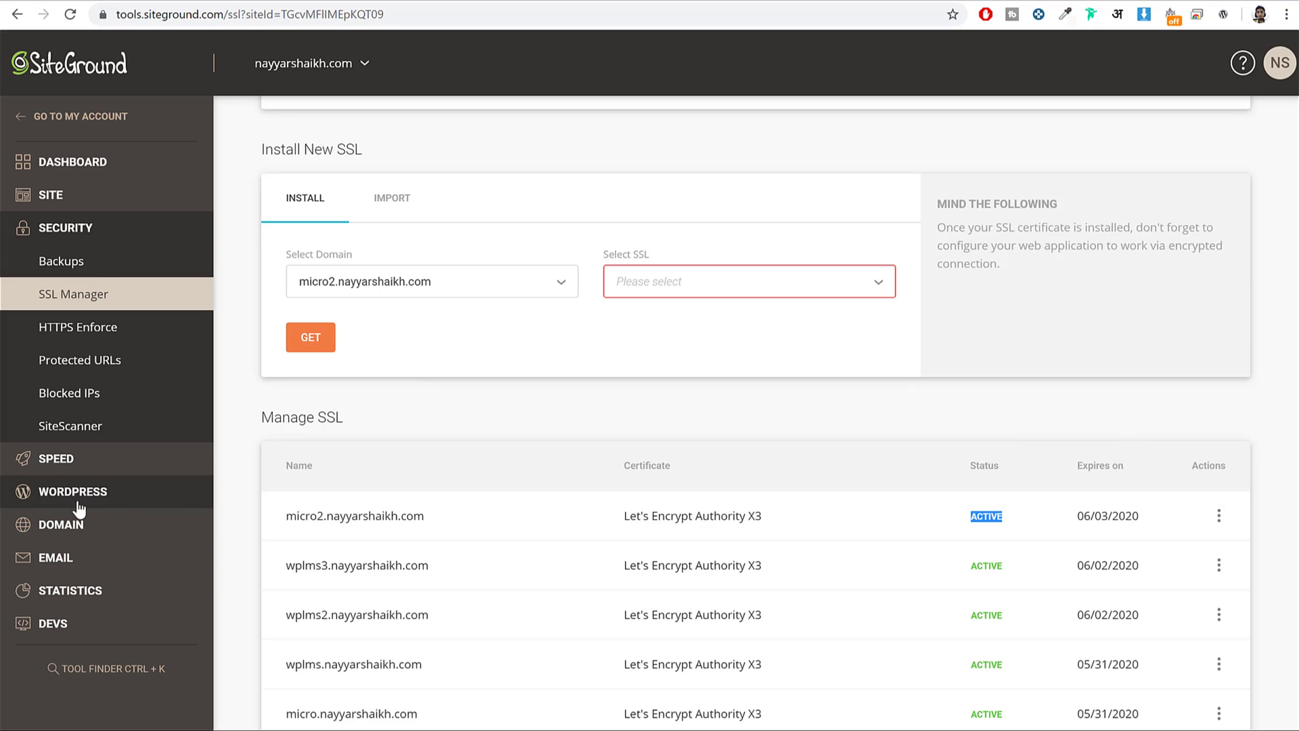
Choose a plain WordPress install on micro2.nayyarshaikh.com under WordPress > Install & Manage, with WordPress Starter unchecked.
left_click(117, 497)
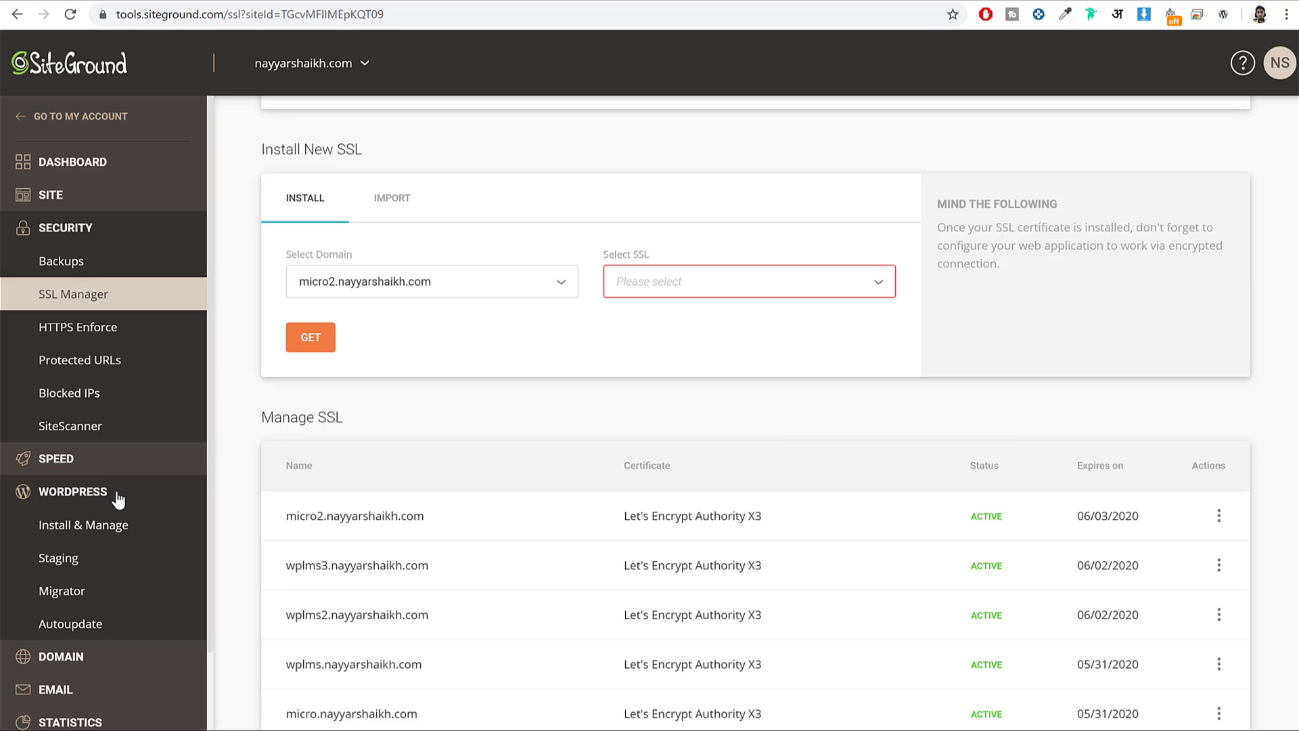
left_click(92, 535)
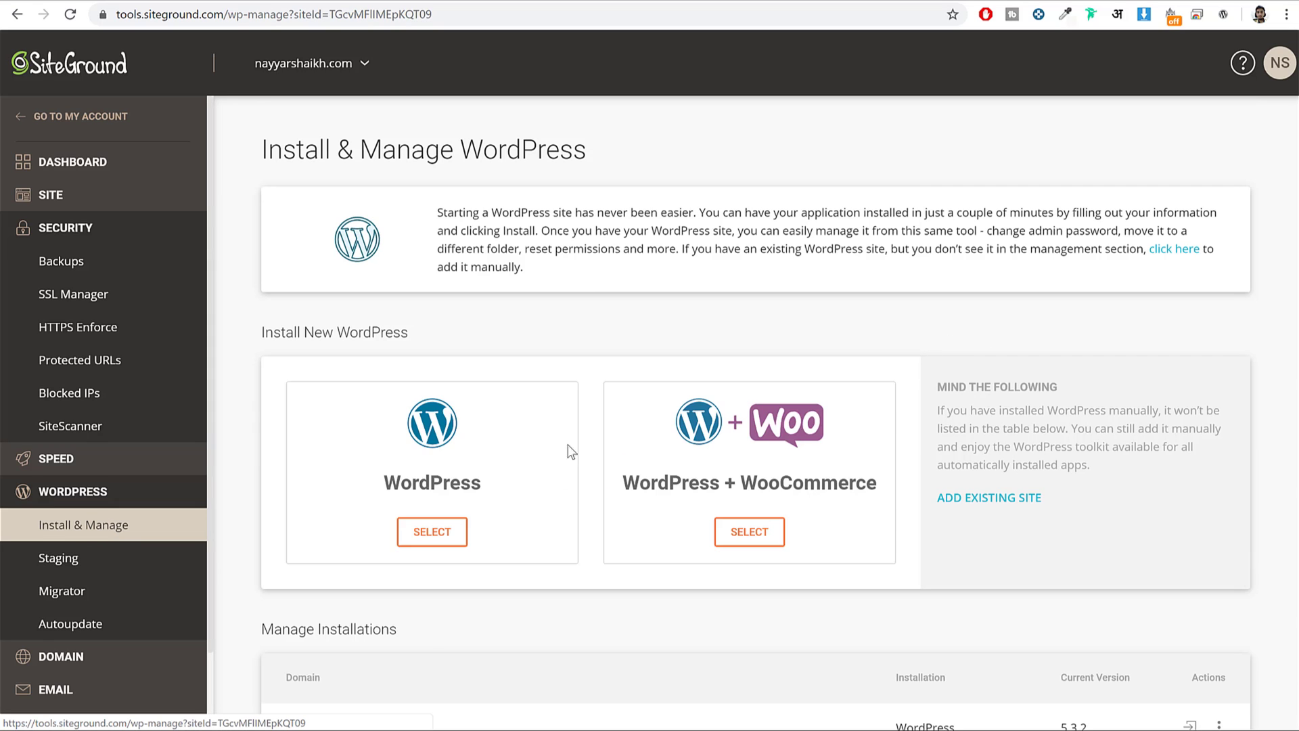
scroll(621, 396, "down", 2)
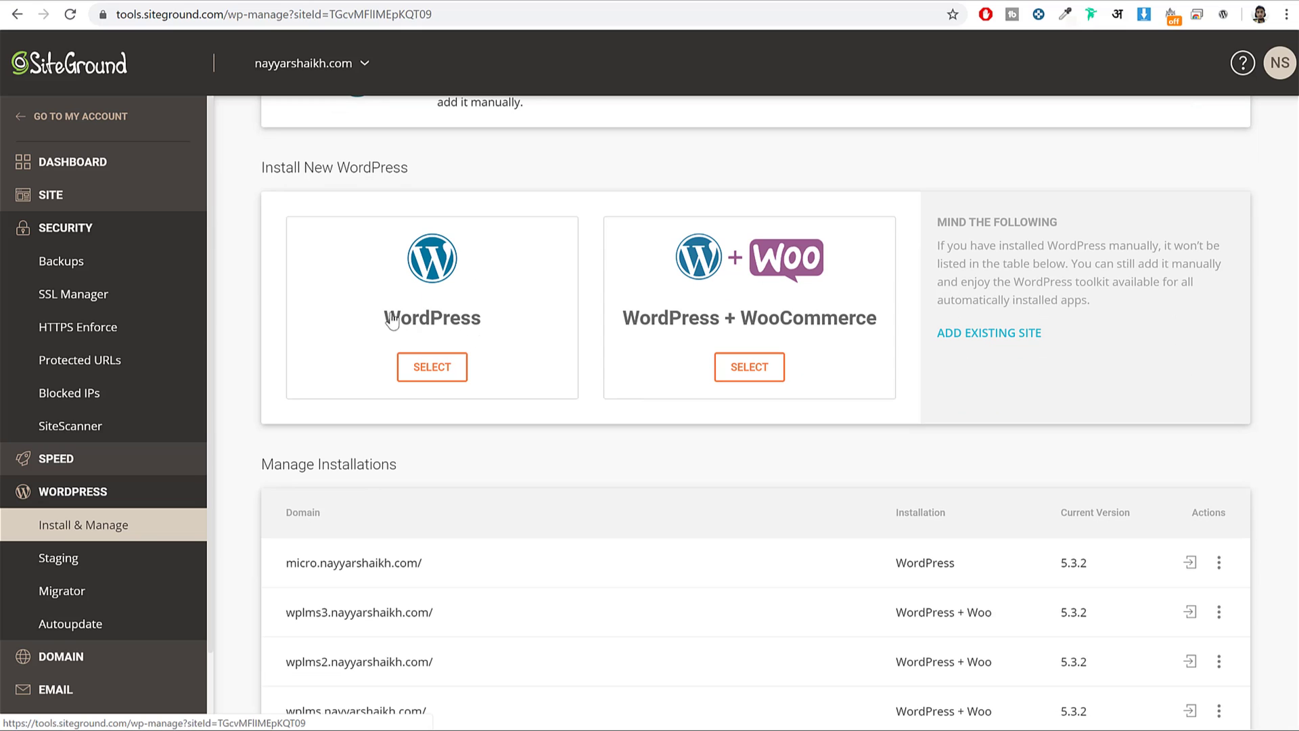
left_click(445, 325)
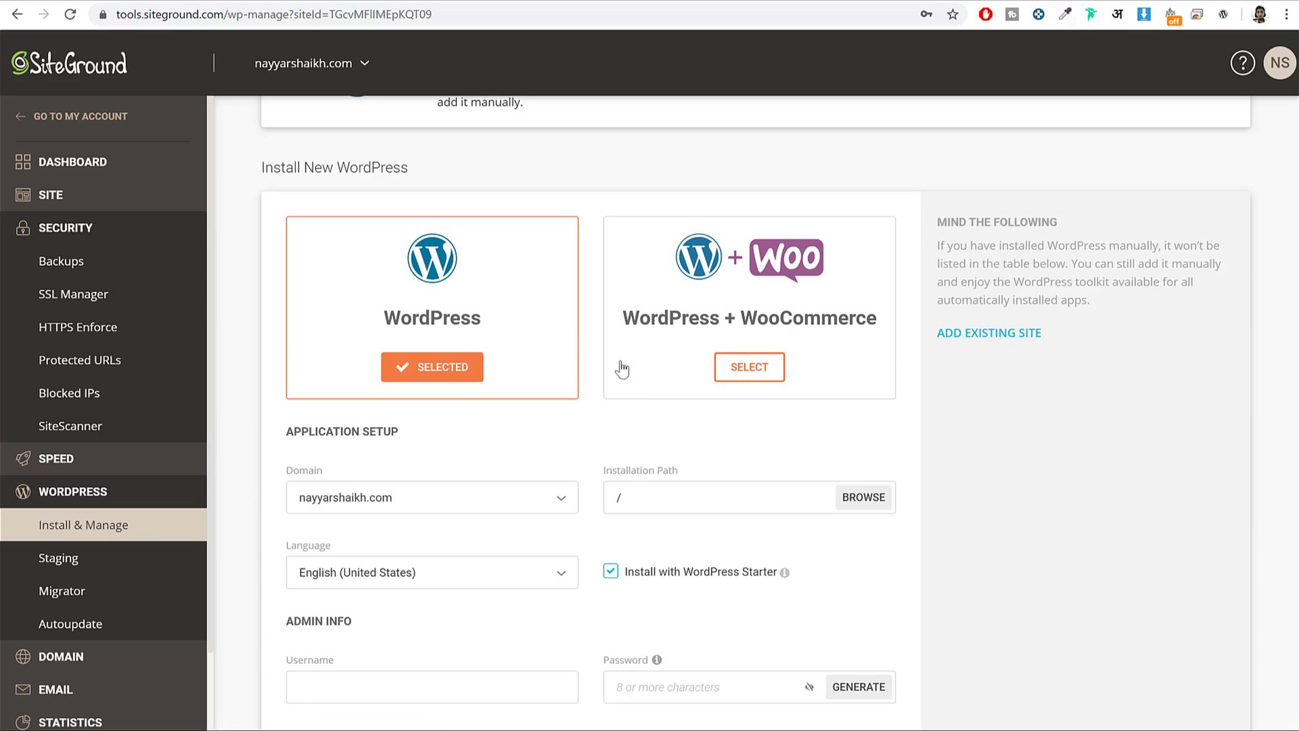
scroll(470, 286, "down", 4)
scroll(423, 266, "up", 1)
left_click(402, 245)
scroll(433, 488, "down", 10)
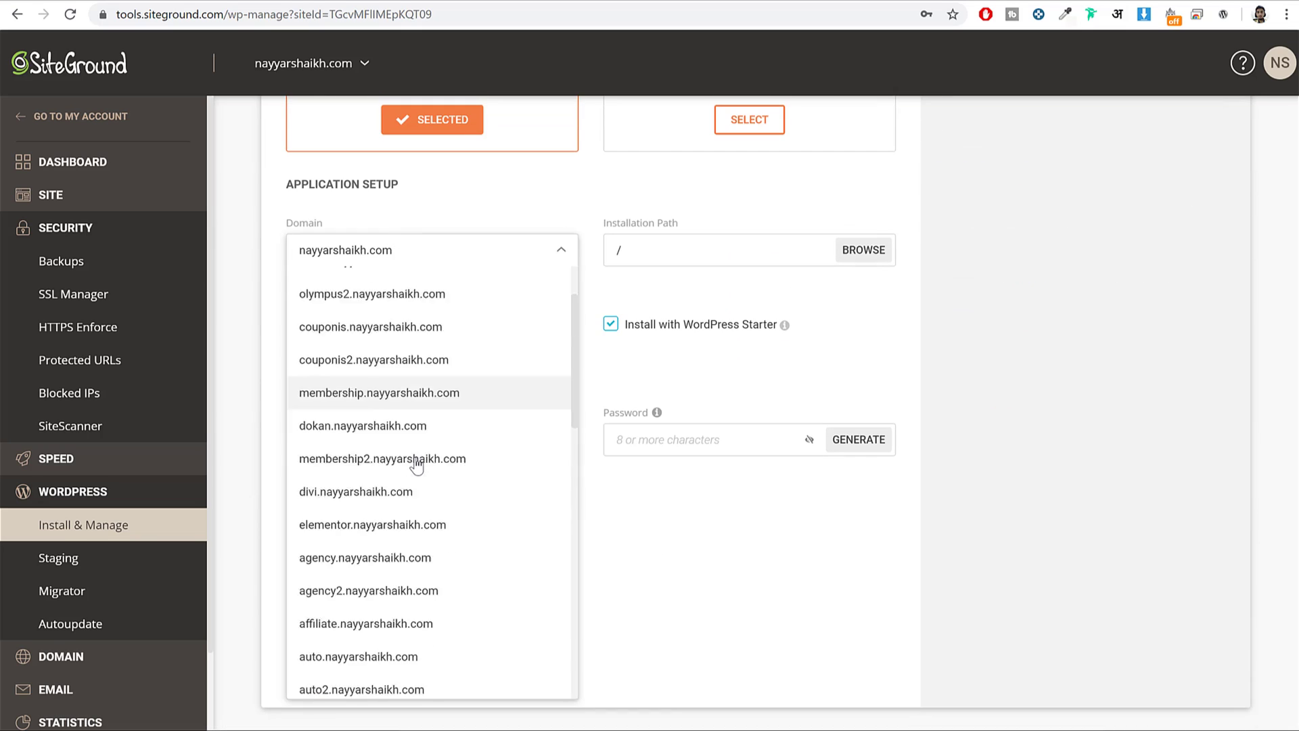
left_click(399, 680)
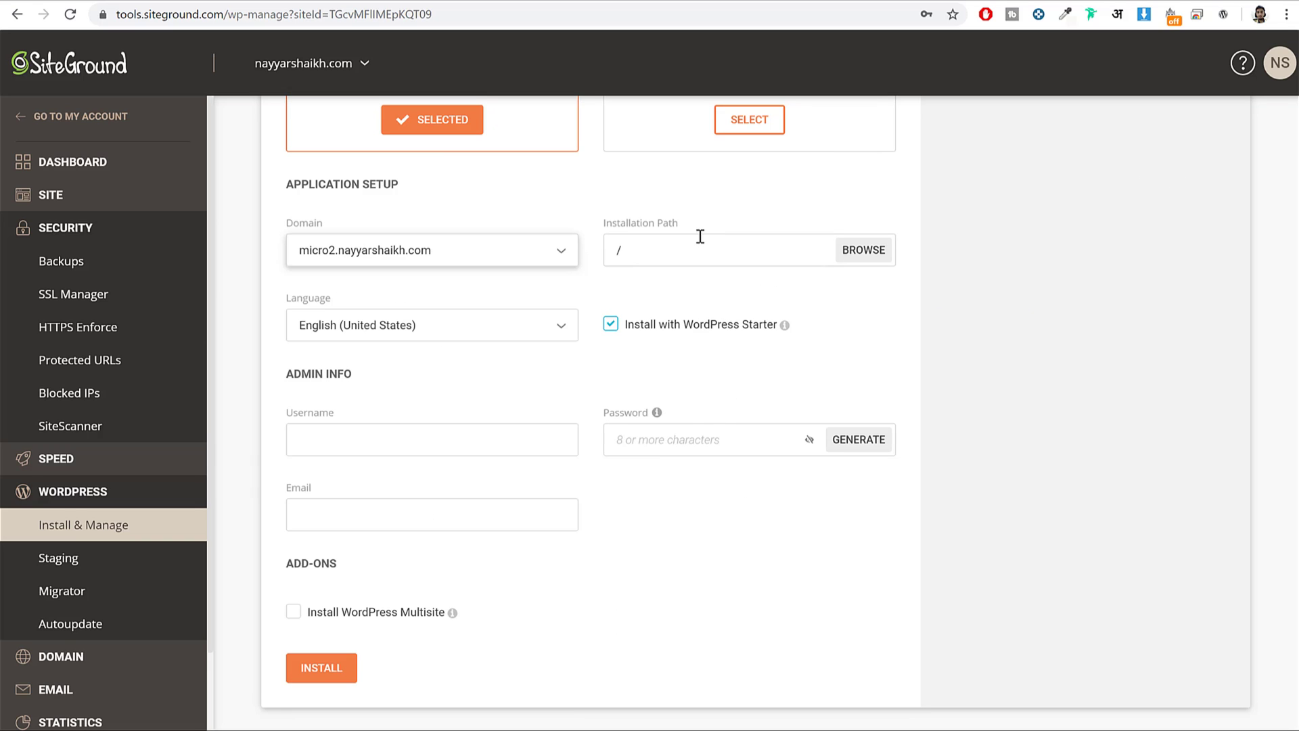
left_click_drag(634, 330, 738, 350)
left_click(708, 356)
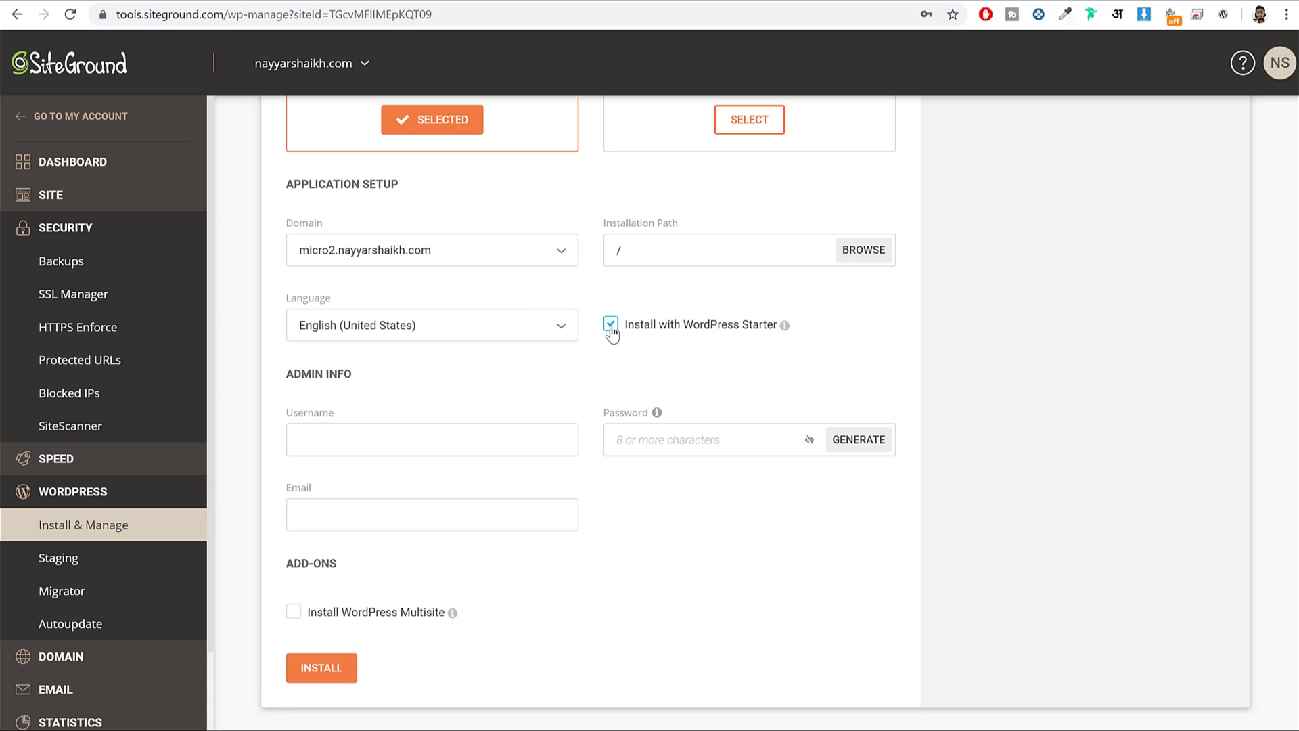
Fill in the admin username, password and saved e-mail address, then start the installation.
left_click(489, 427)
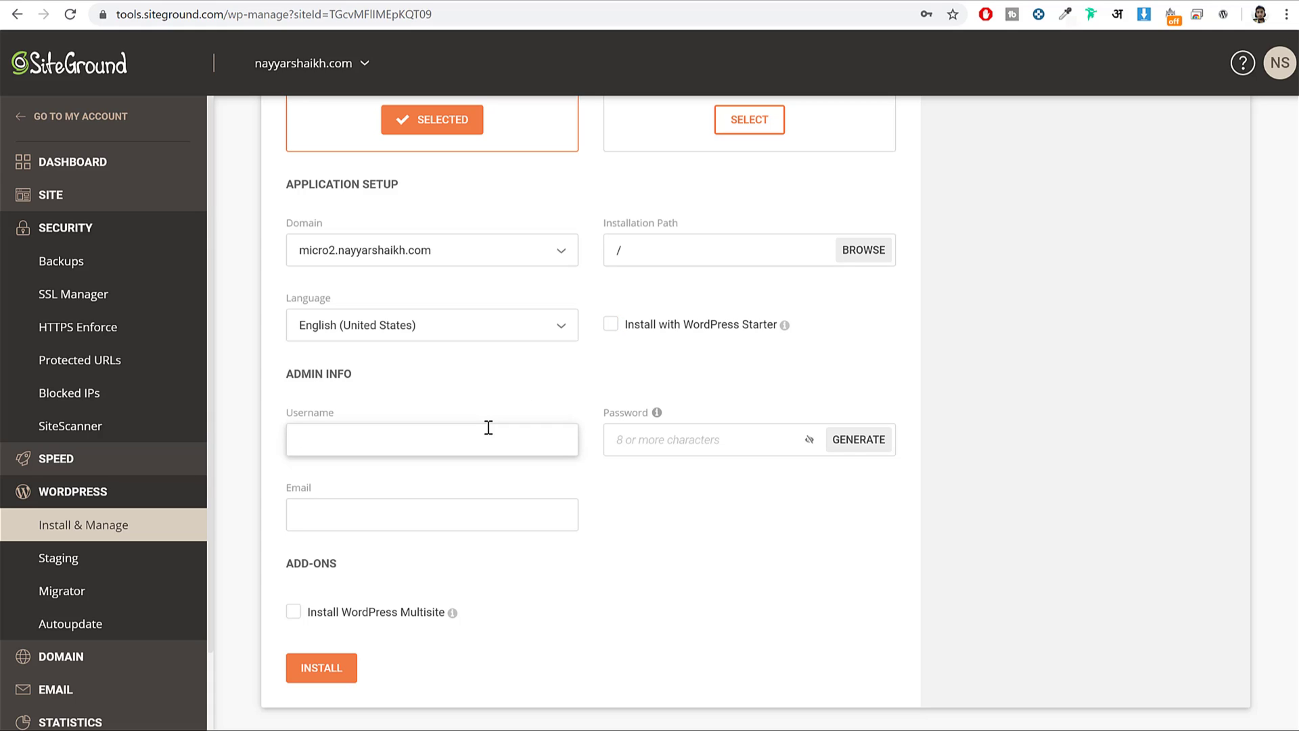
type("Nayyar_Shaikh")
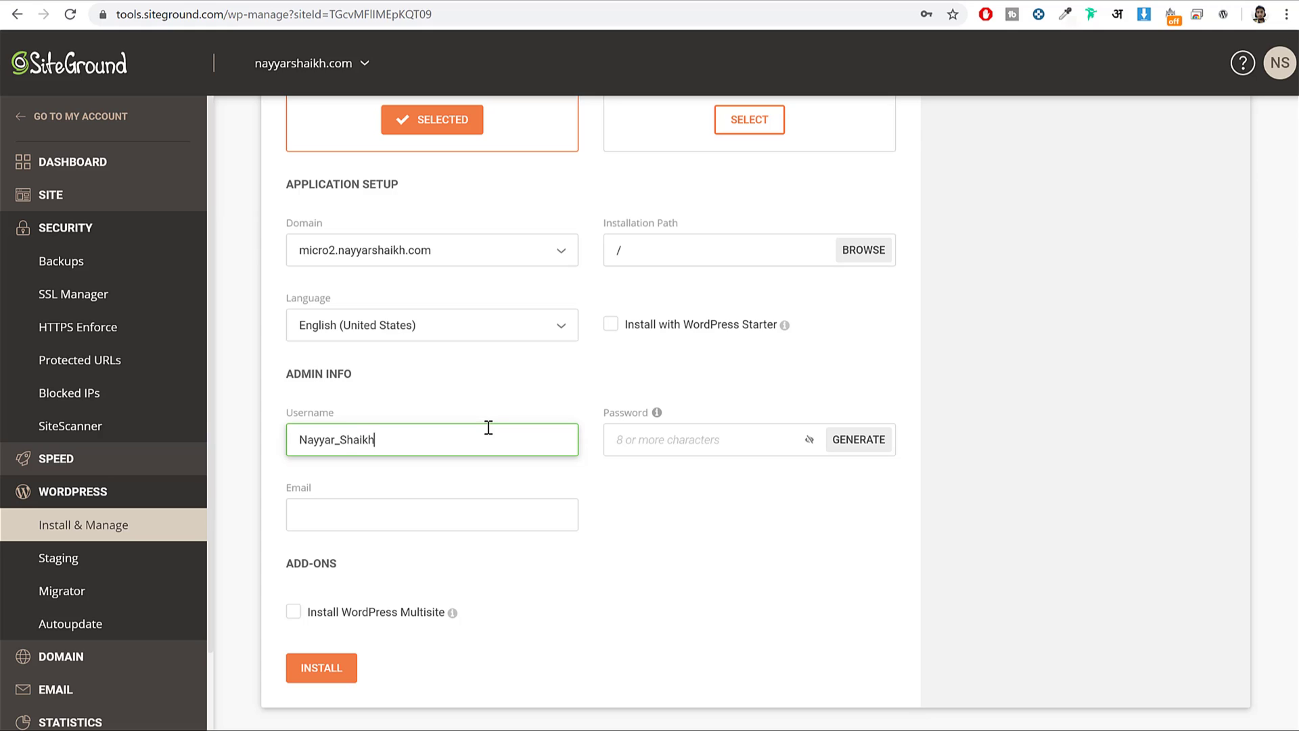
key("Tab")
type("•••••••••••")
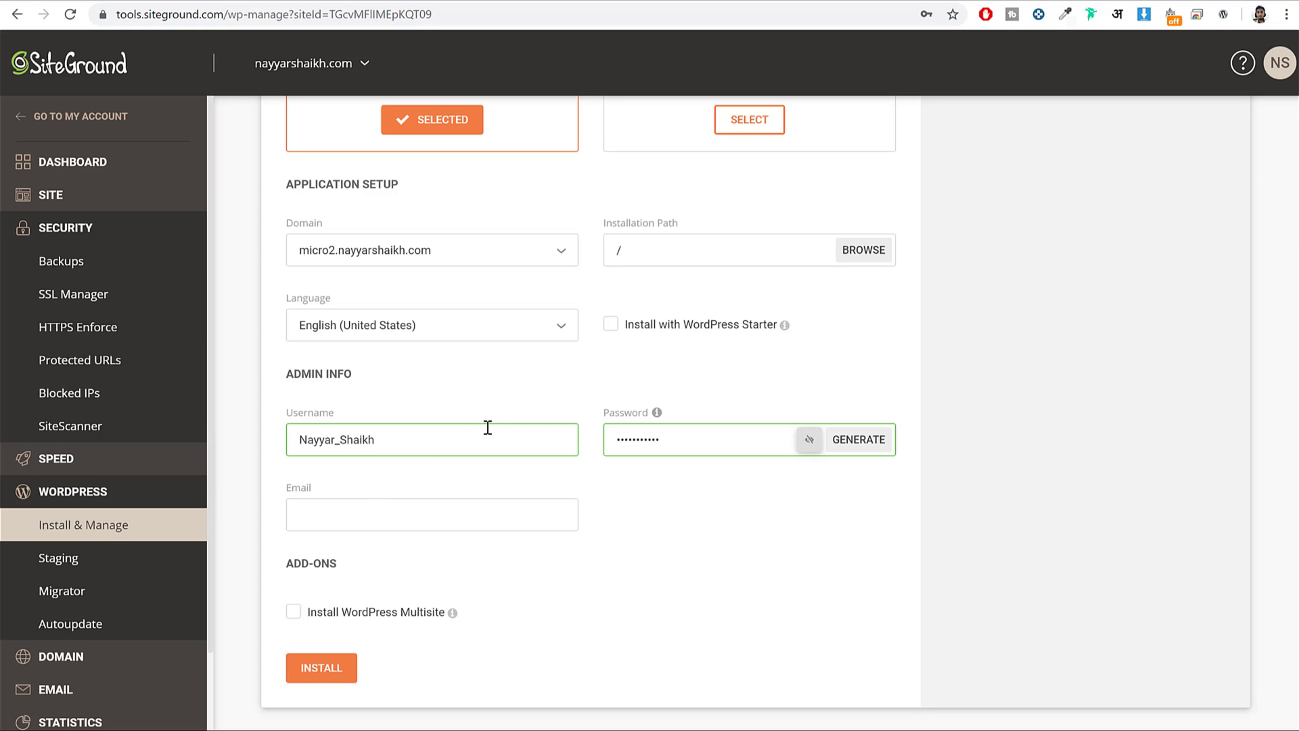
left_click(378, 526)
left_click(379, 553)
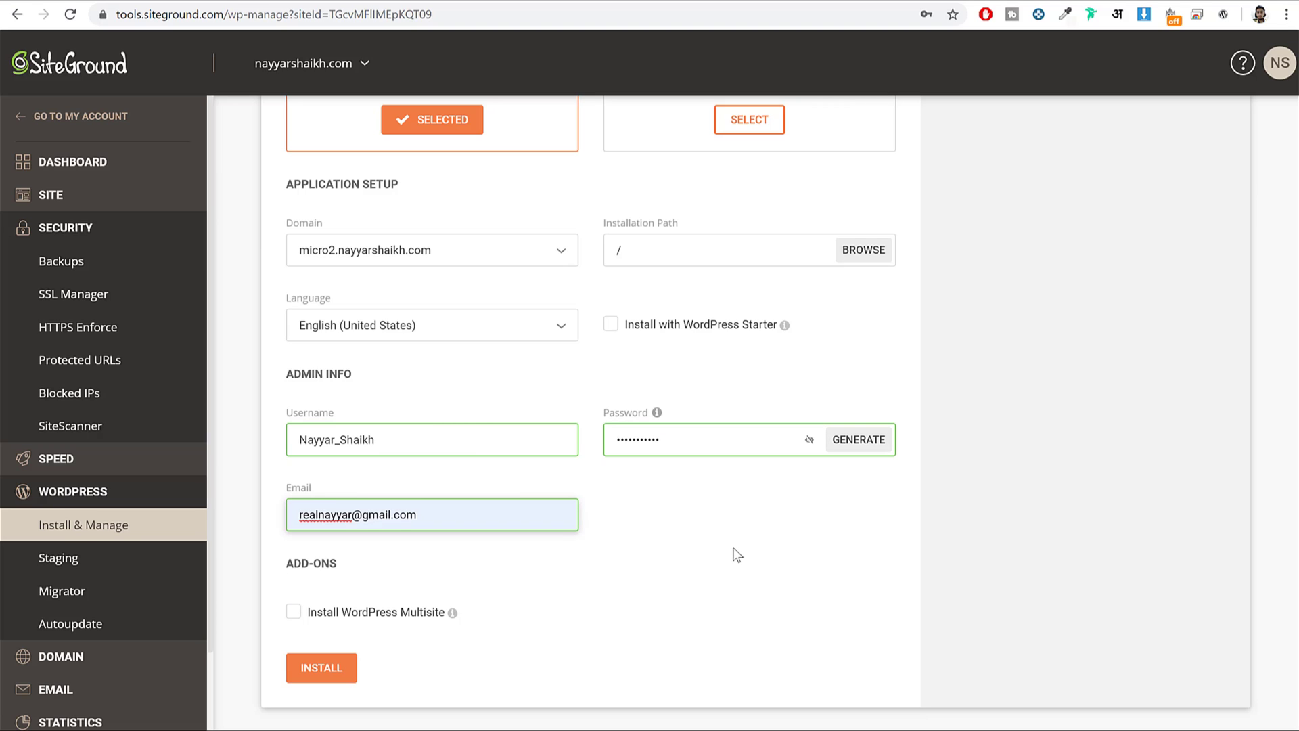
left_click(335, 674)
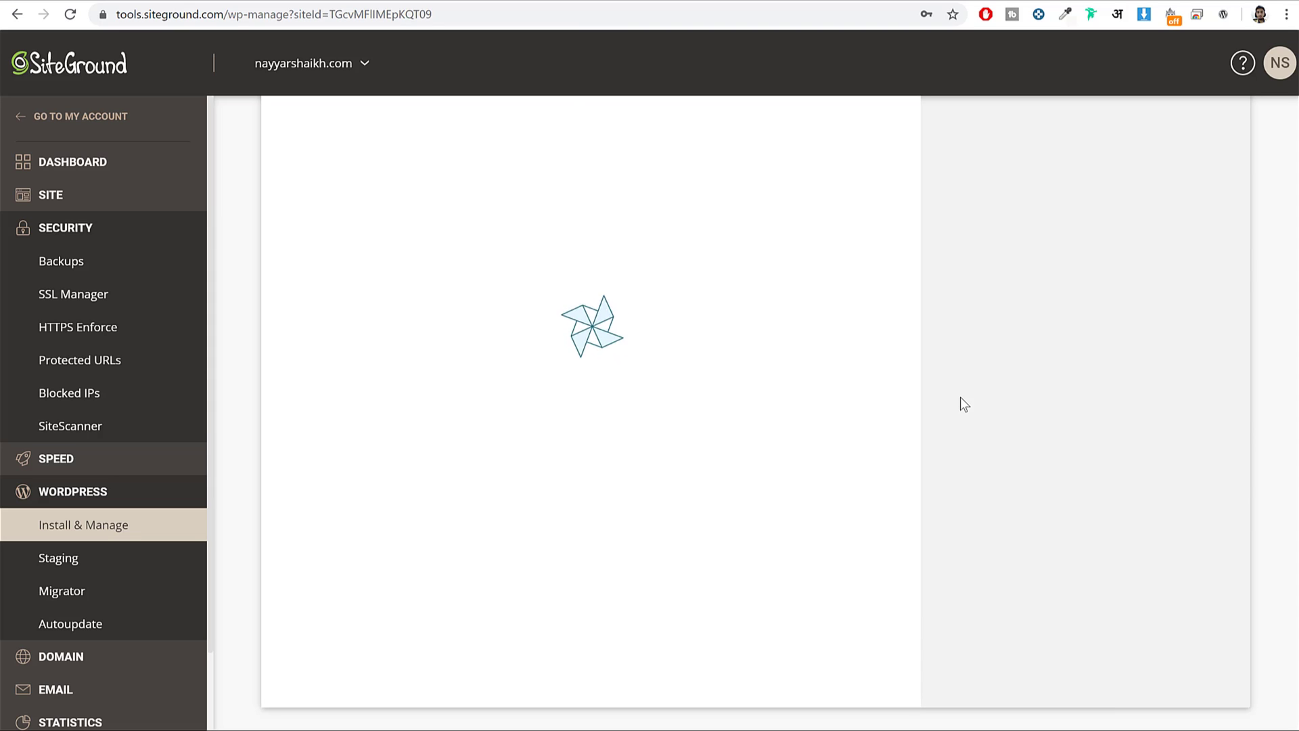
Find micro2.nayyarshaikh.com under Manage Installations and log into its WordPress admin panel.
left_click(917, 229)
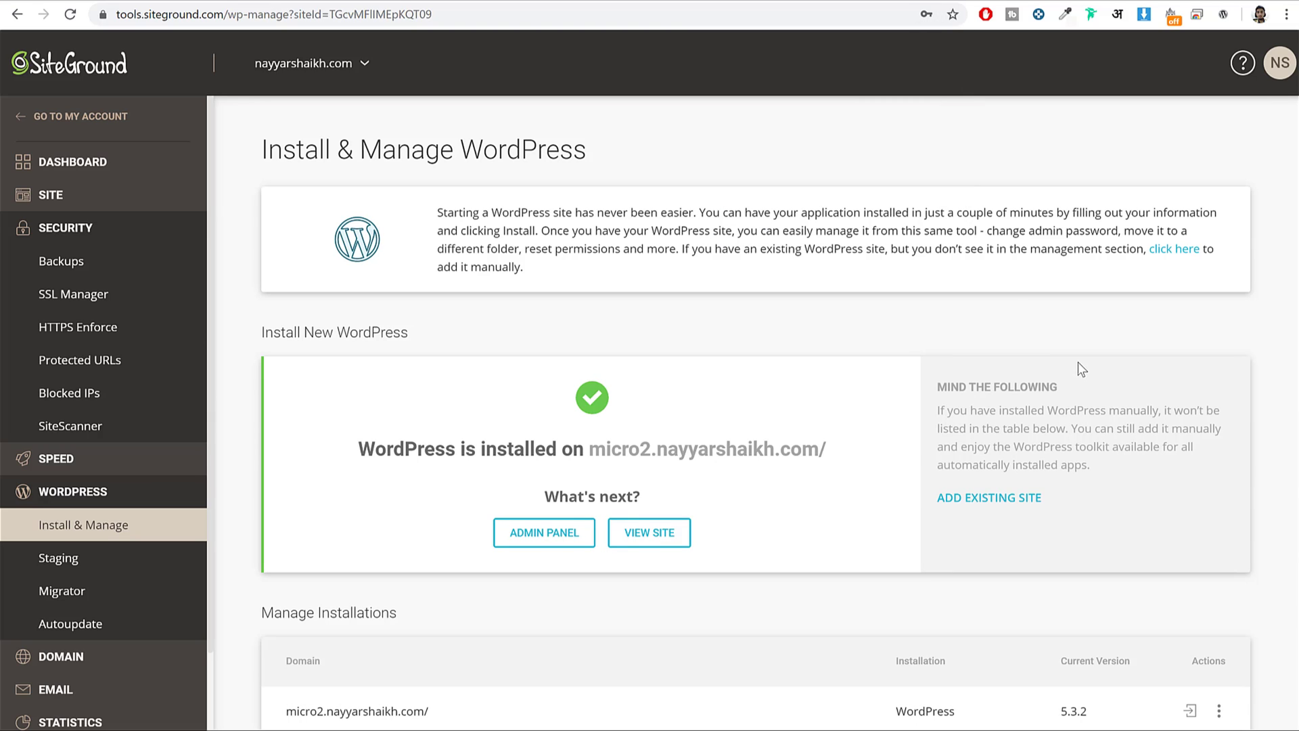
scroll(1083, 406, "down", 3)
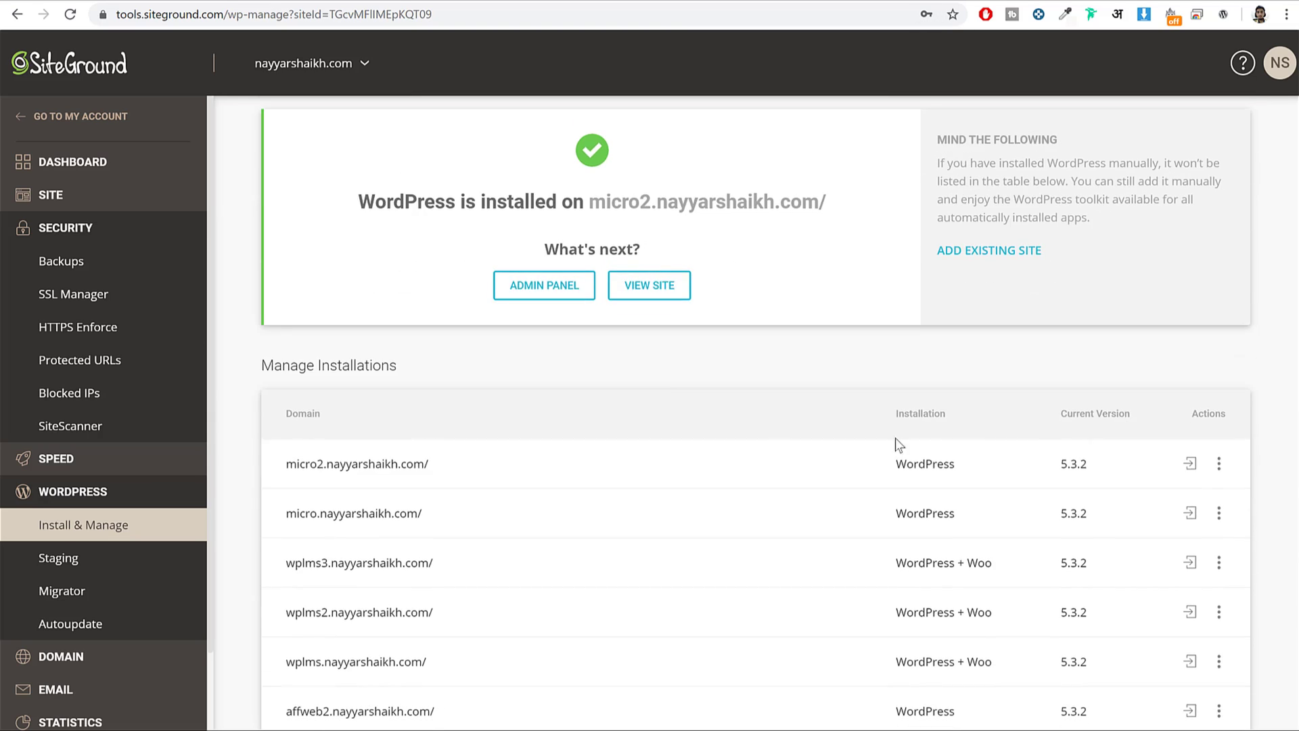
left_click_drag(367, 224, 720, 225)
left_click(737, 235)
scroll(590, 360, "down", 2)
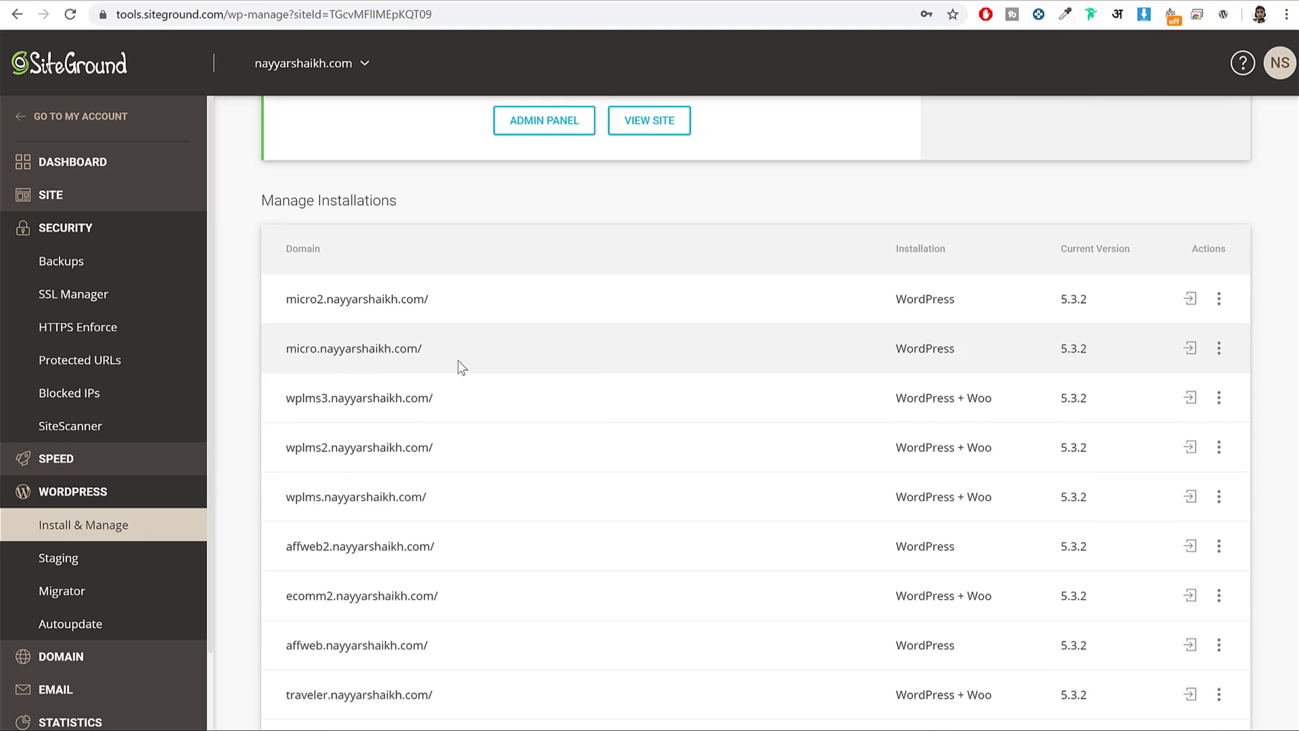
left_click_drag(462, 299, 277, 301)
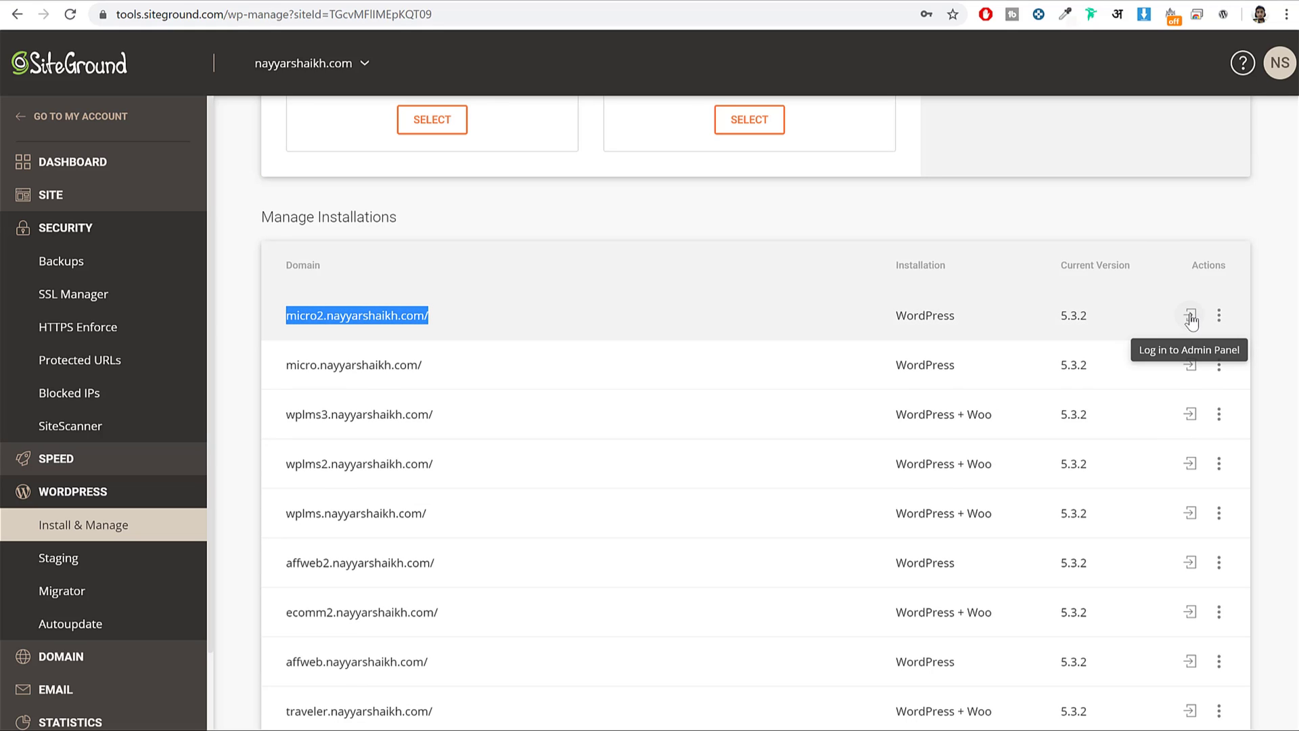
left_click(1193, 319)
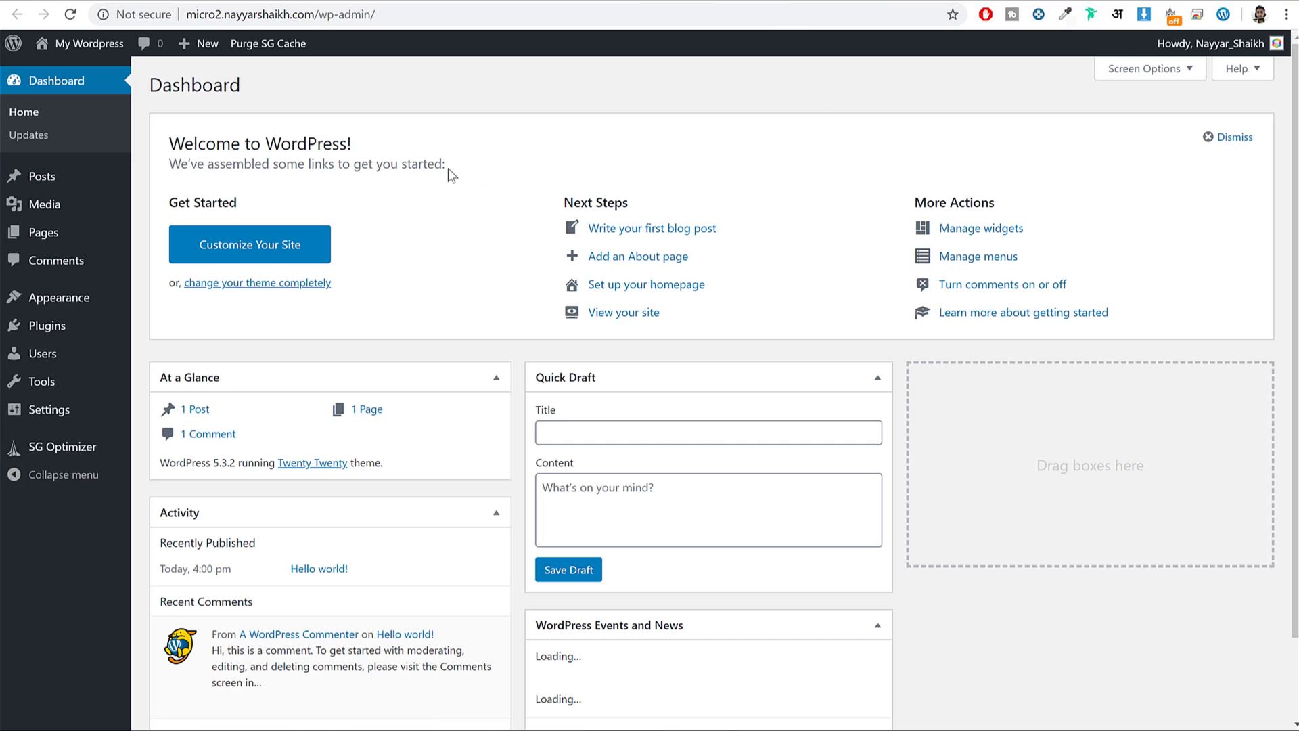
scroll(1021, 360, "down", 3)
scroll(1101, 391, "up", 3)
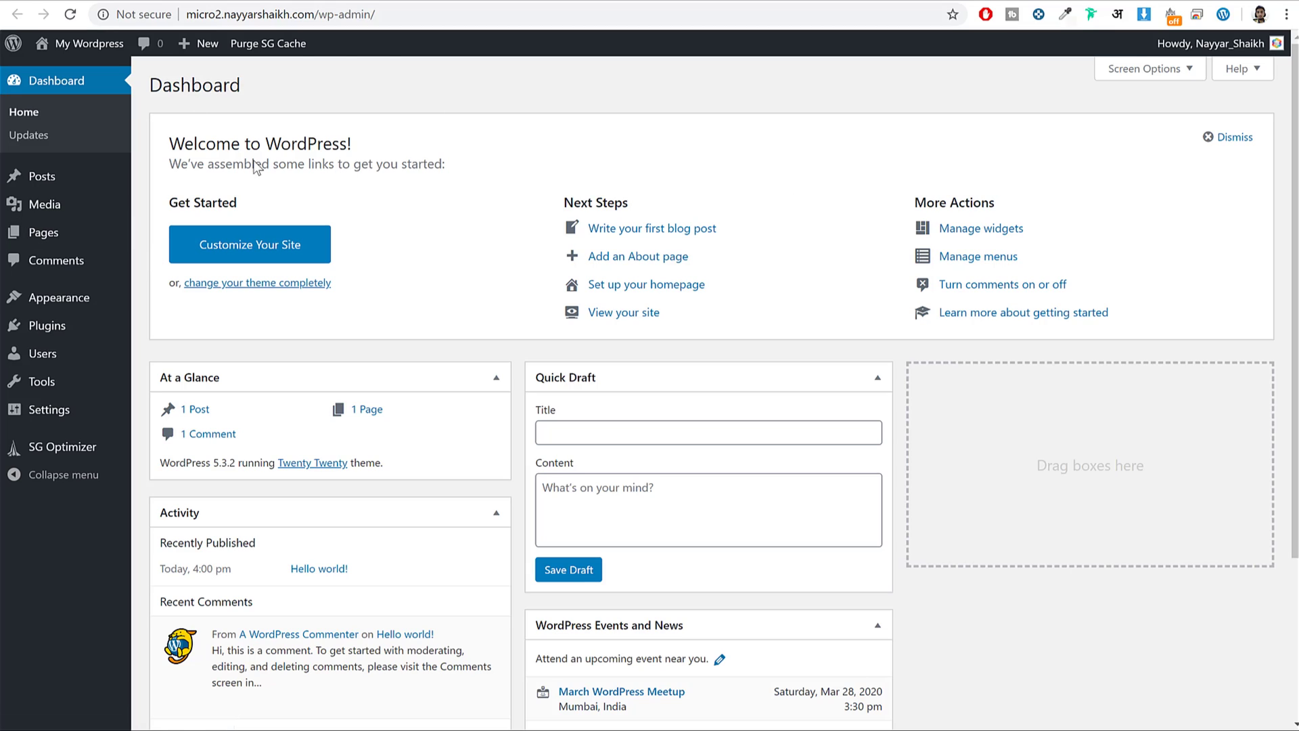
left_click(200, 16)
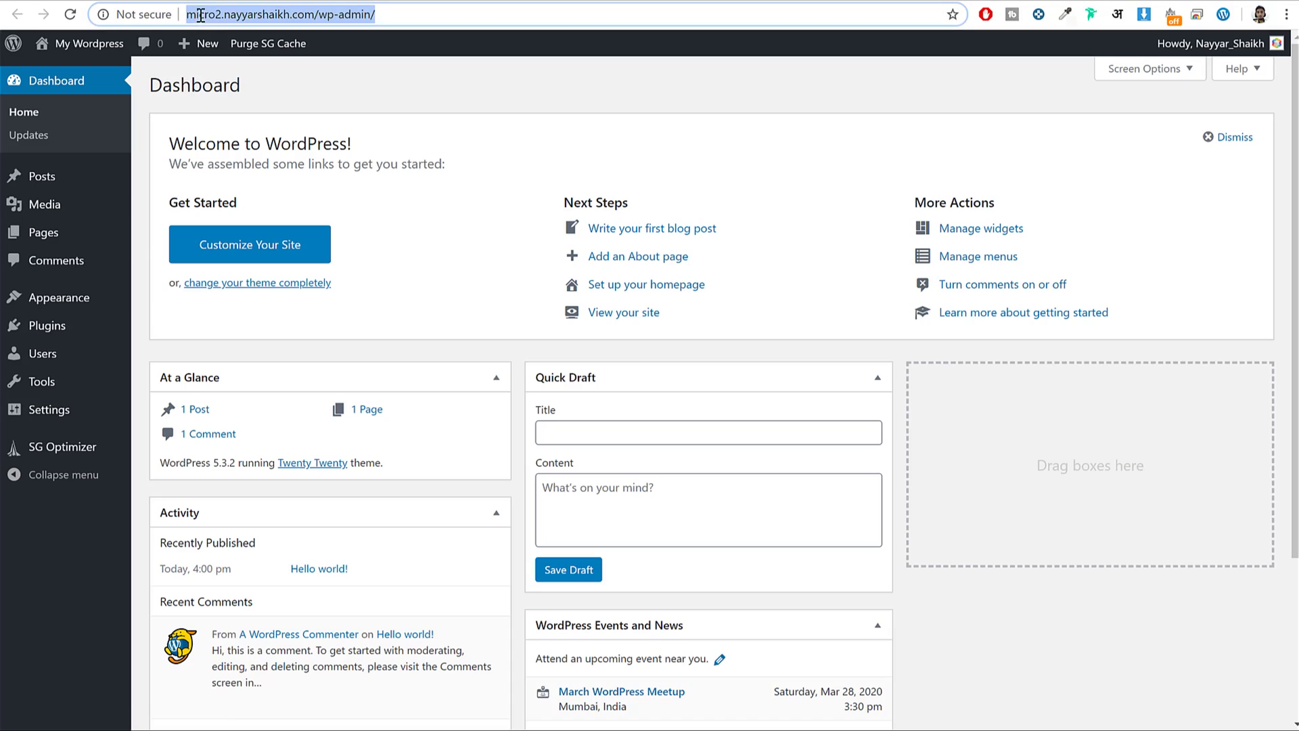
left_click(270, 13)
left_click_drag(315, 14, 422, 18)
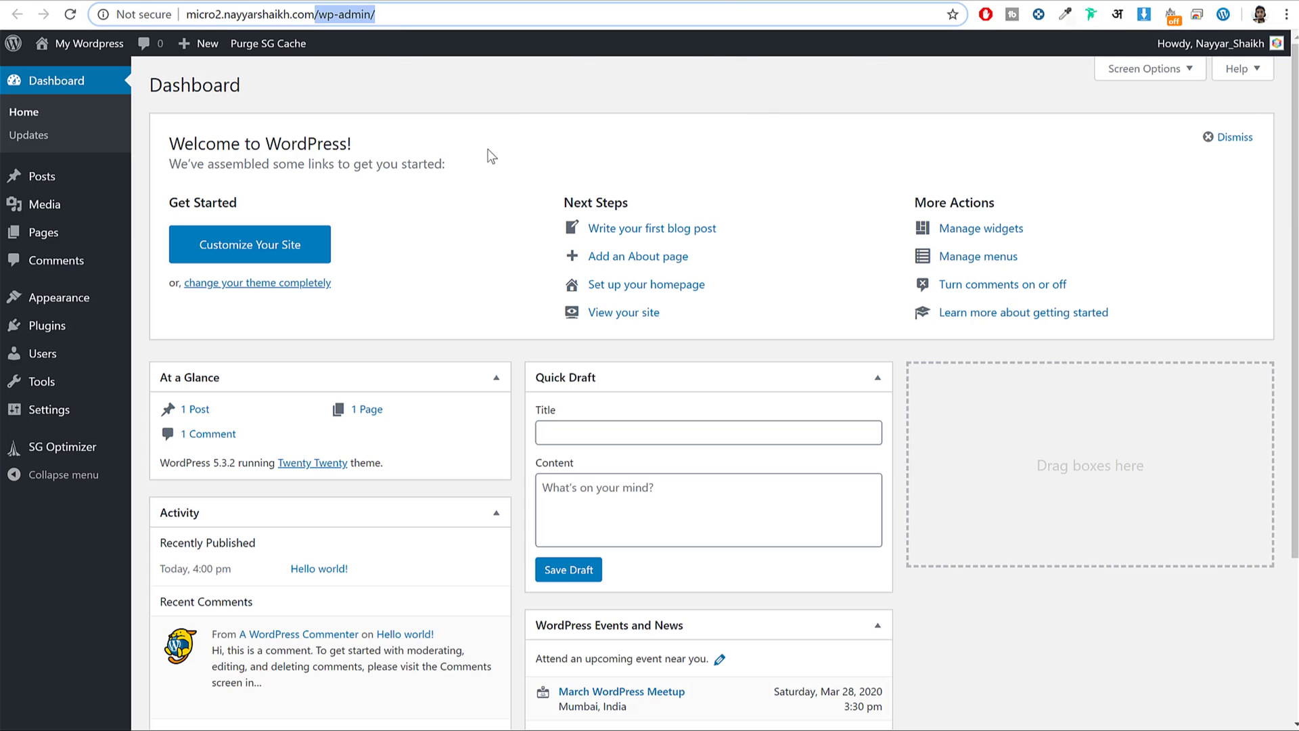
scroll(839, 193, "down", 3)
scroll(870, 217, "up", 3)
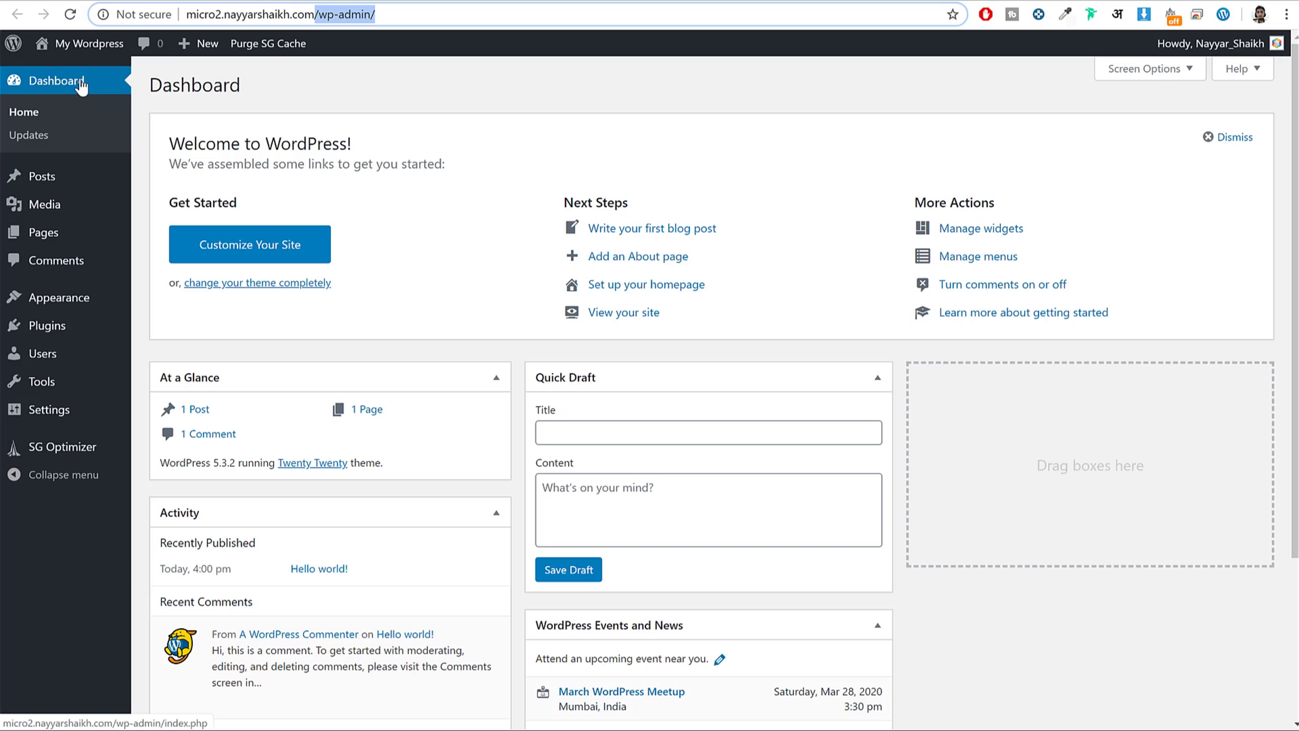
scroll(1064, 493, "down", 3)
scroll(1083, 497, "up", 3)
Browse the Posts, Media, Pages and Comments lists in turn, then open Appearance > Themes.
left_click(81, 175)
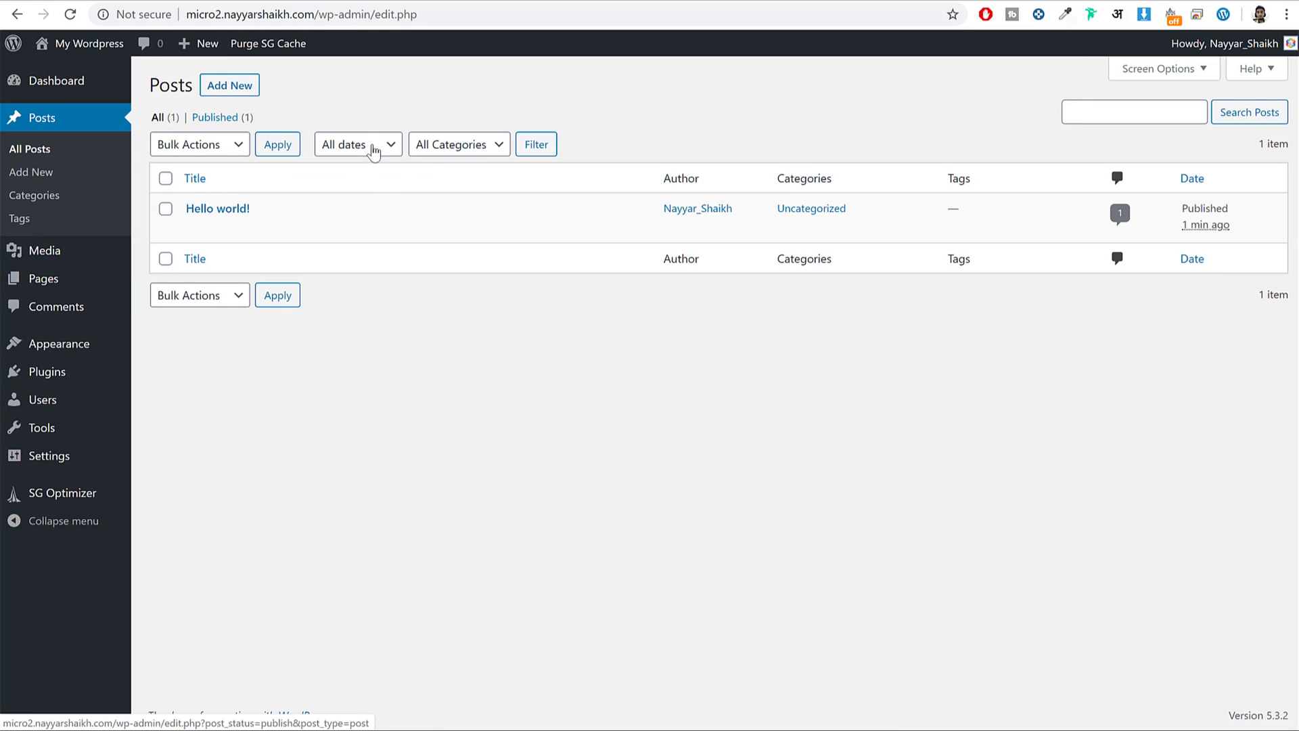
mouse_move(648, 217)
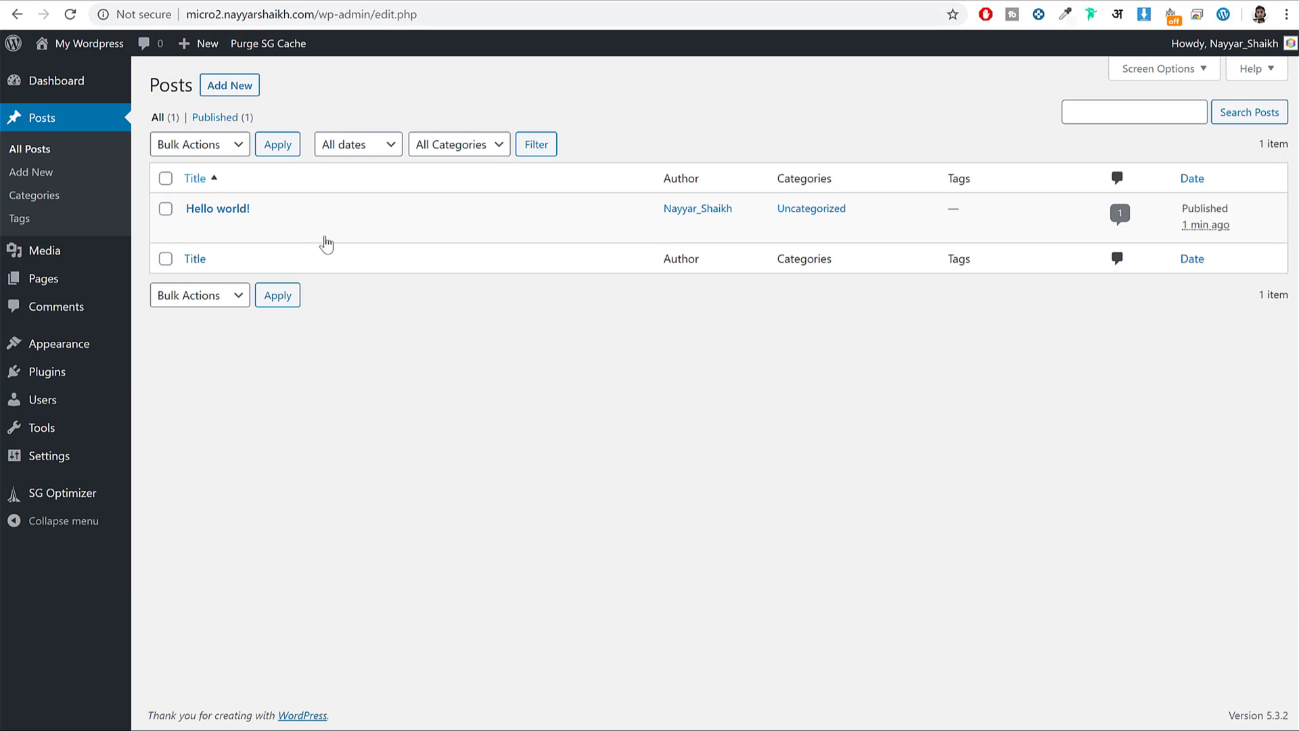
left_click(45, 268)
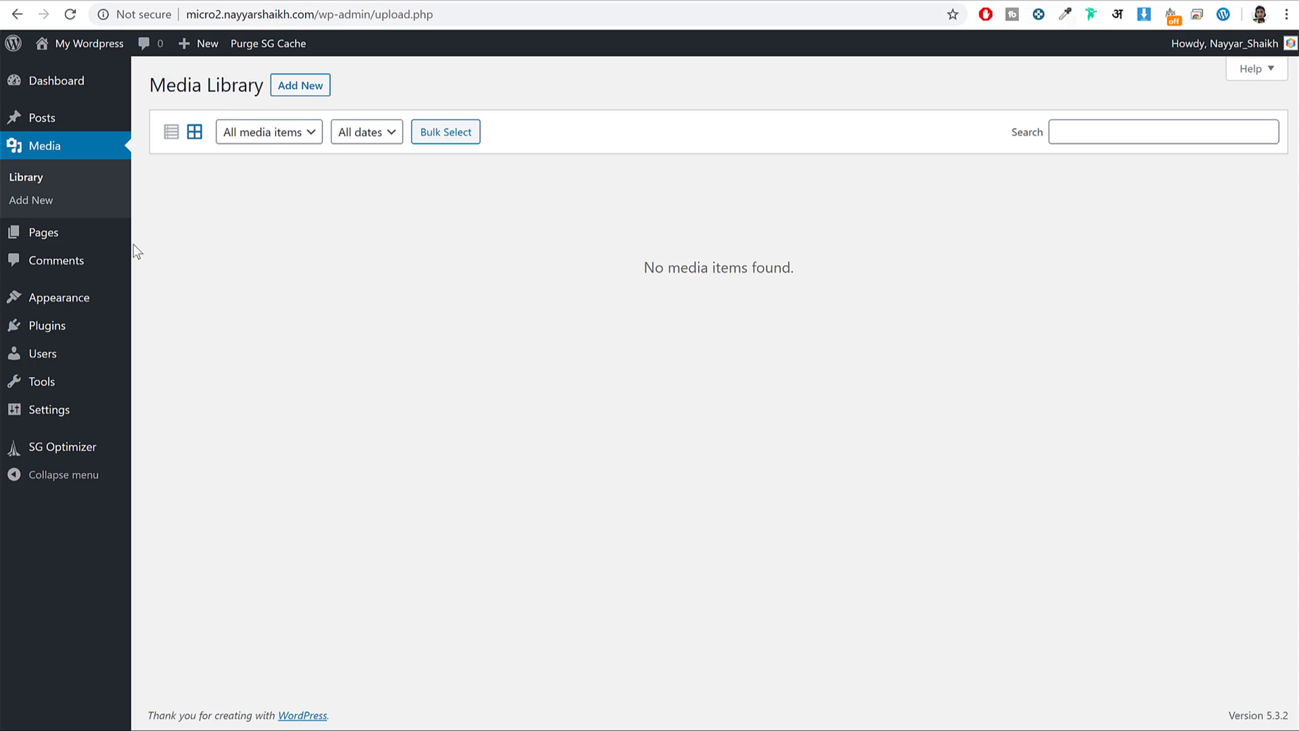
left_click(52, 242)
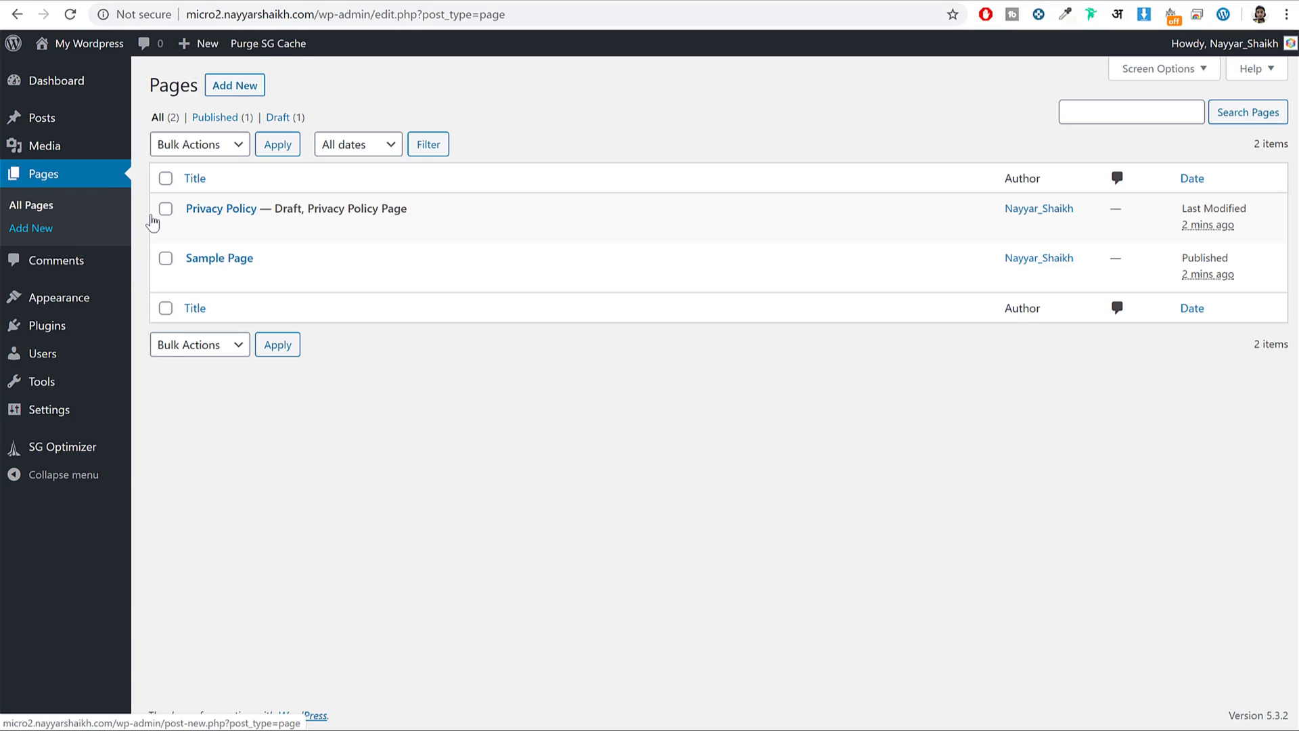
mouse_move(415, 211)
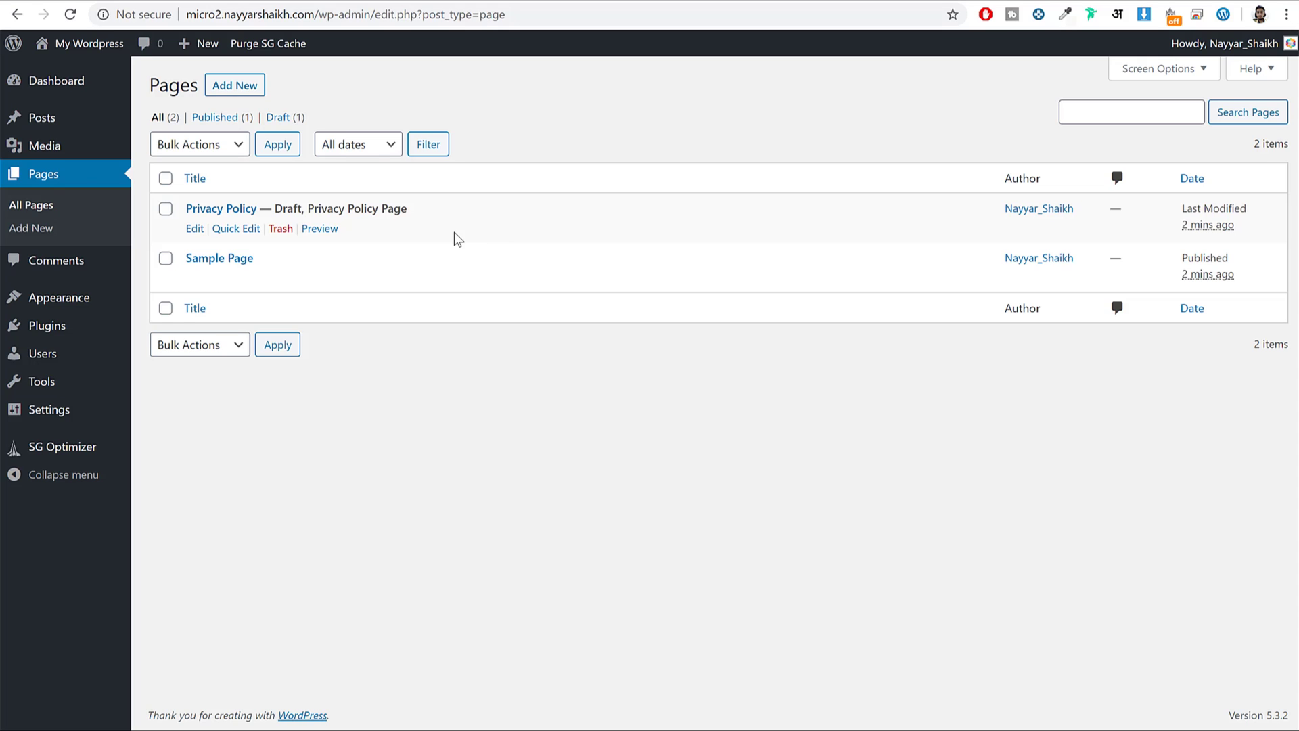
left_click(74, 260)
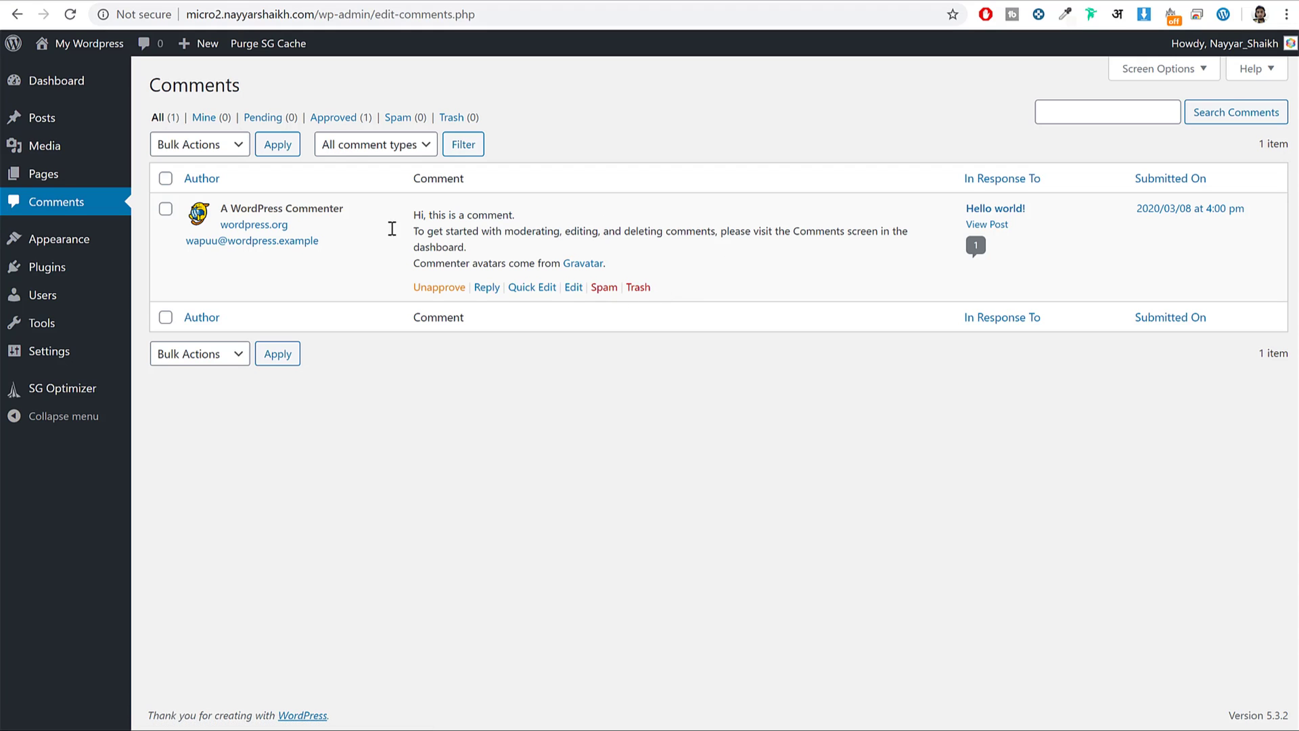
left_click(101, 248)
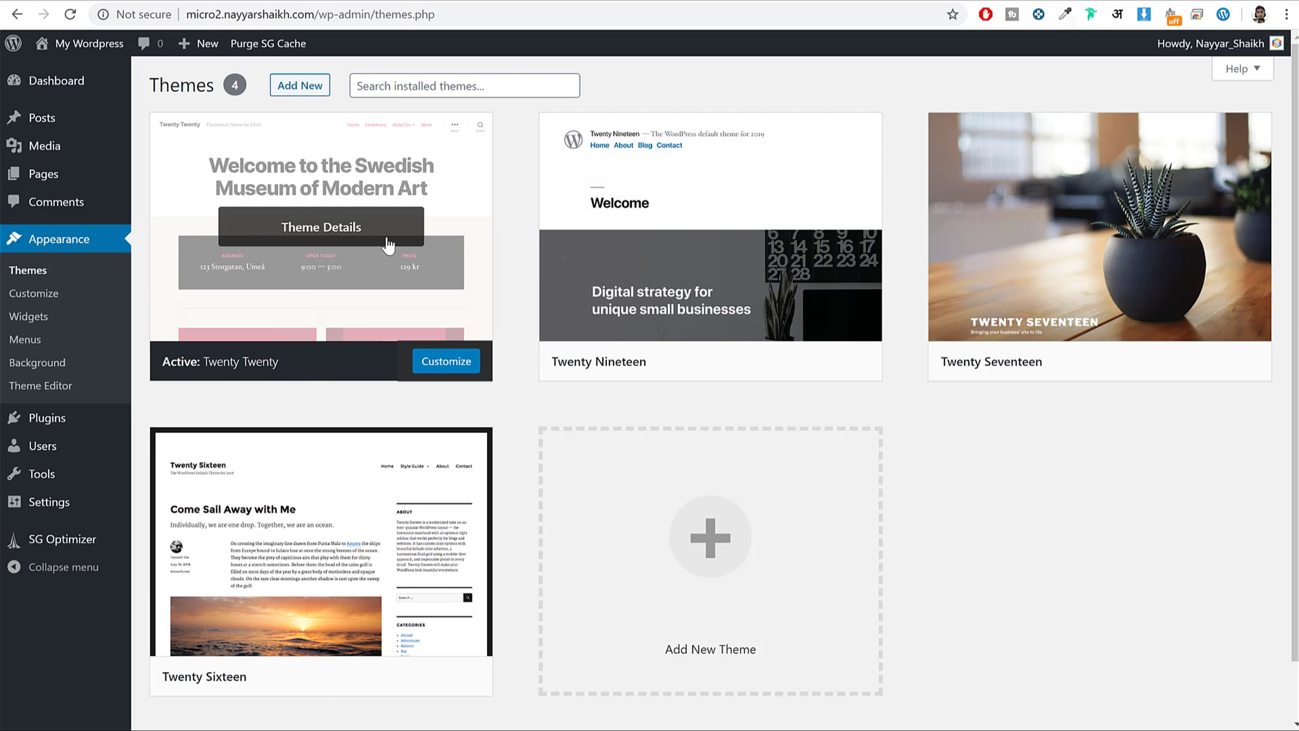
View the site's current front page via My Wordpress, then return to the Themes page.
right_click(112, 49)
key("Escape")
left_click(95, 43)
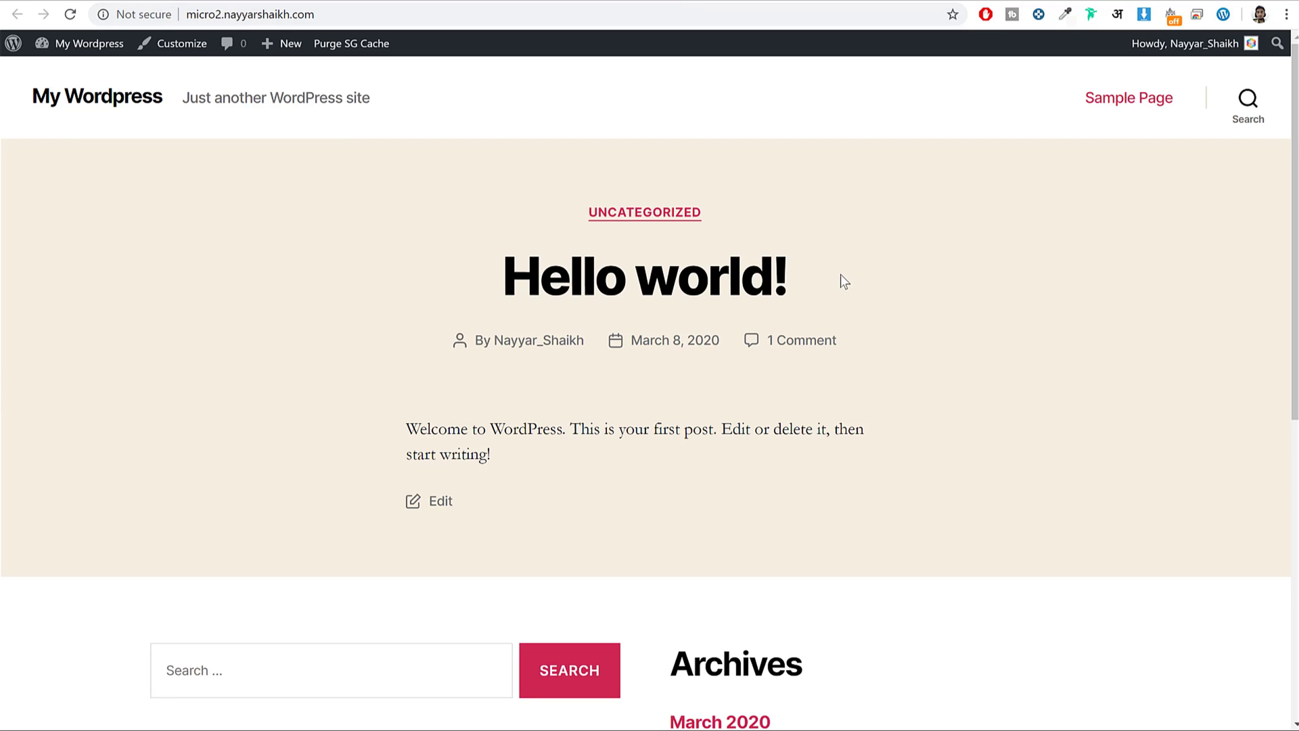
scroll(839, 277, "down", 8)
scroll(846, 305, "up", 7)
scroll(847, 319, "up", 2)
key("alt+Left")
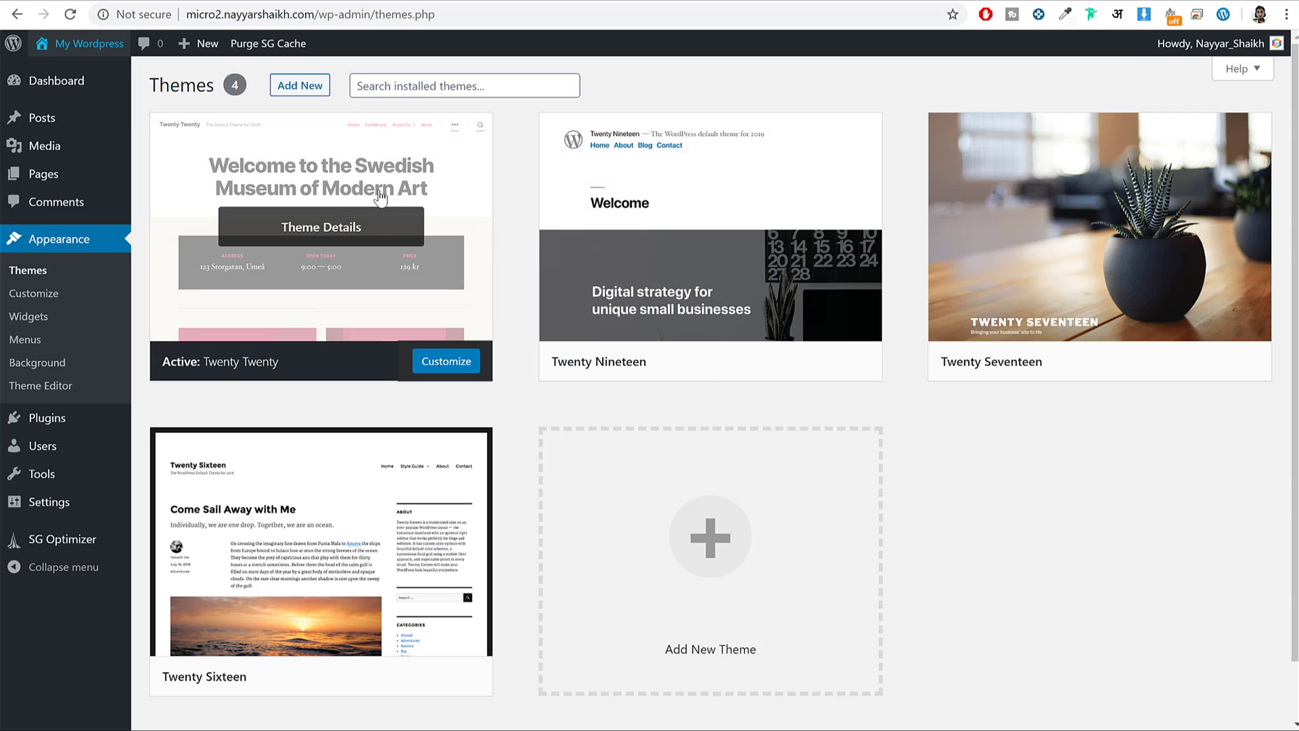
Activate Twenty Seventeen and reload the front page to check its new look.
mouse_move(1083, 223)
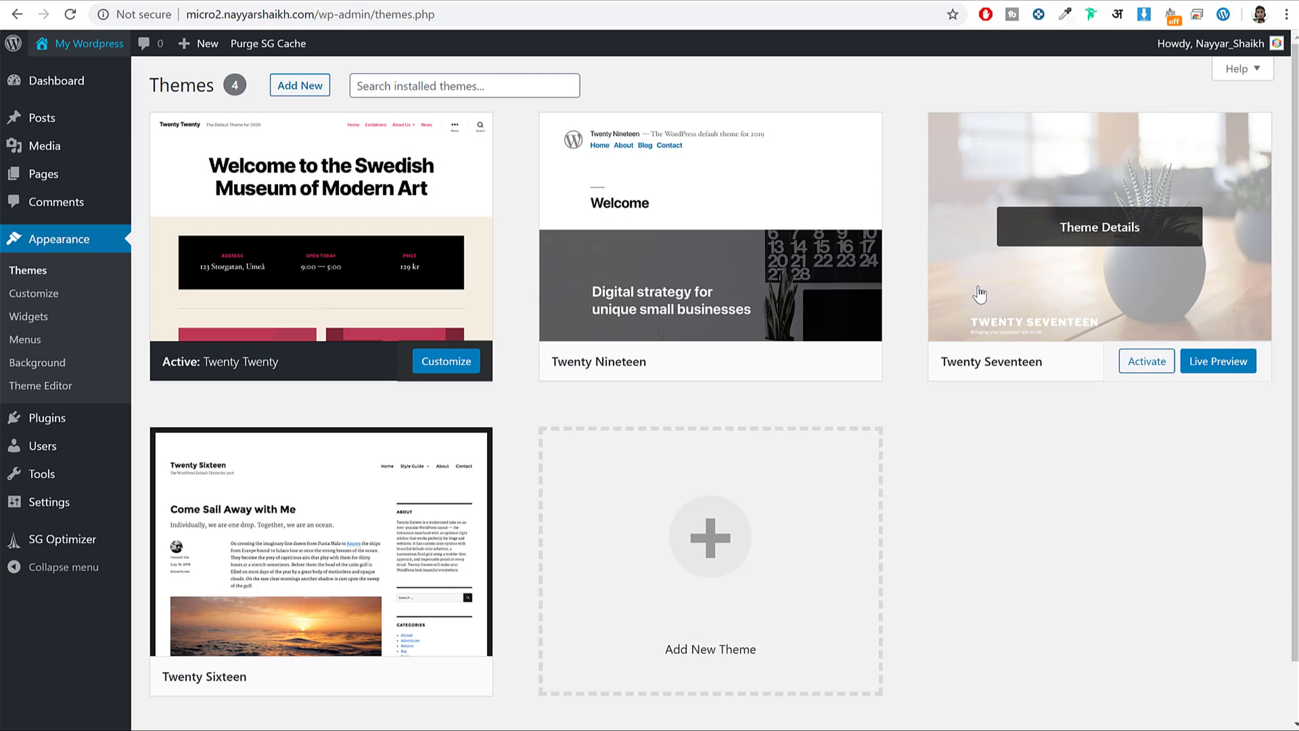
left_click(1135, 371)
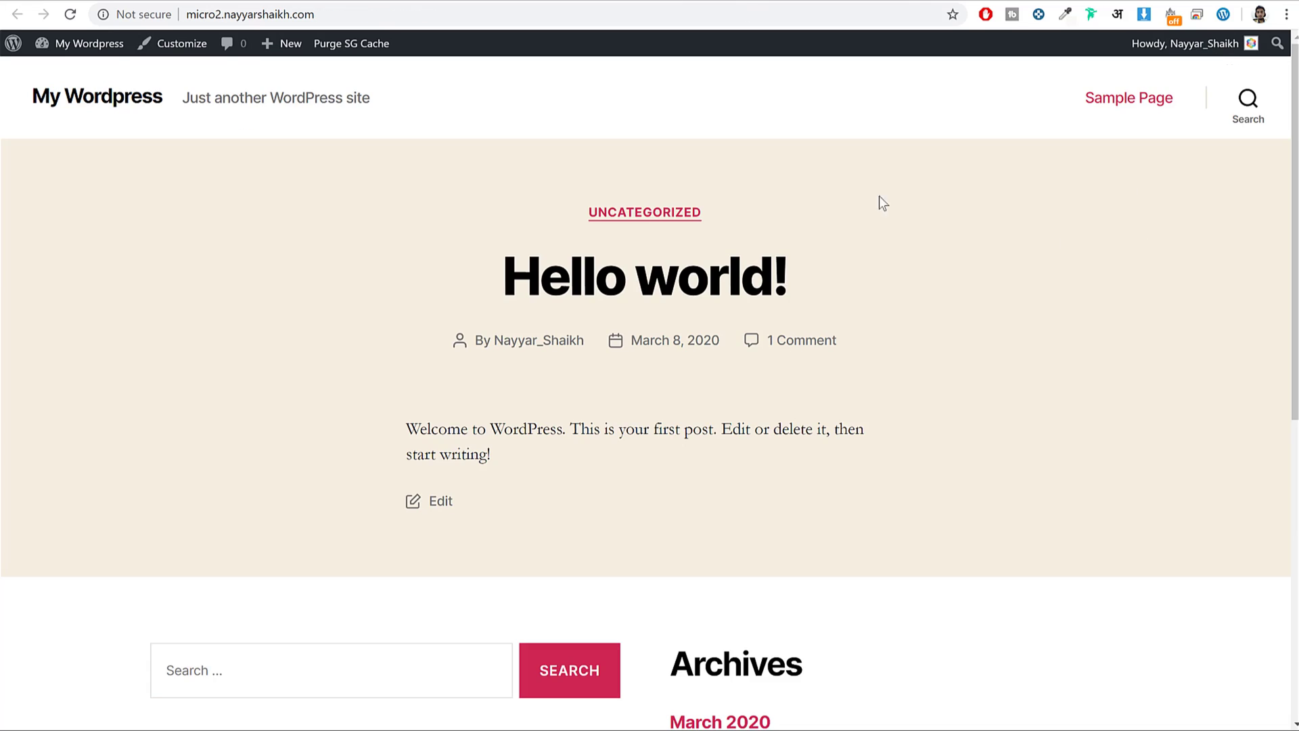
left_click(71, 15)
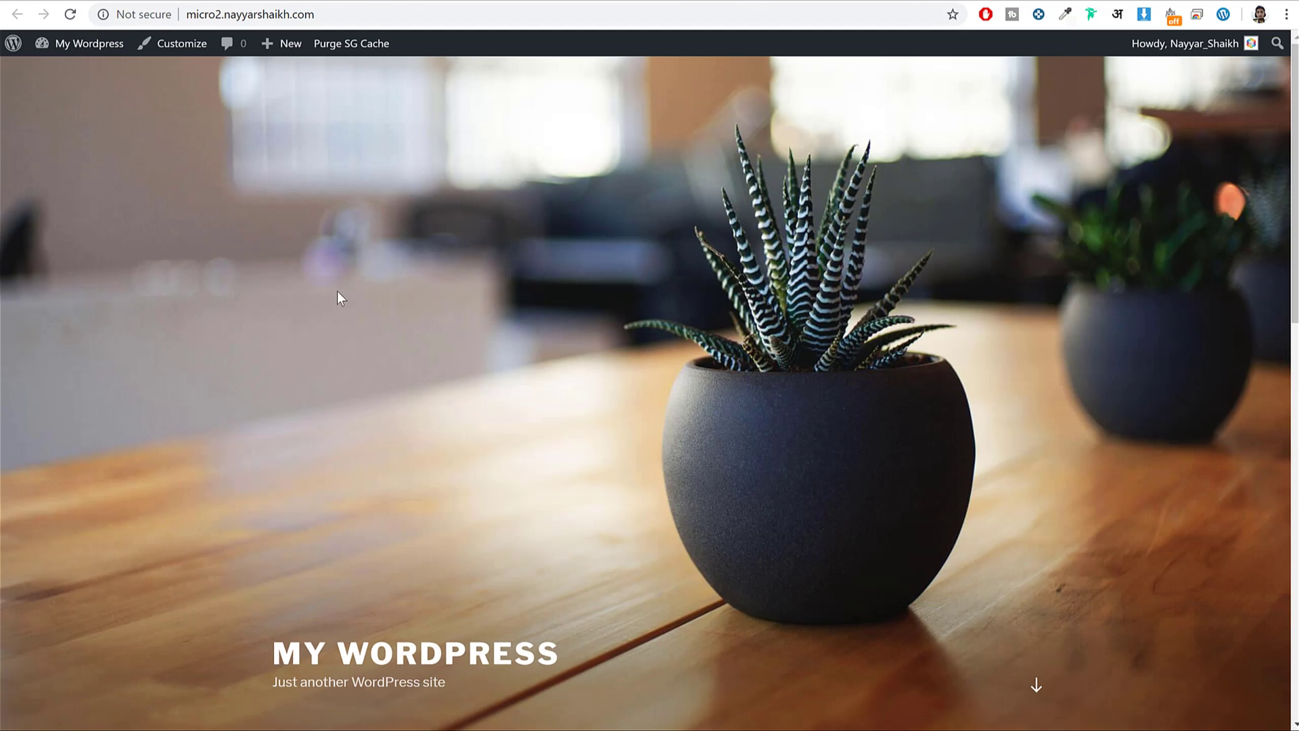
scroll(769, 471, "down", 10)
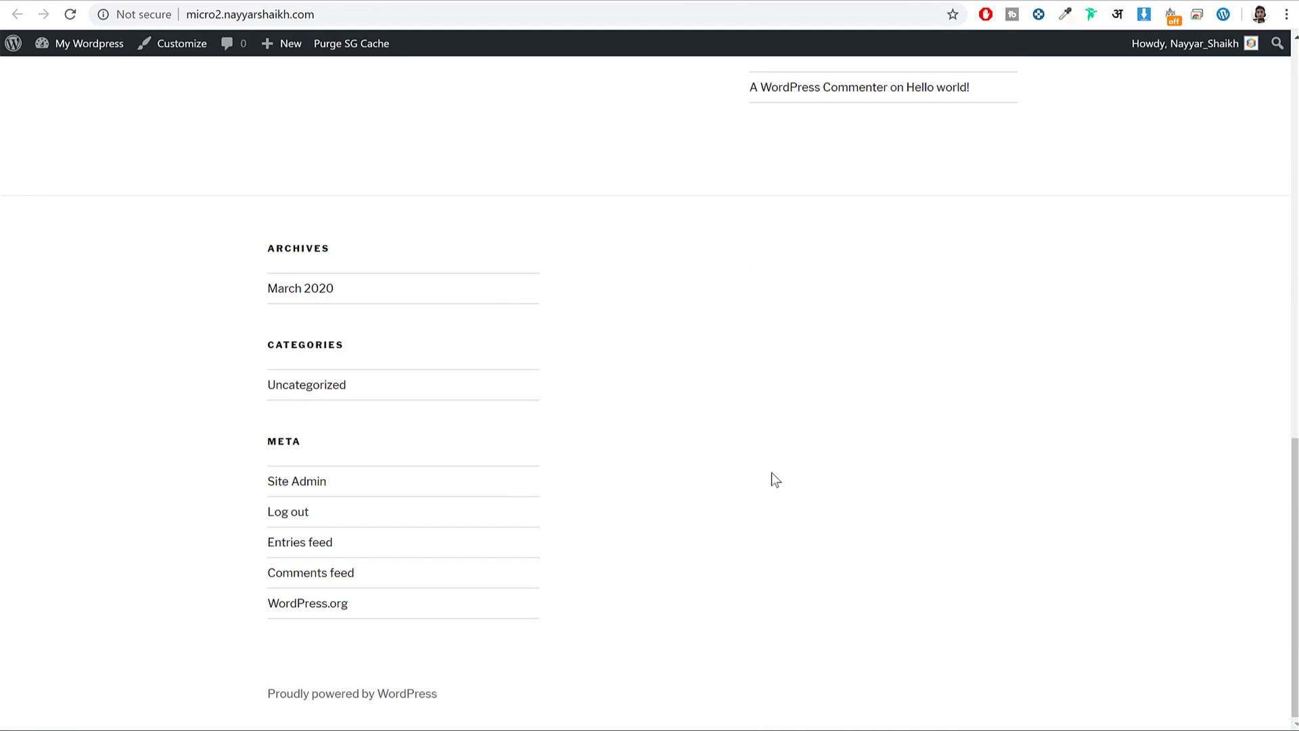
scroll(784, 496, "up", 10)
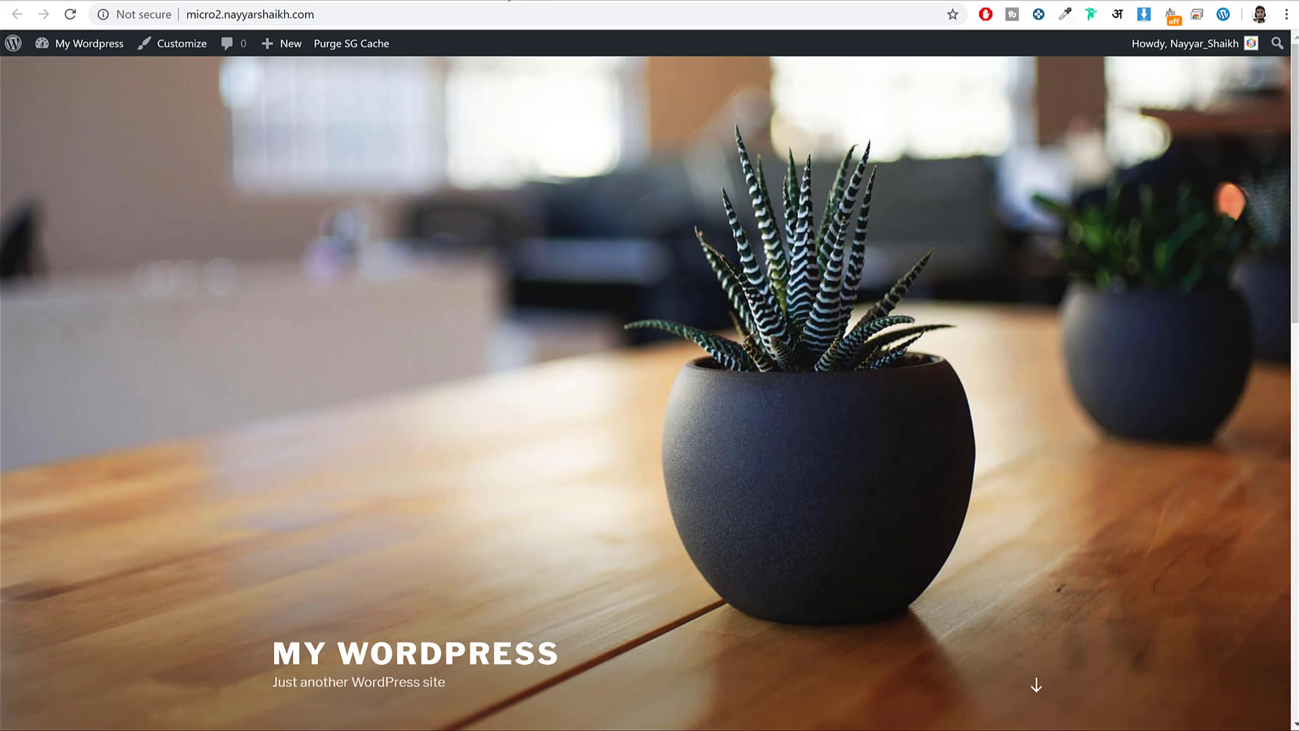
key("alt+Left")
scroll(1032, 341, "down", 15)
scroll(1043, 362, "up", 20)
key("alt+Left")
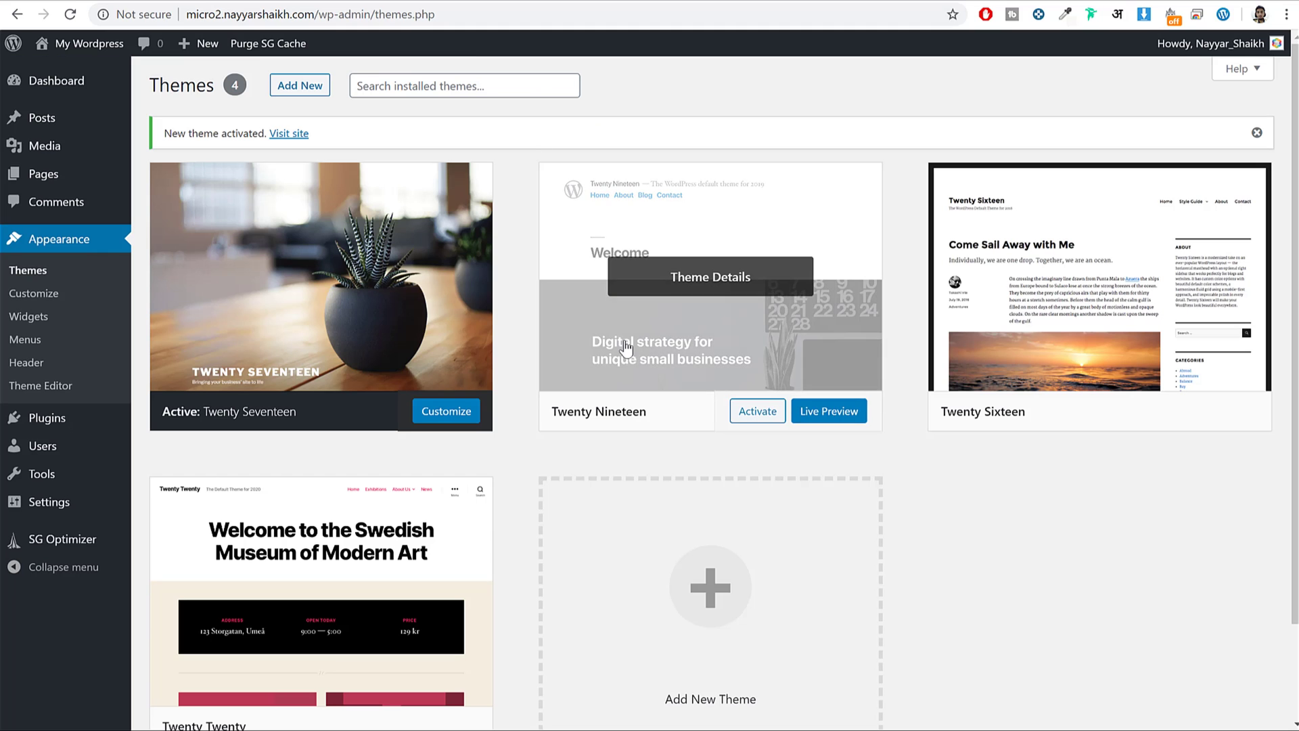
Delete the Twenty Nineteen, Twenty Sixteen and Twenty Twenty themes, confirming each removal.
scroll(792, 609, "down", 2)
scroll(787, 636, "up", 2)
left_click(696, 298)
left_click(1242, 689)
left_click(732, 142)
left_click(725, 209)
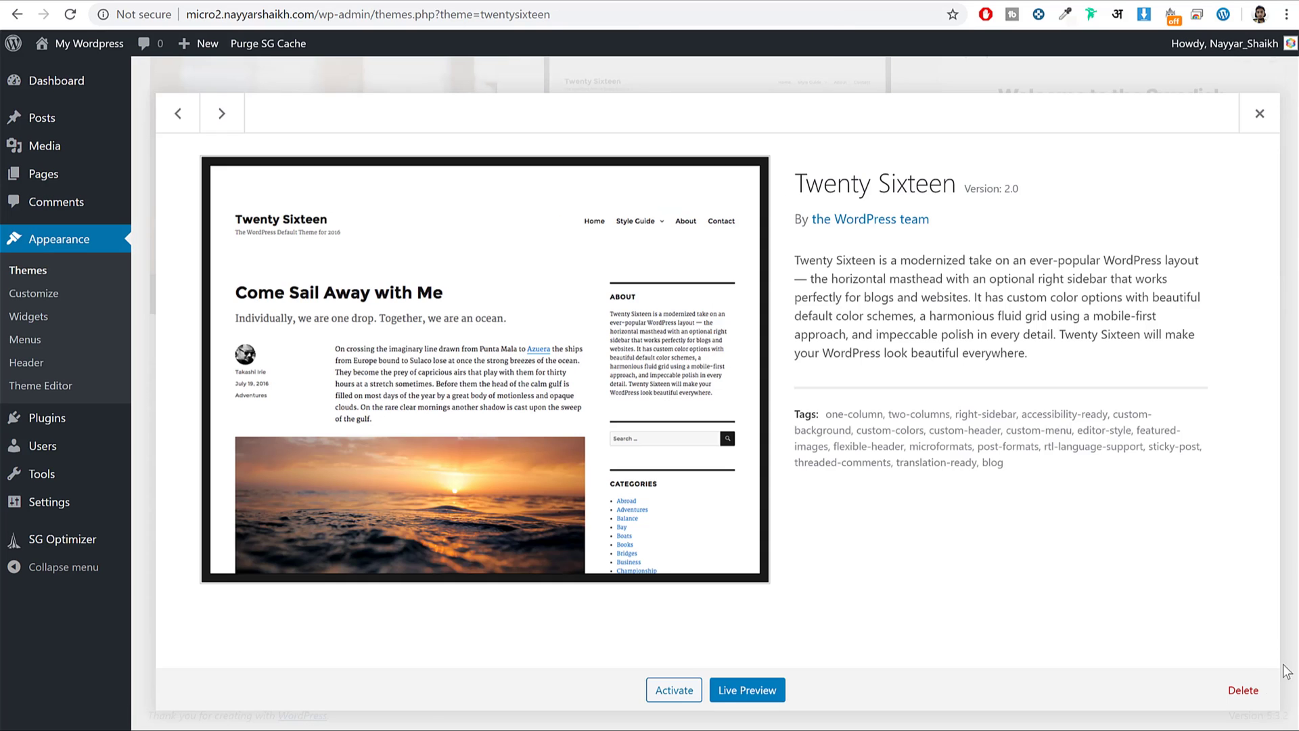
left_click(1243, 689)
left_click(733, 135)
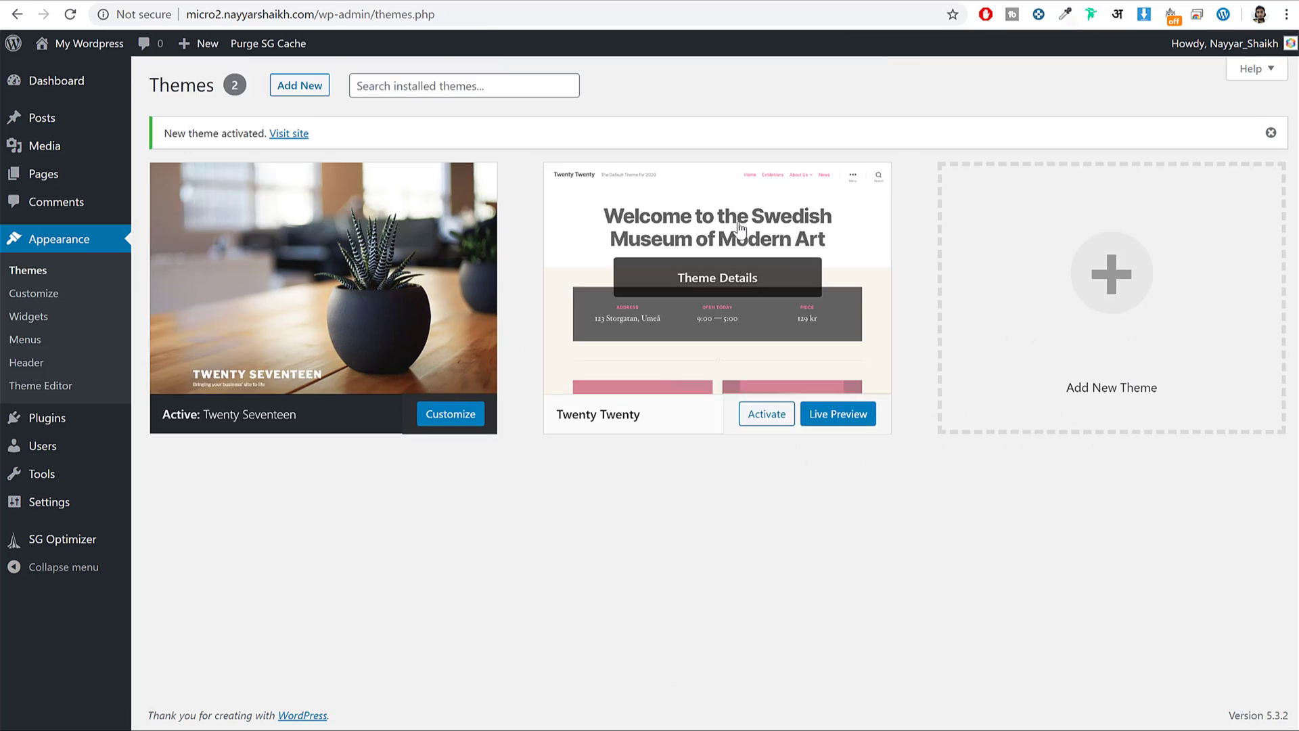
left_click(719, 275)
left_click(1242, 690)
left_click(733, 141)
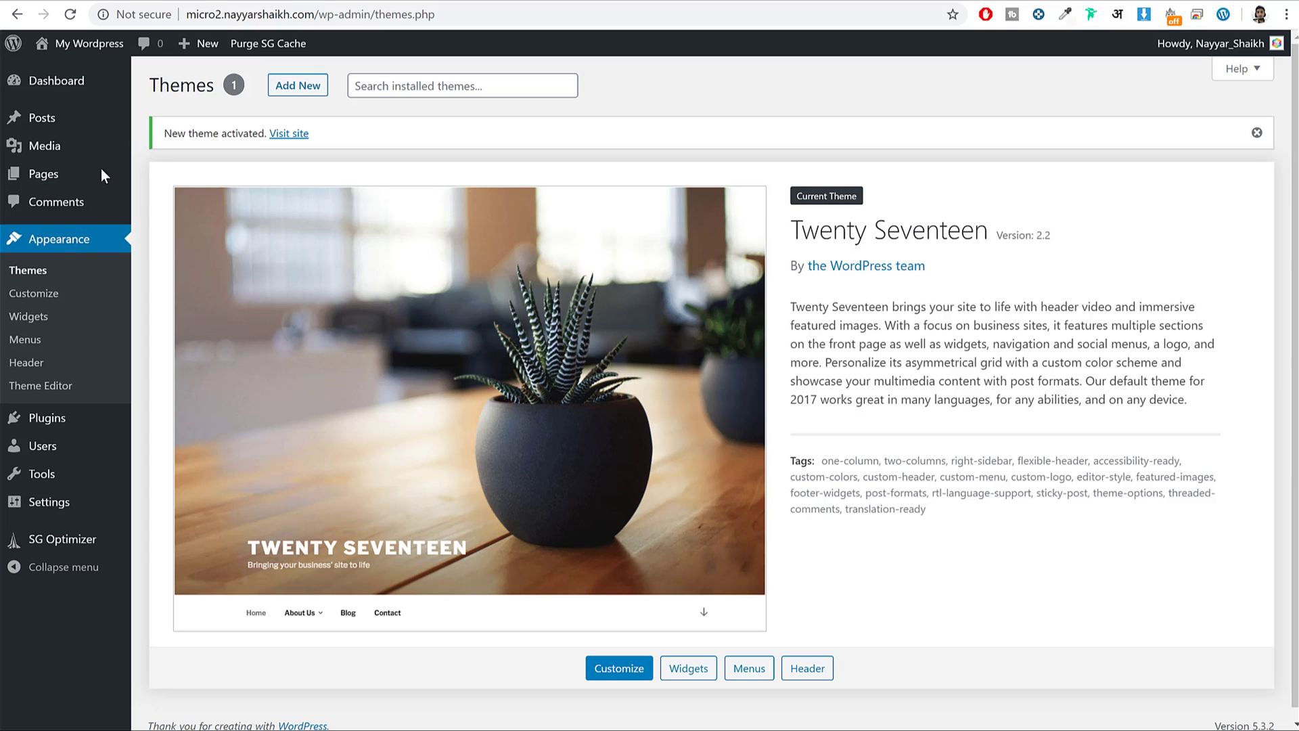
left_click(33, 429)
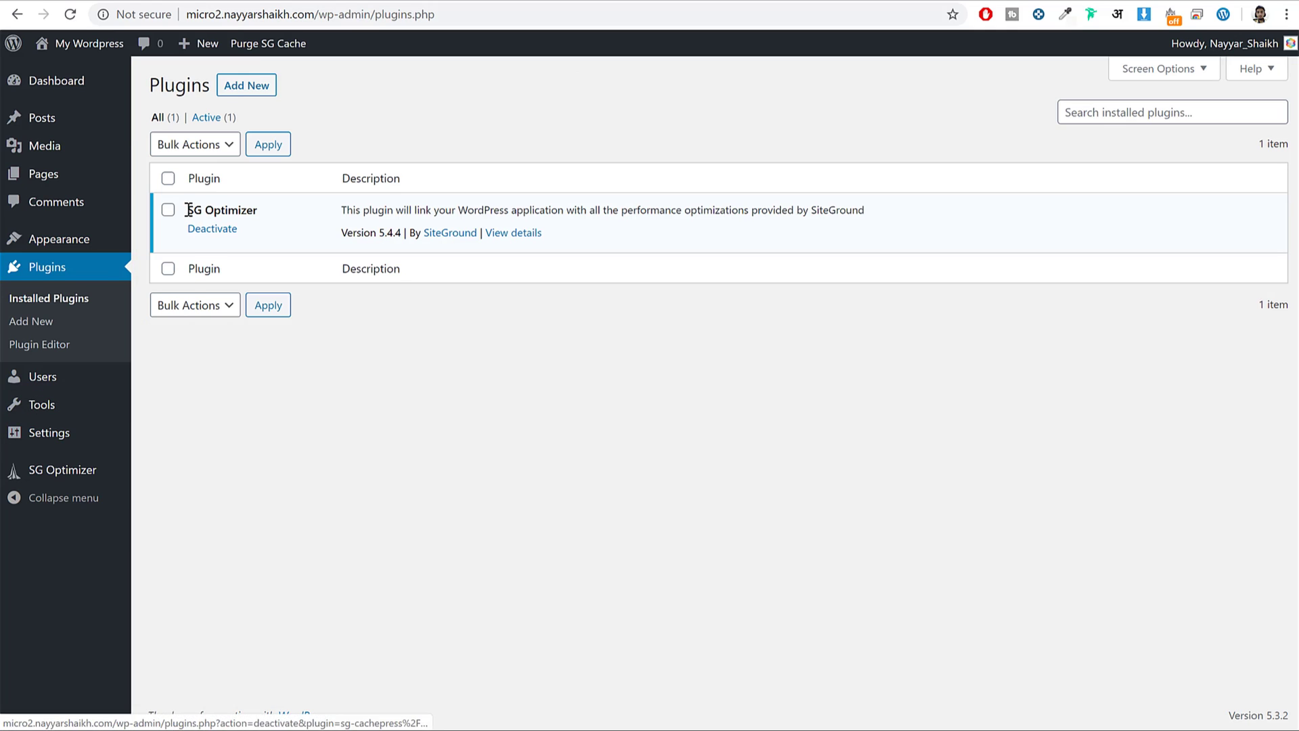
Highlight the SG Optimizer plugin name and its author SiteGround in the Plugins list.
left_click_drag(188, 209, 245, 212)
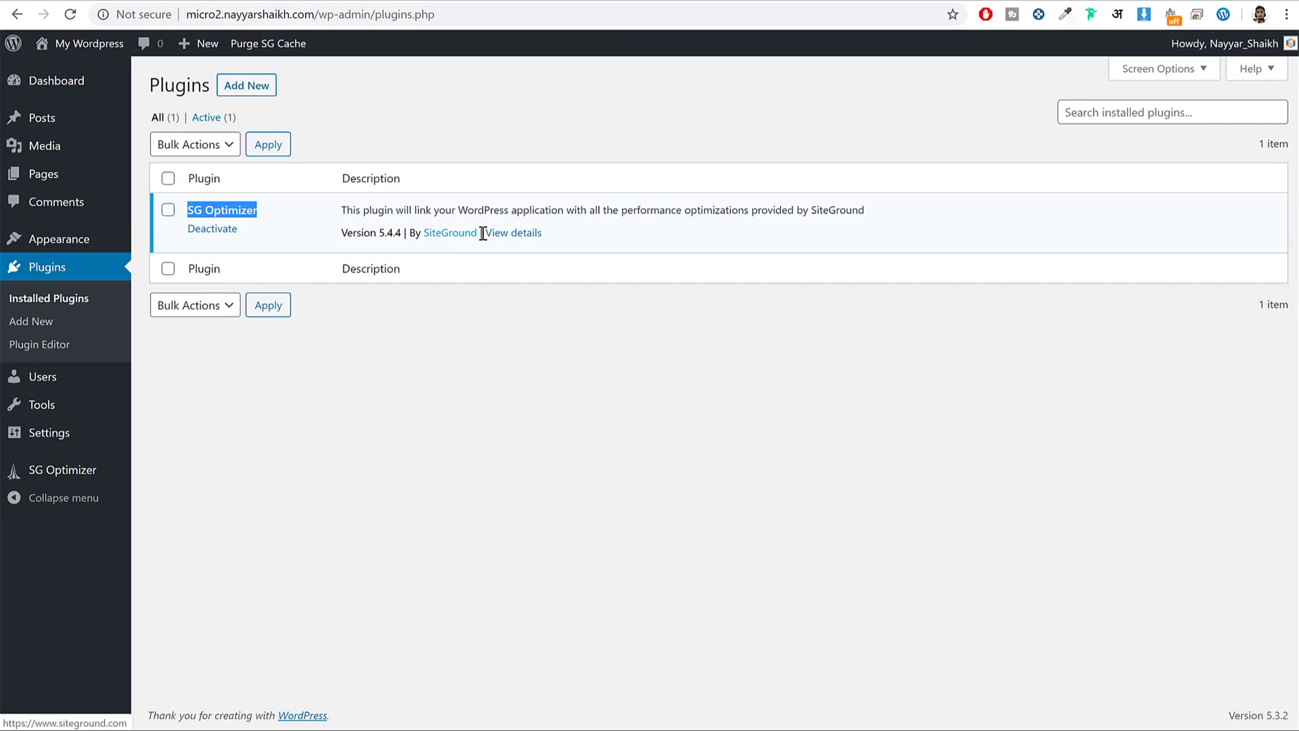
left_click_drag(480, 233, 423, 234)
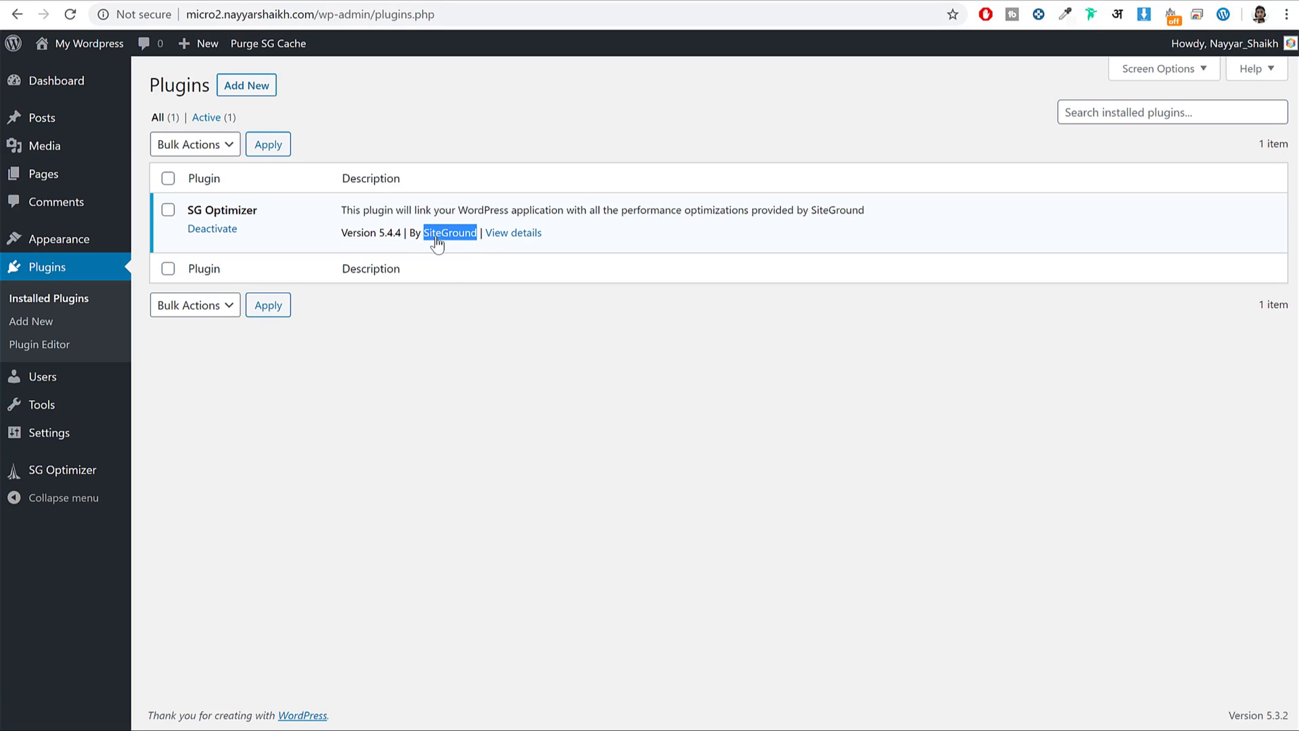
left_click(410, 252)
Open Settings > General and select the 'My Wordpress' site title and 'Just another WordPress site' tagline.
left_click(51, 432)
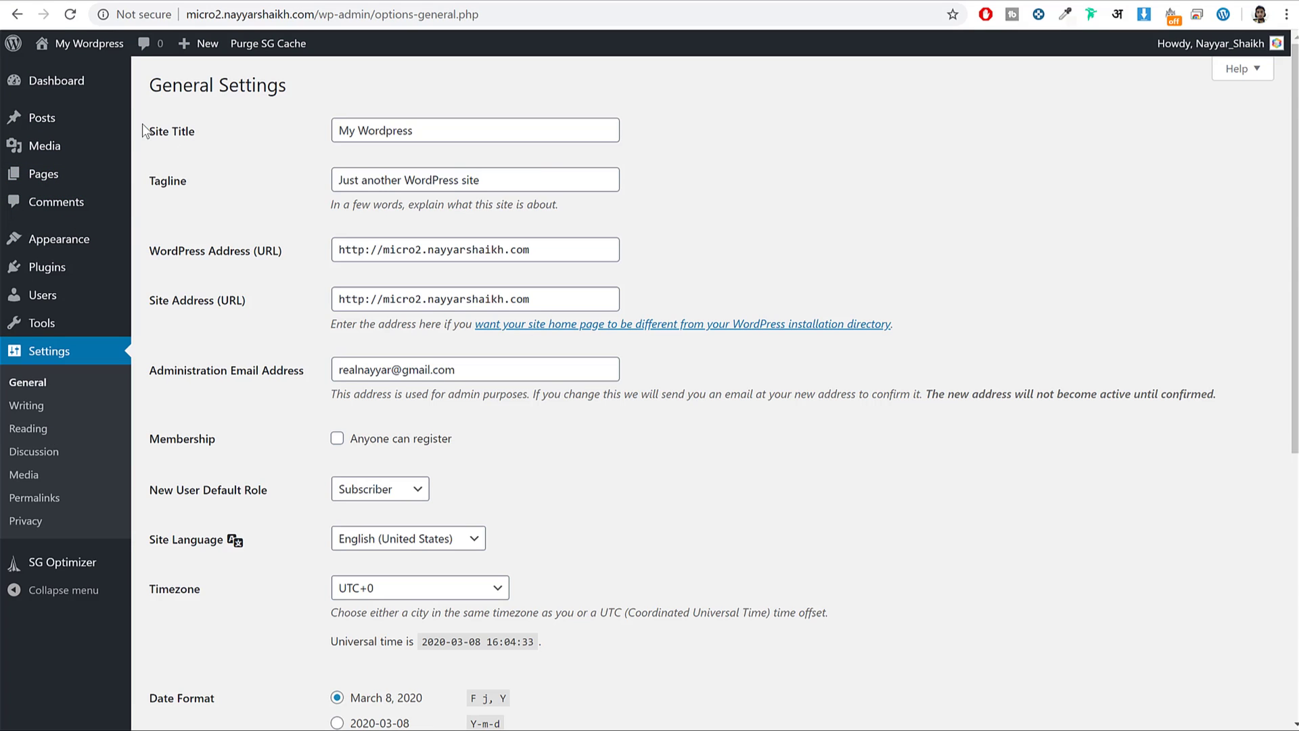
left_click(456, 126)
key("ctrl+a")
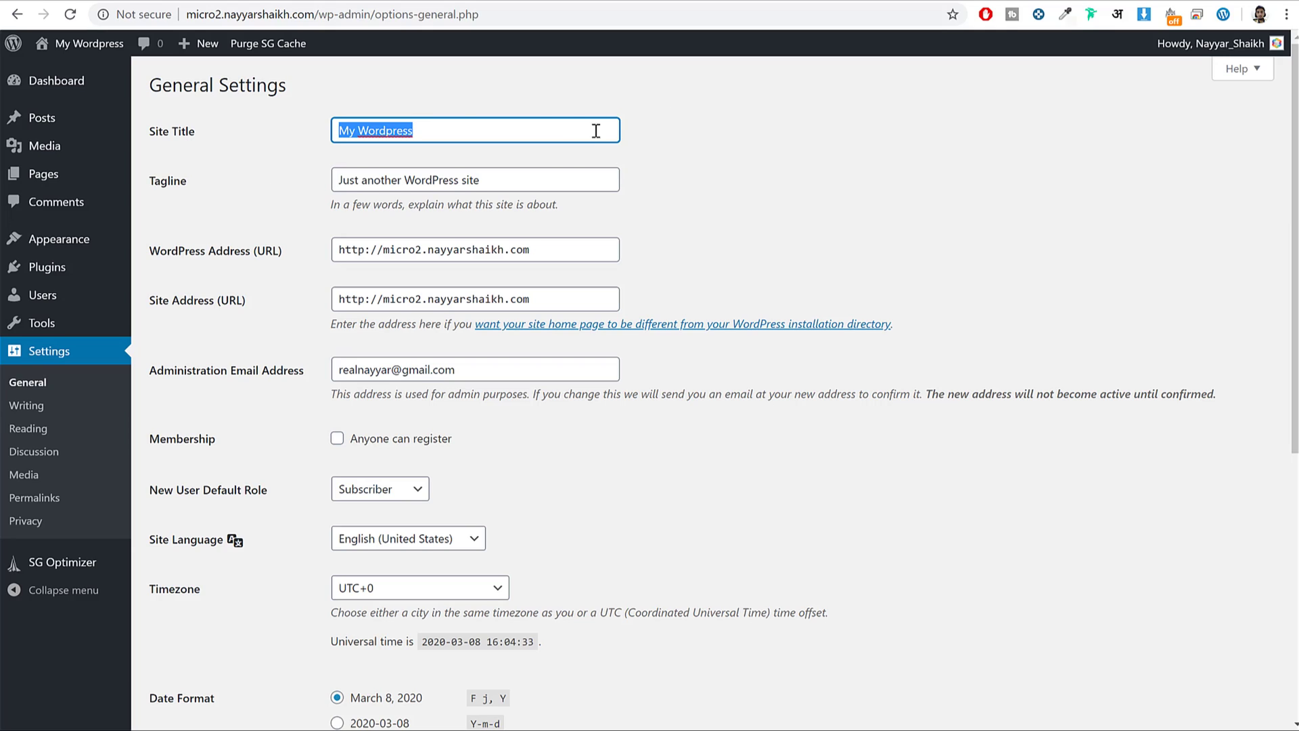
left_click(176, 187)
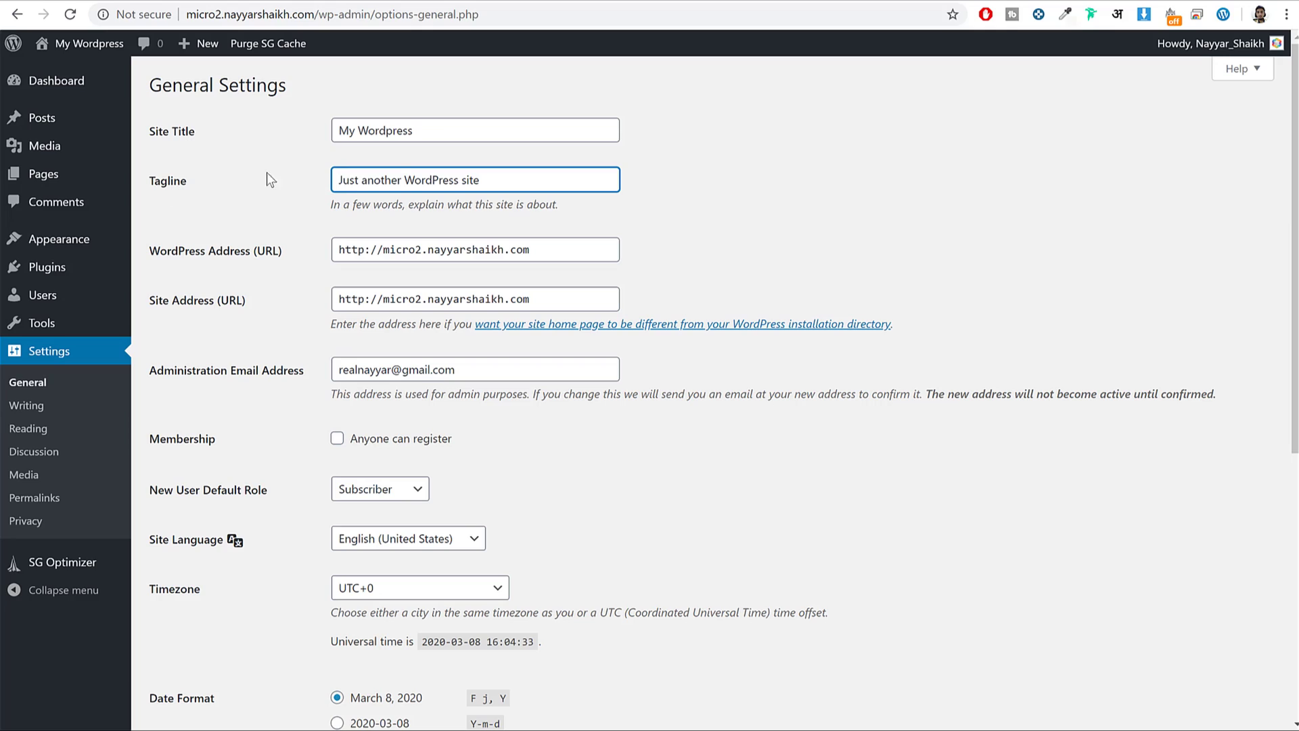
key("ctrl+a")
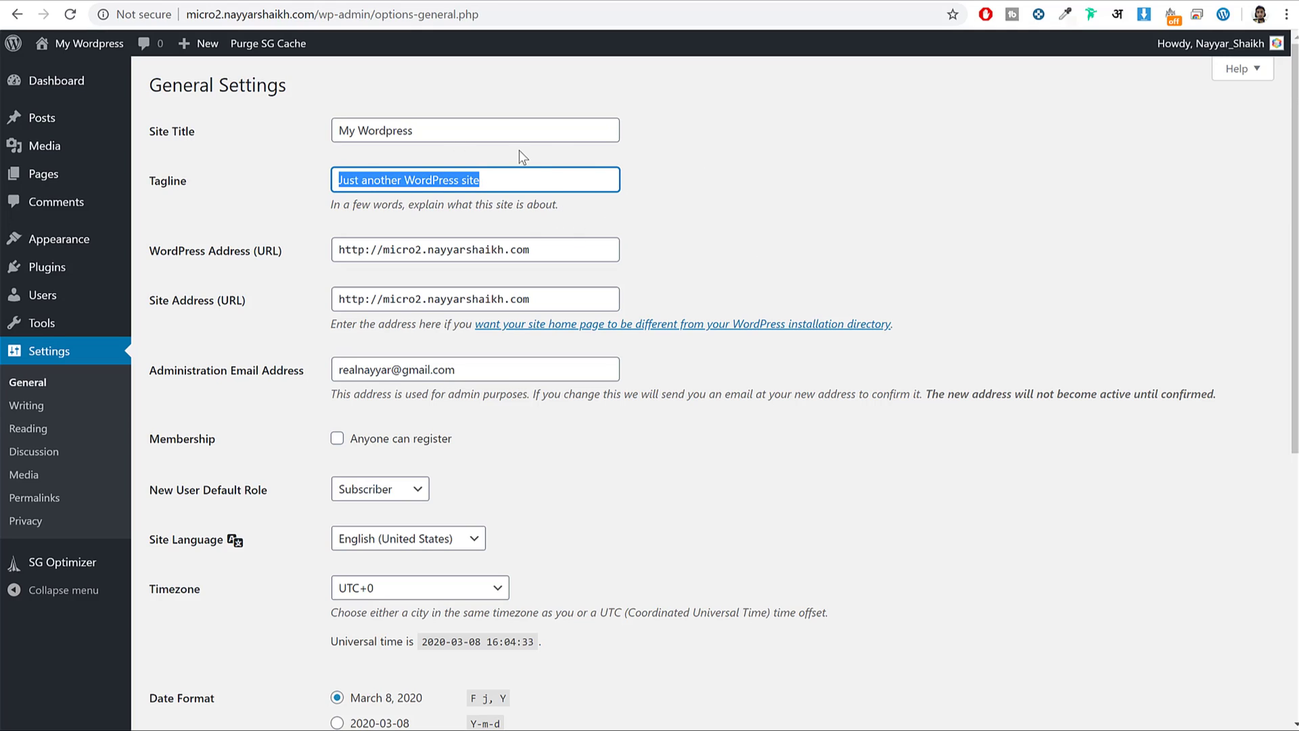
Change the WordPress Address and Site Address from http to https.
left_click(206, 254)
left_click(198, 302)
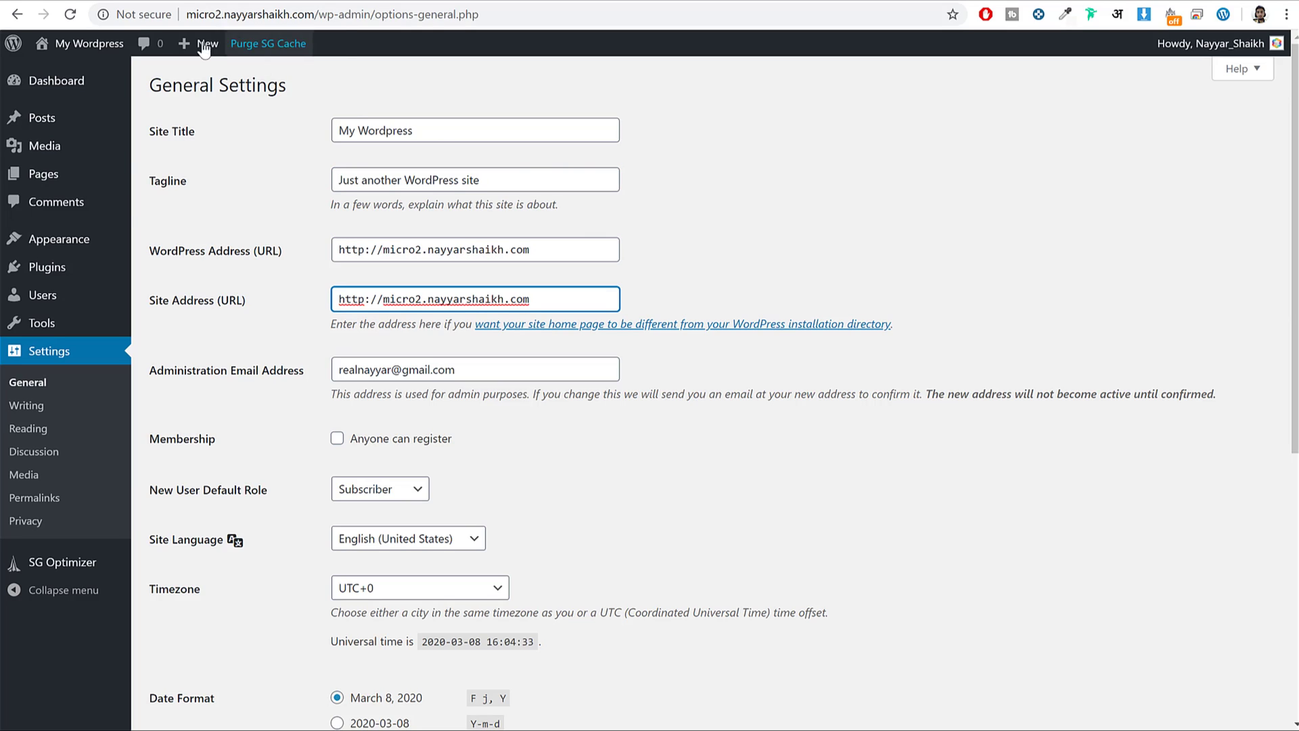
left_click(143, 17)
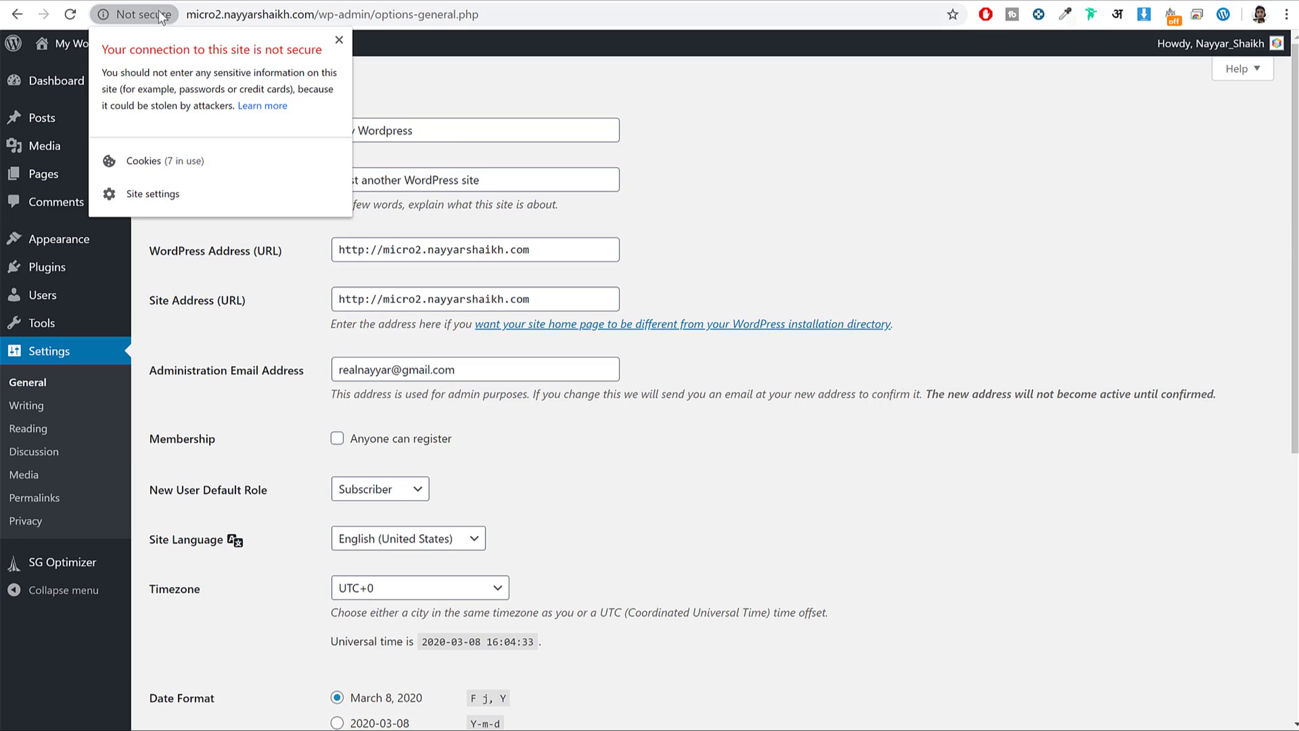
key("Escape")
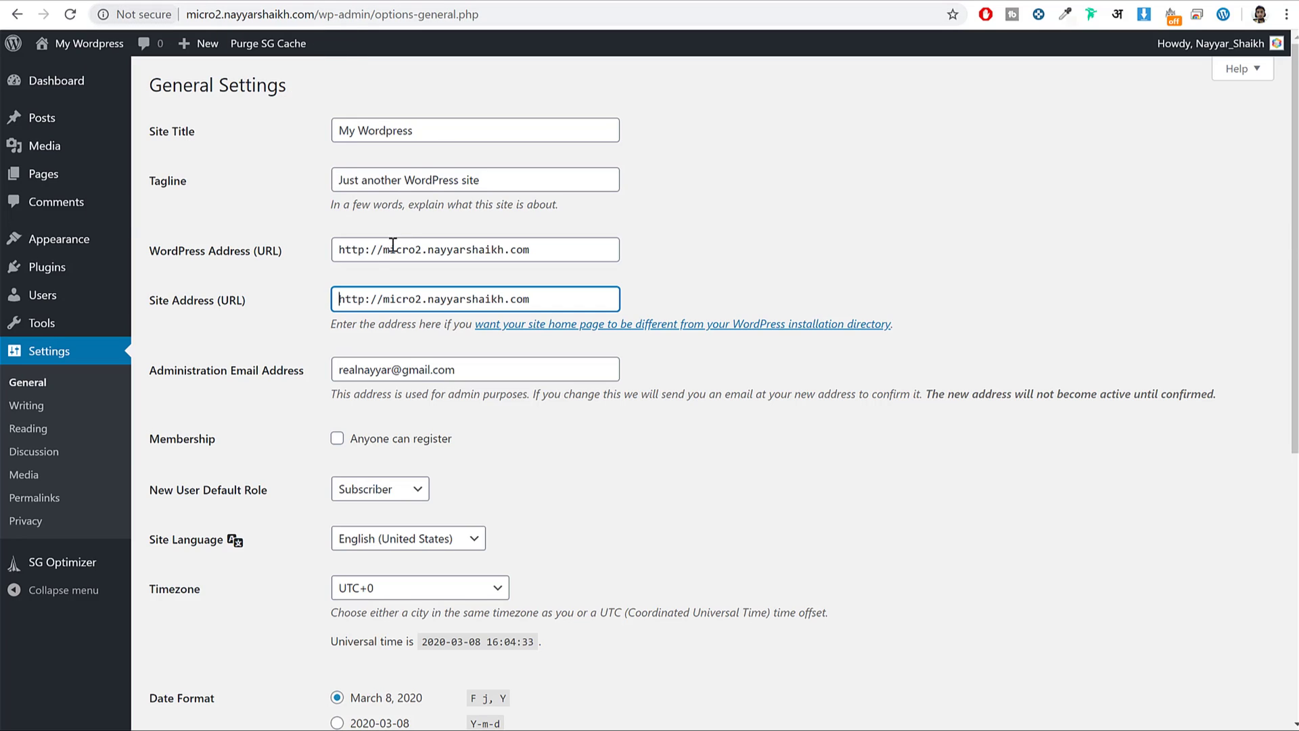
left_click_drag(339, 250, 369, 251)
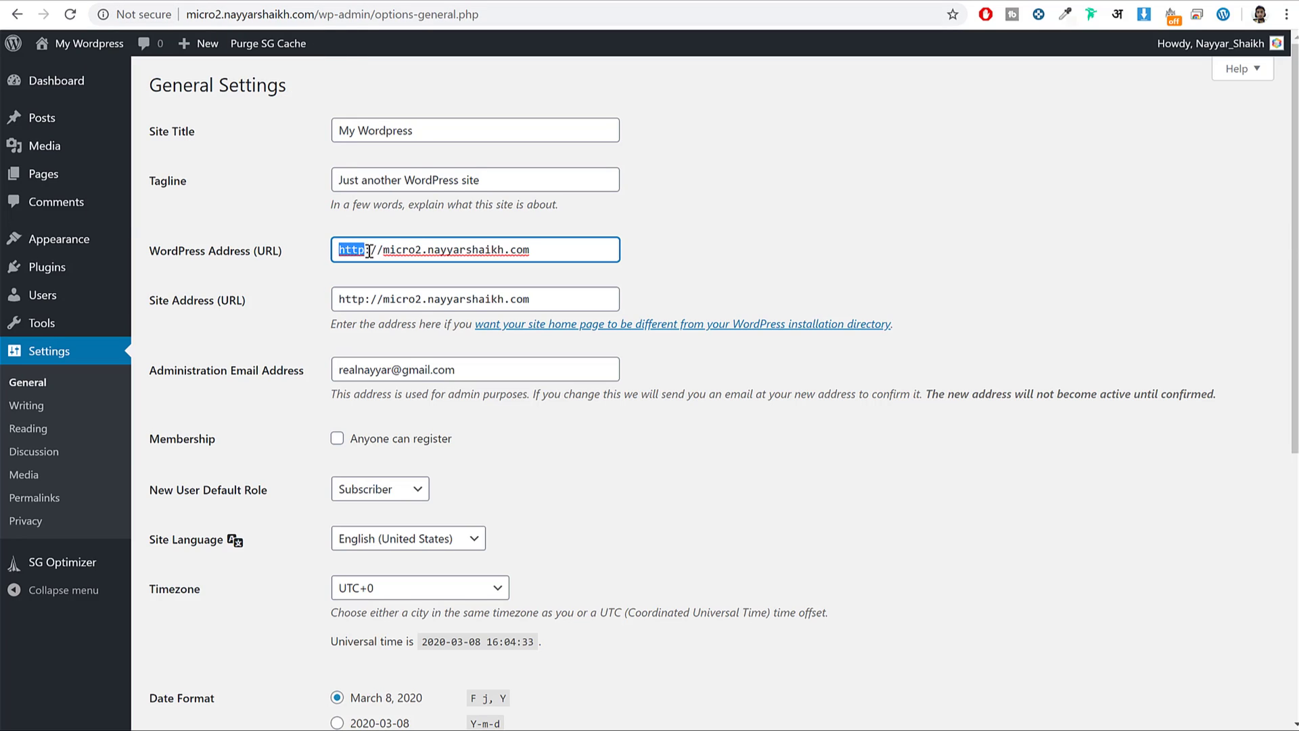
key("Right")
type("s")
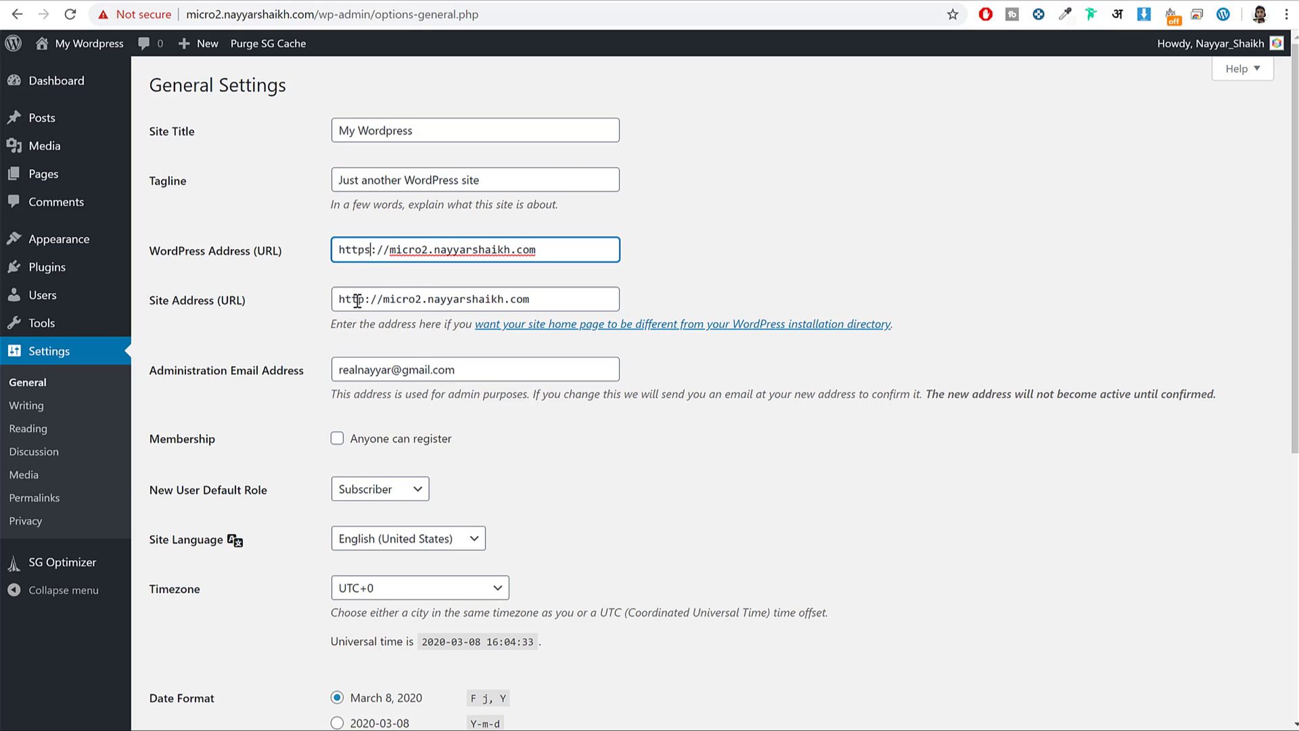
left_click(371, 298)
type("s")
left_click_drag(383, 298, 328, 298)
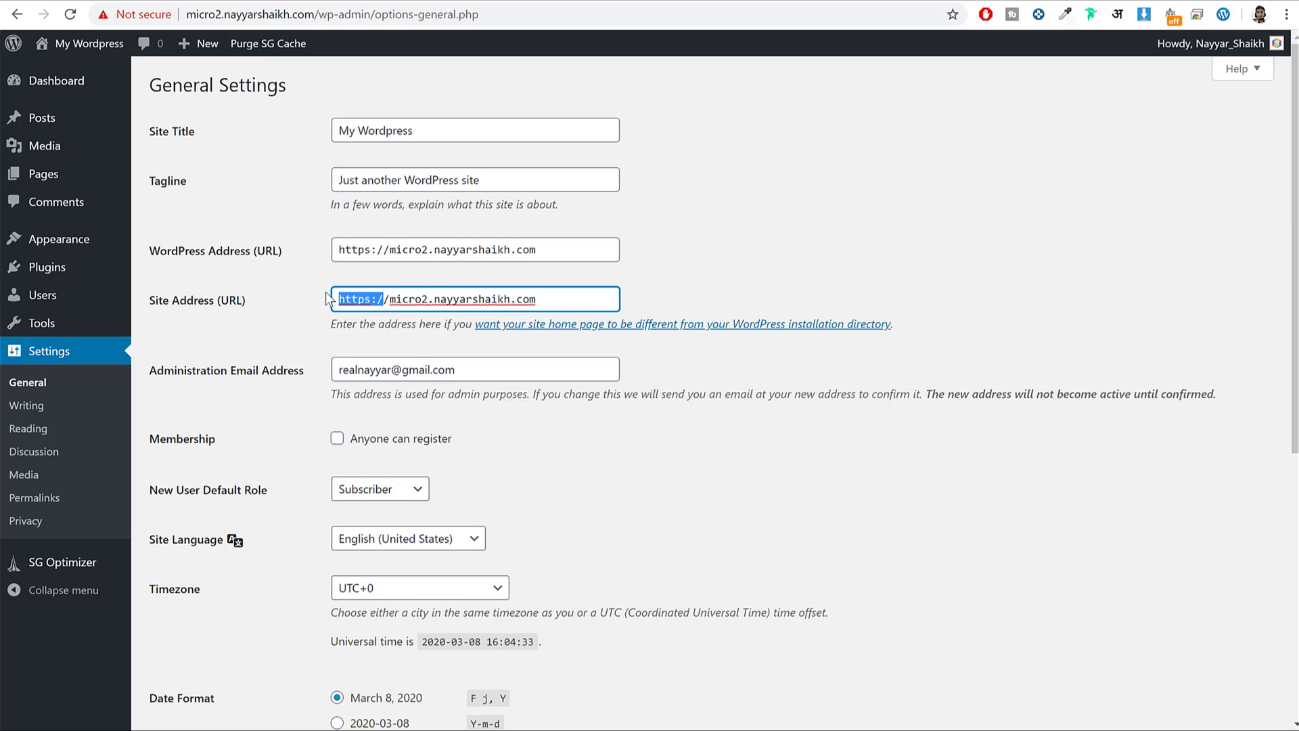
left_click_drag(378, 249, 311, 243)
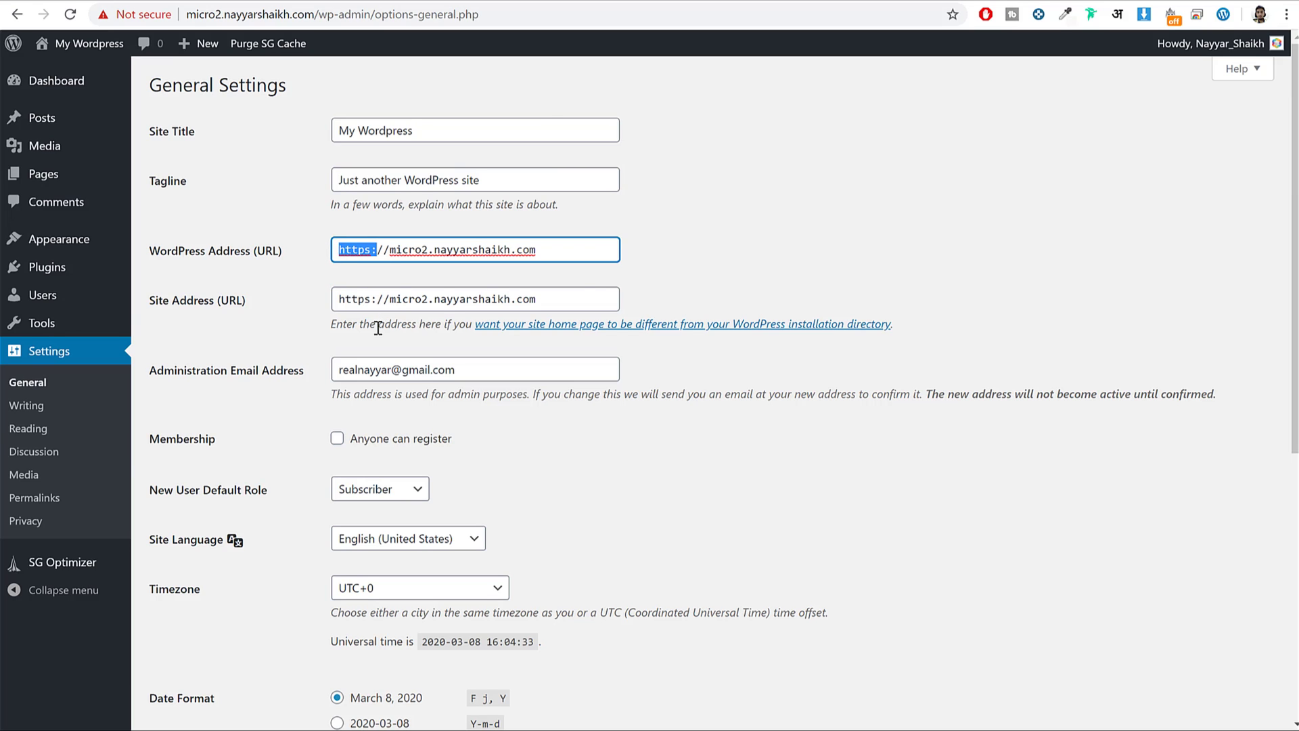
Review the Administration Email Address field on the General Settings page.
scroll(440, 229, "down", 4)
scroll(370, 242, "up", 1)
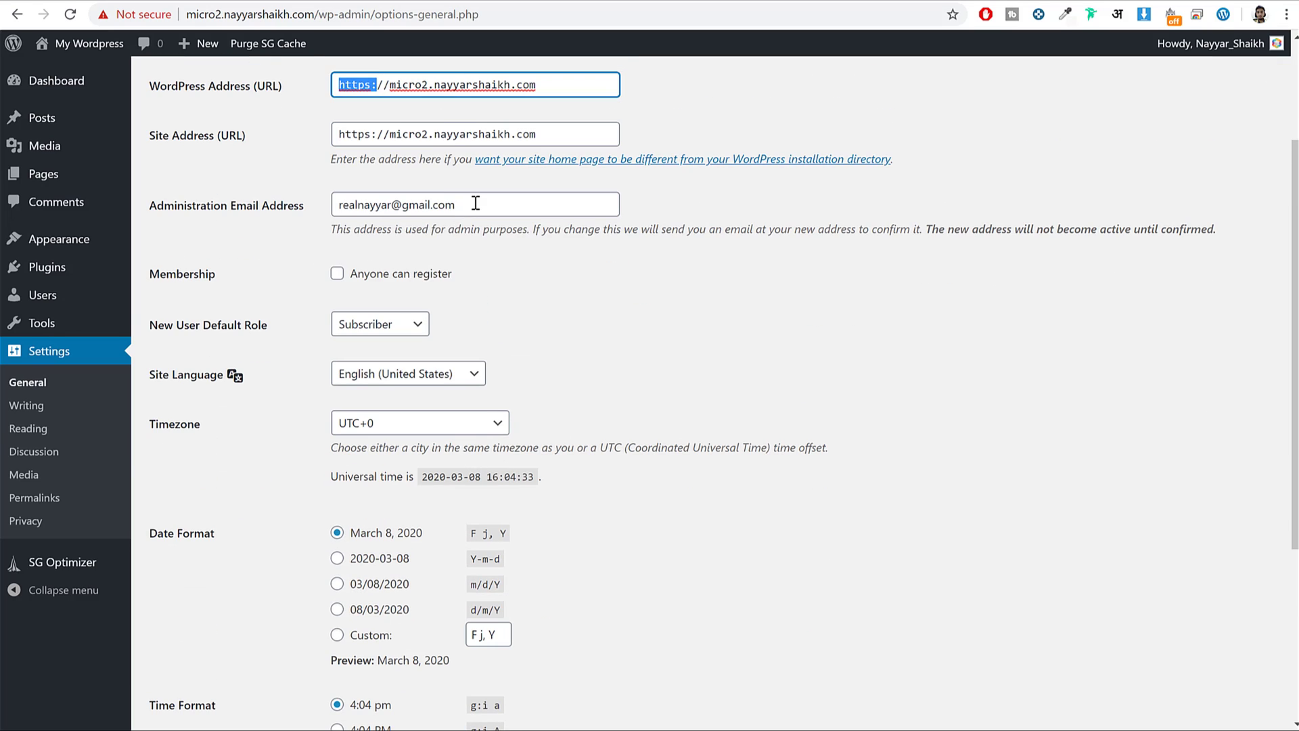
triple_click(519, 212)
left_click(532, 178)
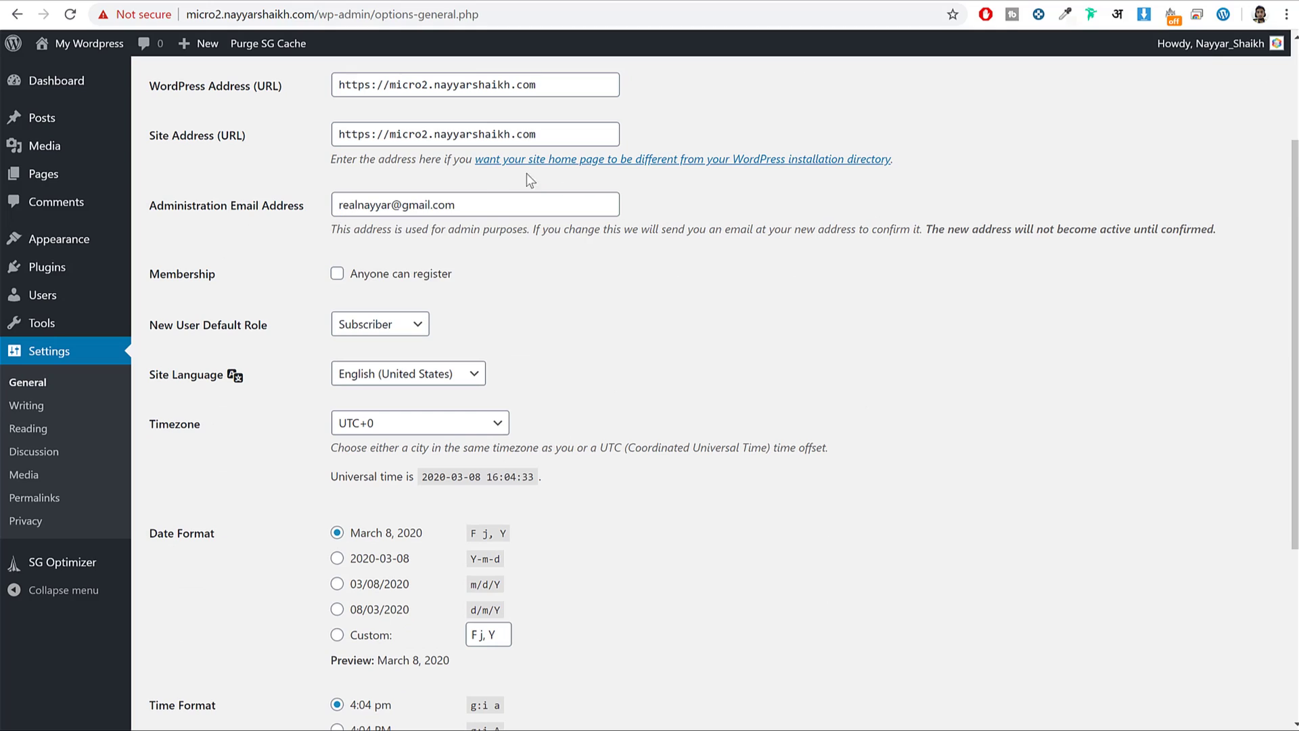
triple_click(470, 203)
left_click(774, 263)
Enable 'Anyone can register' under Membership and save the general settings.
left_click_drag(148, 274, 215, 272)
left_click(376, 276)
scroll(598, 319, "down", 5)
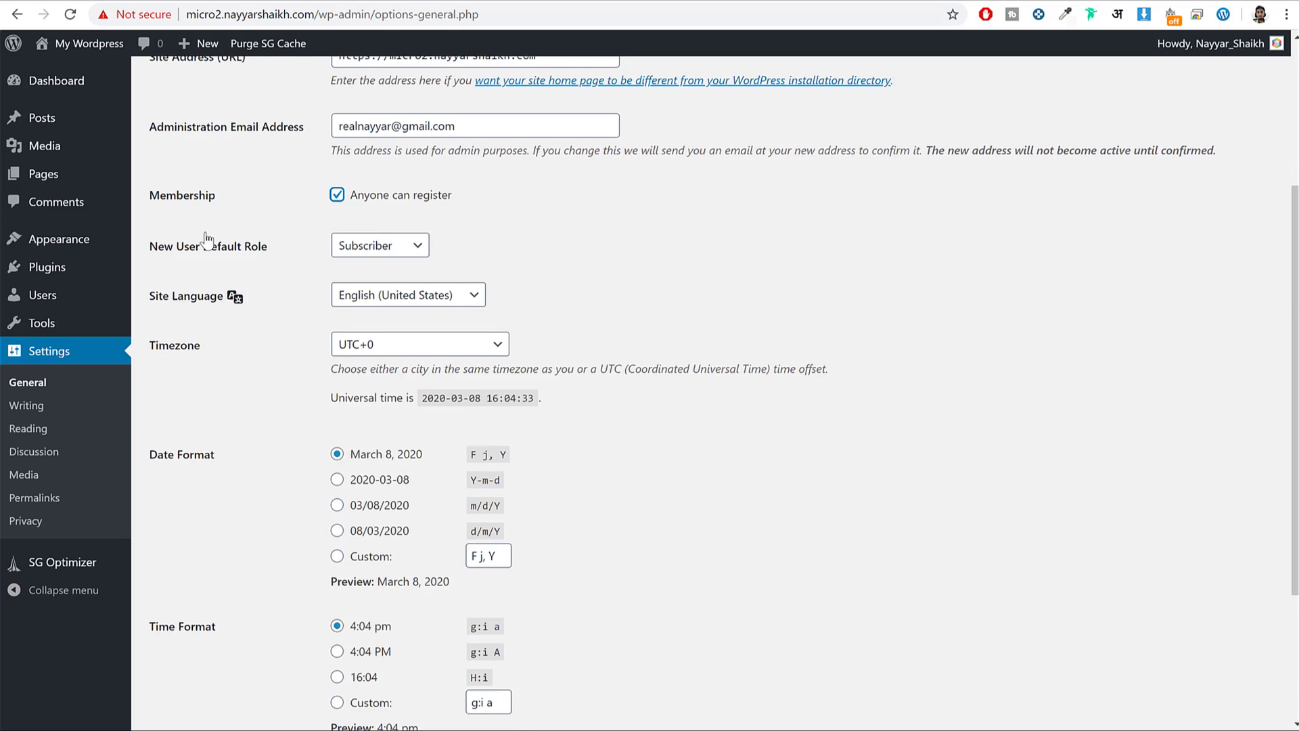
left_click(207, 650)
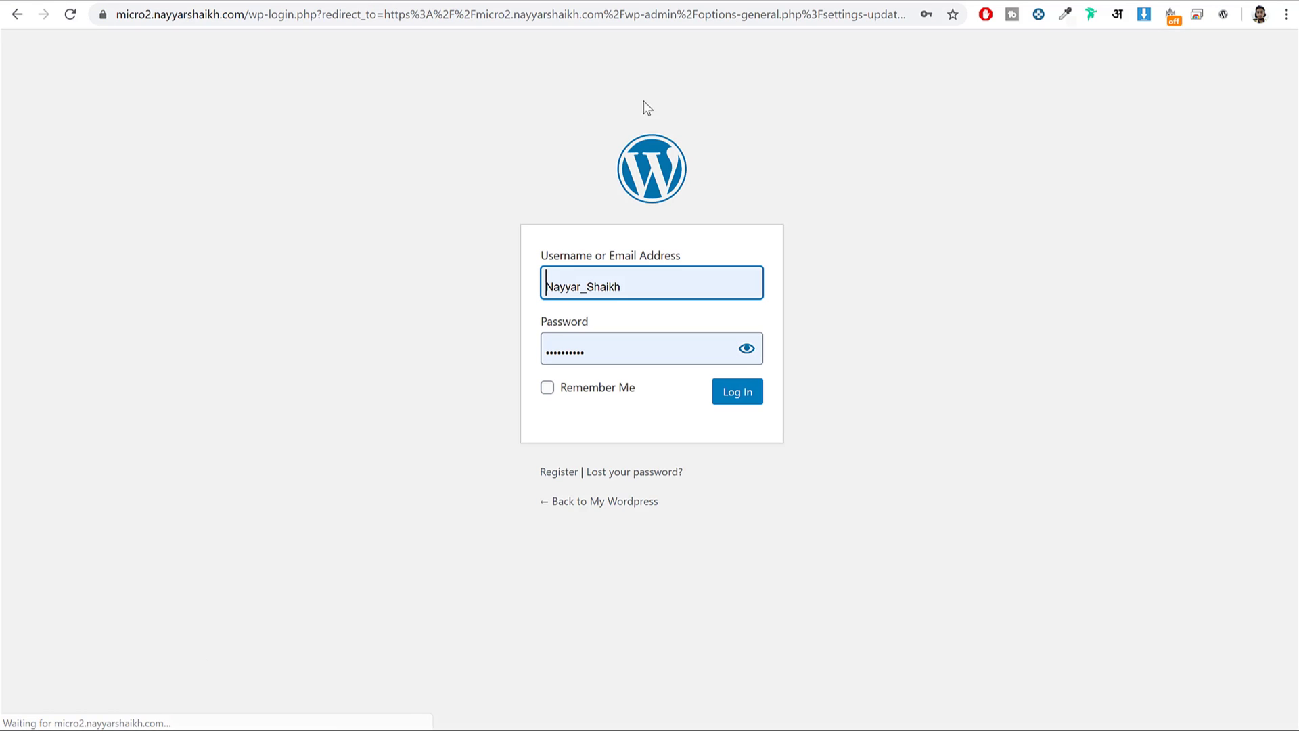
Log back in to the admin using the browser's saved password.
left_click(739, 398)
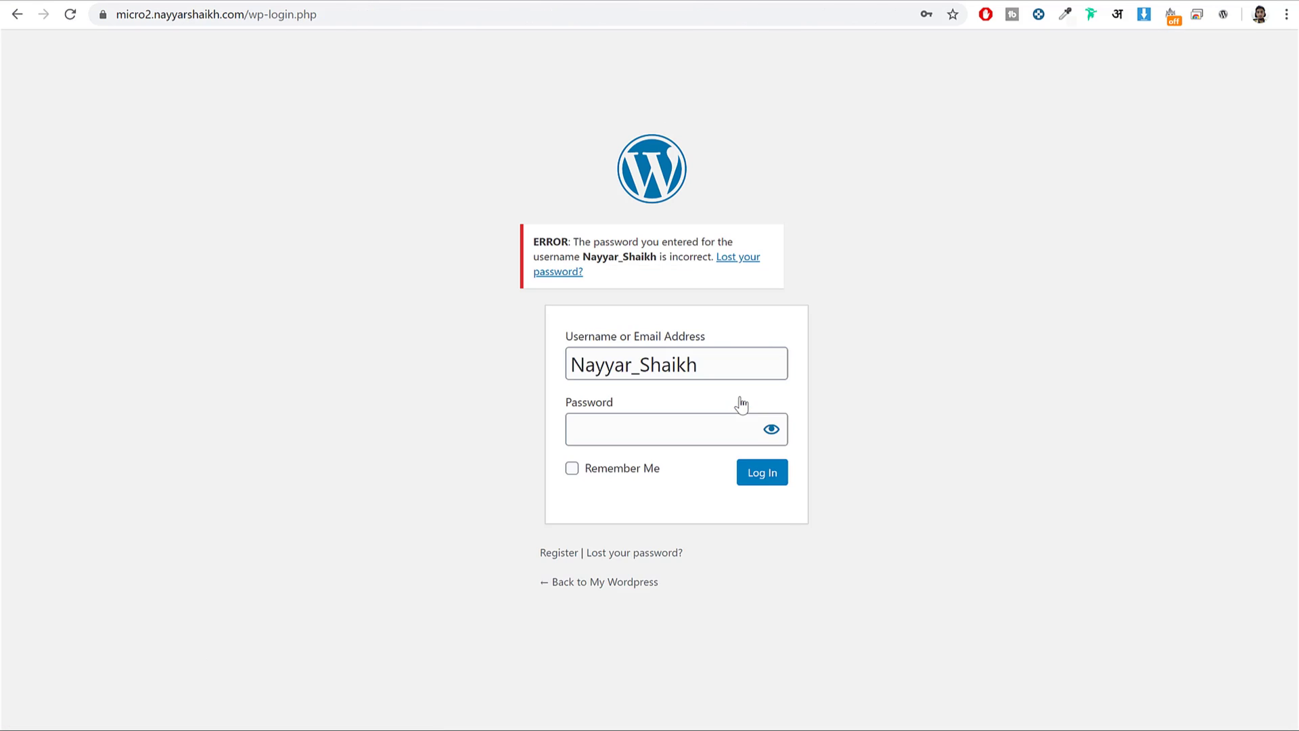
left_click(654, 421)
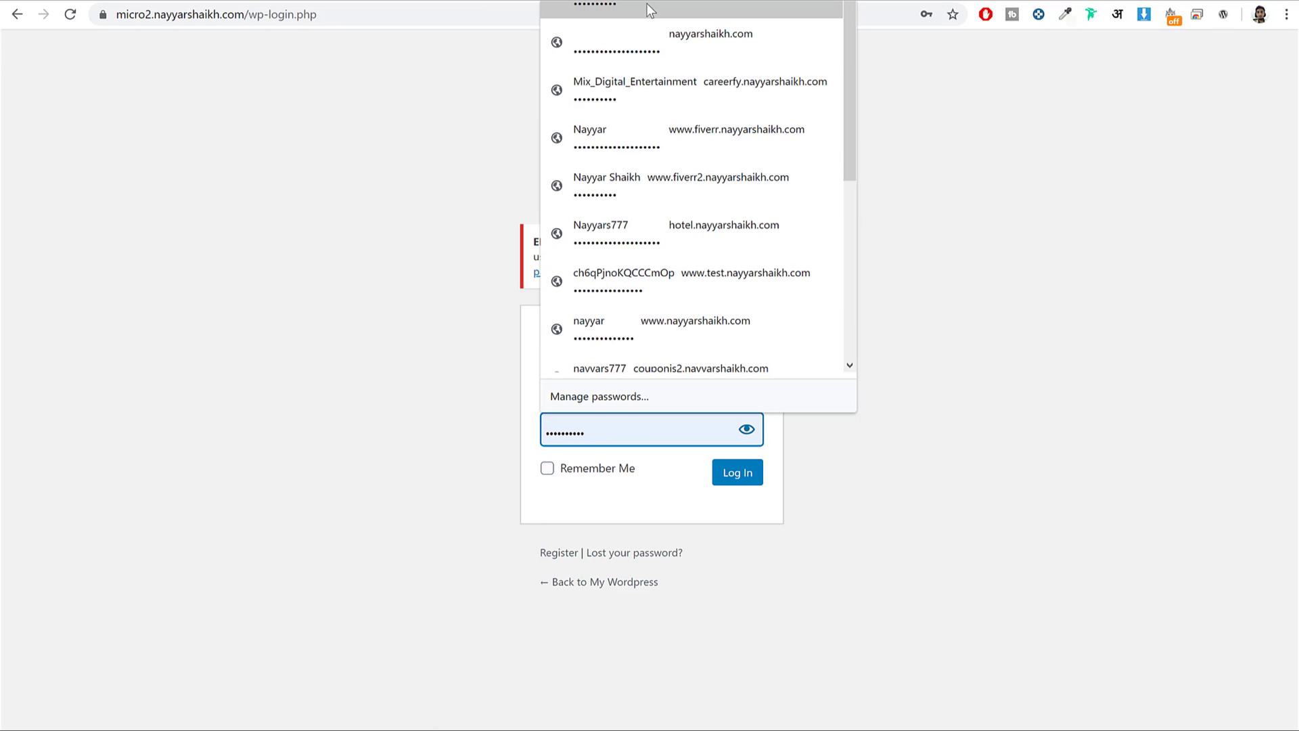
left_click(670, 362)
left_click(725, 474)
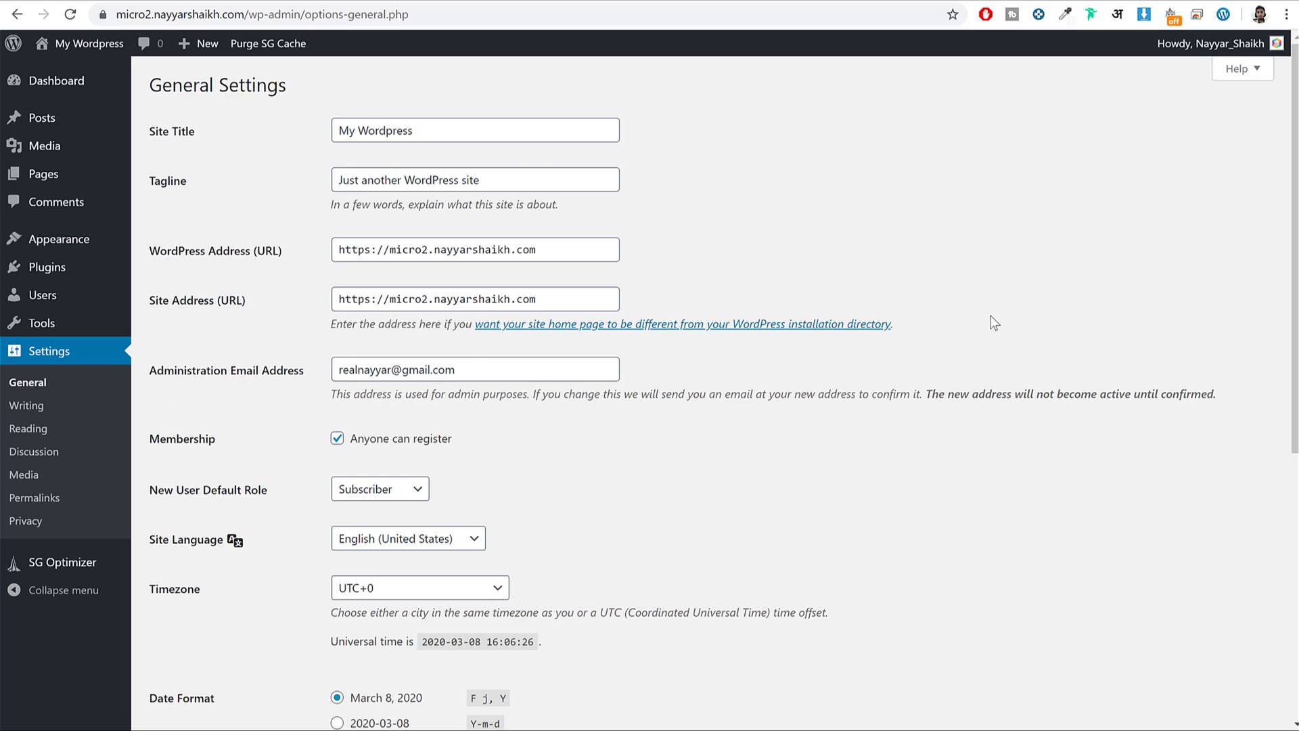
Confirm permalinks are set to Post name, then return to the Dashboard.
left_click(20, 498)
left_click_drag(225, 409, 167, 410)
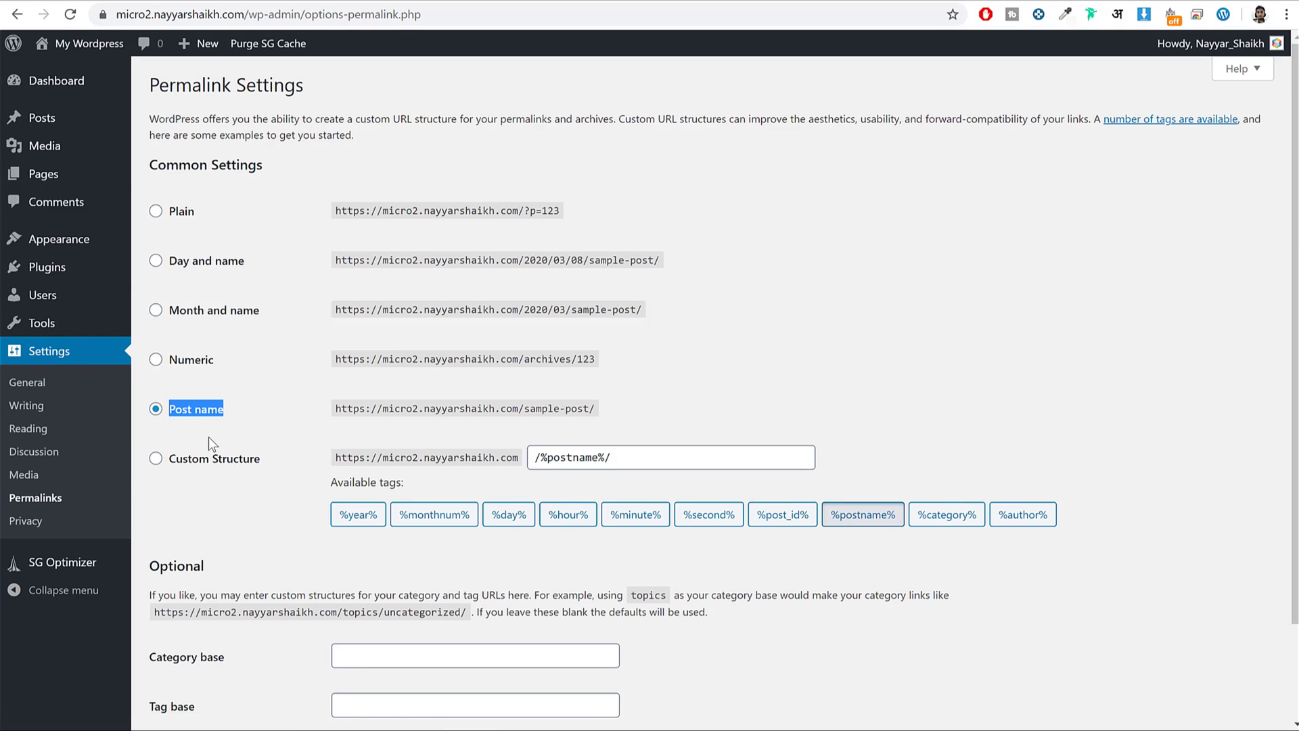
left_click(68, 96)
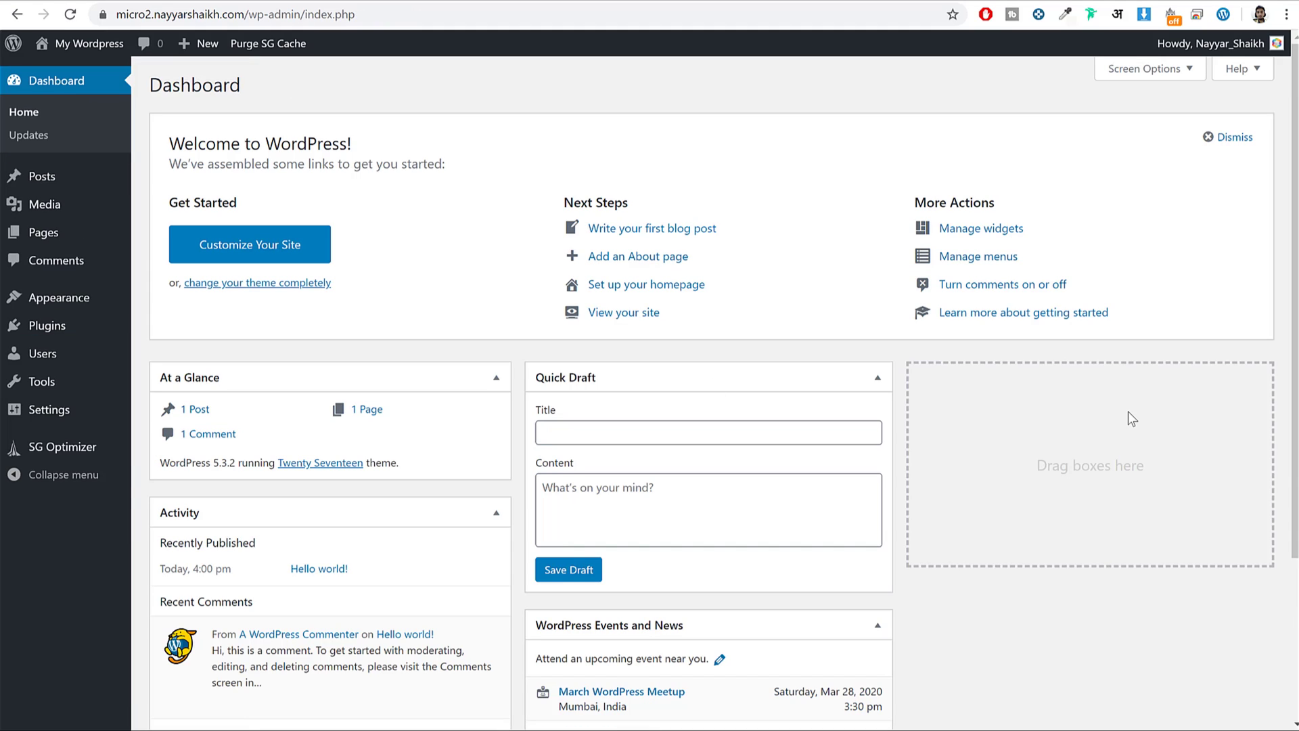
scroll(943, 521, "down", 3)
scroll(927, 596, "up", 3)
Hide At a Glance, Activity, Quick Draft, WordPress Events and News, and Welcome via Screen Options.
left_click(1128, 68)
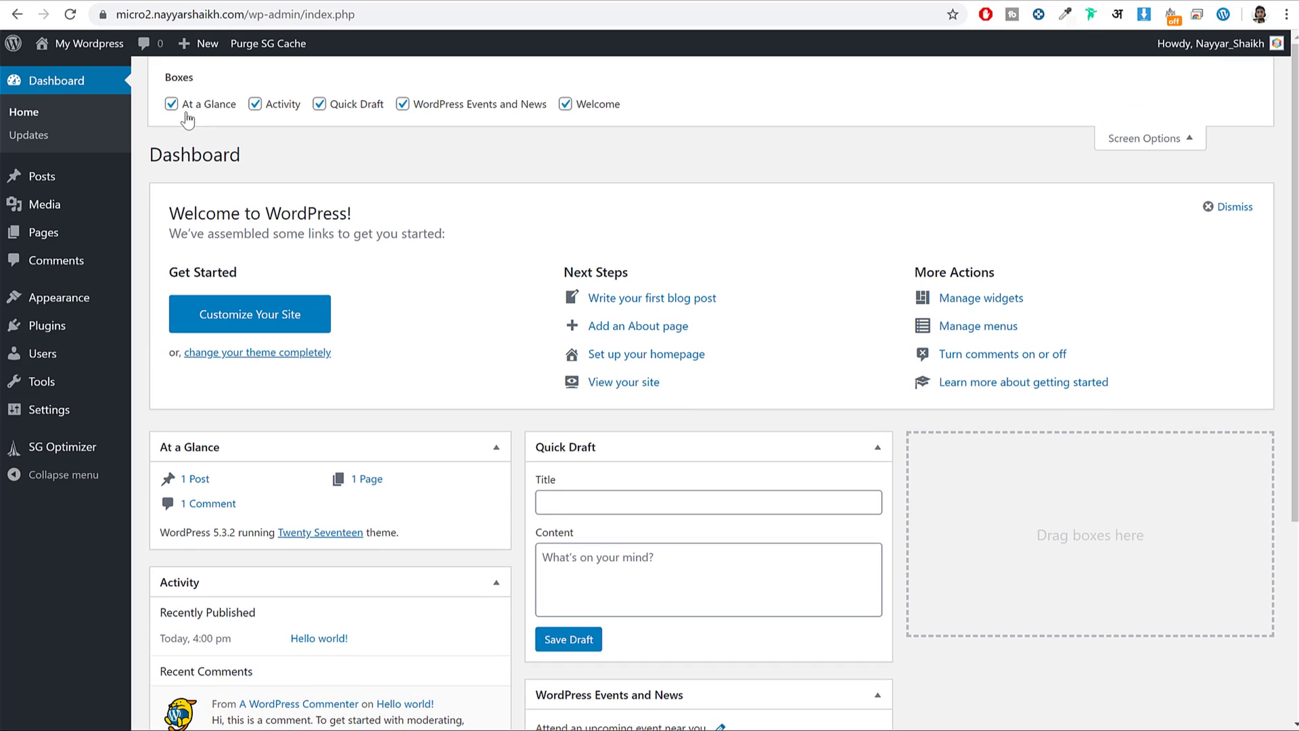
left_click(181, 107)
left_click(274, 104)
left_click(380, 105)
left_click(474, 104)
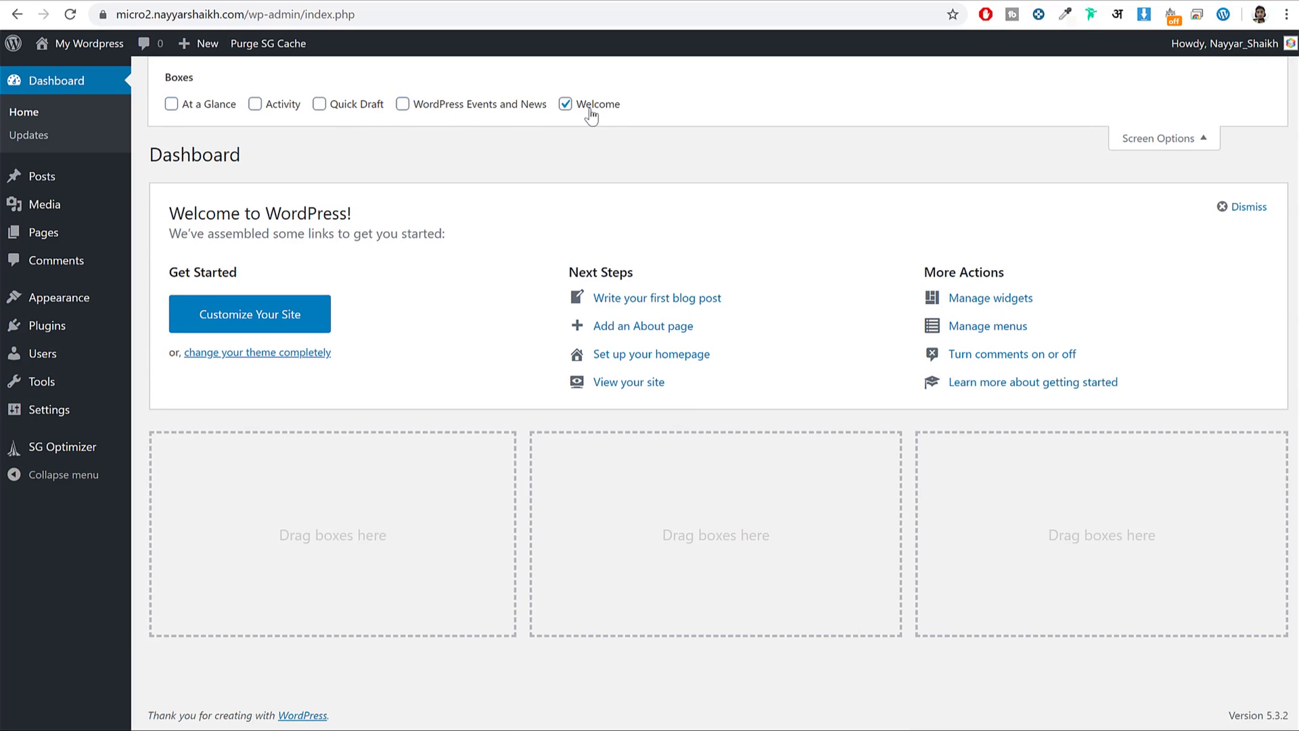
left_click(590, 107)
left_click(1147, 139)
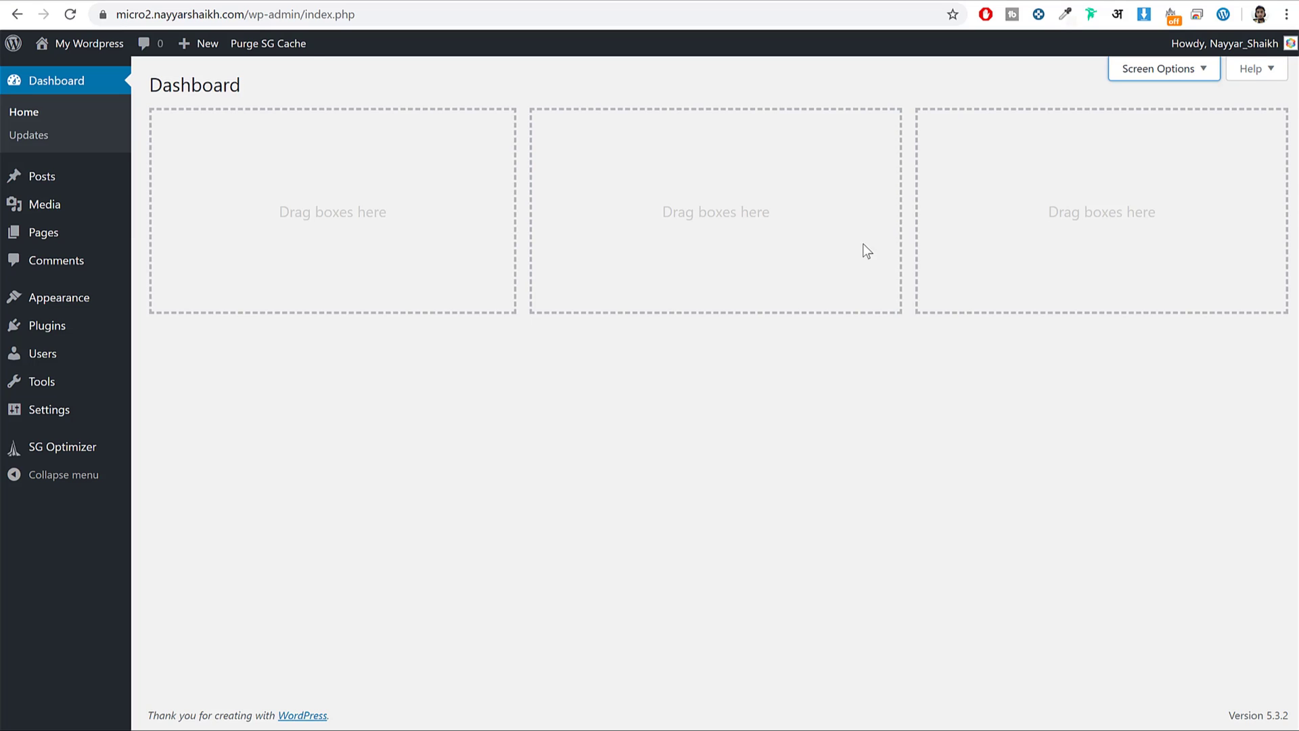
Switch to the MicrojobEngine site tab and look over its homepage.
left_click(103, 1)
scroll(928, 369, "down", 10)
scroll(931, 375, "up", 10)
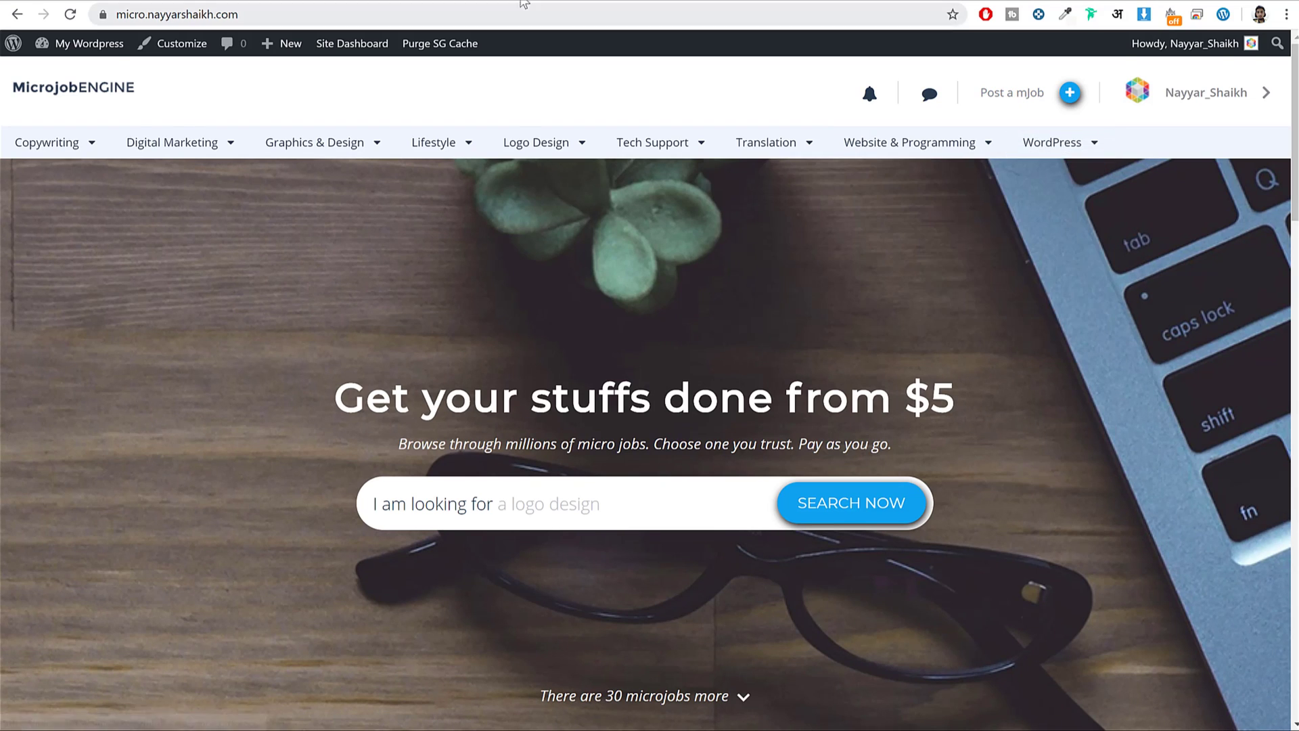
Open the micro2 'My Wordpress' front page in a new tab and view it.
left_click(535, 1)
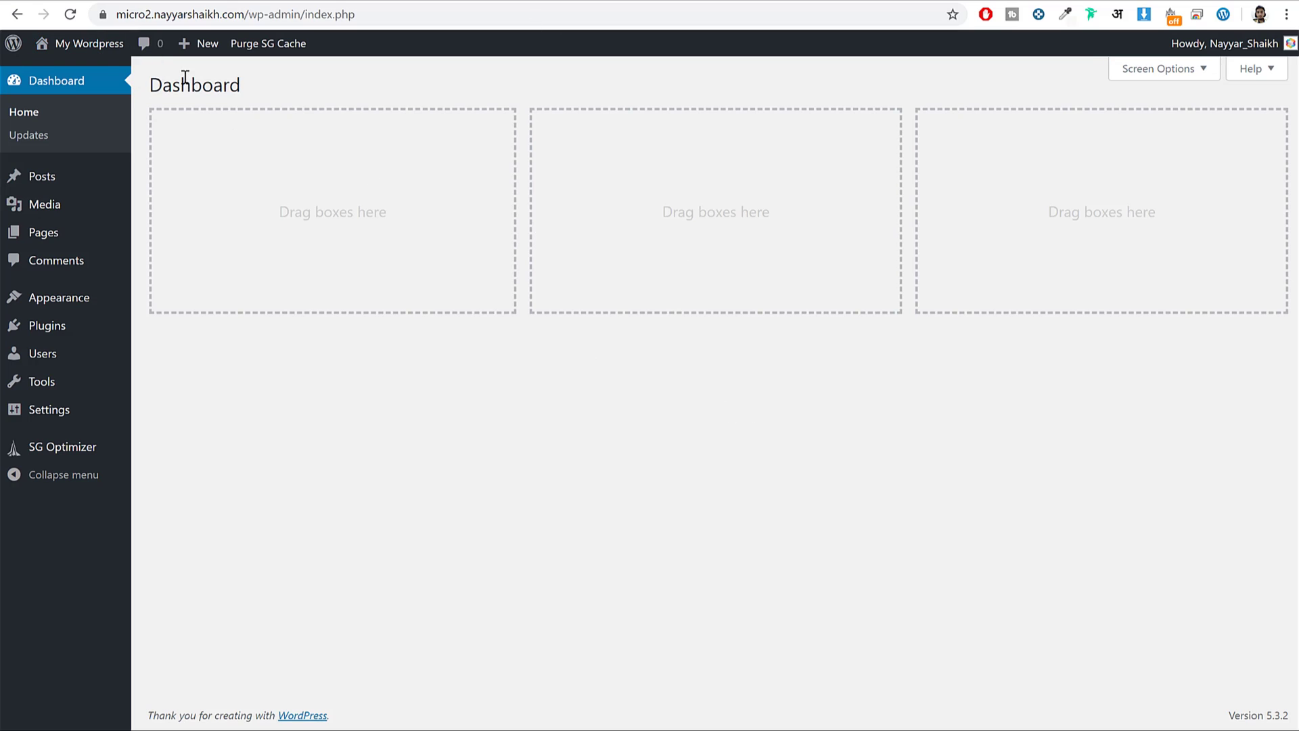
right_click(102, 58)
left_click(163, 66)
left_click(481, 2)
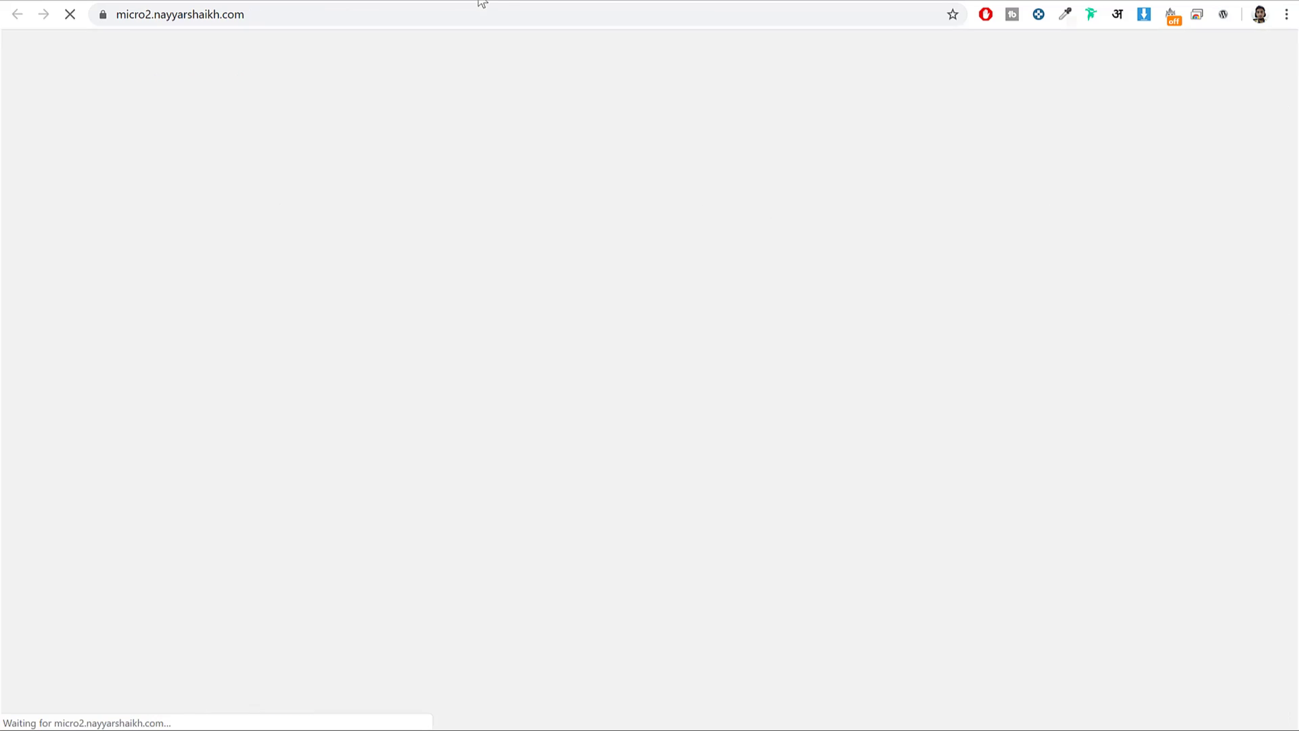
scroll(945, 396, "down", 15)
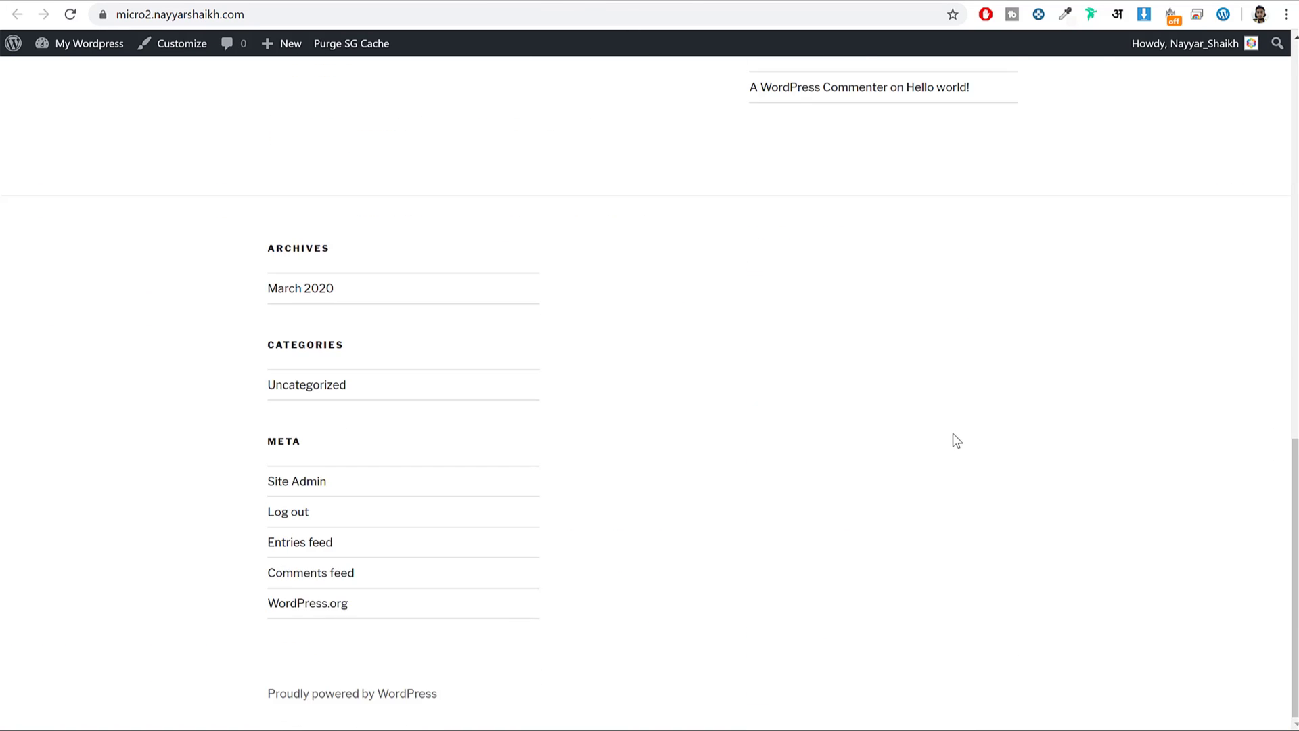
scroll(957, 438, "up", 15)
Compare it with the MicrojobEngine demo site's homepage.
left_click(120, 2)
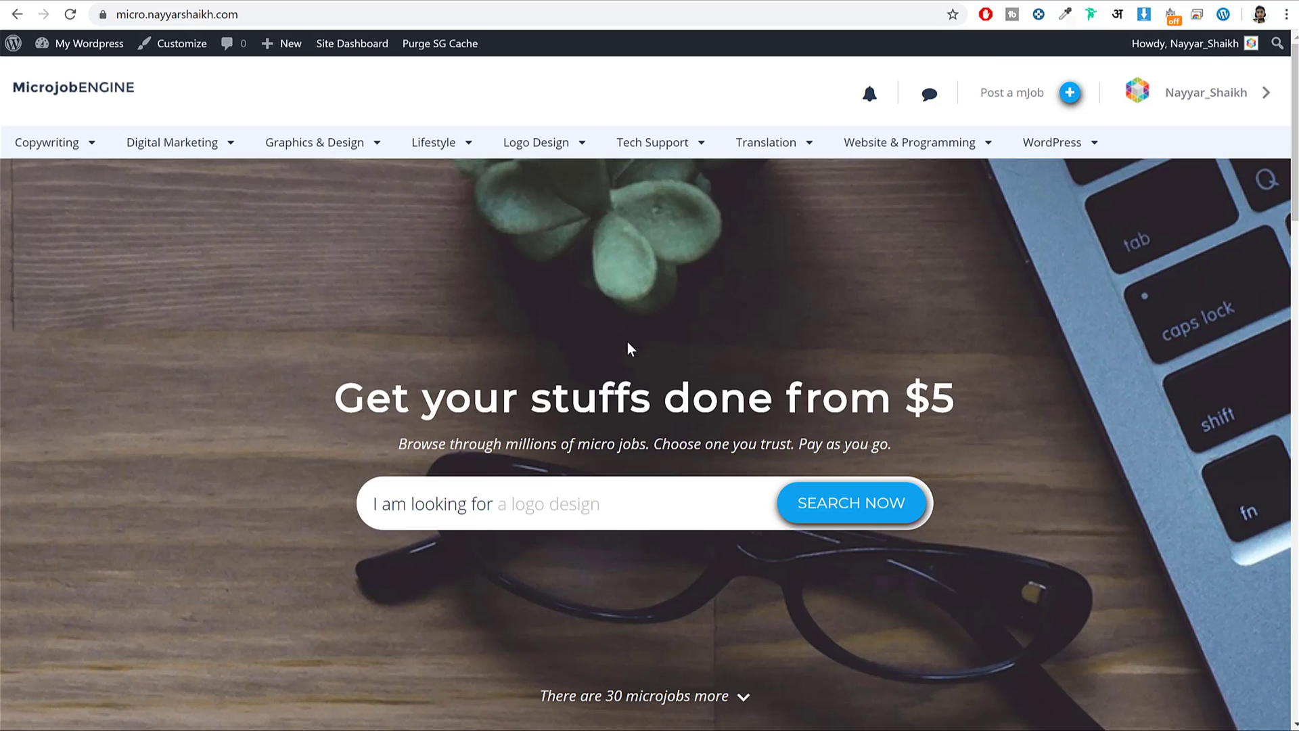
scroll(626, 347, "down", 10)
scroll(1146, 377, "up", 10)
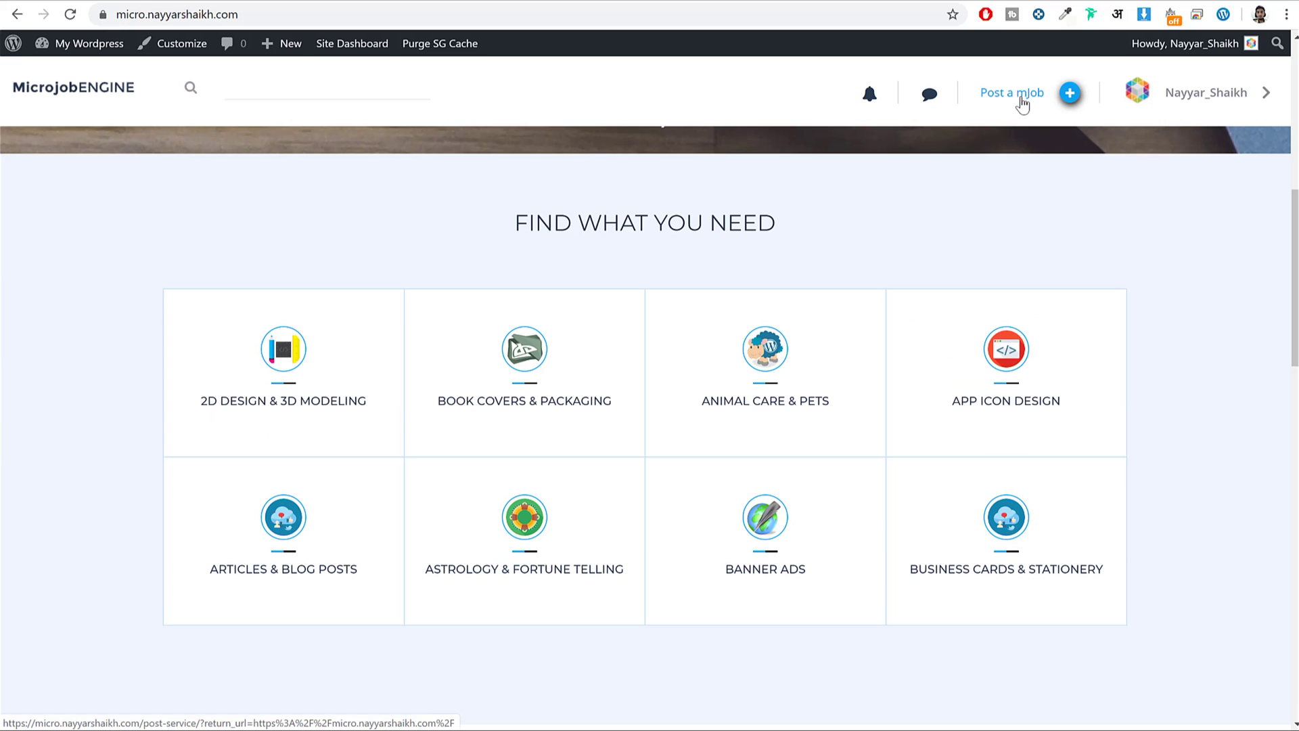
scroll(1126, 350, "down", 8)
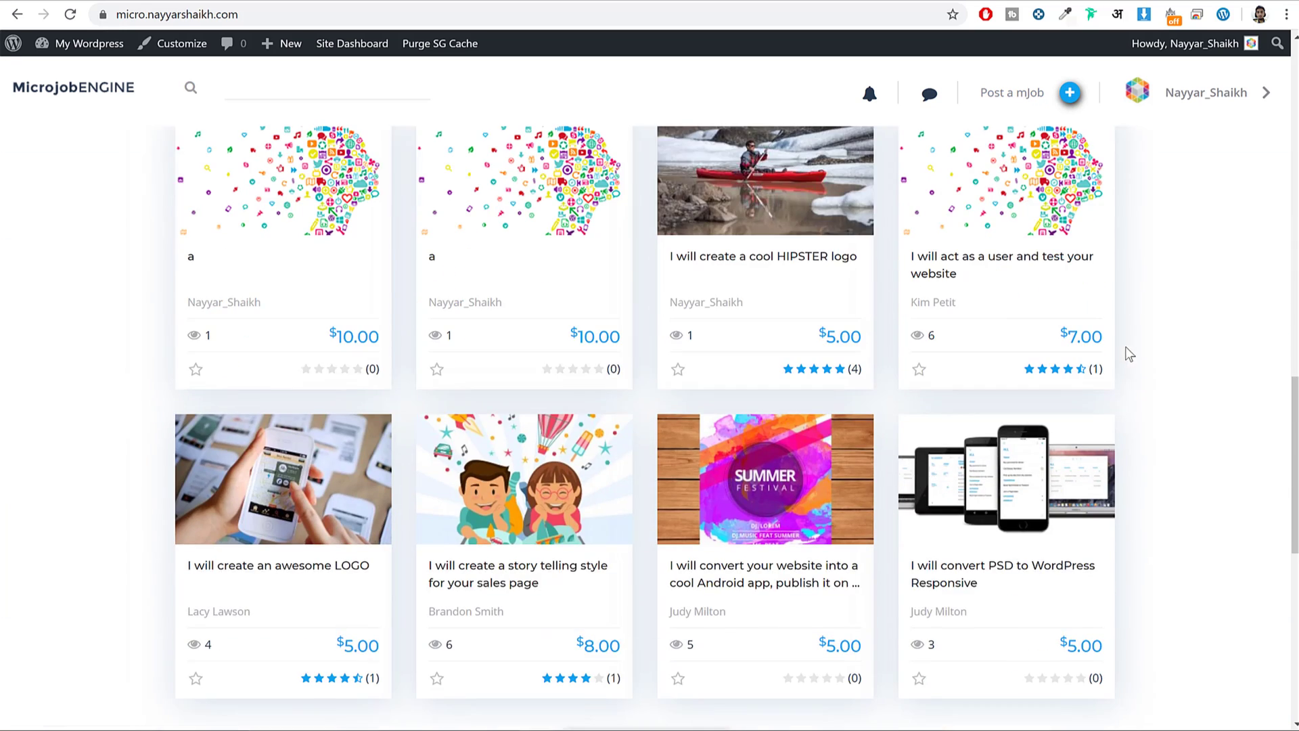
scroll(907, 496, "up", 10)
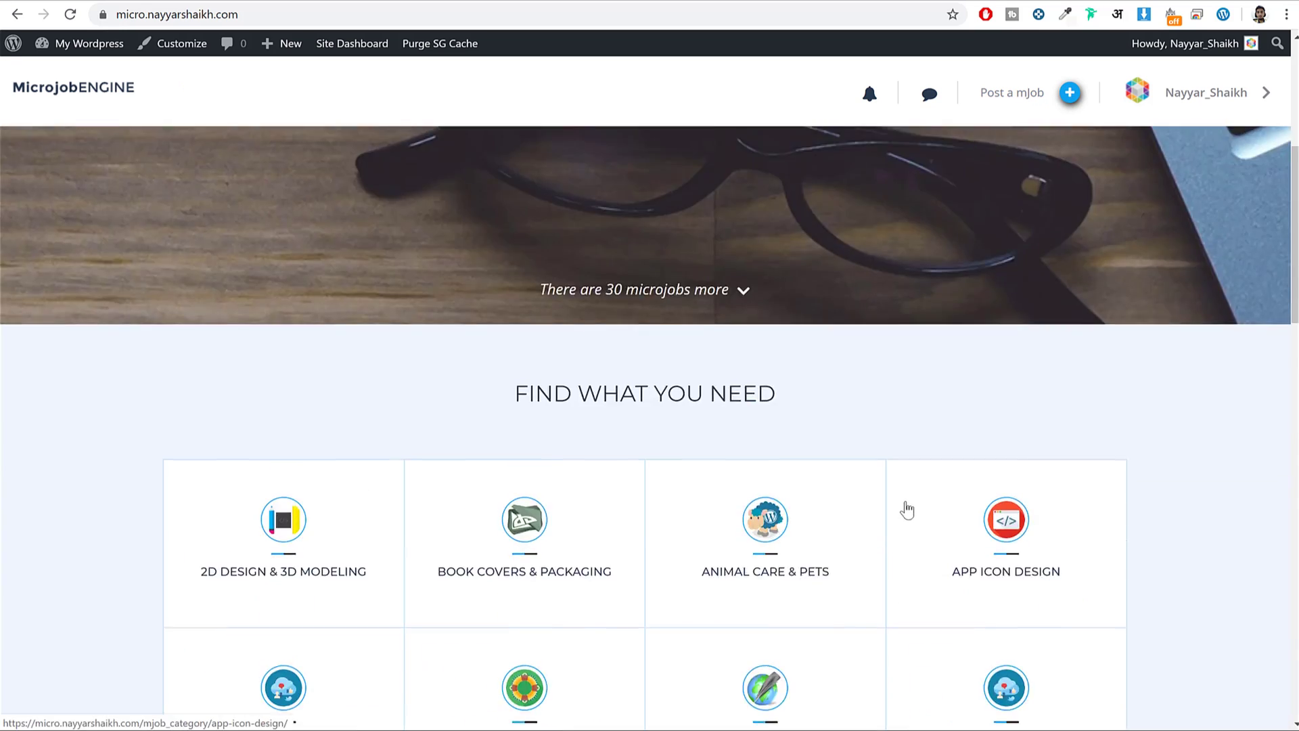
scroll(859, 352, "down", 5)
scroll(880, 406, "up", 5)
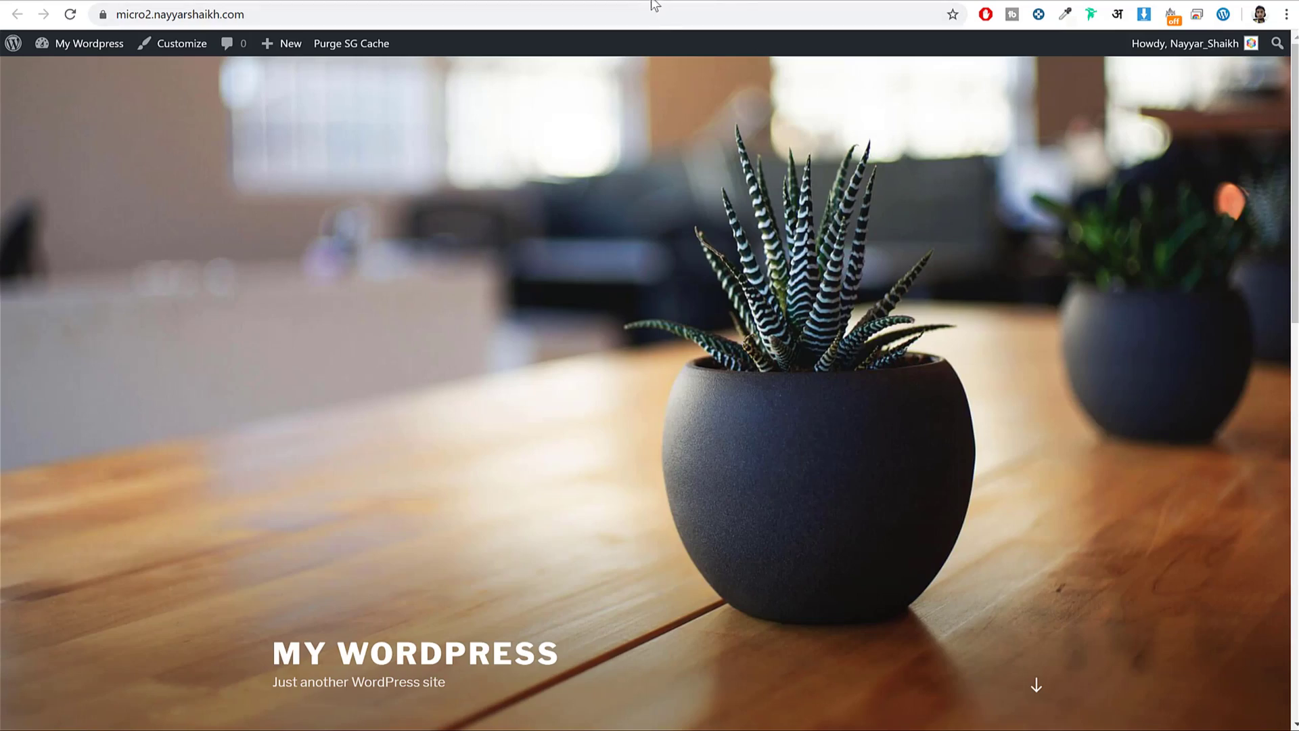
Load the MicrojobEngine theme page in a new browser tab.
key("ctrl+t")
type("bloggdude.com/moi")
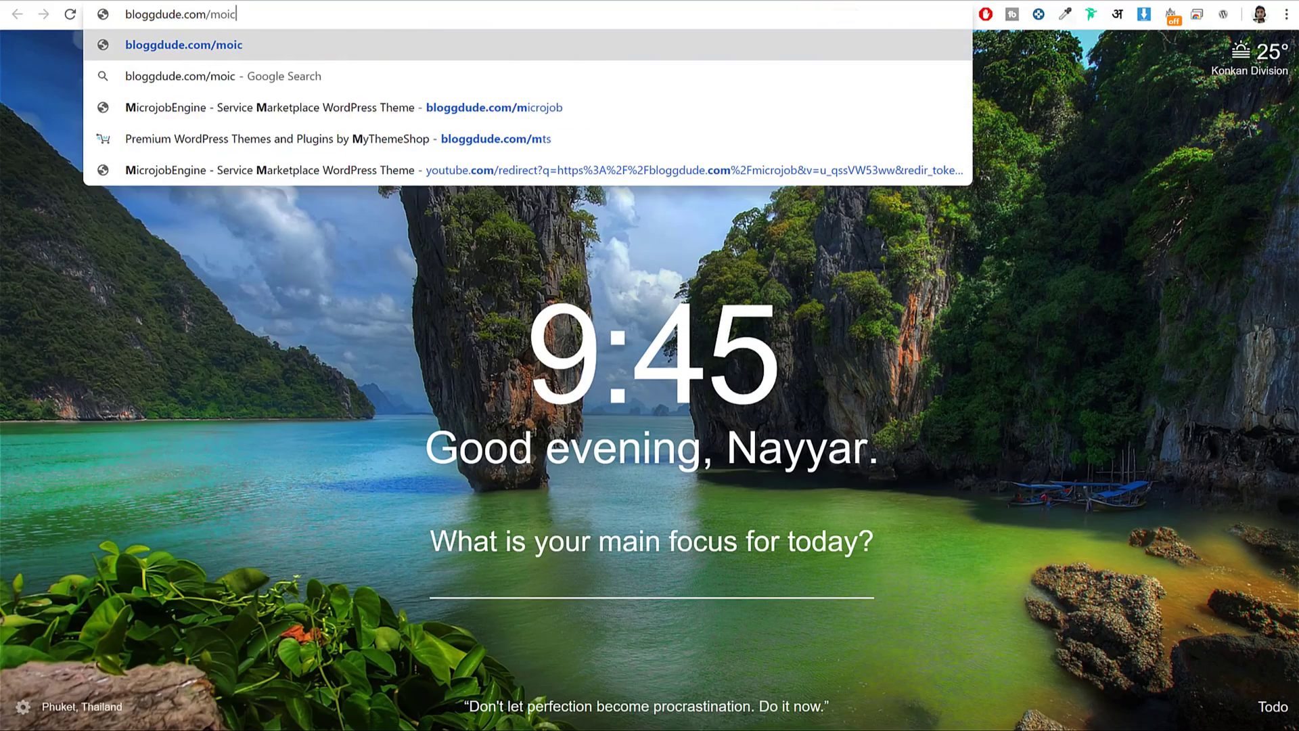
key("BackSpace")
key("BackSpace")
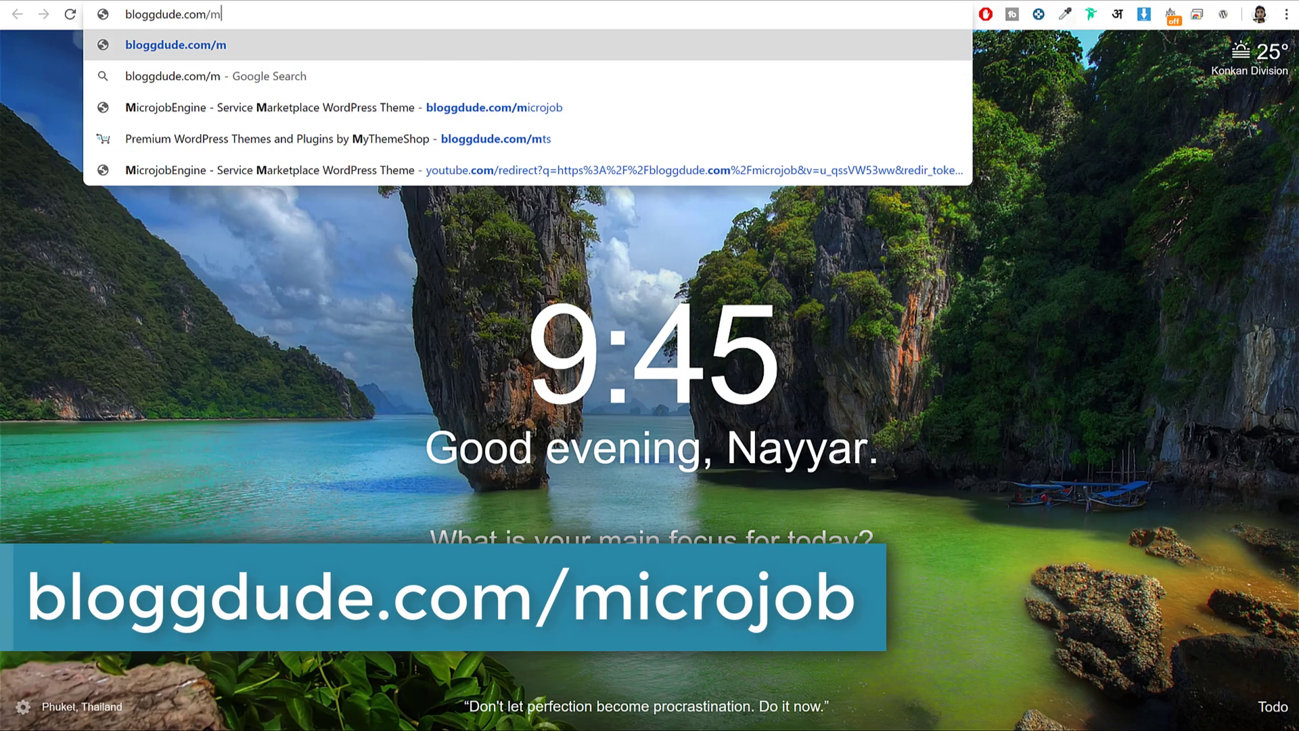
key("Down")
key("Down")
key("Return")
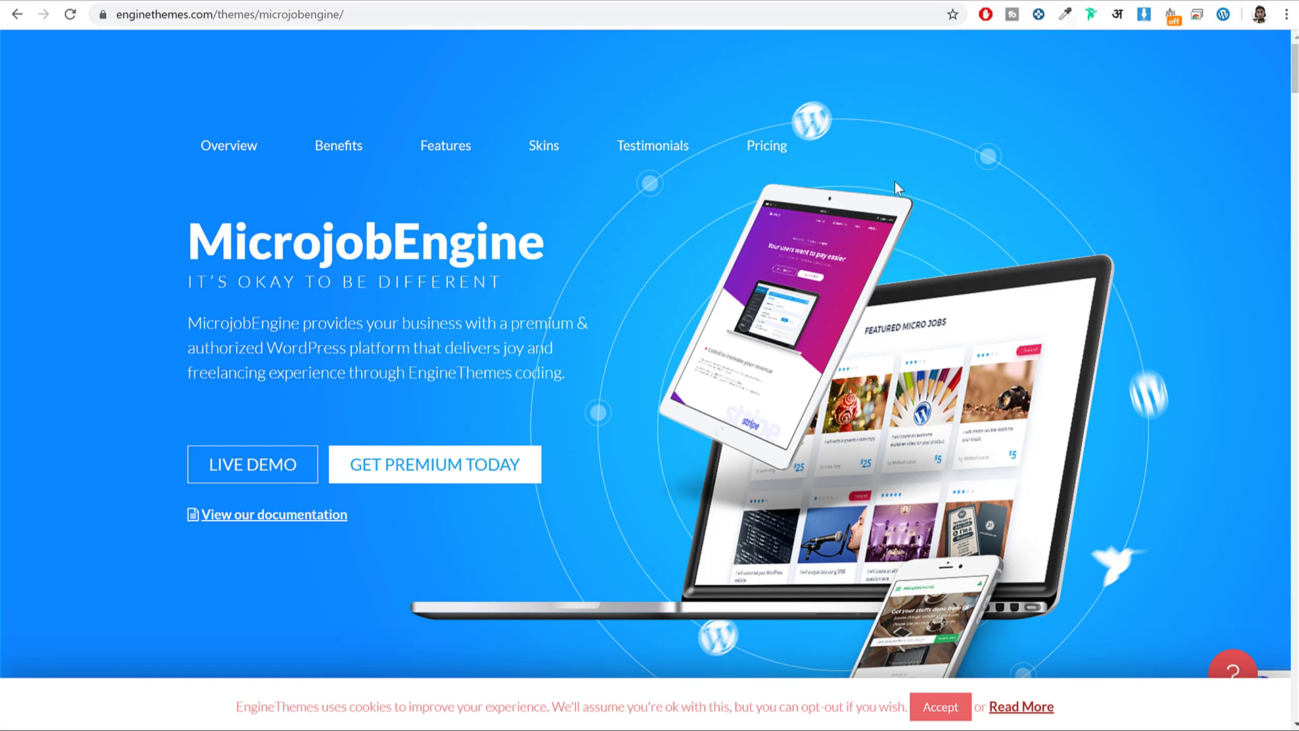
Scroll through the first MicrojobEngine feature sections, highlighting some of their text.
scroll(1040, 318, "down", 15)
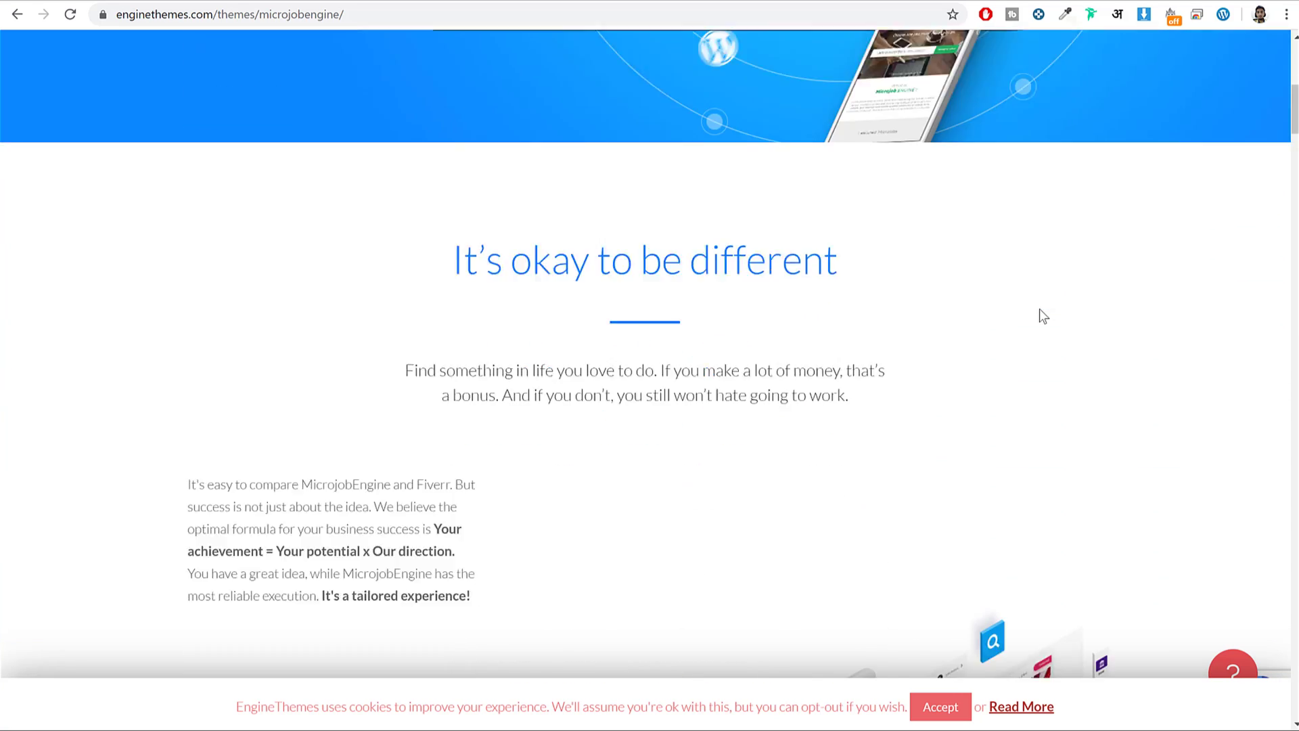
scroll(1040, 311, "down", 10)
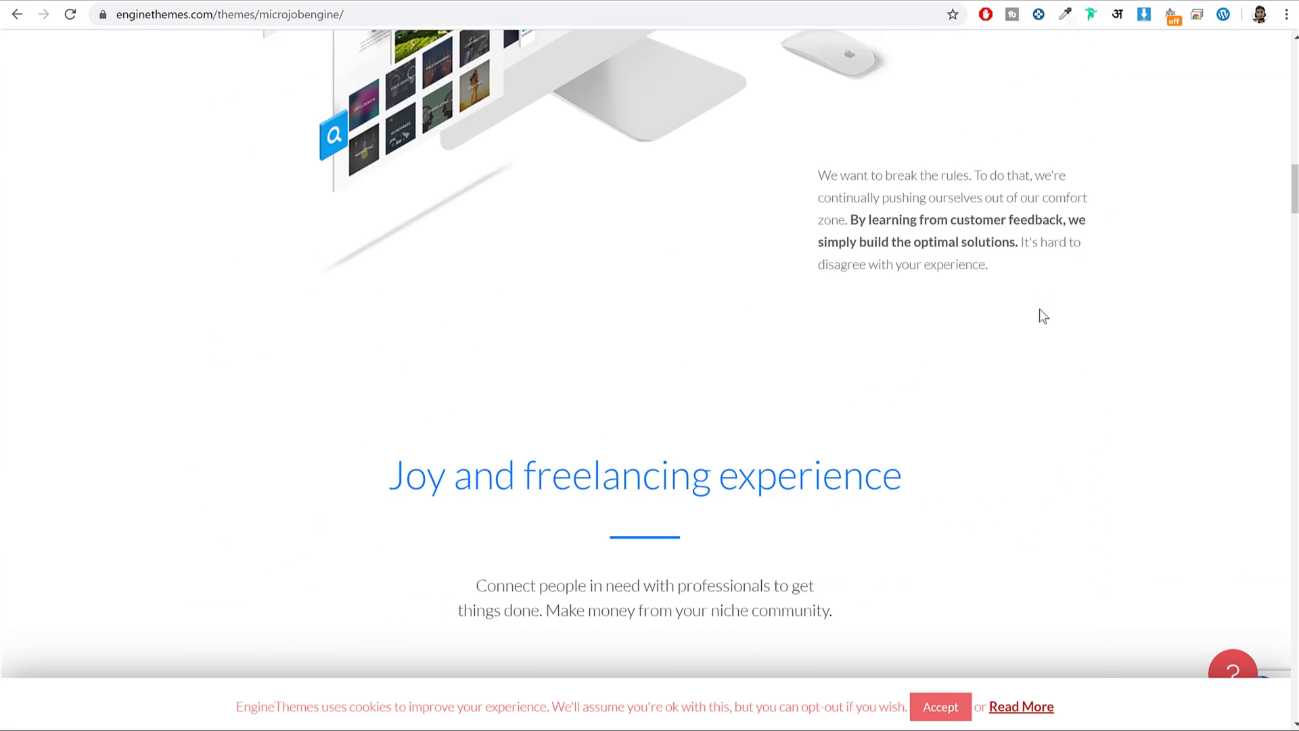
scroll(707, 222, "down", 4)
left_click_drag(184, 116, 386, 255)
left_click(282, 353)
left_click_drag(282, 352, 379, 351)
left_click(379, 351)
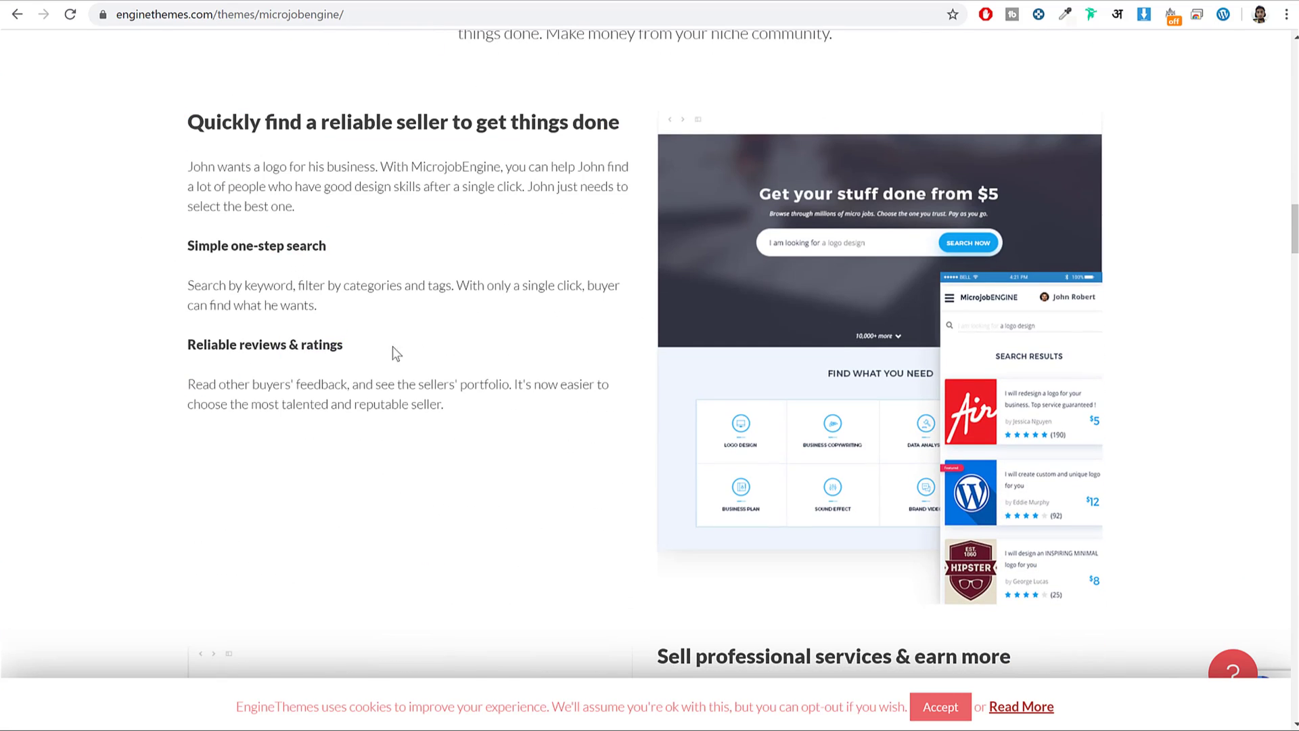
Continue down to the 'Experience 2 beautiful layouts' previews.
scroll(379, 351, "down", 8)
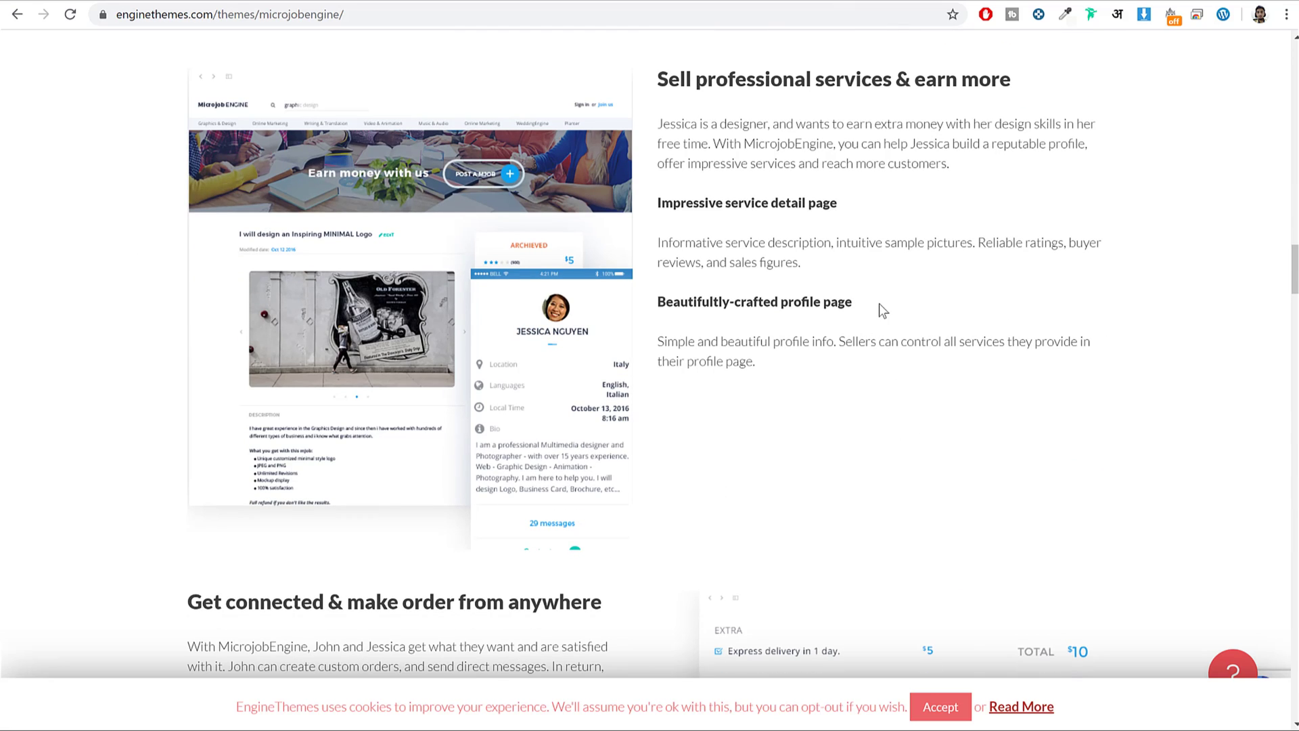
scroll(1130, 335, "down", 8)
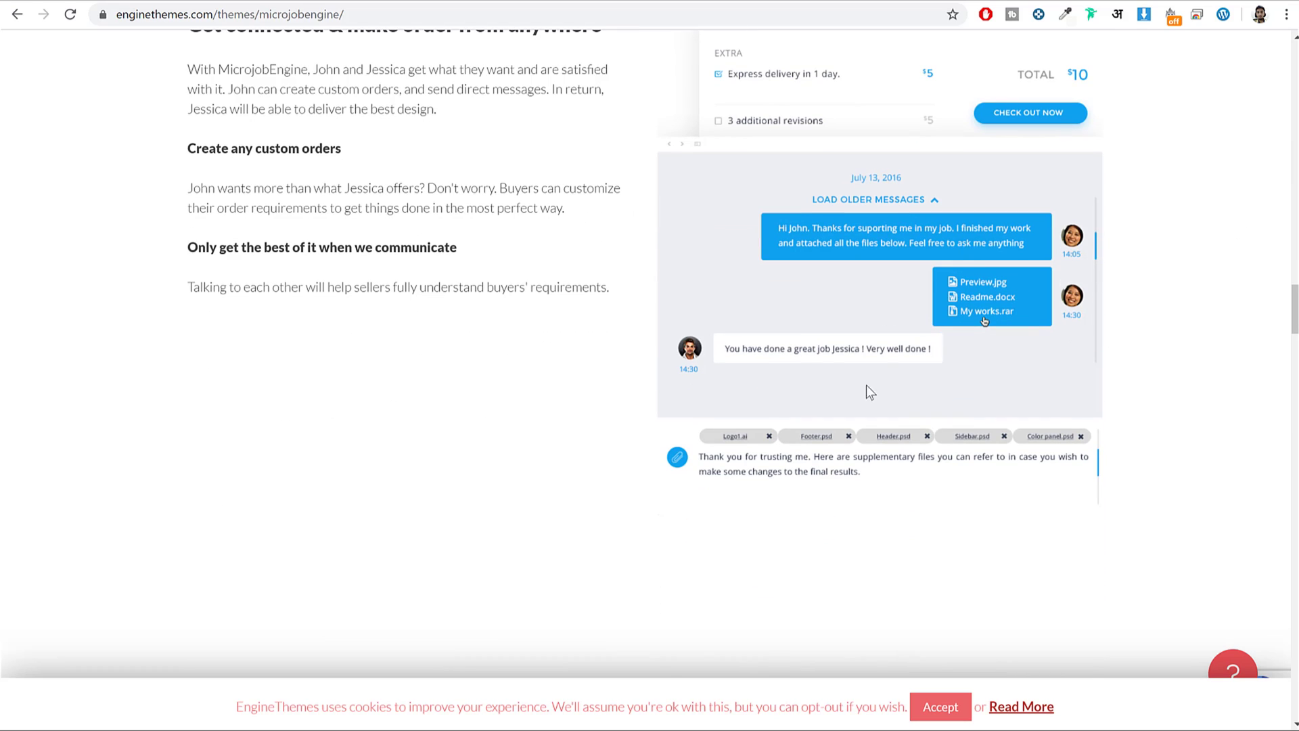
scroll(1142, 300, "down", 20)
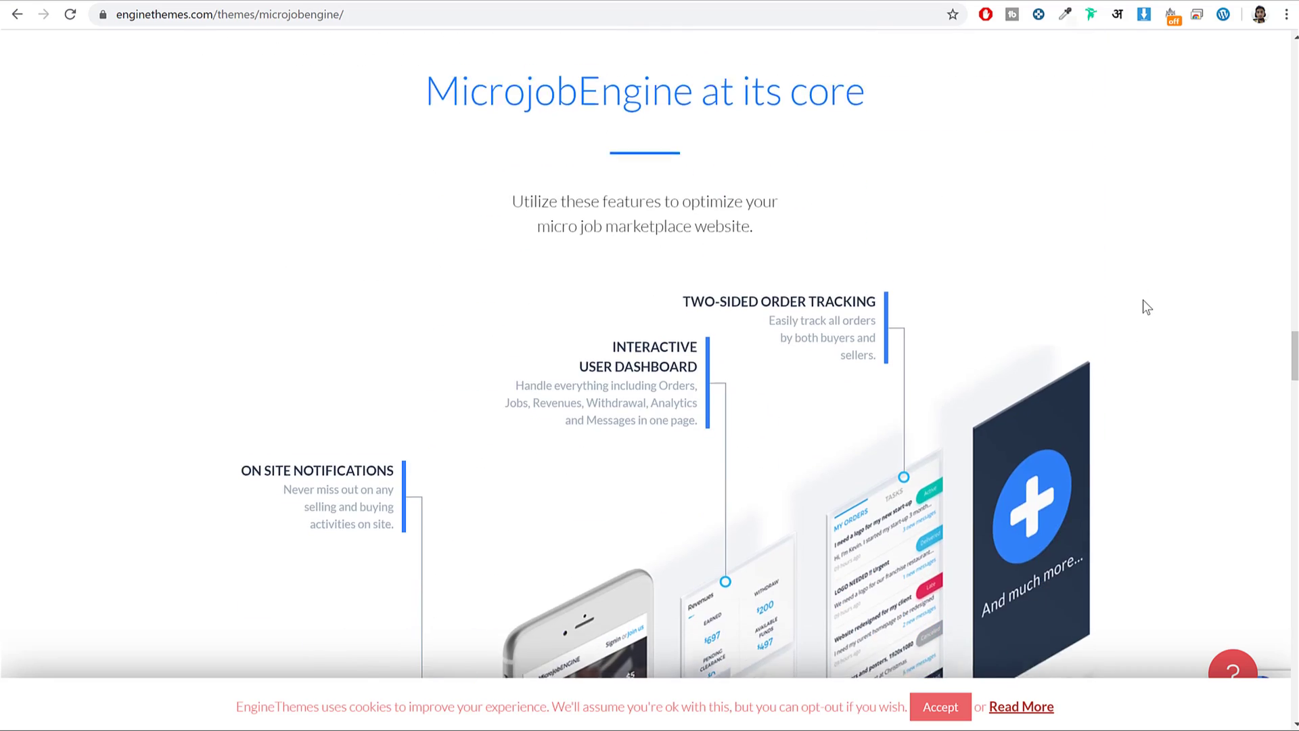
scroll(1143, 301, "down", 13)
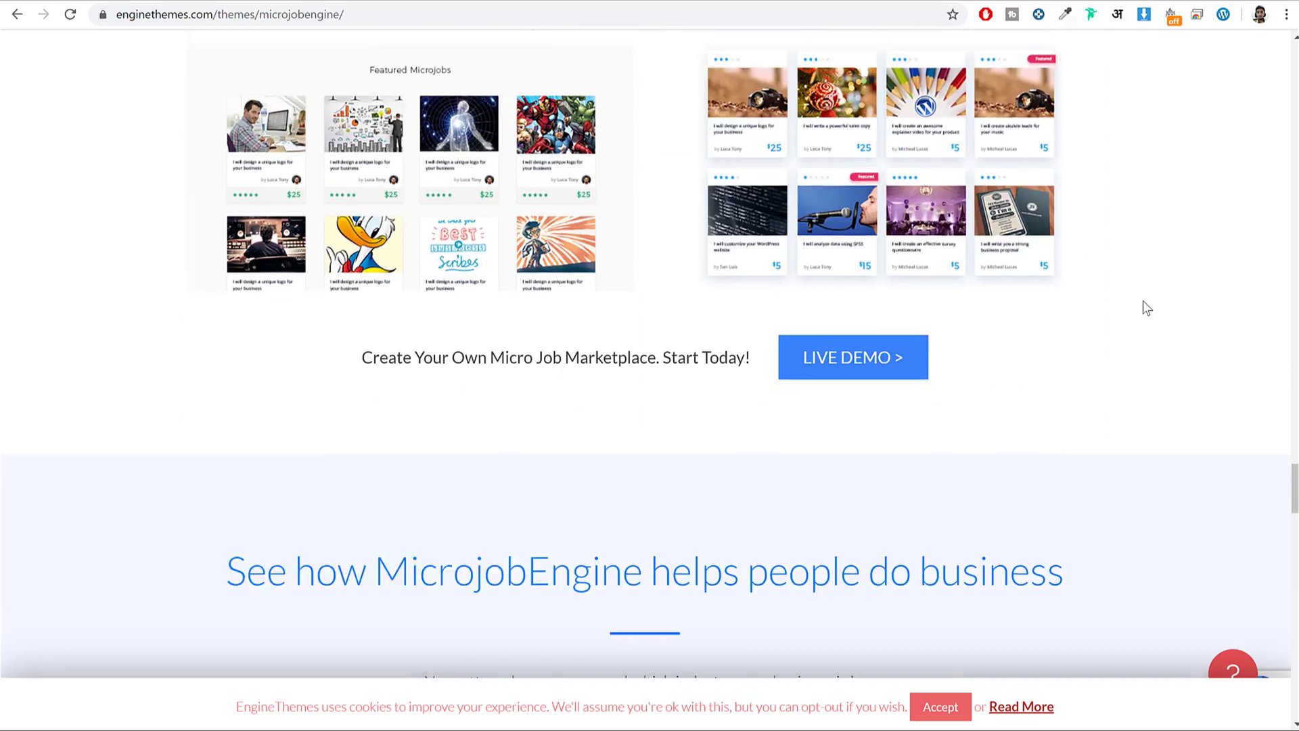
scroll(1143, 301, "up", 5)
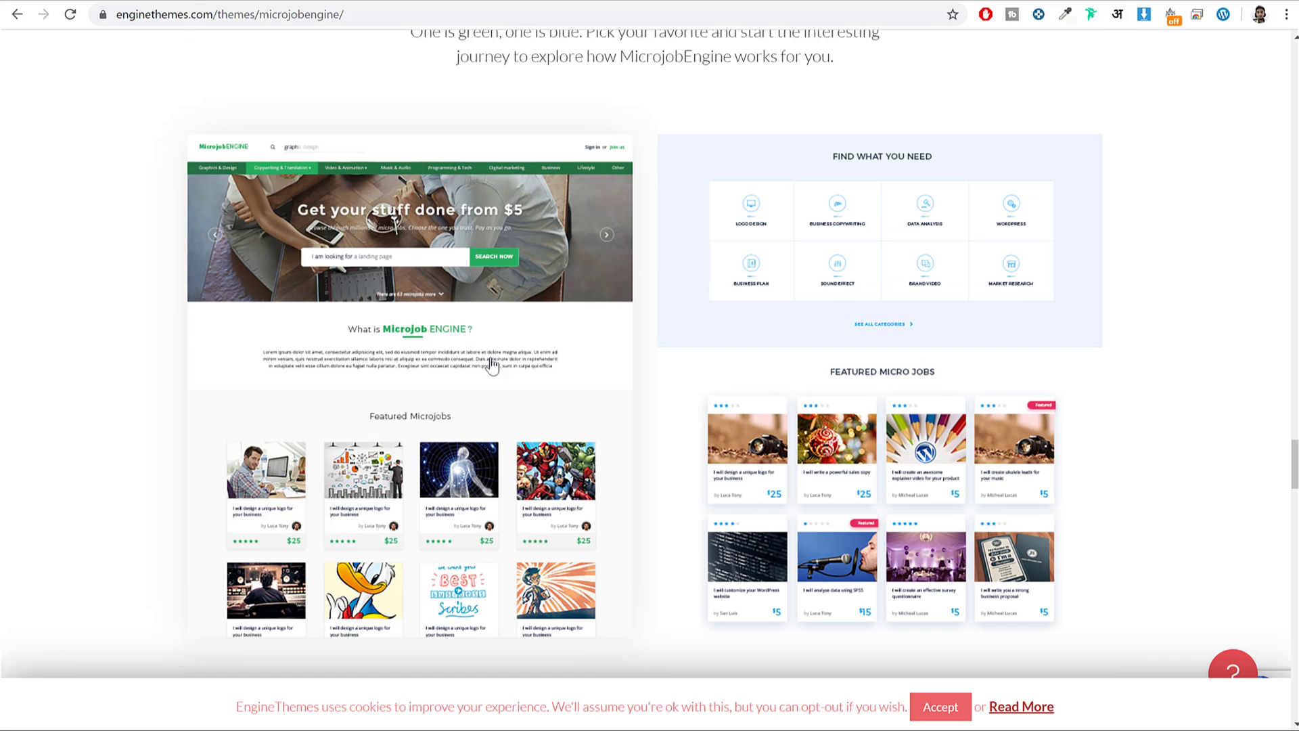
scroll(1294, 317, "down", 5)
scroll(1295, 317, "down", 16)
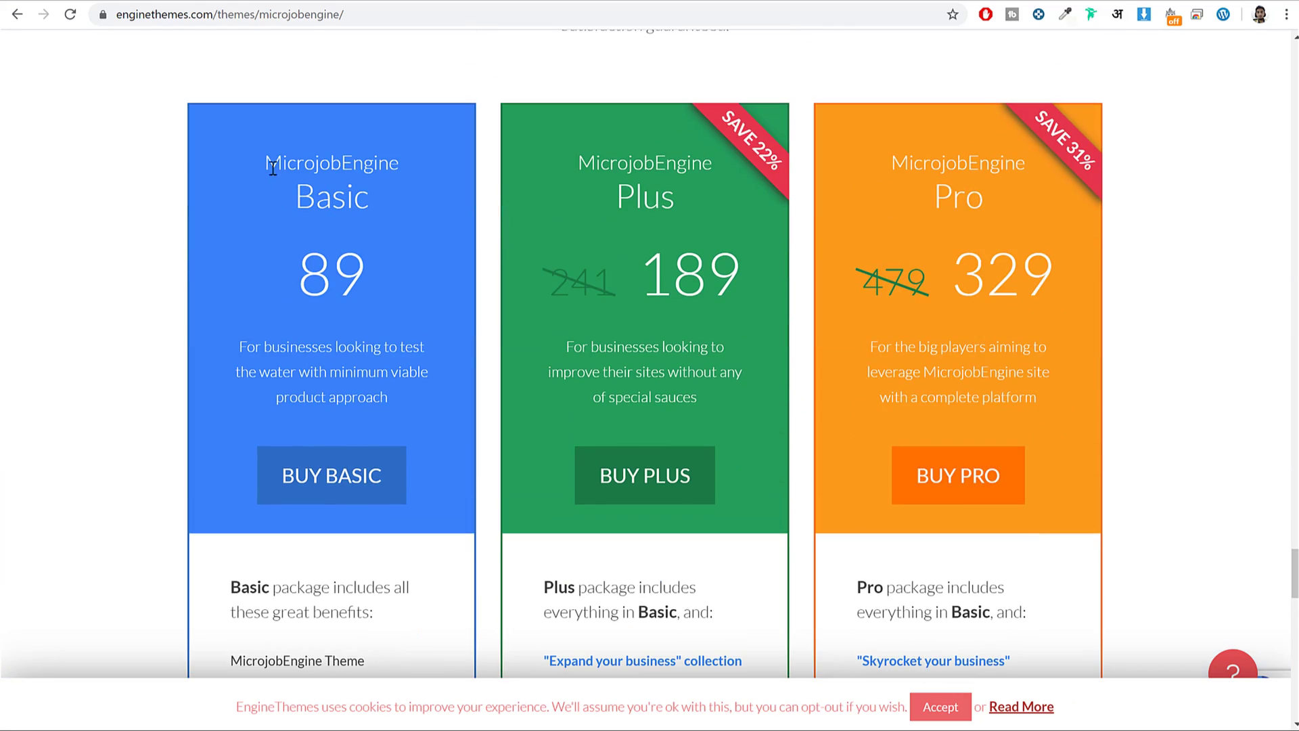
Point out the Basic plan title, its 89 price and its 12 months of free updates.
left_click_drag(271, 174, 371, 192)
left_click_drag(368, 274, 275, 282)
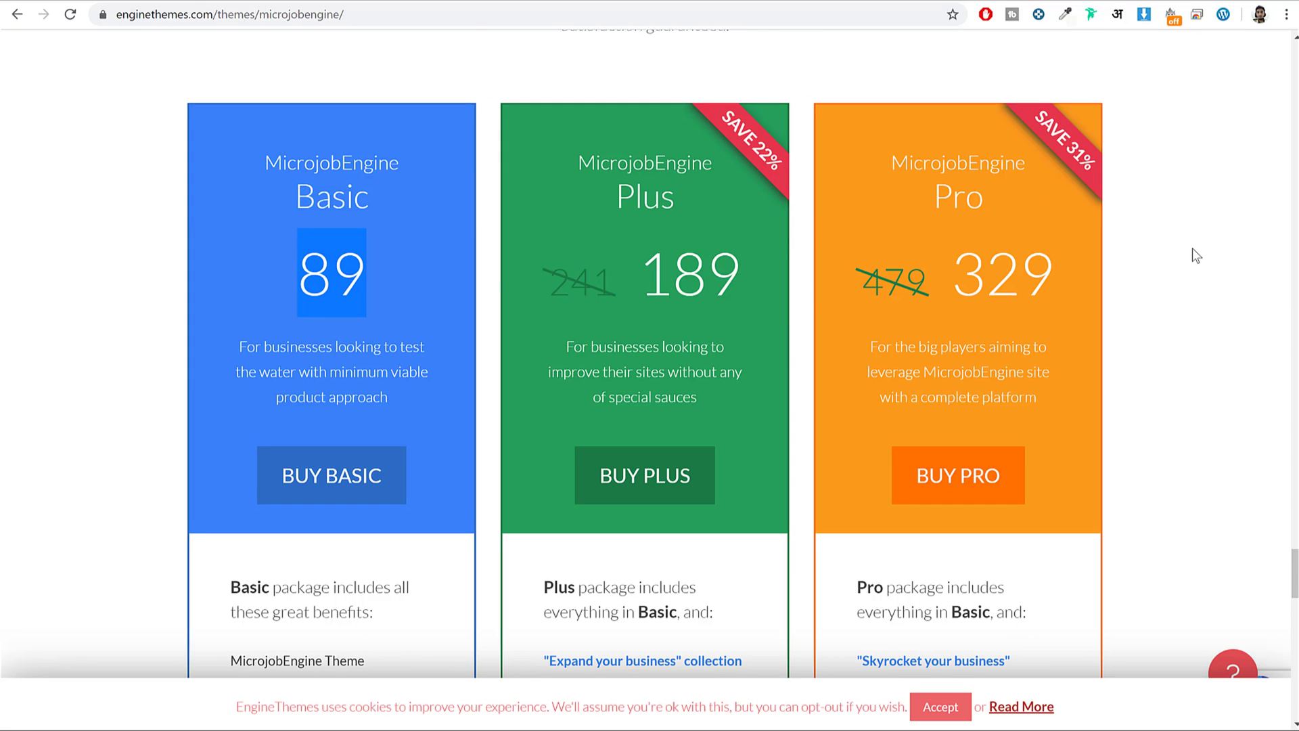
scroll(1193, 249, "down", 6)
scroll(513, 264, "up", 5)
left_click(327, 234)
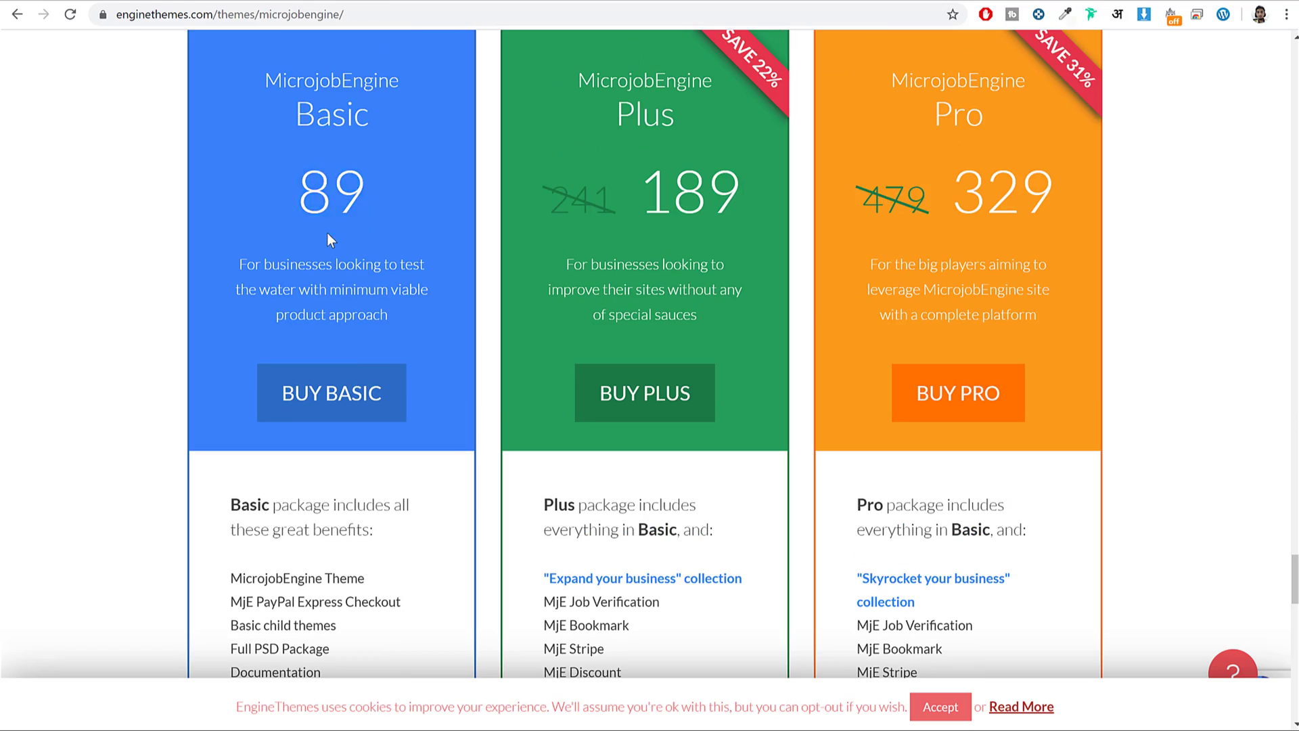
left_click_drag(301, 192, 383, 190)
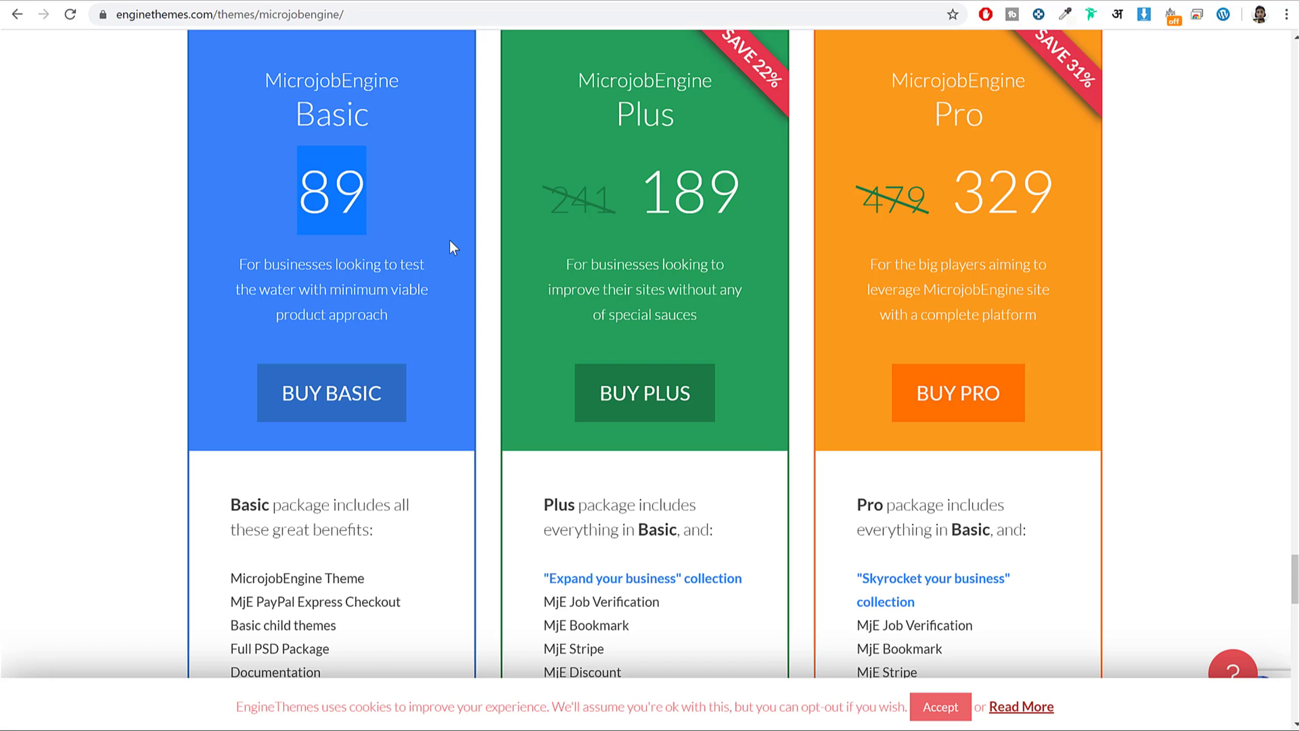
scroll(450, 241, "down", 2)
left_click(252, 535)
left_click_drag(251, 534, 389, 532)
scroll(429, 518, "up", 3)
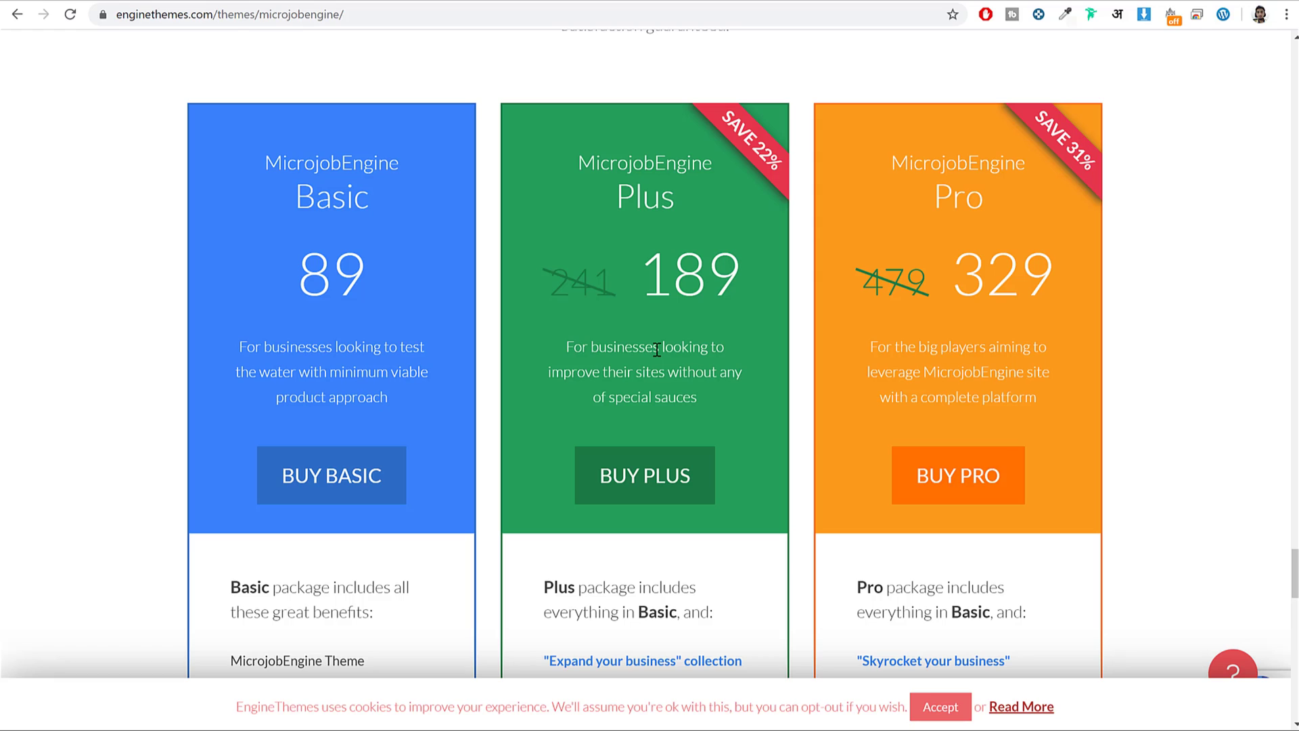
Compare the Plus 189 price against the Basic 89 price.
left_click_drag(751, 281, 636, 274)
left_click(650, 280)
left_click_drag(302, 271, 376, 268)
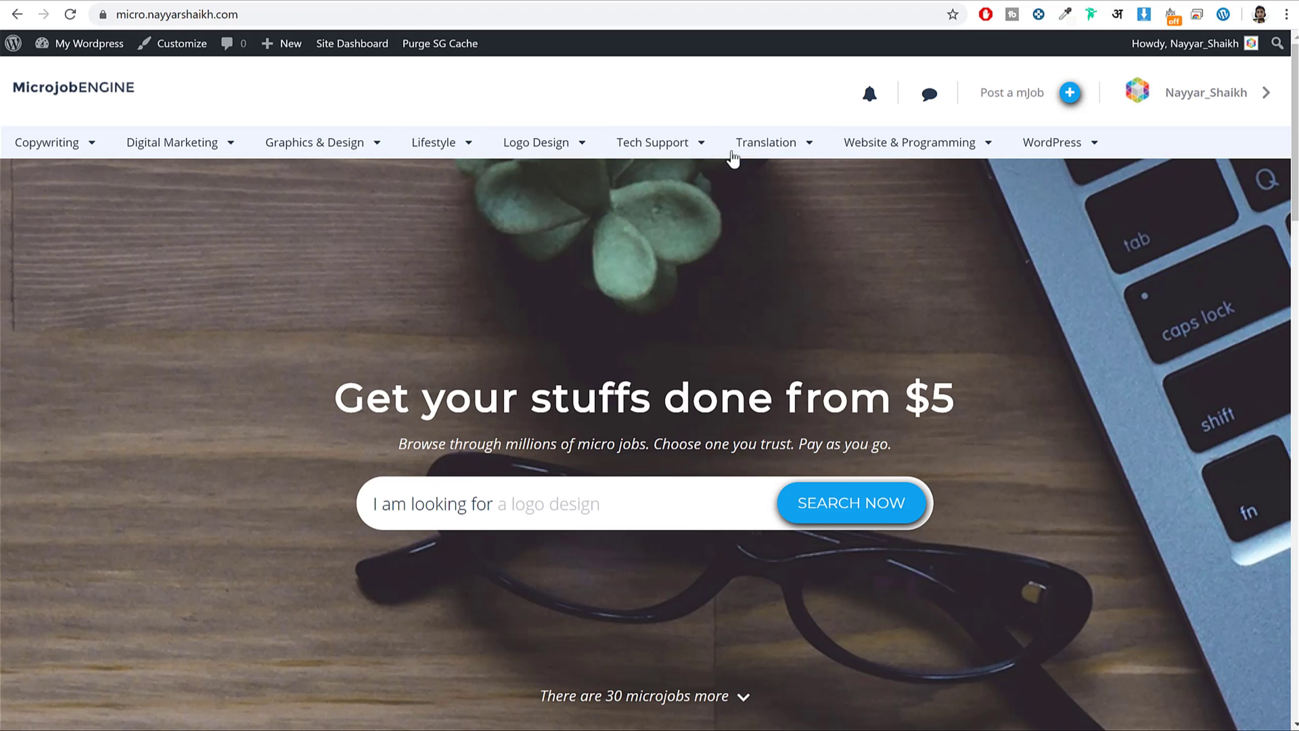
scroll(683, 474, "down", 9)
scroll(682, 514, "down", 7)
scroll(682, 528, "up", 15)
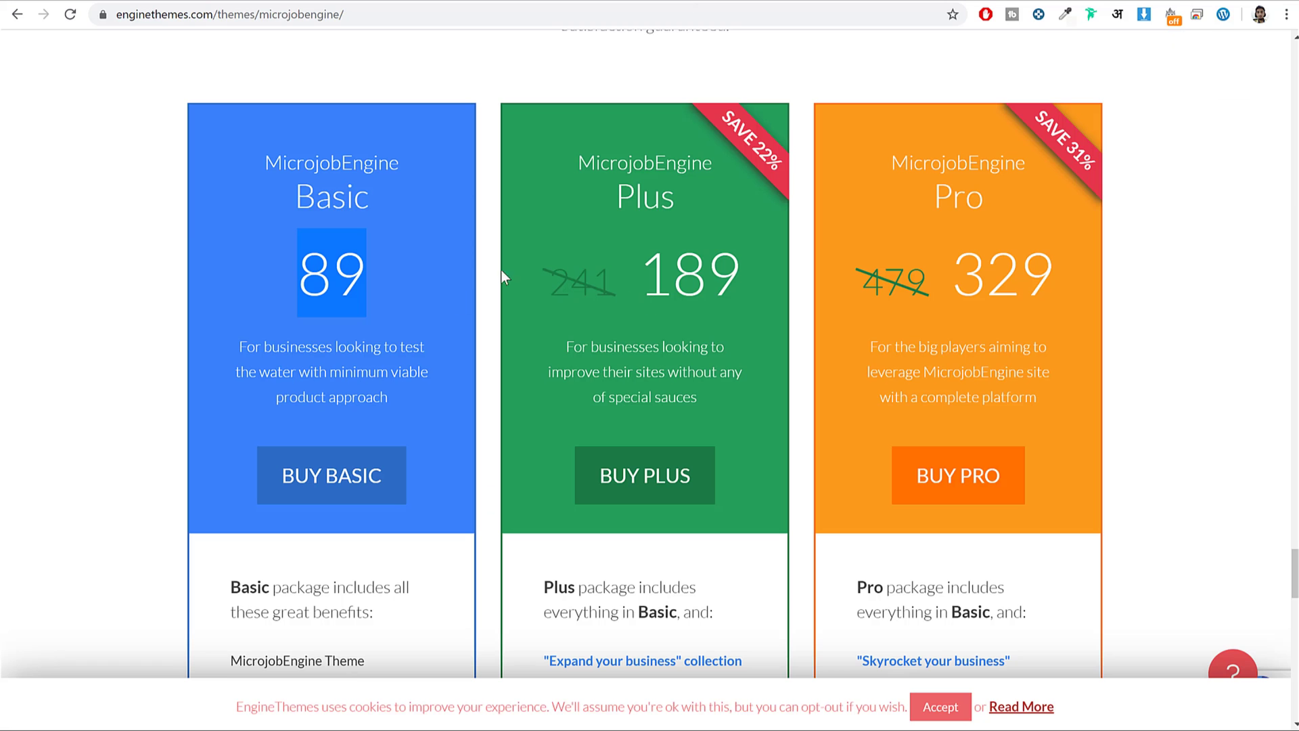
scroll(347, 279, "down", 5)
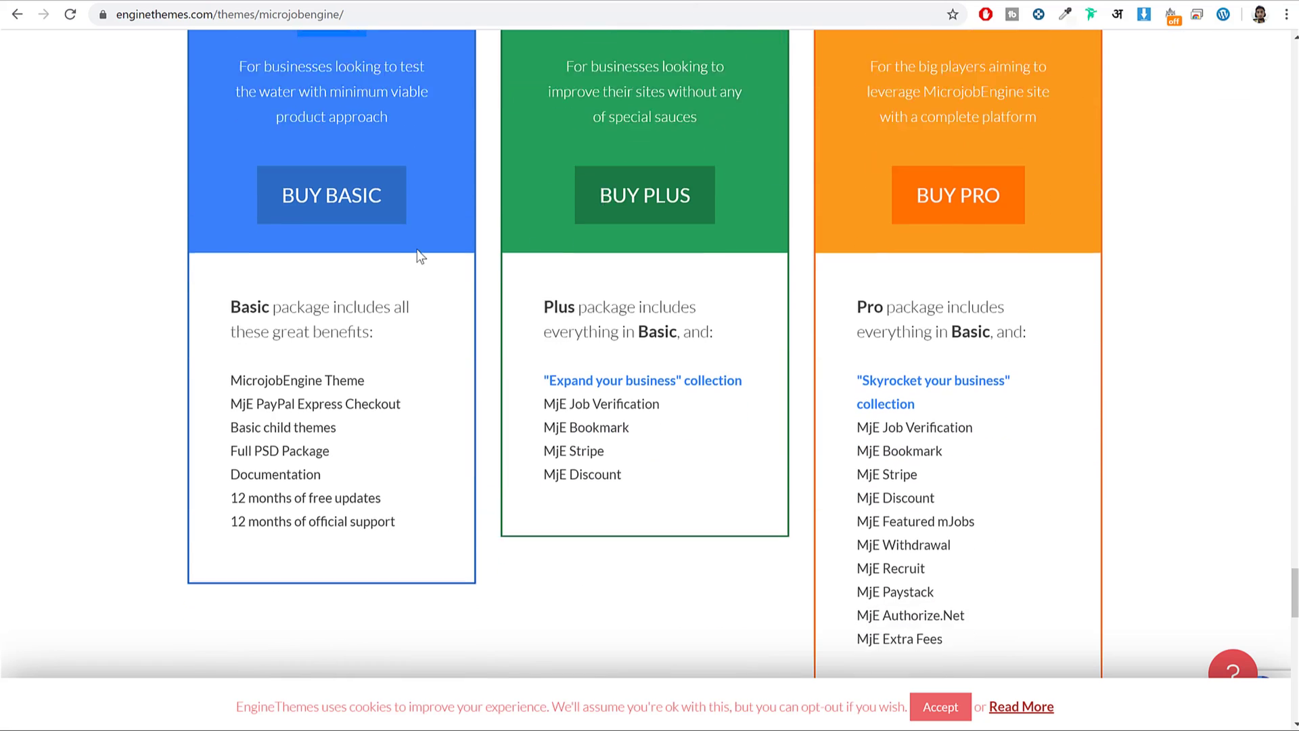
scroll(409, 394, "up", 4)
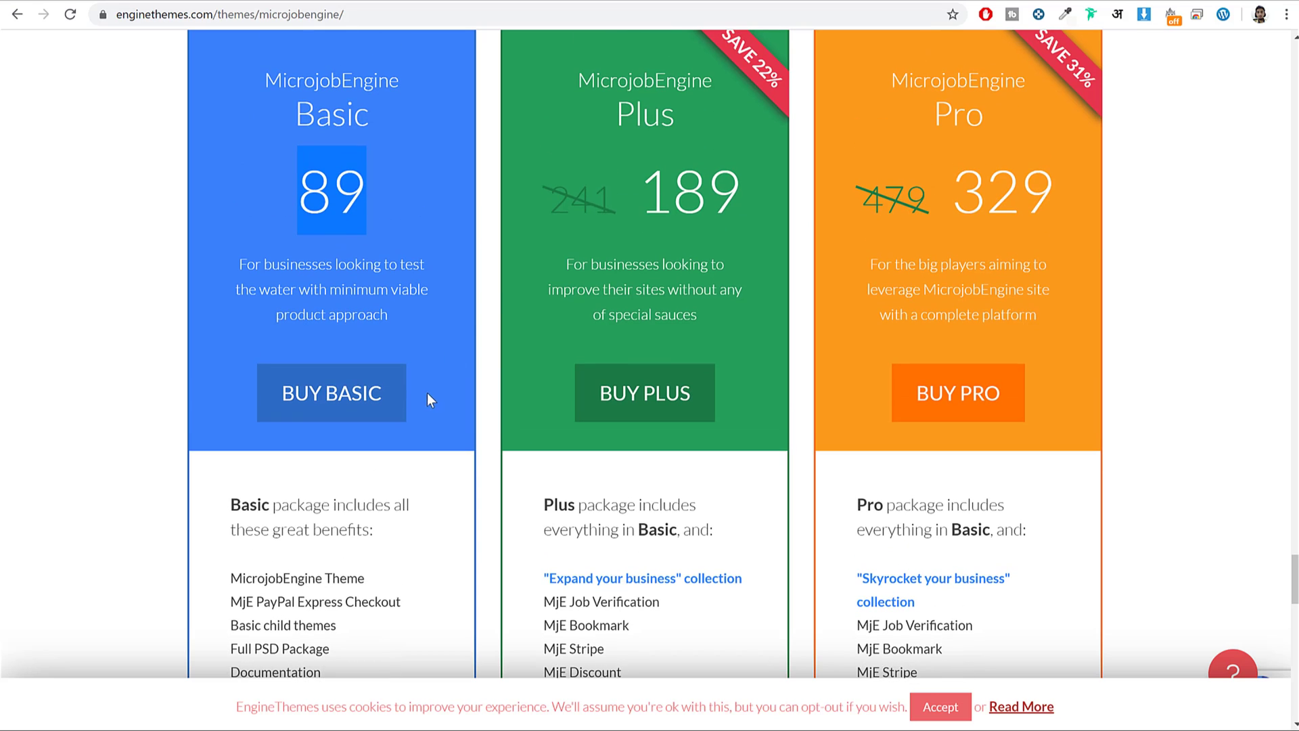
scroll(502, 291, "up", 1)
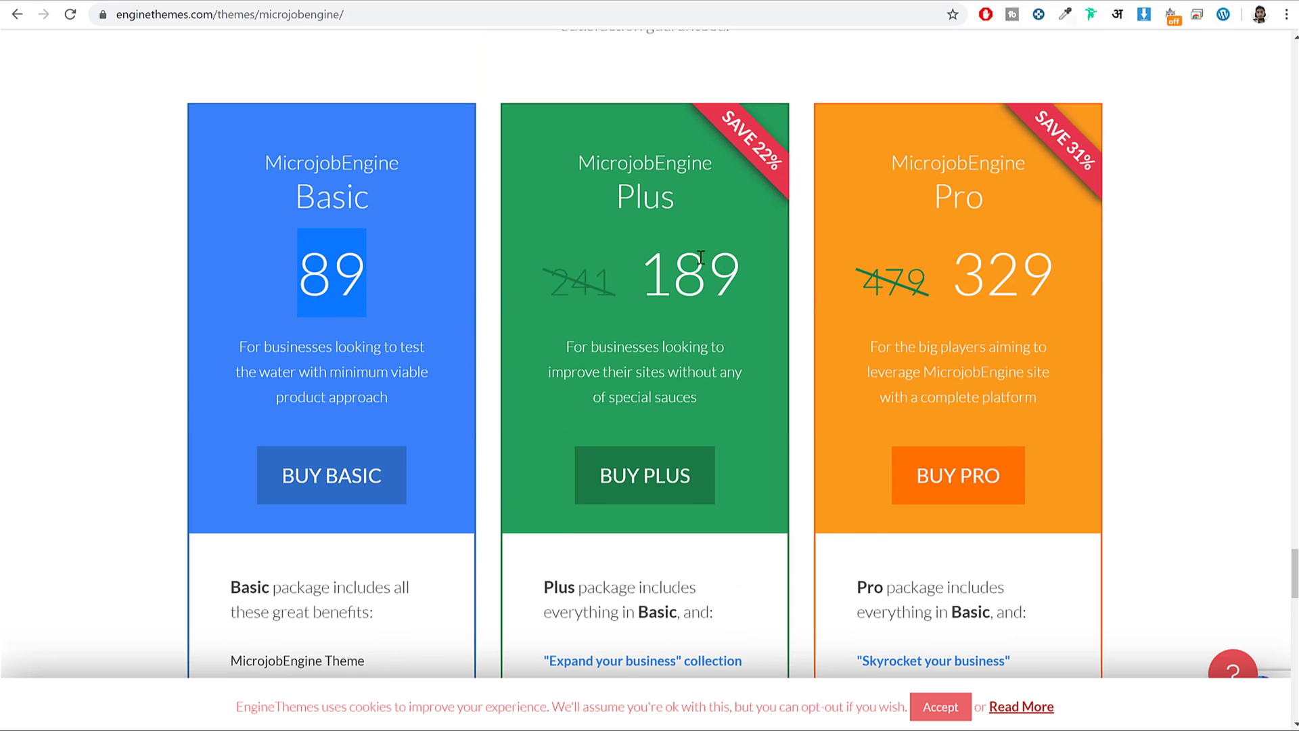
Highlight the Plus 189 price and items in its package feature list.
left_click_drag(631, 270, 739, 264)
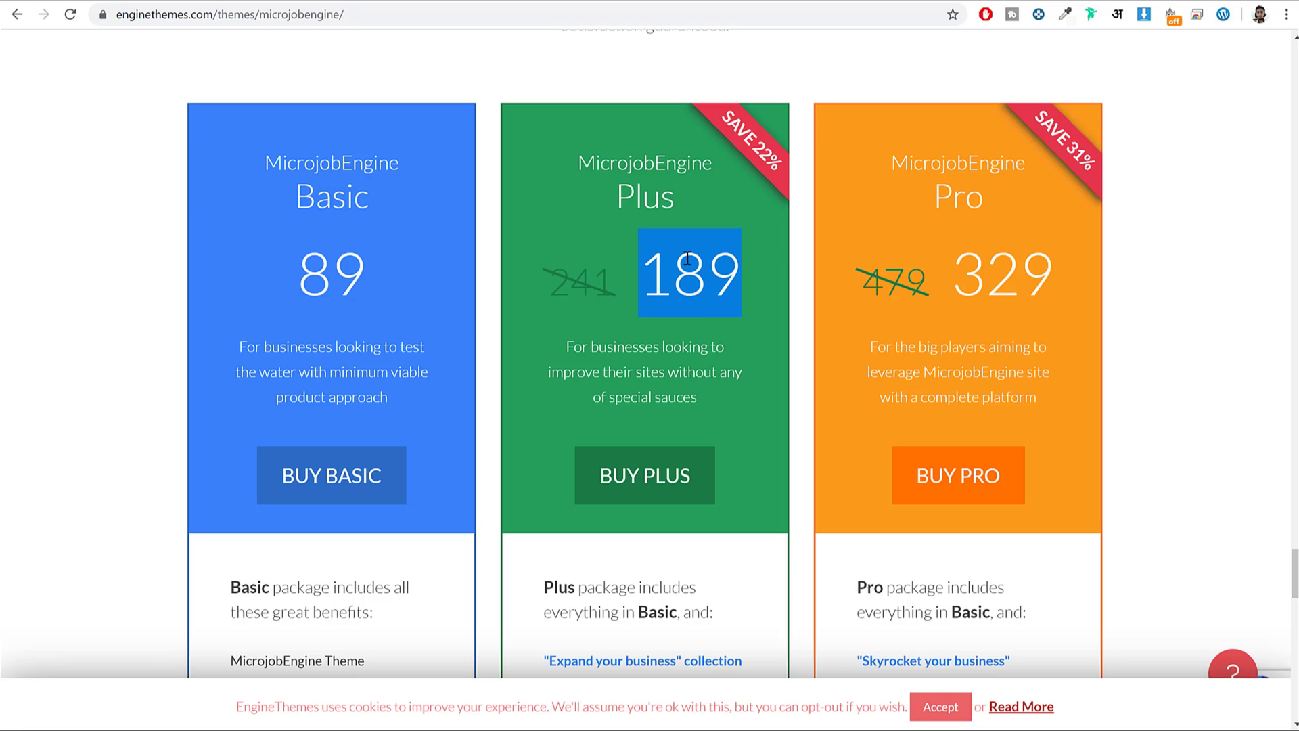
scroll(728, 334, "down", 5)
left_click_drag(620, 426, 543, 425)
left_click_drag(605, 377, 643, 355)
left_click(644, 358)
scroll(1115, 274, "up", 5)
Point out the Pro plan title, its 329 price and its package feature list.
left_click_drag(921, 201, 988, 189)
left_click(987, 189)
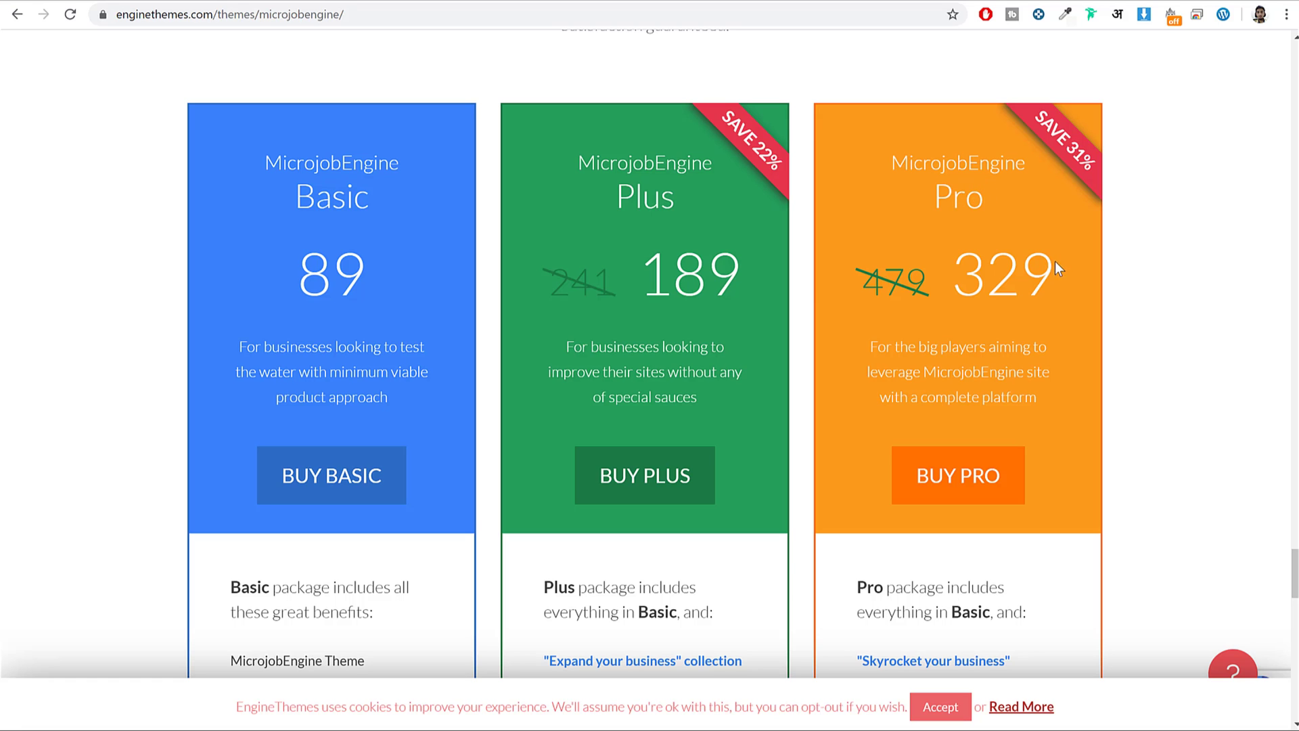
left_click_drag(1058, 262, 924, 270)
scroll(1077, 364, "down", 6)
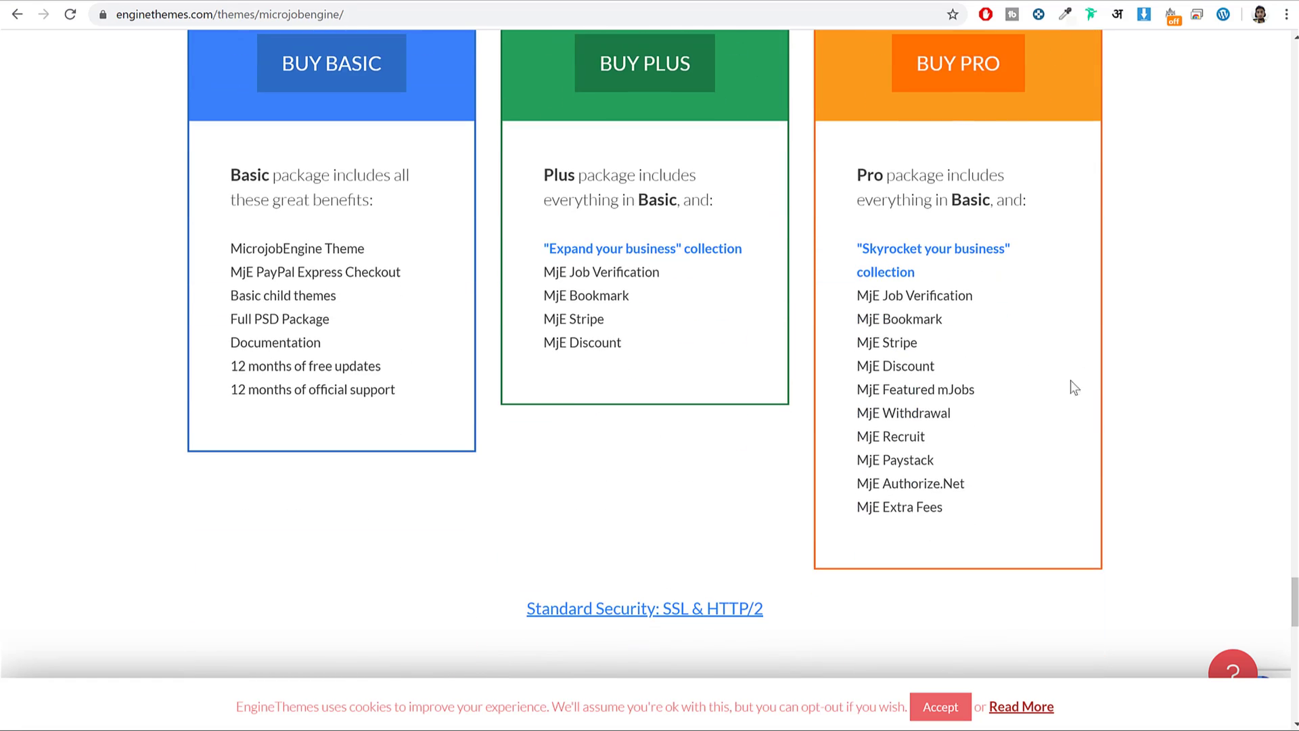
left_click_drag(868, 295, 951, 509)
scroll(1038, 397, "up", 6)
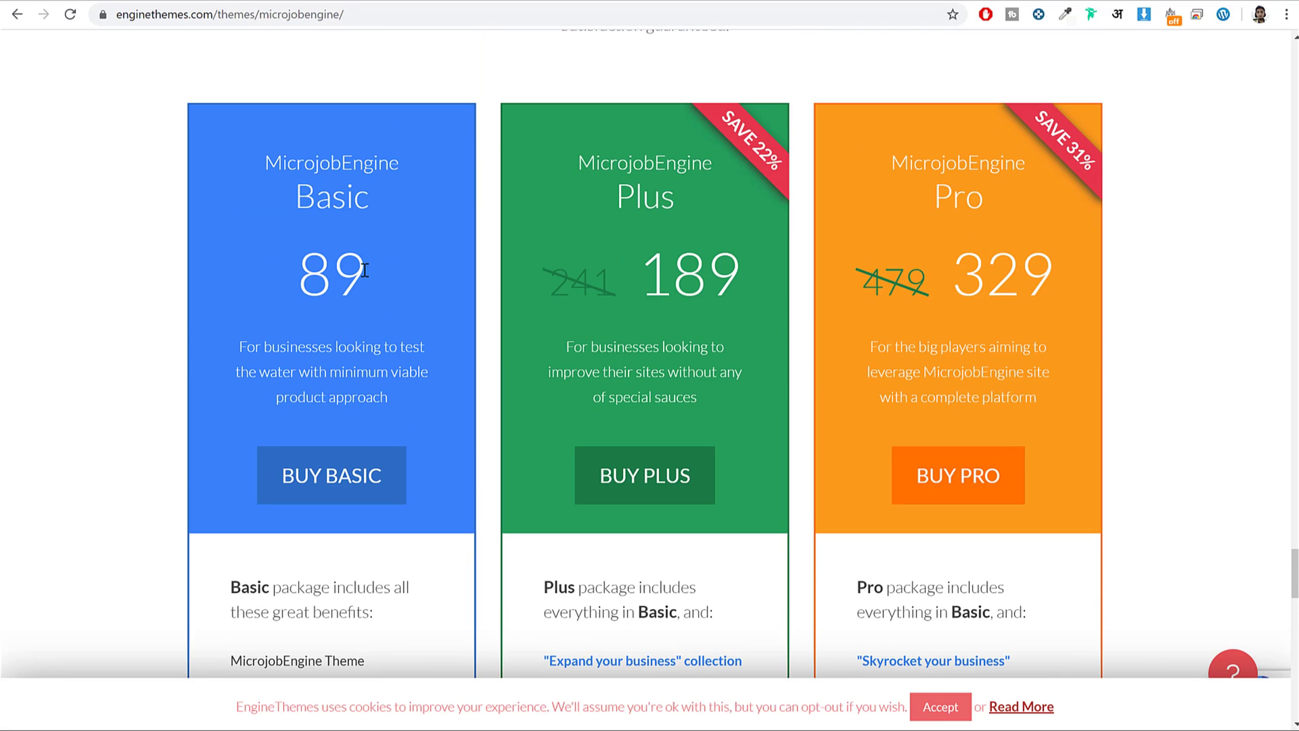
scroll(384, 362, "down", 4)
scroll(309, 314, "up", 4)
Go over the Basic, Plus and Pro plan titles once more.
left_click_drag(298, 267, 371, 271)
left_click(375, 270)
left_click_drag(607, 197, 688, 206)
left_click(687, 205)
triple_click(1002, 203)
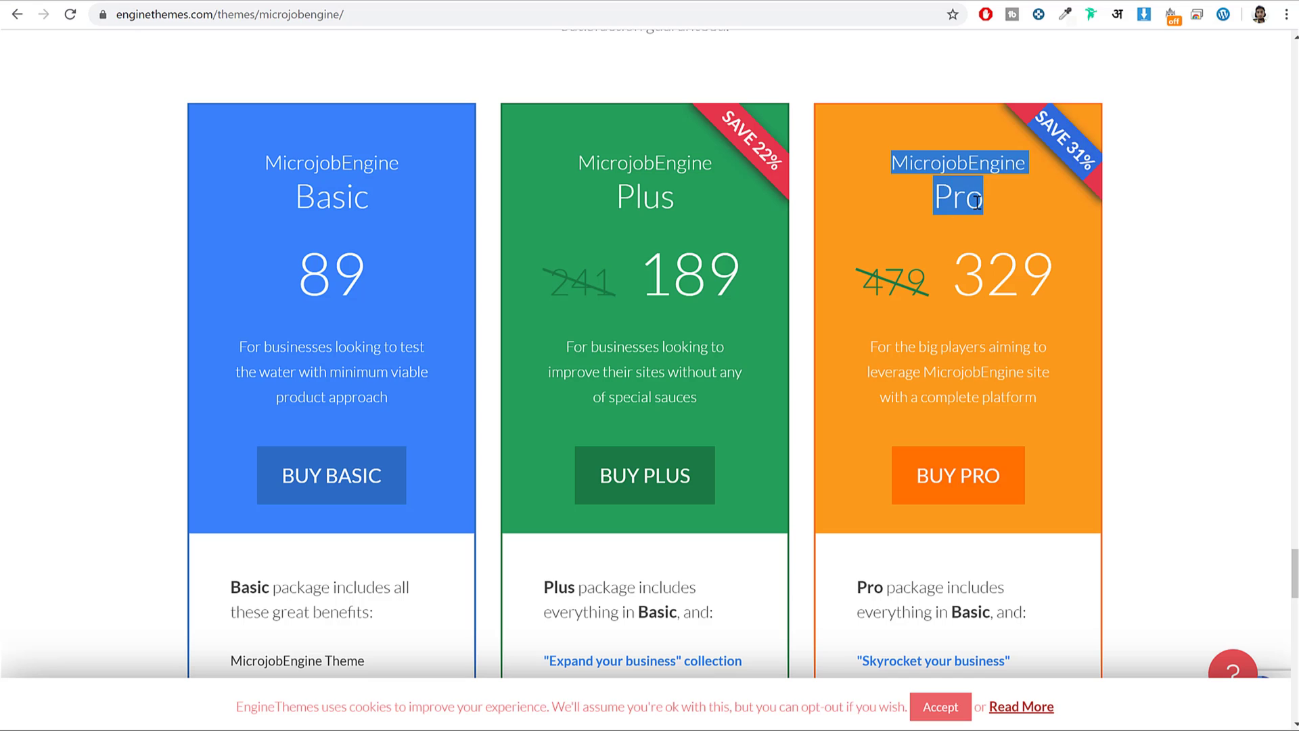
left_click(731, 303)
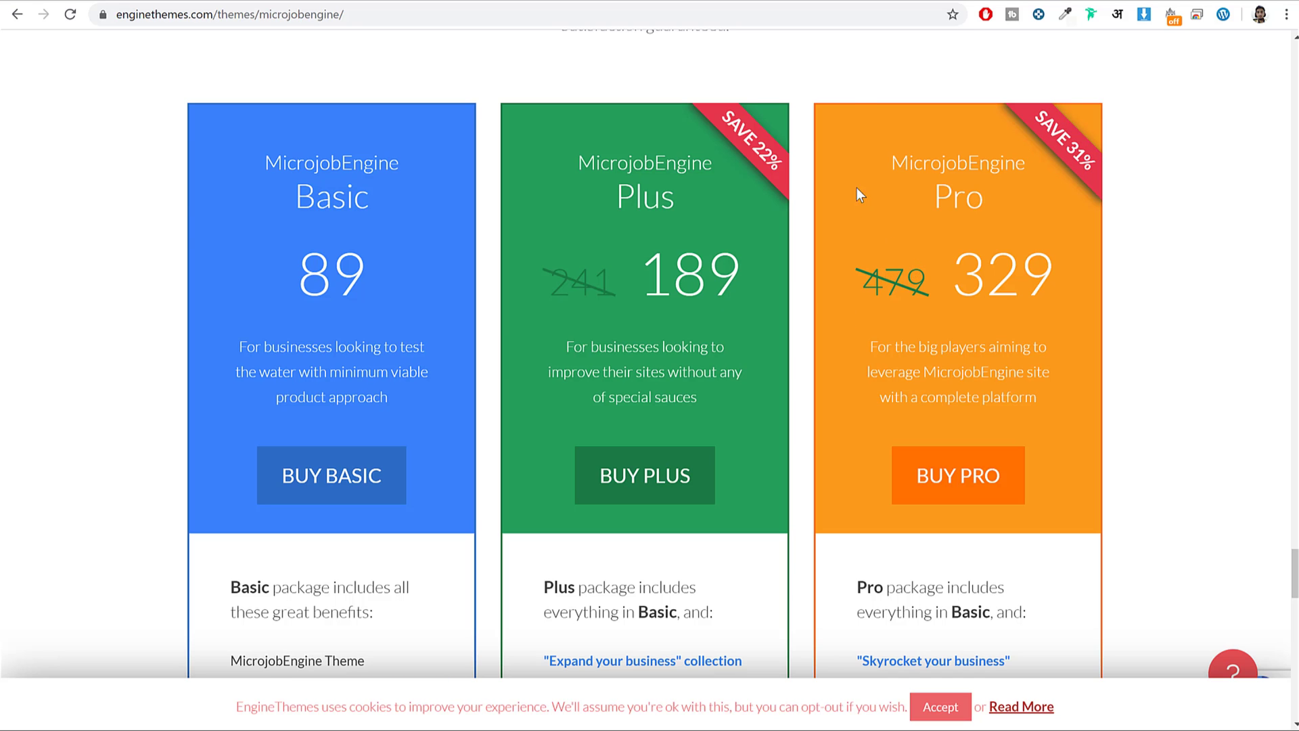
scroll(713, 470, "down", 2)
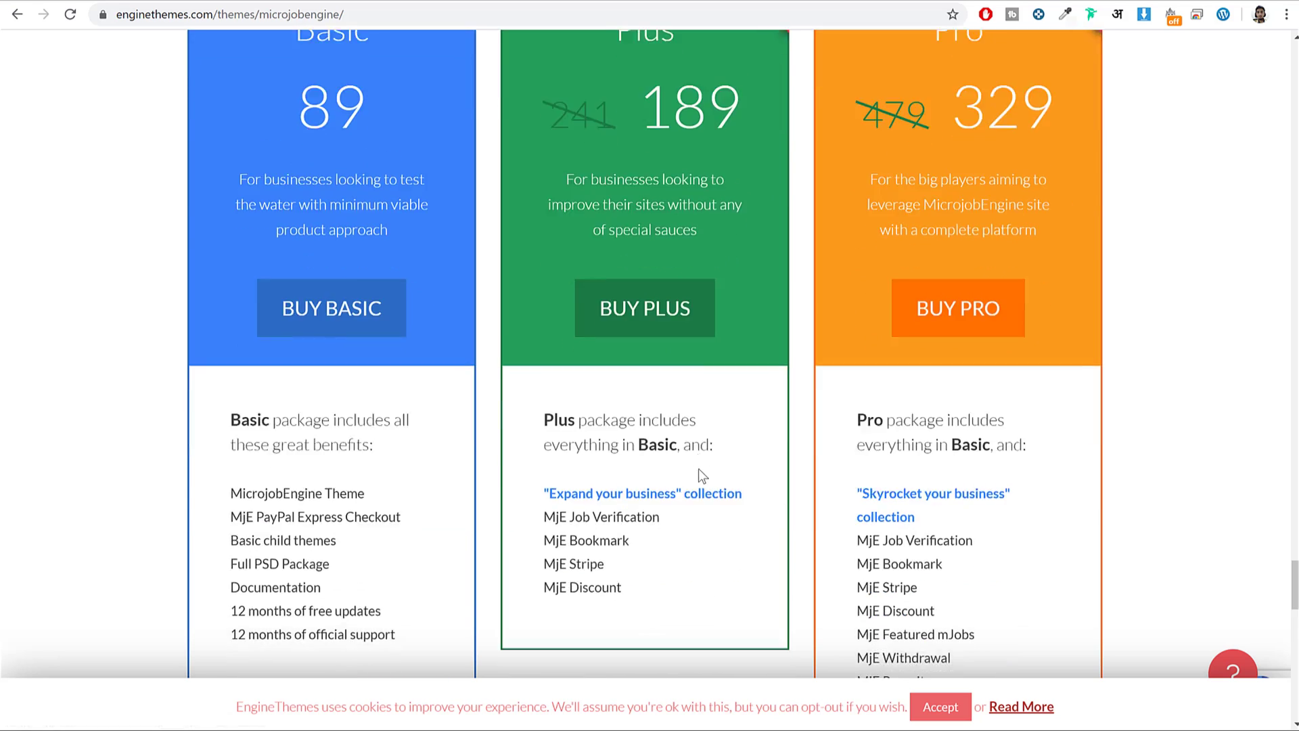
scroll(665, 491, "up", 6)
scroll(668, 498, "up", 10)
scroll(670, 501, "down", 15)
scroll(672, 502, "up", 10)
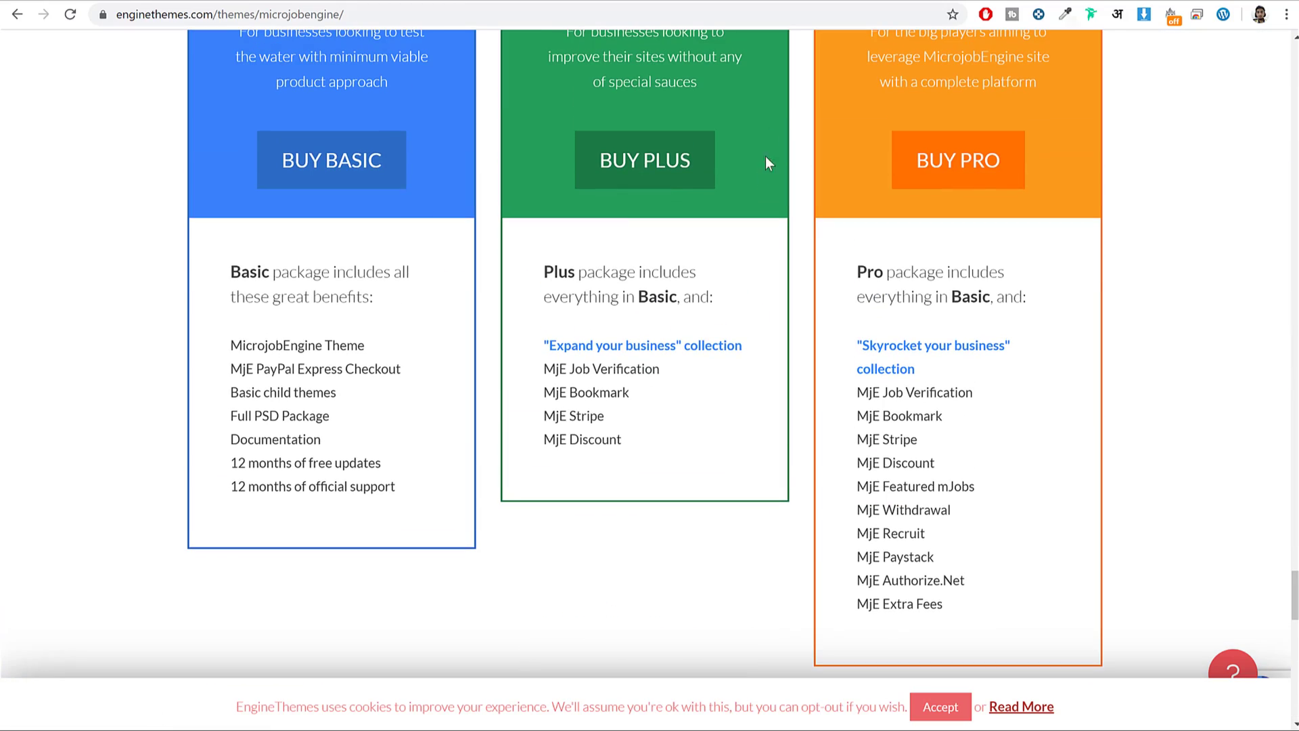
In File Explorer, open the extracted microjobengine-1.3.9 folder inside Micro Job Engine.
left_click(790, 0)
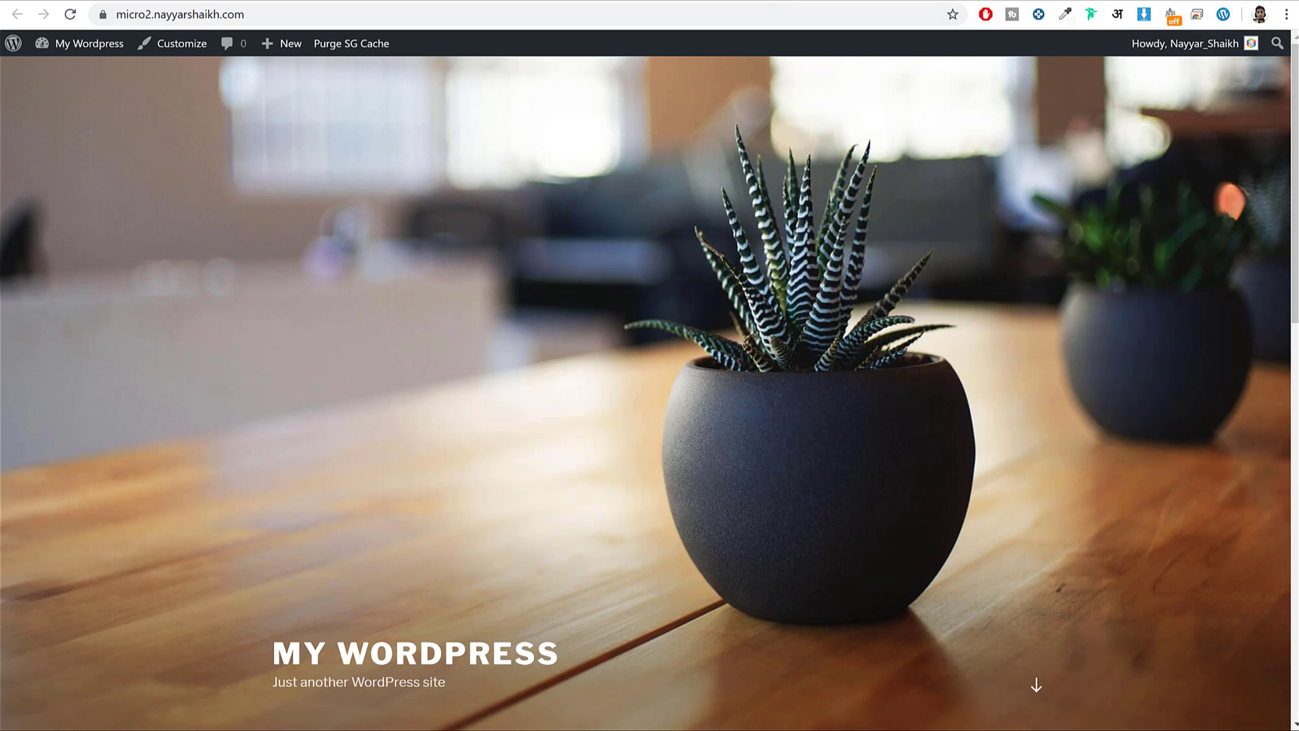
key("alt+Tab")
left_click(606, 166)
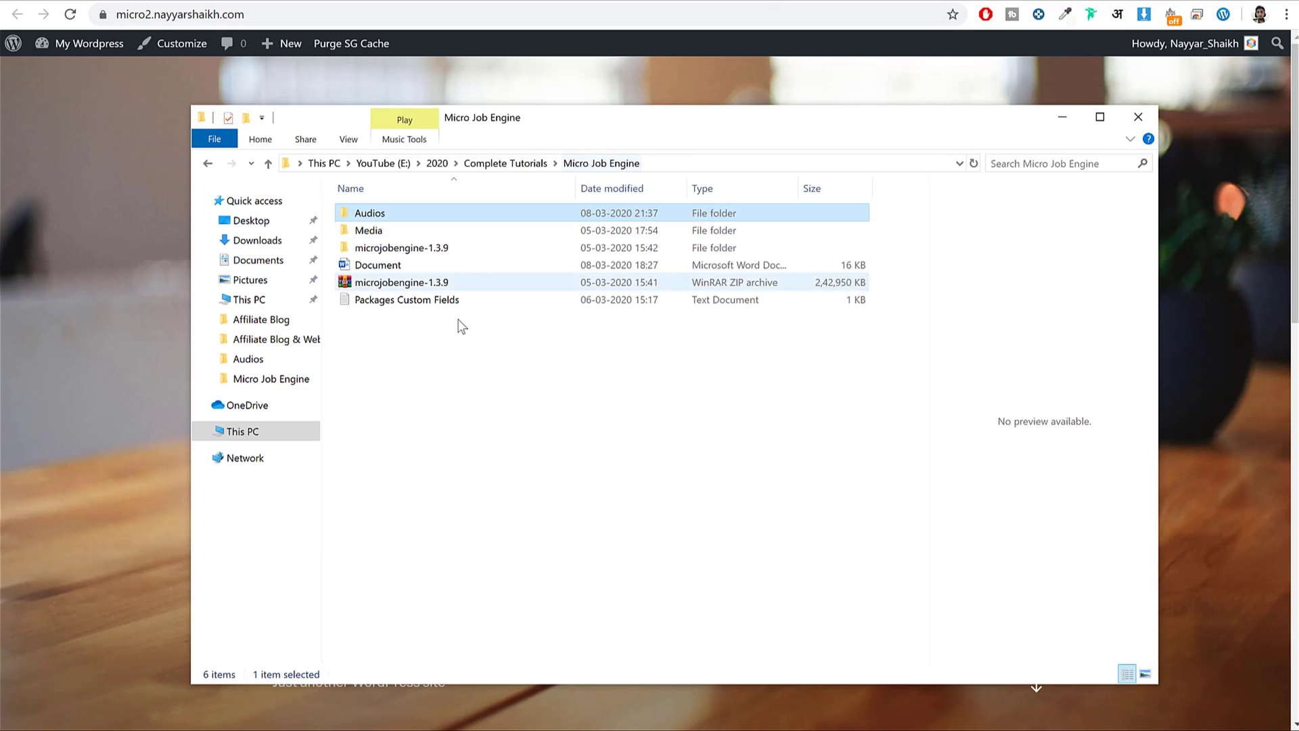
left_click(433, 283)
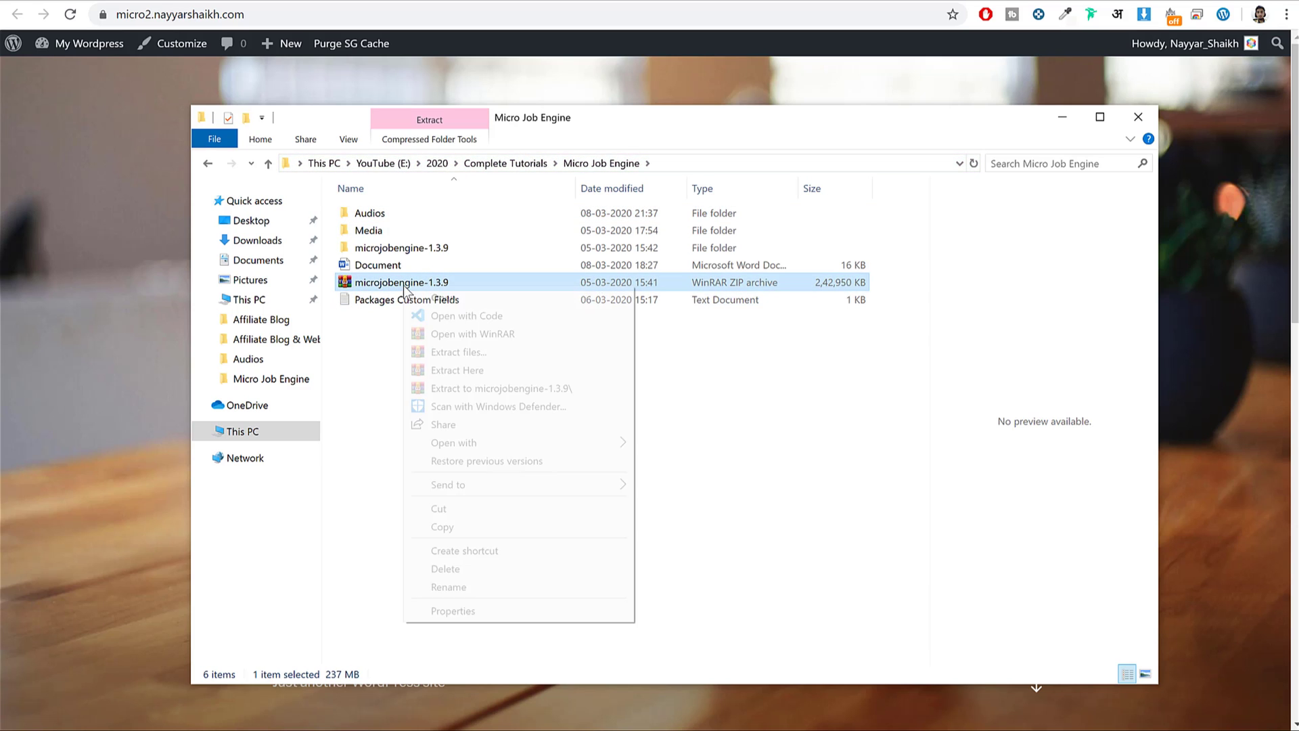
right_click(406, 290)
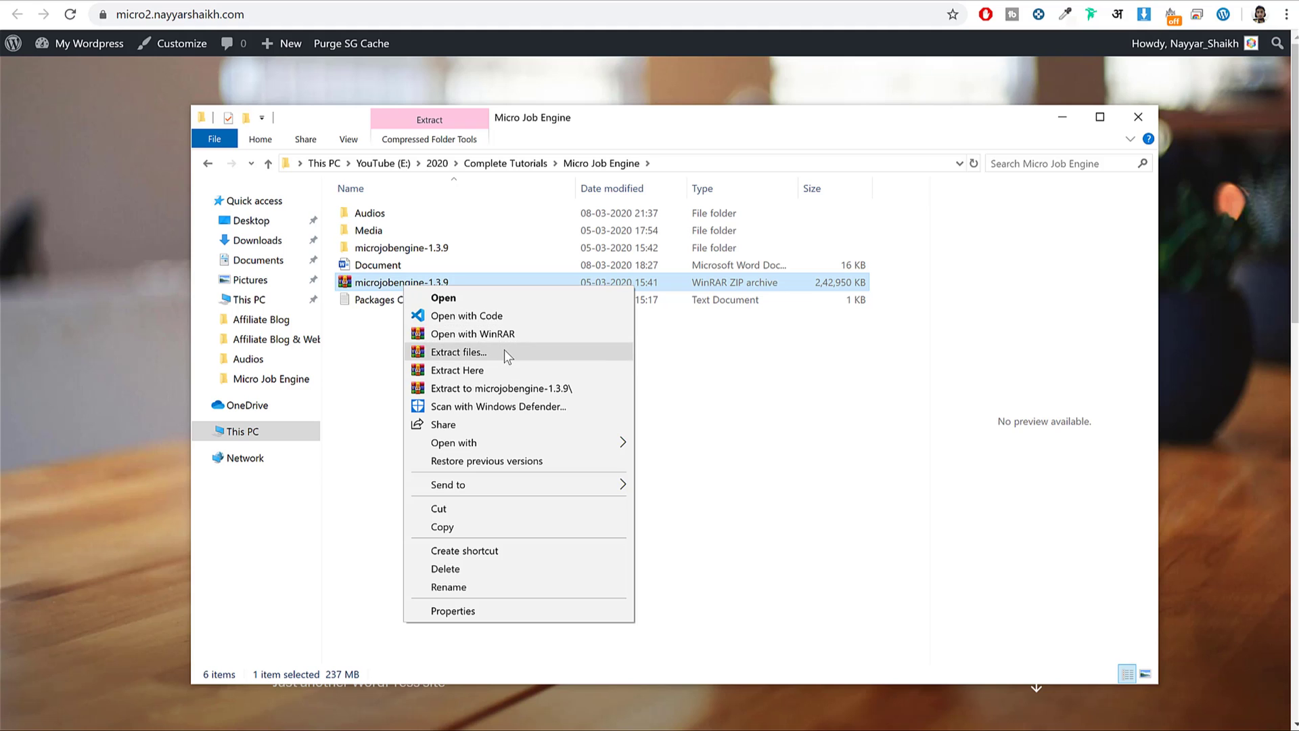
left_click(781, 362)
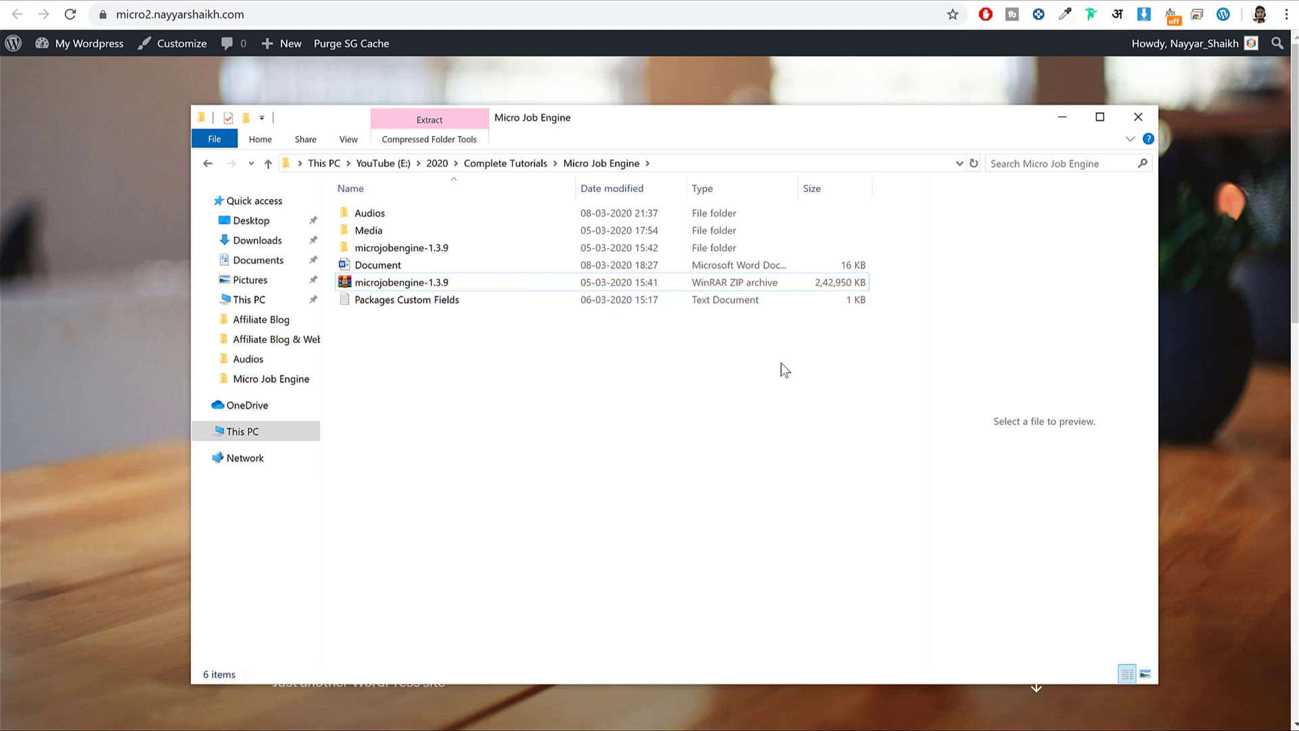
left_click(393, 288)
left_click(414, 251)
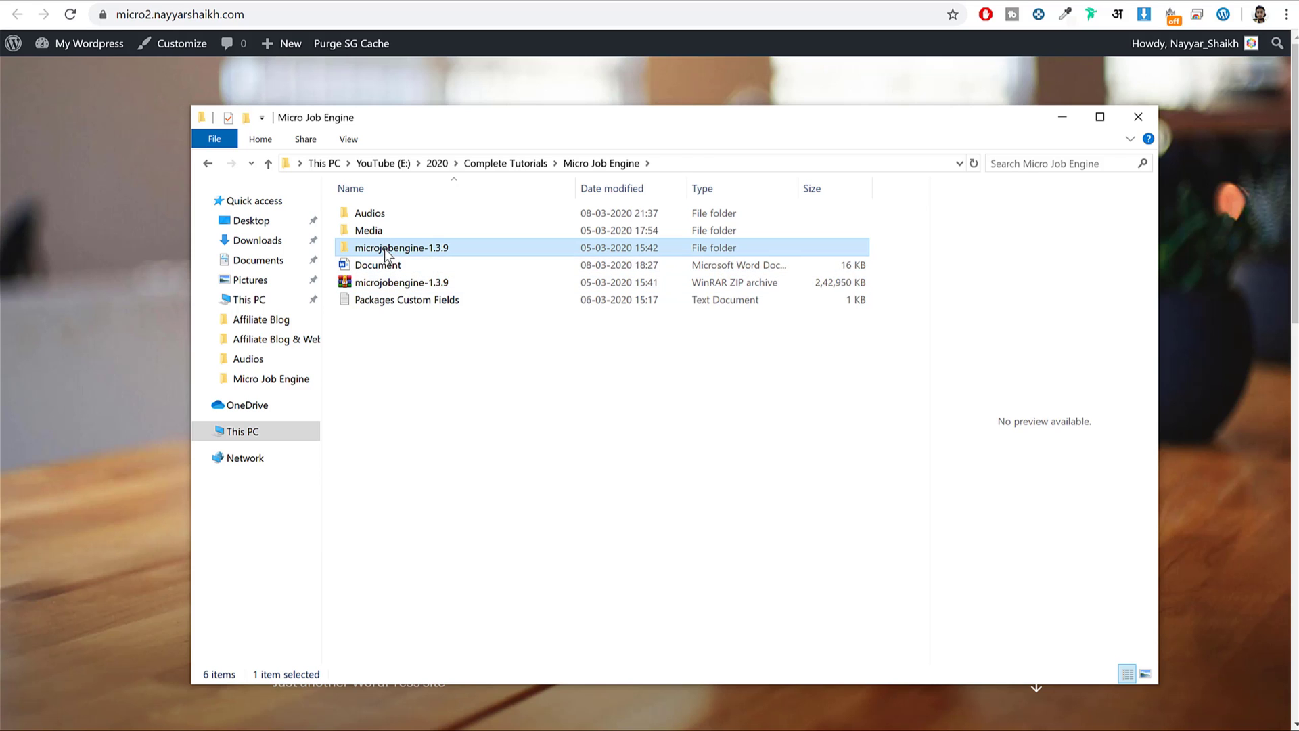
double_click(384, 249)
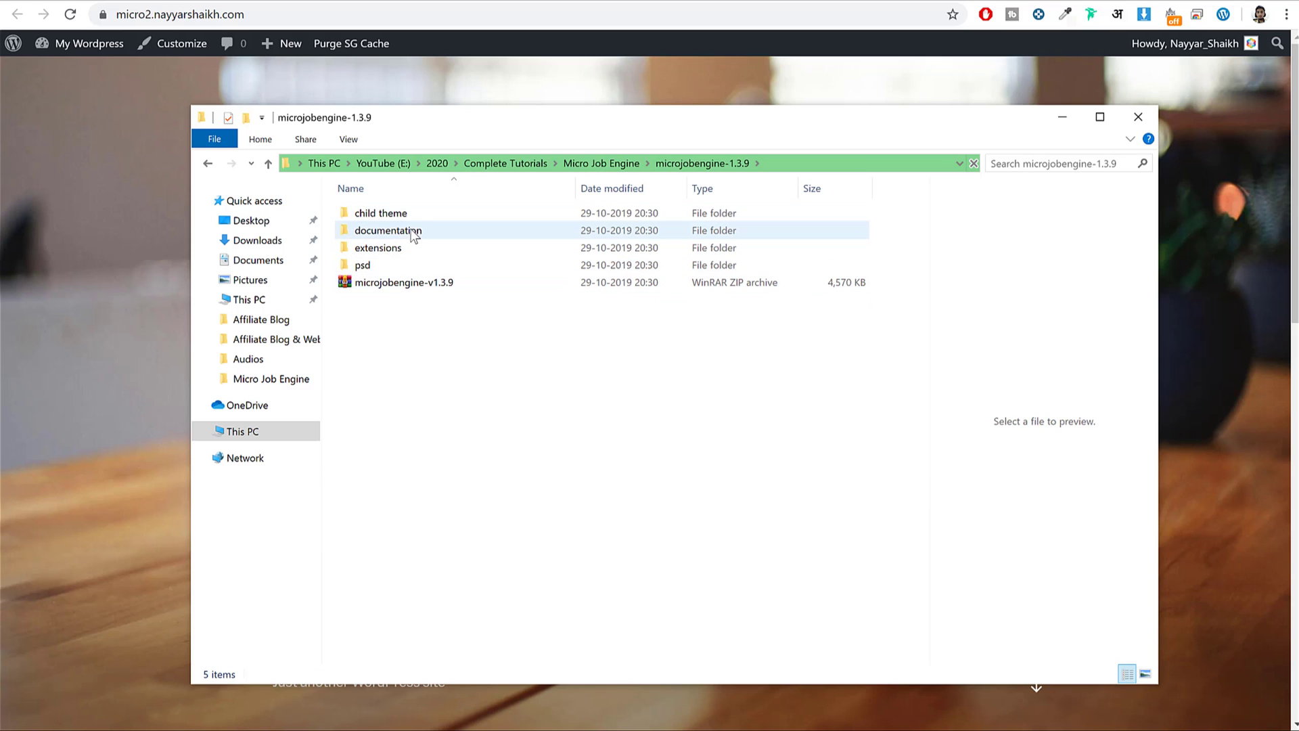
Browse the child theme, documentation and extensions folders, returning to the microjobengine-v1.3.9 ZIP.
double_click(407, 213)
key("alt+Left")
left_click(416, 232)
double_click(417, 232)
key("alt+Left")
double_click(414, 248)
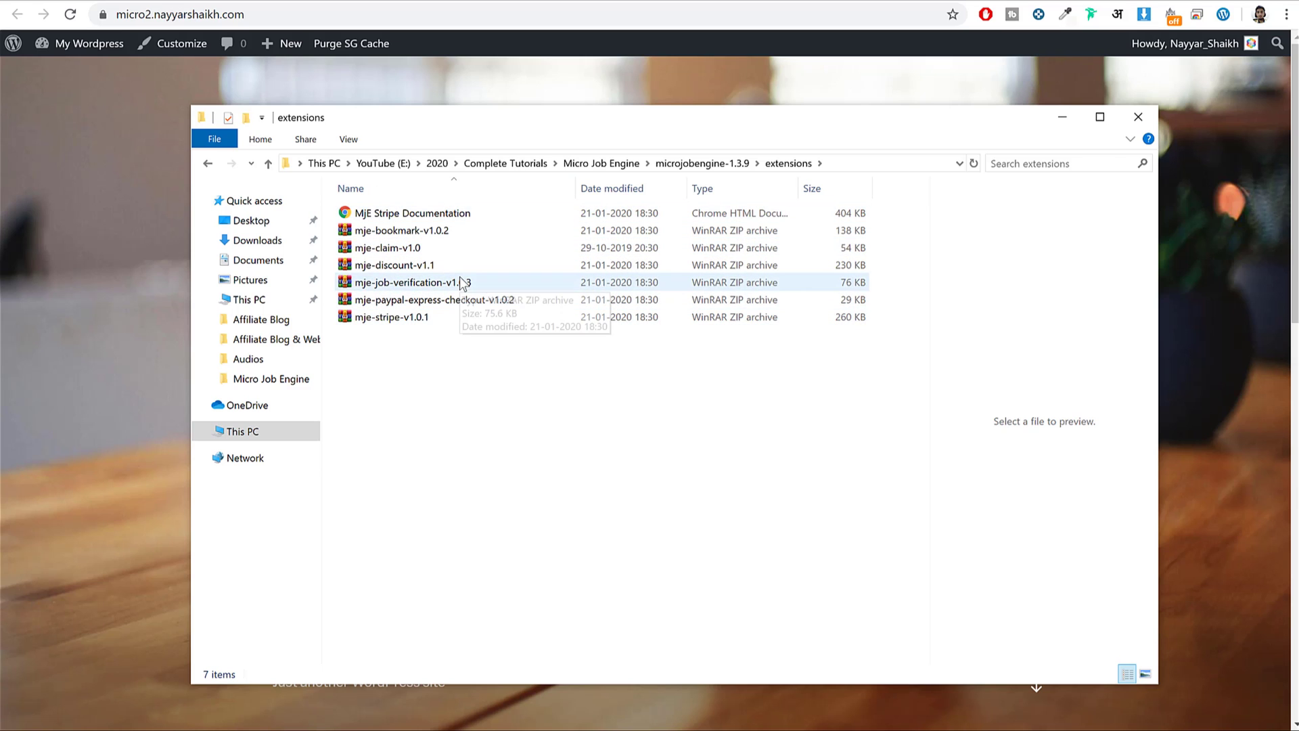
key("alt+Left")
left_click(431, 284)
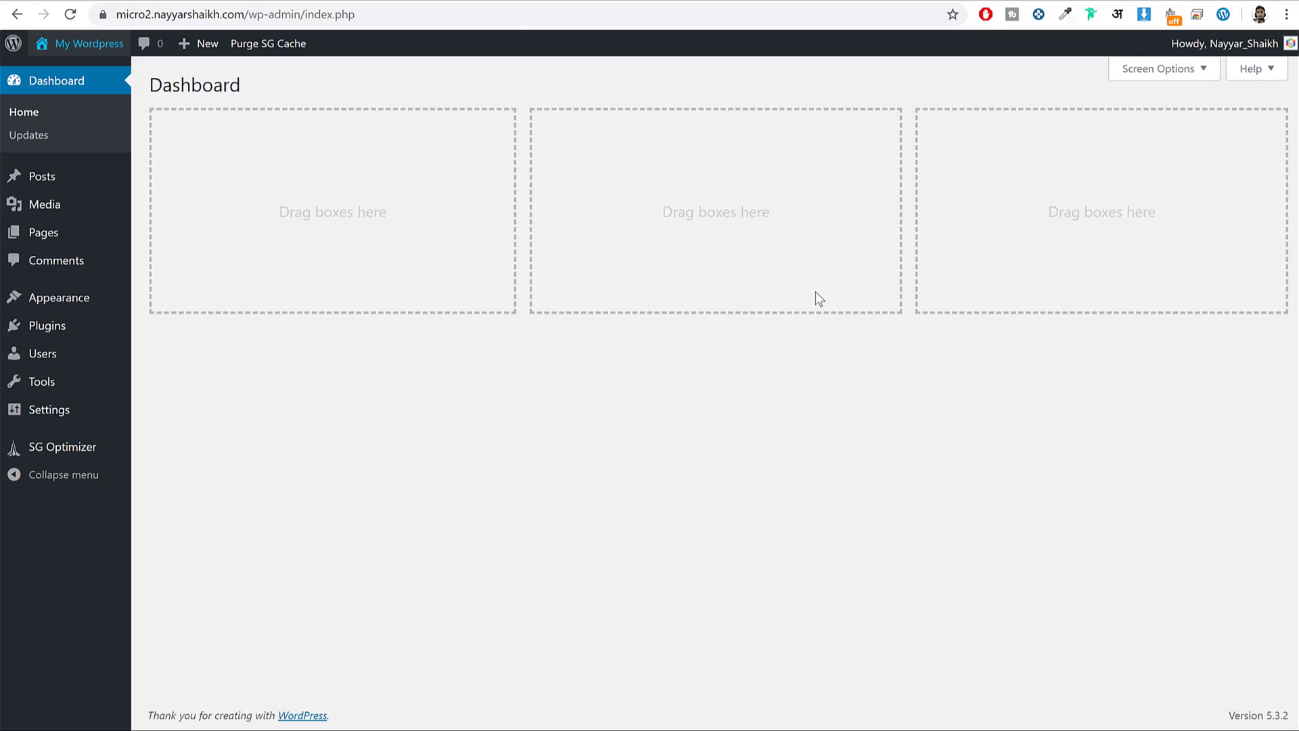
Upload microjobengine-v1.3.9.zip from the Micro Job Engine folder and install it as a new theme.
left_click(54, 300)
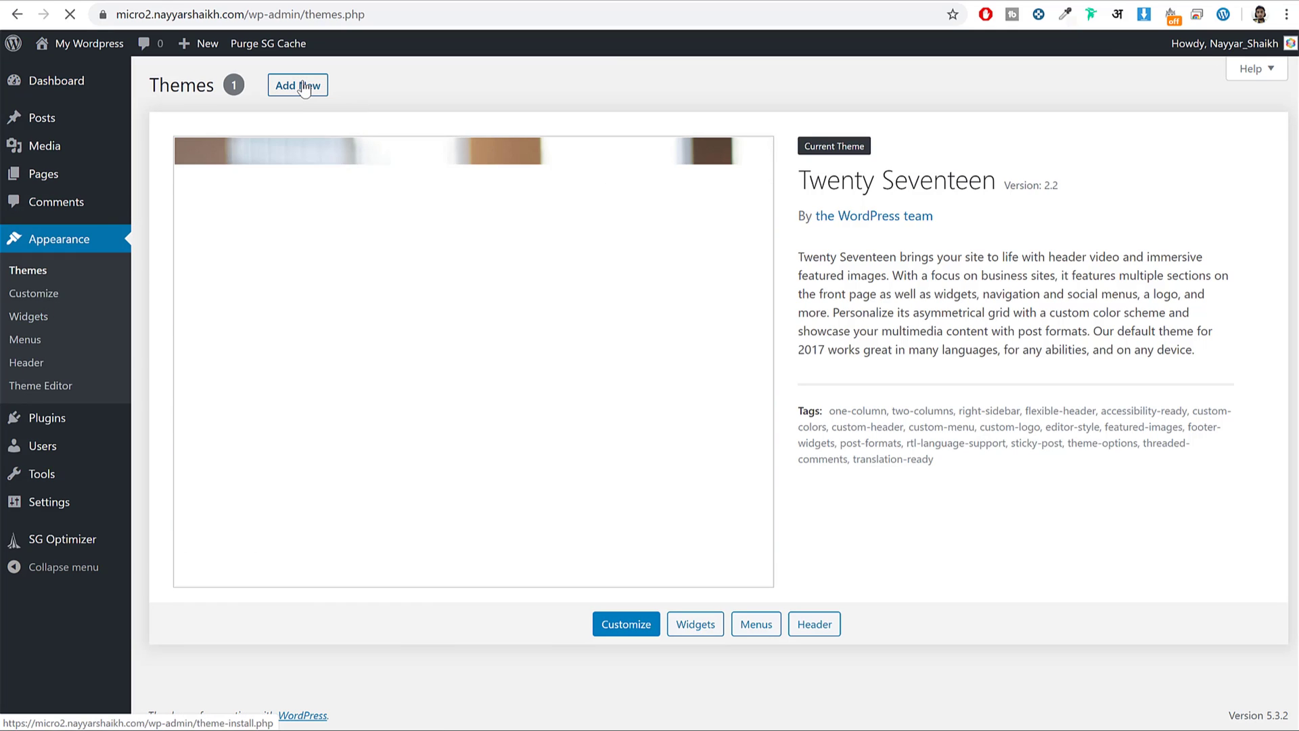
left_click(296, 85)
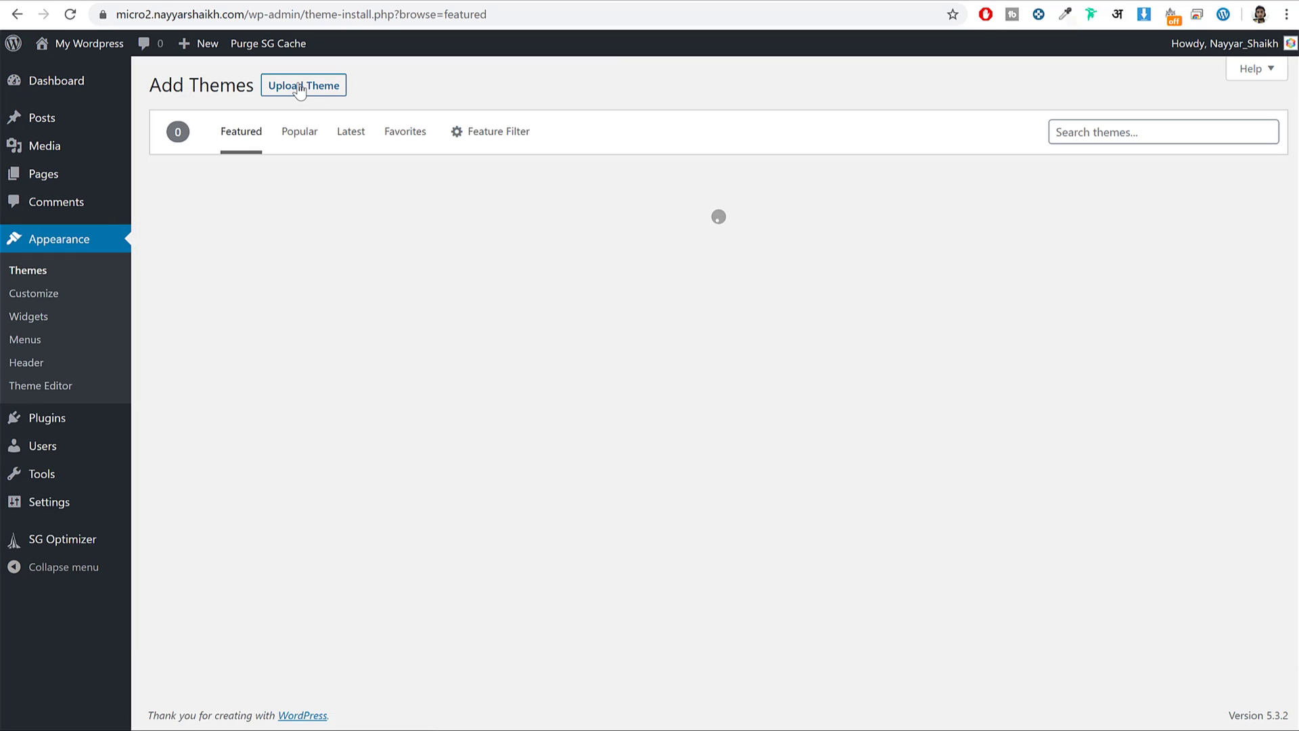
left_click(306, 87)
left_click(586, 237)
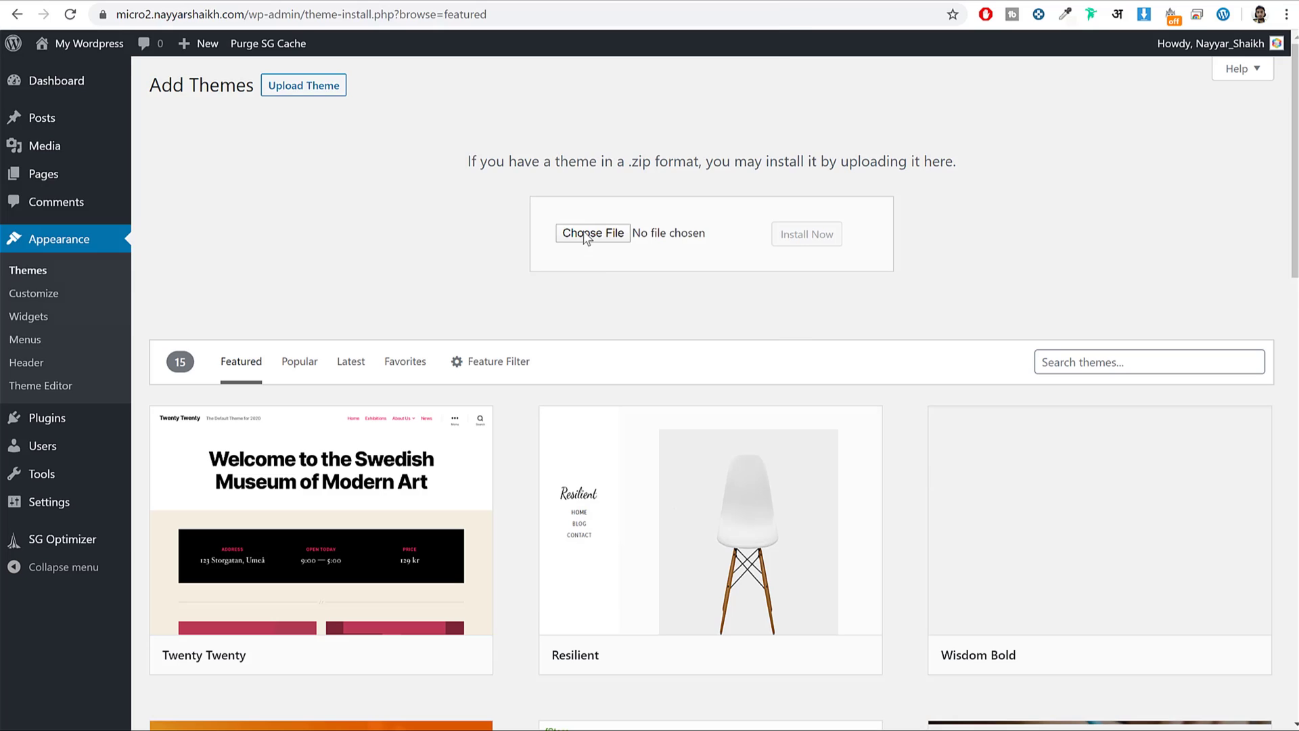
left_click(501, 91)
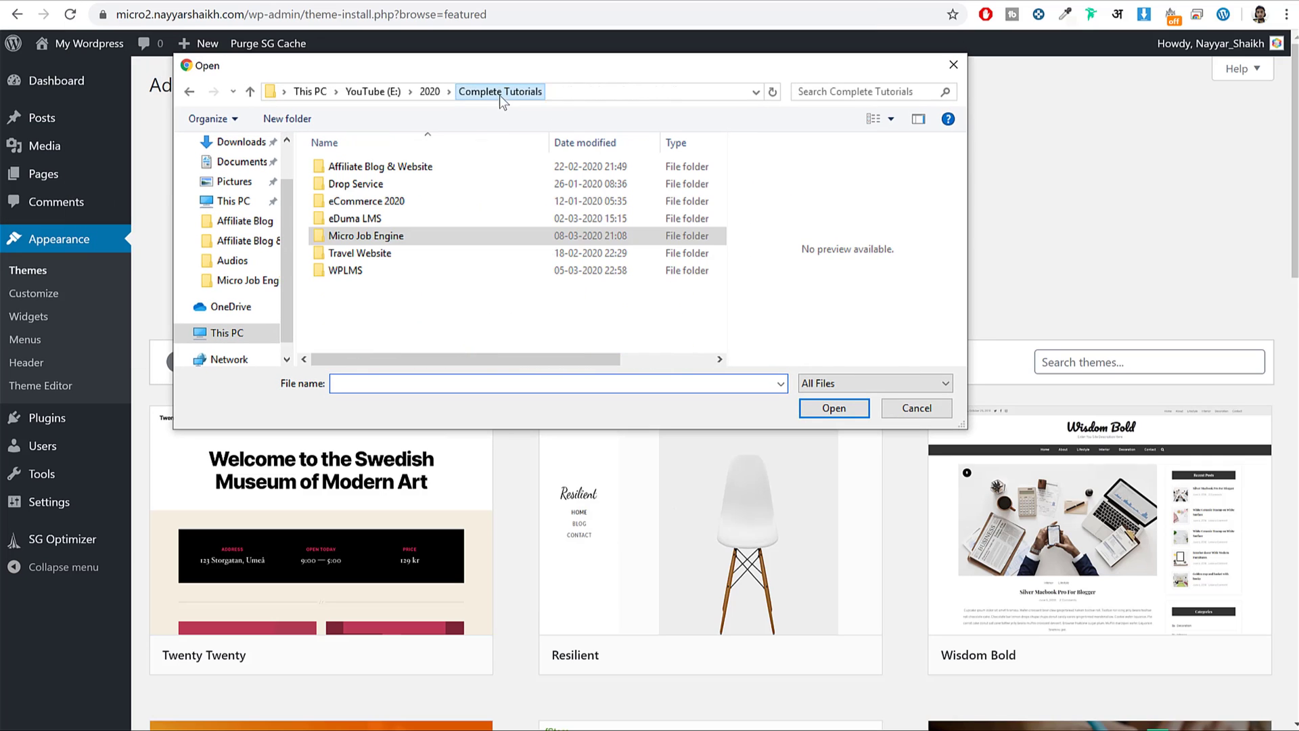
double_click(391, 234)
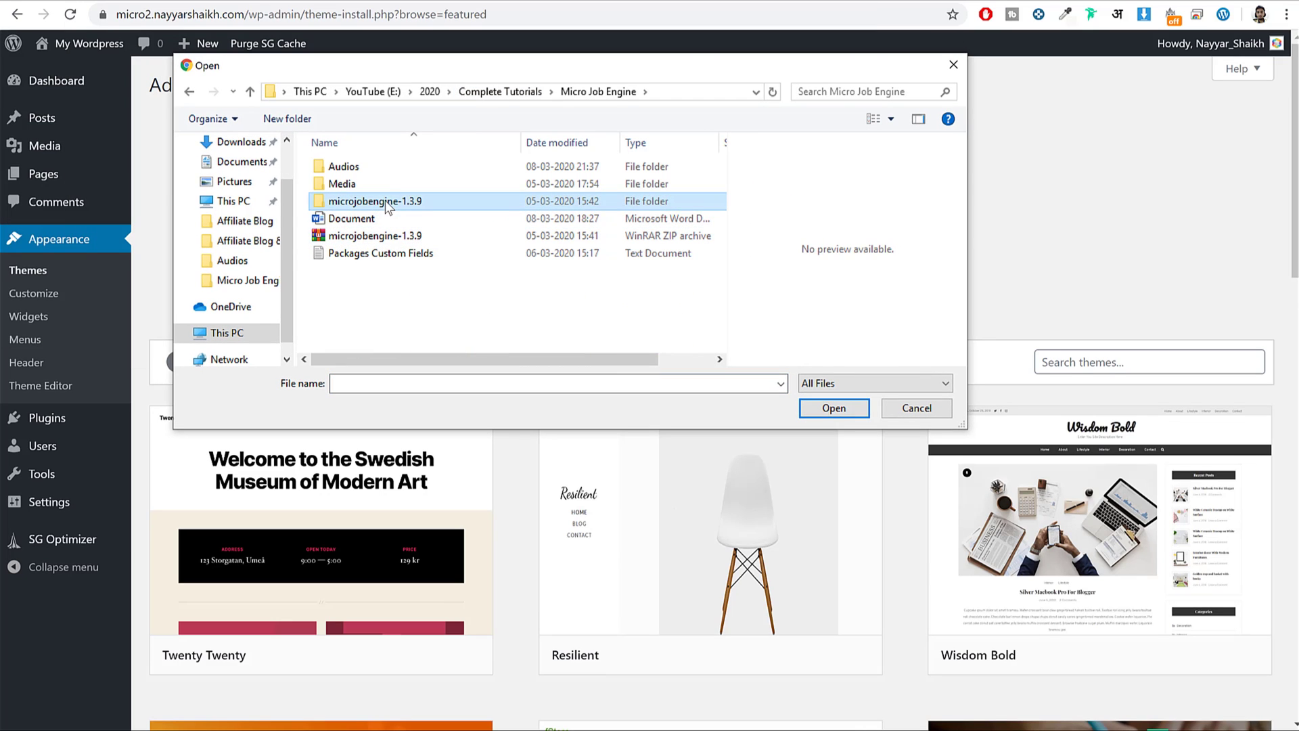
double_click(386, 201)
left_click(350, 240)
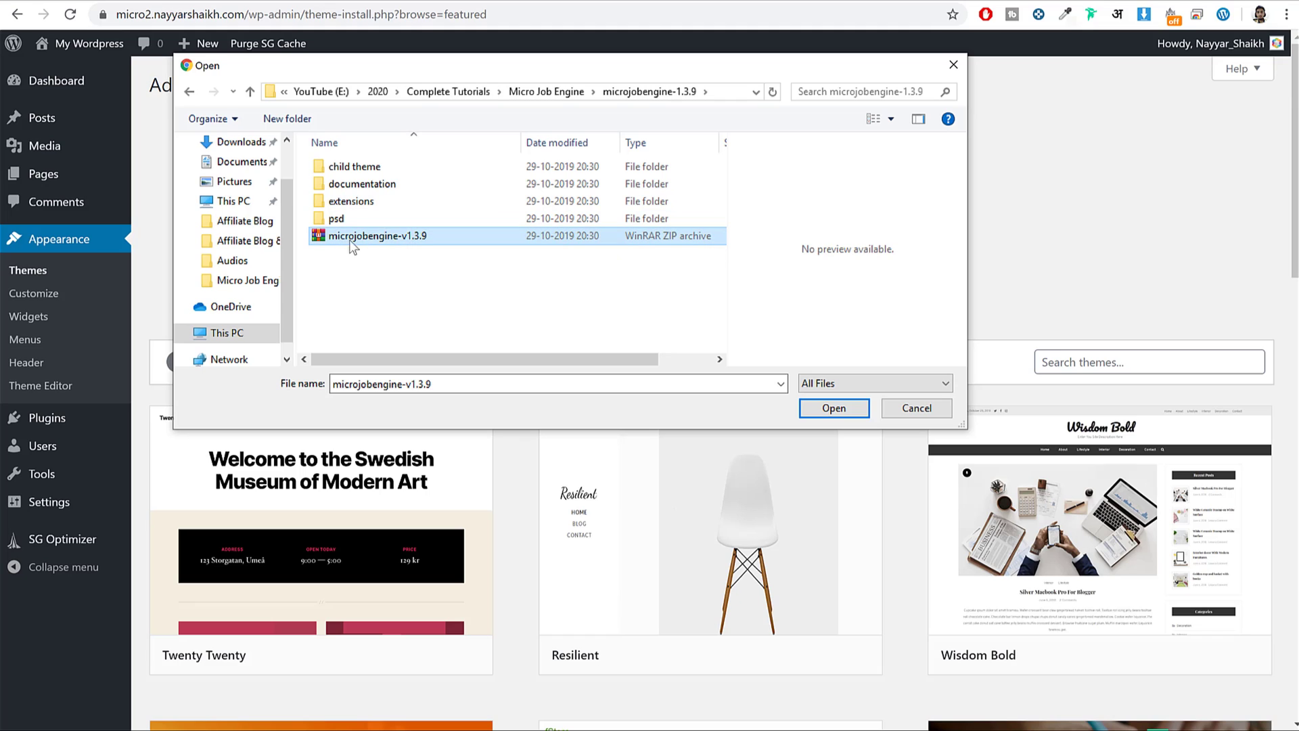
double_click(414, 237)
left_click(822, 241)
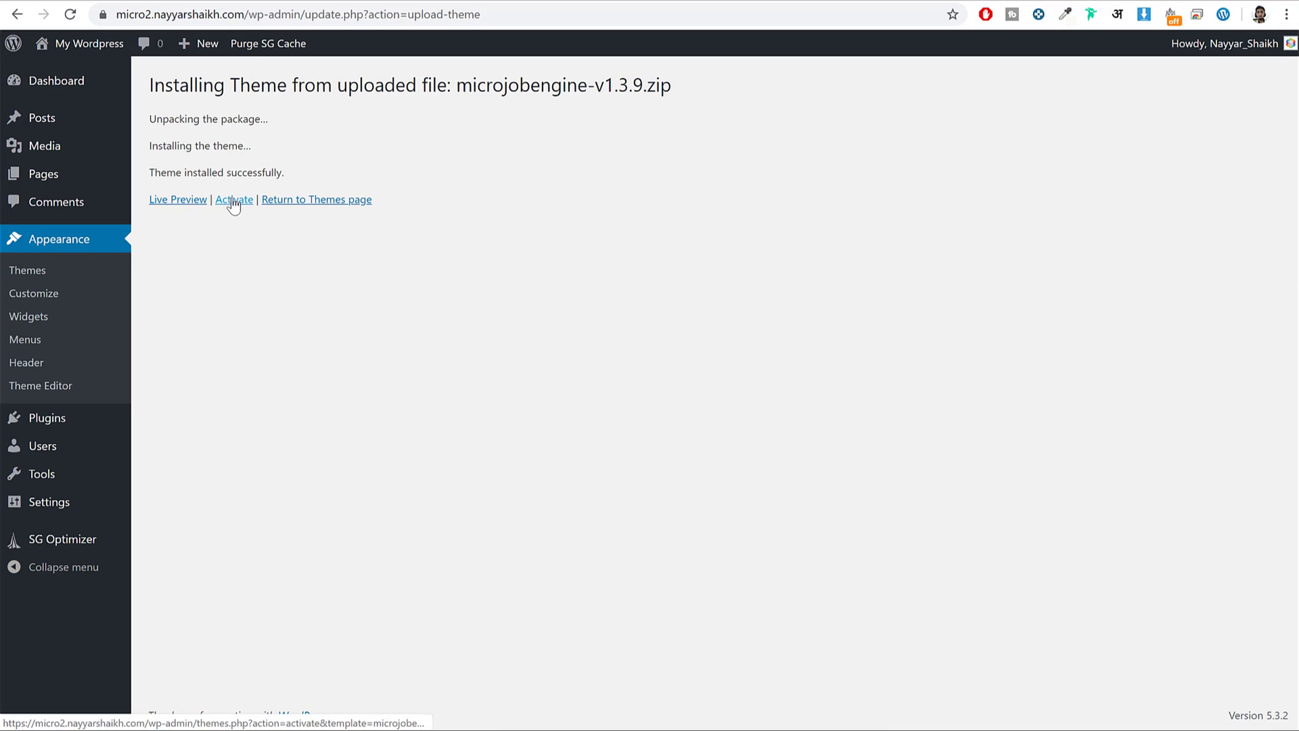
Activate the MicrojobEngine theme and look through its version 1.3.9 welcome page.
left_click(232, 200)
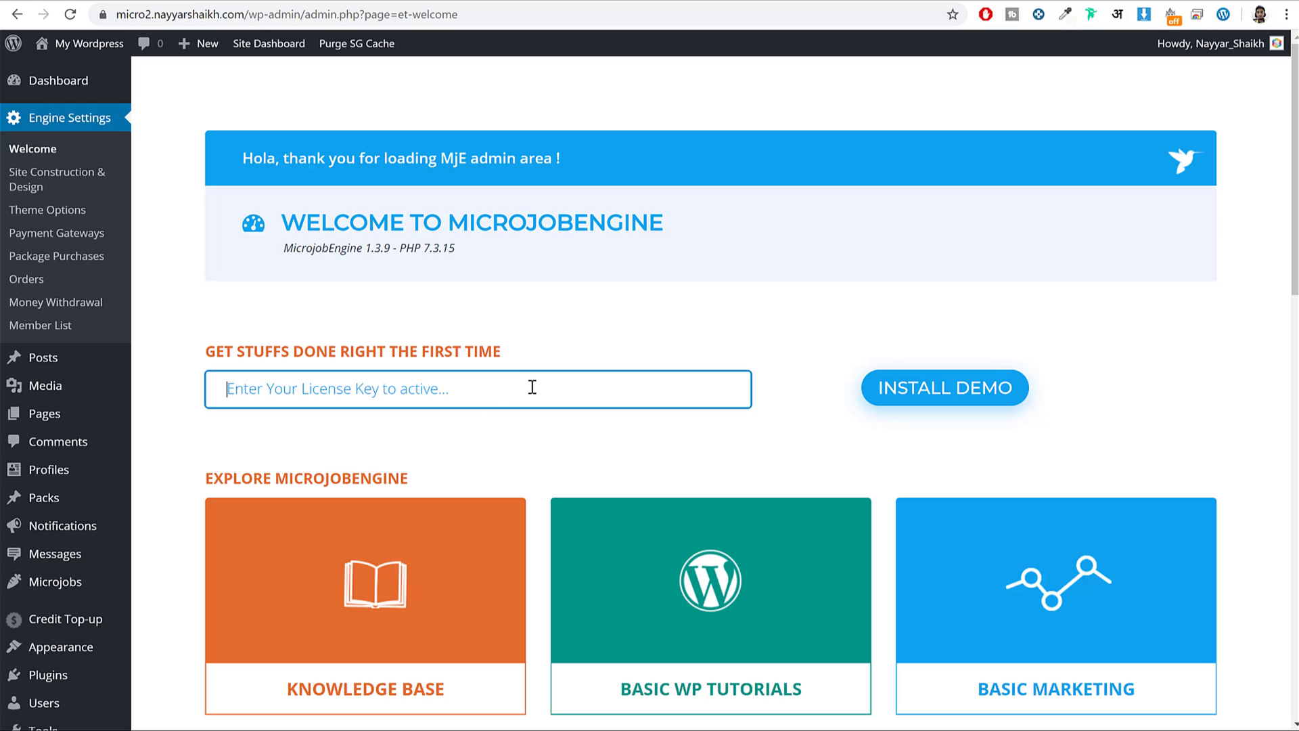
scroll(805, 376, "down", 2)
scroll(804, 388, "up", 2)
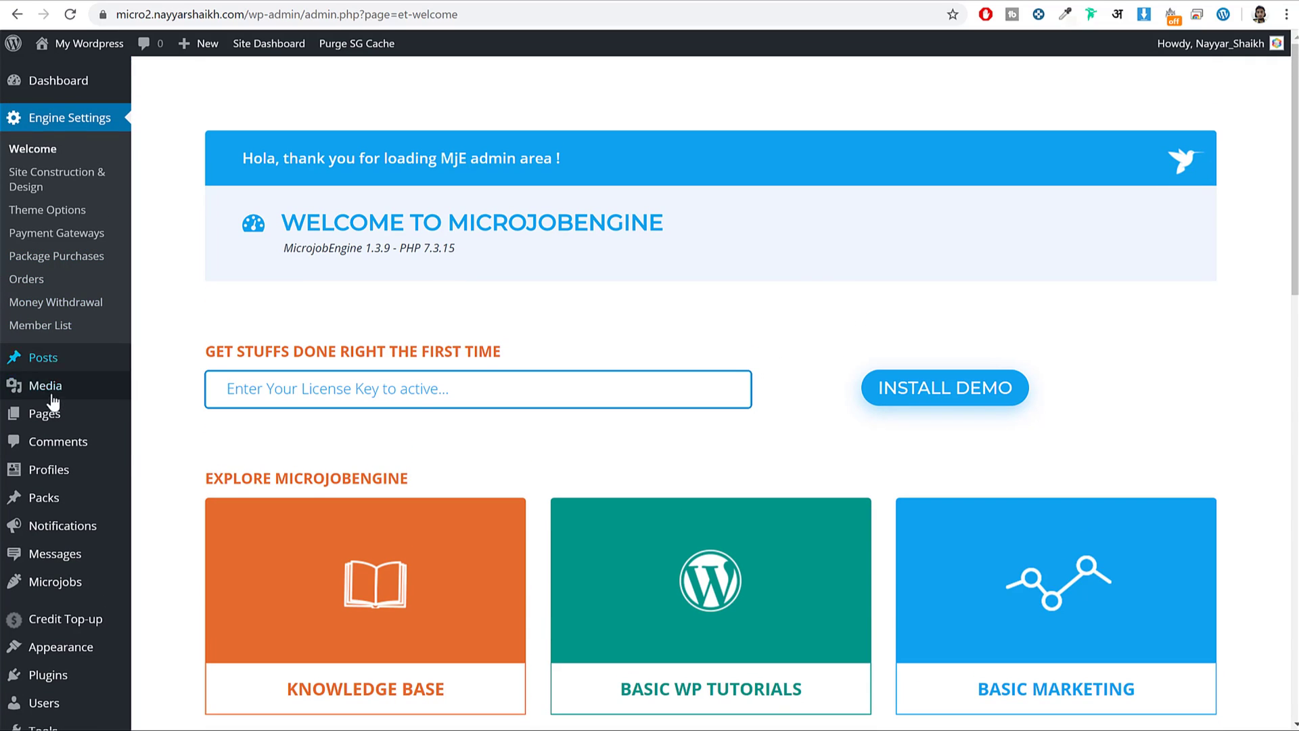
scroll(61, 500, "down", 4)
mouse_move(79, 450)
scroll(80, 450, "up", 4)
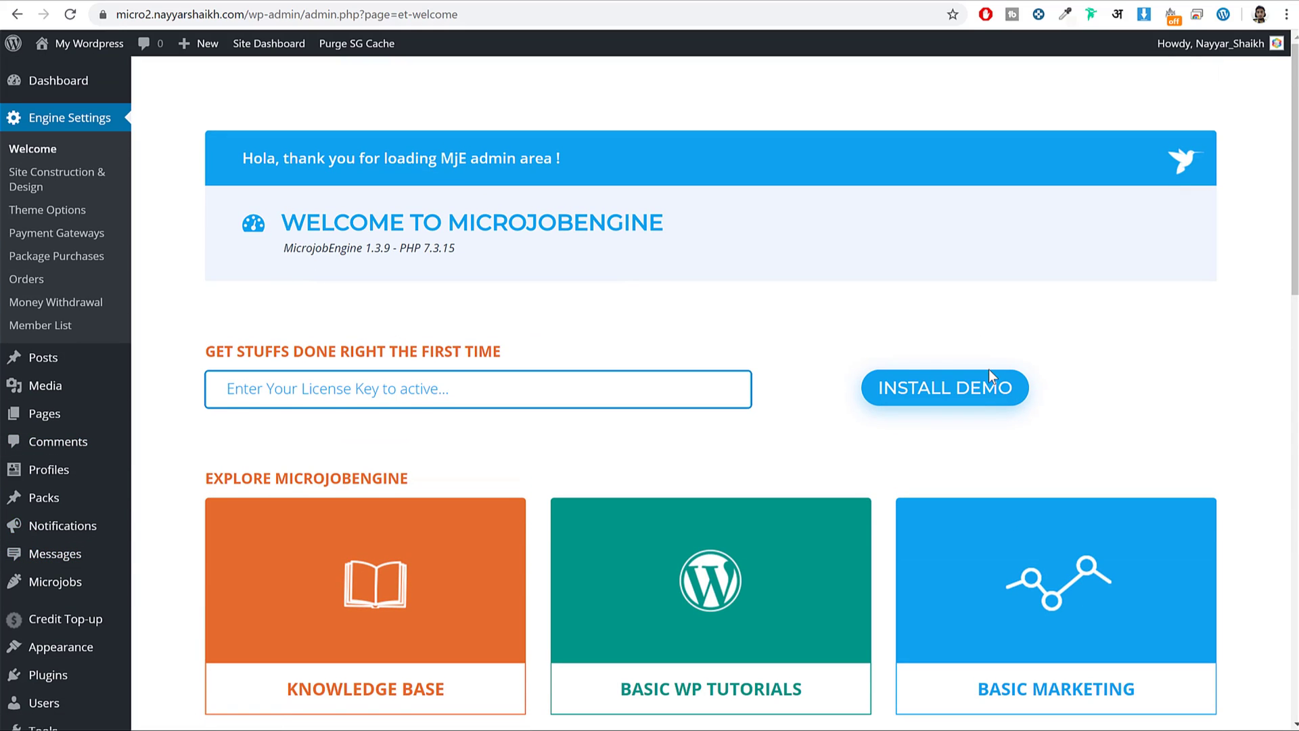
scroll(989, 367, "down", 4)
scroll(942, 435, "up", 4)
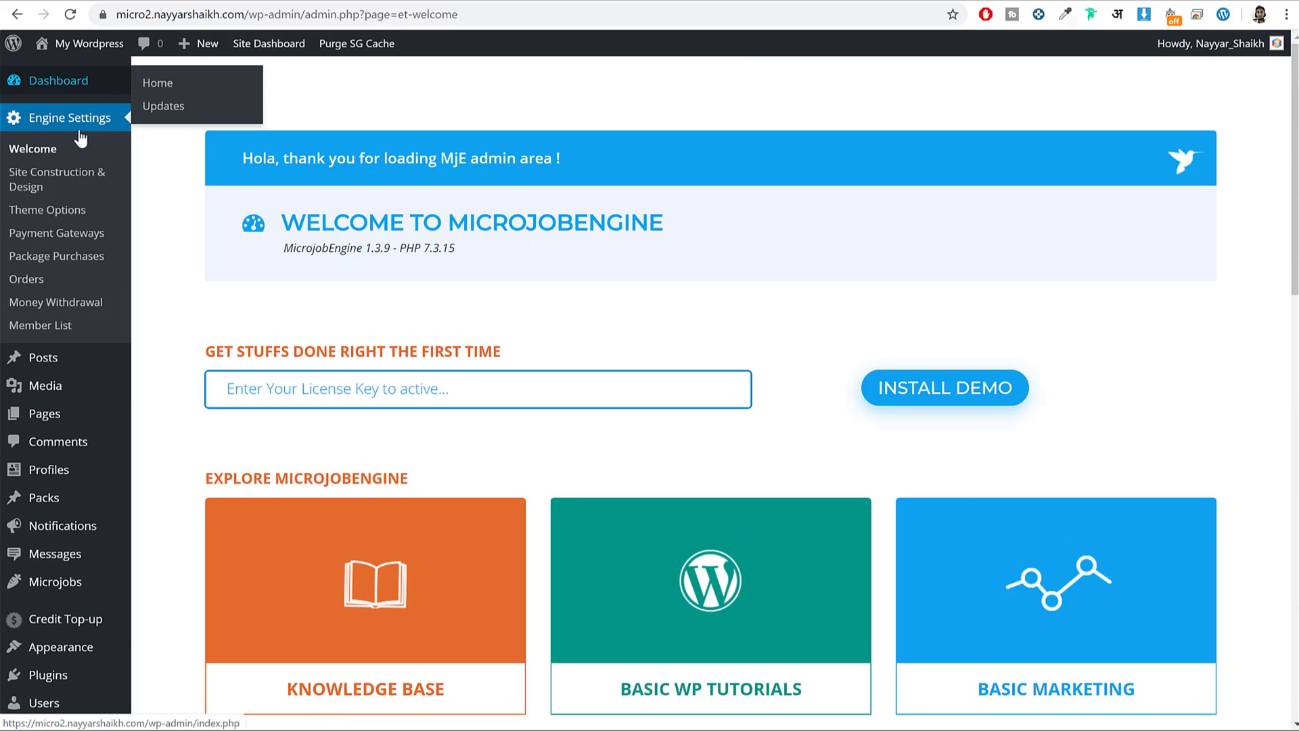
scroll(78, 142, "down", 4)
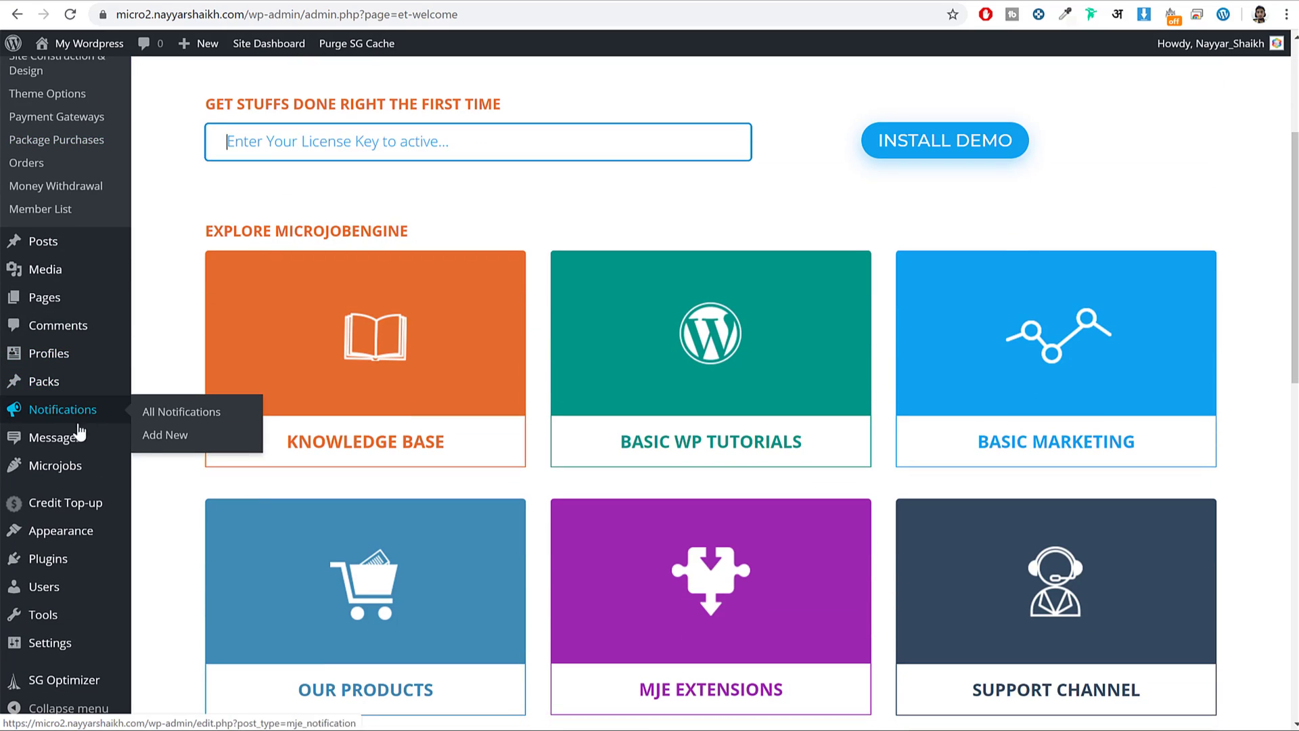
mouse_move(58, 479)
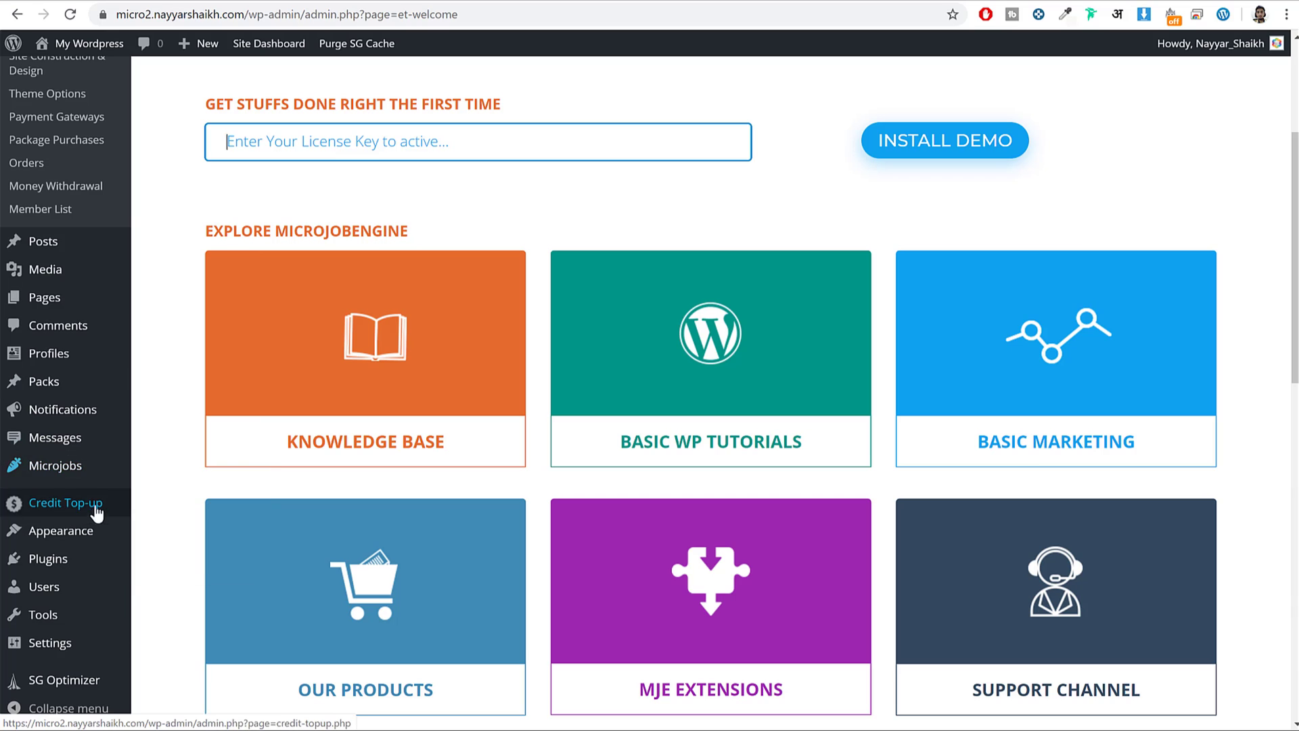
scroll(80, 528, "up", 4)
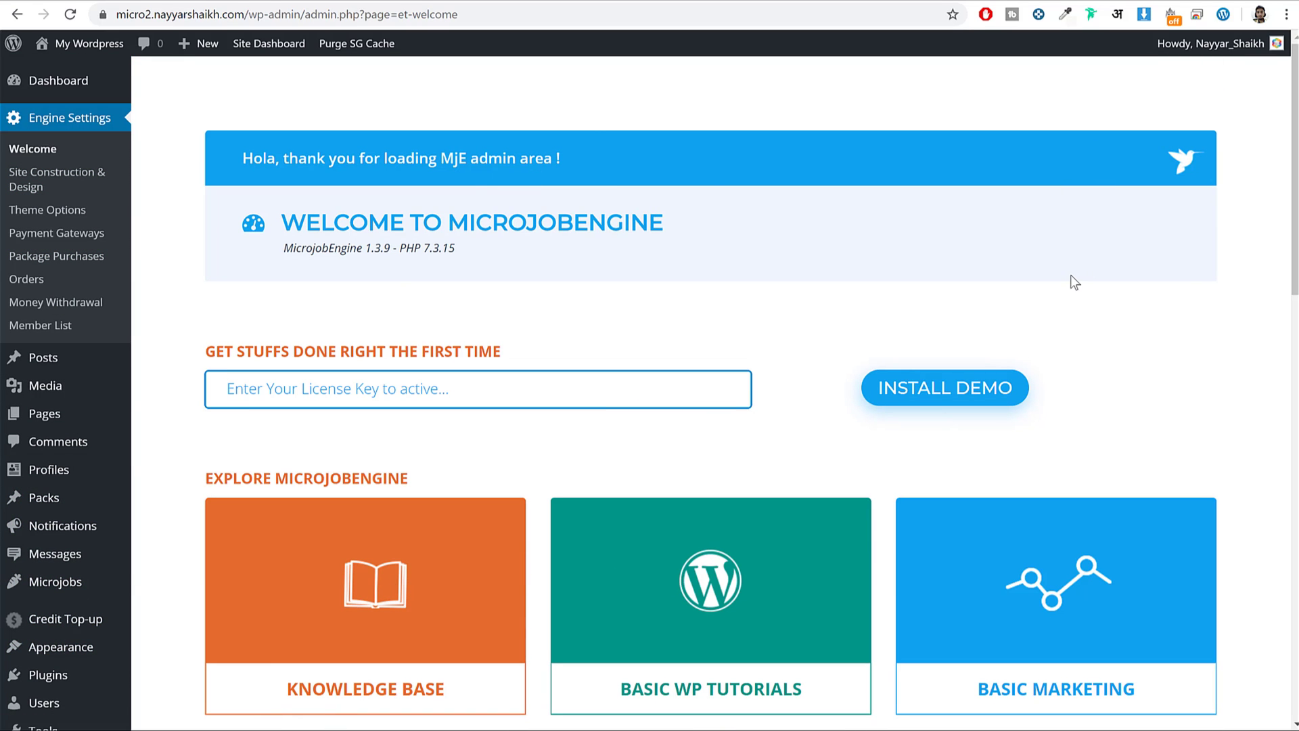
scroll(961, 203, "down", 1)
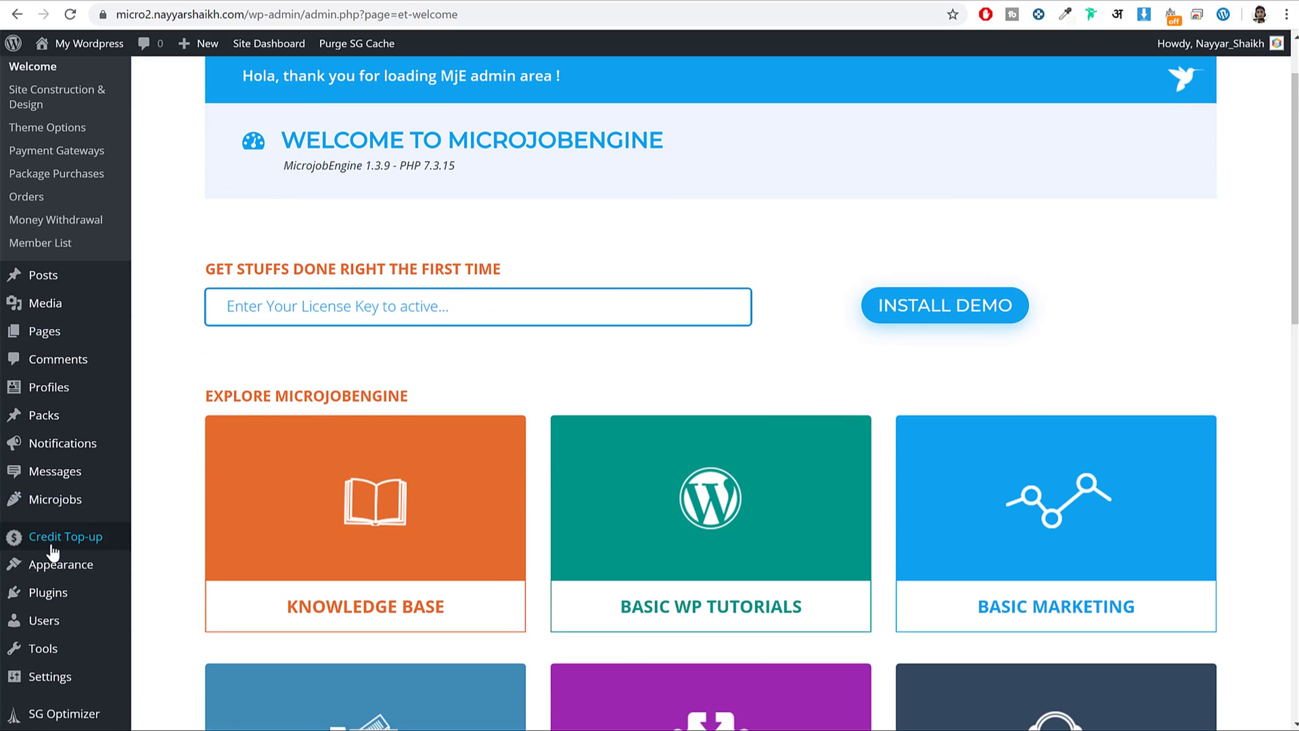
scroll(52, 539, "down", 1)
Upload and install the mje-bookmark-v1.0.2 plugin zip from the extensions folder.
left_click(67, 572)
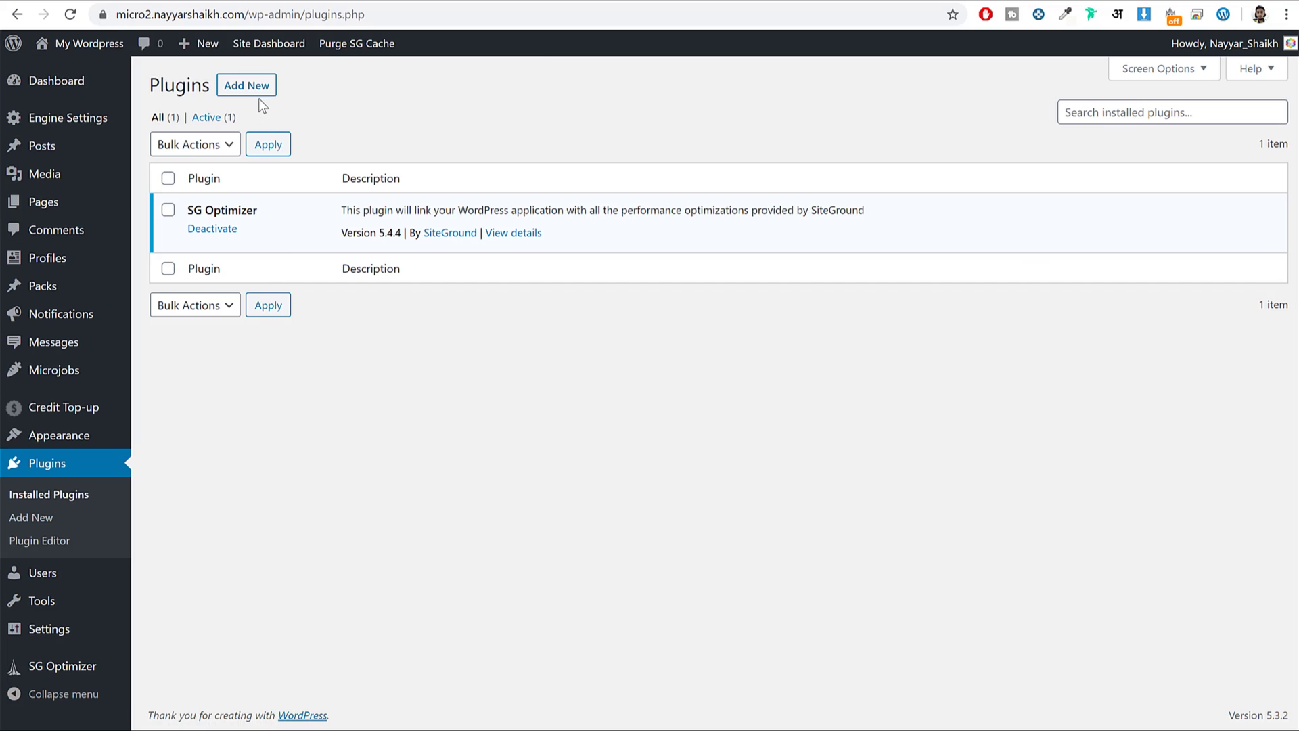
left_click(260, 98)
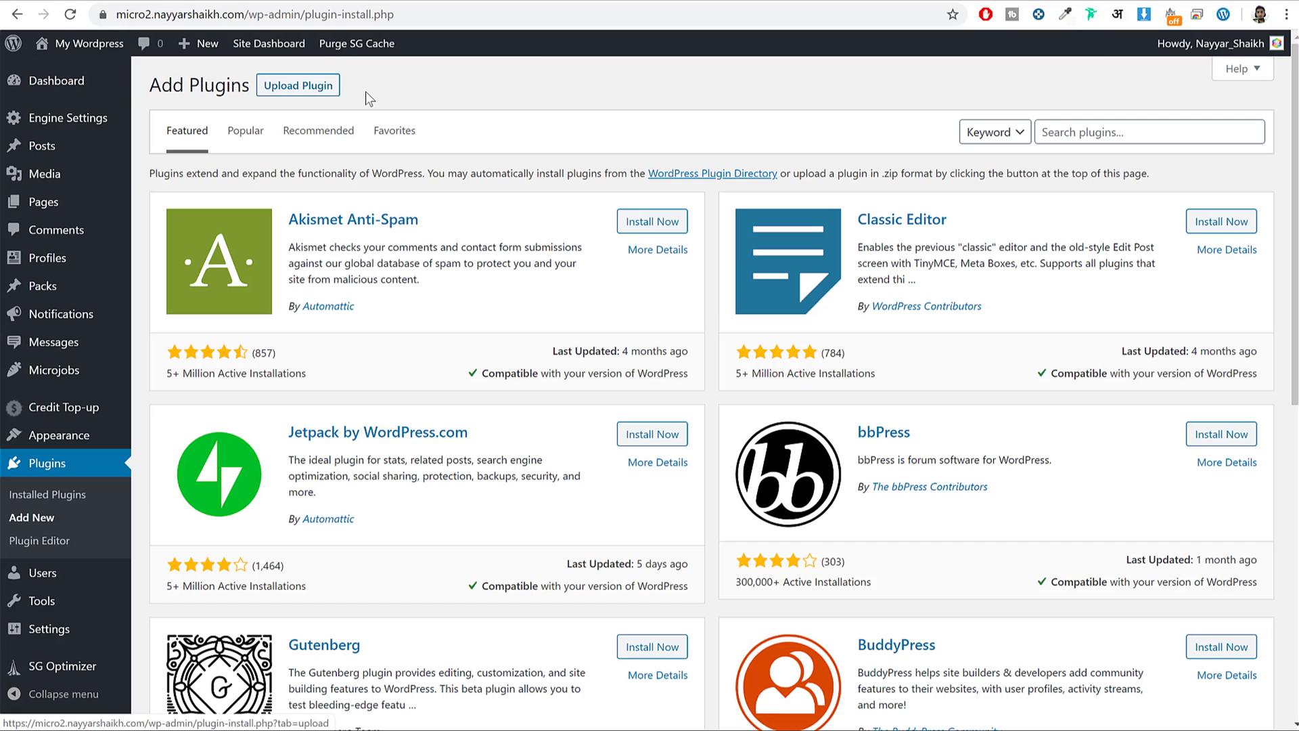
left_click(286, 100)
left_click(594, 236)
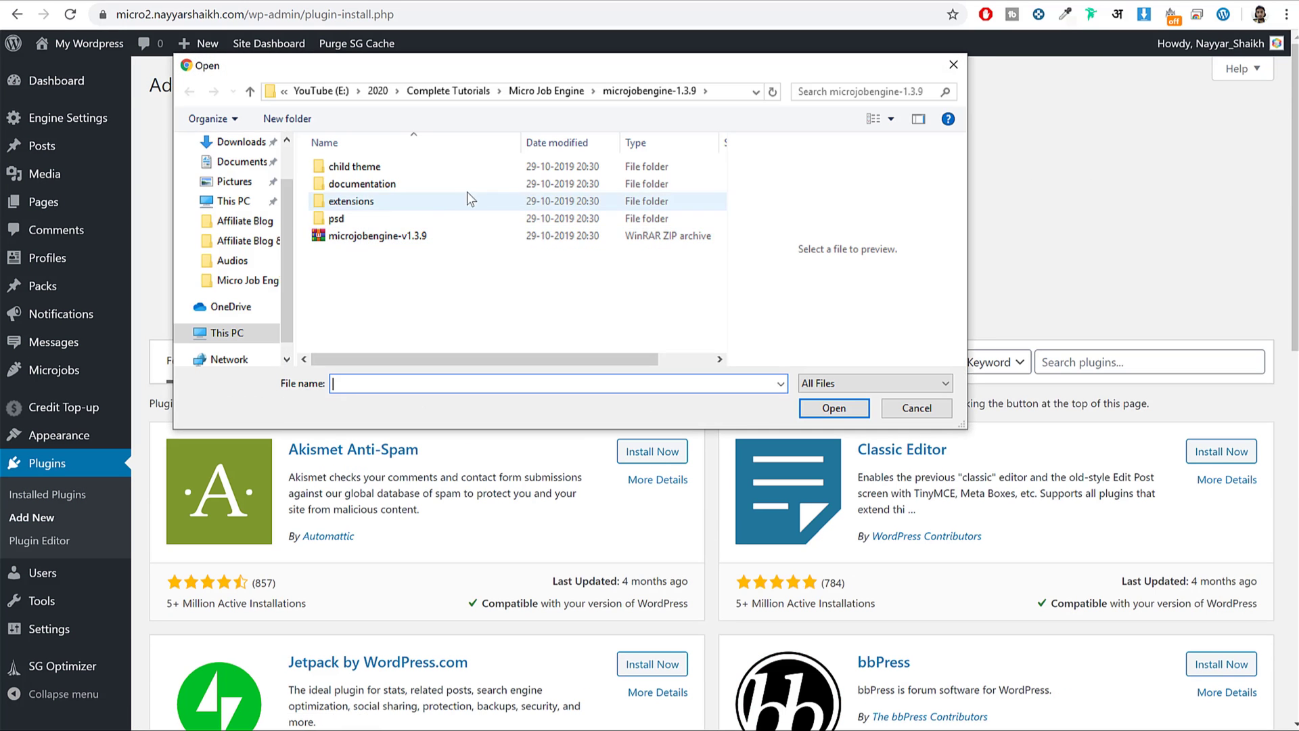
double_click(366, 199)
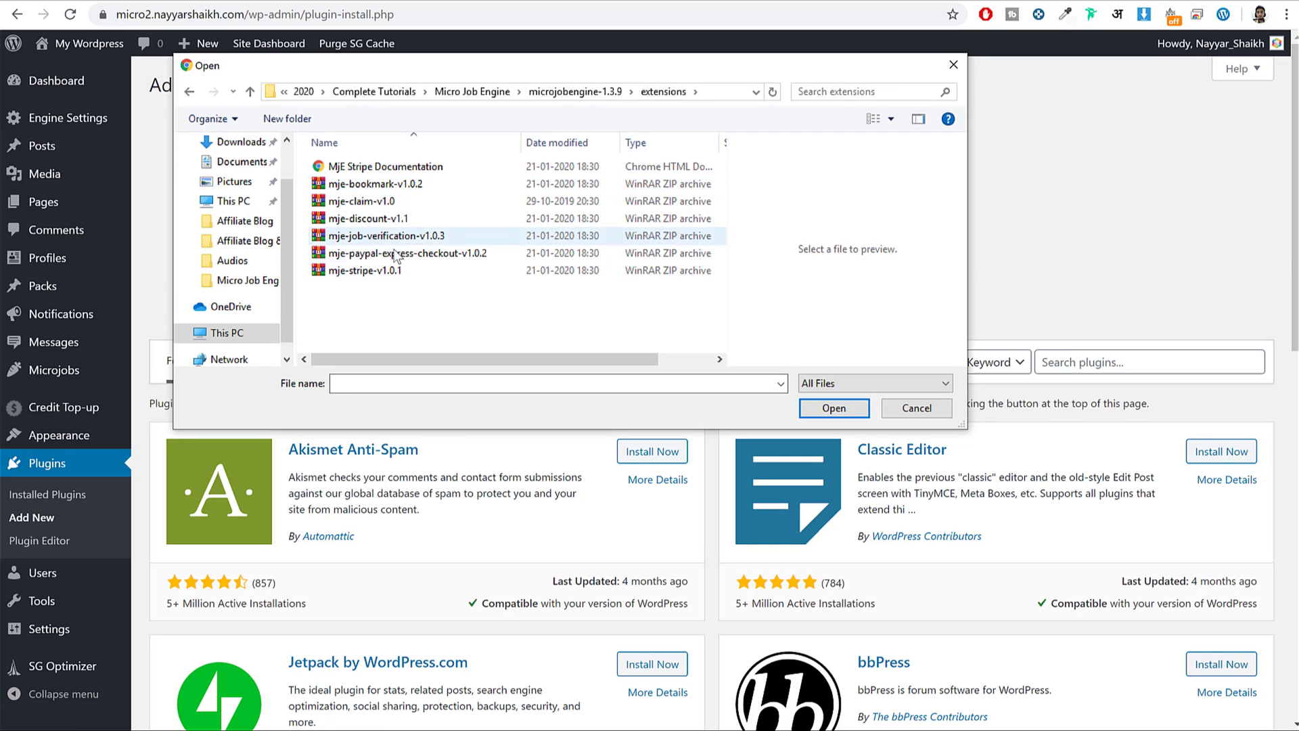
left_click(365, 186)
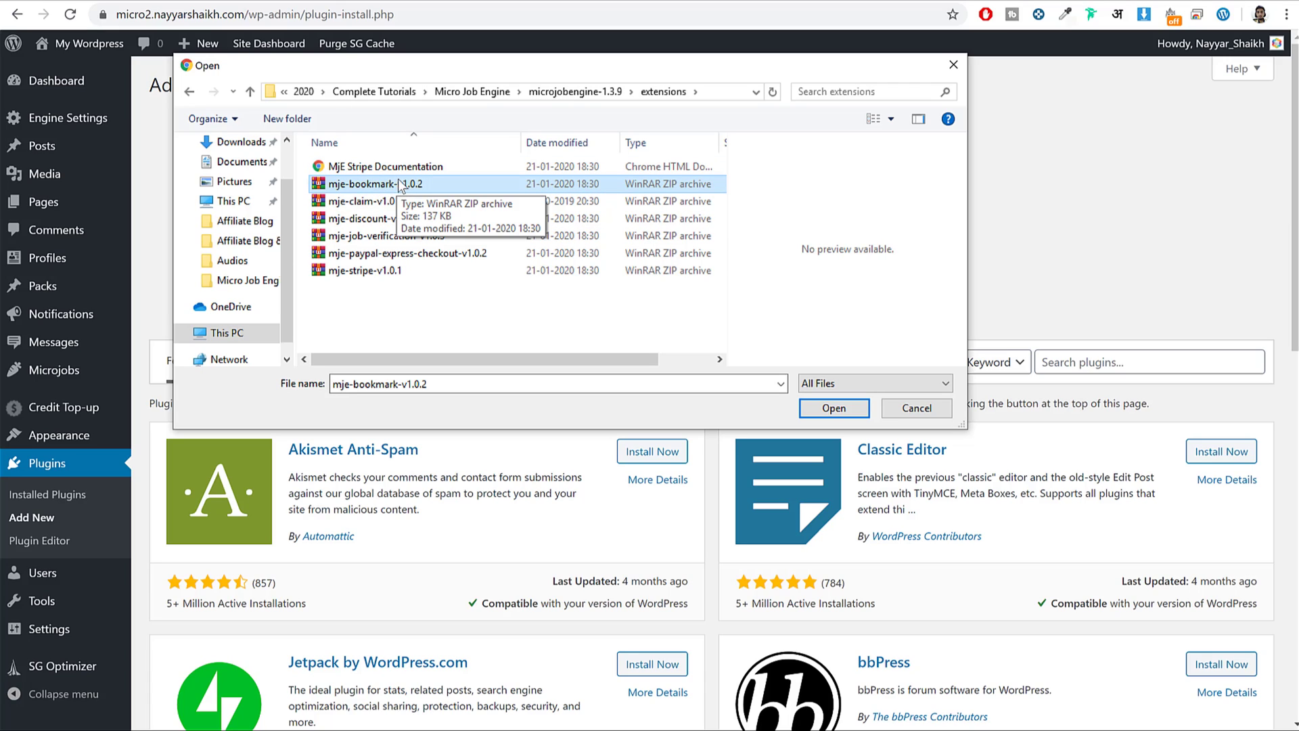
left_click(833, 409)
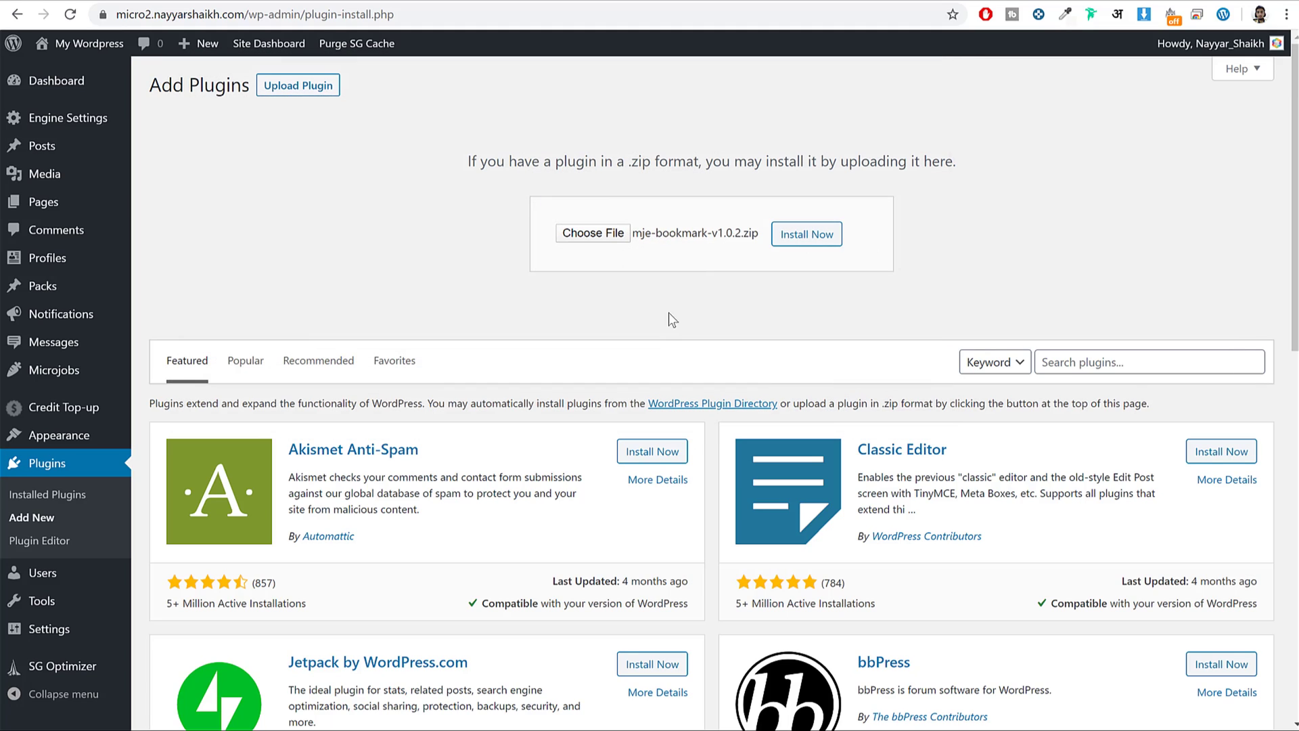
left_click(822, 241)
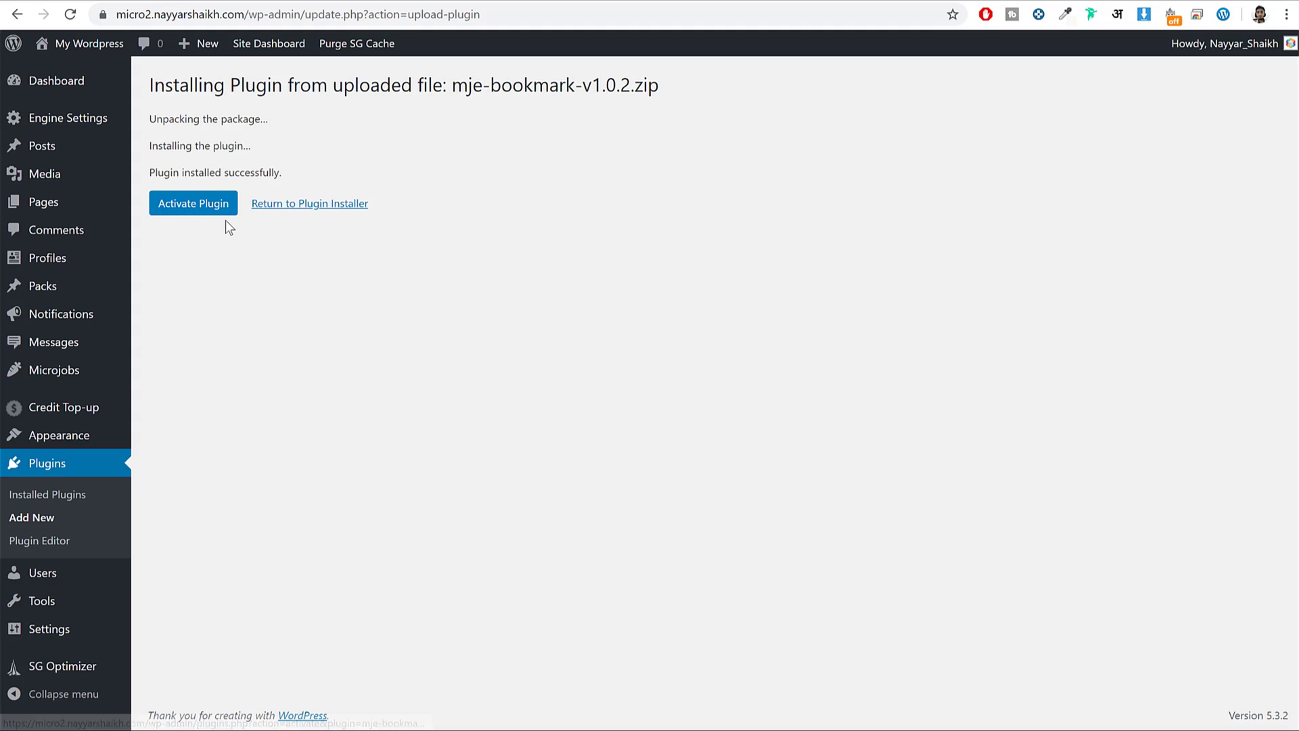
Upload and install the mje-claim-v1.0 plugin zip.
left_click(329, 209)
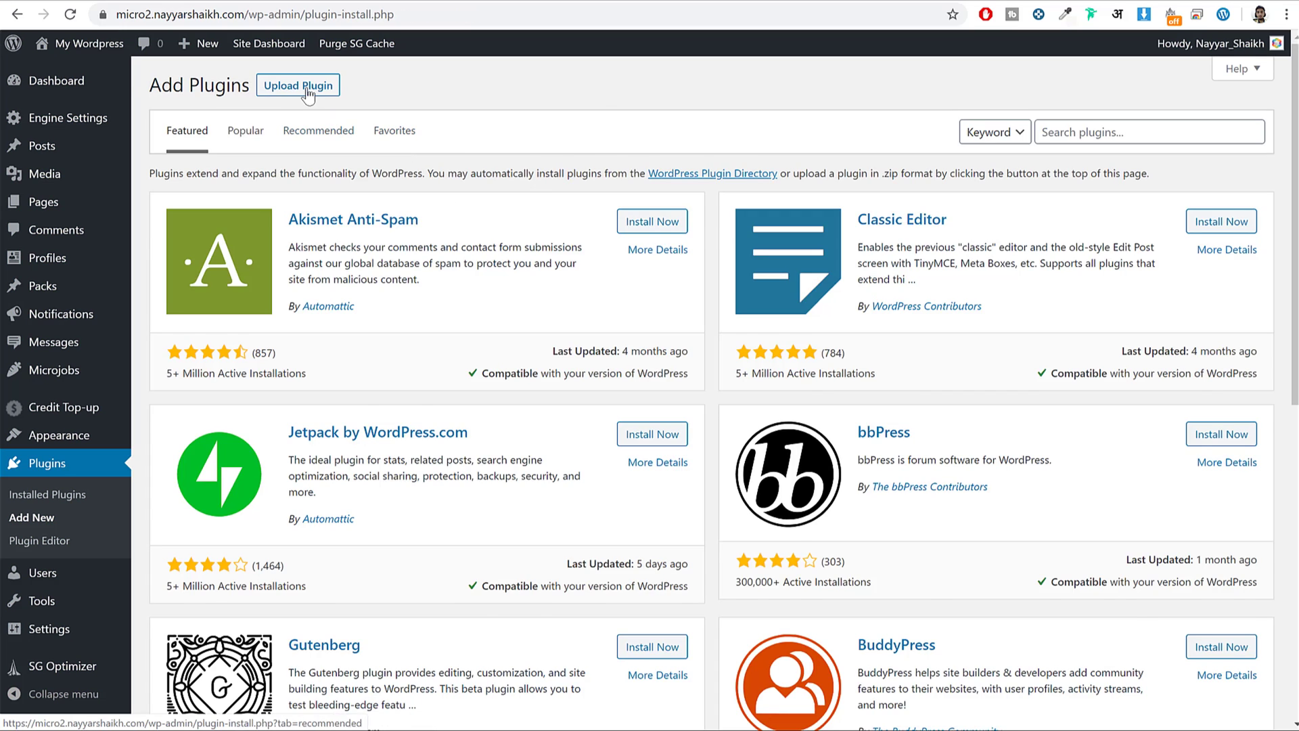
left_click(298, 85)
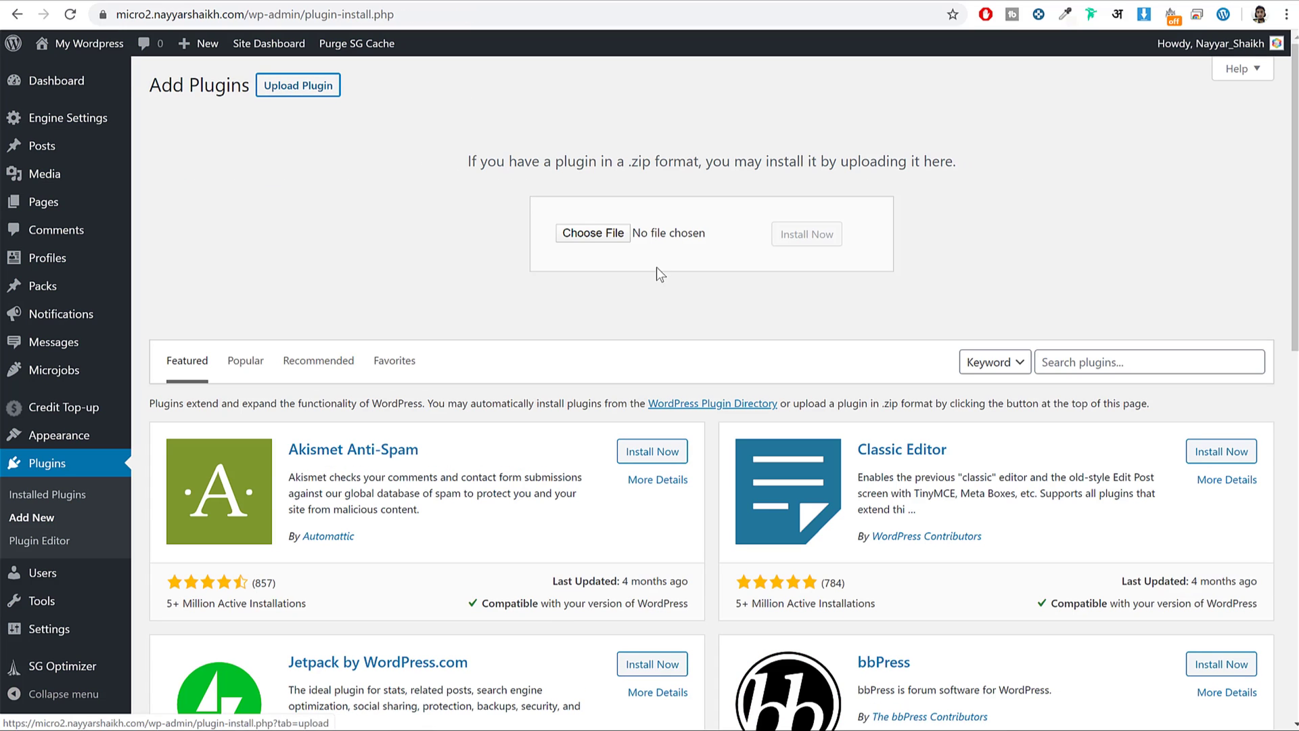
left_click(589, 227)
left_click(421, 202)
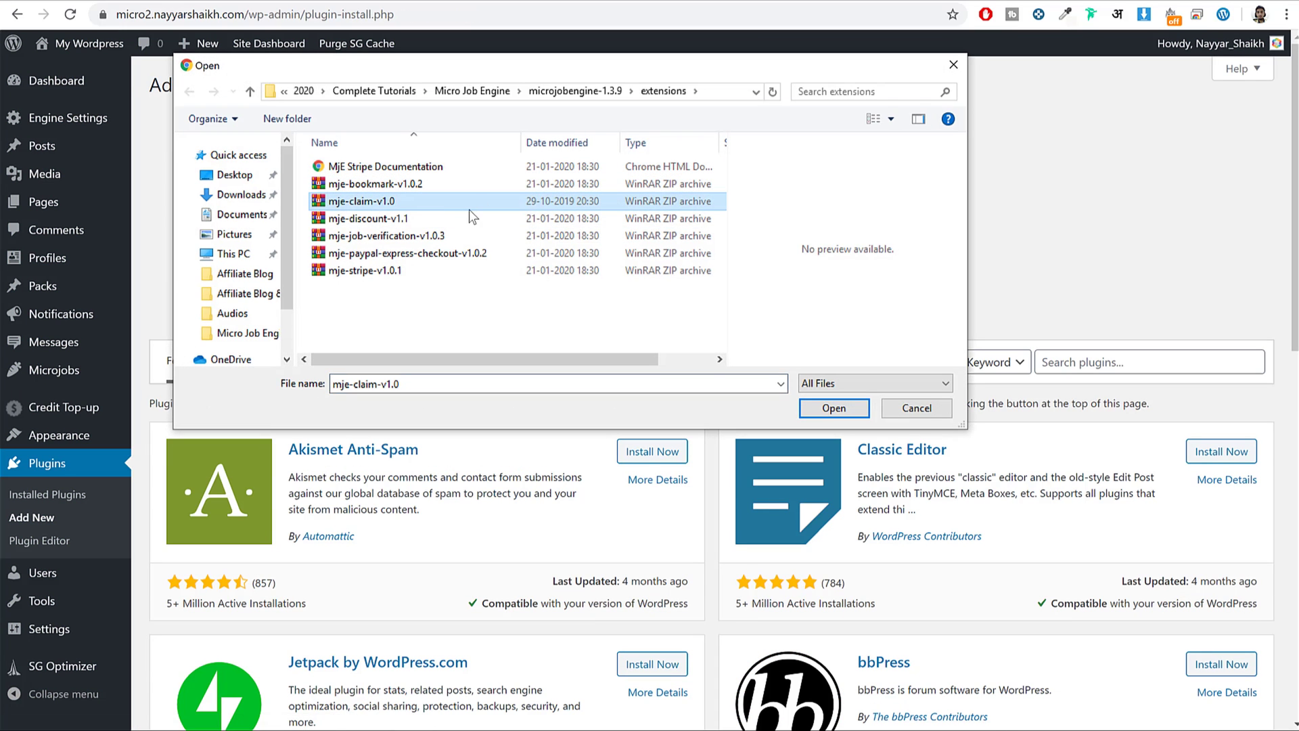
left_click(809, 406)
left_click(805, 235)
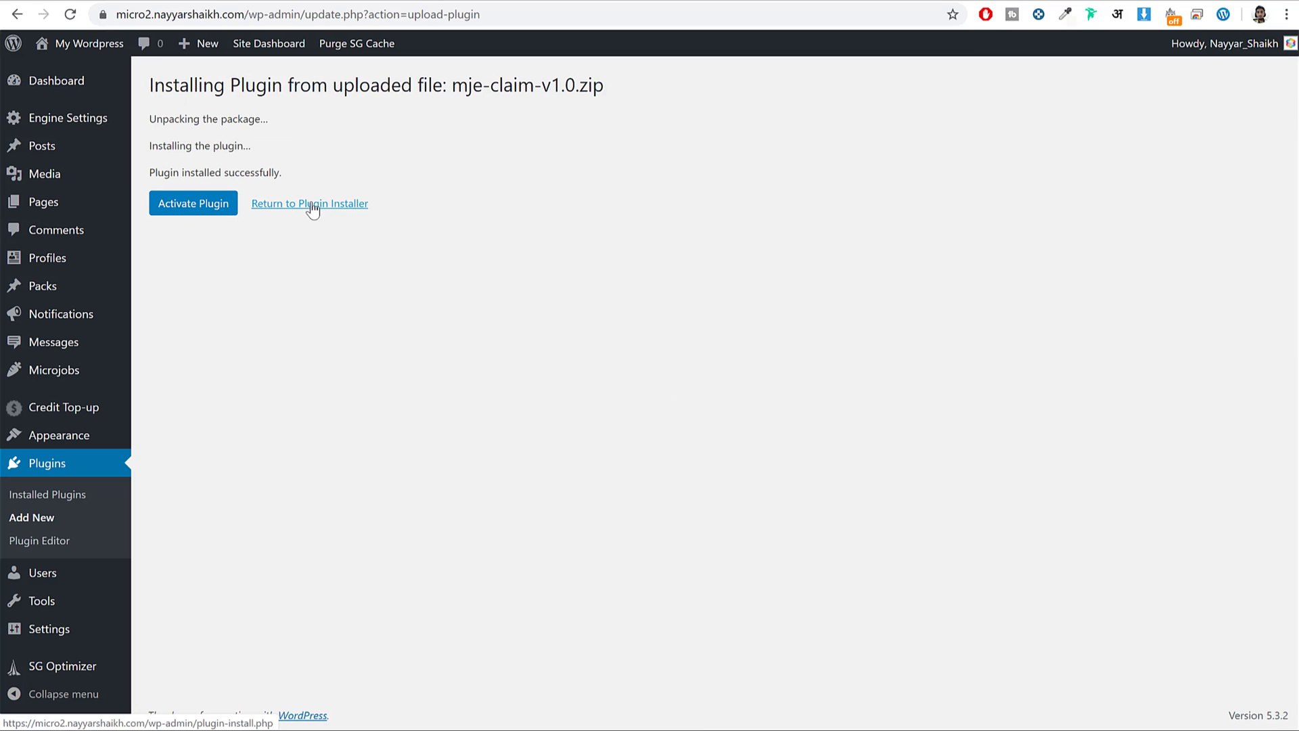
Upload and install the mje-discount-v1.1 plugin zip.
left_click(363, 207)
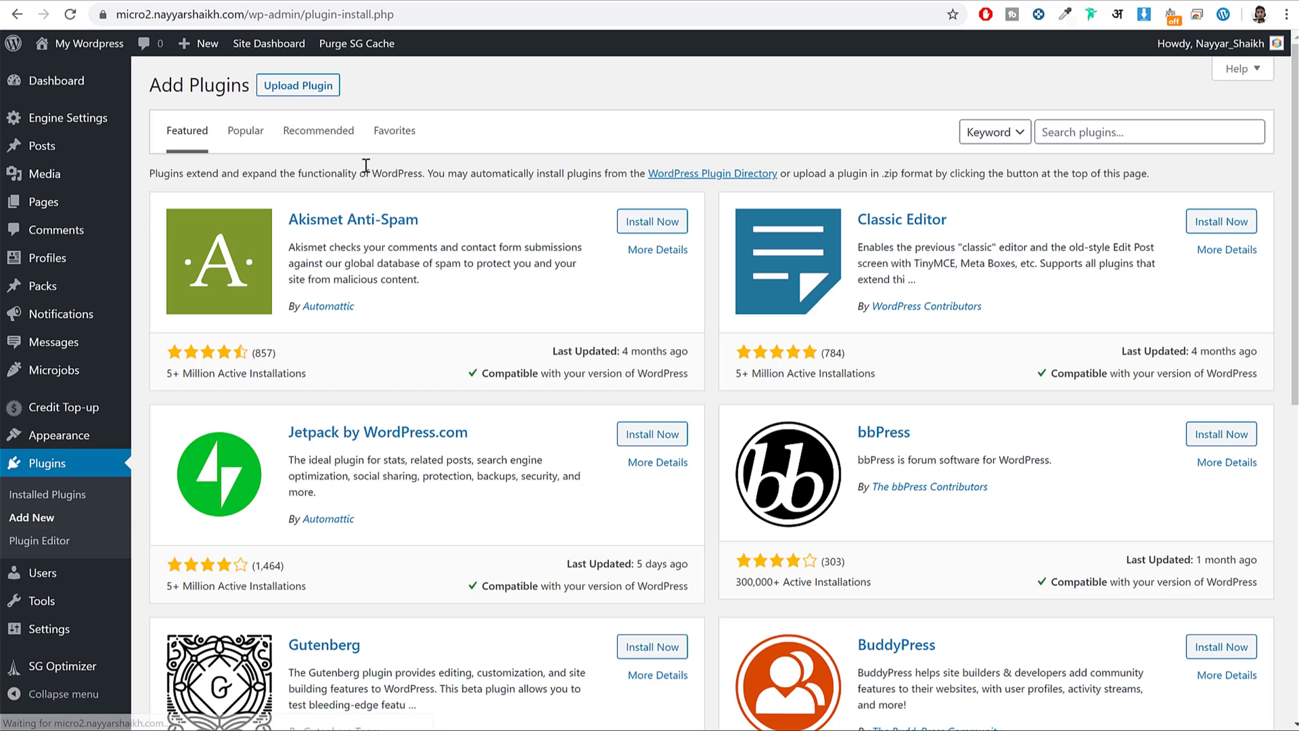
left_click(299, 86)
left_click(582, 232)
left_click(396, 220)
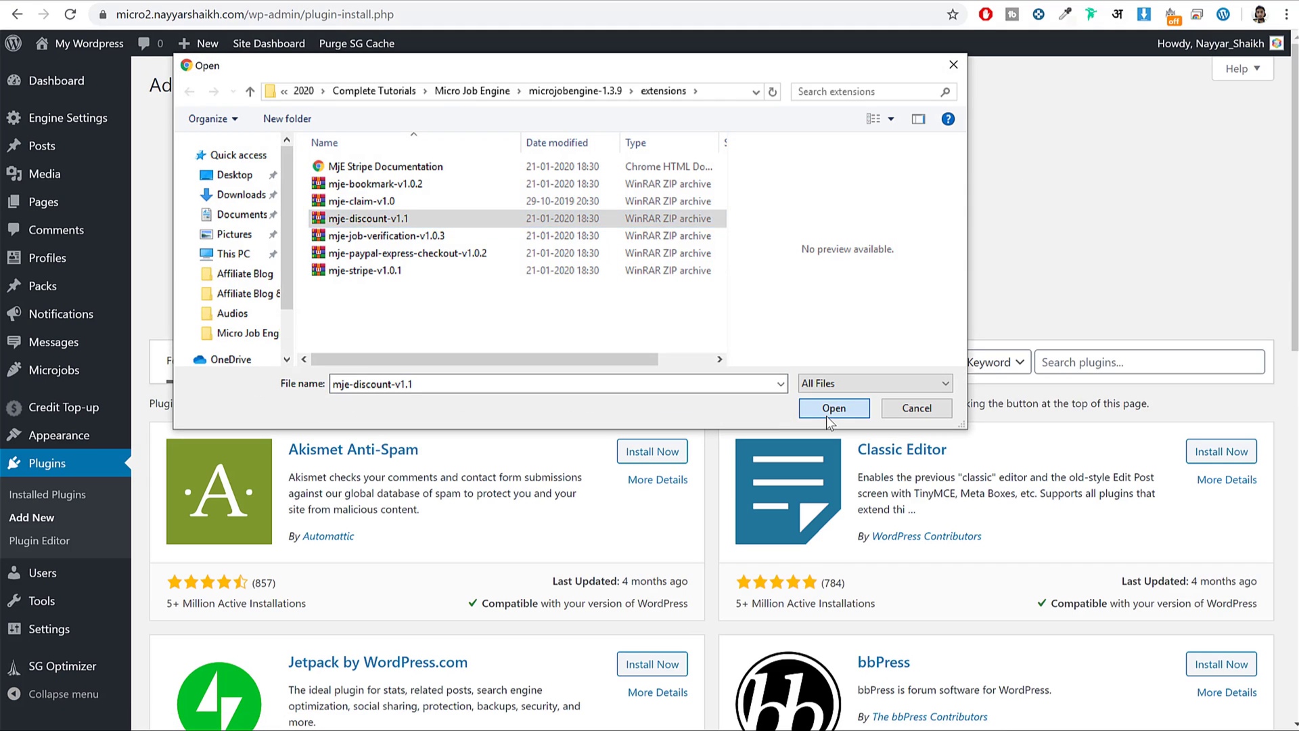
left_click(830, 409)
left_click(802, 236)
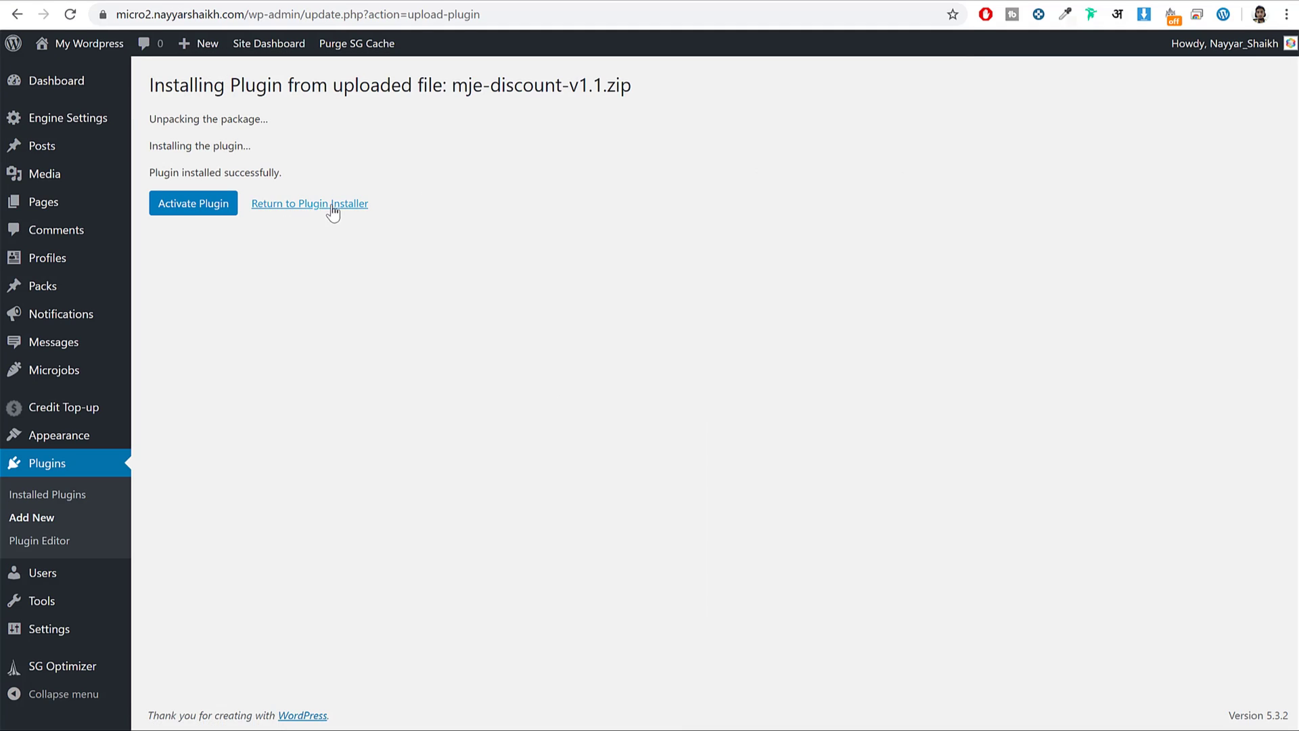
Upload and install the mje-job-verification-v1.0.3 plugin zip.
left_click(330, 204)
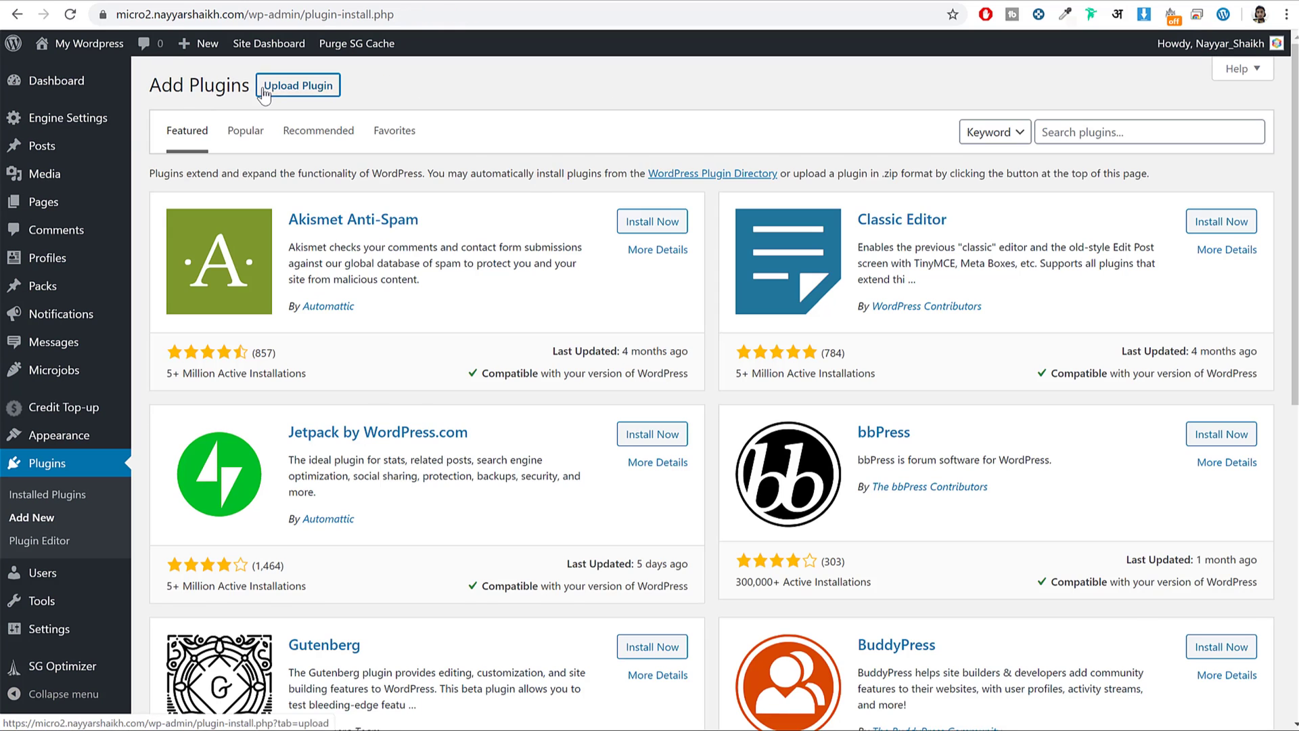
left_click(314, 93)
left_click(581, 236)
left_click(387, 238)
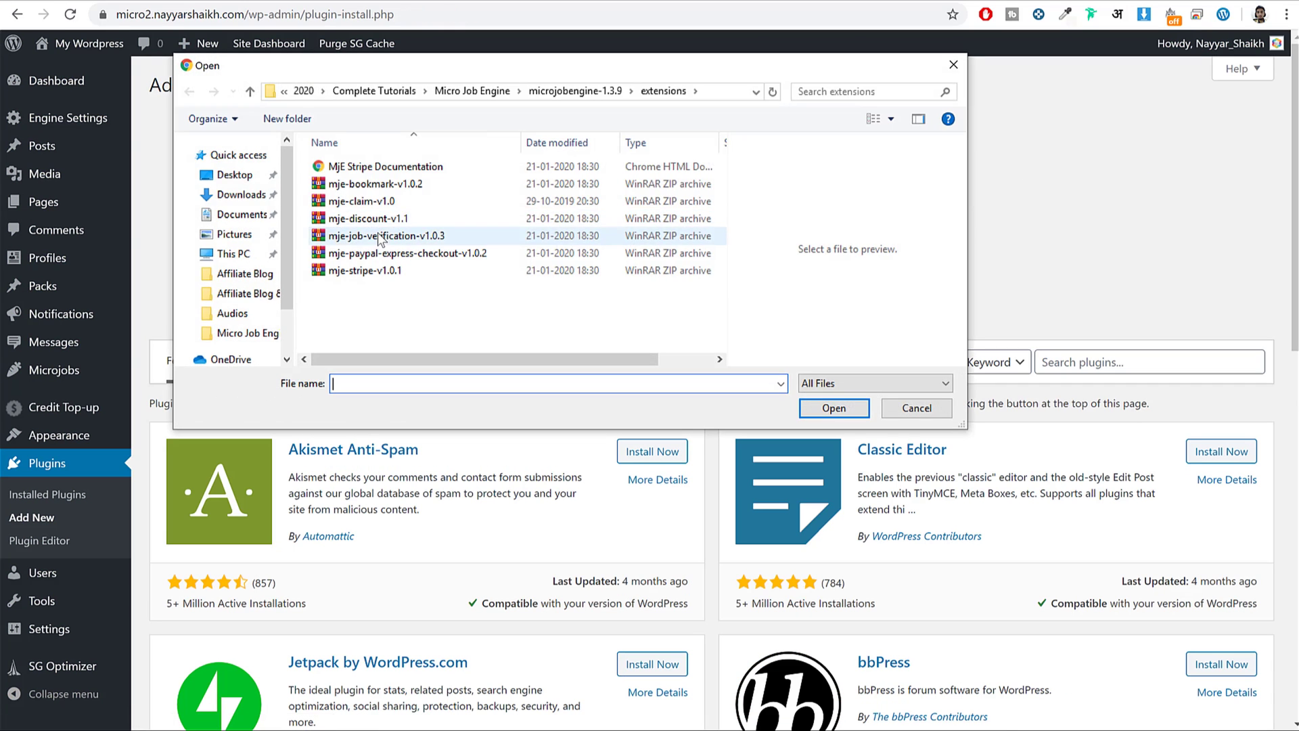
left_click(833, 406)
left_click(785, 238)
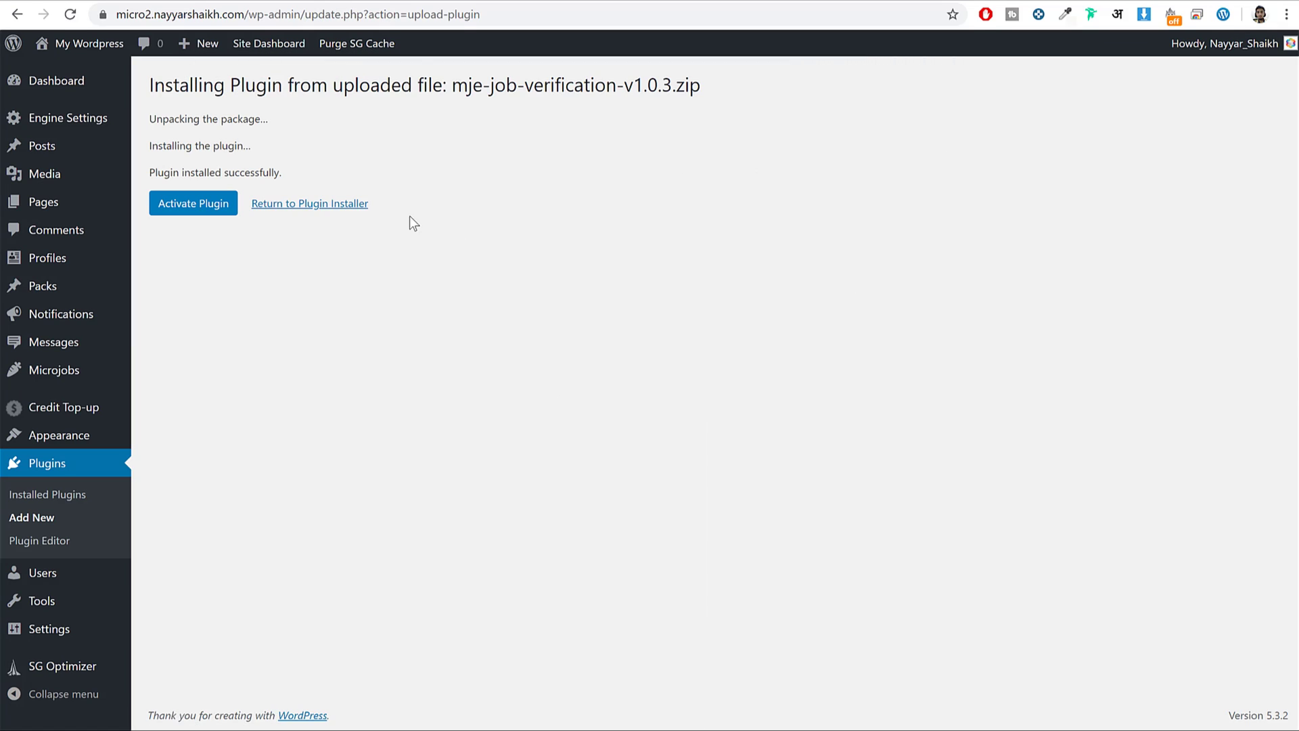
Upload and install the mje-paypal-express-checkout-v1.0.2 plugin zip.
left_click(275, 207)
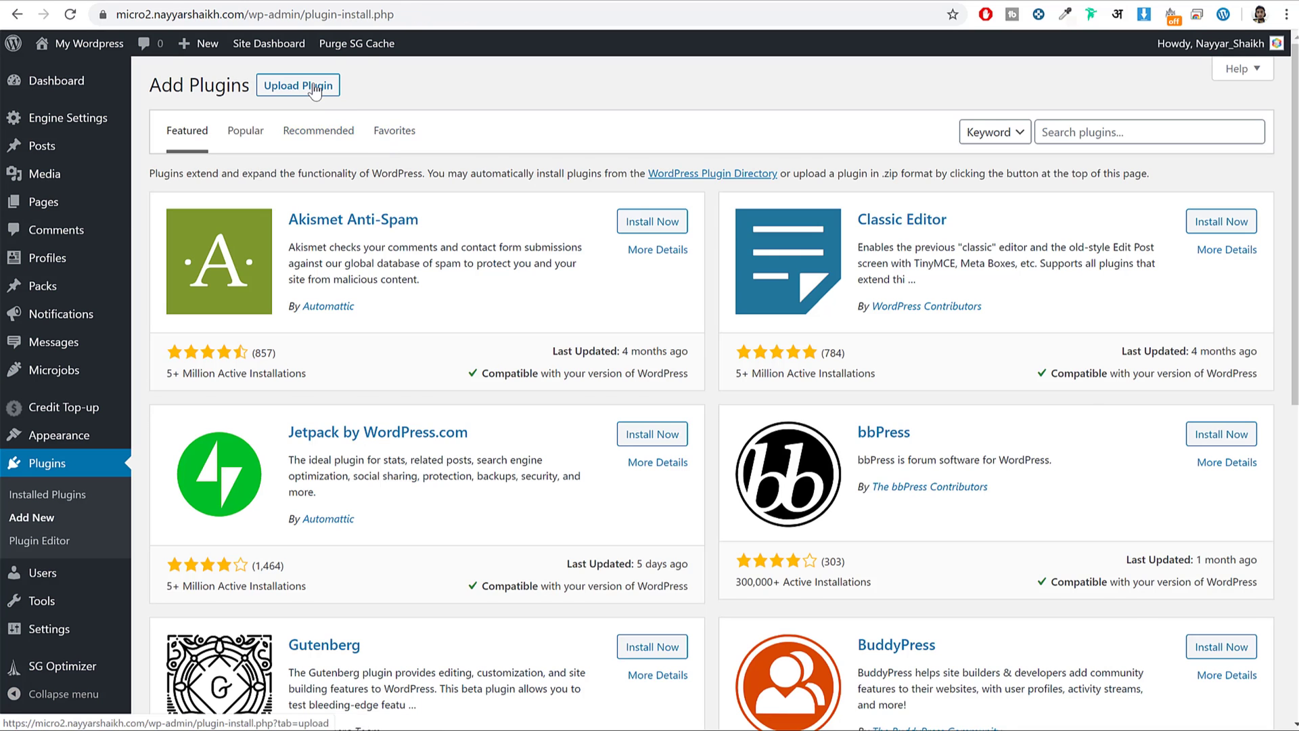
left_click(313, 88)
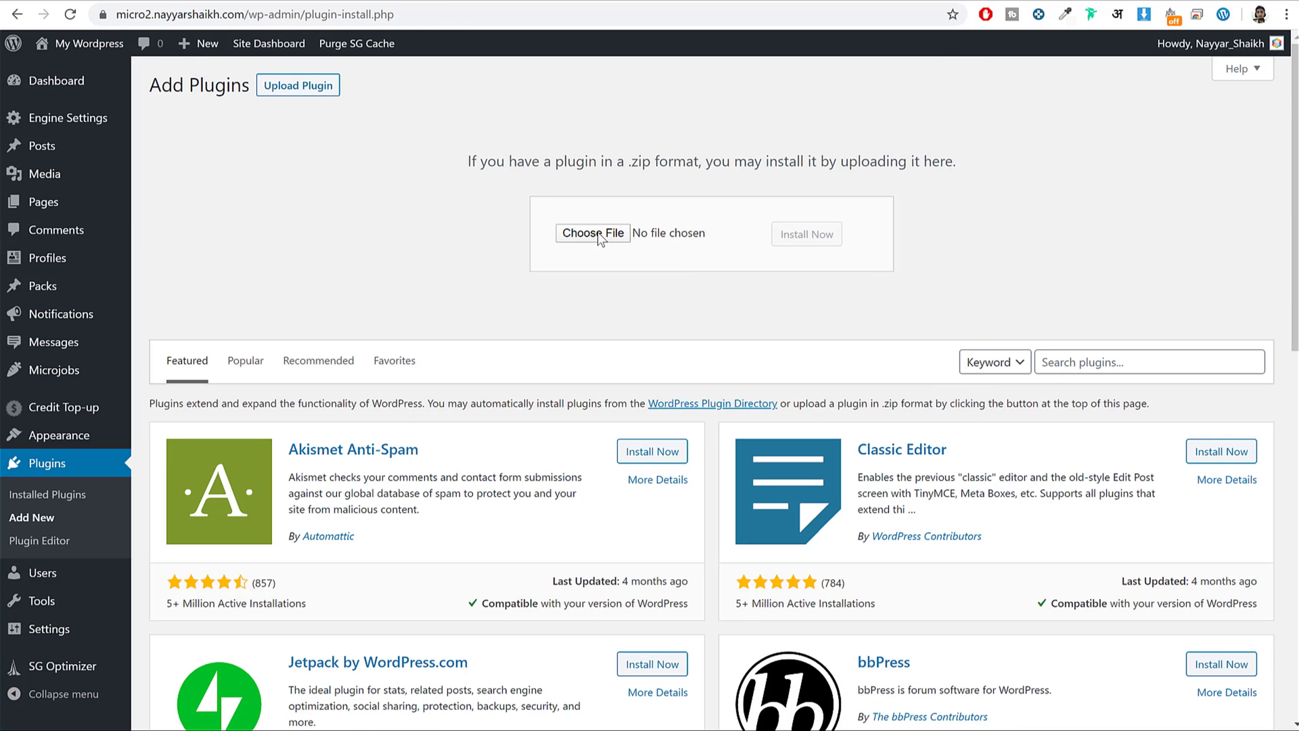
left_click(600, 238)
left_click(546, 255)
left_click(808, 407)
left_click(803, 234)
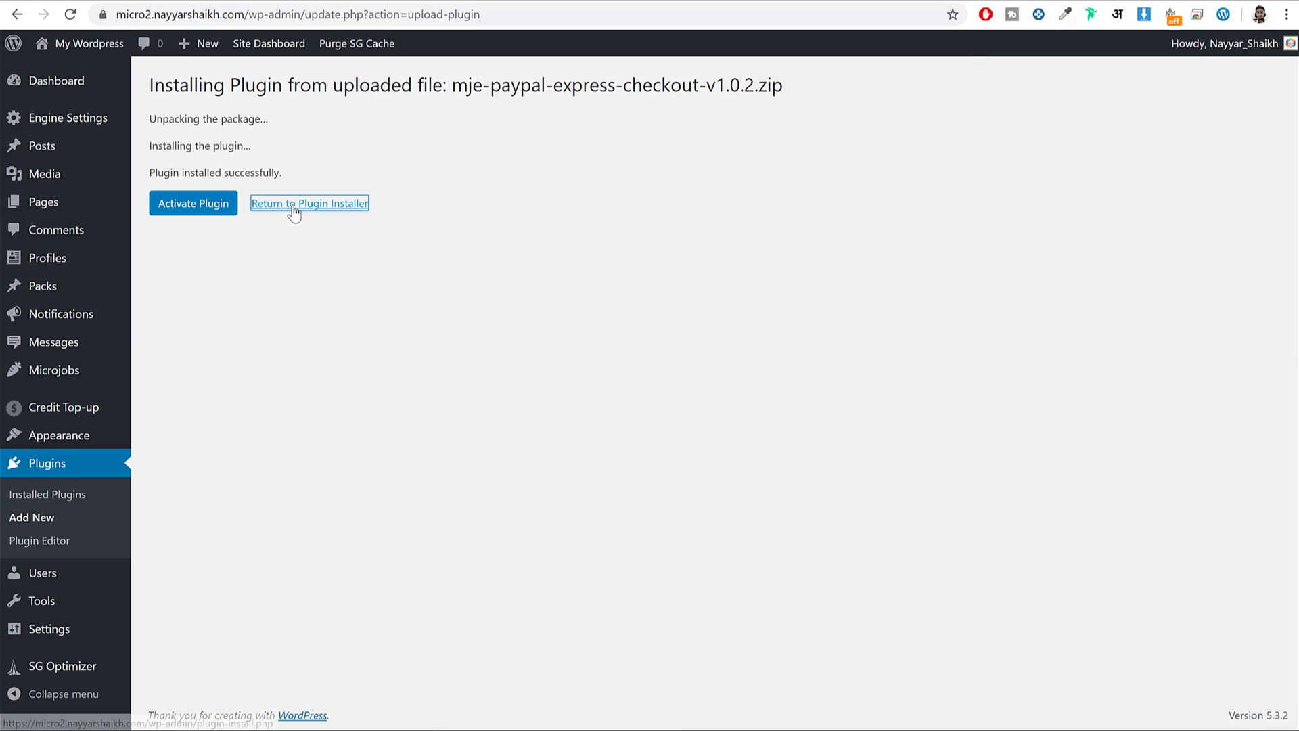
Install the mje-stripe-v1.0.1 plugin zip, then review the Installed Plugins list.
left_click(294, 205)
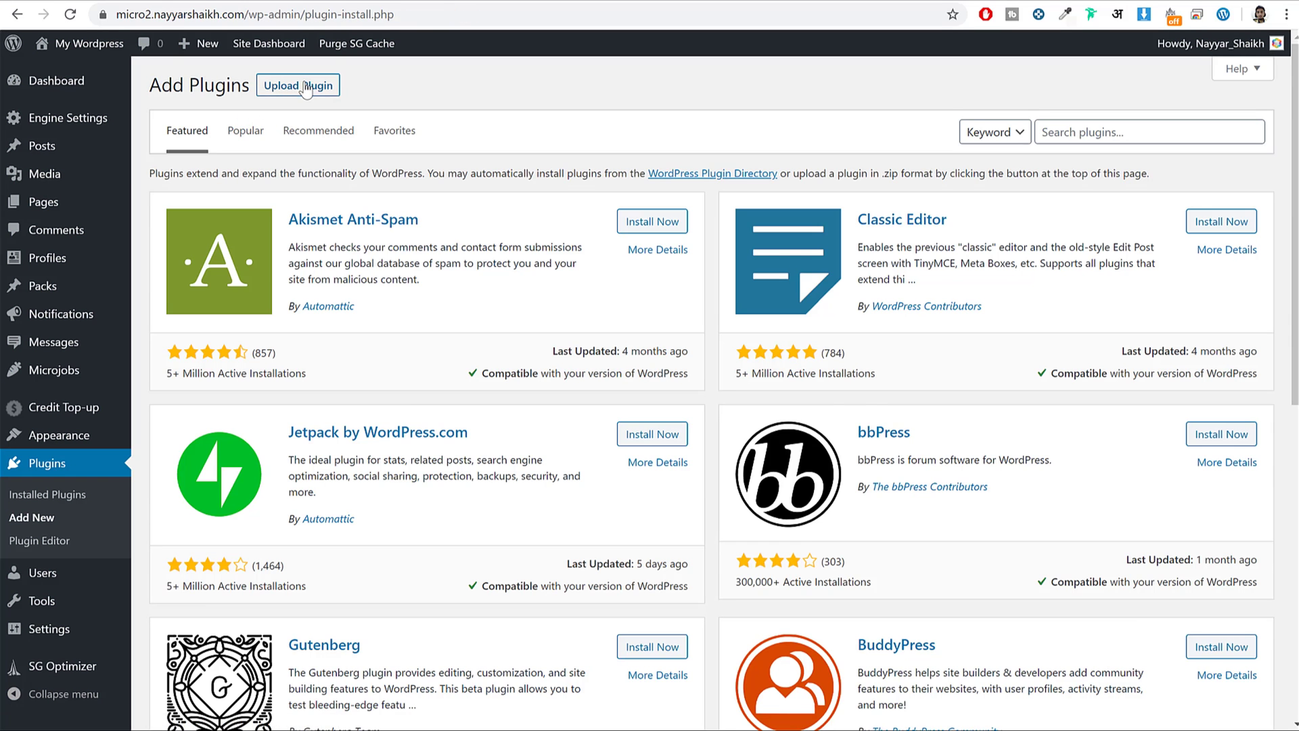
left_click(306, 90)
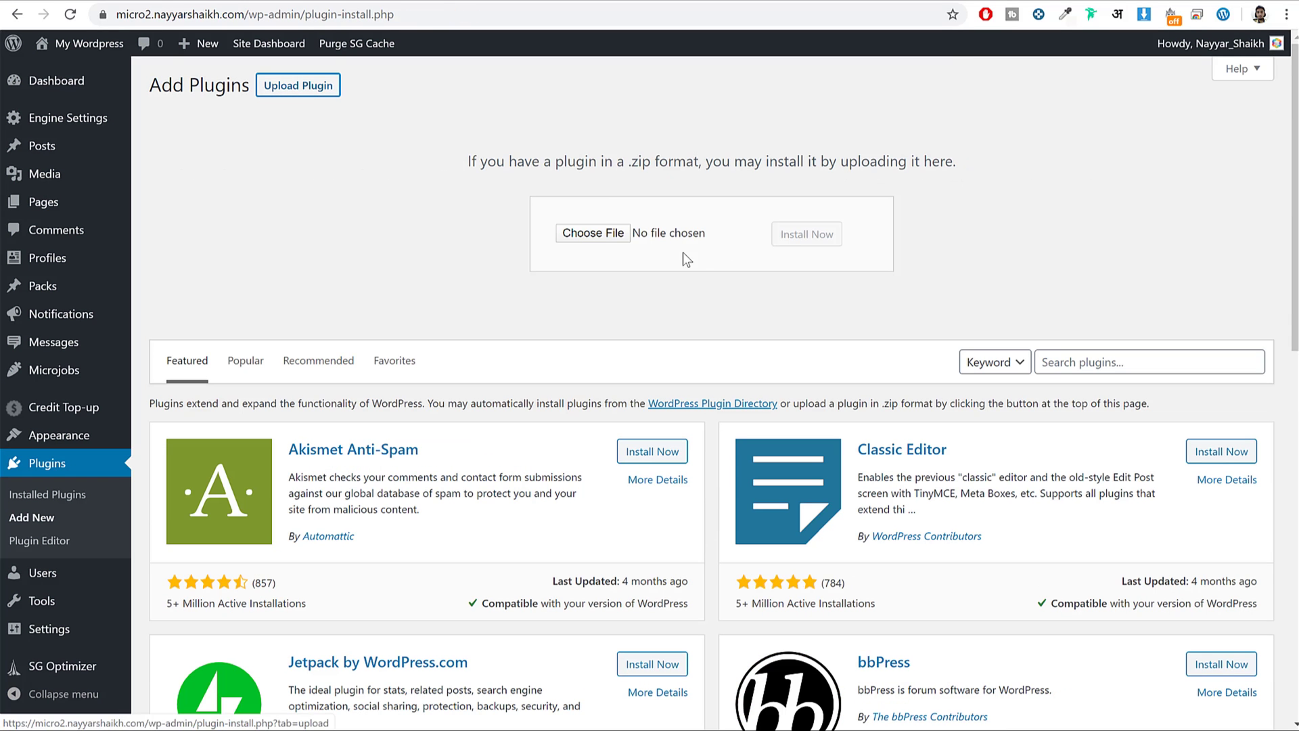
left_click(572, 236)
left_click(406, 272)
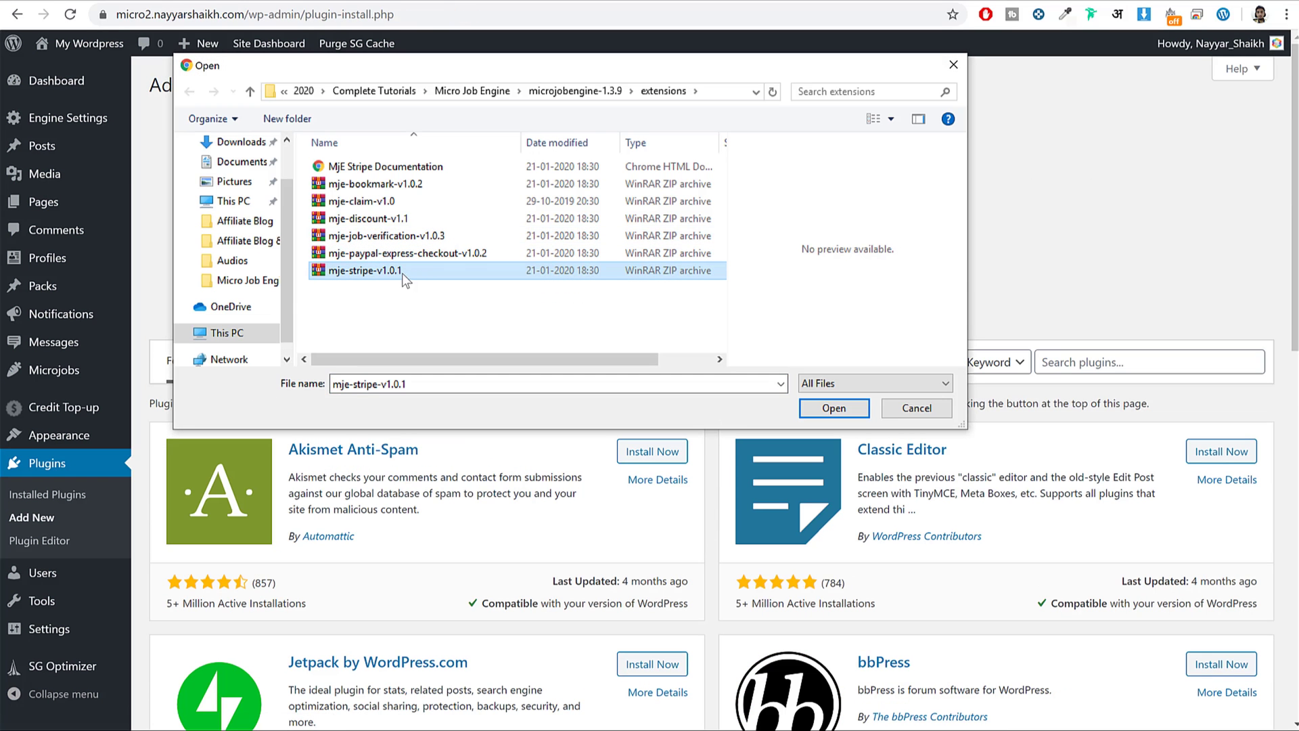
left_click(835, 407)
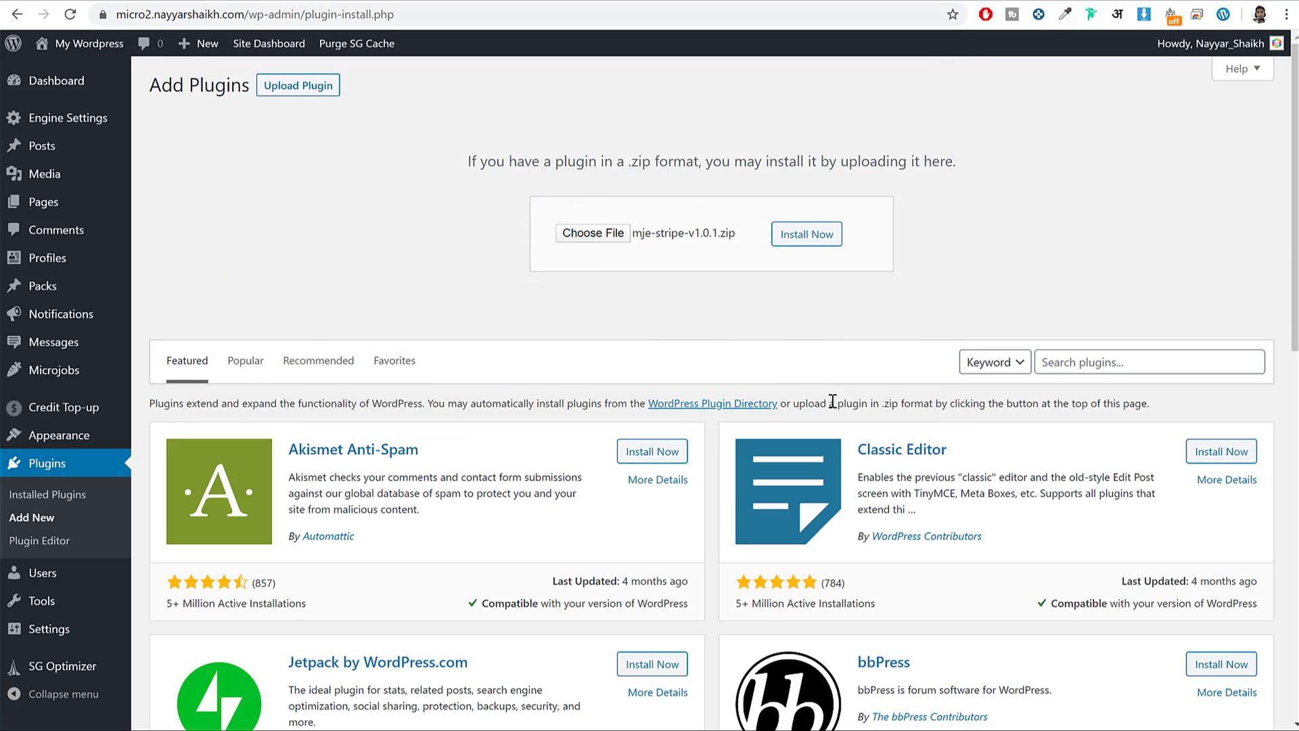
left_click(833, 234)
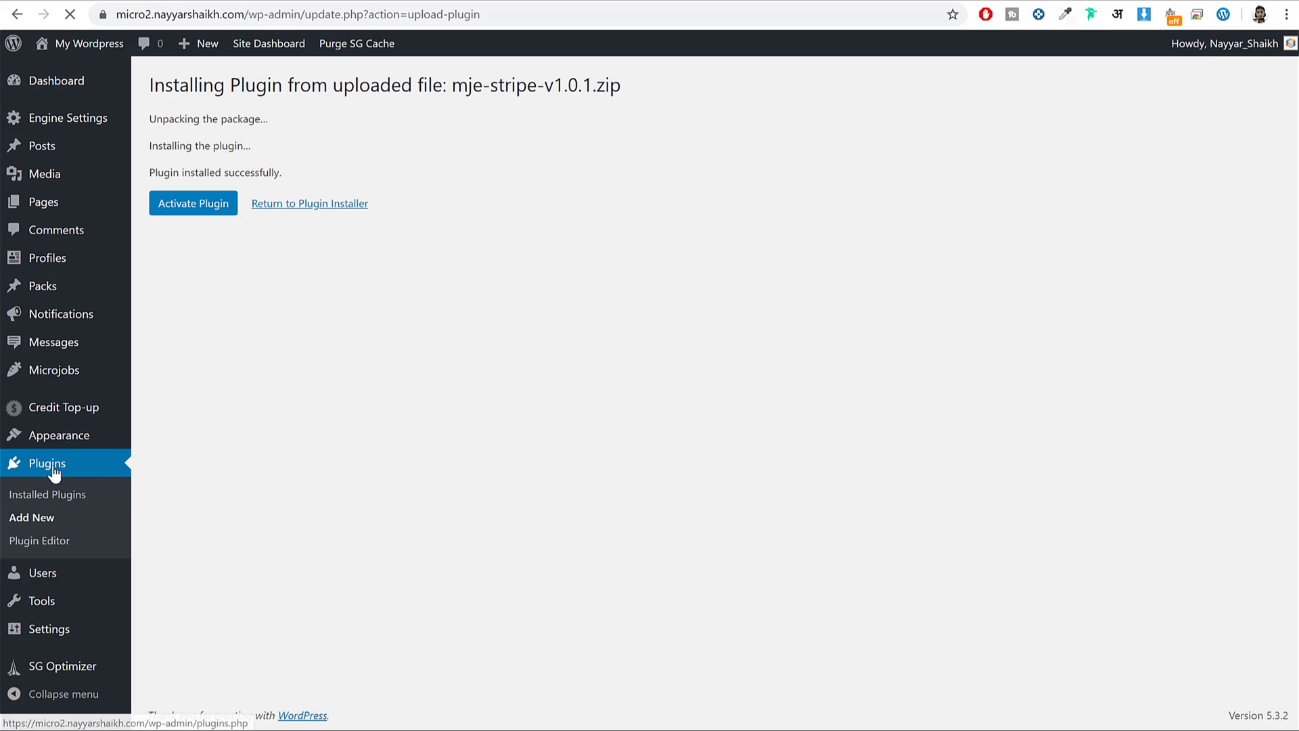
left_click(54, 495)
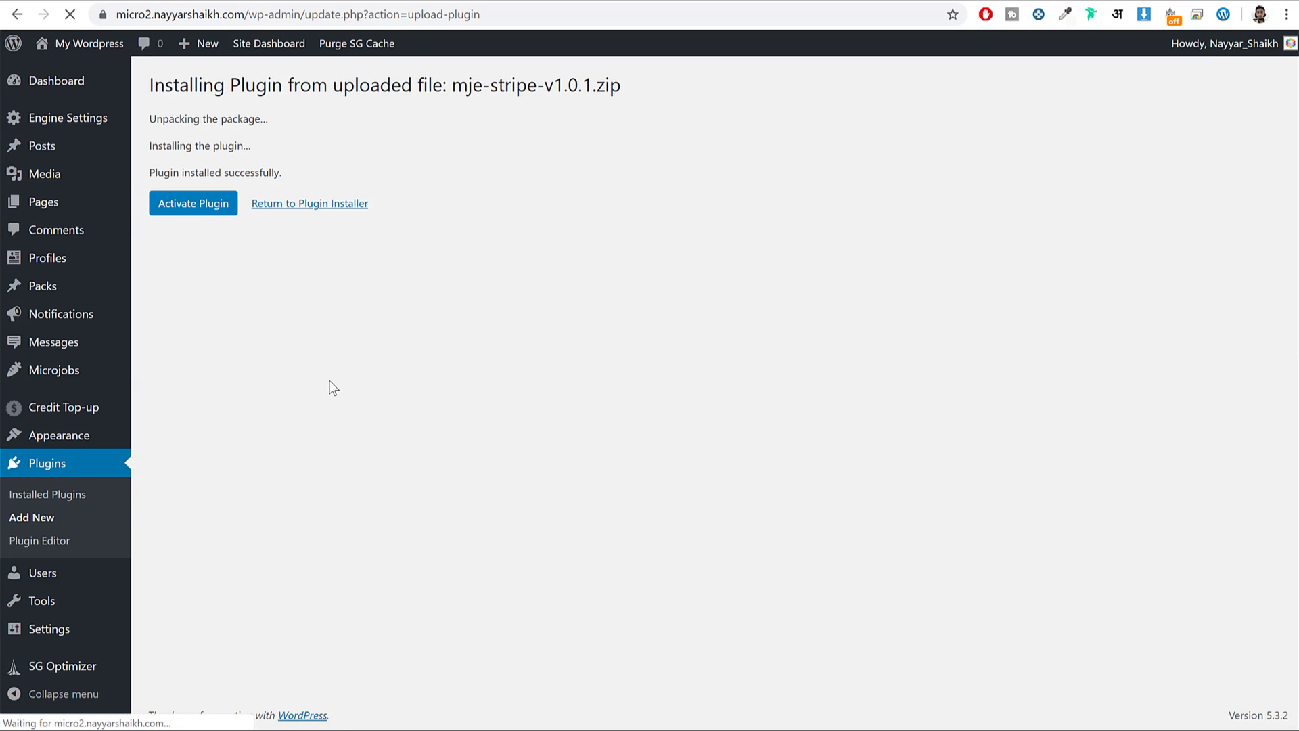
scroll(319, 324, "down", 1)
scroll(312, 293, "up", 1)
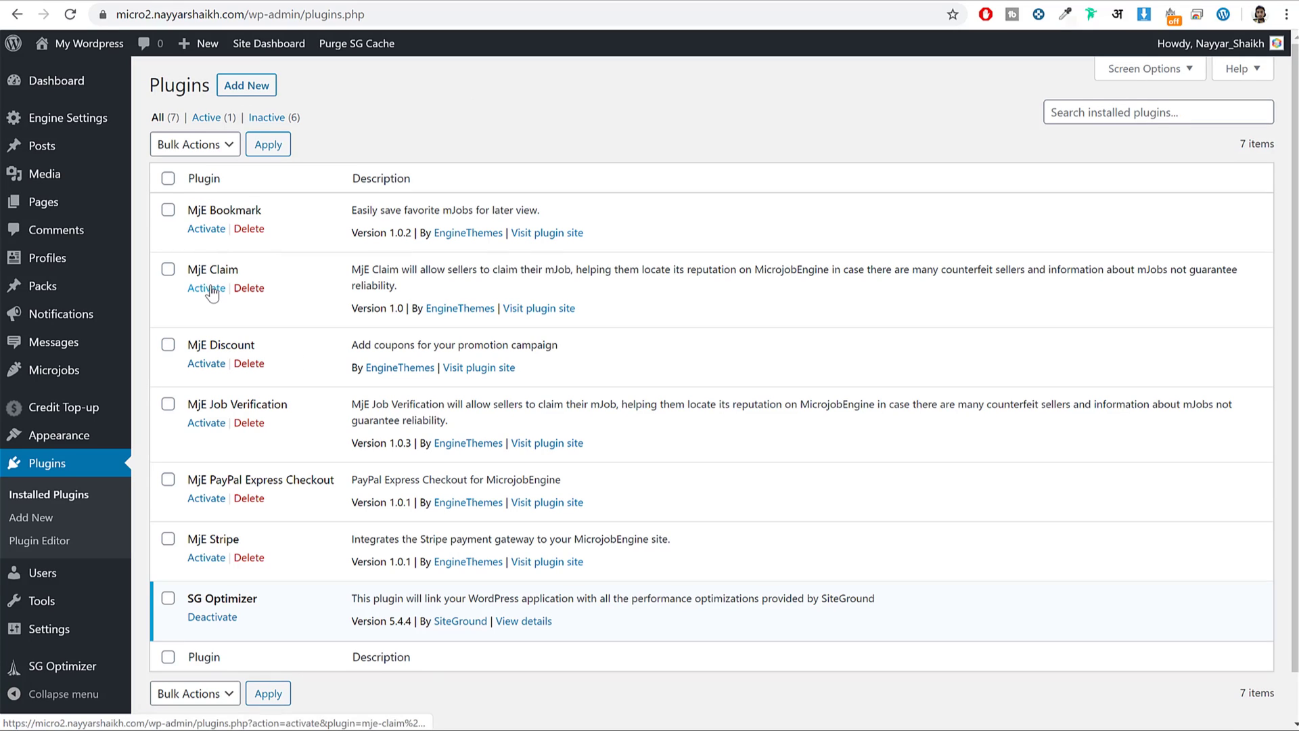
Select every plugin and bulk-activate them all.
left_click(168, 178)
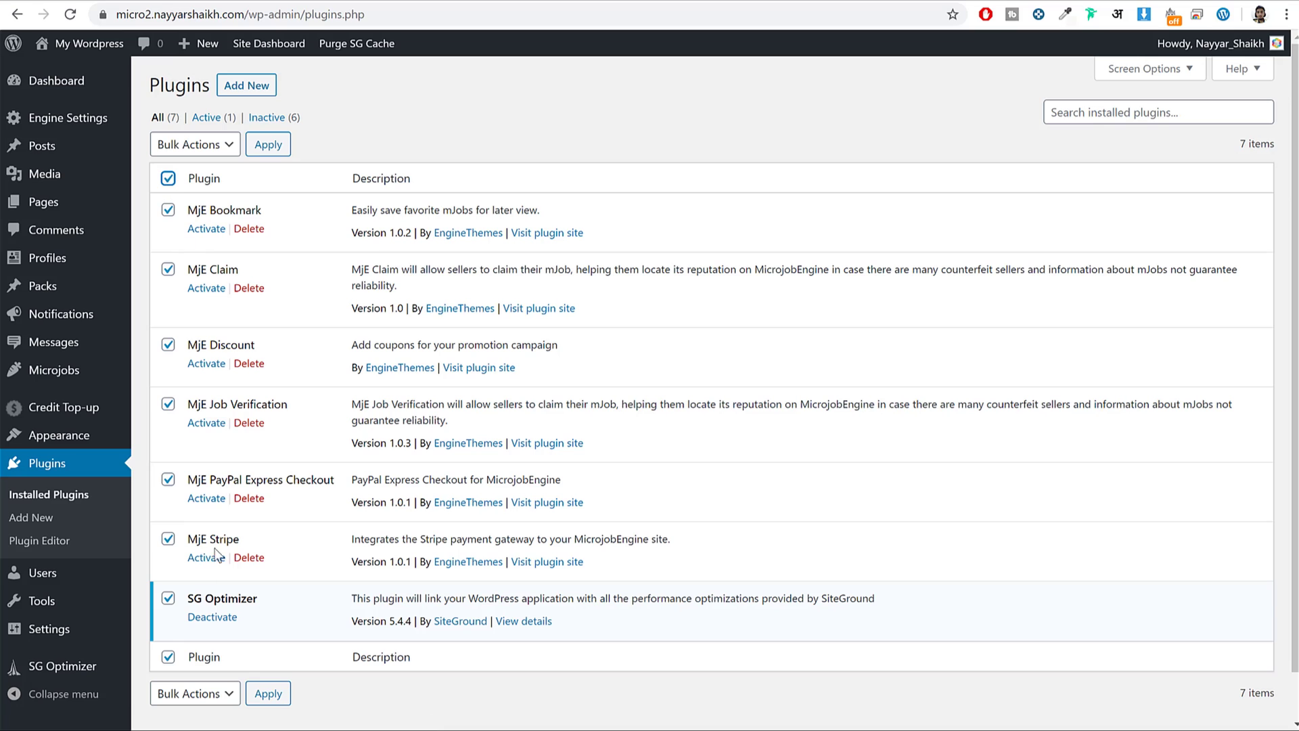
left_click(194, 144)
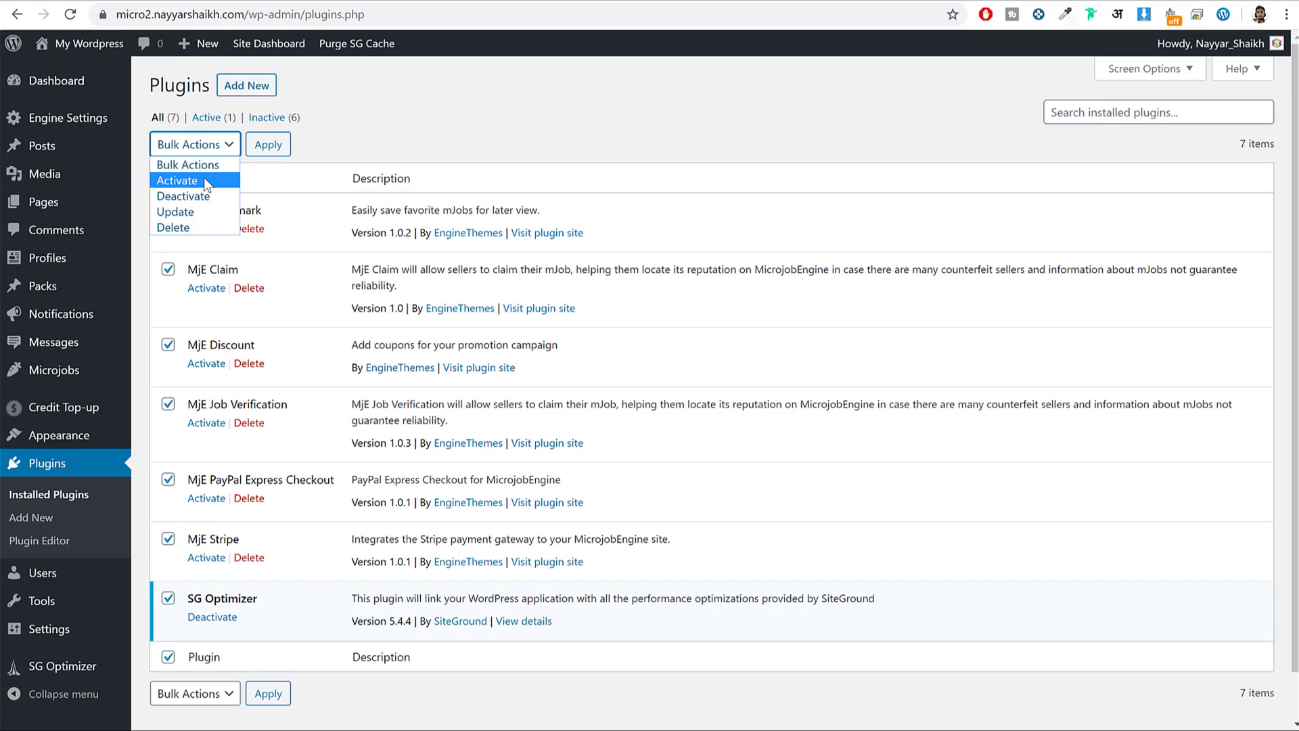
left_click(204, 177)
left_click(277, 147)
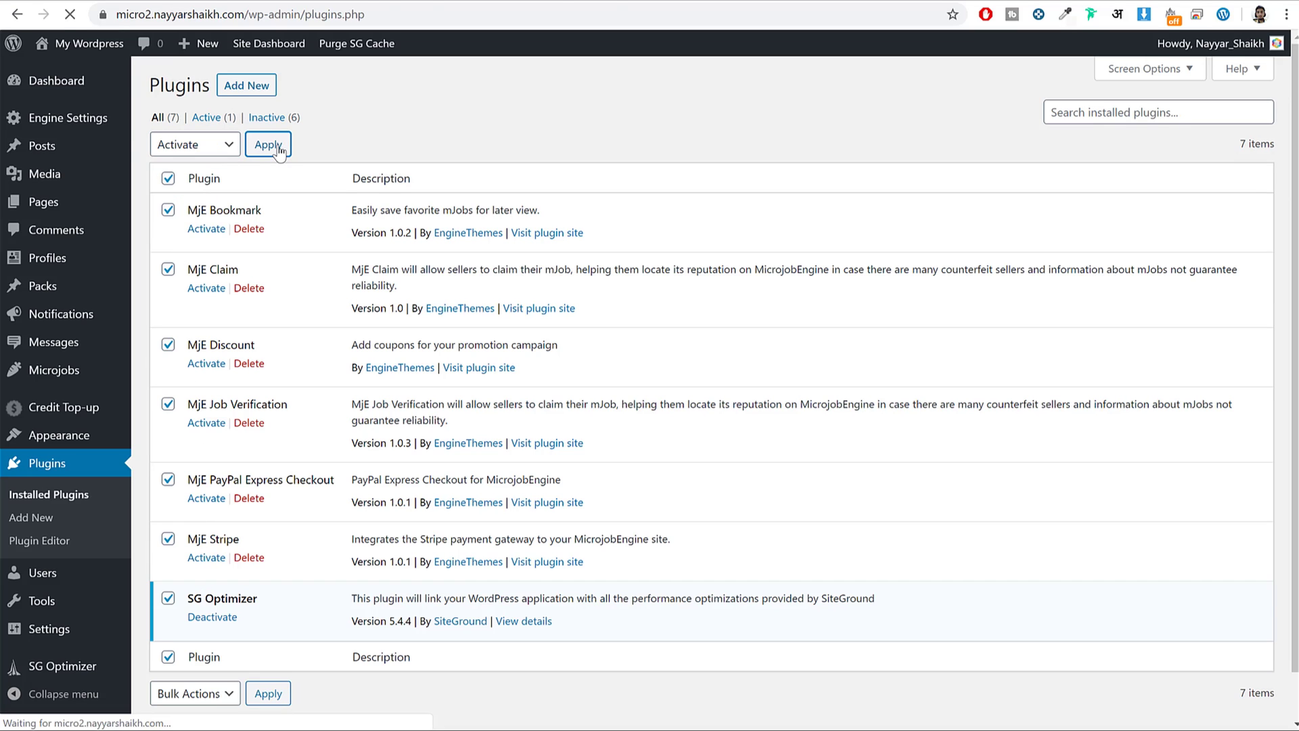
Read the PHP warning shown after activation and reload the plugins page to clear it.
scroll(287, 399, "down", 4)
scroll(287, 406, "up", 4)
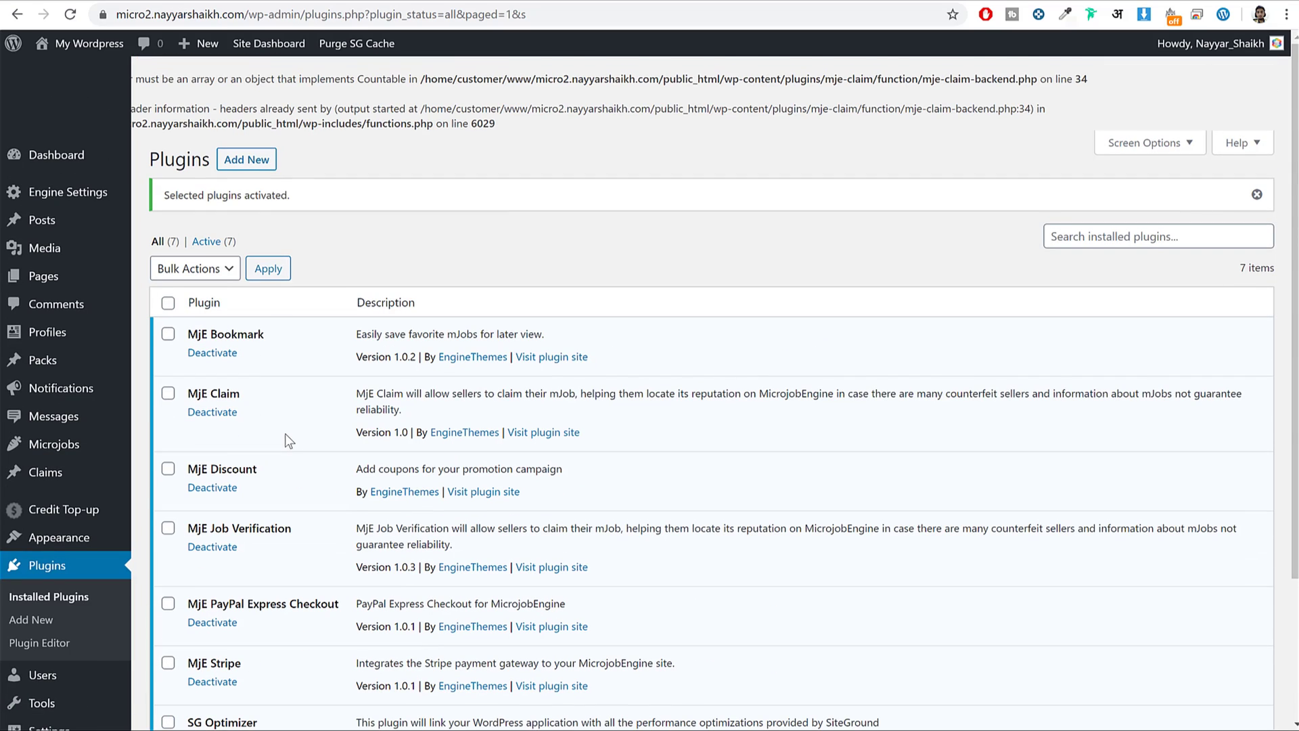
left_click_drag(205, 81, 522, 125)
left_click(541, 117)
left_click(70, 14)
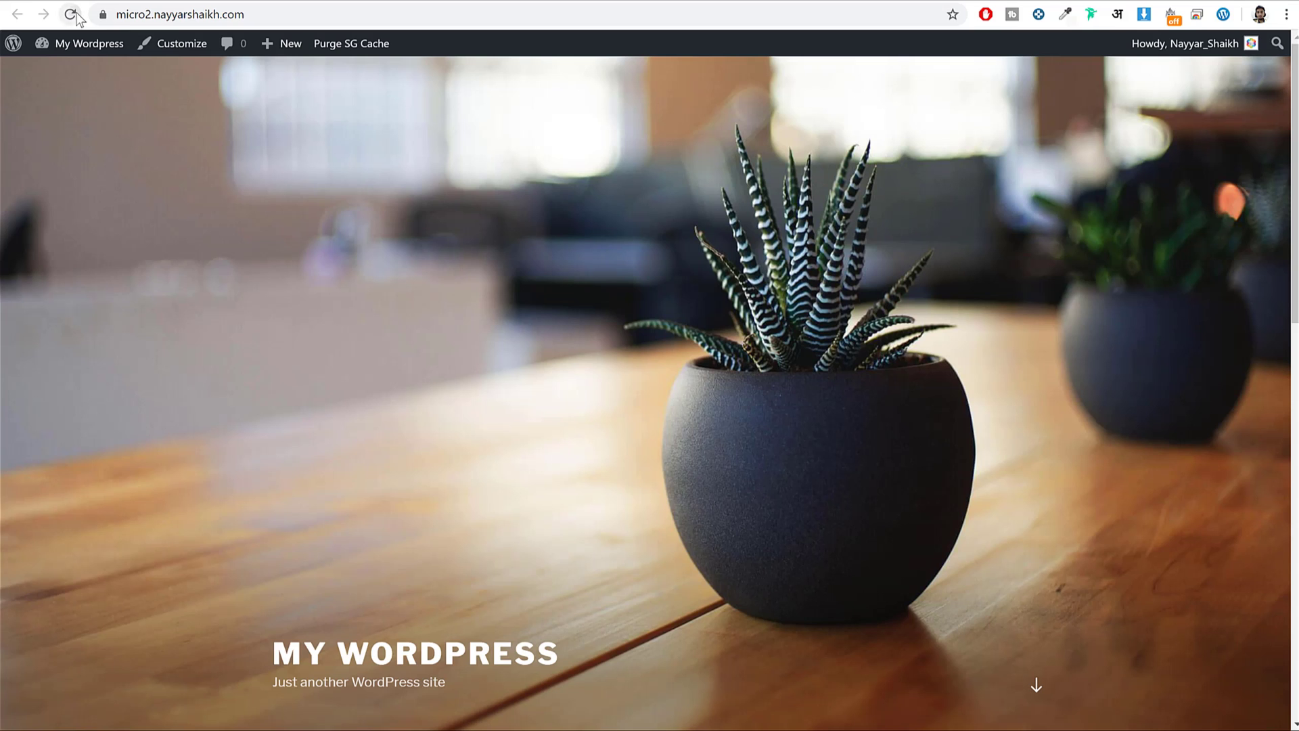
left_click(69, 15)
scroll(980, 406, "down", 12)
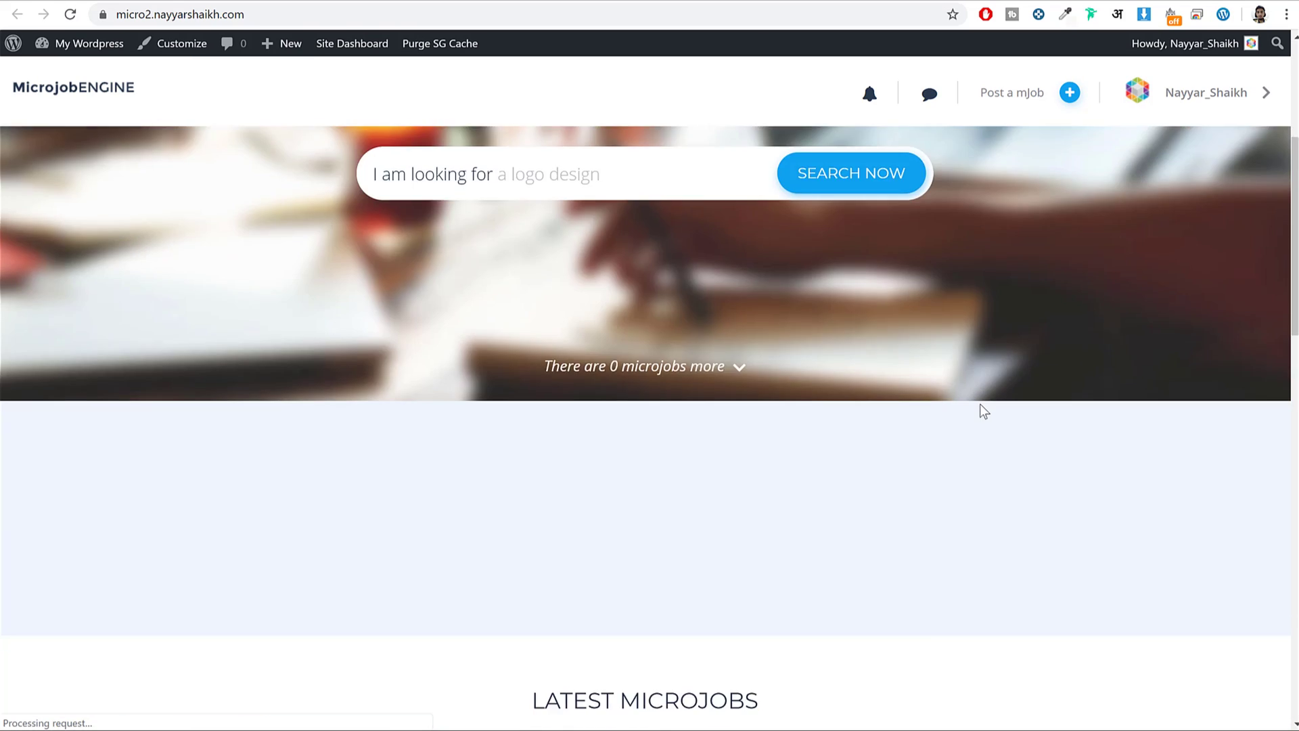
scroll(984, 418, "up", 7)
scroll(981, 418, "up", 7)
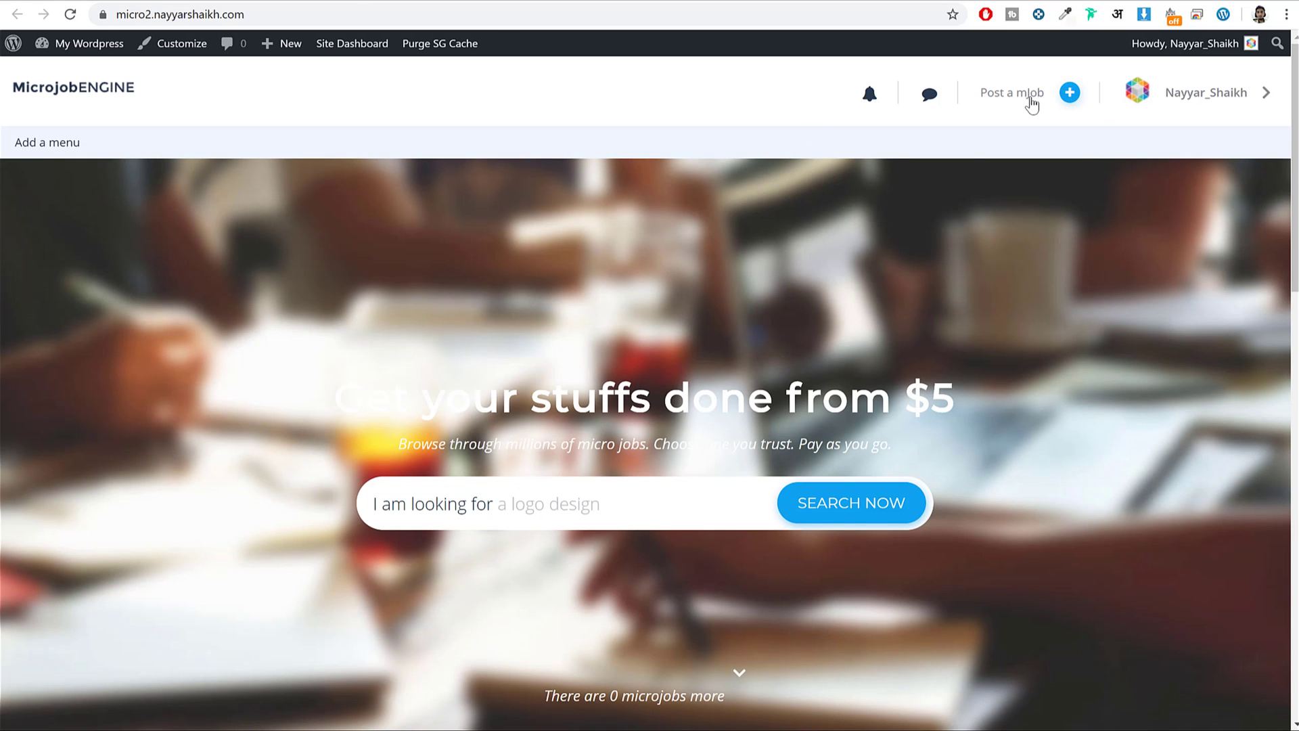
left_click(1029, 98)
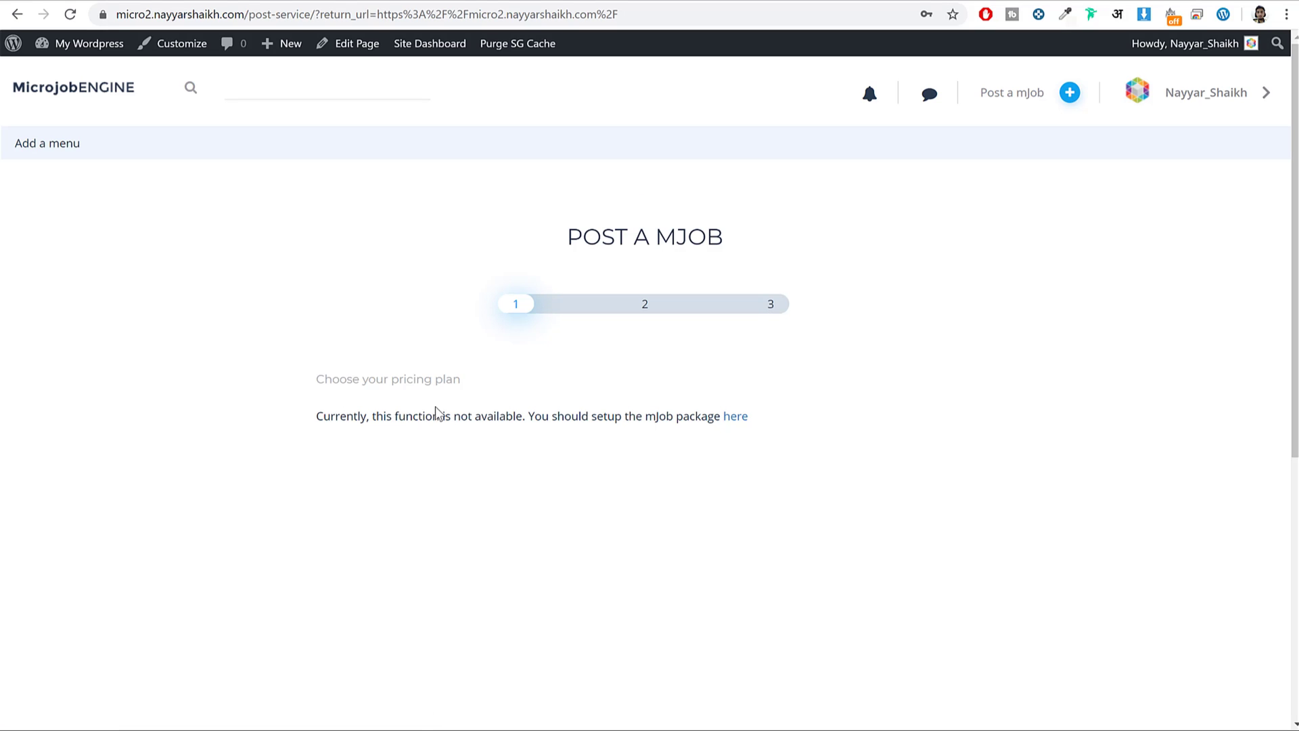
left_click_drag(318, 417, 487, 437)
left_click(485, 431)
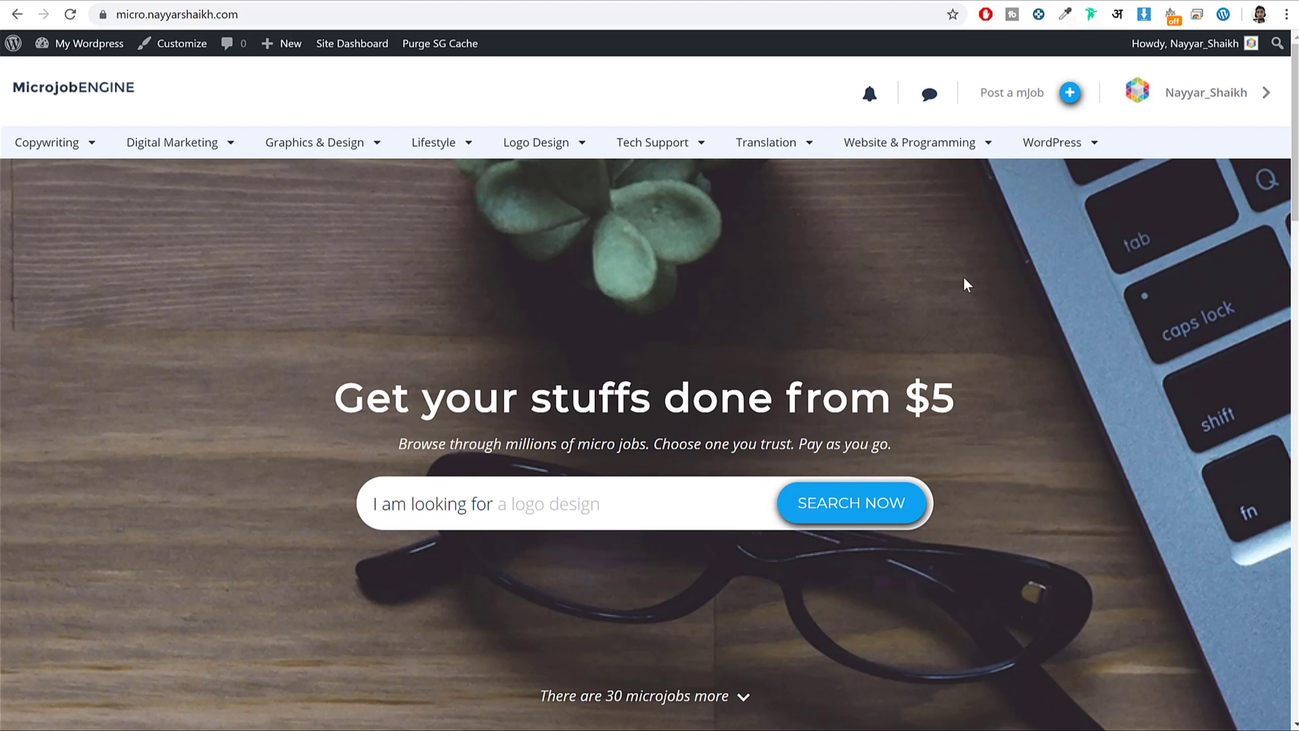
left_click(1029, 95)
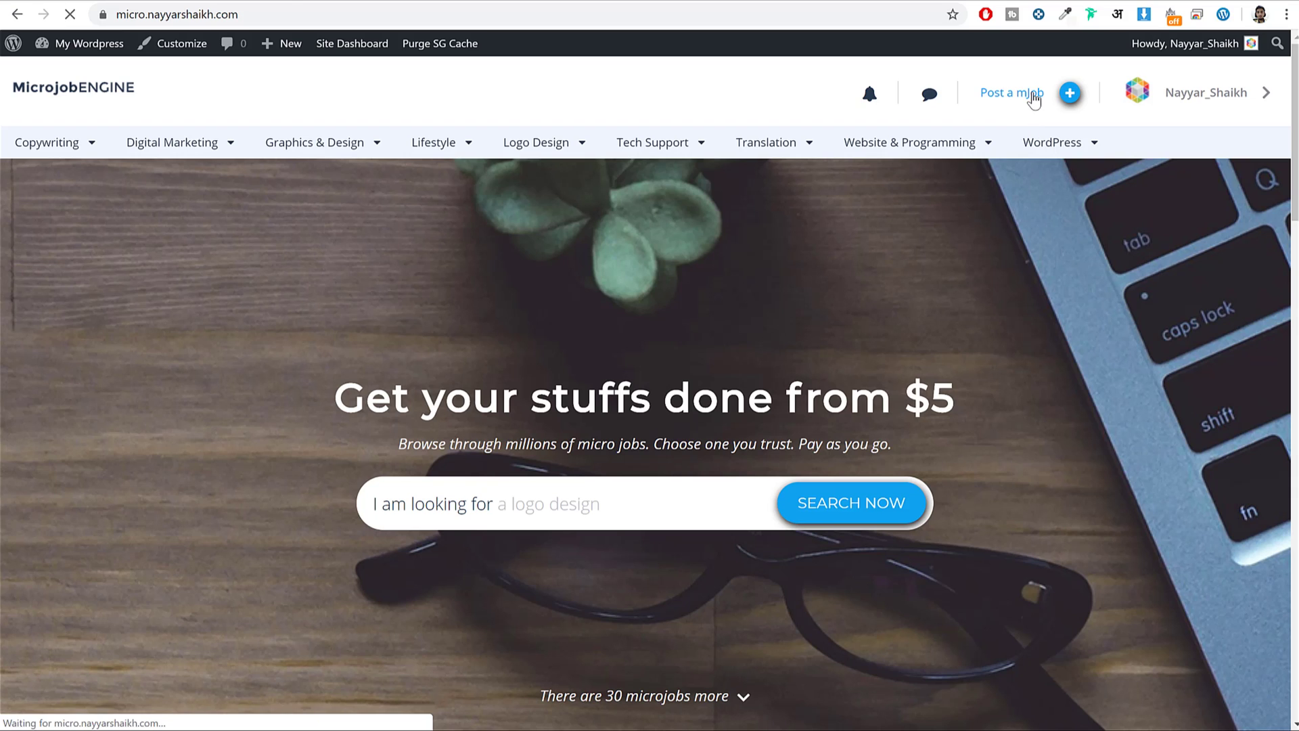
scroll(607, 465, "down", 3)
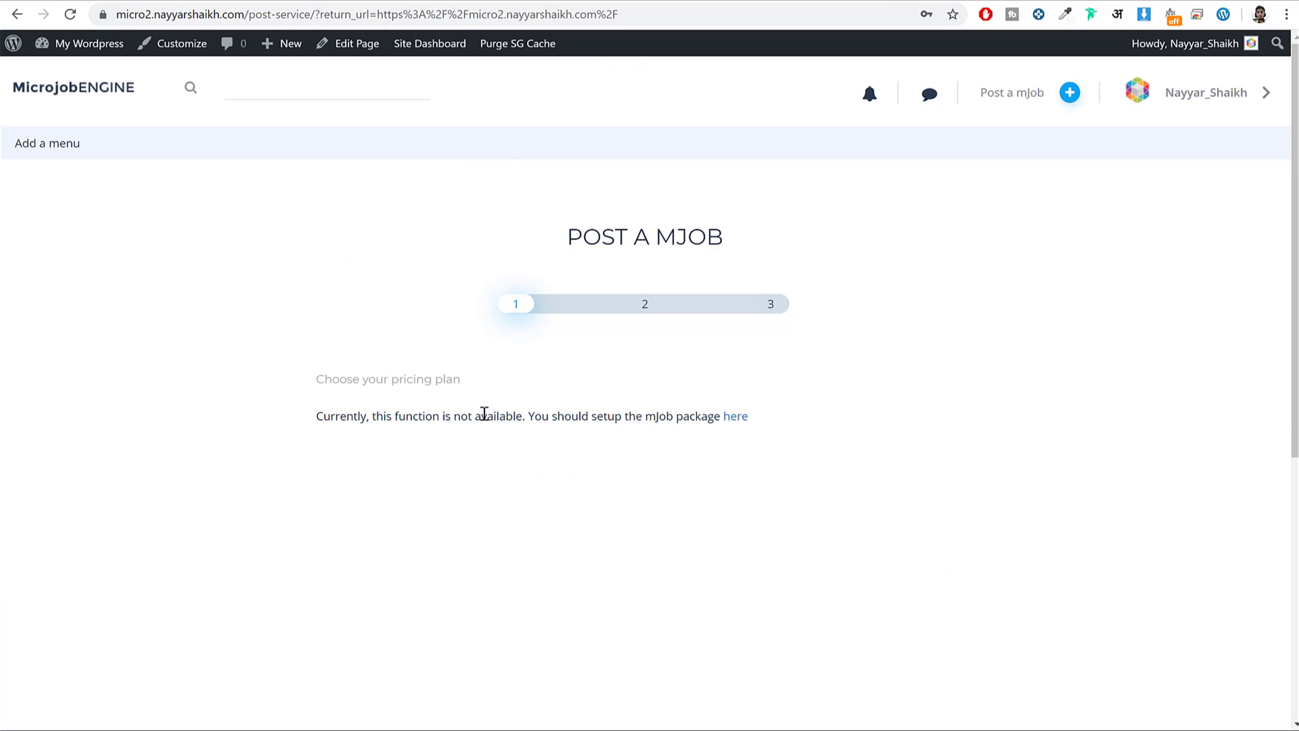
left_click_drag(339, 416, 593, 416)
left_click(593, 415)
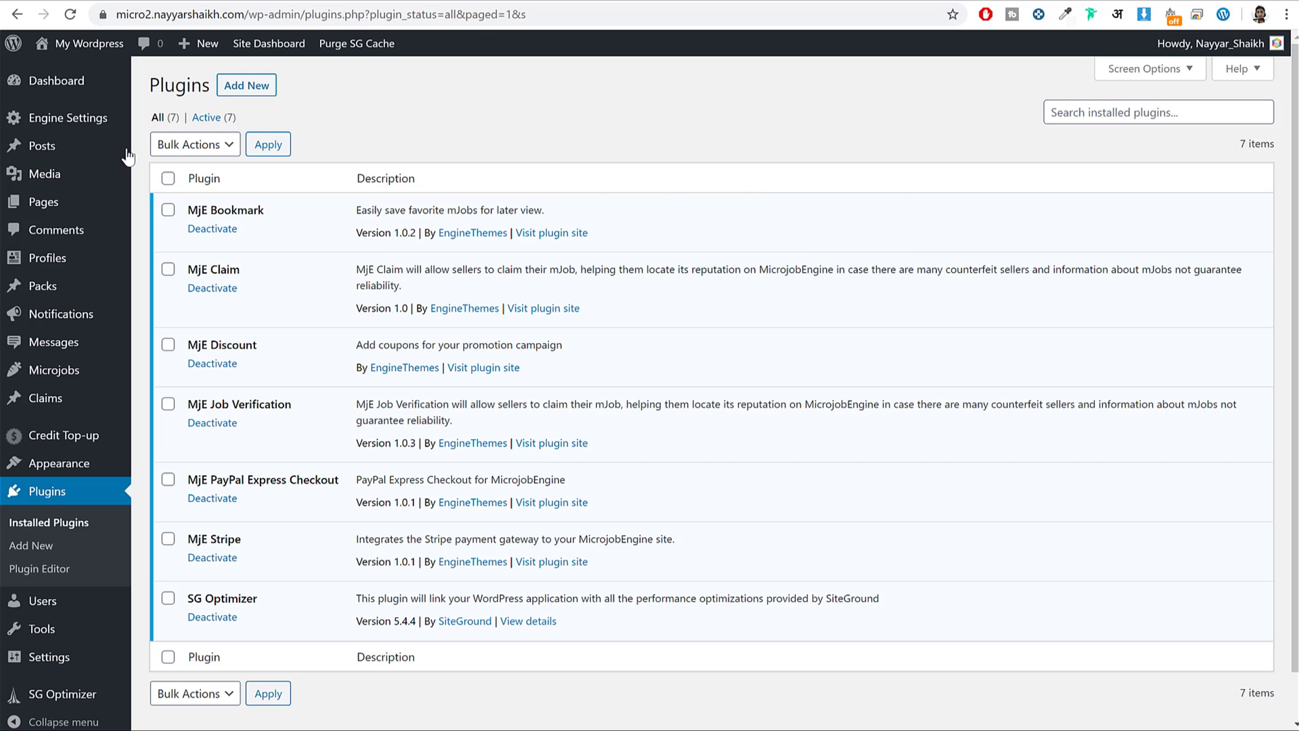
In Theme Options Payment Type, give the first plan SKU 1 and the name 'Standard'.
mouse_move(101, 125)
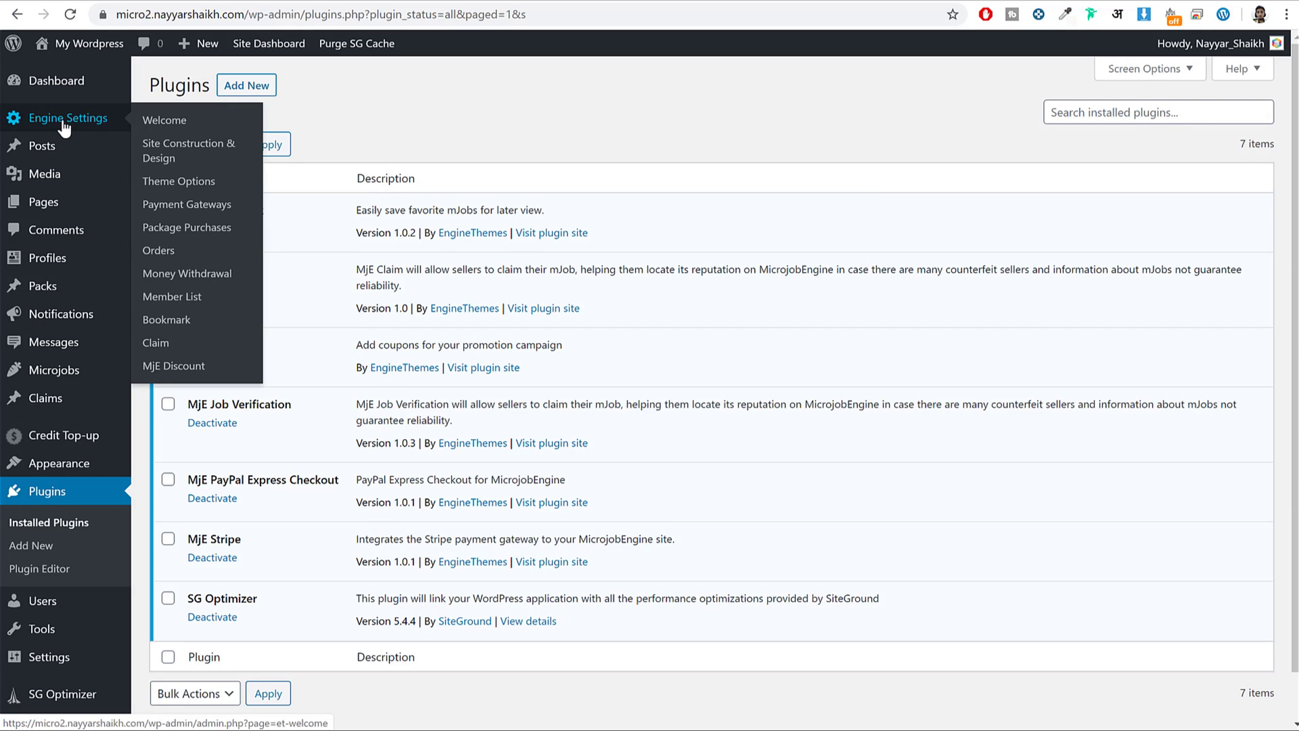
left_click(186, 189)
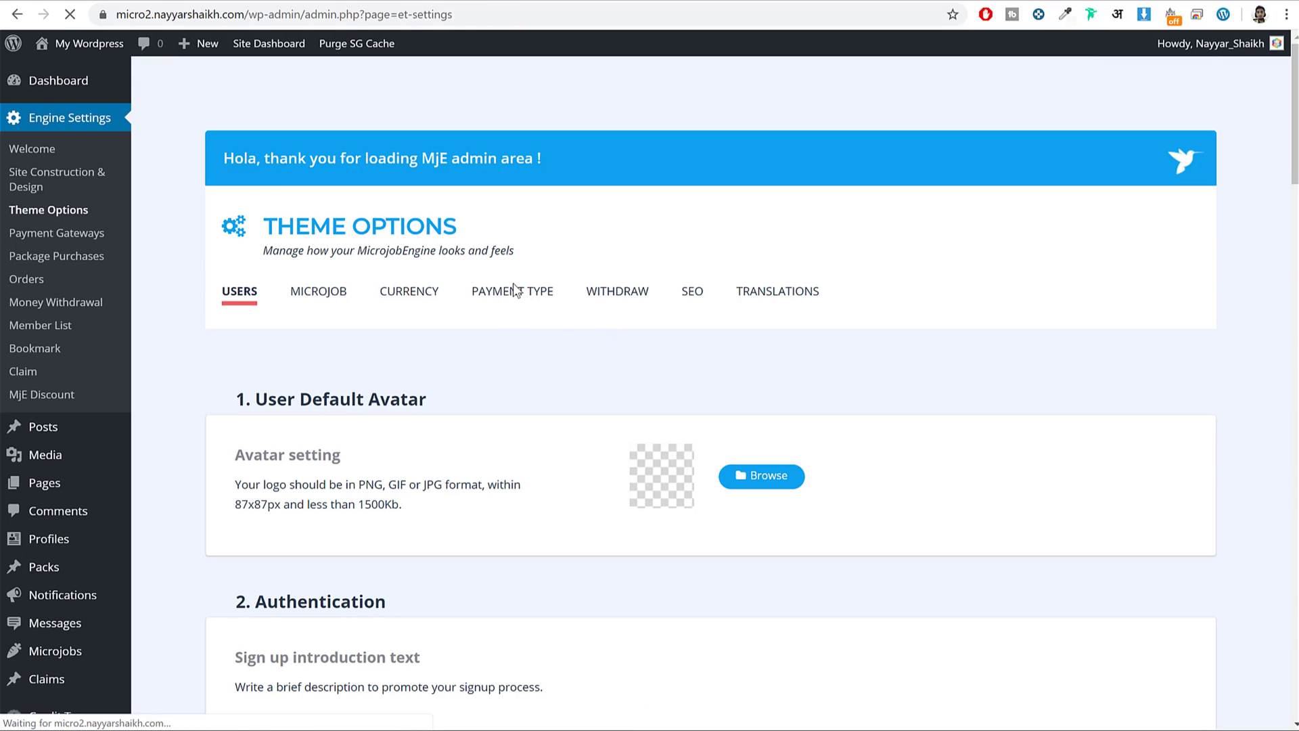
left_click(516, 292)
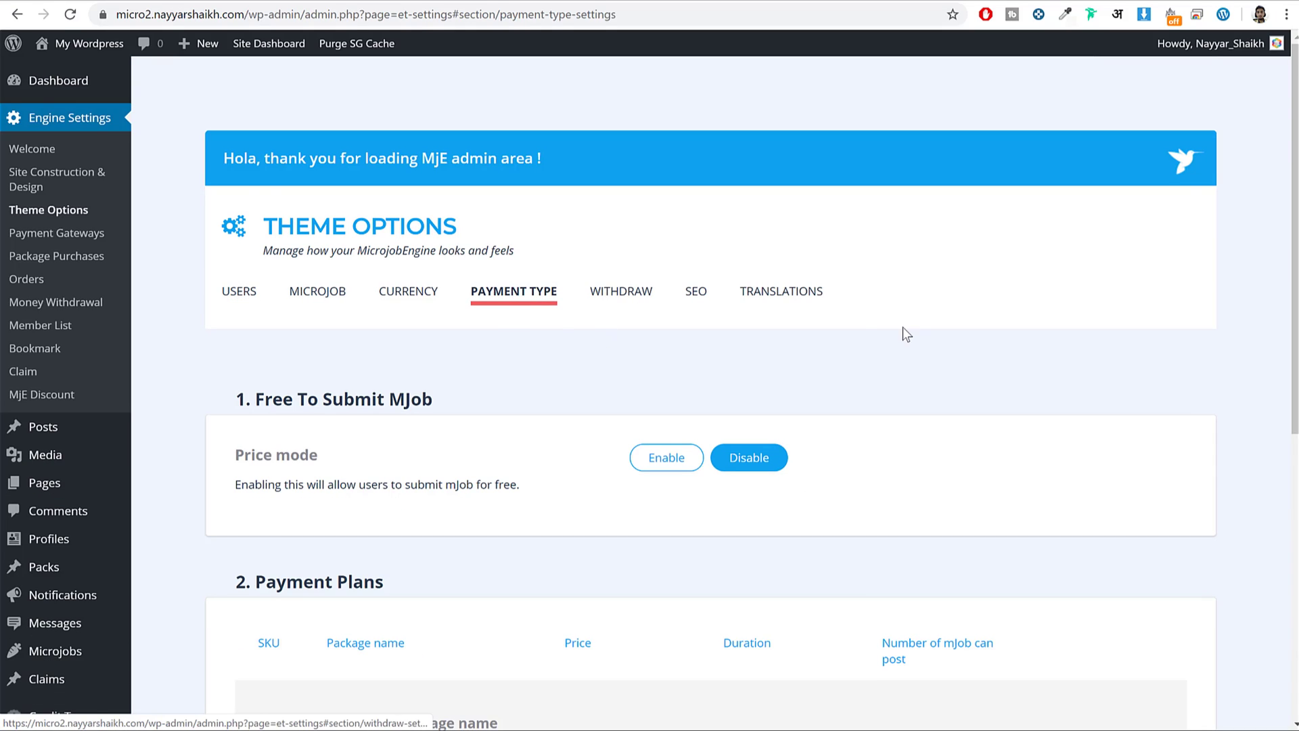
scroll(961, 352, "down", 2)
scroll(931, 341, "down", 3)
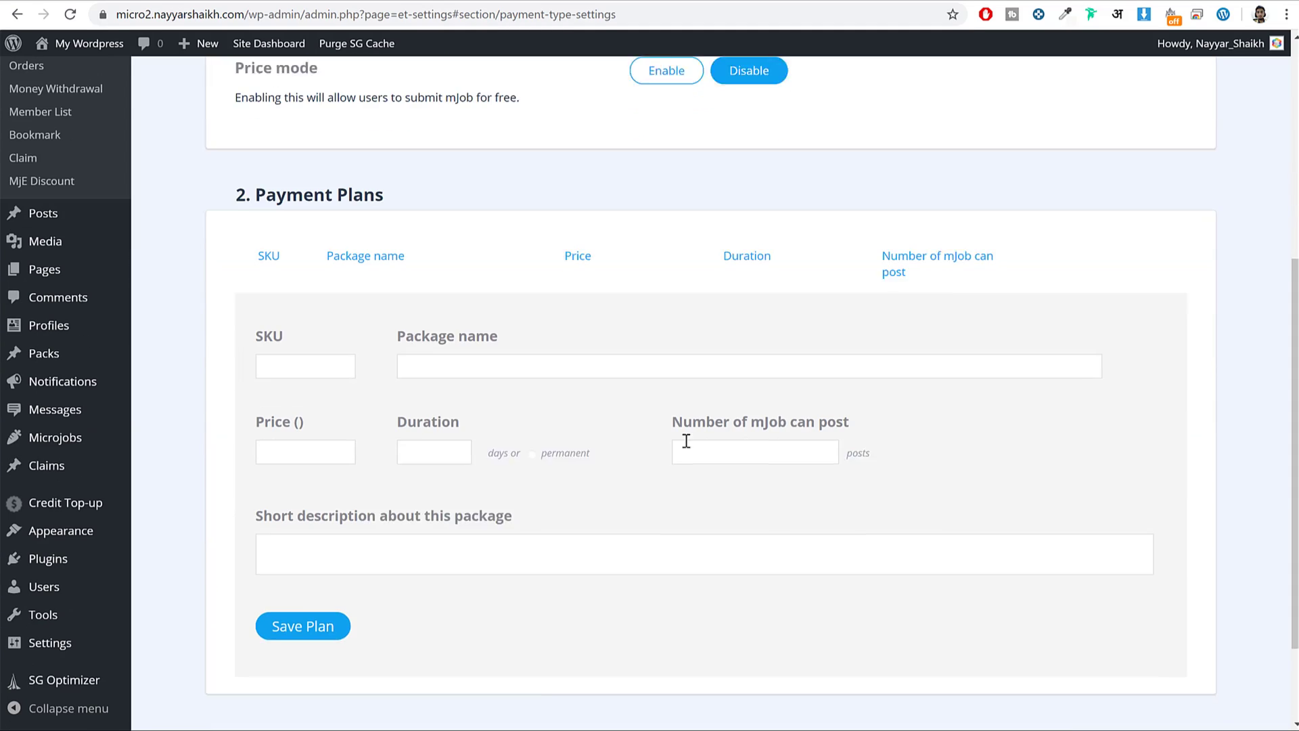
left_click(312, 337)
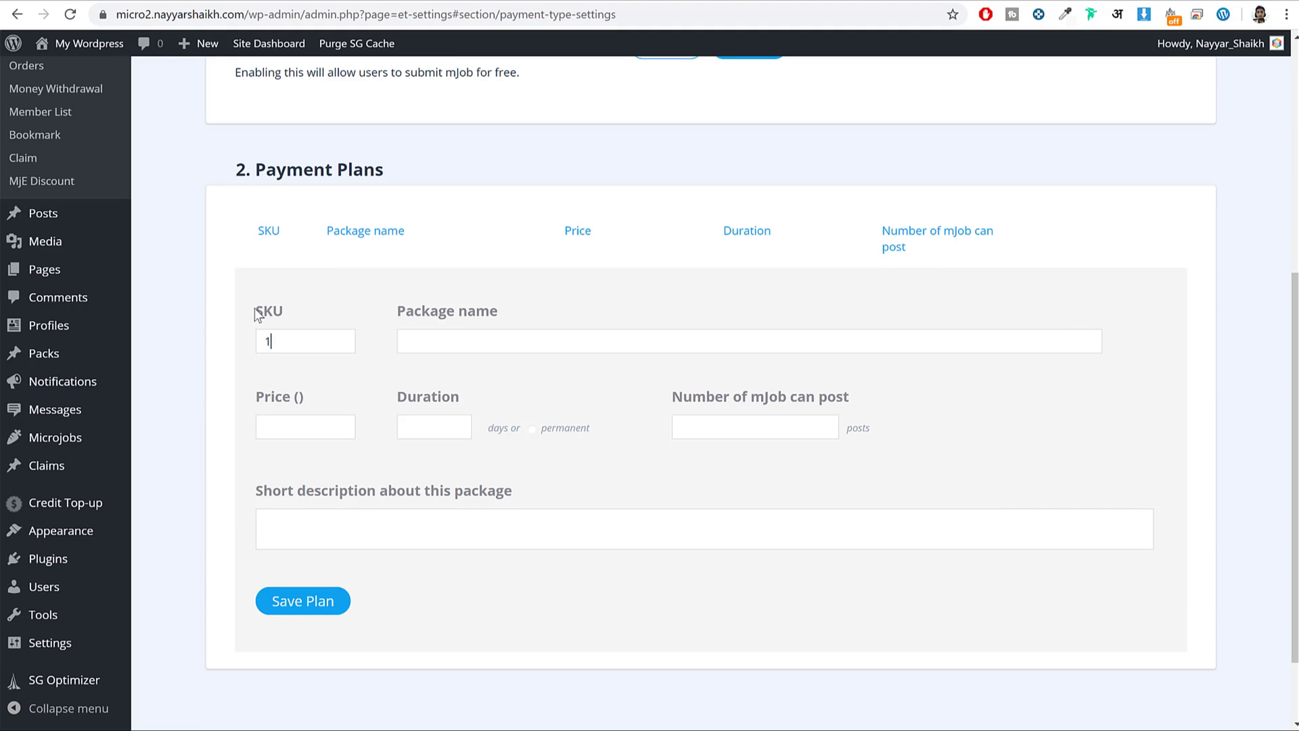
type("1")
left_click_drag(283, 341, 214, 345)
left_click(499, 341)
left_click(169, 5)
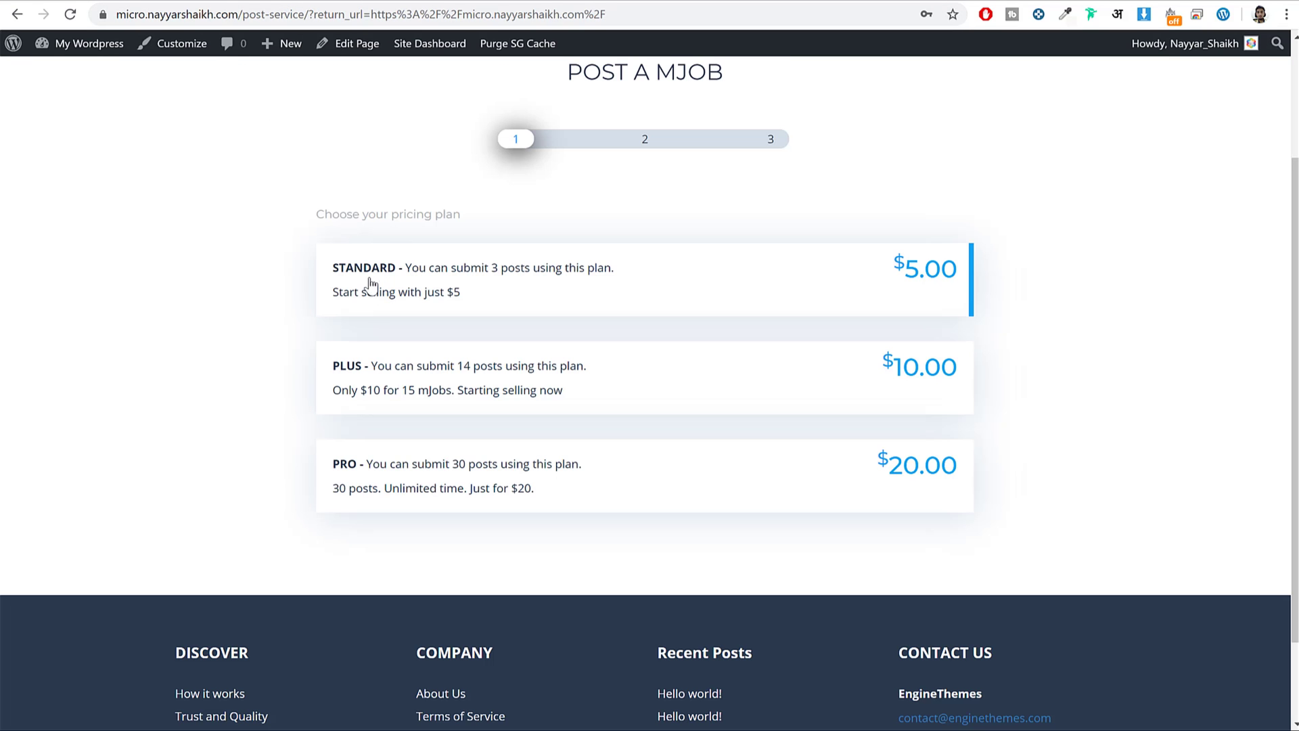
left_click(315, 4)
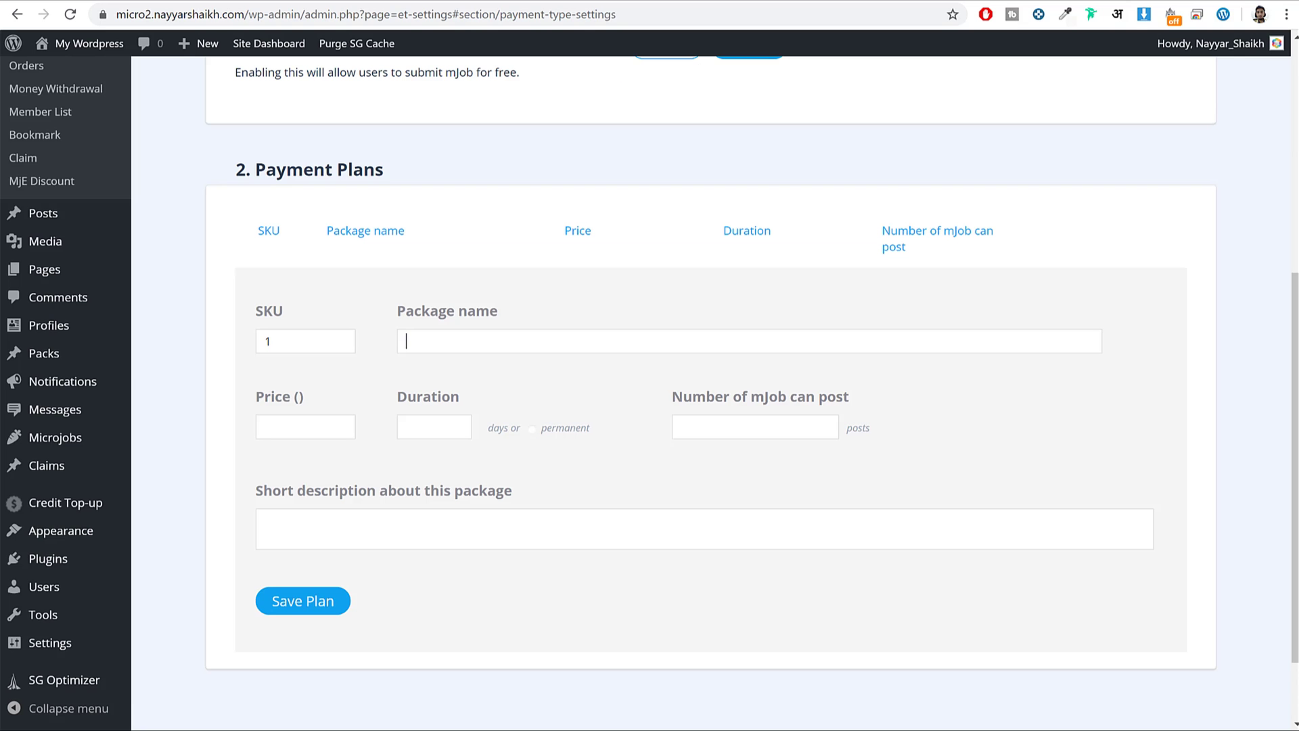
type("Standard")
Make Standard a permanent $5 plan for 5 posts, paste the demo description, and save it.
left_click(314, 425)
left_click(474, 2)
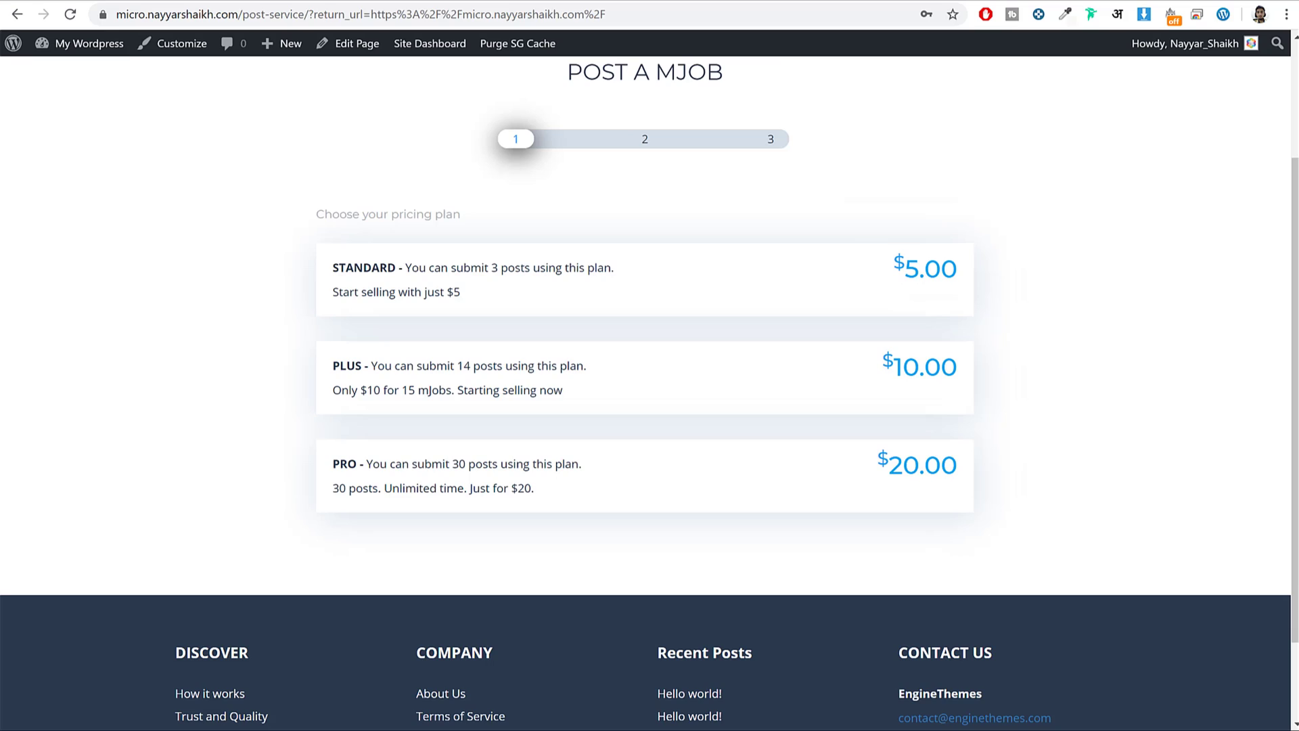
left_click(331, 4)
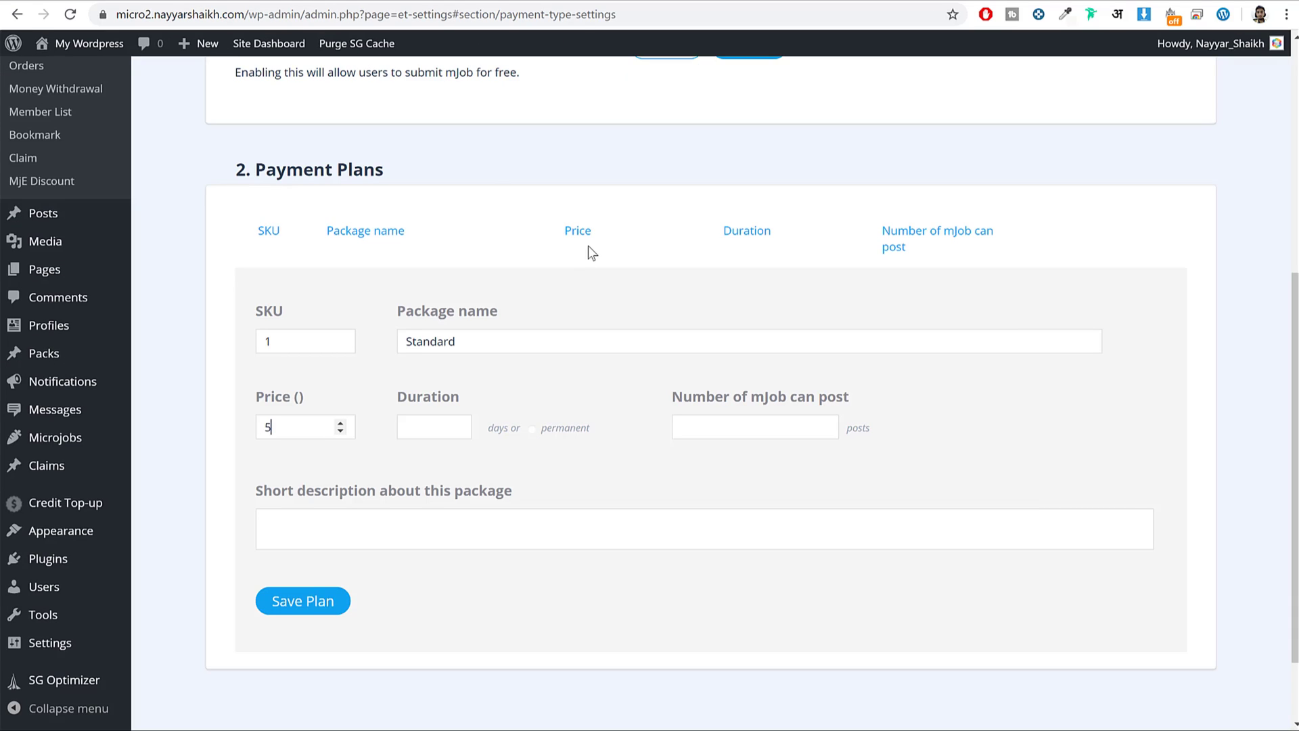
left_click(441, 436)
left_click(129, 5)
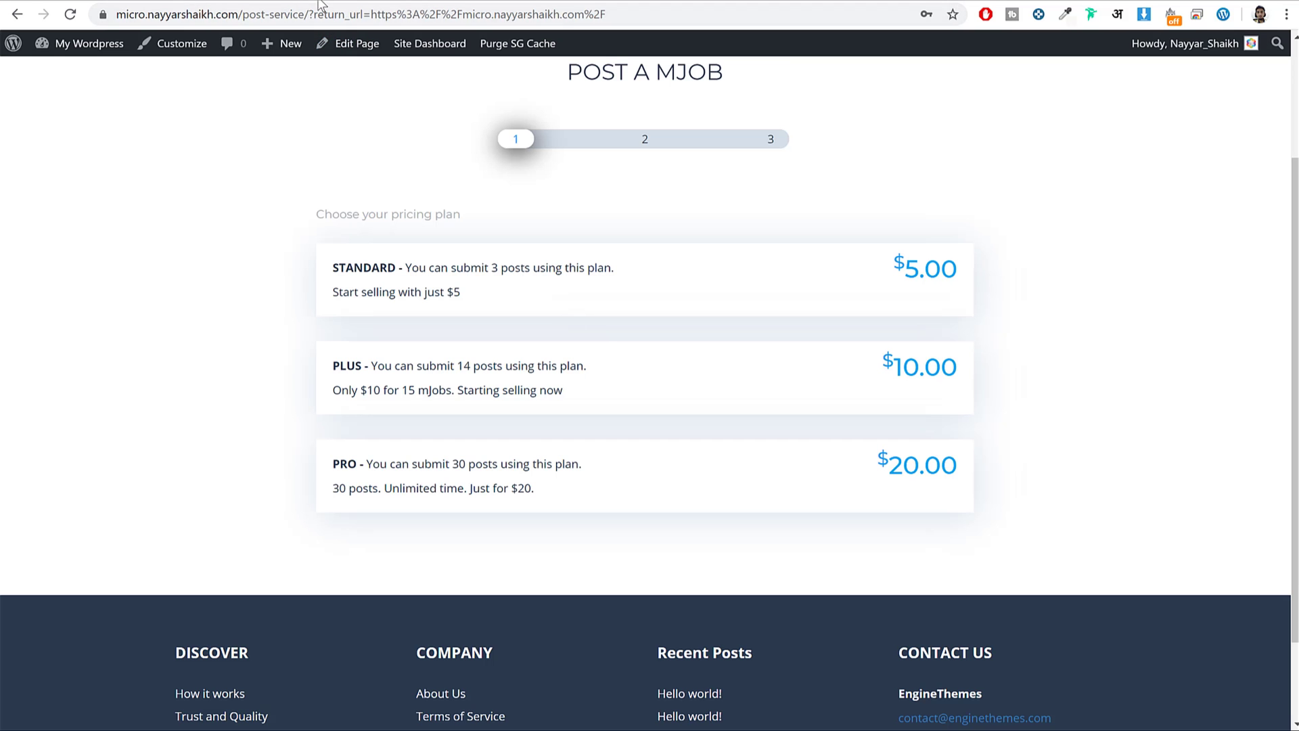
left_click(321, 3)
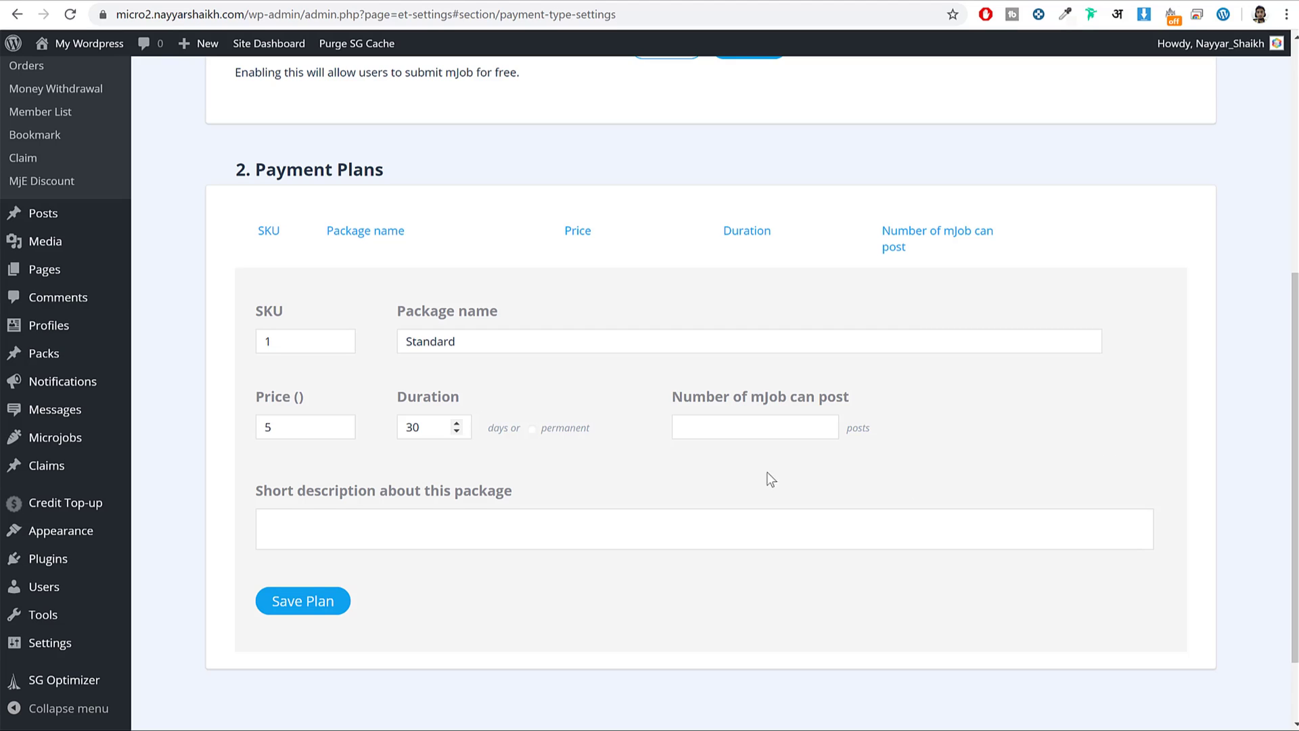
left_click(531, 428)
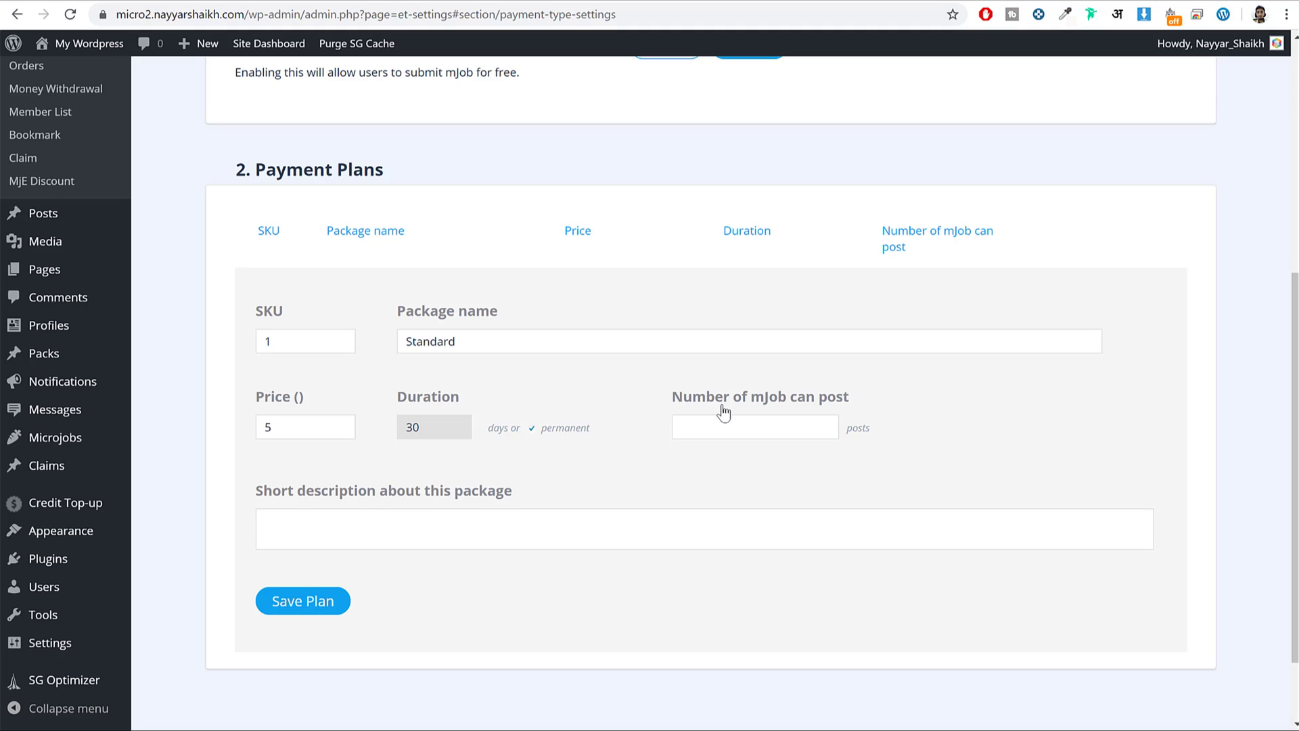
left_click_drag(669, 389, 844, 402)
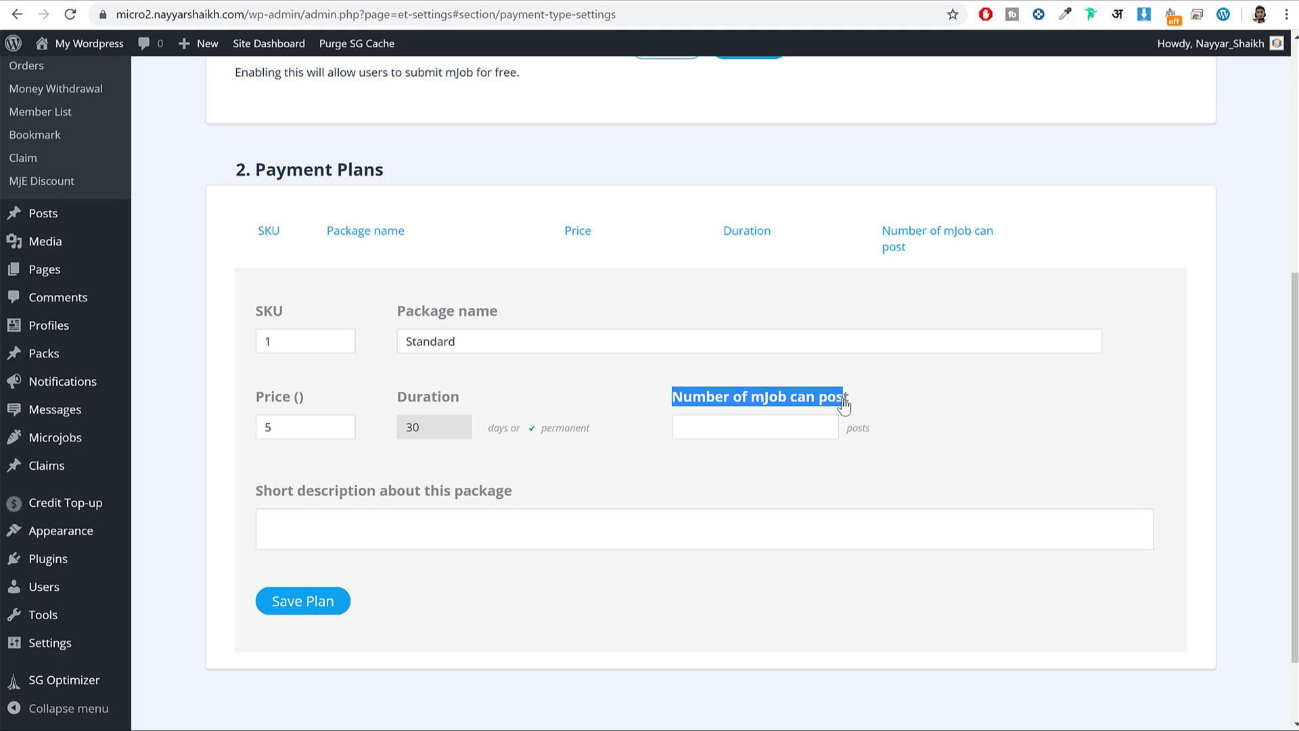
left_click(751, 428)
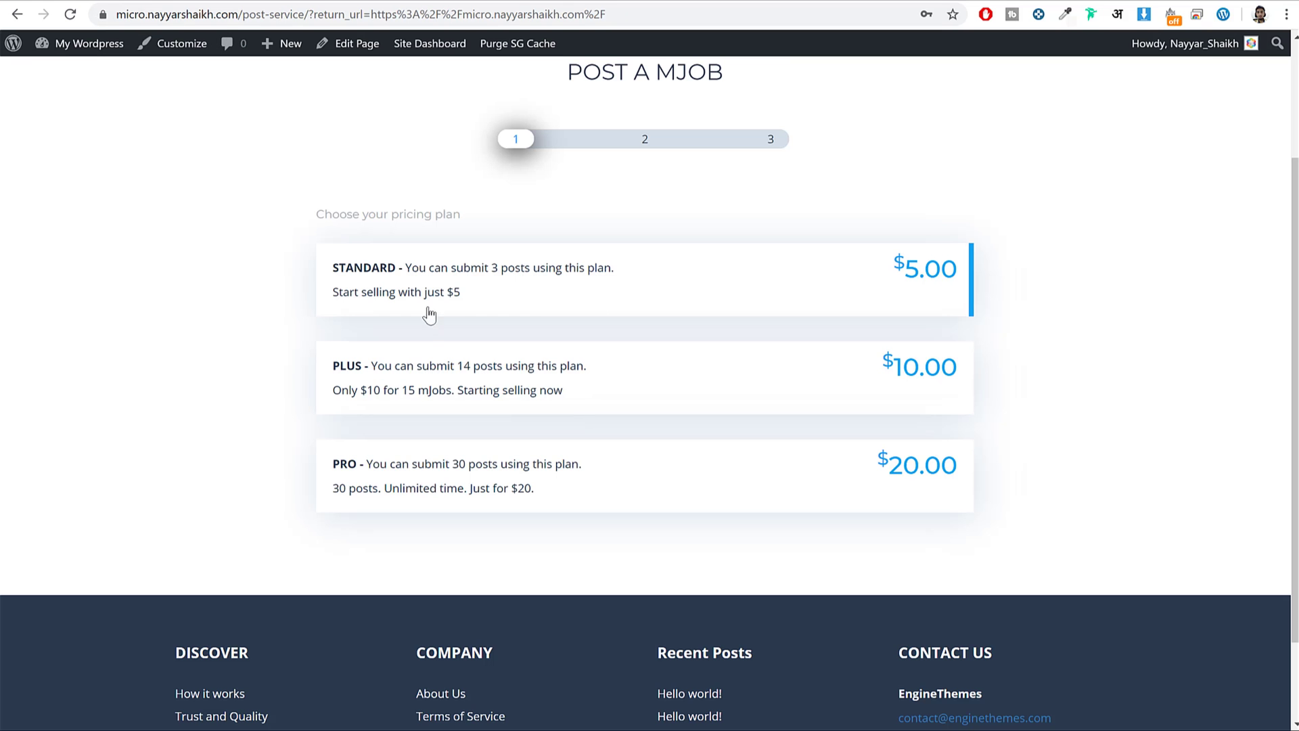
left_click_drag(466, 293, 316, 290)
key("ctrl+c")
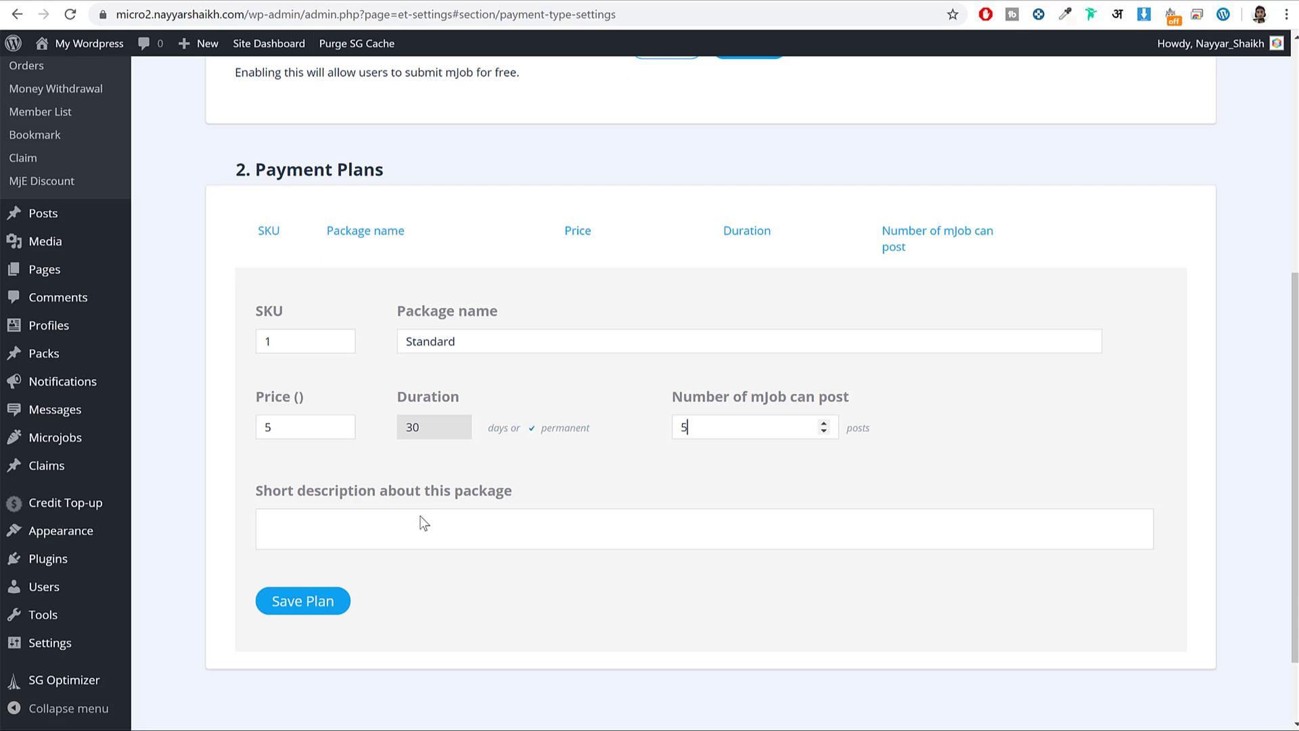
left_click(424, 525)
key("ctrl+v")
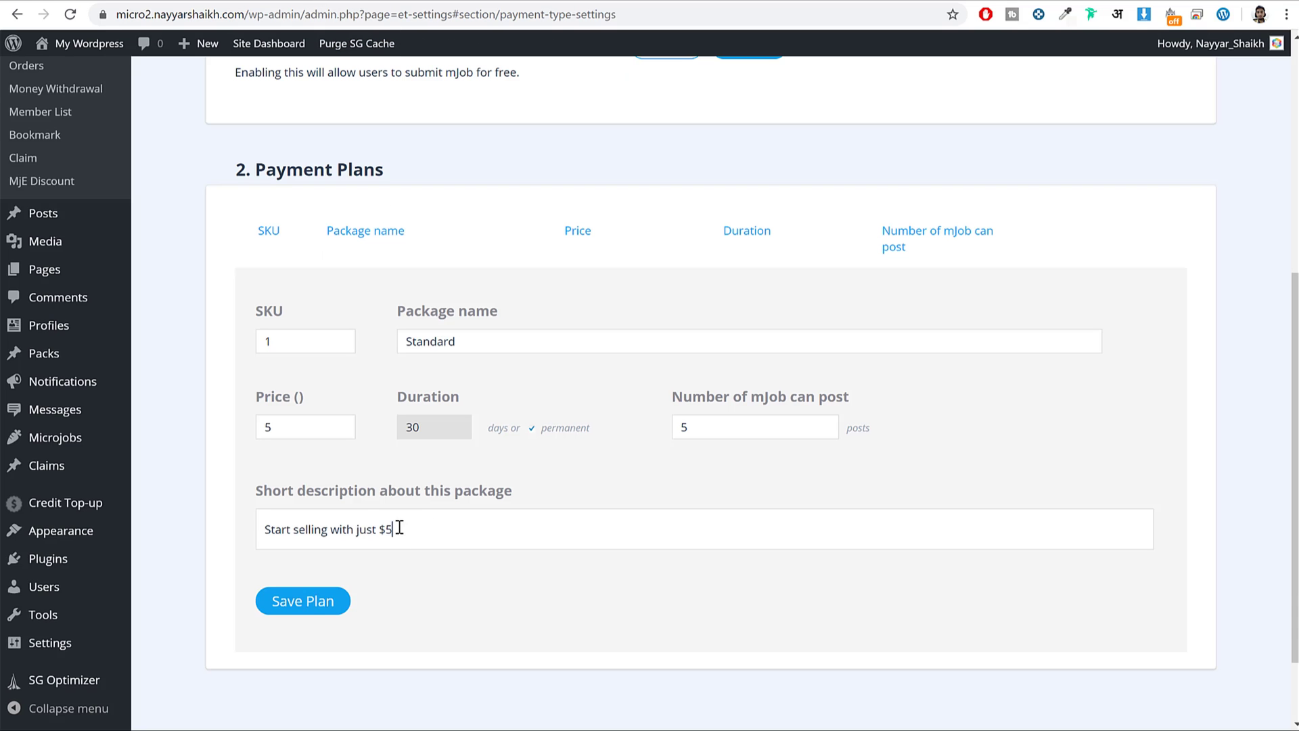
left_click(306, 603)
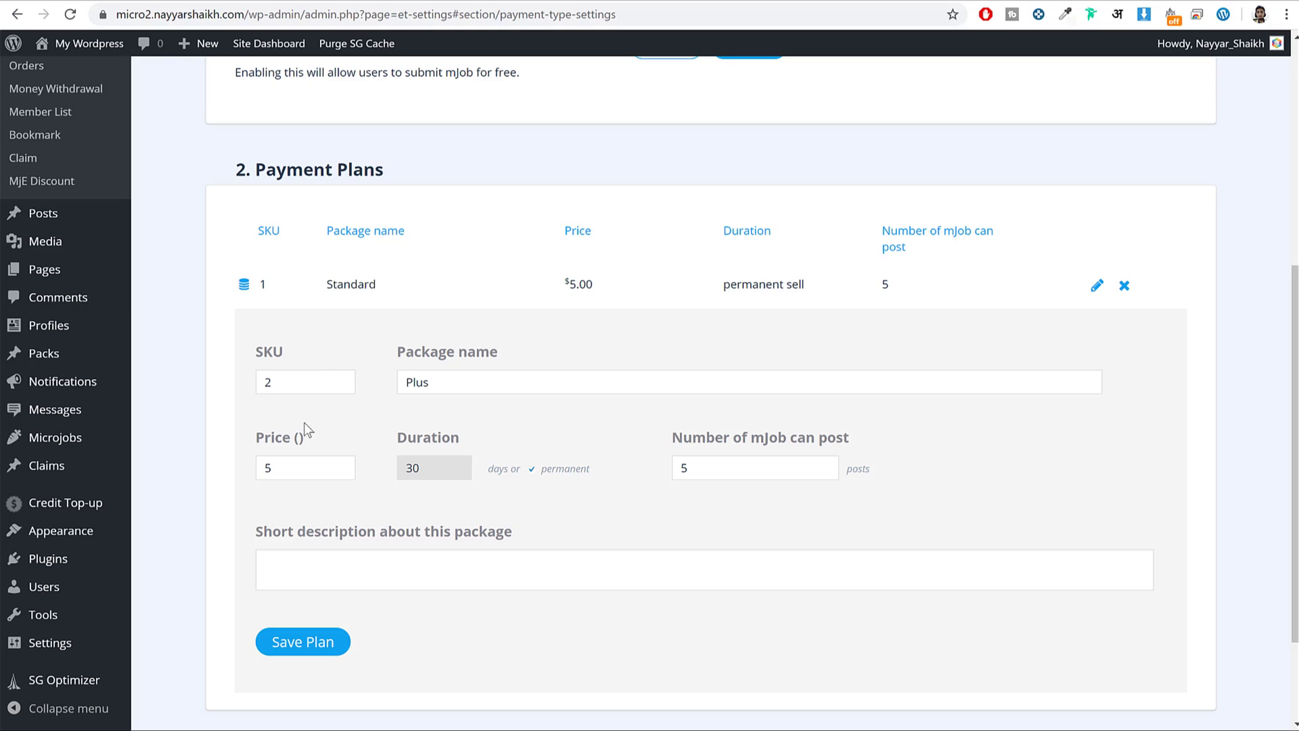
Add the permanent Plus plan at $10 for 15 posts with the demo description.
key("Tab")
key("Tab")
key("Tab")
type("15")
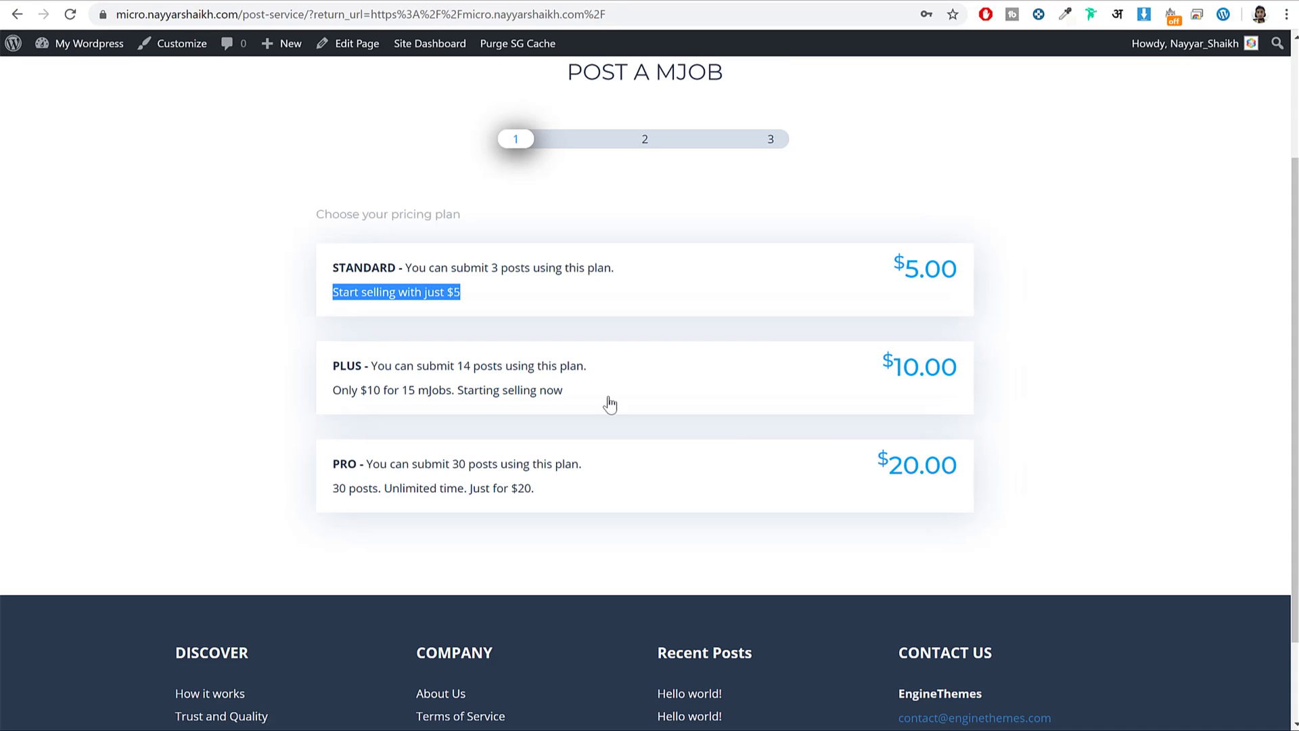
left_click(492, 396)
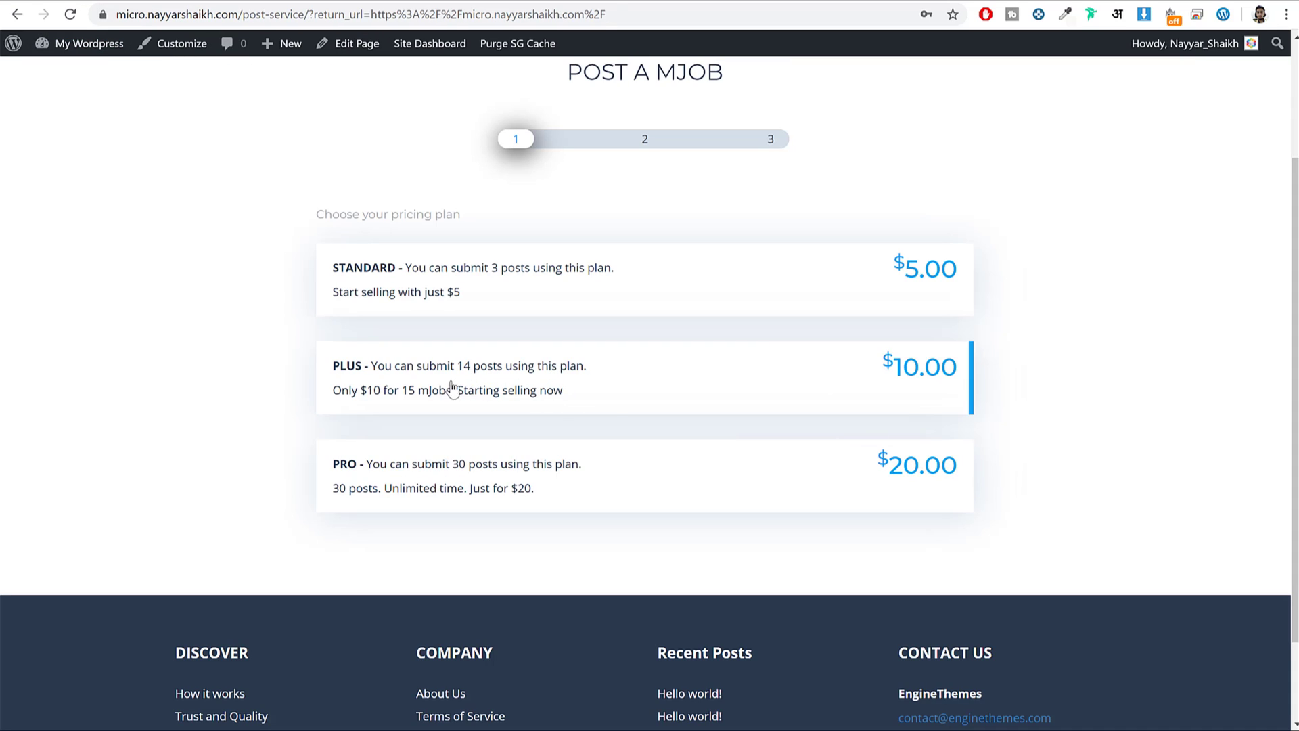
triple_click(492, 395)
key("ctrl+c")
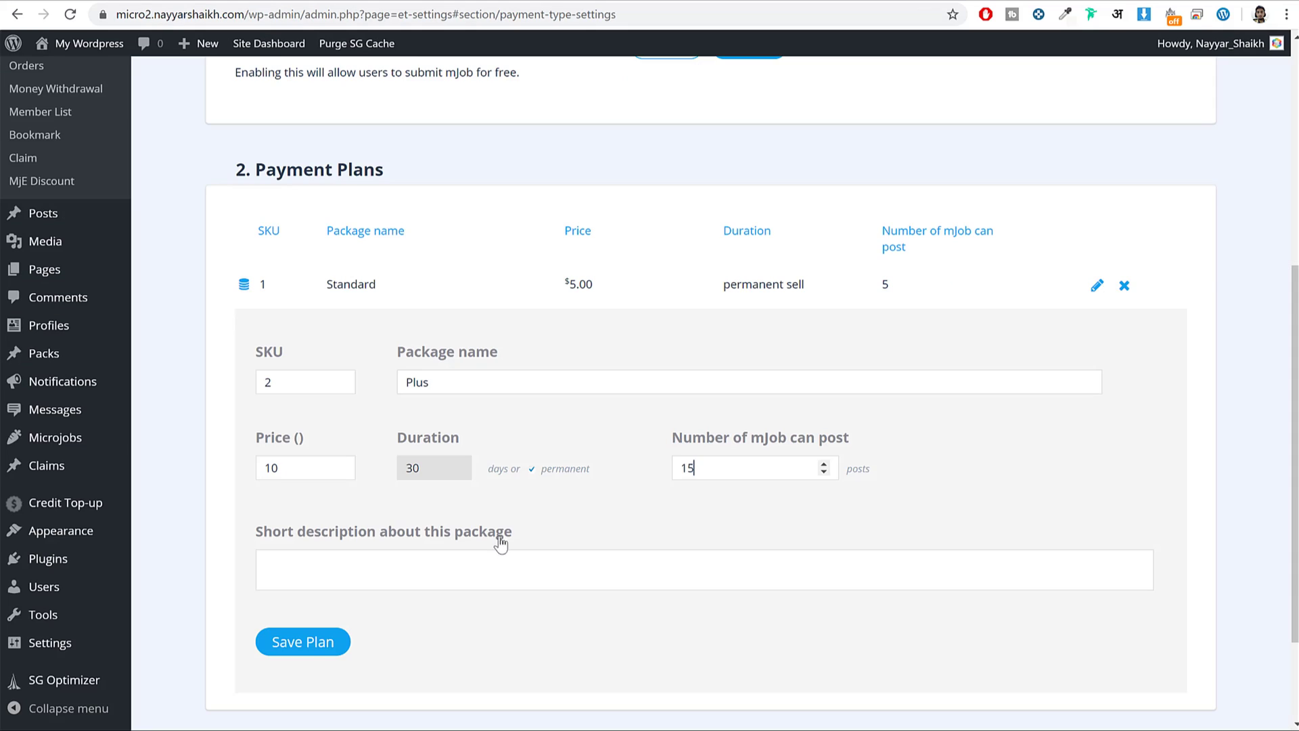
left_click(477, 567)
key("ctrl+v")
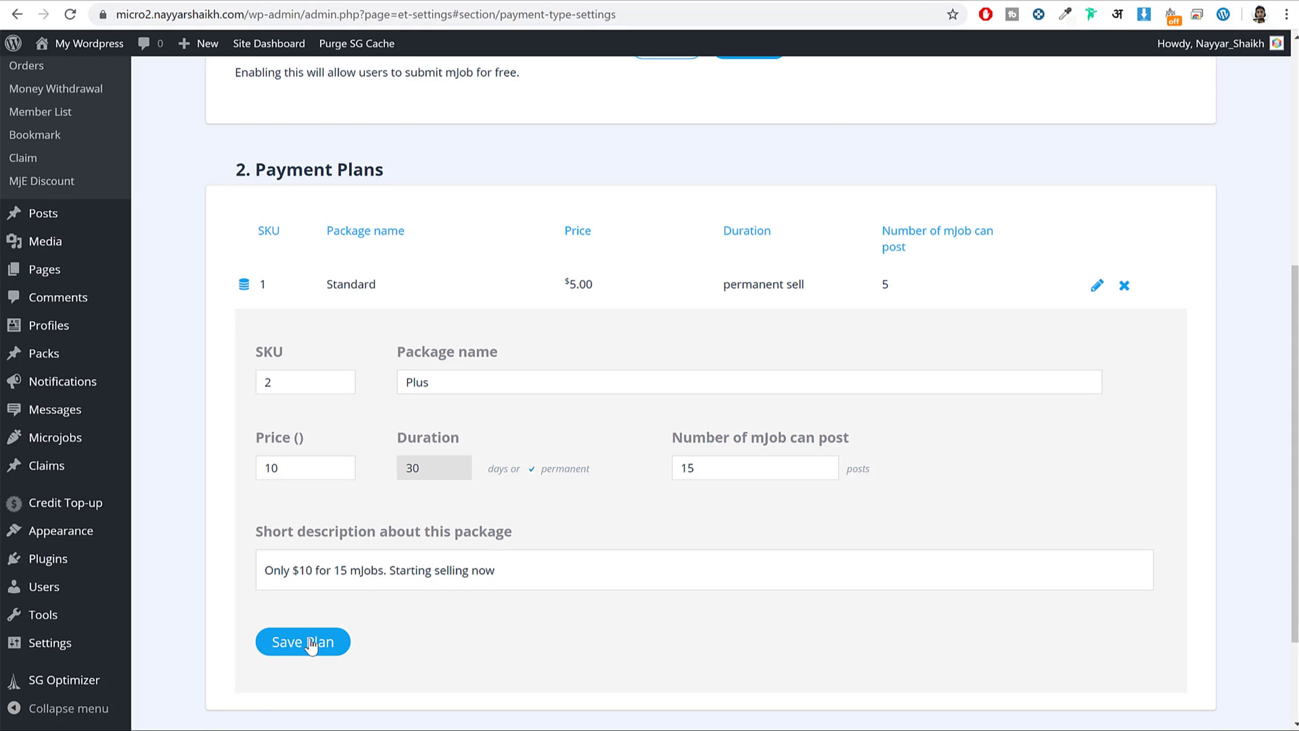
left_click(304, 642)
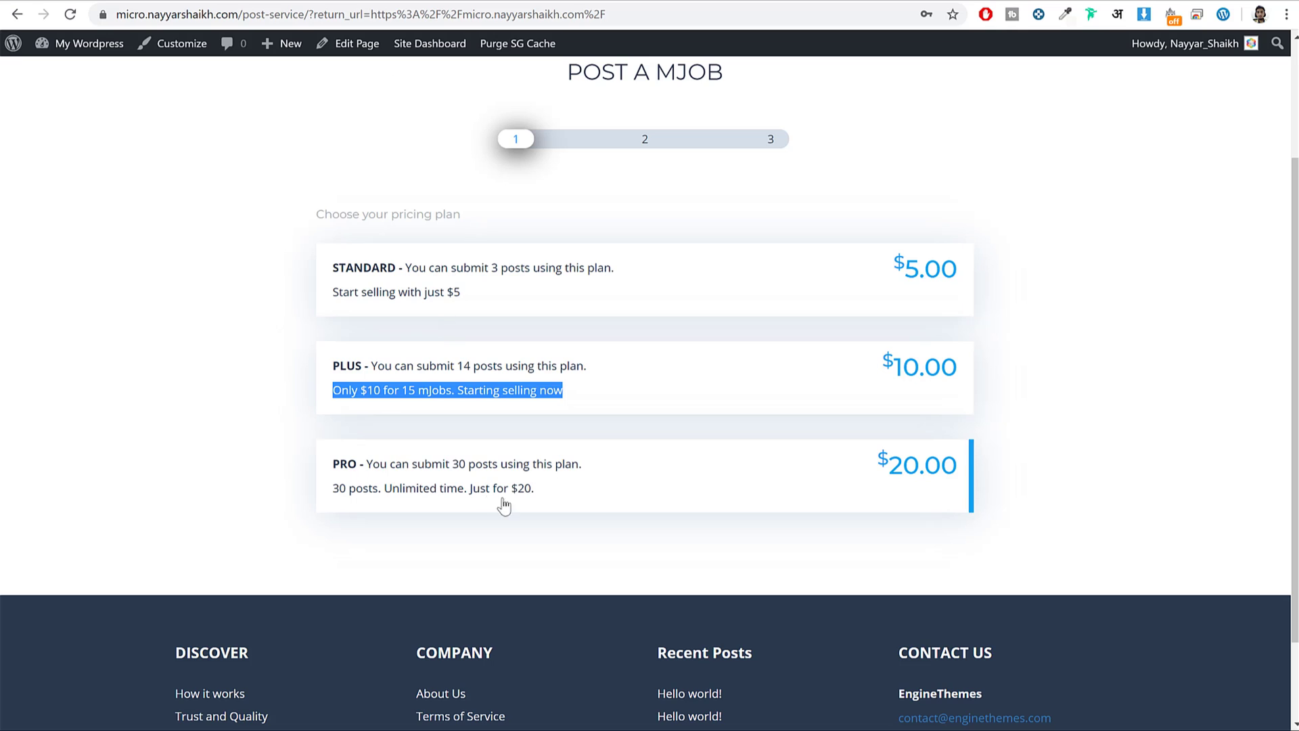
Add the Pro plan for 30 posts described '30 posts. Unlimited time. Just for $20.'.
left_click_drag(577, 499, 302, 486)
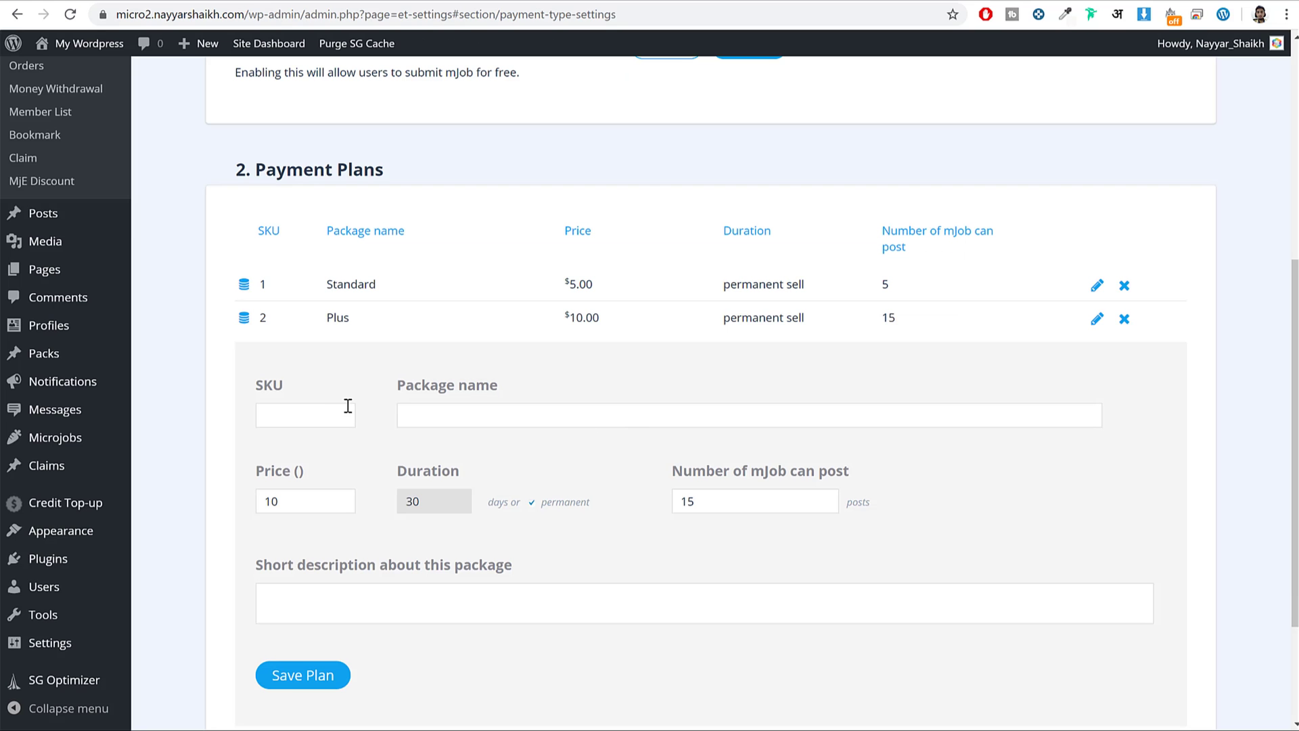
left_click(323, 408)
type("Pro")
key("Tab")
type("15")
key("Tab")
type("30")
left_click(436, 600)
type("30 posts. Unlimited time. Just for $20.")
left_click(302, 675)
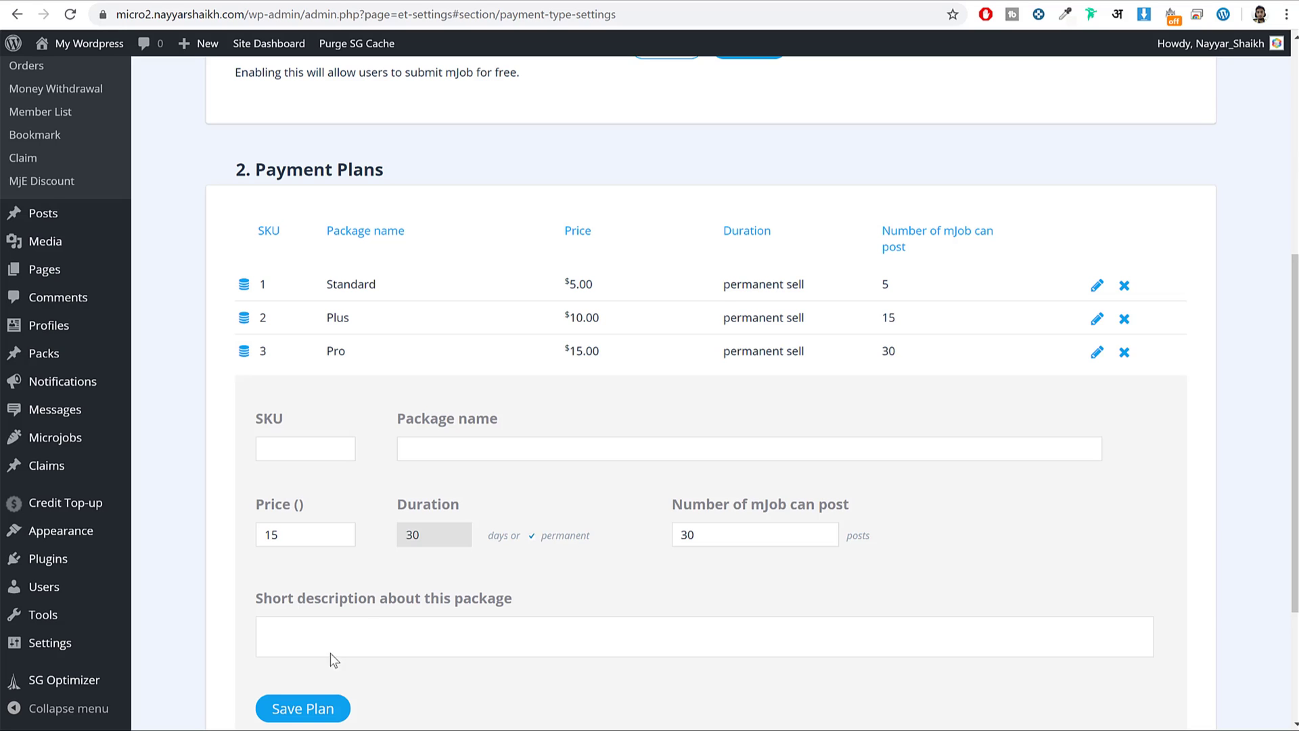
scroll(574, 545, "up", 2)
scroll(555, 417, "up", 2)
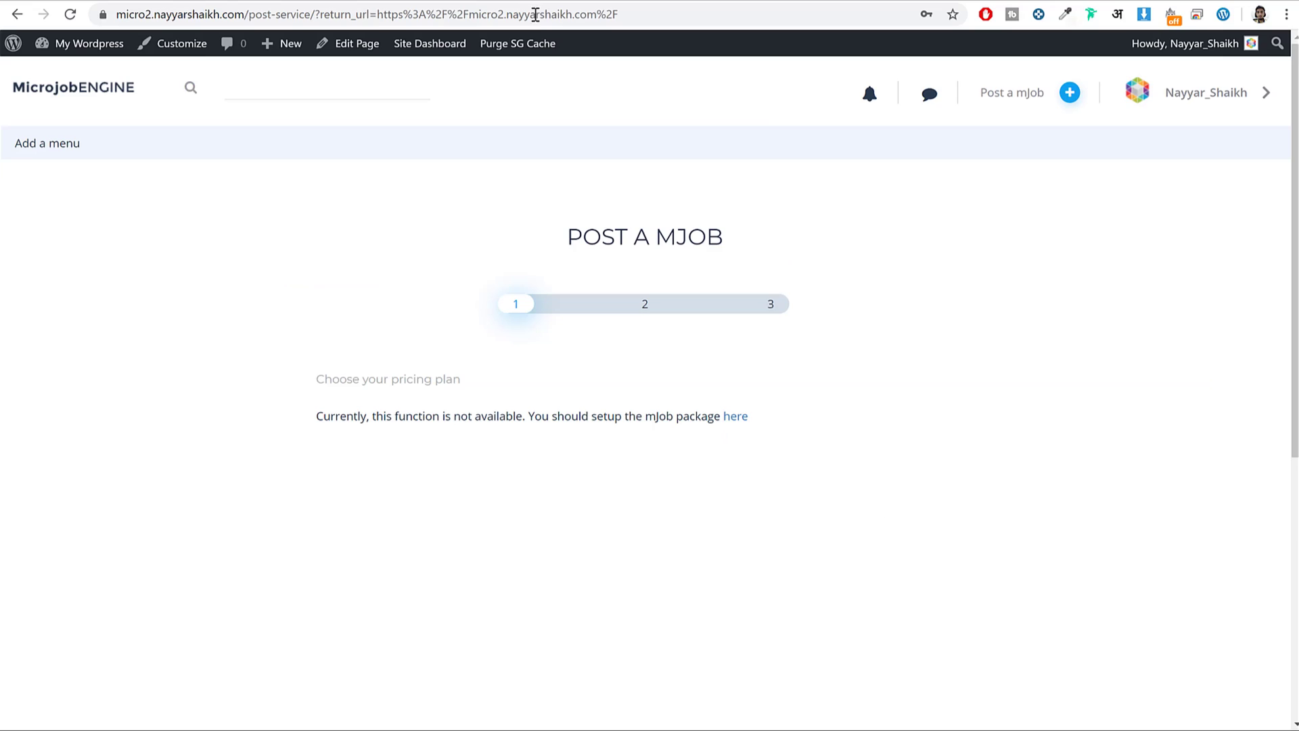
Reload Post a mJob to show Standard, Plus and Pro, then pick Standard for step 2.
left_click(1036, 102)
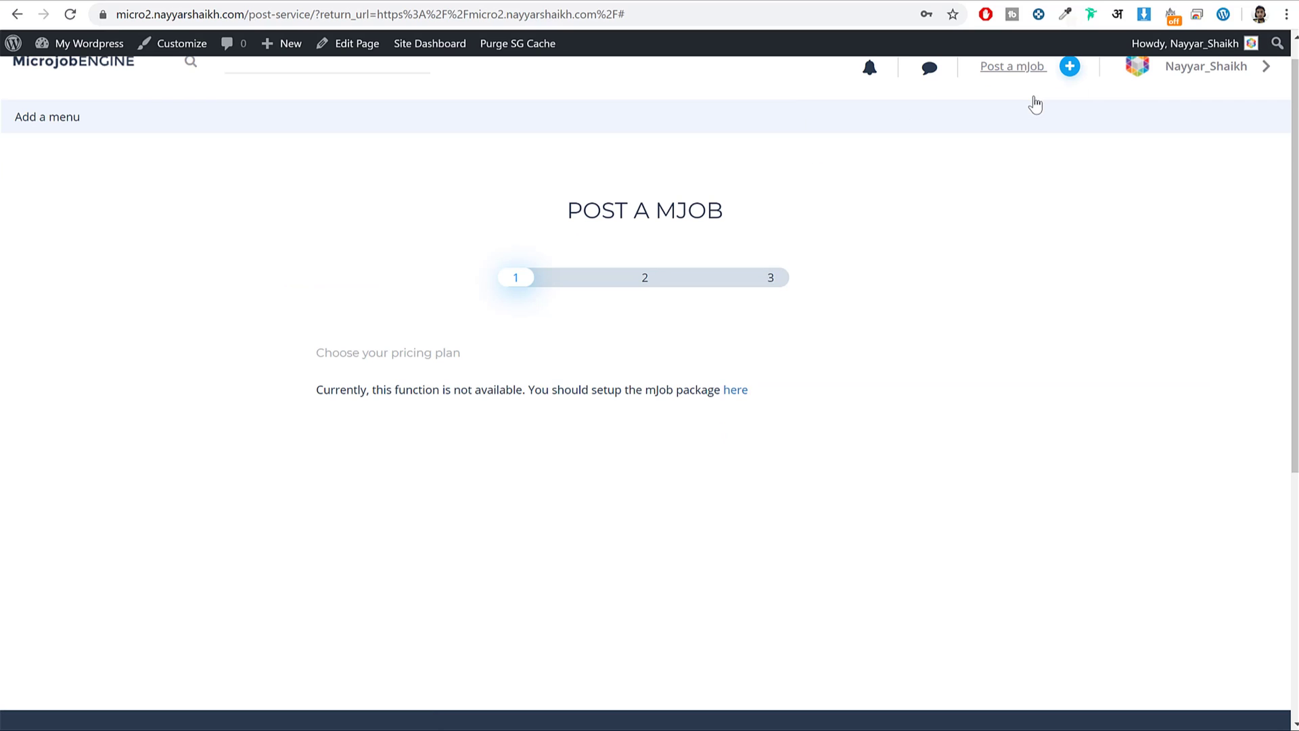
left_click(71, 15)
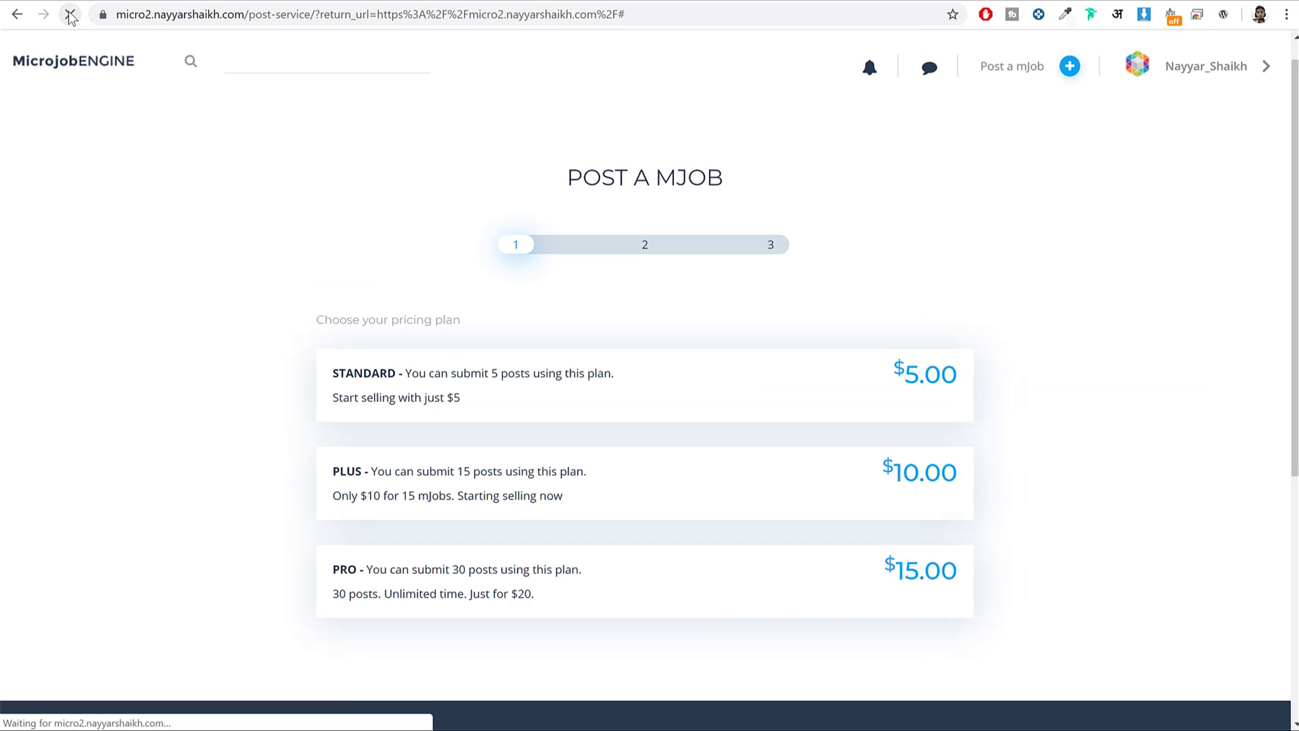
scroll(628, 459, "down", 5)
scroll(632, 465, "up", 5)
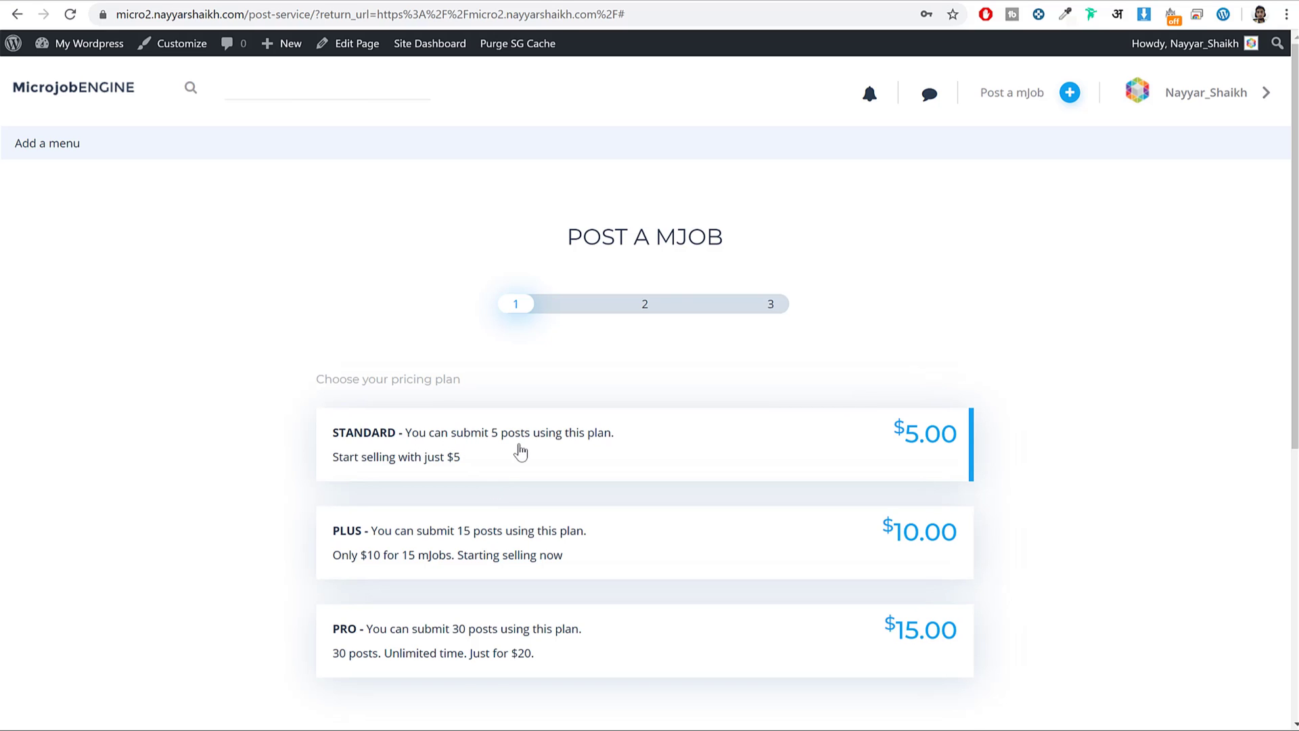
left_click(520, 452)
scroll(936, 499, "down", 2)
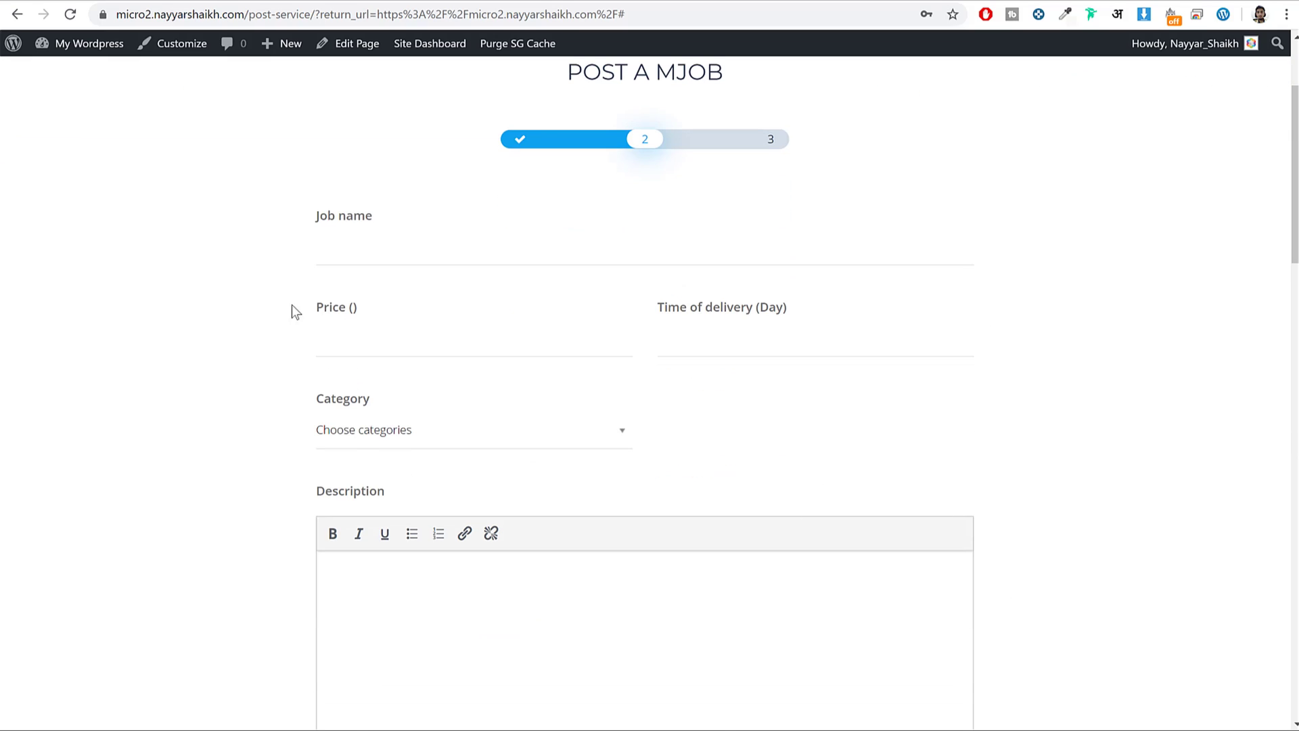
left_click(369, 244)
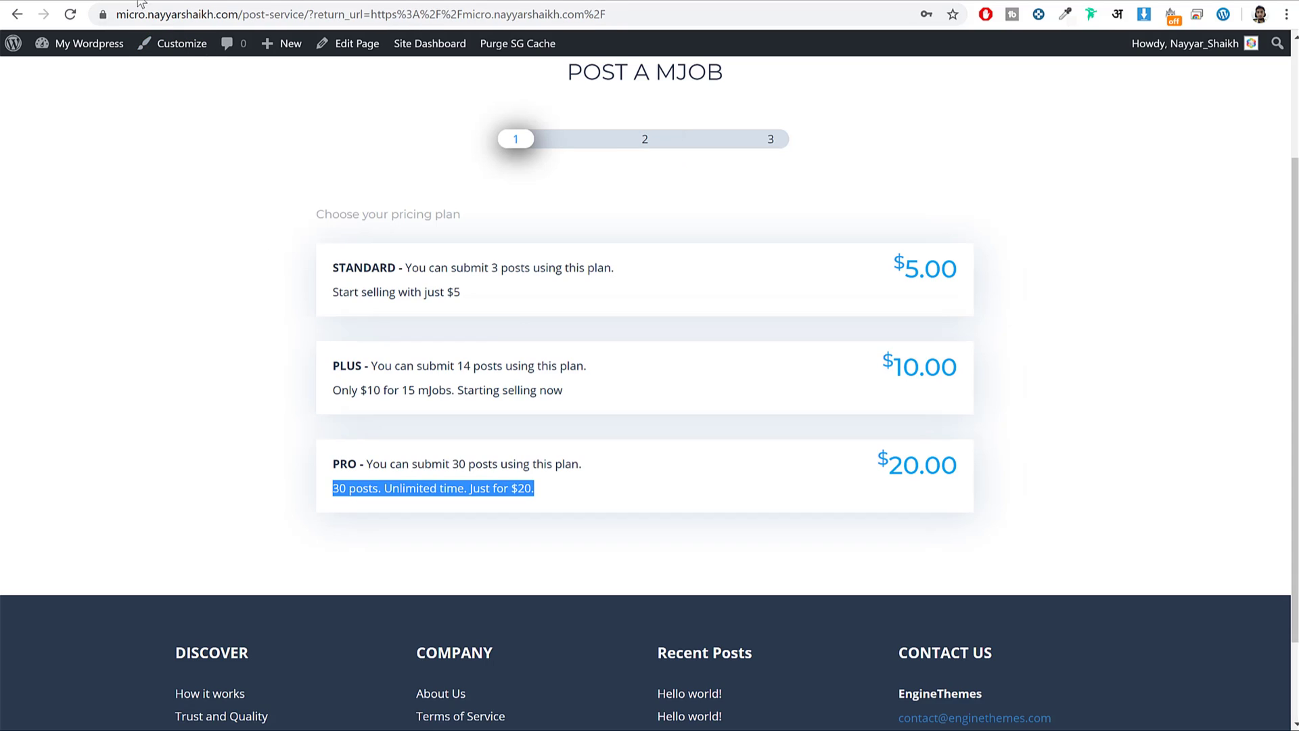
left_click(511, 318)
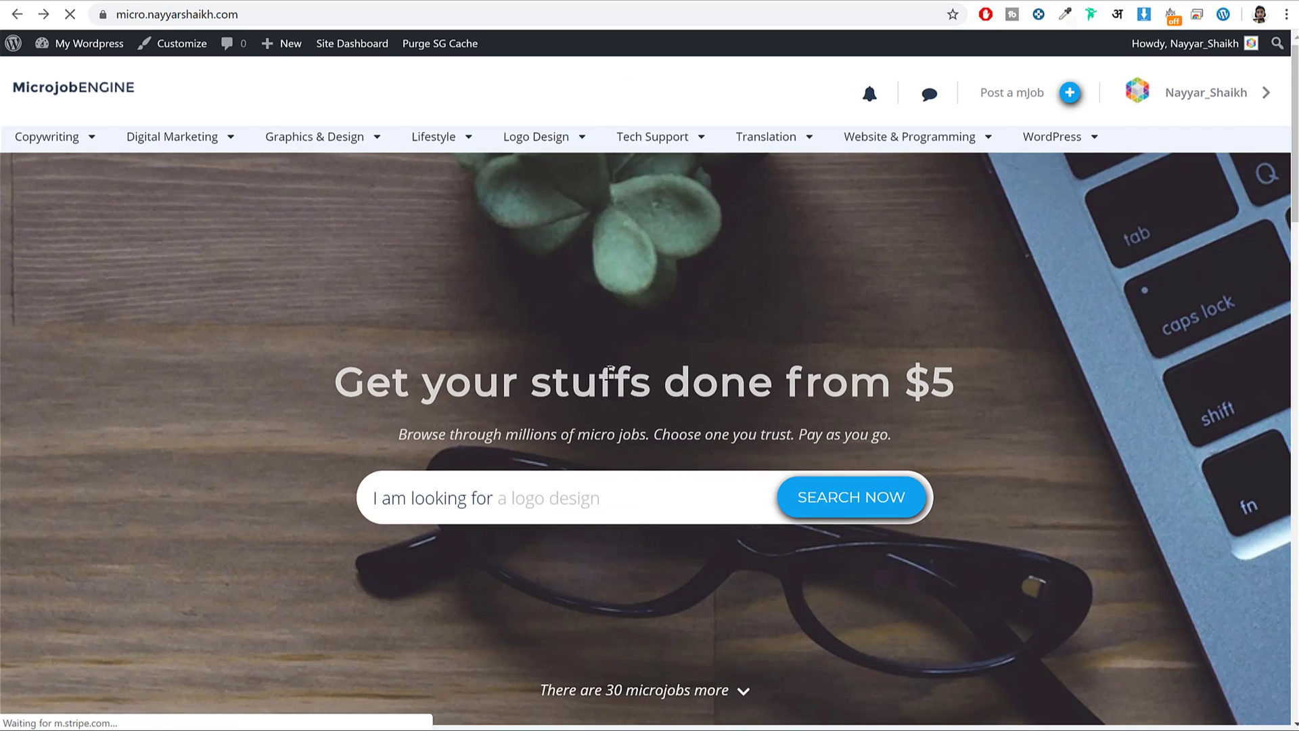
Open the HIPSTER logo microjob and check its title, delivery time and Logo Design category.
scroll(639, 387, "down", 10)
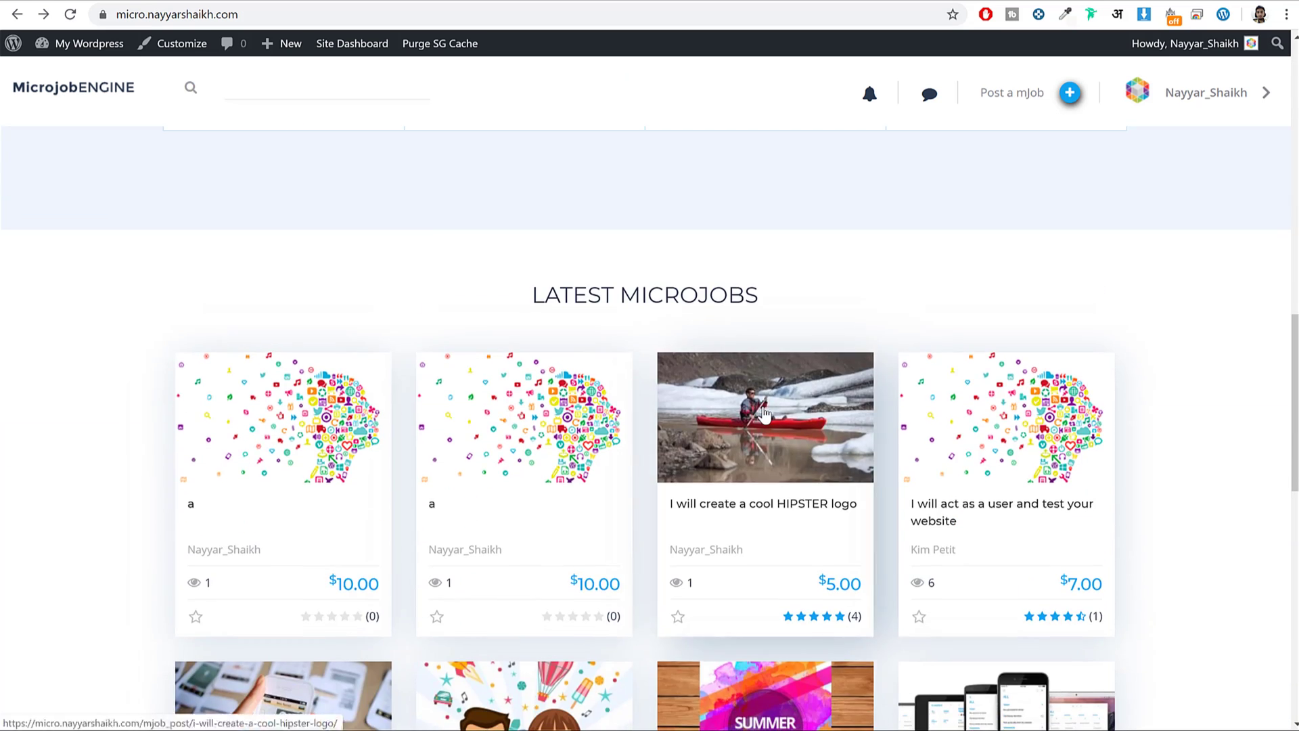
left_click(765, 414)
left_click_drag(199, 441, 348, 443)
scroll(1183, 310, "down", 5)
left_click_drag(1043, 324, 1101, 337)
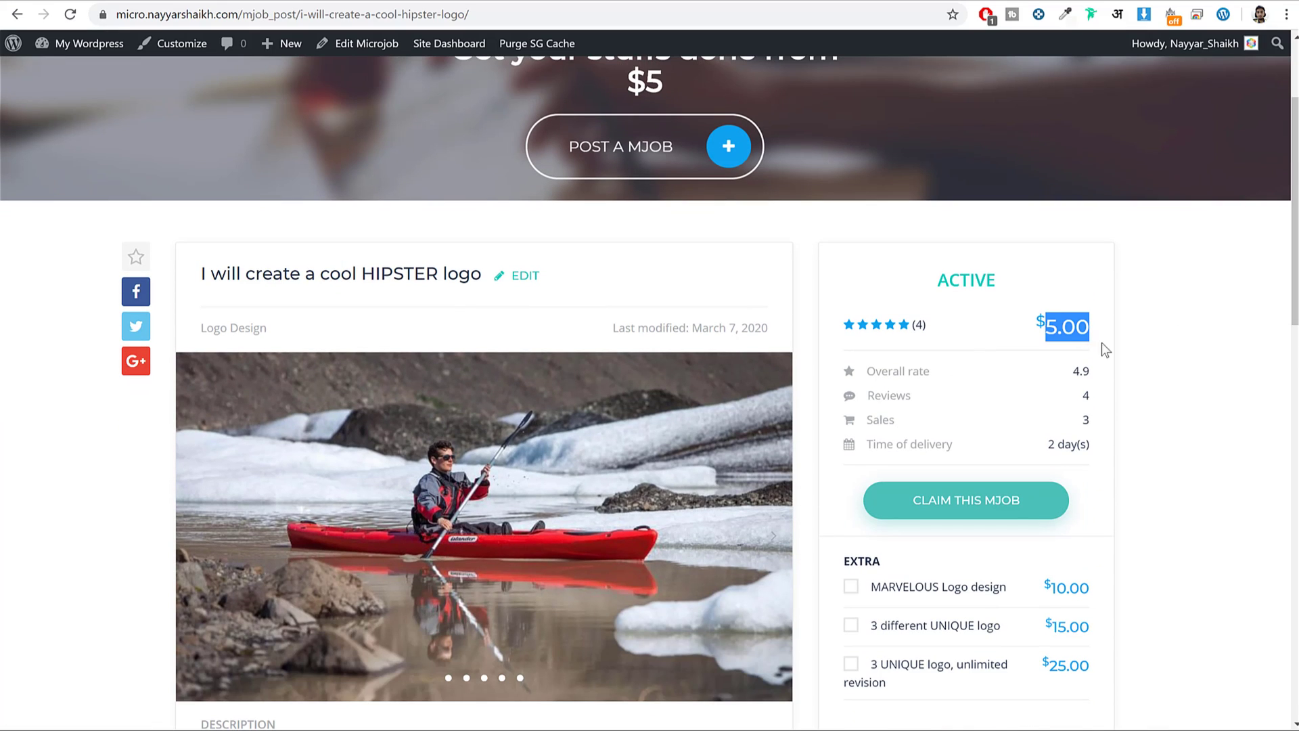
scroll(1091, 379, "down", 2)
left_click_drag(866, 280, 955, 281)
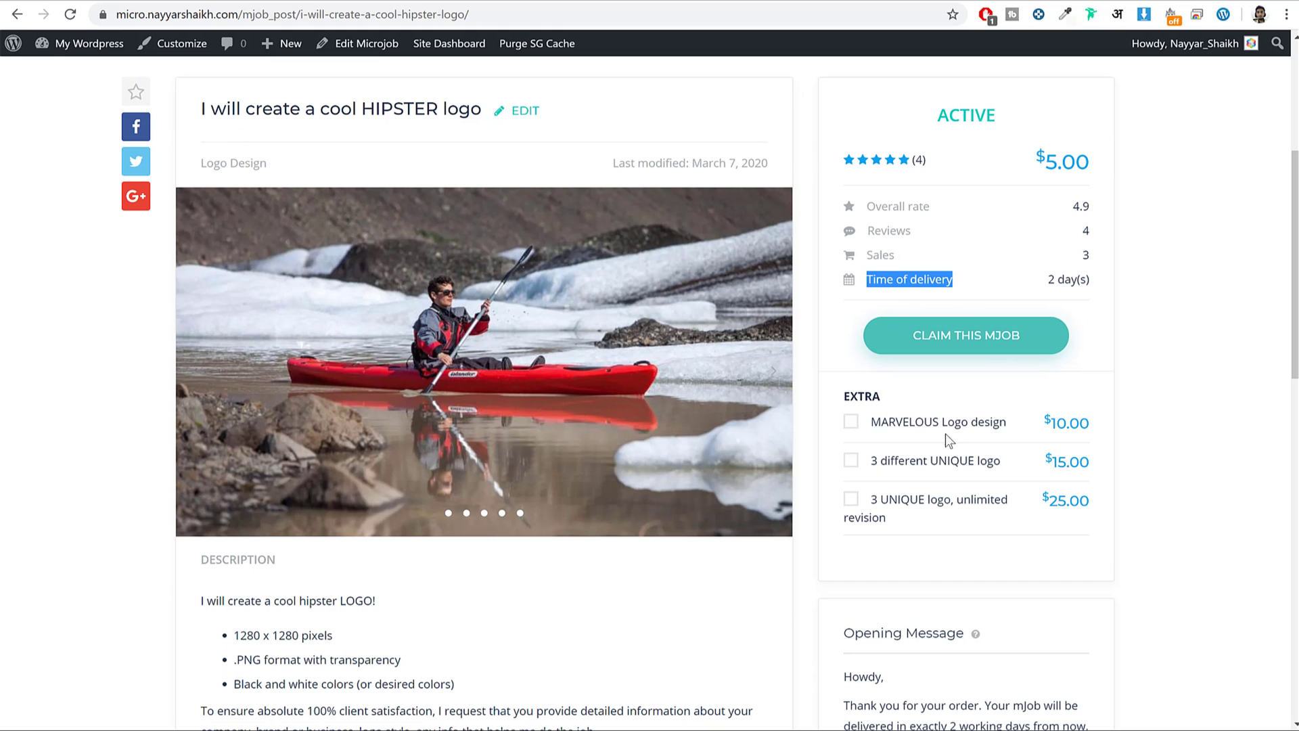
scroll(1015, 437, "down", 10)
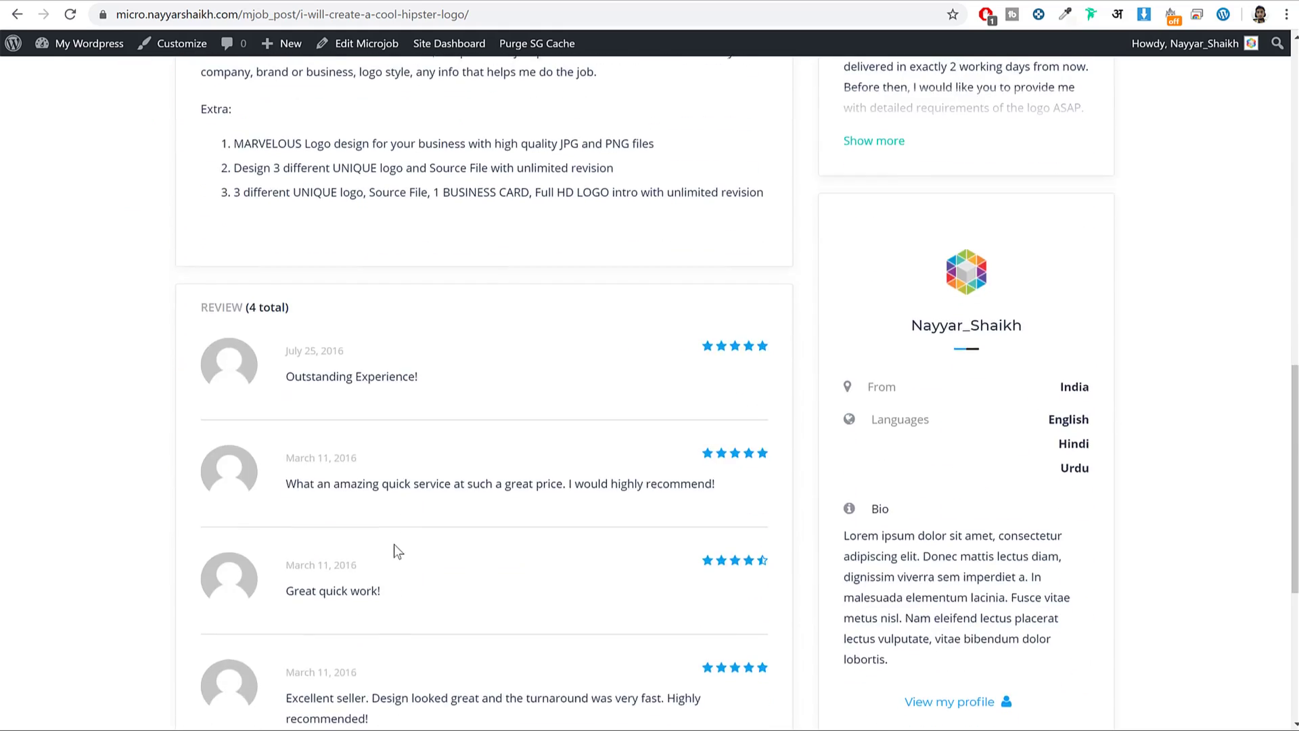
scroll(397, 550, "up", 12)
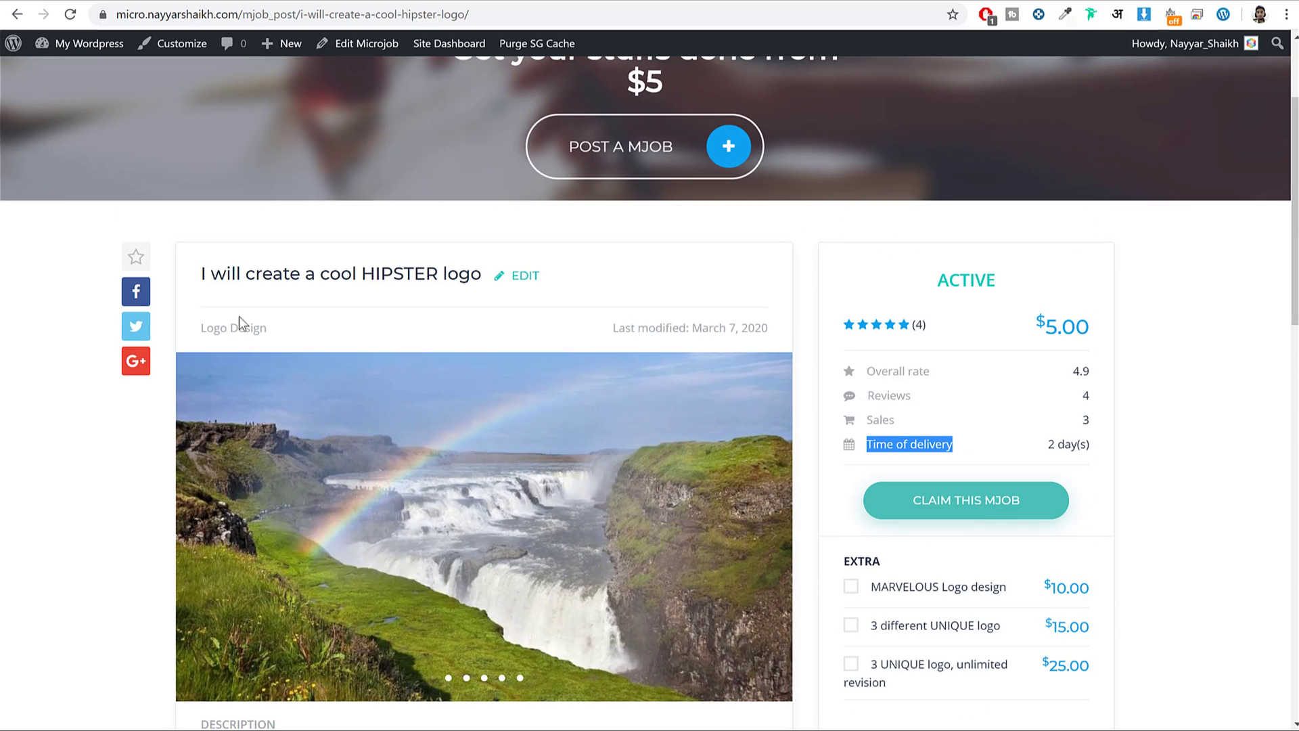
left_click_drag(302, 331, 203, 333)
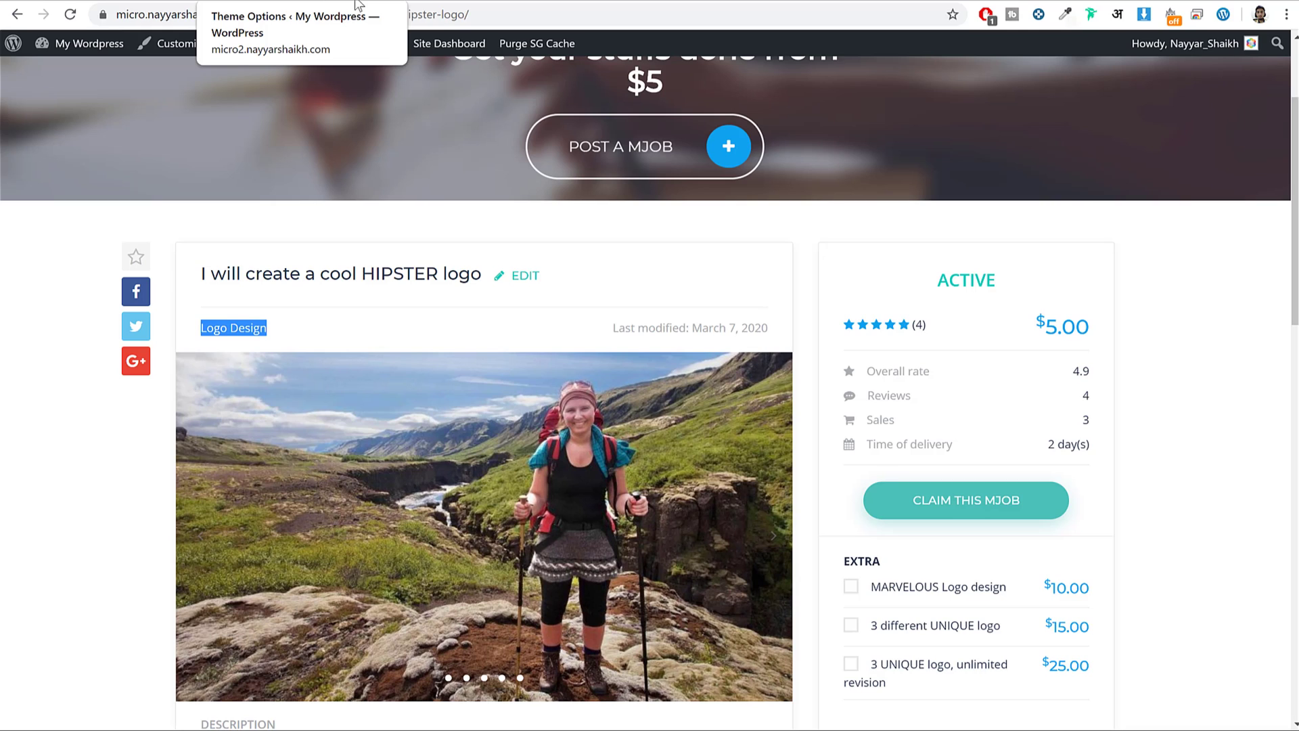
Return to the admin Theme Options Payment Type settings.
left_click(357, 3)
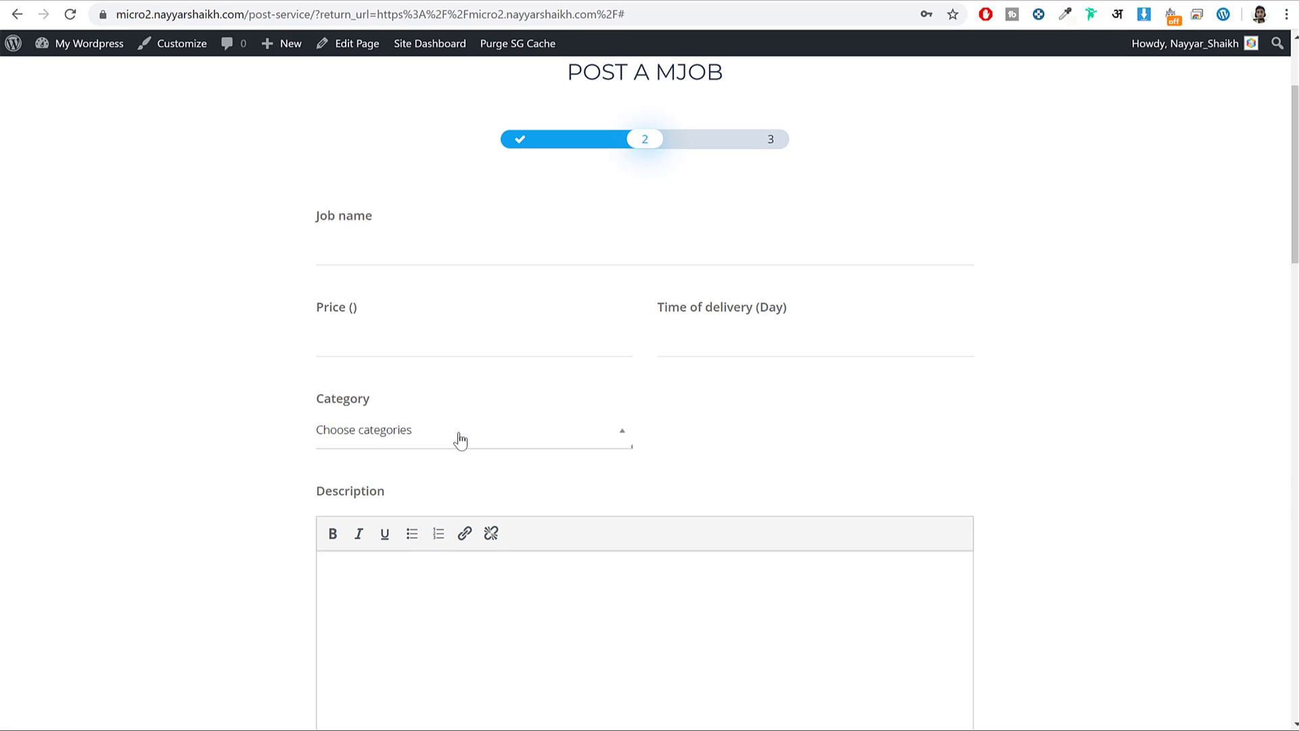
left_click(278, 2)
scroll(542, 469, "up", 3)
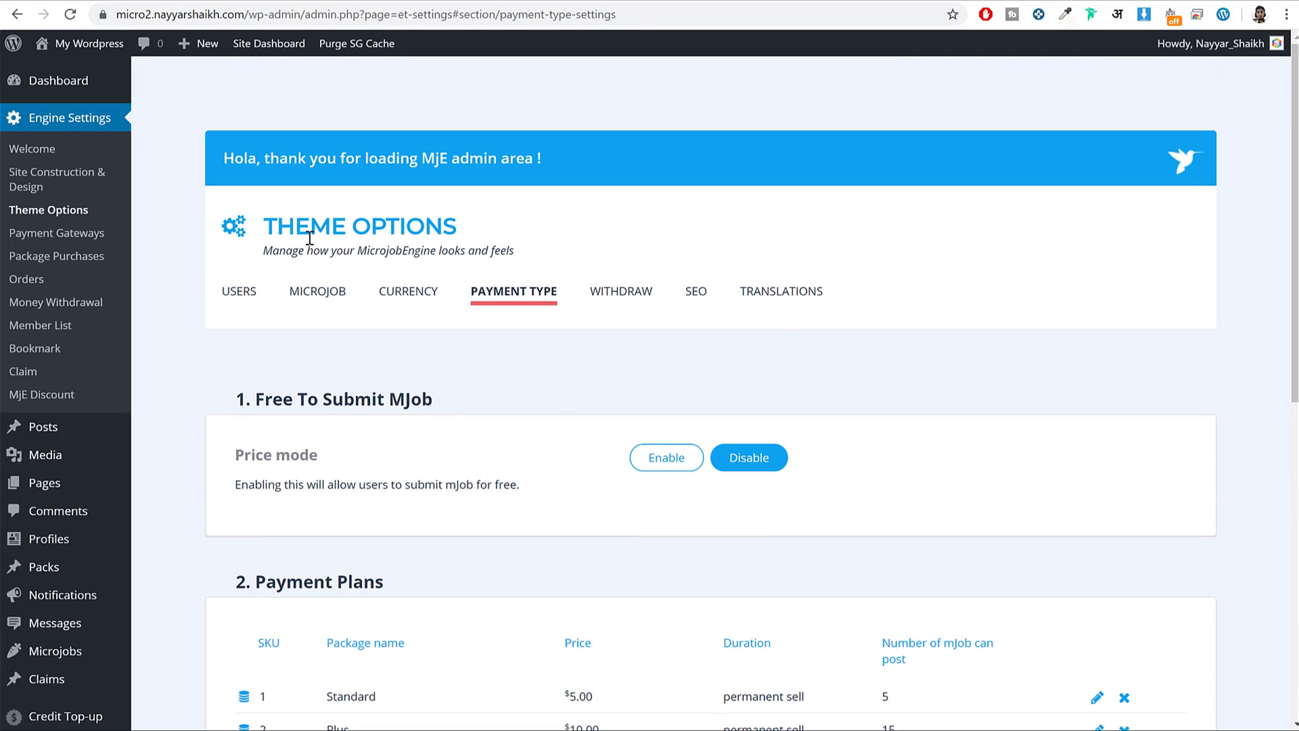
Open Microjobs > Categories and enter 'Digital Marketing' as the new category name.
scroll(34, 494, "down", 4)
mouse_move(73, 450)
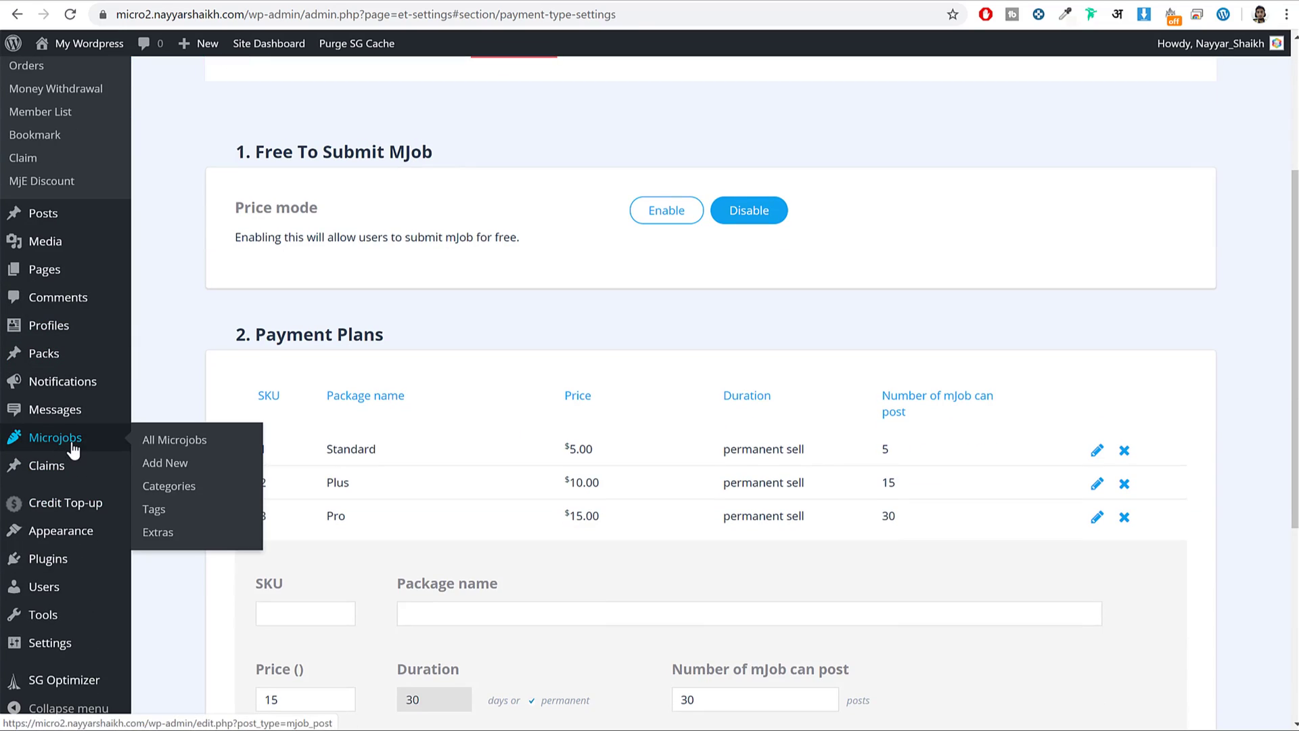
left_click(196, 493)
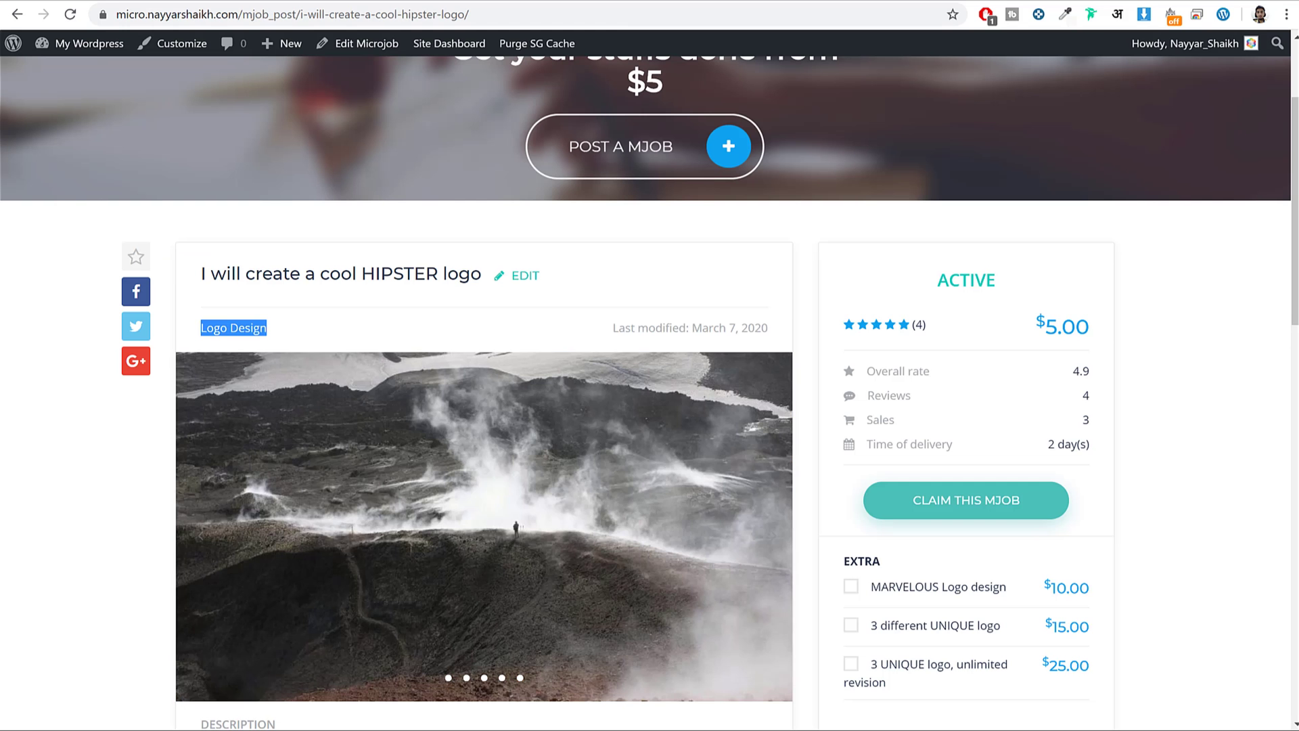
scroll(475, 385, "up", 3)
mouse_move(66, 155)
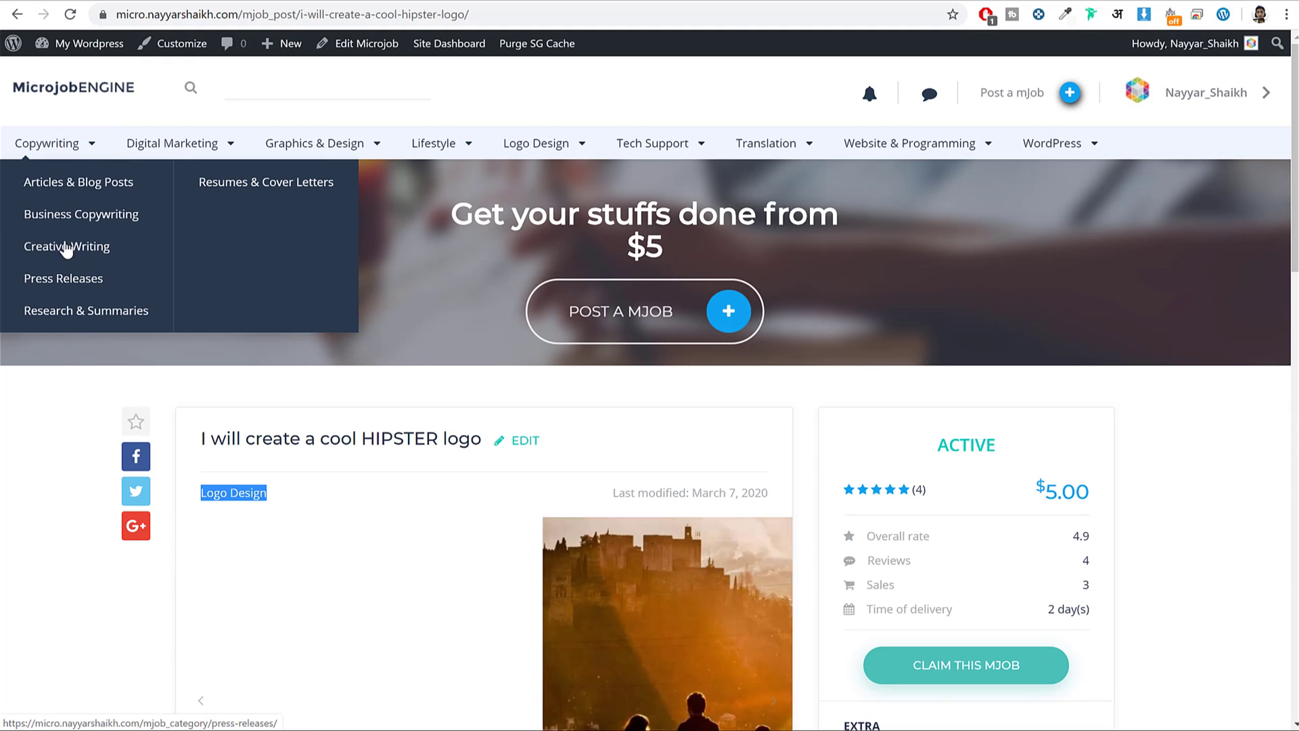
mouse_move(224, 150)
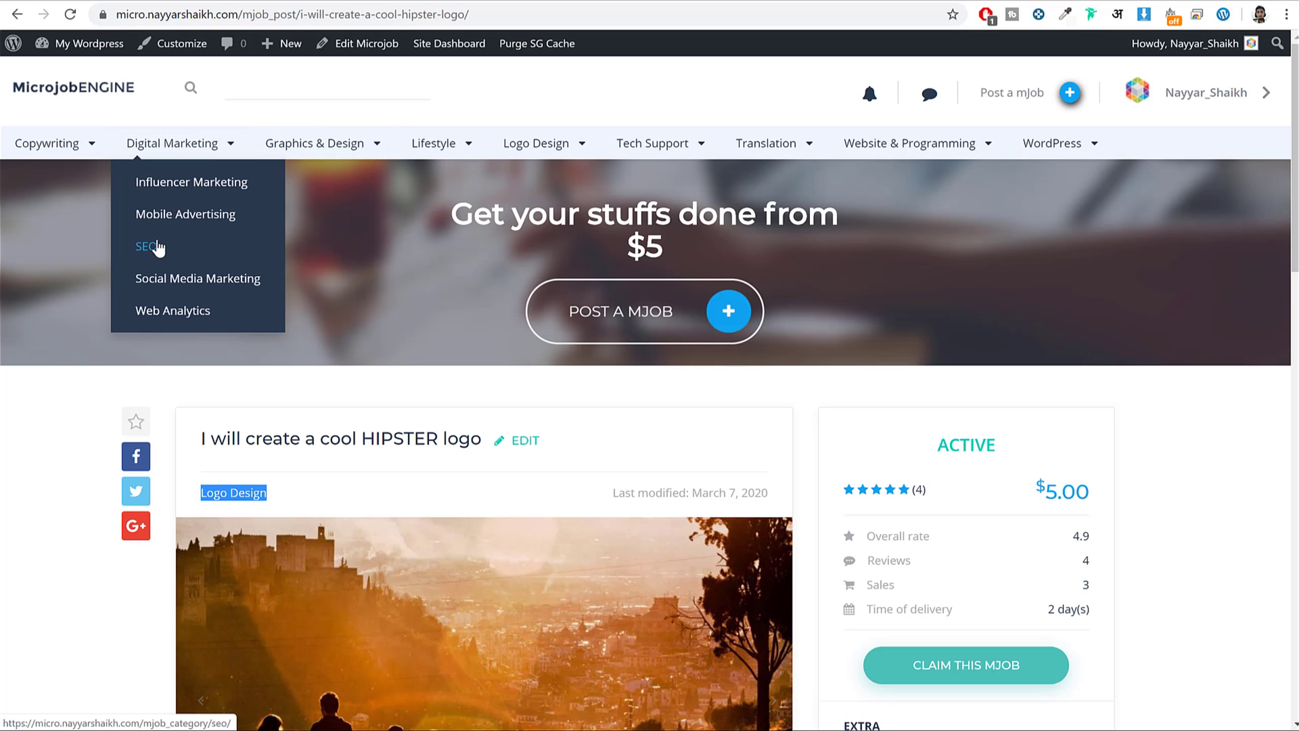
mouse_move(1062, 143)
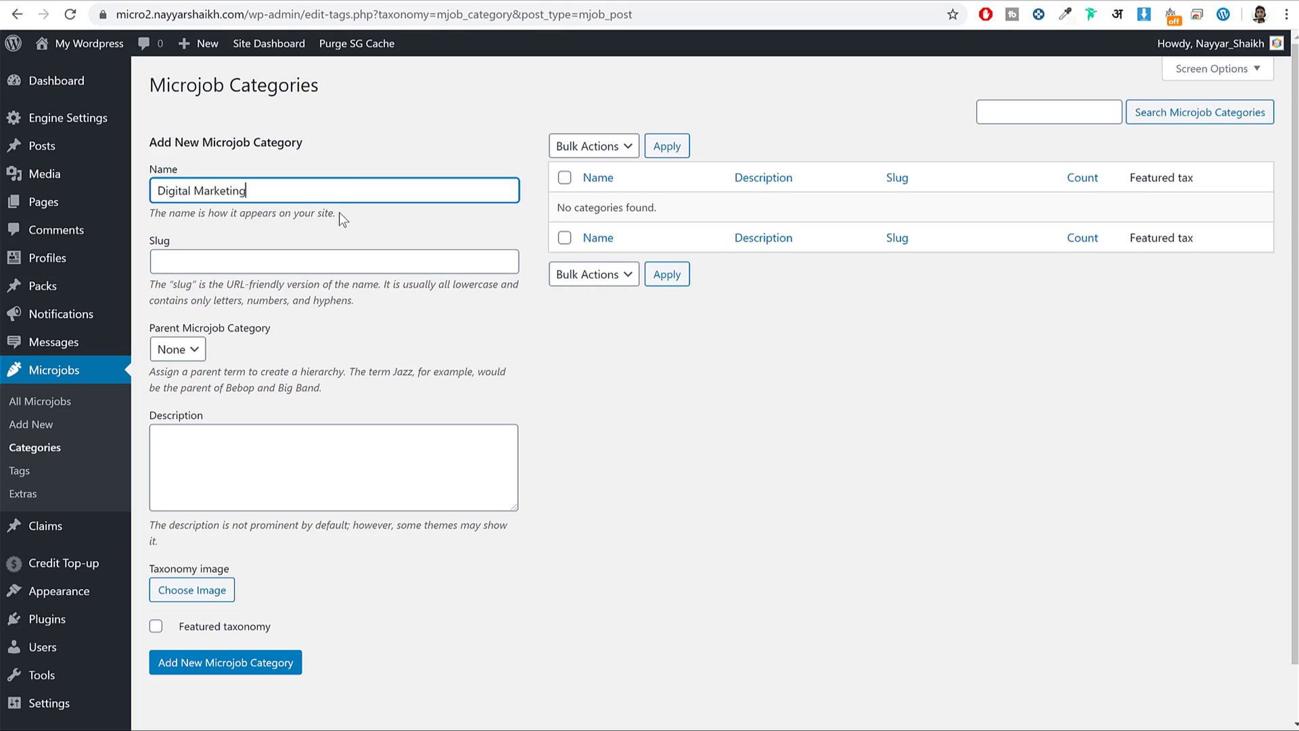
Highlight the Taxonomy image label on the new category form.
scroll(247, 520, "down", 2)
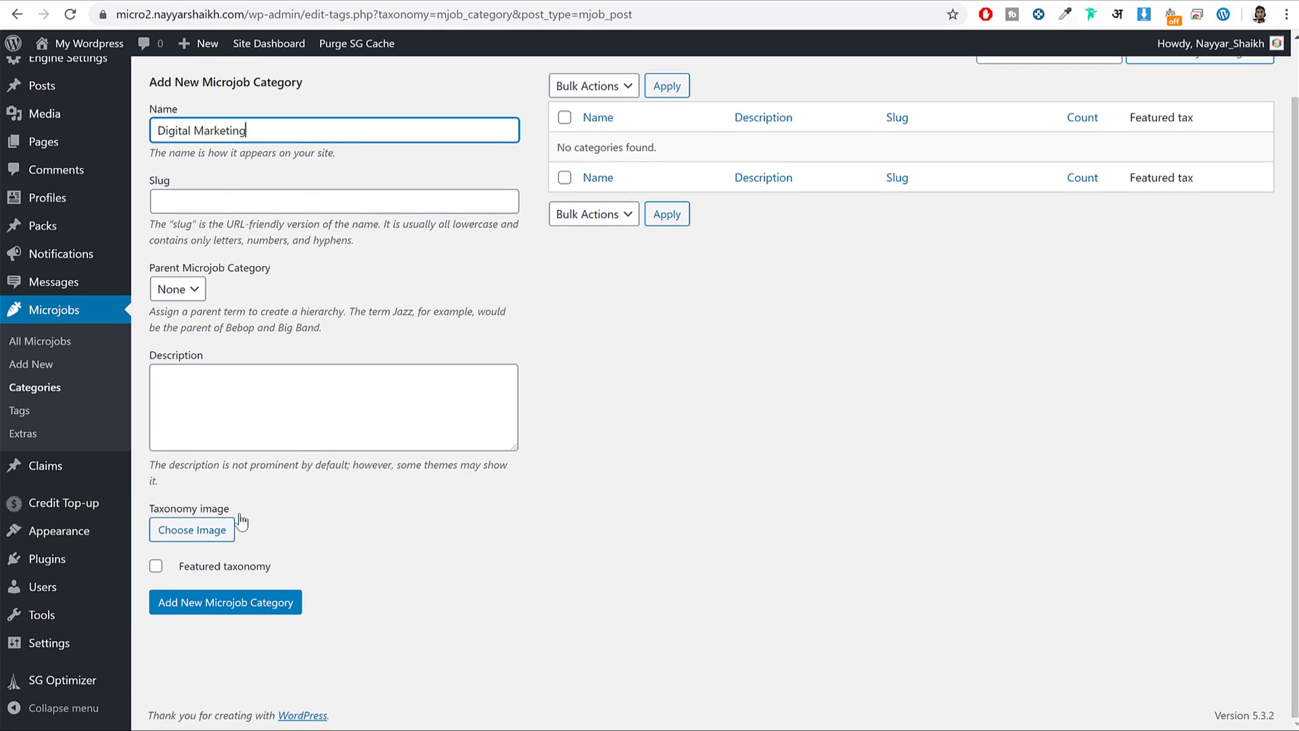
left_click_drag(149, 509, 234, 521)
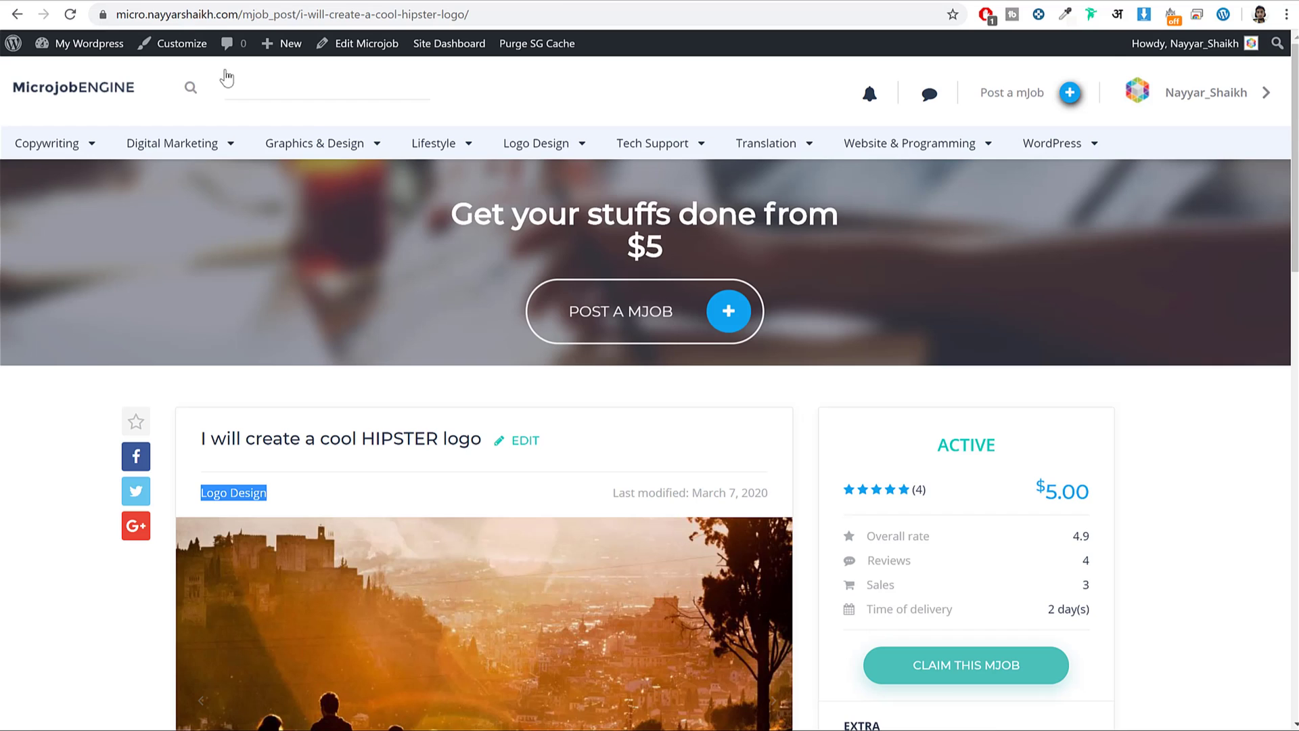
scroll(800, 580, "down", 5)
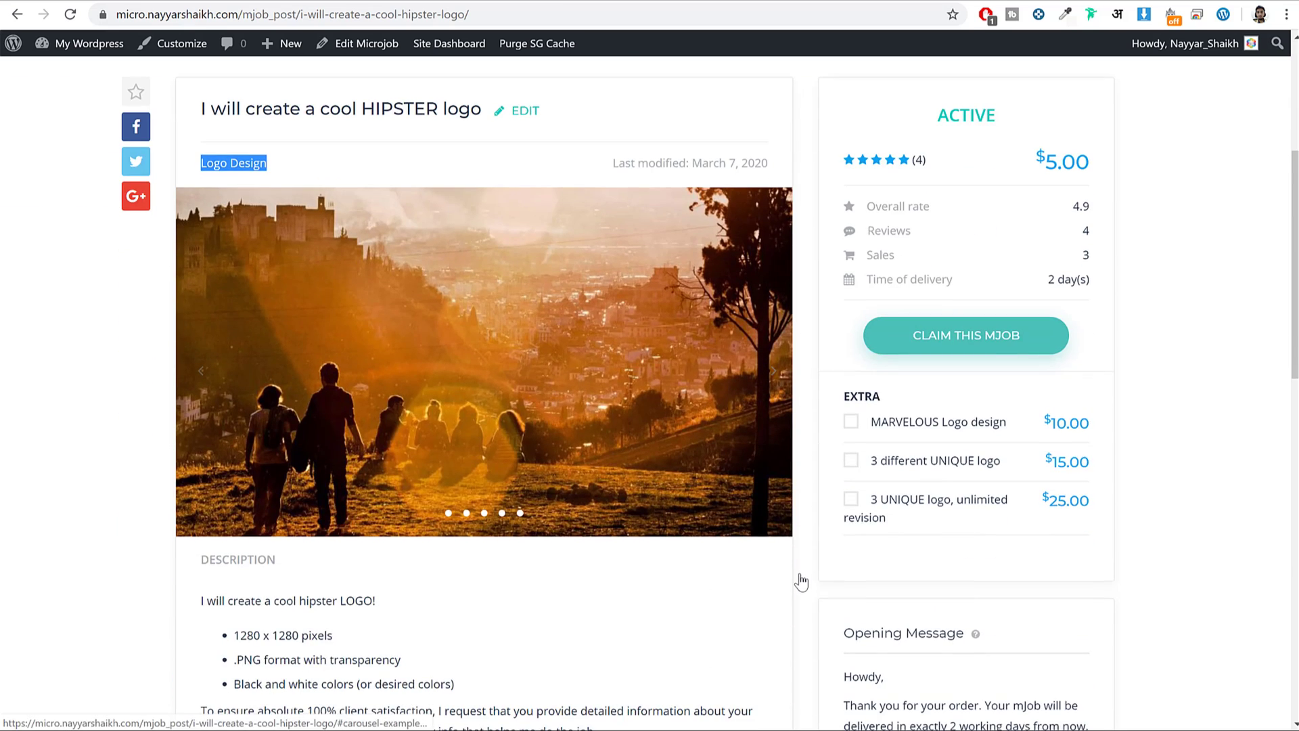
scroll(801, 580, "up", 4)
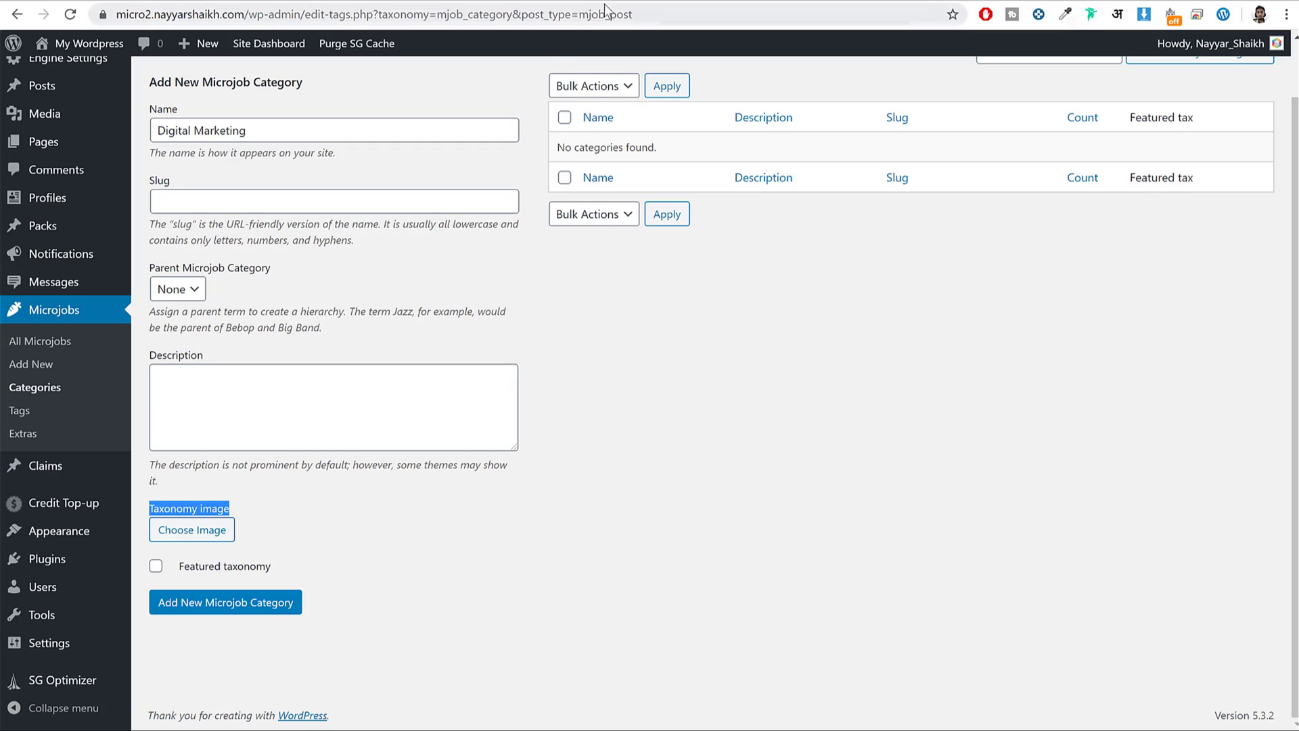
Load bloggdude.com in a new browser tab.
key("ctrl+t")
type("b+")
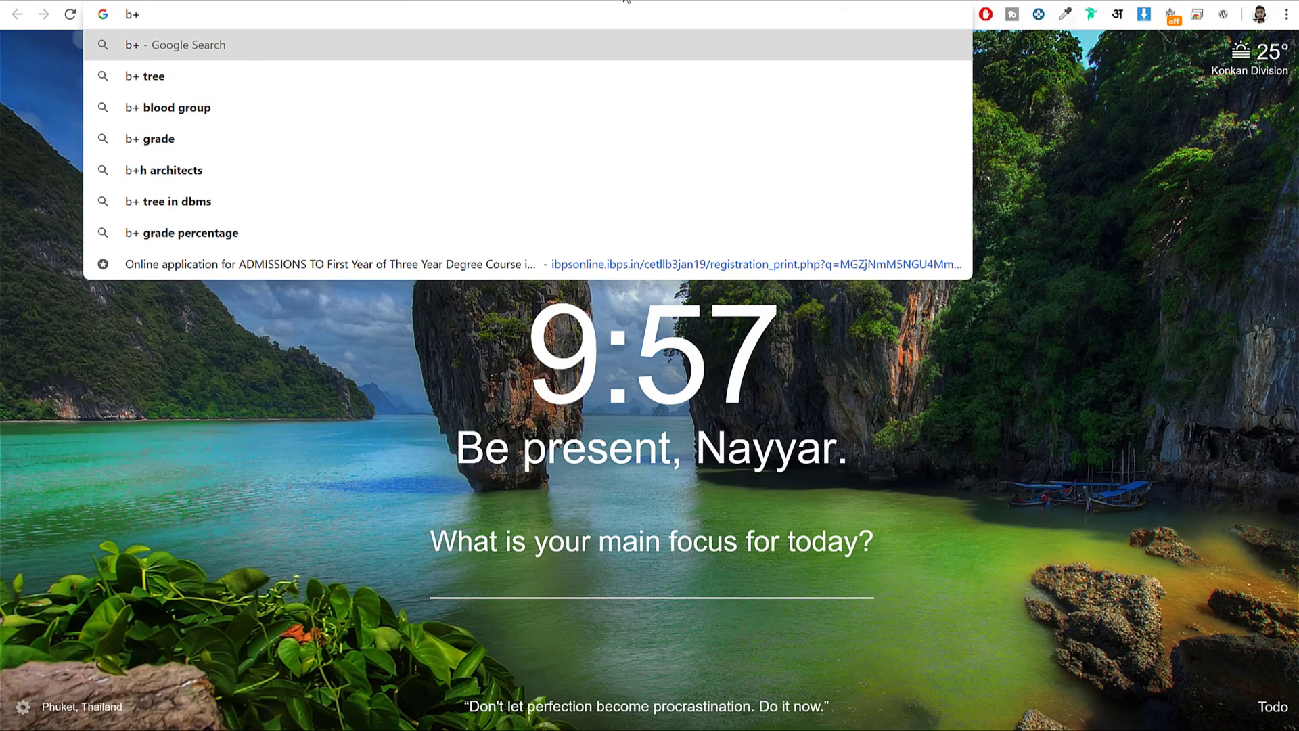
key("BackSpace")
type("l")
key("Return")
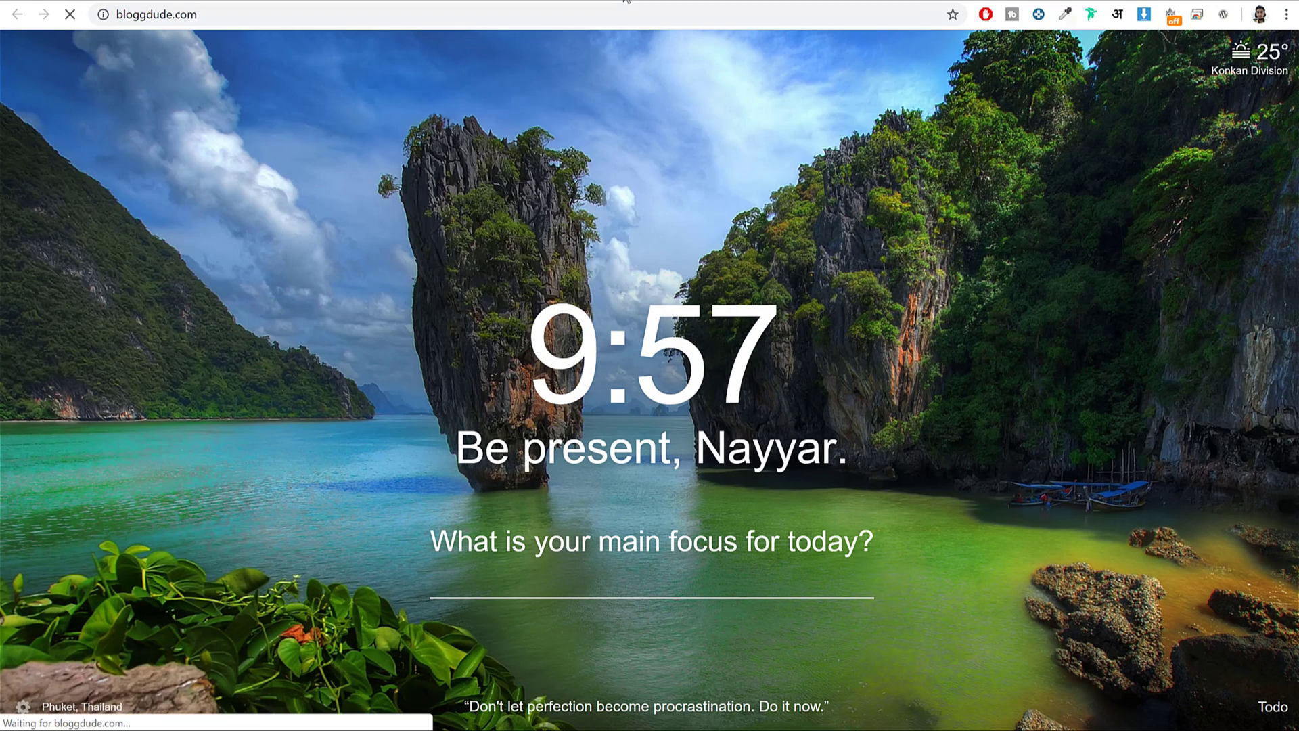
scroll(854, 250, "down", 15)
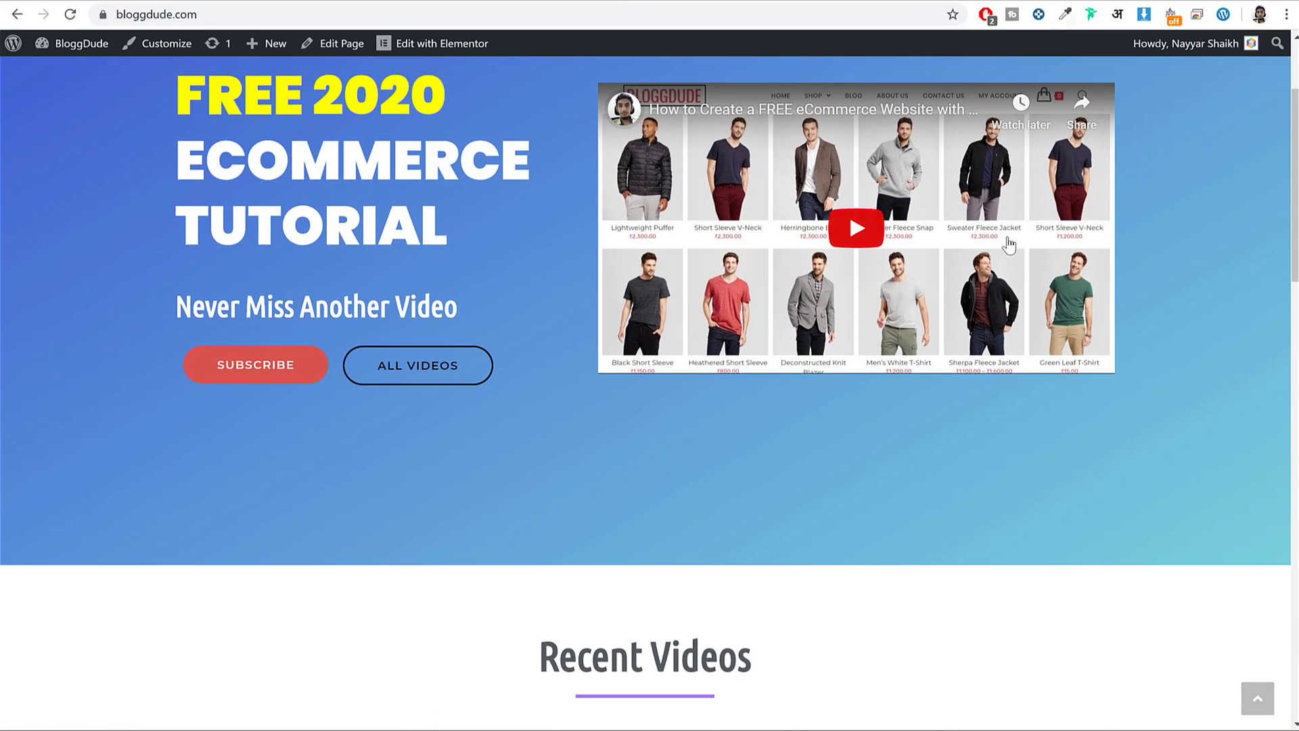
scroll(1110, 223, "up", 6)
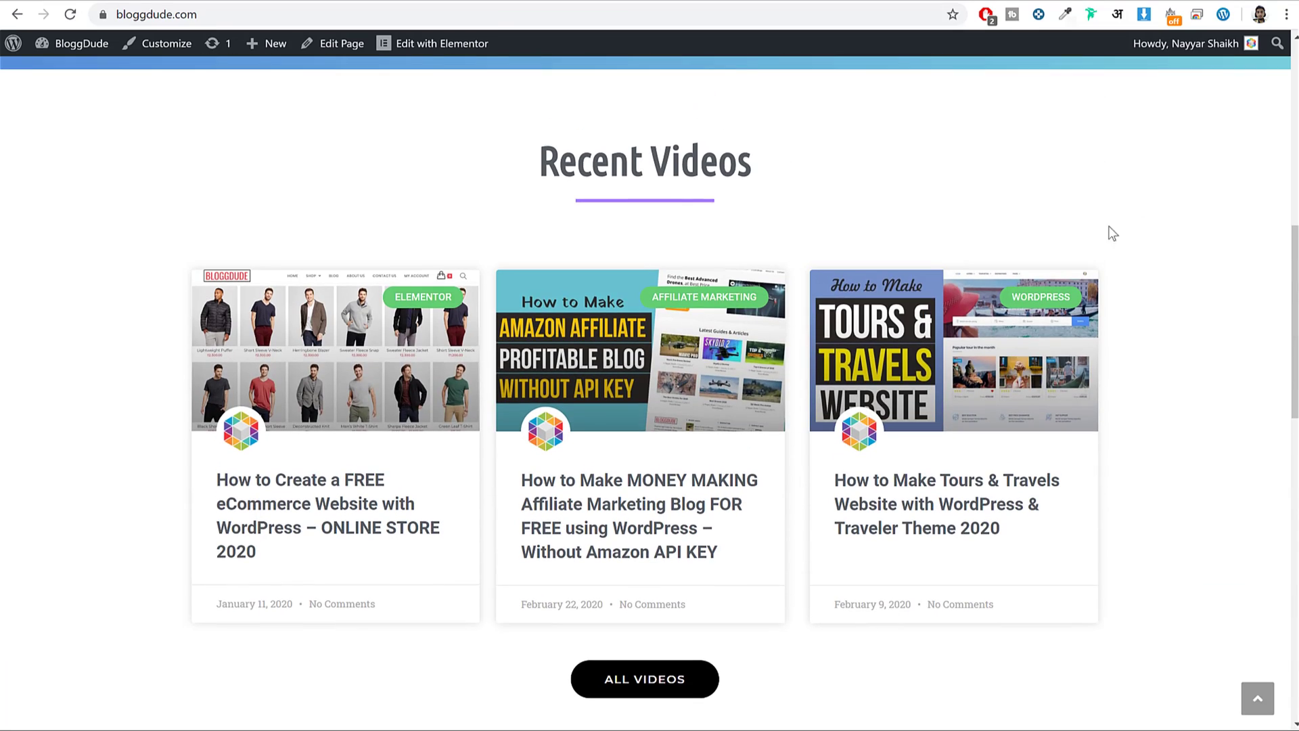
Open the FREE eCommerce Website tutorial post and highlight its Download Free Images line.
left_click(289, 518)
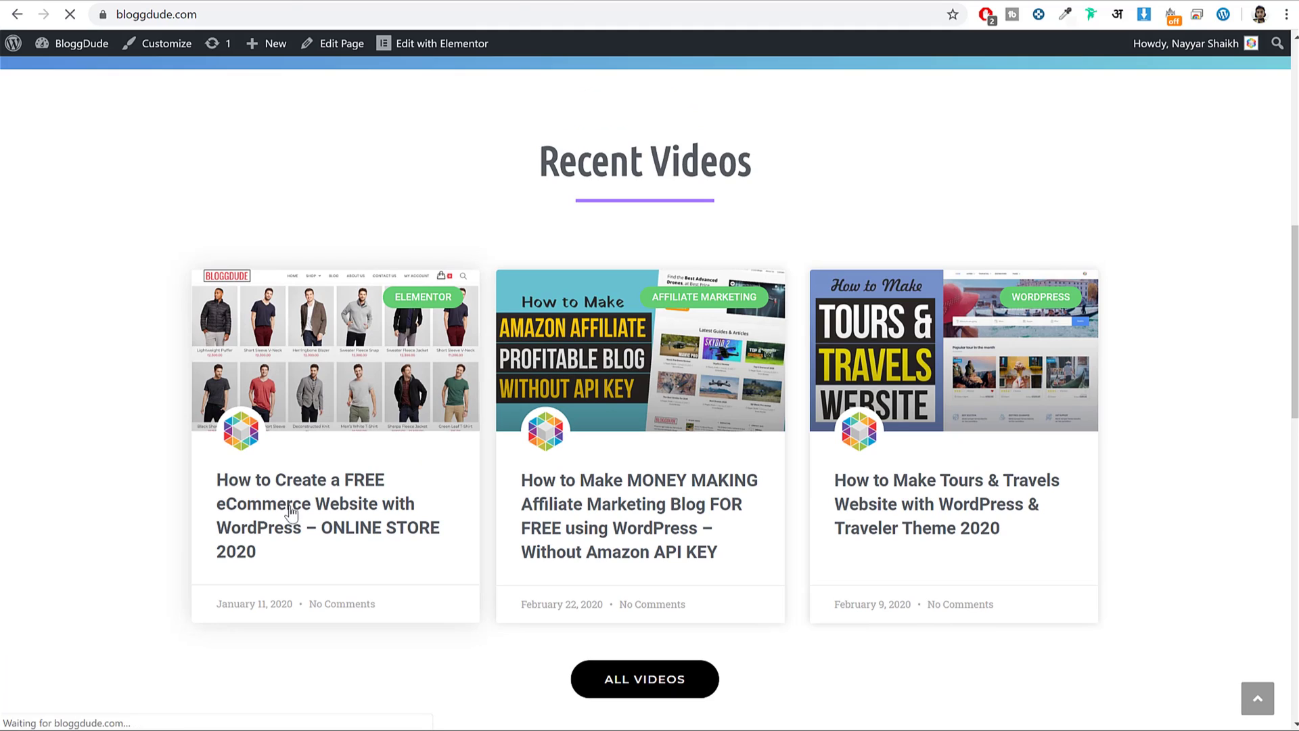
scroll(613, 376, "down", 16)
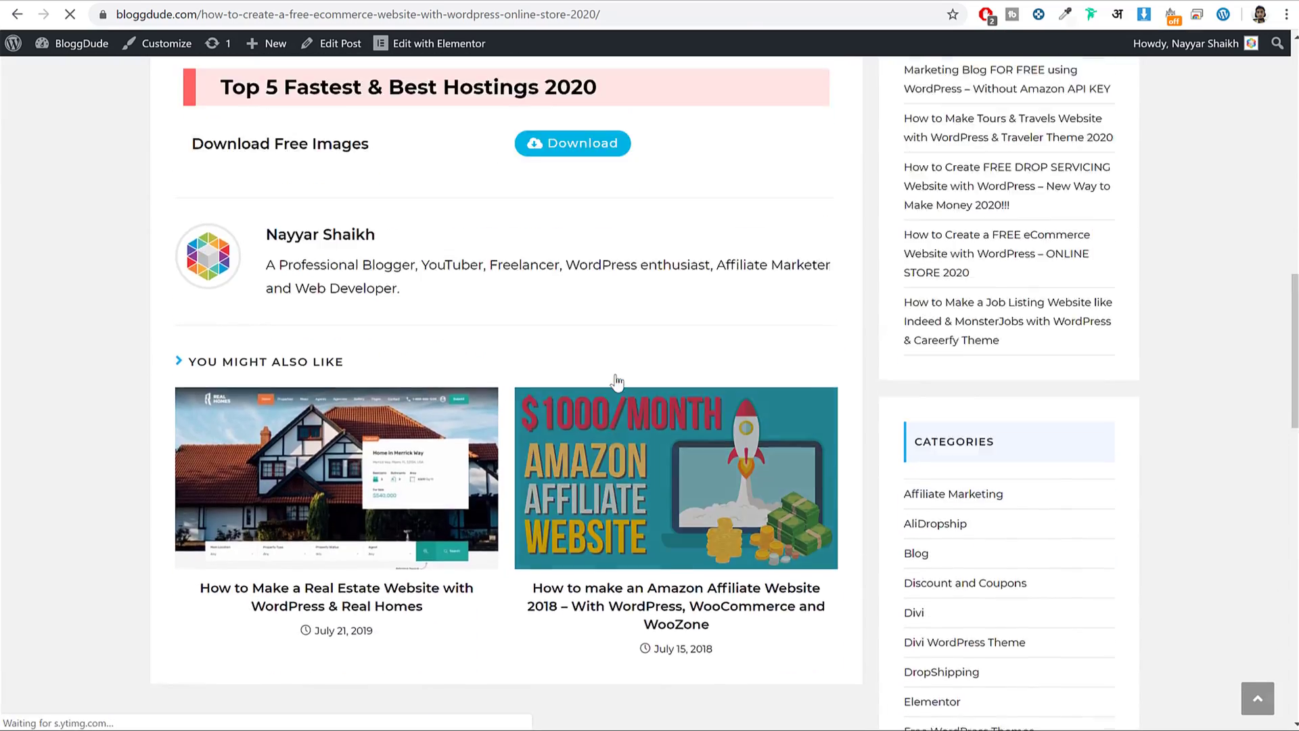
scroll(231, 403, "up", 4)
left_click_drag(191, 414, 395, 406)
left_click(332, 422)
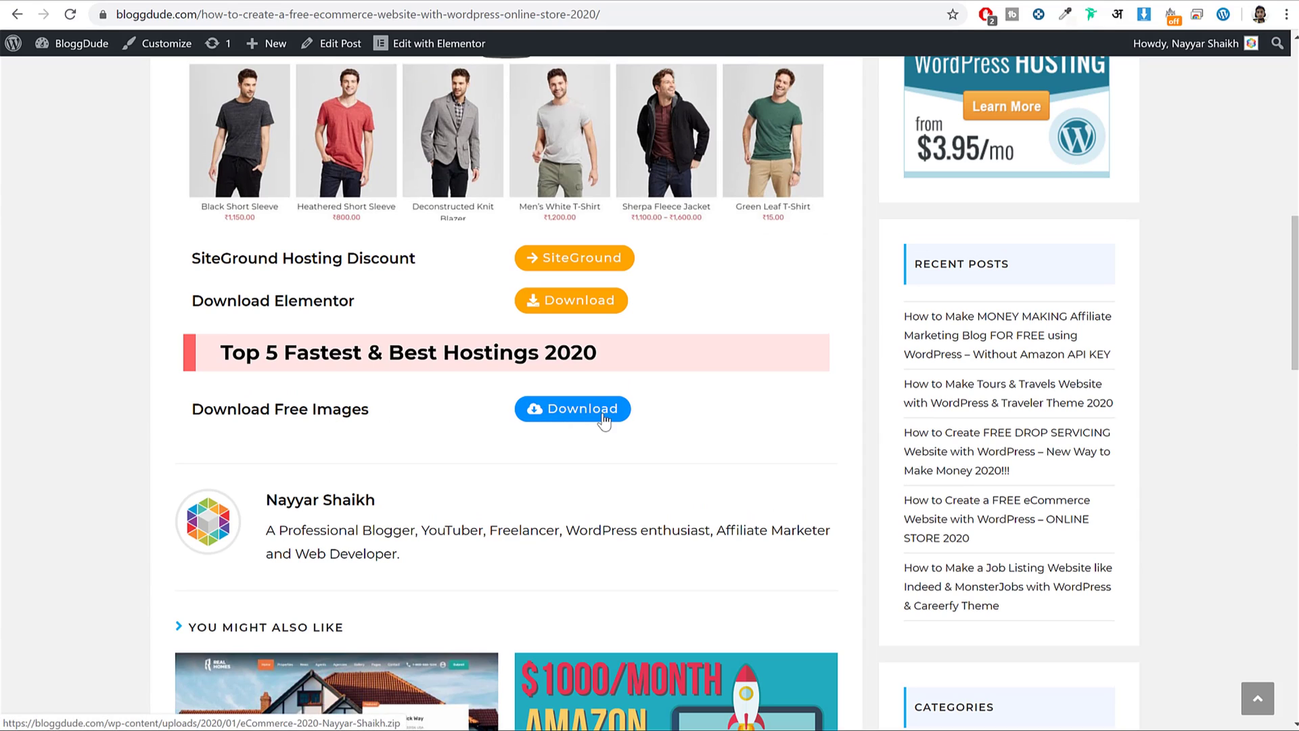
Download the free images pack, then check Micro Job Engine's Media folder in File Explorer and close it.
left_click(519, 410)
key("alt+Tab")
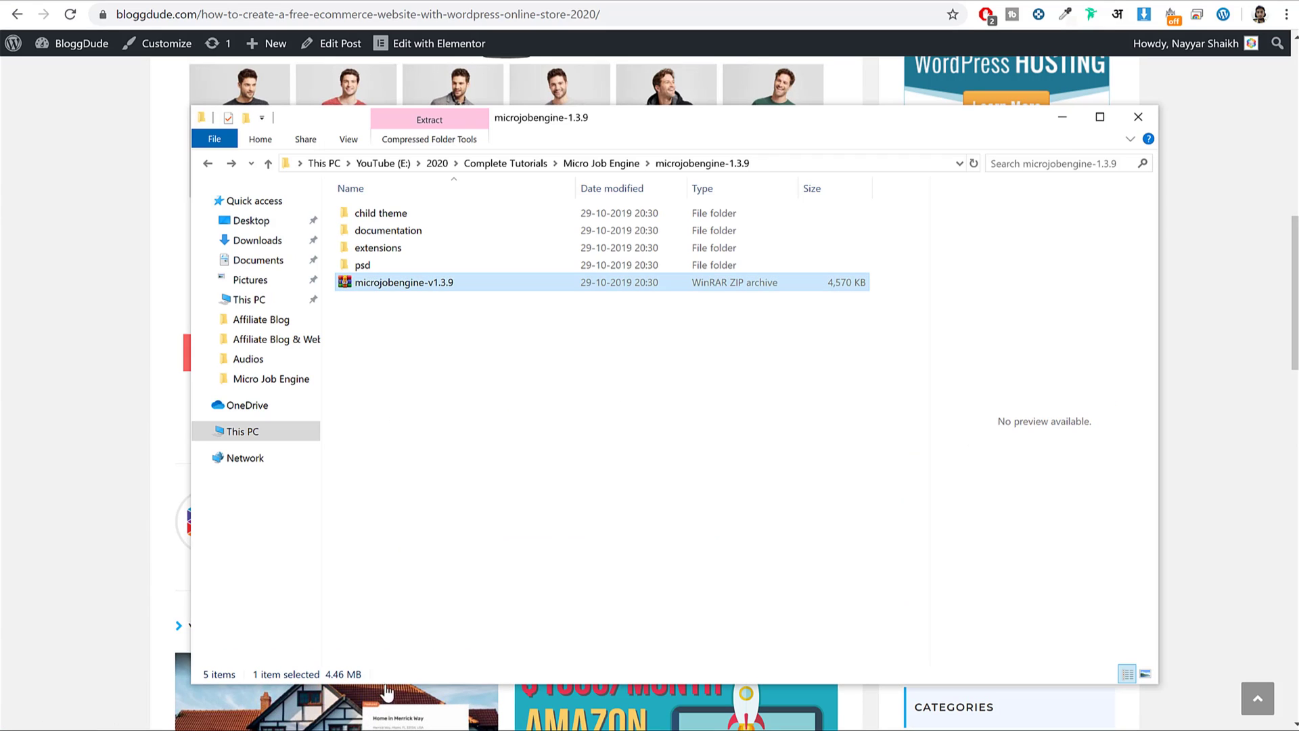
key("alt+Left")
key("alt+Left")
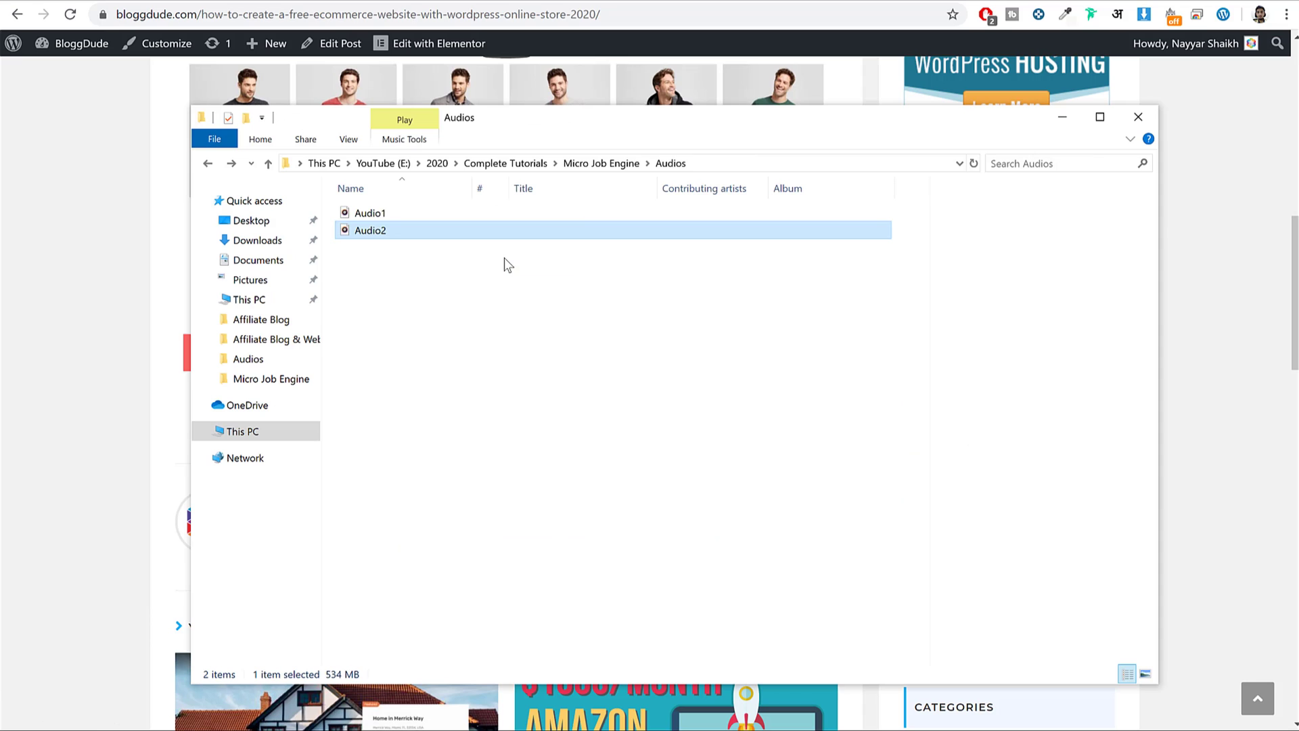
left_click(601, 163)
double_click(444, 230)
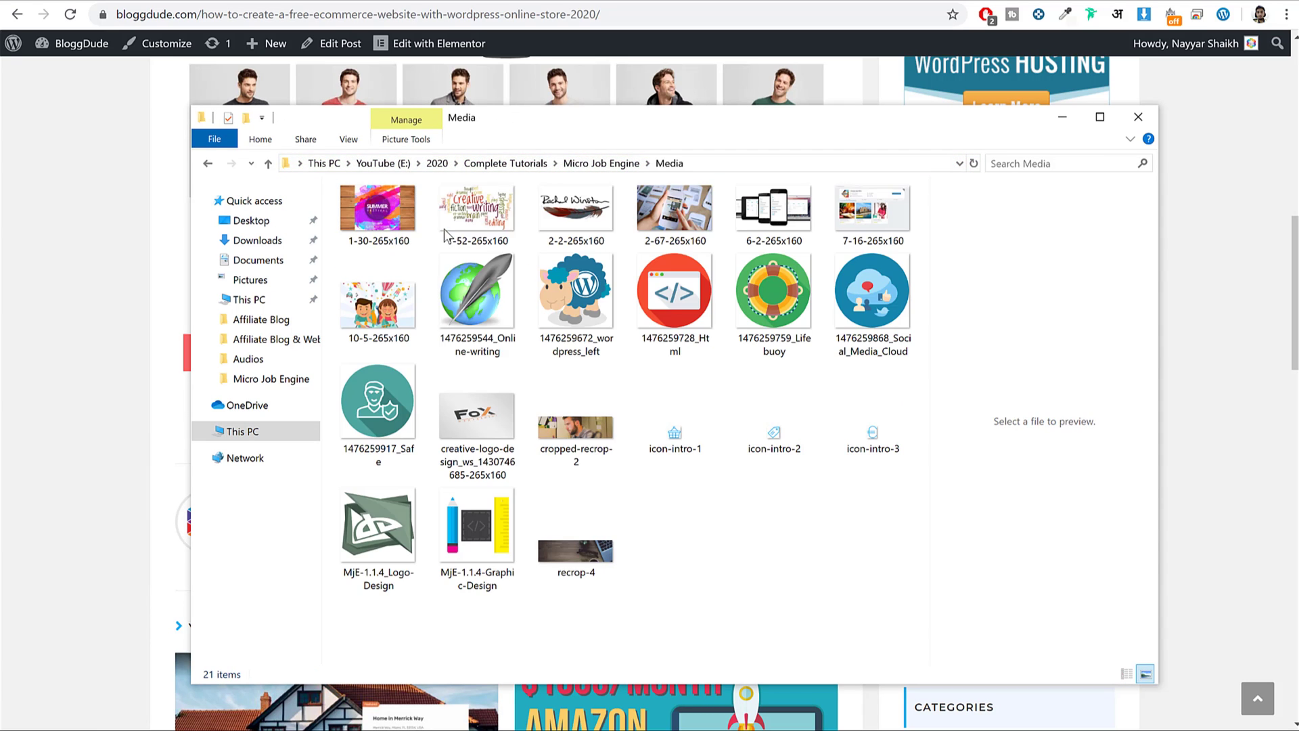
key("alt+Left")
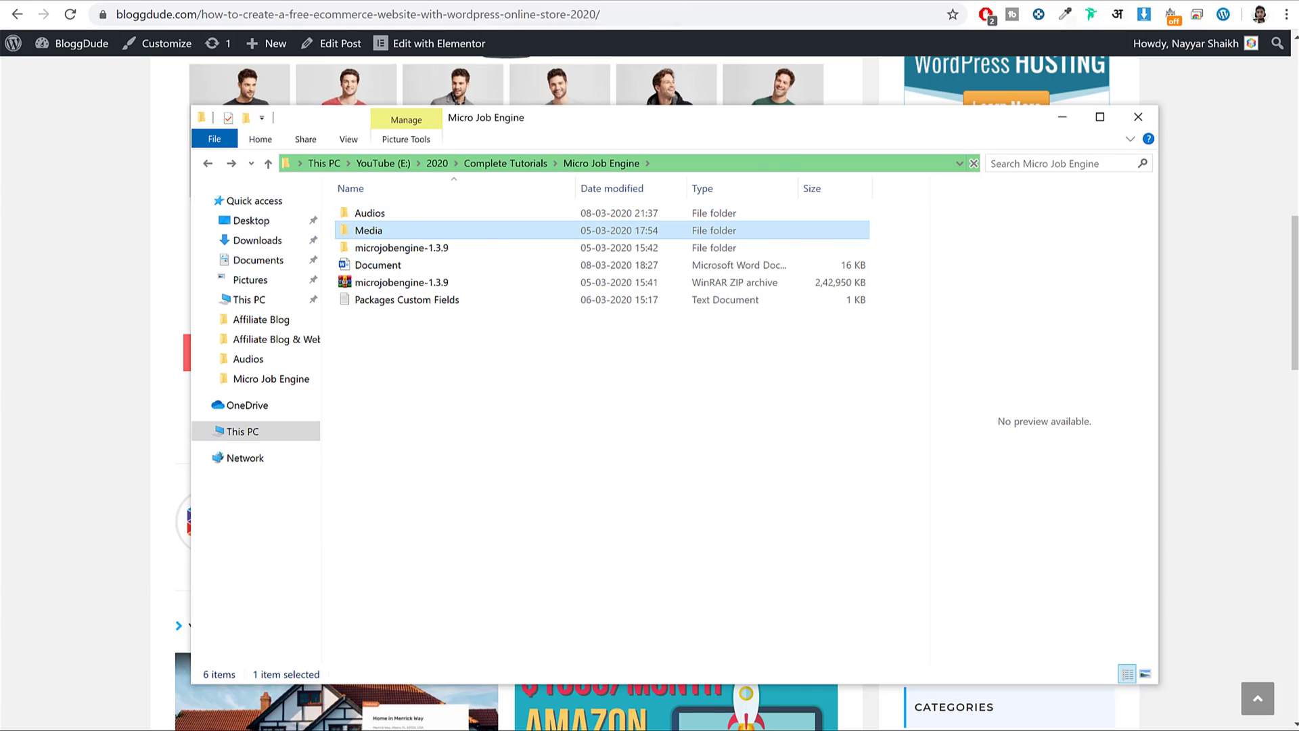
key("alt+F4")
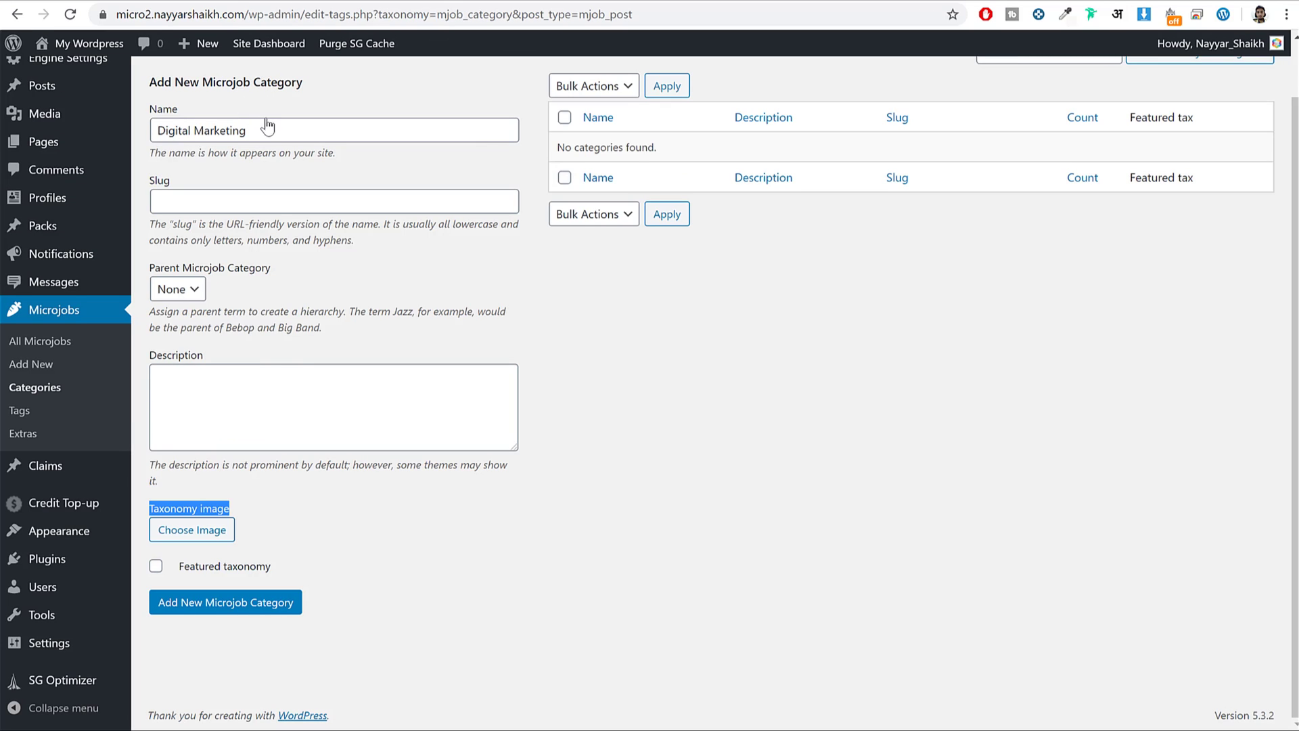
Open the category image picker, then show the demo homepage's FIND WHAT YOU NEED icon tiles.
left_click(210, 539)
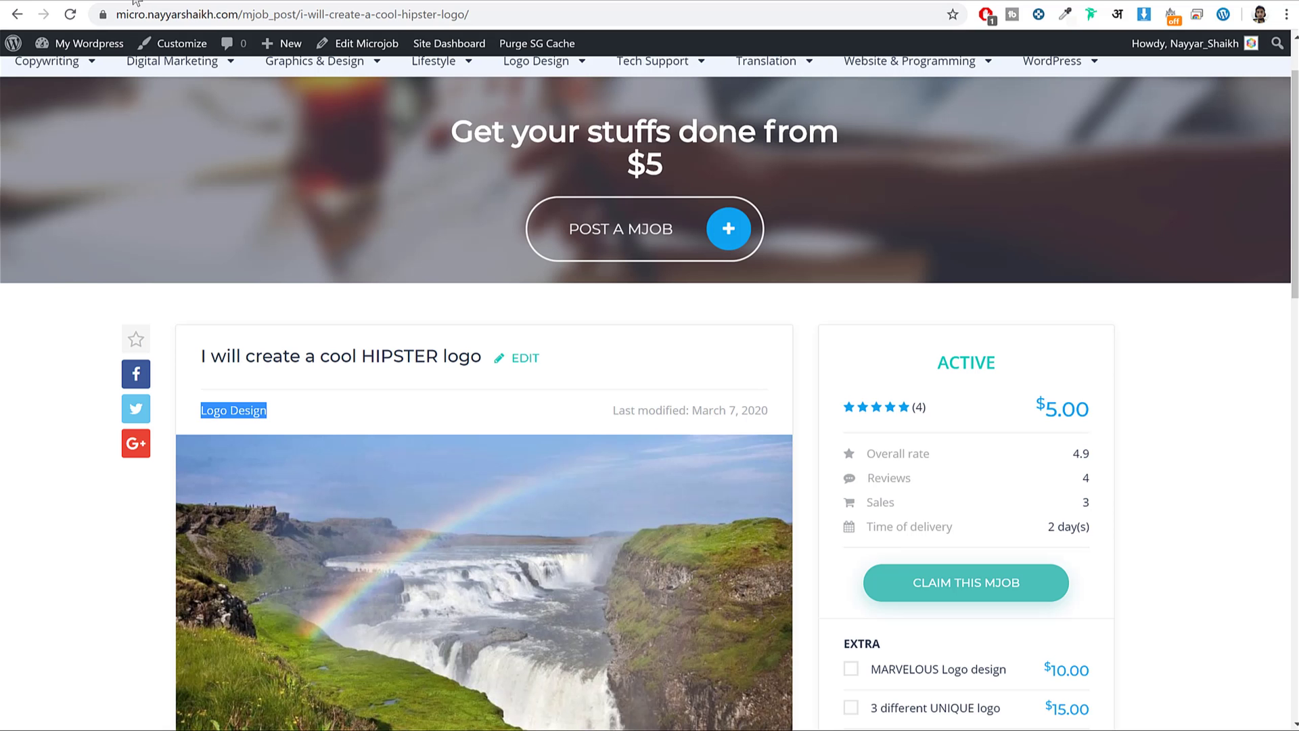
scroll(160, 119, "up", 1)
left_click(102, 94)
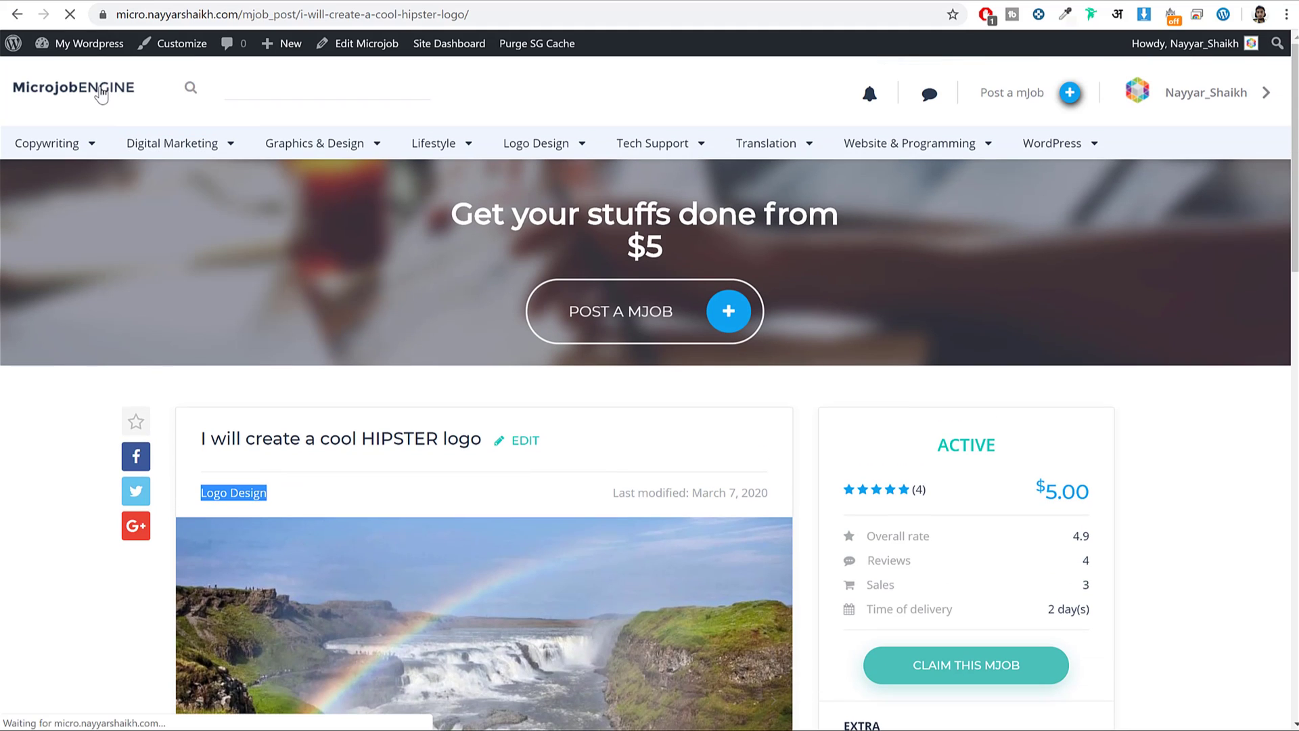
scroll(502, 308, "down", 10)
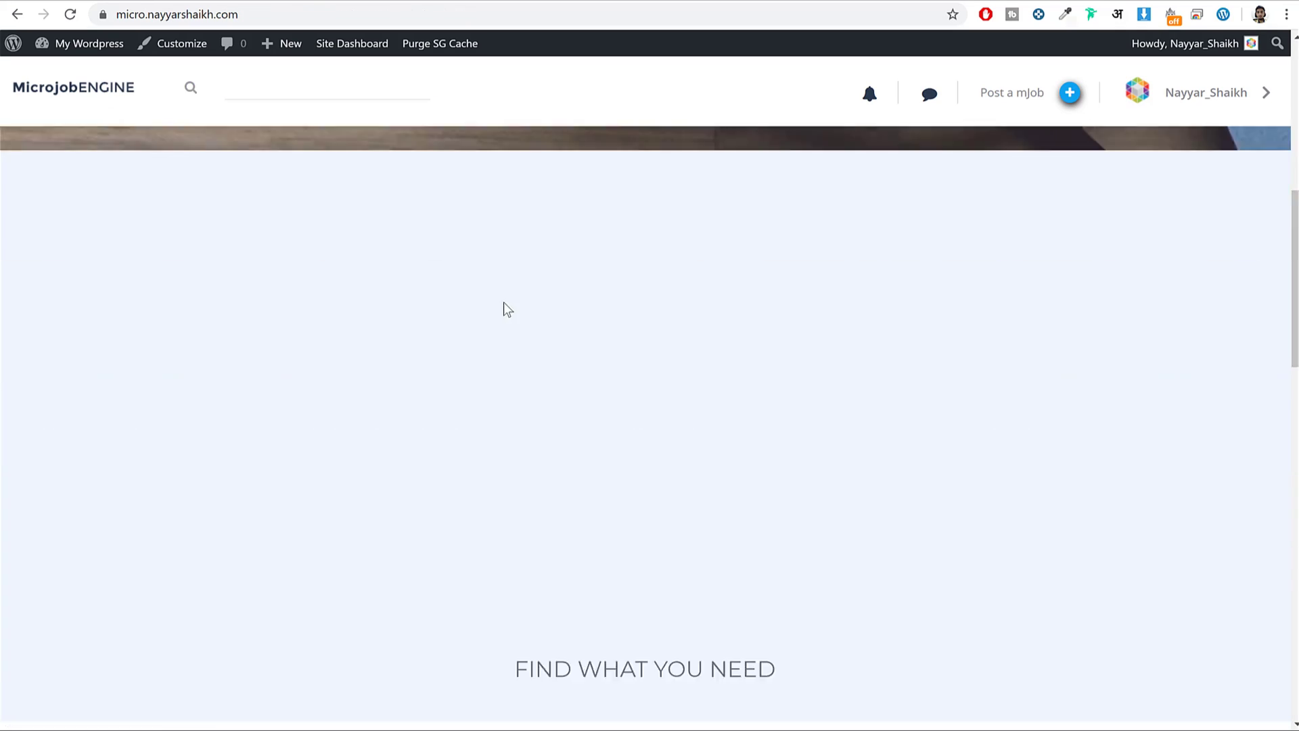
scroll(527, 305, "up", 2)
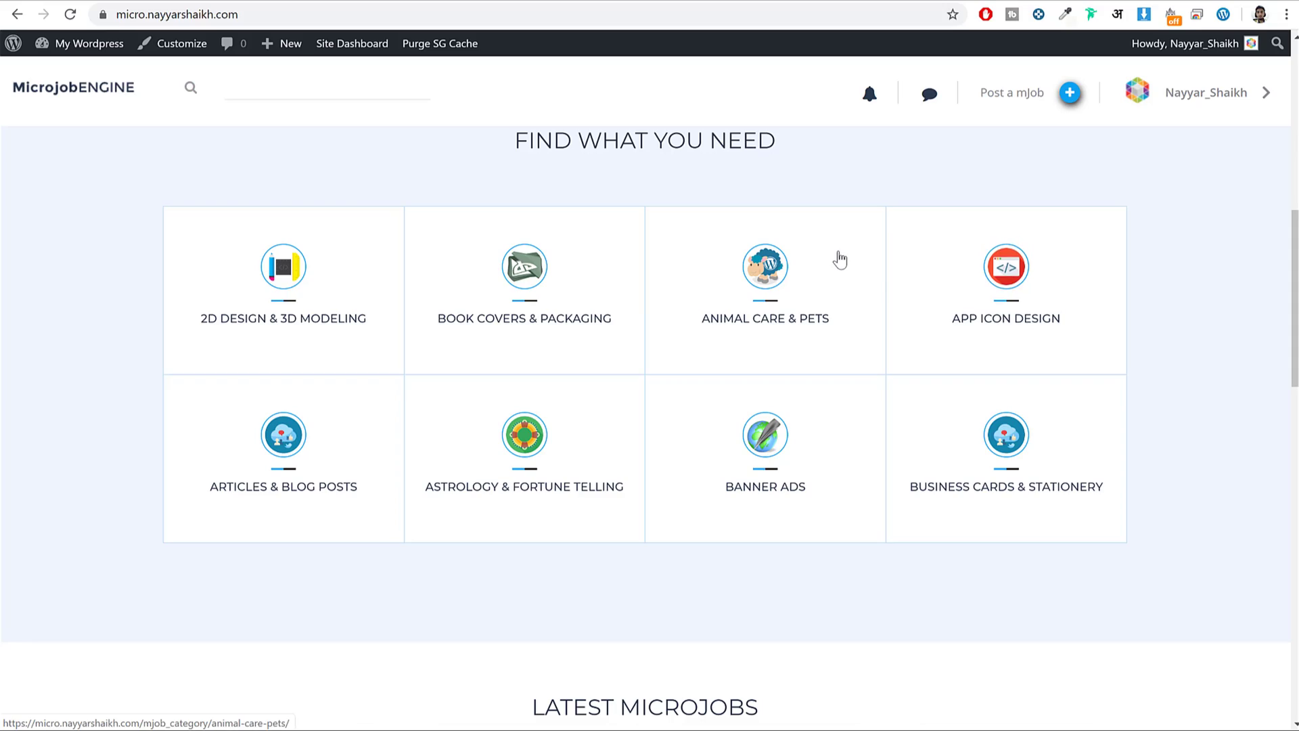
Search the web for icons8 in a new tab and open the Icons8 website.
key("ctrl+t")
type("icop")
key("BackSpace")
key("BackSpace")
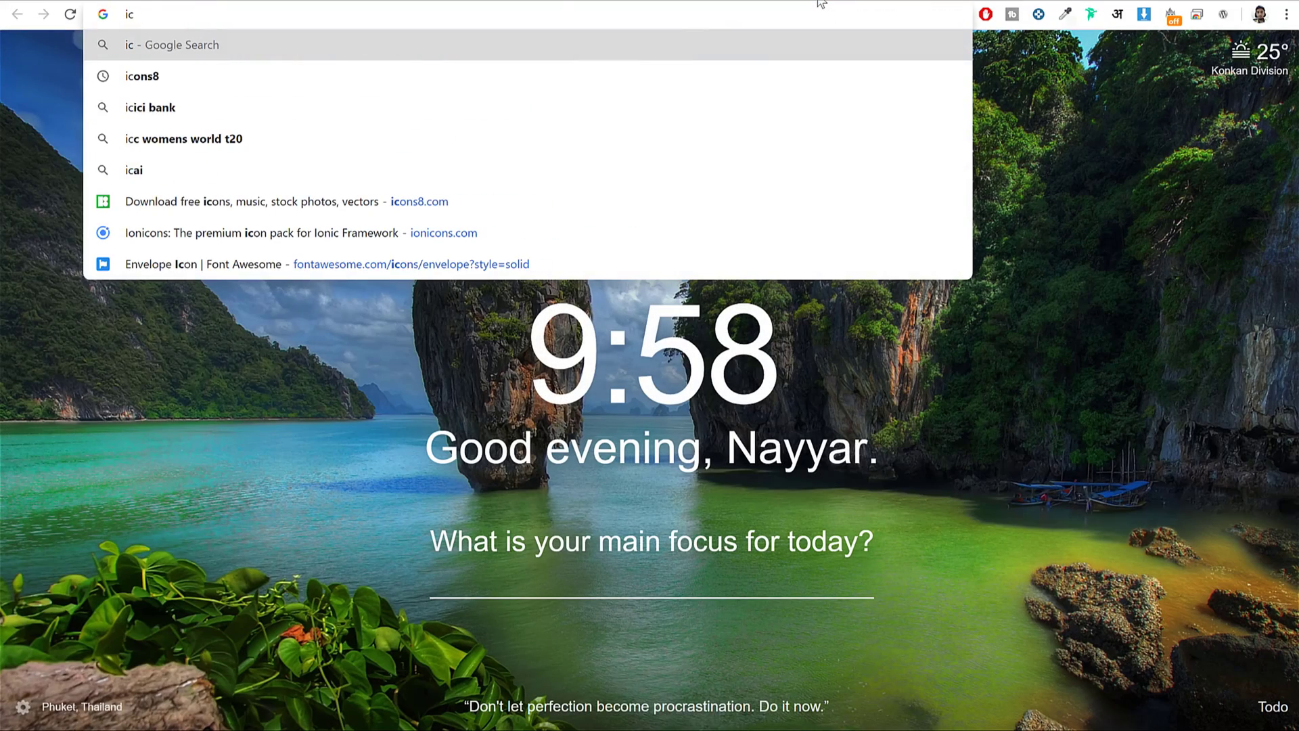
key("Down")
key("Return")
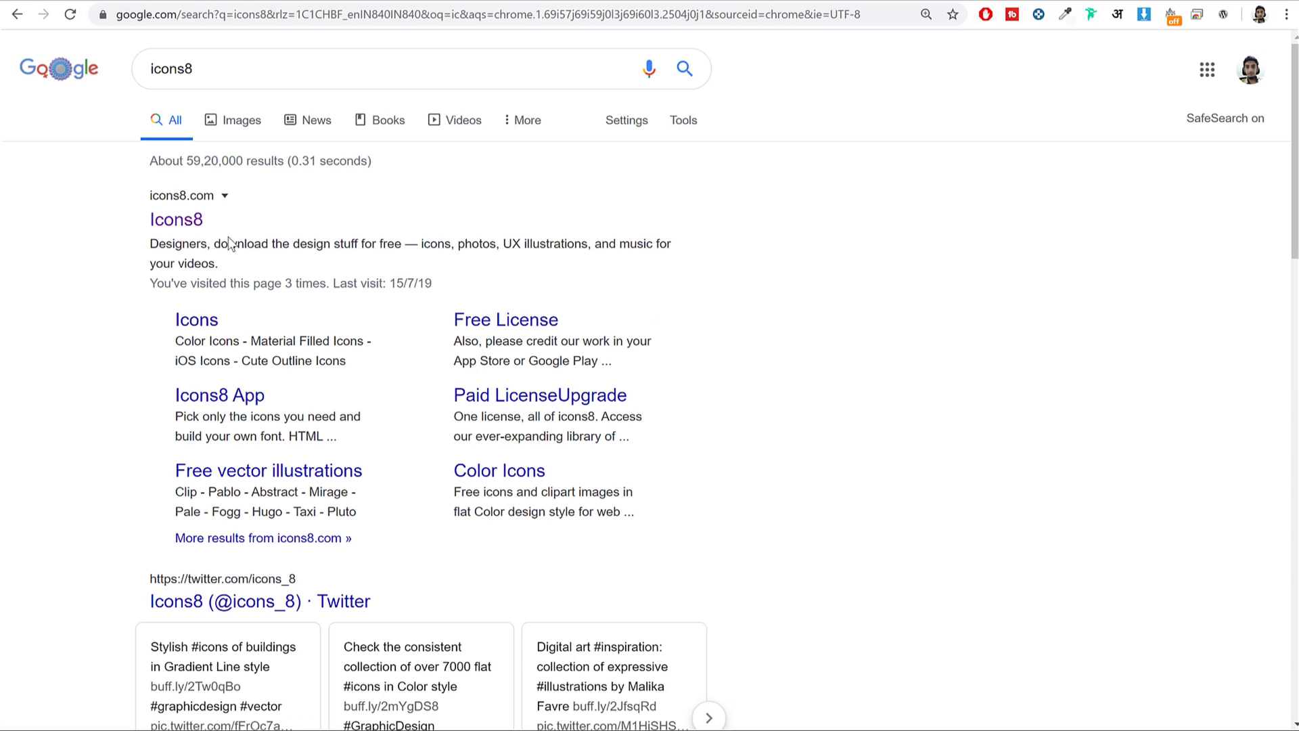
left_click(193, 195)
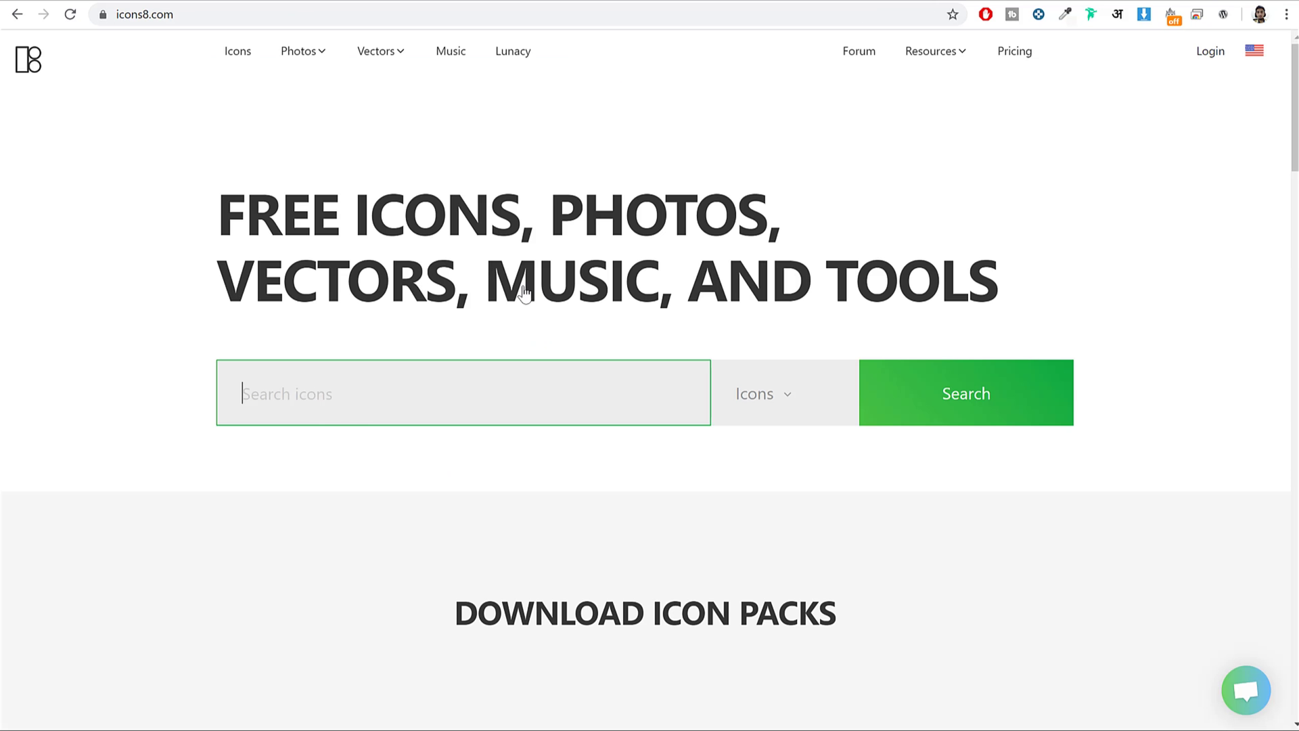
Search Icons8 for 'marketing' and scroll through the 954 results, ending back at the top.
type("marketing")
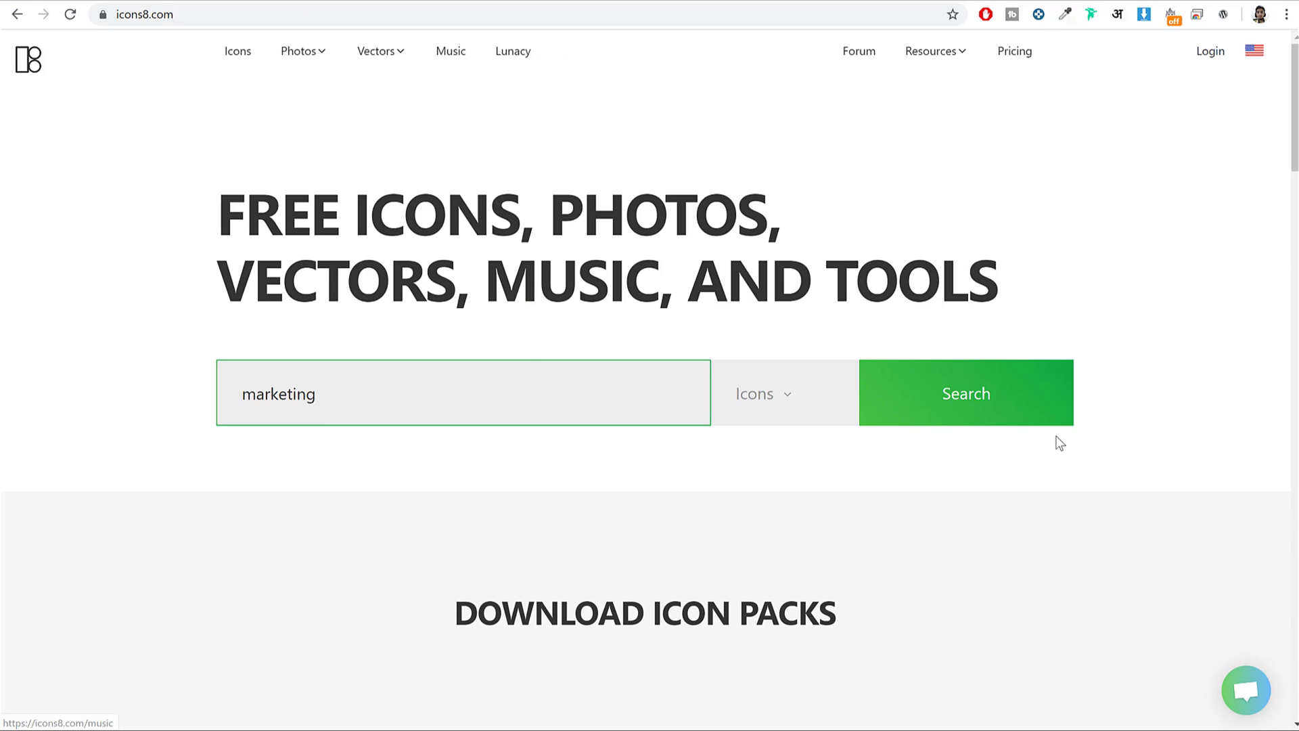
left_click(1038, 406)
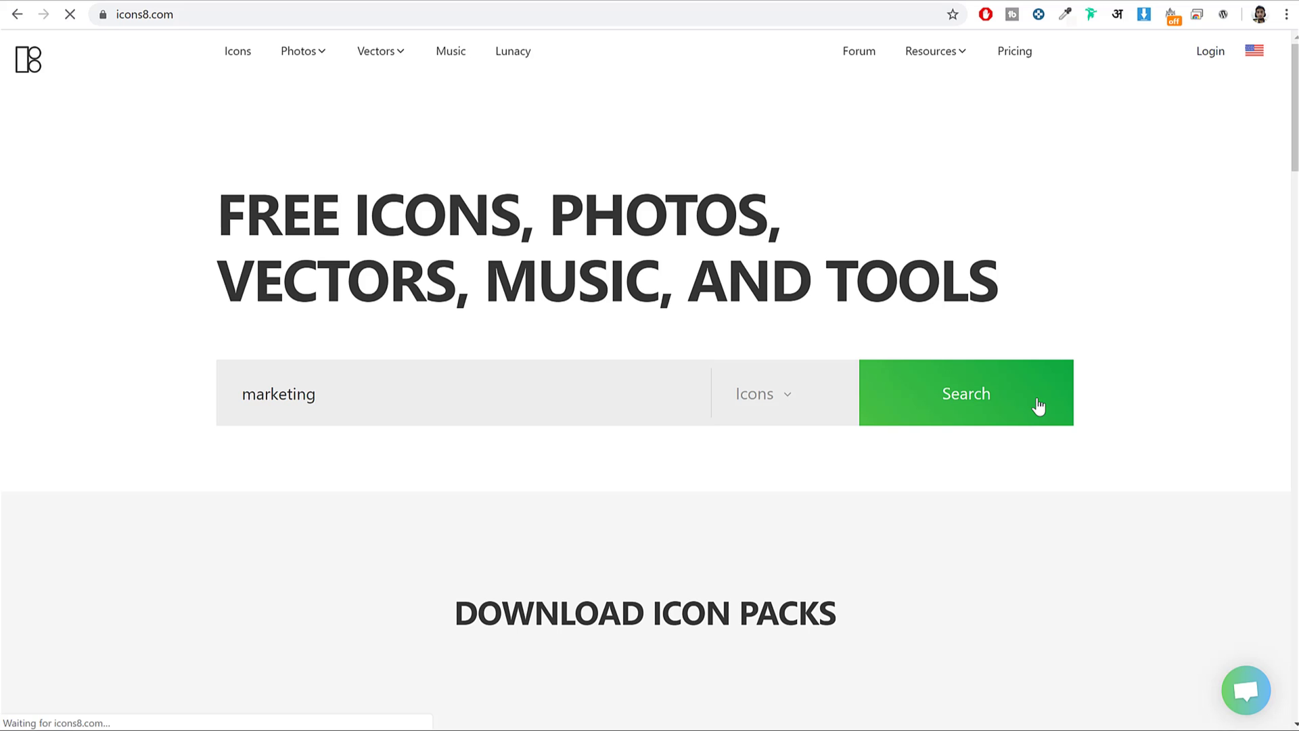
scroll(1018, 261, "down", 6)
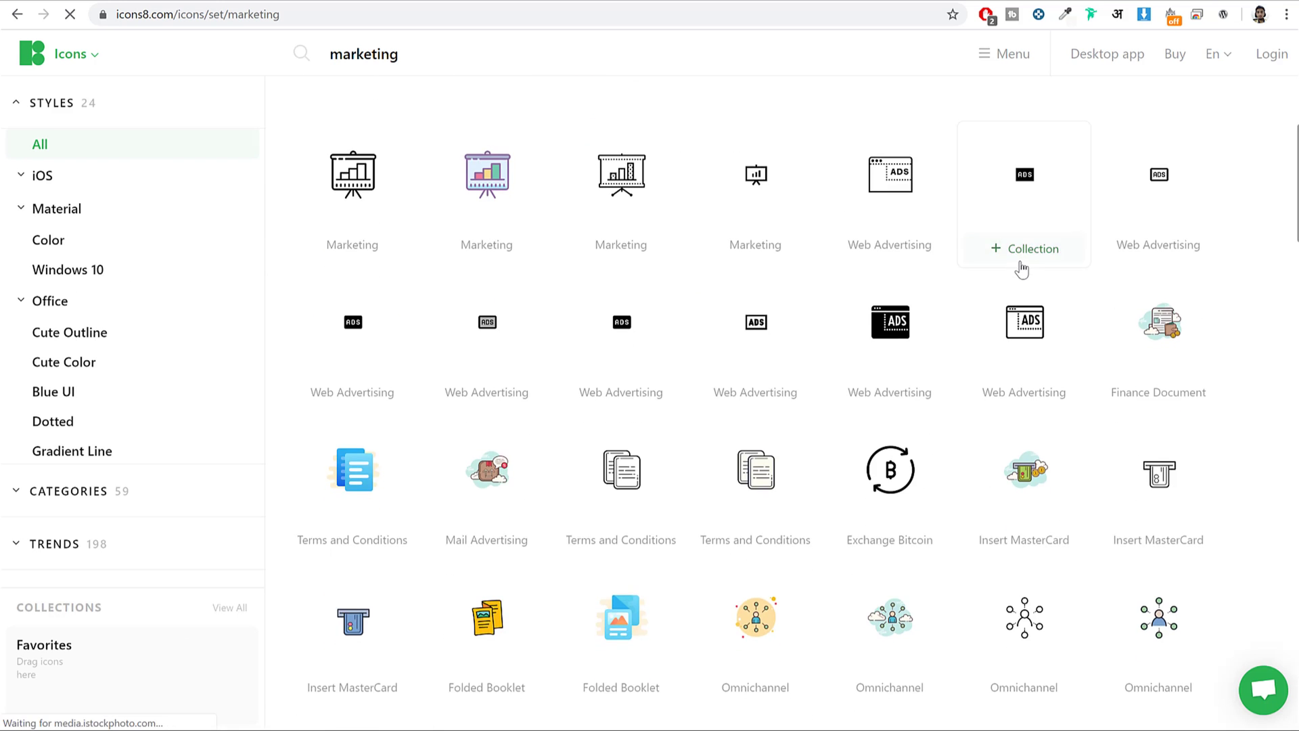
scroll(1036, 264, "down", 3)
scroll(1022, 257, "down", 7)
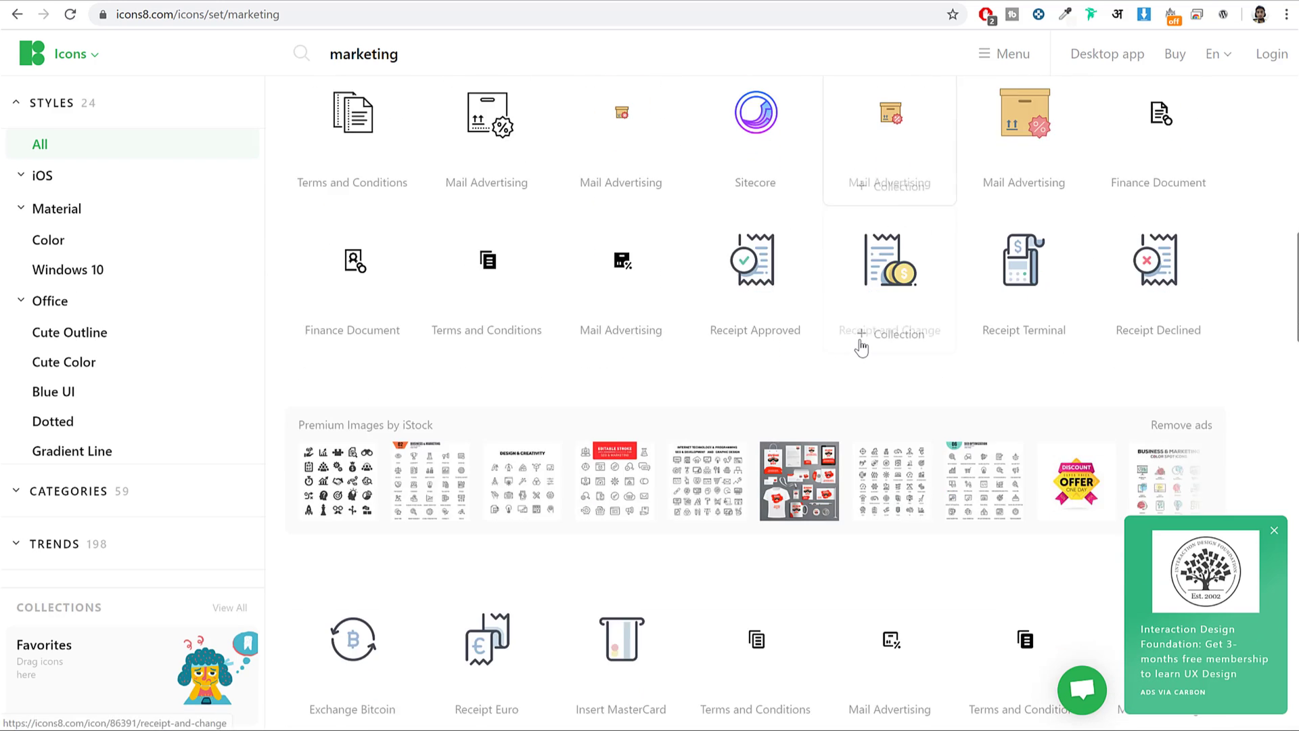
scroll(862, 347, "down", 4)
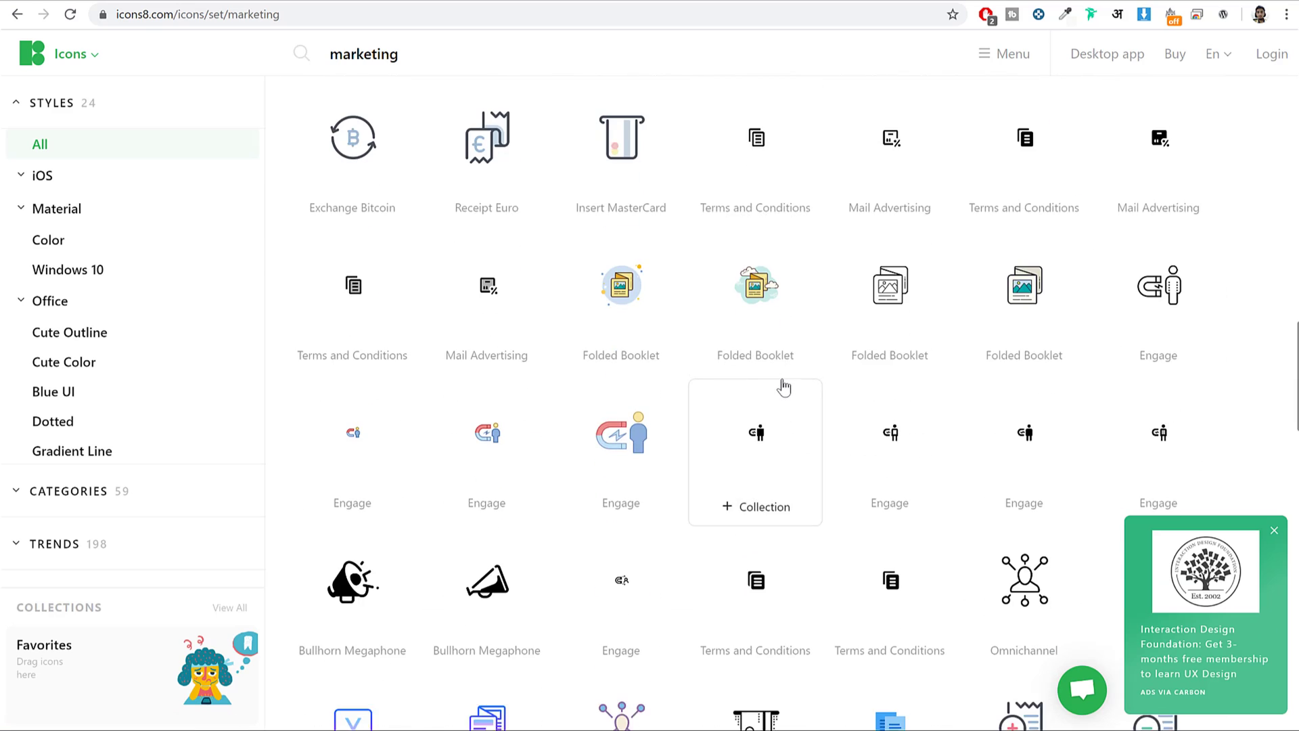
scroll(783, 385, "down", 5)
scroll(783, 386, "down", 2)
scroll(846, 474, "up", 2)
scroll(945, 387, "down", 10)
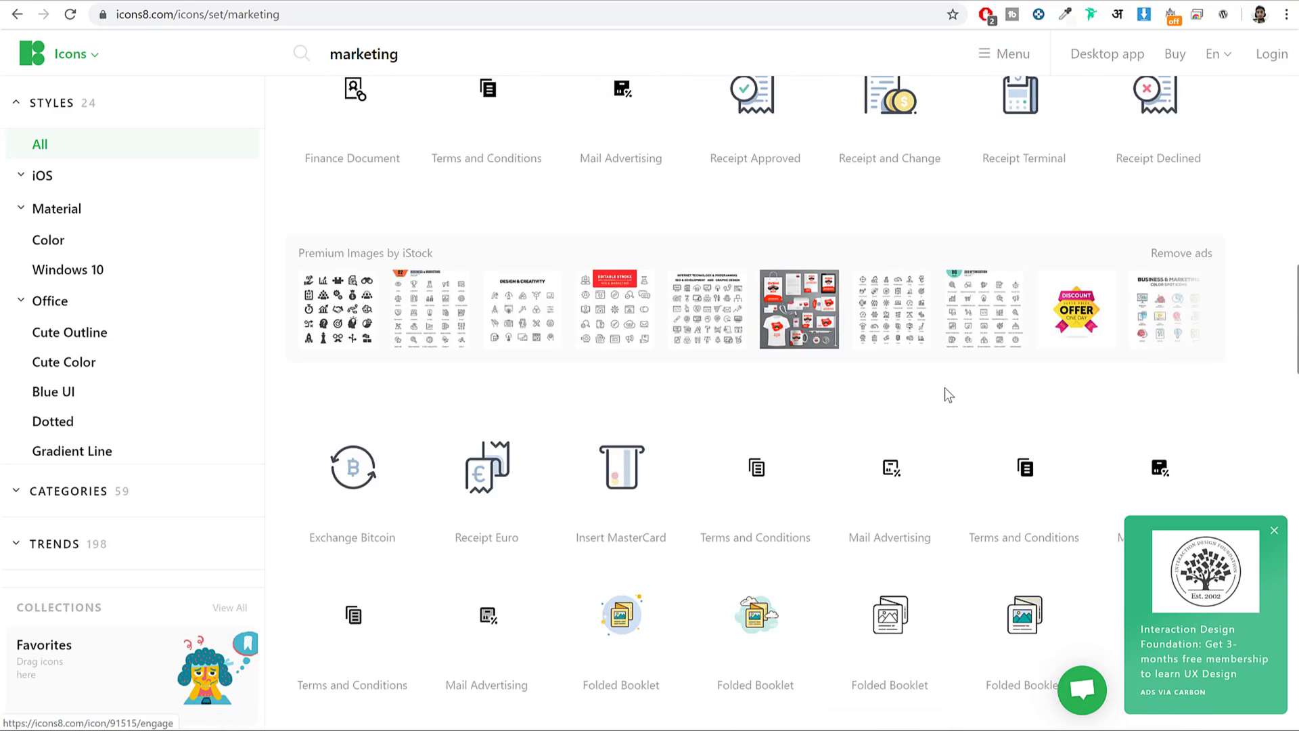
scroll(946, 396, "up", 10)
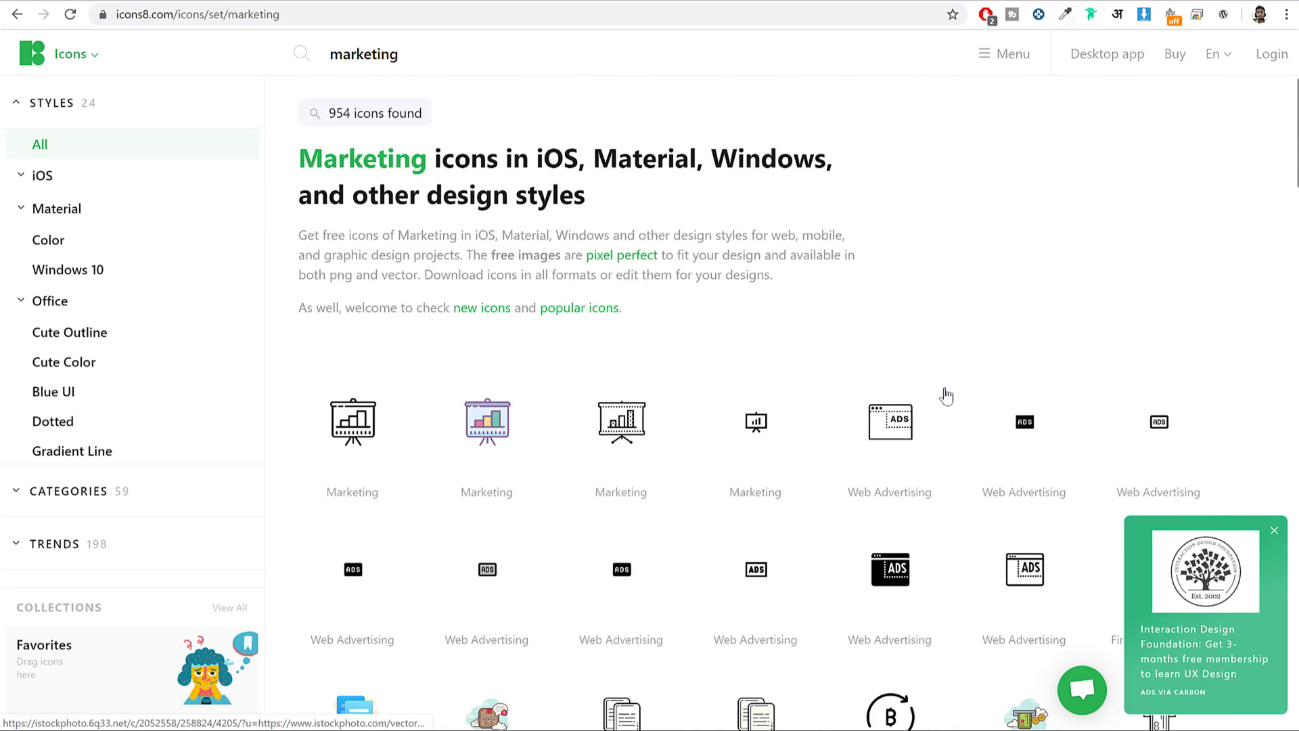
Open the Cute Color Marketing icon and preview yellow, red, teal and grey recolours, then discard them.
left_click(507, 421)
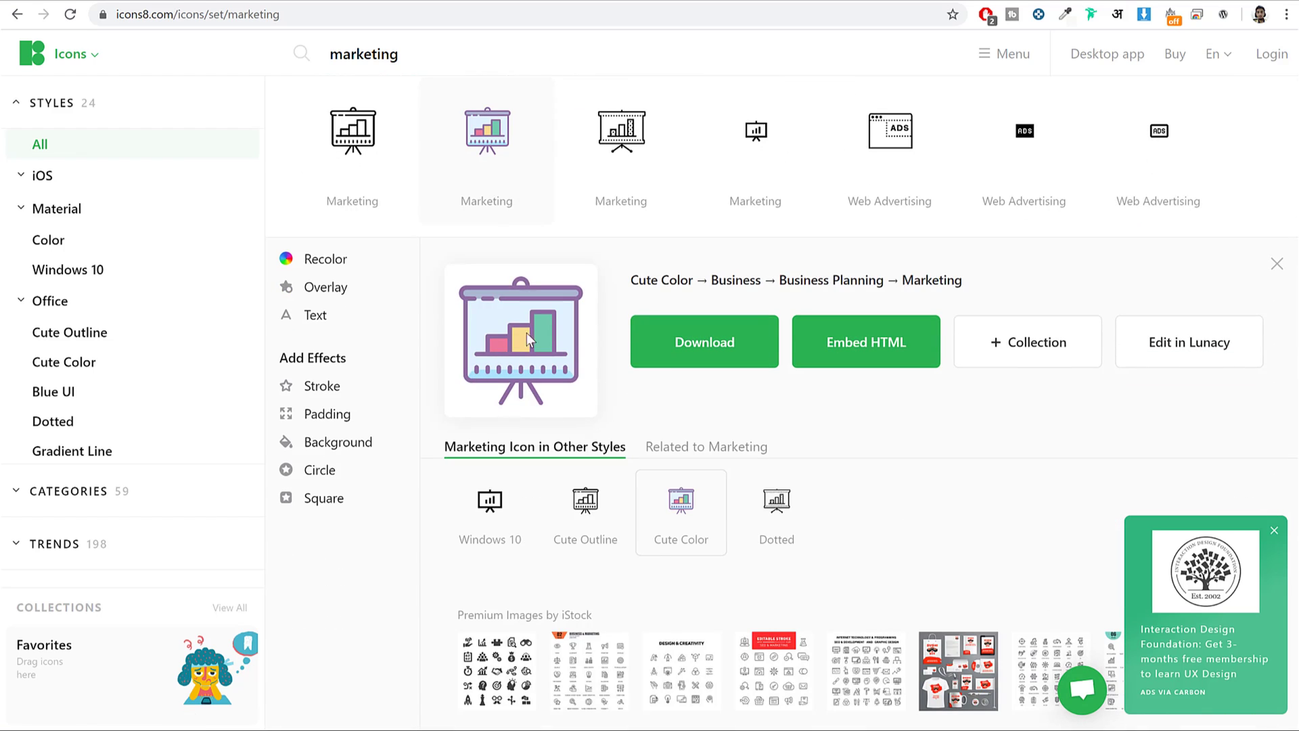
left_click(326, 262)
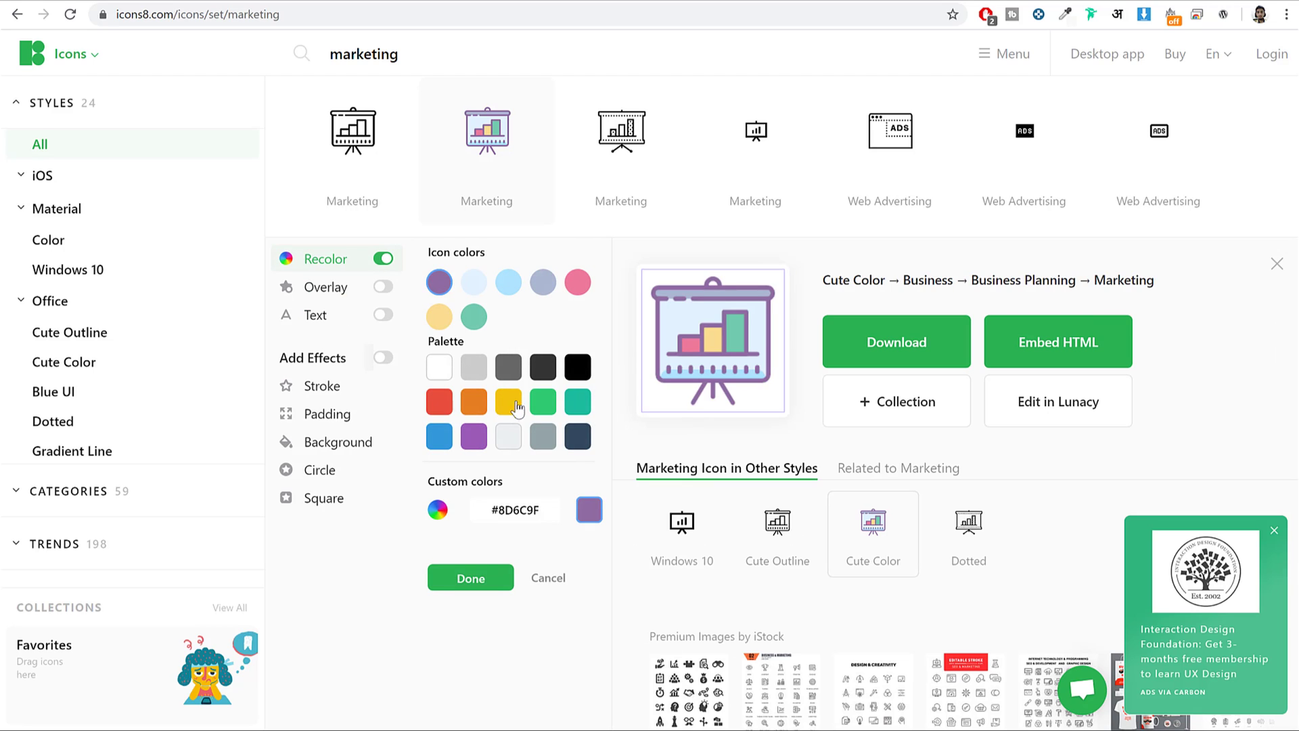
left_click(441, 317)
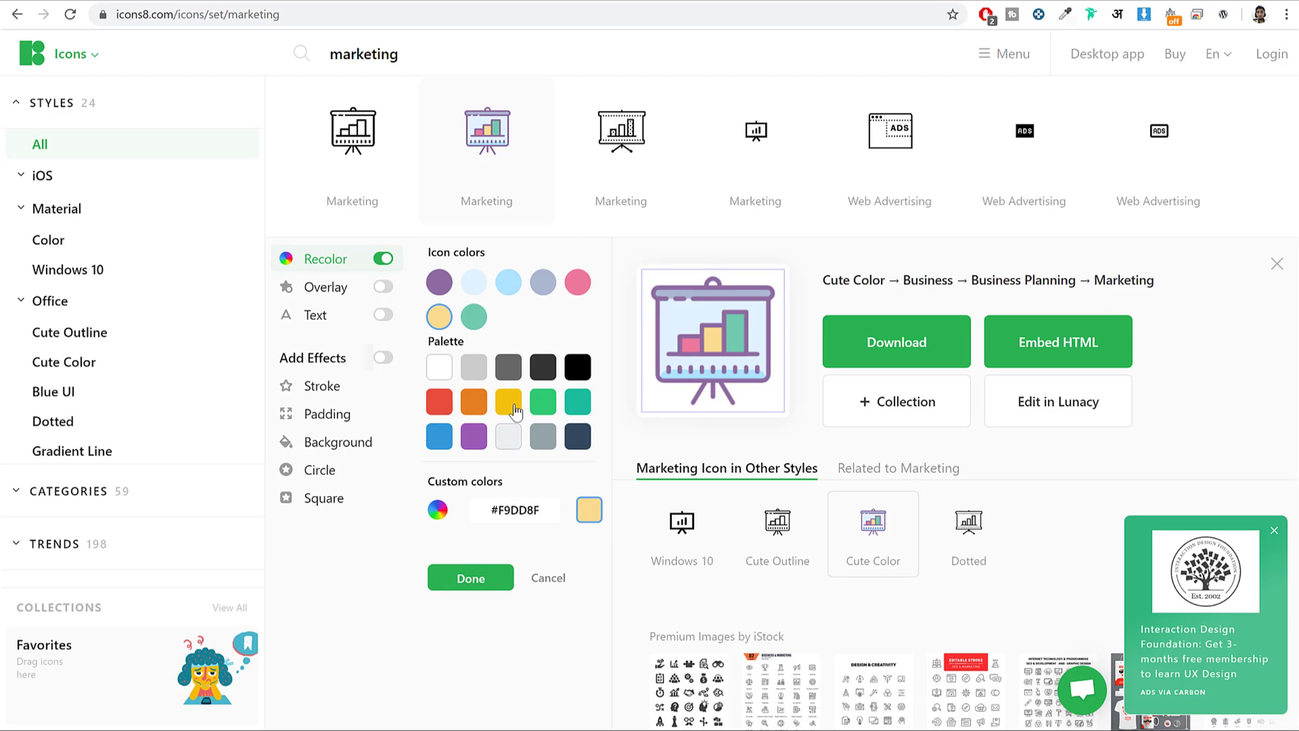
left_click(509, 403)
left_click(439, 402)
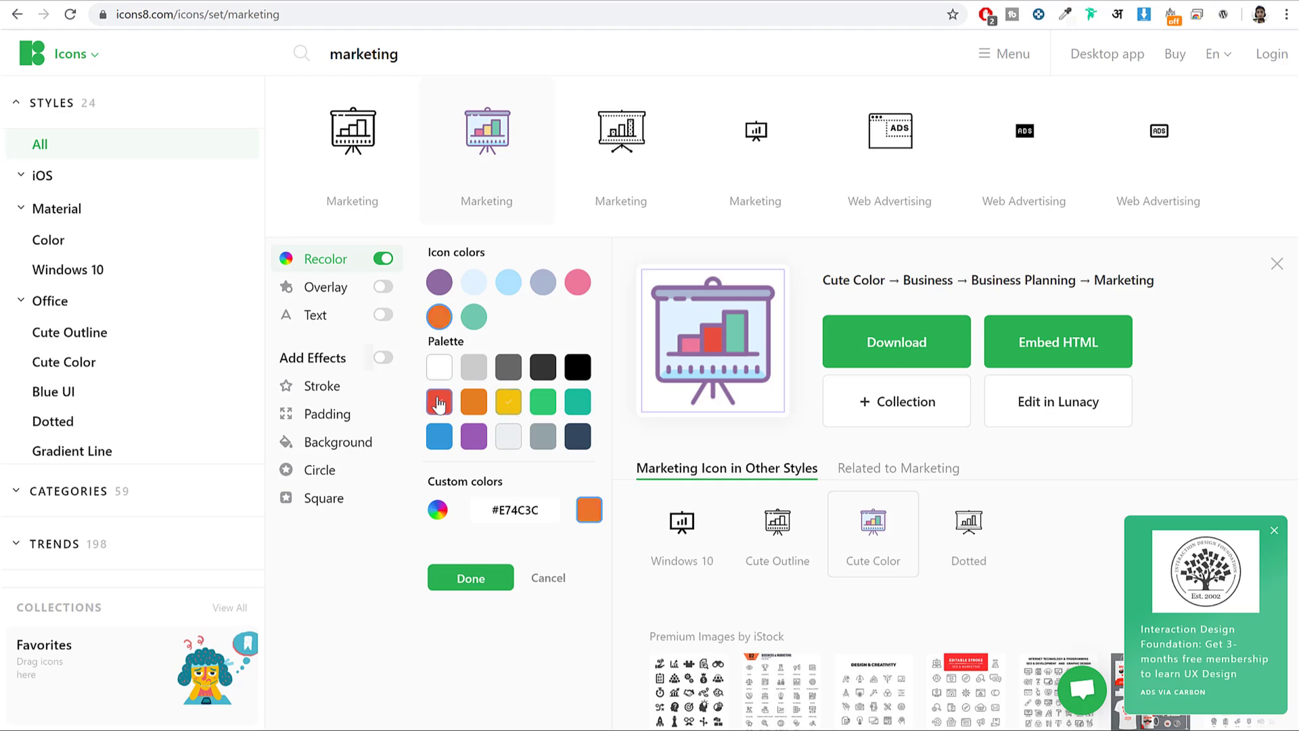
left_click(583, 404)
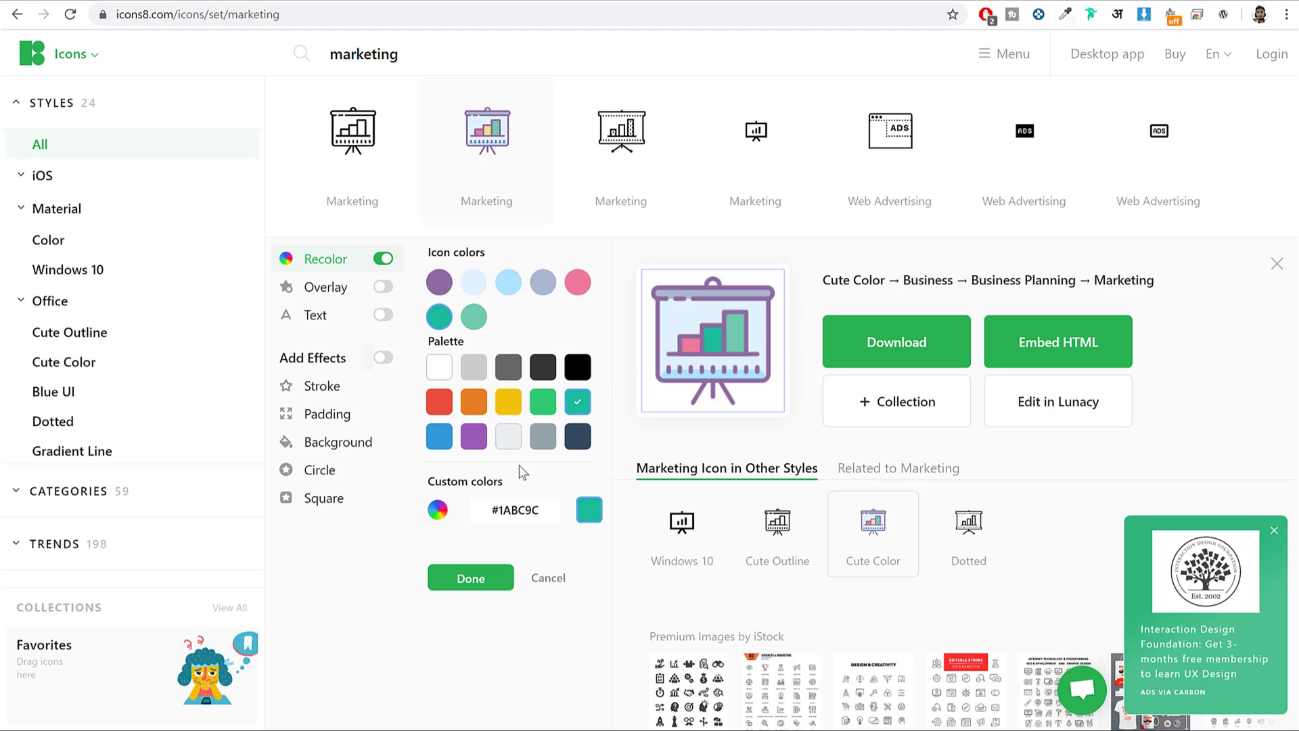
left_click(511, 443)
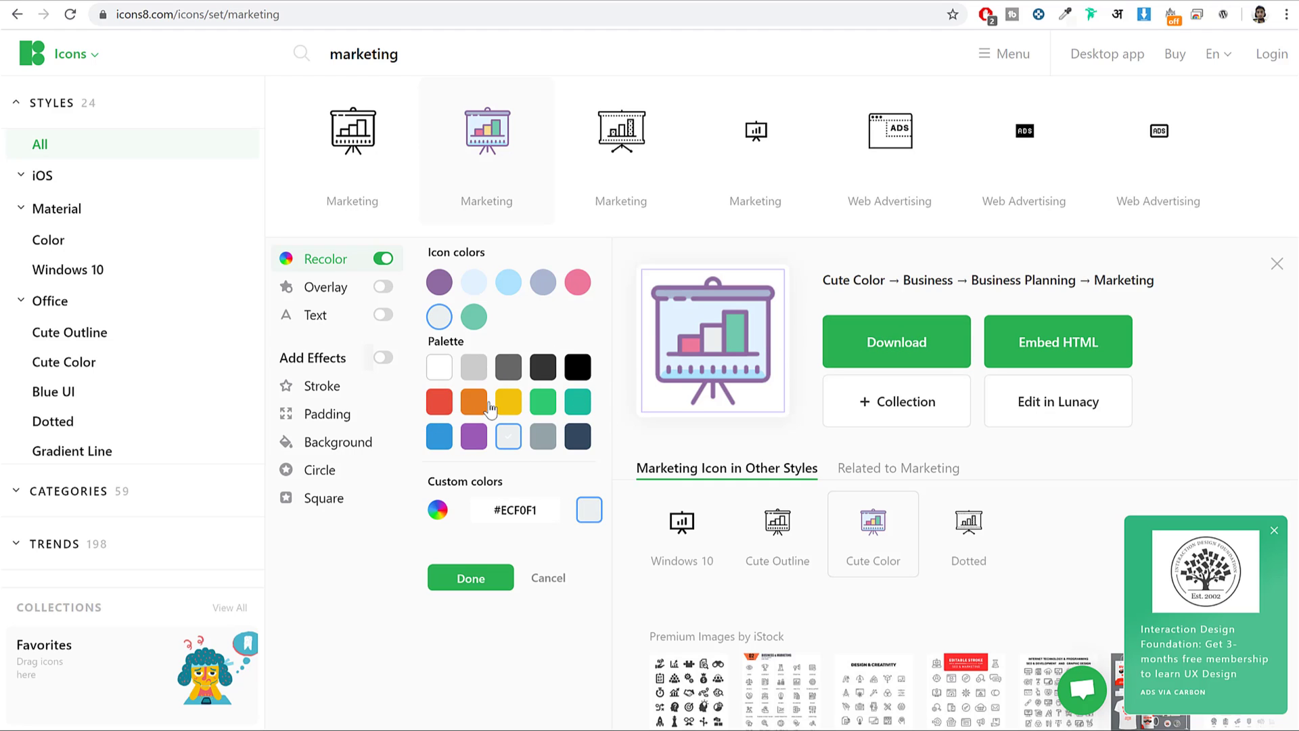
left_click(556, 581)
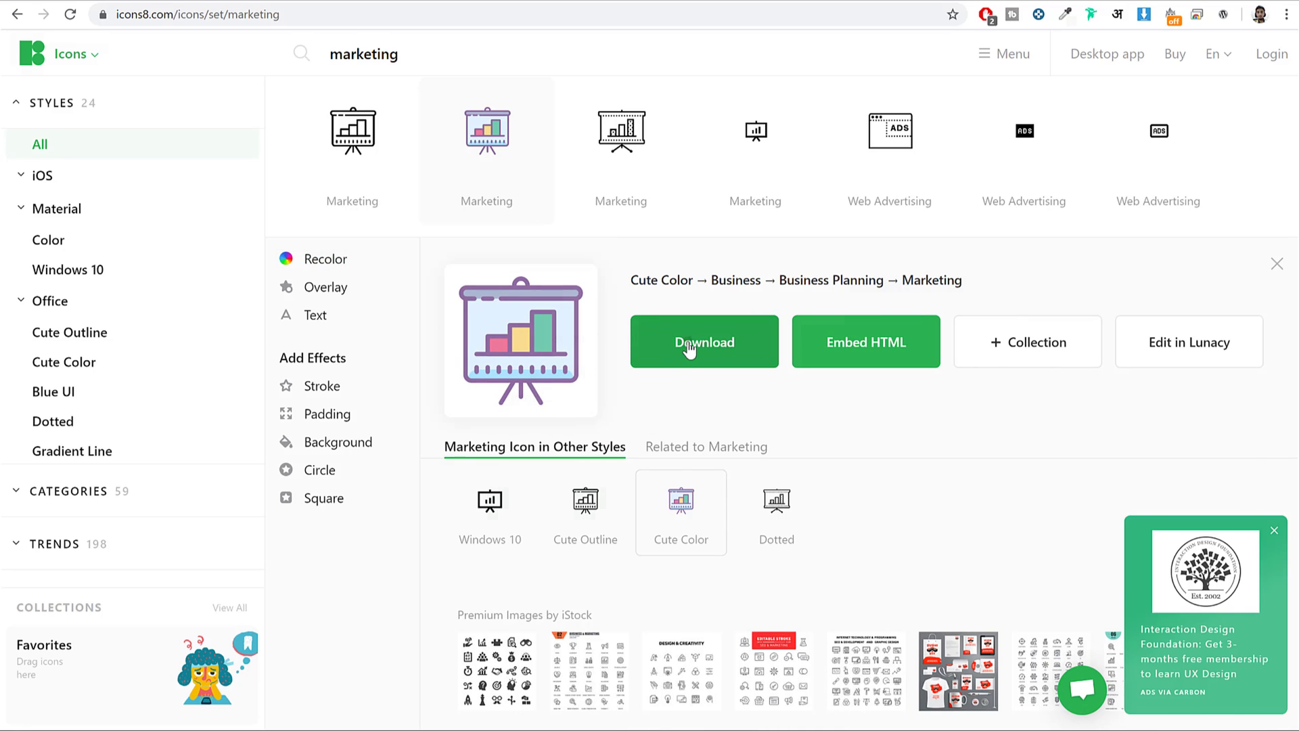
Download the icon as a free 100 px PNG and return to the WordPress image chooser.
left_click(689, 350)
left_click(545, 399)
type("100")
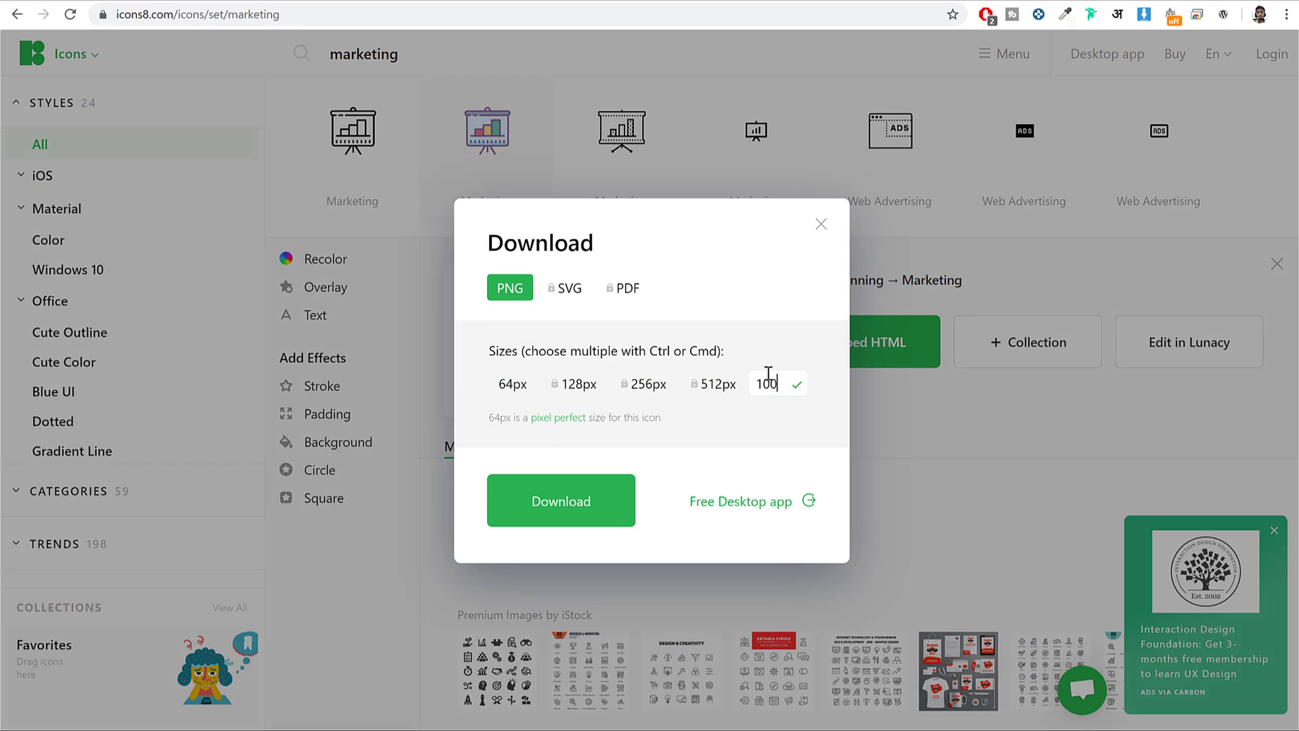
key("Return")
left_click(580, 510)
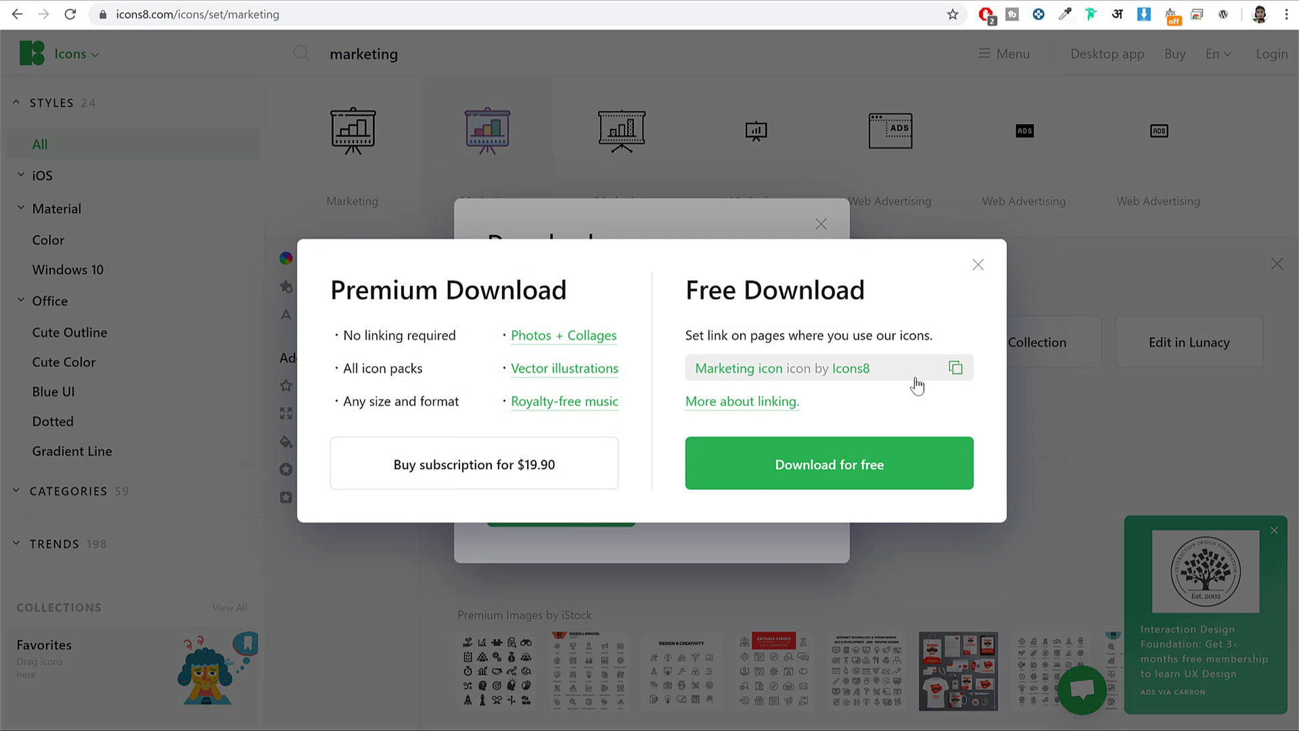
left_click(824, 469)
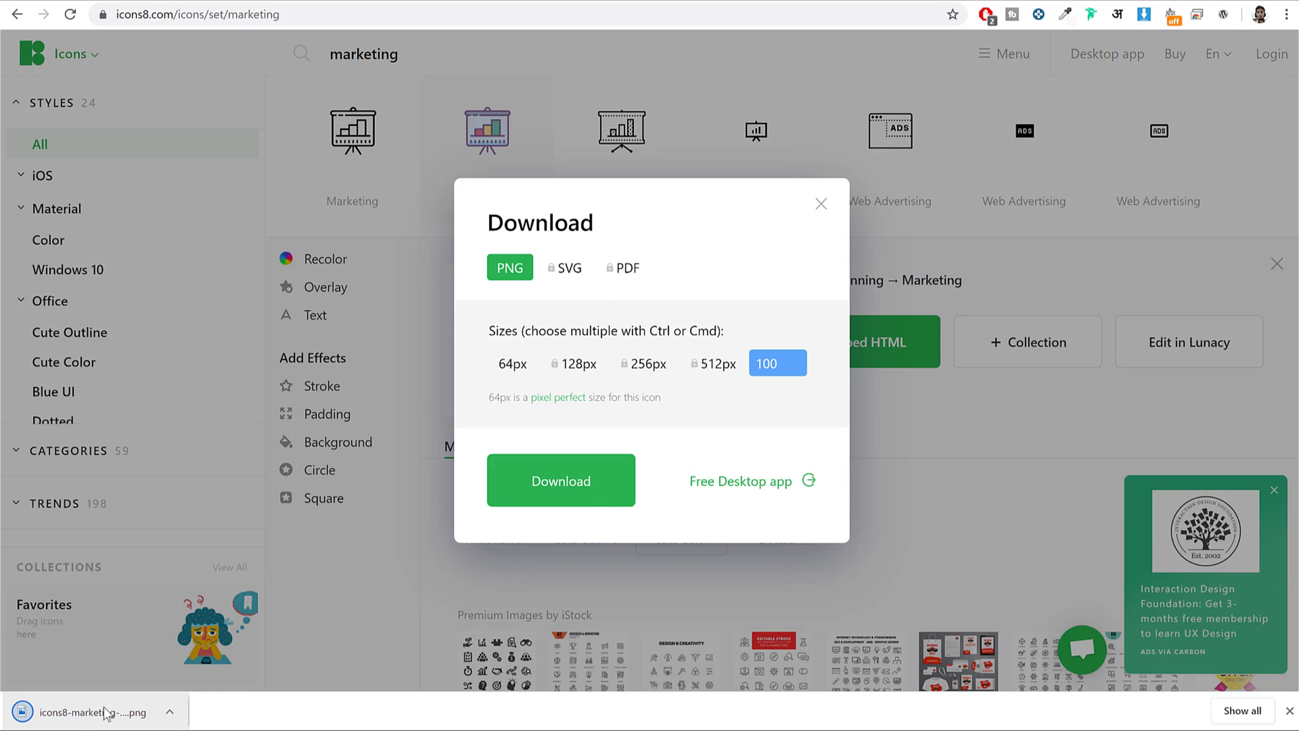
left_click(291, 2)
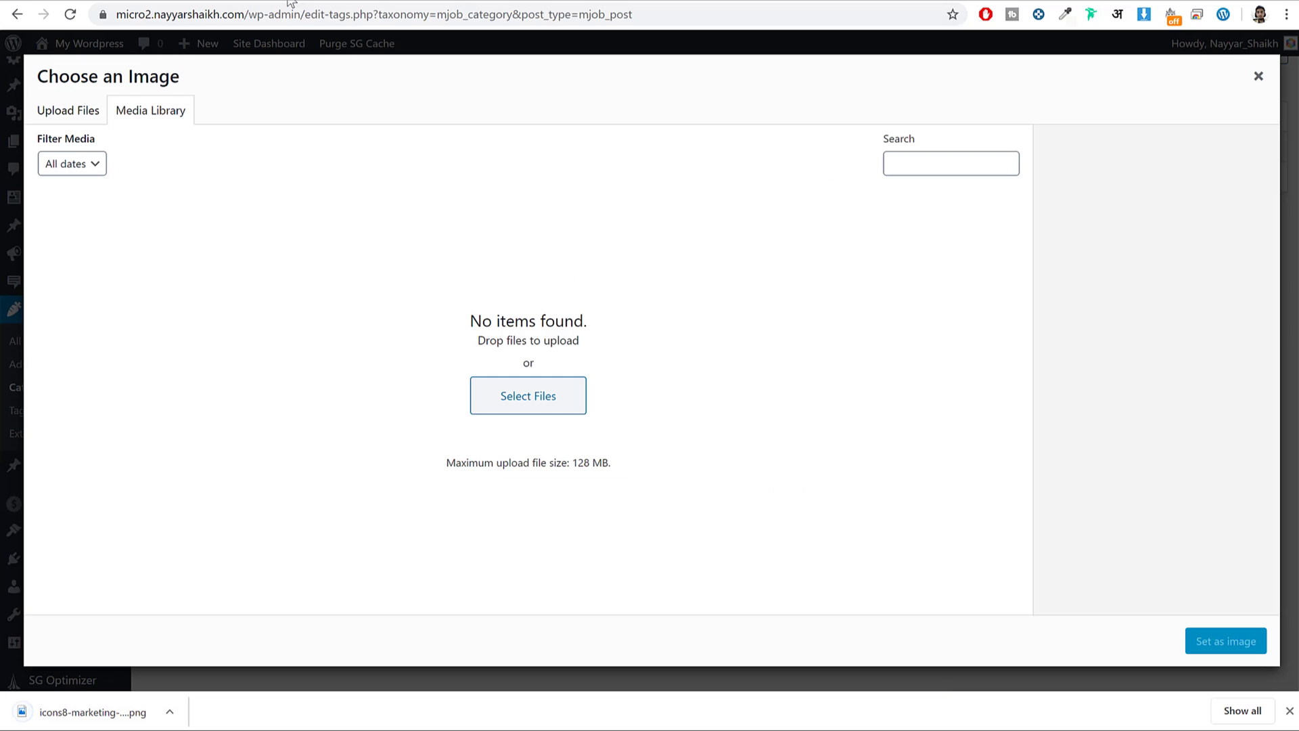
Upload icons8-marketing-100 png from Downloads and set it as Digital Marketing's featured taxonomy image.
left_click(549, 403)
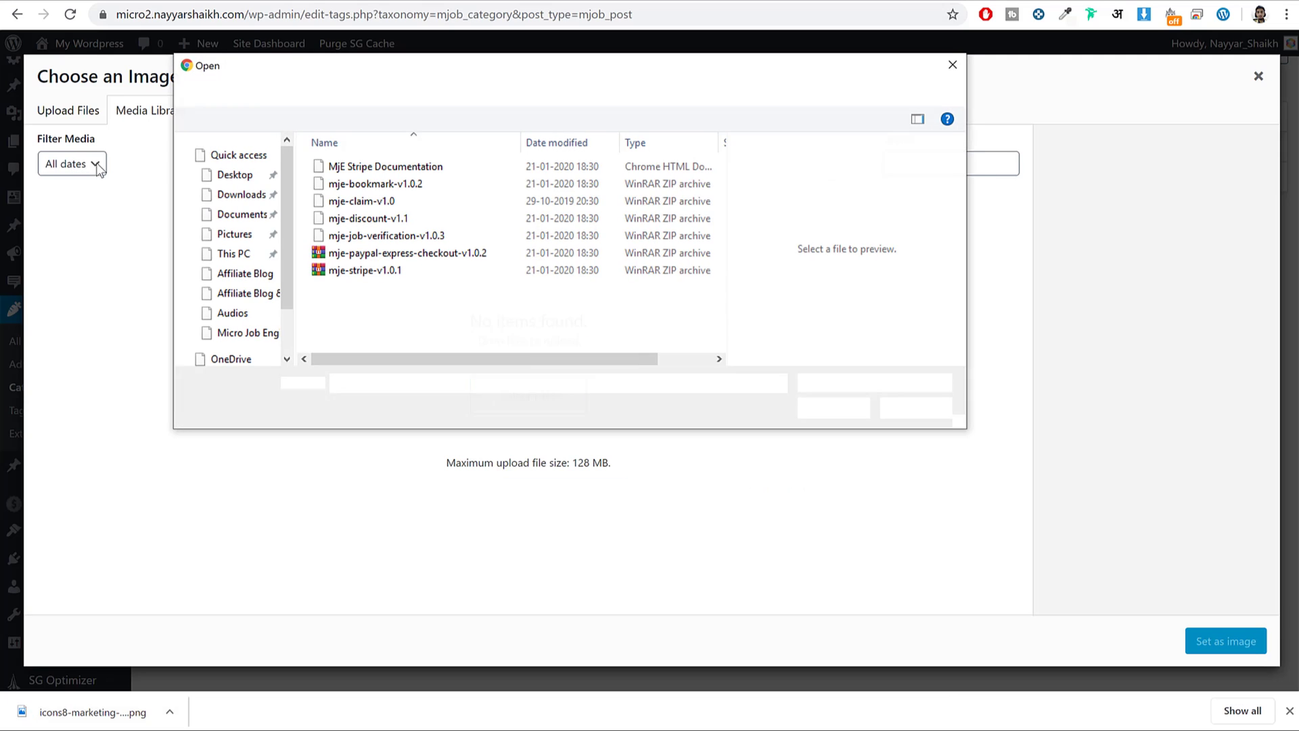
left_click(242, 195)
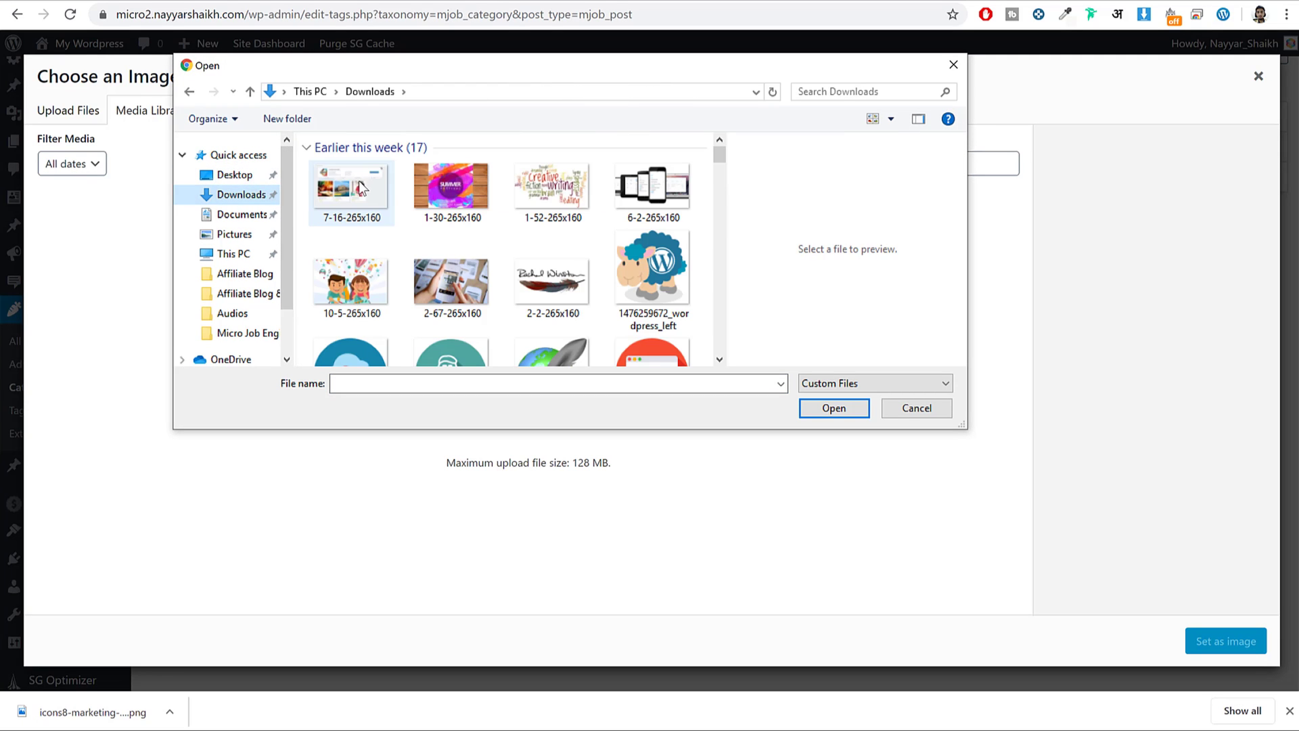
left_click(364, 205)
left_click(850, 410)
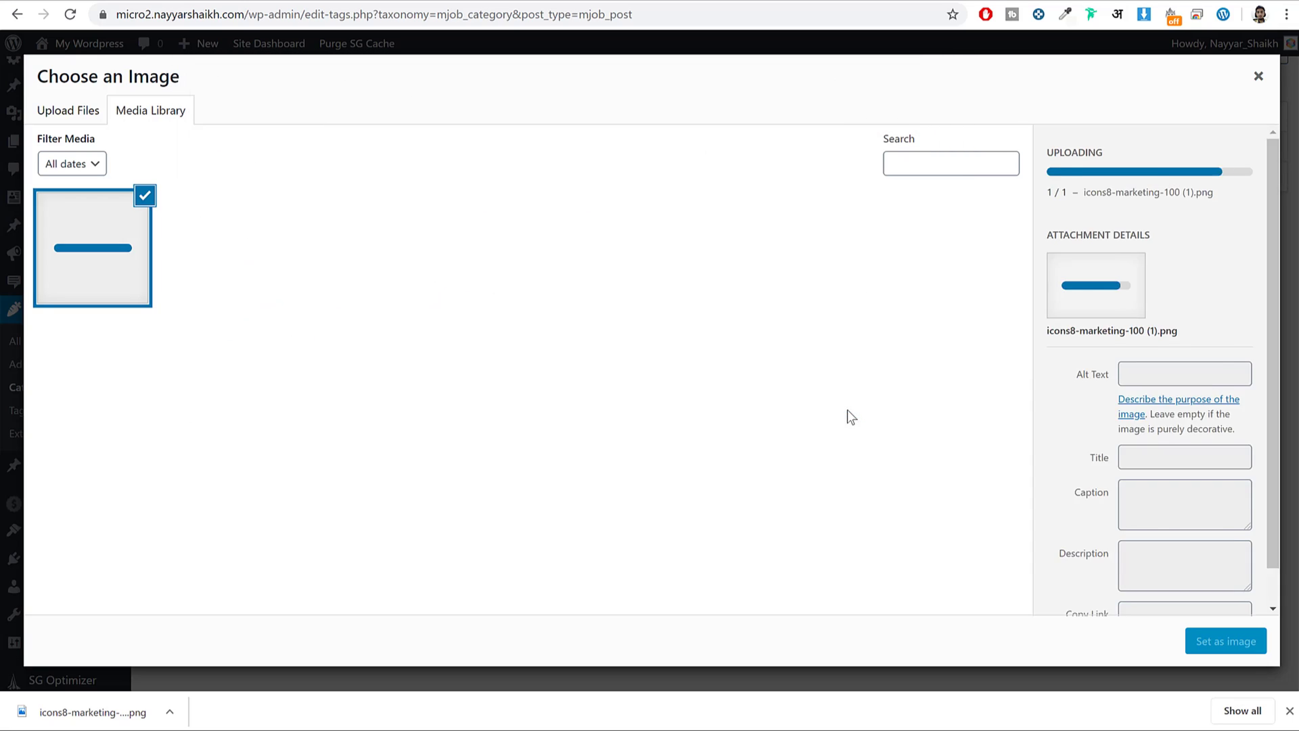
left_click(1204, 650)
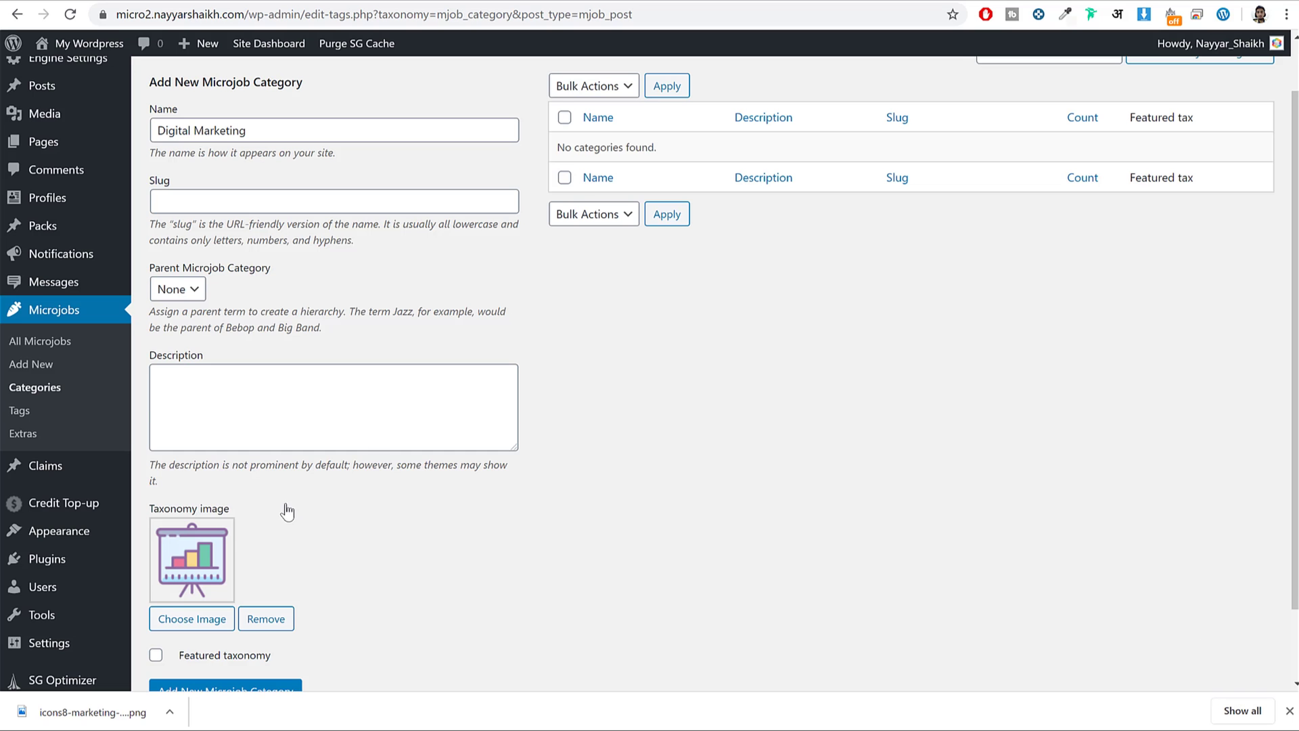
scroll(860, 460, "down", 2)
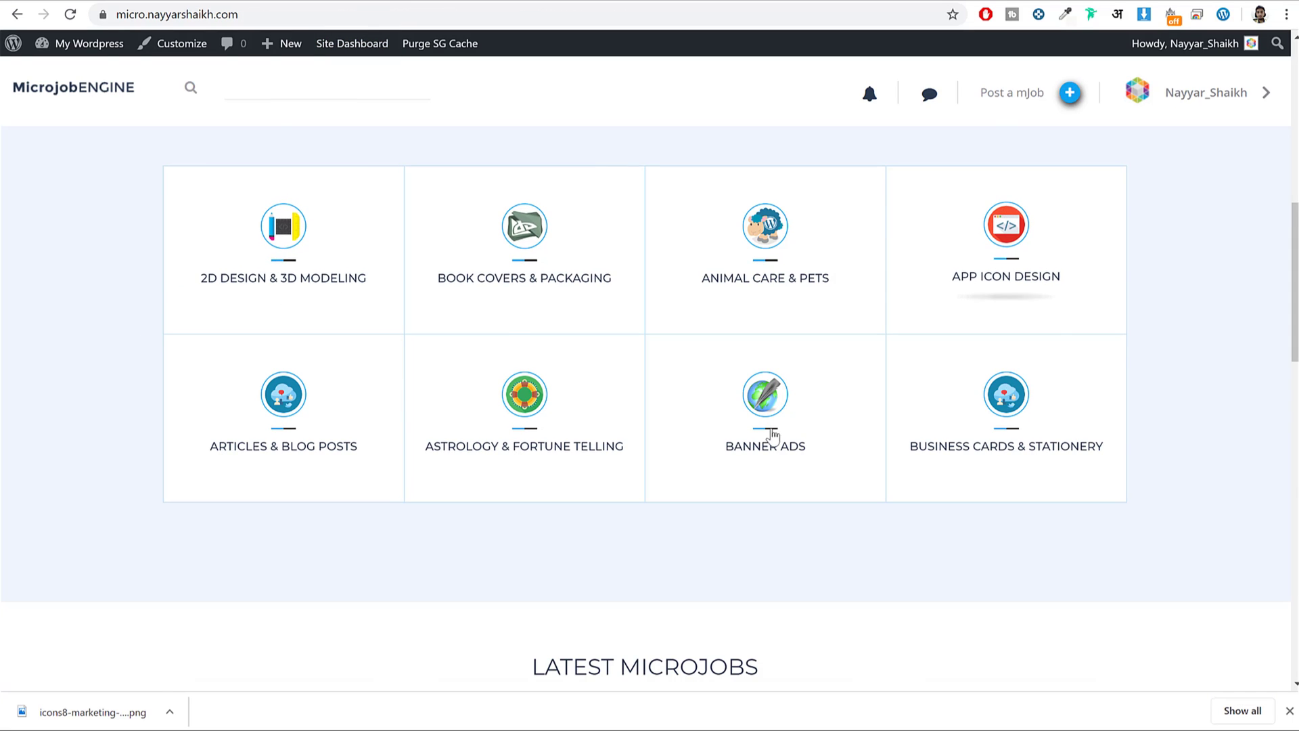
scroll(534, 385, "up", 10)
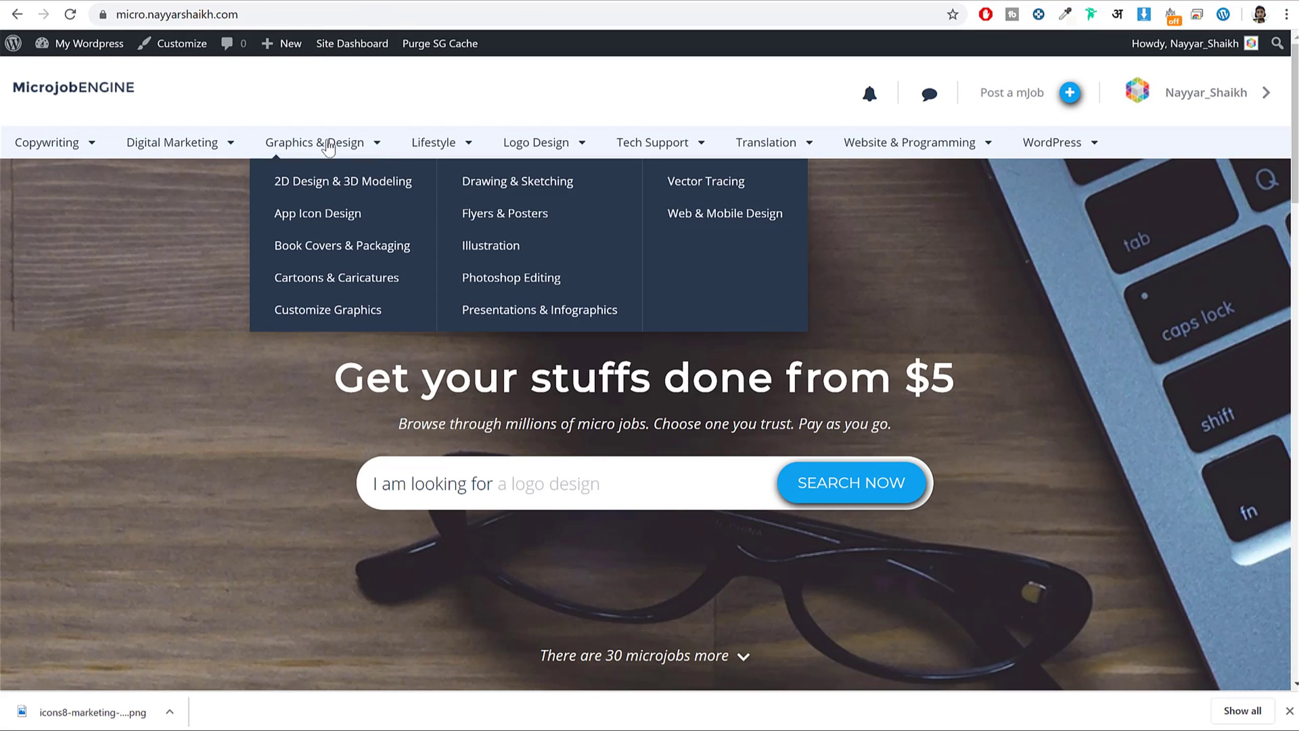
scroll(767, 378, "down", 10)
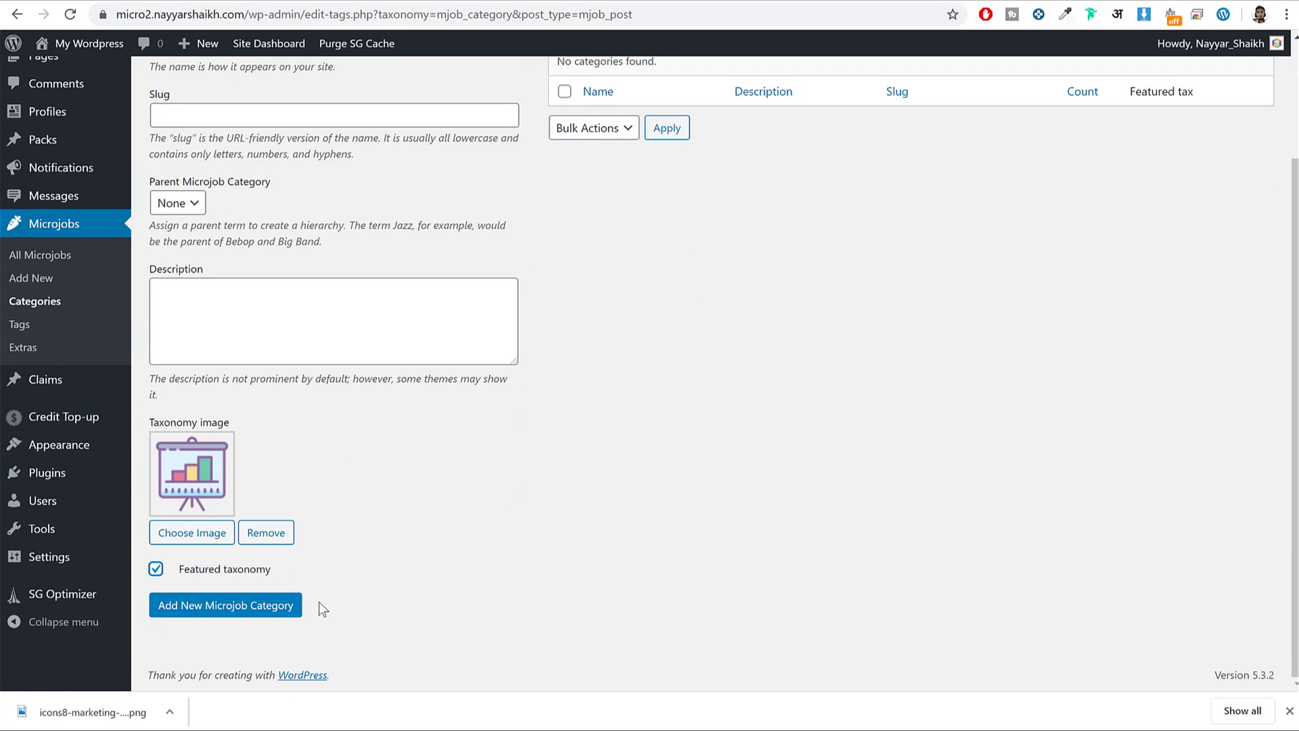
Add the Digital Marketing microjob category and dismiss the browser's download bar.
left_click(262, 611)
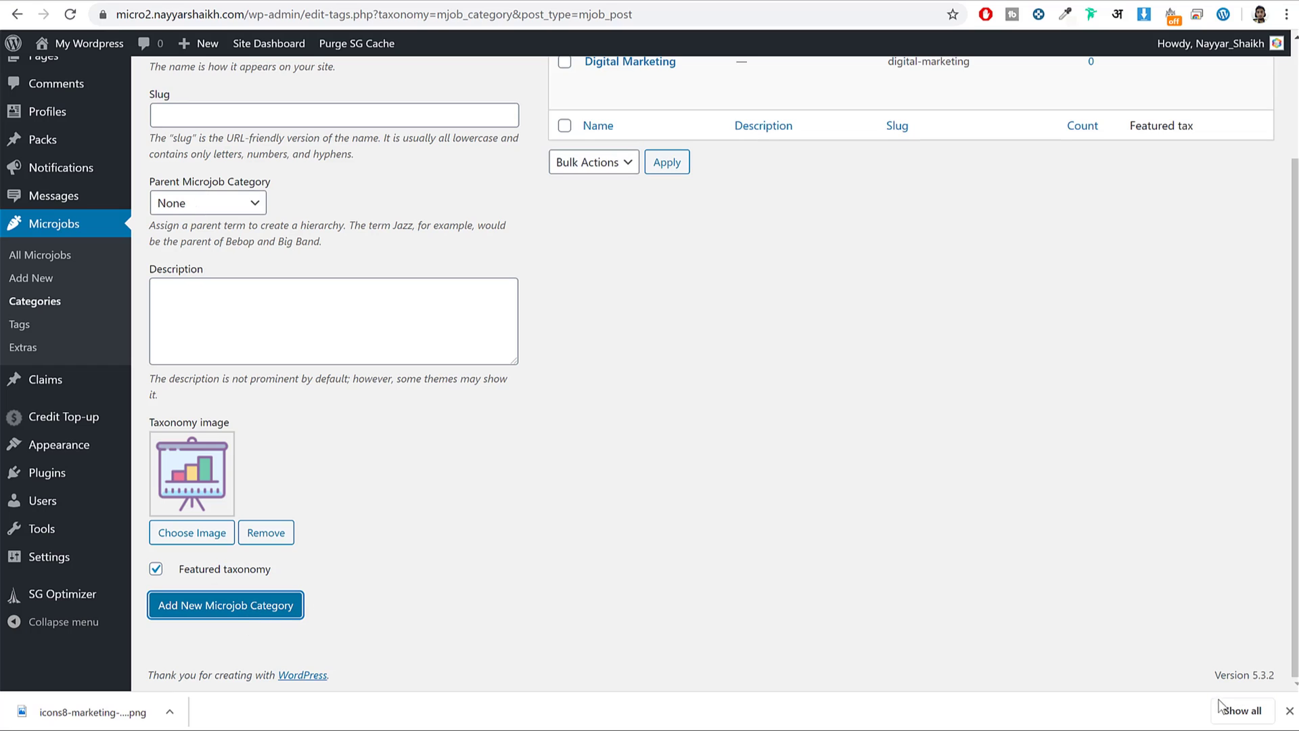
left_click(1290, 711)
scroll(1079, 606, "up", 3)
left_click_drag(681, 209, 908, 396)
left_click(907, 397)
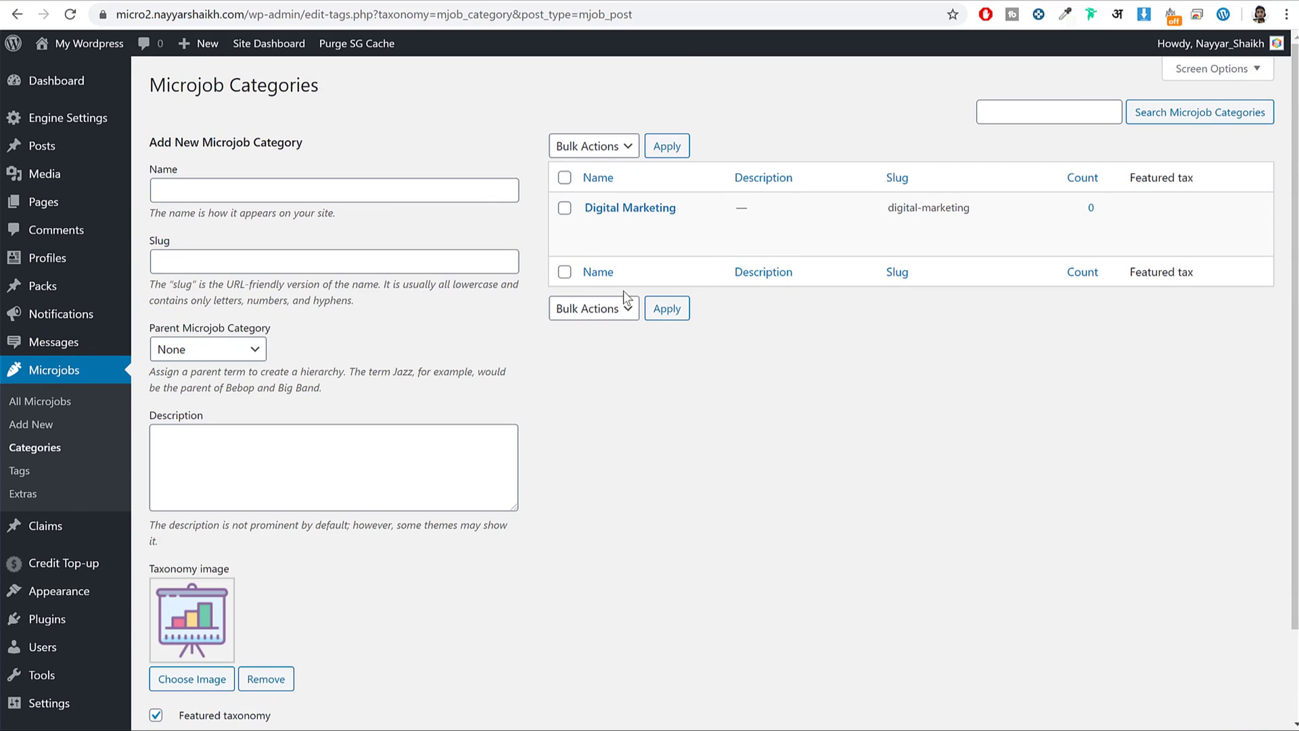
Start an SEO category with parent Digital Marketing and bring up its image chooser.
left_click(280, 197)
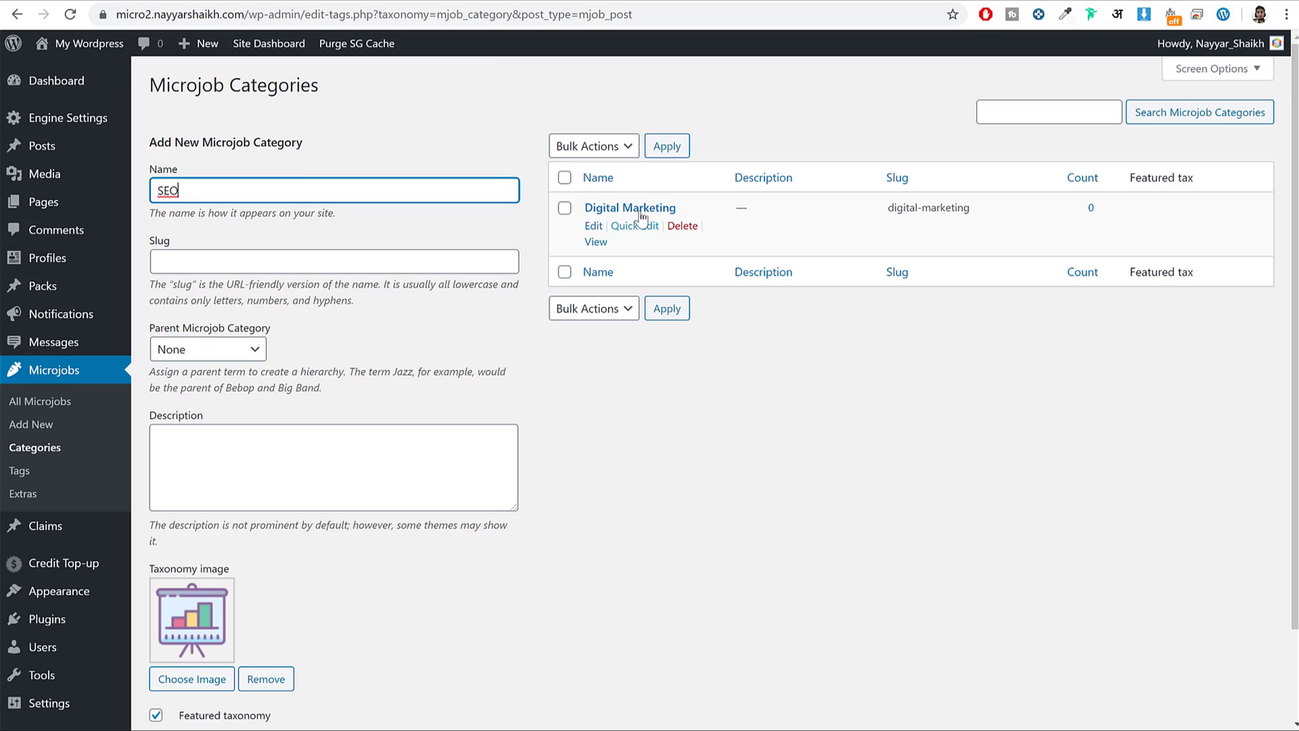
left_click_drag(161, 331, 271, 329)
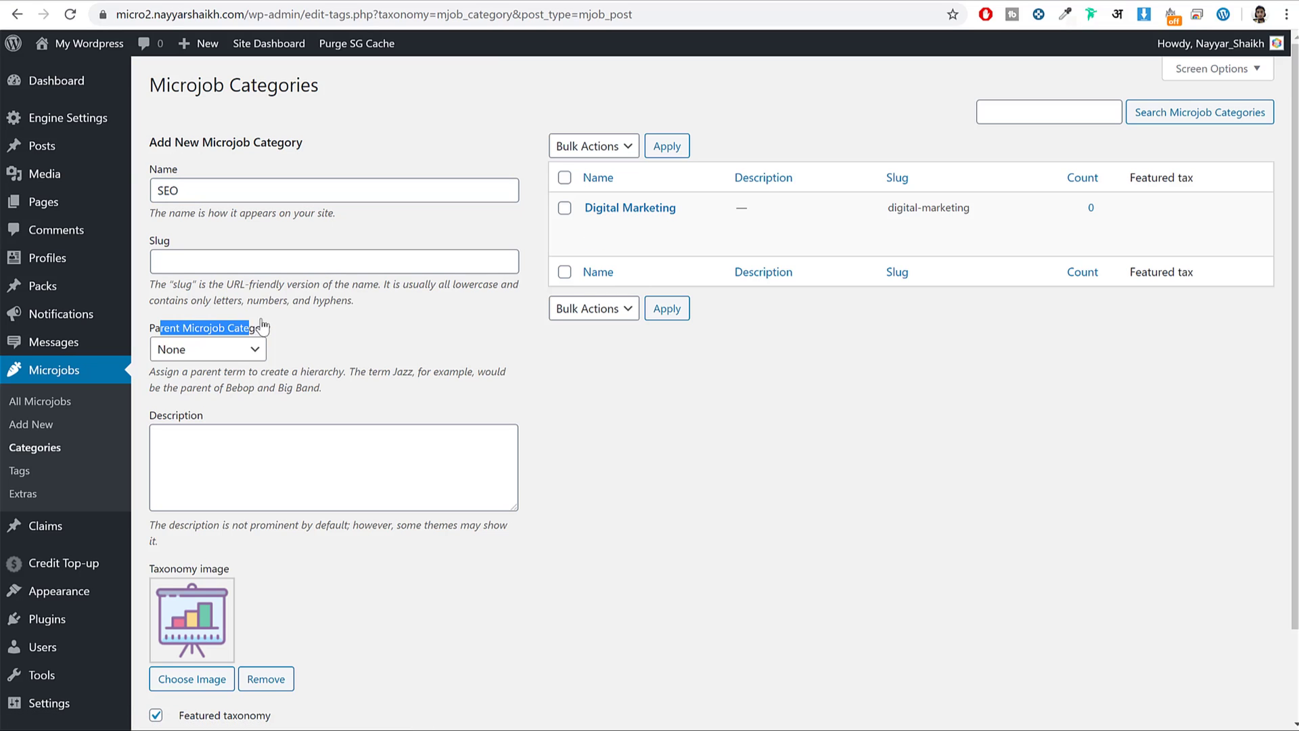
left_click(261, 347)
left_click(208, 384)
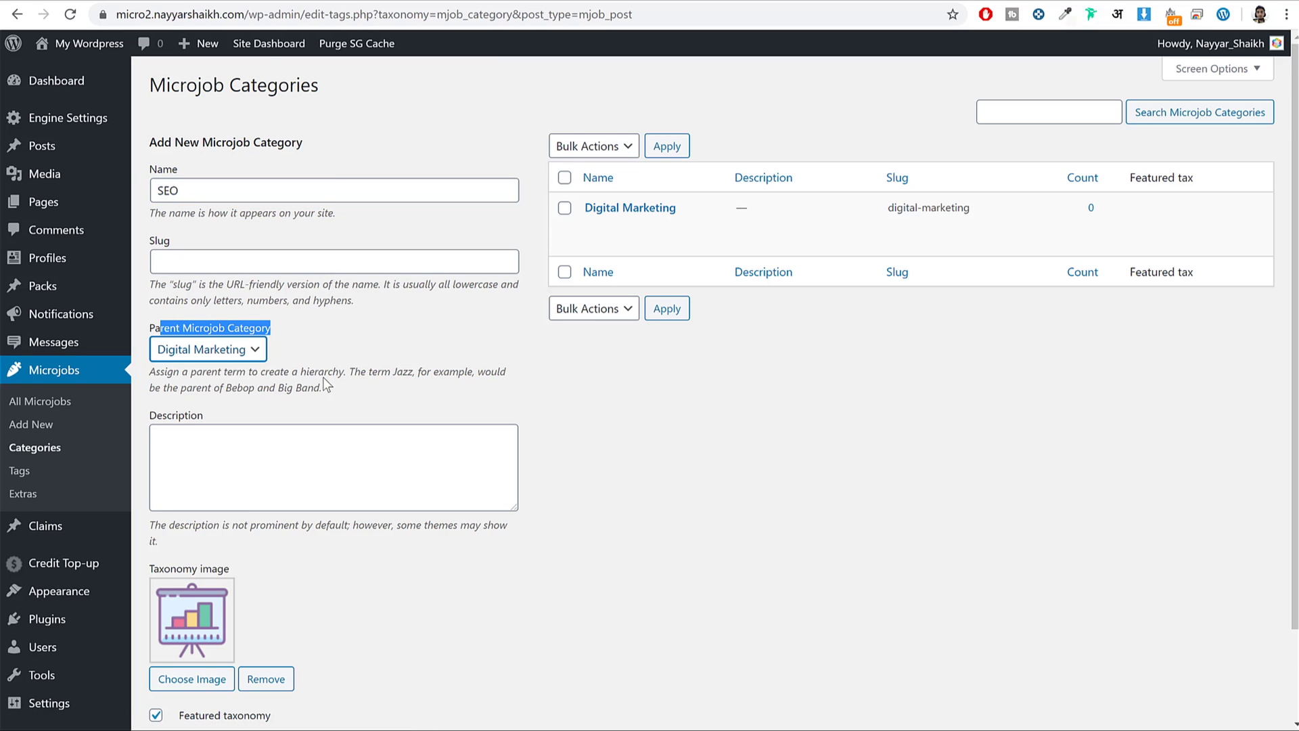
scroll(190, 550, "down", 3)
left_click(210, 581)
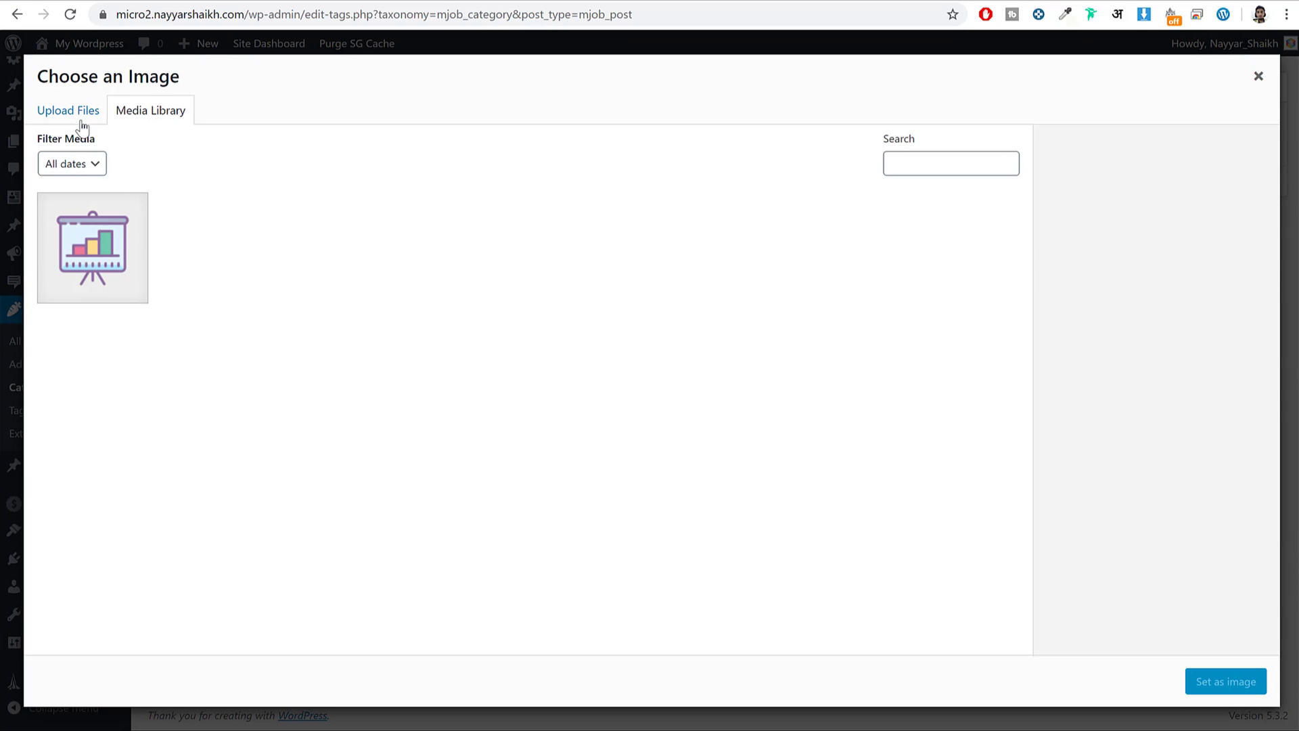
Select all 21 images in Micro Job Engine's Media folder and upload them to the media library.
left_click(71, 113)
left_click(674, 376)
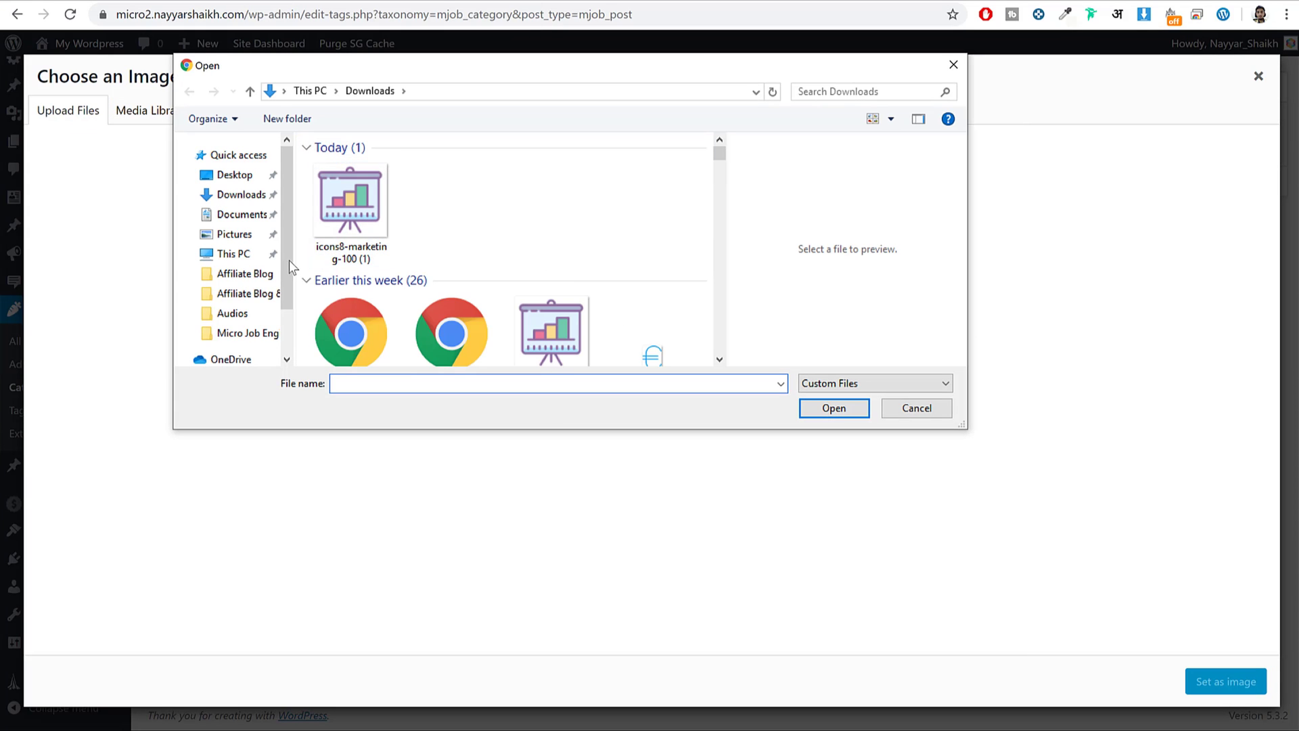
left_click(248, 332)
double_click(341, 184)
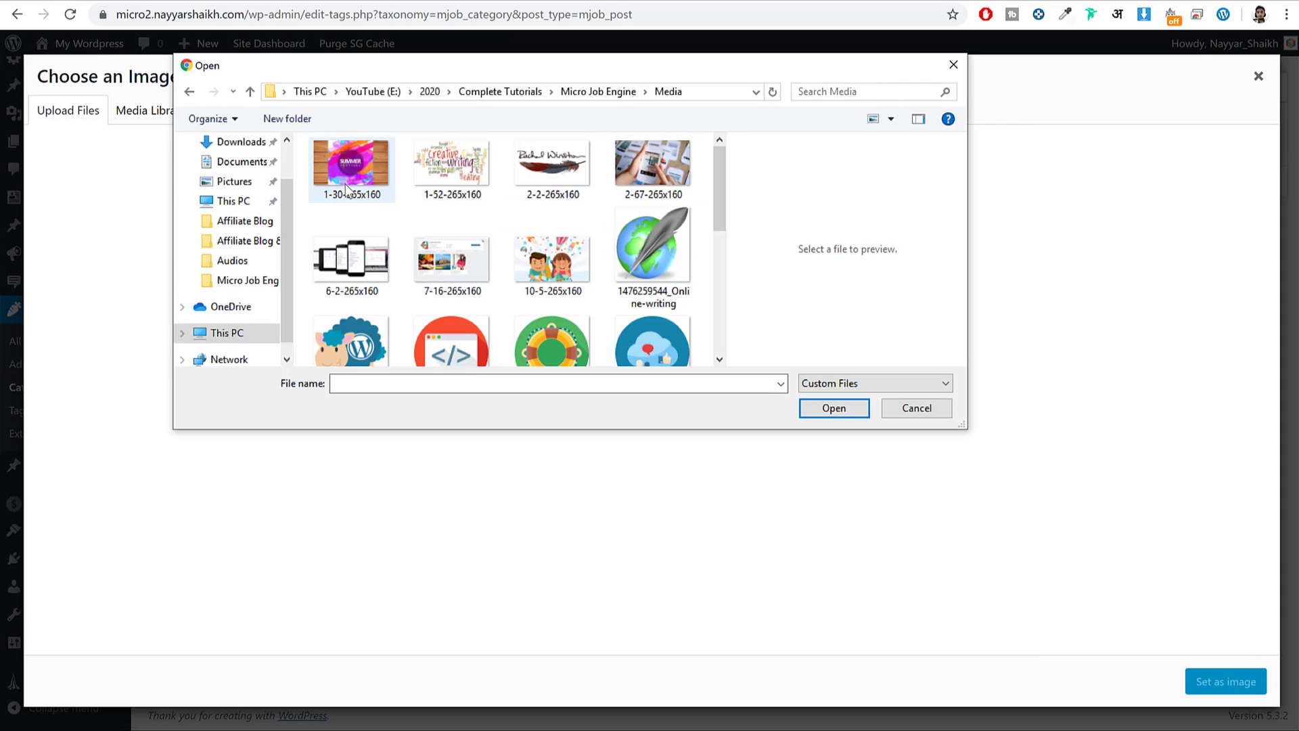
key("ctrl+a")
scroll(514, 243, "down", 5)
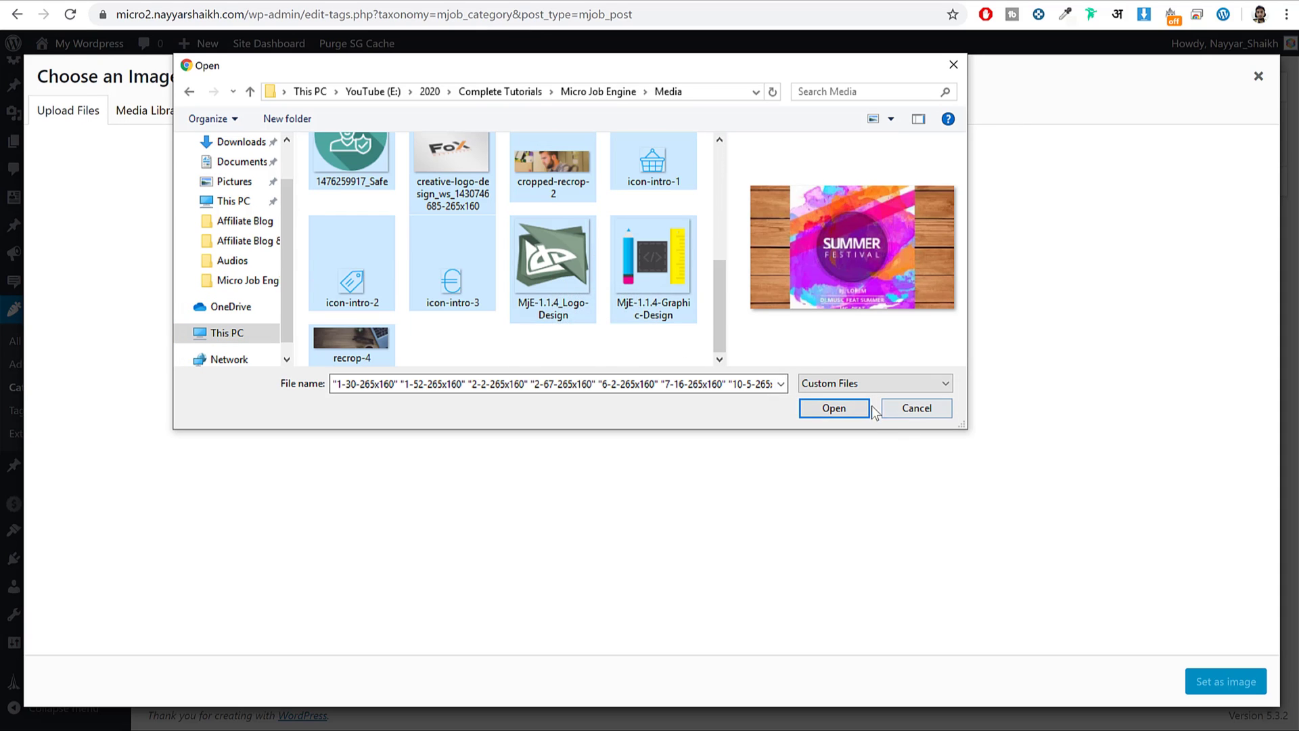
left_click(853, 409)
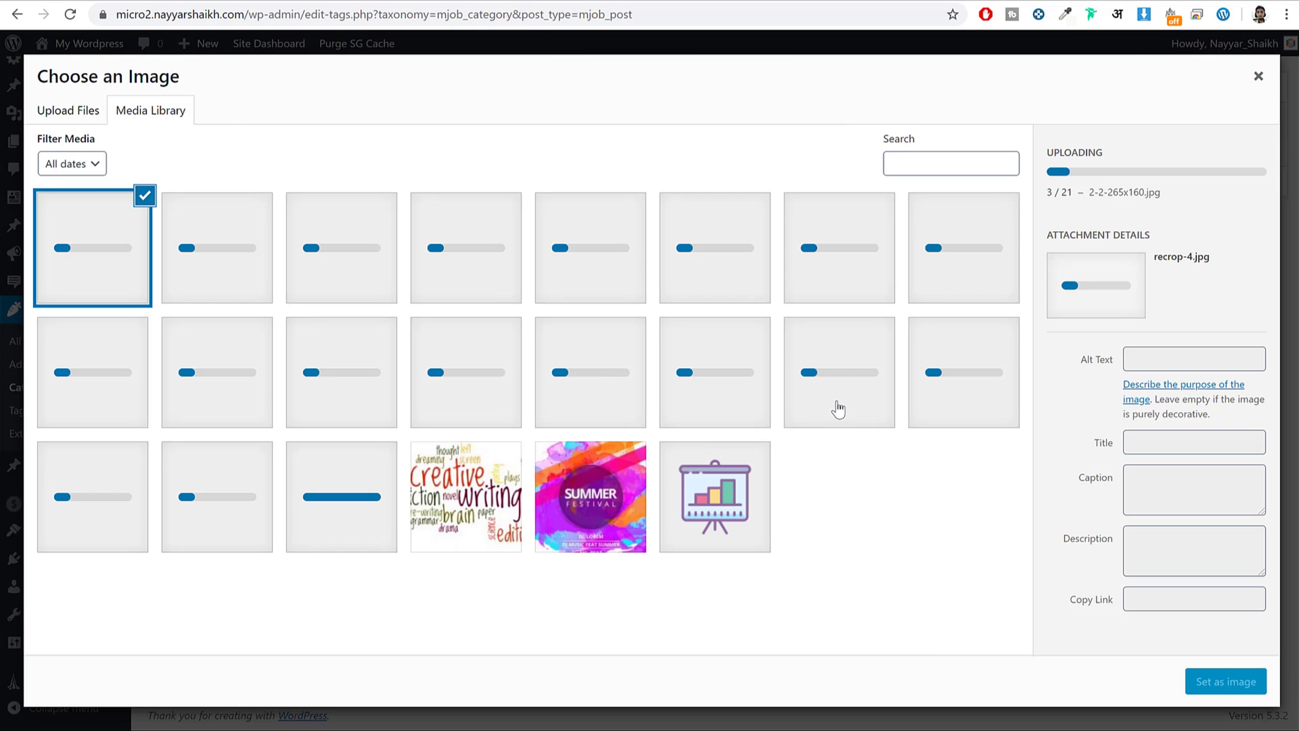
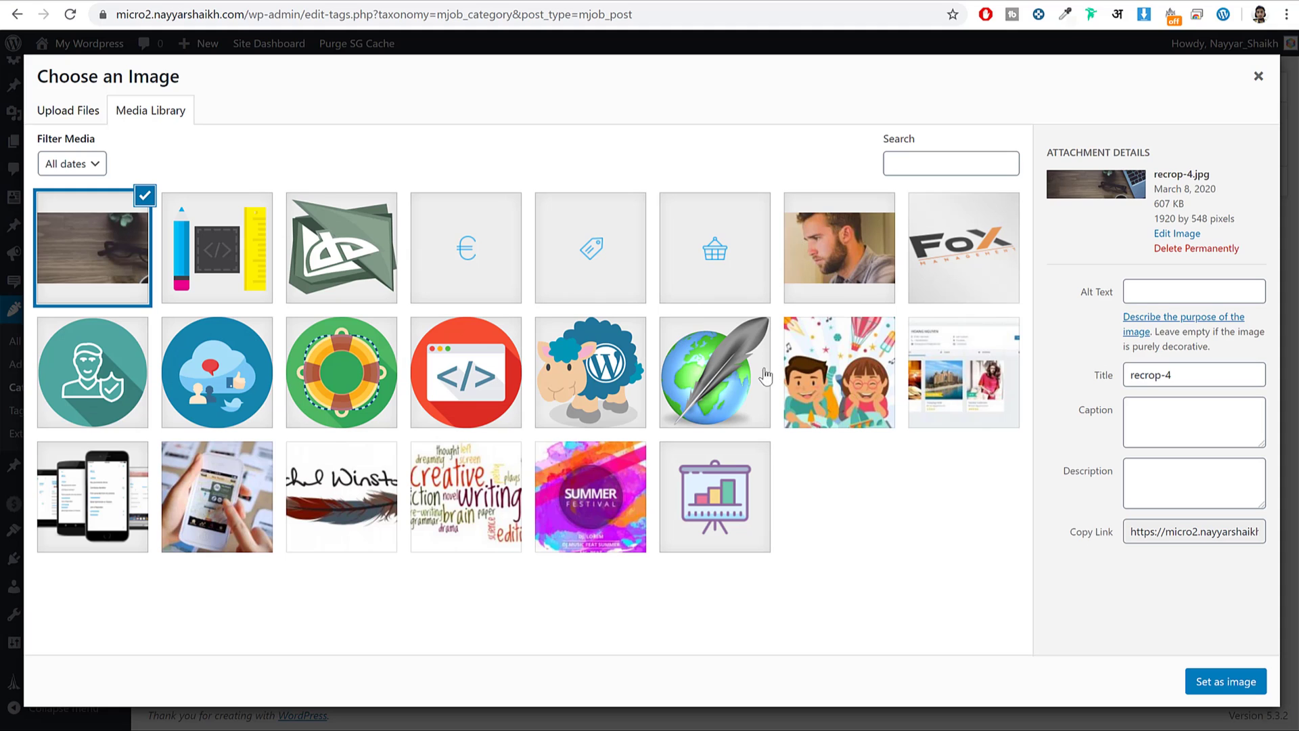
Set the lifebuoy picture as the SEO category's image and add it under Digital Marketing.
left_click(340, 405)
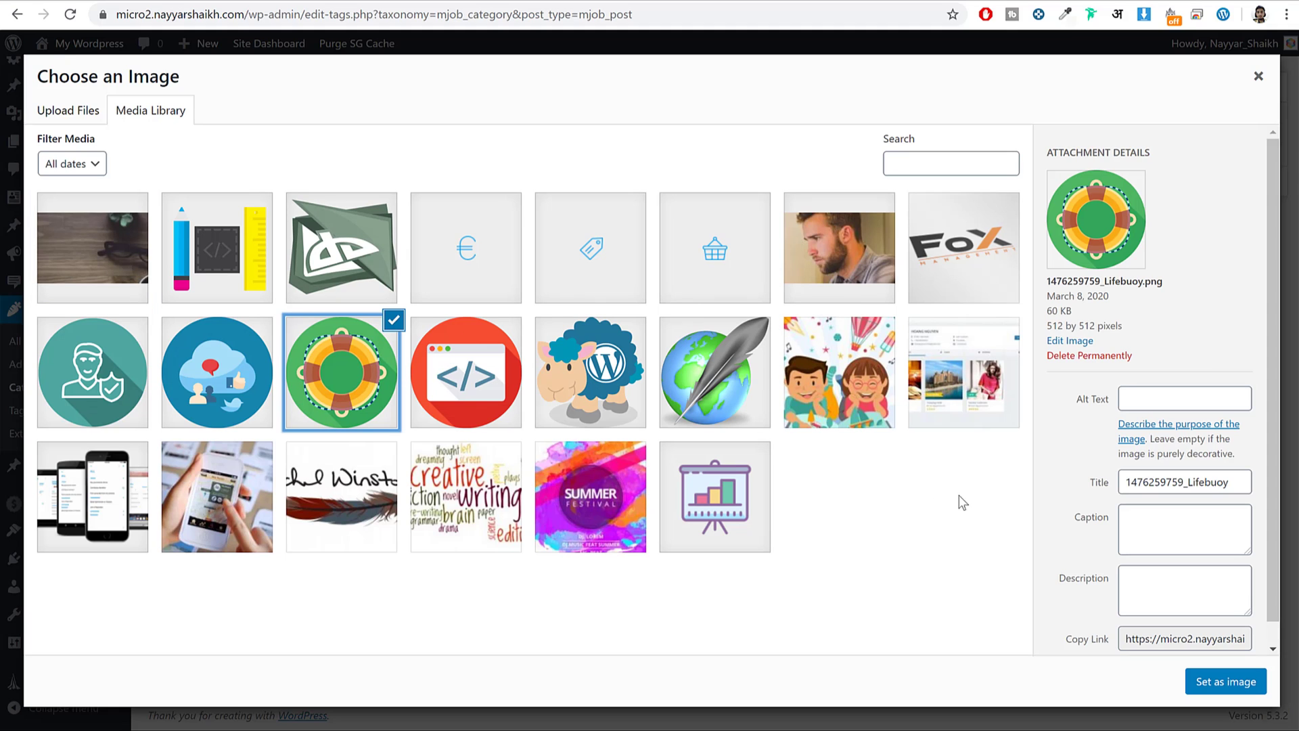
left_click(1213, 697)
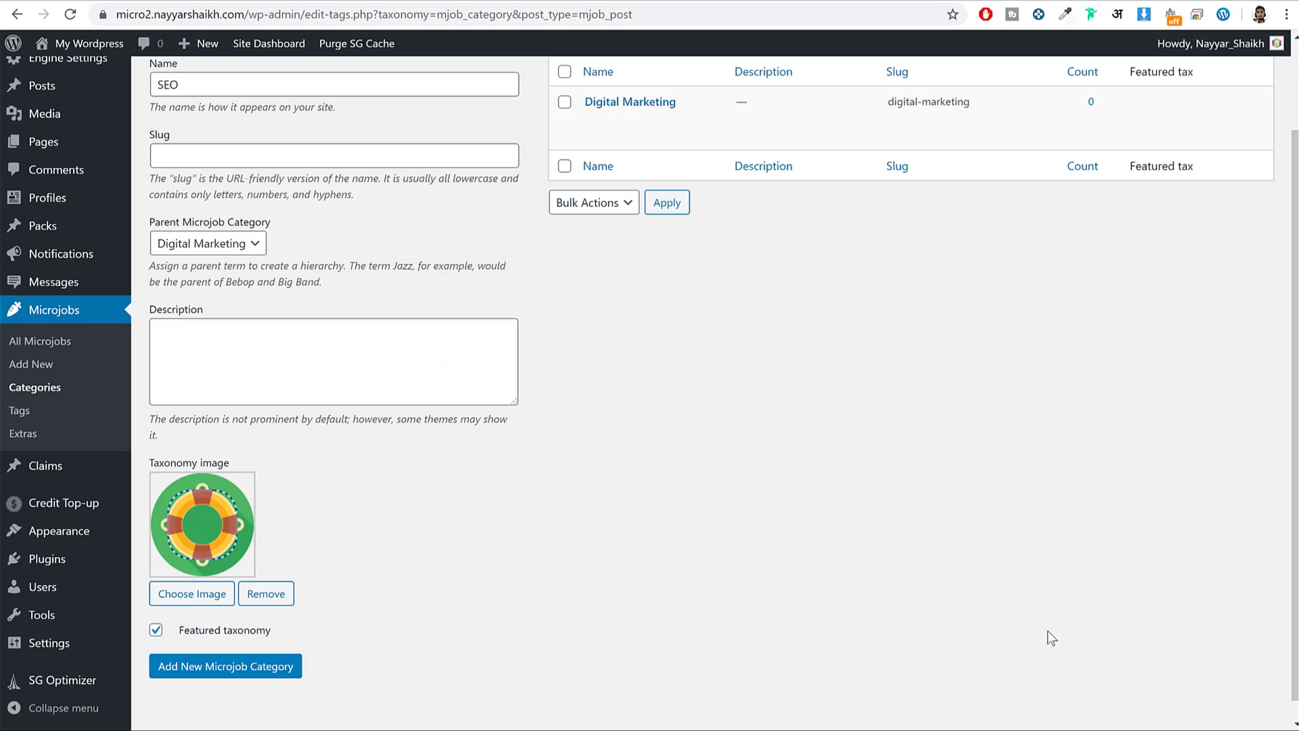
left_click(212, 669)
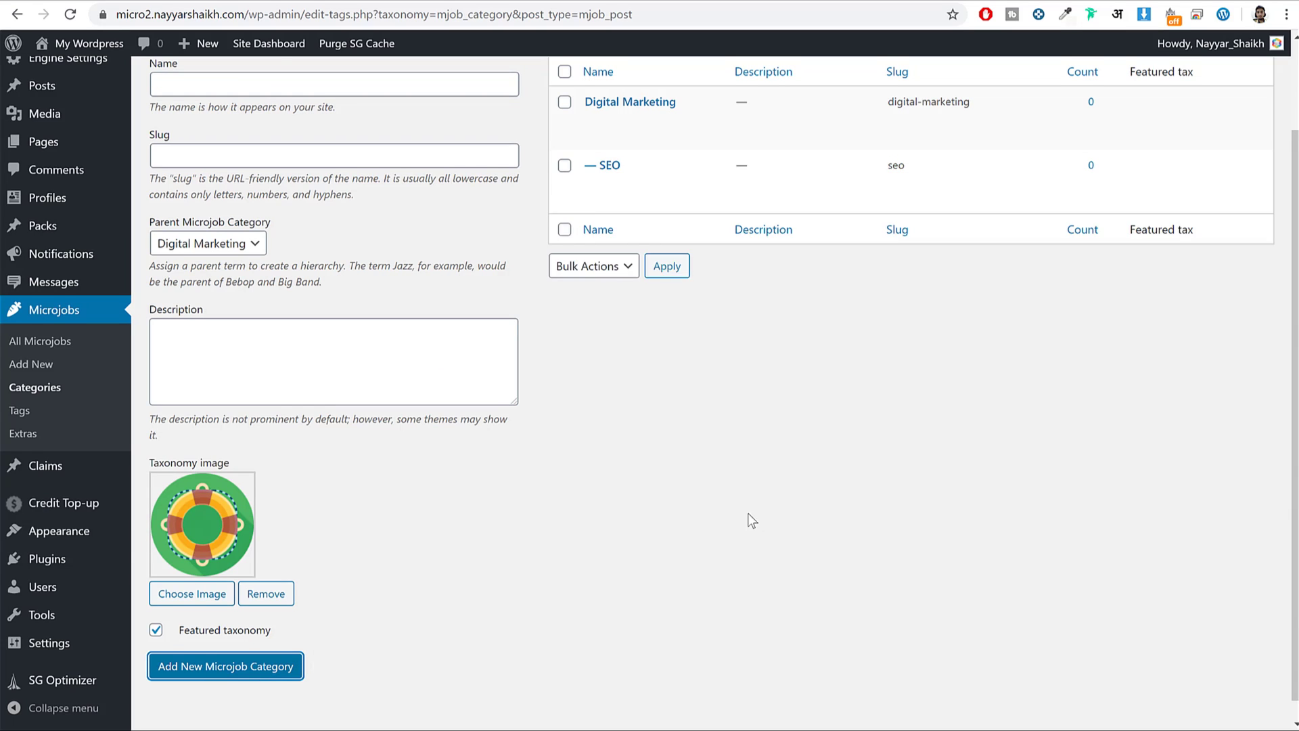
scroll(704, 487, "up", 2)
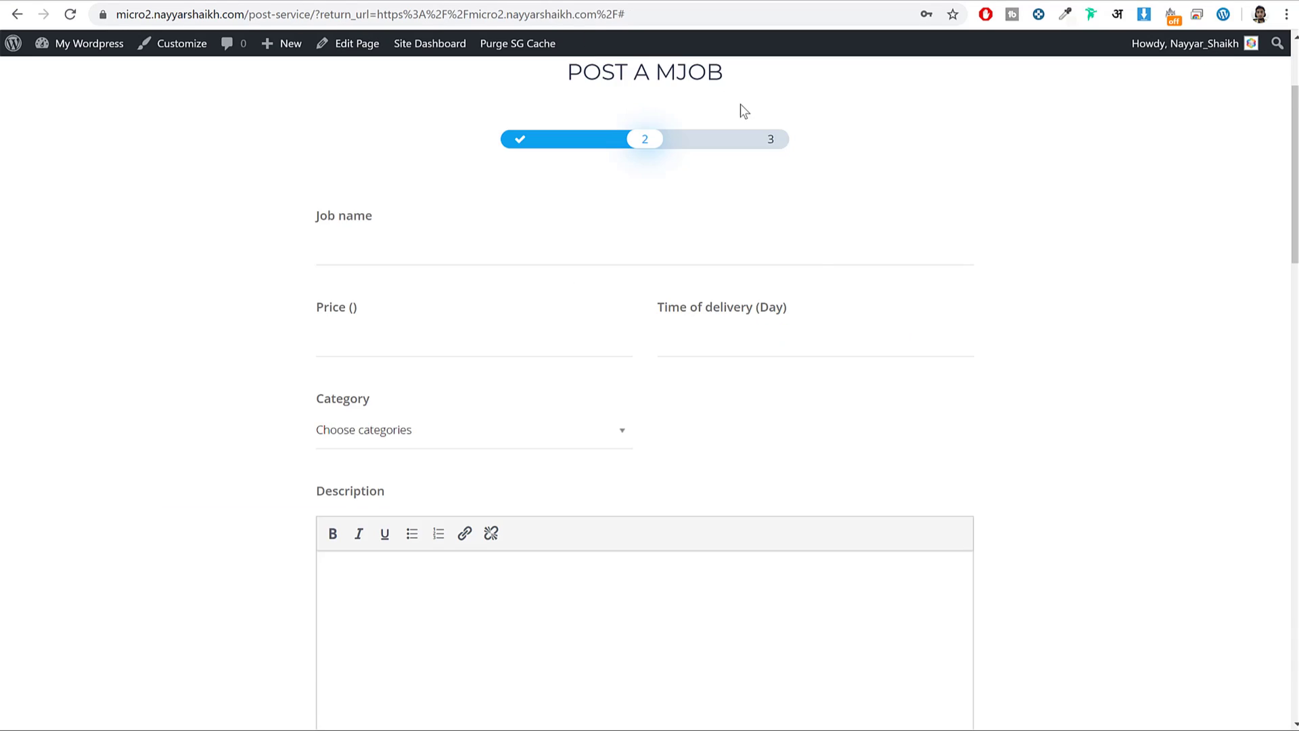
Reload Post a mJob, choose the Standard plan, and enter job name Jon with price 10.
left_click(70, 15)
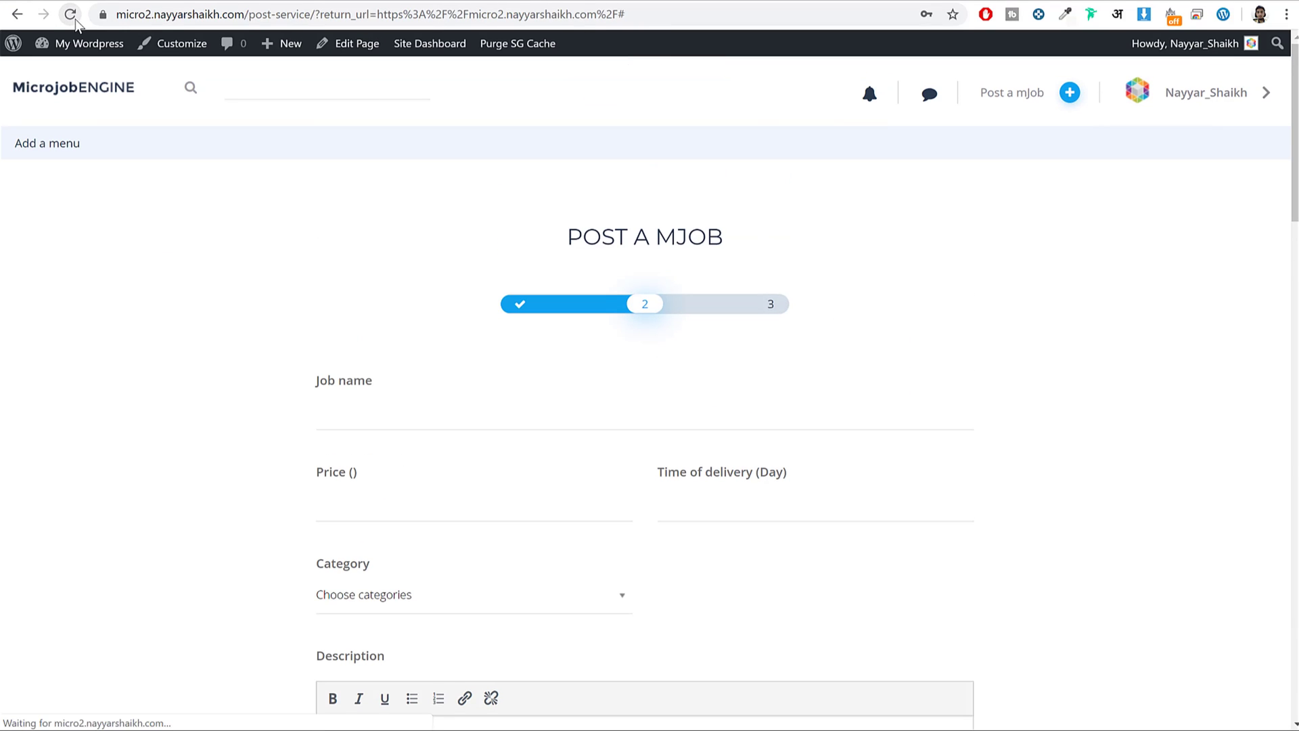
left_click(522, 465)
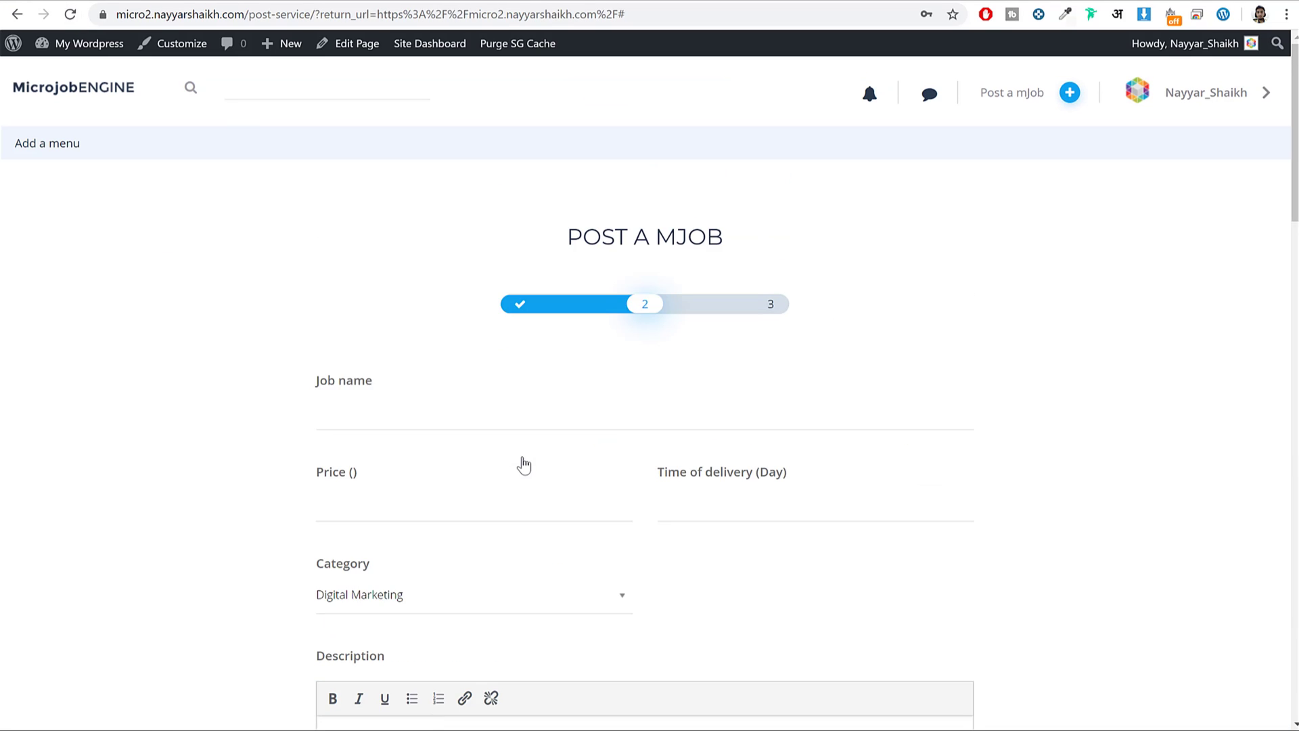
scroll(485, 446, "down", 4)
left_click(413, 347)
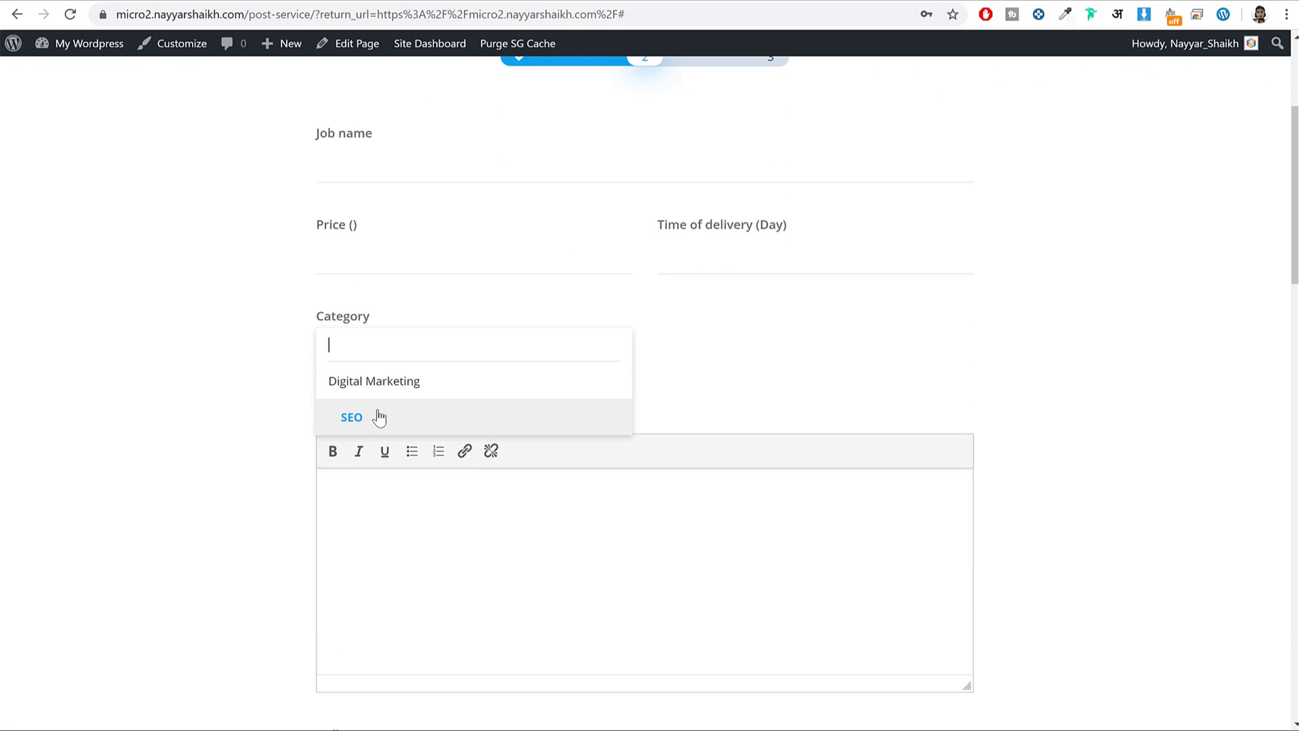
left_click(451, 168)
key("Tab")
key("Tab")
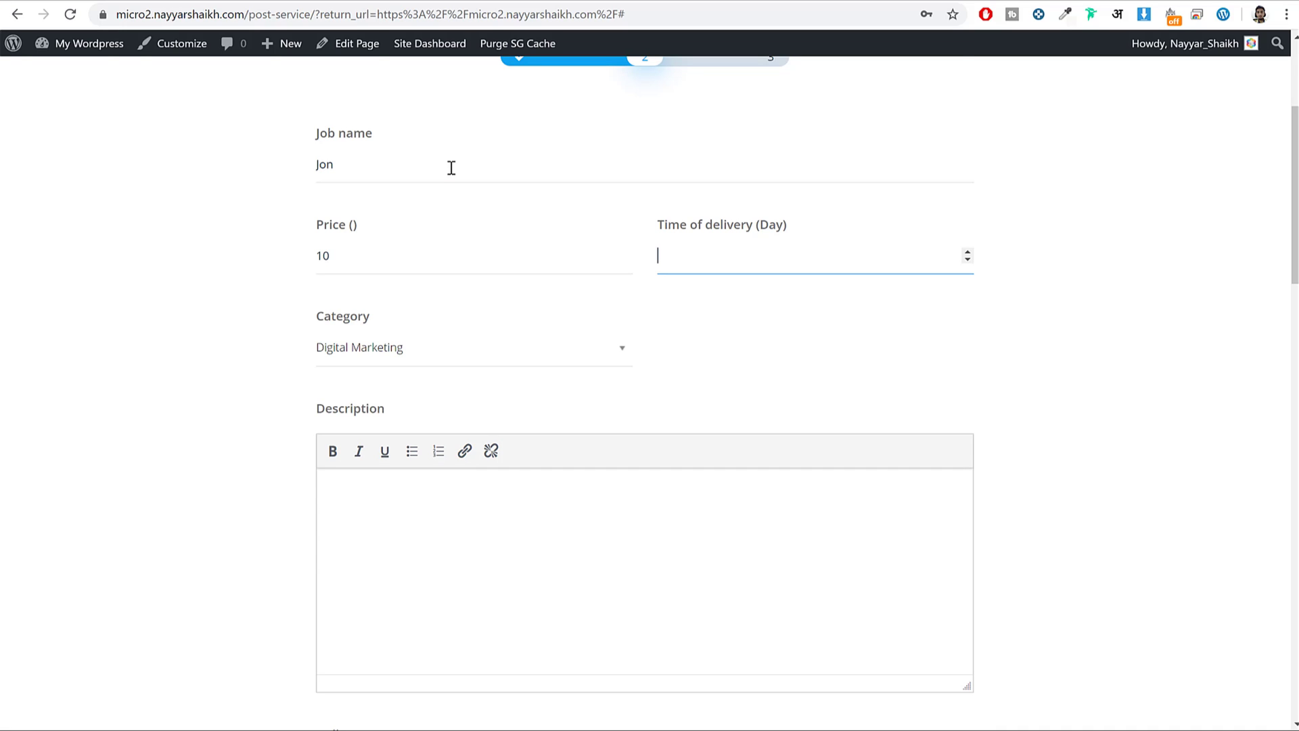
Set the job category to SEO, add a short description, and save the mJob.
scroll(1055, 345, "up", 3)
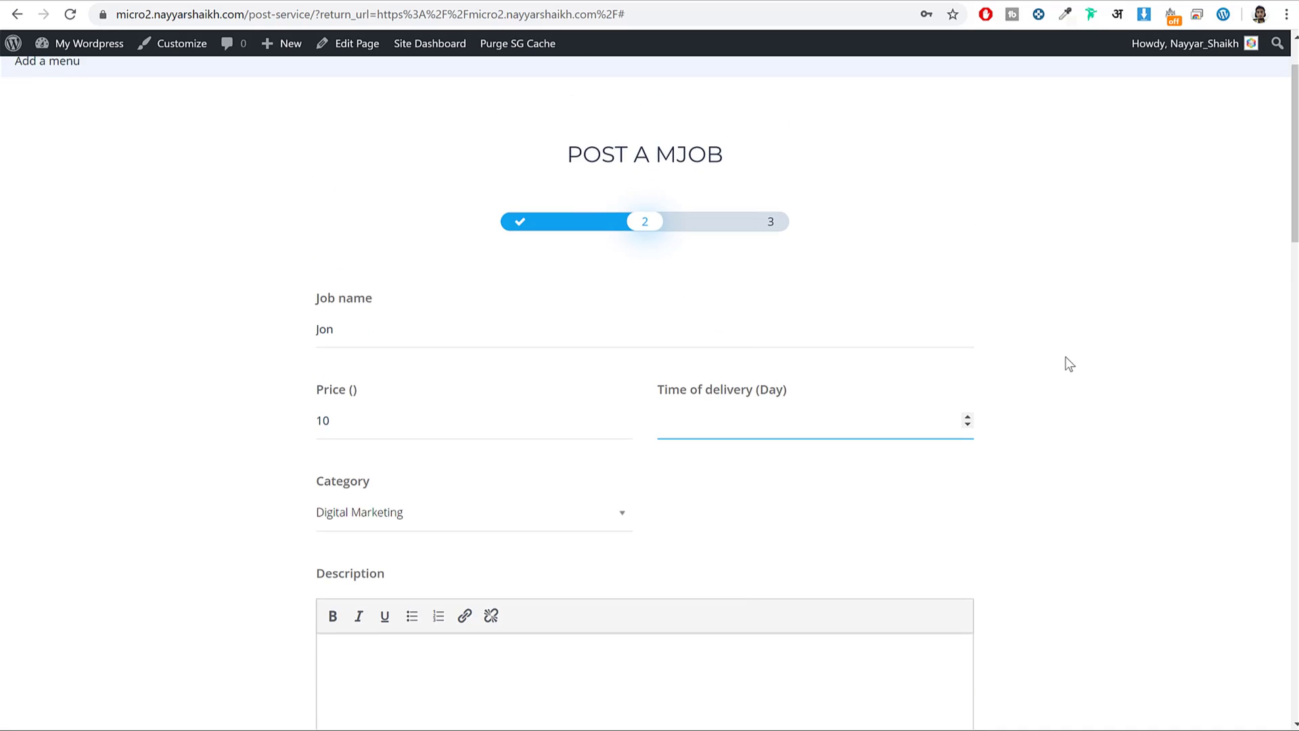
scroll(1063, 364, "down", 3)
left_click(589, 357)
left_click(501, 418)
type("Seo")
scroll(487, 575, "down", 4)
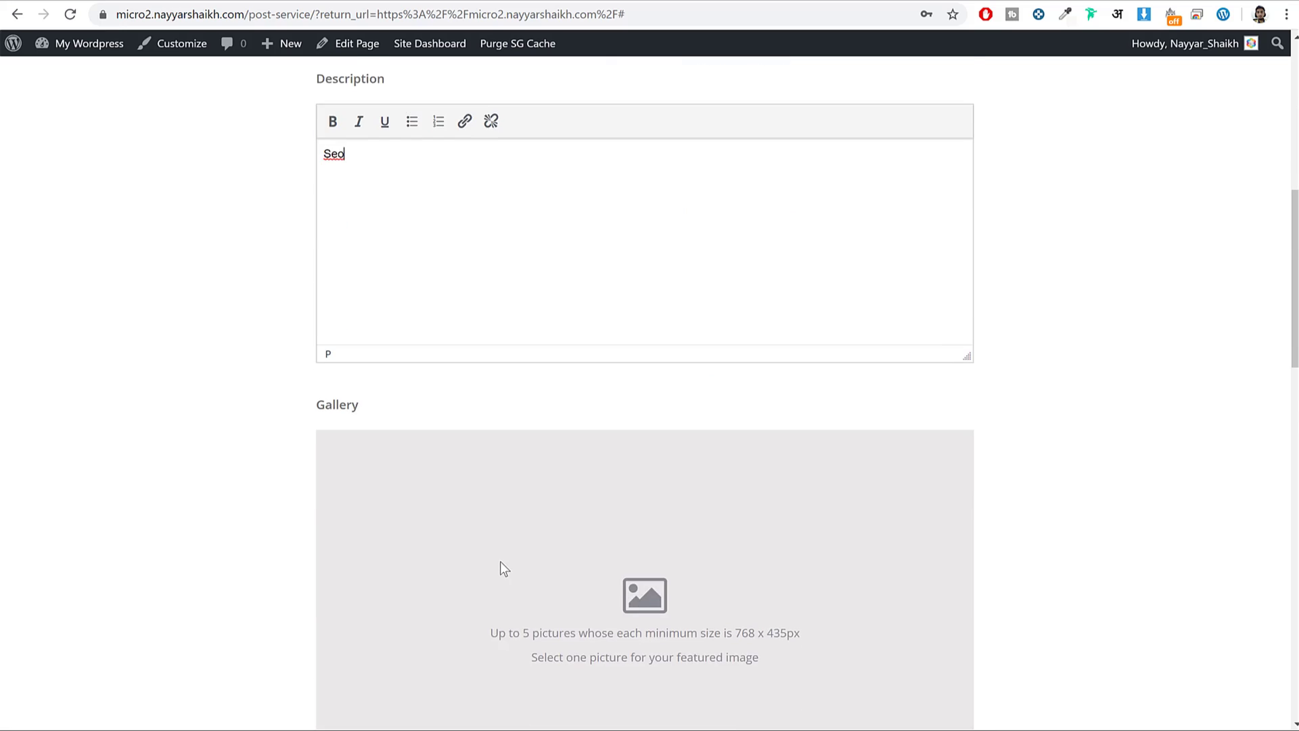
scroll(499, 563, "down", 3)
scroll(621, 306, "down", 5)
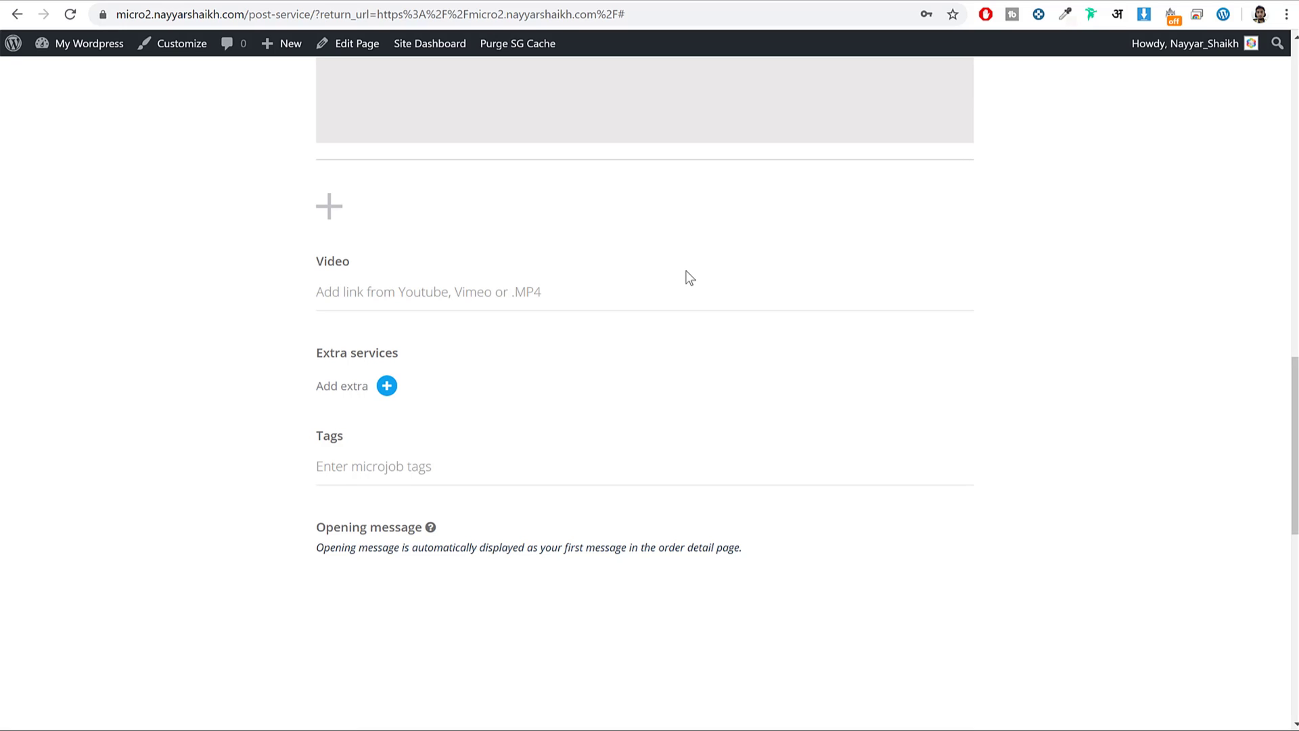
scroll(435, 386, "down", 5)
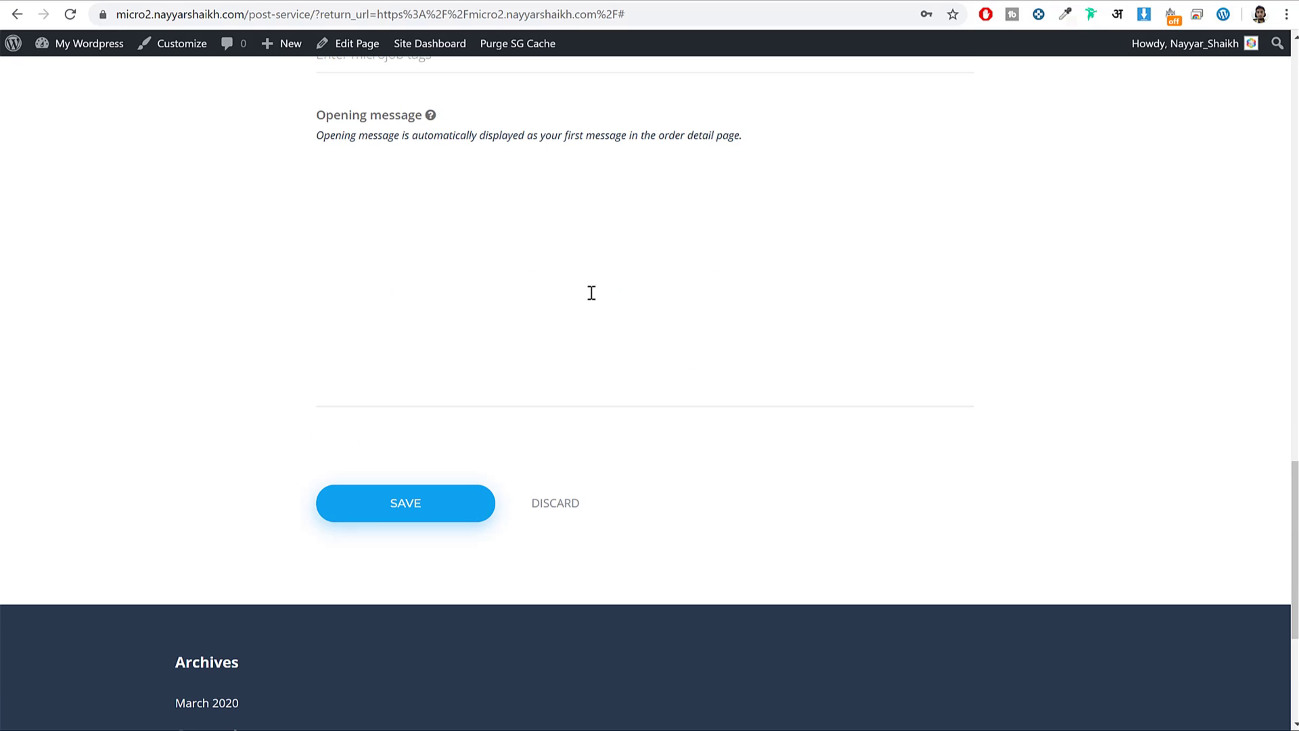
left_click(386, 513)
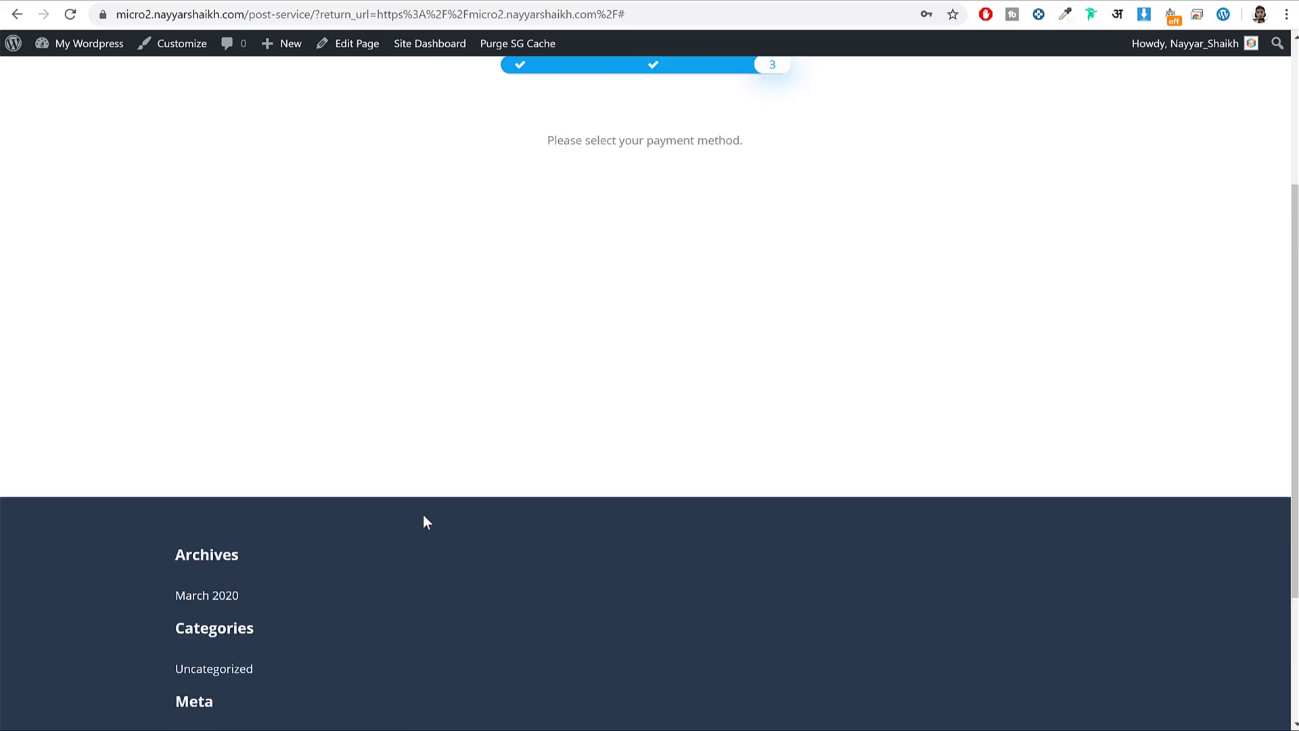
left_click_drag(540, 382, 733, 383)
left_click(714, 398)
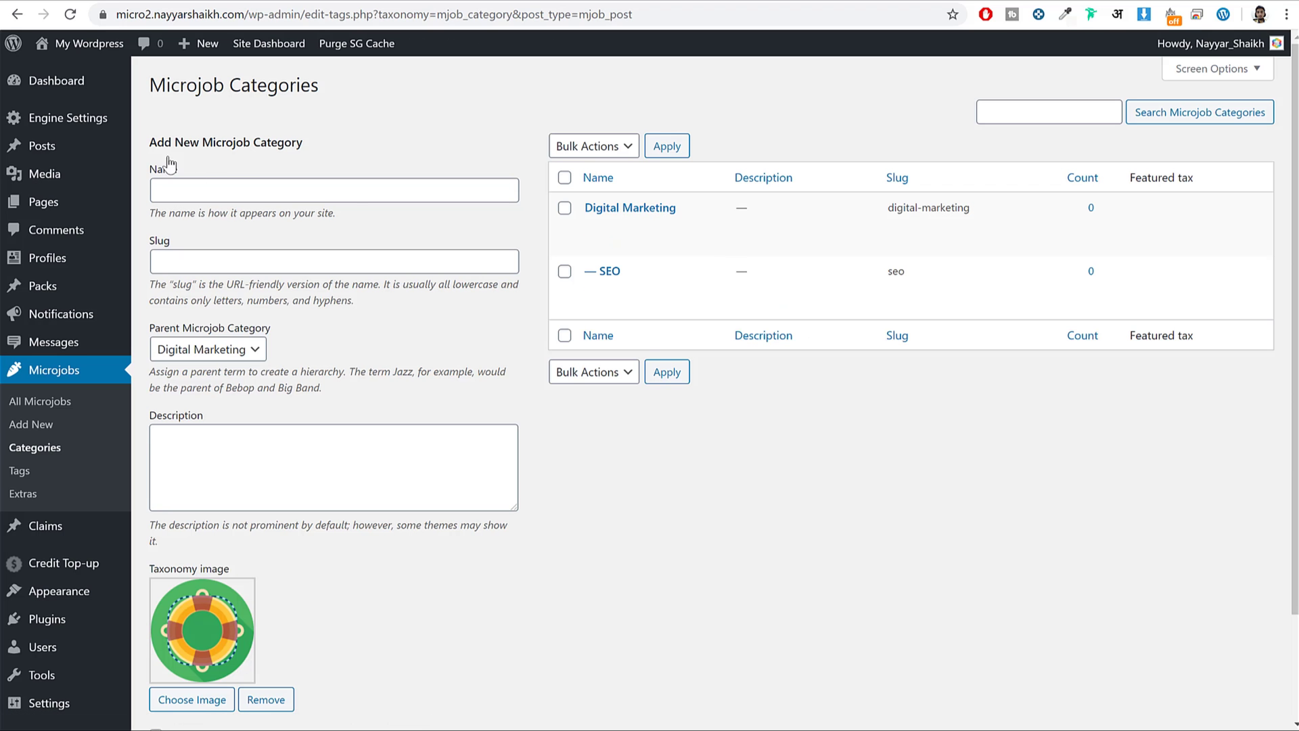
Enable PayPal payments in Payment Gateways and save the PayPal account e-mail.
mouse_move(90, 123)
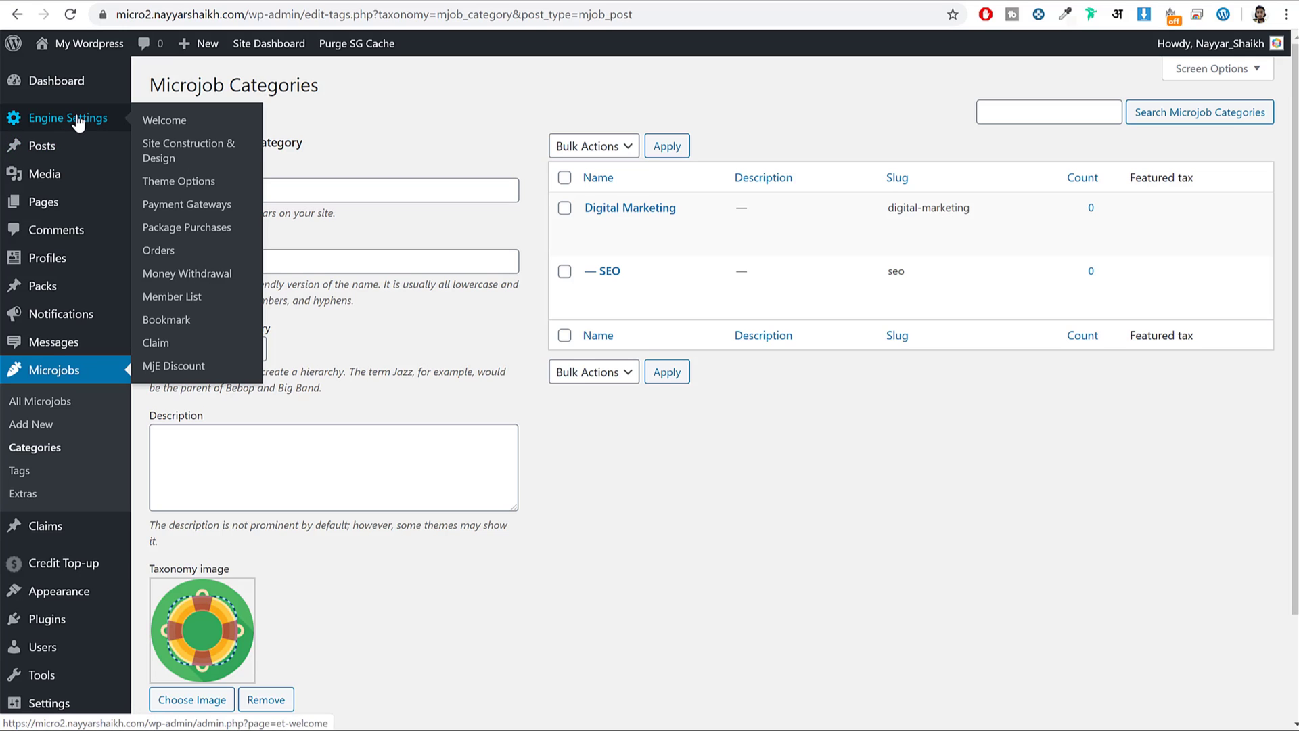
left_click(189, 211)
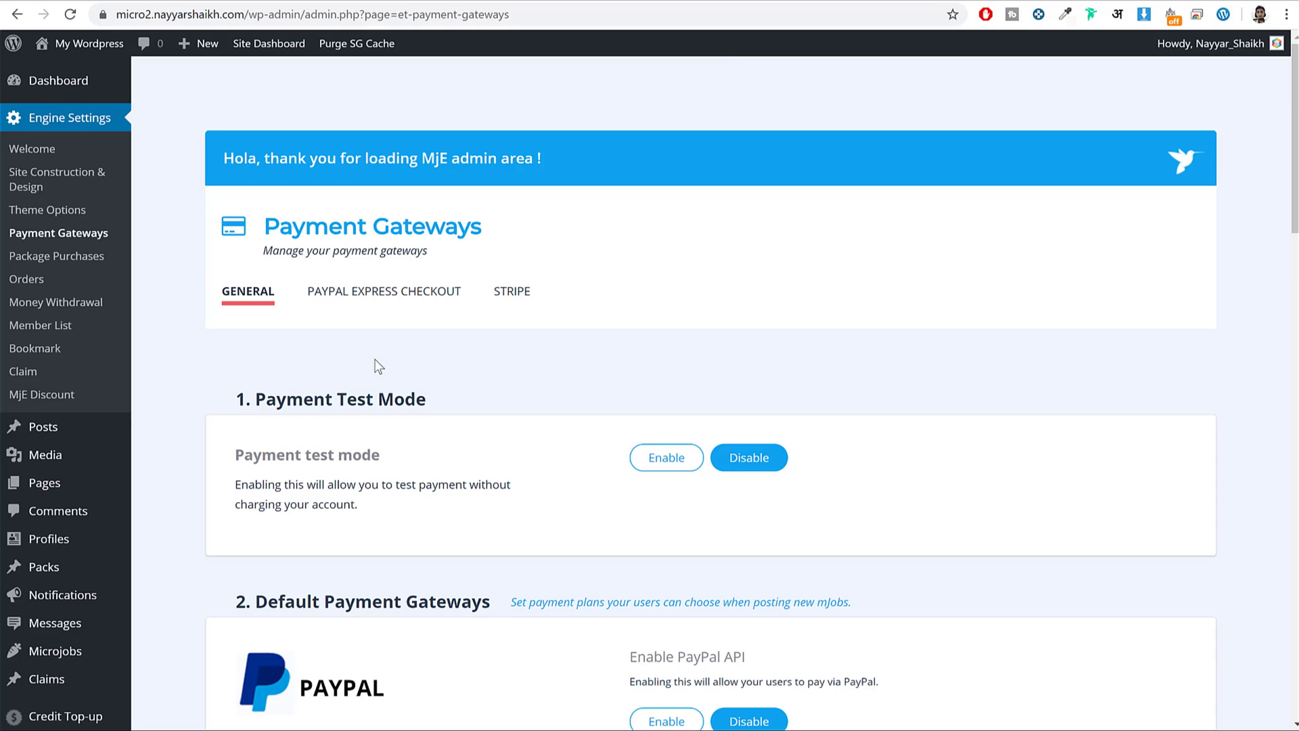
scroll(298, 369, "down", 6)
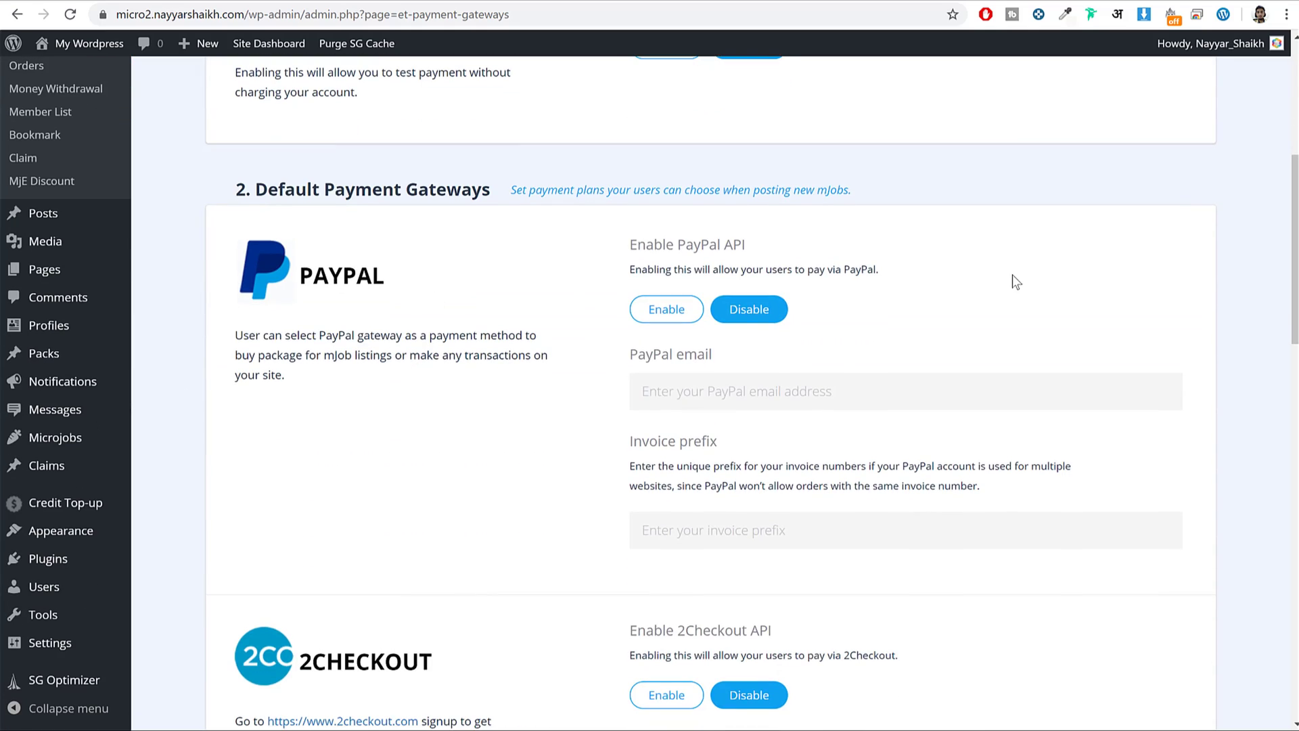
left_click(667, 309)
left_click(720, 388)
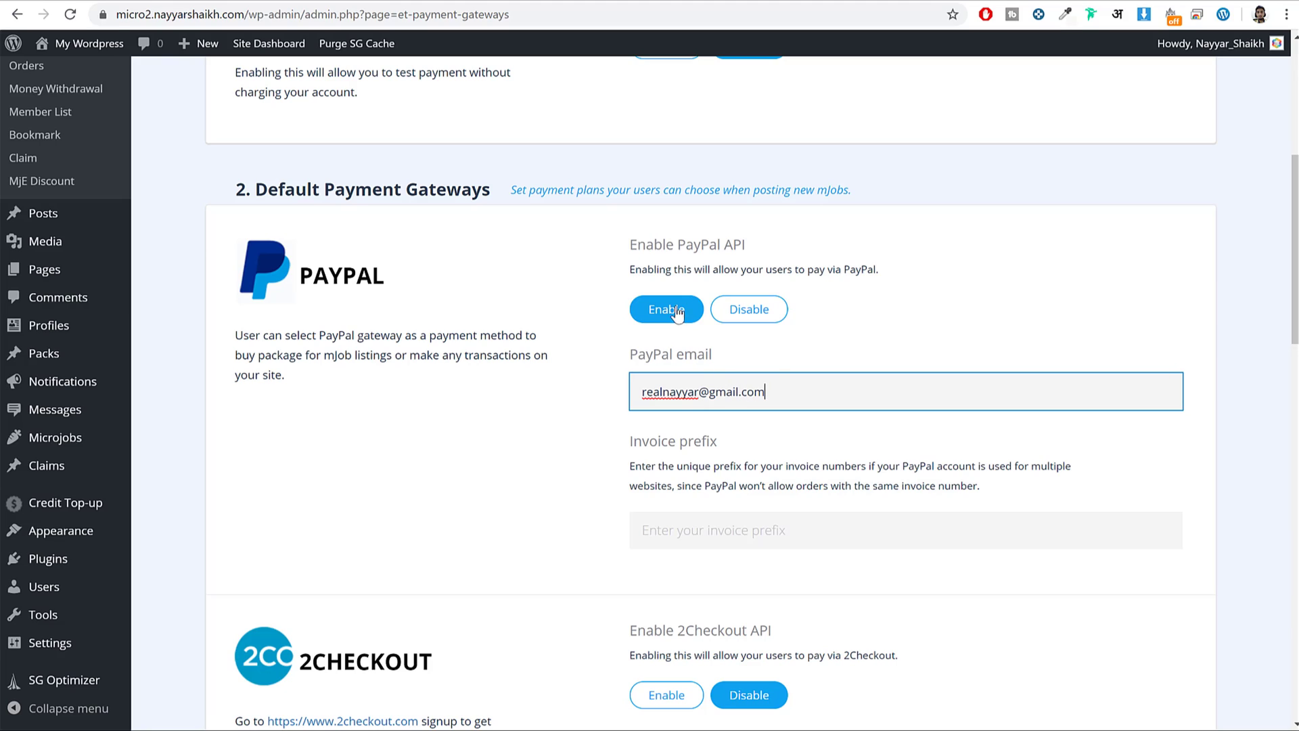
left_click_drag(642, 391, 781, 402)
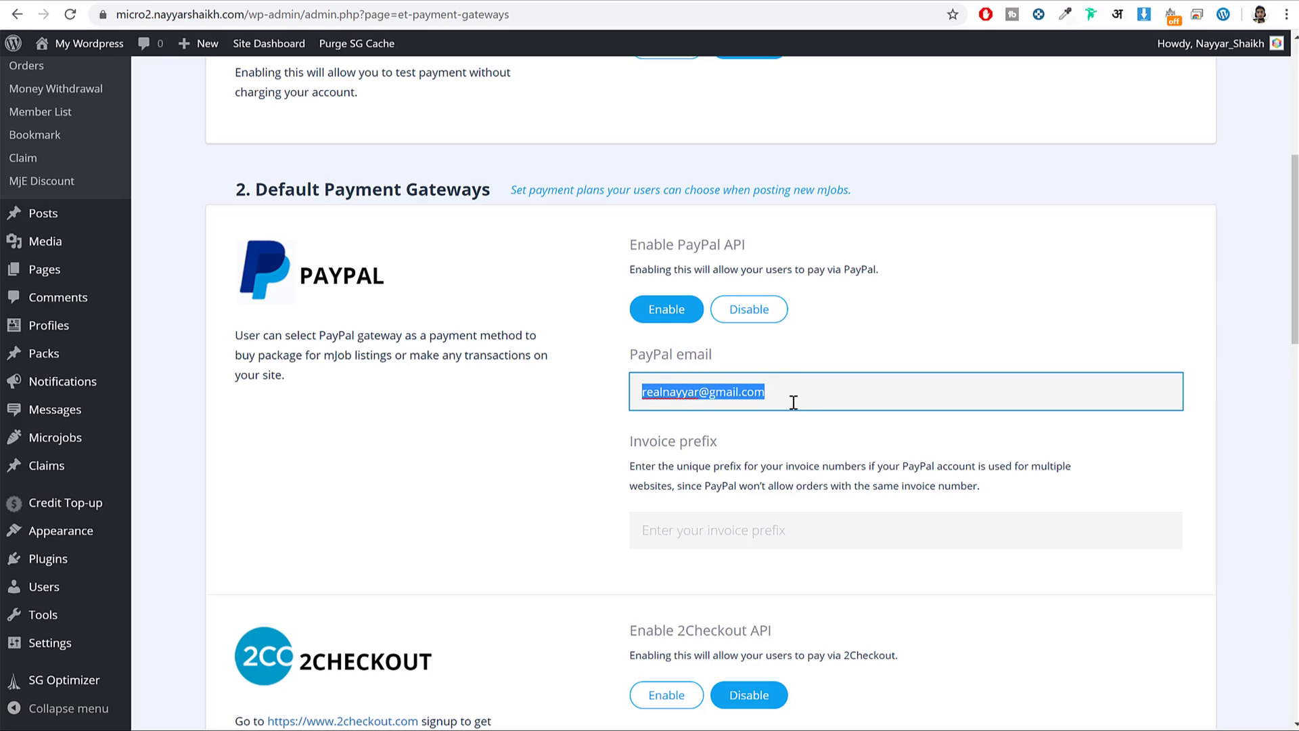
left_click(893, 354)
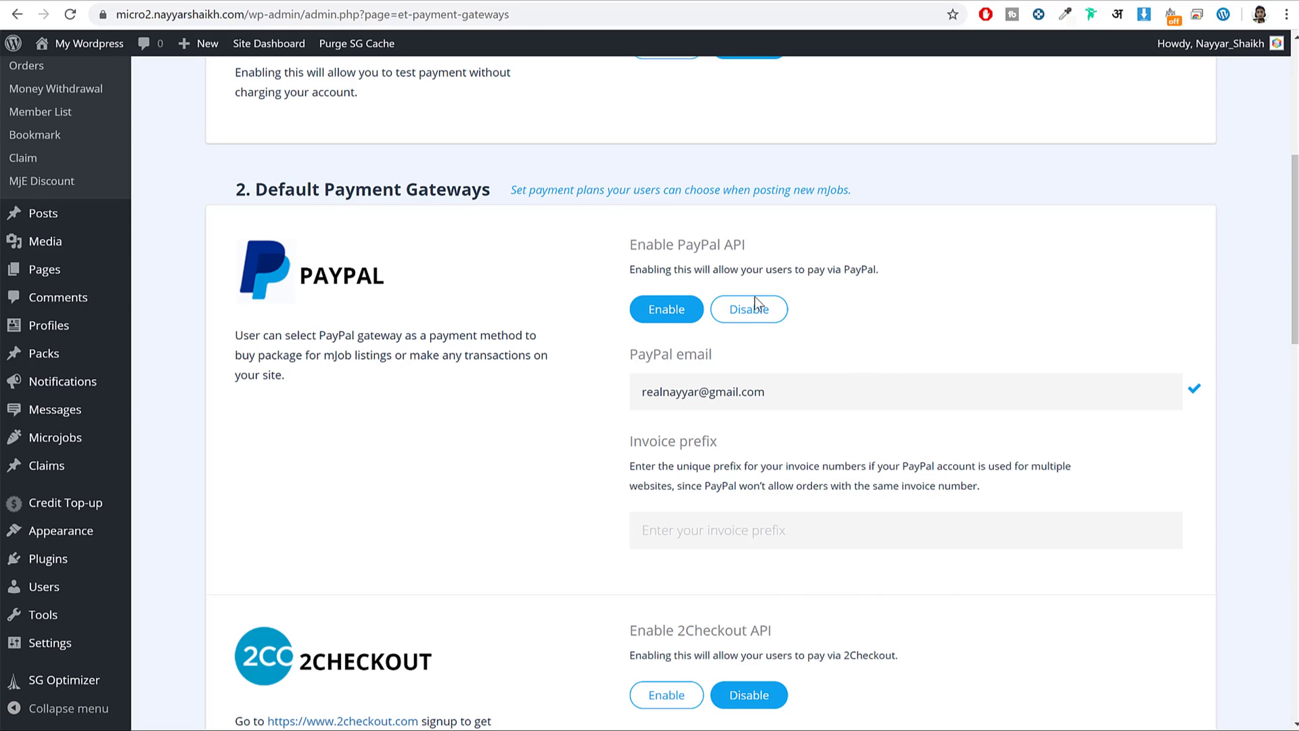
Enable PayPal Express Checkout and locate its live client ID and secret fields.
scroll(756, 300, "up", 5)
left_click(457, 208)
scroll(898, 282, "down", 4)
left_click(669, 130)
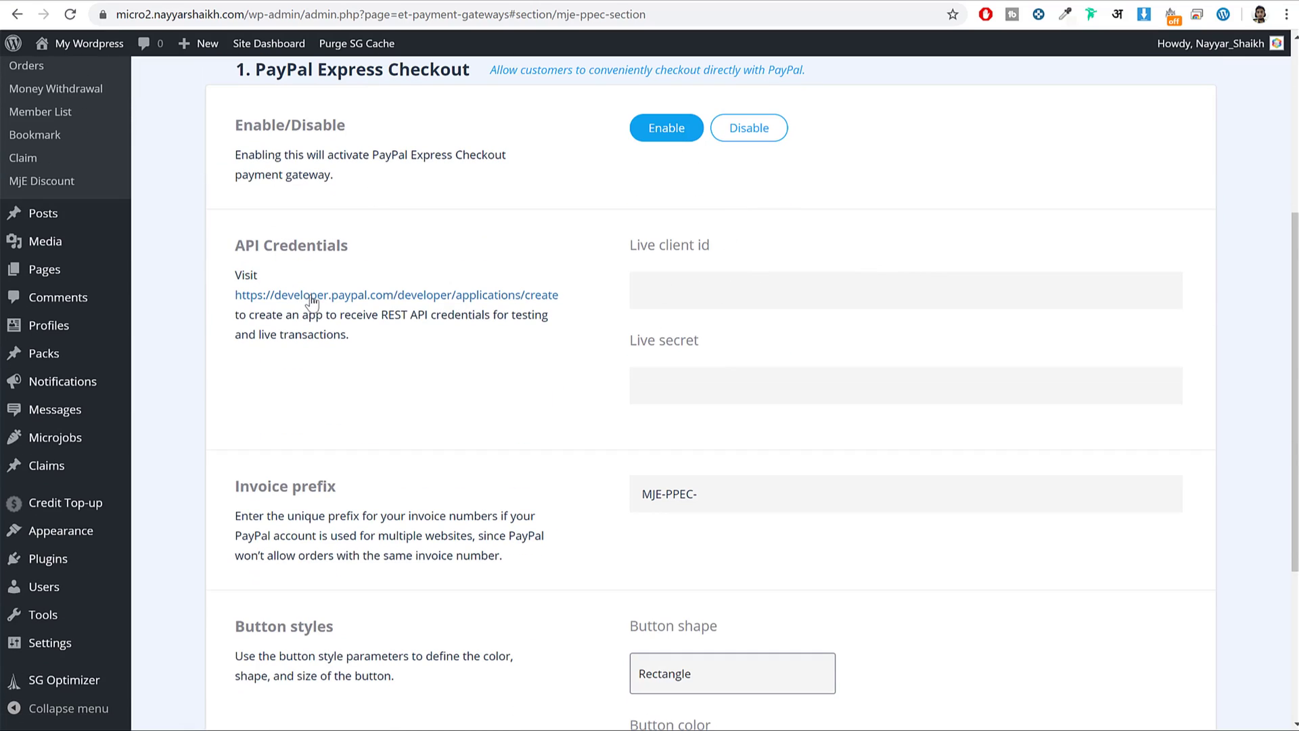
left_click_drag(683, 249, 720, 339)
scroll(717, 343, "up", 4)
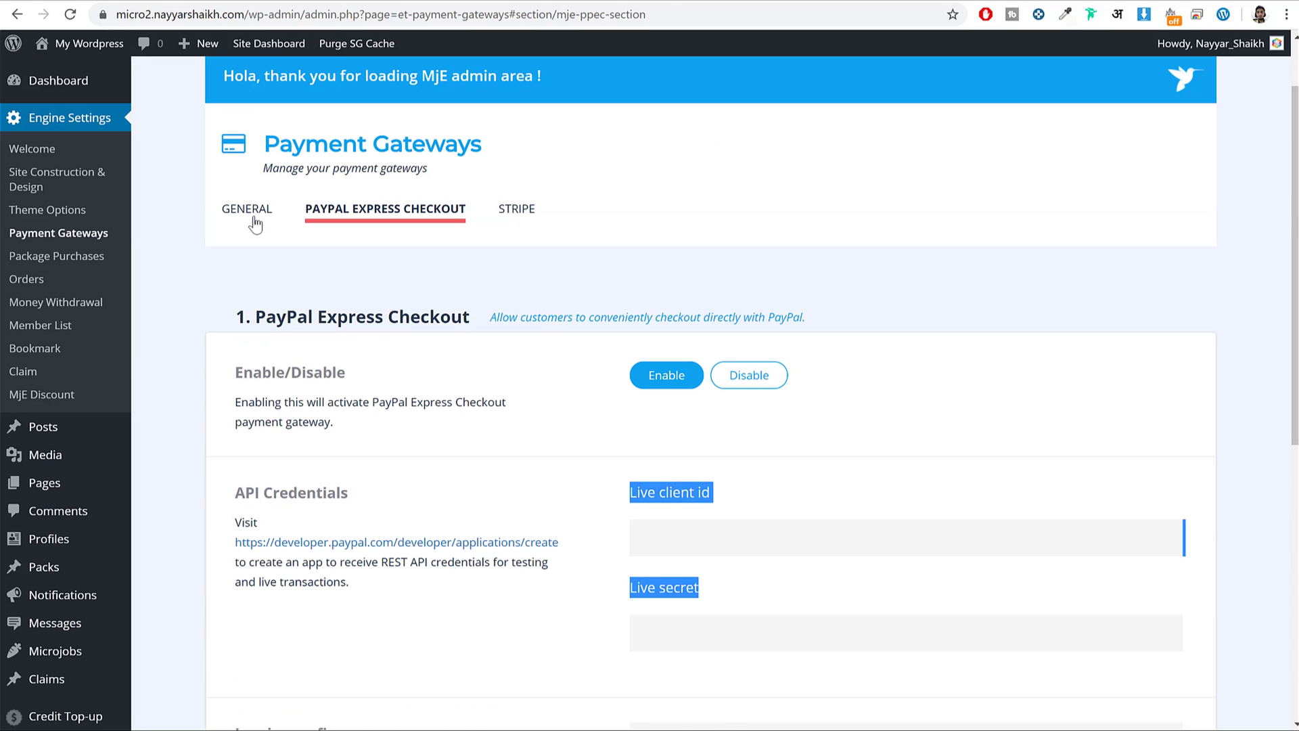
left_click(252, 218)
left_click(376, 209)
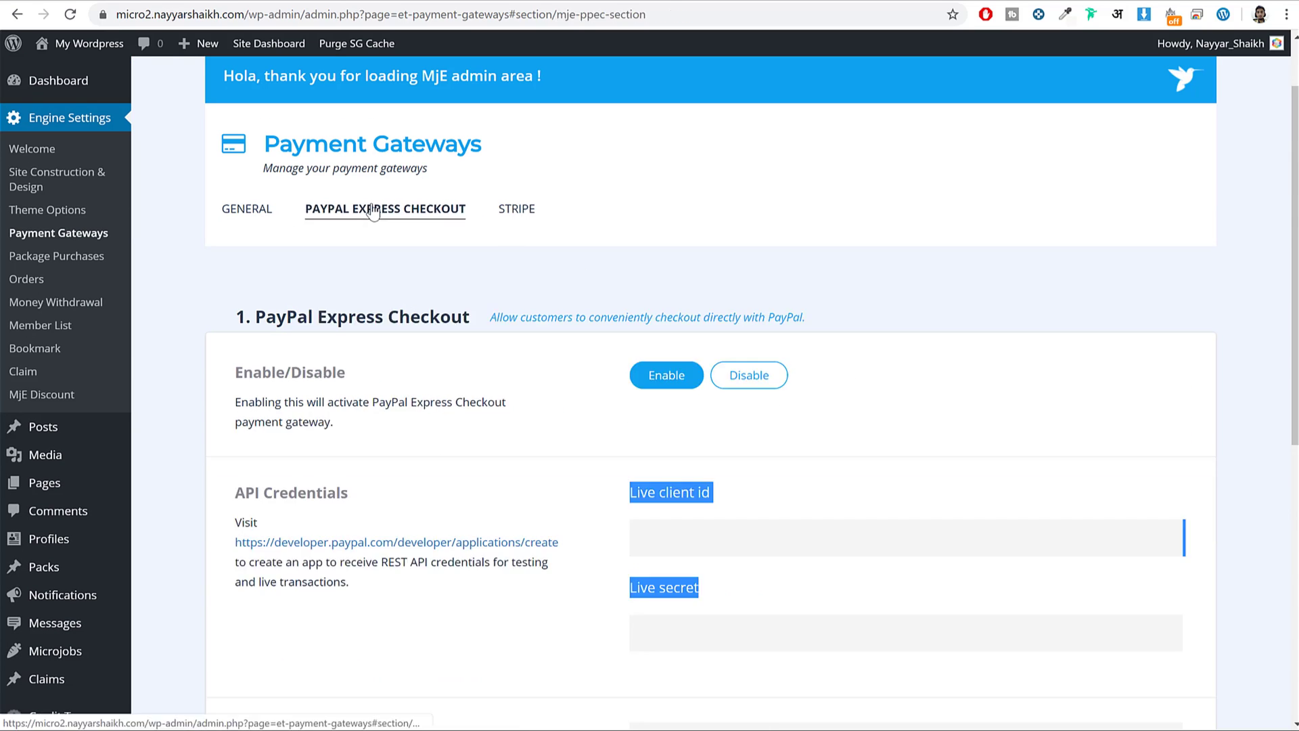
left_click(831, 426)
scroll(869, 431, "down", 2)
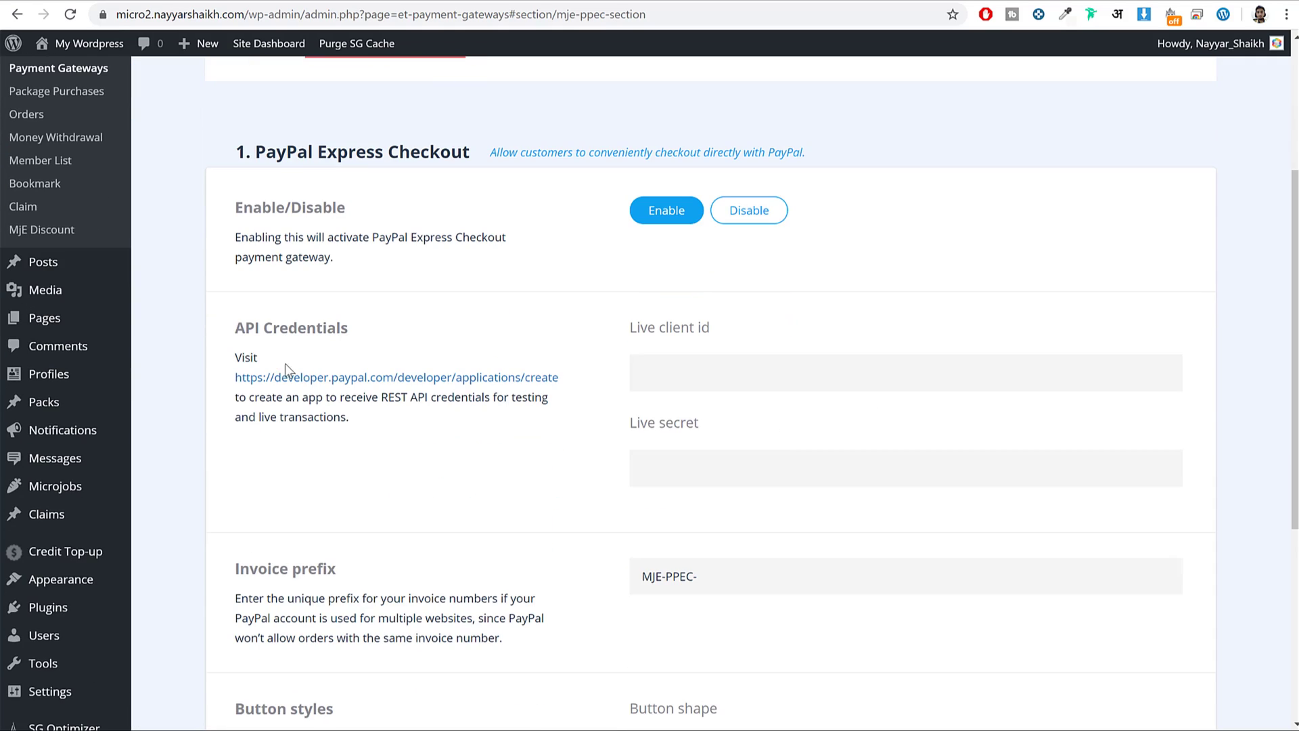
Open PayPal's developer Create New App page from the API Credentials link.
right_click(283, 375)
left_click(304, 384)
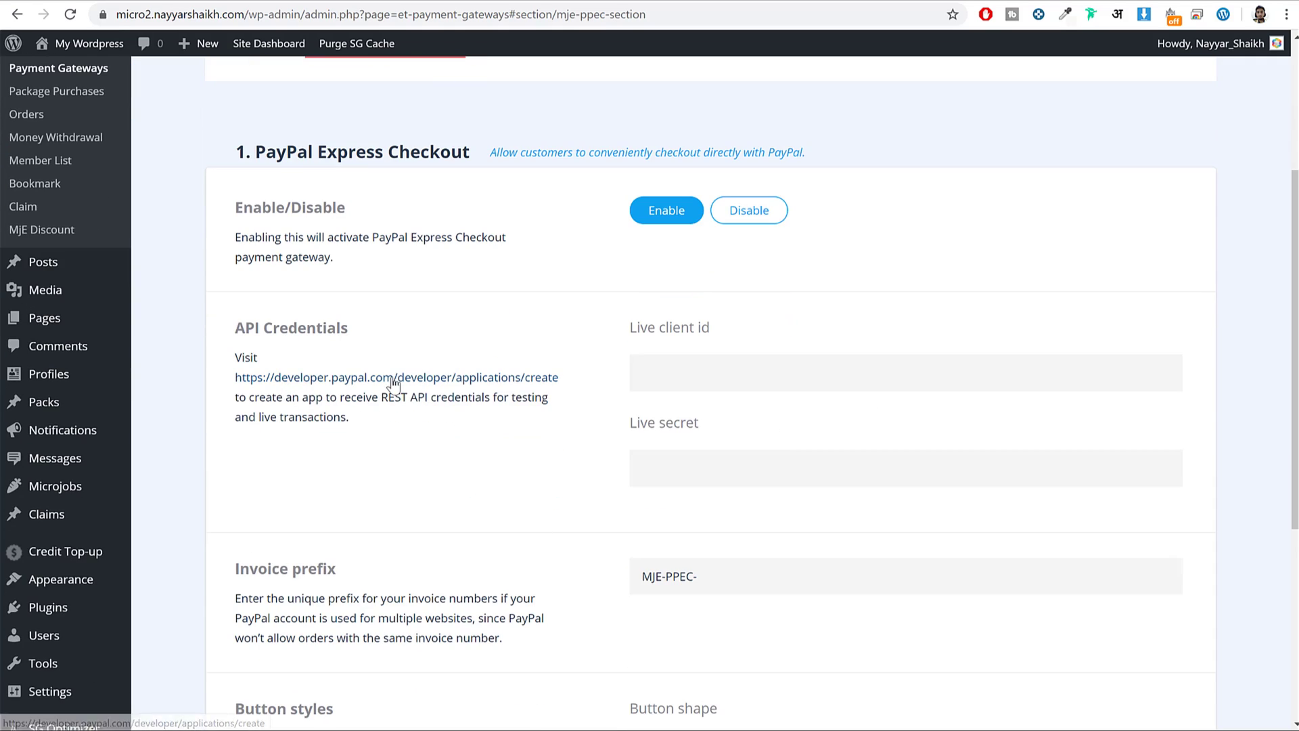
left_click(459, 2)
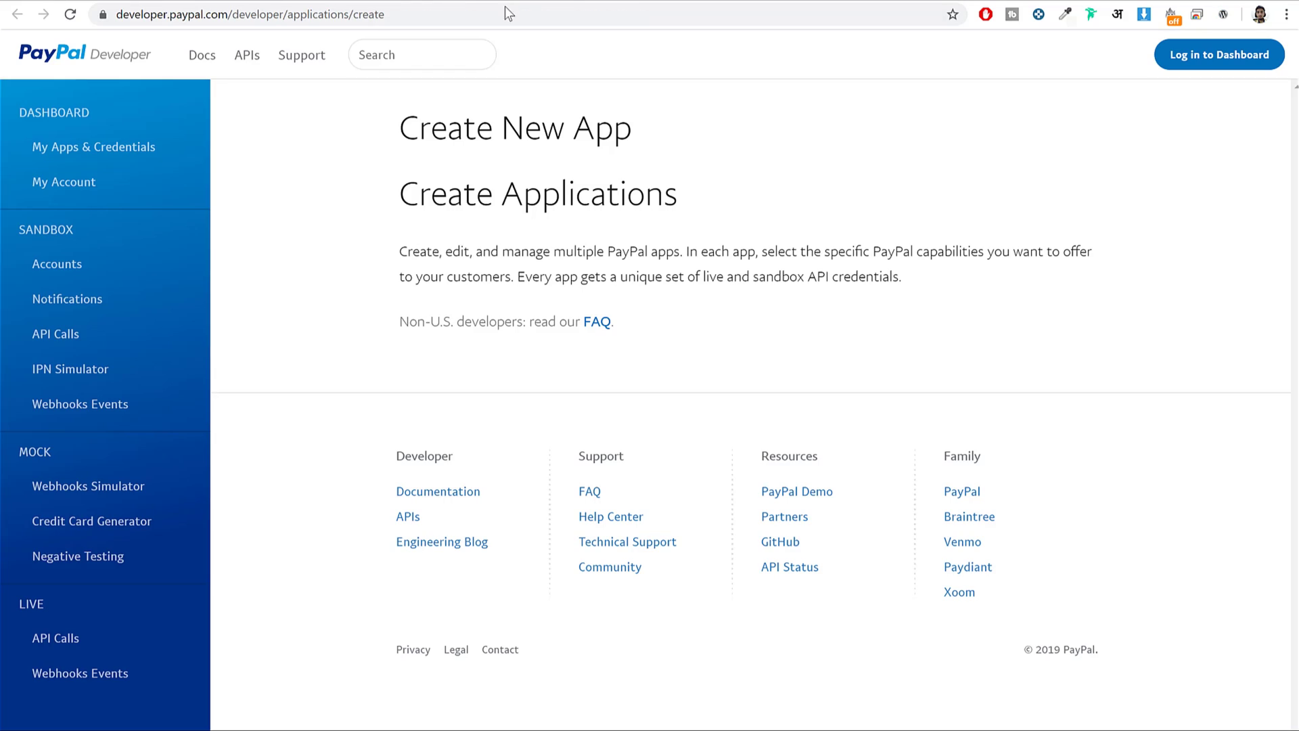
key("ctrl+shift+Tab")
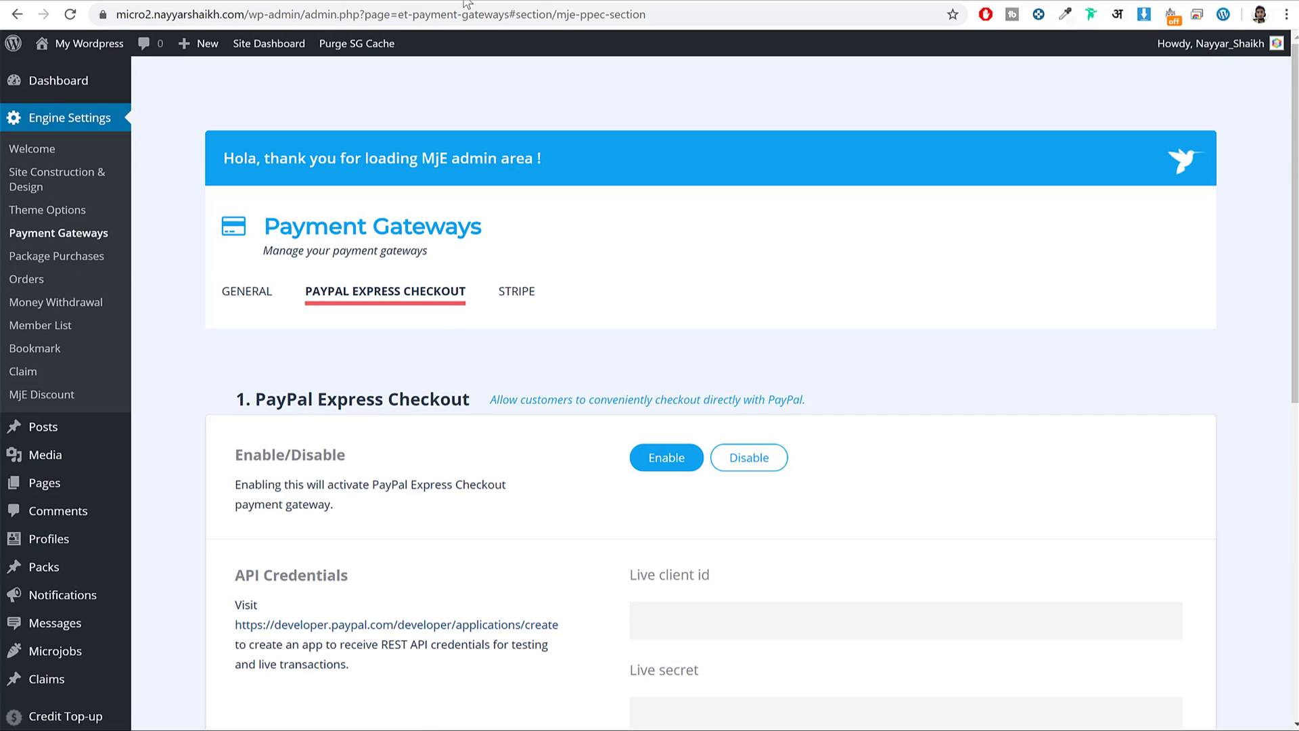
left_click(230, 293)
scroll(542, 372, "down", 3)
scroll(542, 366, "down", 1)
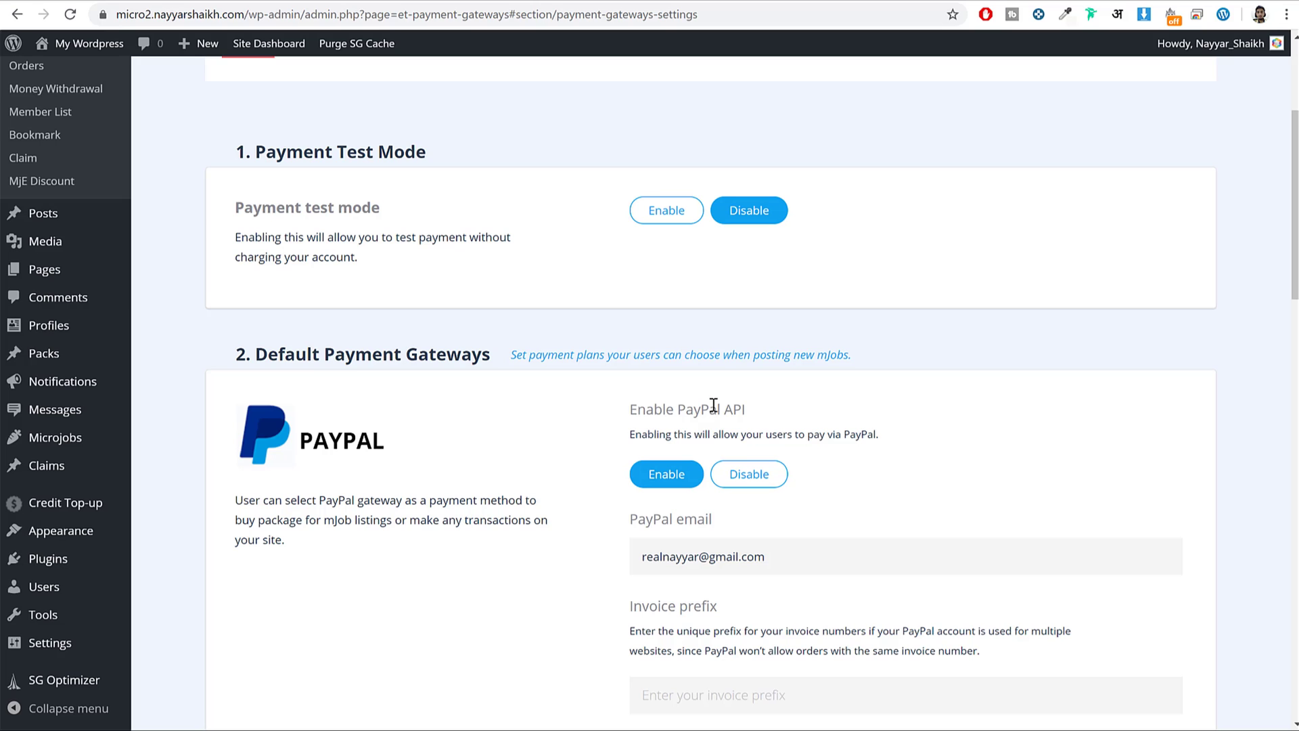
scroll(601, 426, "up", 4)
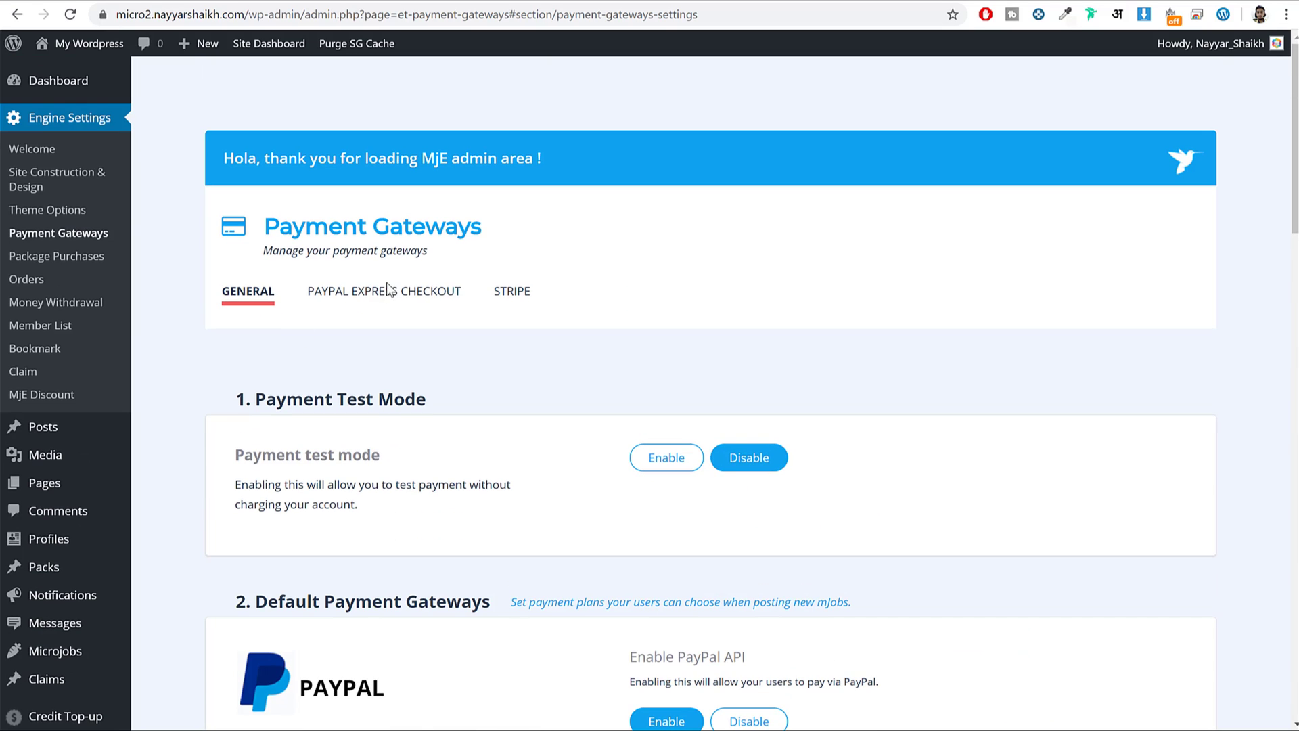
left_click(388, 293)
scroll(844, 360, "down", 4)
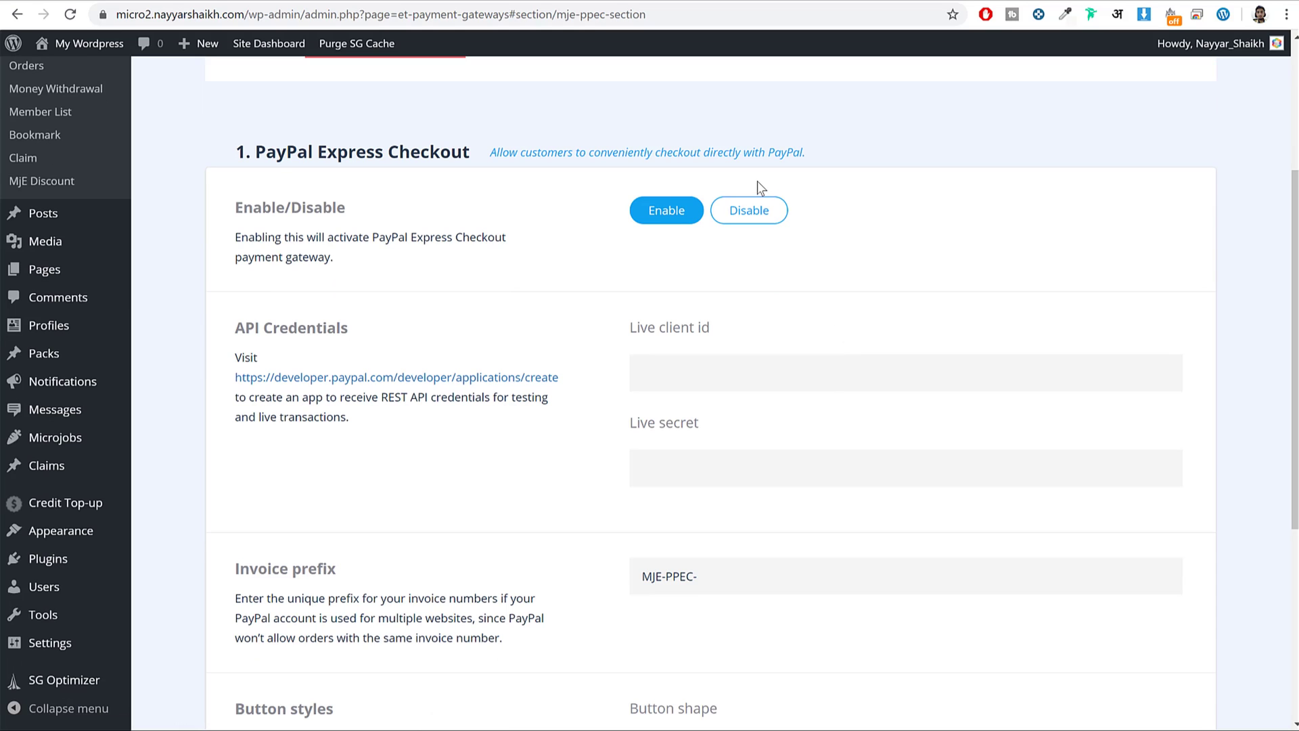
left_click(397, 377)
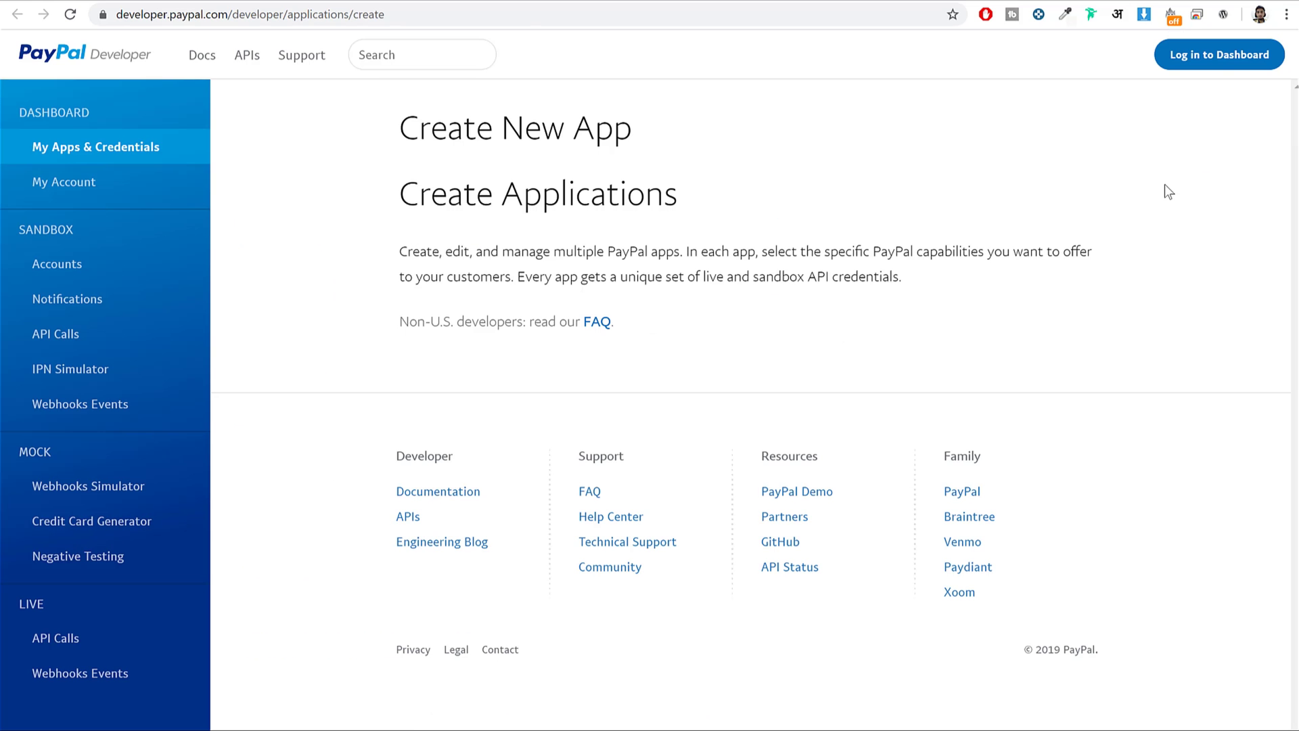
Sign in to the PayPal Developer dashboard and begin naming a new app.
left_click(1216, 59)
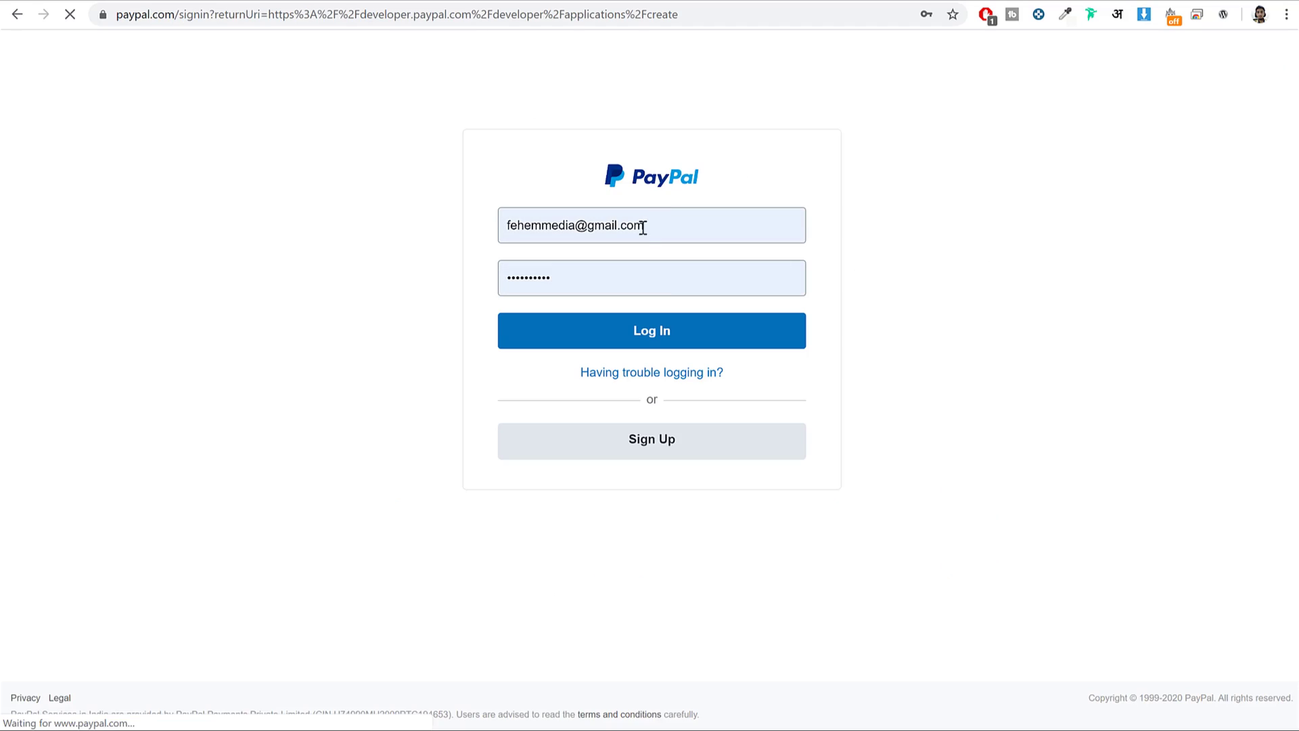
left_click(724, 339)
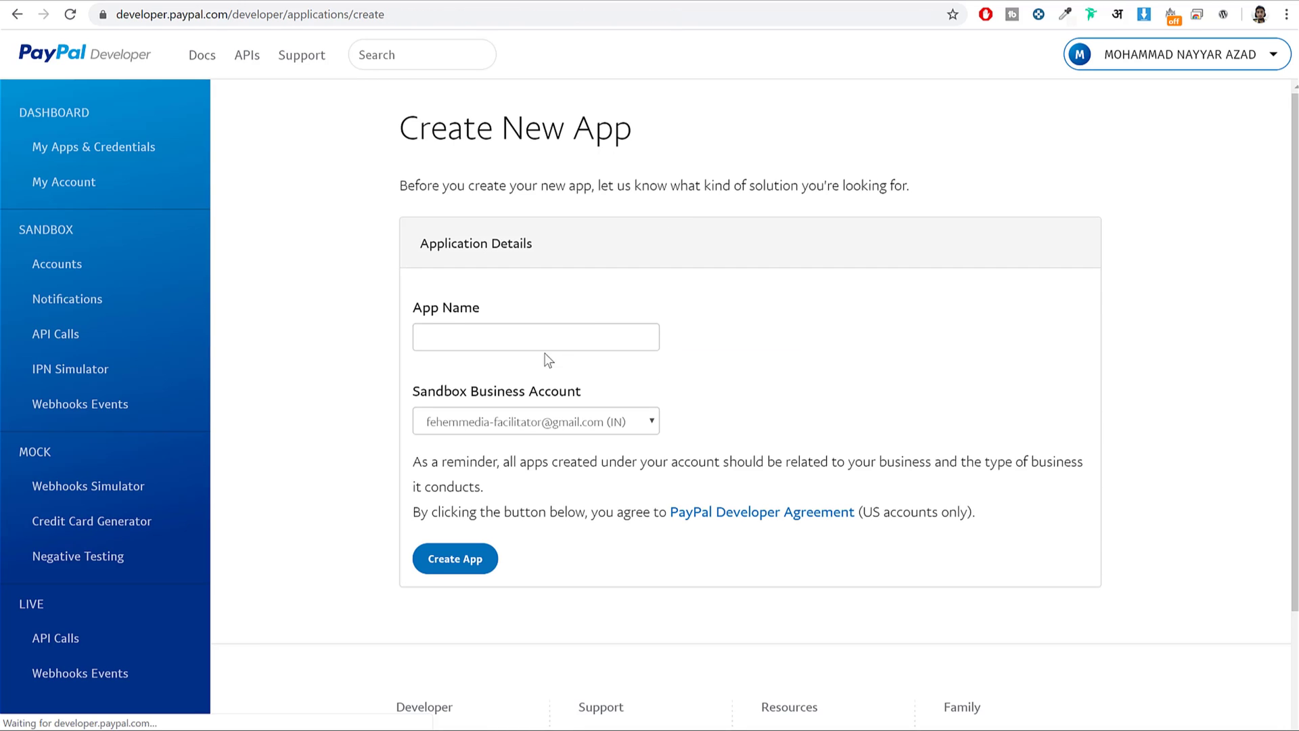
left_click(549, 333)
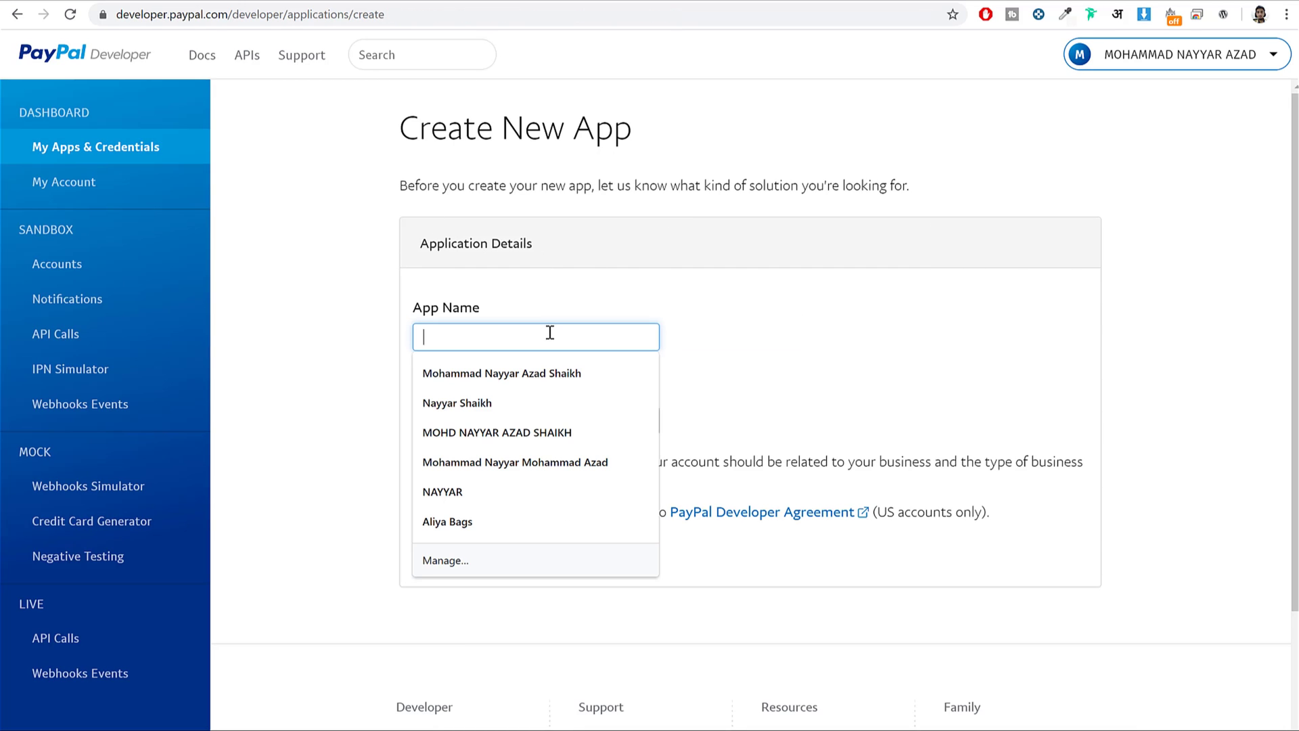
type("Demo_MJE")
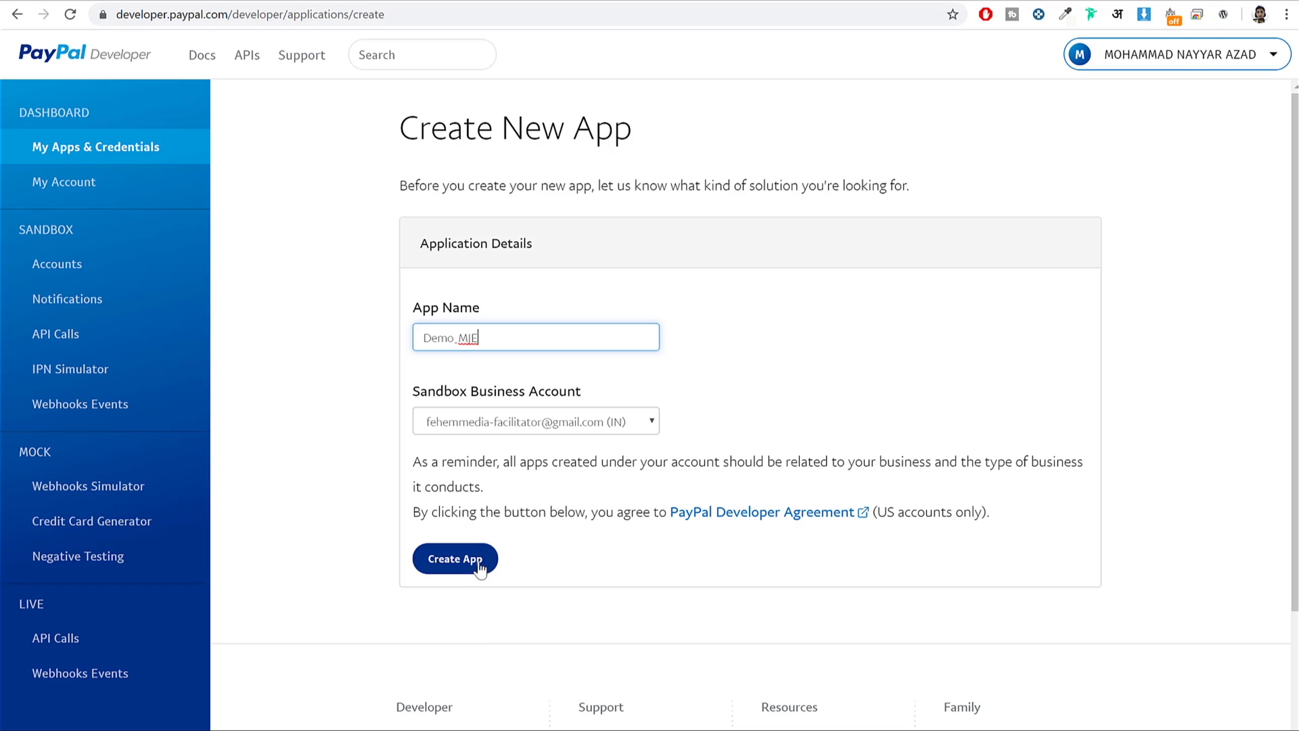
left_click_drag(395, 401, 588, 402)
Create a live app named Demo_MJJE under My Apps & Credentials.
left_click(133, 149)
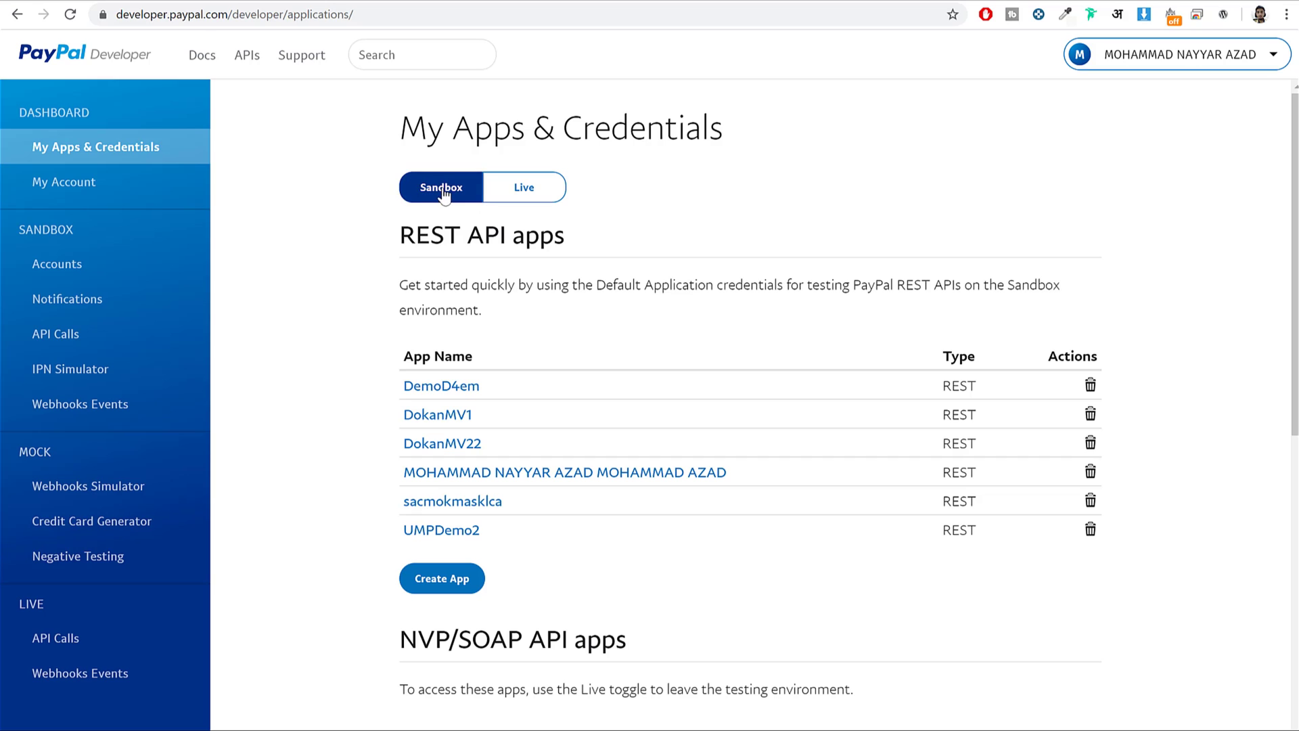
left_click(525, 188)
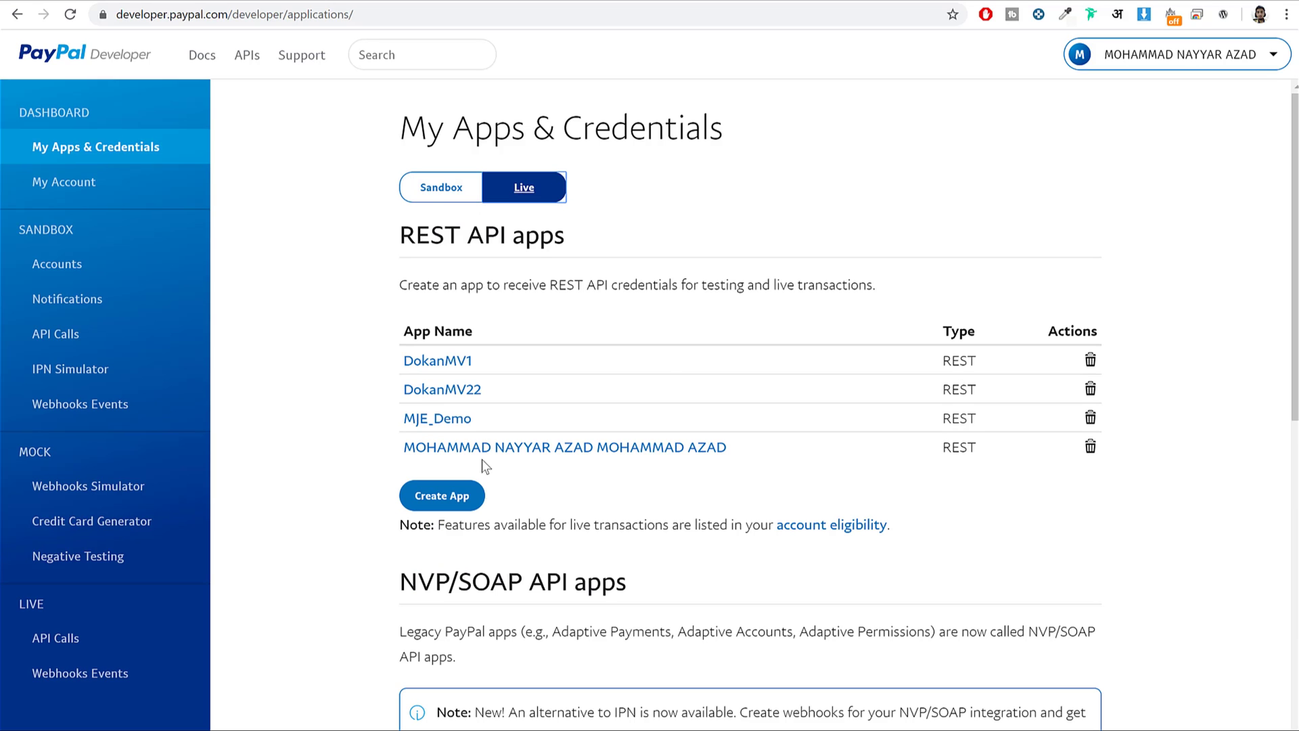
left_click(441, 500)
left_click(492, 333)
type("Demo_MJJE")
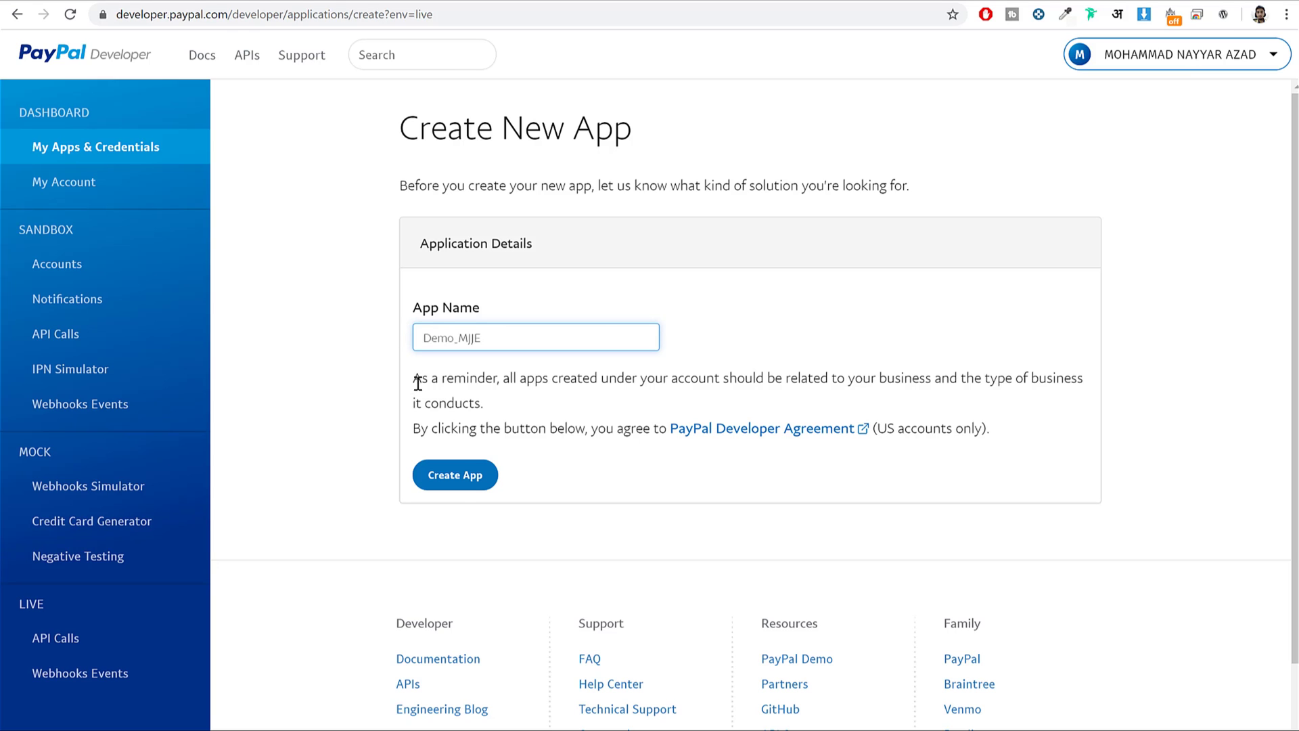
left_click(461, 466)
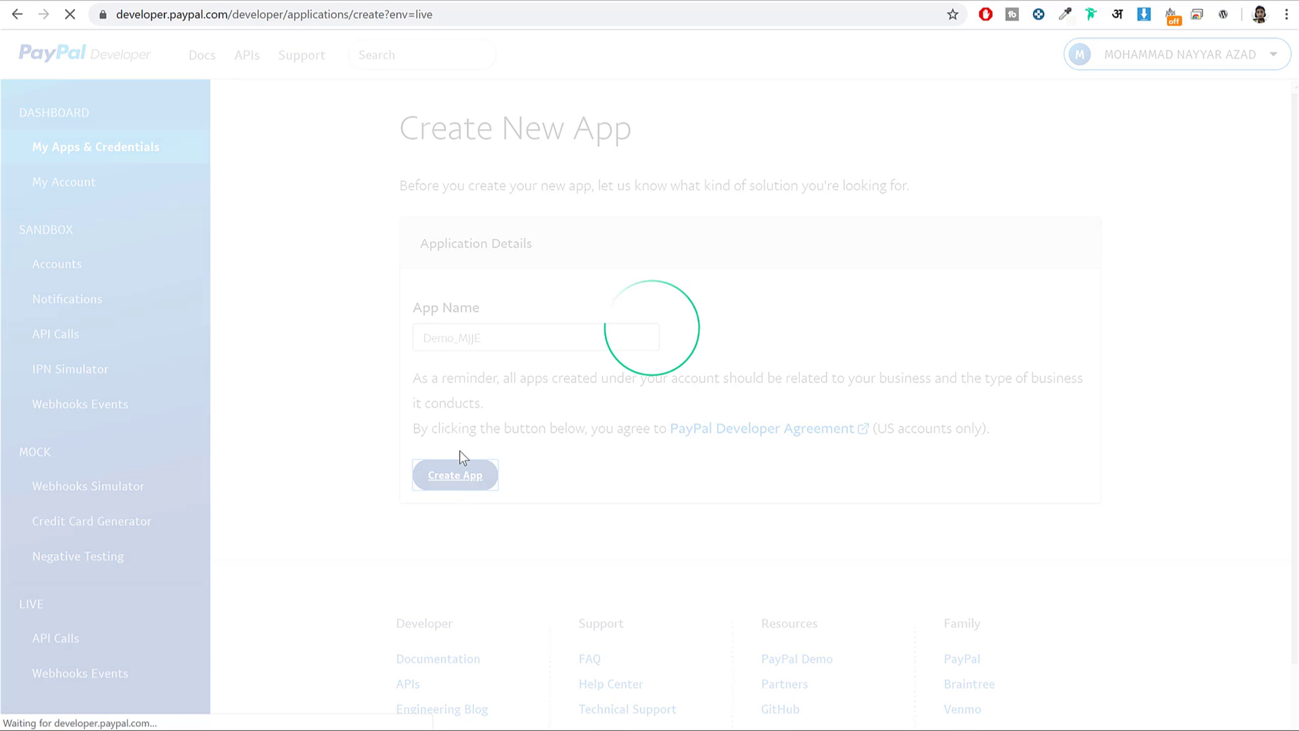
Reveal the Demo_MJJE secret and copy the app's live client ID.
scroll(553, 303, "down", 3)
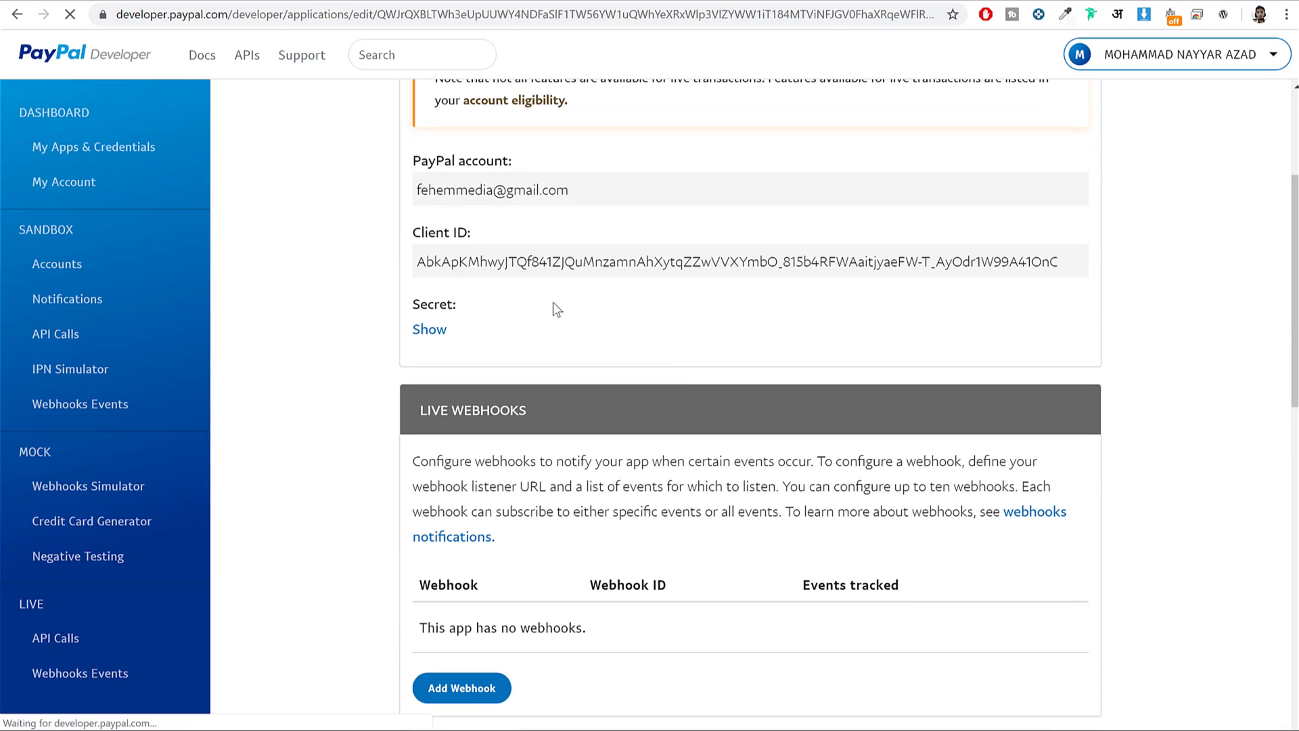
left_click(431, 330)
left_click(428, 330)
left_click(430, 330)
triple_click(493, 261)
key("ctrl+c")
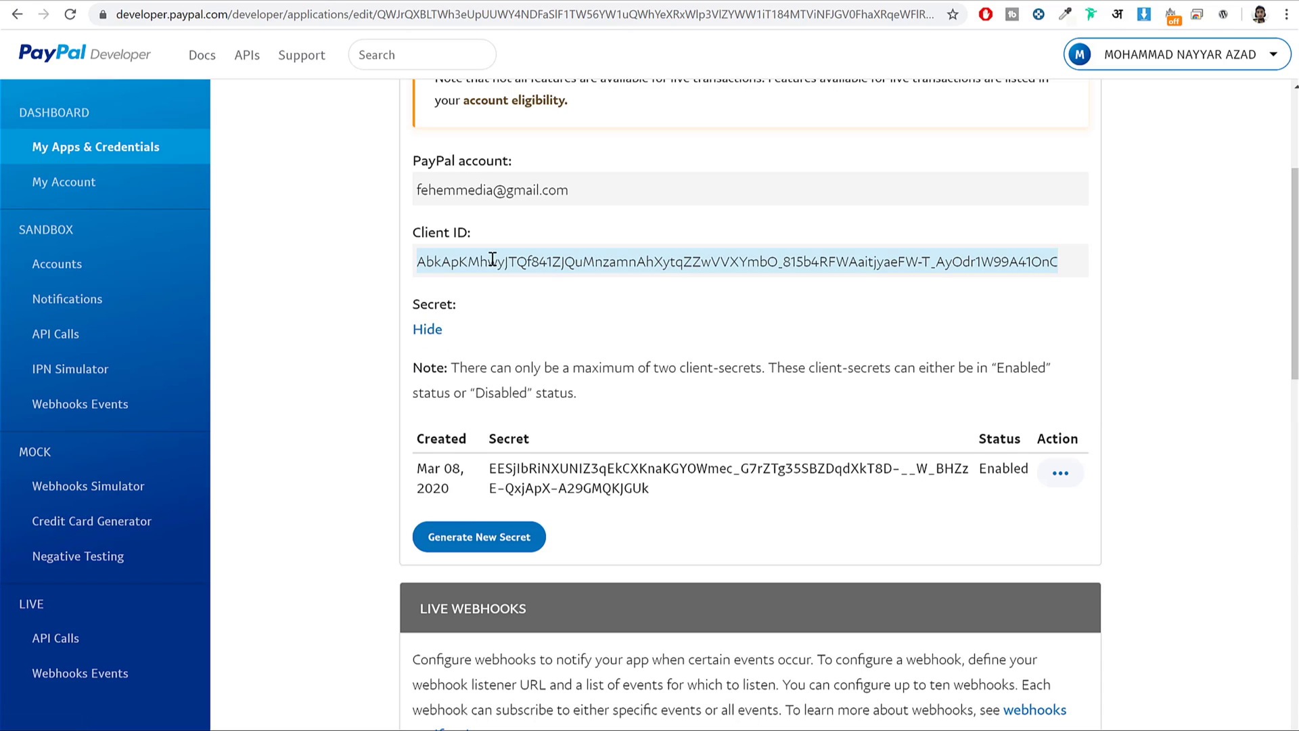
key("ctrl+Tab")
left_click(681, 369)
Paste the client ID into Live client id and the Demo_MJJE secret into Live secret.
key("ctrl+v")
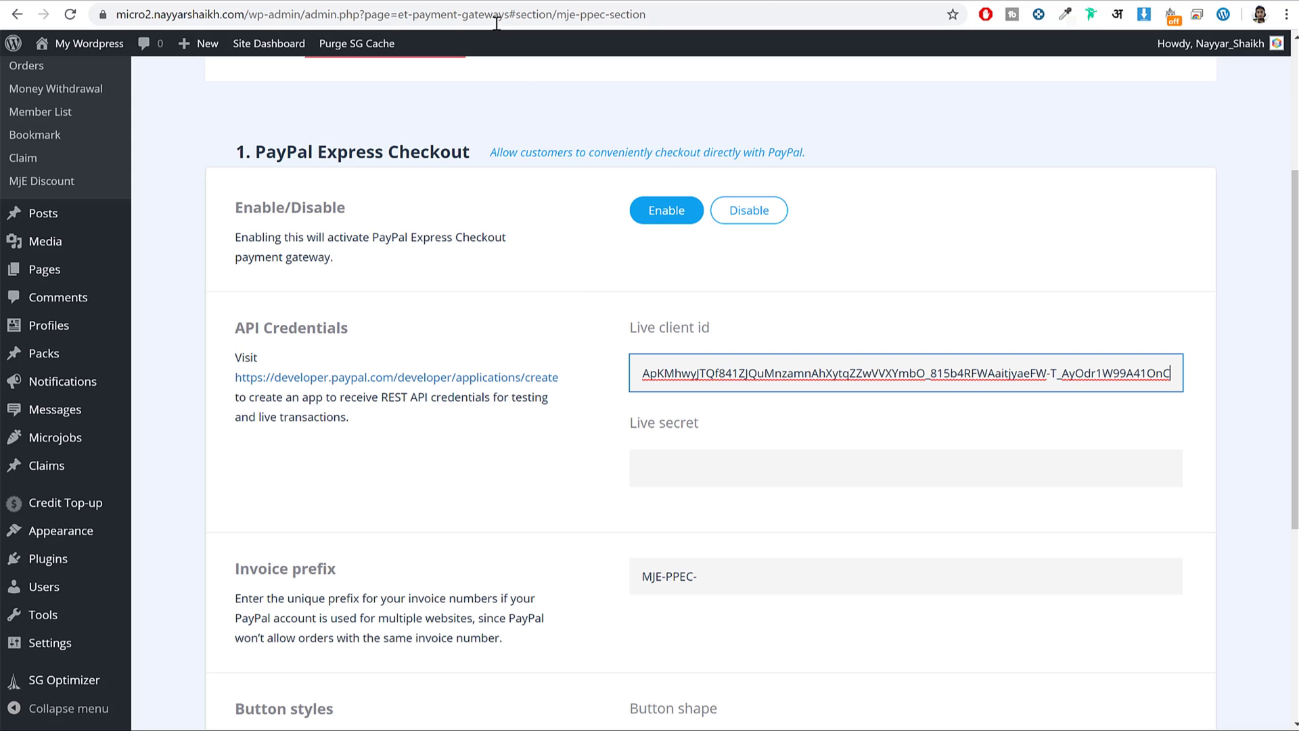
key("ctrl+shift+Tab")
triple_click(630, 465)
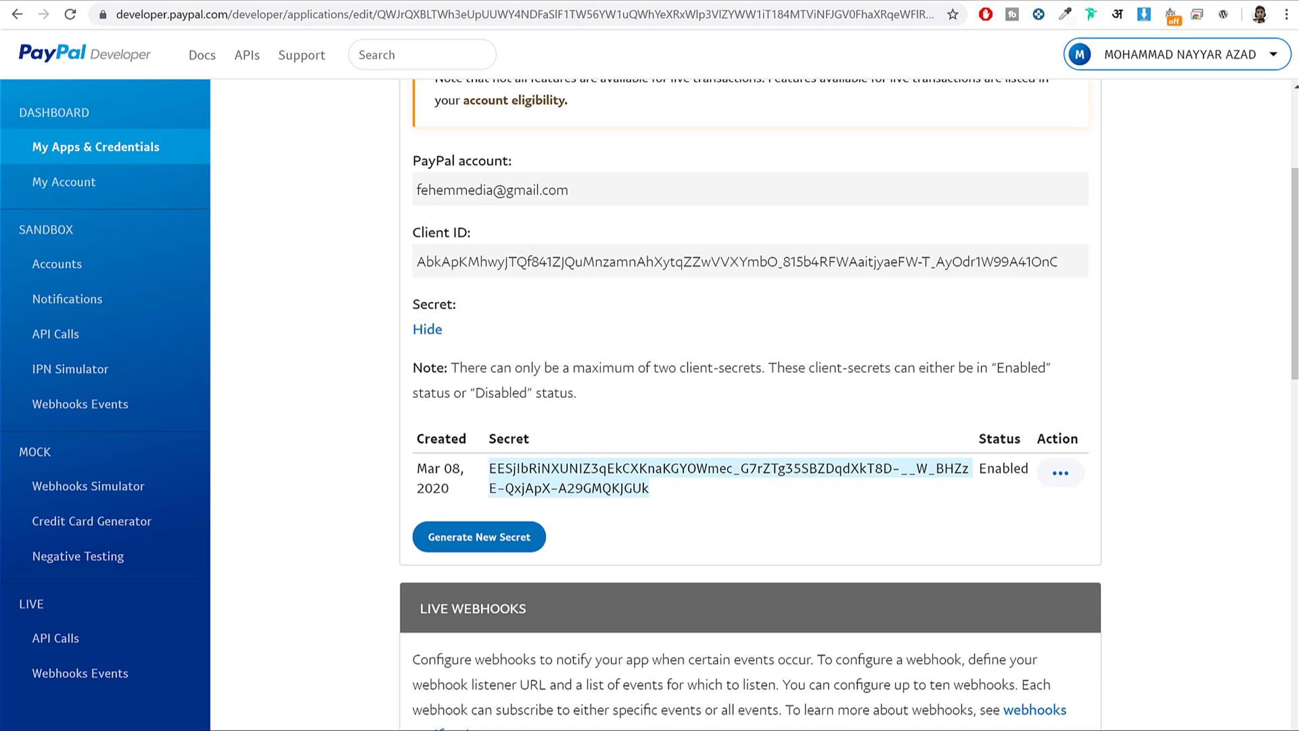
key("ctrl+Tab")
left_click(635, 460)
key("ctrl+v")
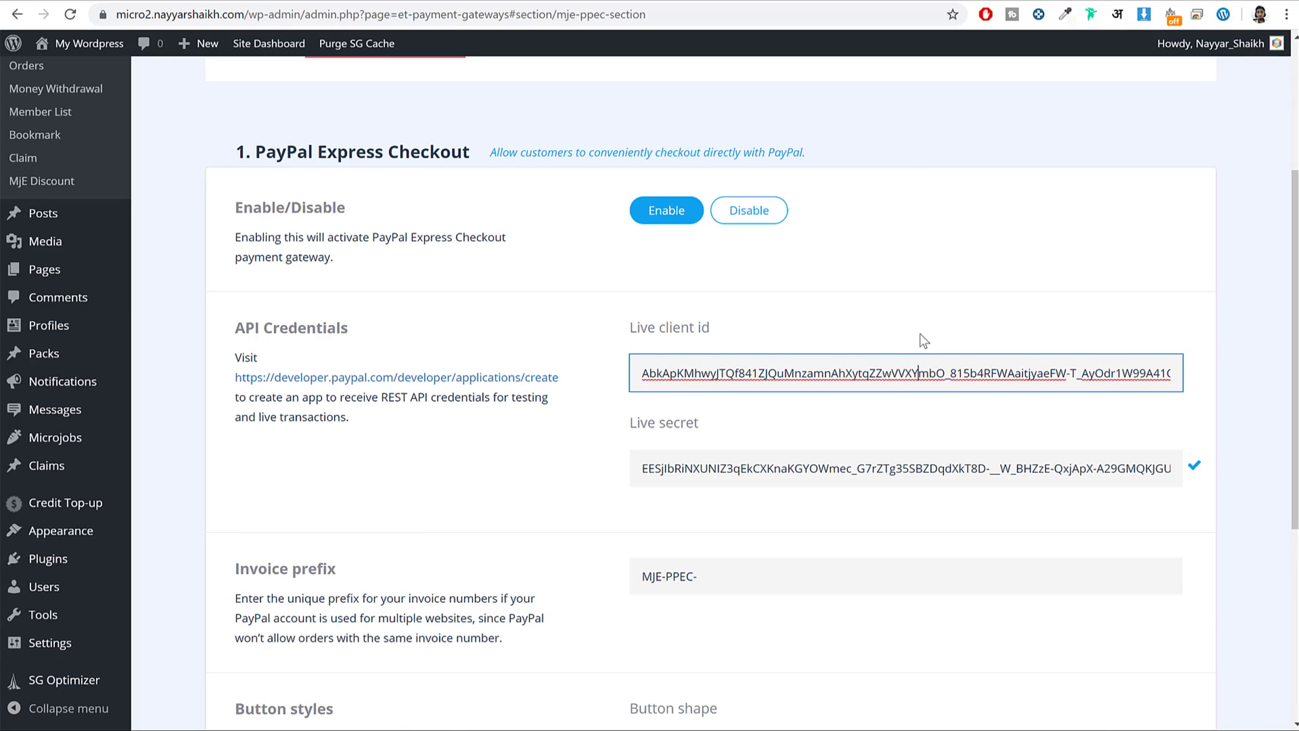
key("ctrl+shift+Tab")
scroll(887, 216, "down", 2)
scroll(565, 204, "up", 5)
Open the account eligibility details on PayPal's My Account page to review live permissions.
scroll(576, 207, "up", 1)
scroll(545, 301, "down", 1)
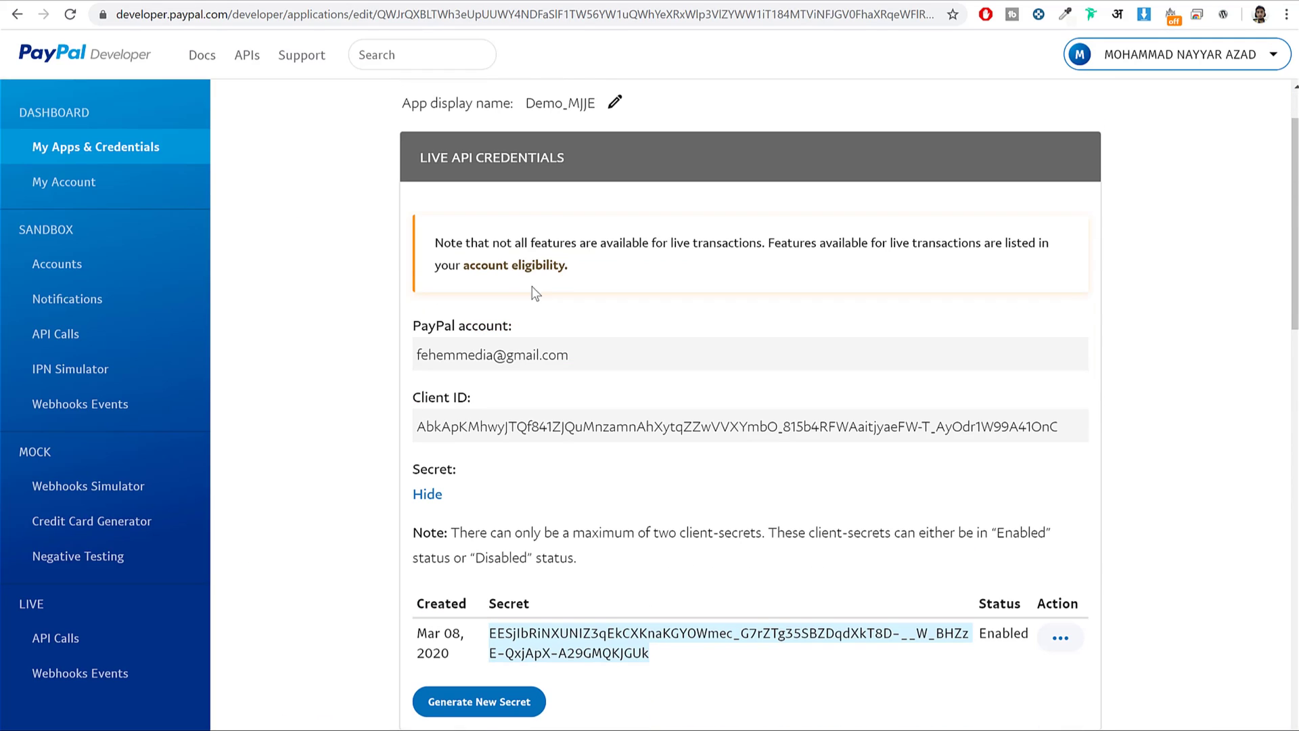
left_click(511, 268)
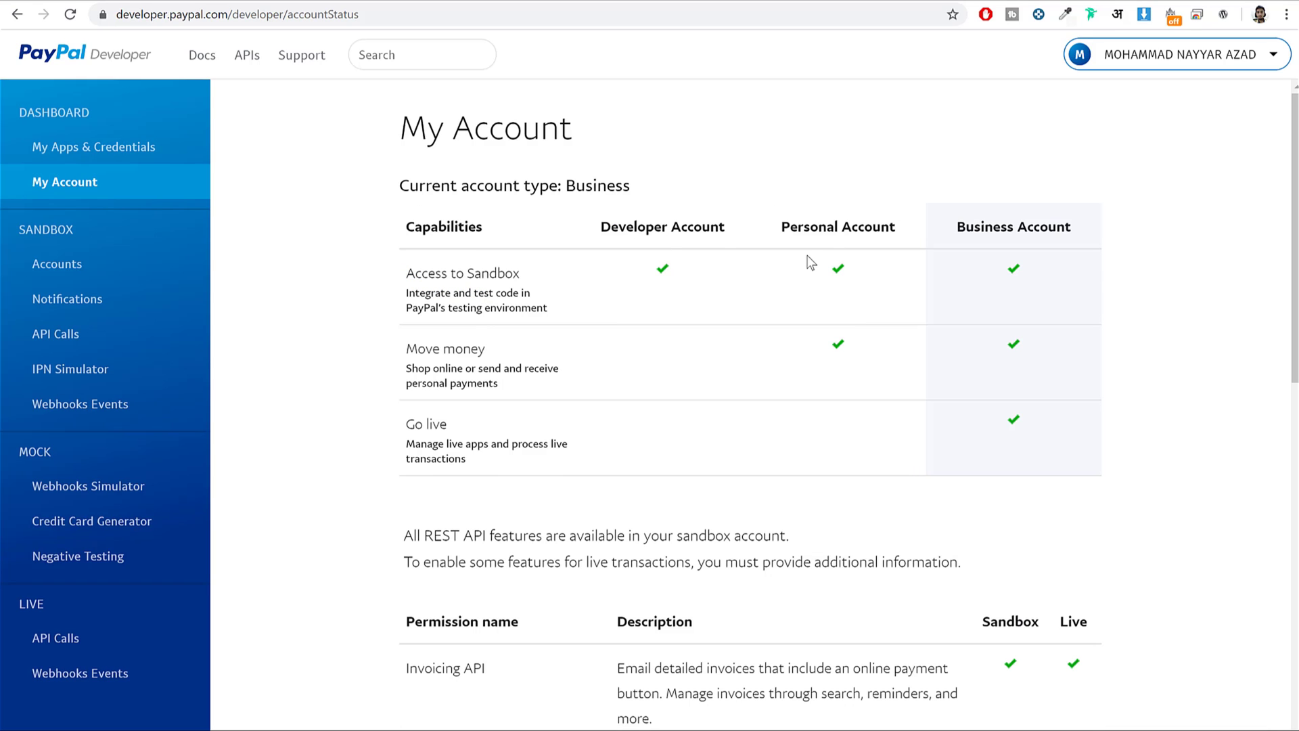
left_click_drag(854, 331, 511, 437)
left_click(485, 447)
left_click_drag(429, 441, 407, 421)
left_click(441, 435)
left_click_drag(981, 218, 1031, 232)
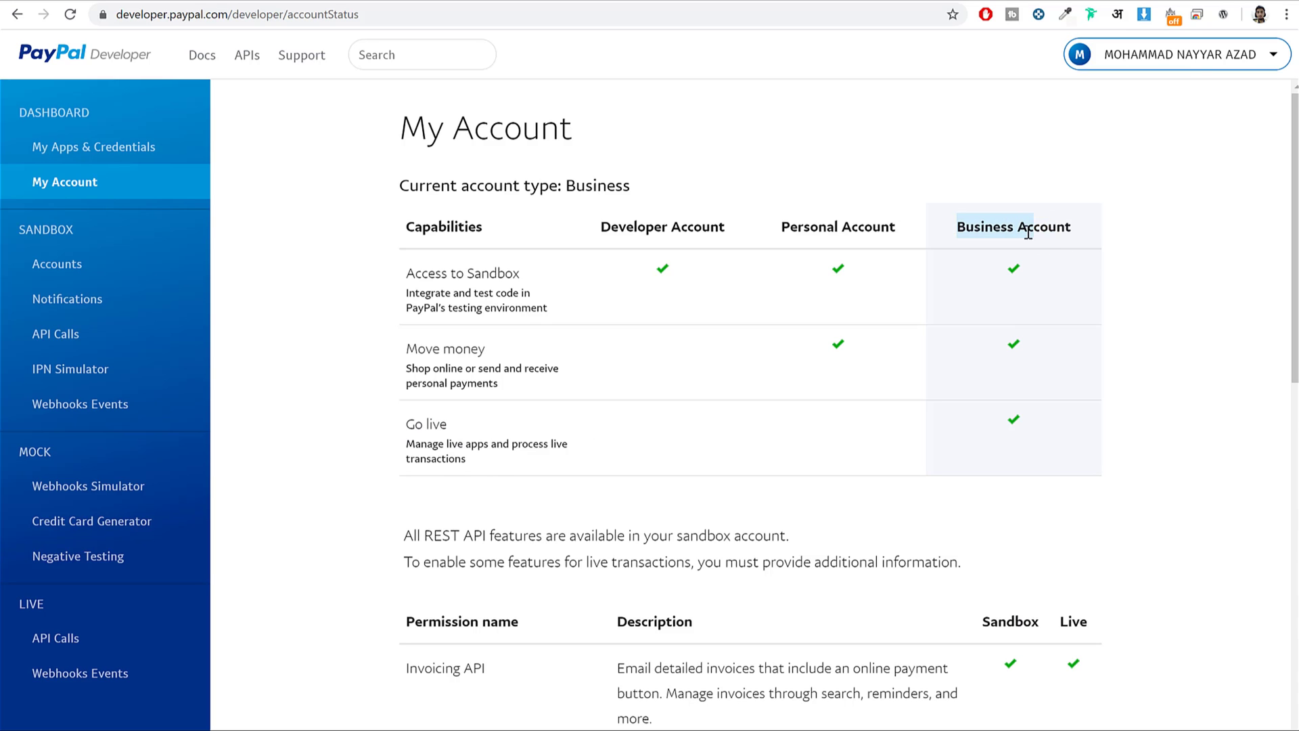
Request live Payouts access, then cancel it, leaving Payouts not enabled.
scroll(1113, 286, "down", 9)
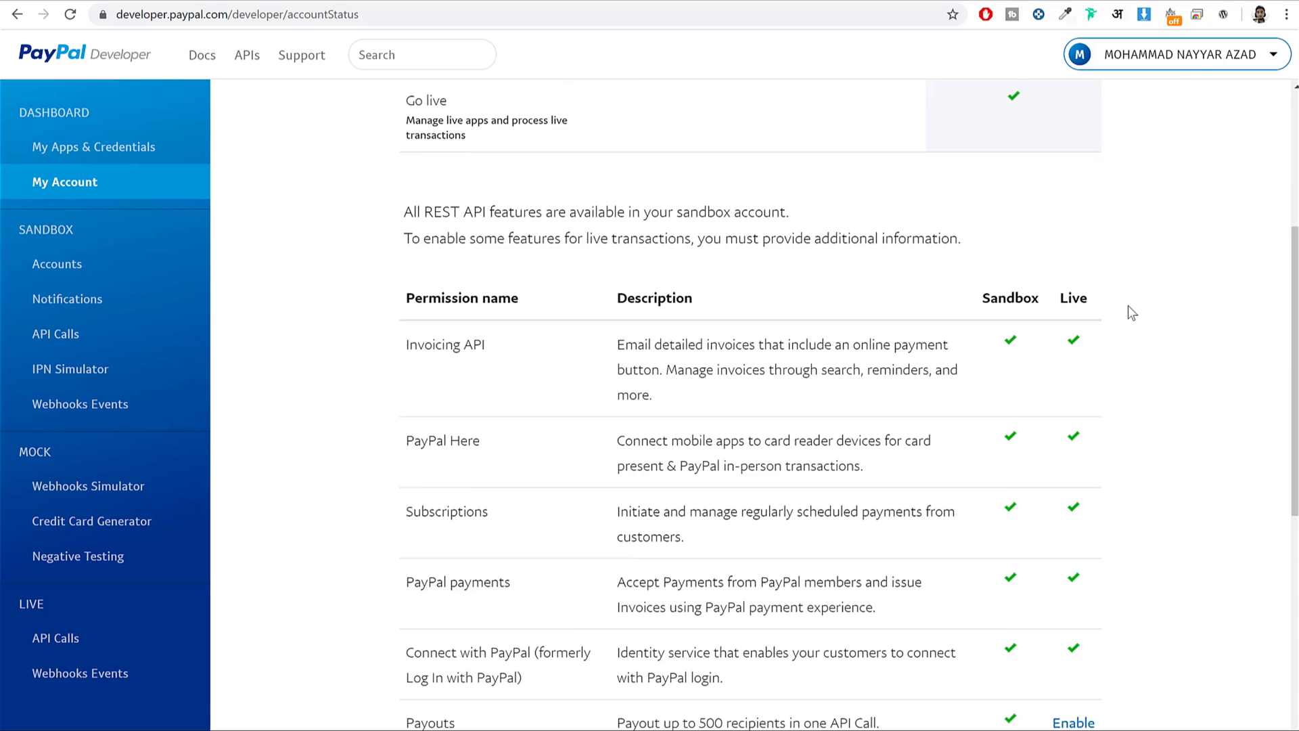
left_click_drag(408, 385, 508, 391)
left_click(1061, 396)
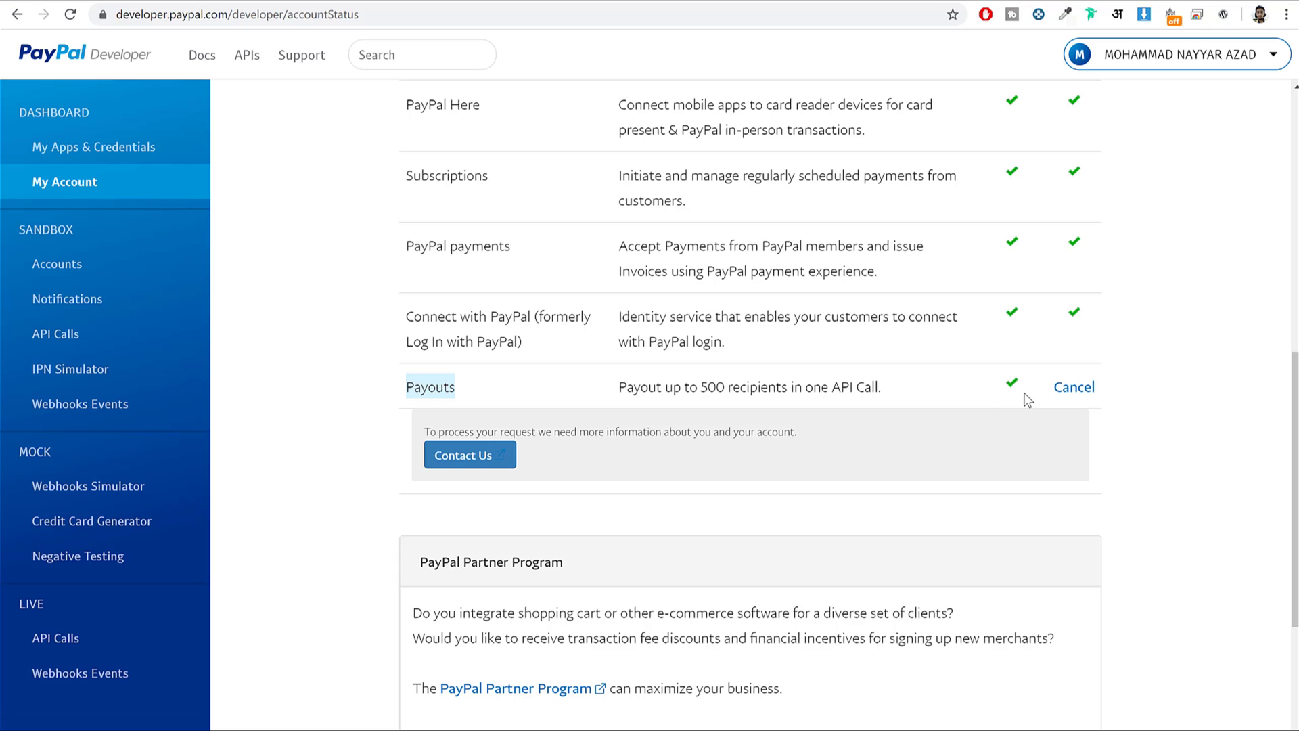
left_click(1072, 391)
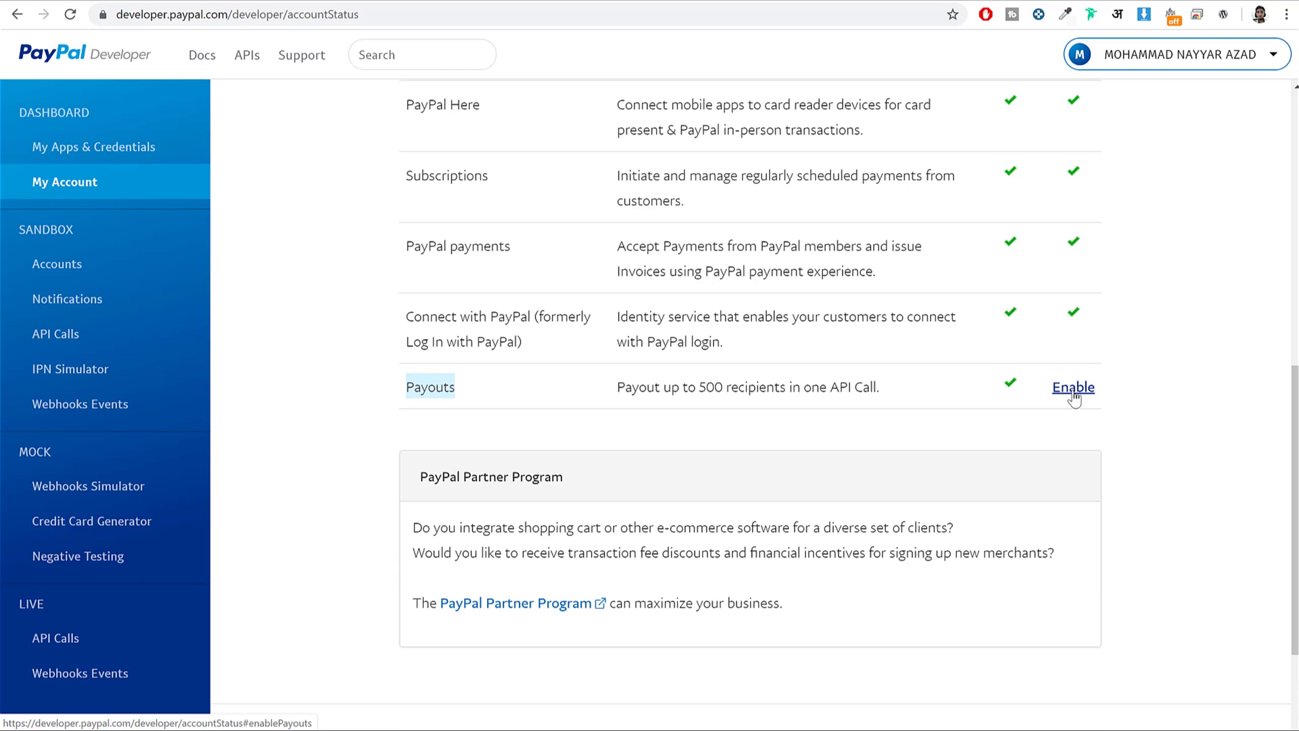
Switch the Stripe gateway to Enable and locate its live secret and publishable key fields.
left_click(302, 1)
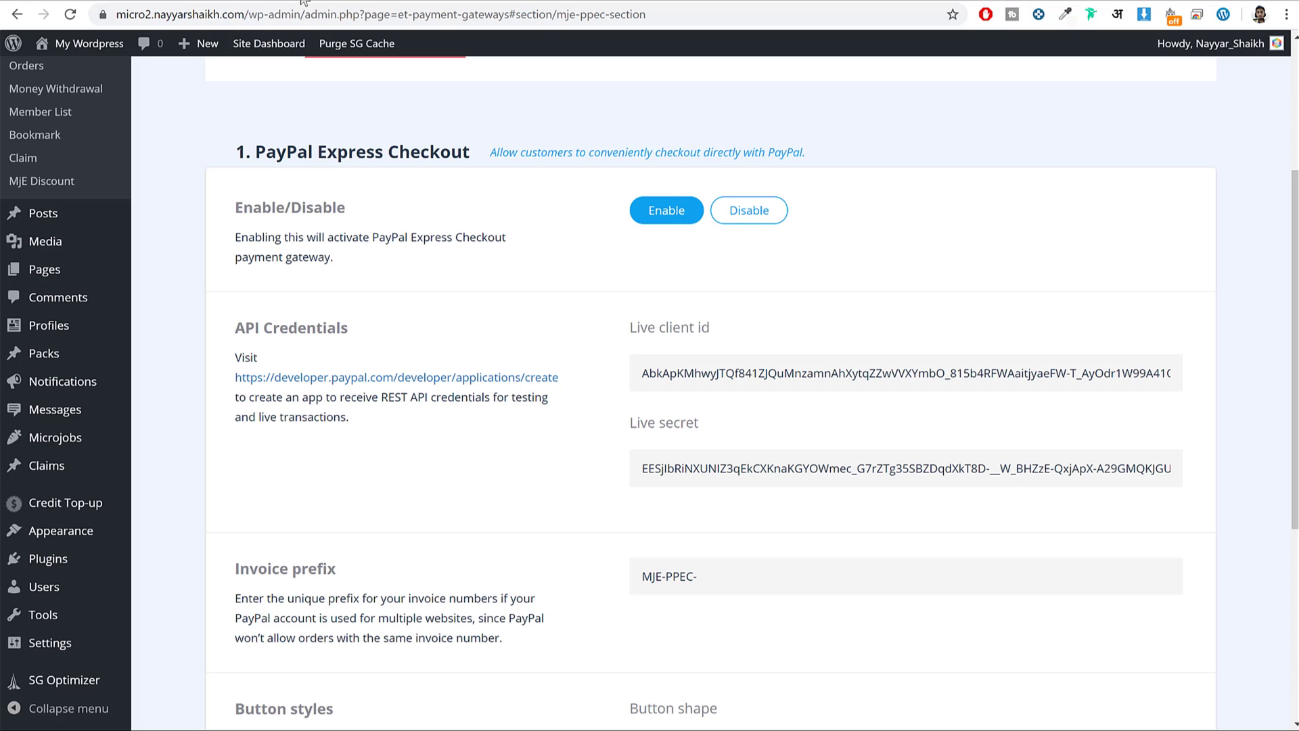
scroll(827, 268, "up", 3)
left_click(534, 291)
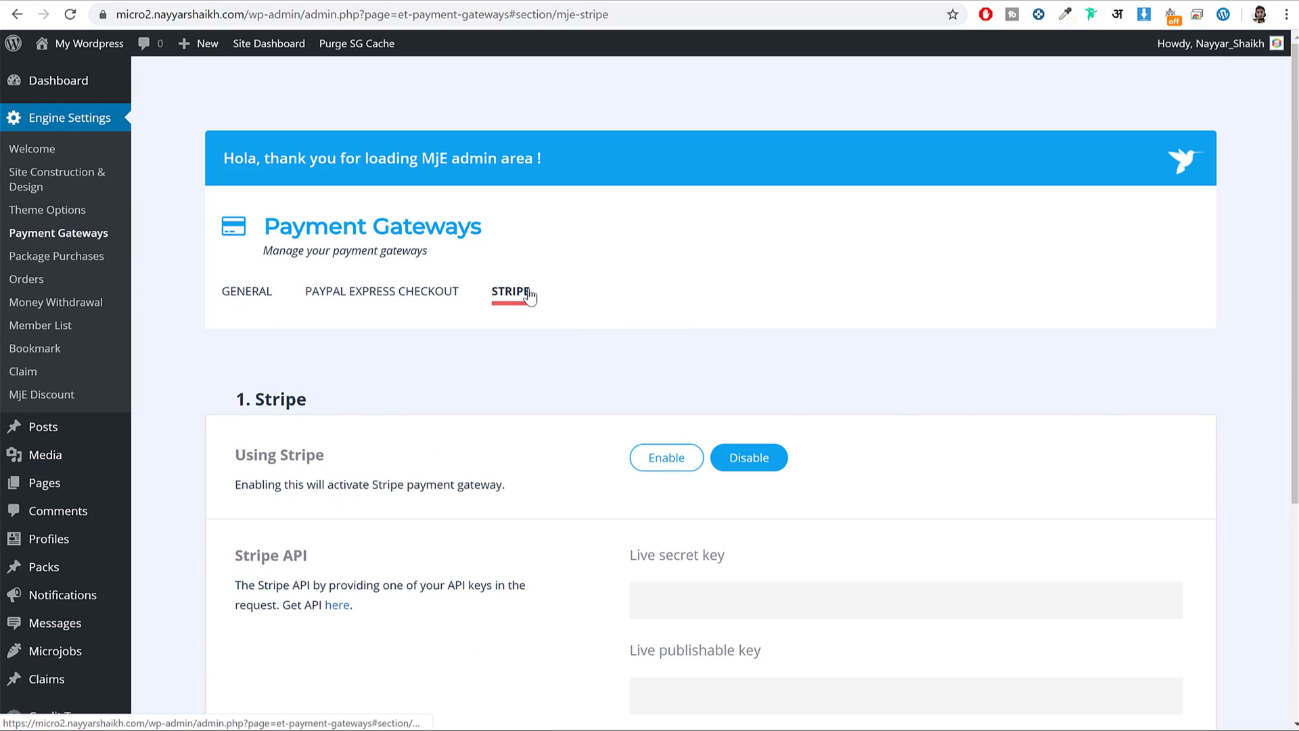
scroll(1105, 416, "down", 2)
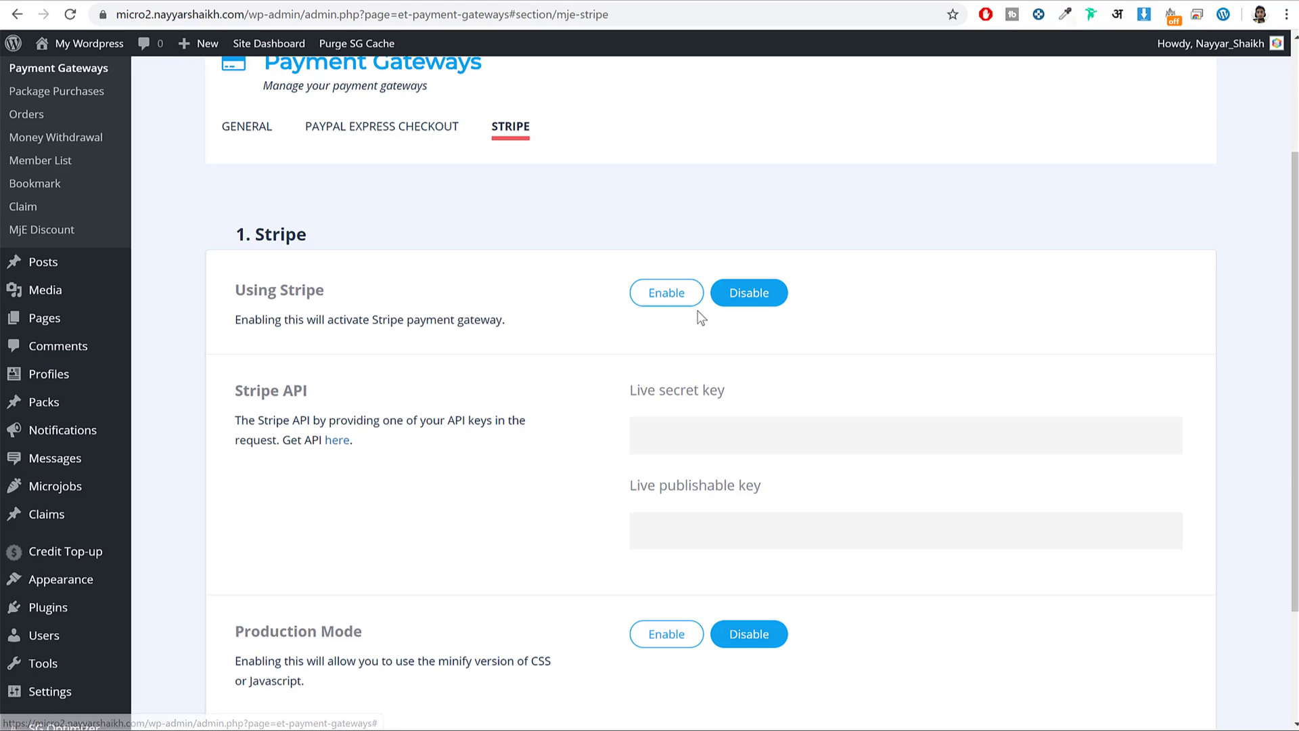
left_click(682, 303)
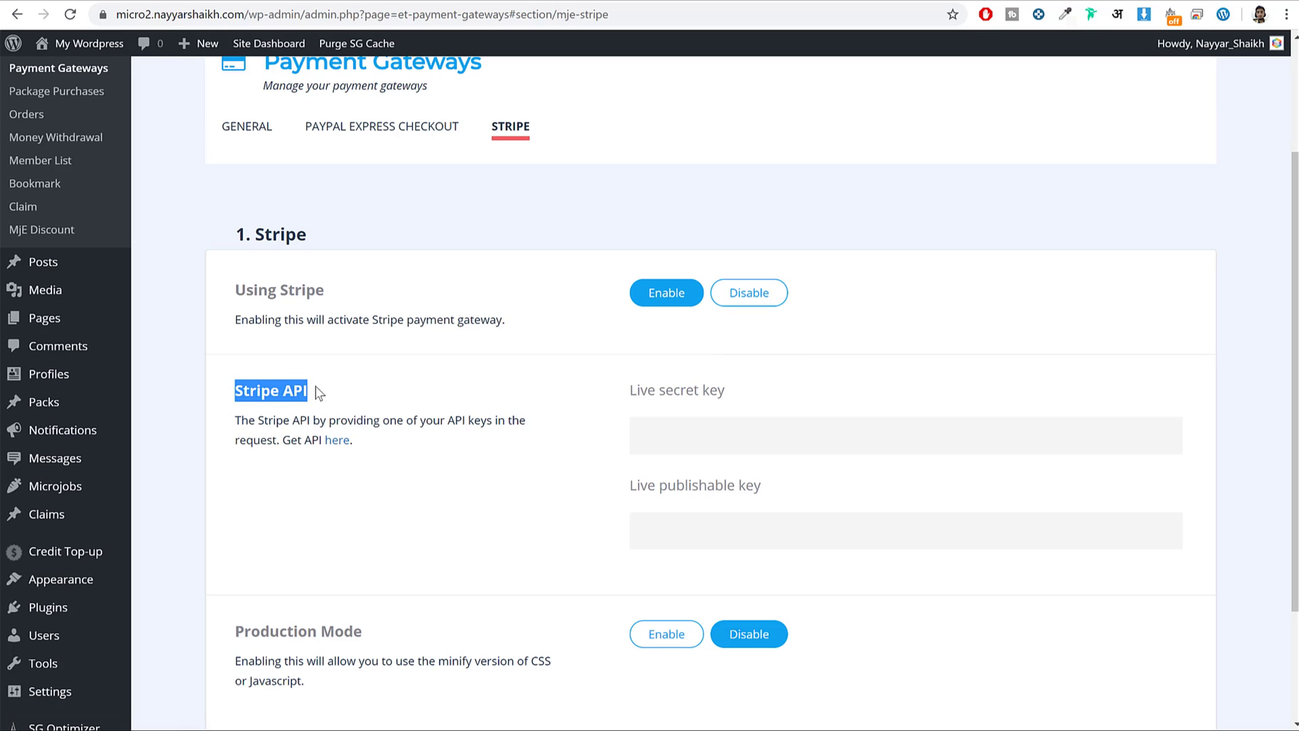
left_click(713, 429)
left_click(728, 524)
left_click(890, 280)
Open the Stripe dashboard's API keys page in a new tab.
key("ctrl+t")
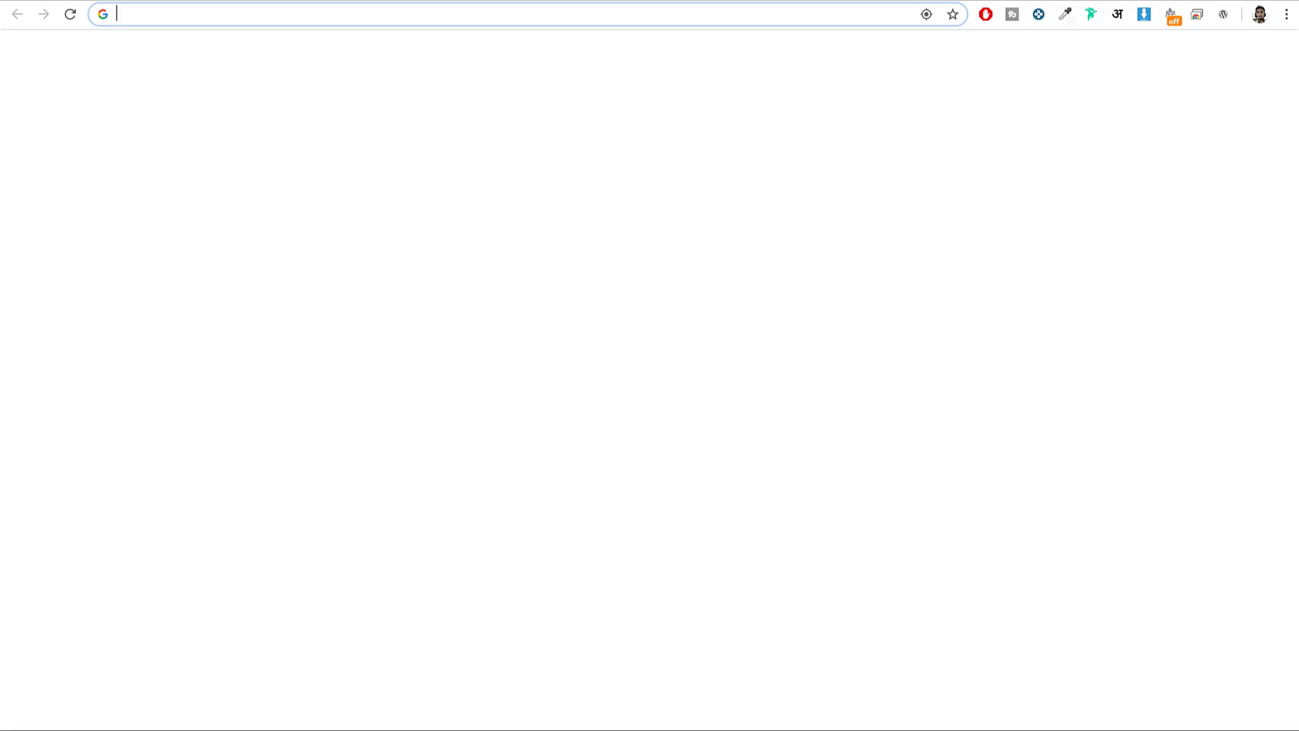
type("das")
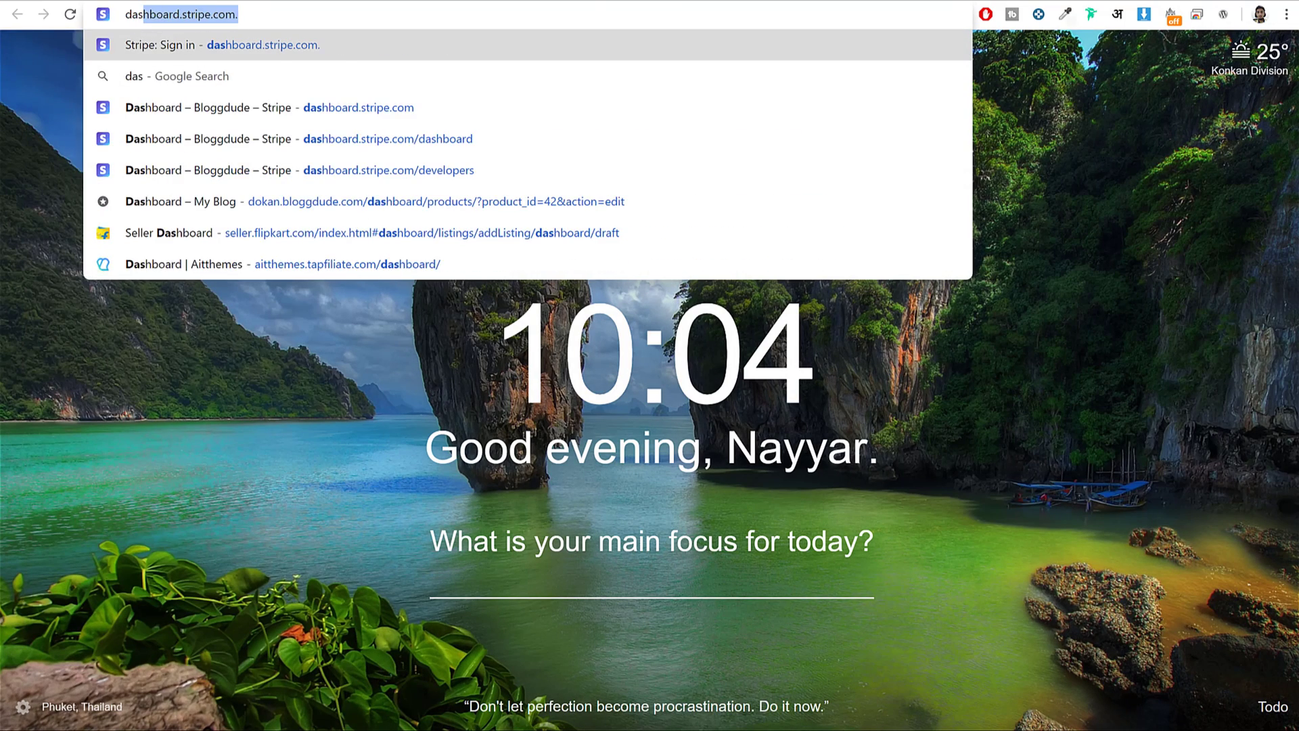
key("Return")
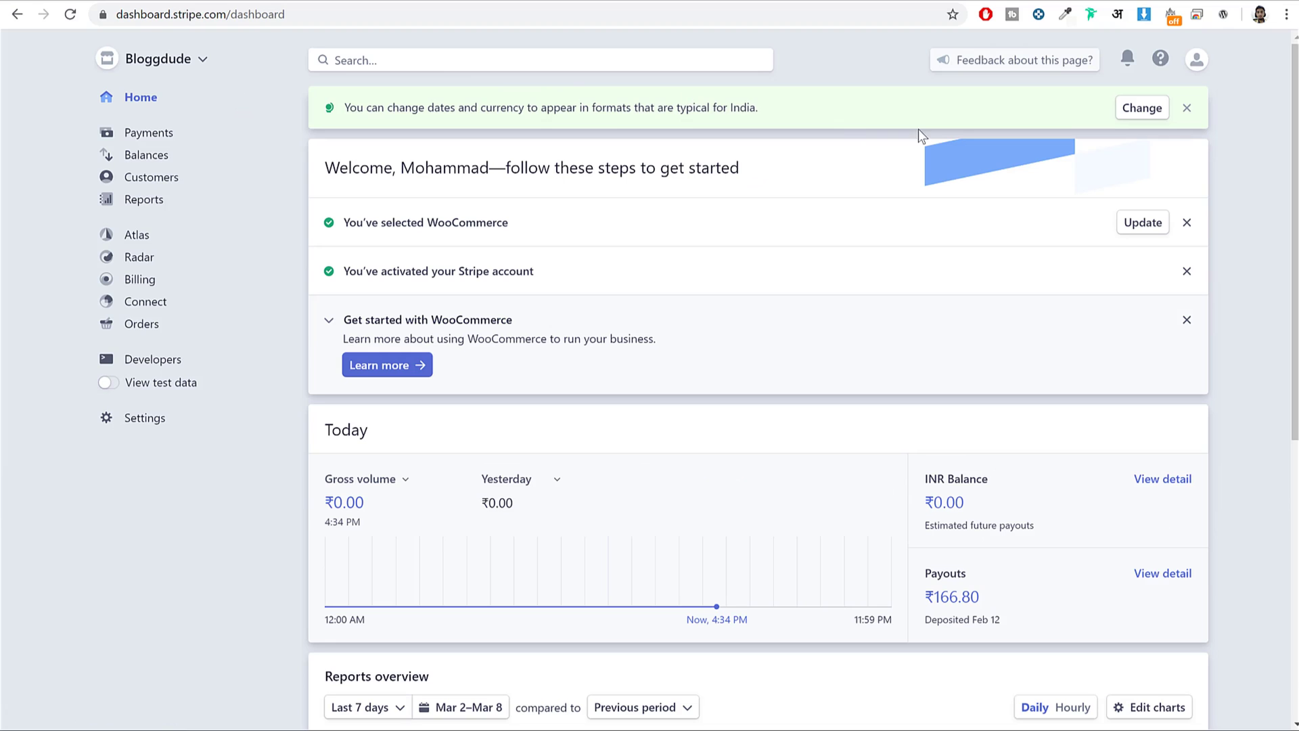
left_click(163, 364)
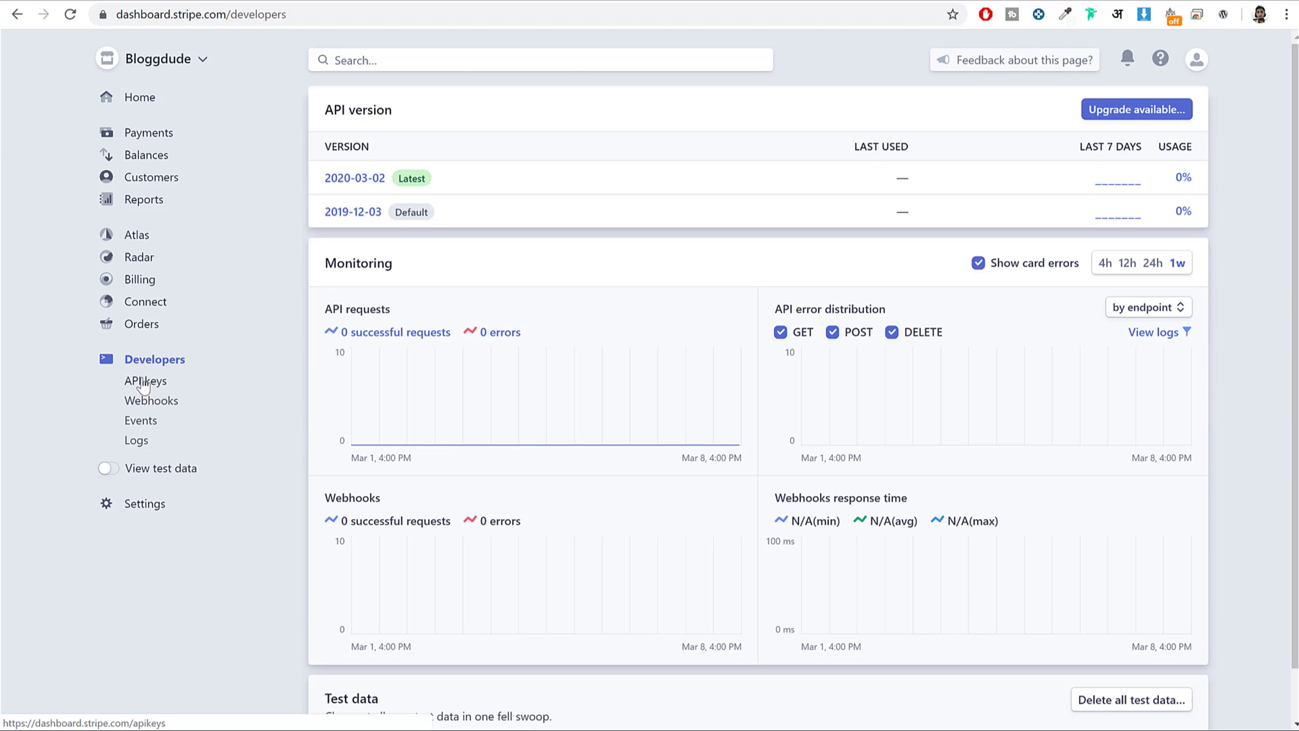
left_click(144, 383)
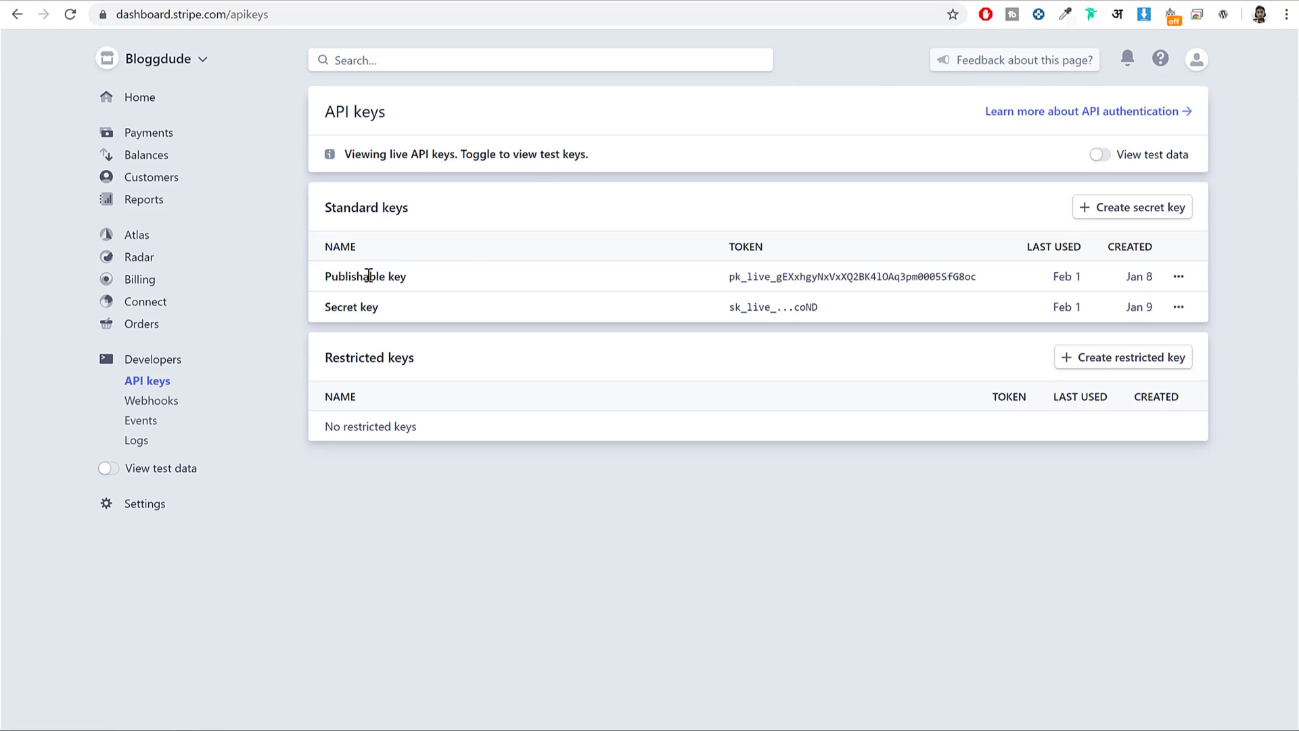
Paste Stripe's live publishable key into WordPress's Live secret key field, then select the secret key.
double_click(792, 282)
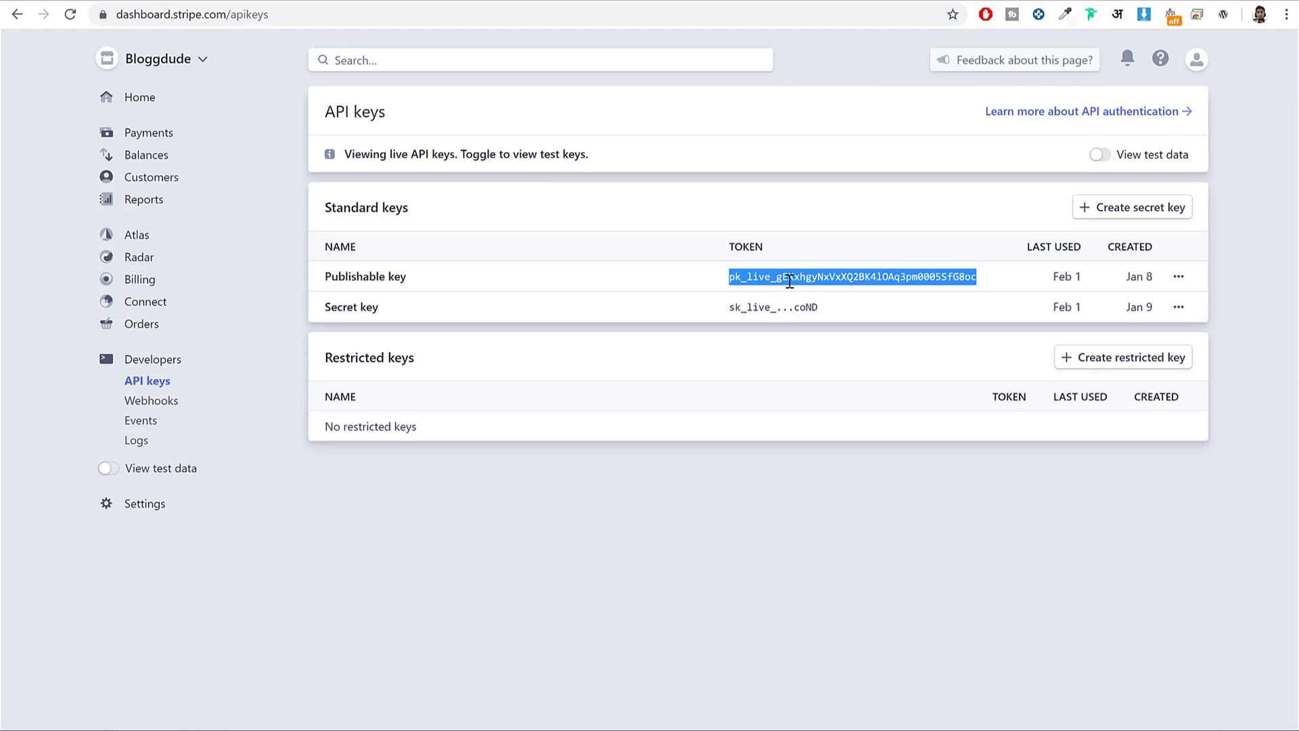
key("ctrl+Tab")
left_click(725, 441)
key("ctrl+v")
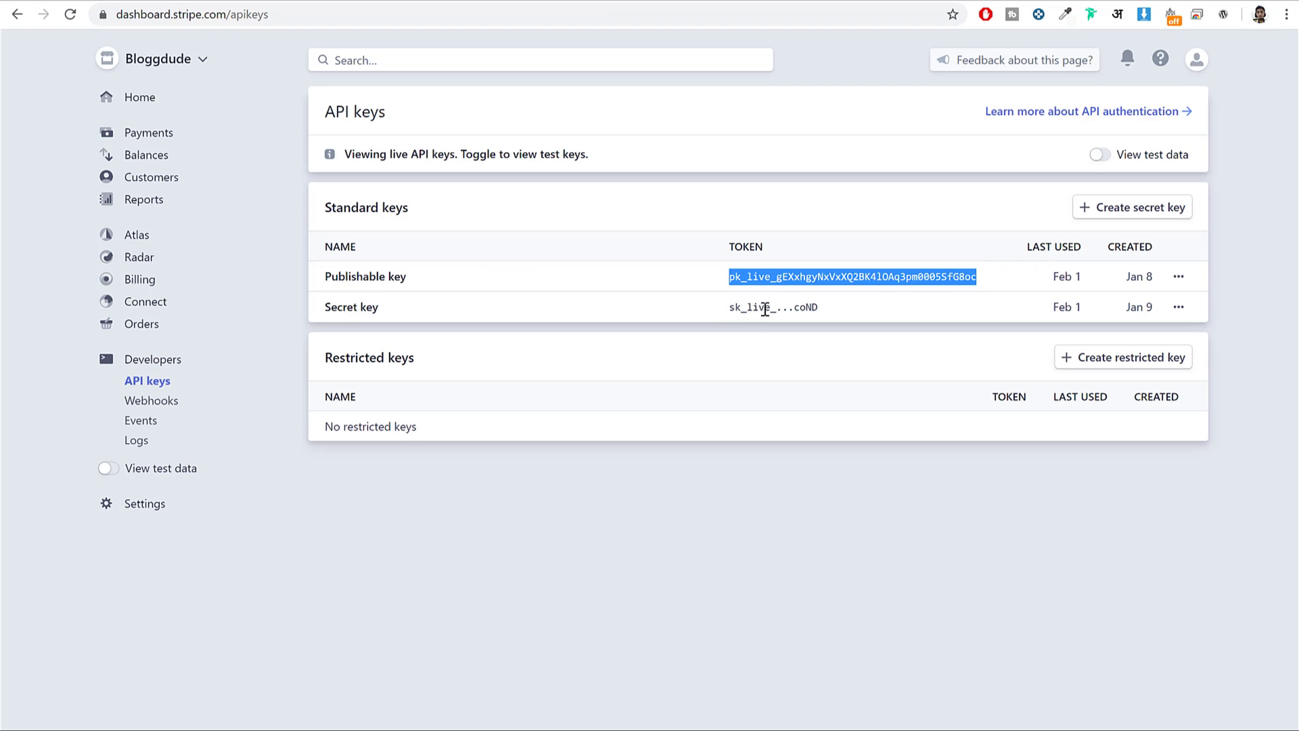
triple_click(765, 309)
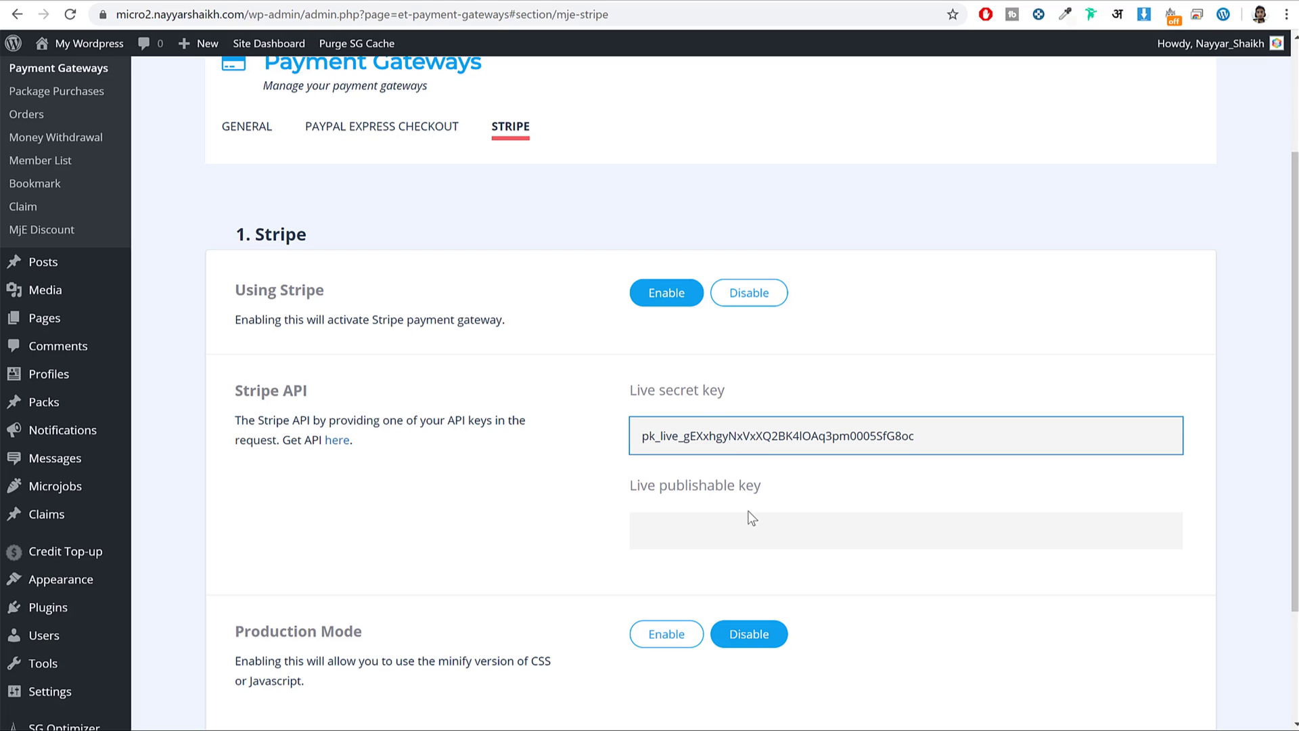
left_click(752, 522)
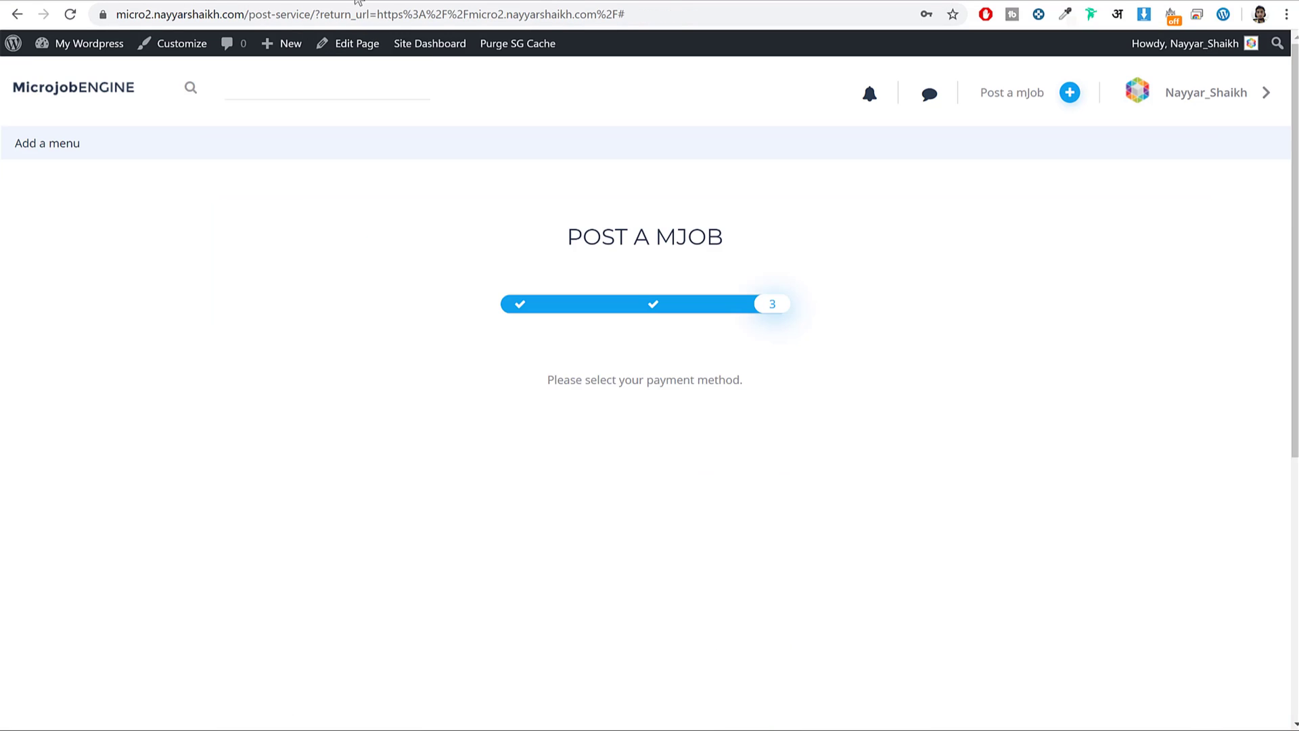
Reload Post a mJob and enter job name 'aa' with delivery time 10.
left_click(372, 2)
scroll(1020, 103, "down", 1)
left_click(70, 14)
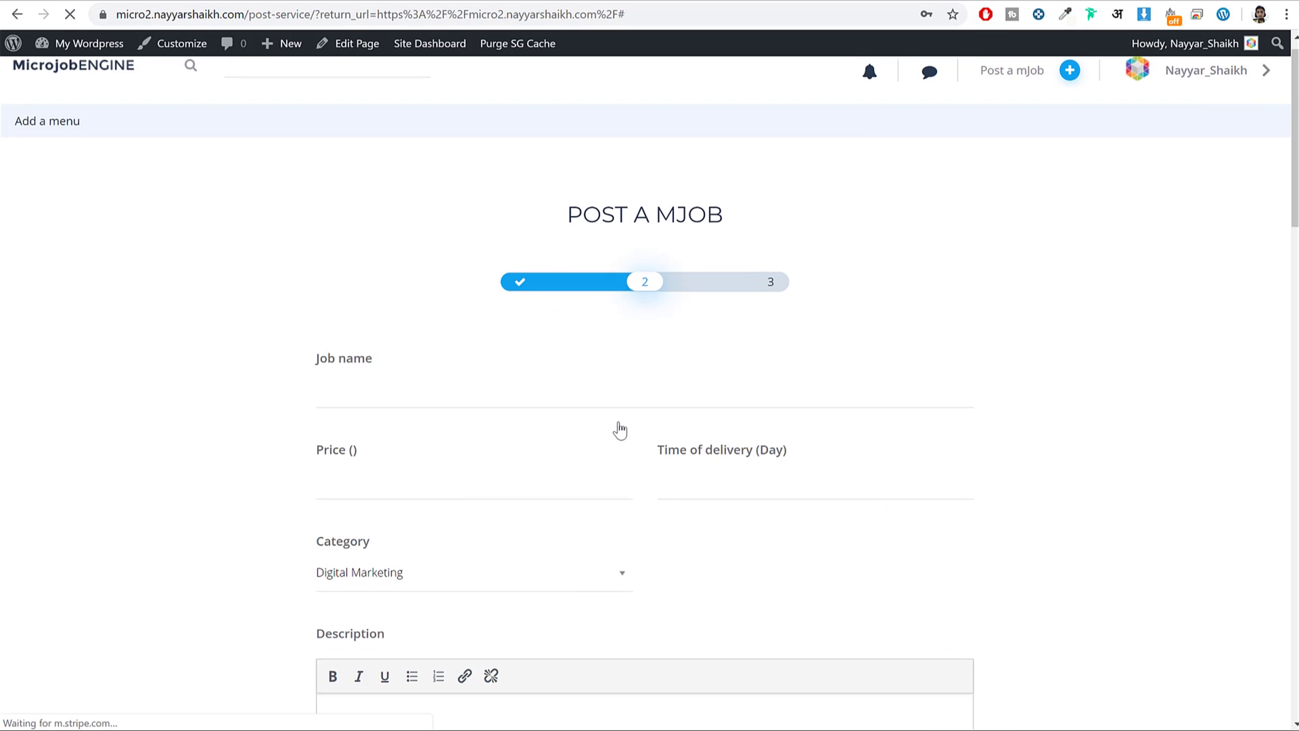
left_click(397, 415)
type("aa")
left_click(417, 498)
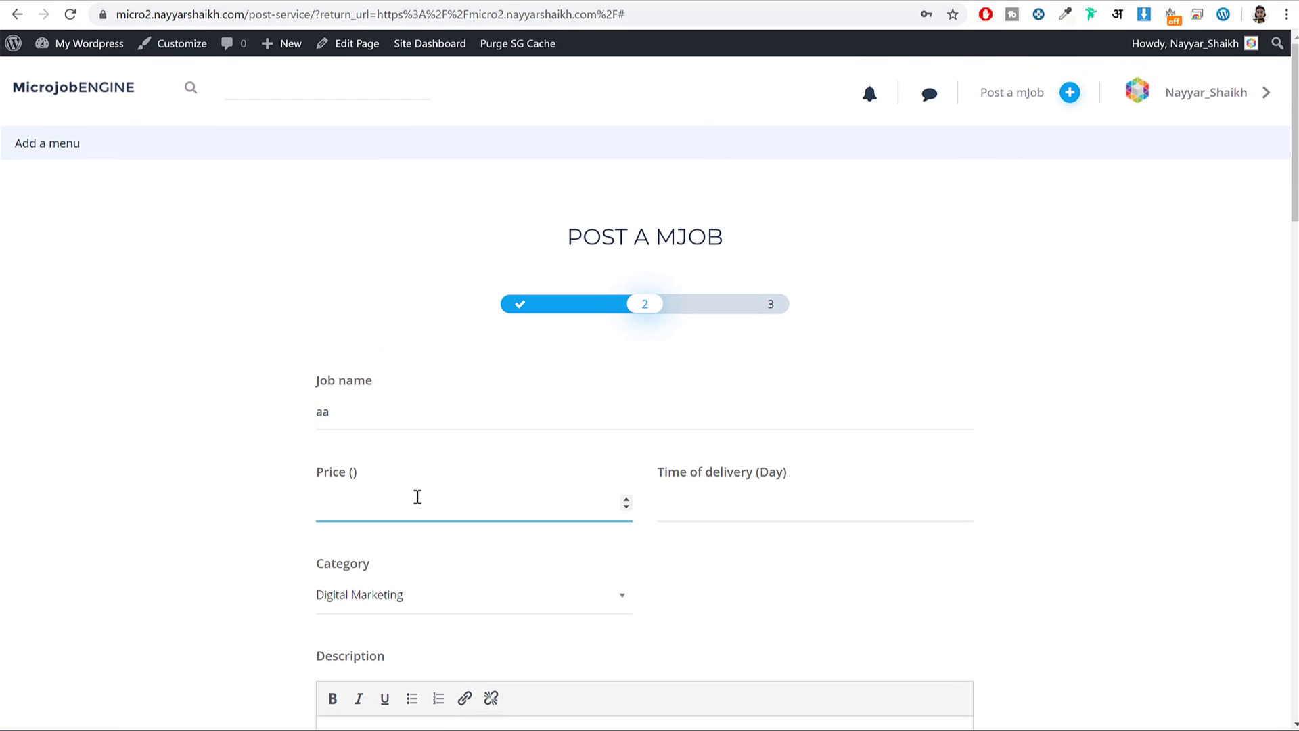
key("Tab")
type("10")
Add a description and save the test mJob, reaching the PayPal-only payment step.
scroll(444, 507, "down", 5)
left_click(578, 502)
scroll(585, 498, "down", 15)
left_click(408, 670)
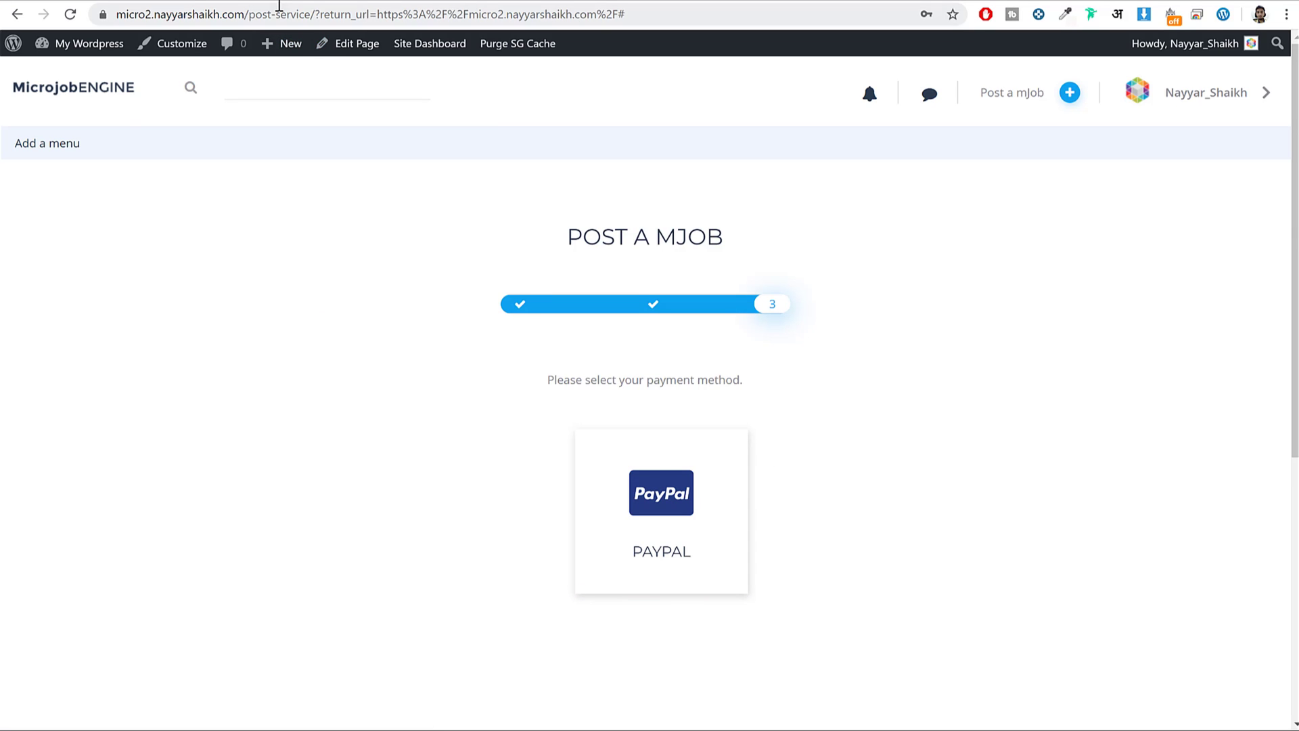
left_click(287, 2)
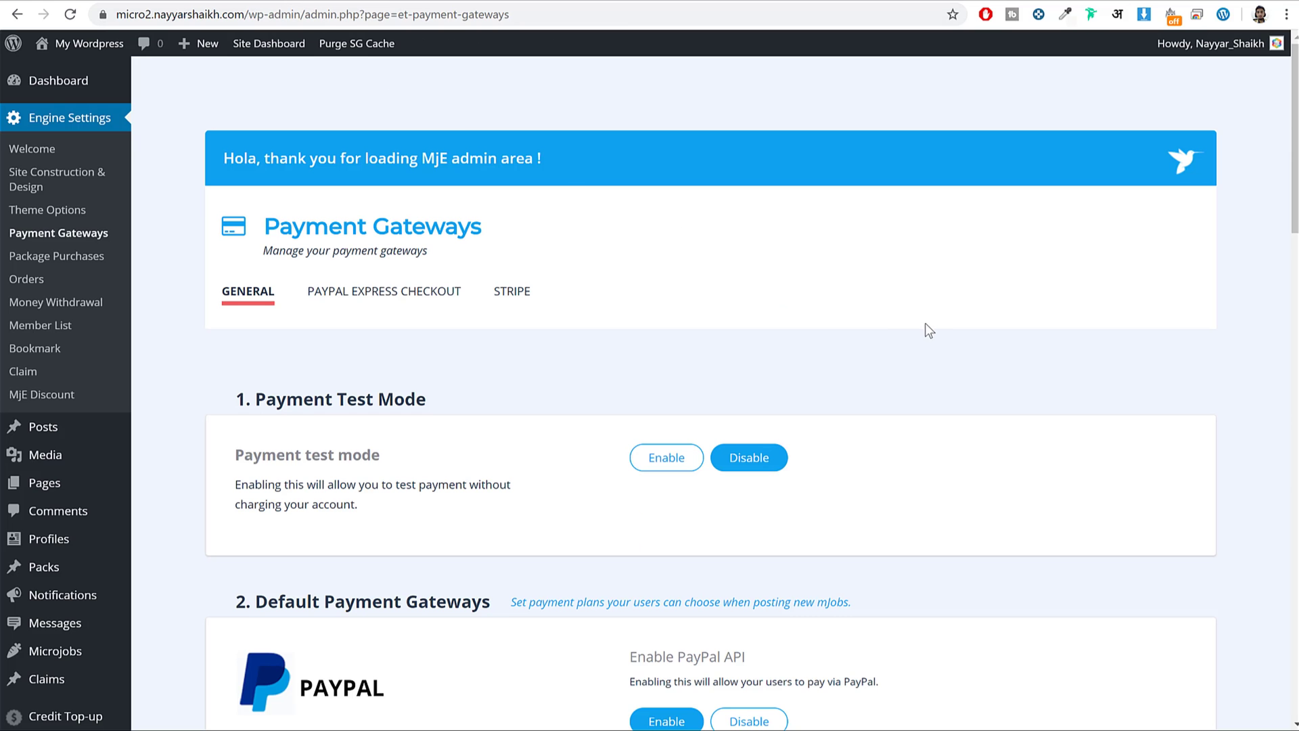
Turn on Cash with a bank-details message, and switch Credit payments to Enable.
scroll(896, 334, "down", 5)
scroll(931, 336, "down", 12)
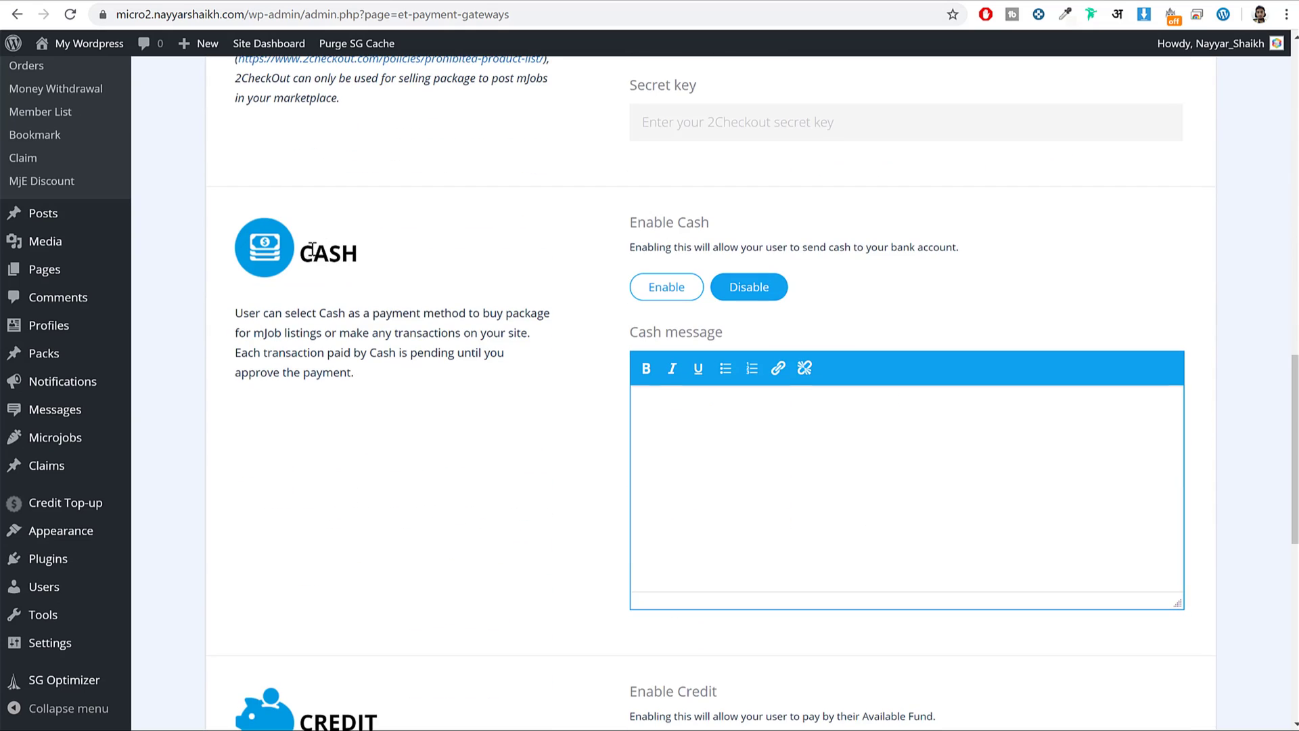
left_click(685, 290)
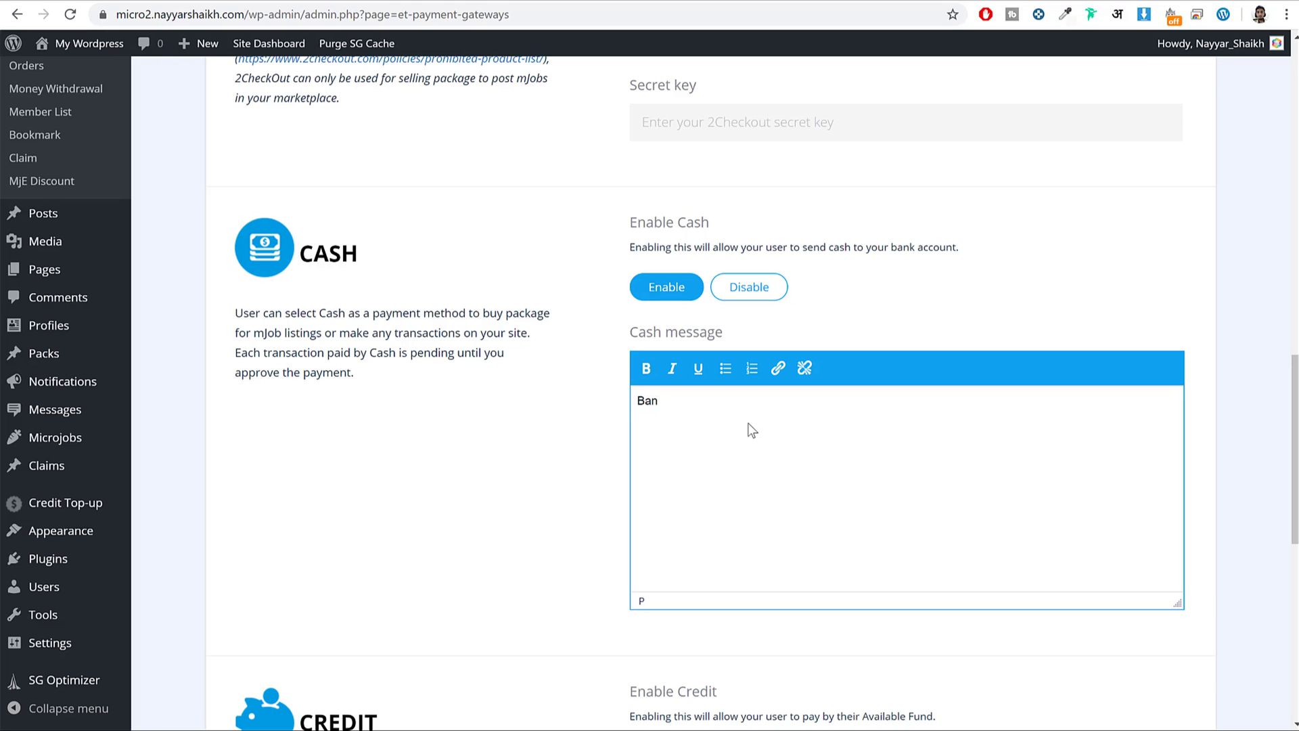
key("Return")
scroll(738, 474, "down", 5)
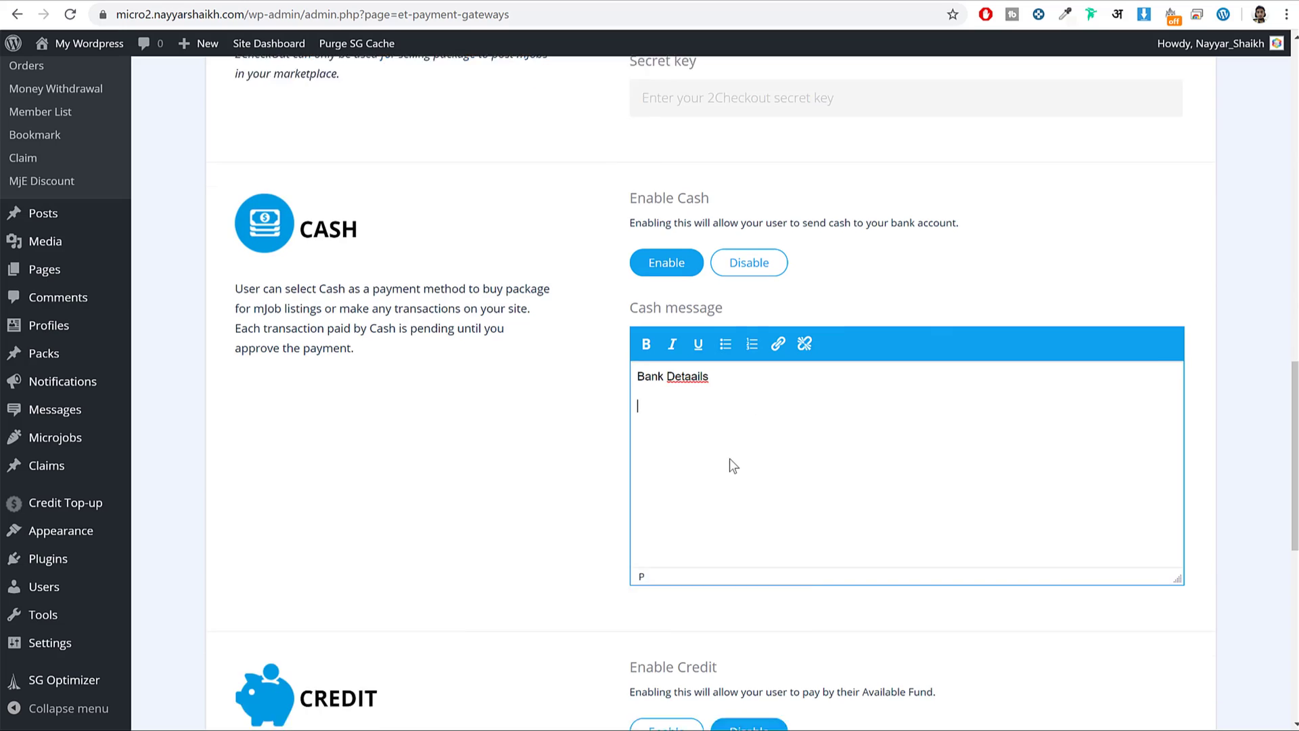
left_click(681, 433)
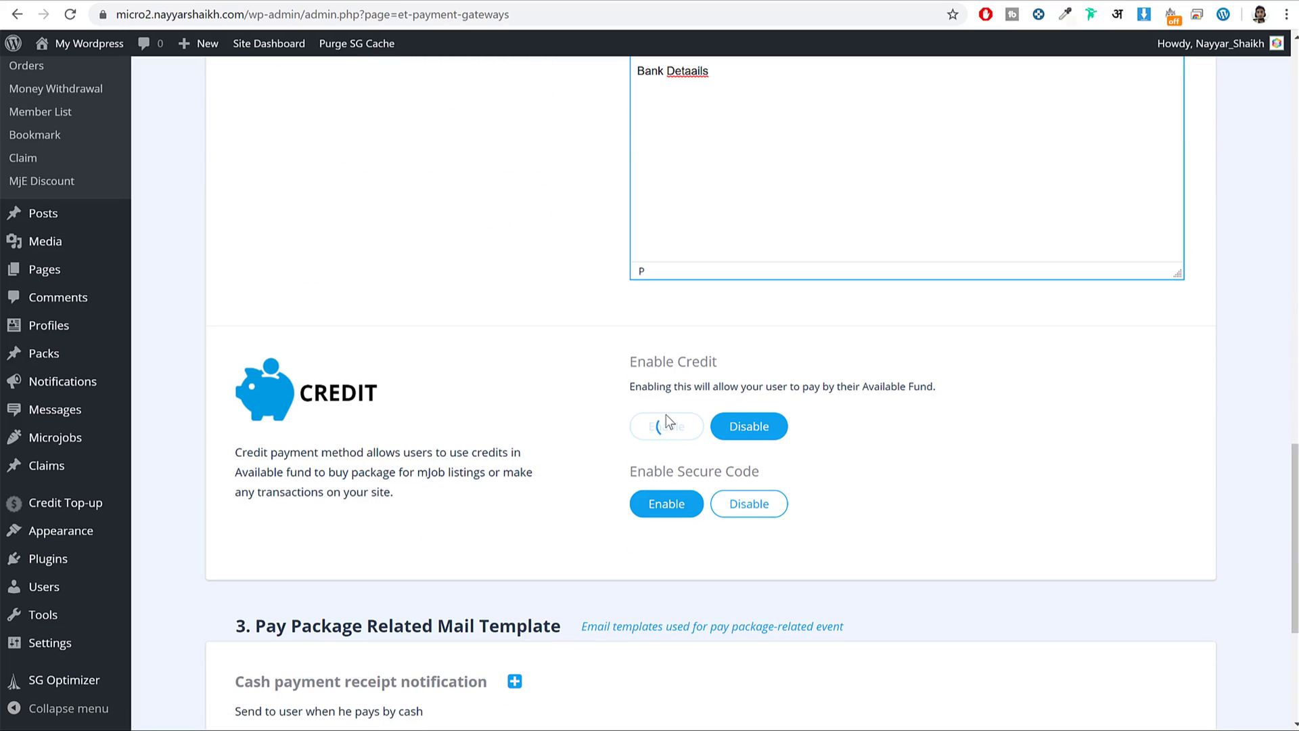
scroll(870, 415, "down", 6)
scroll(872, 427, "up", 8)
scroll(872, 426, "up", 7)
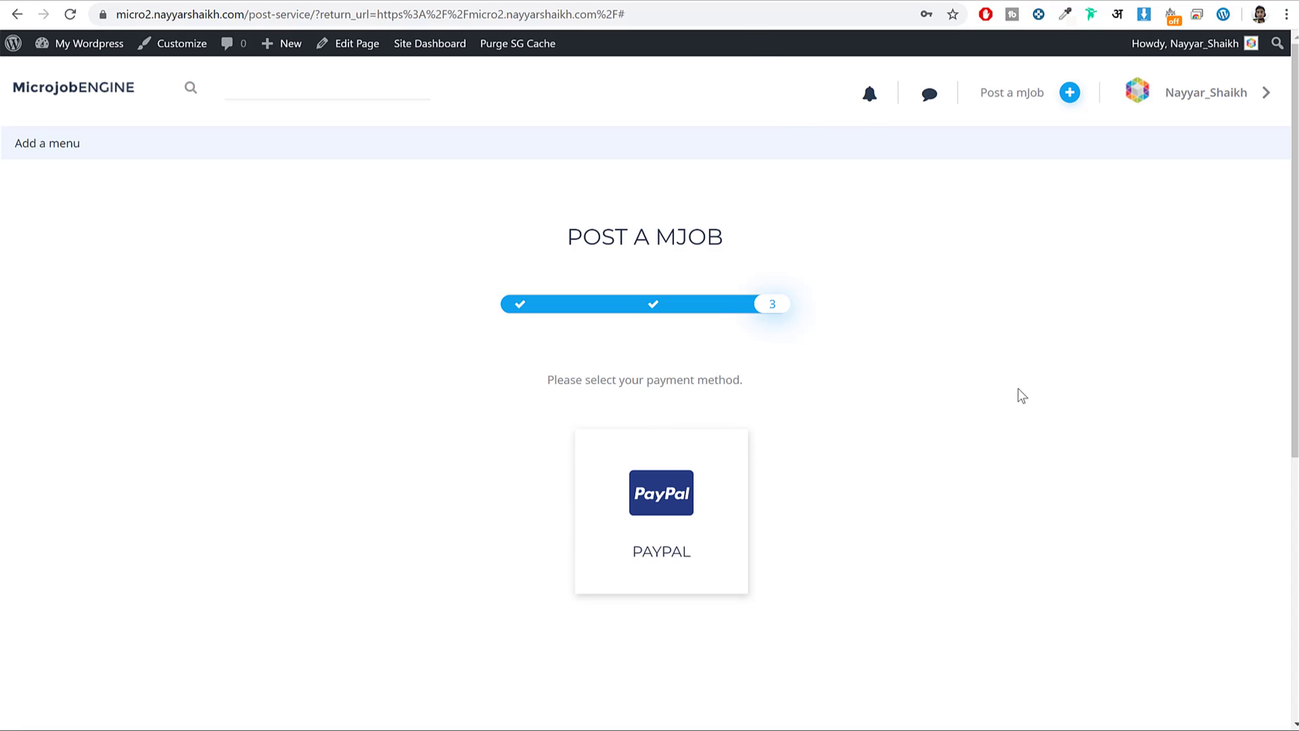
Open an incognito window and load the micro2 MicrojobEngine site.
left_click(1287, 14)
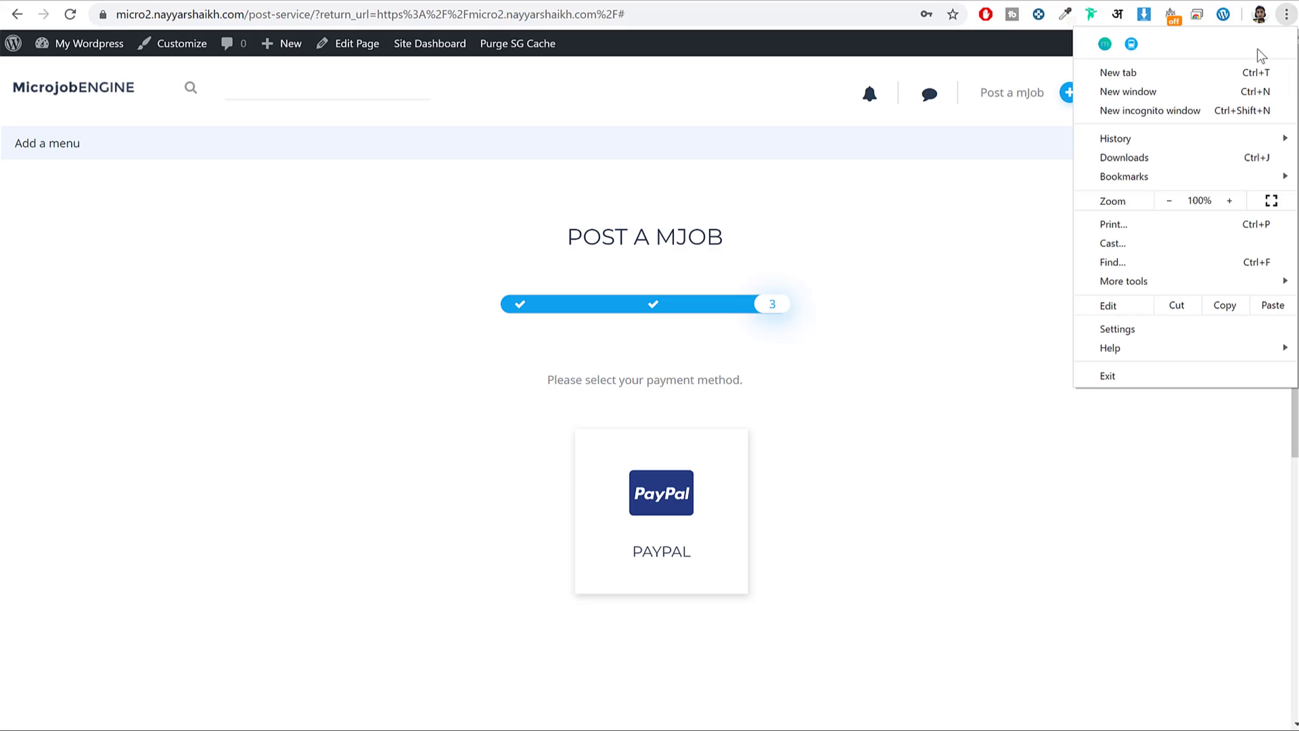
left_click(1150, 113)
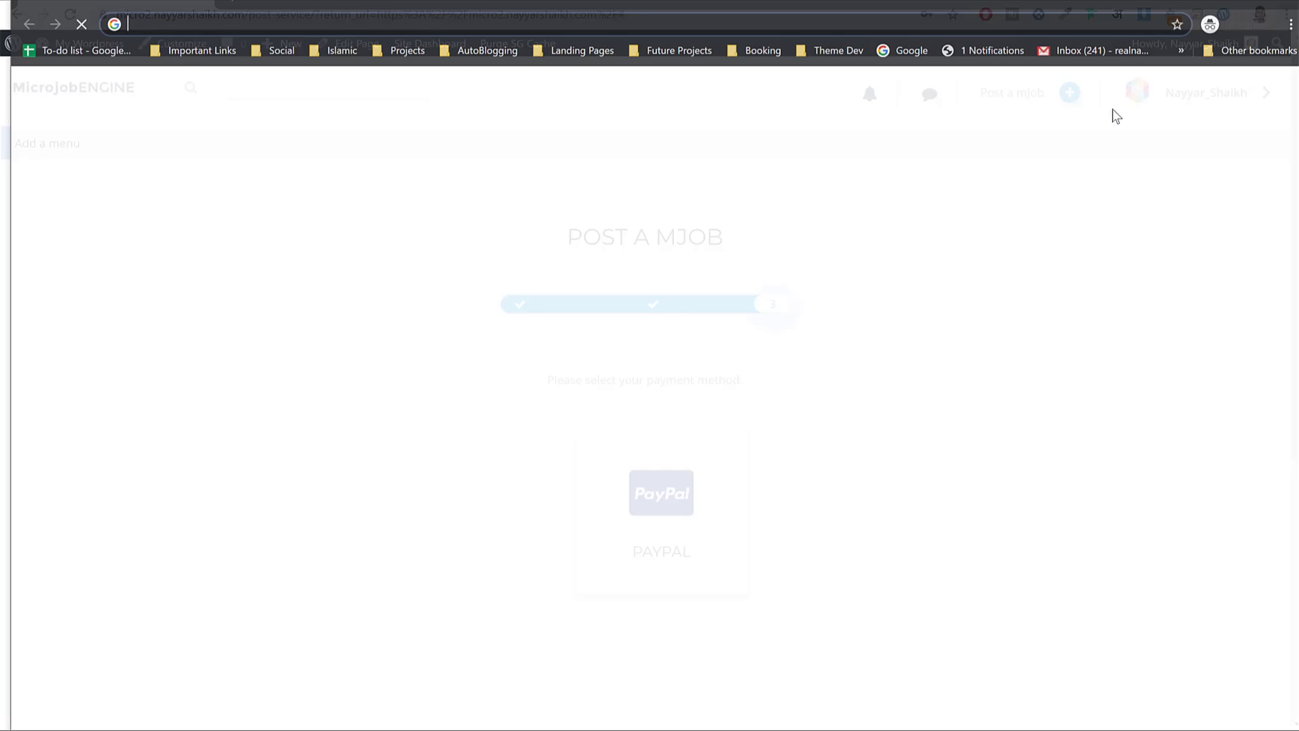
type("mi")
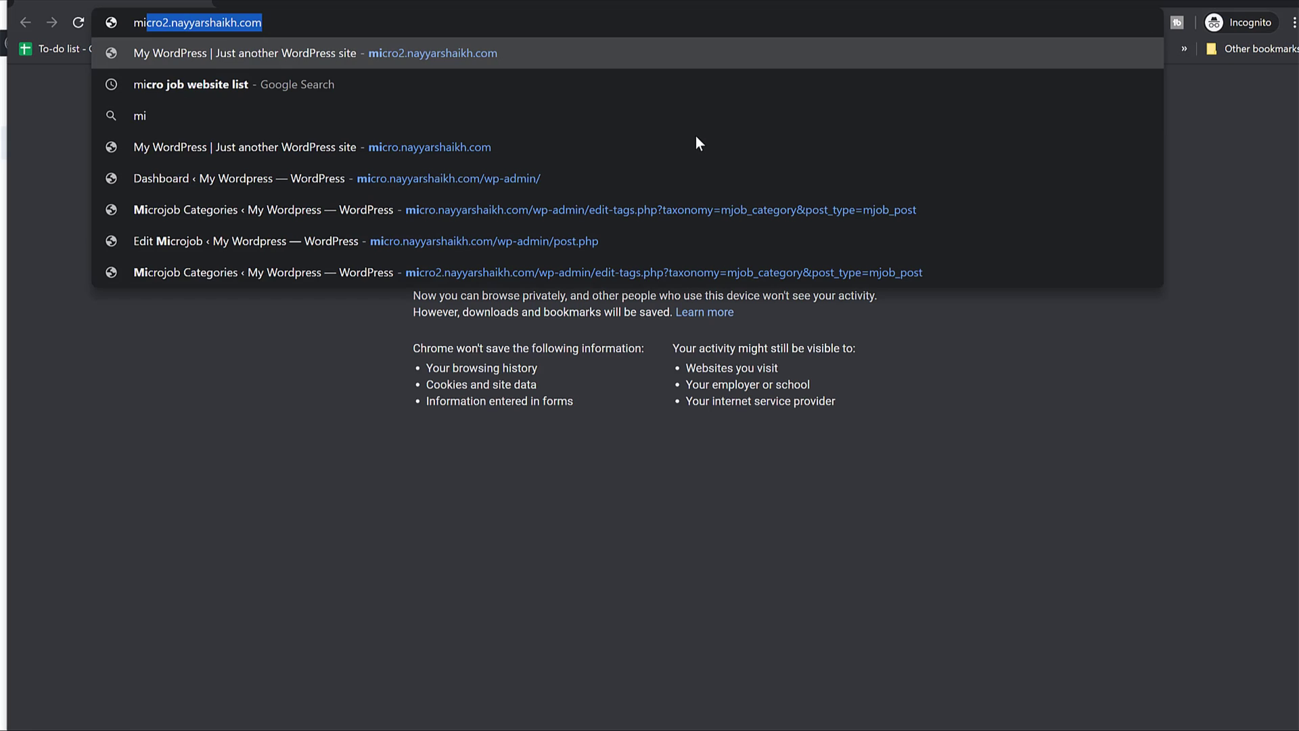
key("Return")
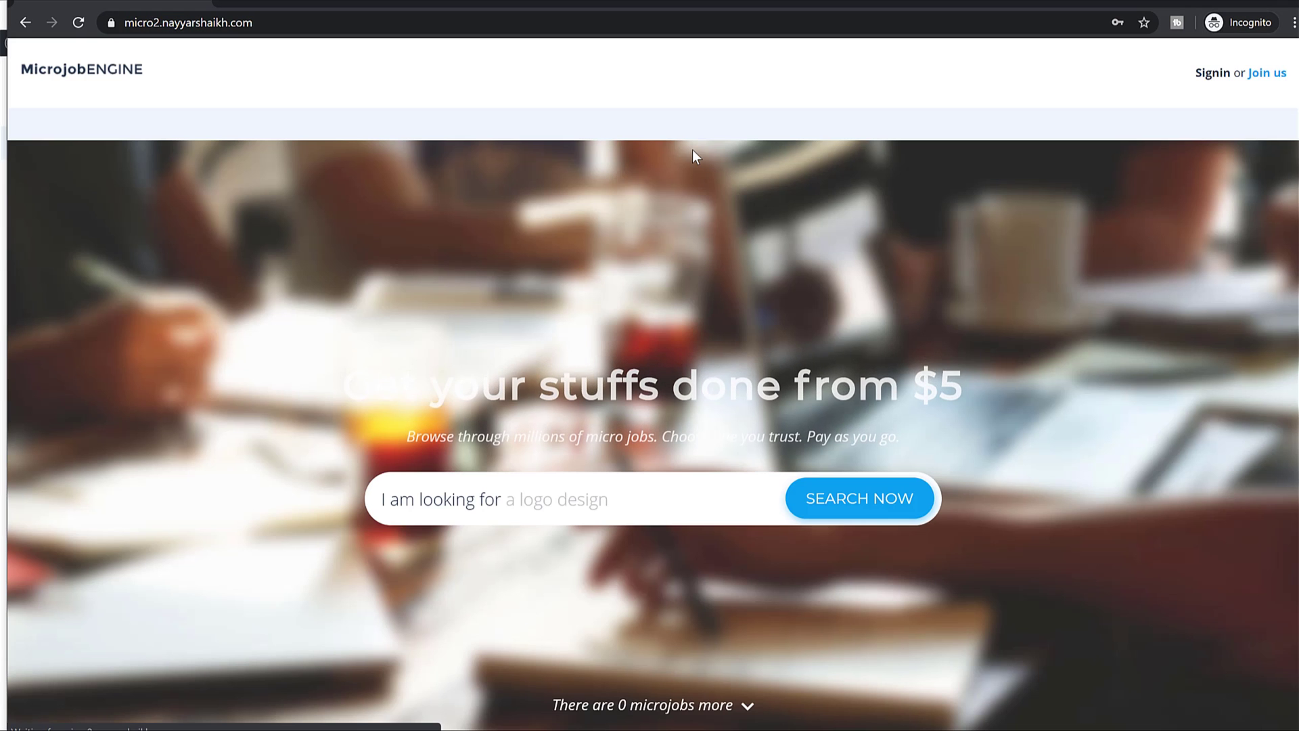
scroll(768, 262, "down", 7)
scroll(769, 264, "down", 9)
scroll(798, 319, "up", 15)
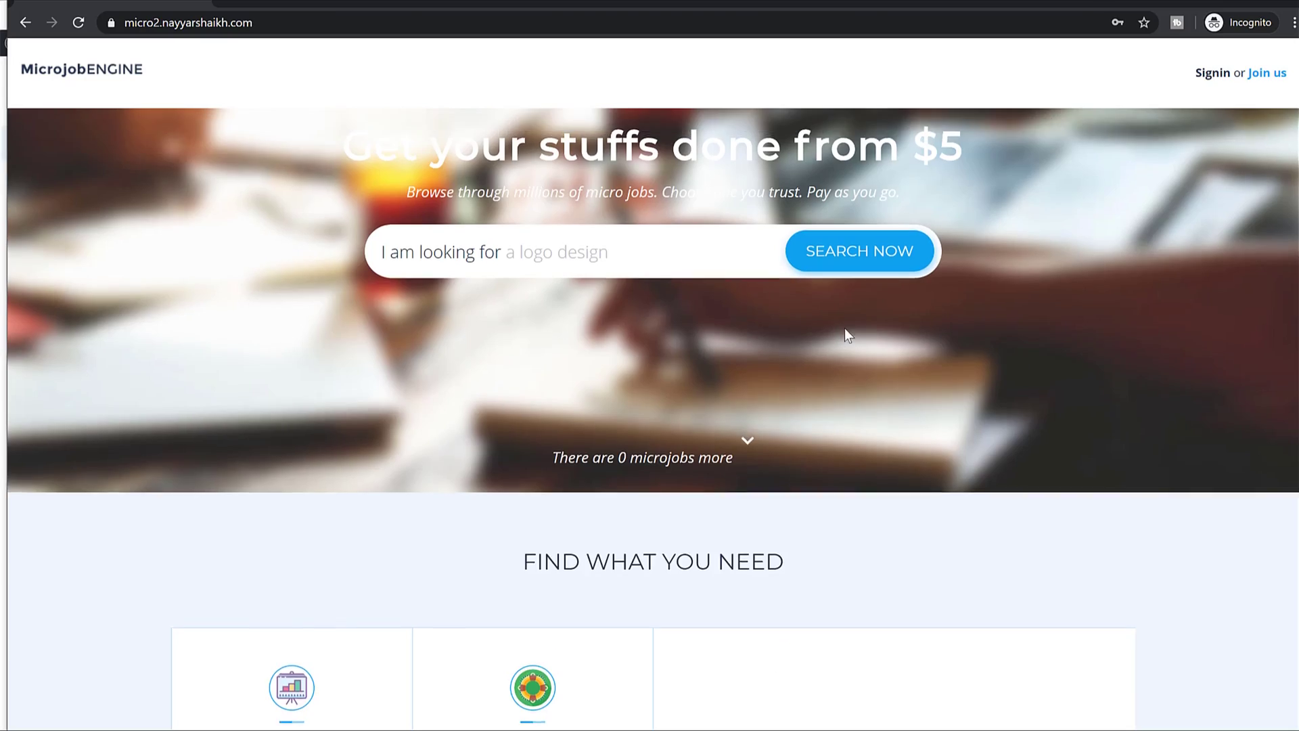
Sign up via Join us with the saved e-mail, a username and password, accepting the terms.
left_click(1272, 78)
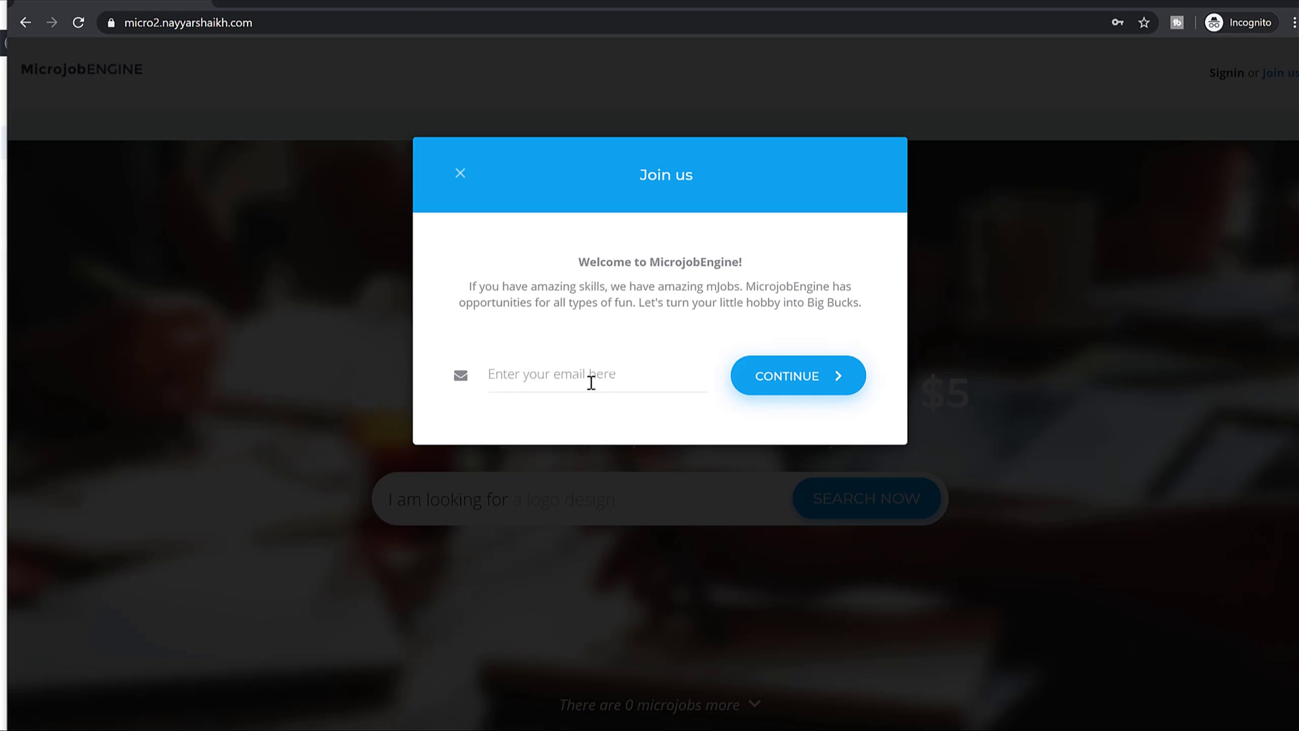
left_click(591, 381)
left_click(591, 409)
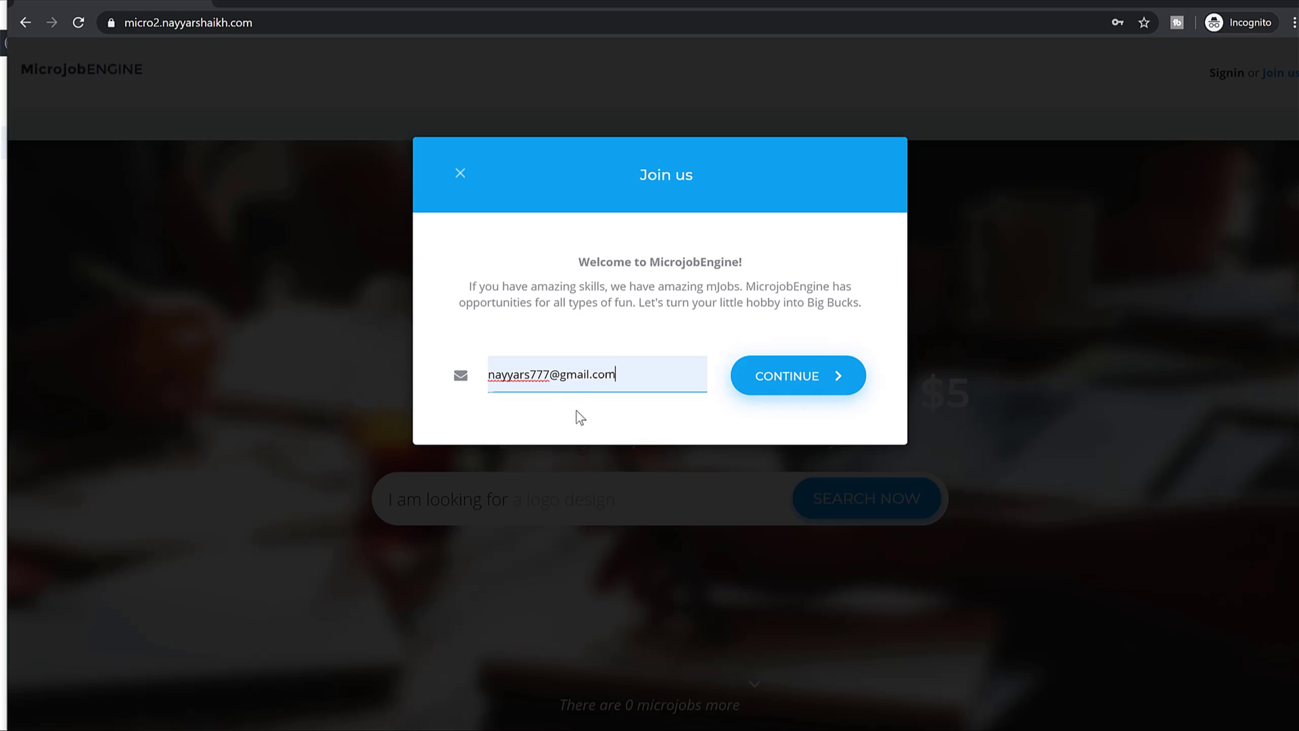
left_click(817, 378)
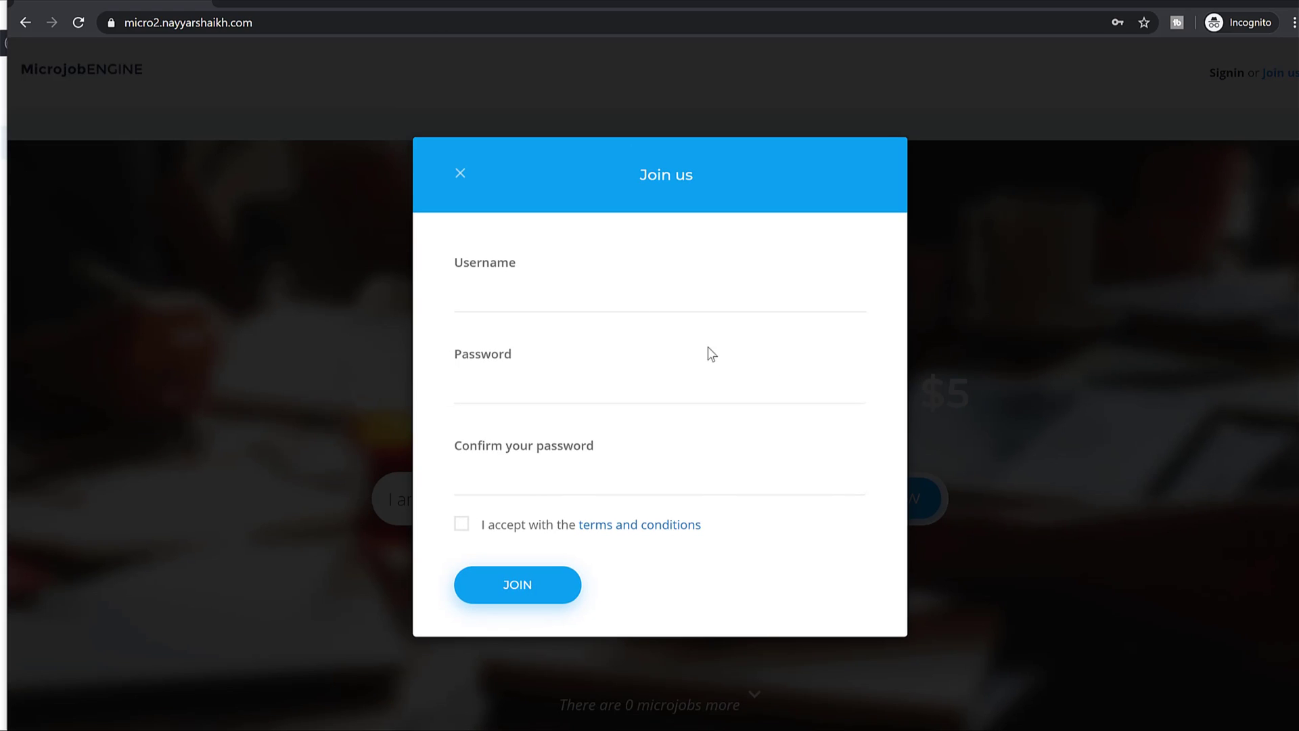
left_click(632, 291)
type("nayyar")
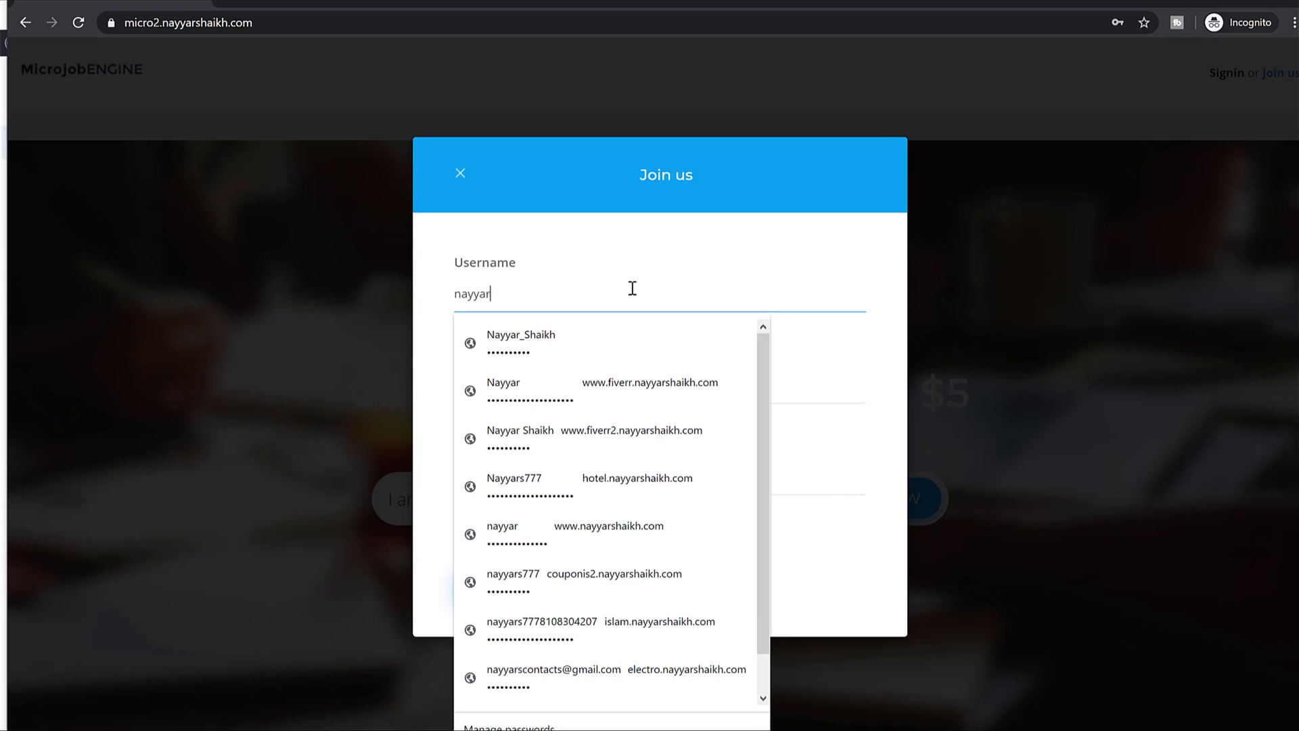
type("s777")
key("Tab")
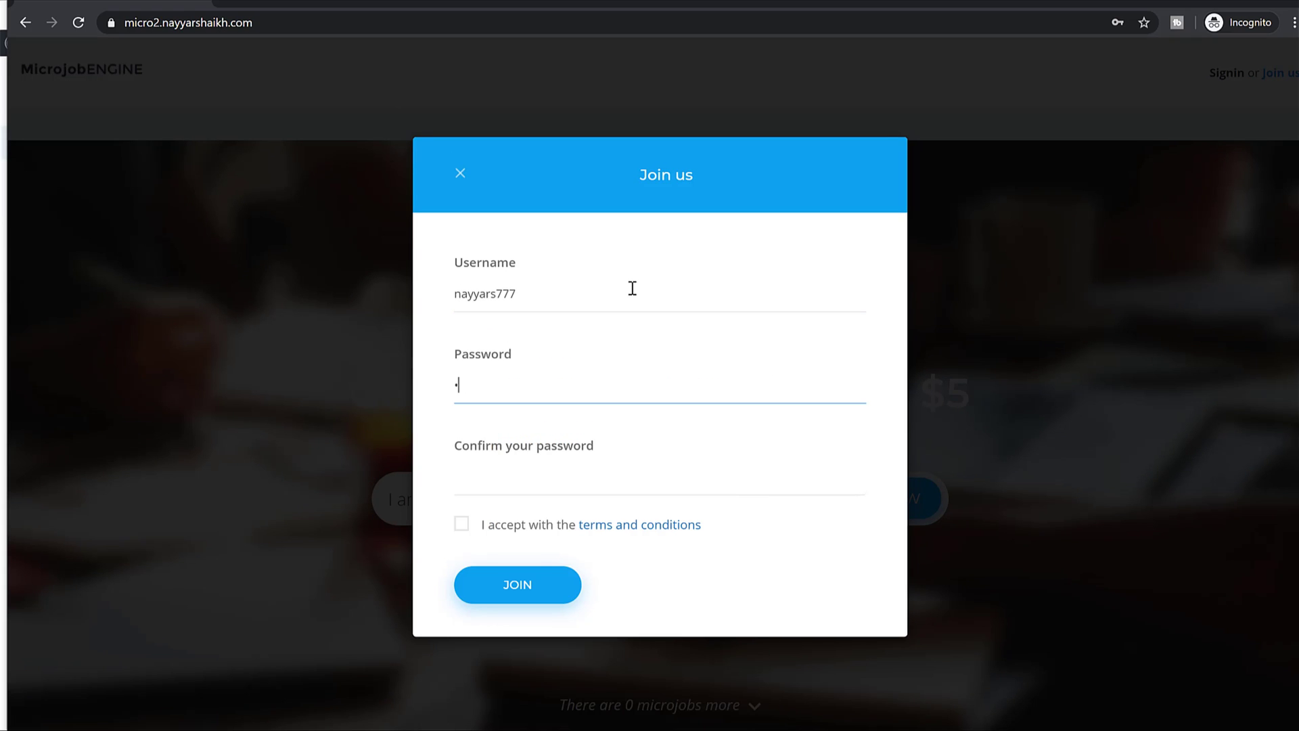
key("Tab")
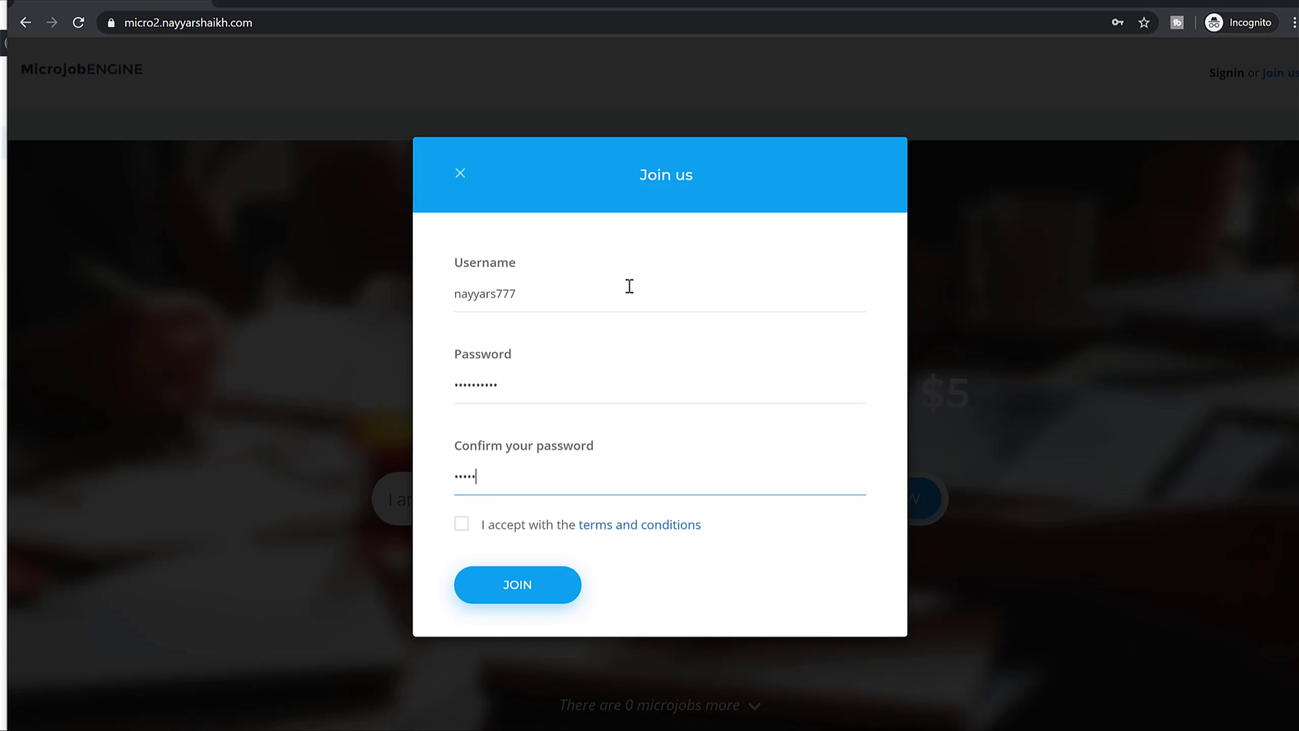
left_click(461, 525)
left_click(531, 586)
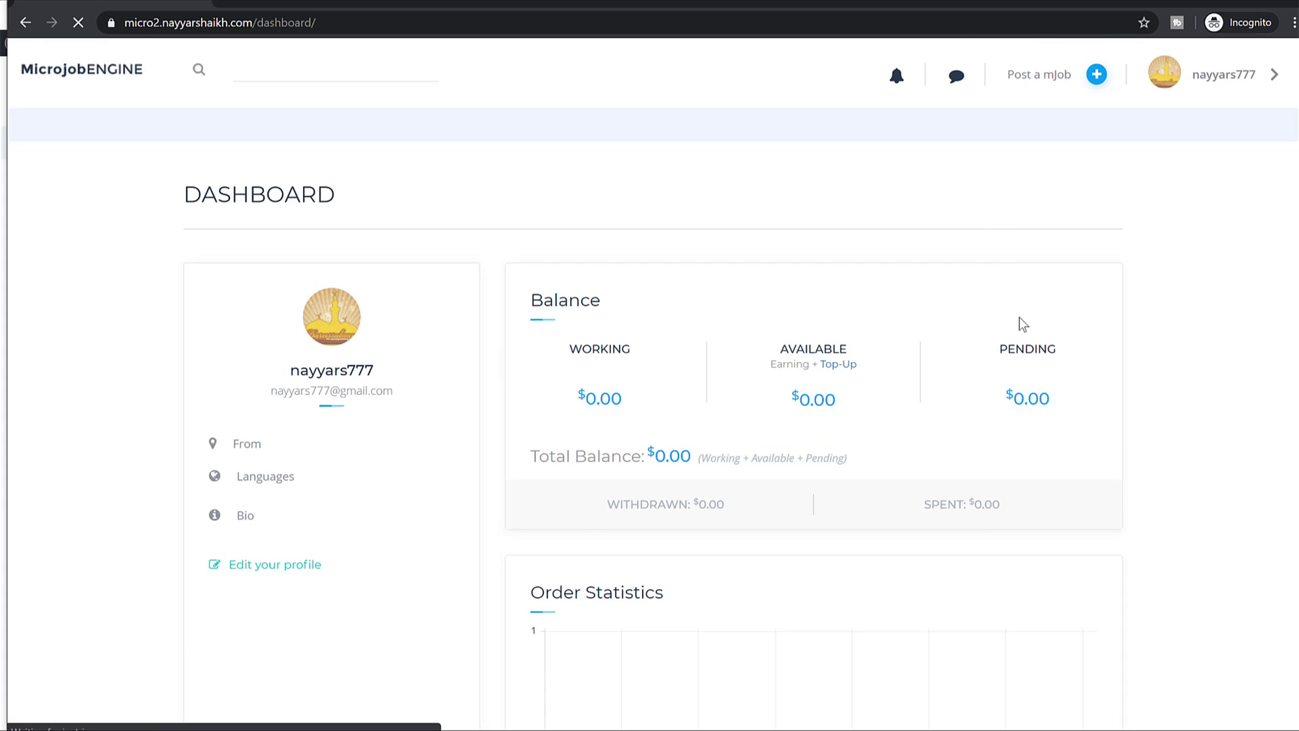
scroll(1019, 322, "down", 5)
scroll(1047, 377, "up", 5)
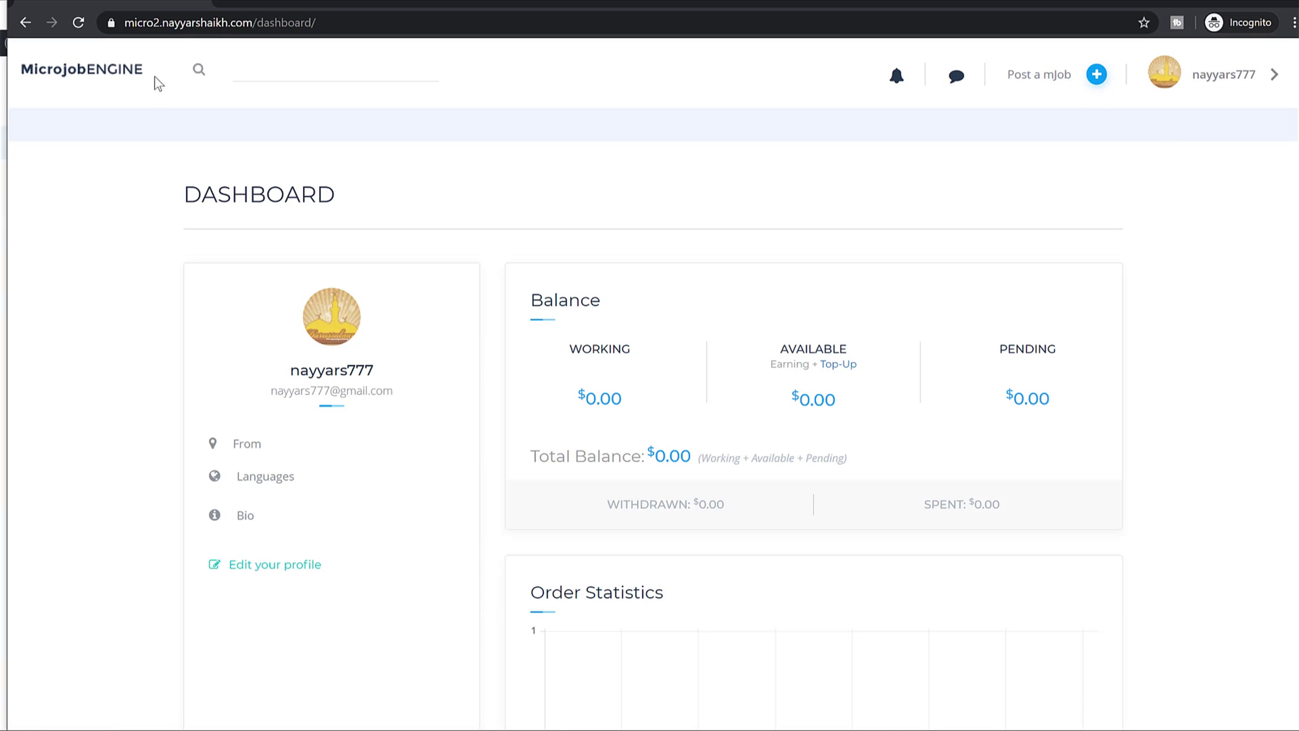
In a new tab, load the micro site and open the 'I will create a cool HIPSTER logo' job.
left_click(232, 3)
type("mic")
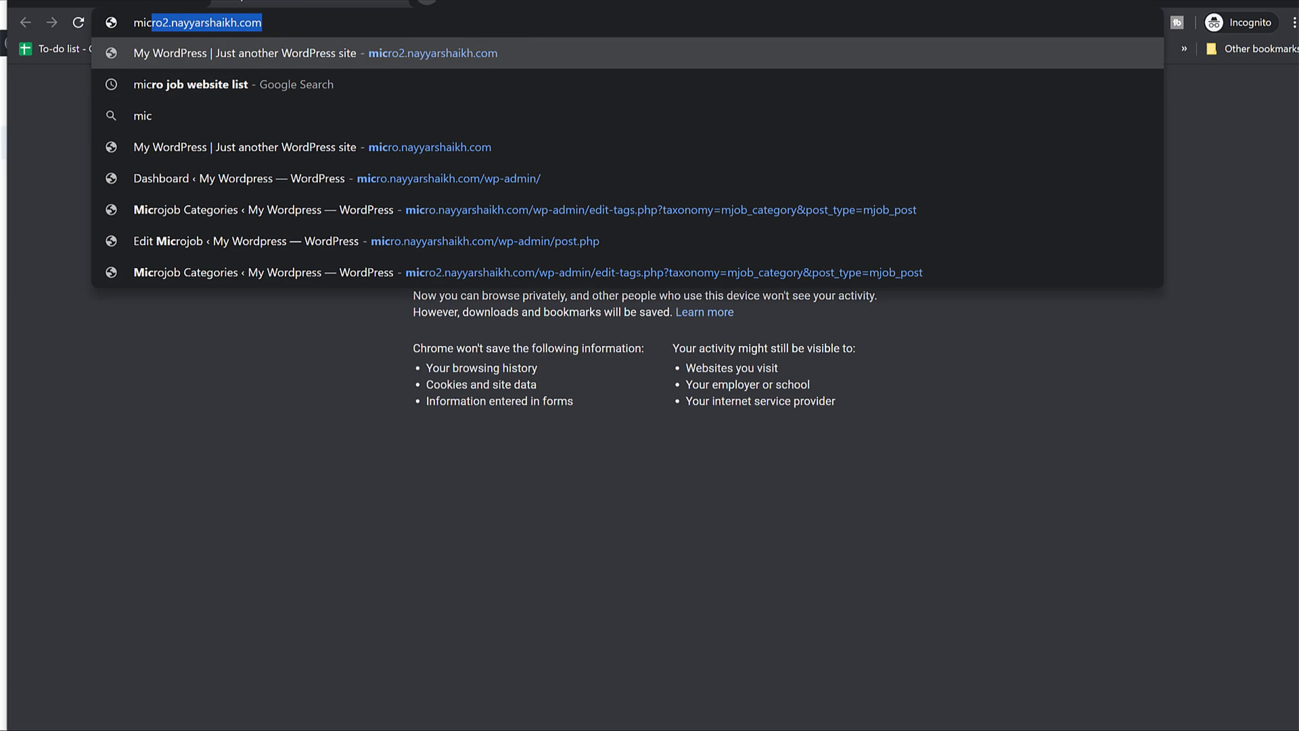
key("Down")
key("Down")
key("Down")
key("Return")
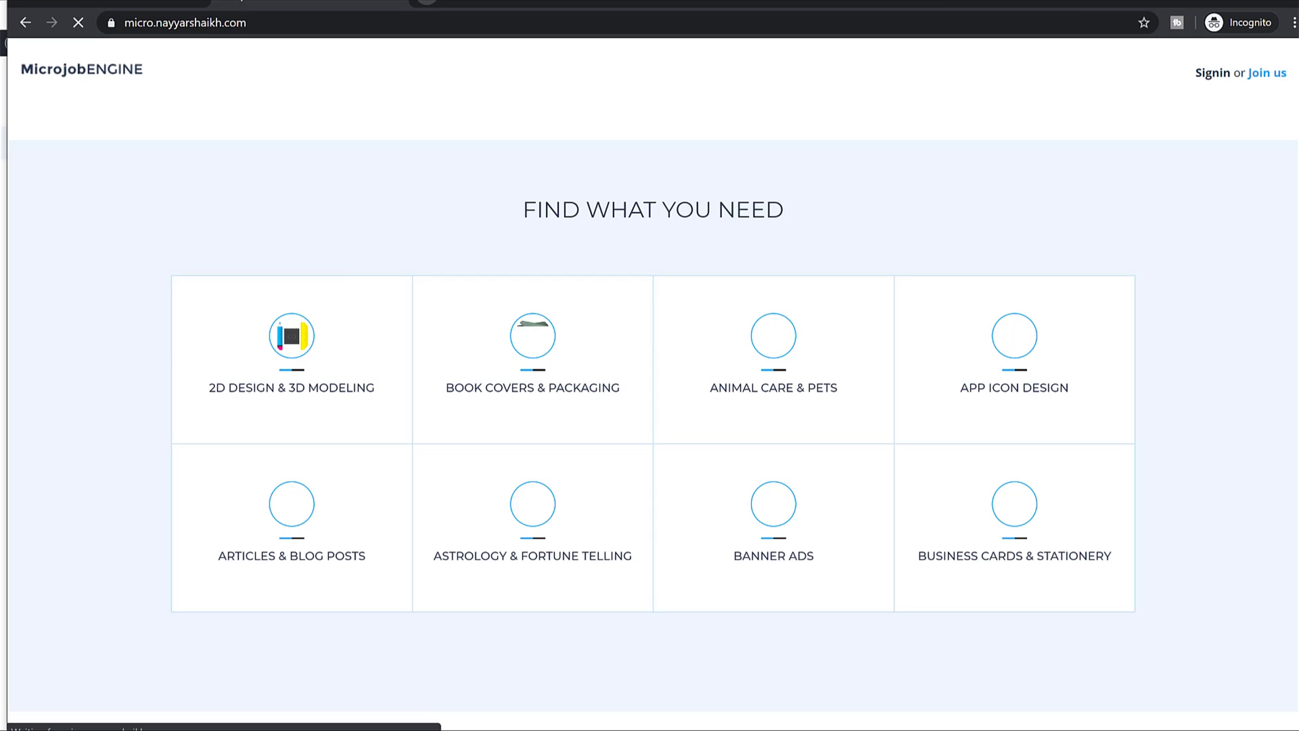
mouse_move(428, 313)
scroll(933, 360, "down", 10)
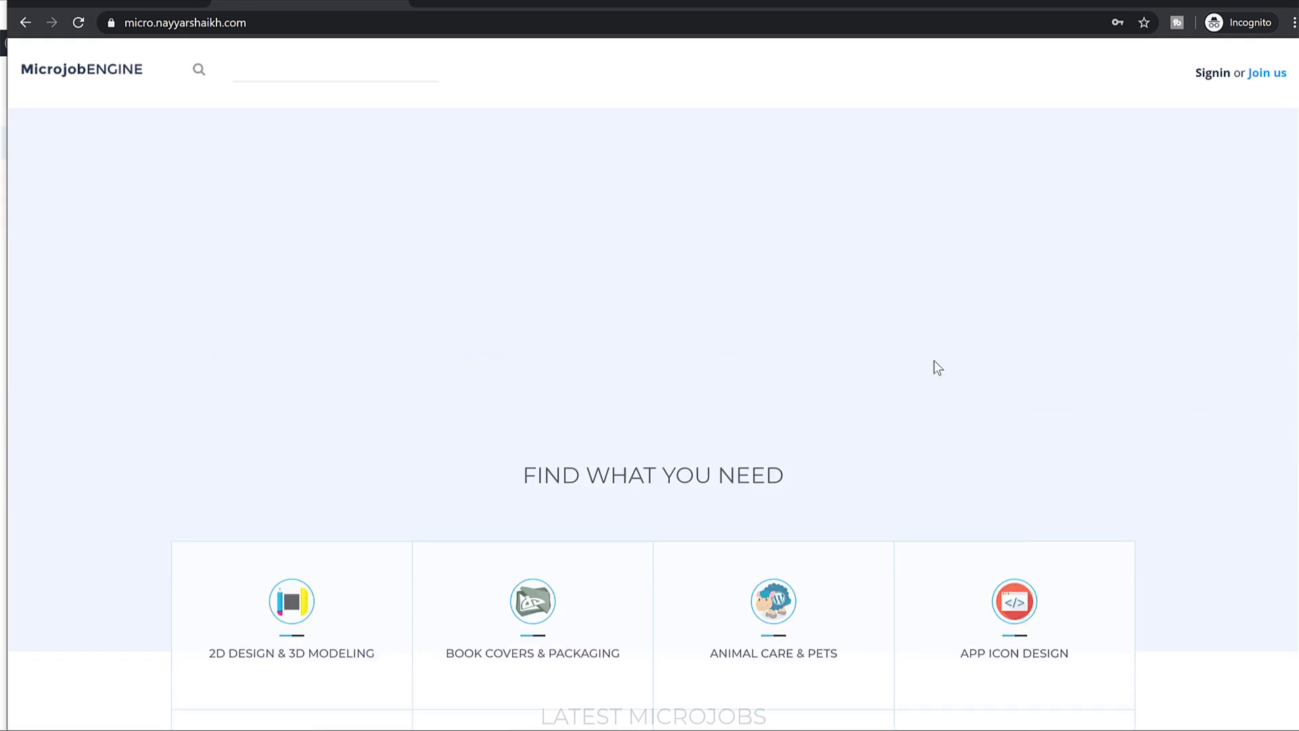
scroll(934, 360, "down", 6)
left_click(753, 298)
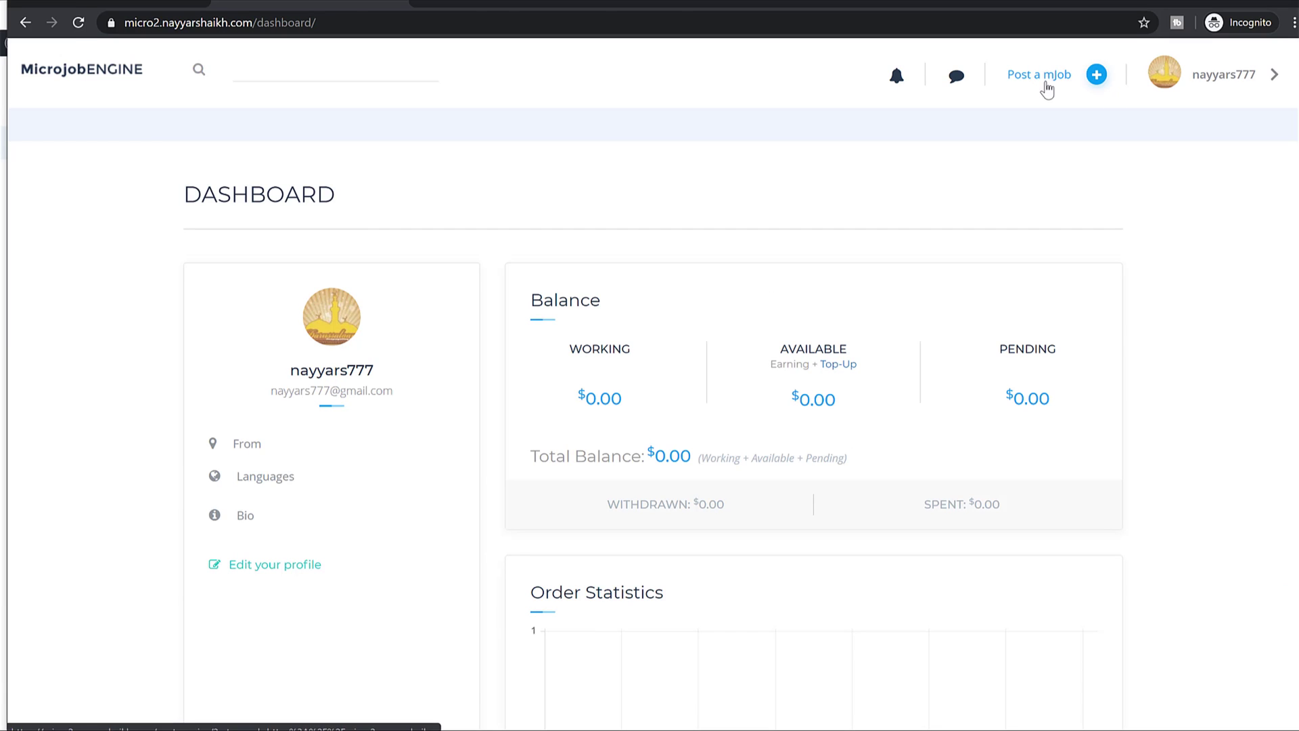
Choose the Standard plan and paste 'I will create a cool HIPSTER logo' as the job name.
left_click(574, 354)
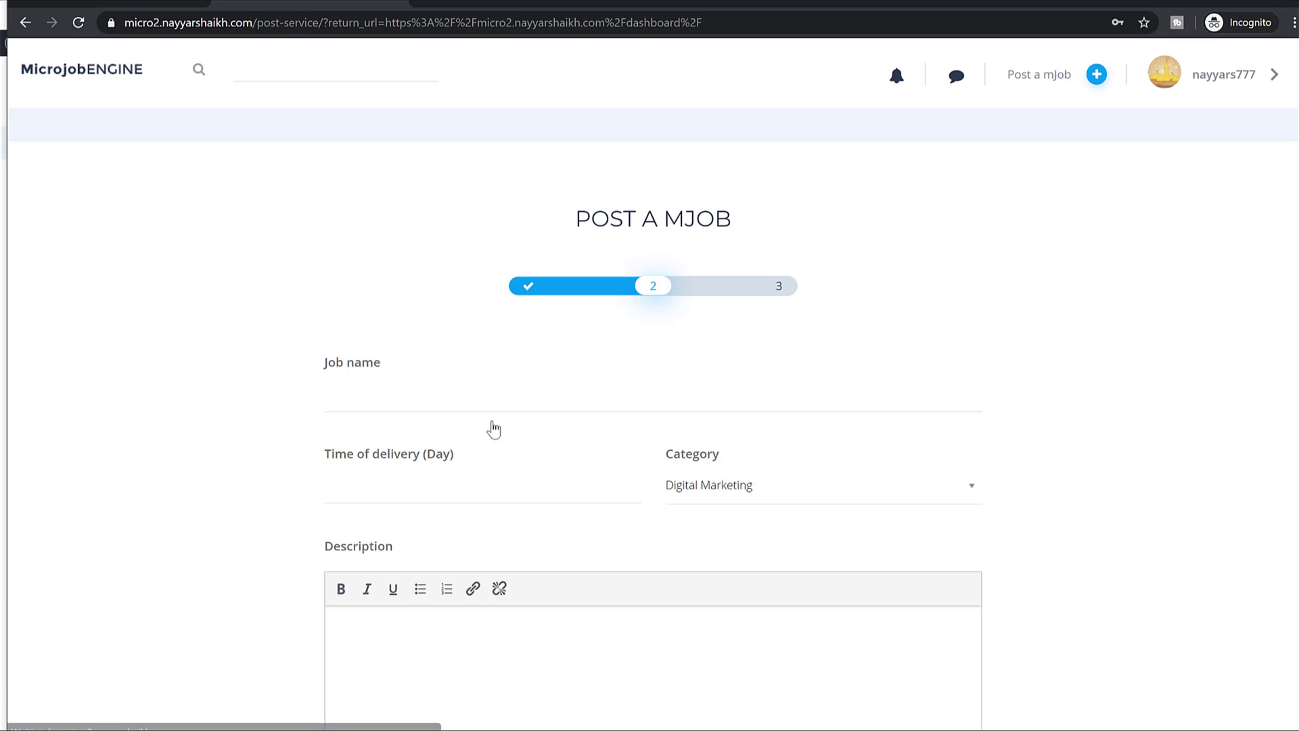
scroll(513, 264, "down", 2)
left_click(413, 237)
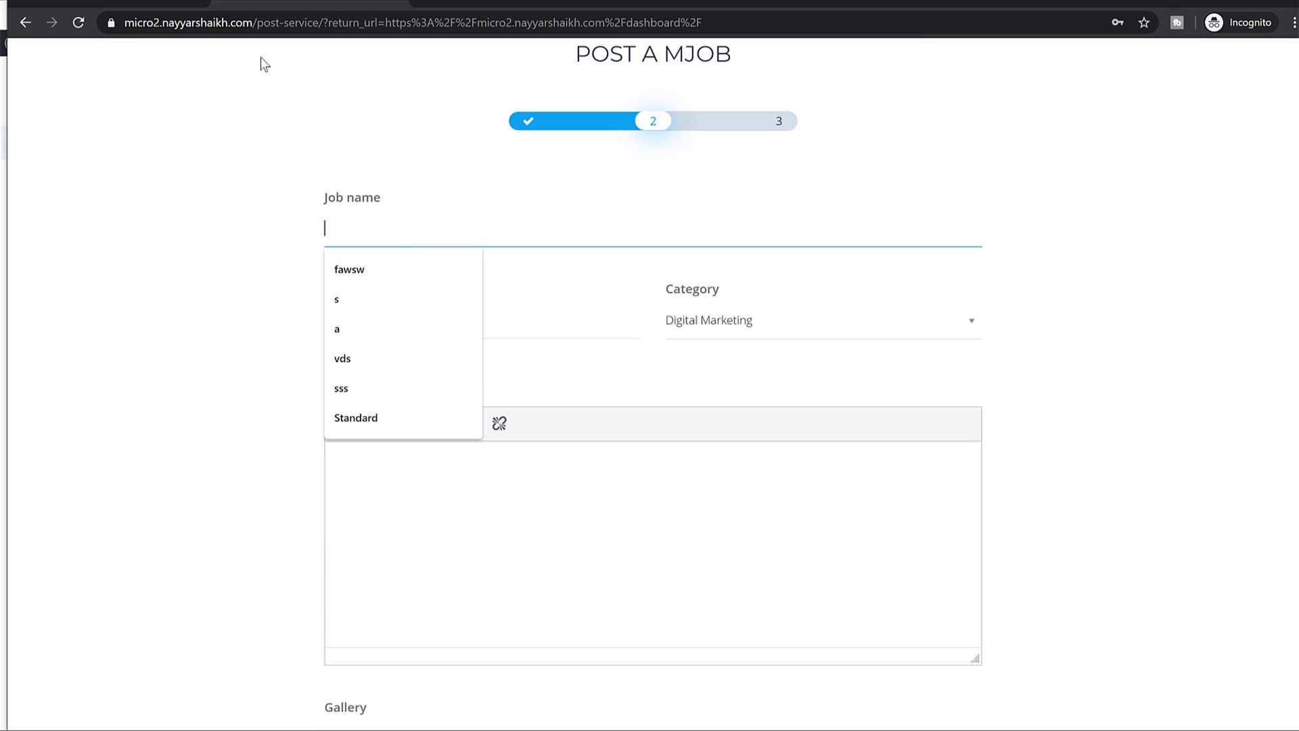
left_click(122, 3)
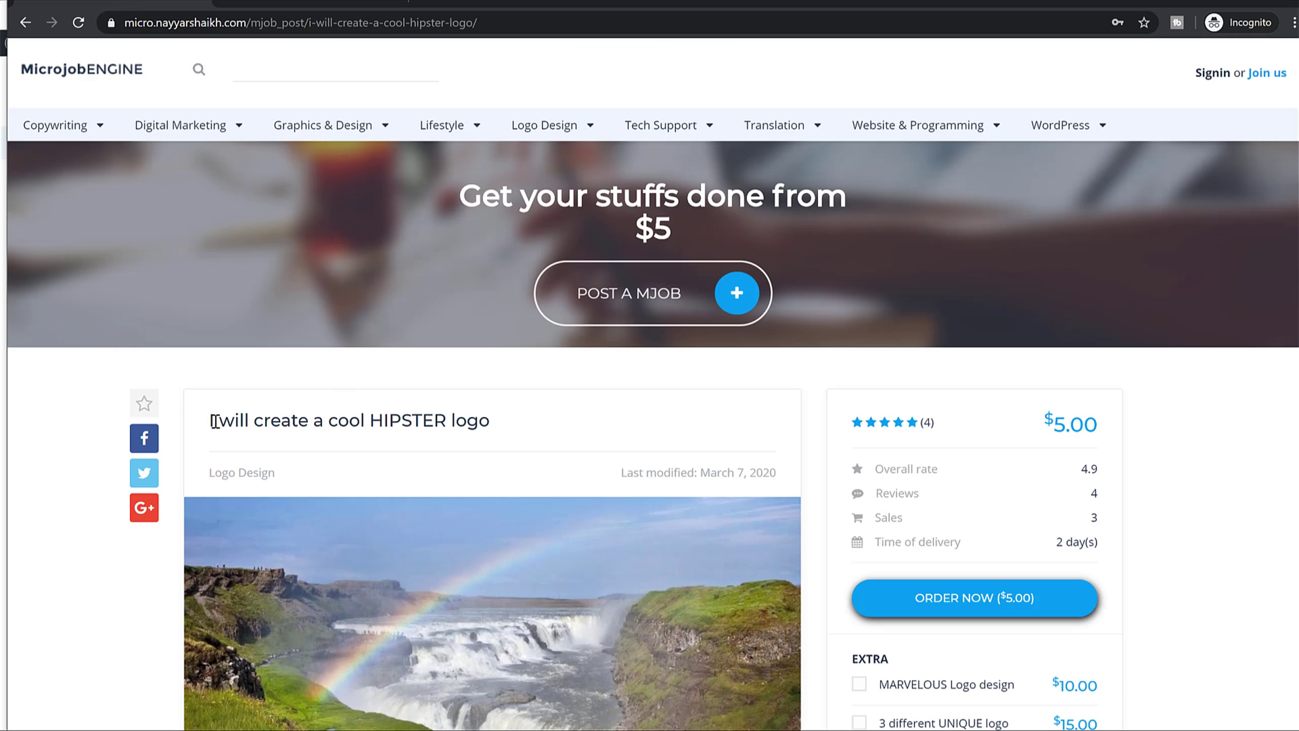
left_click_drag(208, 423, 508, 424)
key("ctrl+c")
left_click(301, 3)
key("ctrl+v")
Set the delivery time to 2 days and the category to SEO.
left_click(445, 313)
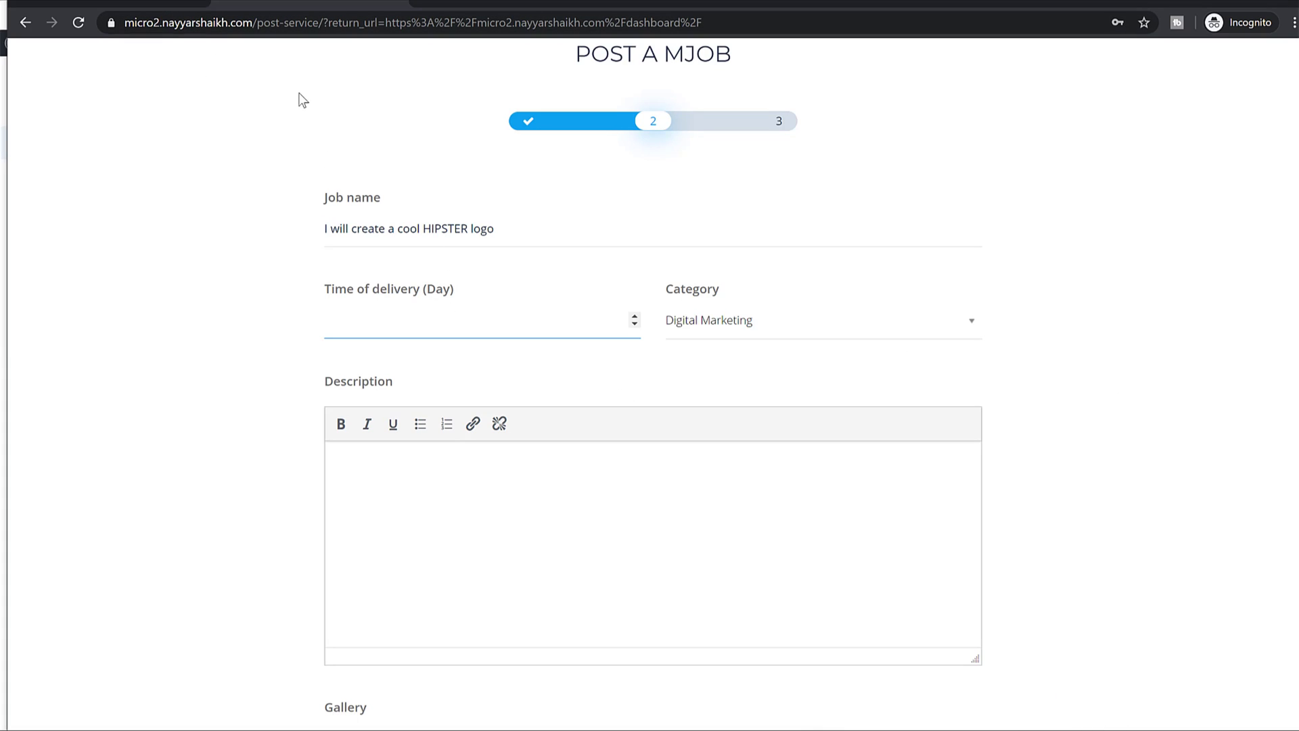
left_click(109, 3)
scroll(936, 436, "down", 2)
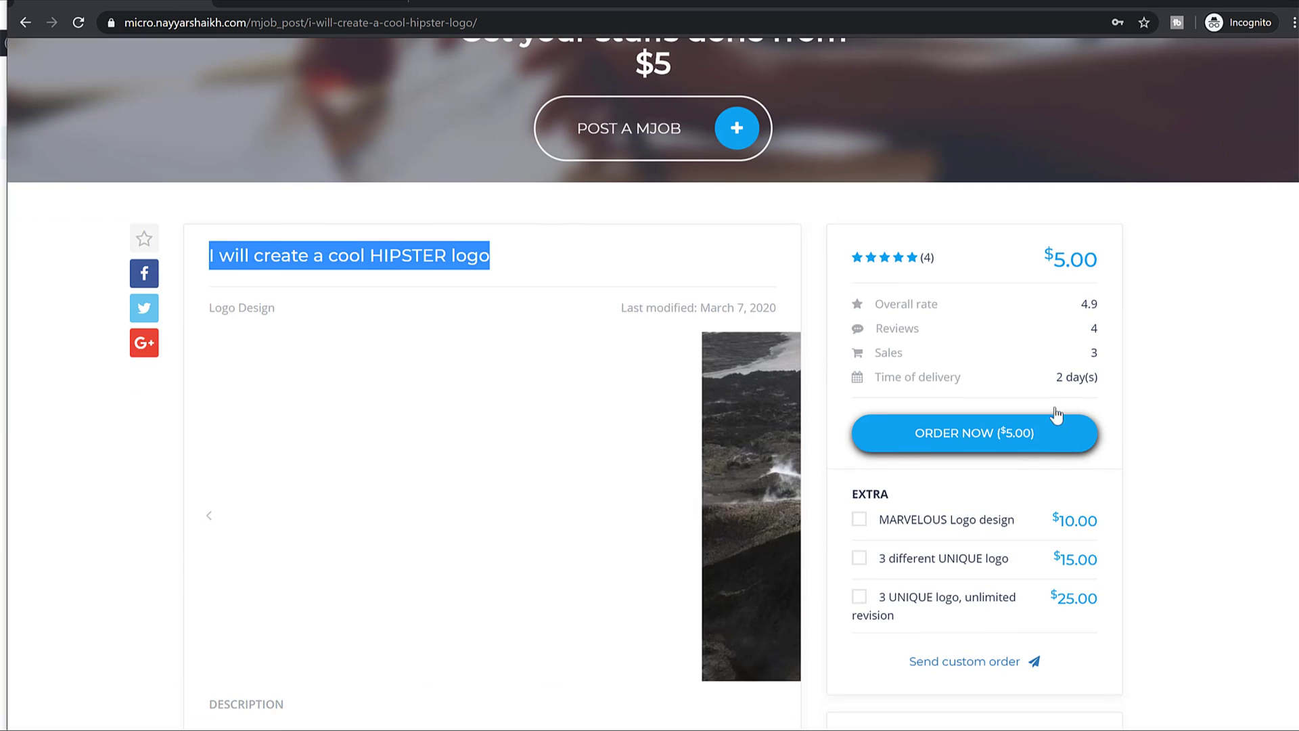
left_click_drag(1057, 377, 1097, 377)
left_click(328, 6)
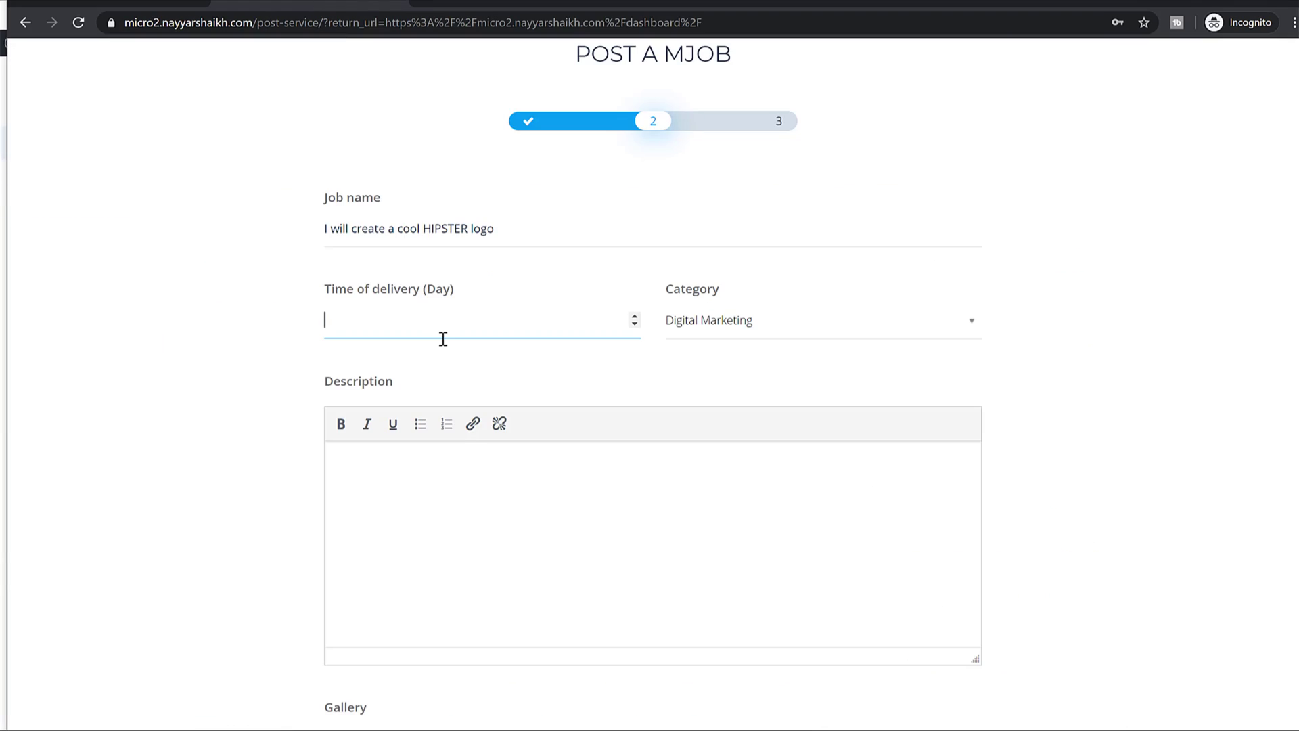
left_click(799, 313)
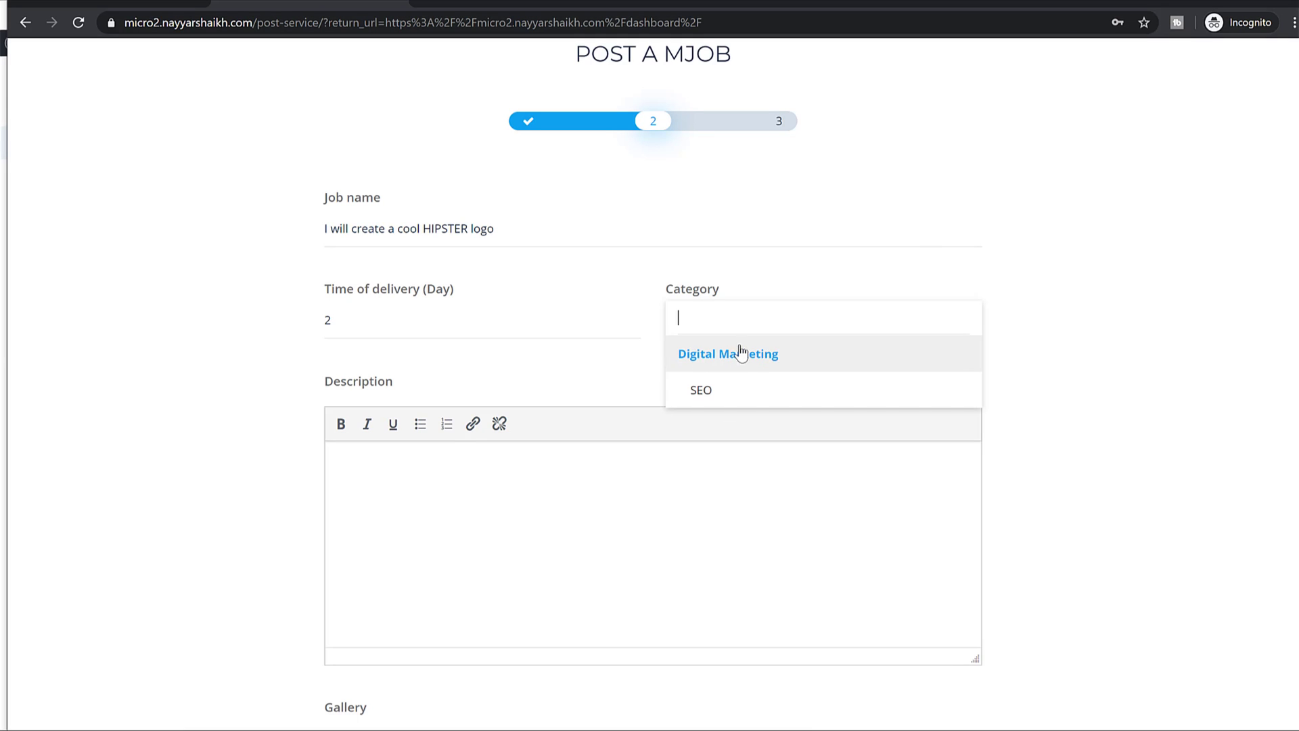
left_click(747, 390)
Select the existing job's full description, from specs through extras, for copying.
scroll(534, 386, "down", 3)
left_click(533, 386)
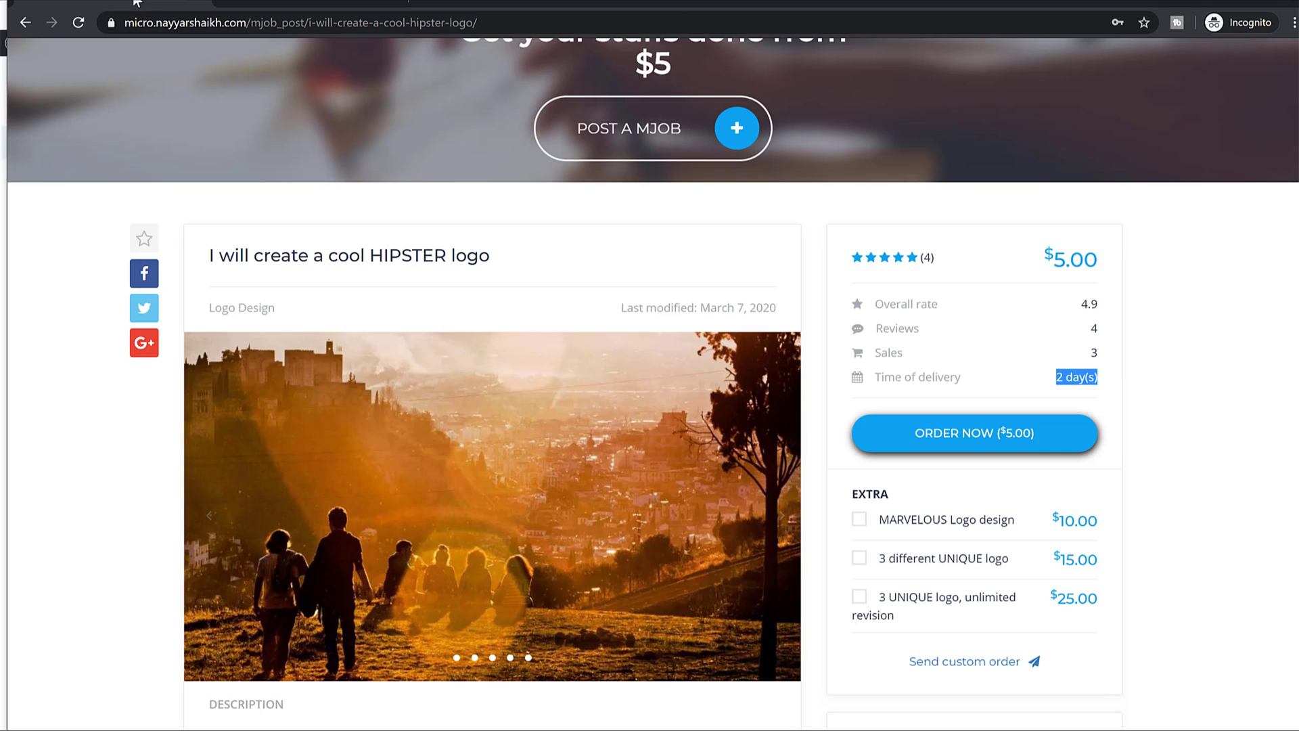
scroll(666, 449, "down", 3)
scroll(666, 449, "down", 4)
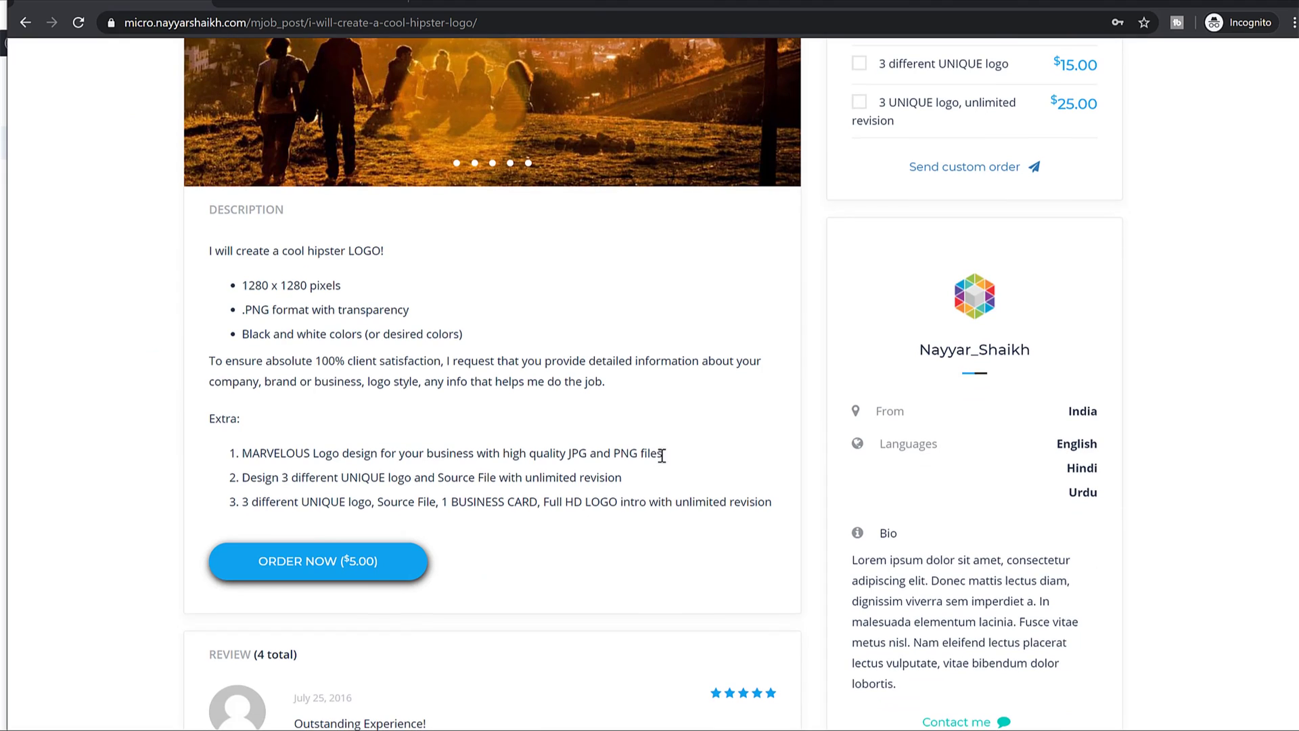
left_click_drag(207, 250, 404, 257)
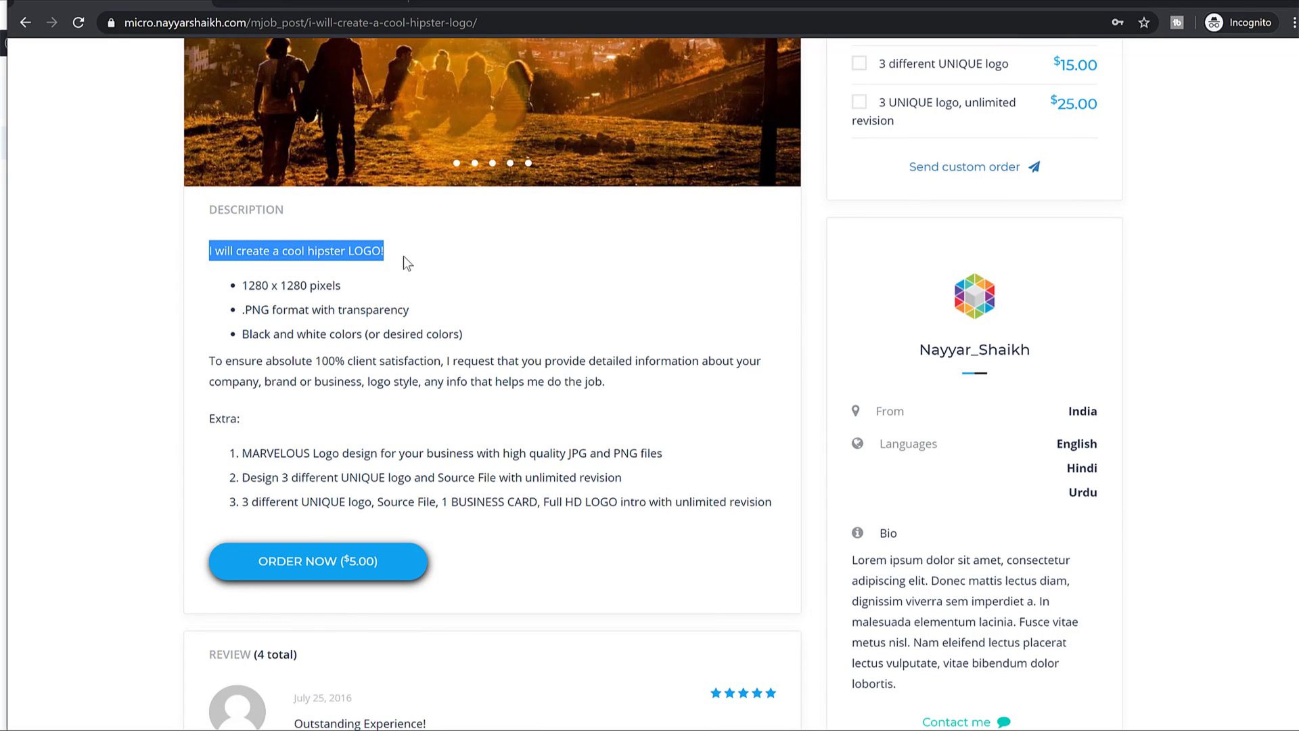
triple_click(365, 293)
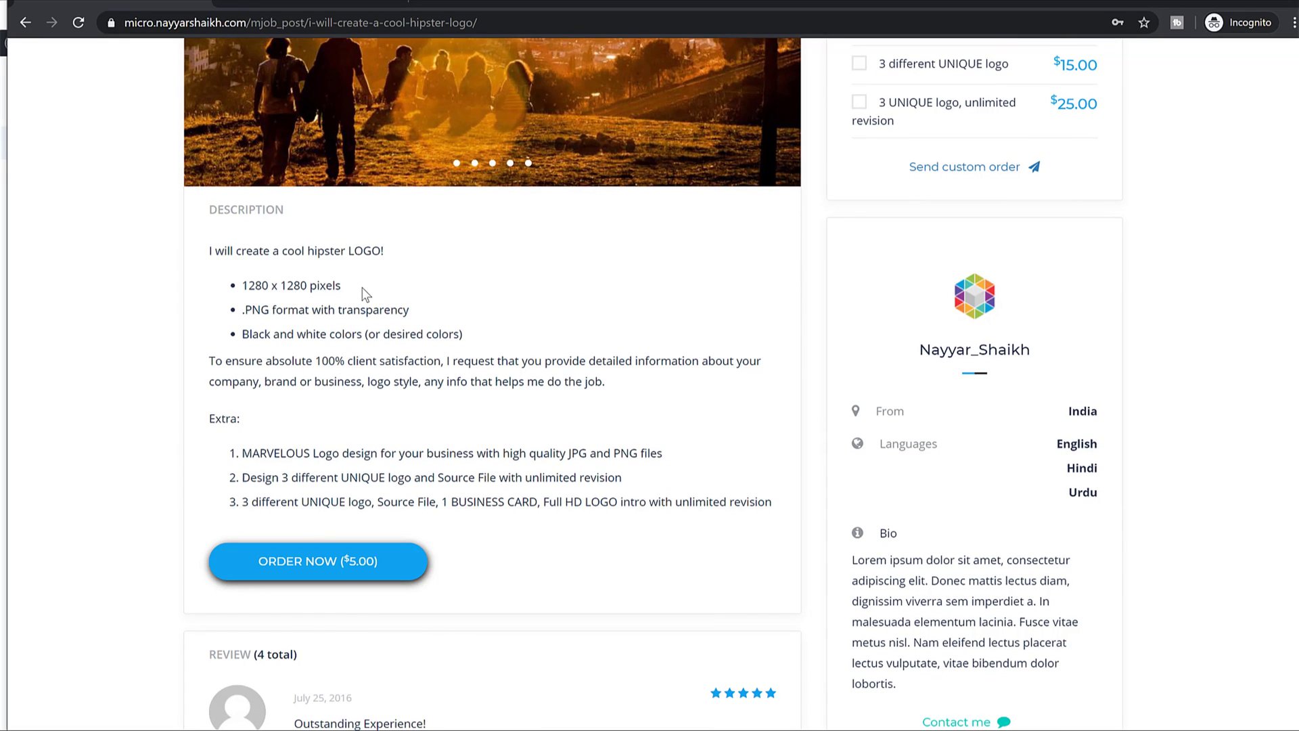
left_click_drag(241, 312, 398, 309)
left_click(426, 309)
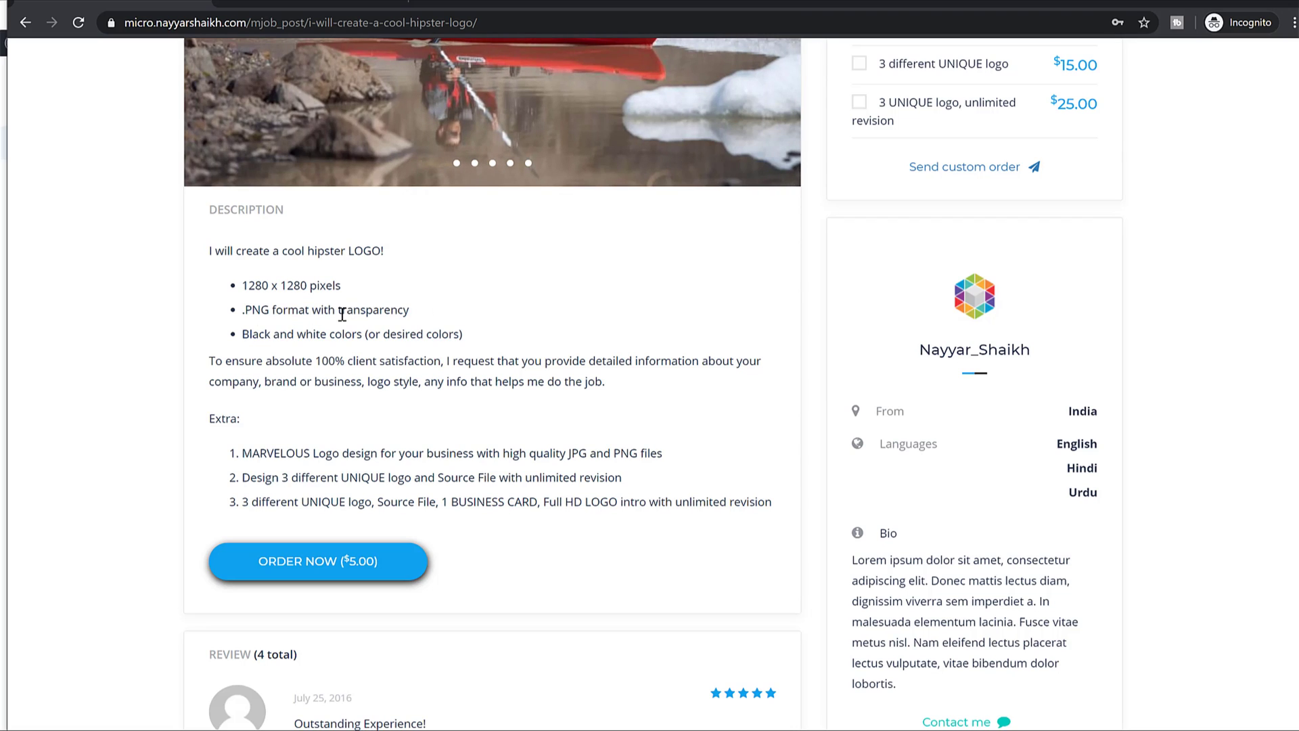
left_click_drag(234, 337, 509, 338)
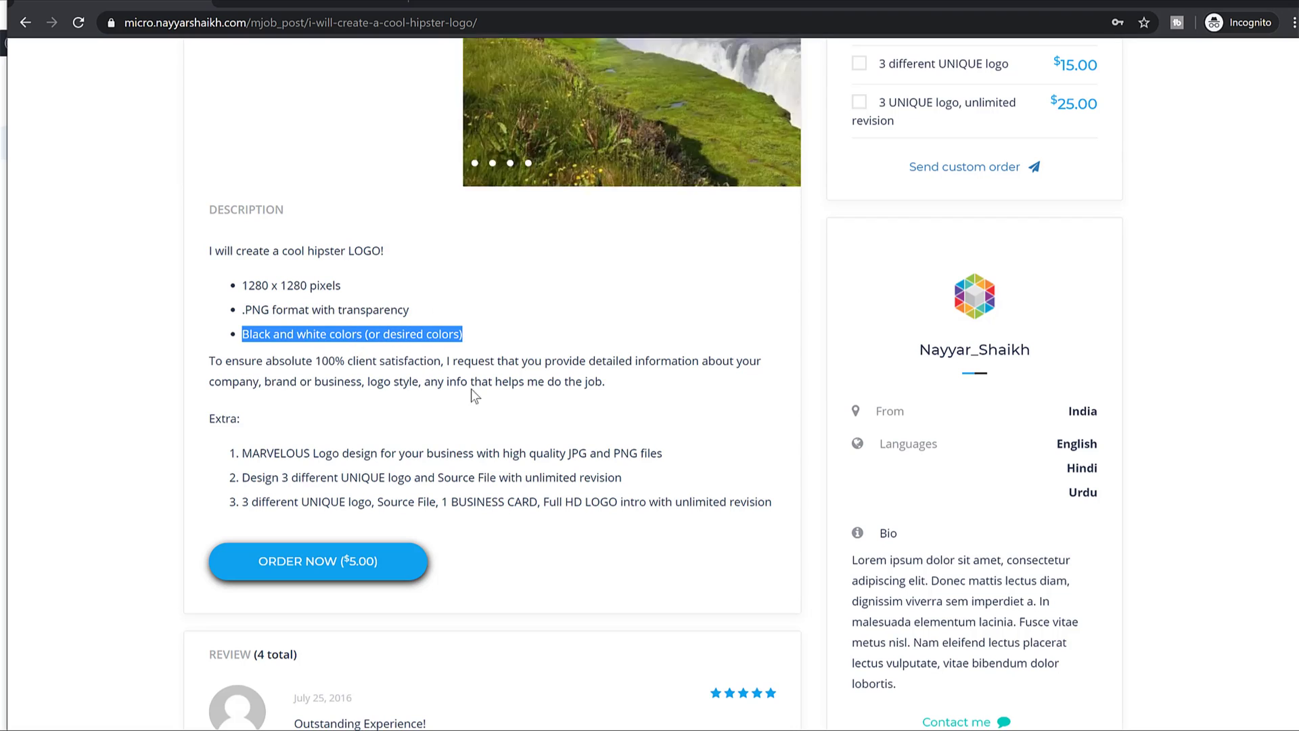
left_click_drag(210, 248, 775, 516)
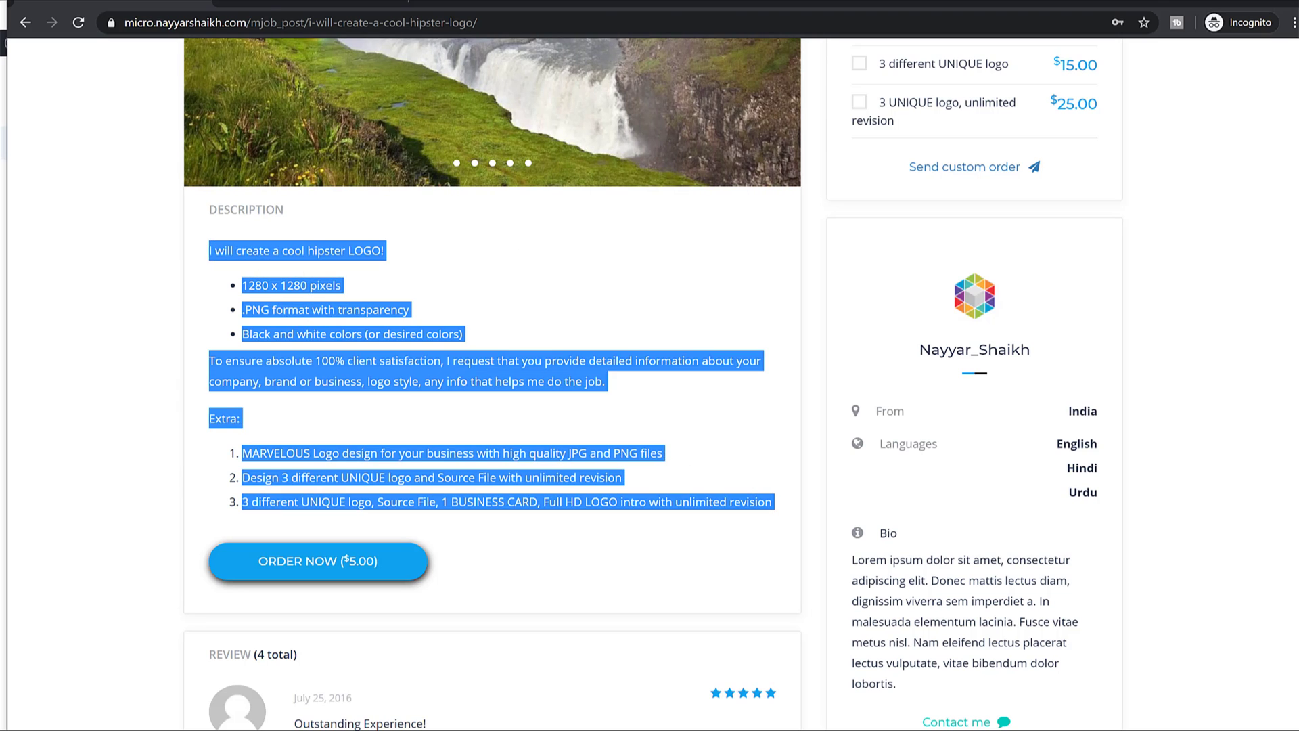
Paste the copied description into the editor and make the three extra lines a bulleted list.
key("ctrl+Tab")
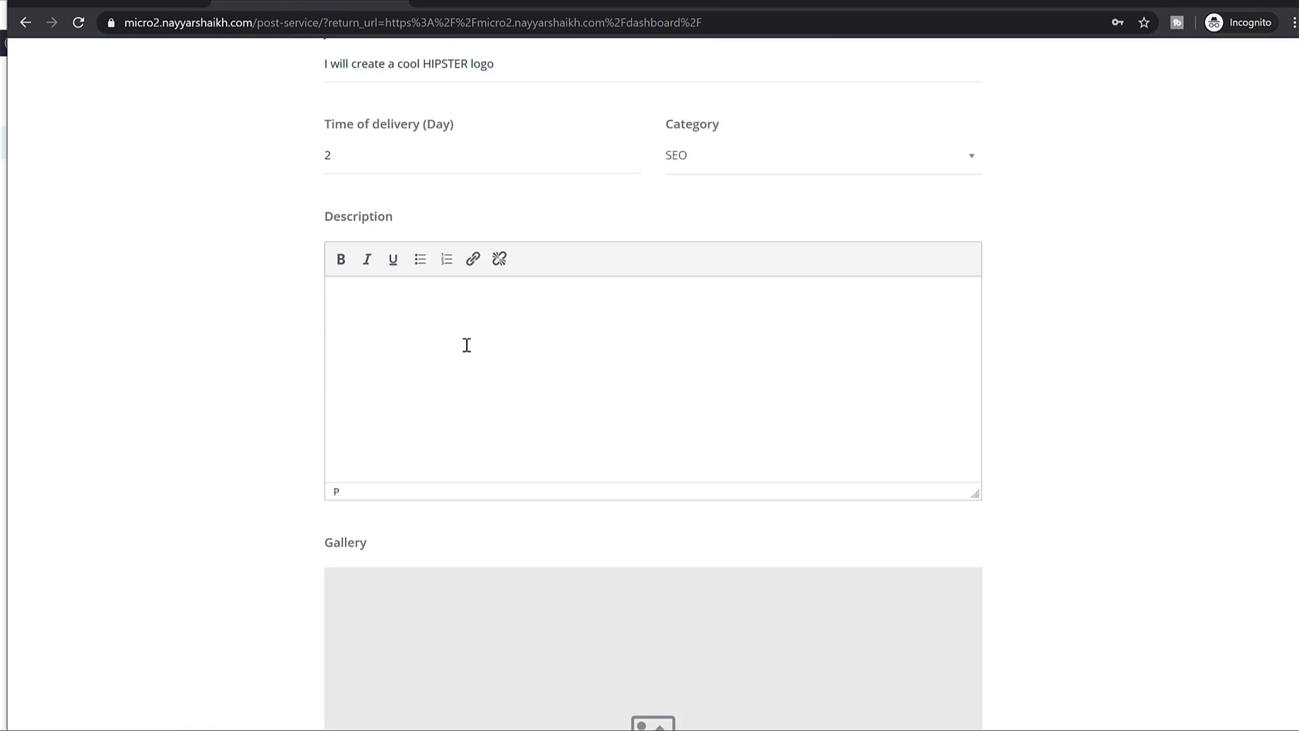
key("ctrl+v")
scroll(462, 403, "up", 5)
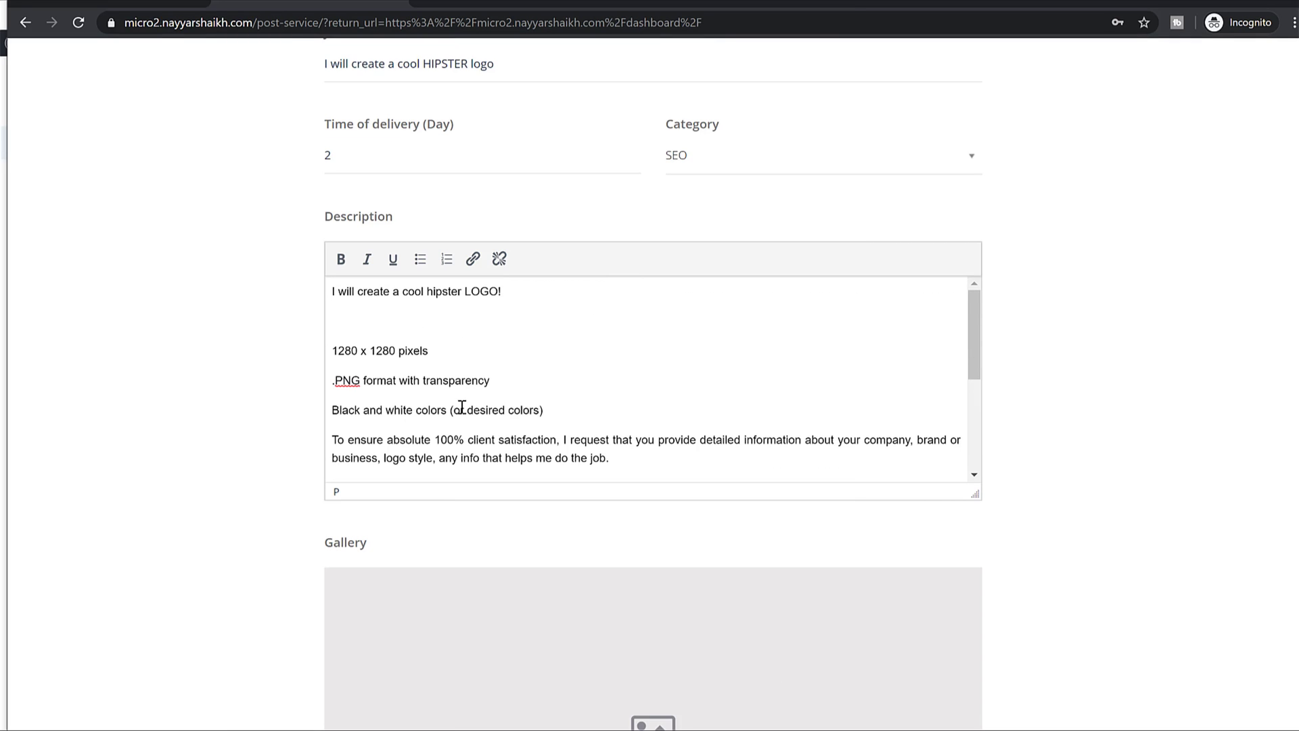
scroll(462, 406, "down", 5)
left_click_drag(462, 417, 379, 372)
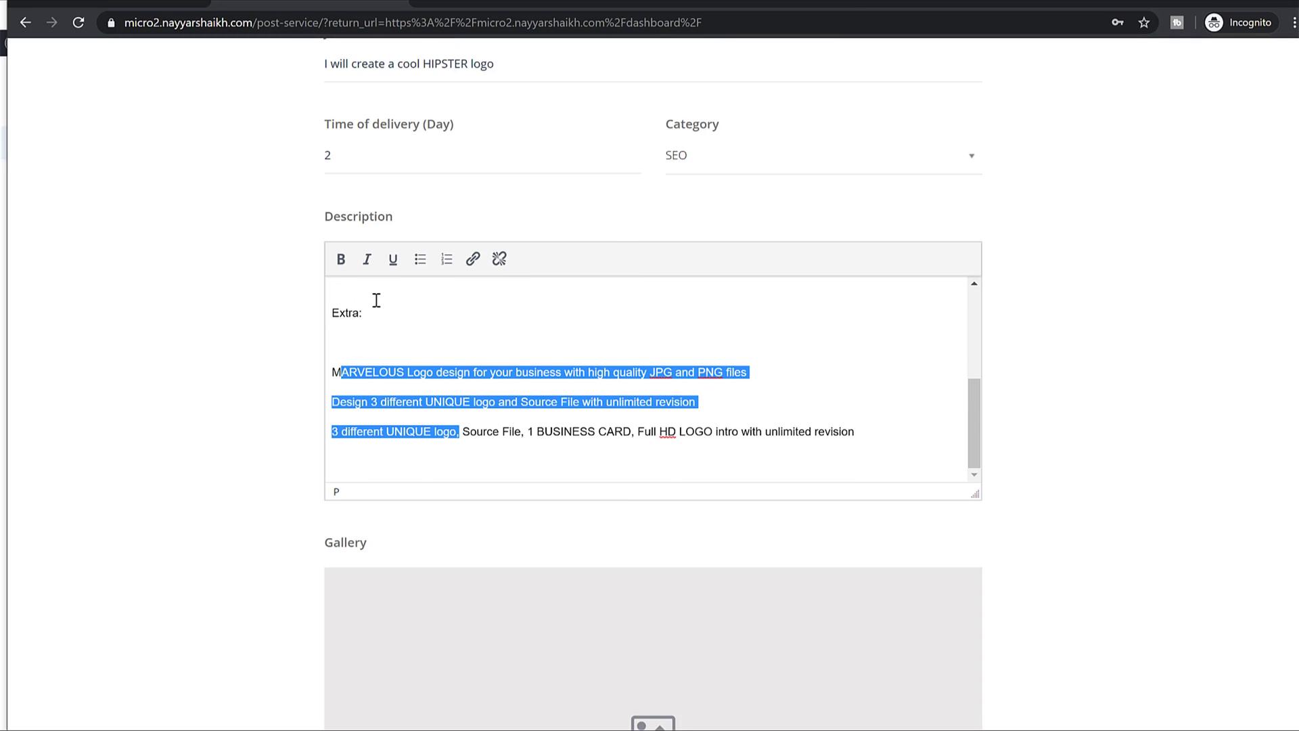
left_click(418, 260)
left_click(441, 377)
Turn the three spec lines into a numbered list.
scroll(441, 377, "up", 5)
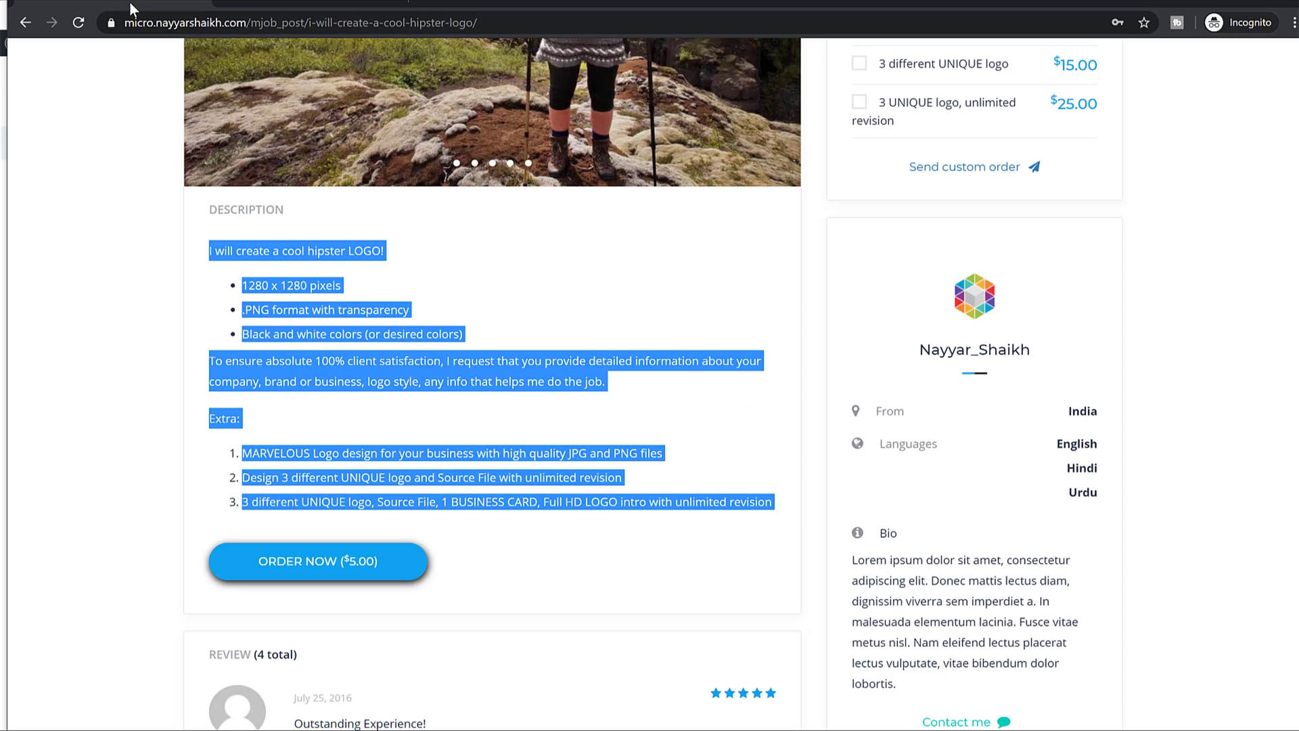
left_click(337, 332)
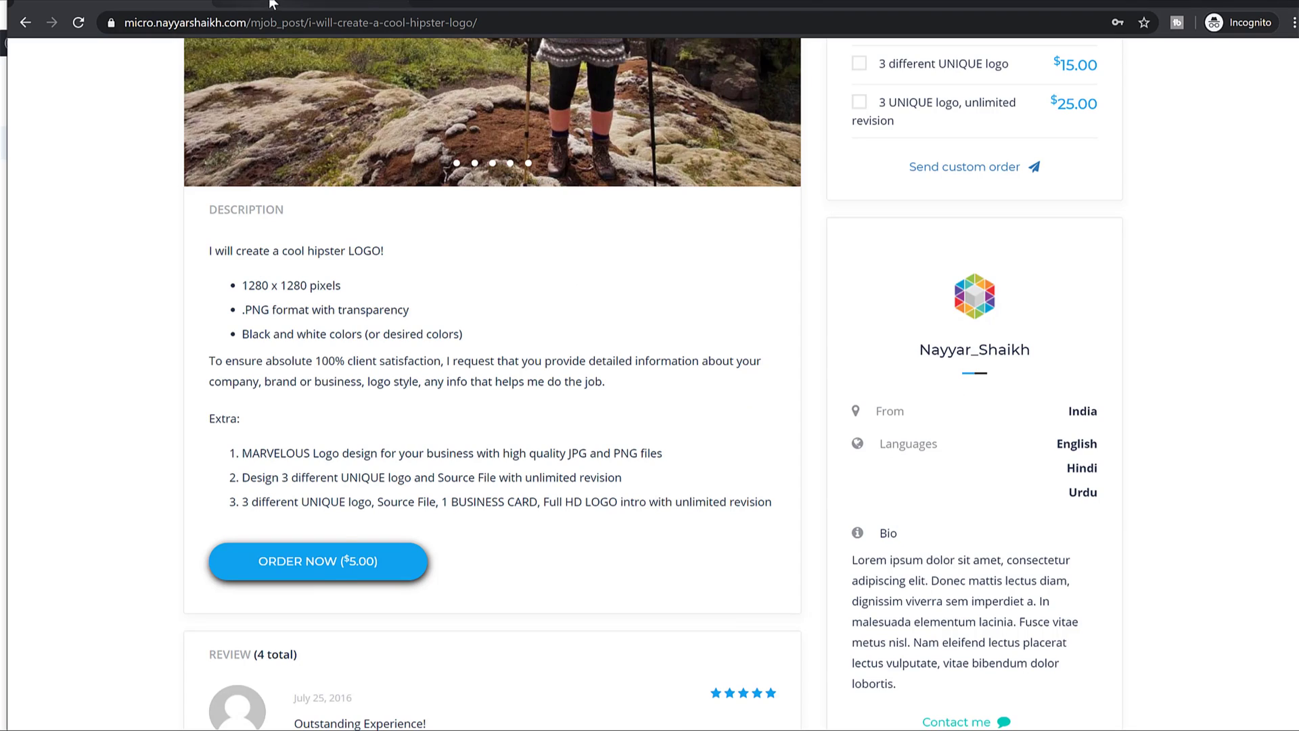
left_click(271, 6)
left_click_drag(339, 350, 404, 407)
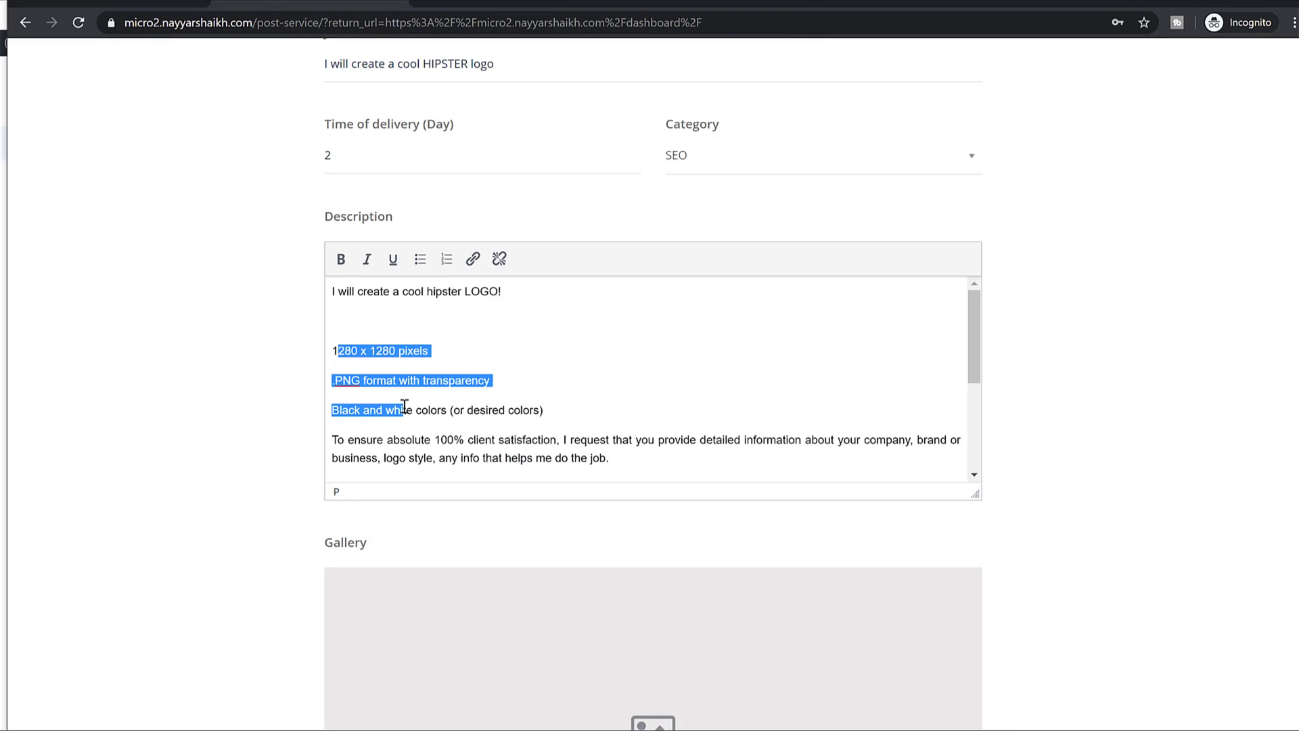
left_click(446, 259)
left_click(534, 369)
scroll(506, 323, "down", 5)
scroll(506, 324, "up", 5)
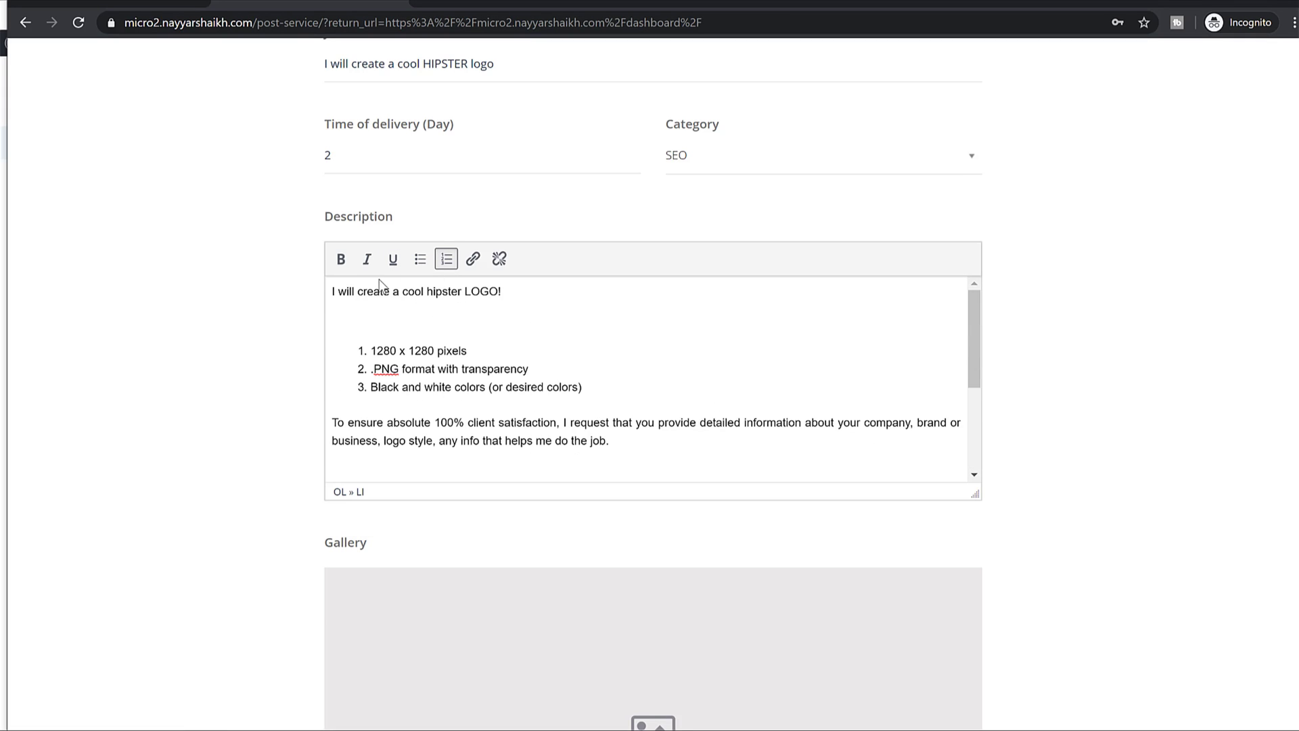
left_click(587, 315)
scroll(720, 409, "down", 5)
scroll(1038, 411, "down", 5)
scroll(1037, 406, "down", 1)
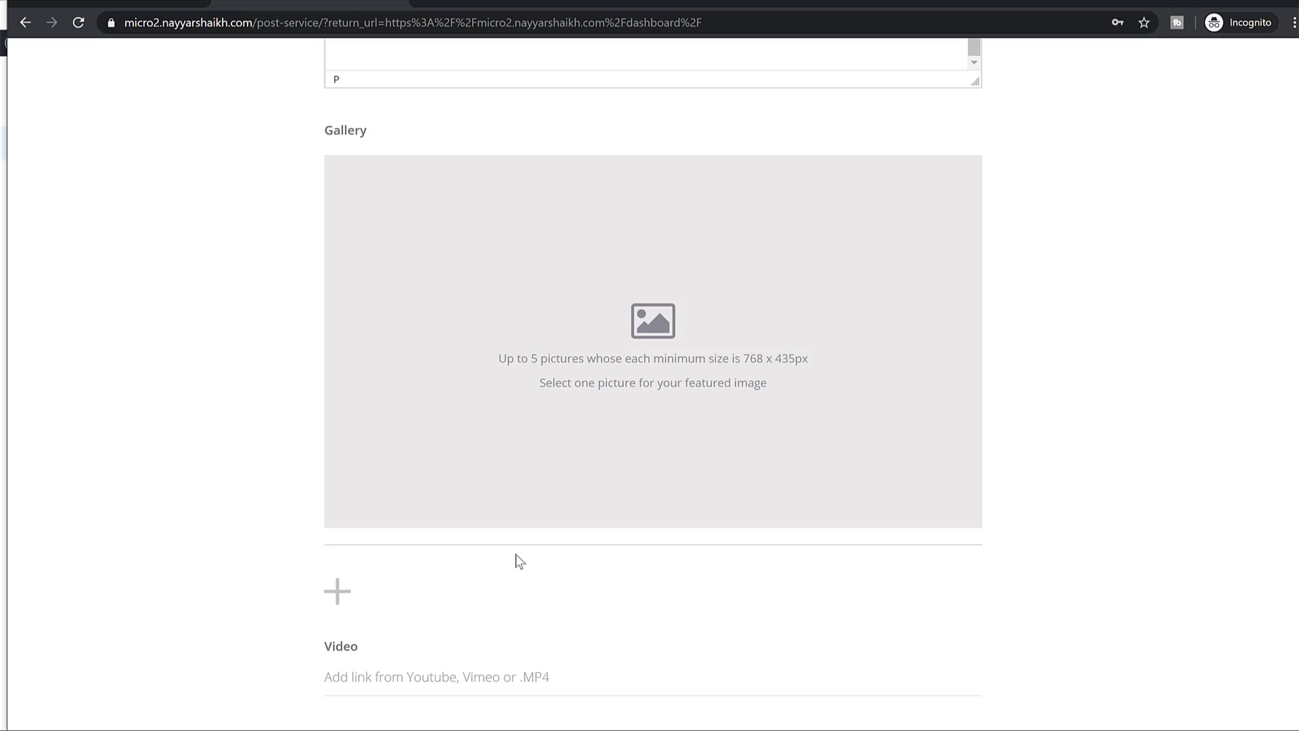
Upload five pictures from Travel Website > Media (detail_2–detail_5, gallary_6-1) to the gallery.
left_click(347, 604)
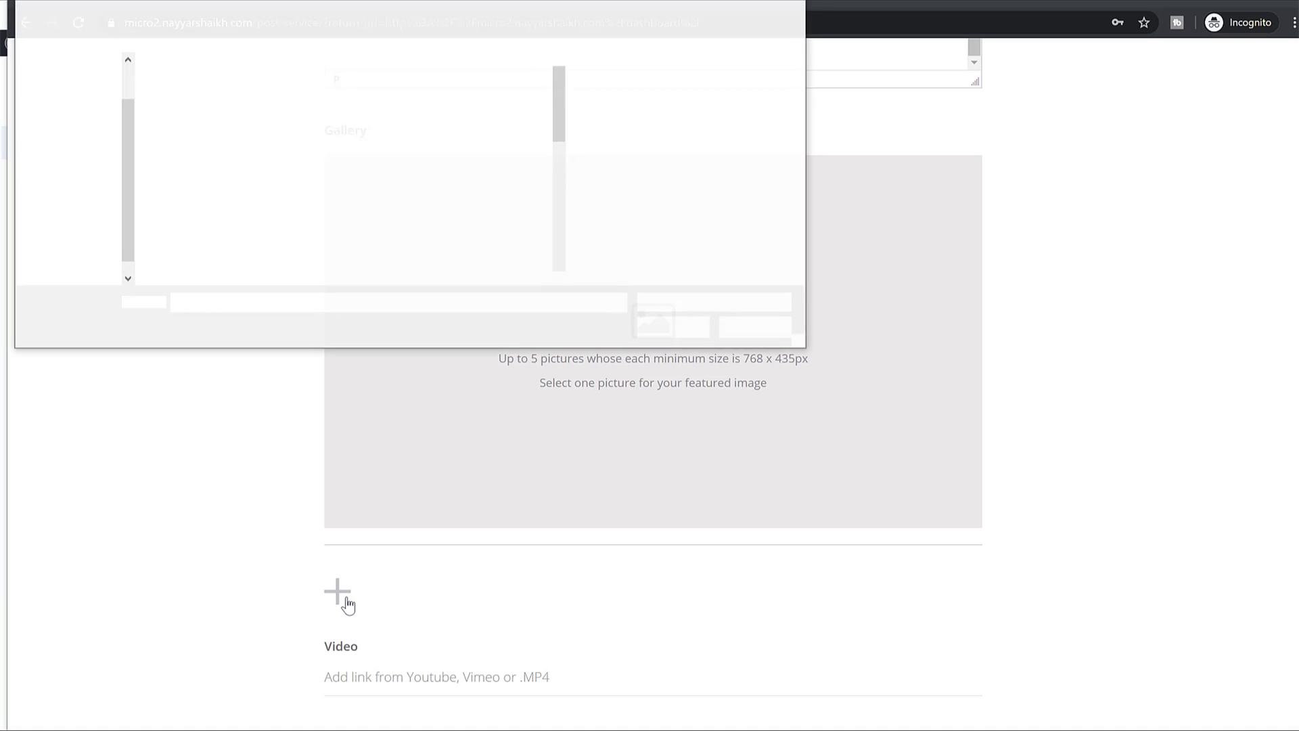
left_click_drag(507, 27, 791, 170)
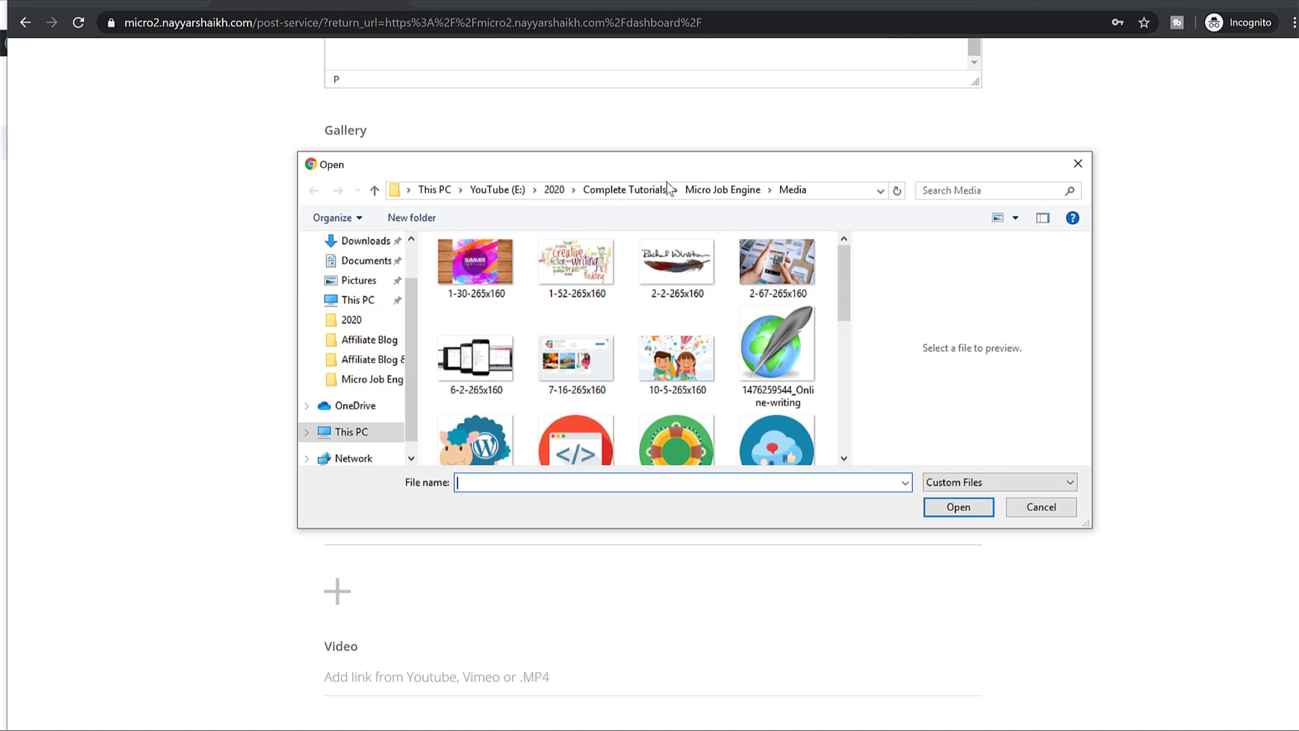
left_click(624, 190)
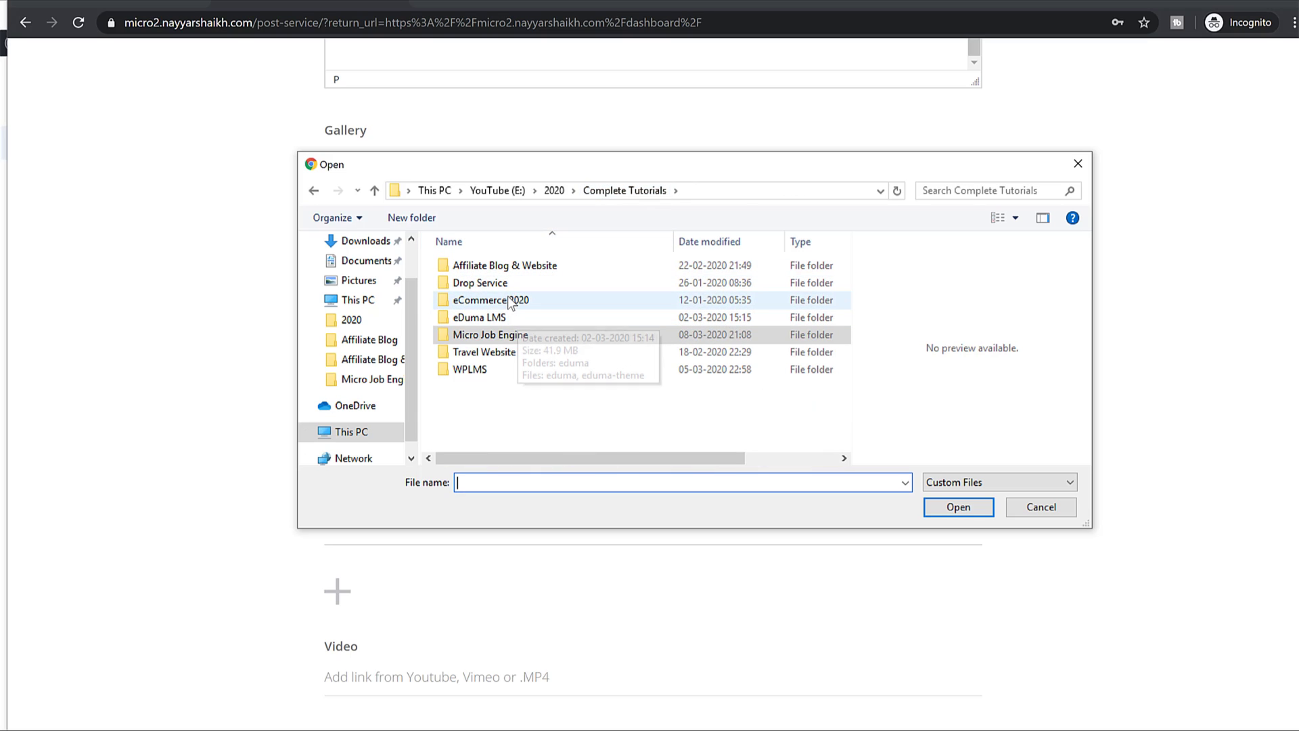
double_click(514, 351)
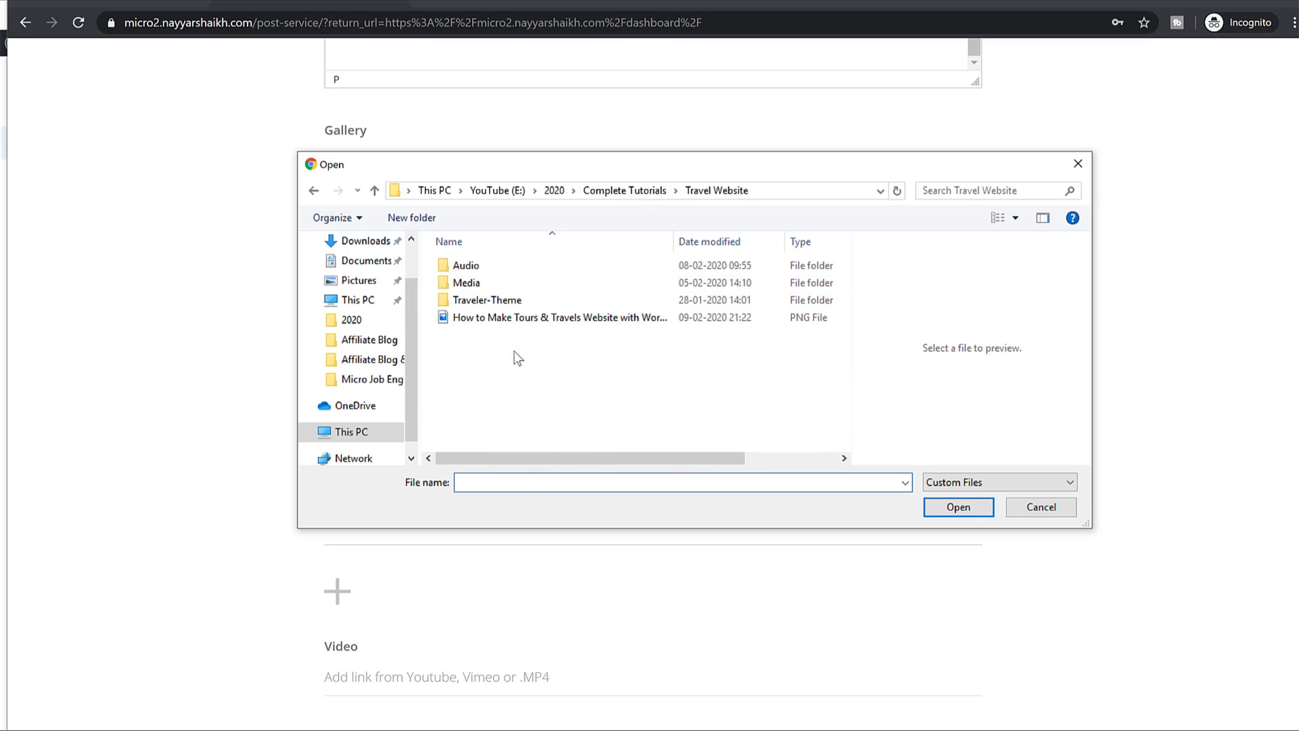
double_click(492, 284)
scroll(686, 405, "down", 3)
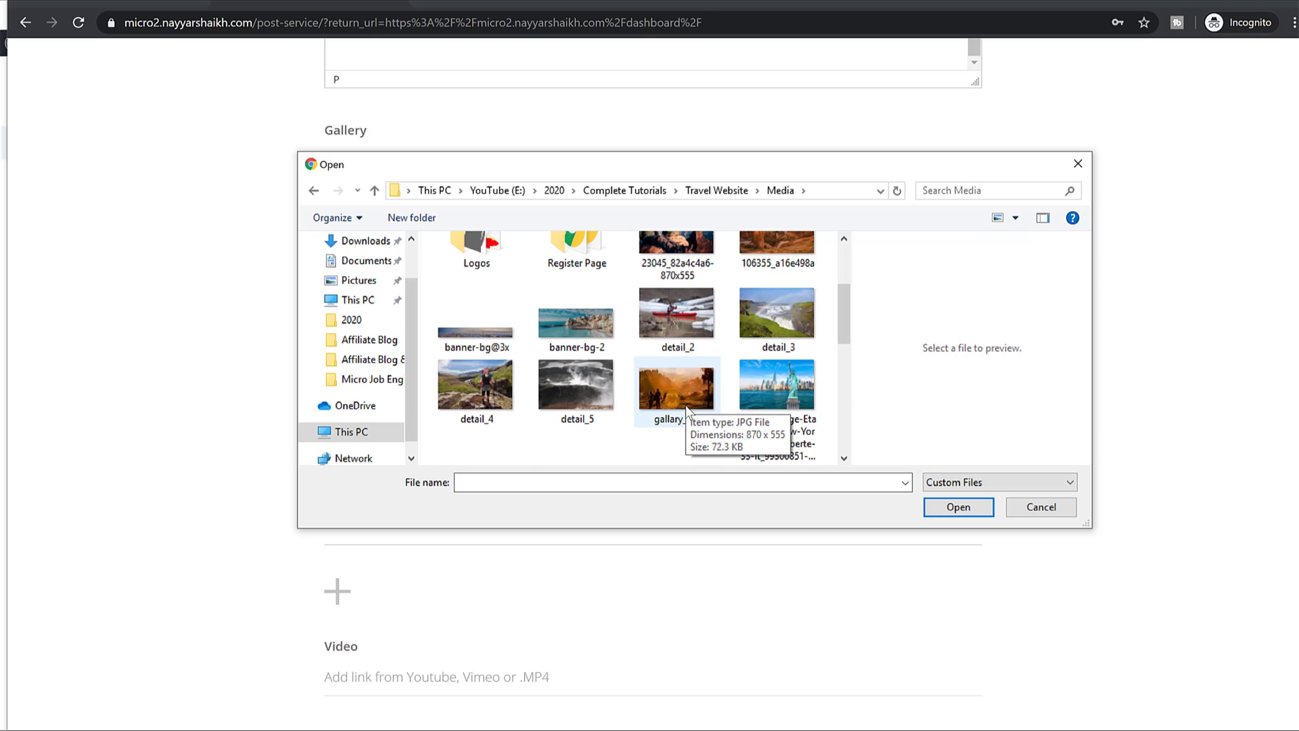
left_click(714, 308)
left_click(793, 330, "ctrl")
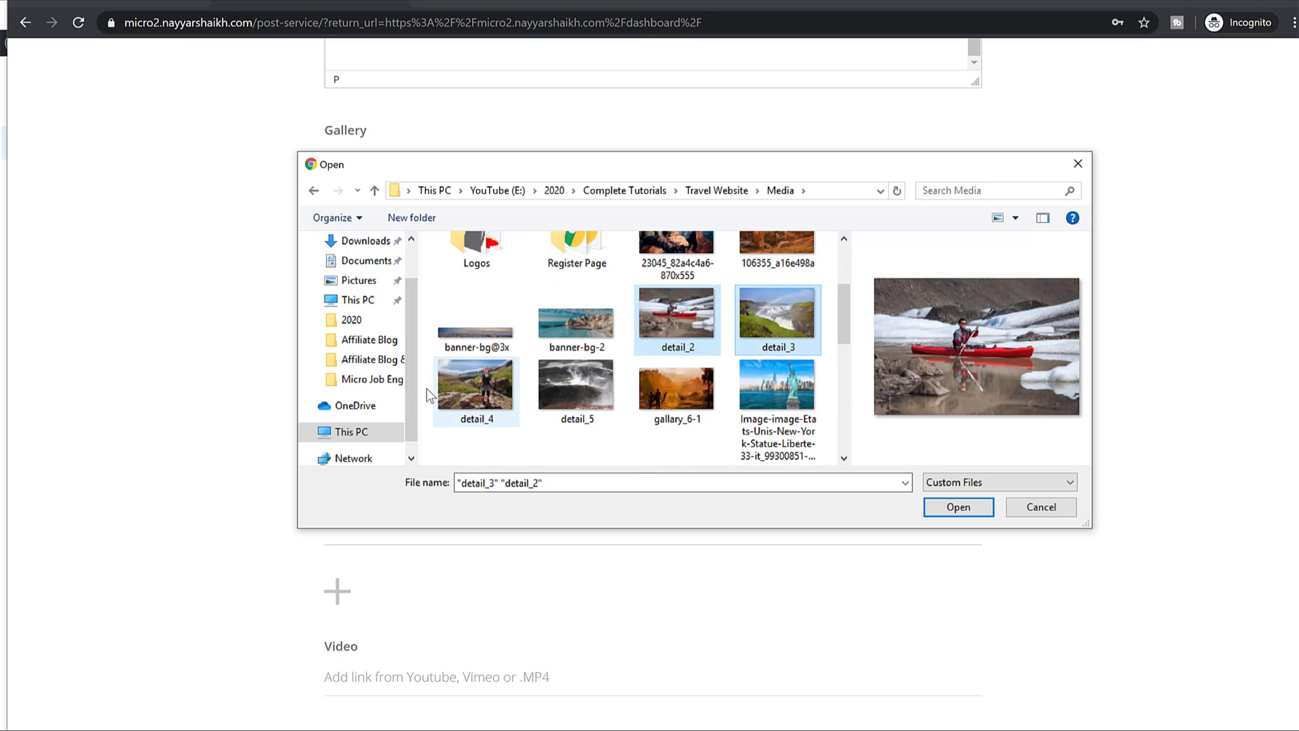
left_click(493, 391, "ctrl")
left_click(589, 389, "ctrl")
left_click(701, 398, "ctrl")
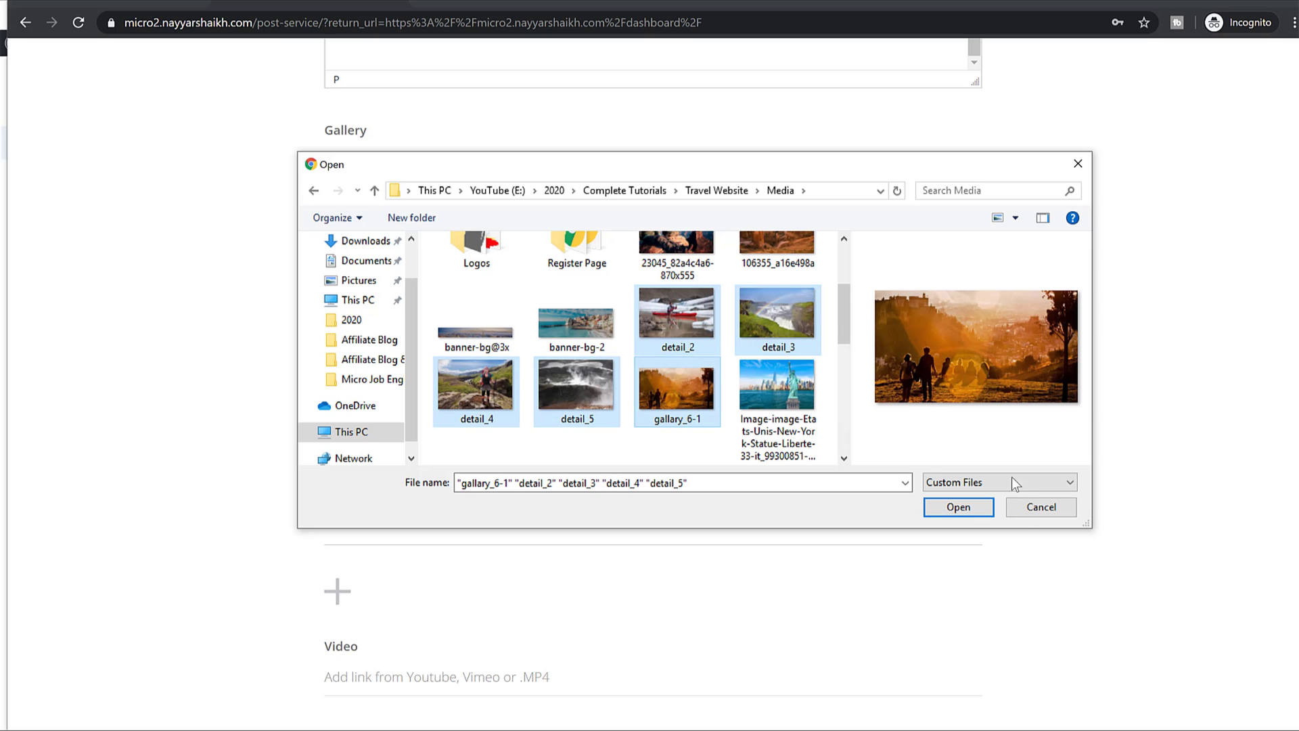
left_click(959, 507)
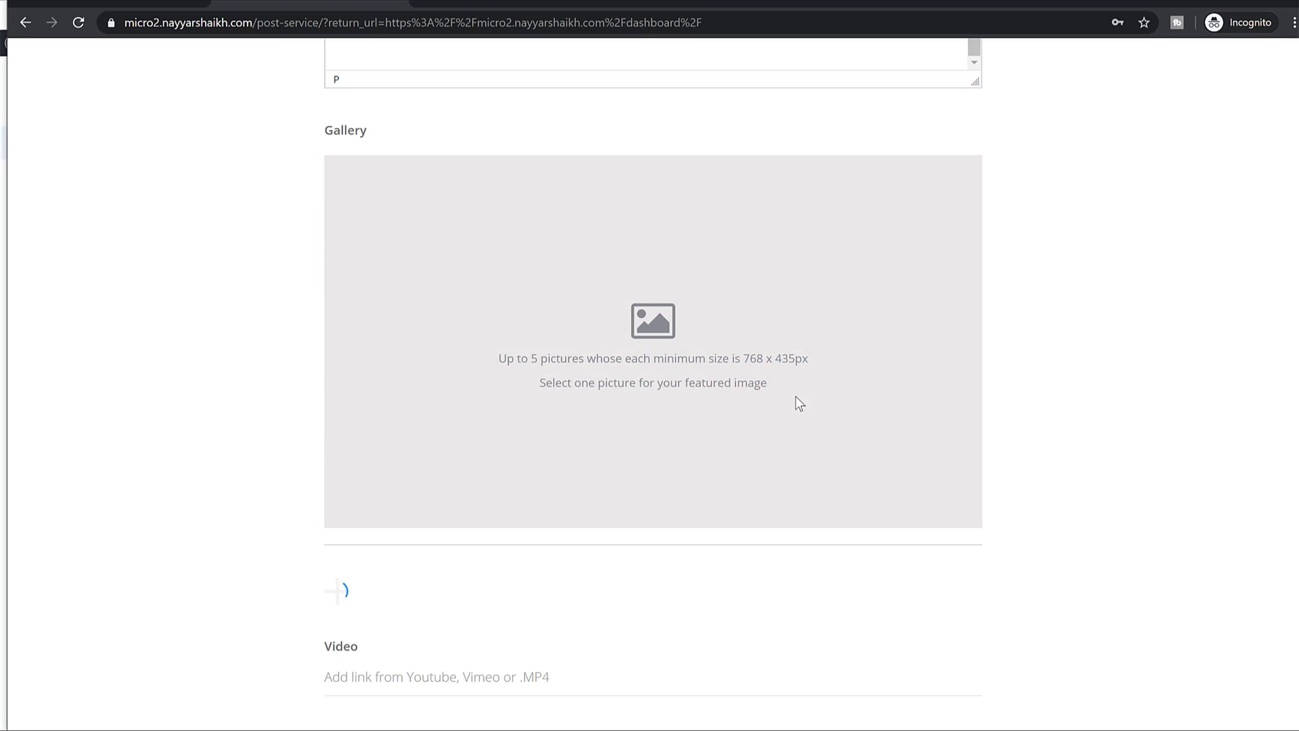
scroll(1008, 382, "down", 2)
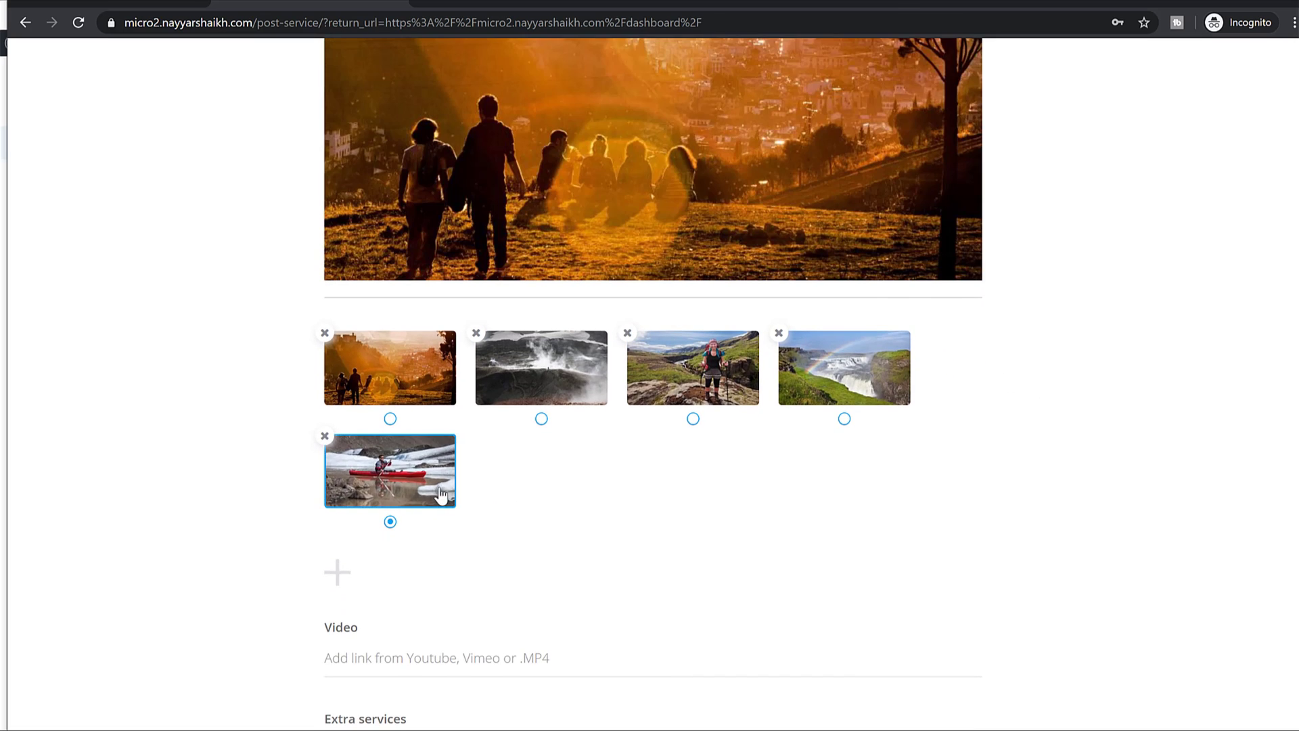
scroll(415, 485, "down", 3)
Add extras '4k Resolution' priced 10 and '3 Logos' priced 15.
left_click(400, 418)
scroll(580, 455, "down", 2)
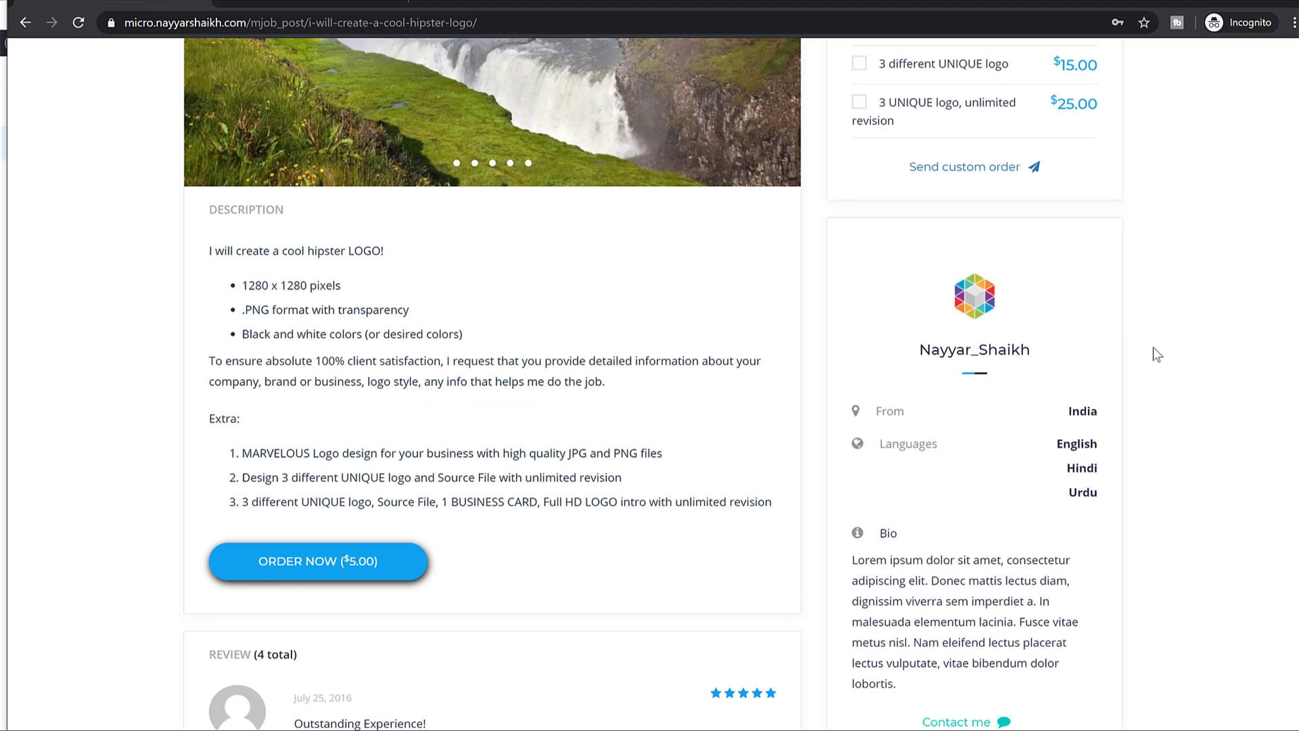
scroll(1153, 348, "up", 4)
scroll(1151, 360, "up", 1)
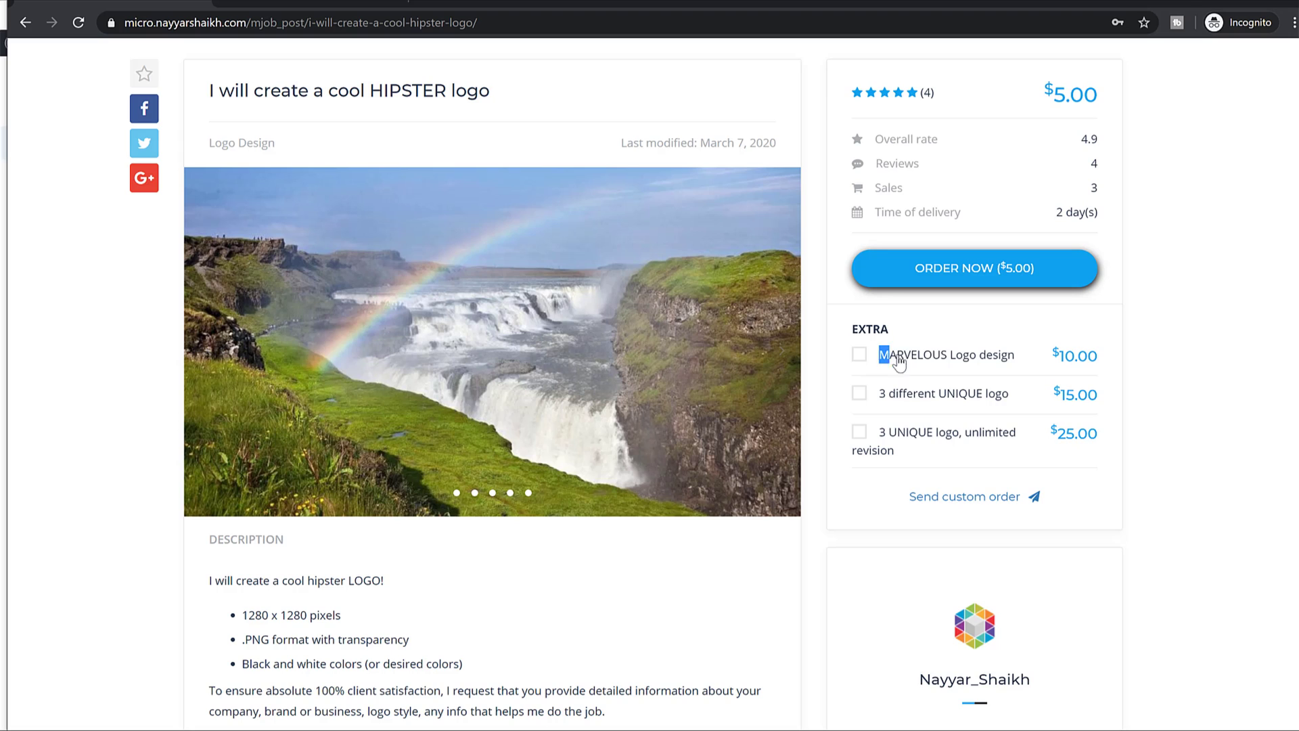
left_click_drag(880, 355, 979, 359)
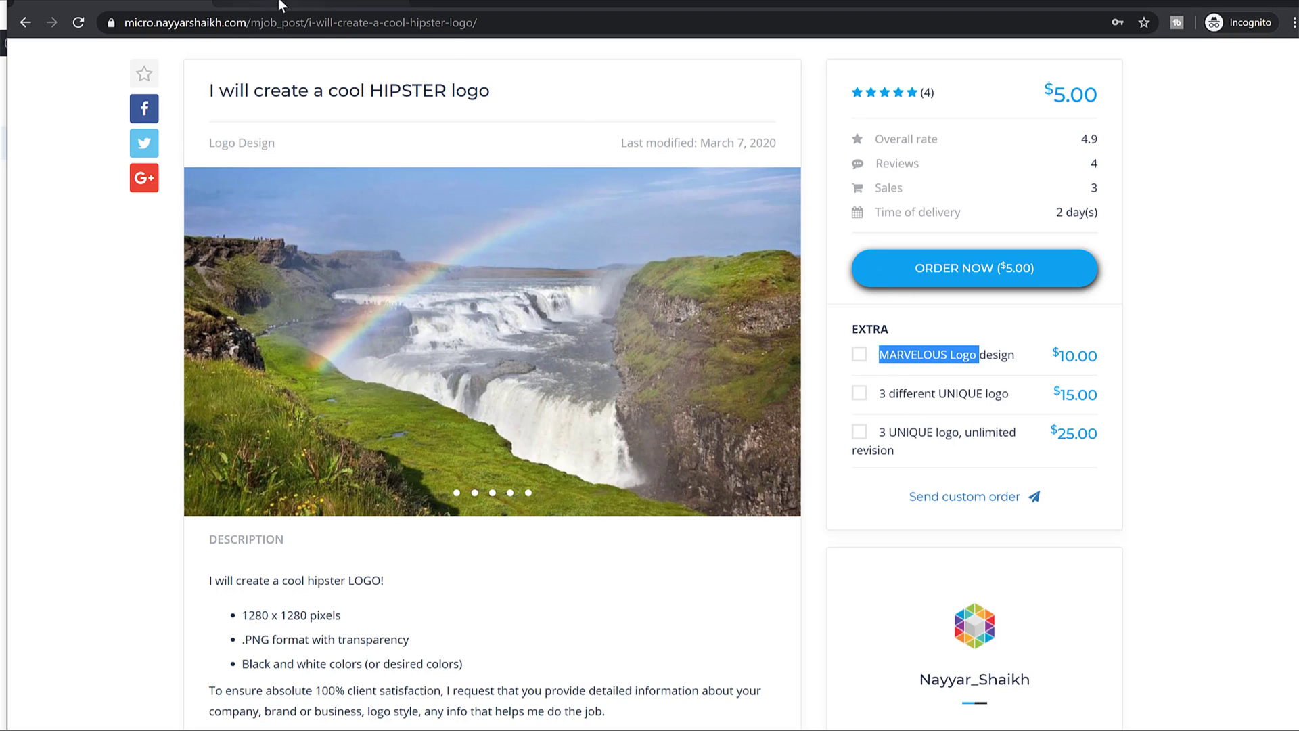
left_click(281, 6)
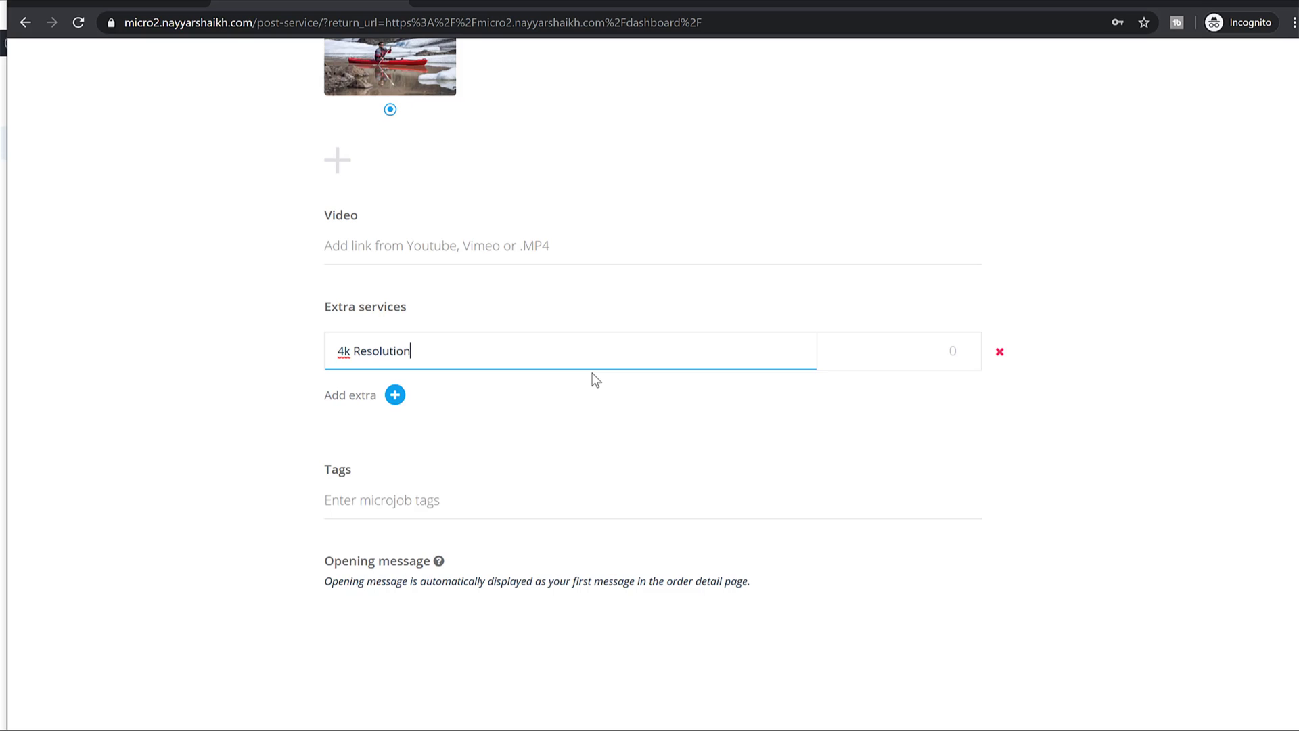
key("Tab")
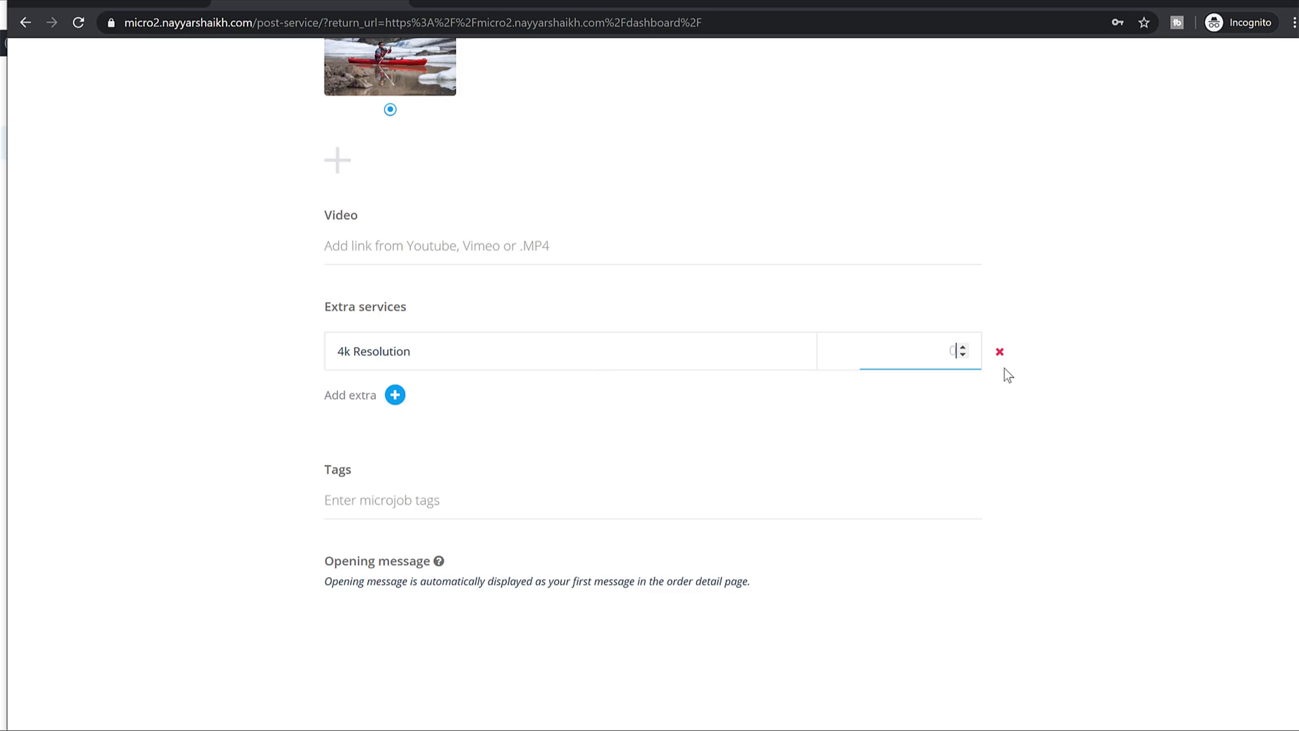
left_click(396, 395)
left_click(389, 404)
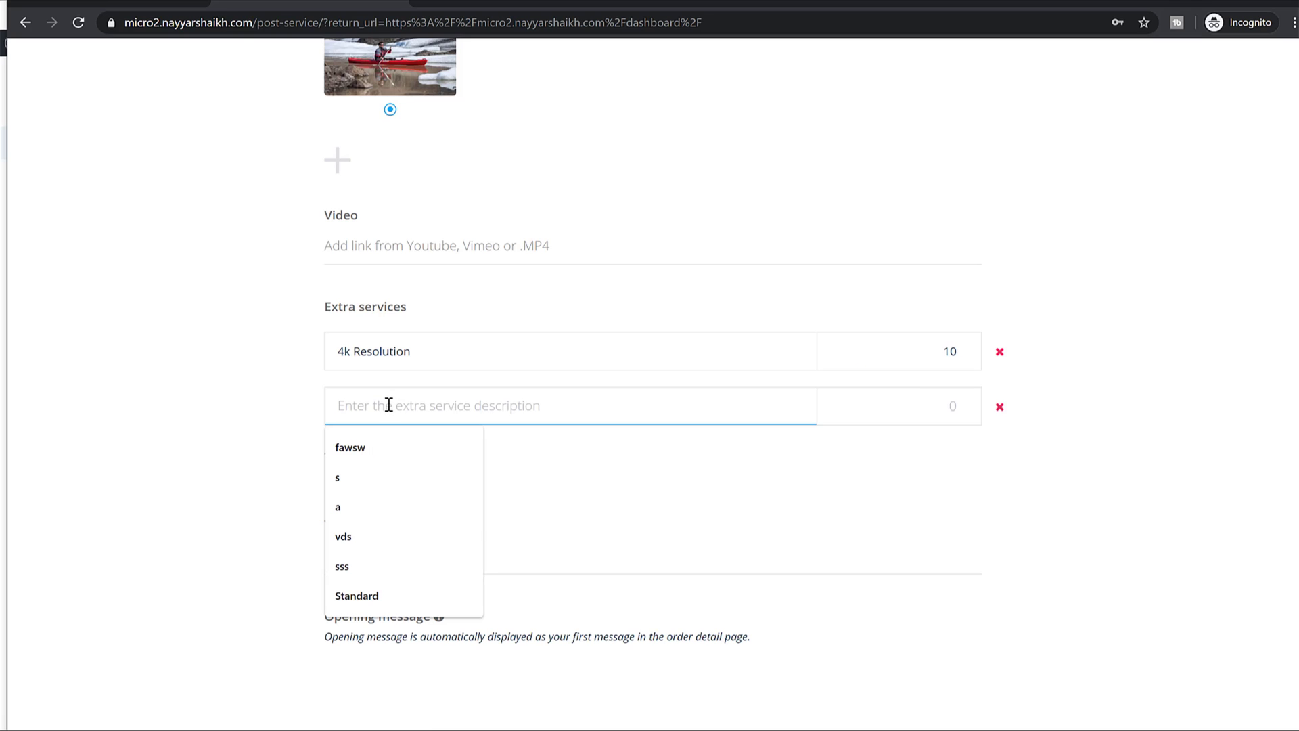
type("3 Logos")
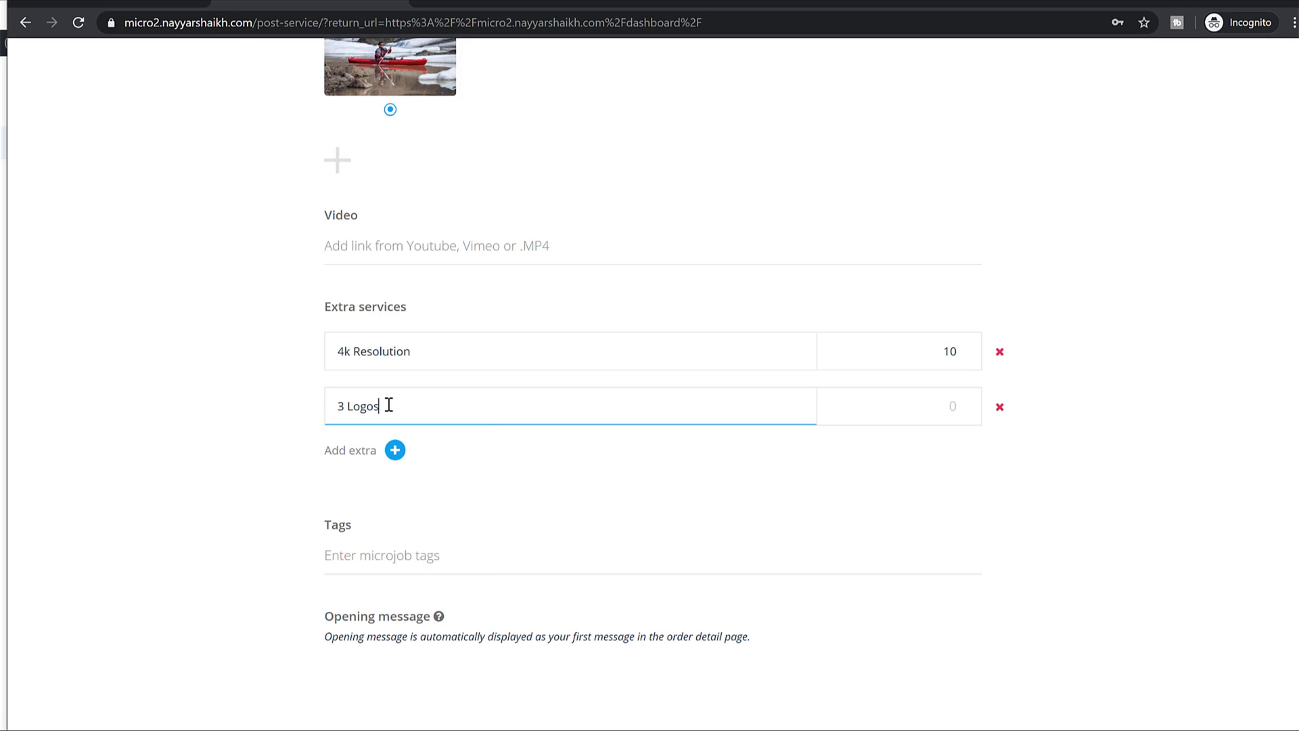
key("Tab")
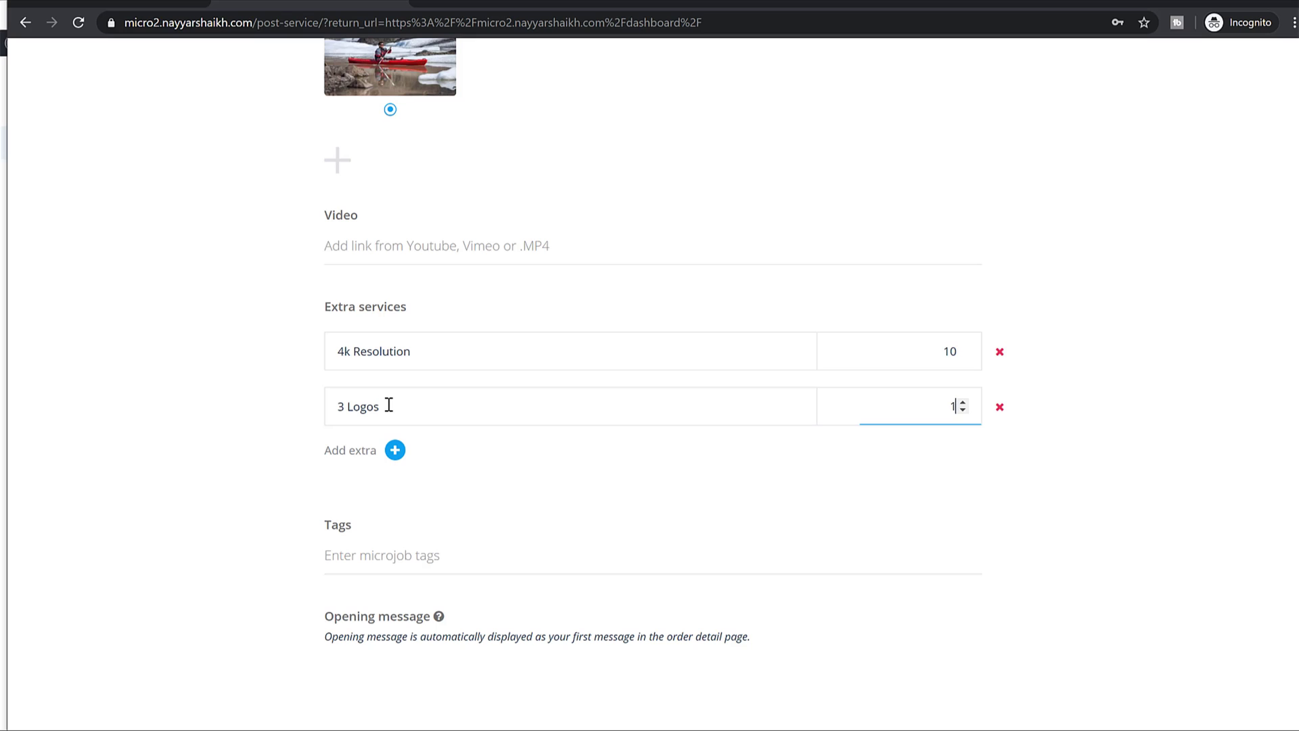
left_click(606, 380)
scroll(668, 442, "down", 4)
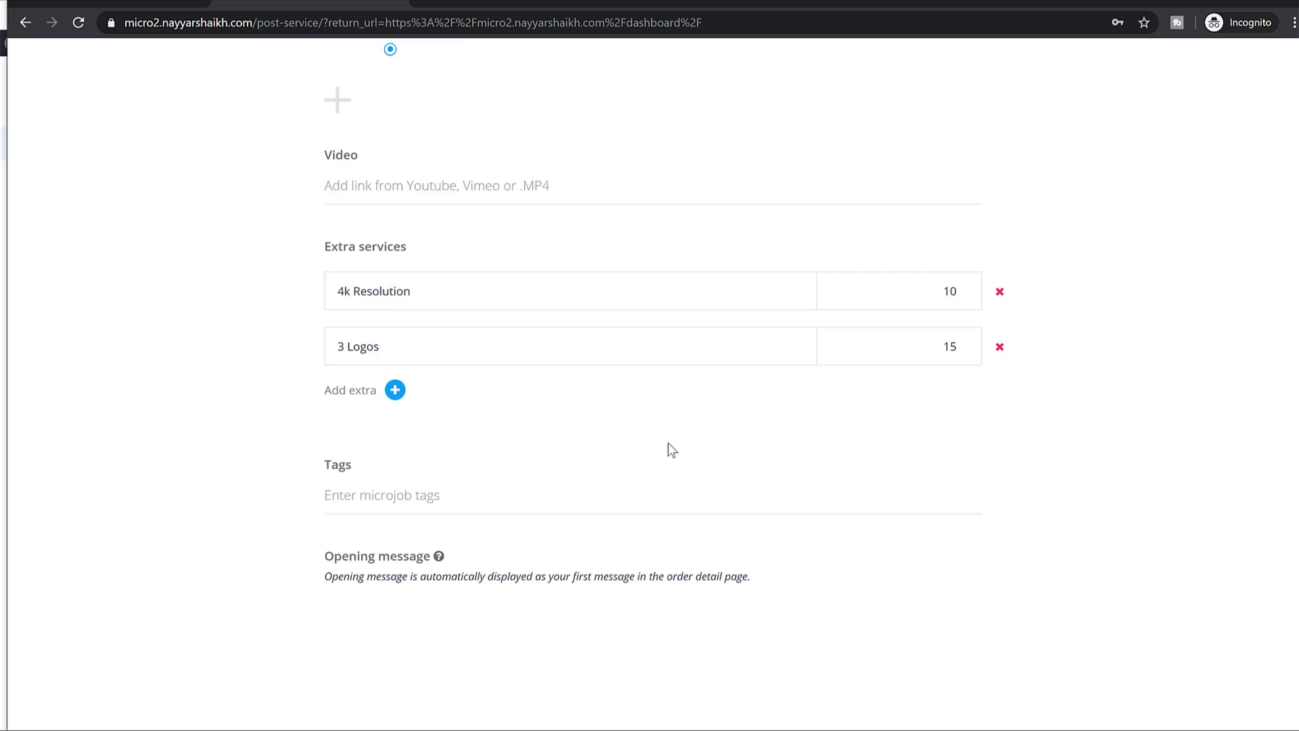
Fill the opening message with the seller's copied Lorem ipsum Bio paragraph.
left_click(372, 307)
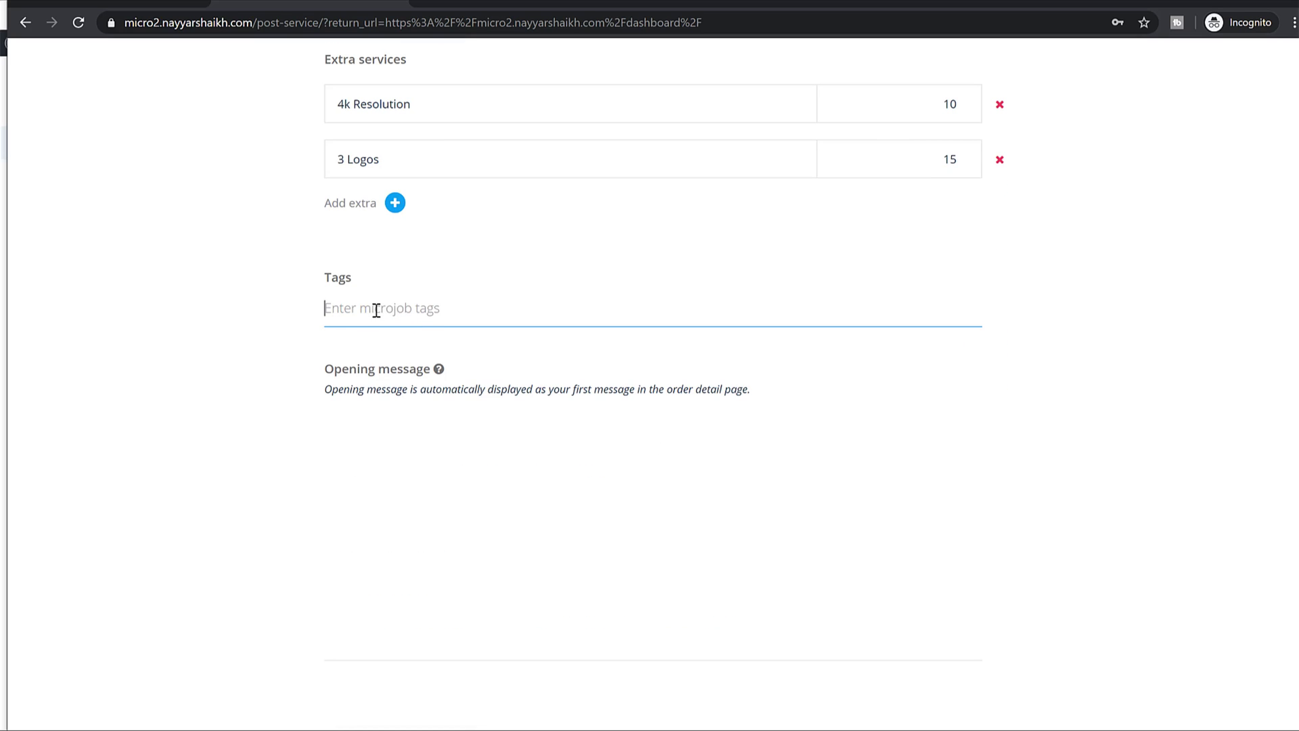
scroll(473, 465, "down", 3)
left_click(436, 410)
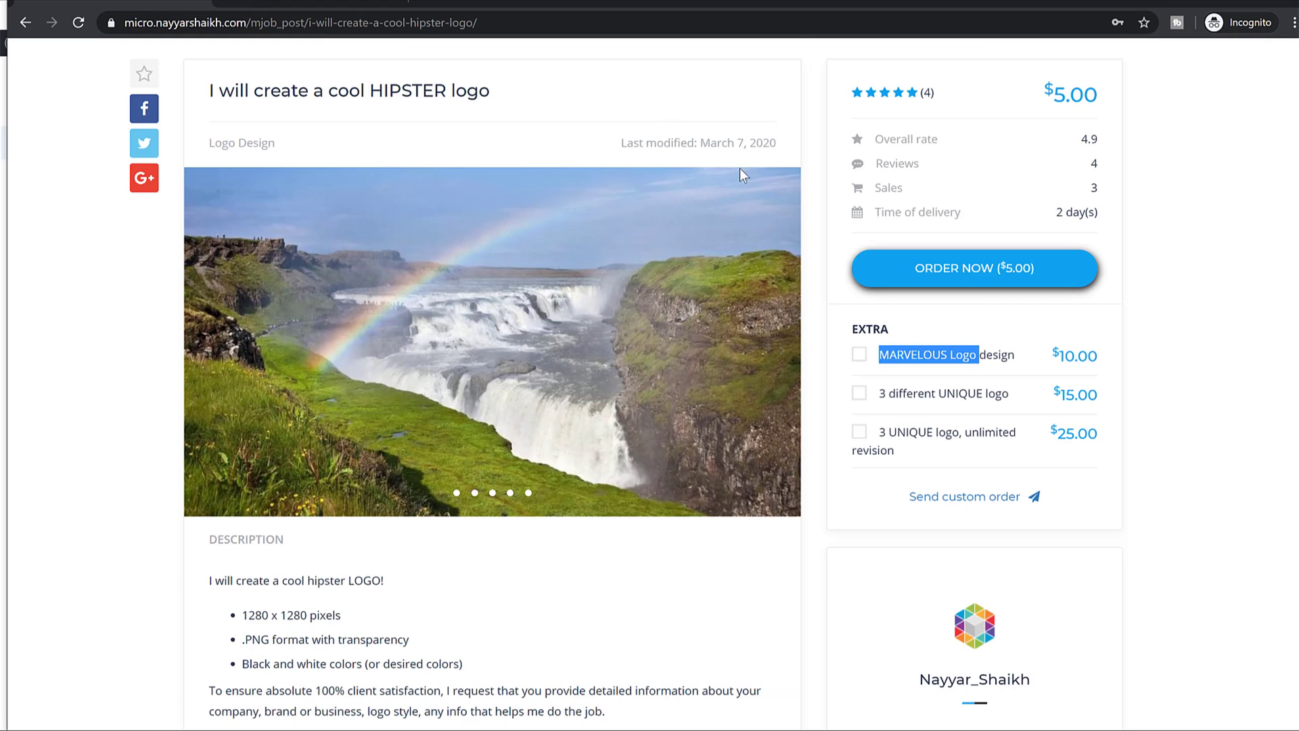
scroll(740, 167, "down", 10)
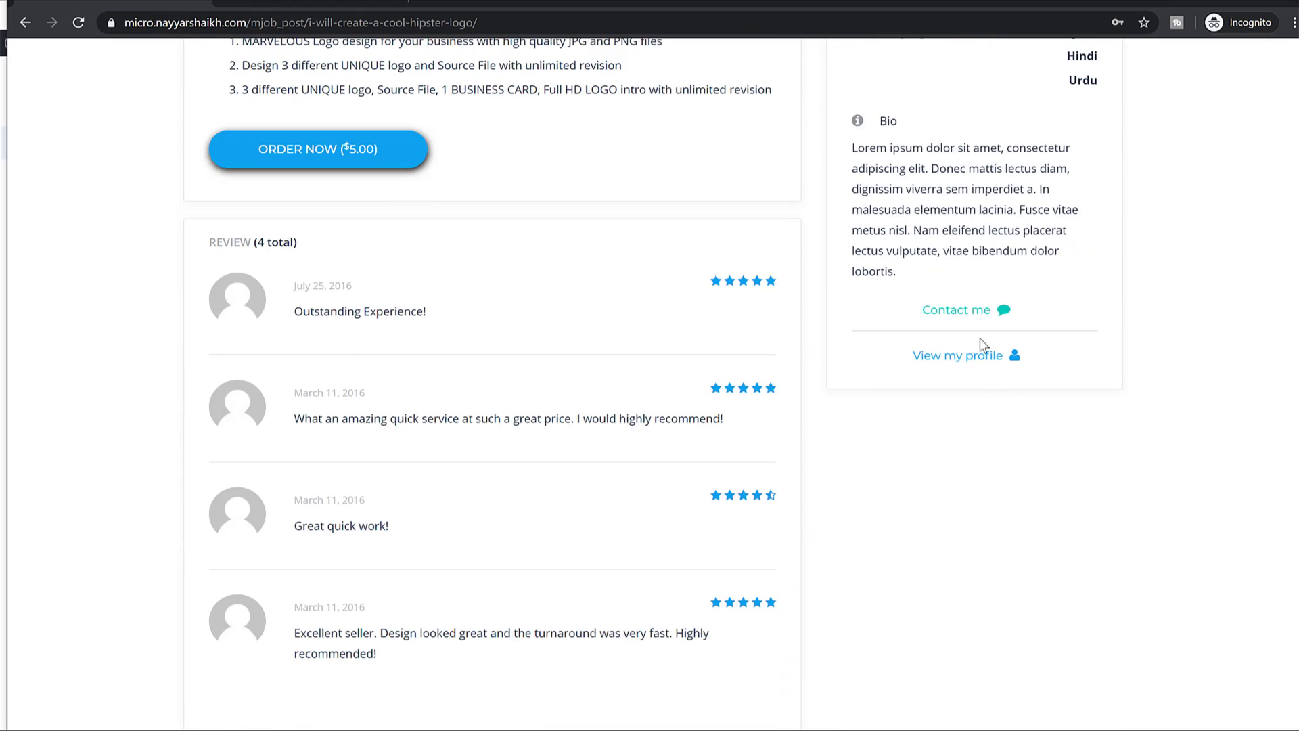
scroll(1003, 335, "up", 10)
scroll(975, 409, "up", 5)
scroll(976, 410, "down", 6)
scroll(975, 410, "down", 7)
scroll(975, 410, "up", 9)
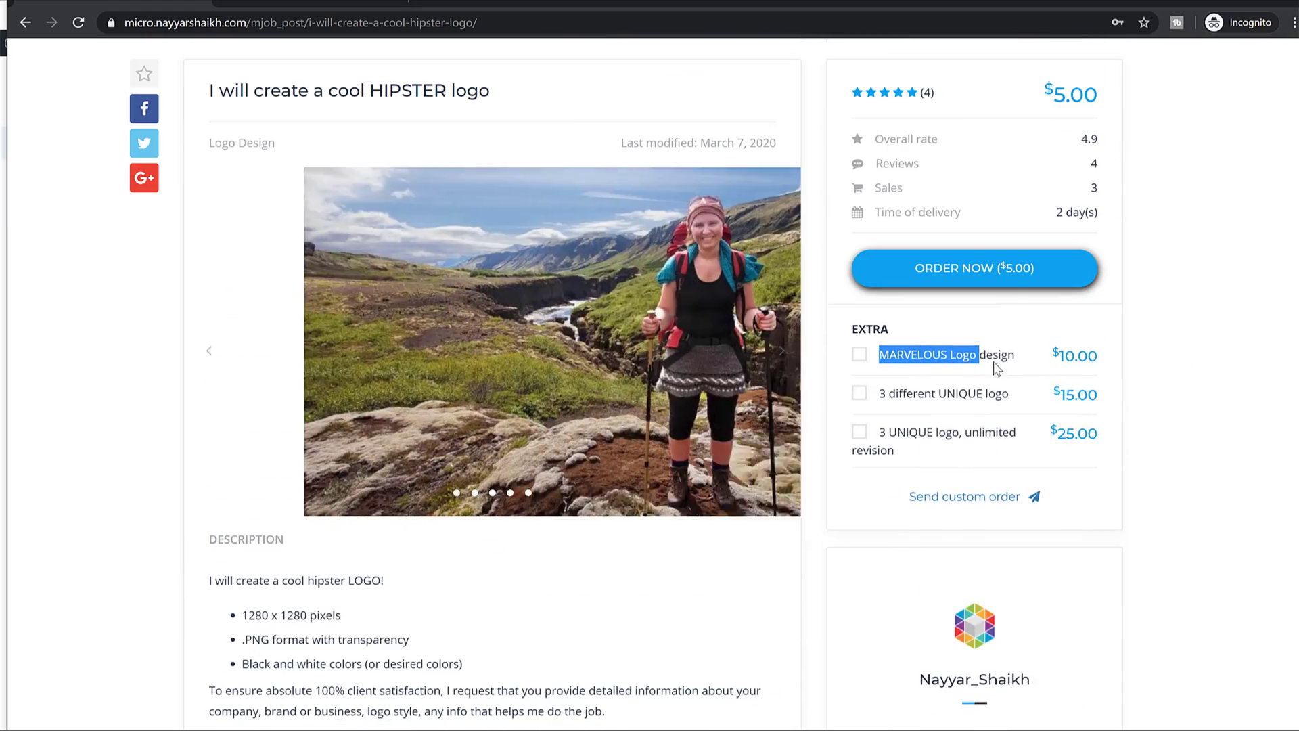
scroll(1021, 291, "down", 9)
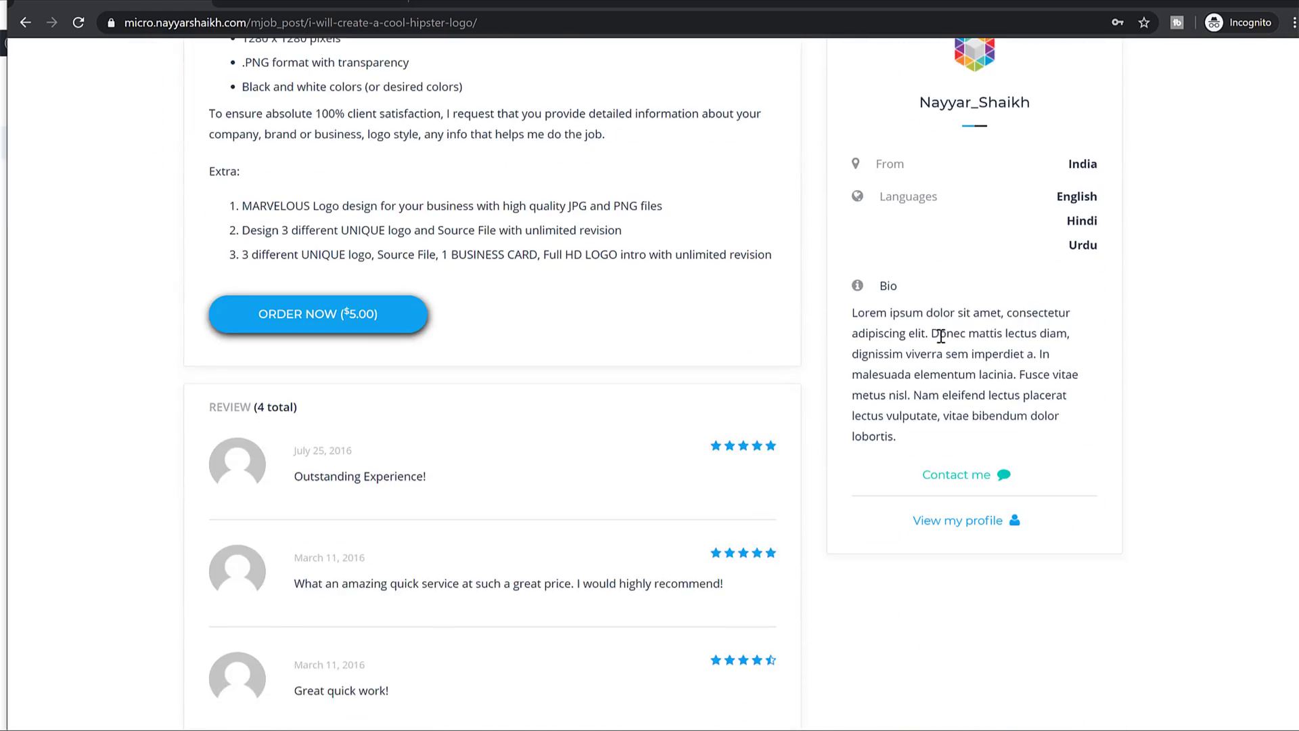
triple_click(941, 335)
key("ctrl+c")
left_click(349, 3)
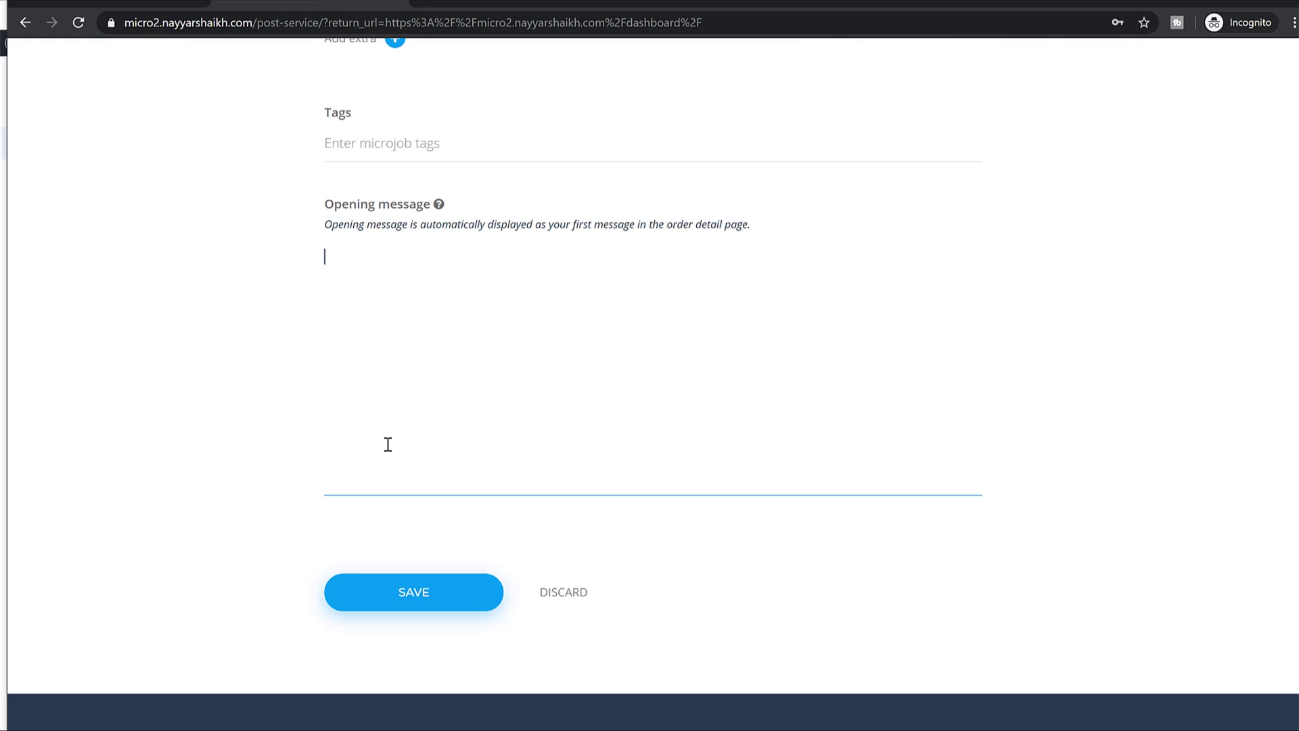
key("ctrl+v")
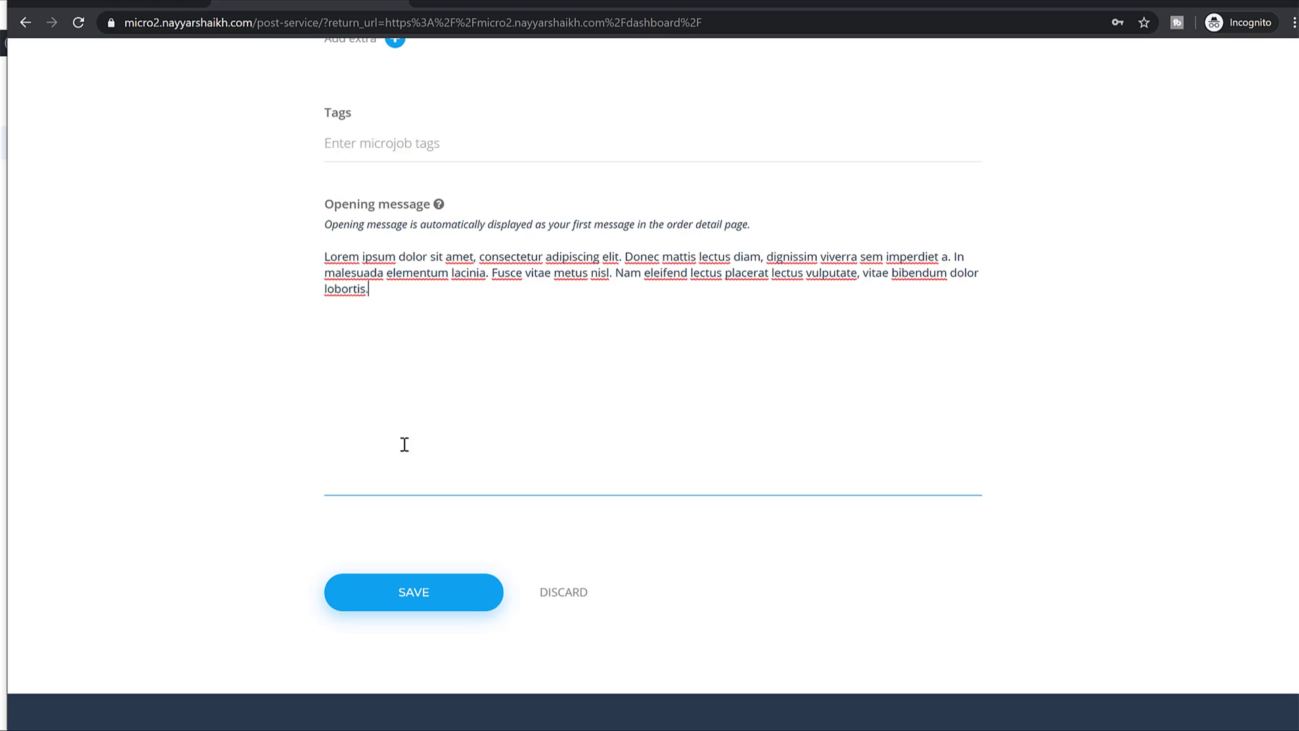
scroll(441, 507, "up", 8)
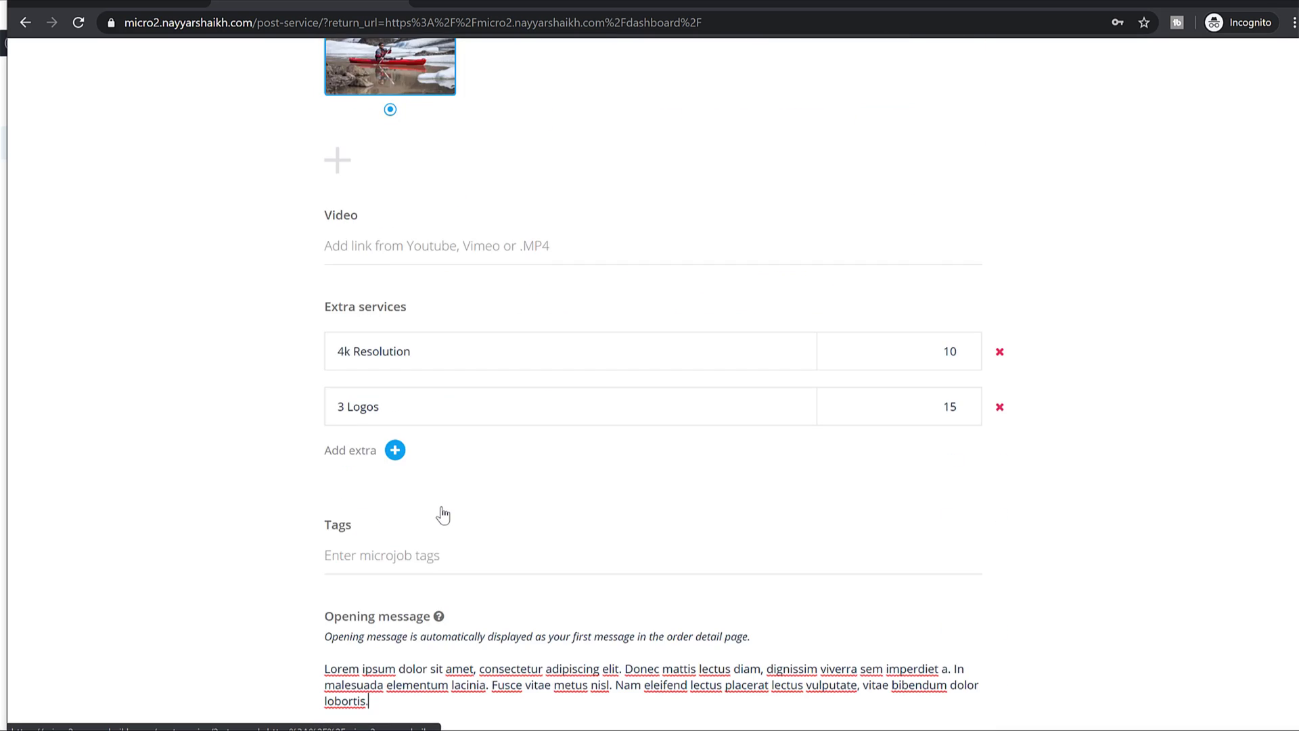
scroll(443, 511, "down", 8)
Save the mJob and choose CASH as the posting payment.
left_click(435, 592)
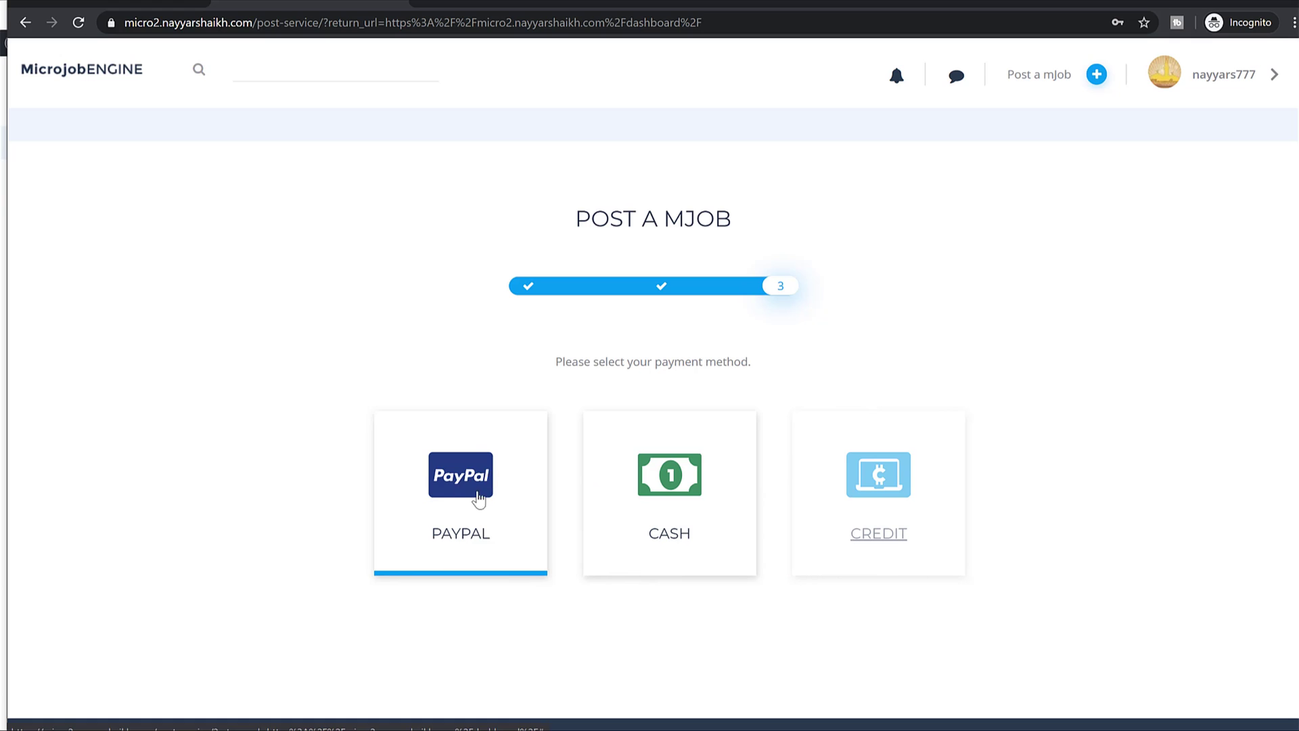
left_click(660, 482)
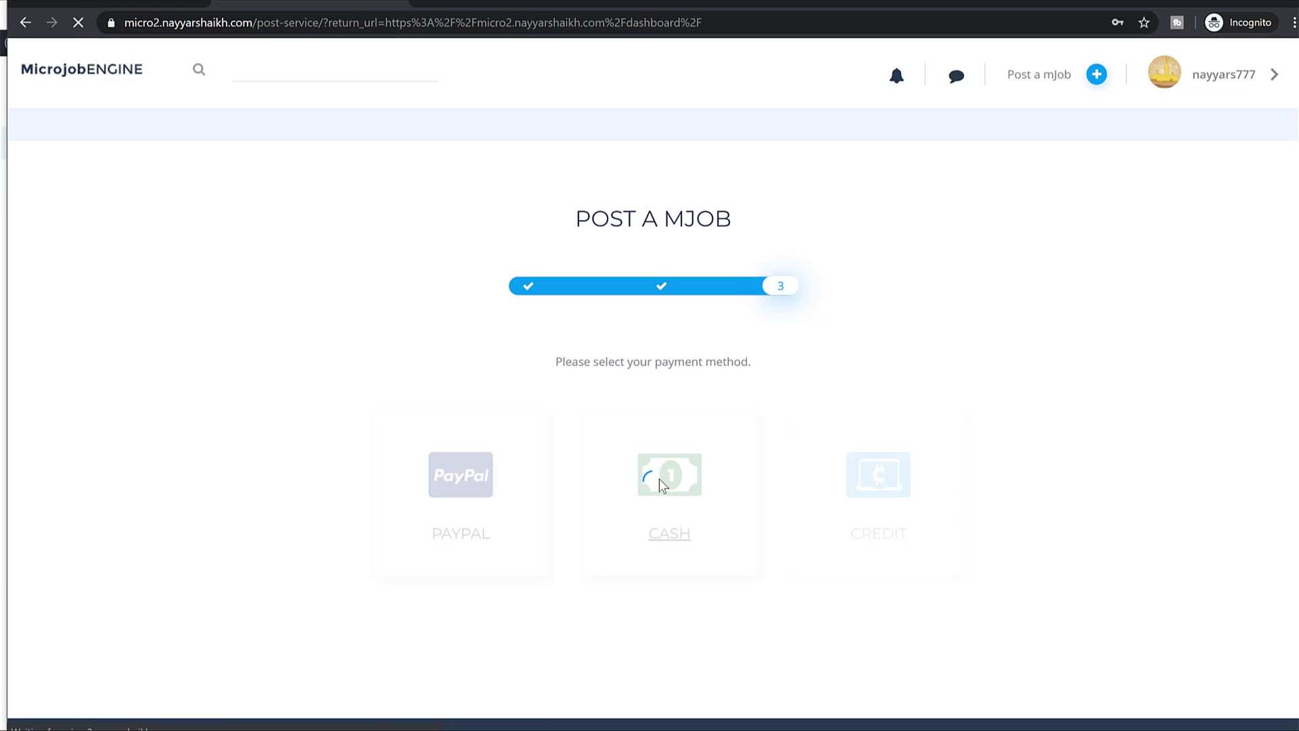
left_click_drag(622, 315, 737, 325)
Open the new mJob's page and confirm it shows PENDING.
left_click(697, 420)
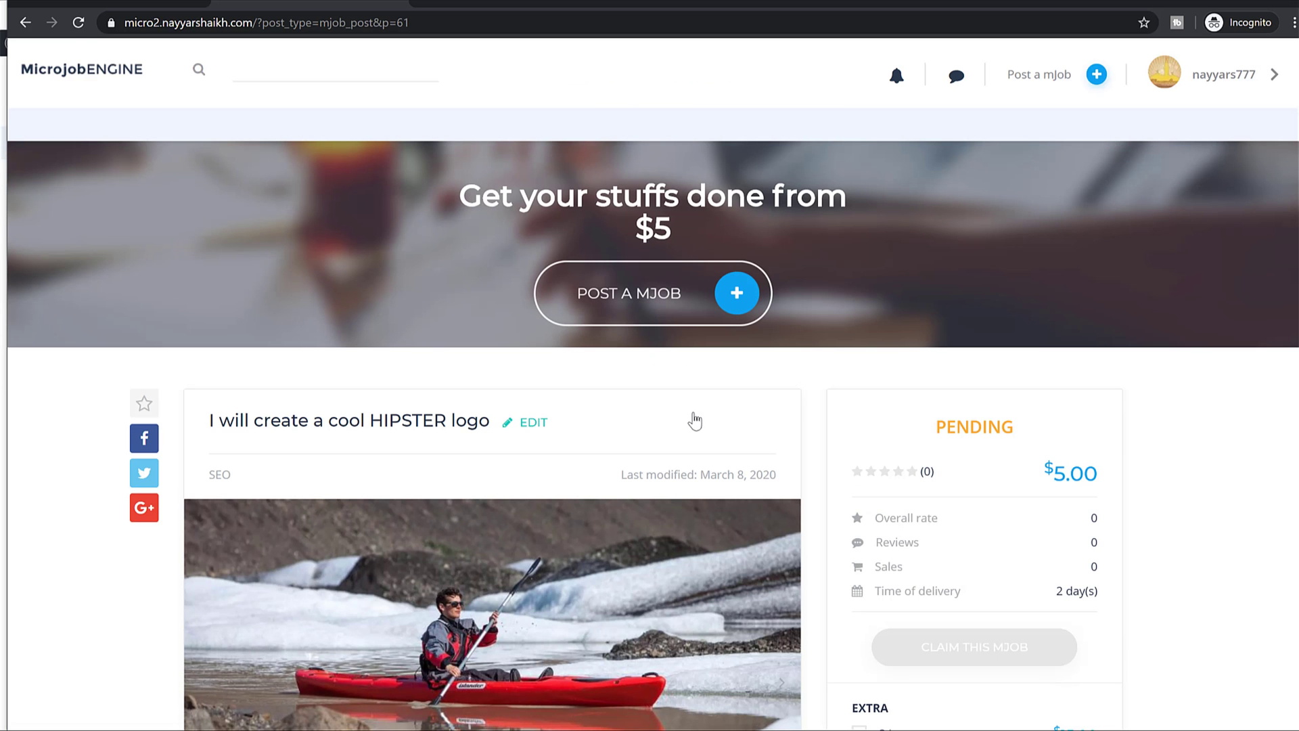
left_click_drag(935, 425, 1034, 427)
scroll(1117, 433, "down", 2)
left_click(1191, 435)
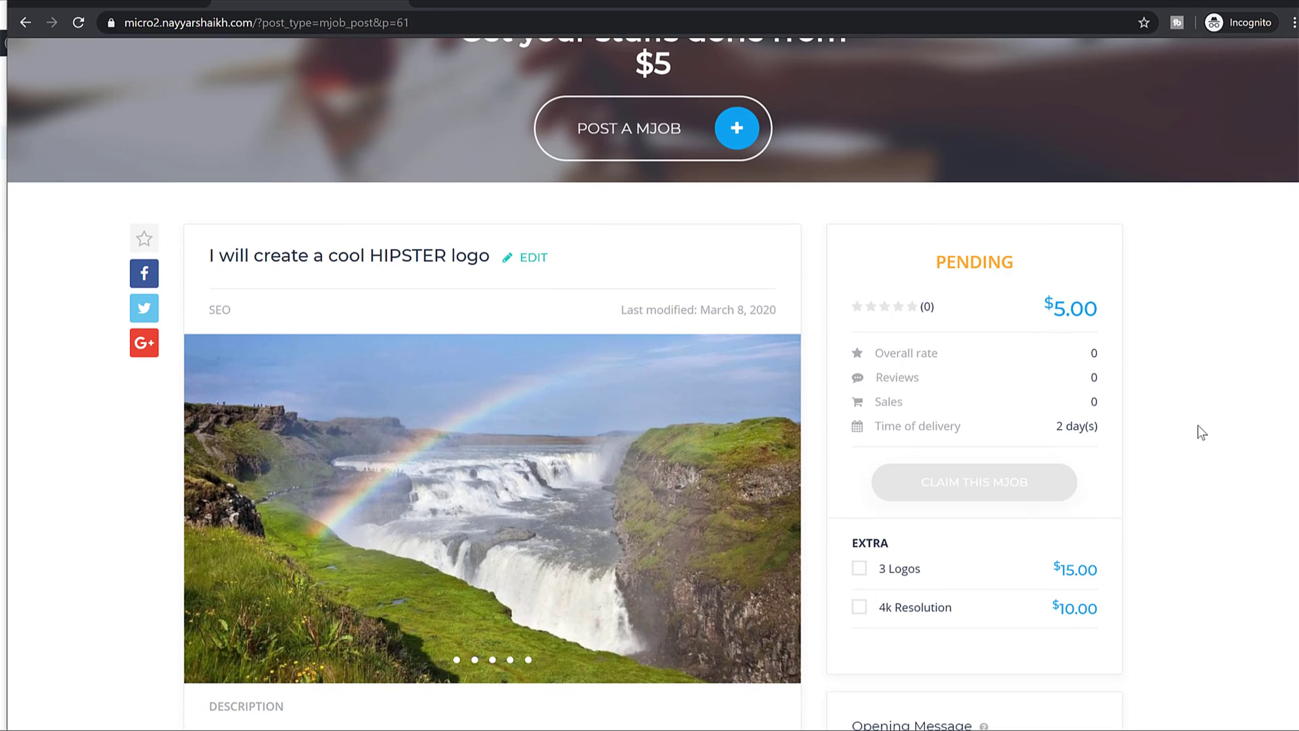
left_click_drag(937, 272, 1025, 269)
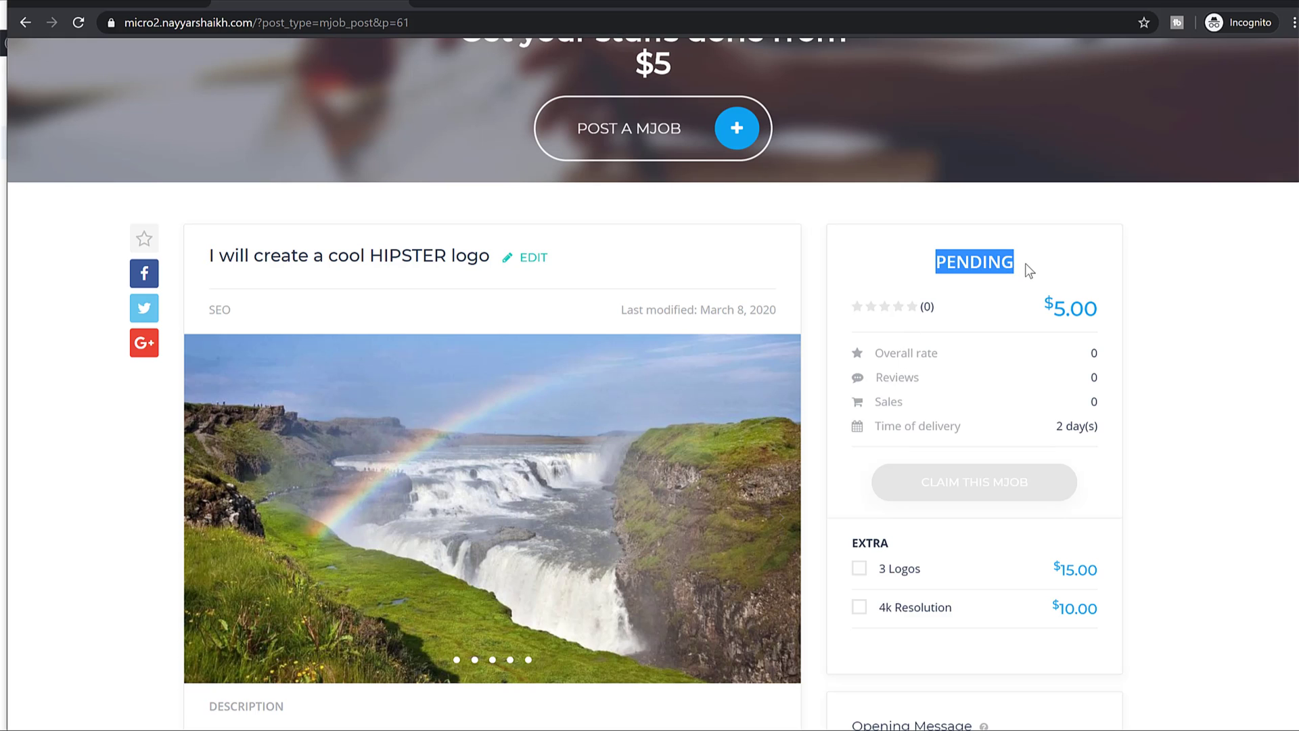
scroll(1039, 302, "up", 2)
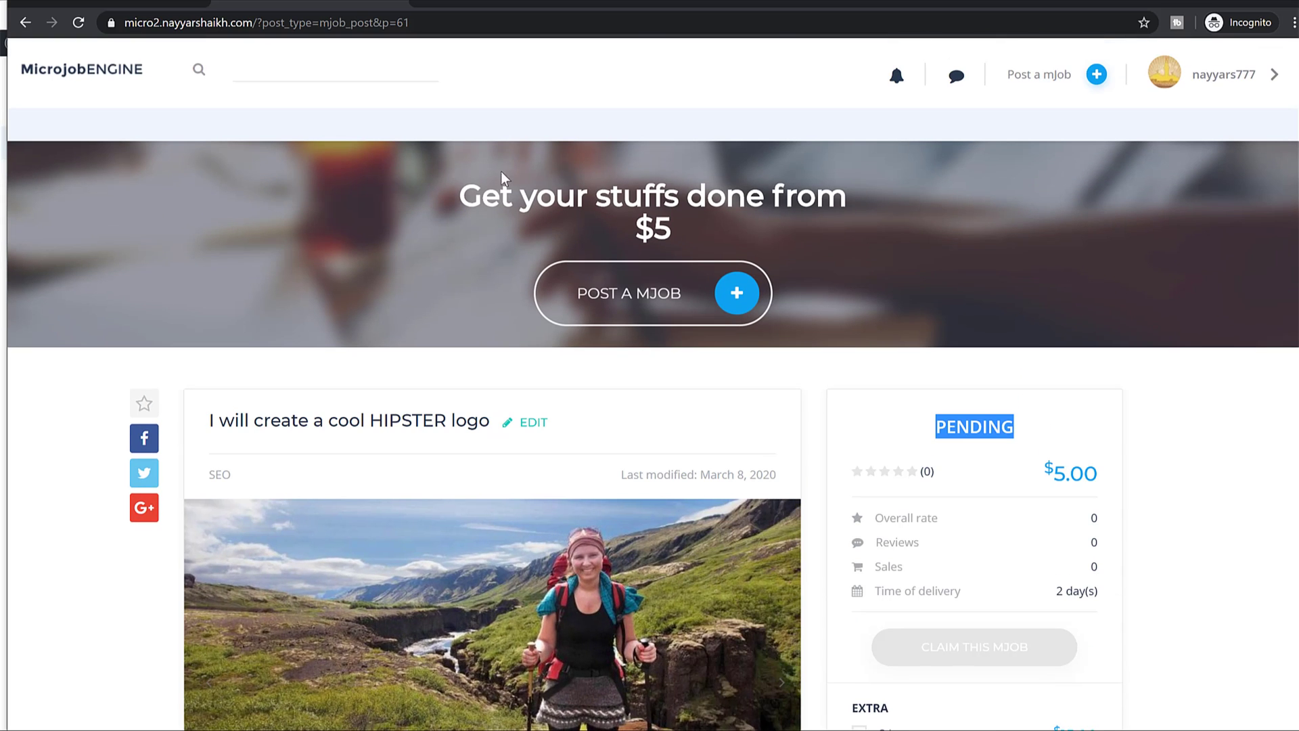
left_click(1007, 412)
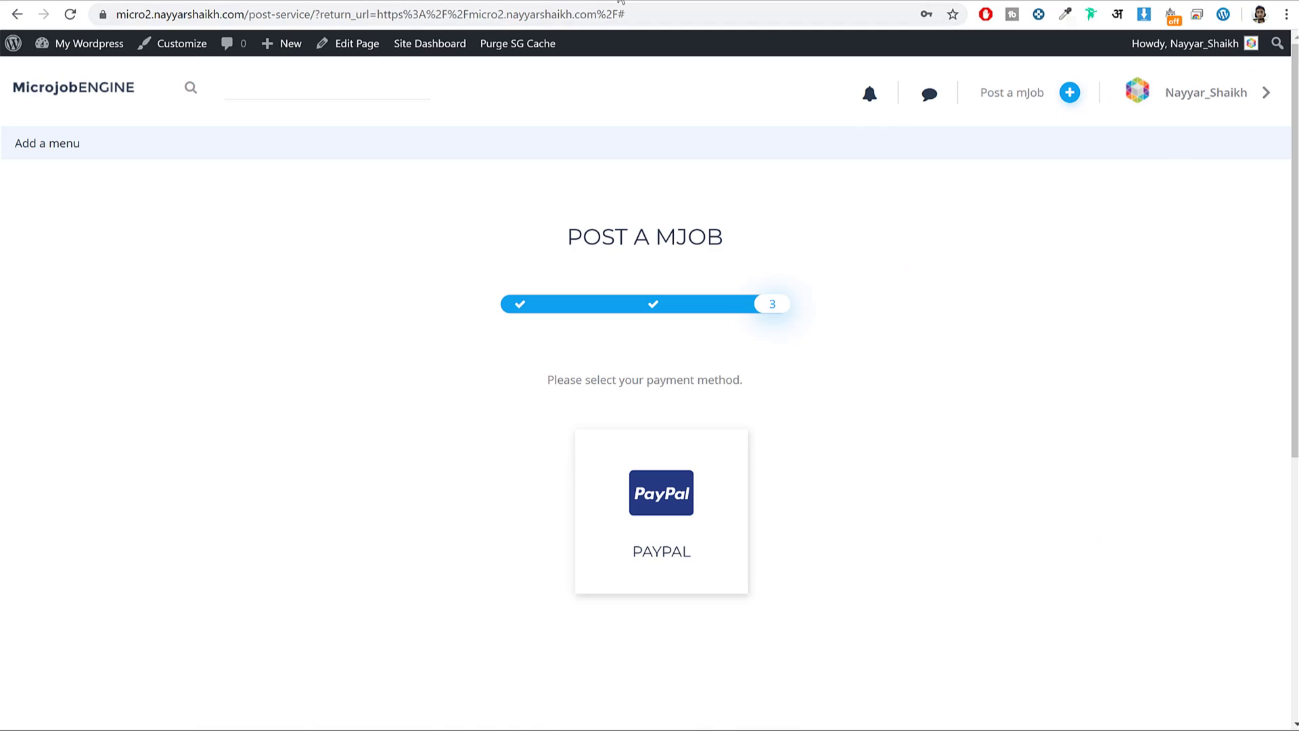
Open gmail.com in a new tab and read the 'A new mJob submitted on your site' email.
key("ctrl+t")
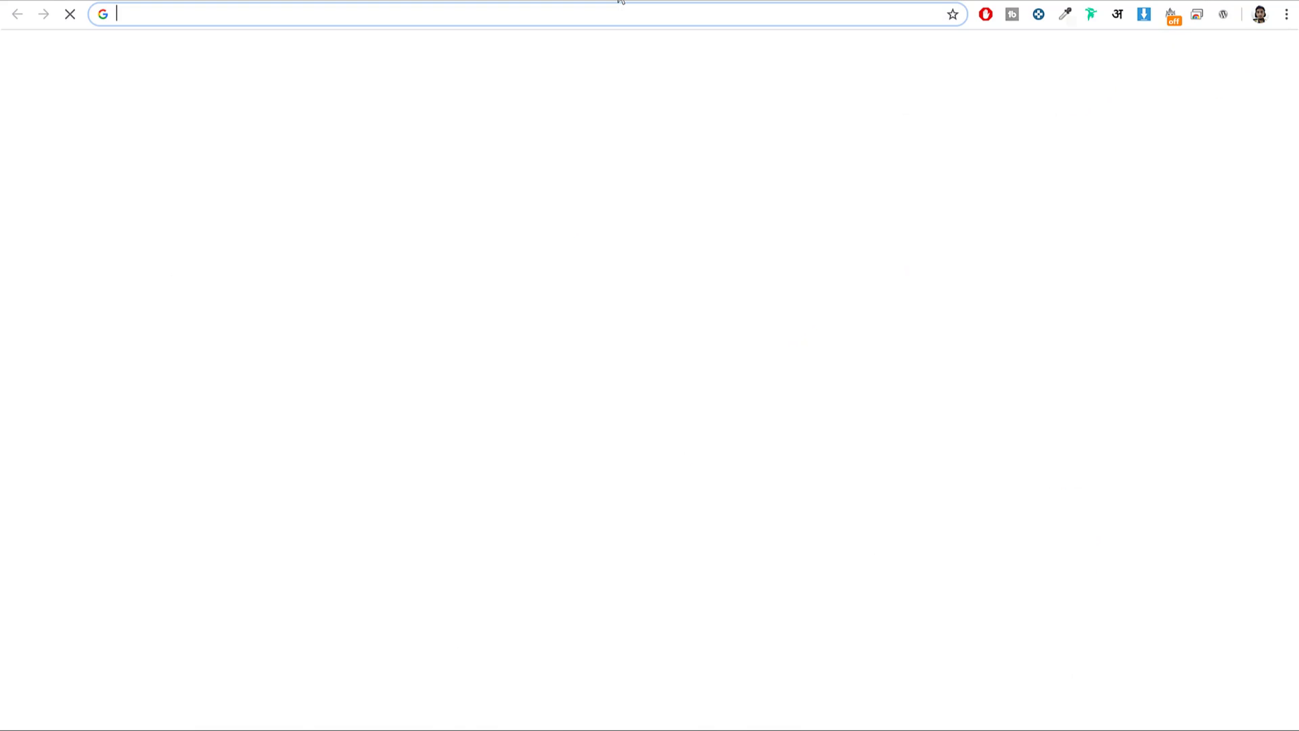
type("gmail.com")
key("Return")
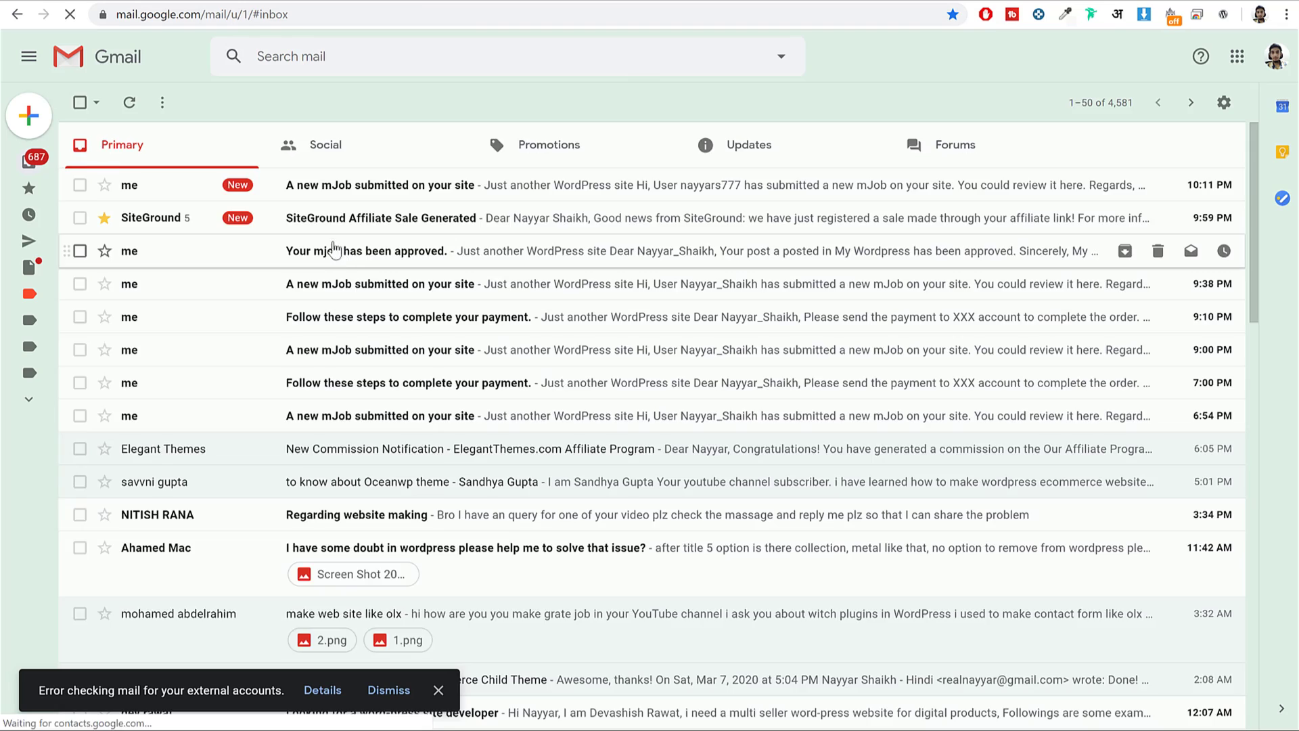
left_click(379, 185)
left_click_drag(442, 463, 715, 470)
left_click(513, 467)
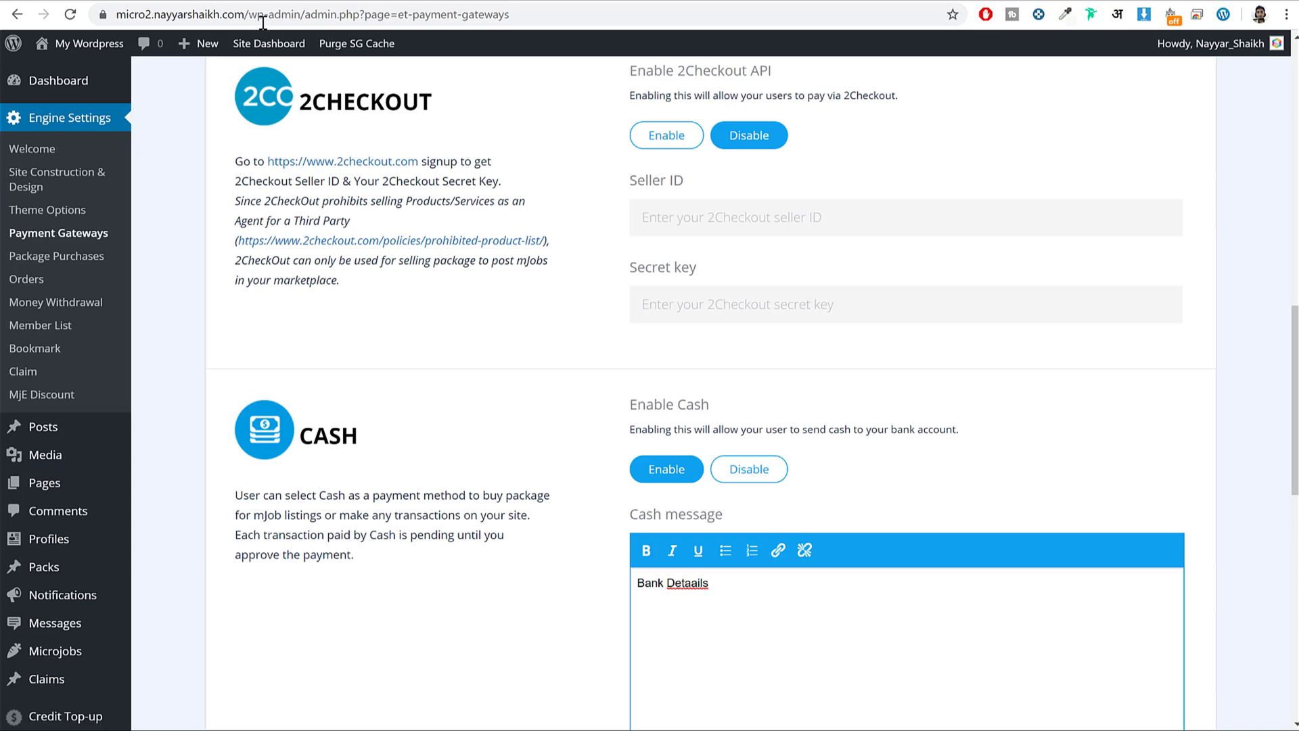
scroll(301, 464, "up", 10)
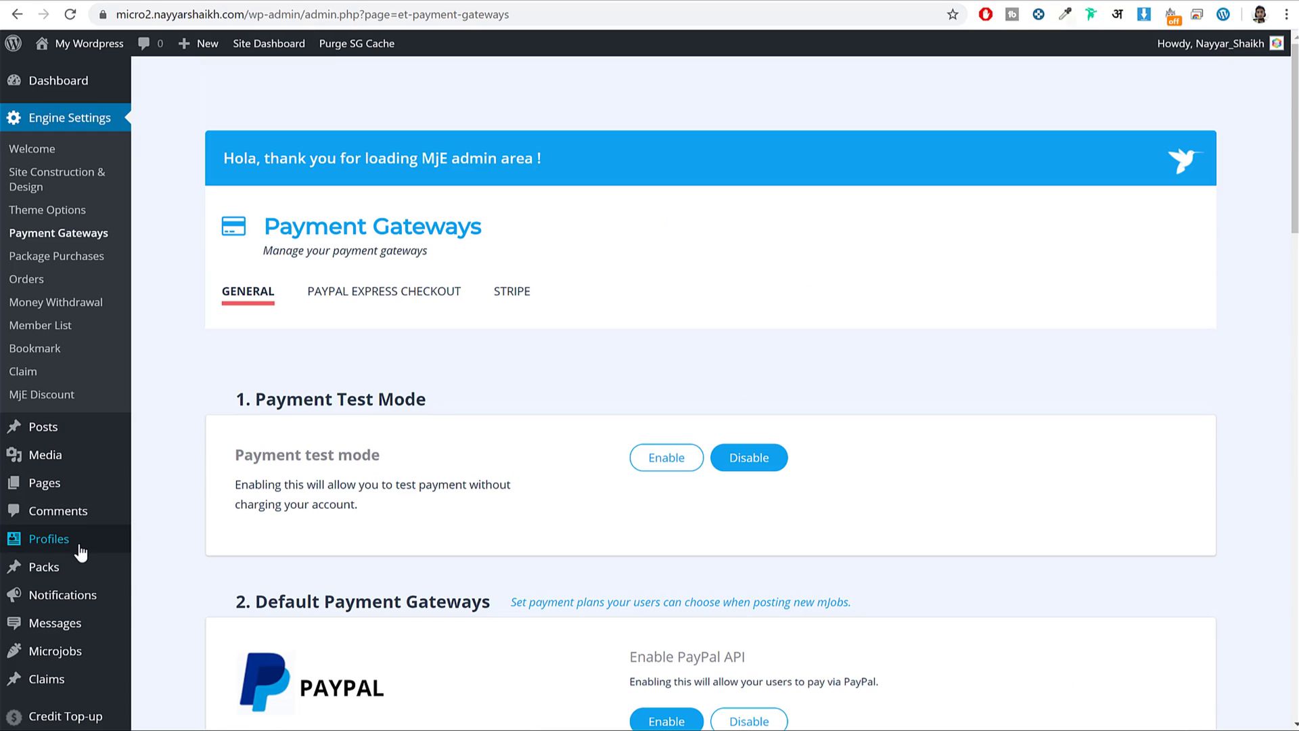
Trash the 'aa' and 'Jon' draft microjobs from All Microjobs.
left_click(78, 653)
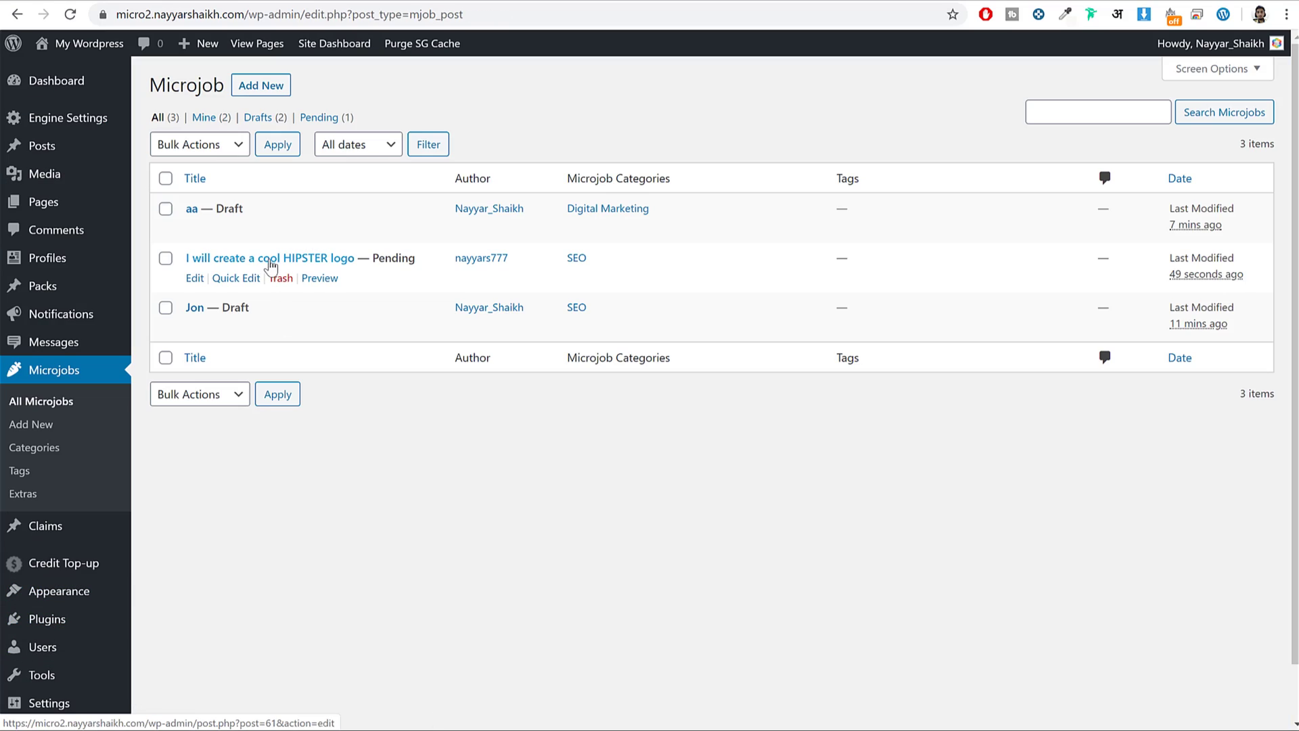
mouse_move(270, 235)
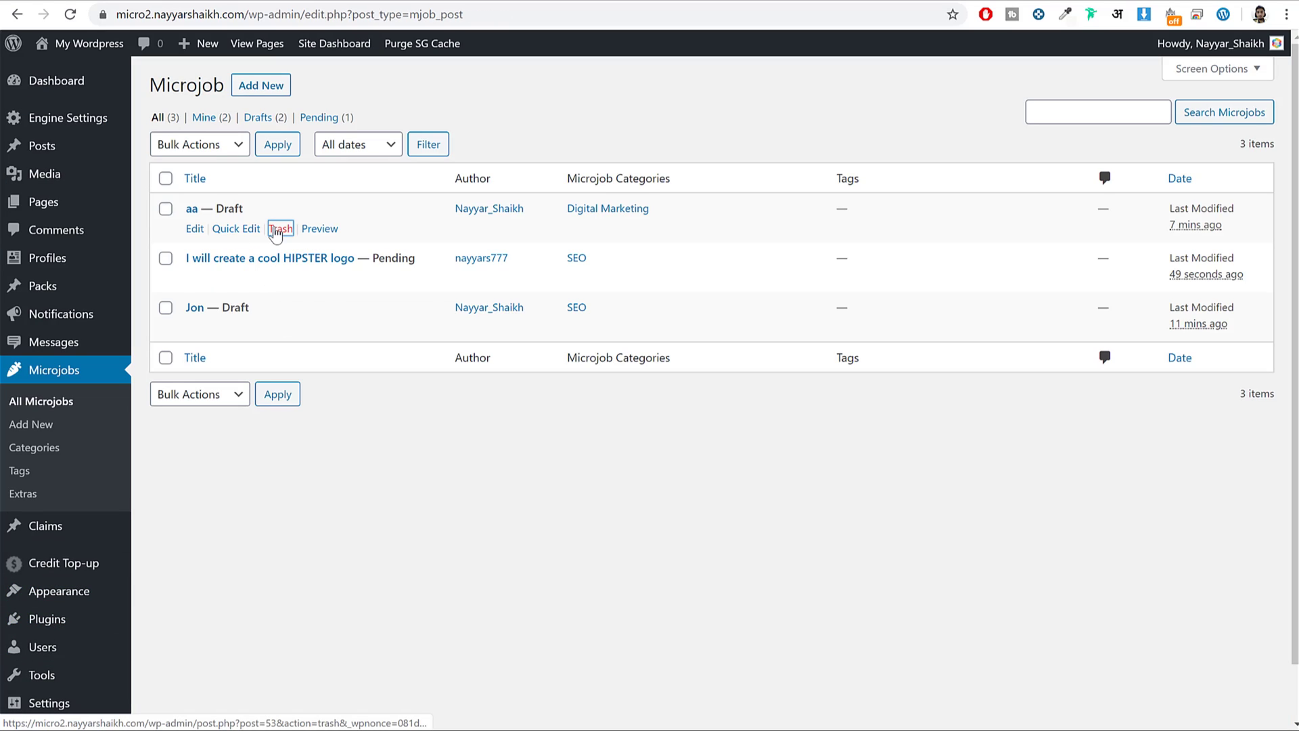
left_click(275, 232)
left_click(281, 329)
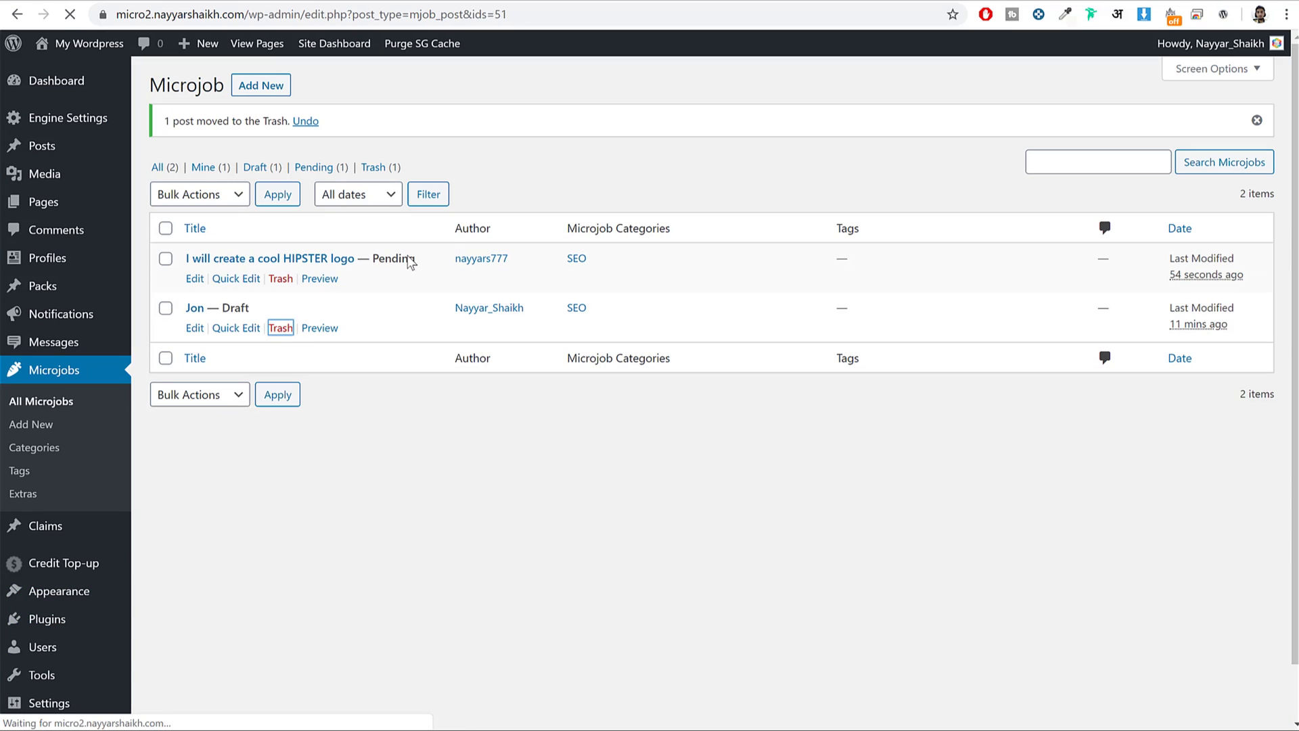
Publish the pending 'I will create a cool HIPSTER logo' microjob.
left_click_drag(369, 259, 430, 264)
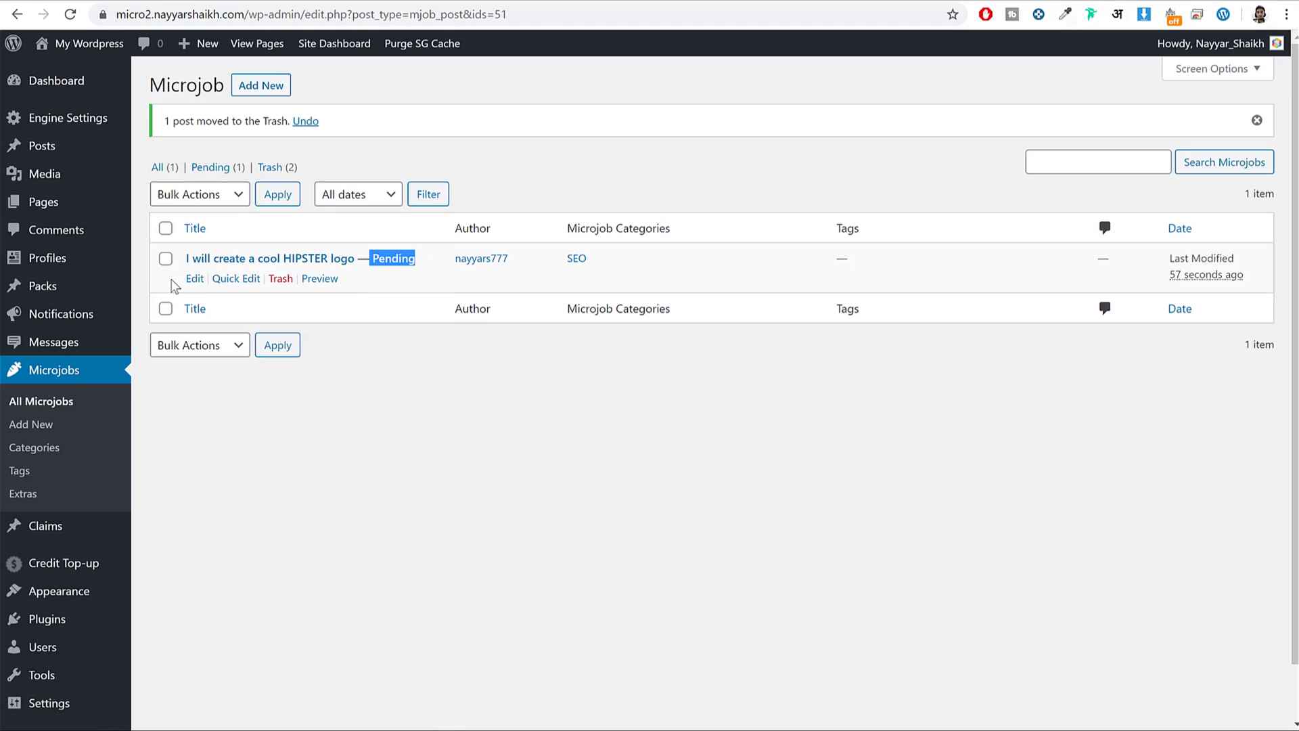
left_click(195, 282)
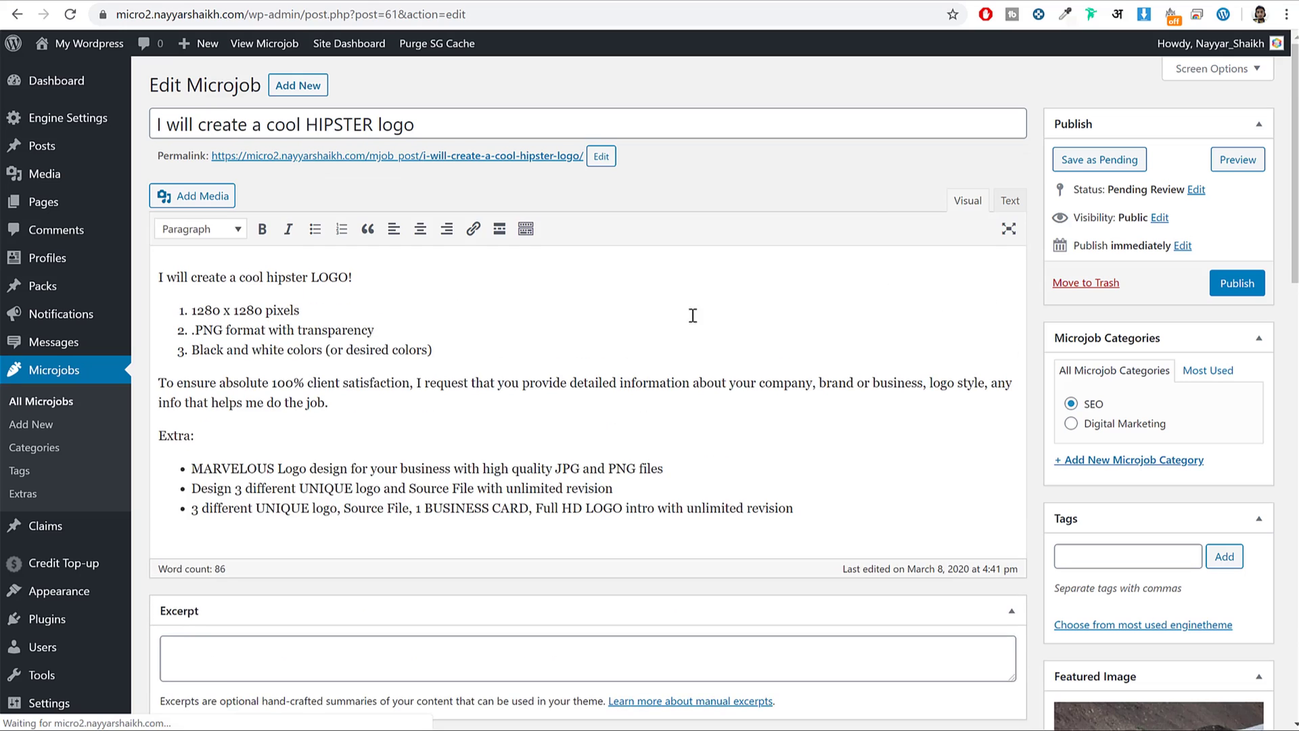
scroll(934, 319, "down", 9)
scroll(521, 487, "down", 5)
scroll(498, 501, "up", 20)
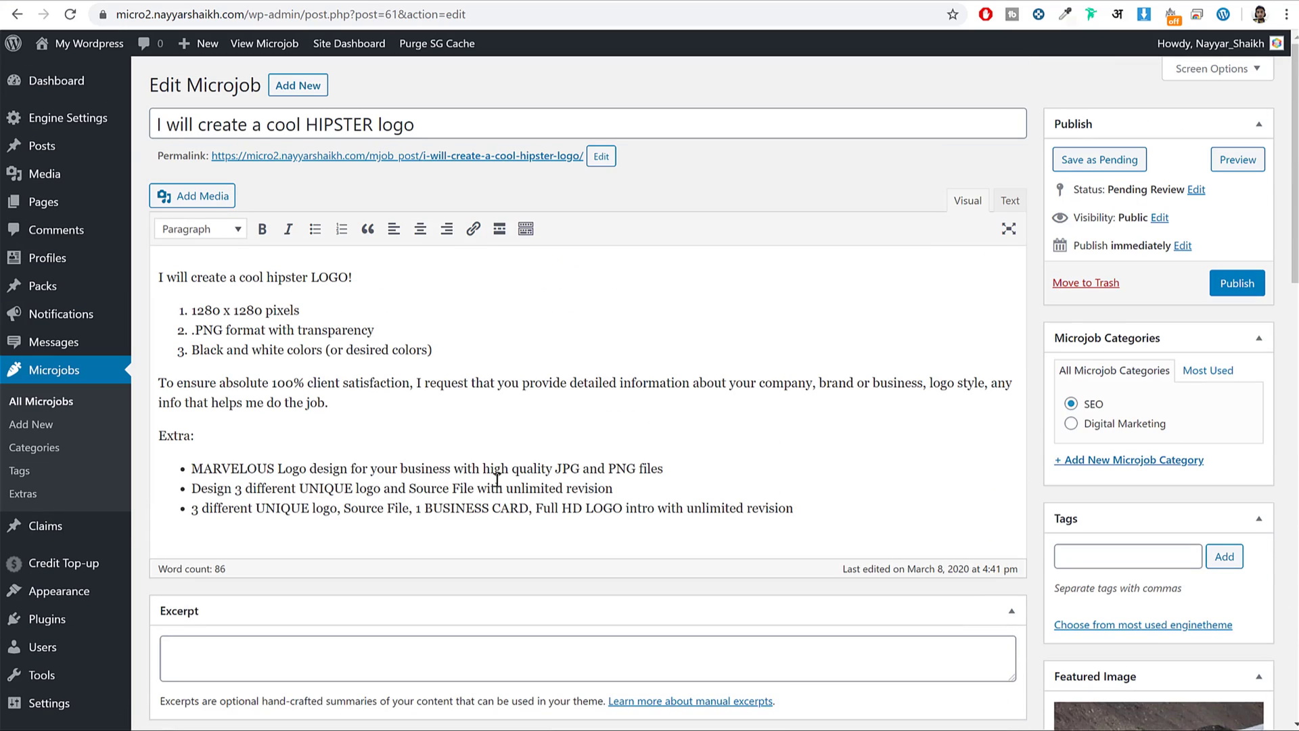
left_click(1263, 287)
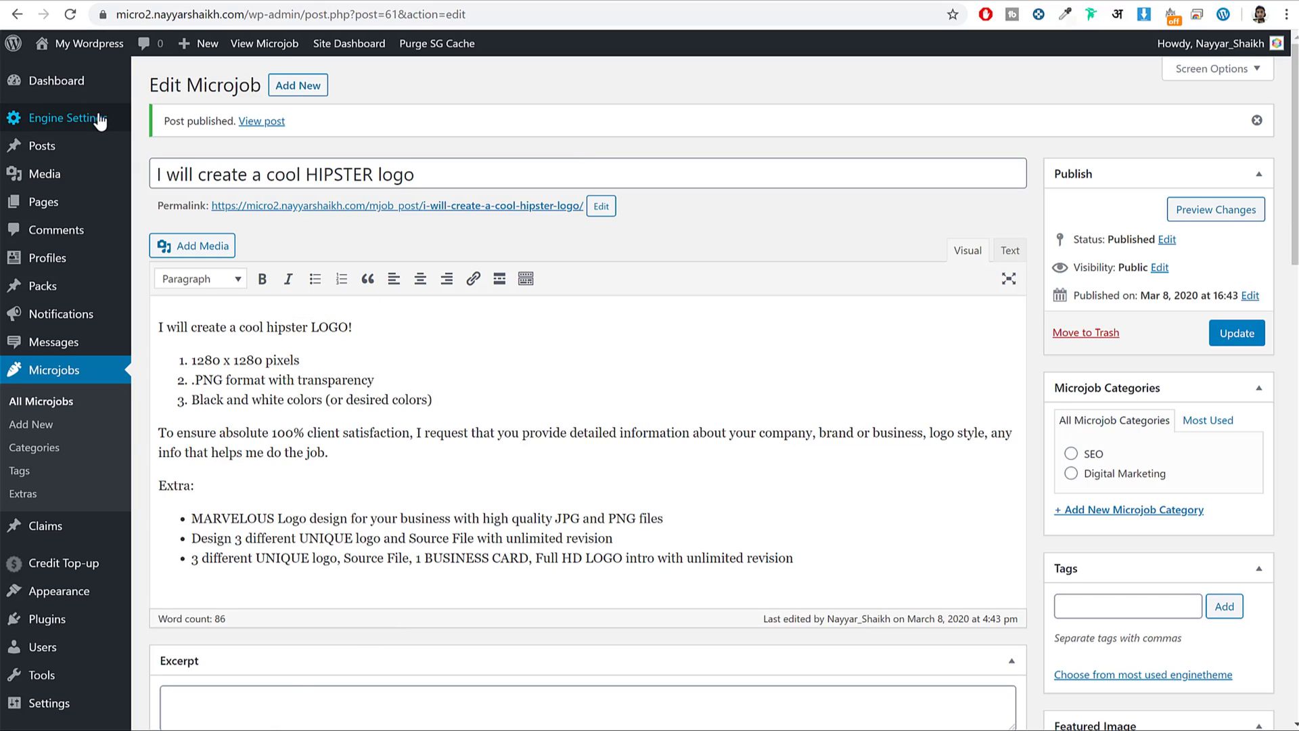
mouse_move(83, 121)
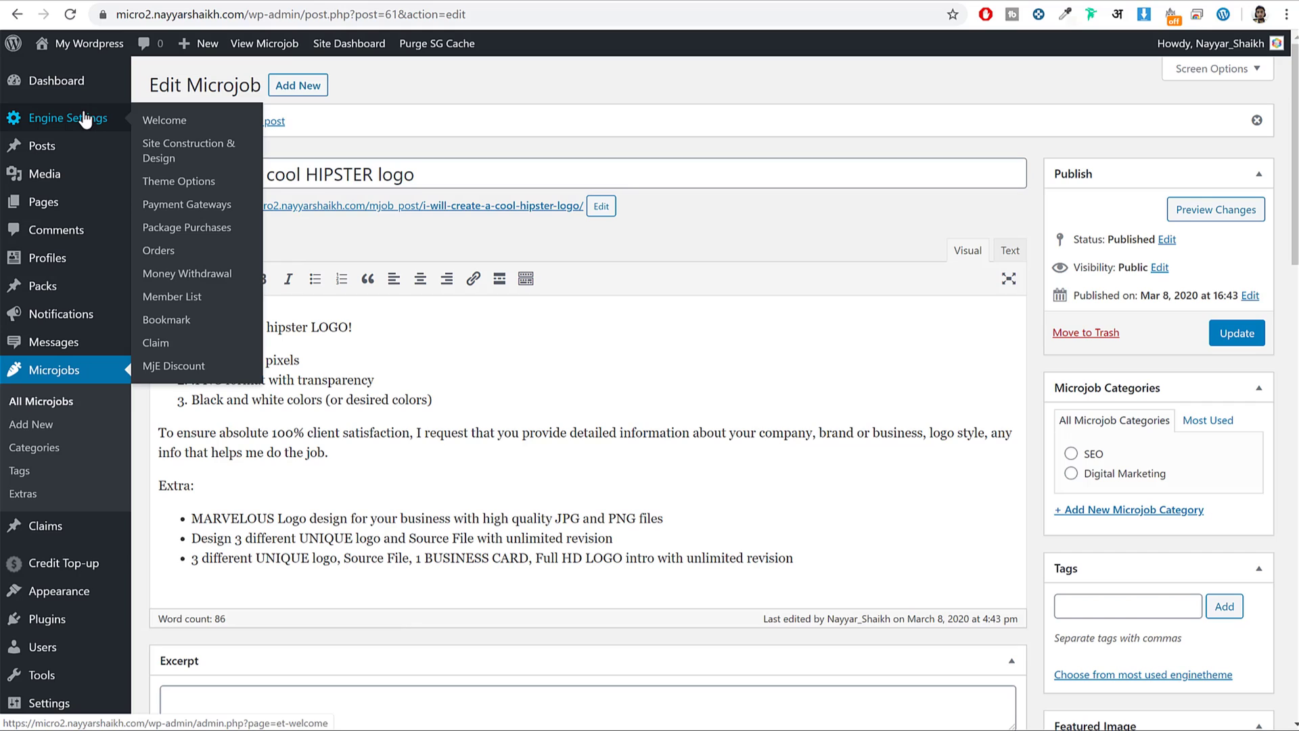
Approve and confirm the $5.00 HIPSTER logo row in Package Purchases.
left_click(178, 232)
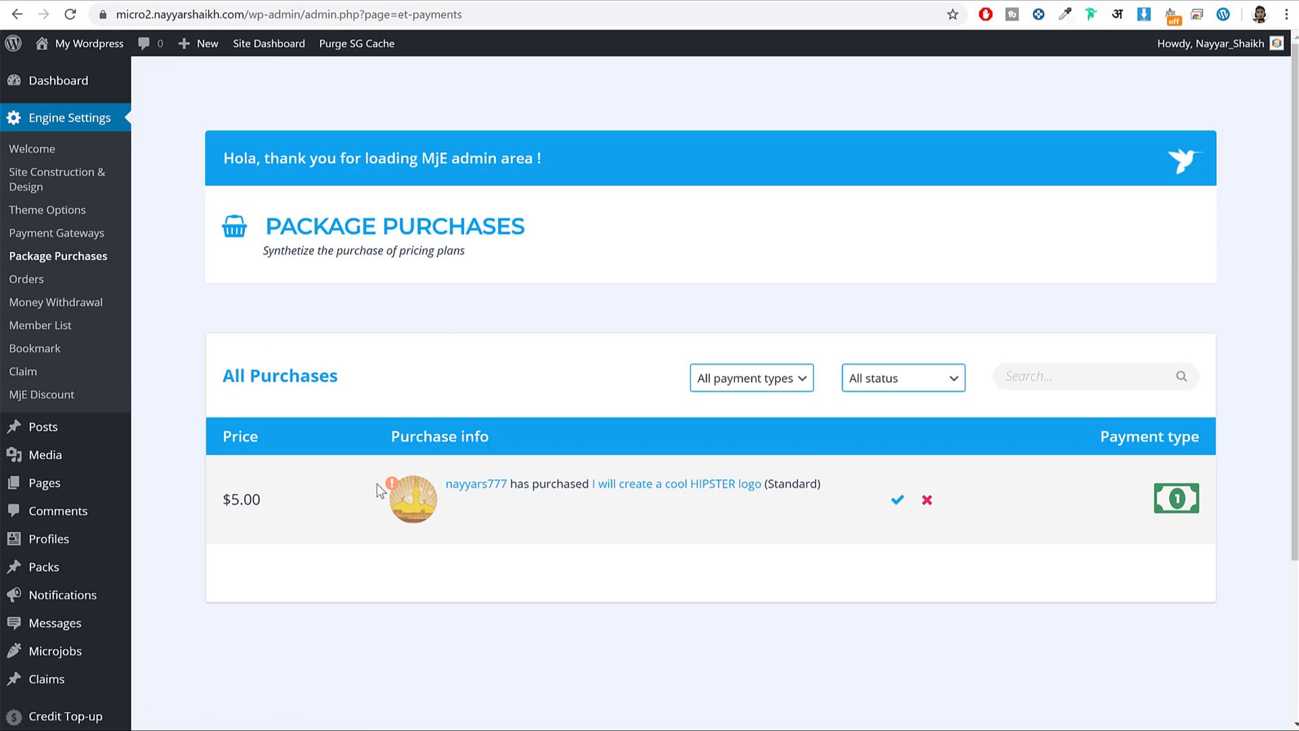
mouse_move(393, 488)
left_click(898, 500)
left_click(719, 108)
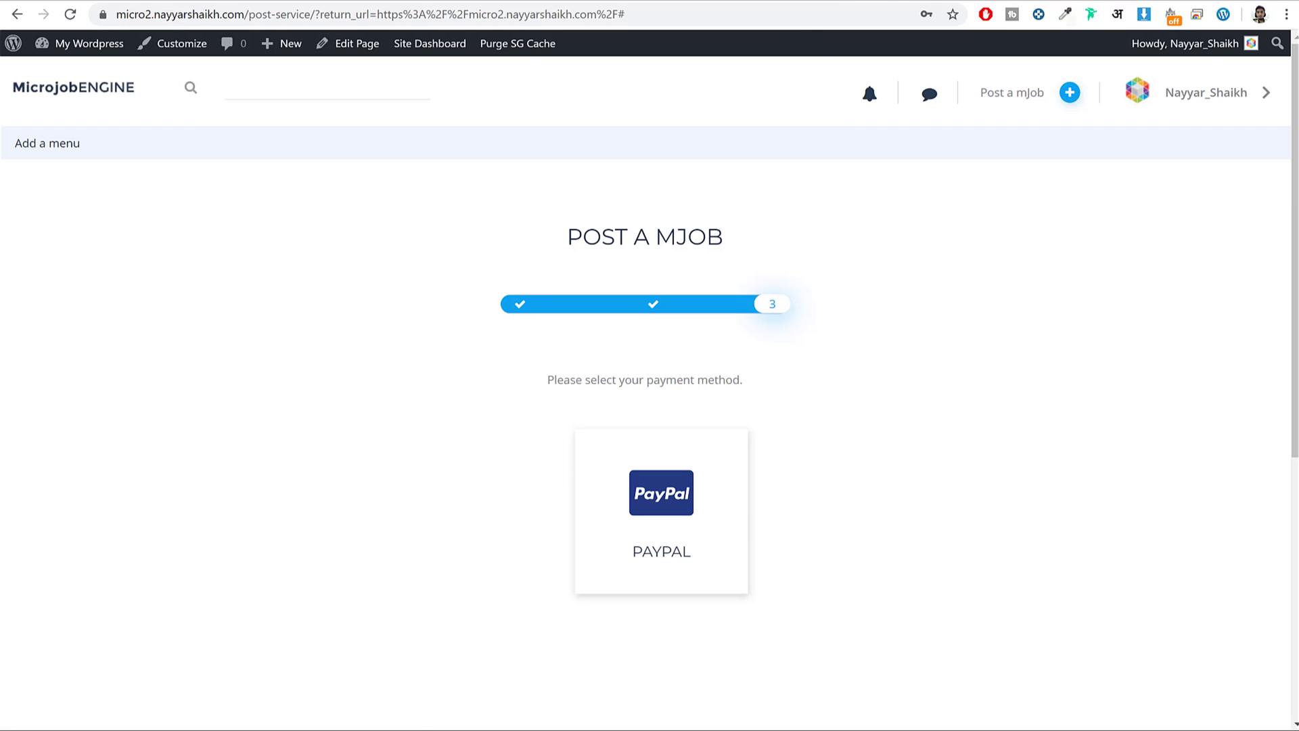
Reload the HIPSTER logo job in the incognito window and check it reads ACTIVE at $5.00.
left_click(342, 720)
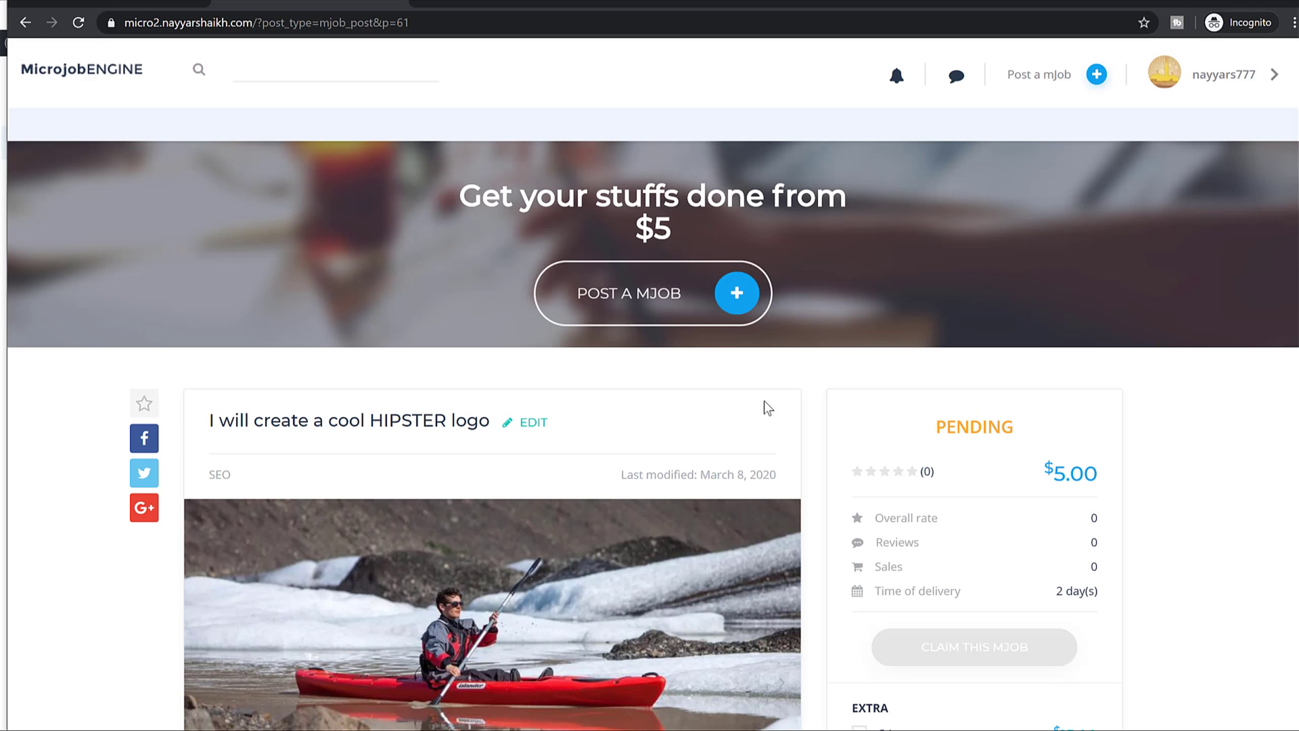
left_click(77, 22)
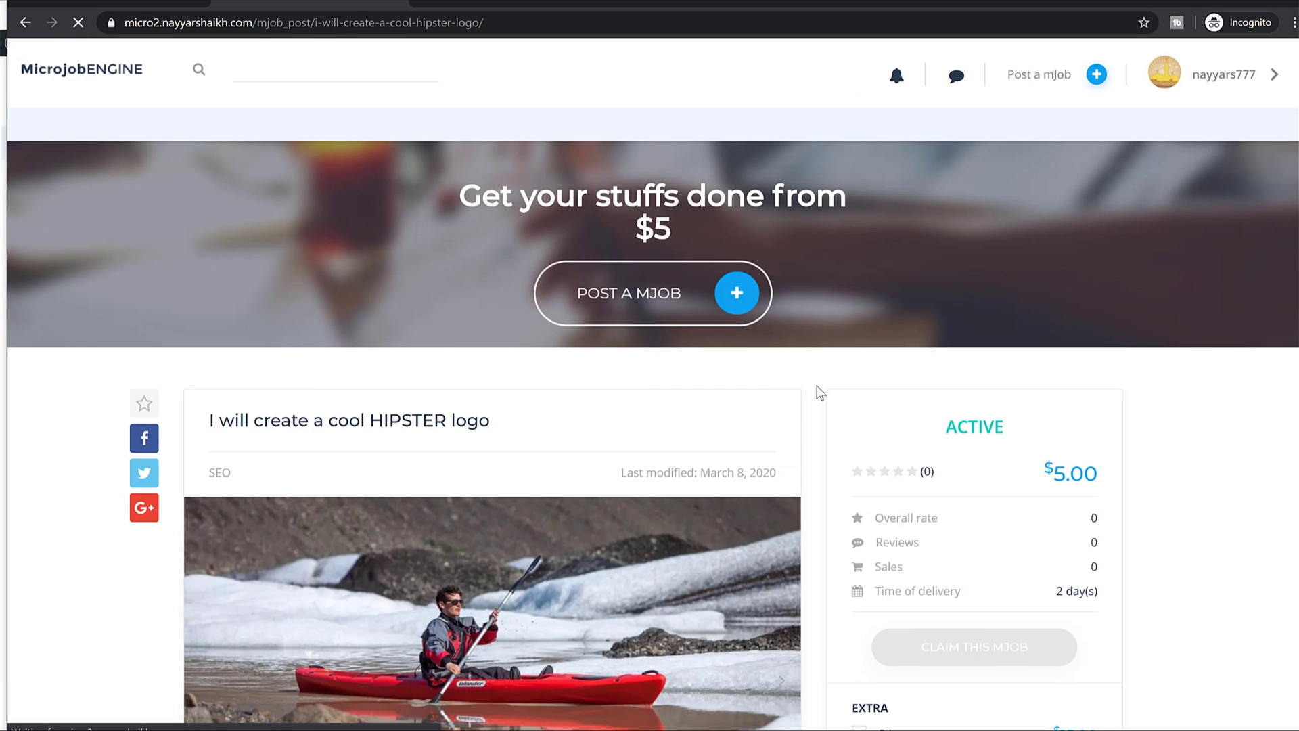
left_click_drag(956, 425, 1029, 433)
scroll(802, 444, "down", 5)
scroll(807, 443, "down", 8)
scroll(803, 444, "up", 14)
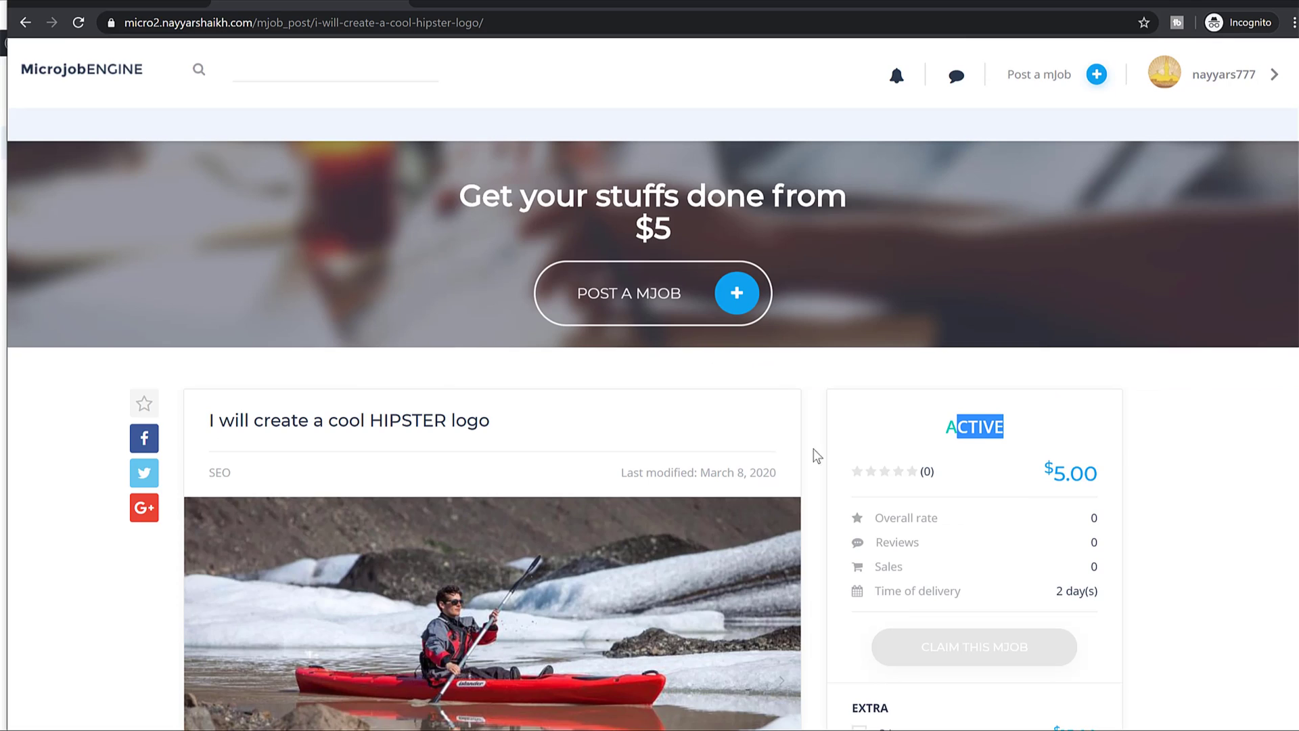
scroll(1074, 491, "down", 3)
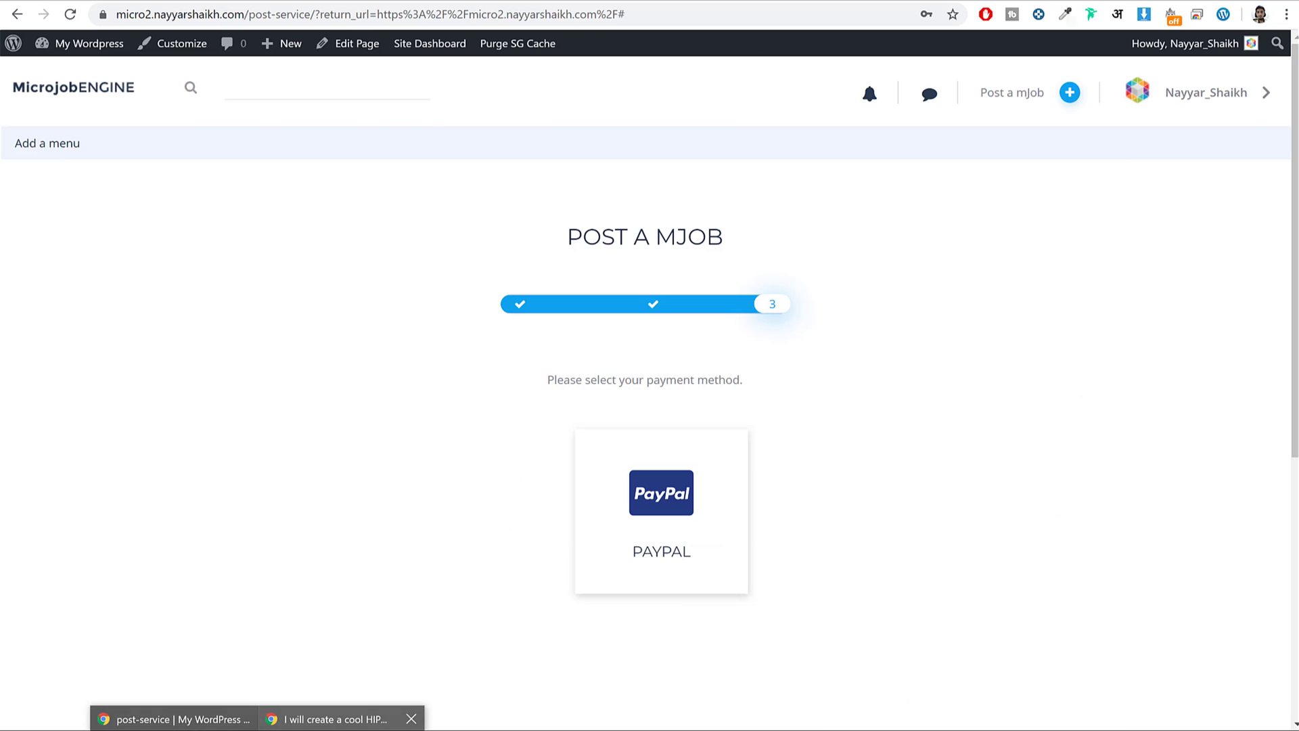
key("alt+Tab")
scroll(1179, 140, "up", 5)
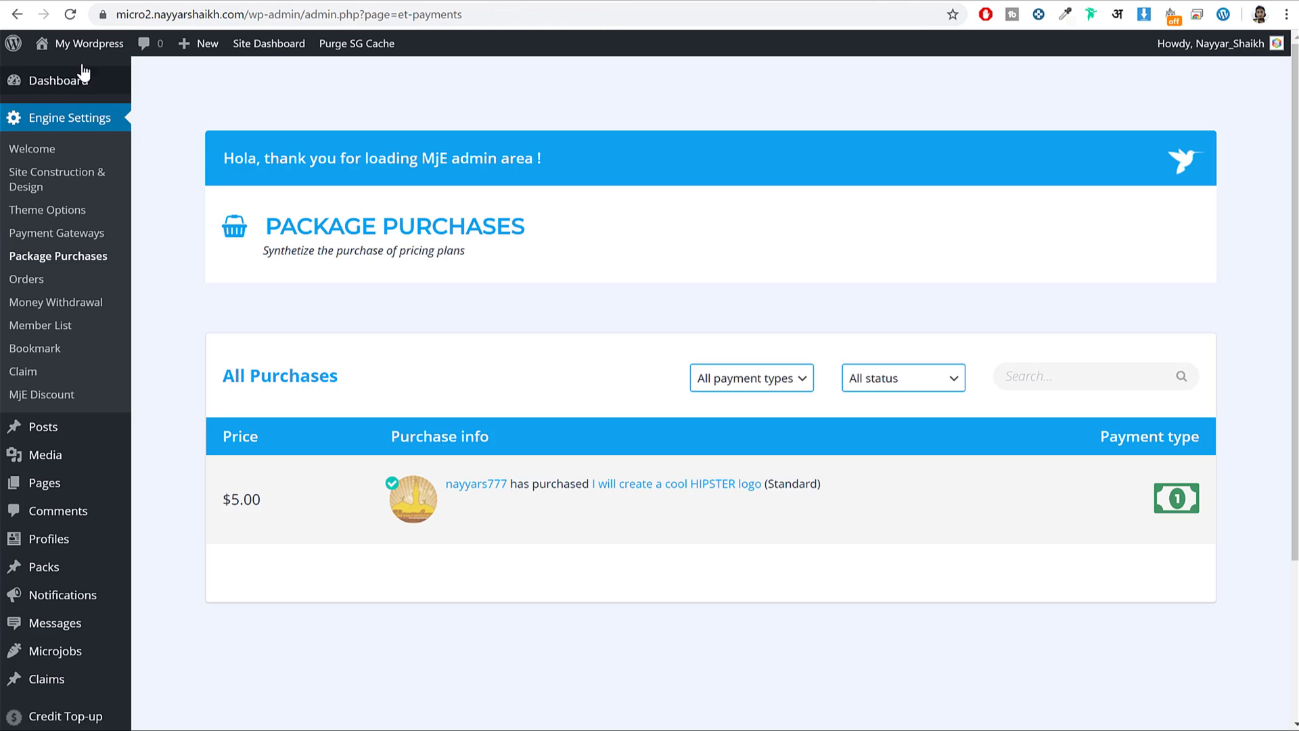
From the site homepage, open the HIPSTER logo job and add the $10.00 4k Resolution extra.
left_click(57, 71)
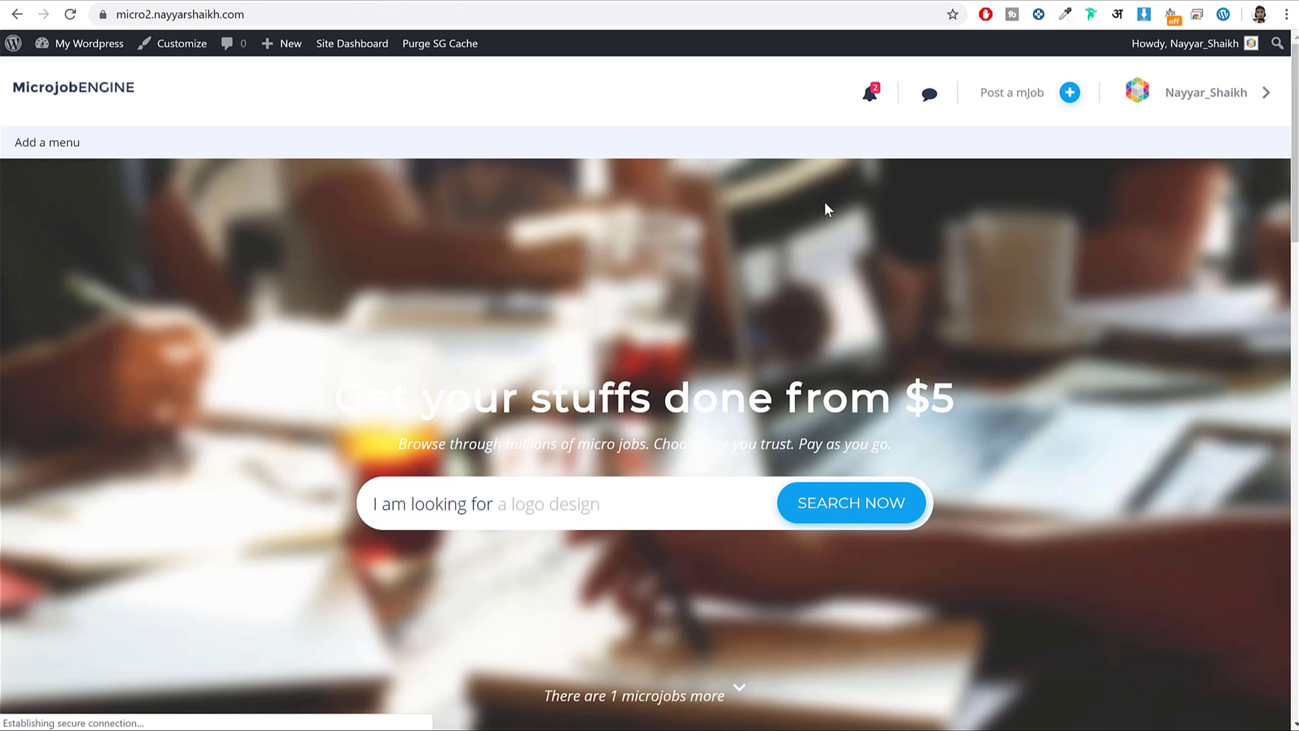
scroll(1041, 278, "down", 7)
scroll(1046, 285, "down", 10)
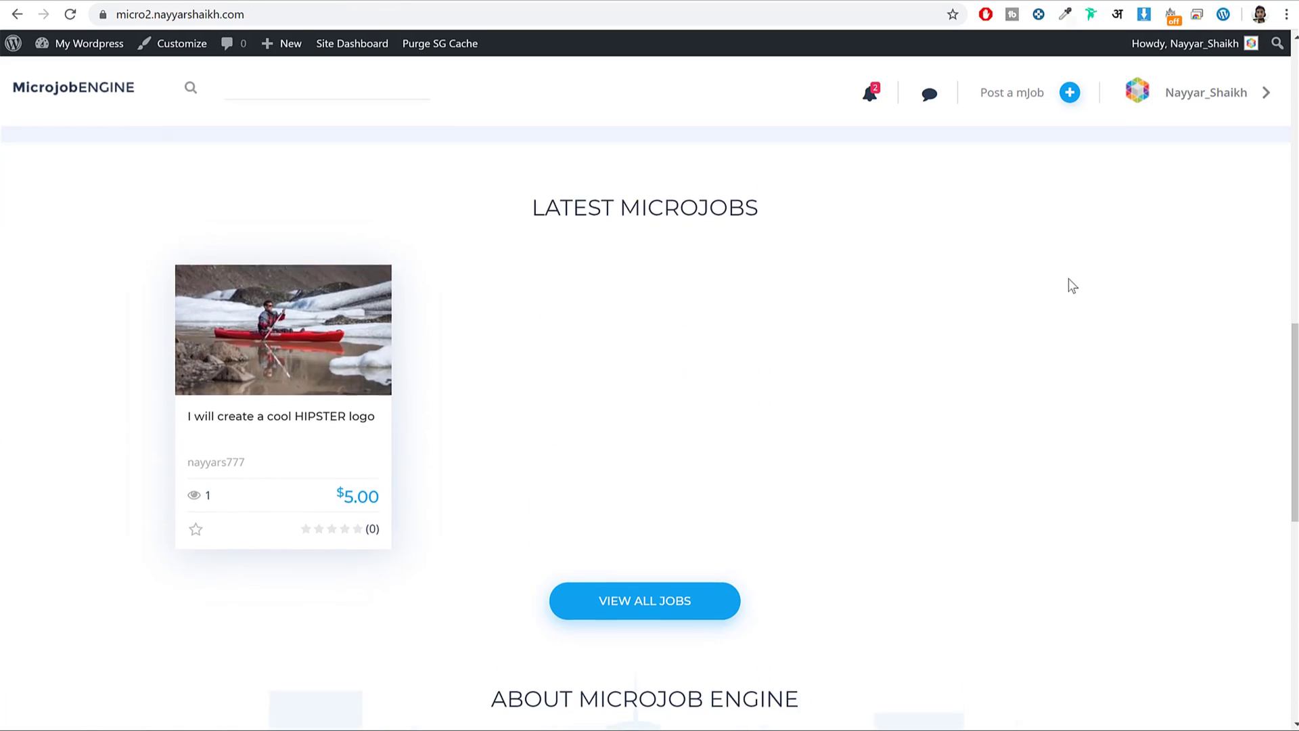
scroll(1015, 284, "up", 2)
left_click(243, 376)
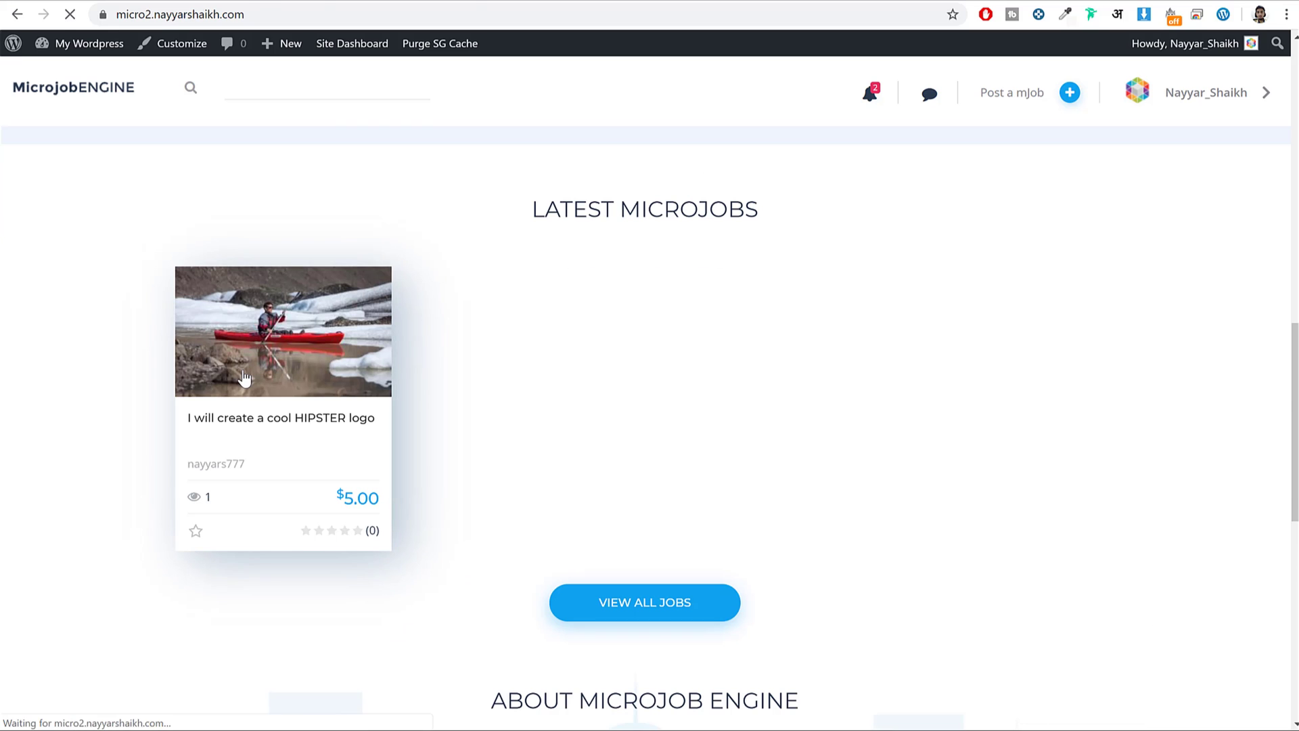
scroll(492, 400, "down", 10)
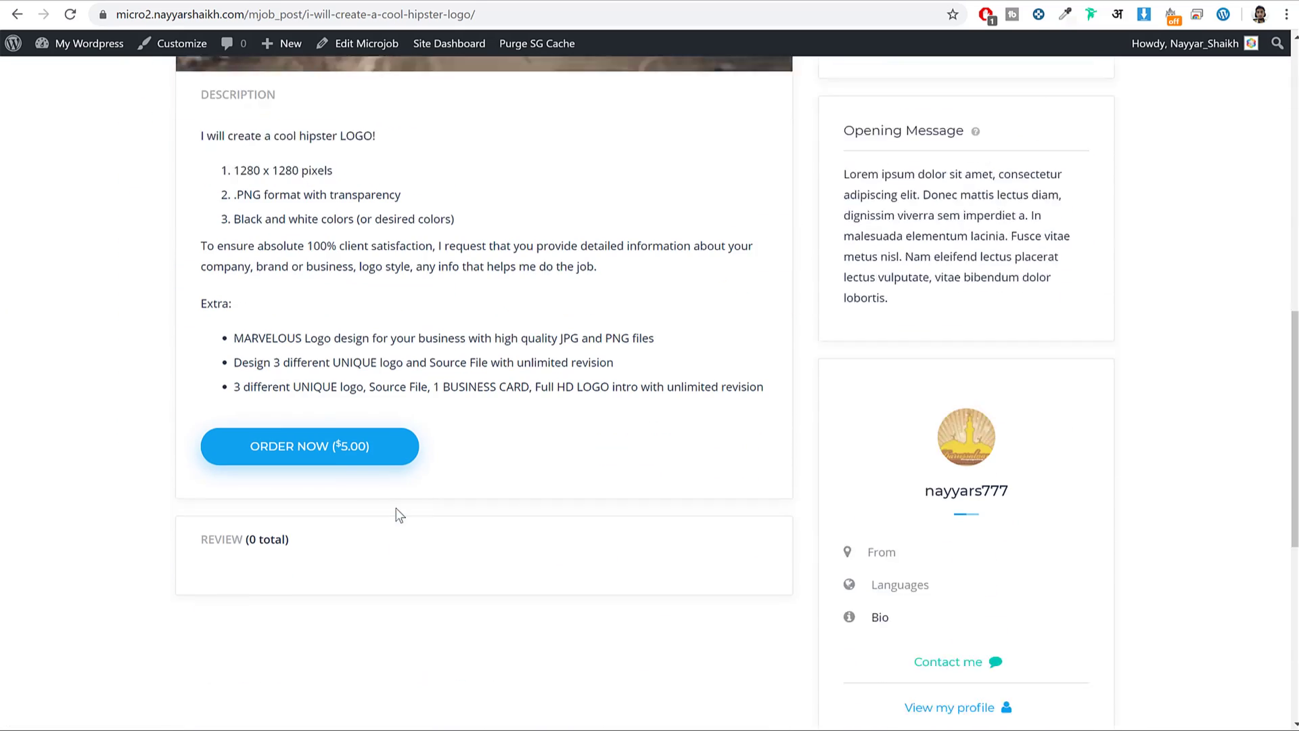
scroll(722, 487, "up", 5)
scroll(846, 473, "up", 6)
scroll(1072, 560, "down", 2)
left_click(852, 543)
left_click_drag(1046, 243, 1086, 245)
left_click_drag(1046, 536, 1071, 542)
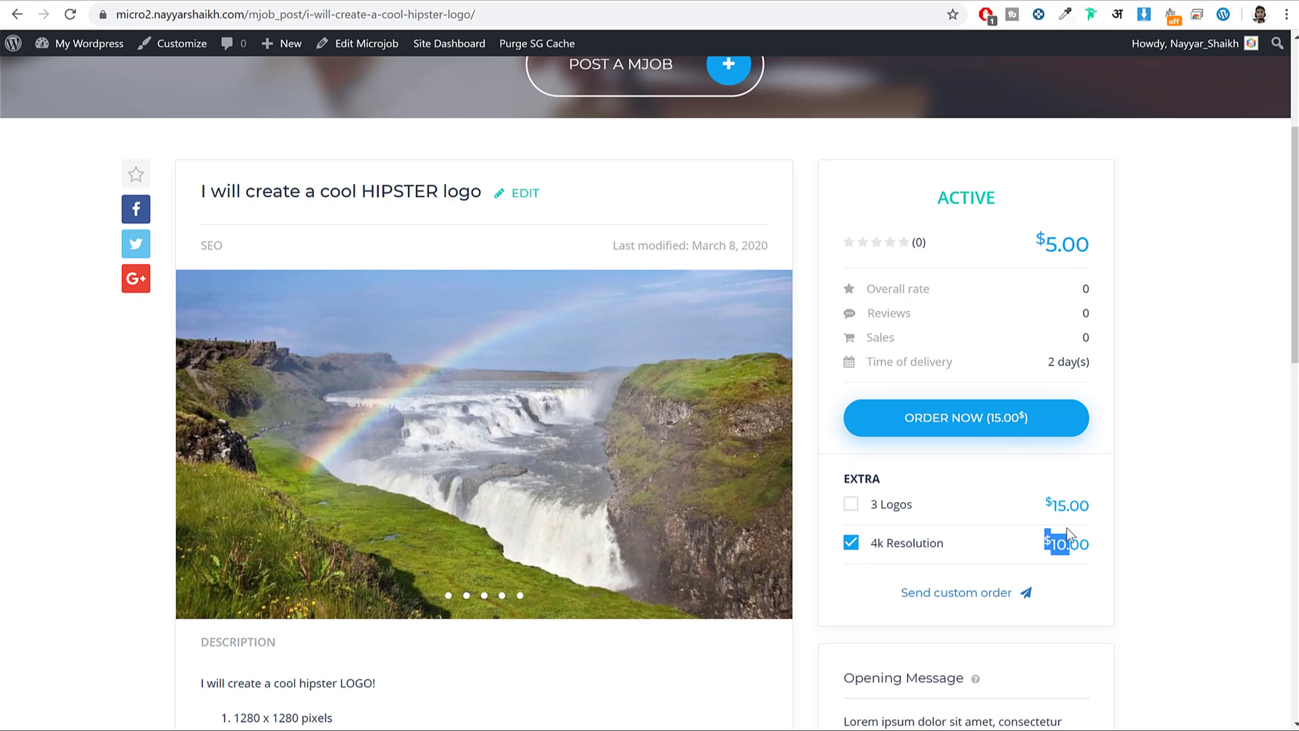
Order the job and proceed to checkout for the $15.00 total.
left_click(990, 425)
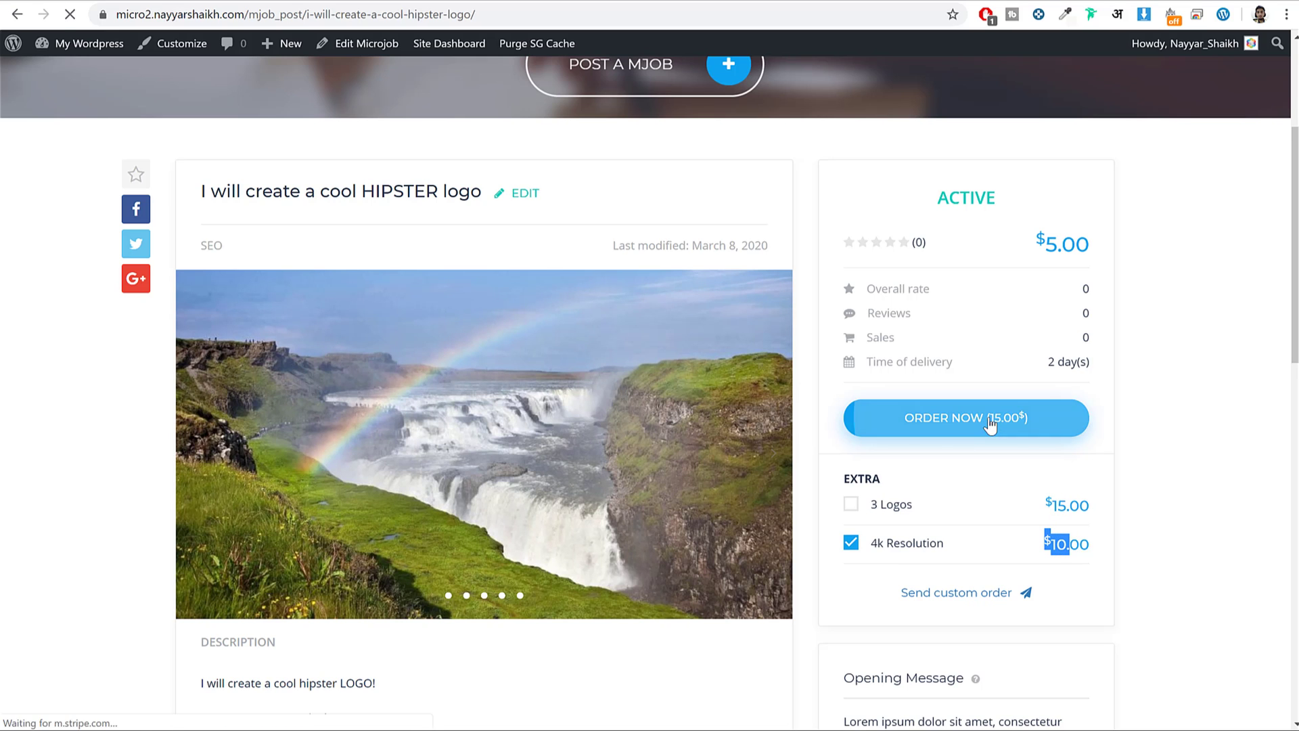
scroll(621, 384, "down", 4)
scroll(620, 384, "down", 5)
scroll(927, 504, "up", 2)
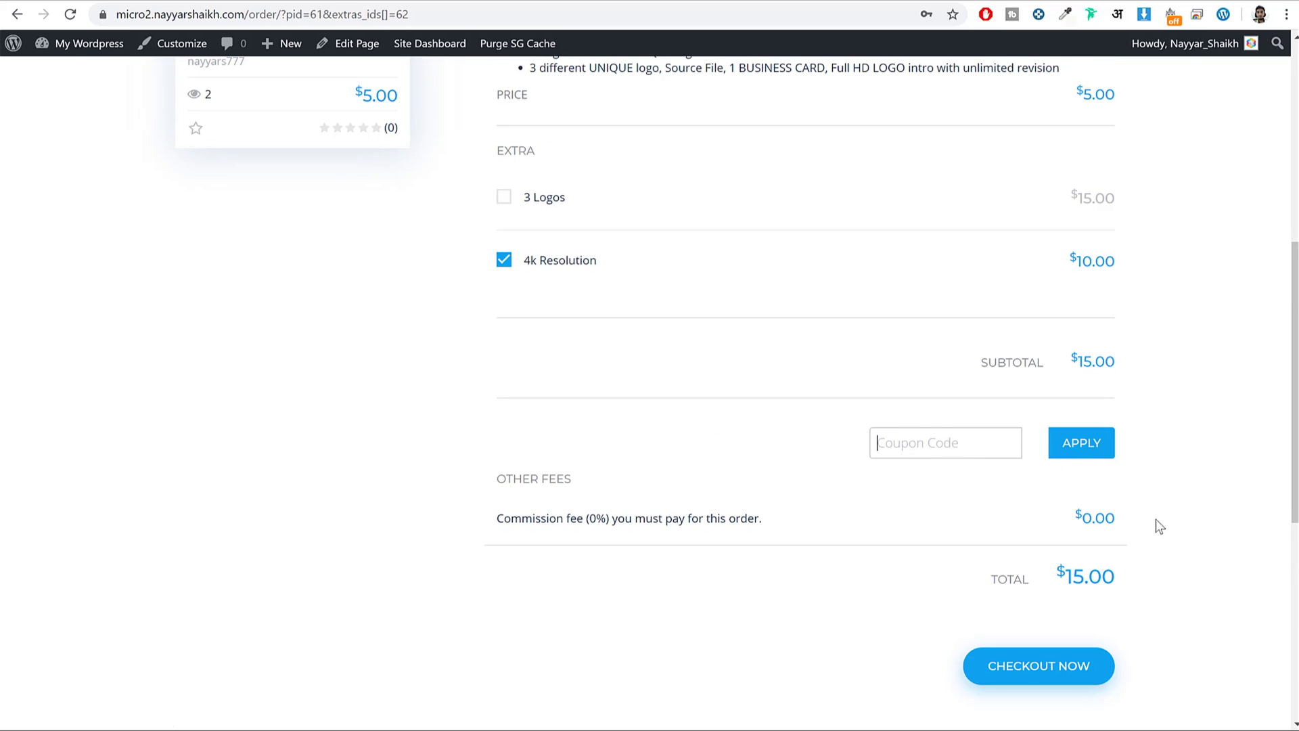
scroll(1134, 501, "up", 6)
scroll(1073, 348, "down", 7)
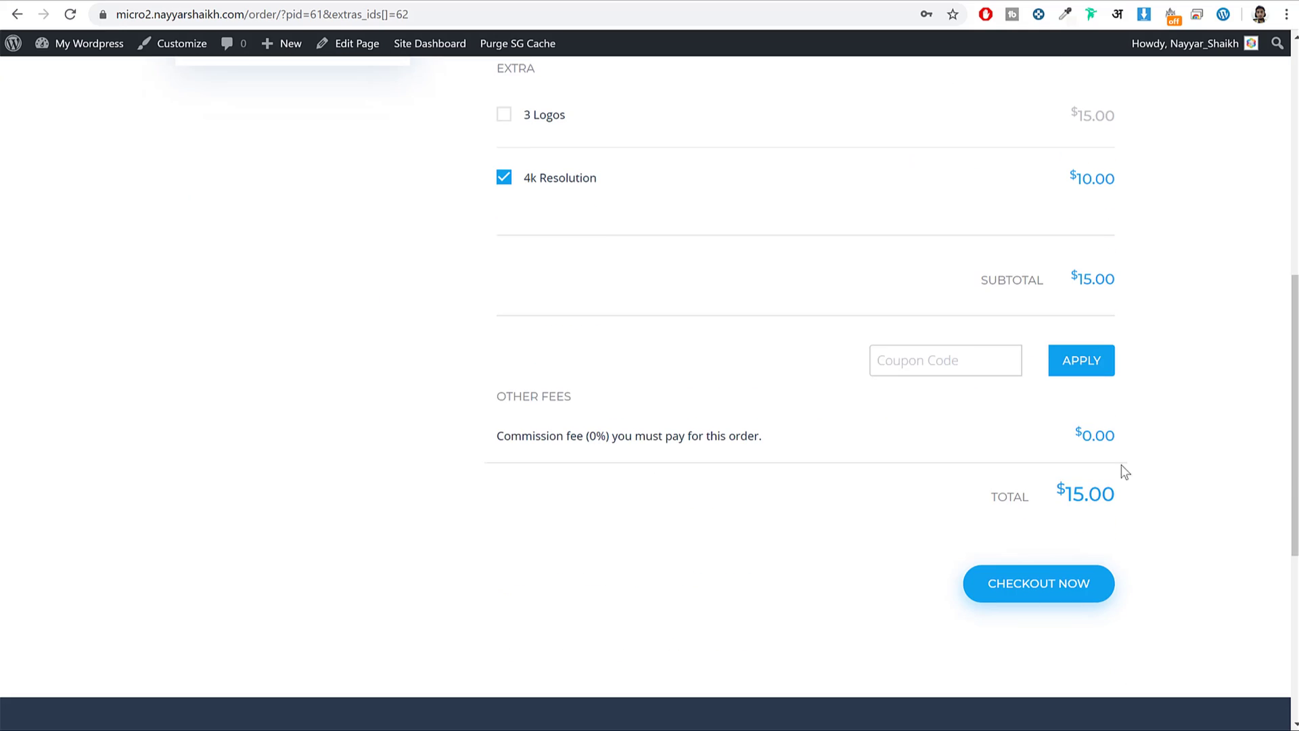
left_click(1052, 583)
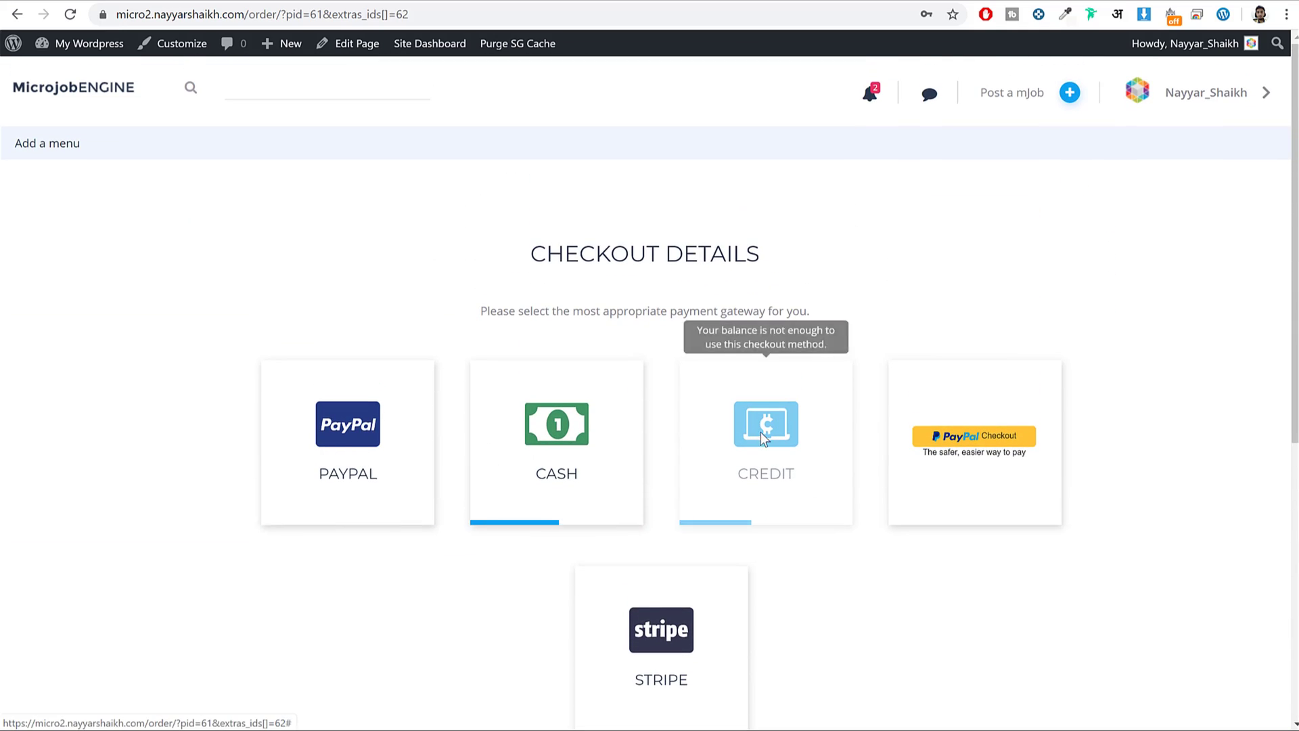
scroll(1072, 429, "down", 2)
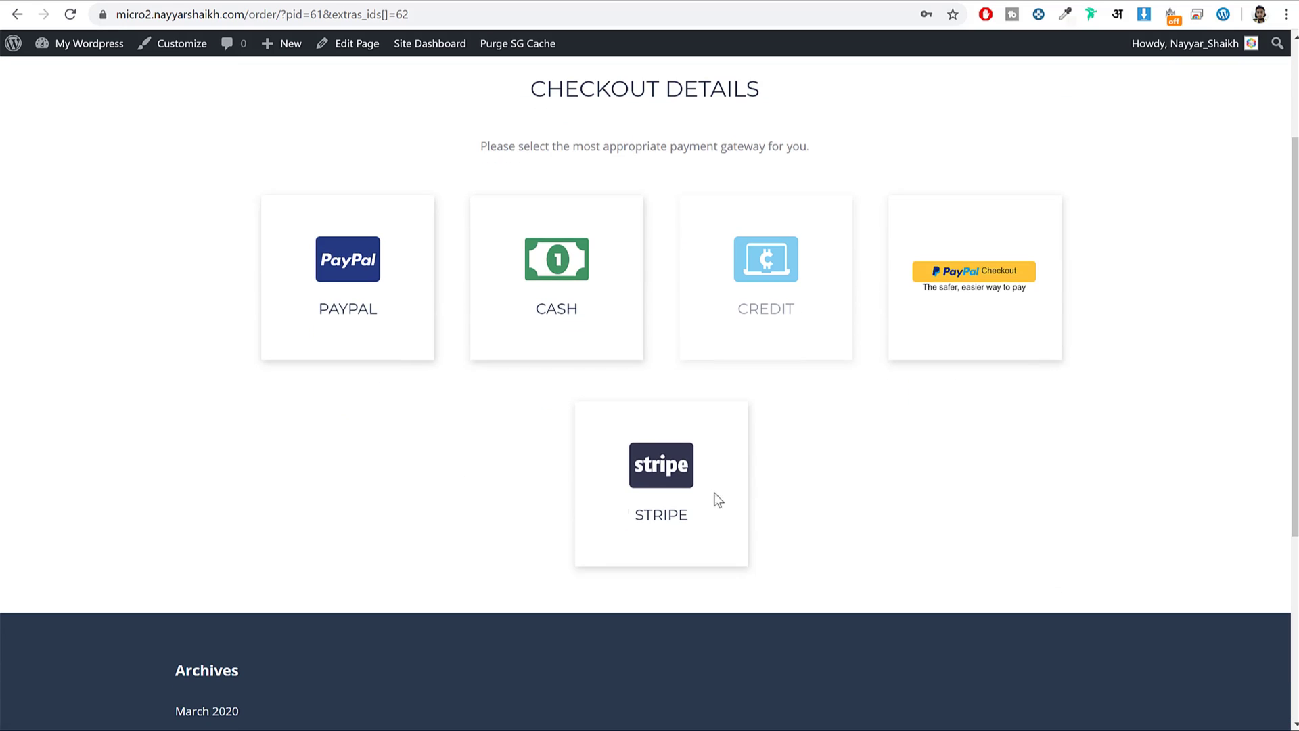
Pay for the $15.00 order with the Cash method.
left_click(576, 267)
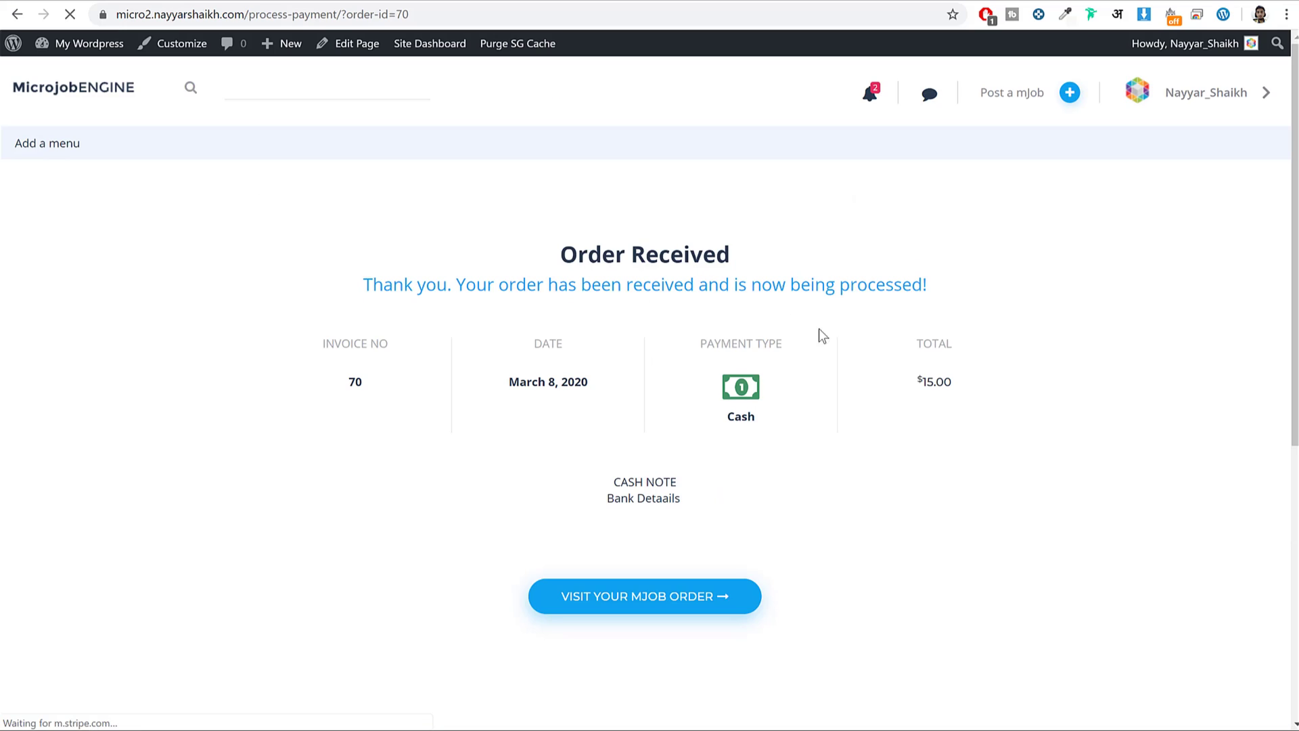
left_click_drag(572, 525, 716, 516)
left_click(704, 513)
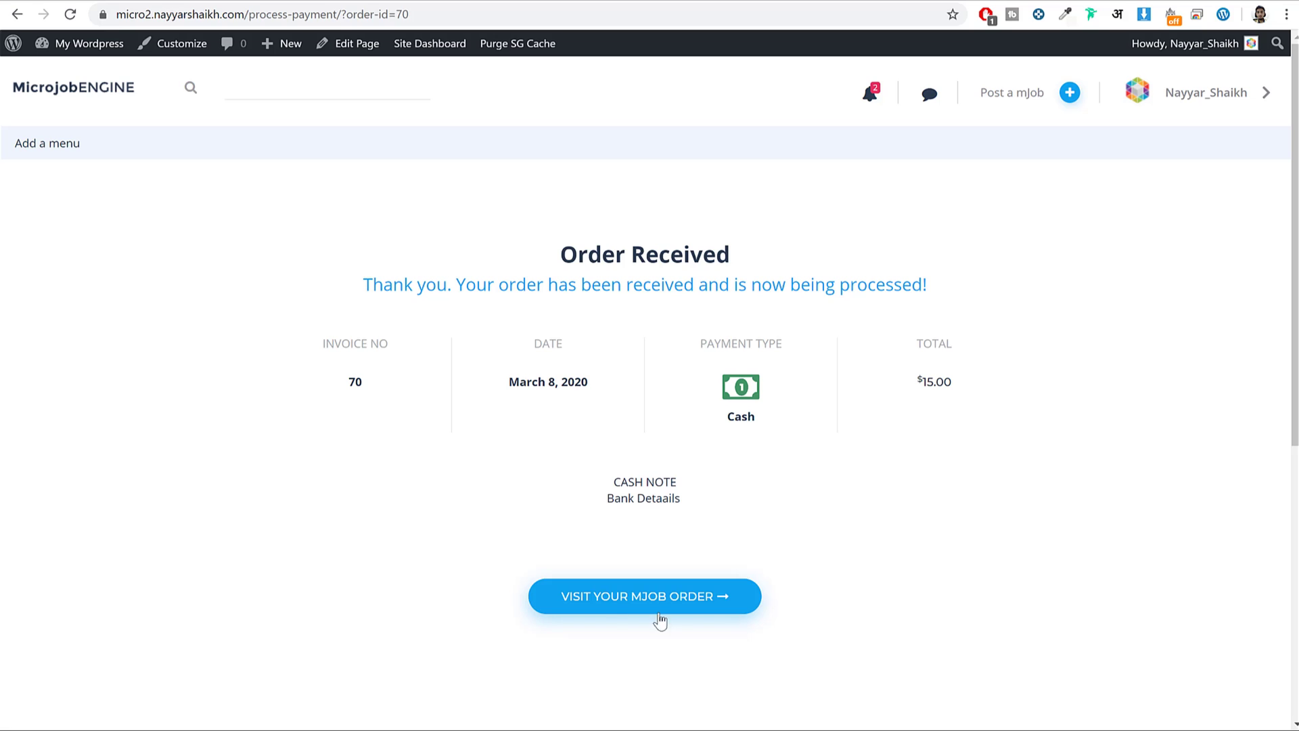
View the newly placed order and check its Pending status.
left_click(661, 617)
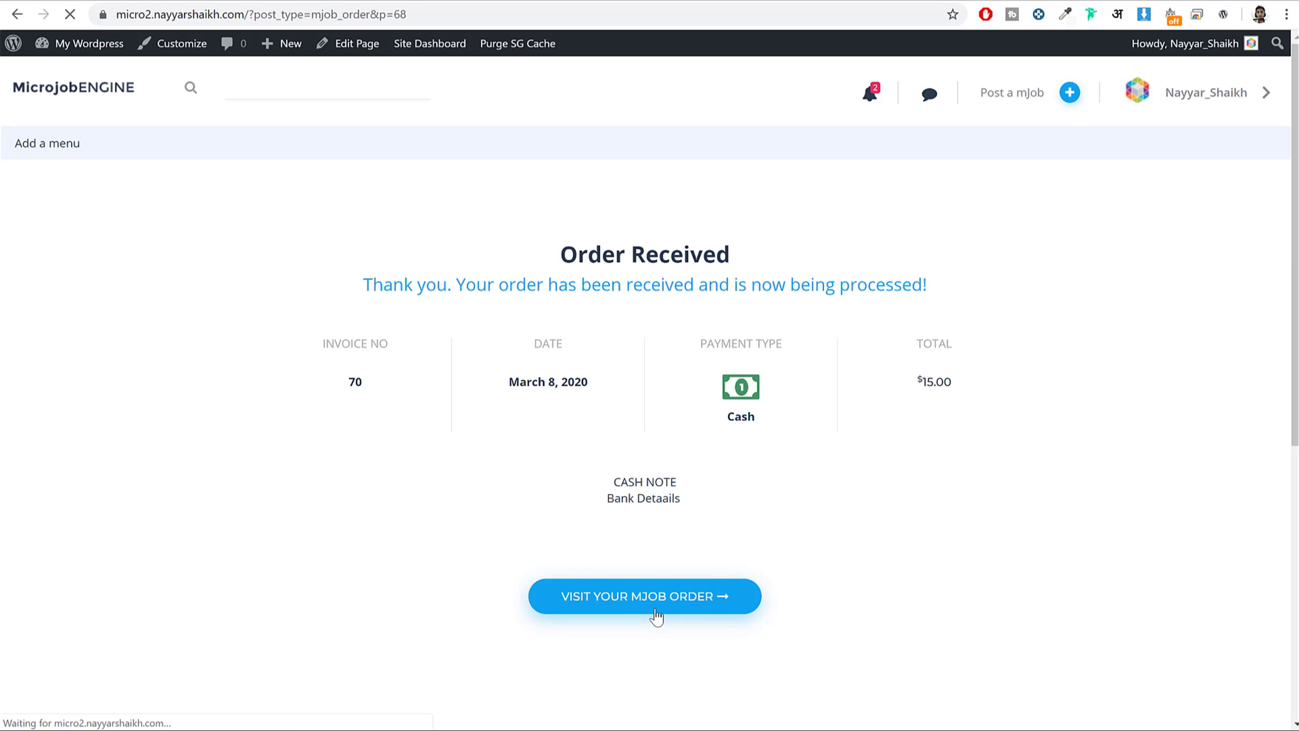
left_click_drag(723, 298, 798, 284)
left_click(798, 284)
double_click(791, 283)
left_click(793, 283)
double_click(796, 283)
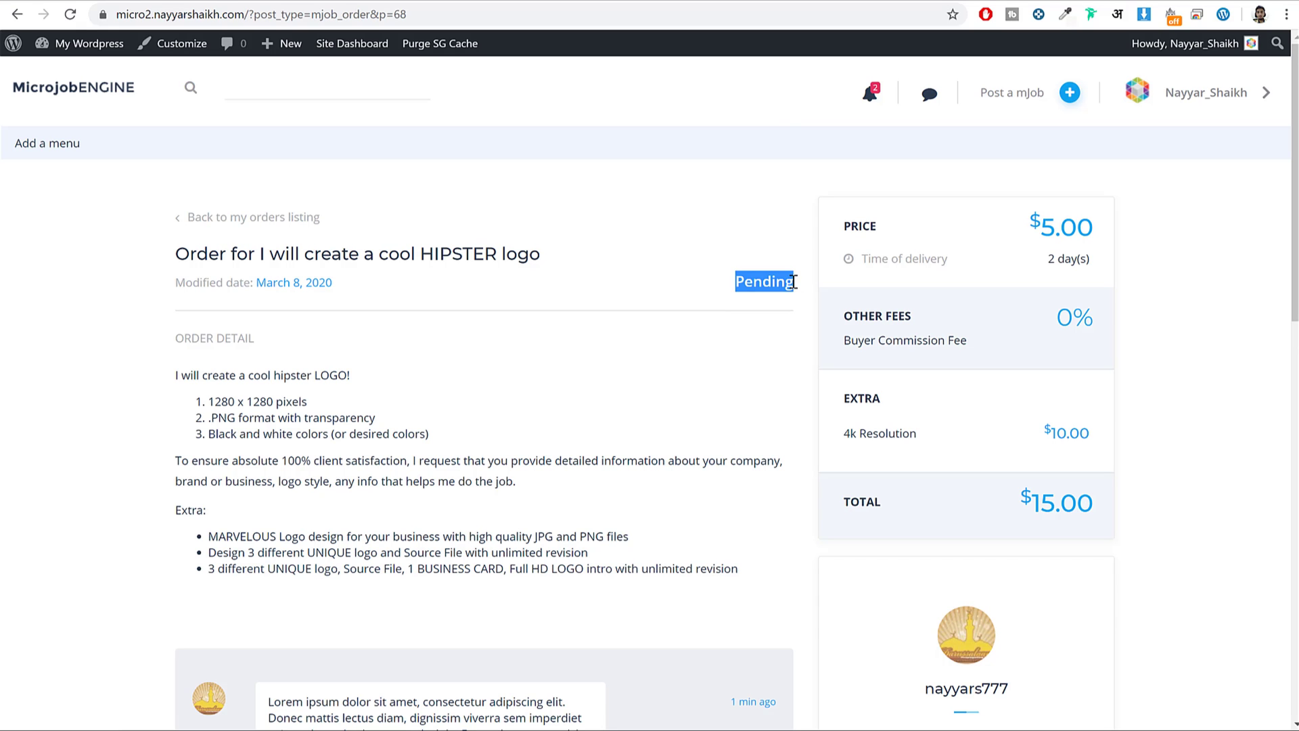
scroll(819, 312, "down", 5)
scroll(820, 315, "up", 5)
Go to the WordPress admin Dashboard, then Engine Settings > Orders.
mouse_move(87, 46)
left_click(140, 67)
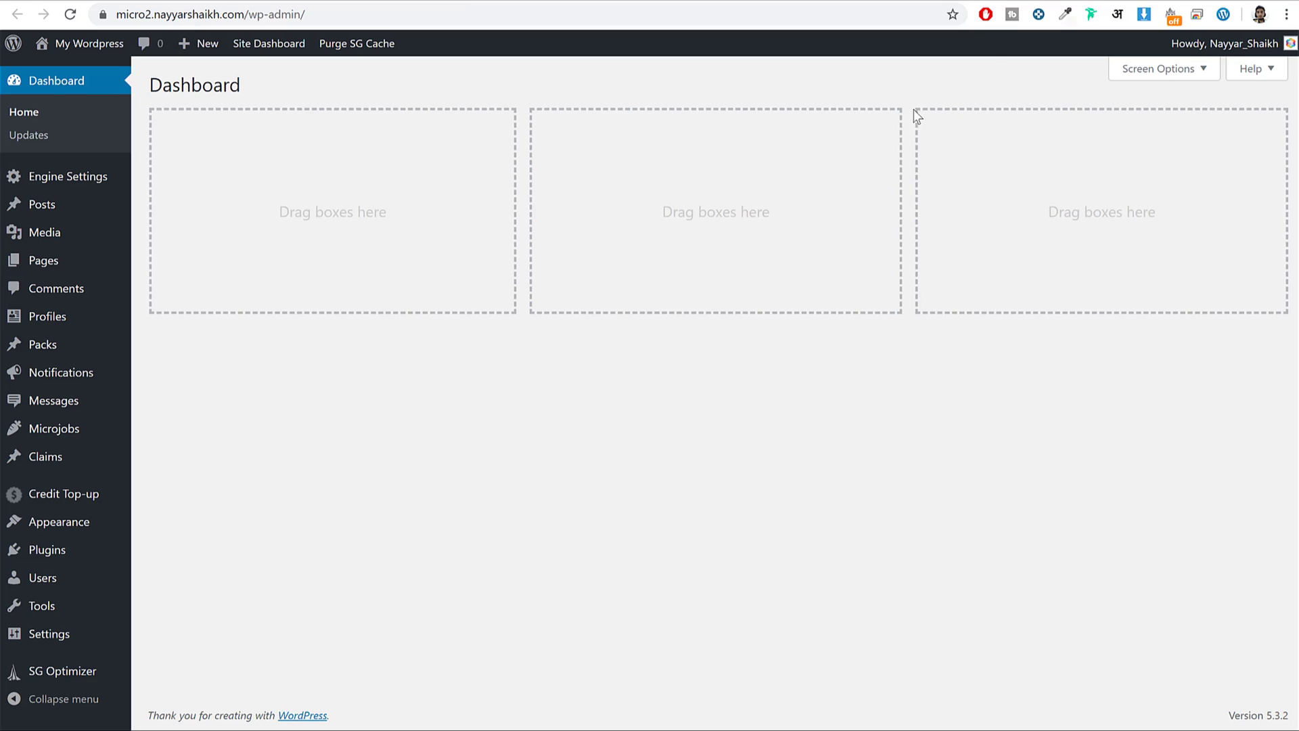
mouse_move(139, 181)
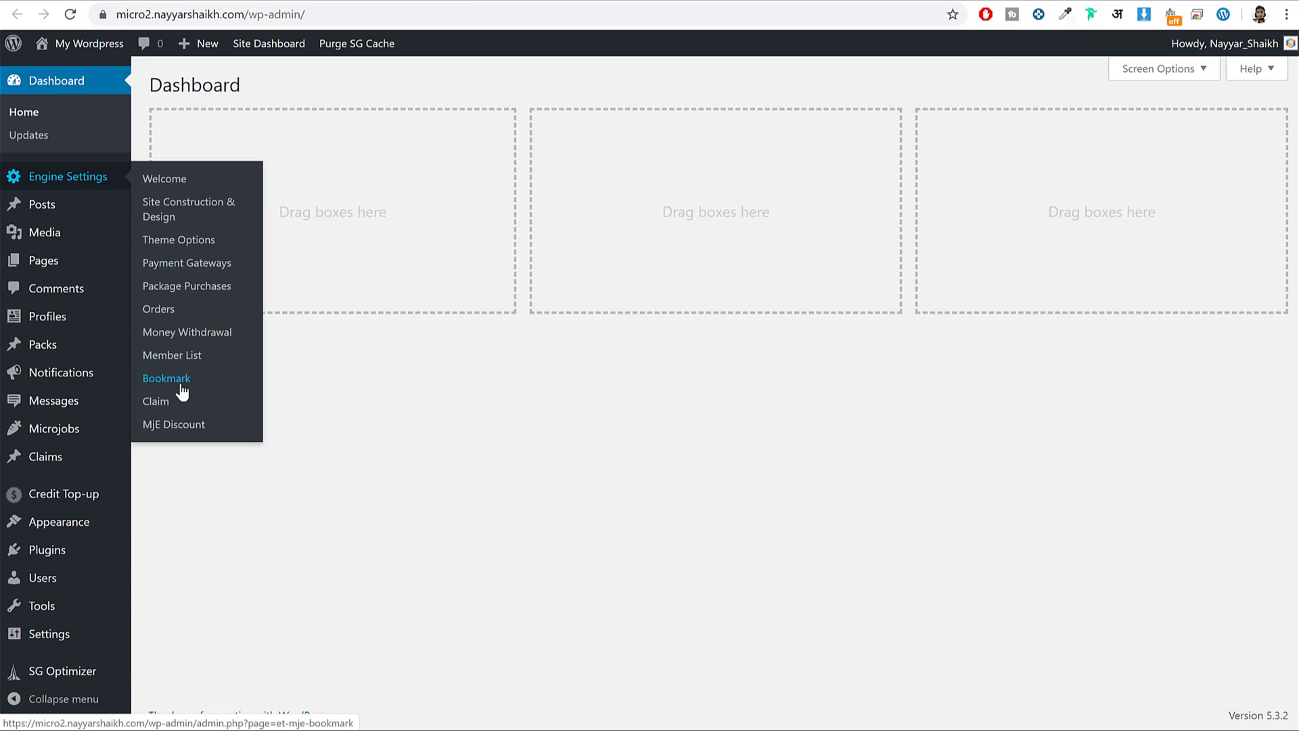
left_click(160, 311)
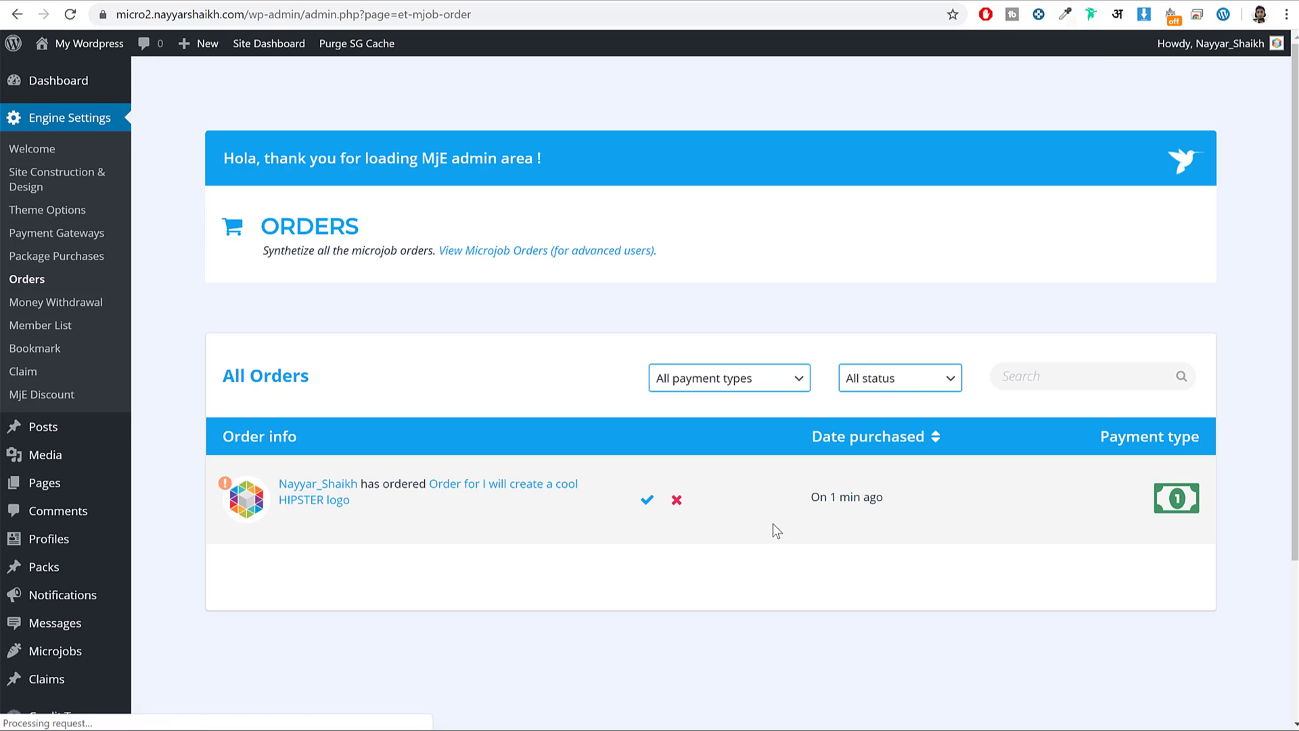
Approve the HIPSTER logo order and confirm with OK.
left_click_drag(877, 497, 791, 511)
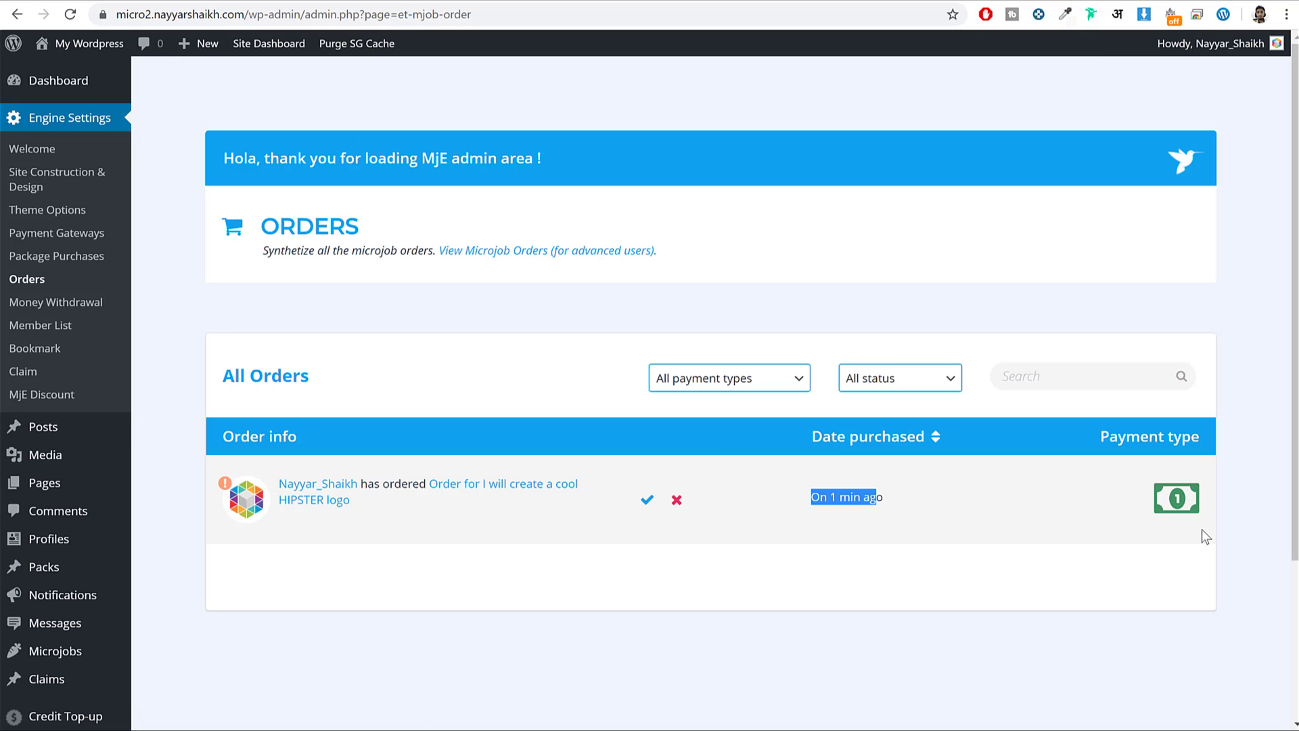
left_click(1143, 504)
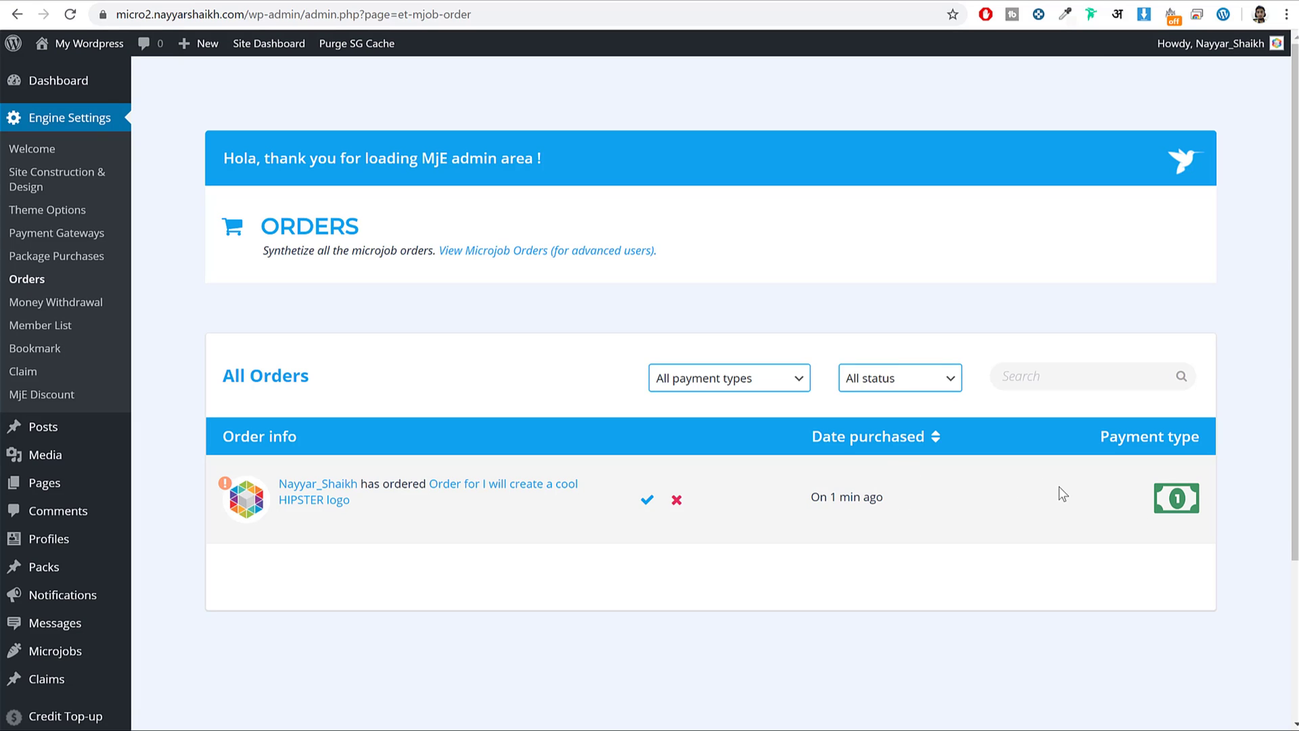
left_click(647, 500)
left_click(718, 112)
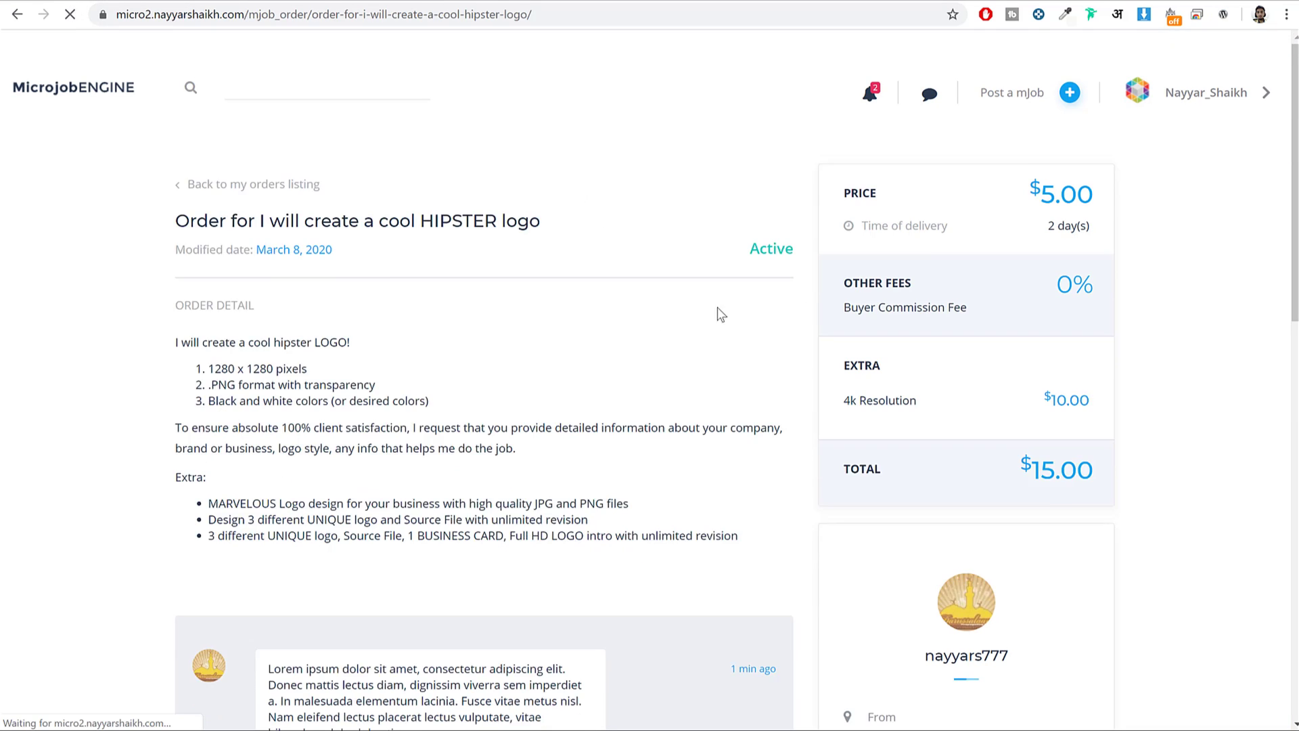
Review the buyer's Lorem ipsum message in the order chat.
scroll(784, 297, "down", 3)
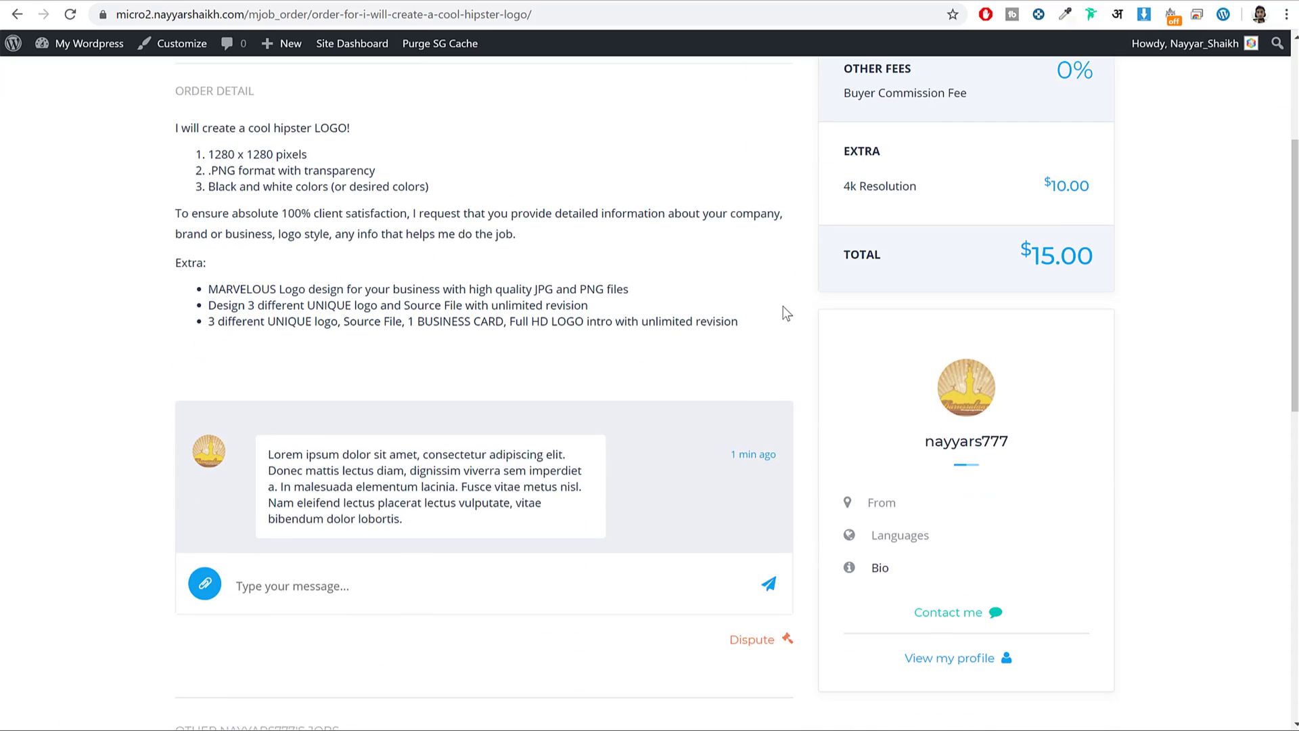
scroll(785, 313, "down", 2)
mouse_move(274, 292)
left_mouse_down()
mouse_move(433, 380)
mouse_move(269, 293)
left_mouse_up()
left_click(434, 381)
left_click(423, 312)
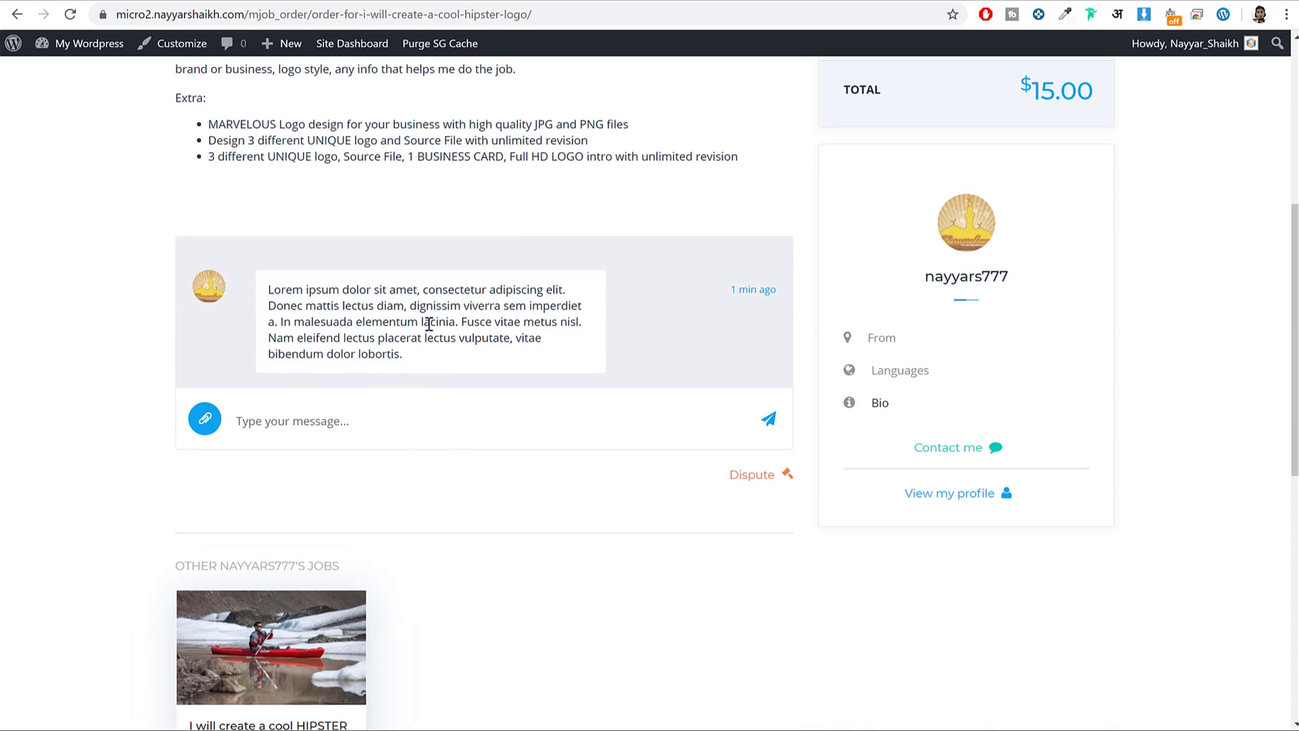
scroll(497, 382, "up", 1)
scroll(538, 419, "up", 4)
scroll(540, 429, "down", 4)
left_click_drag(273, 374, 383, 437)
left_click(424, 431)
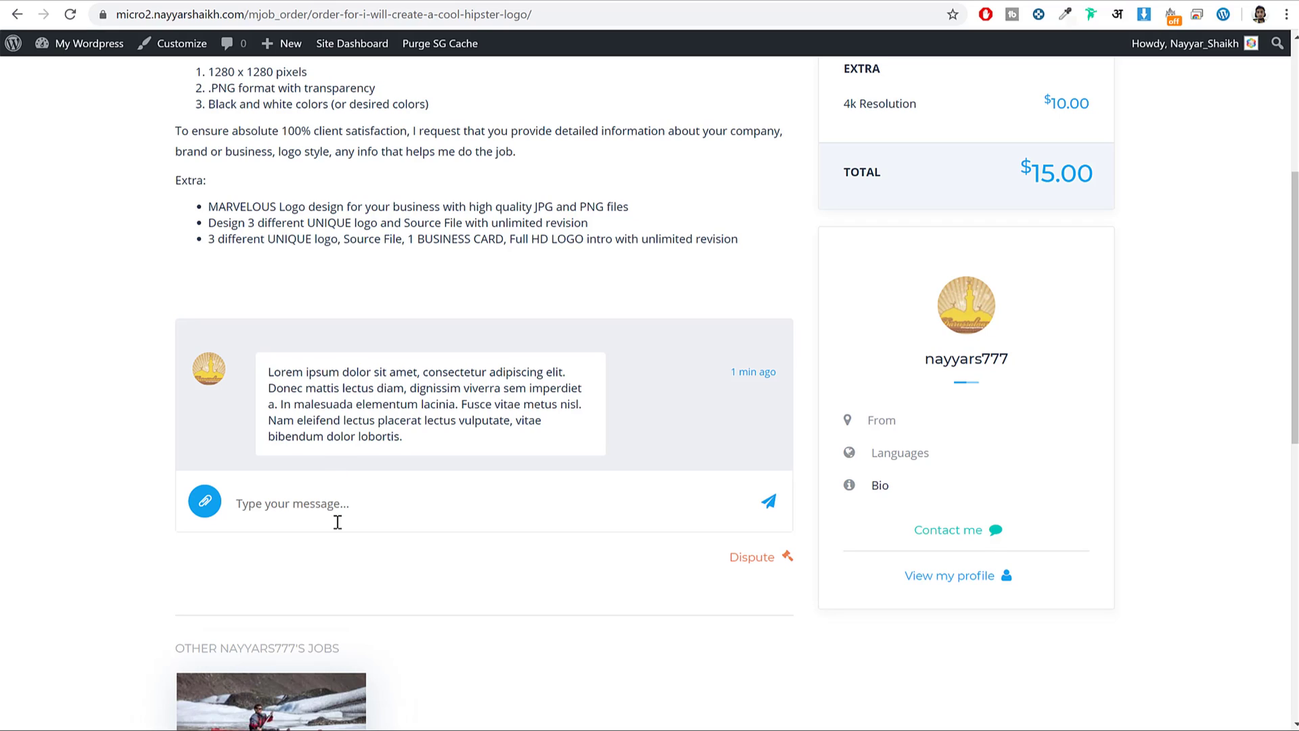
Send the chat message 'I want a logo with A alphabet,'.
type("I want a logo with A al")
type("phabet,")
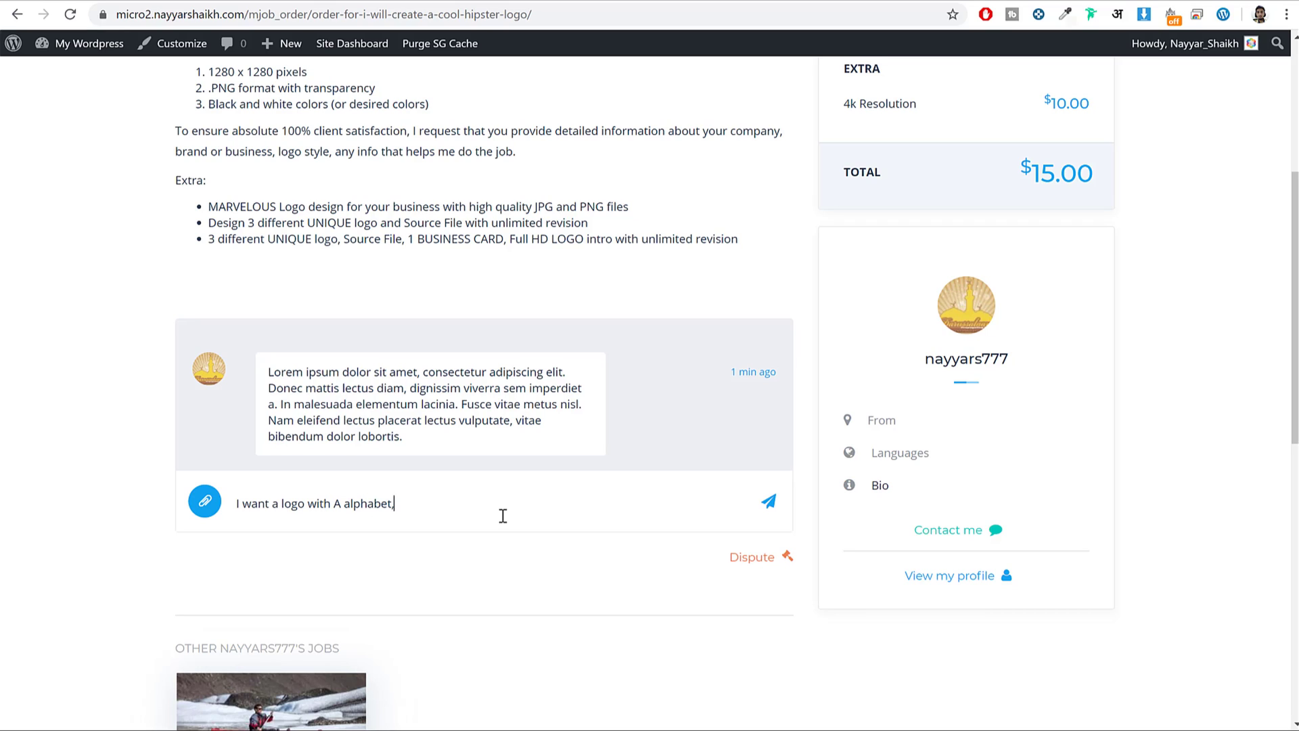
left_click(774, 507)
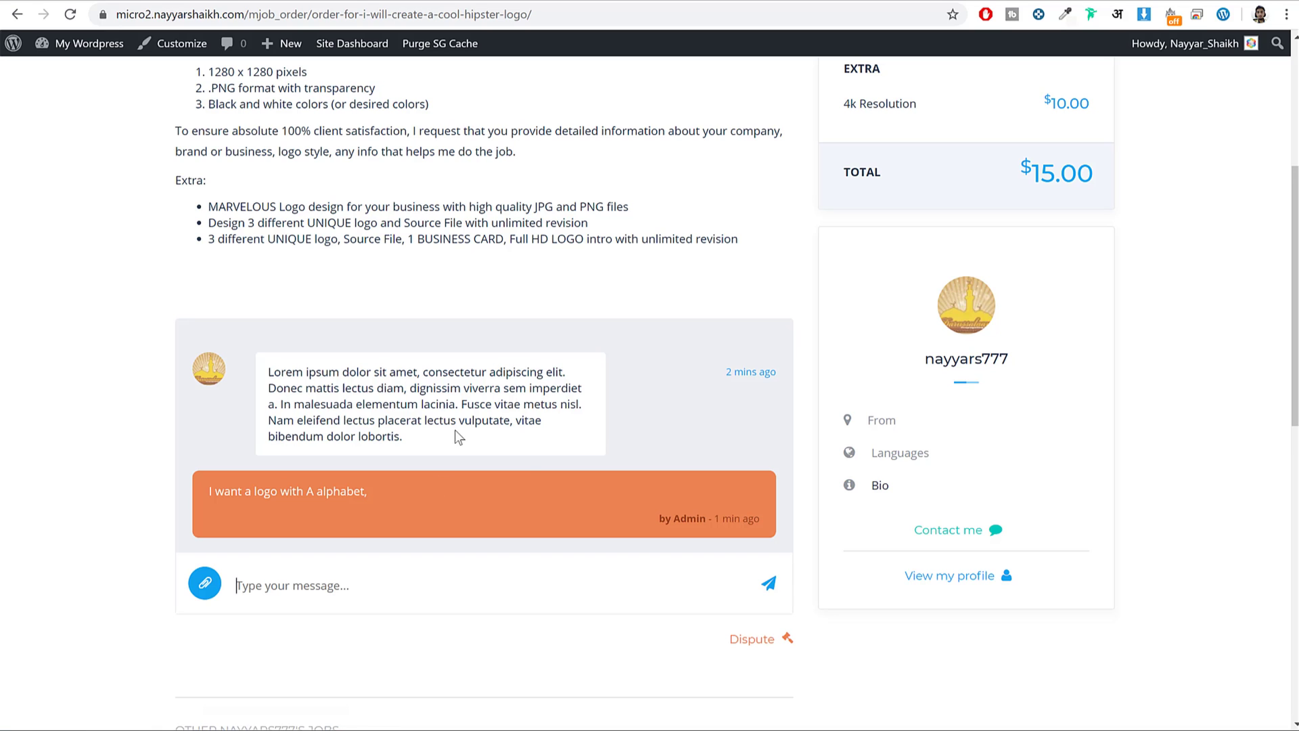
left_click_drag(291, 492, 449, 496)
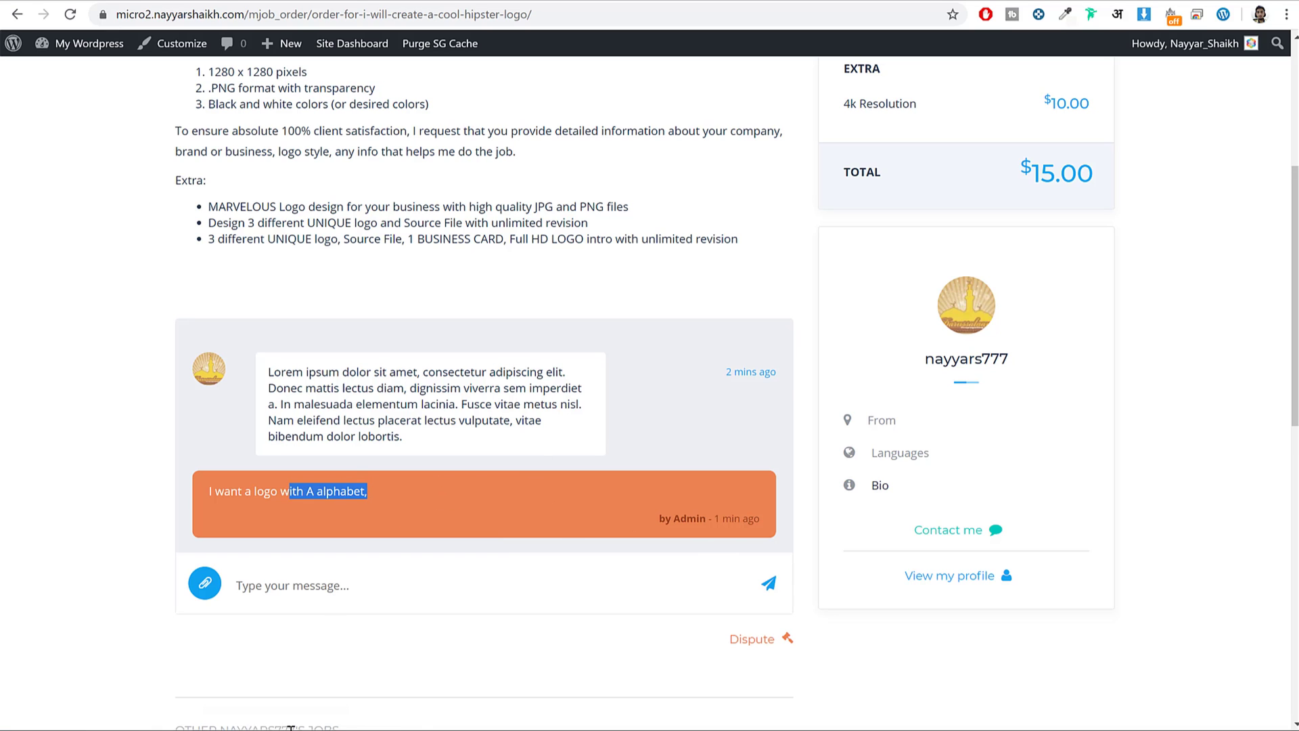
key("alt+Tab")
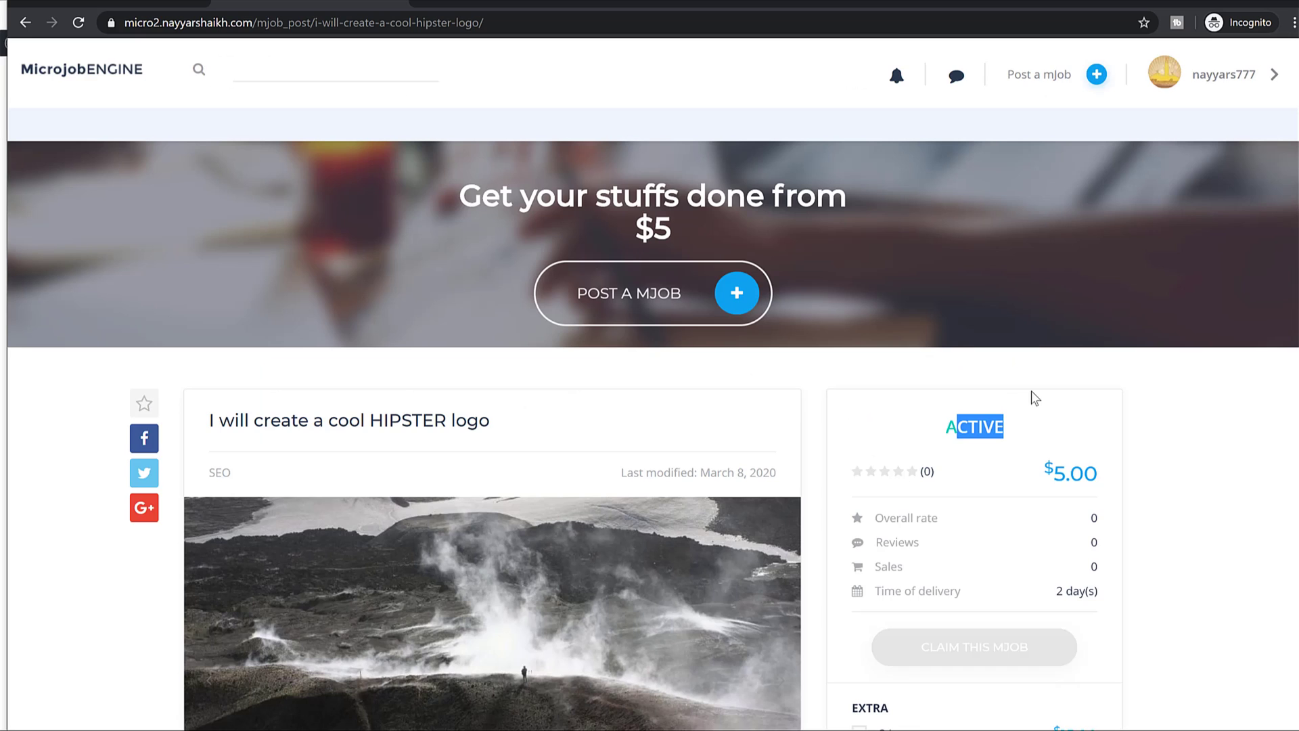
As the seller, reload and open the new HIPSTER logo order from notifications.
scroll(1073, 348, "down", 2)
left_click(86, 22)
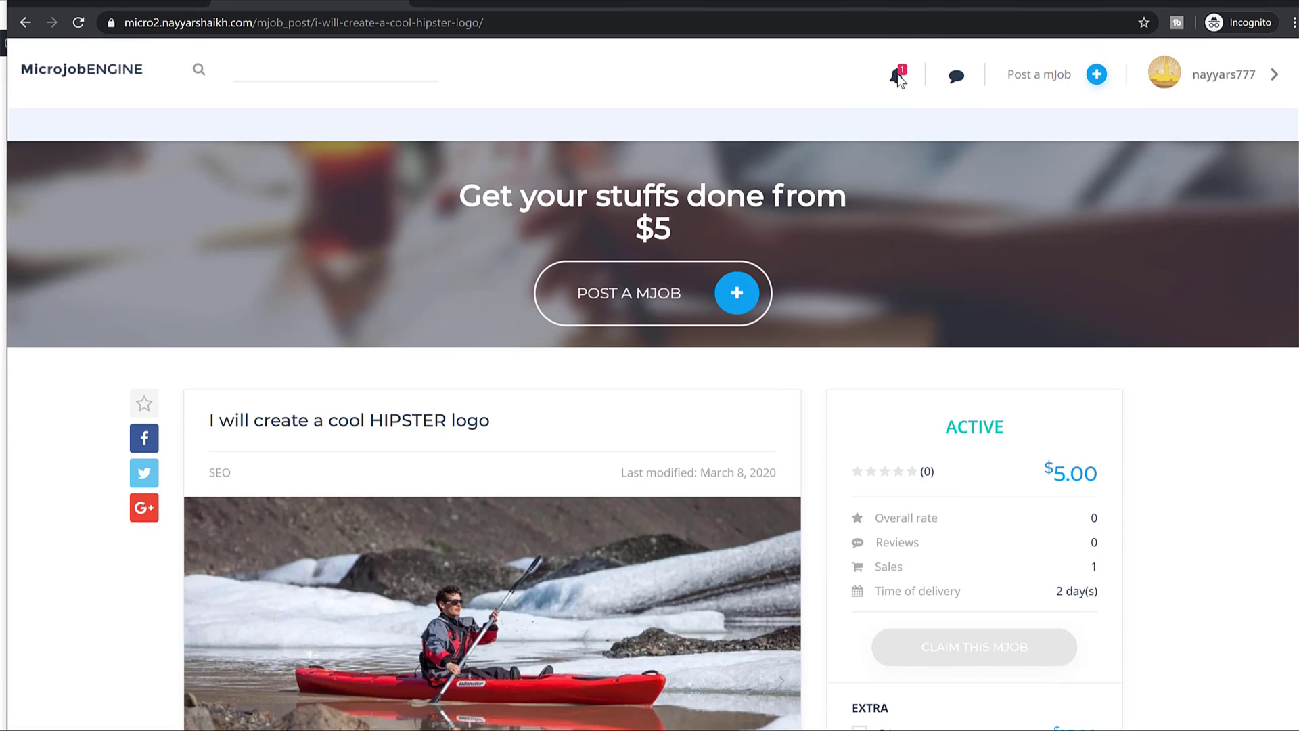
left_click(898, 74)
left_click(1117, 200)
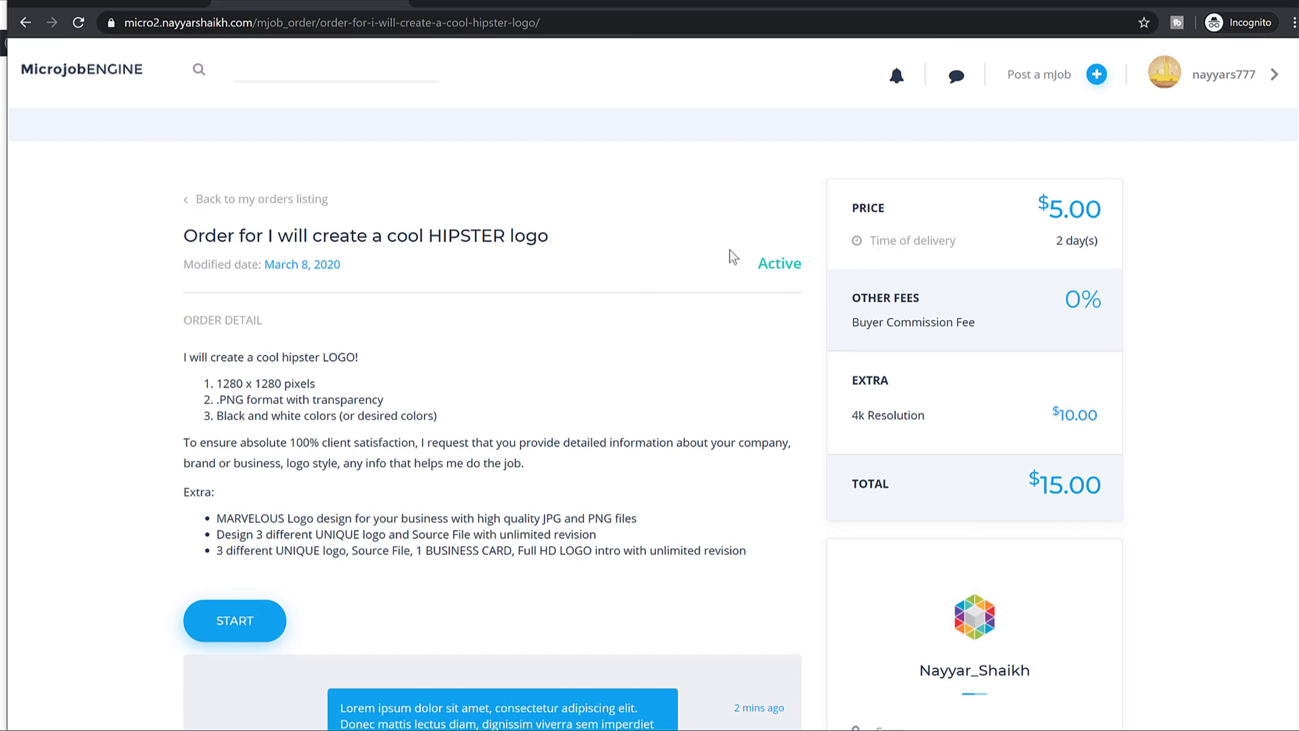
left_click_drag(755, 264, 799, 261)
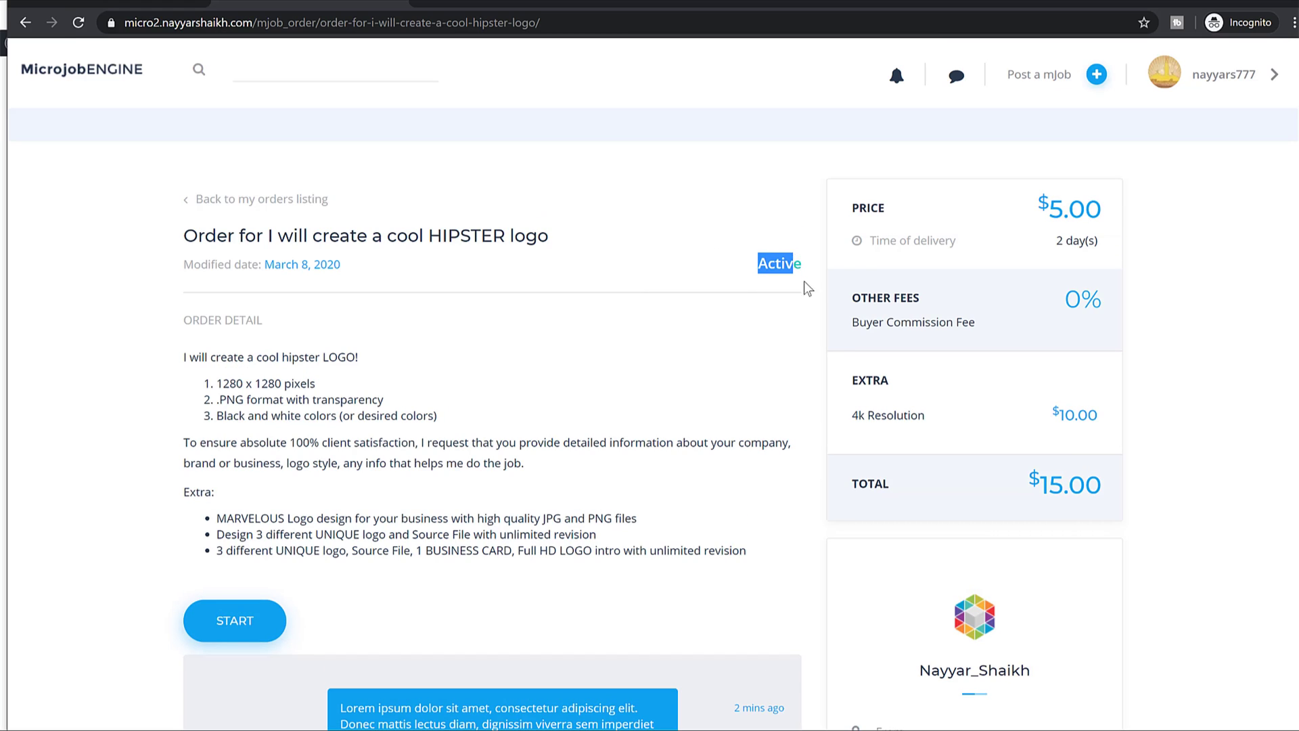
Start work on the order and draft the reply 'Okay project completed'.
scroll(807, 288, "down", 6)
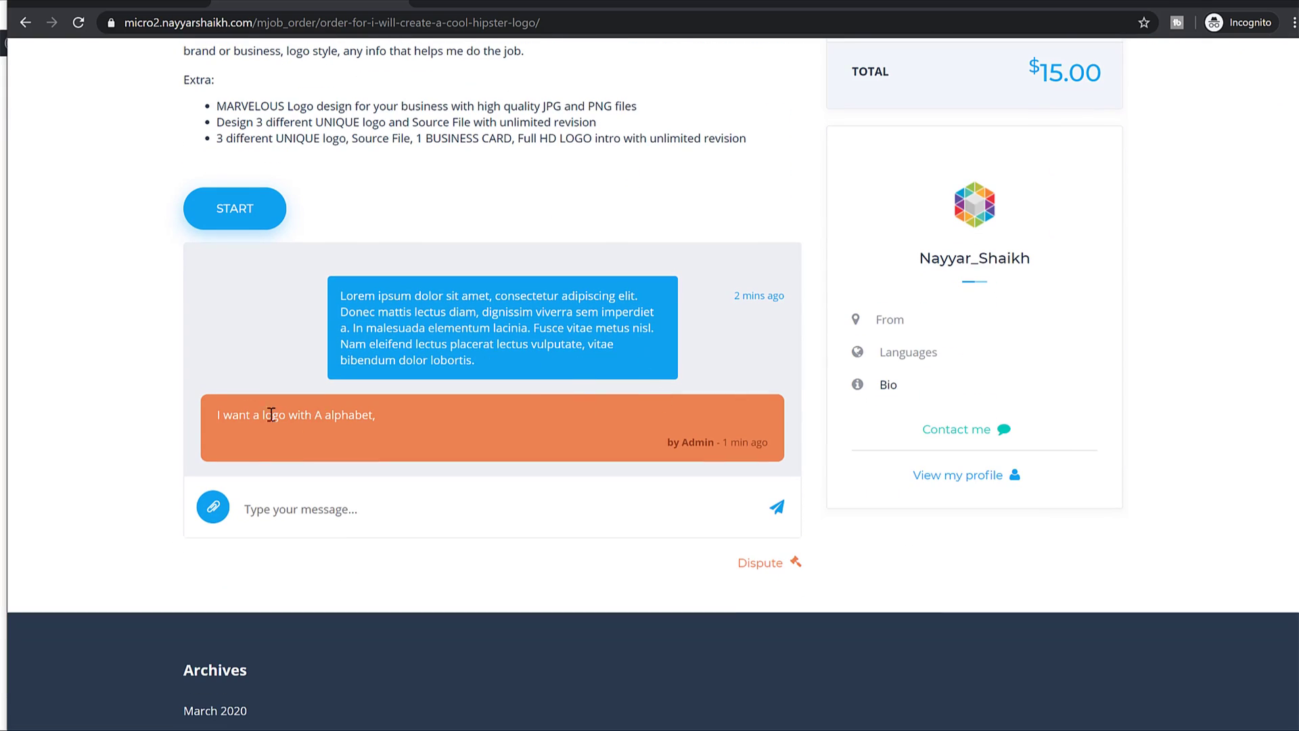
left_click_drag(211, 428, 387, 429)
left_click(402, 565)
left_click(383, 512)
left_click(224, 207)
scroll(482, 343, "up", 3)
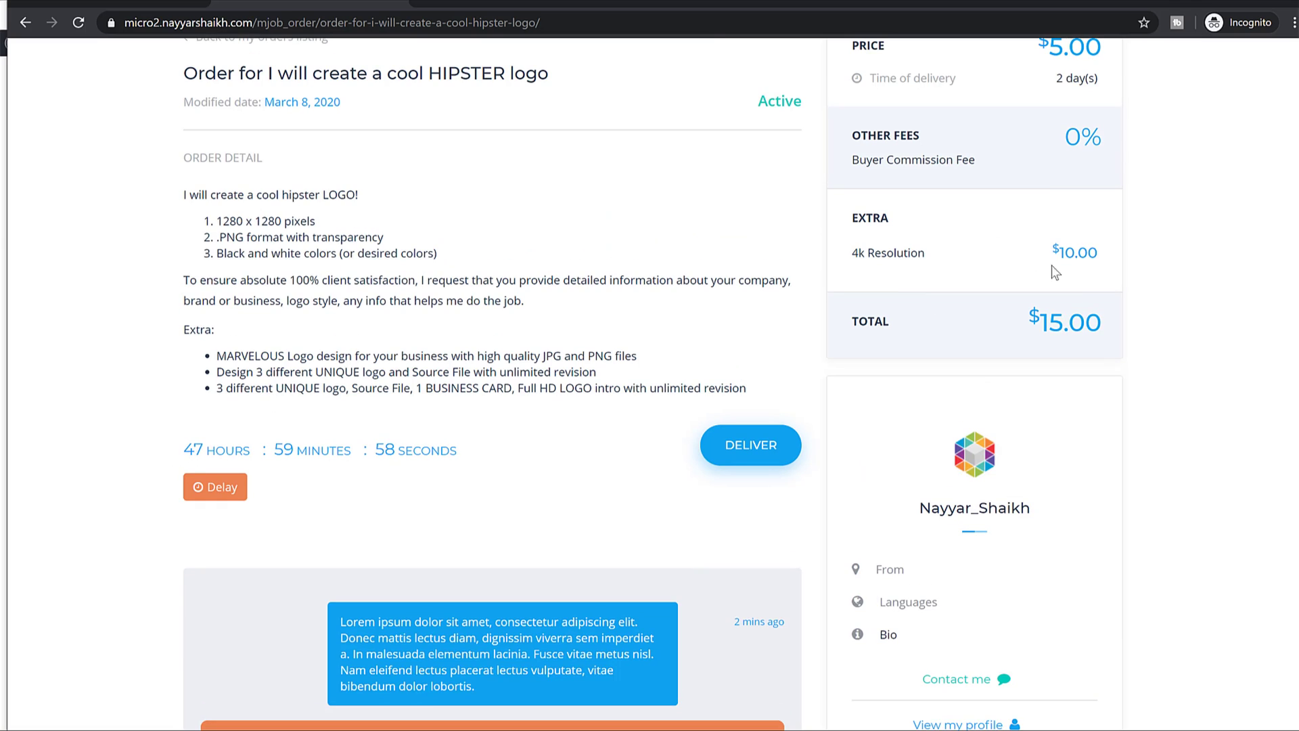
scroll(1035, 259, "up", 3)
scroll(575, 445, "down", 4)
left_click_drag(484, 371, 160, 364)
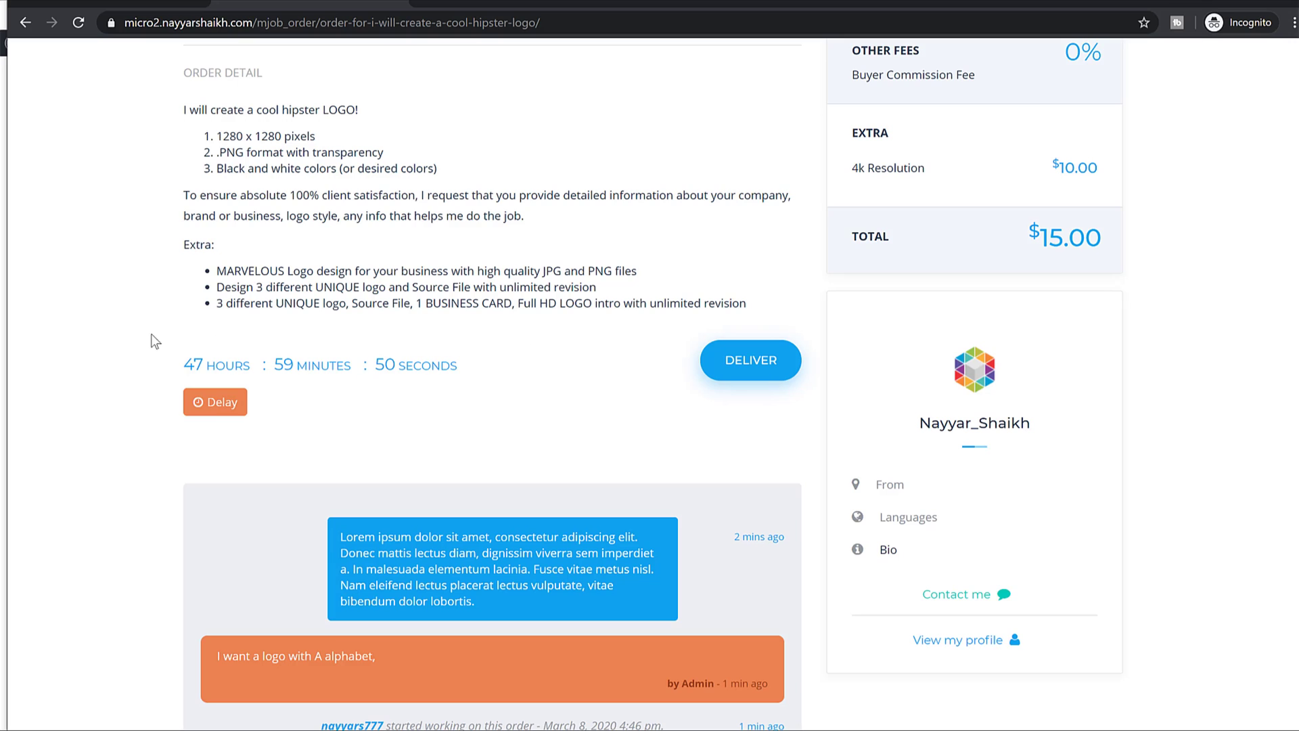
scroll(408, 404, "down", 5)
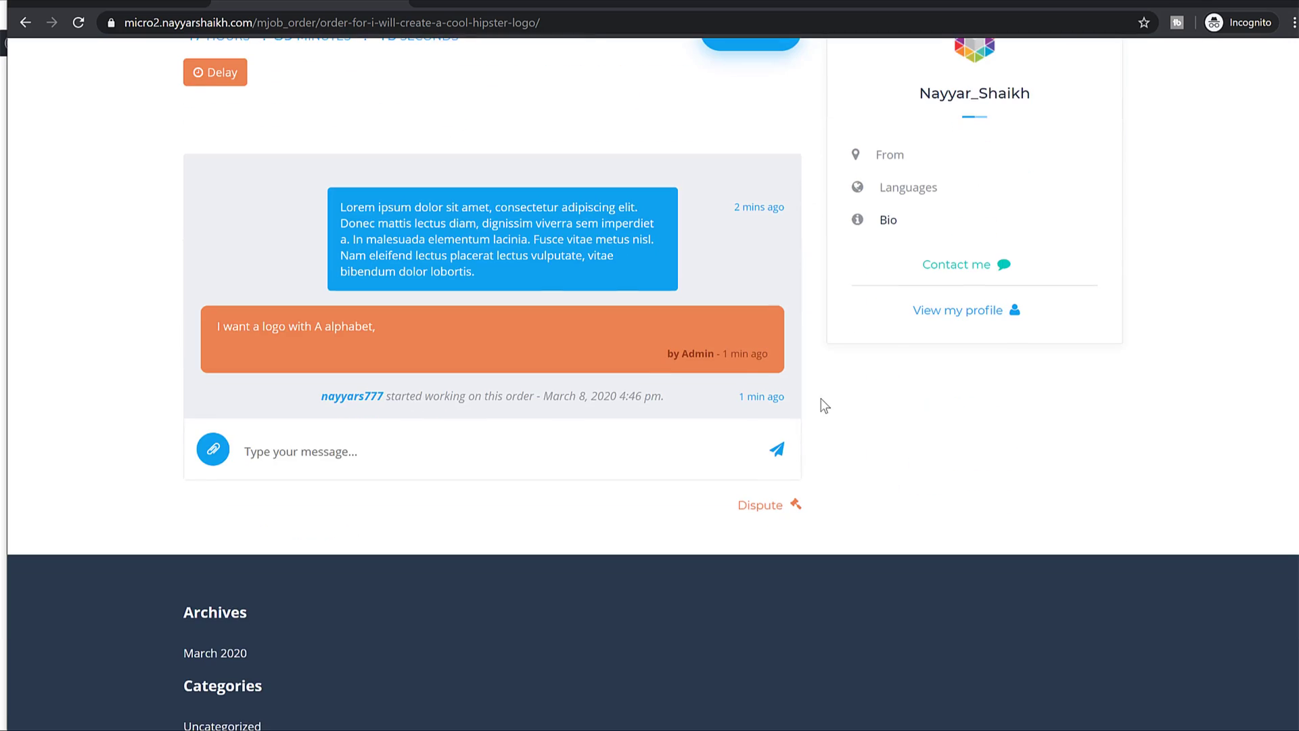
type("oj")
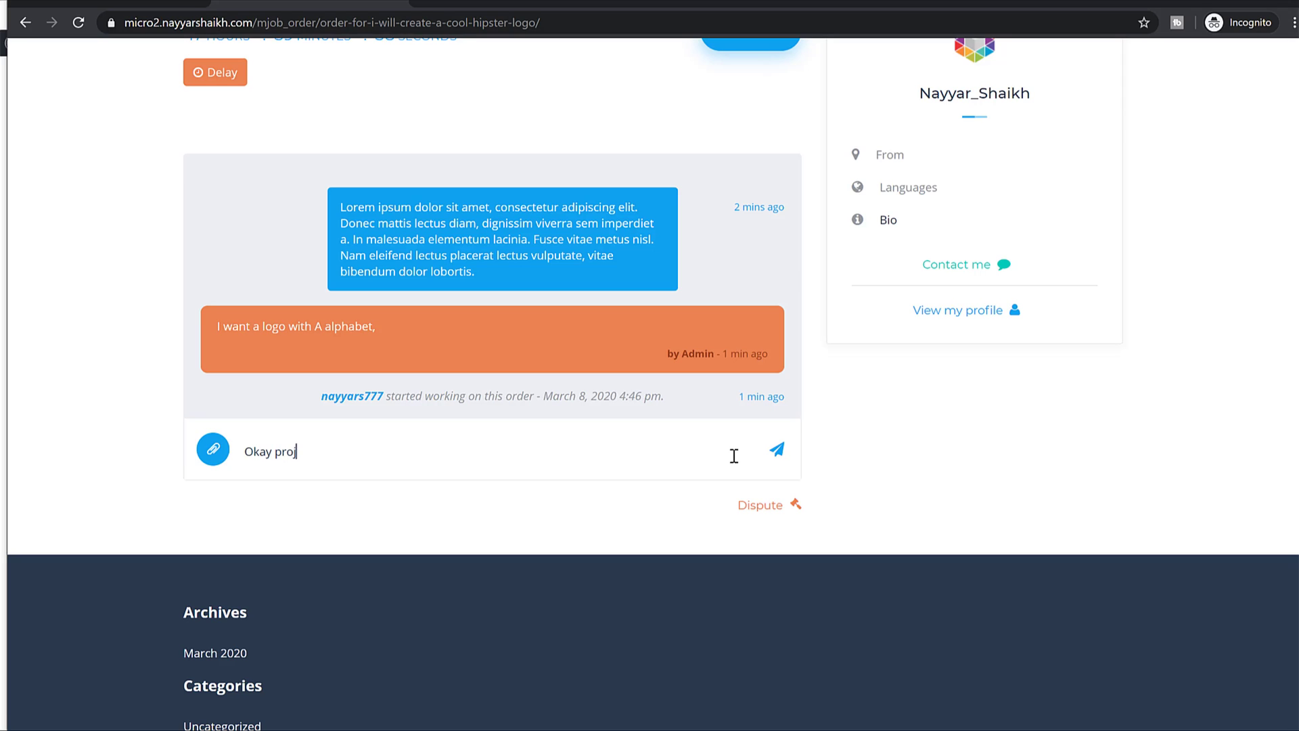
type("completed")
left_click(211, 450)
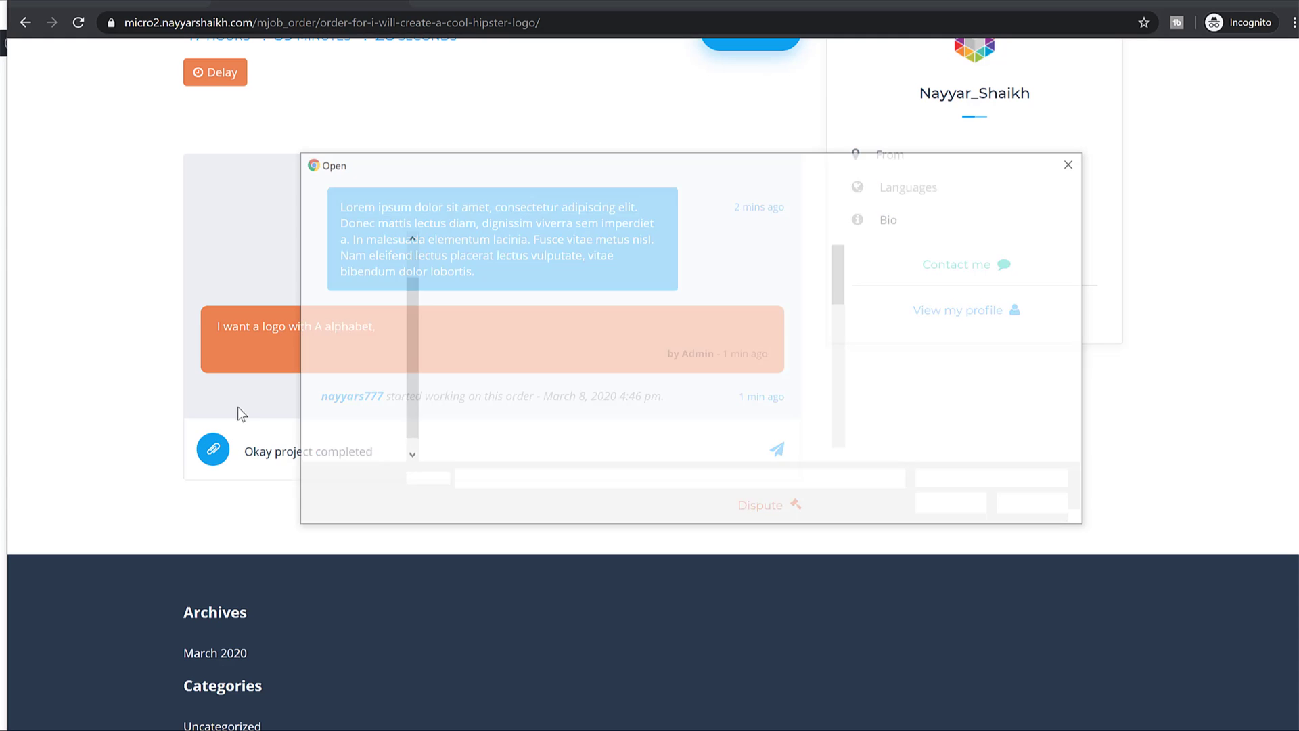
scroll(643, 379, "down", 5)
left_click(718, 352)
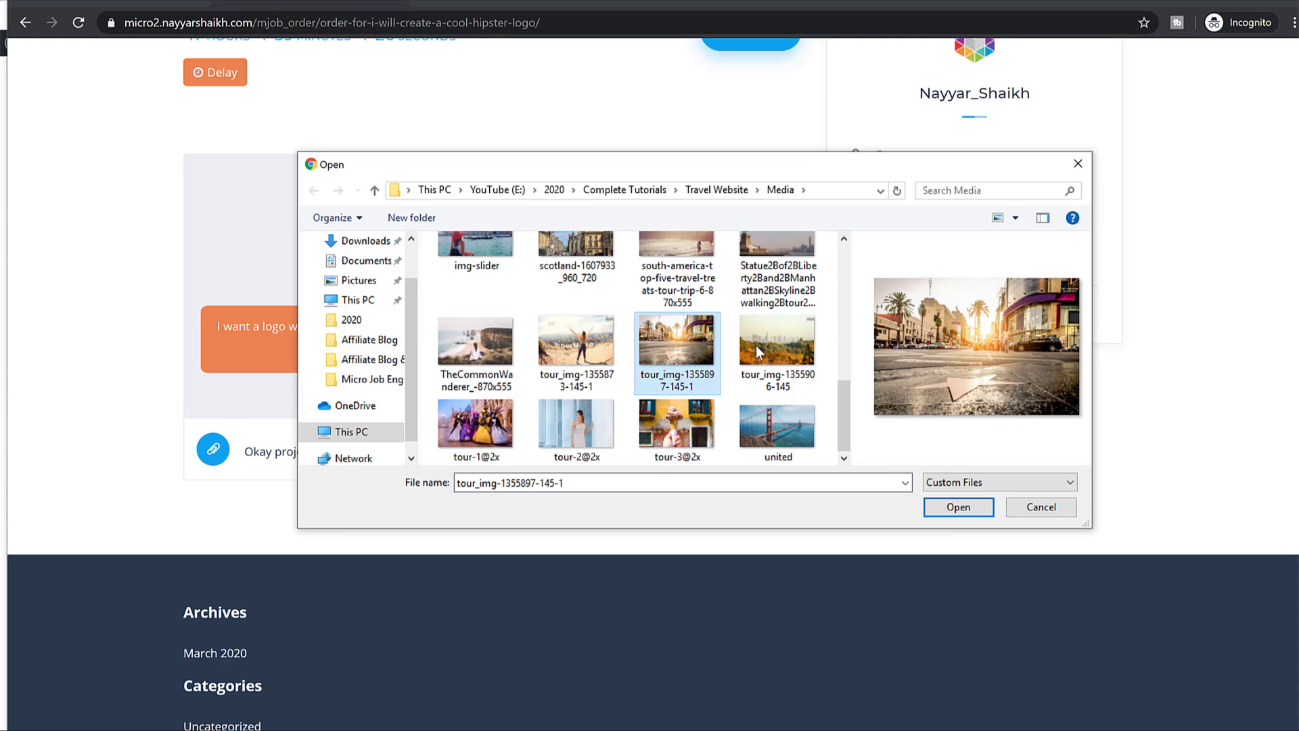
left_click(981, 507)
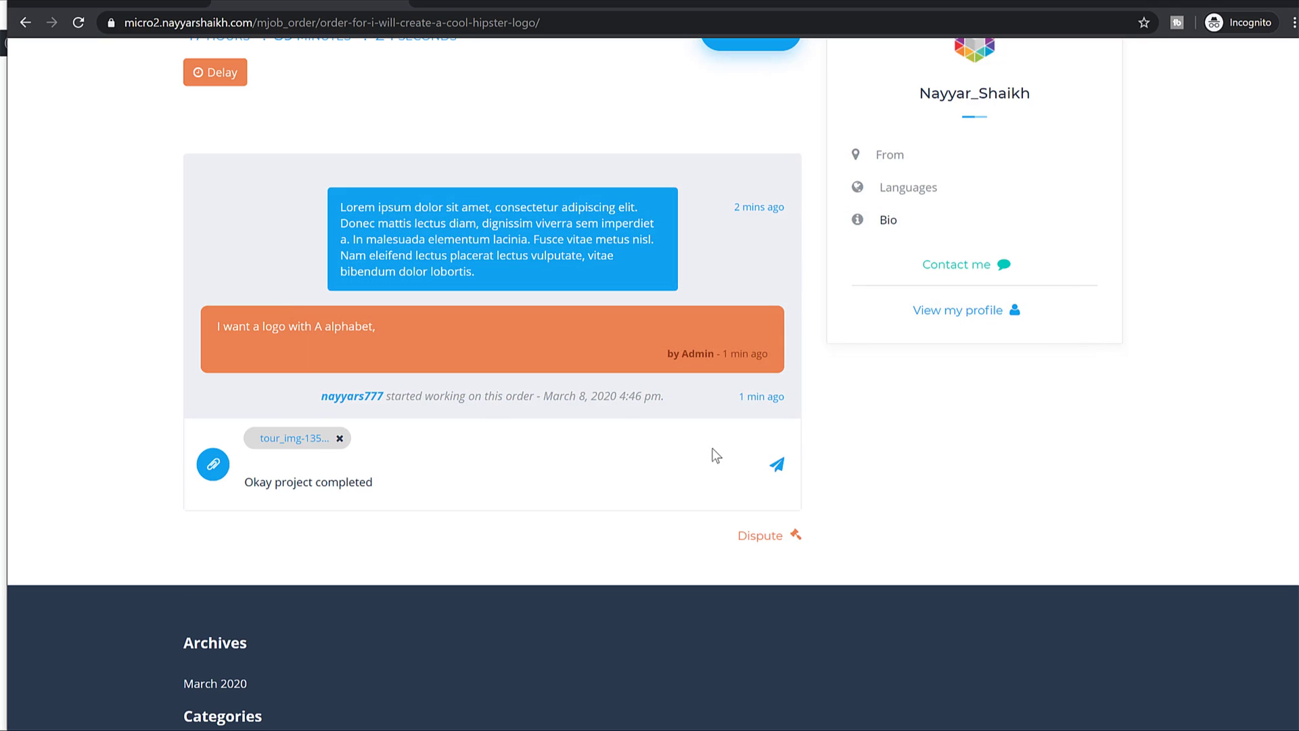
left_click(778, 472)
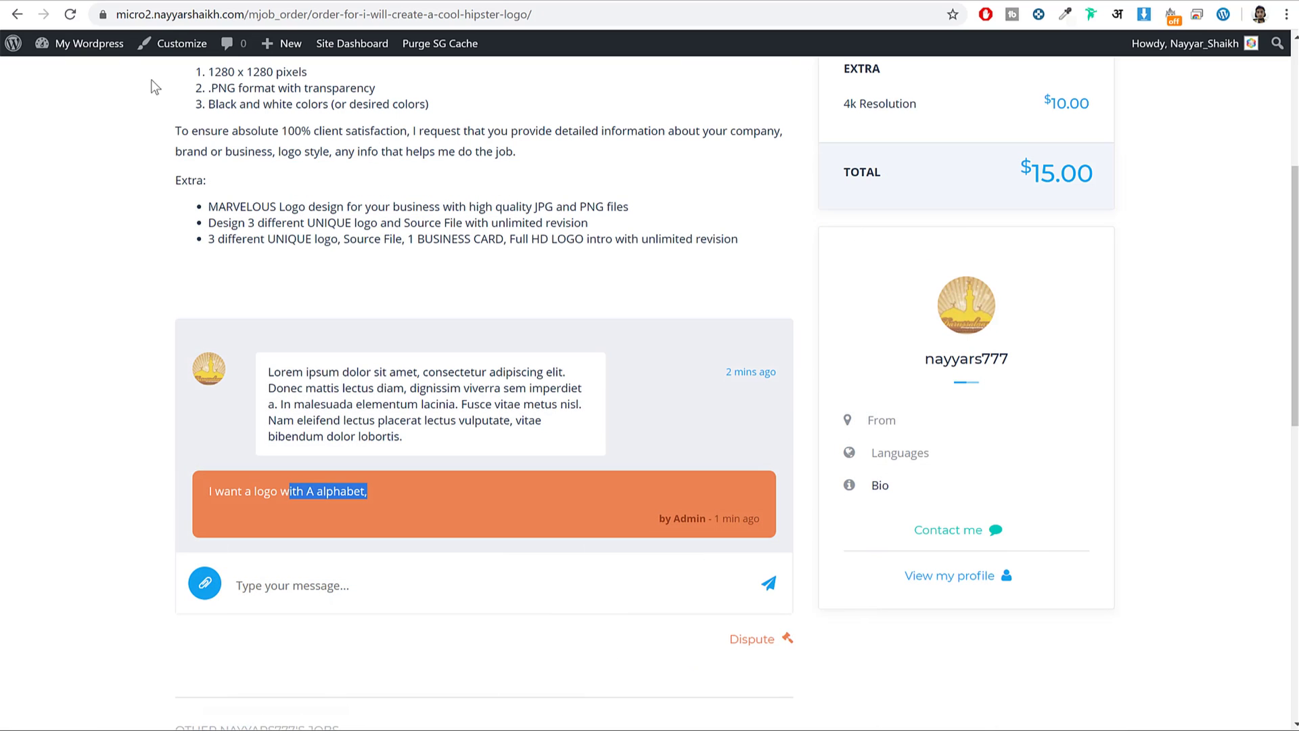
As the buyer, view the attached image and reply 'Perfect', then refresh the seller's page.
left_click(71, 14)
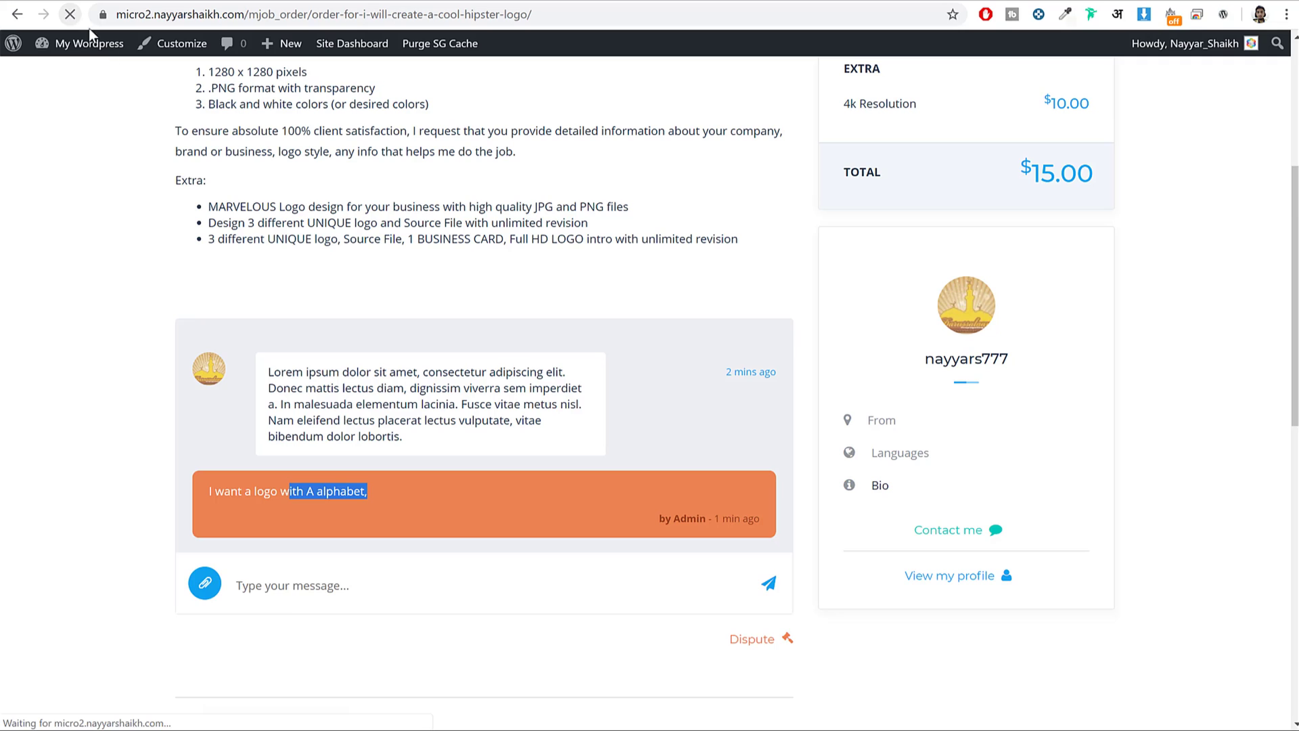
scroll(402, 481, "down", 1)
left_click(402, 481)
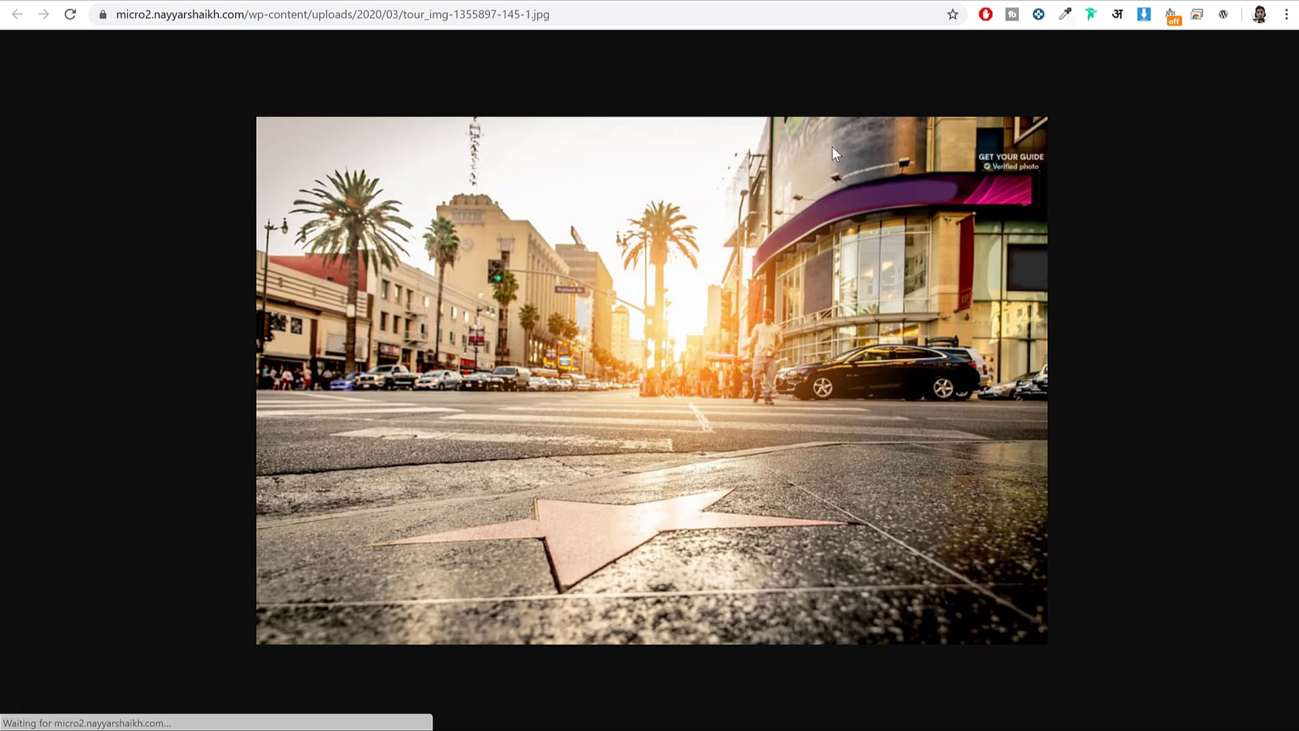
key("alt+Left")
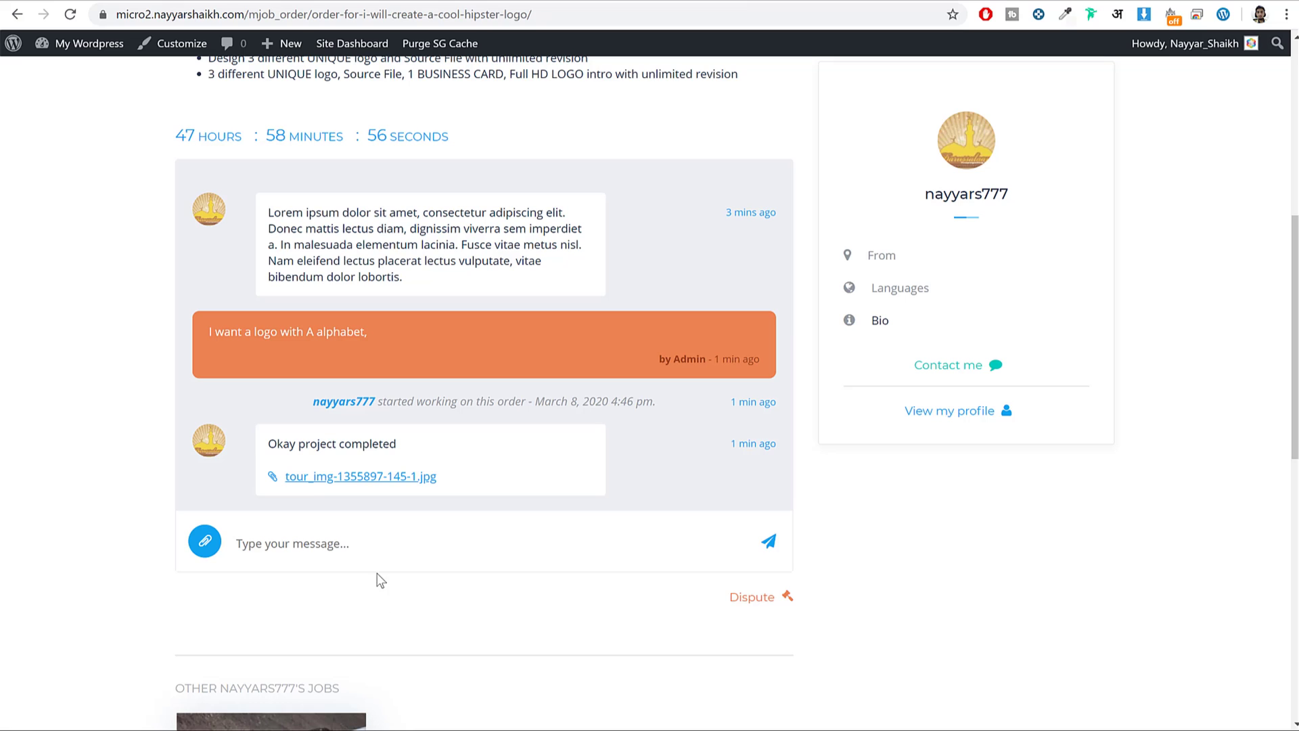
left_click(376, 554)
type("Perfect")
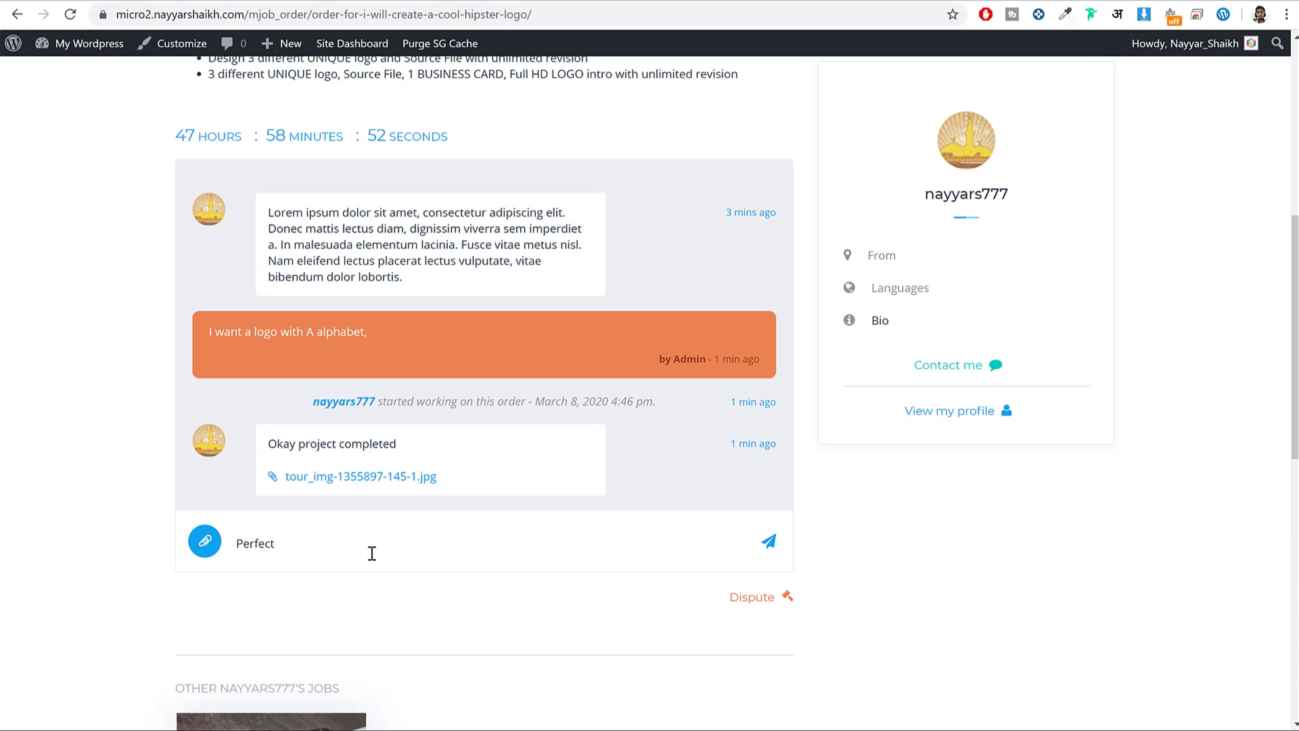
left_click(769, 541)
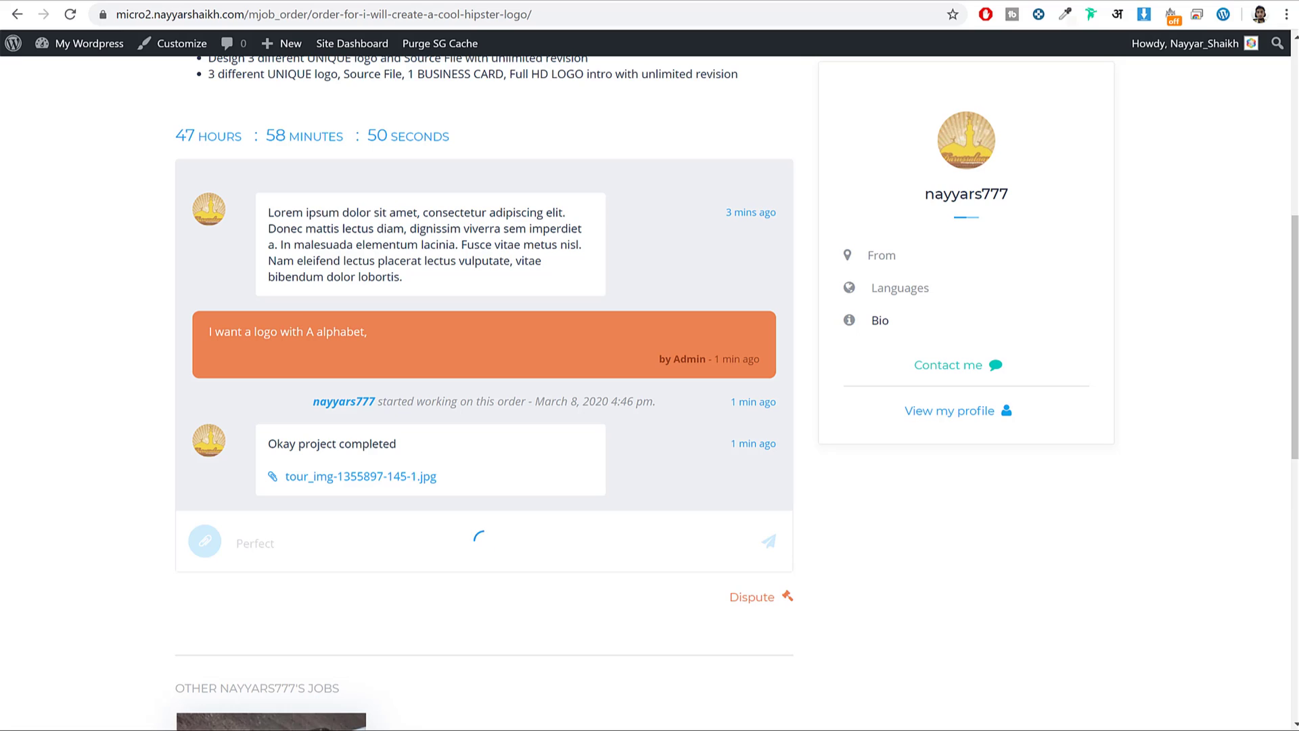
key("alt+Tab")
left_click(75, 24)
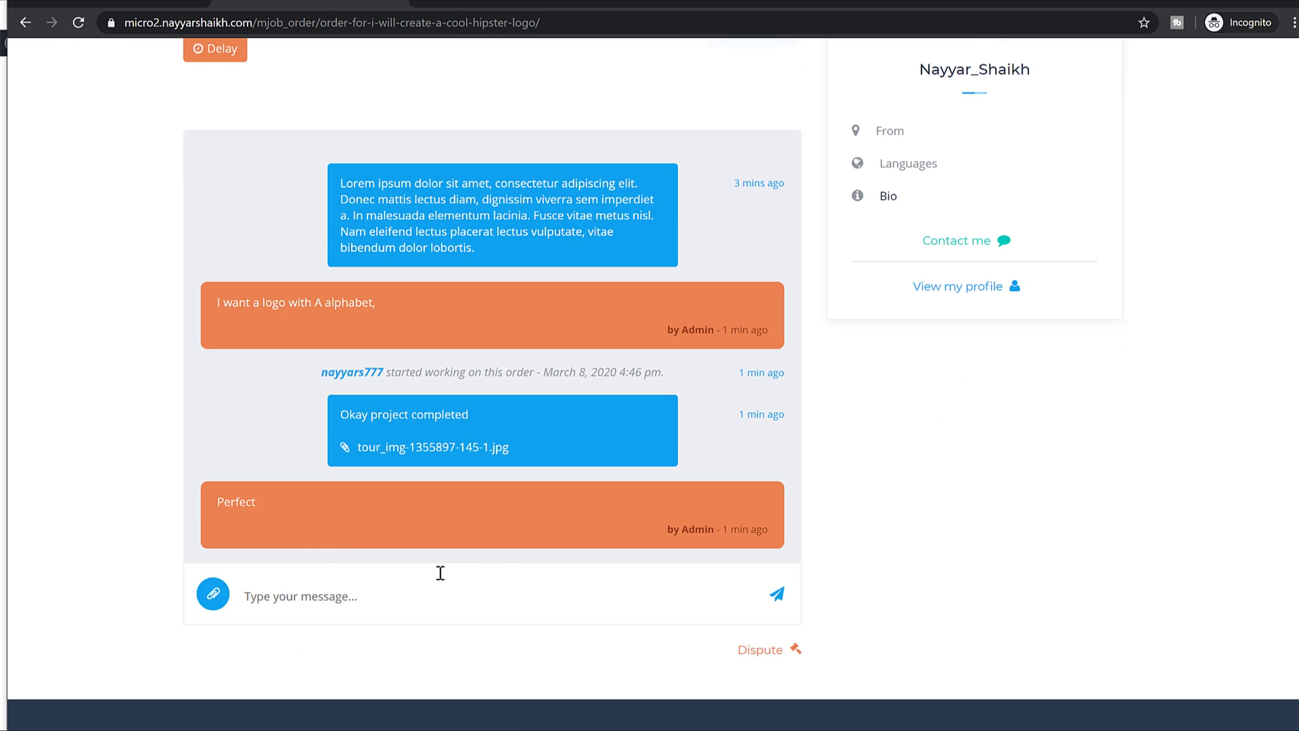
scroll(378, 597, "up", 8)
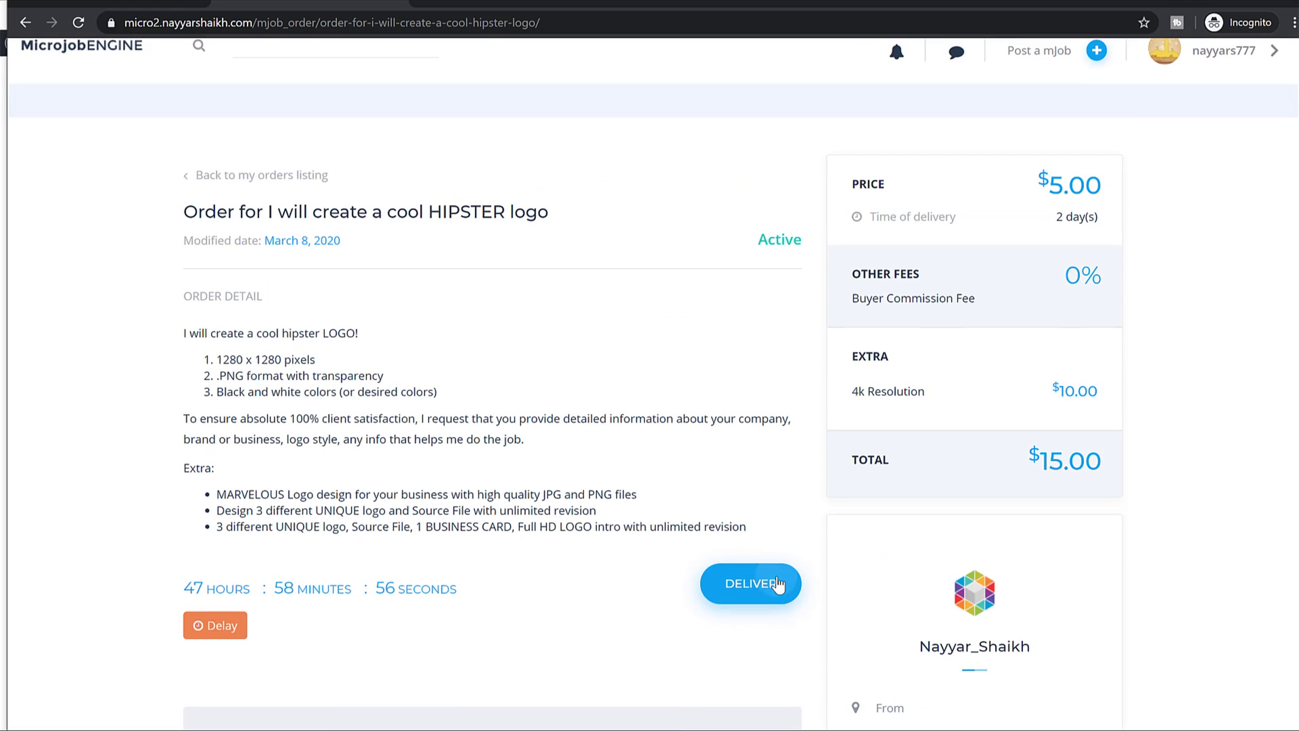
Deliver the order with a typed description and detail_5.jpg attached.
left_click(778, 584)
left_click(565, 285)
type("n vkjn dfk vkd;f vdfj kdvjndfk jfdms ;v vkmldfvklmdflvmkls")
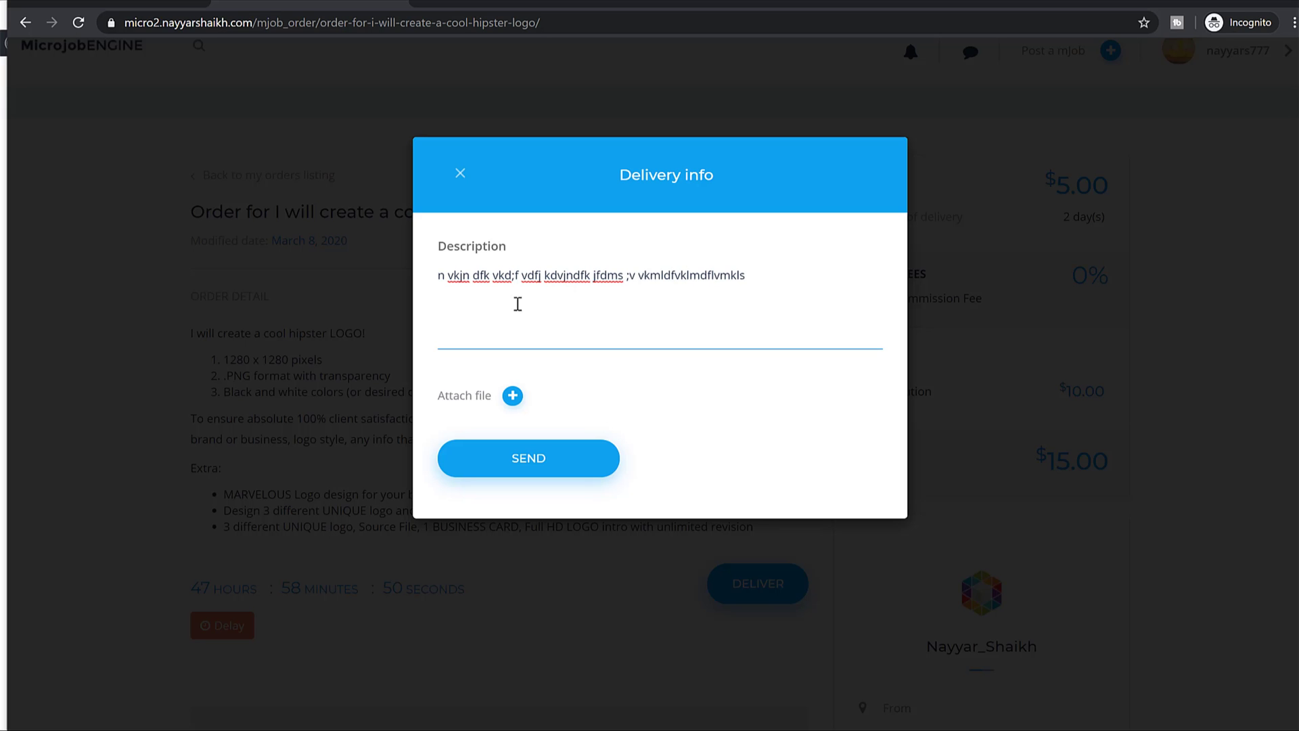
left_click_drag(778, 276, 514, 334)
left_click(513, 396)
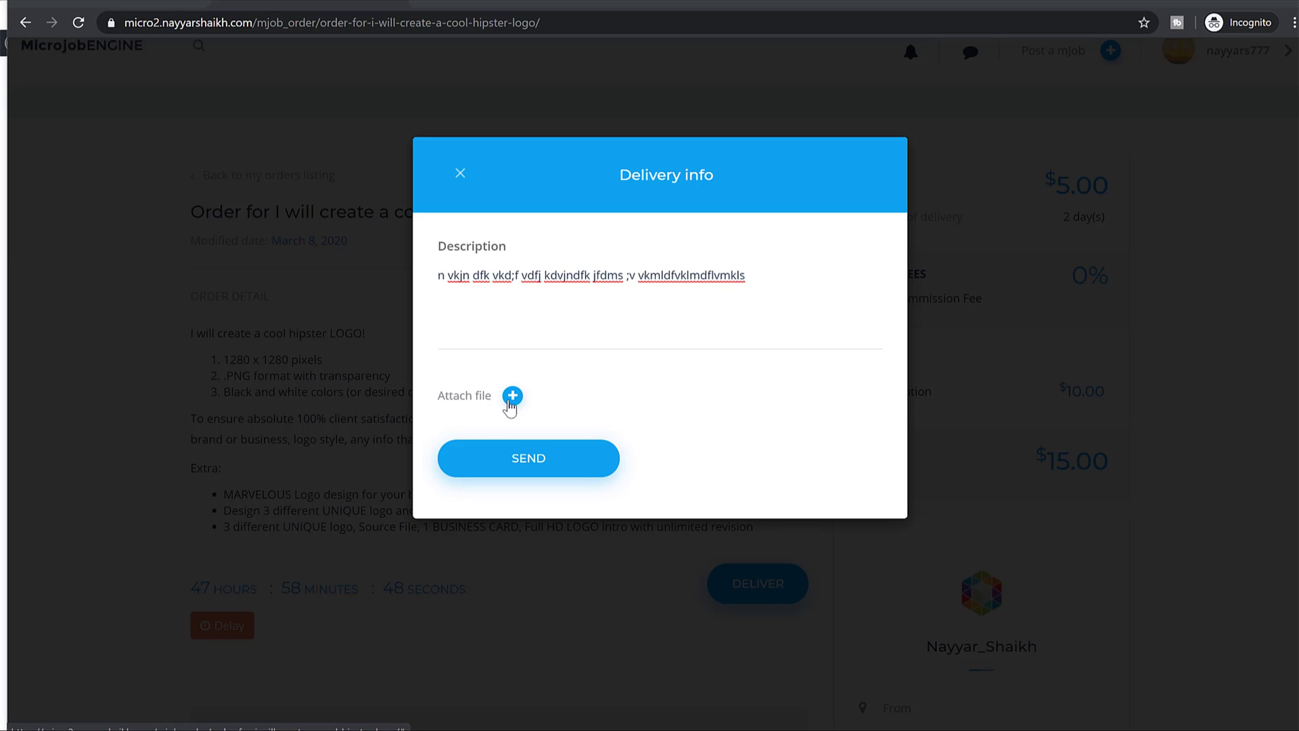
left_click(567, 324)
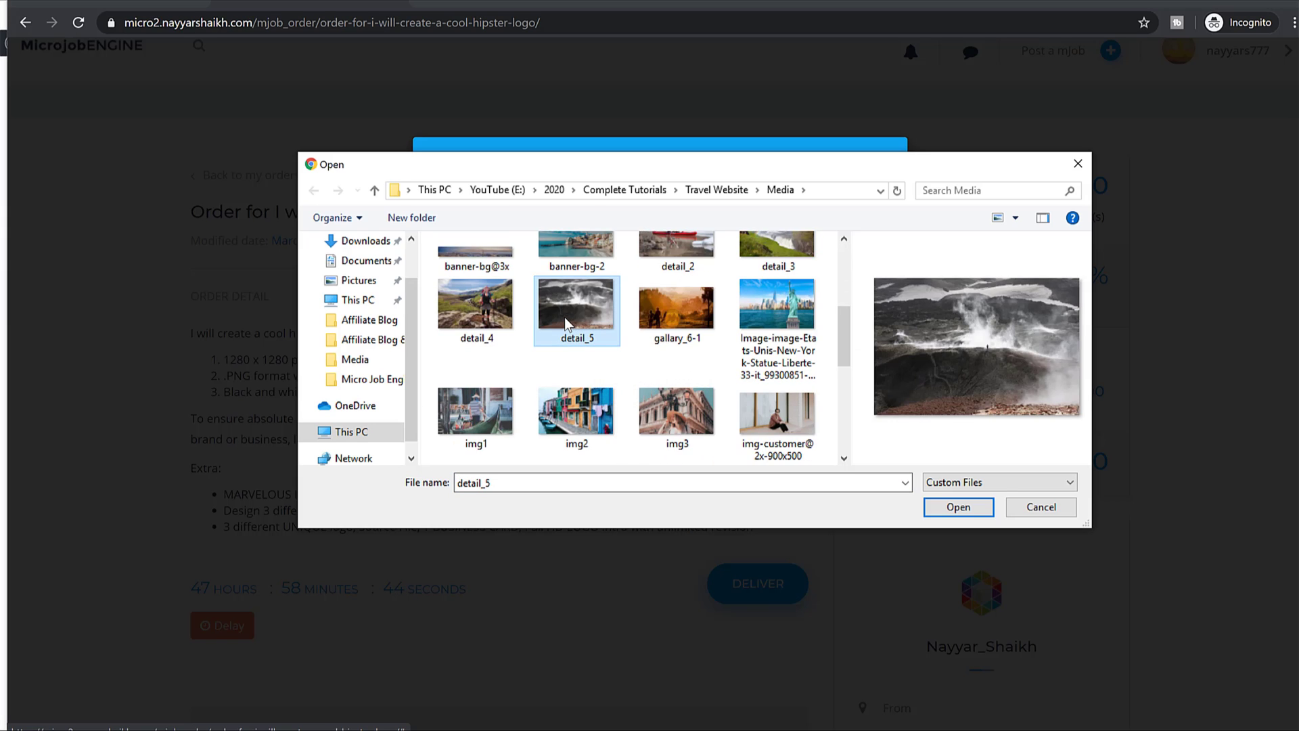
left_click(970, 517)
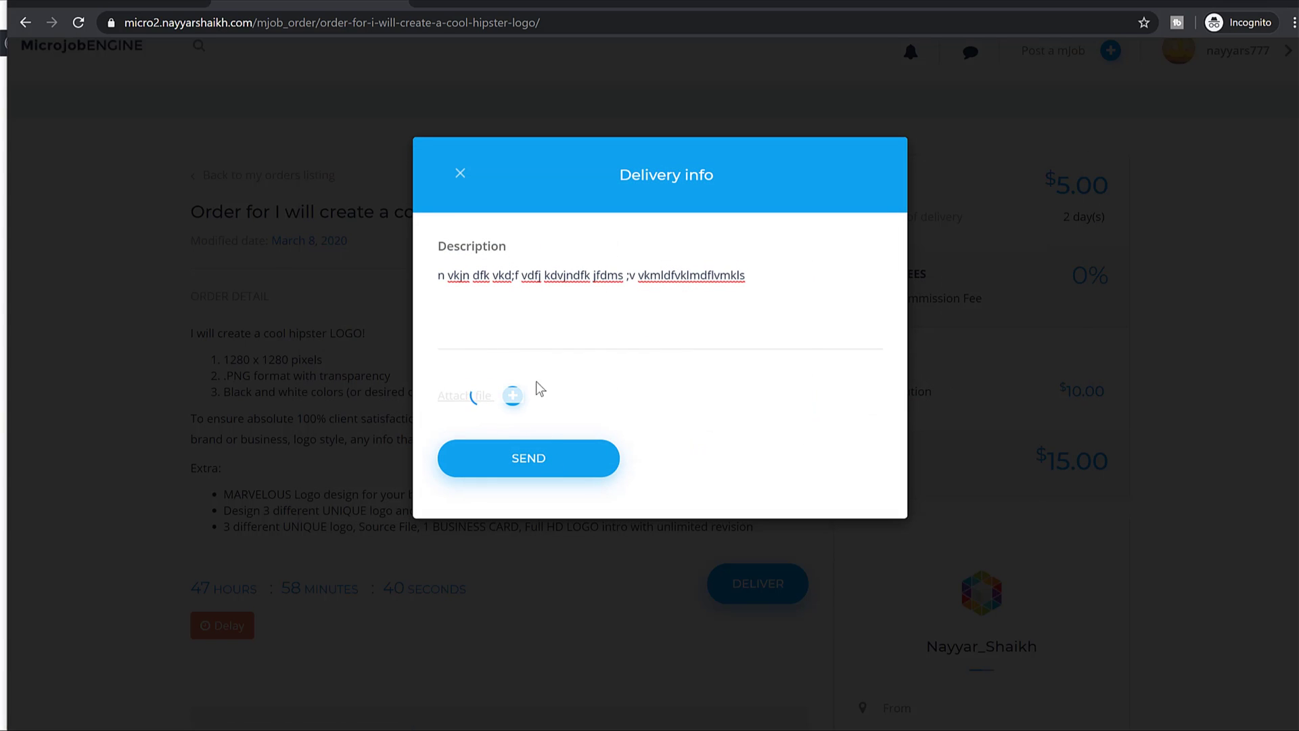
left_click(539, 499)
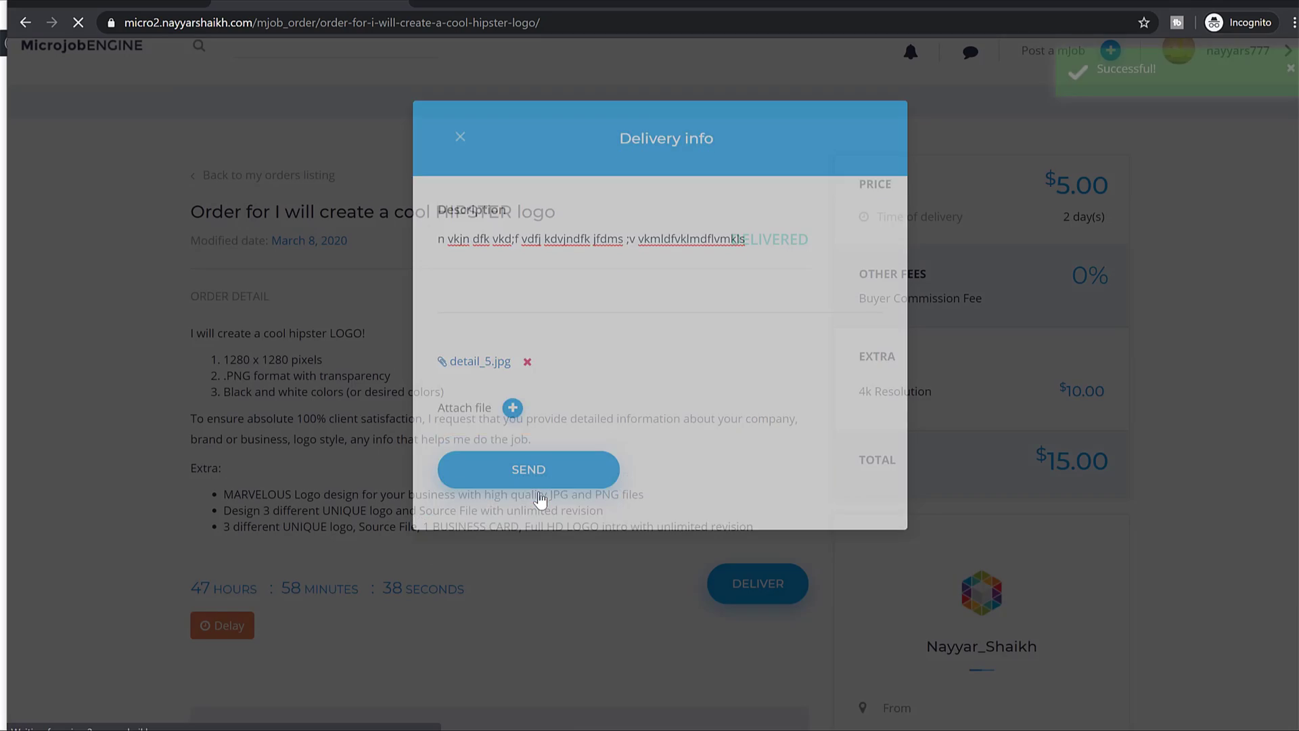
key("alt+Tab")
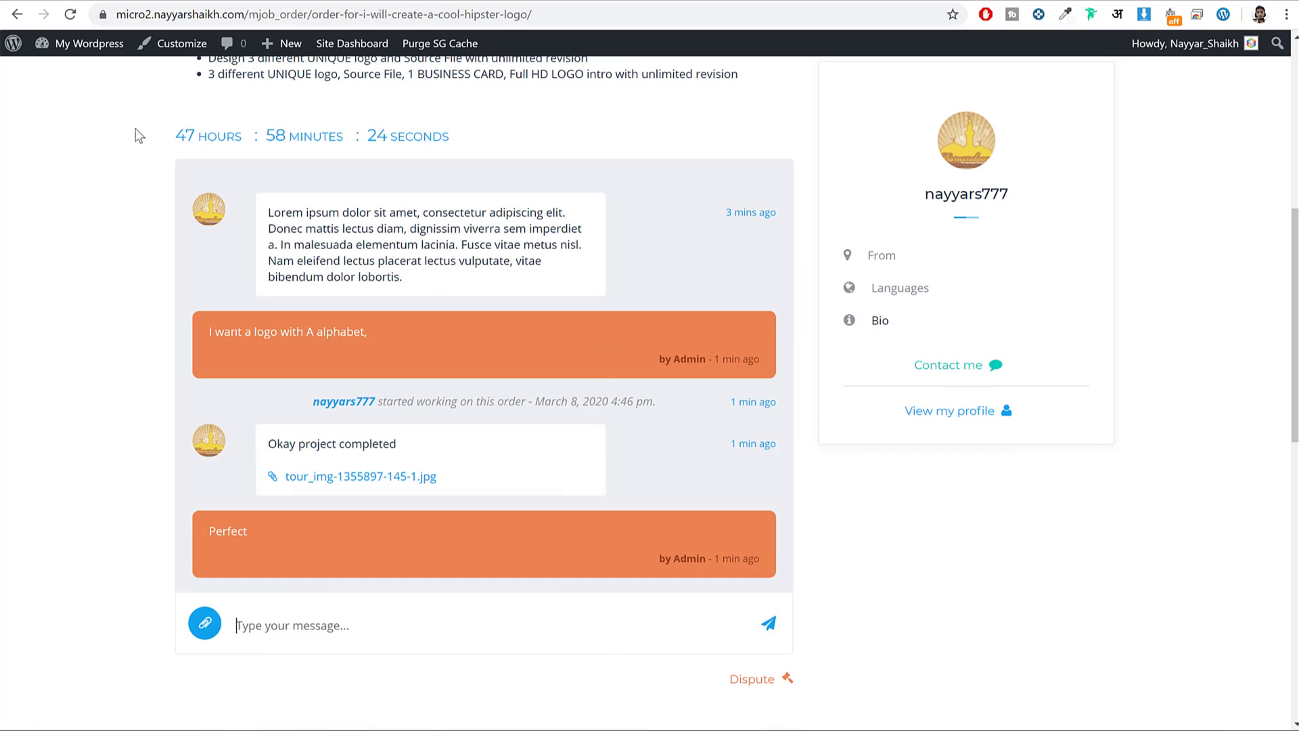
Reload the order page and view the delivered detail_5.jpg attachment.
left_click(63, 14)
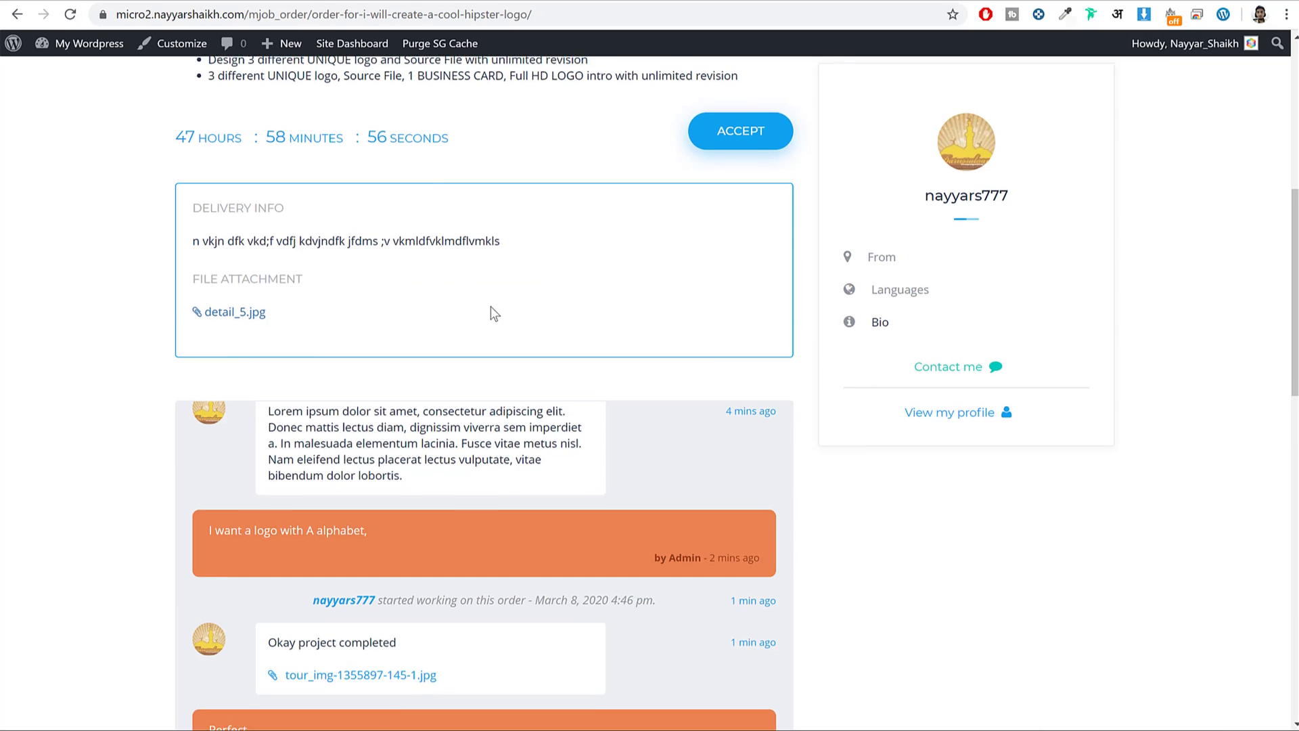
left_click_drag(205, 376, 237, 440)
left_click(238, 477)
key("alt+Left")
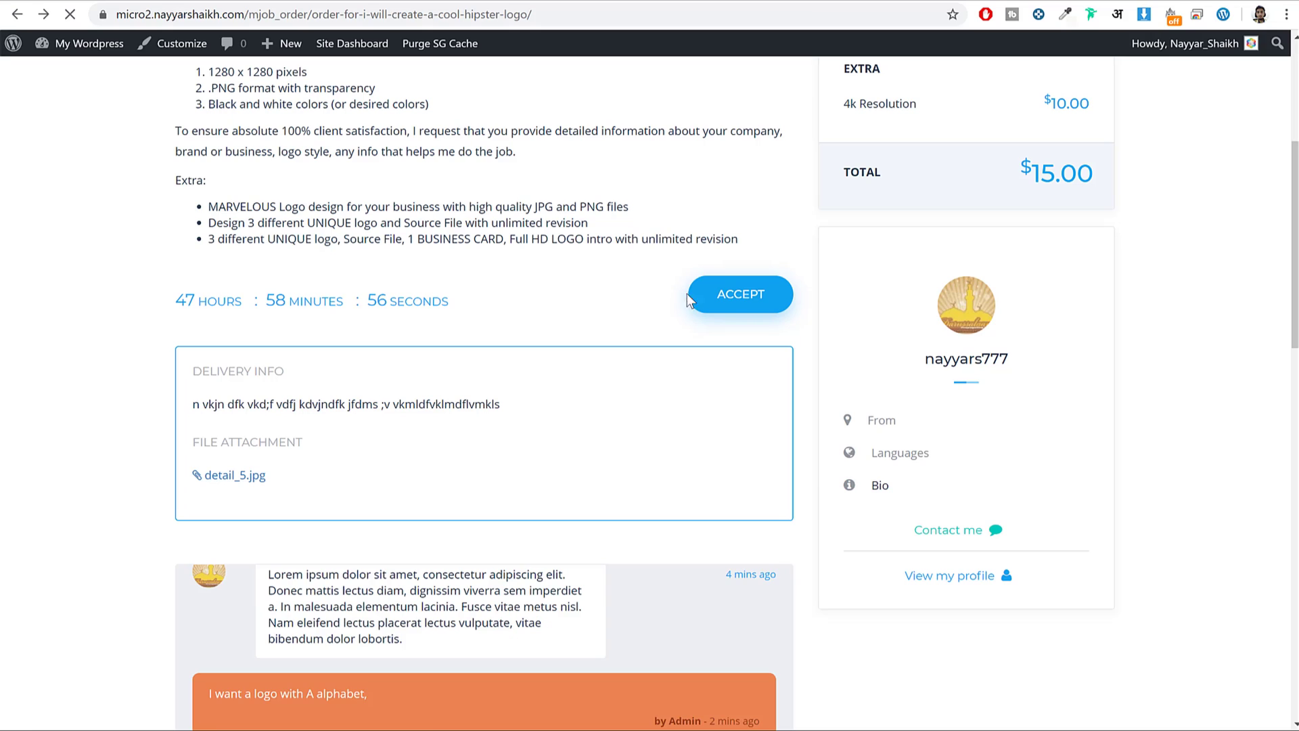
Accept the delivered logo order with a 4.5-star rating and the review 'Goood'.
left_click(740, 296)
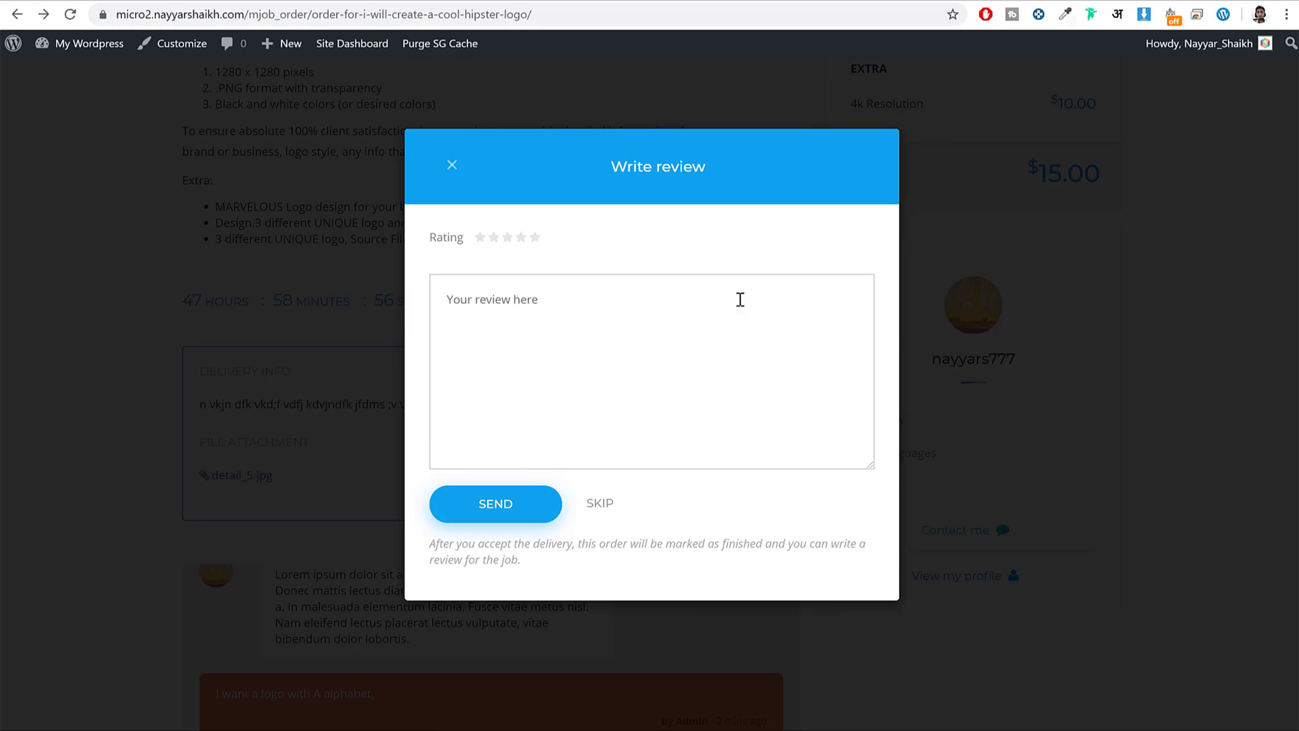
left_click(532, 238)
left_click(529, 331)
type("Goood")
left_click(518, 520)
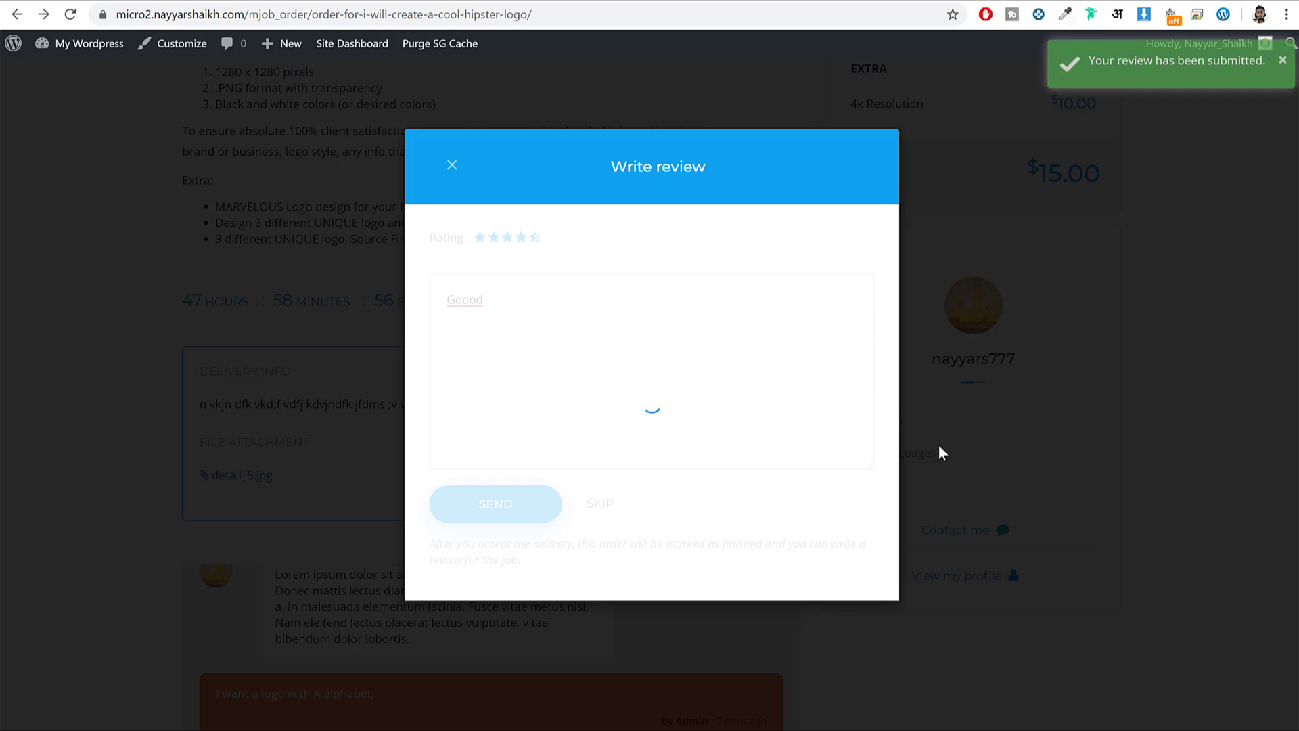
scroll(519, 364, "down", 5)
scroll(525, 406, "down", 4)
scroll(545, 436, "up", 2)
scroll(934, 364, "up", 6)
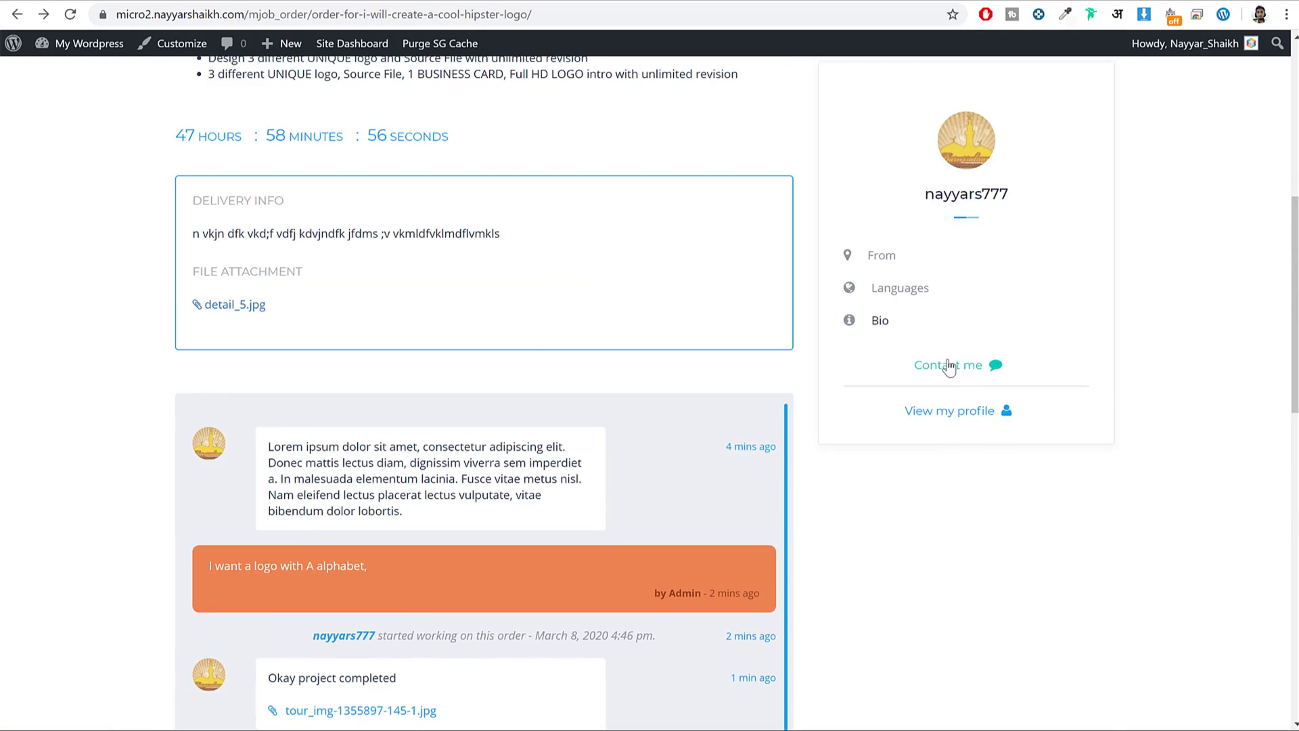
scroll(949, 367, "up", 7)
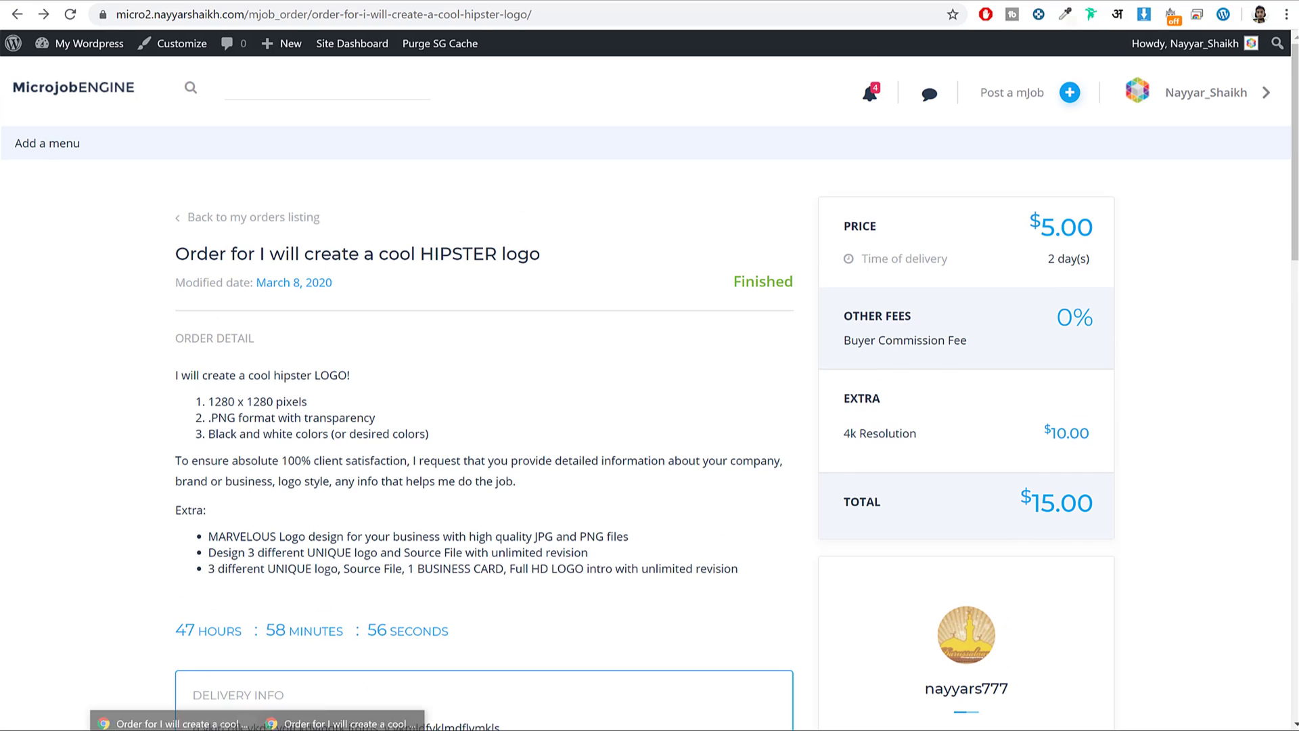
In the seller's incognito window, open the Dashboard and check the $13.50 available balance.
left_click(399, 719)
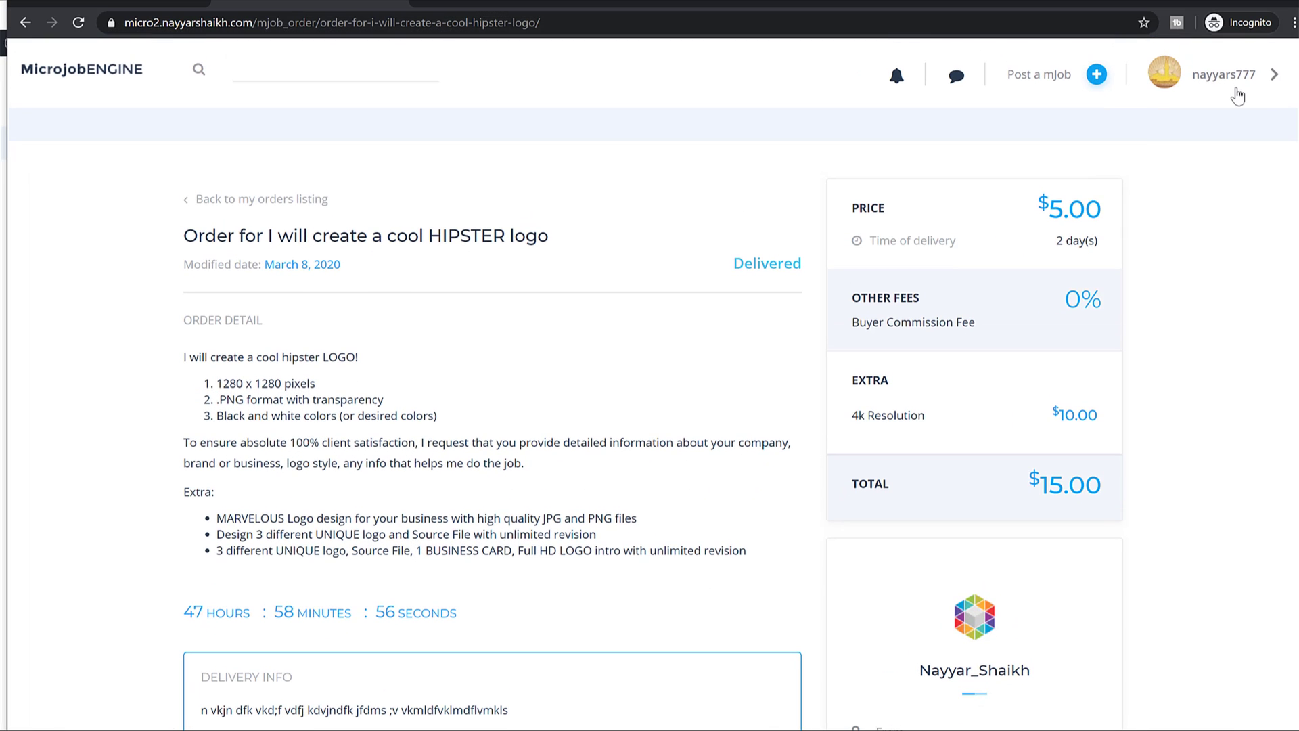
left_click(1238, 96)
left_click(1198, 132)
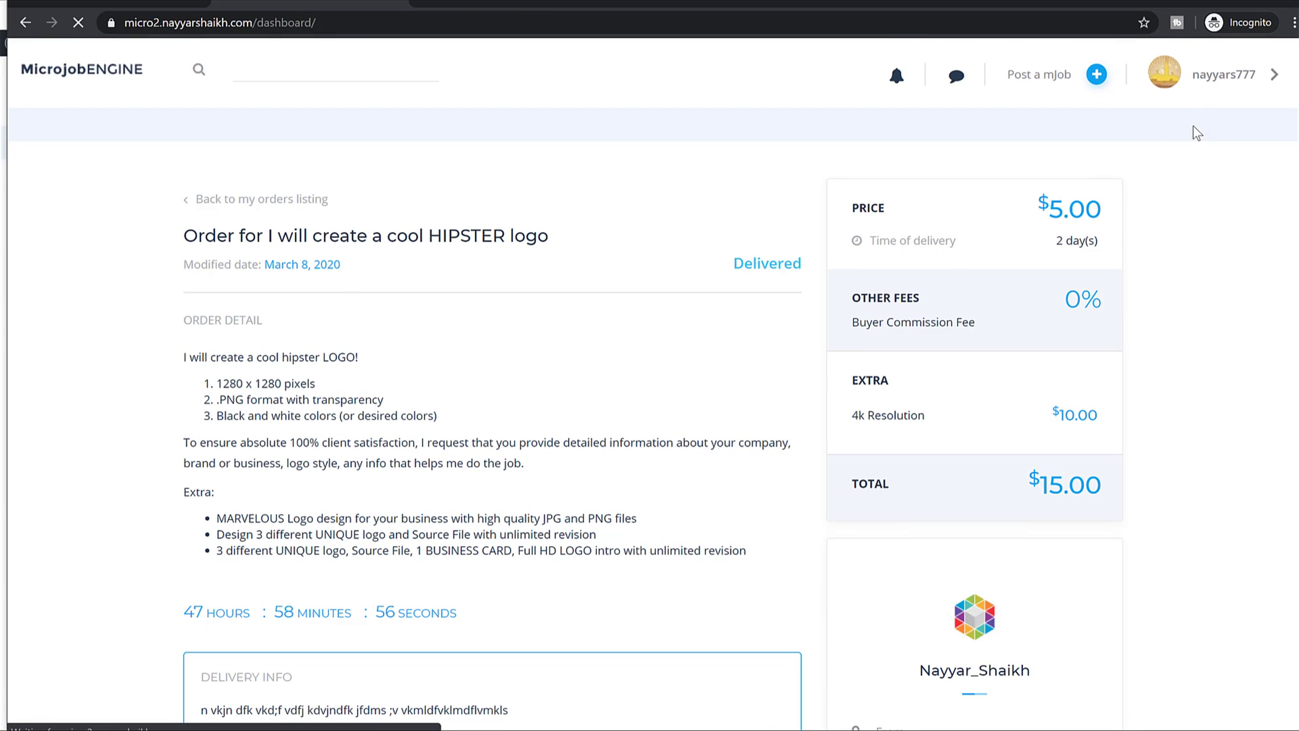
left_click_drag(847, 401, 812, 406)
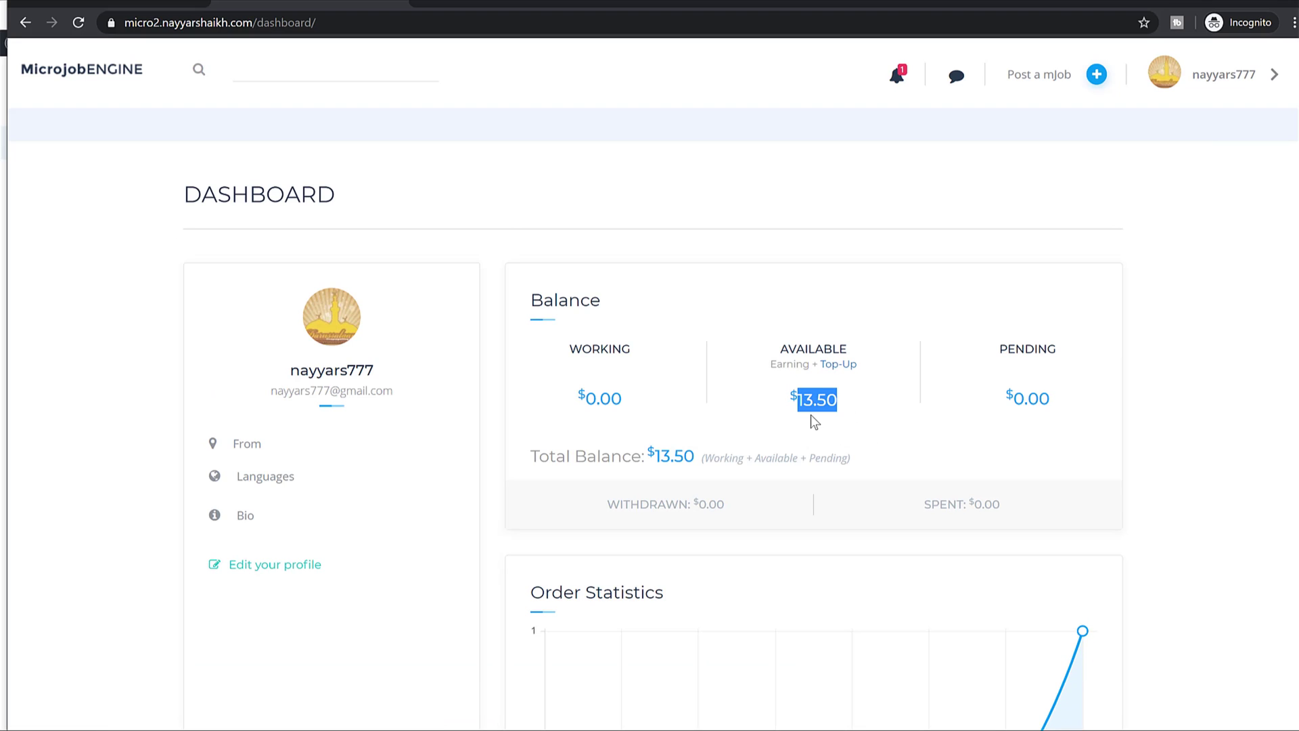
left_click(858, 407)
scroll(751, 426, "down", 2)
scroll(672, 318, "down", 4)
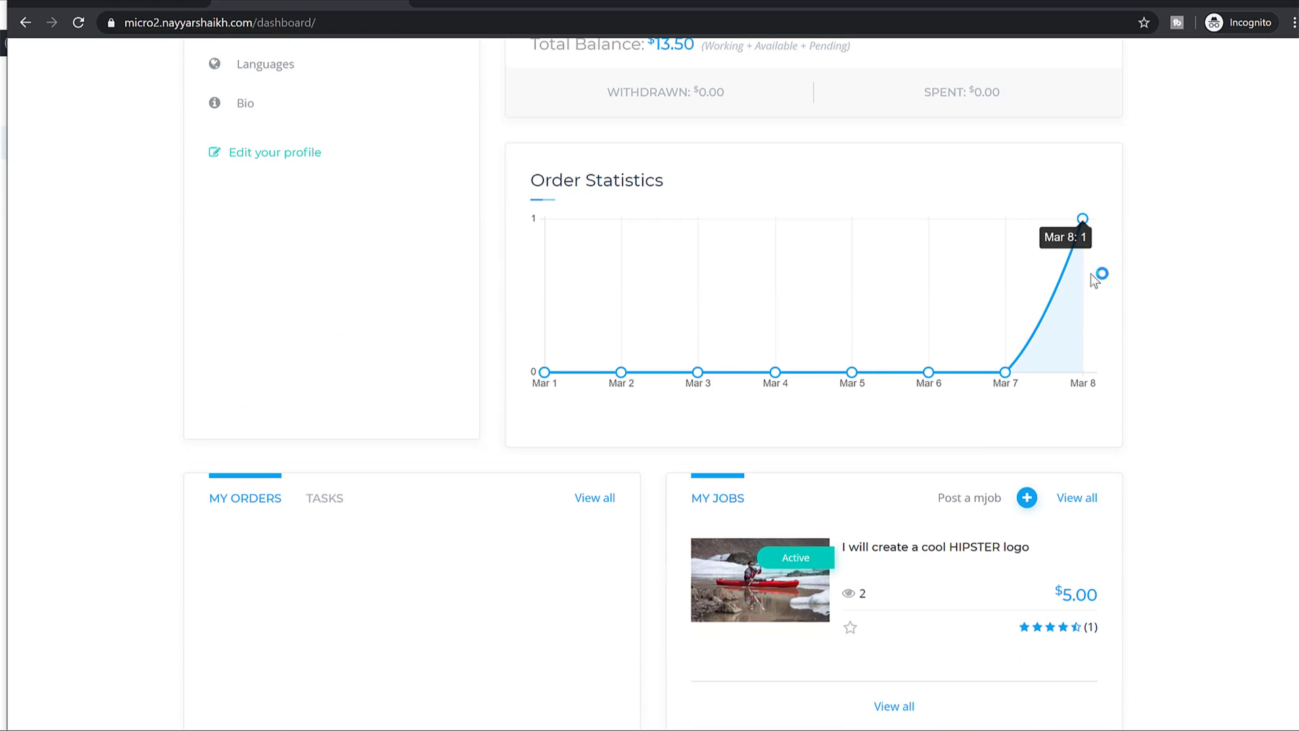
scroll(1090, 271, "down", 2)
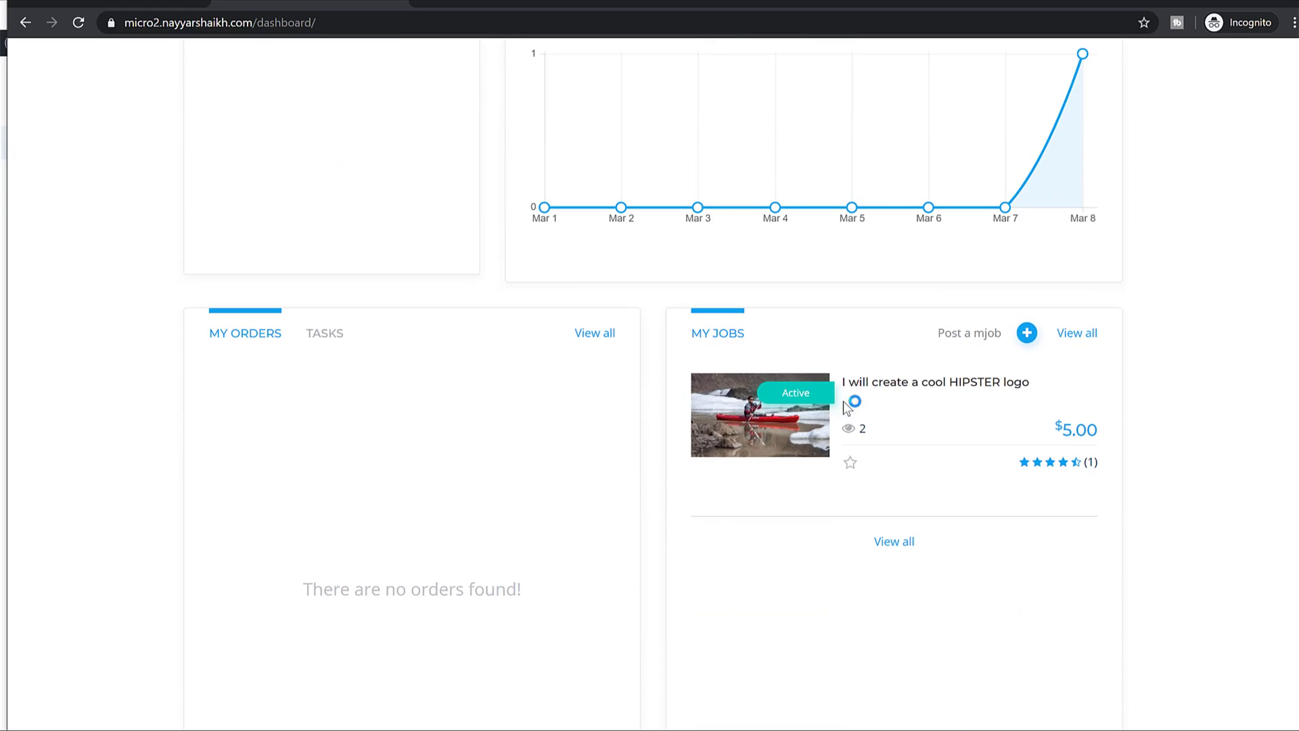
Show the seller's Tasks list and confirm the logo order is marked Finished.
left_click(325, 335)
left_click_drag(292, 394, 346, 393)
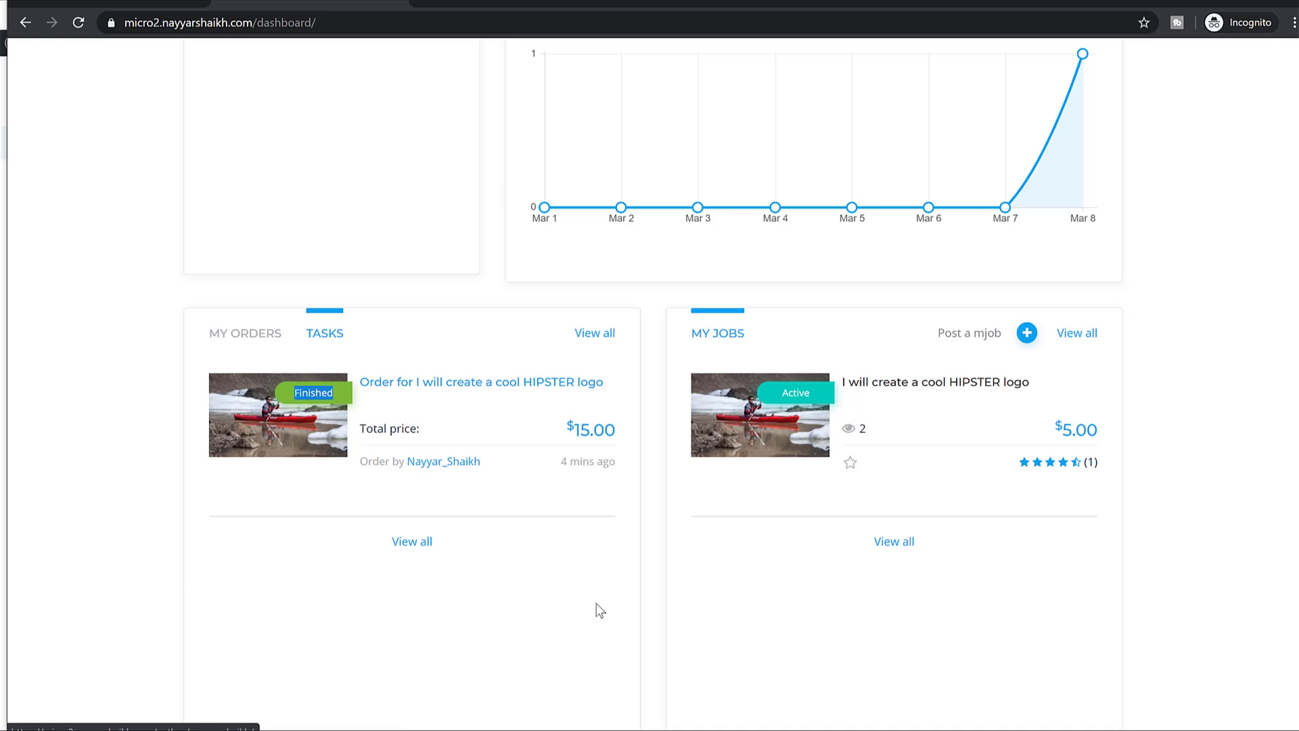
scroll(432, 546, "down", 2)
scroll(464, 594, "up", 3)
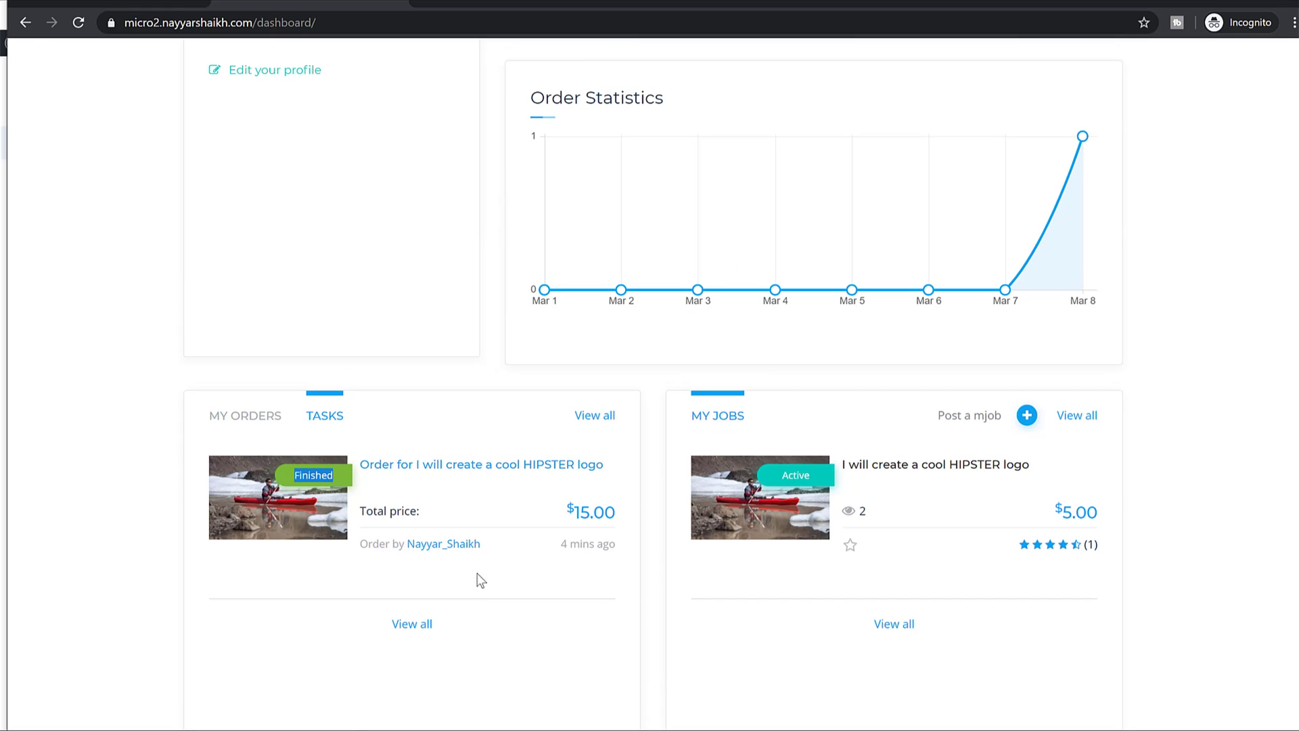
scroll(713, 556, "up", 6)
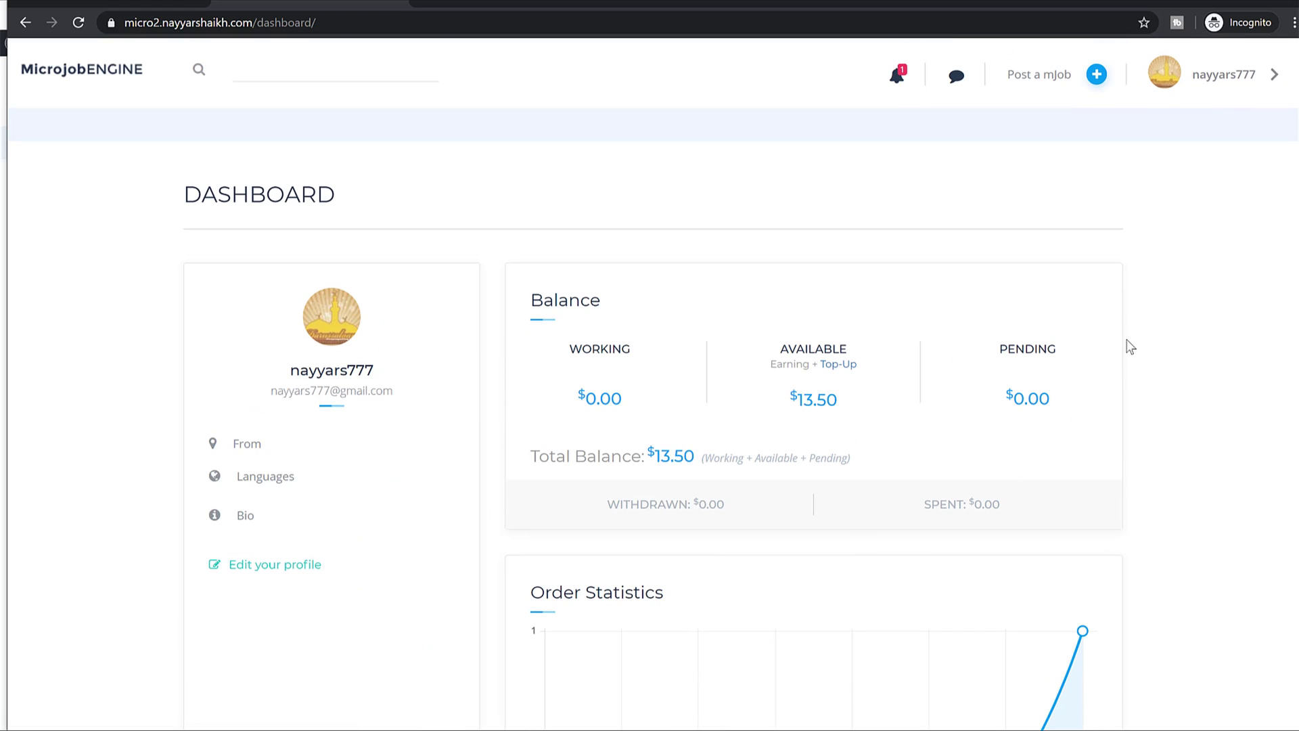
scroll(1106, 314, "down", 2)
scroll(1110, 322, "up", 2)
scroll(1113, 325, "up", 1)
scroll(1146, 267, "down", 2)
scroll(1164, 203, "up", 2)
left_click(1203, 88)
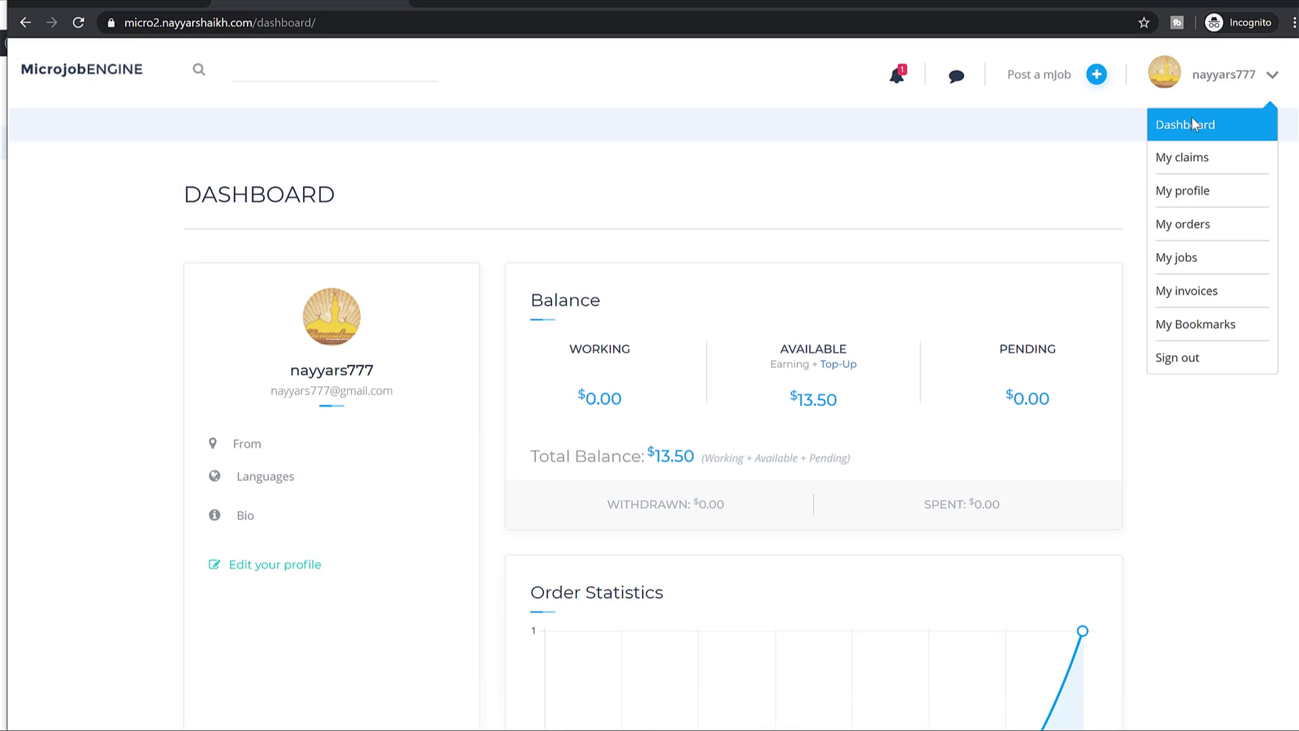
Open the details of the seller's invoice #64.
left_click(1203, 298)
scroll(801, 338, "down", 1)
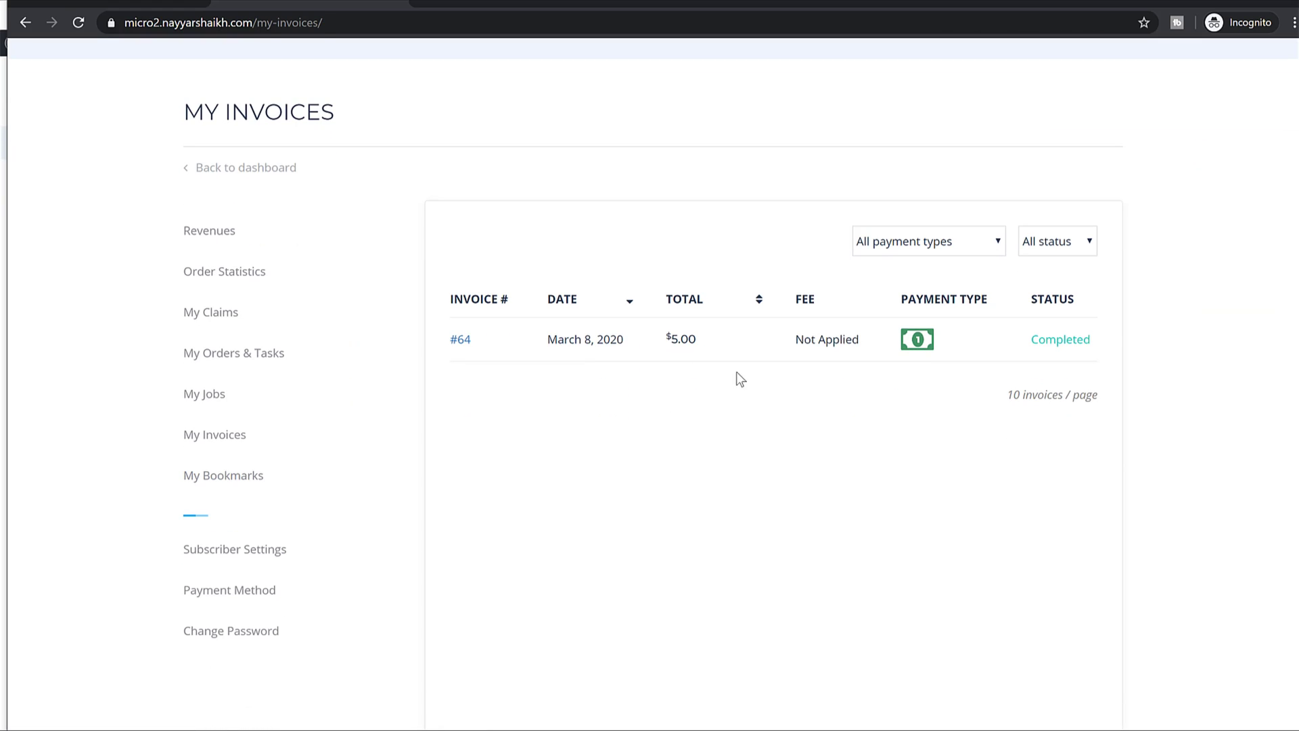
left_click(460, 342)
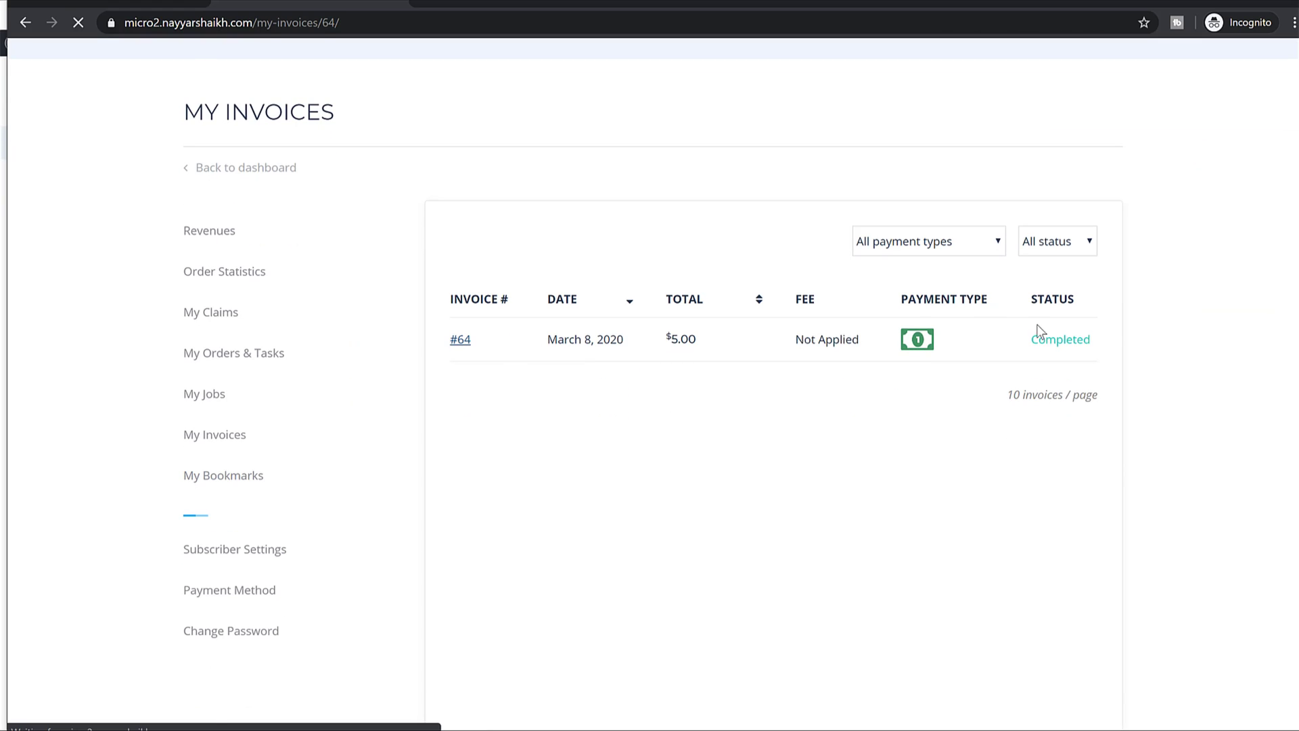
scroll(961, 500, "down", 1)
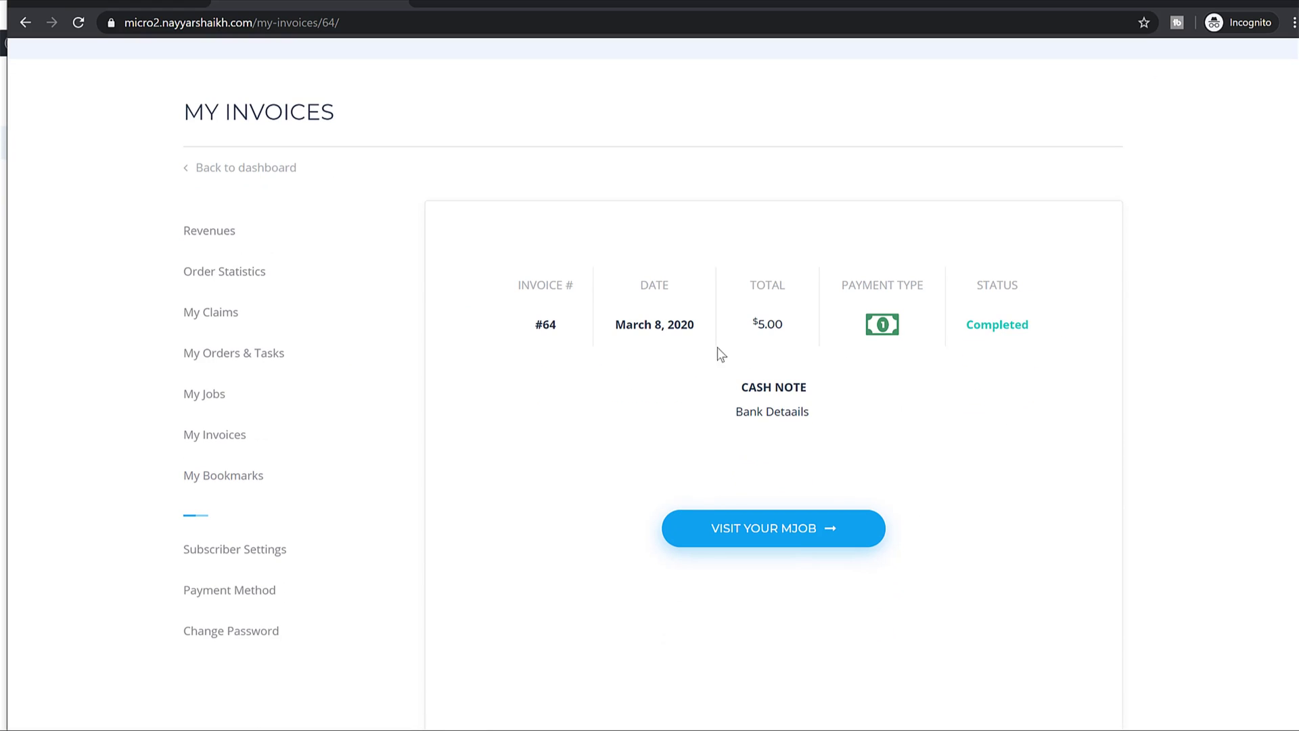
Save bank payout details: account holder's name, bank name, SWIFT code and account number.
left_click(259, 589)
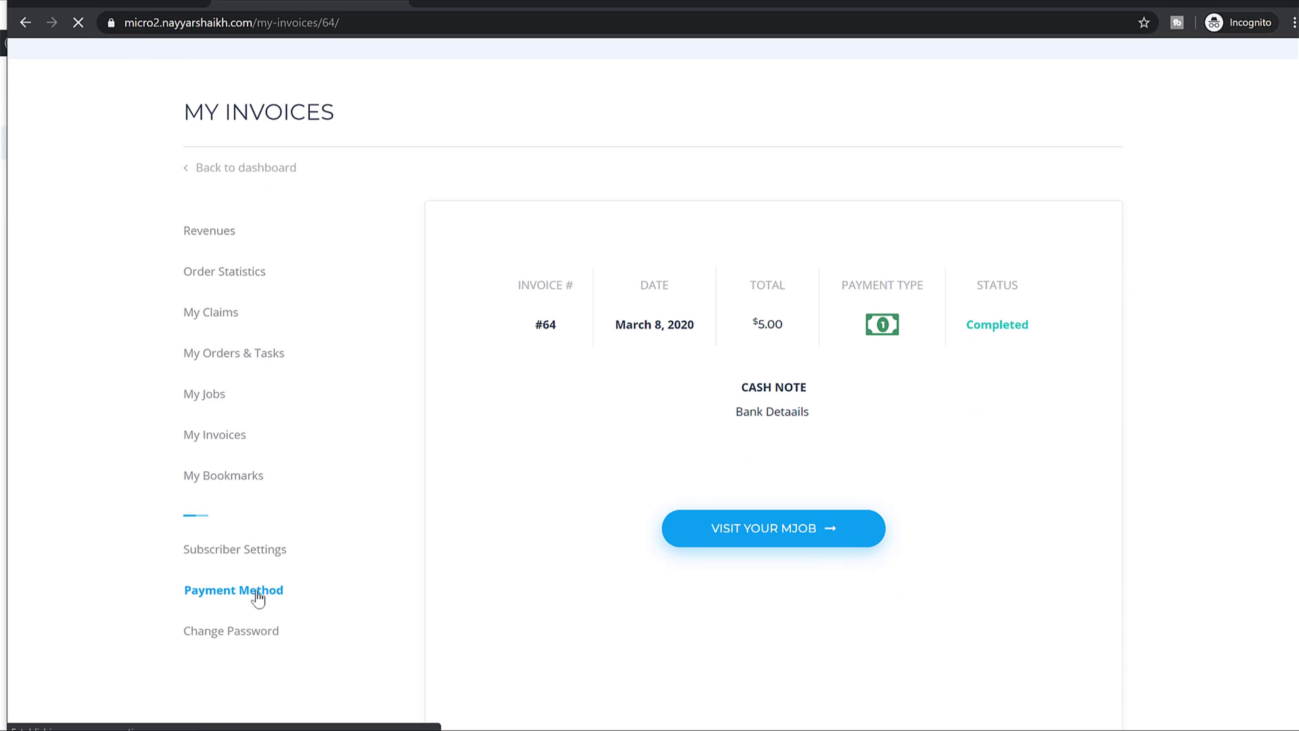
scroll(480, 253, "down", 2)
left_click(494, 234)
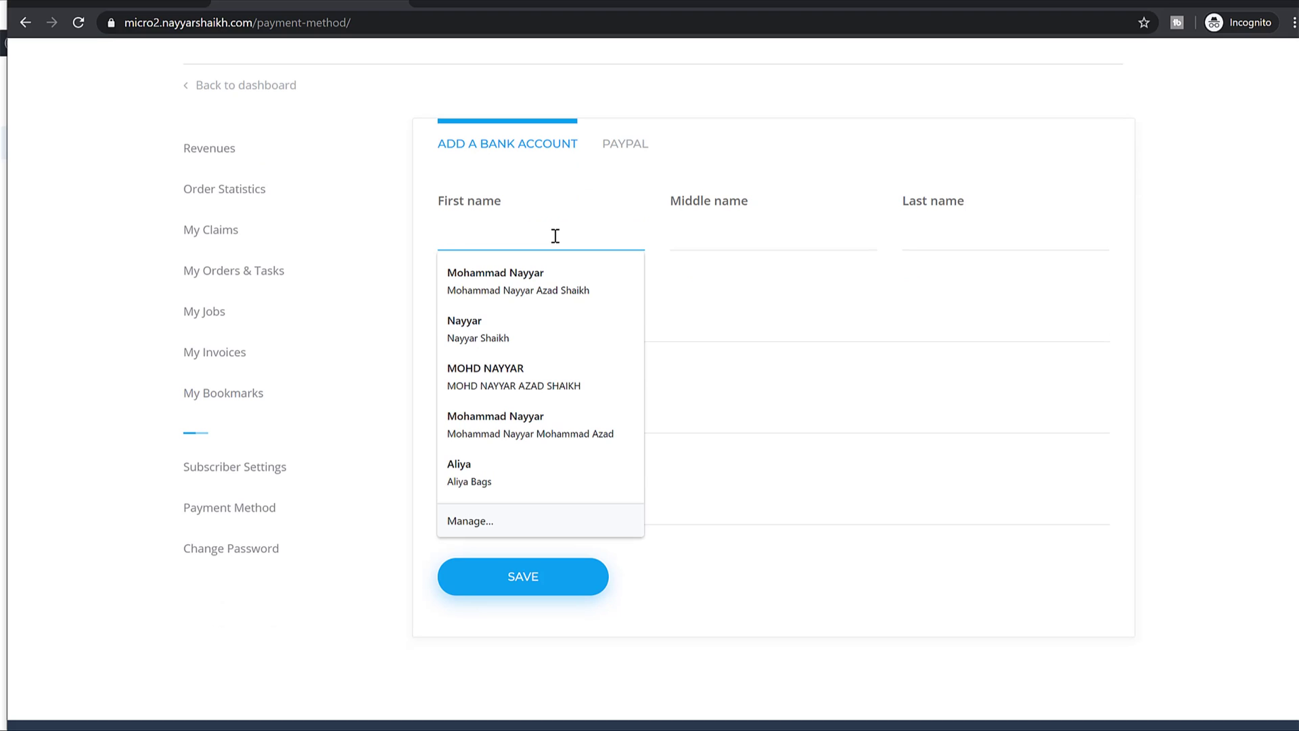
type("Nayyar")
key("Tab")
key("Tab")
type("Shaik")
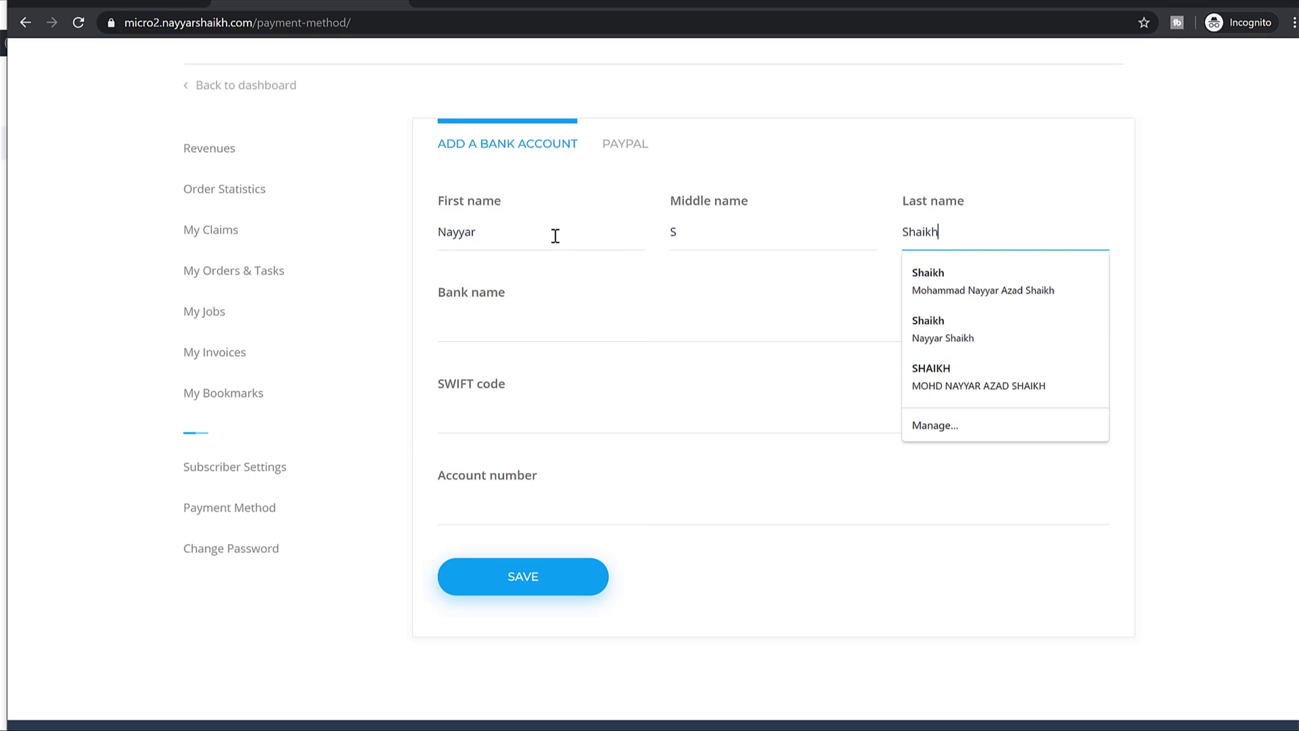
type("h")
key("Tab")
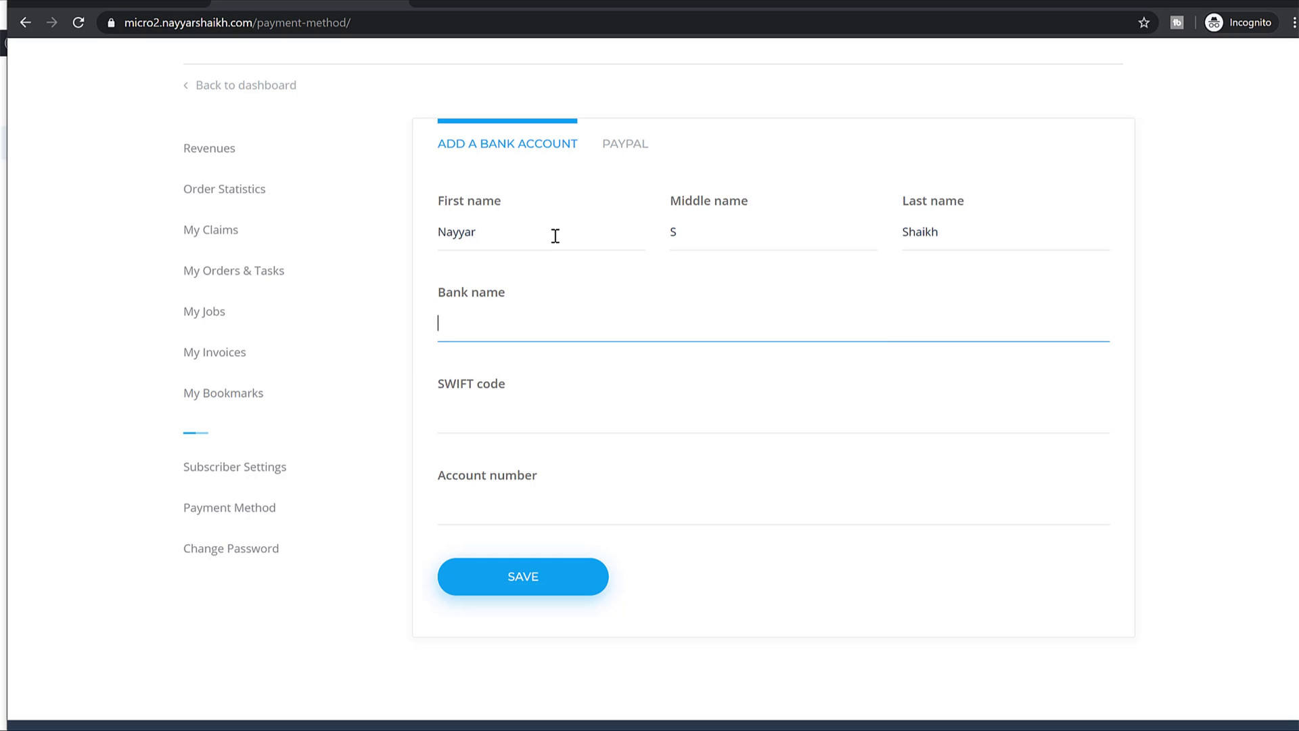
type("Indian Bank")
key("Tab")
type("OSDJAISDISA")
key("Tab")
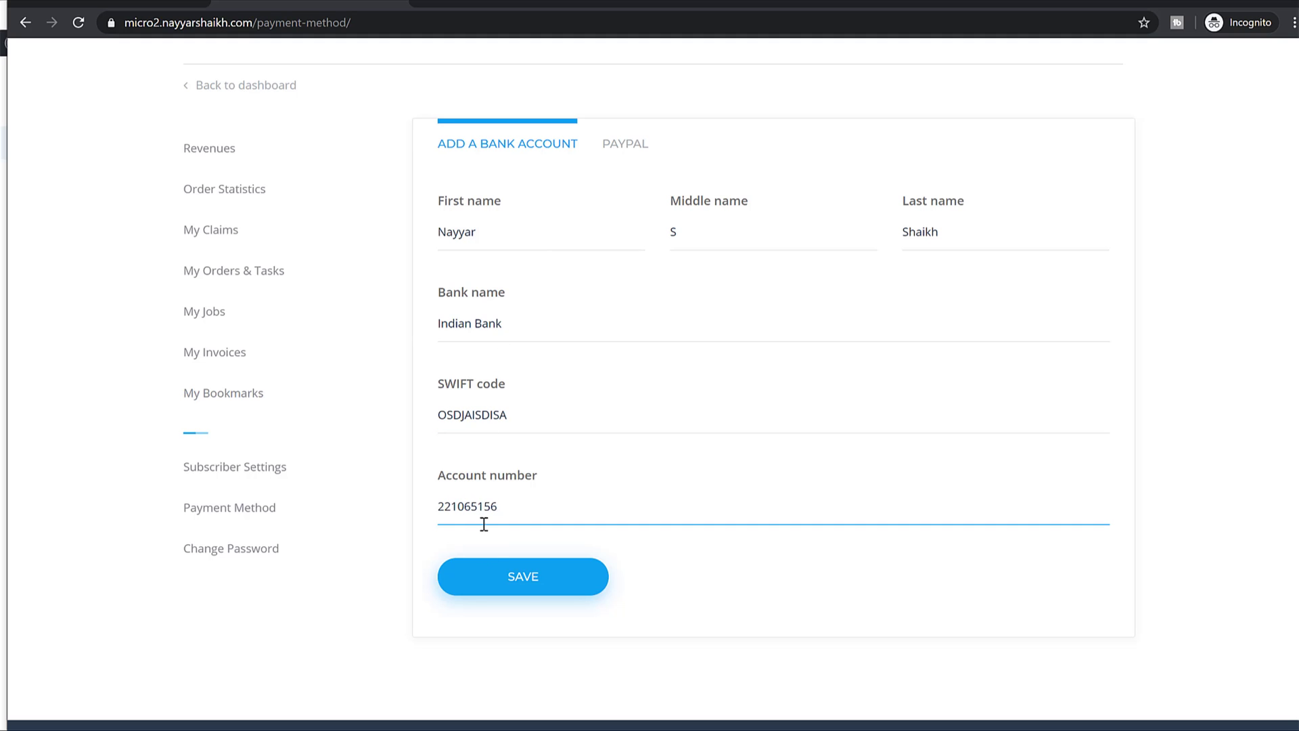
left_click(522, 591)
Enter the seller's PayPal e-mail address on the PayPal tab and save it.
left_click(633, 159)
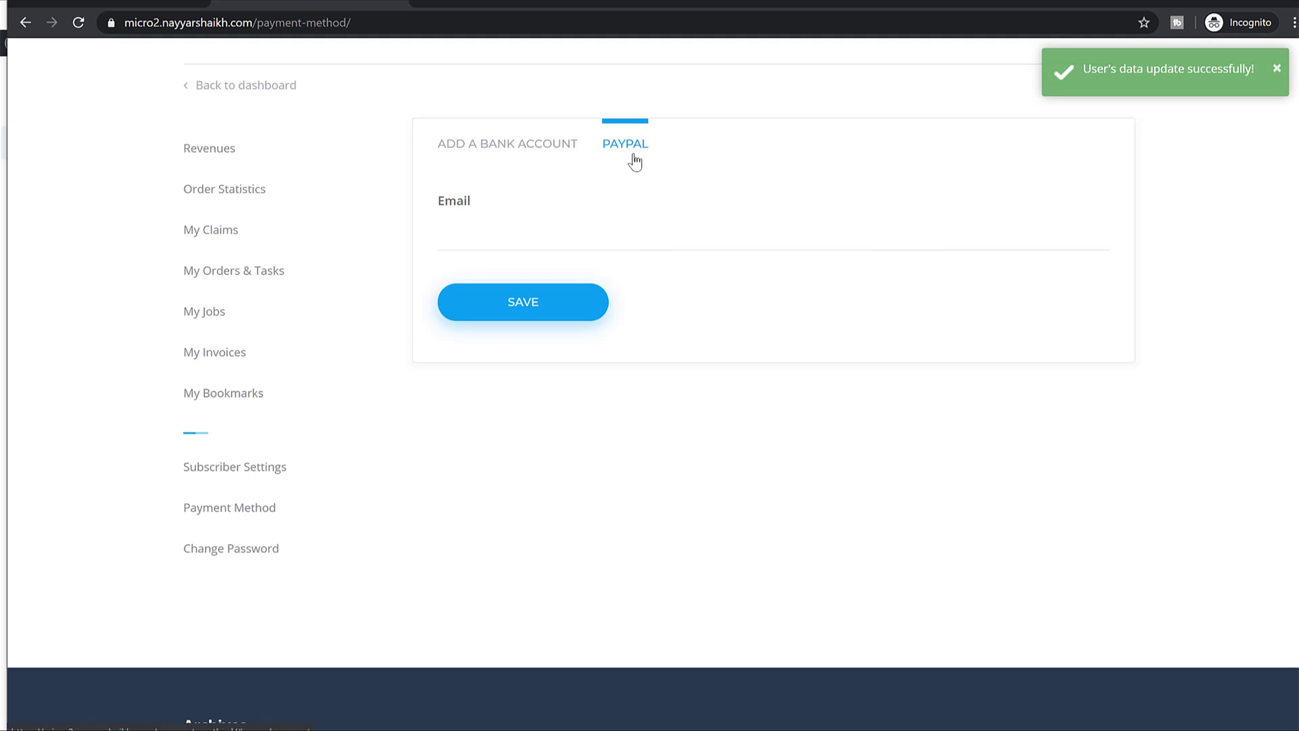
left_click(512, 247)
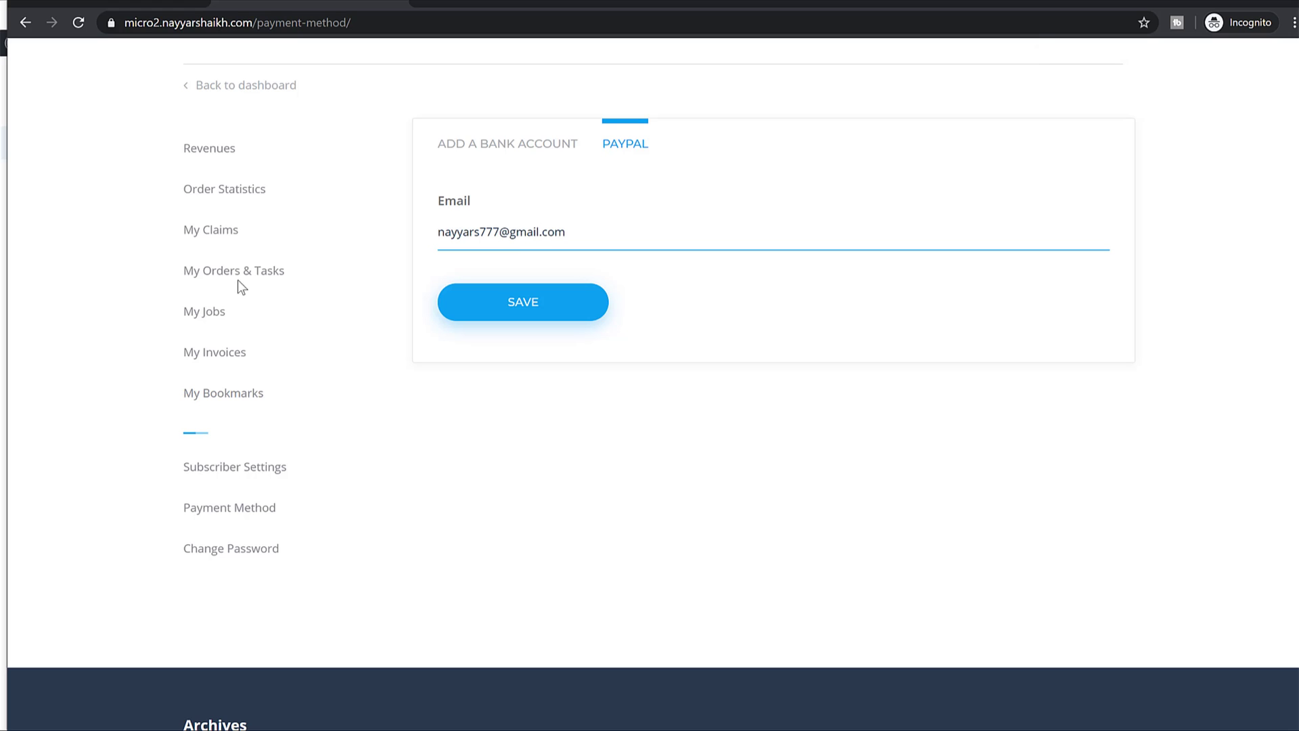
left_click(571, 296)
Open the Revenues page, view 'Change your payment method', then return to Revenues.
scroll(552, 293, "up", 1)
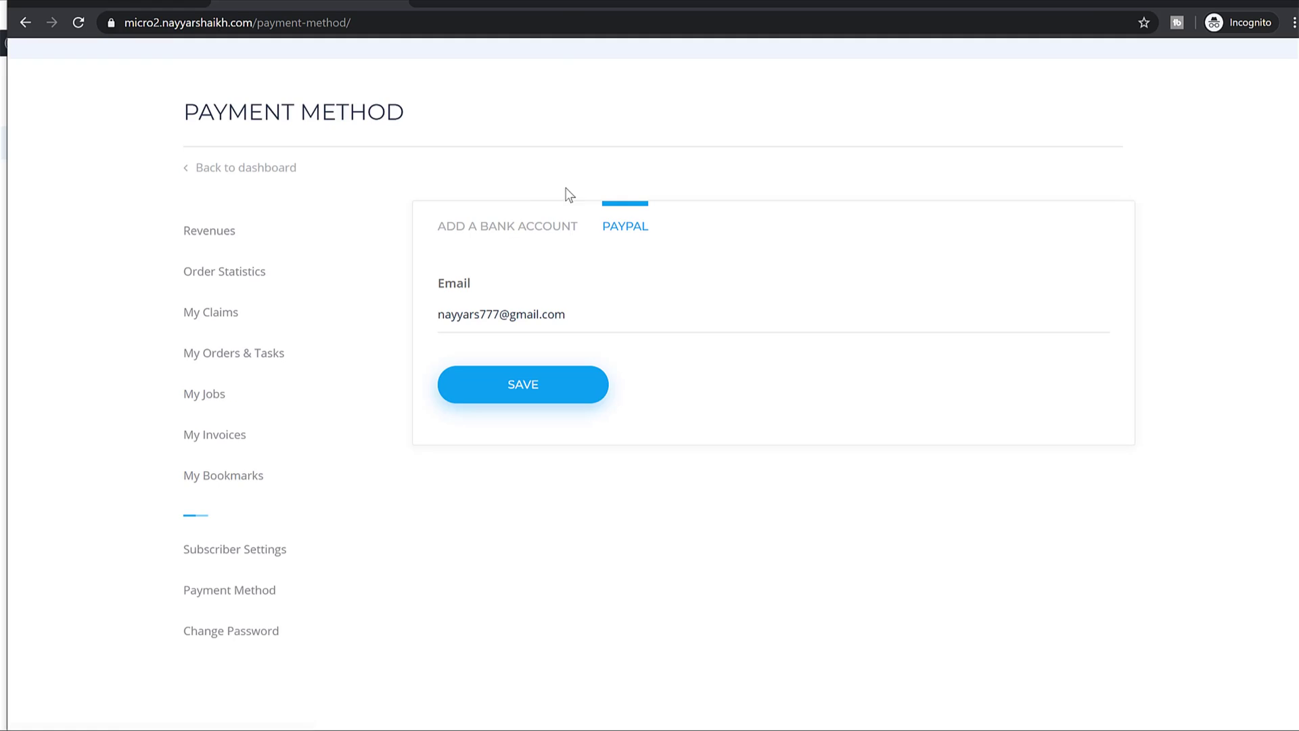
left_click(248, 239)
scroll(871, 301, "down", 5)
left_click_drag(466, 203, 639, 202)
left_click(977, 201)
key("alt+Left")
scroll(765, 270, "down", 1)
scroll(727, 291, "down", 2)
scroll(704, 389, "up", 3)
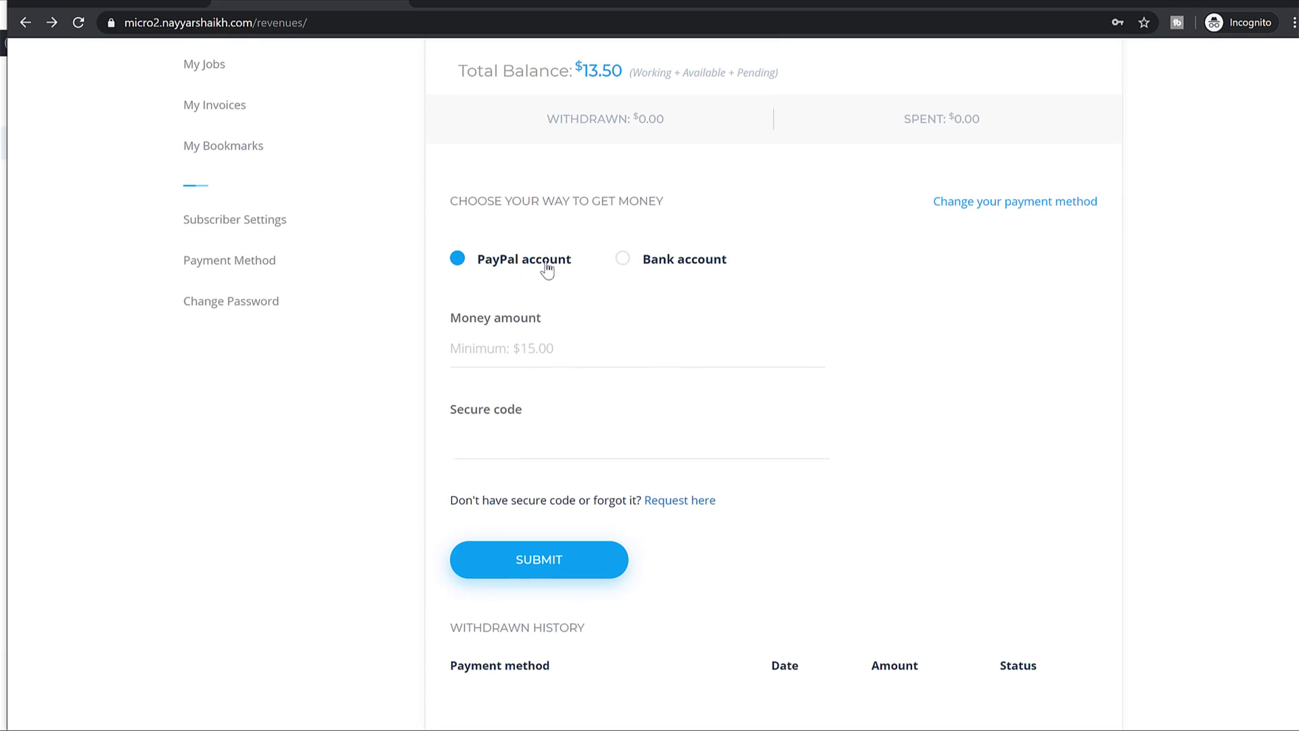
Try the withdrawal Money amount field and compare it with the $13.50 available balance.
scroll(639, 299, "up", 5)
left_click_drag(805, 351, 753, 356)
scroll(705, 496, "down", 2)
left_click(597, 513)
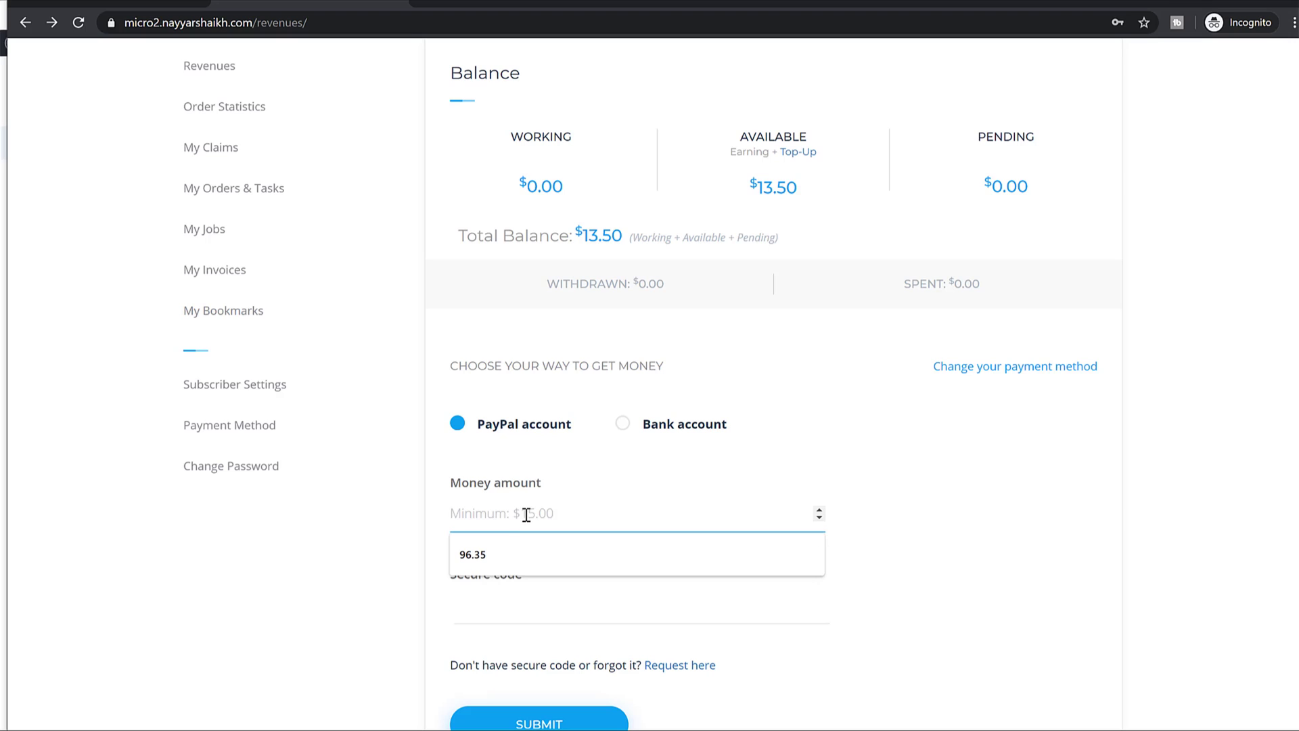
left_click(762, 483)
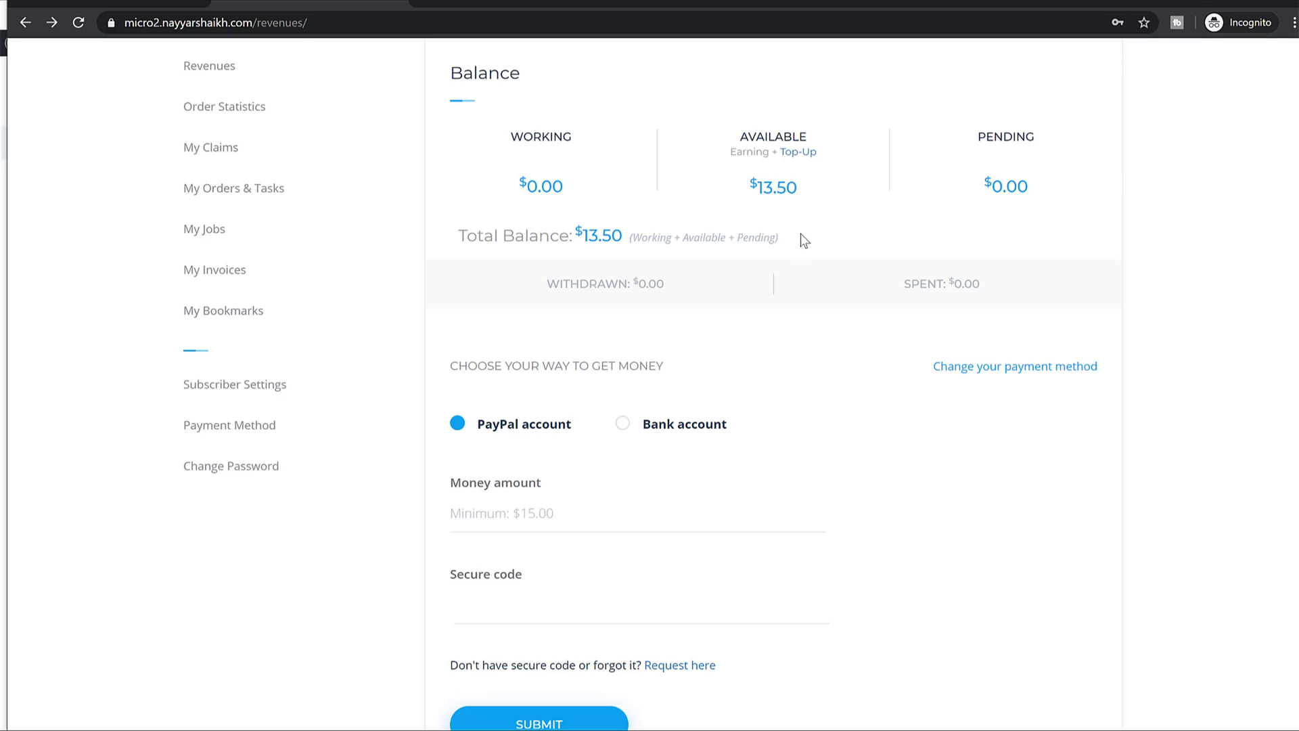
left_click_drag(805, 194, 749, 194)
left_click(630, 513)
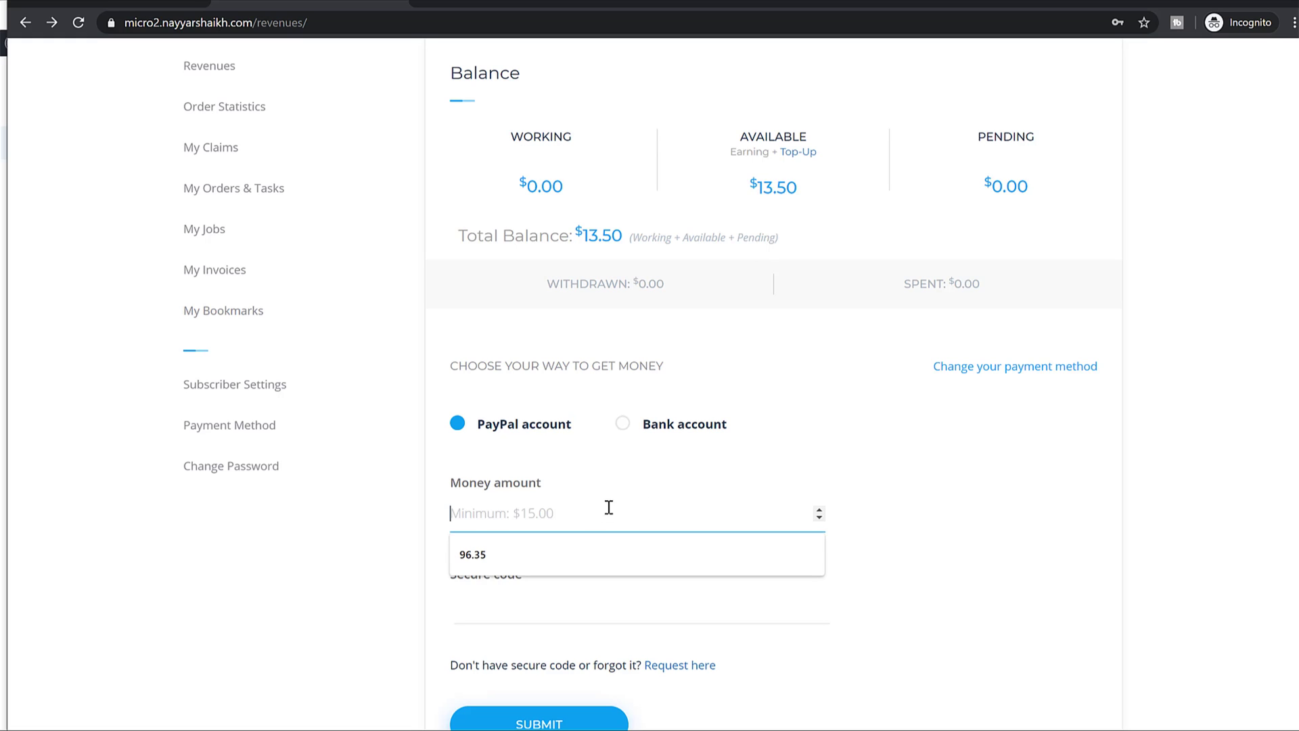
left_click(721, 481)
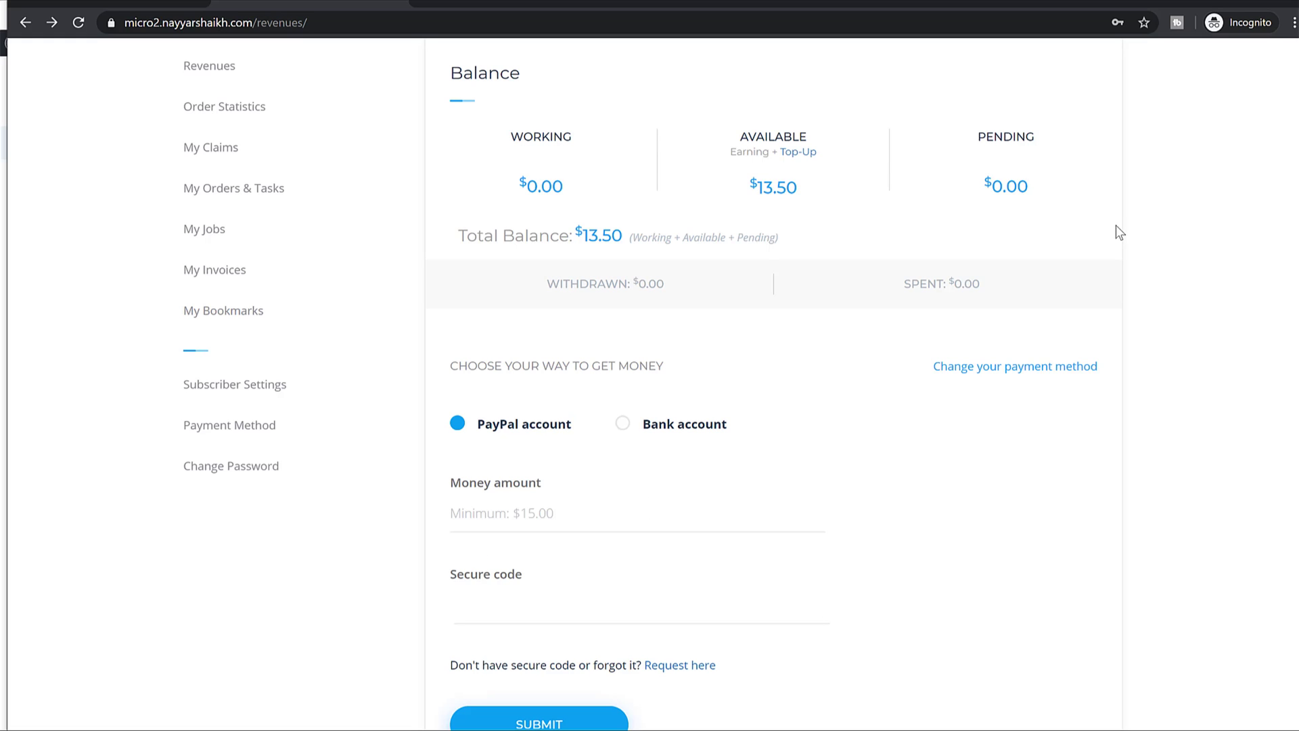
Recheck the Money amount field, then return to the admin's finished order page.
scroll(1053, 285, "up", 1)
scroll(1053, 288, "down", 4)
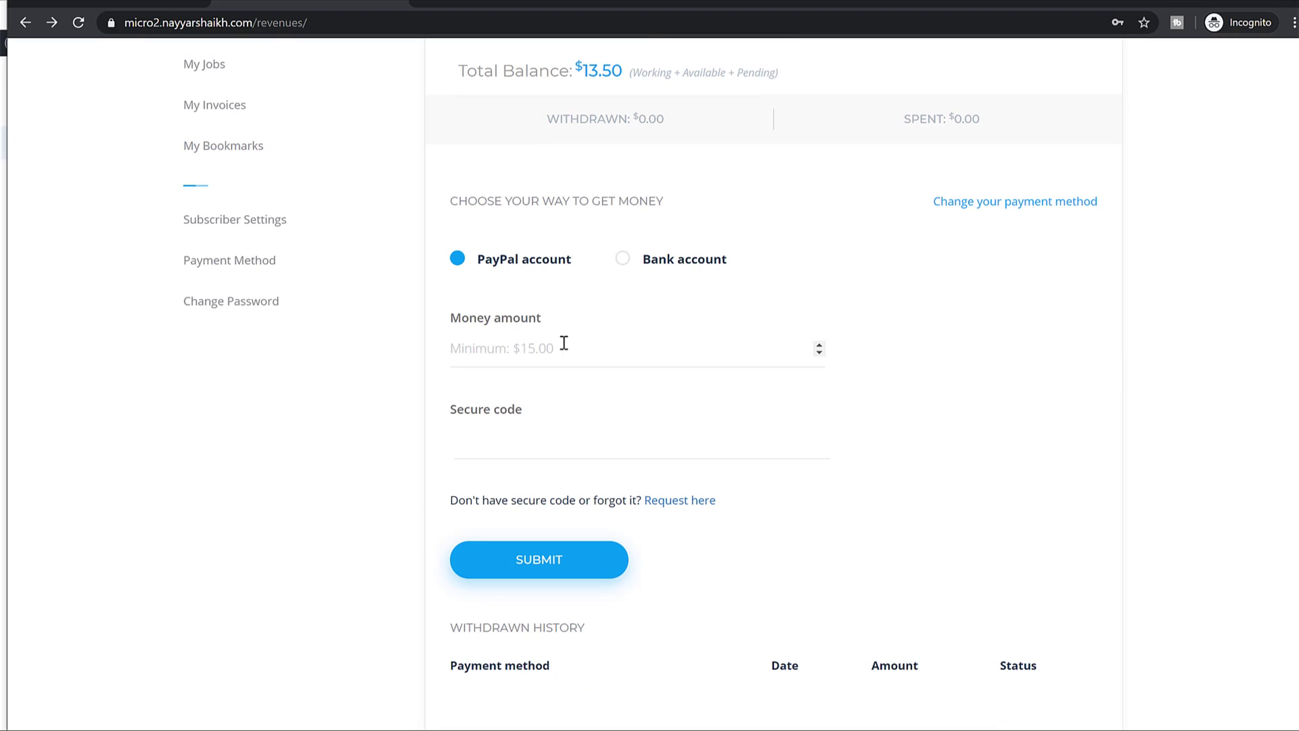
left_click(586, 341)
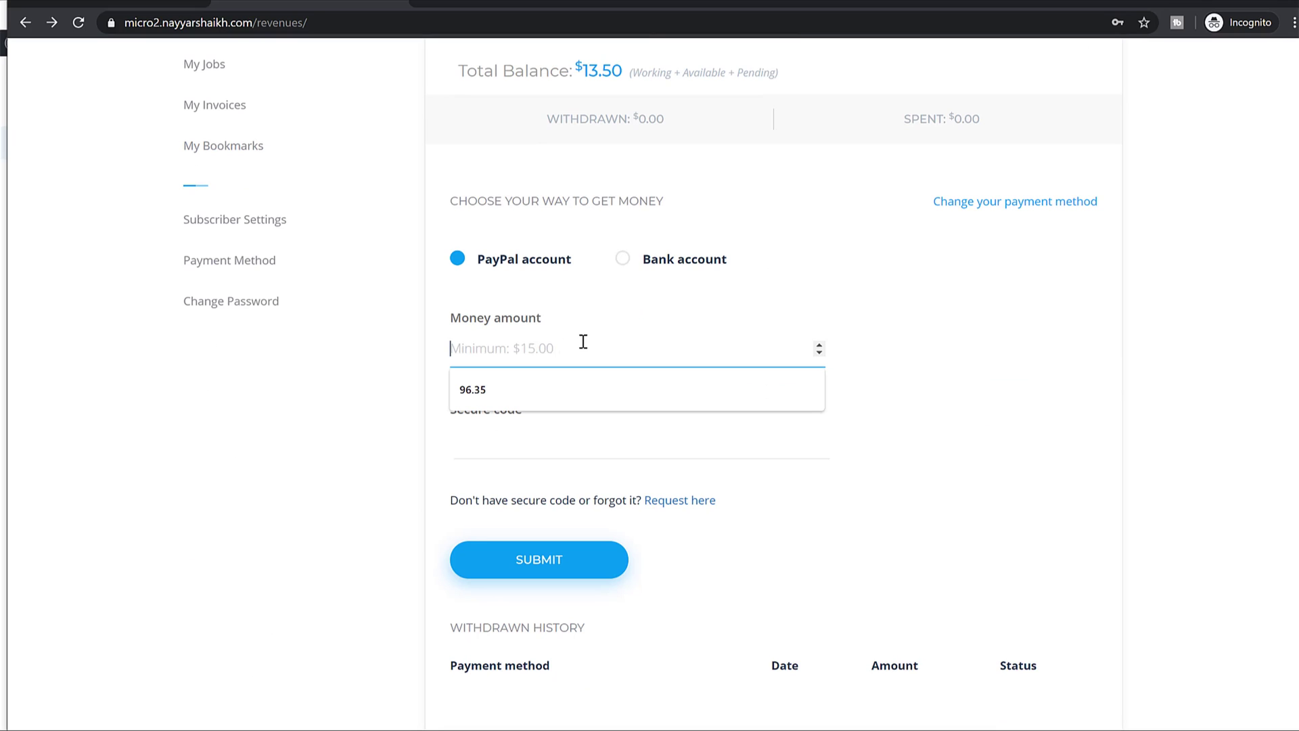
left_click(932, 397)
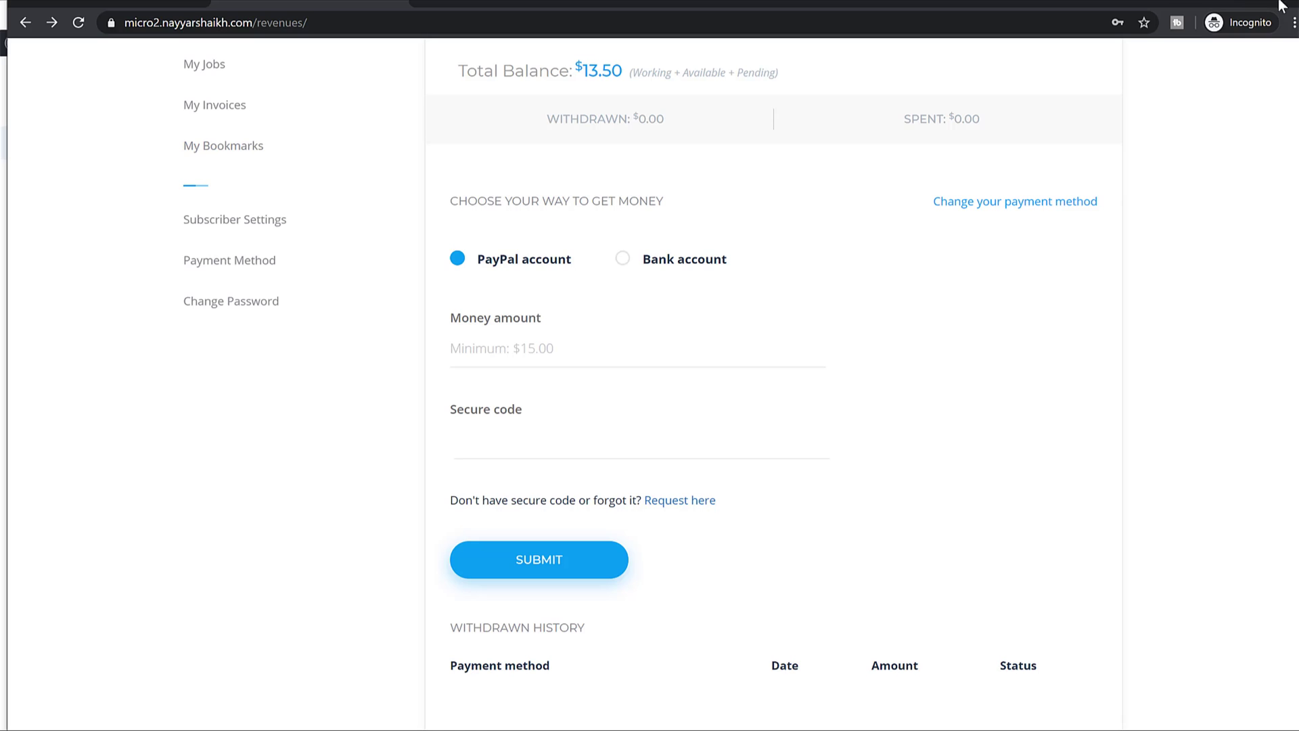
key("alt+Tab")
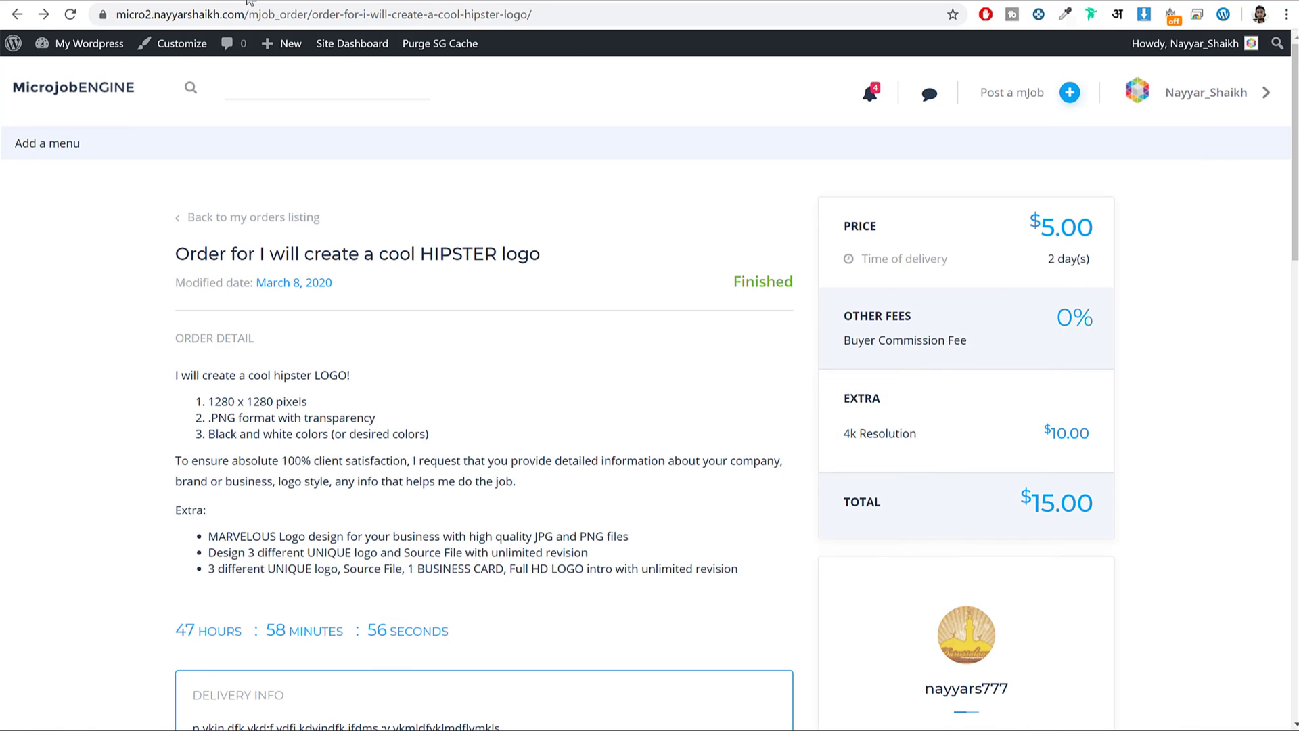
In WP admin, view the orders list, then open Theme Options user settings.
left_click(247, 2)
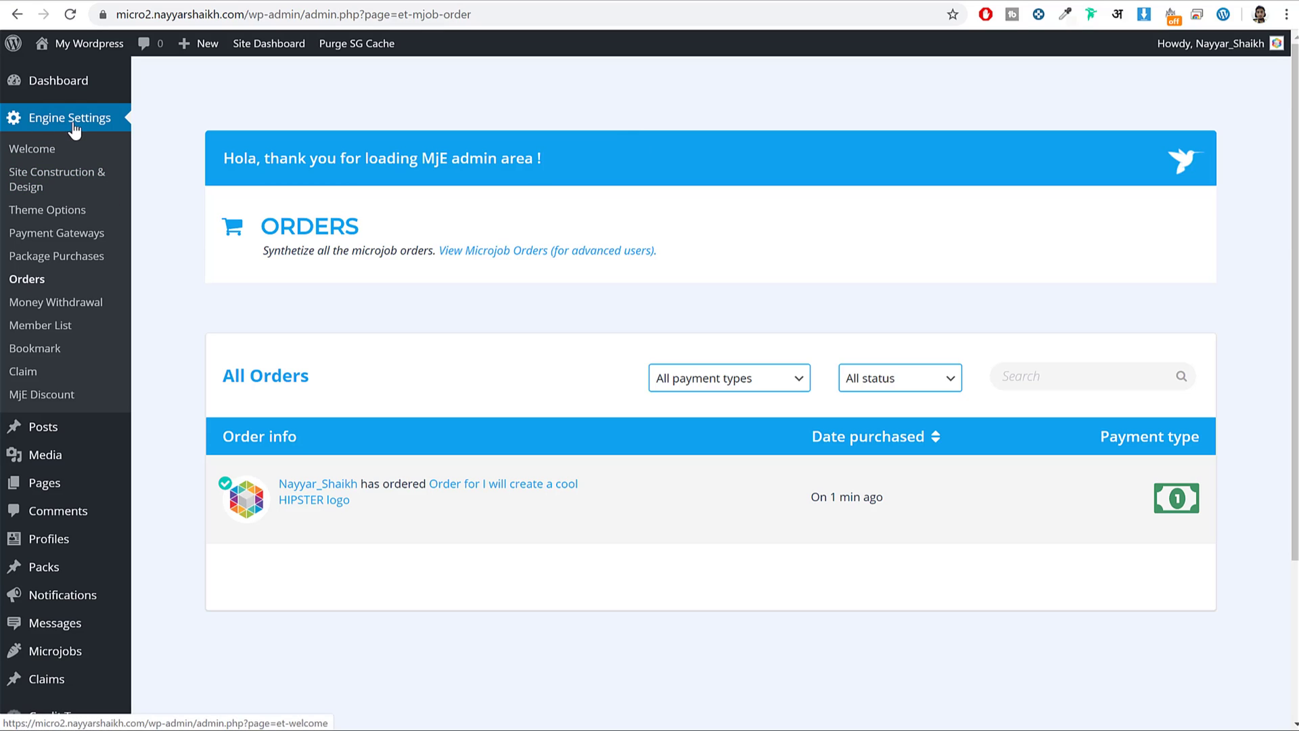
left_click(59, 212)
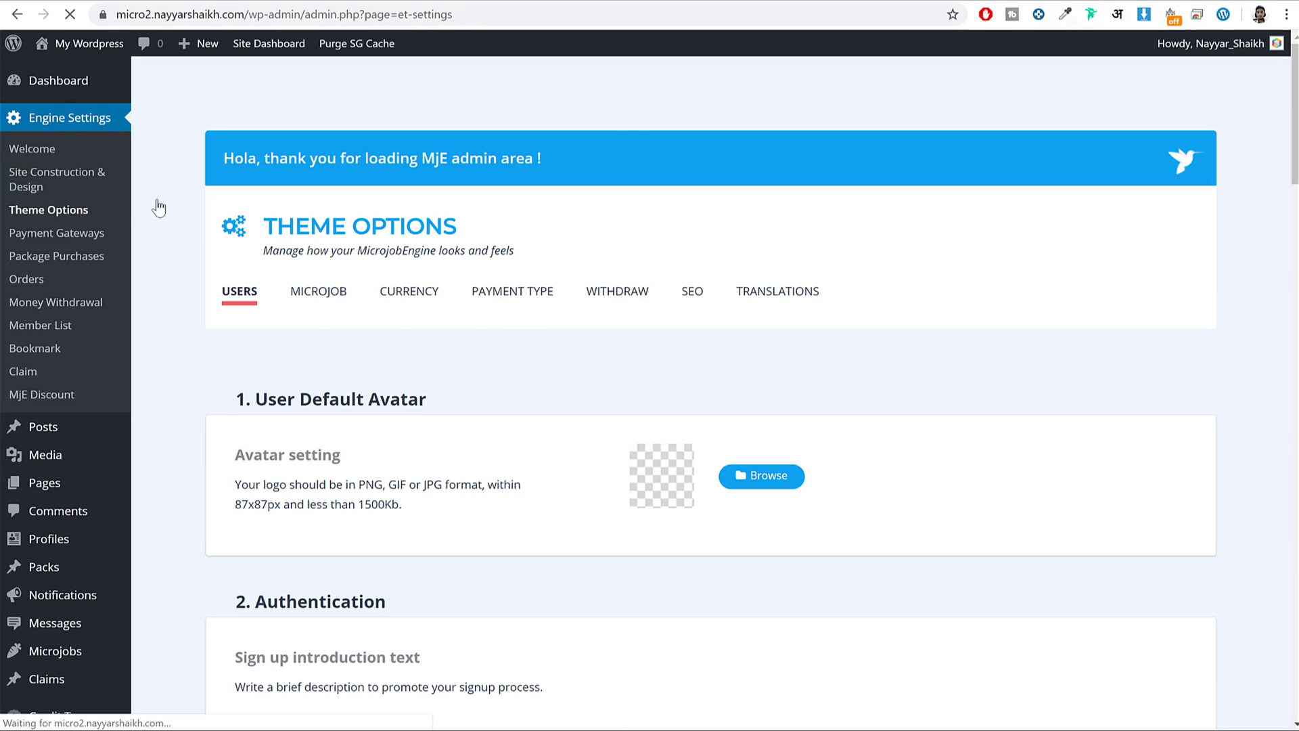
left_click_drag(284, 399, 386, 399)
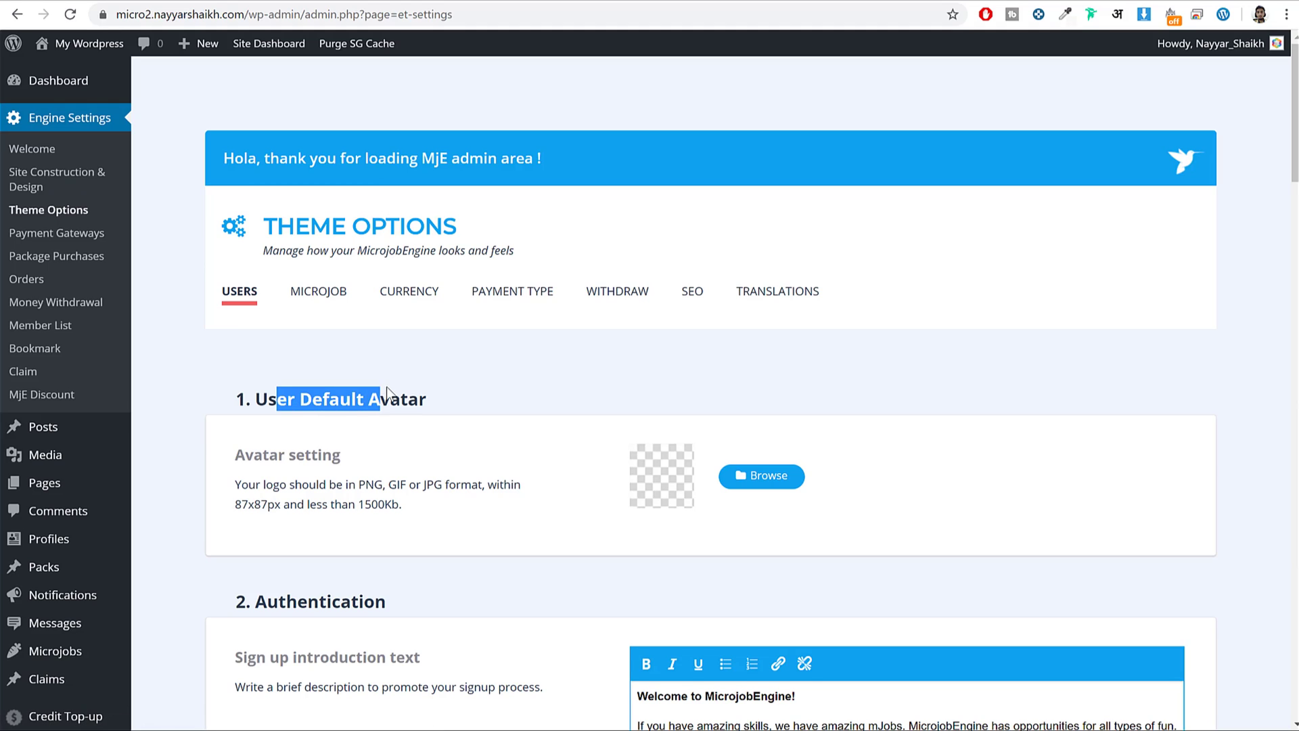
left_click(410, 399)
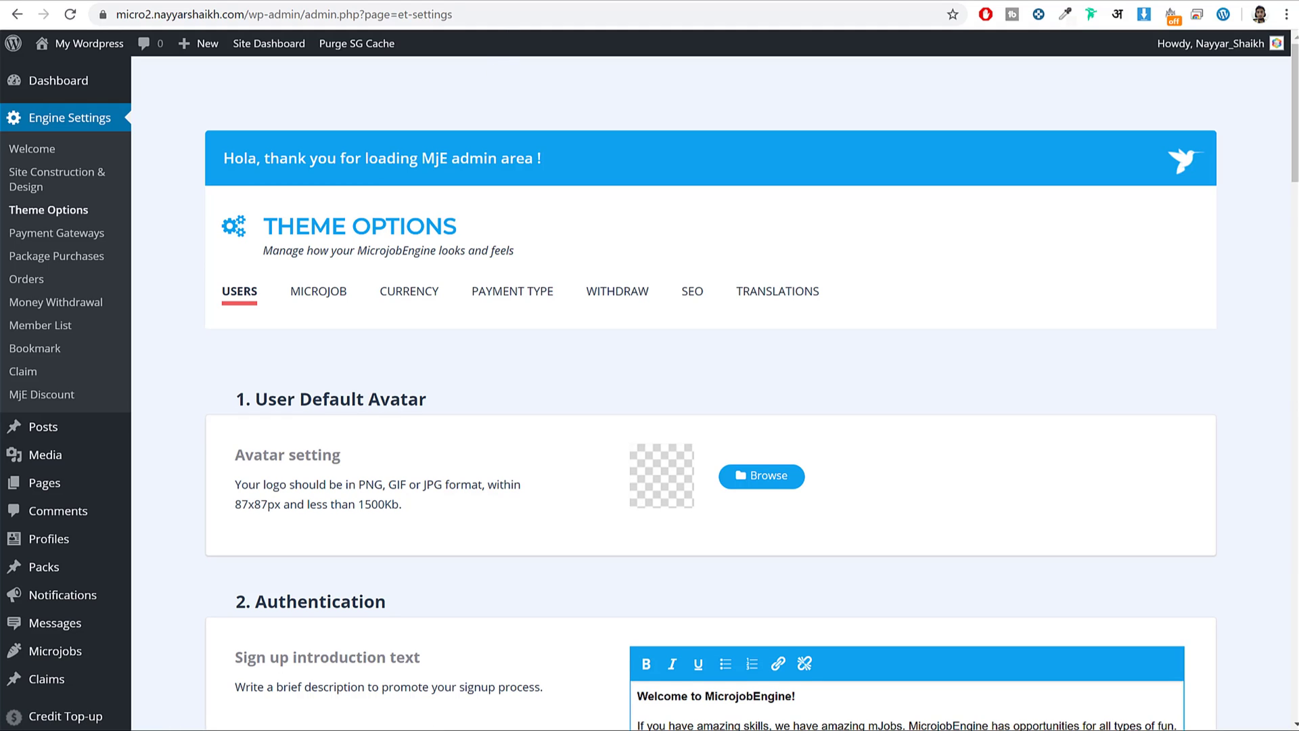
In the seller's incognito window, open the Dashboard from the avatar menu.
left_click(340, 718)
scroll(664, 299, "up", 5)
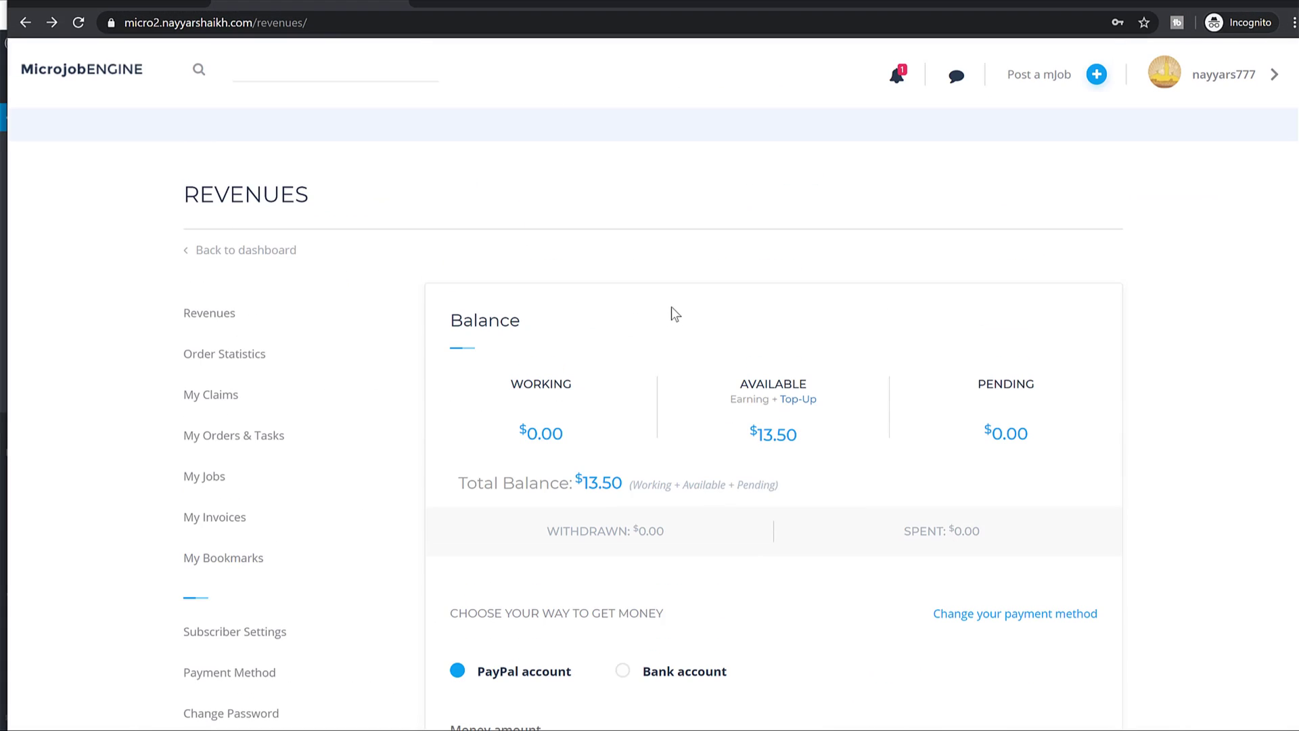
mouse_move(1181, 79)
left_click(1191, 129)
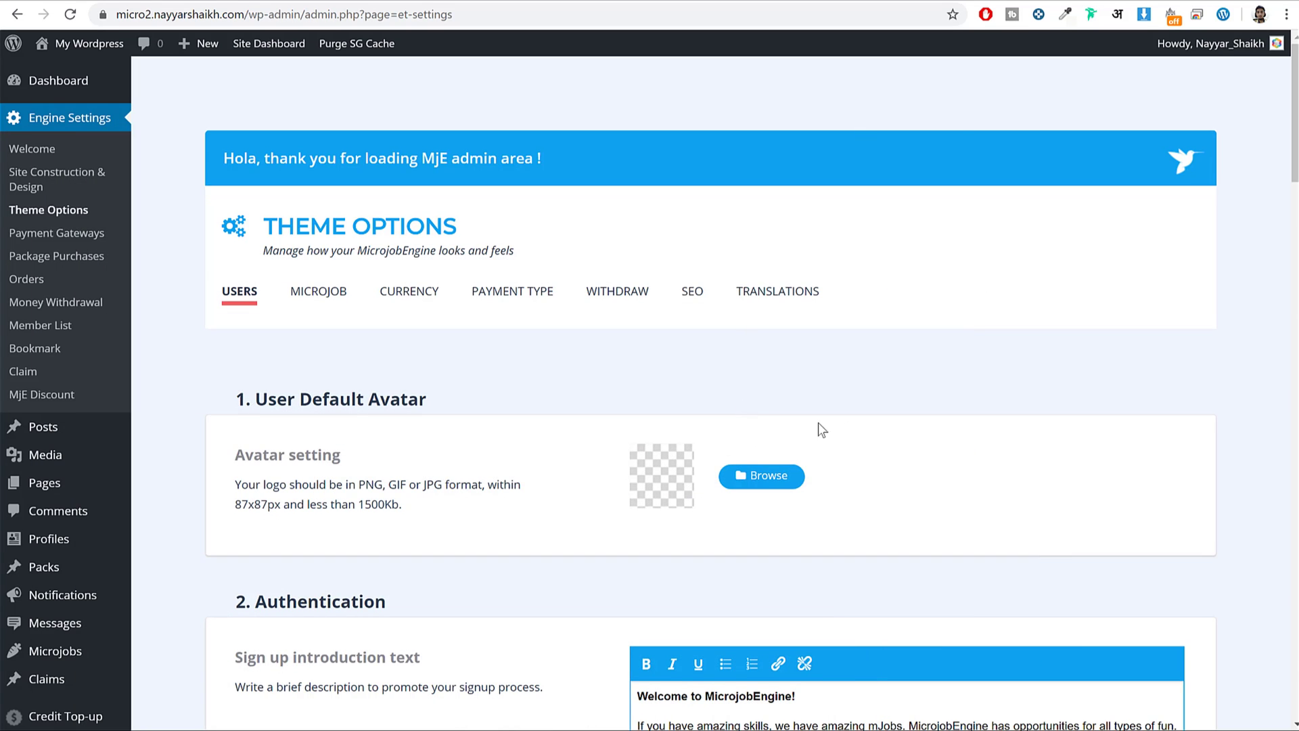
Replace 'MicrojobEngine' in the Sign up introduction welcome heading with the owner's name.
scroll(818, 406, "down", 2)
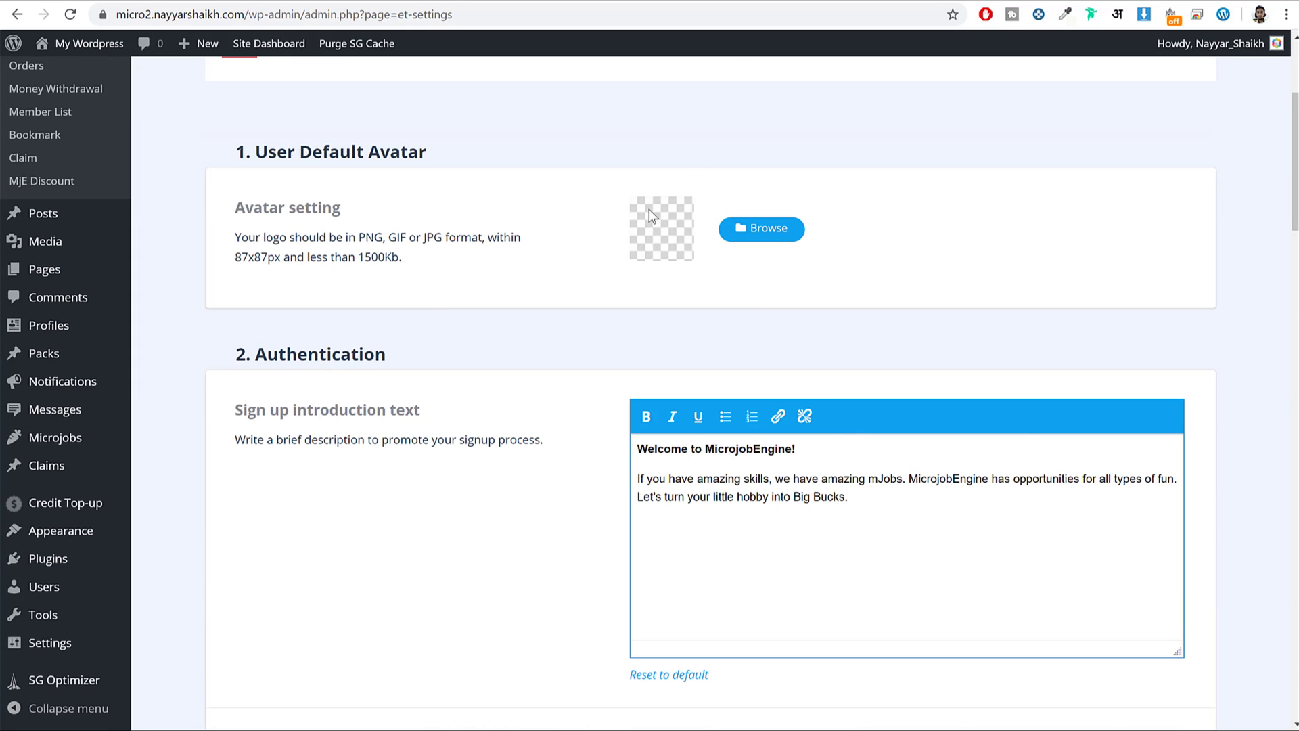
scroll(714, 391, "down", 2)
left_click_drag(250, 245, 423, 275)
left_click(371, 238)
left_click(848, 335)
key("ctrl+a")
left_click(693, 300)
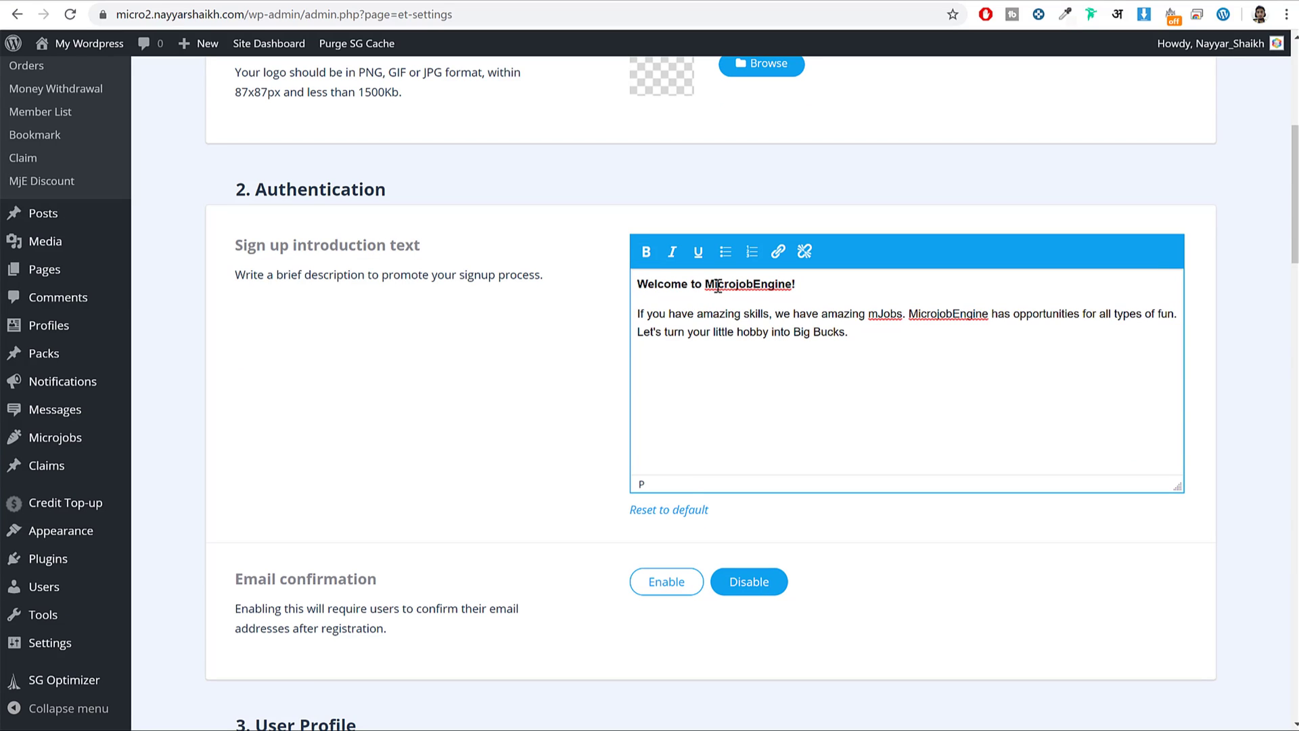
left_click_drag(708, 283, 791, 279)
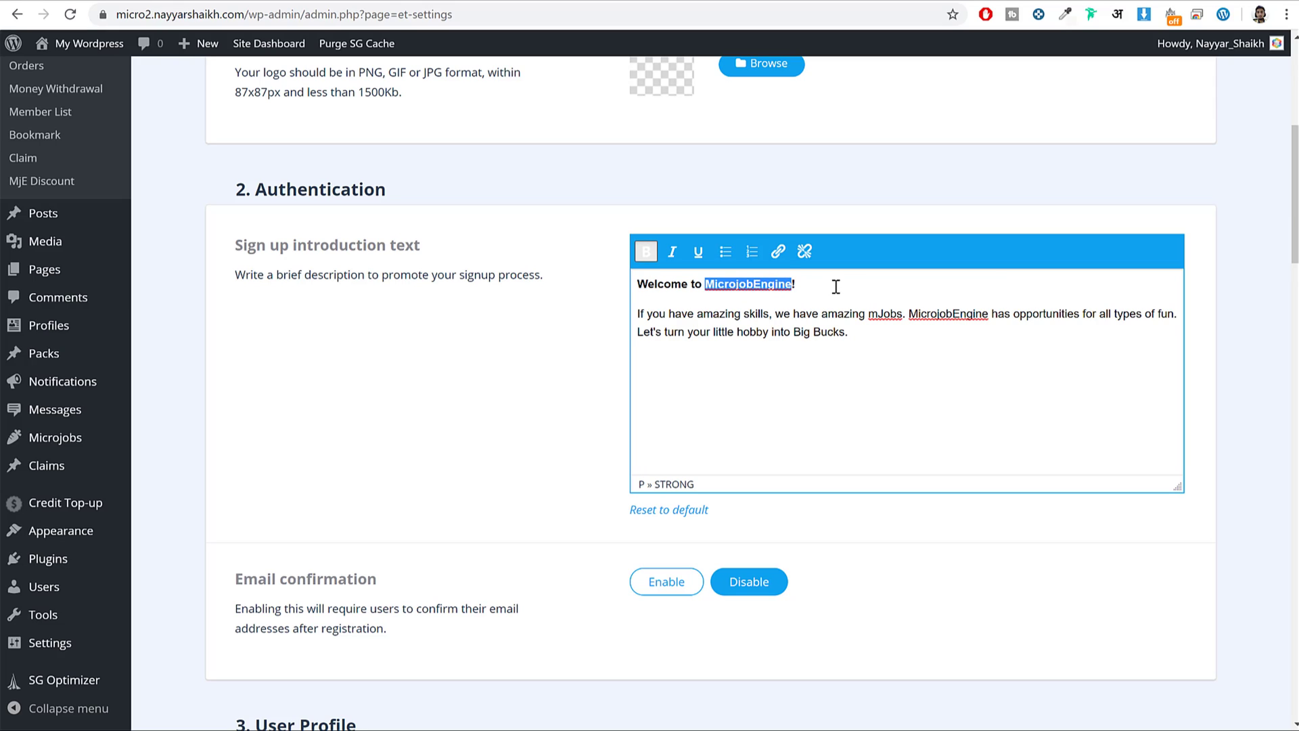
type("Nayyar")
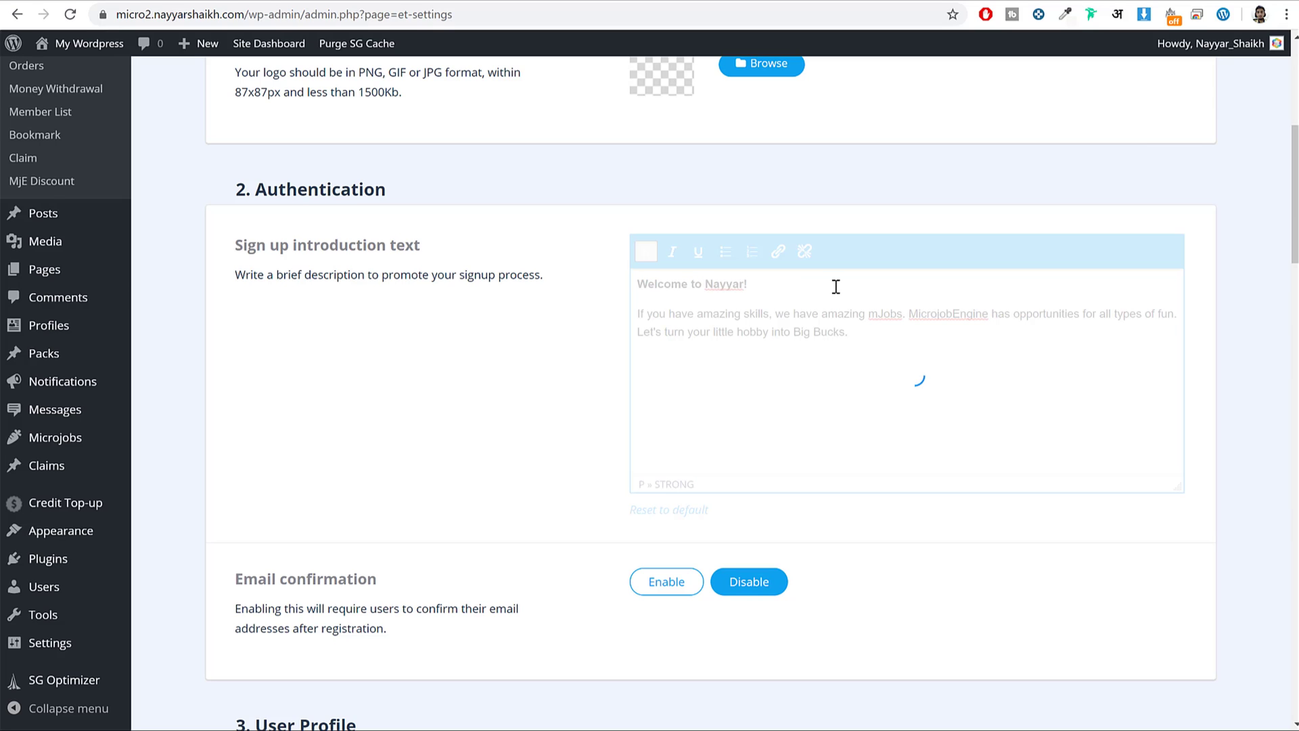
Set Email confirmation to Enable for new registrations.
scroll(875, 464, "down", 5)
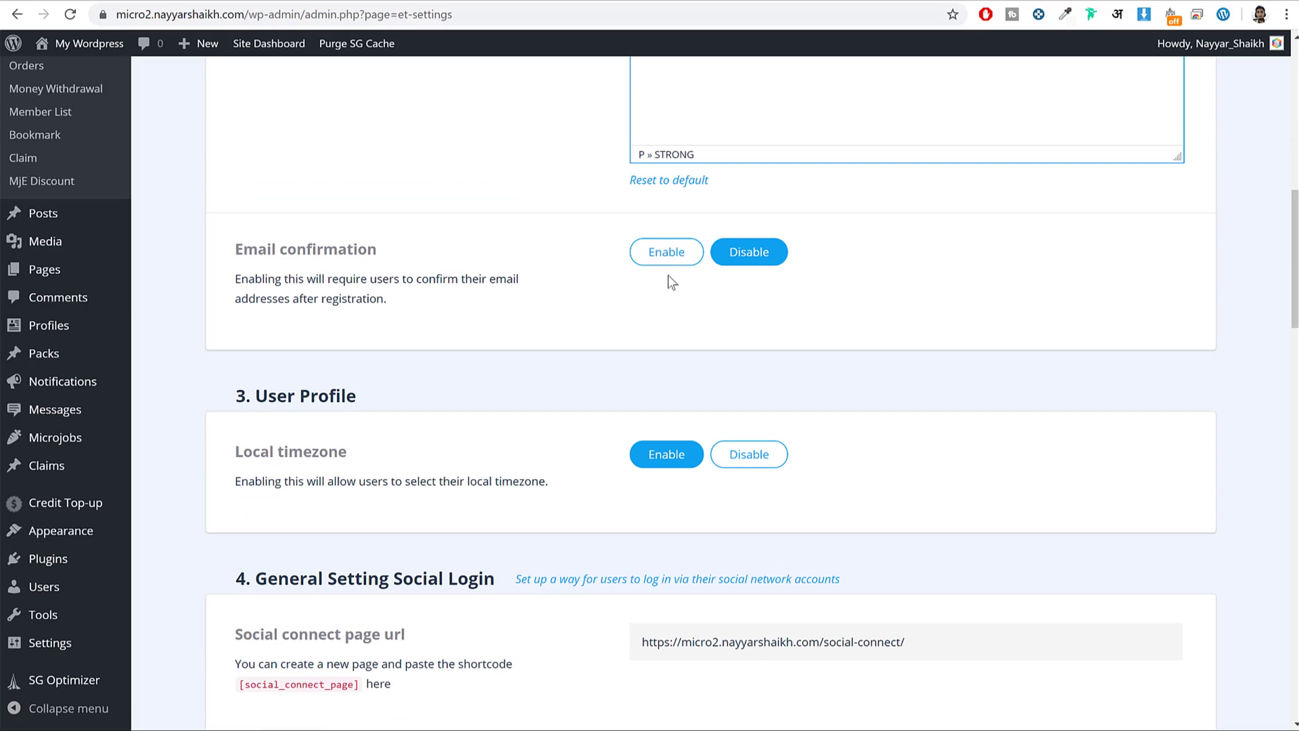
left_click(672, 259)
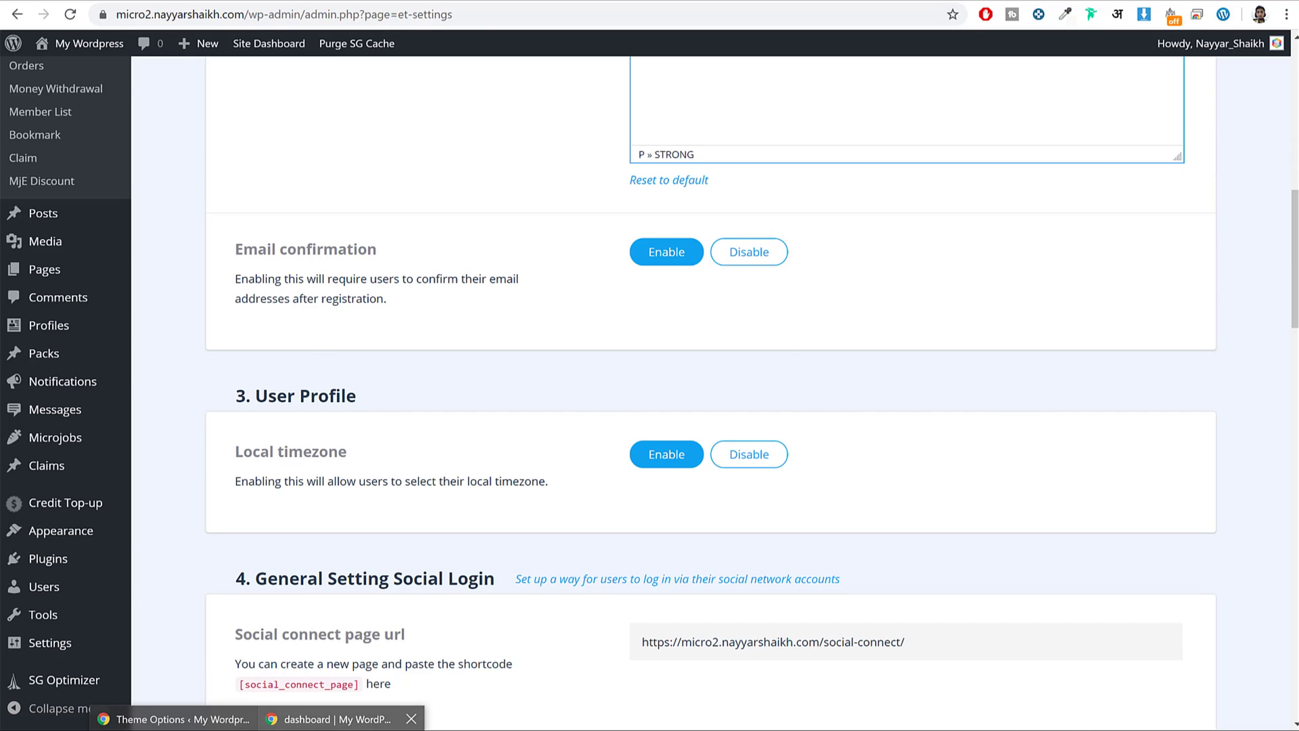
left_click(331, 719)
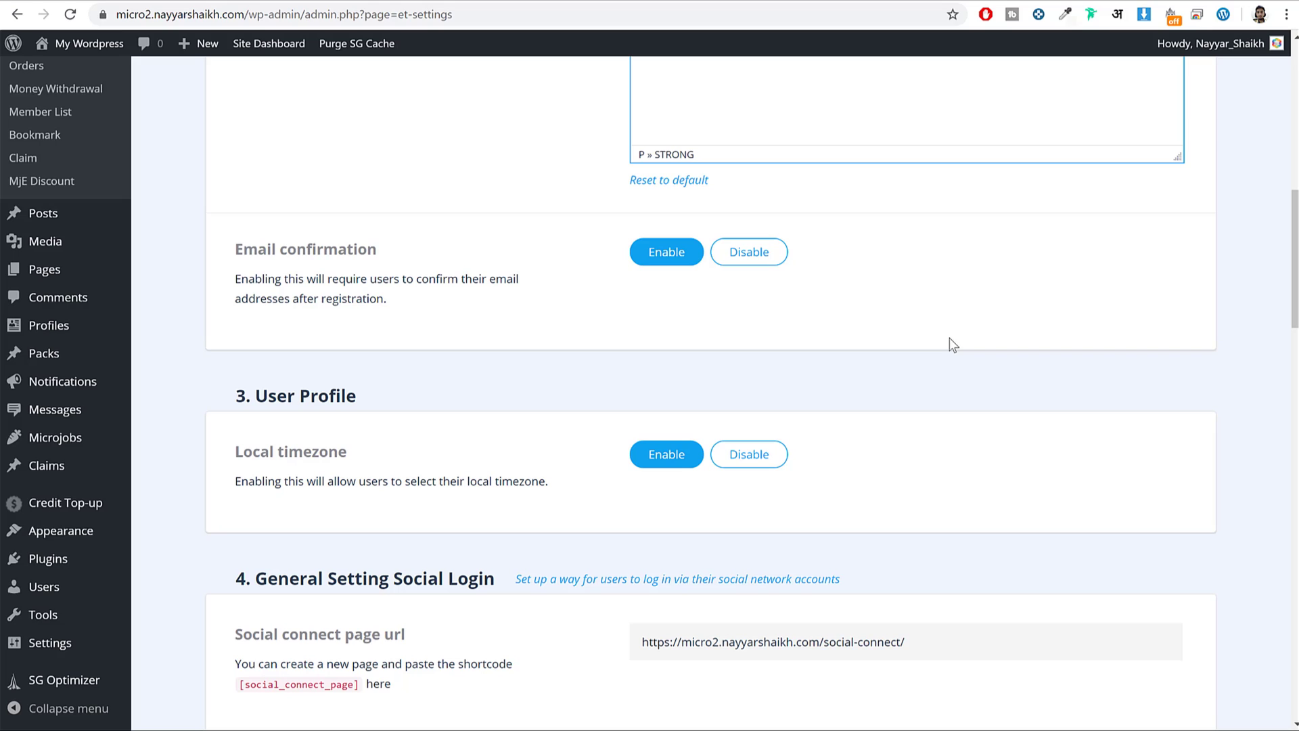
left_click(763, 254)
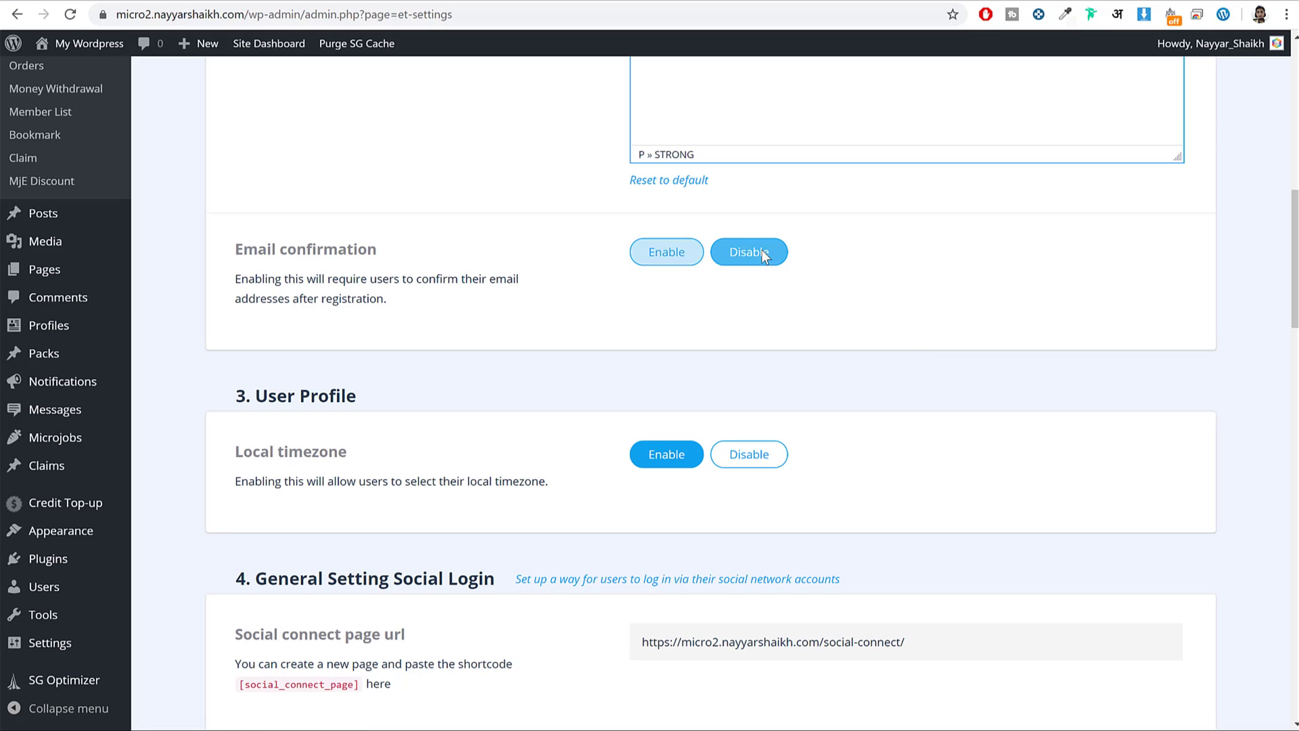
left_click(660, 260)
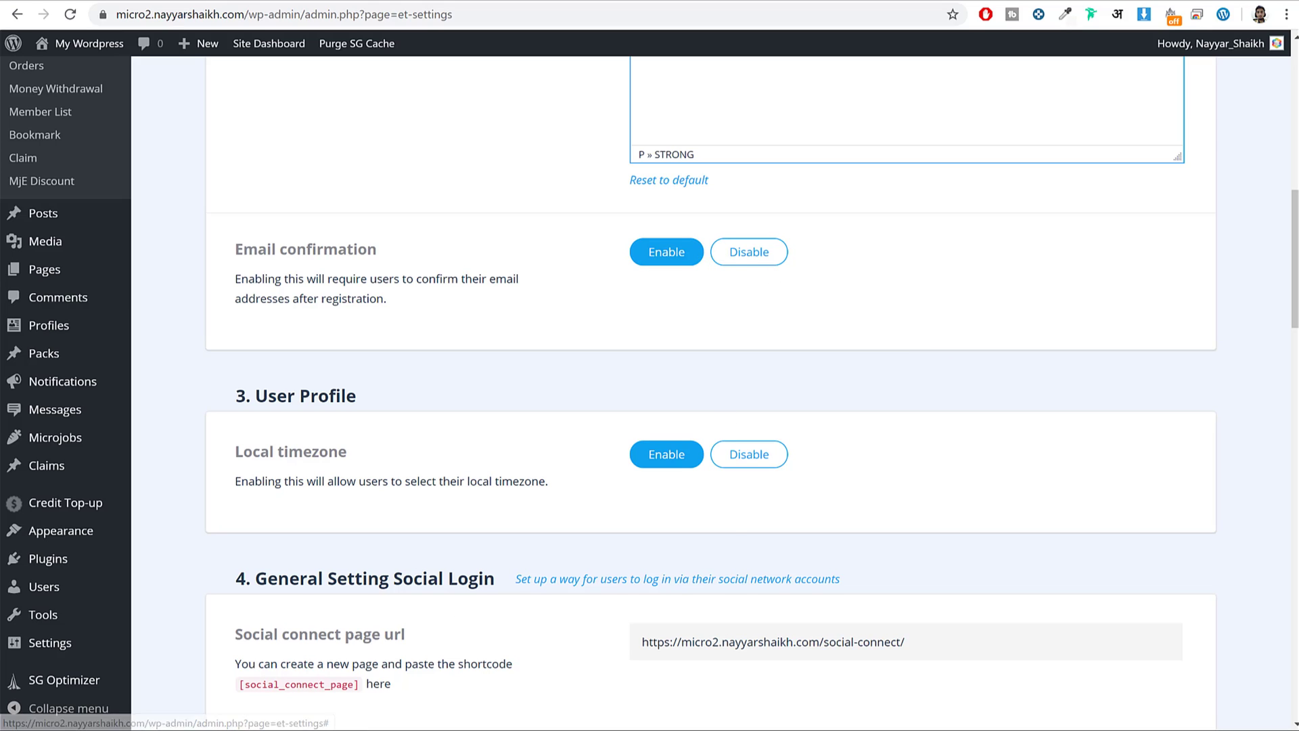
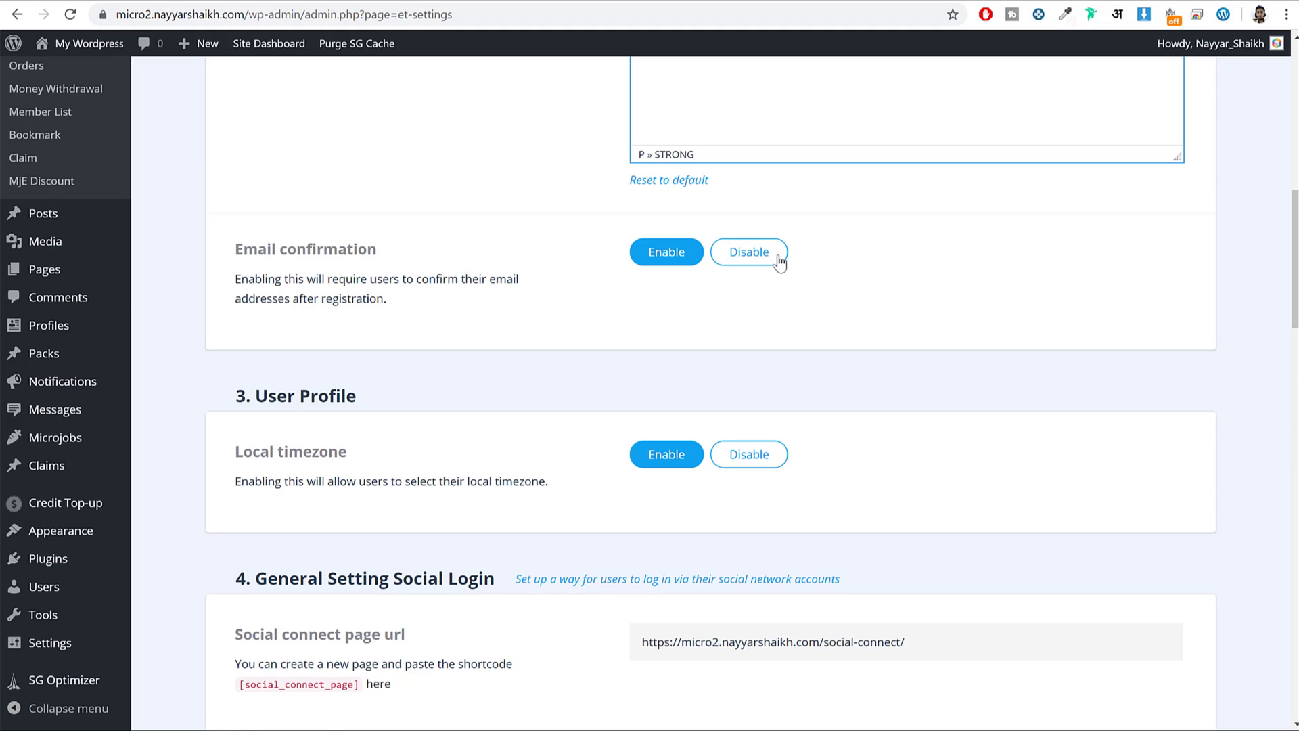
Set Email confirmation to Disable and scroll down to the Authentication Mail Template section.
left_click(748, 250)
scroll(960, 270, "down", 3)
scroll(961, 291, "down", 2)
scroll(337, 342, "down", 9)
scroll(337, 343, "down", 9)
scroll(348, 299, "up", 5)
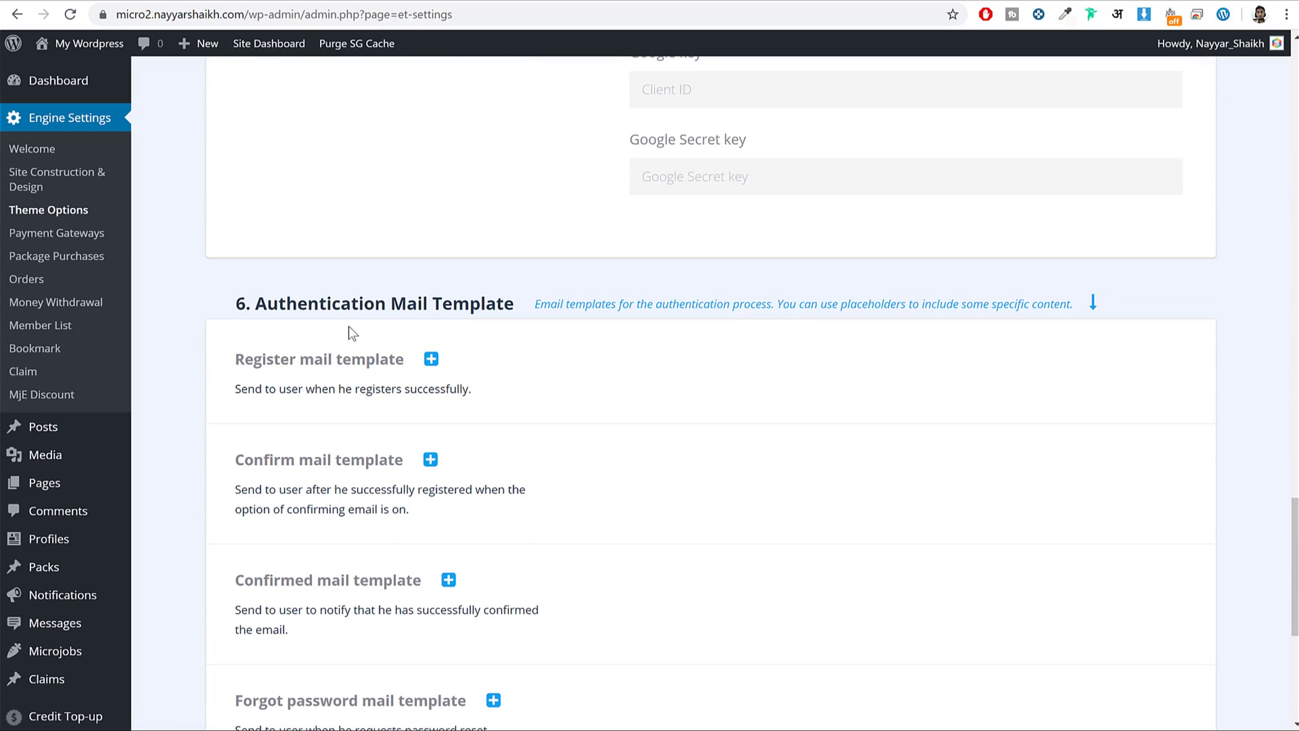
Expand the Register mail template and review its [display_name] and [blogname] placeholders.
left_click_drag(252, 303, 512, 303)
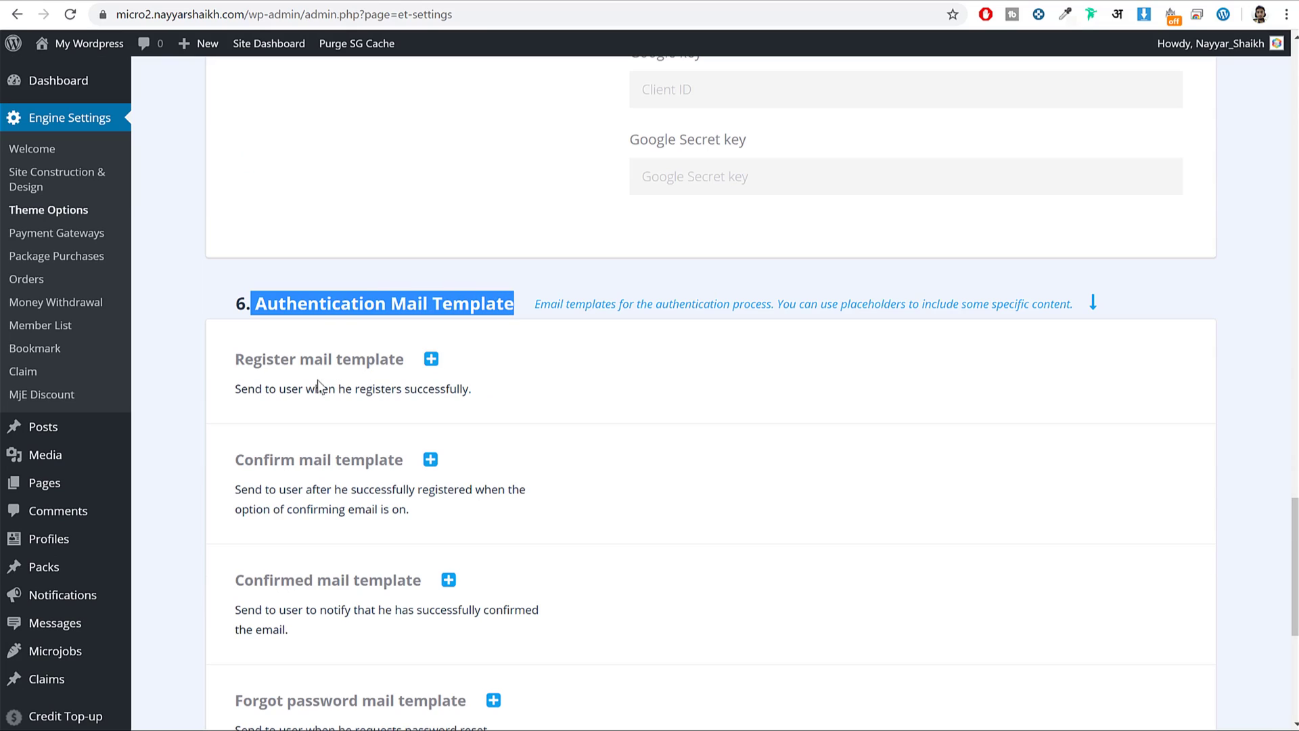
left_click_drag(241, 389, 435, 395)
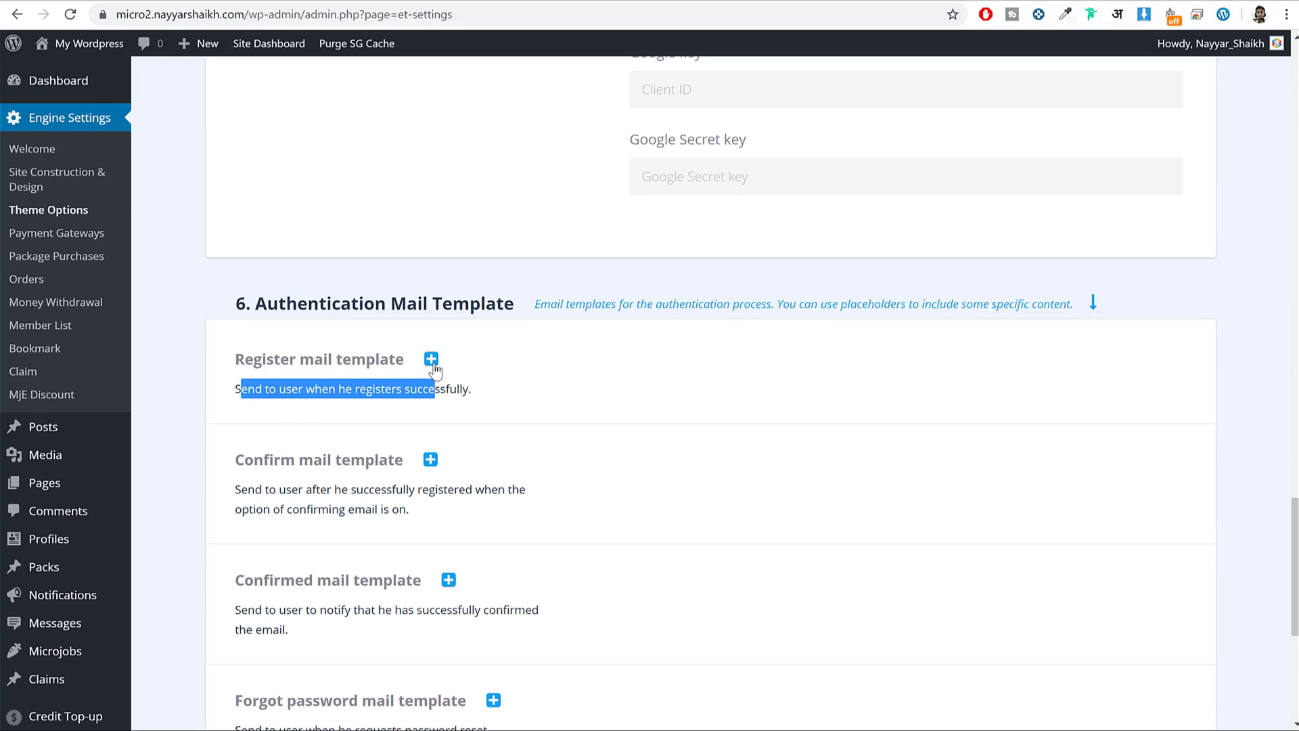
left_click(432, 360)
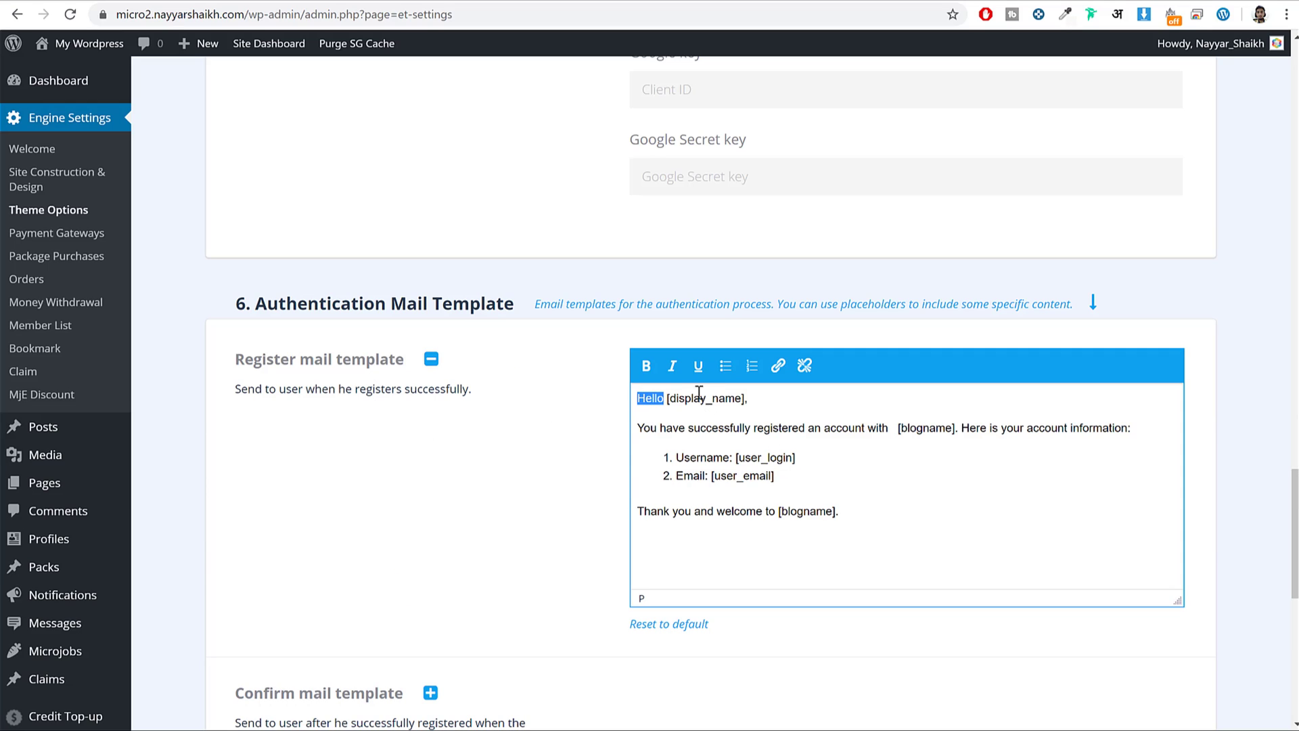
left_click_drag(668, 399, 745, 398)
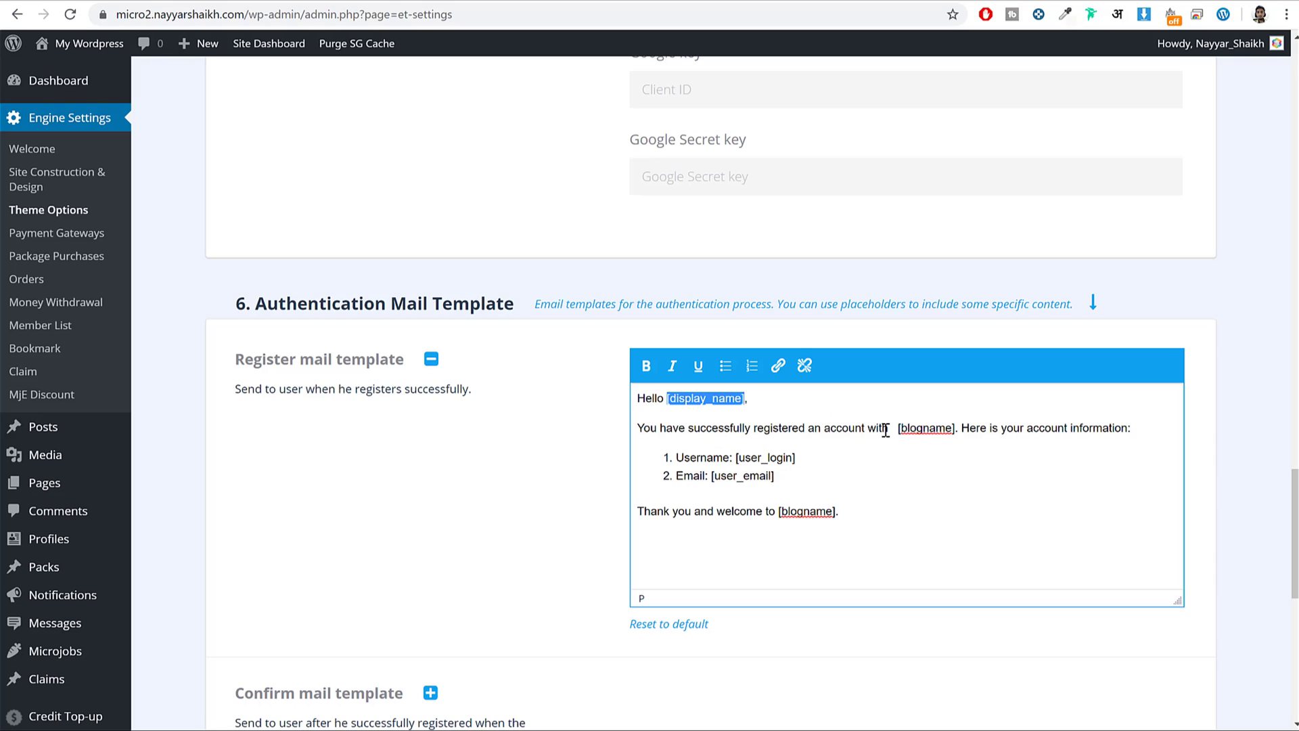
left_click_drag(902, 430, 952, 428)
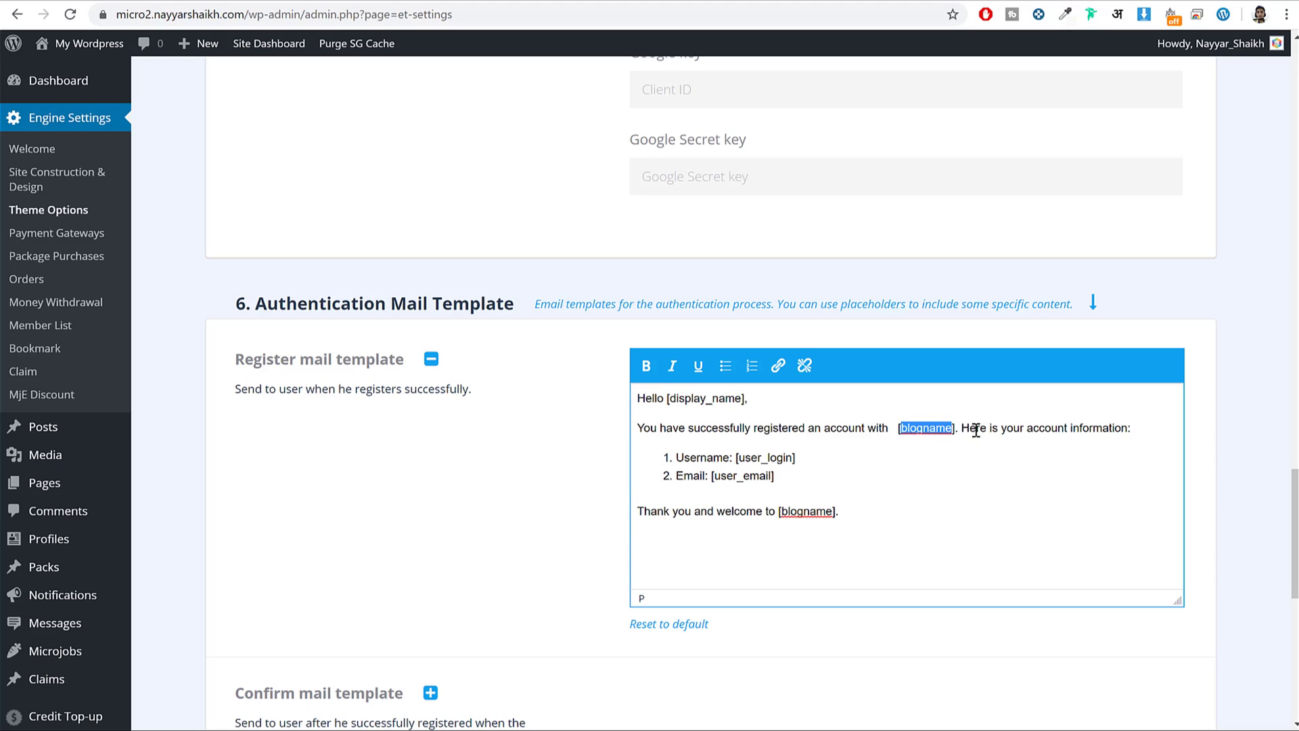
left_click(973, 430)
left_click_drag(677, 455, 708, 476)
Expand the Confirm mail template and look through its wording.
scroll(481, 542, "down", 3)
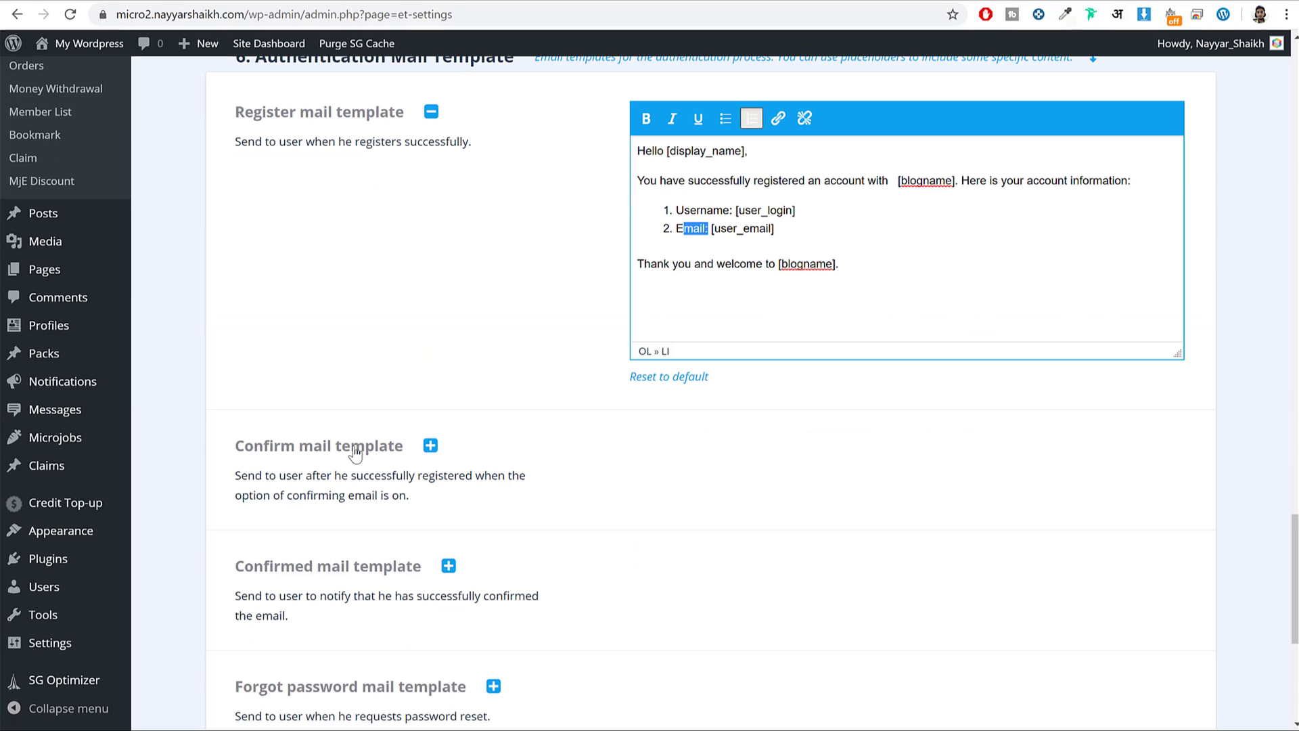
left_click(432, 444)
scroll(816, 477, "down", 1)
scroll(816, 477, "down", 2)
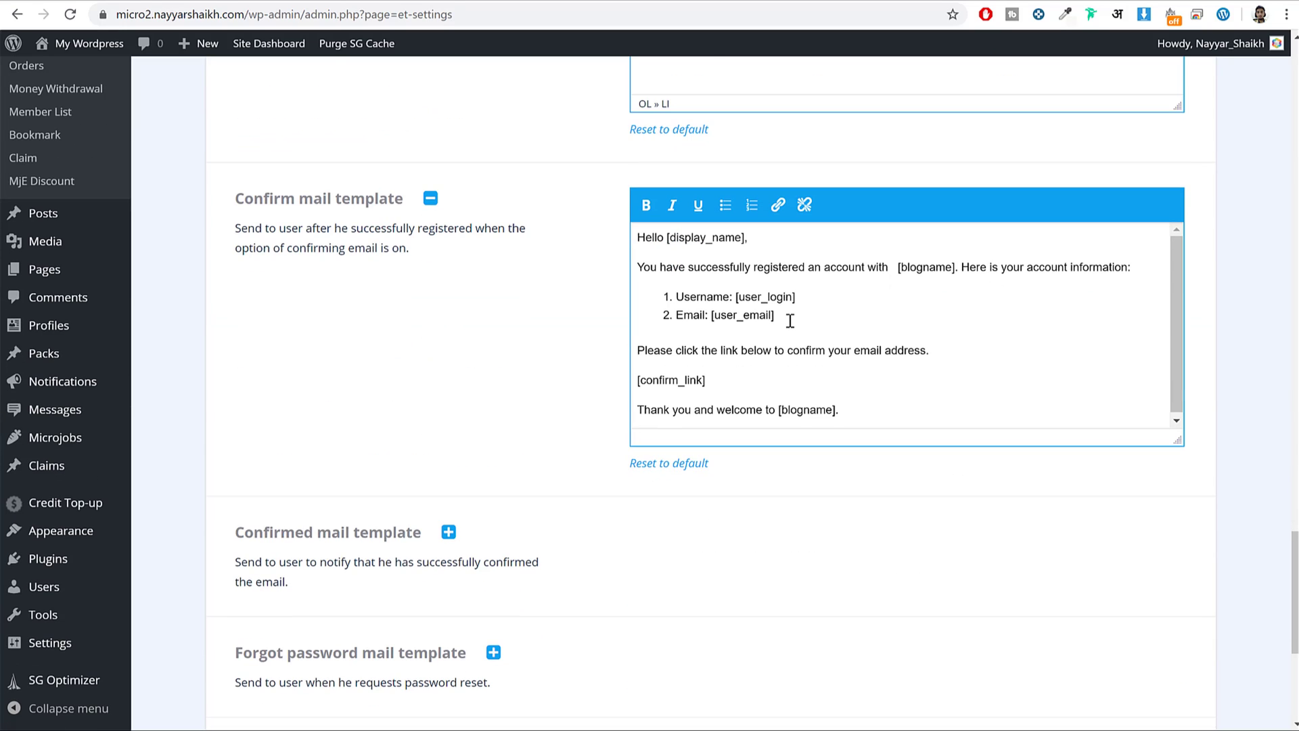
scroll(779, 378, "down", 3)
scroll(779, 386, "up", 20)
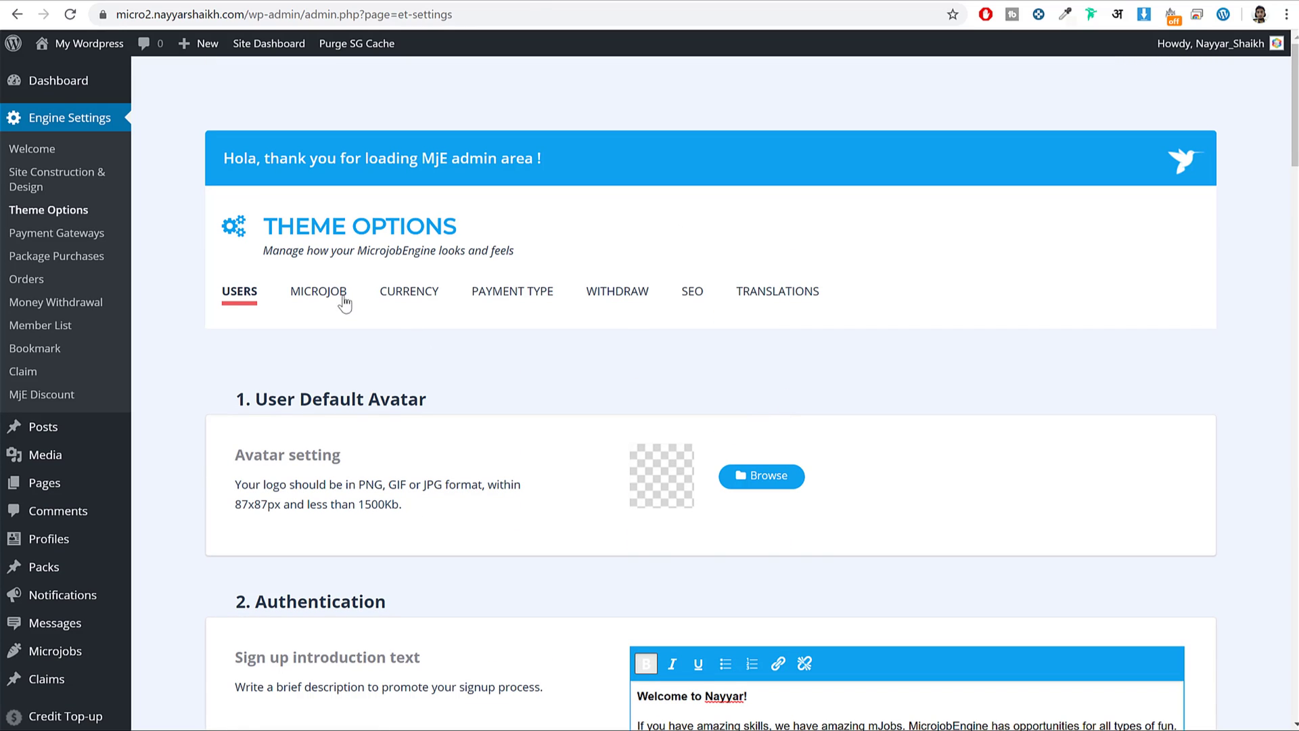
Open the MICROJOB settings and compare the MJob Default Thumbnail with the site homepage.
left_click(327, 292)
scroll(375, 291, "down", 3)
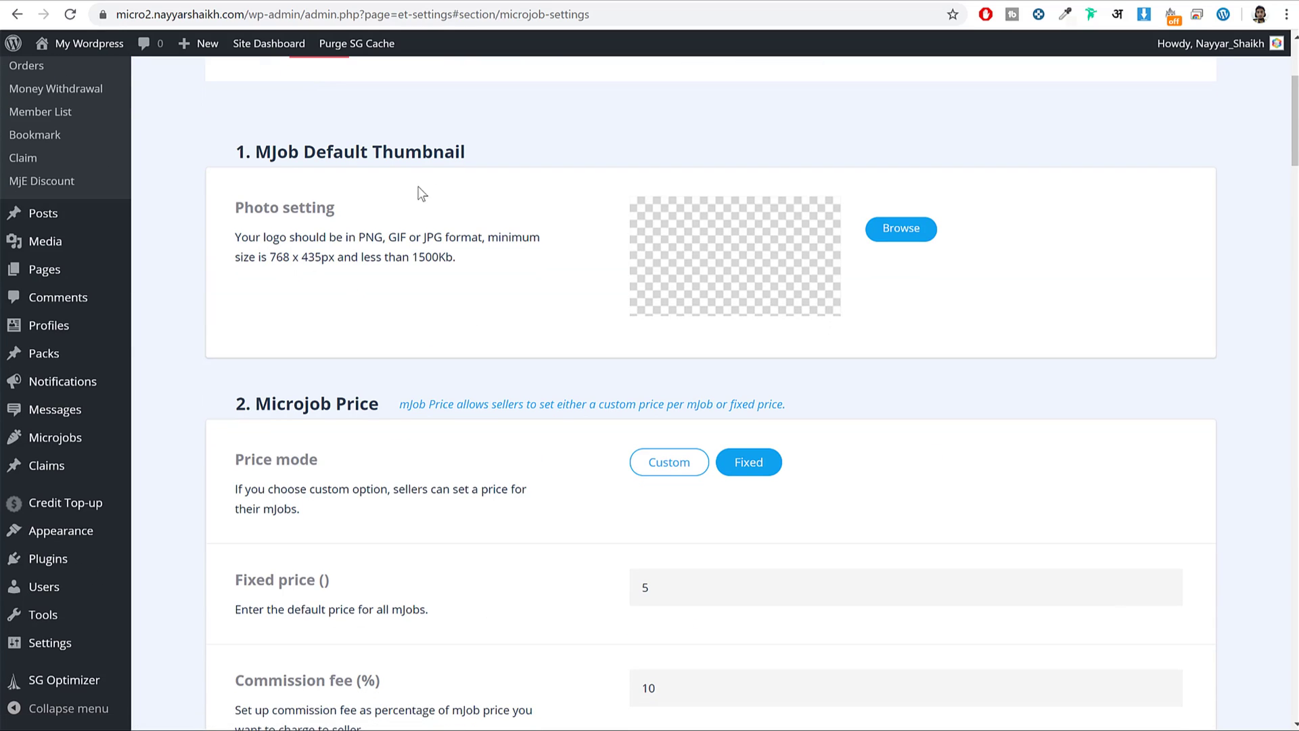
left_click_drag(270, 153, 444, 153)
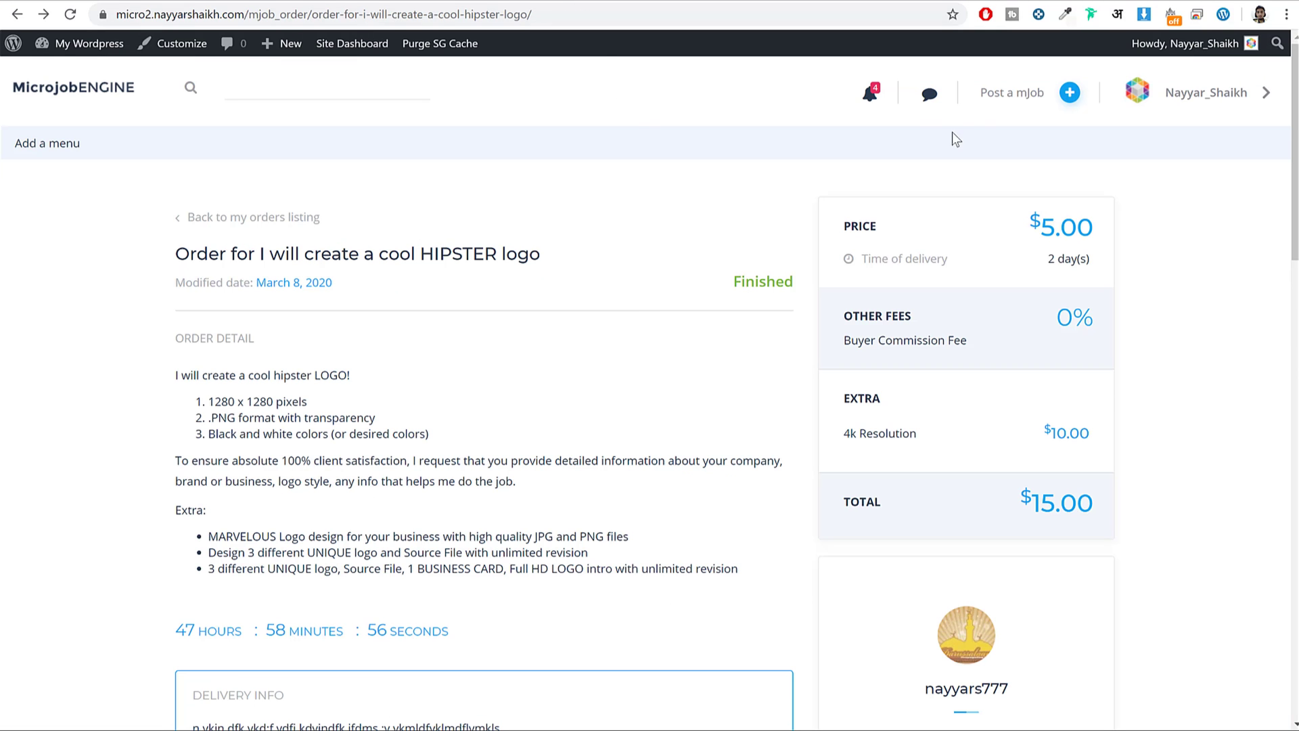
left_click(125, 91)
scroll(775, 372, "down", 8)
scroll(777, 378, "down", 3)
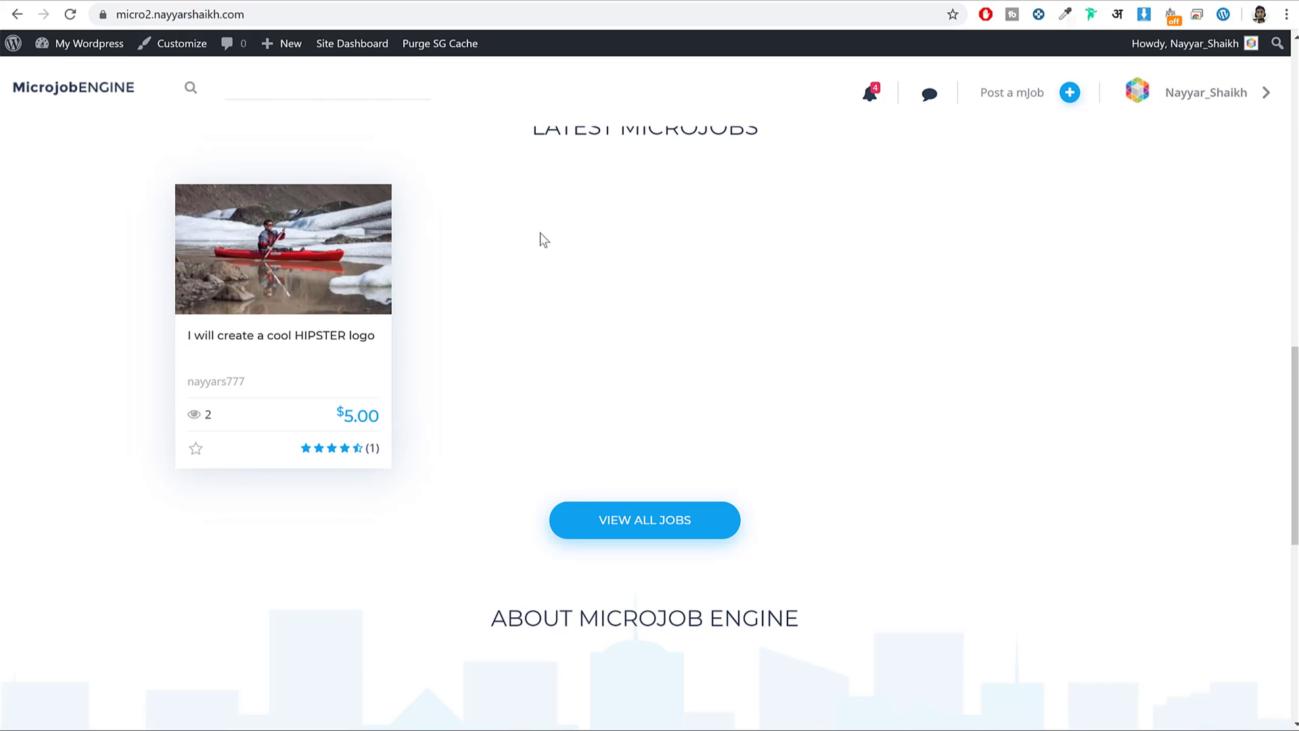
left_click(311, 2)
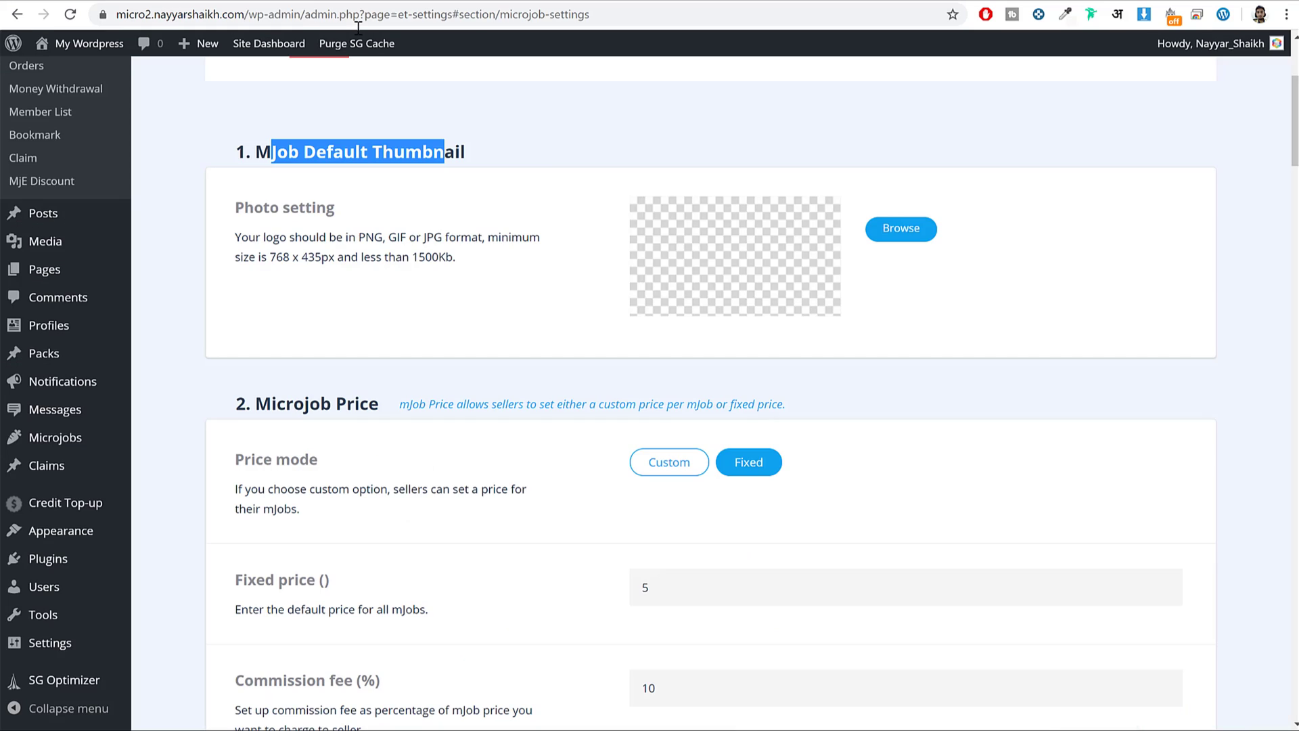
Review the Fixed price setting and the Commission fee value of 10.
scroll(945, 319, "down", 5)
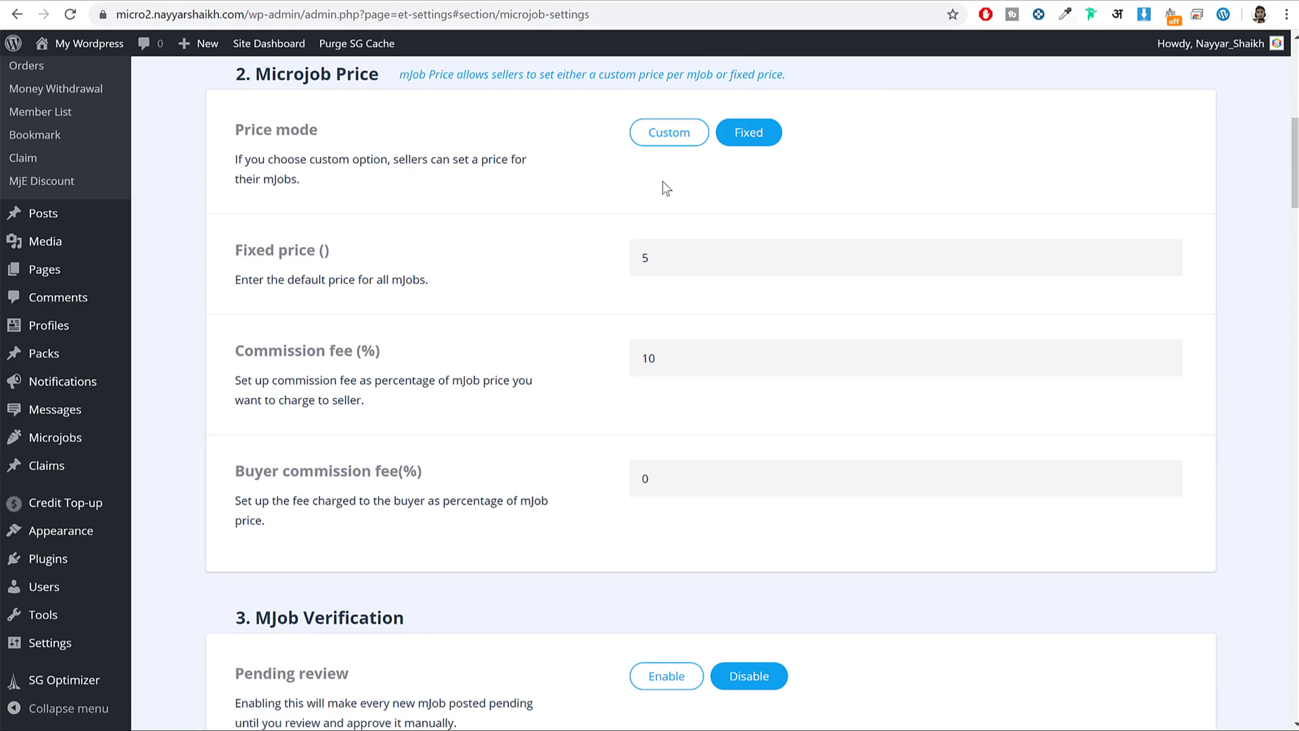
left_click_drag(234, 249, 400, 256)
left_click(359, 276)
left_click_drag(255, 352, 445, 345)
left_click(687, 356)
key("ctrl+a")
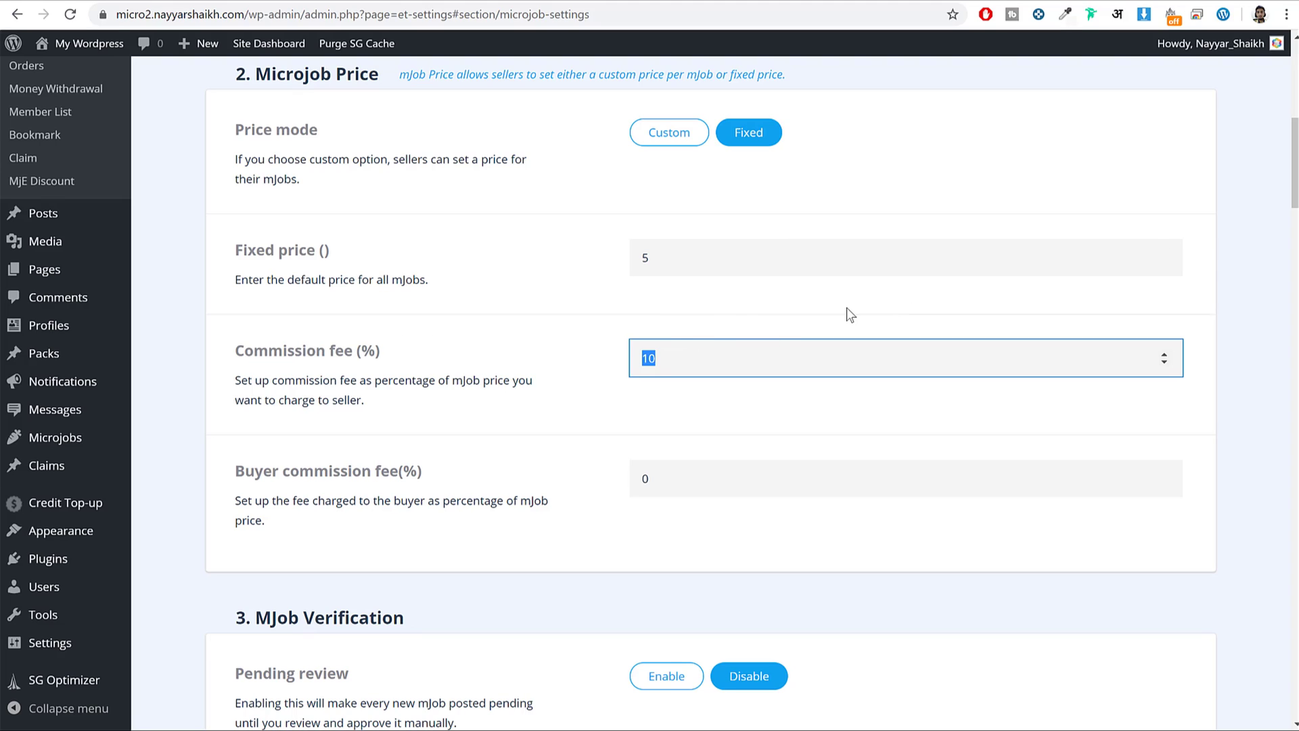
Enable Pending review, check the Microjobs list in another tab, then disable it again.
scroll(912, 397, "down", 4)
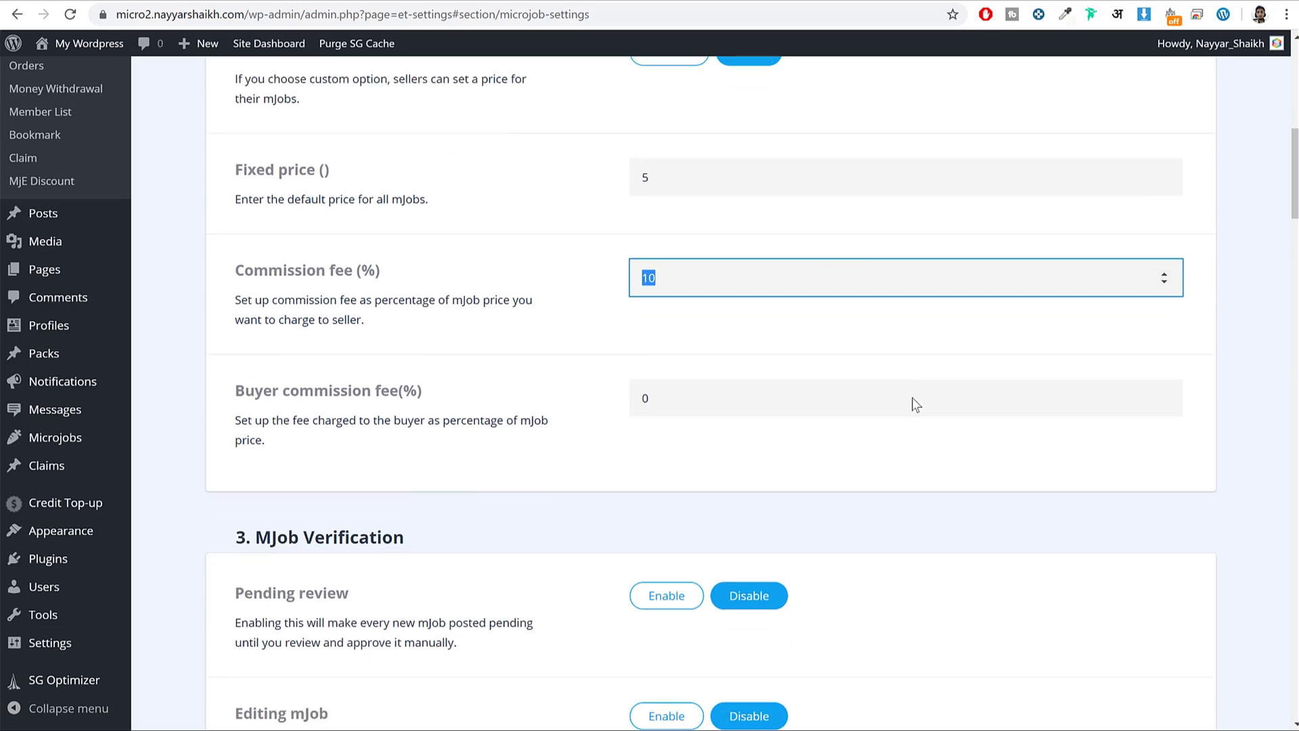
scroll(919, 404, "down", 1)
left_click_drag(245, 345, 398, 346)
left_click_drag(276, 493, 426, 468)
left_click_drag(293, 345, 415, 360)
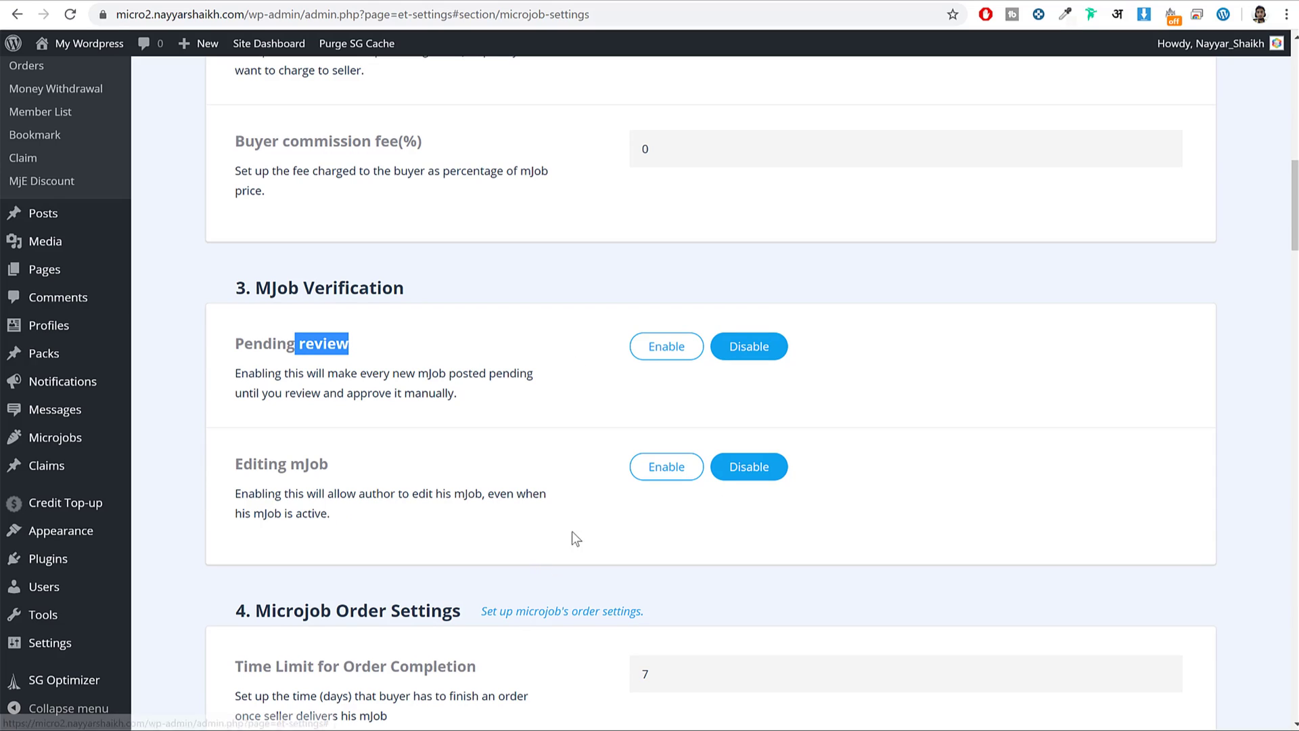
left_click(685, 361)
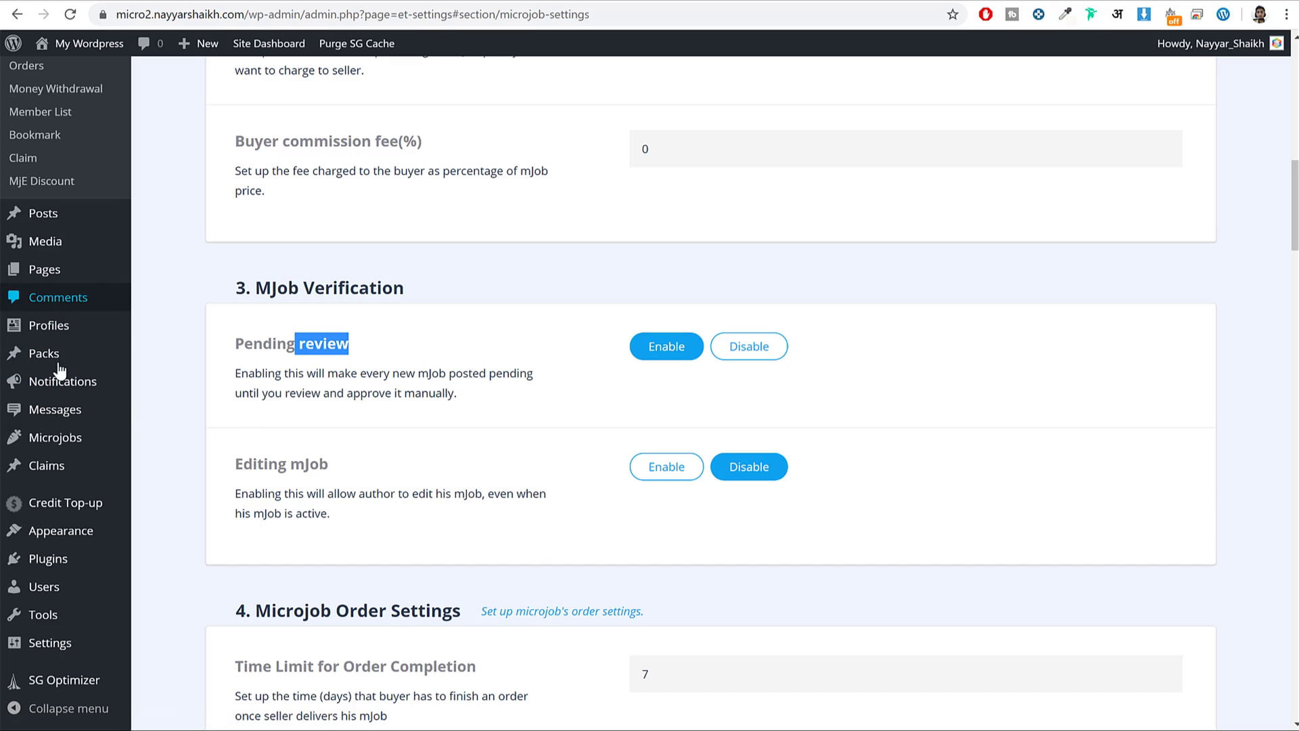
right_click(73, 444)
key("Escape")
left_click(73, 444)
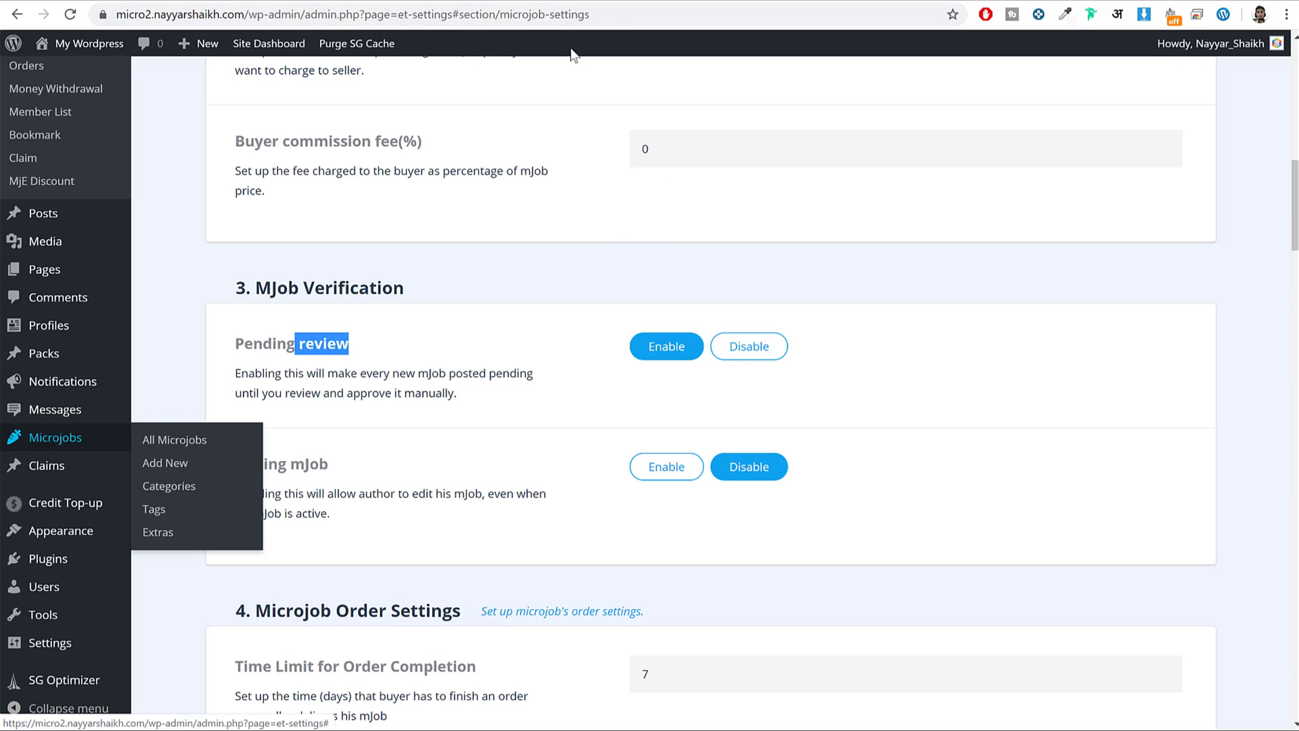
left_click(760, 352)
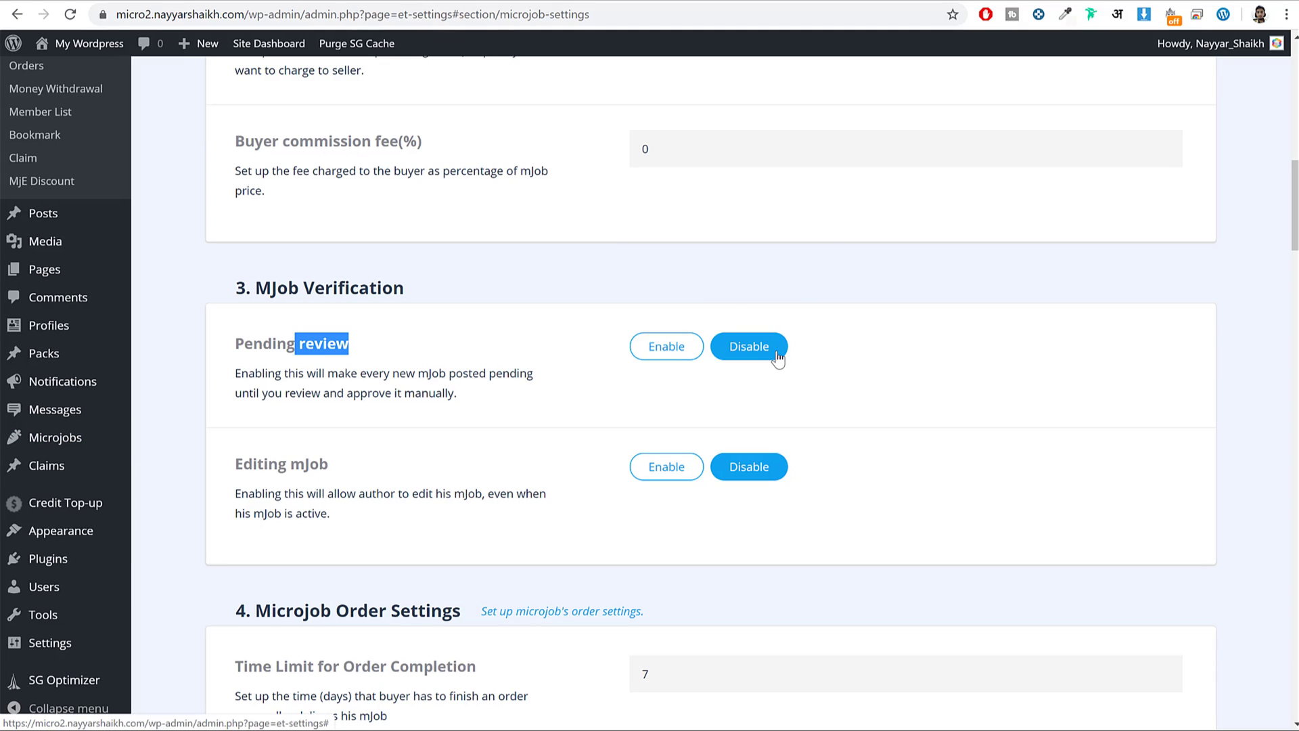
left_click(609, 1)
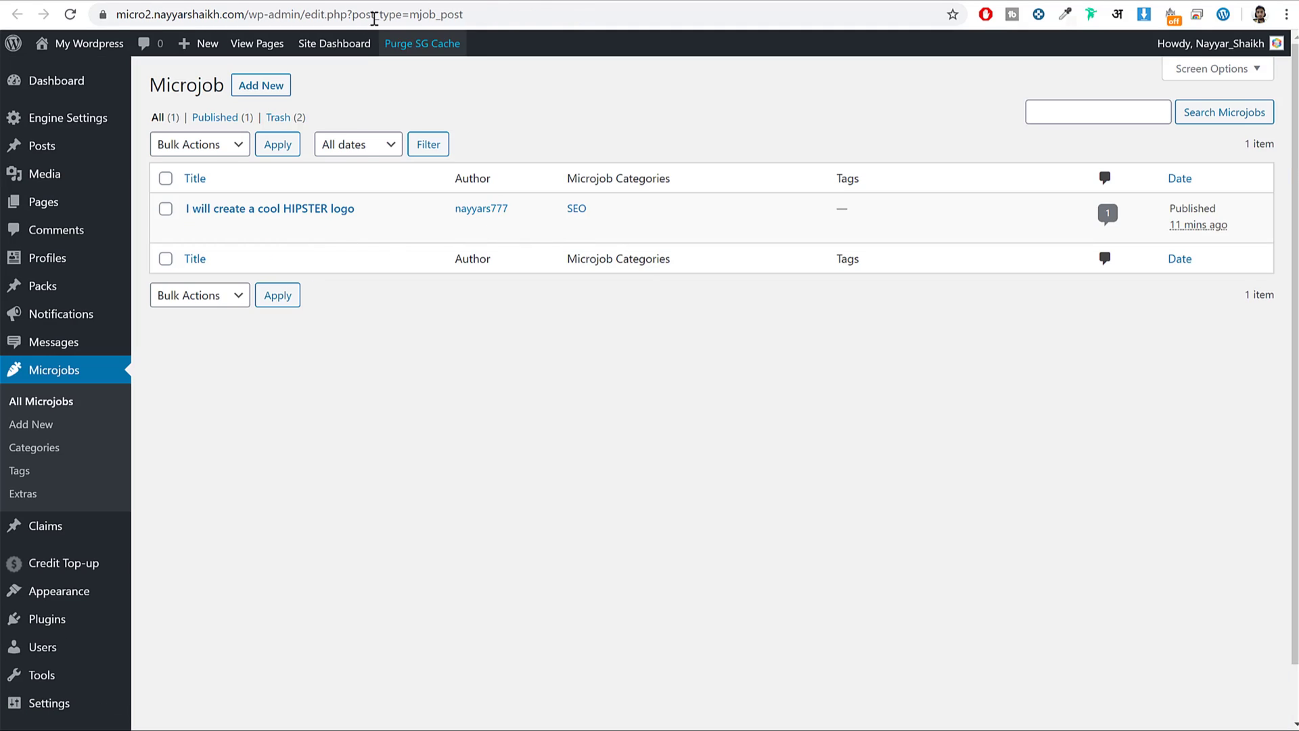
left_click(362, 1)
Review the order completion time limit of 7 days and the remaining Microjob options.
scroll(835, 350, "down", 5)
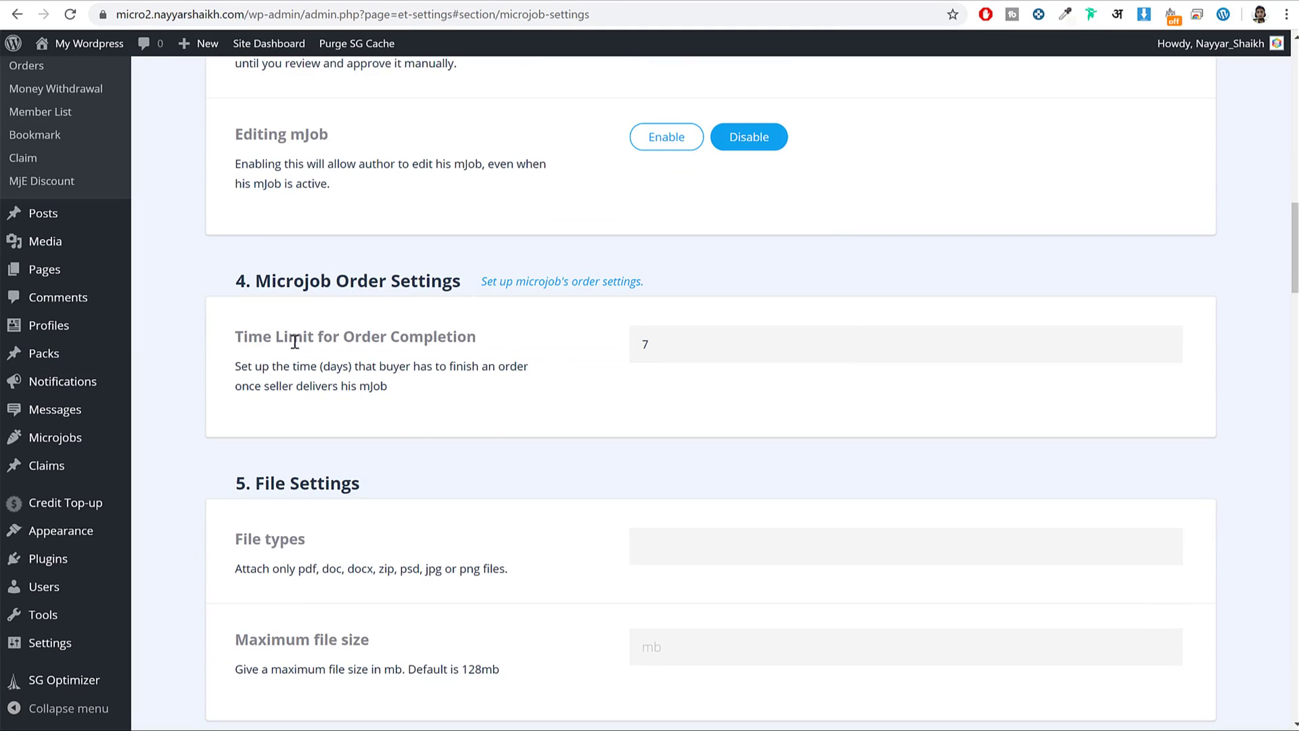
left_click_drag(250, 339, 441, 337)
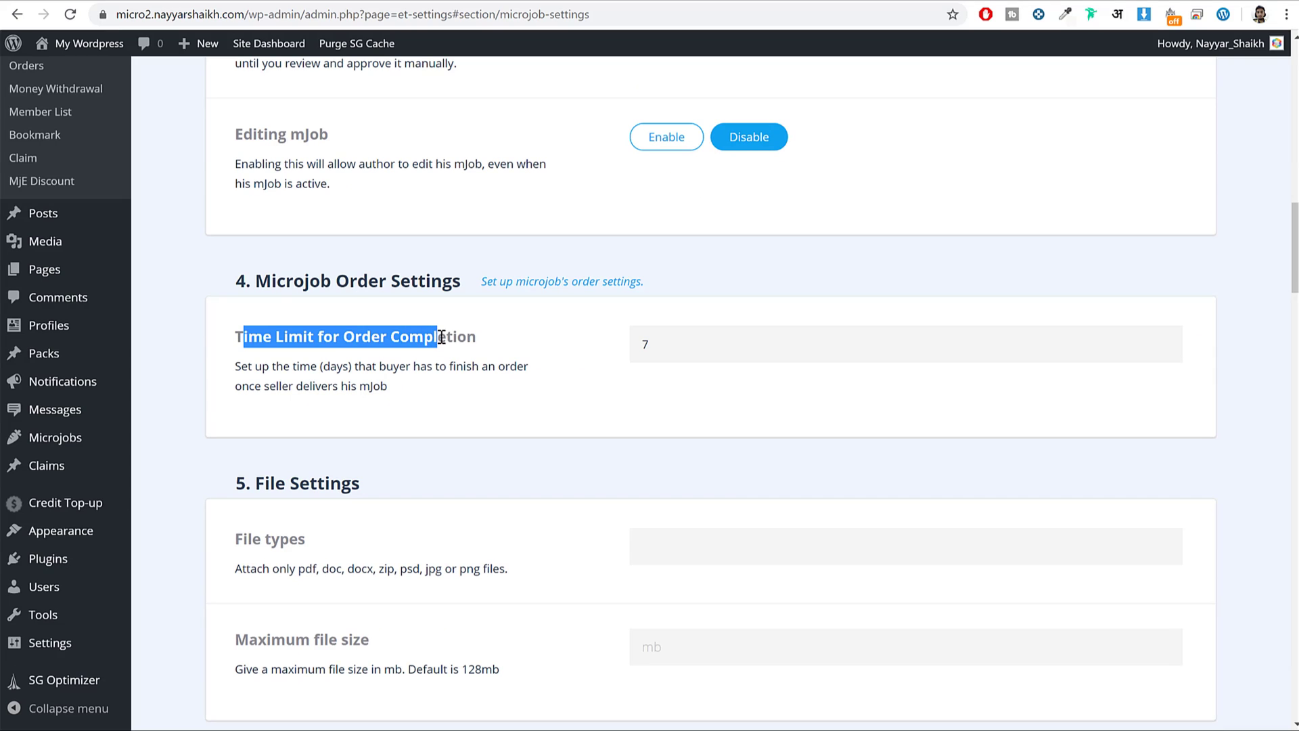
double_click(741, 333)
scroll(910, 368, "down", 14)
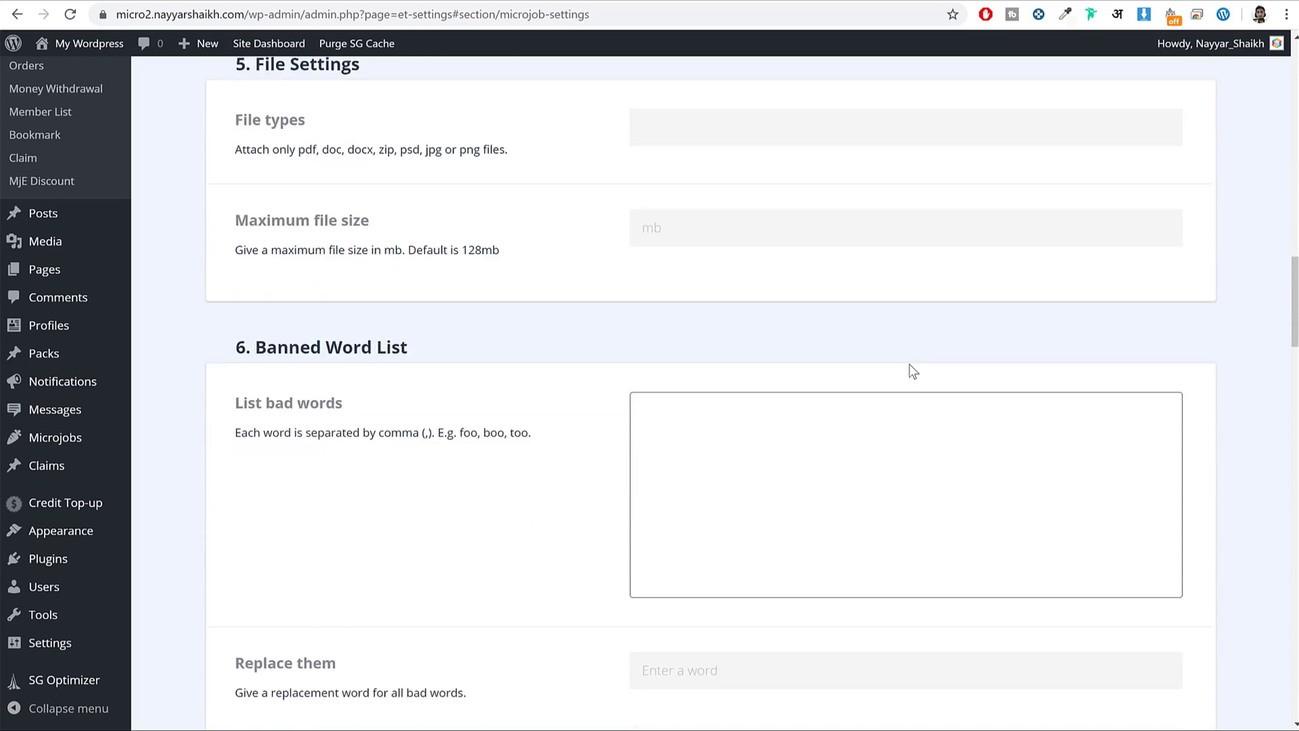
scroll(910, 370, "down", 20)
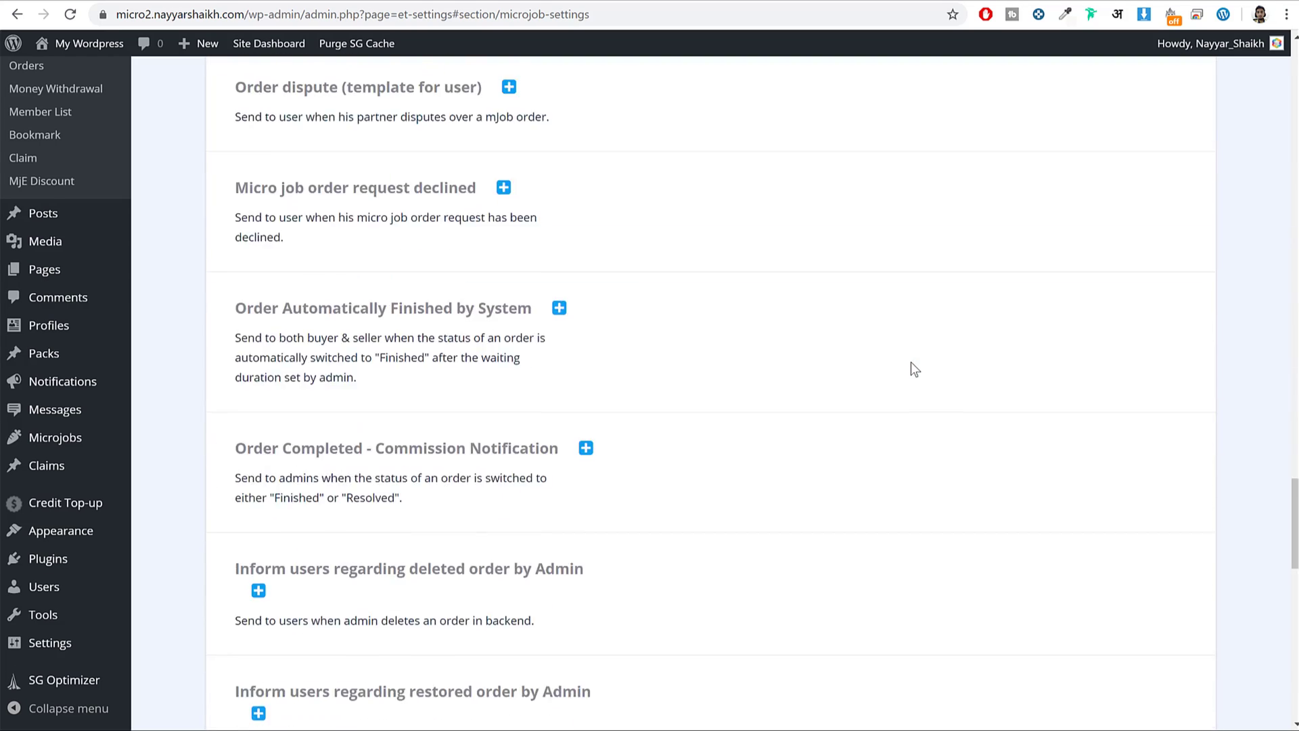
scroll(911, 363, "up", 12)
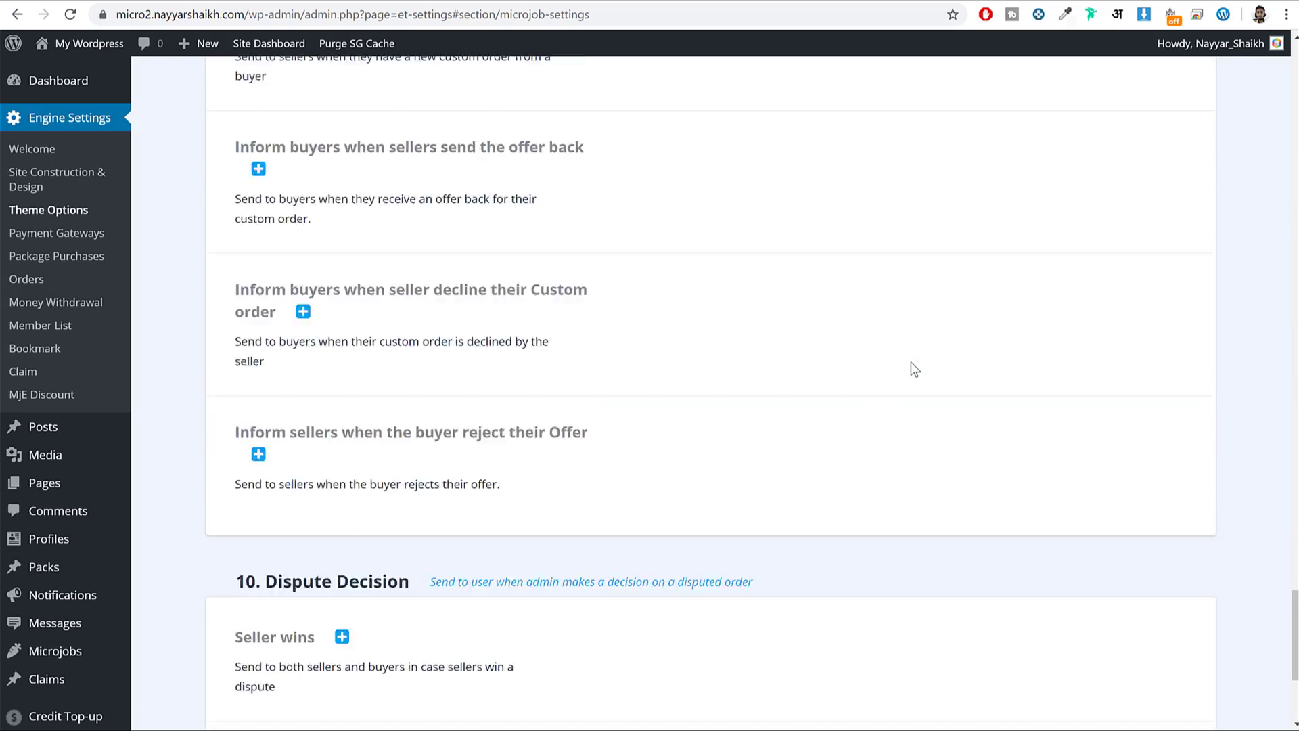
scroll(723, 467, "down", 3)
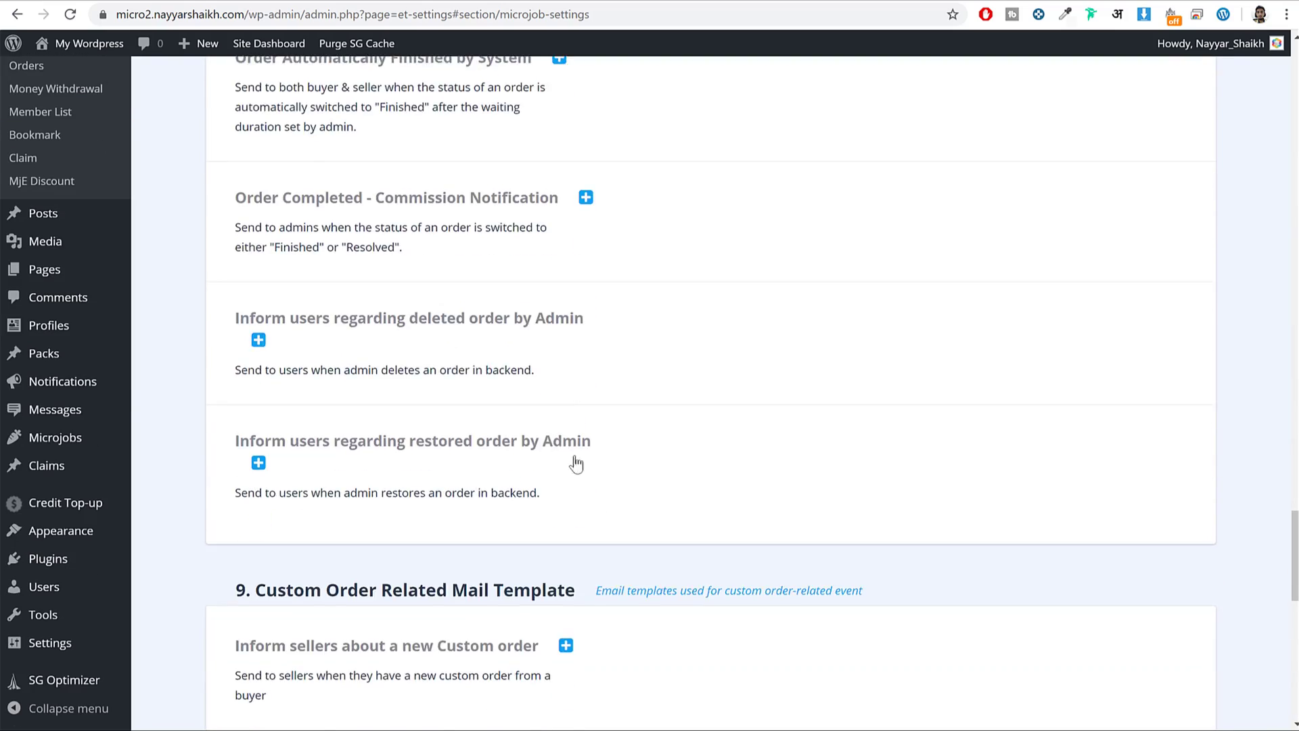
scroll(591, 478, "up", 20)
scroll(568, 420, "up", 20)
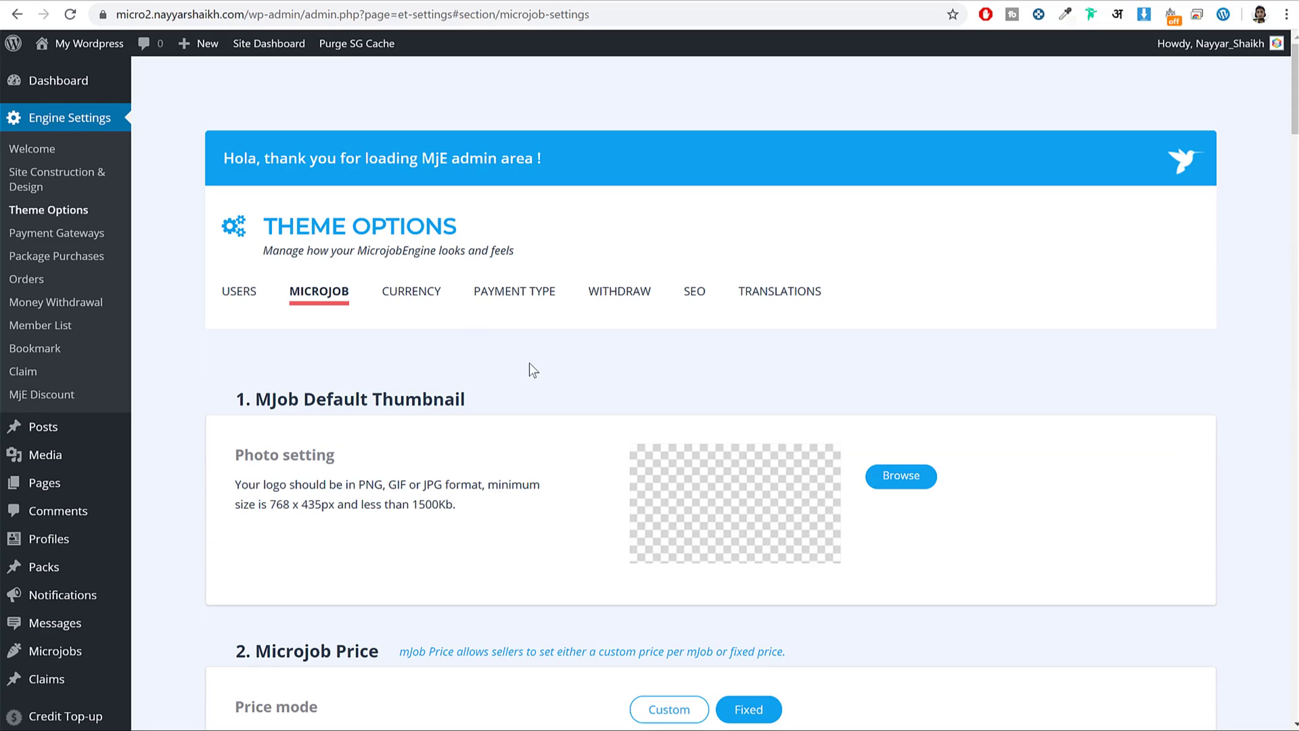
Look over the CURRENCY and PAYMENT TYPE settings without changing them.
left_click(430, 297)
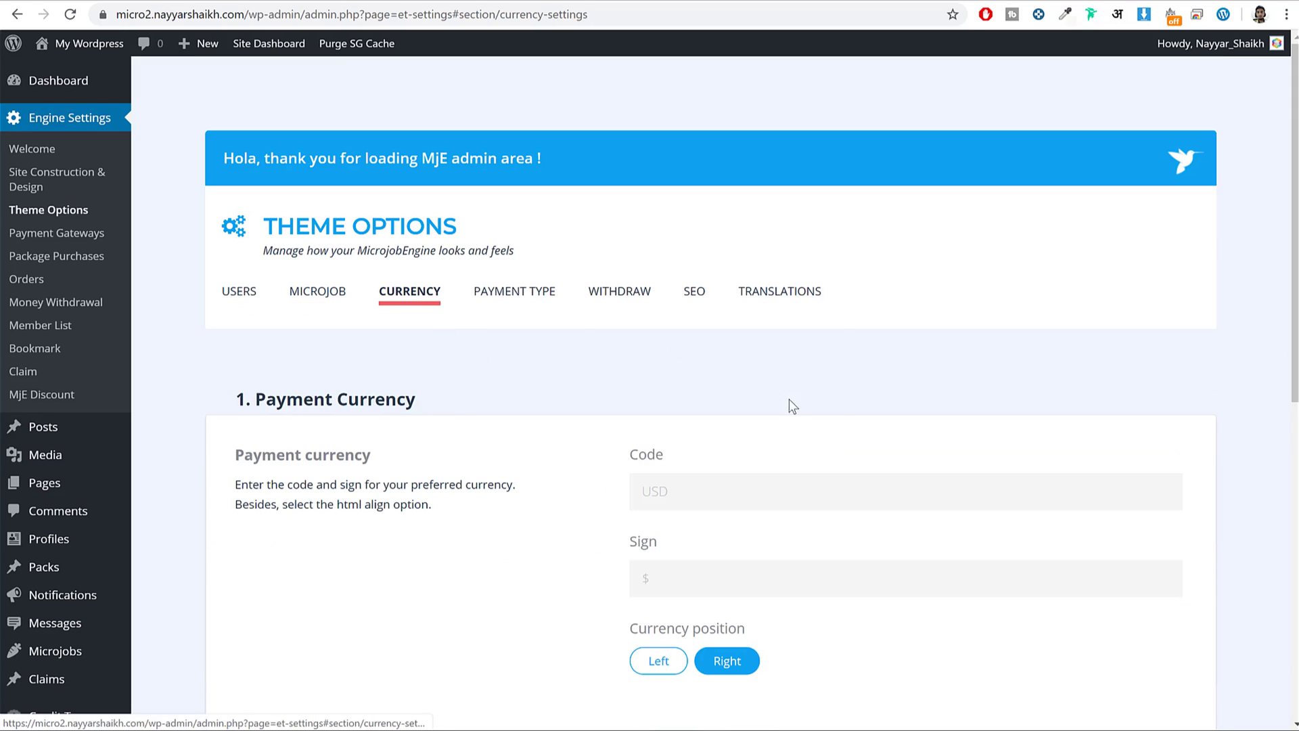
scroll(738, 389, "down", 2)
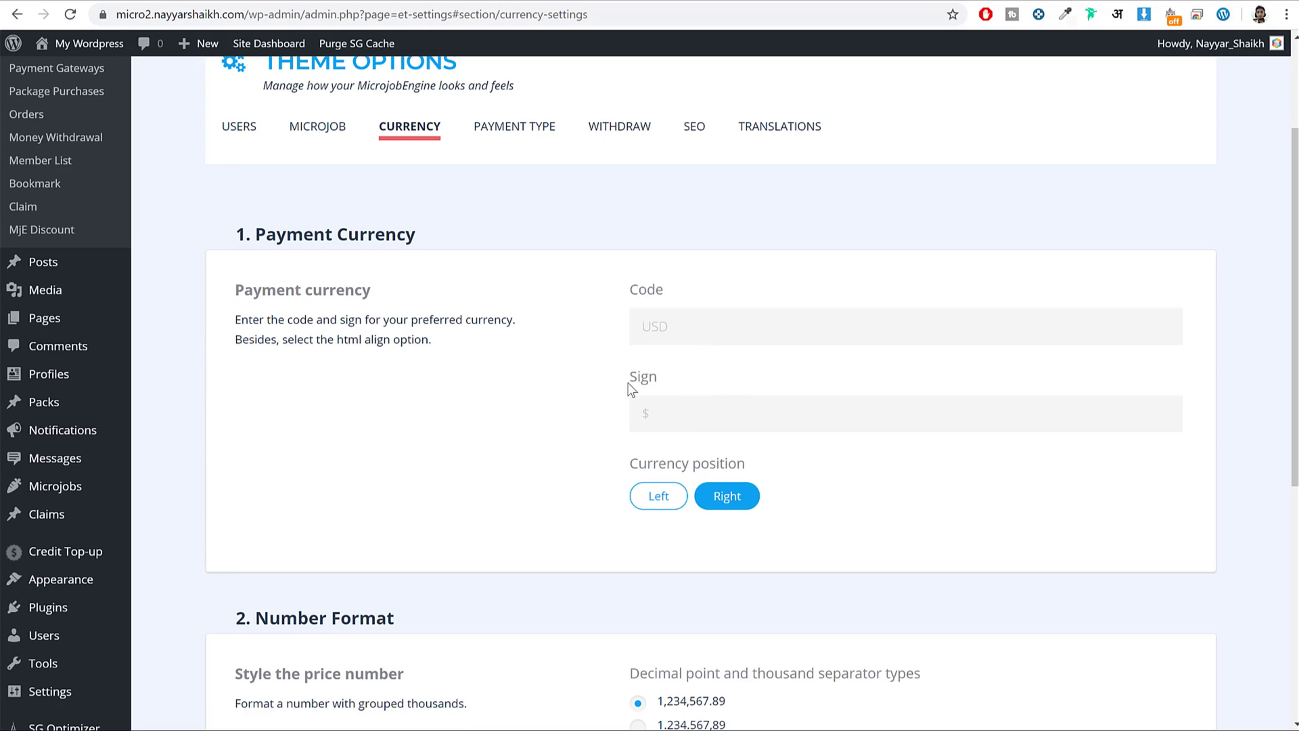
left_click(695, 326)
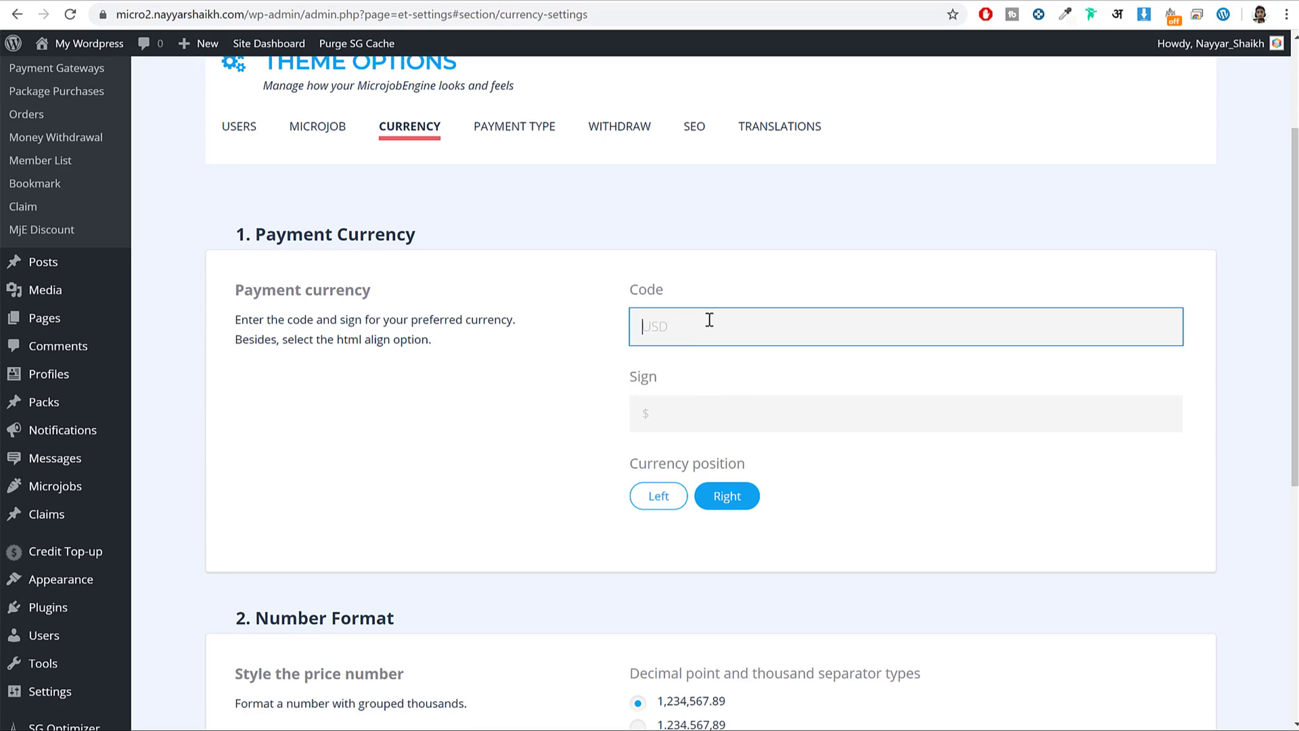
left_click(697, 423)
left_click(864, 464)
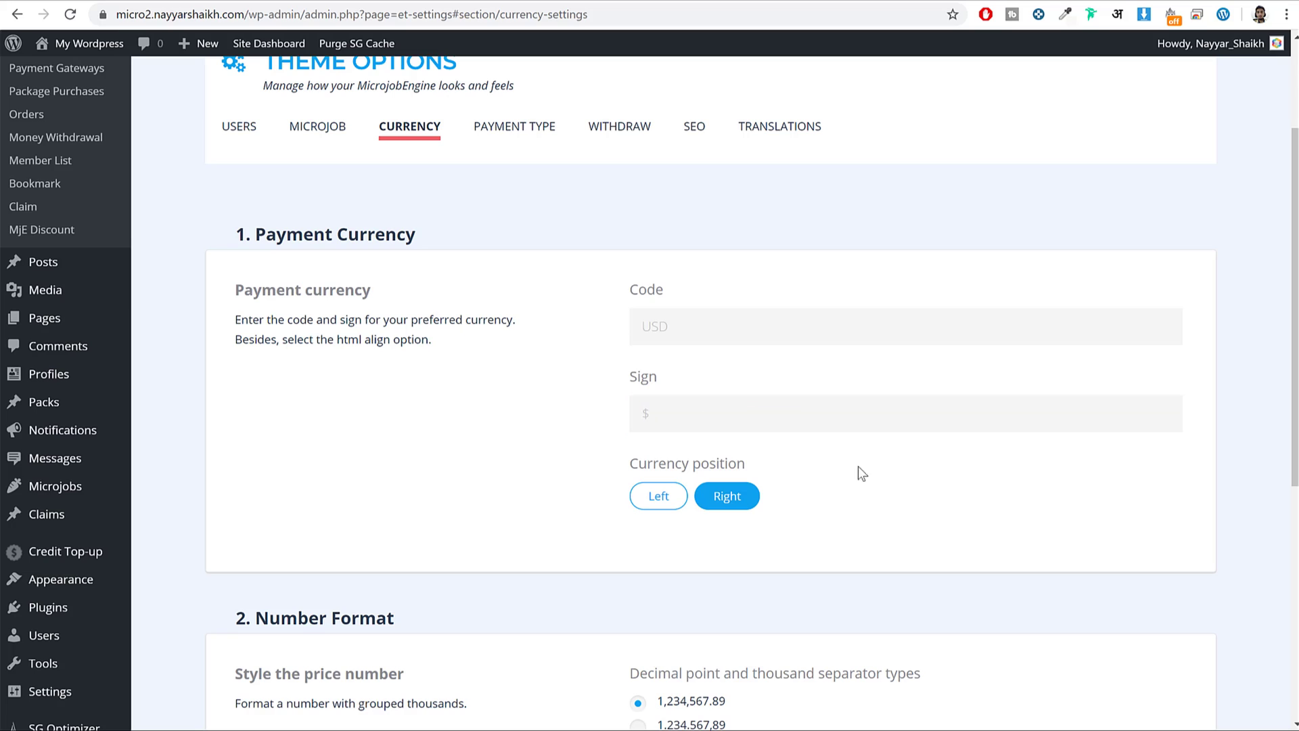
scroll(863, 464, "down", 5)
scroll(513, 549, "up", 8)
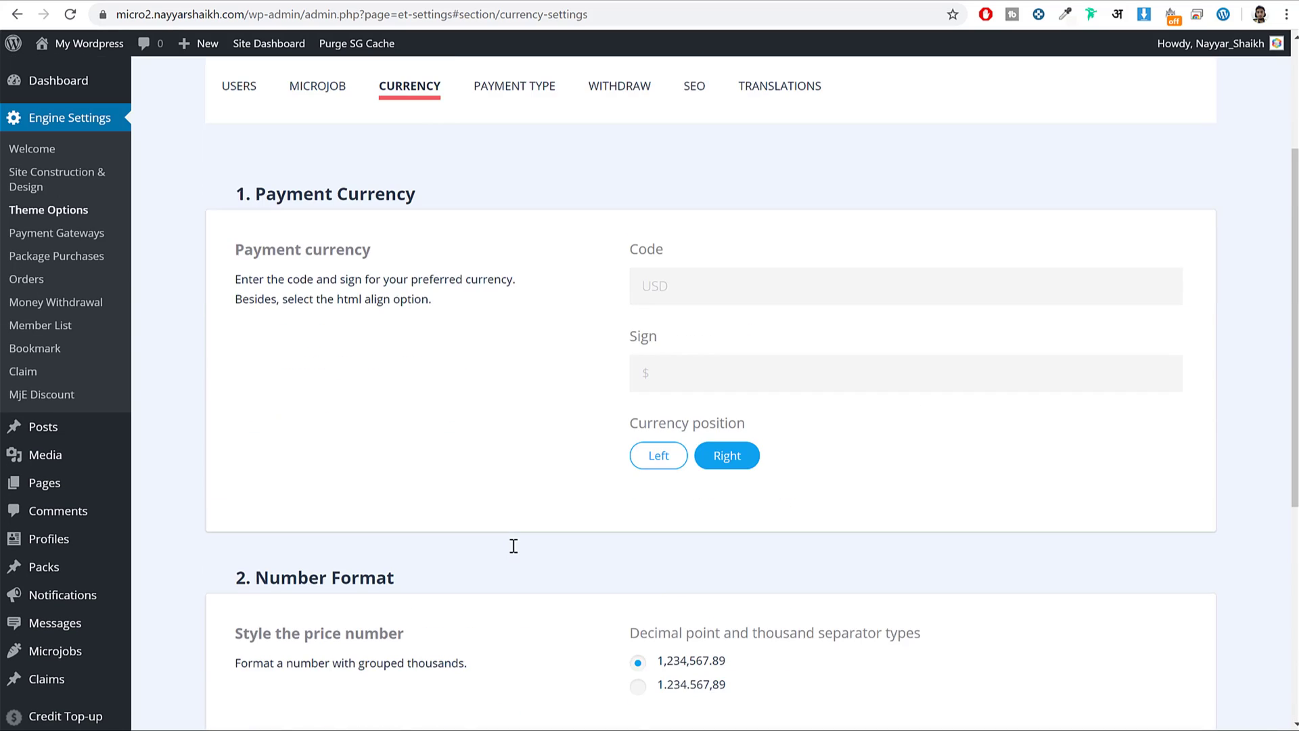
left_click(555, 293)
scroll(635, 428, "down", 5)
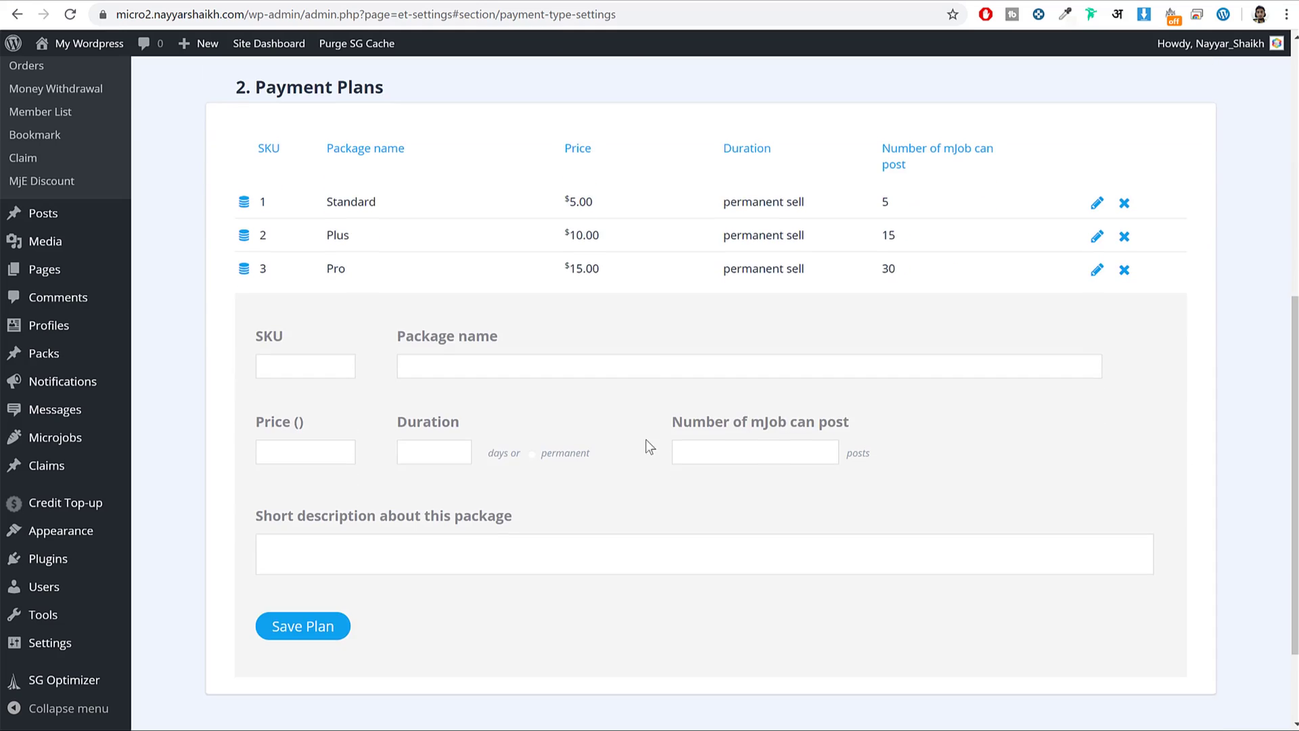
scroll(645, 440, "up", 5)
Change the WITHDRAW Minimum amount from 20 to 5 and let it autosave.
left_click(639, 298)
scroll(677, 383, "down", 2)
left_click_drag(267, 291, 520, 292)
left_click_drag(682, 298, 559, 303)
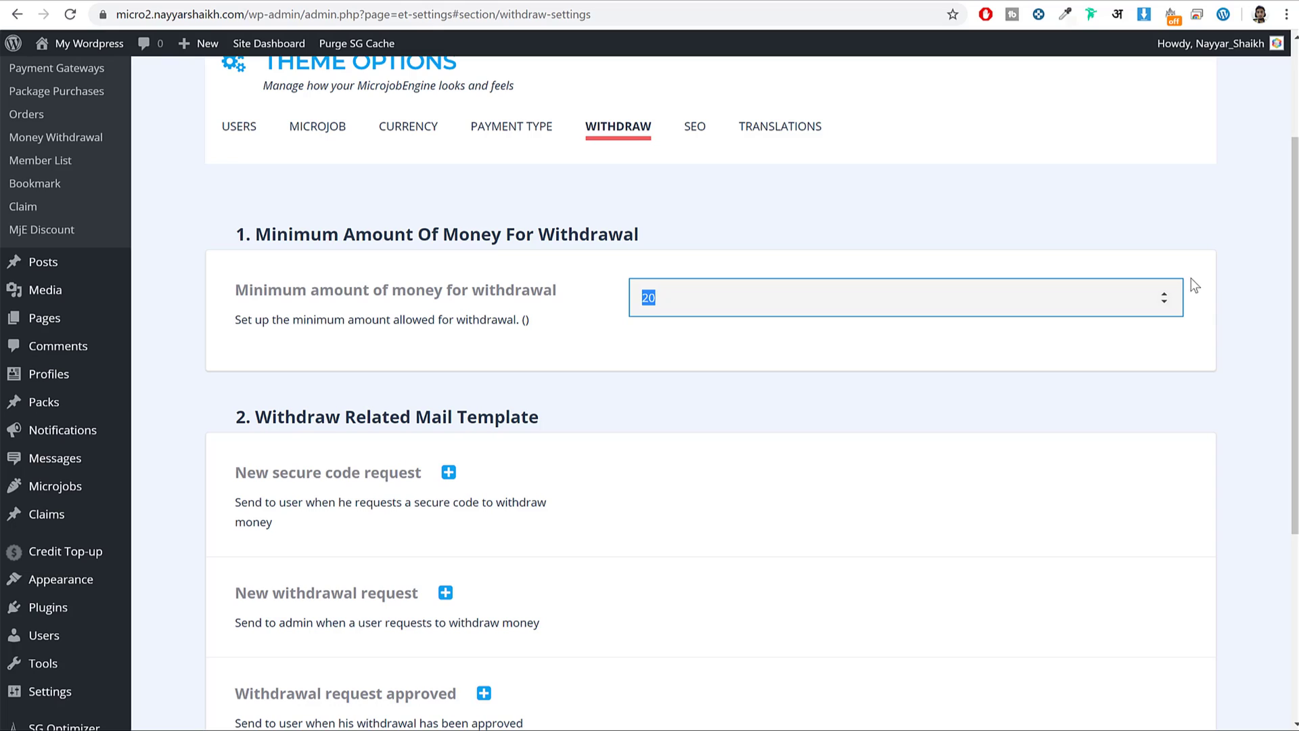
type("5")
left_click(748, 406)
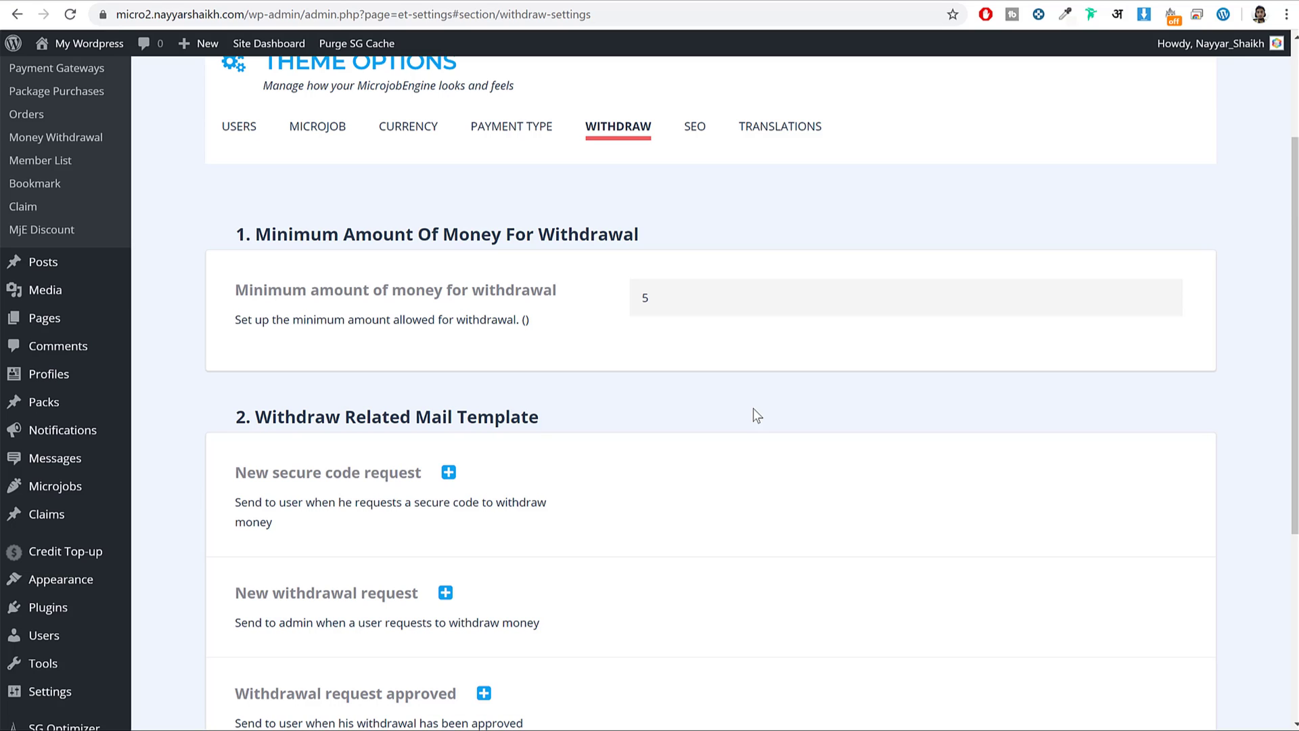
scroll(712, 394, "down", 5)
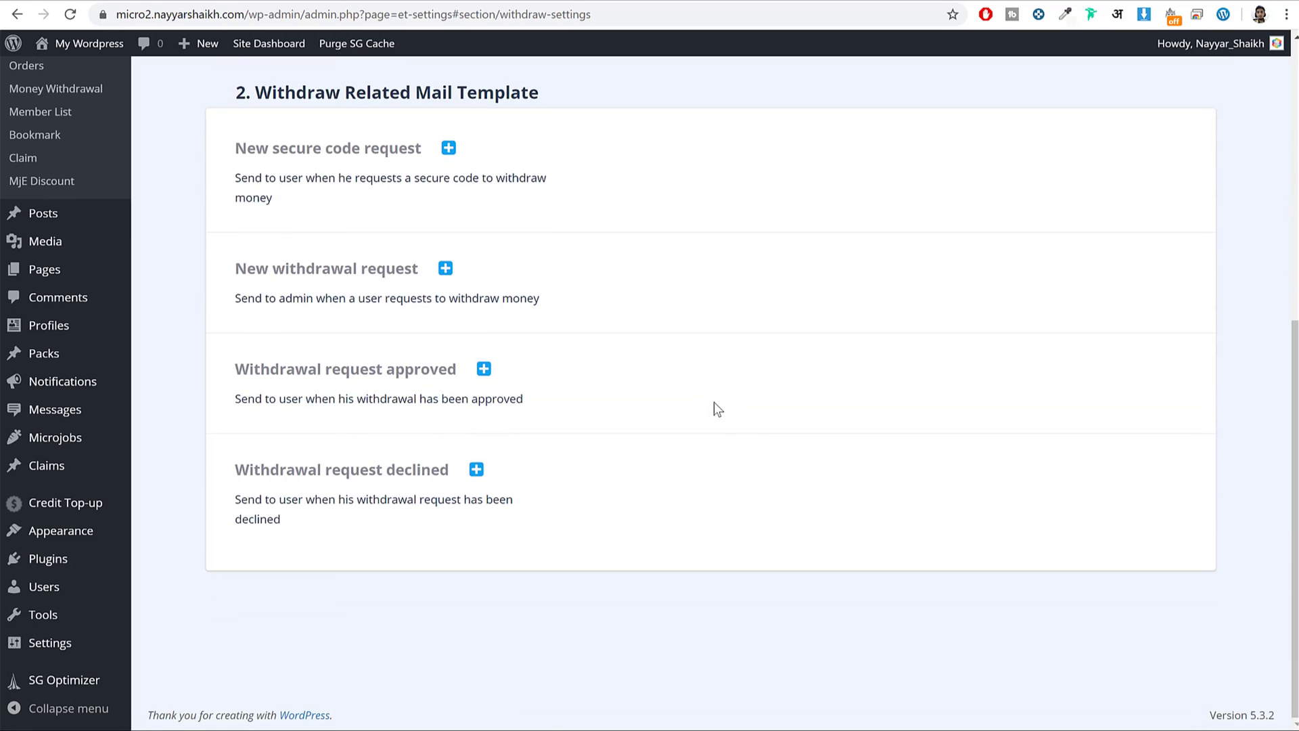
scroll(713, 402, "up", 7)
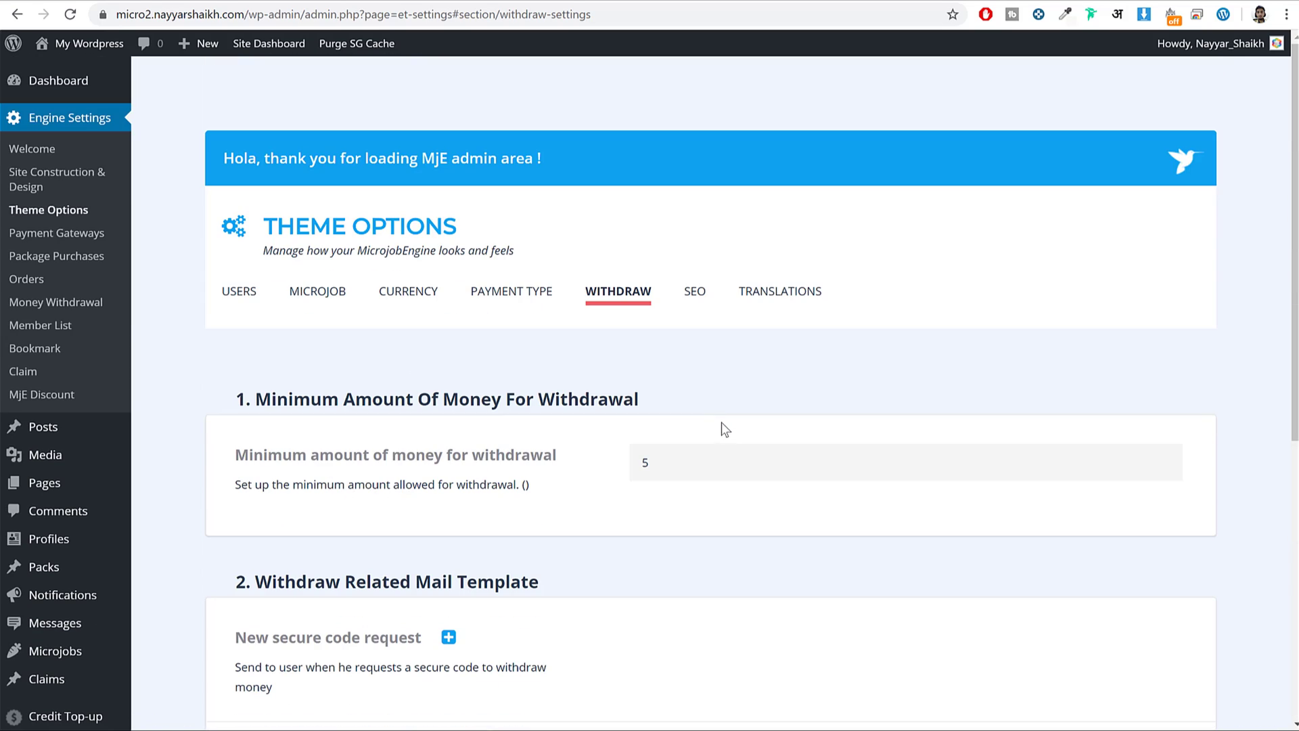
Open the SEO settings, then reload the seller's dashboard in the incognito window.
left_click(697, 298)
scroll(652, 491, "down", 10)
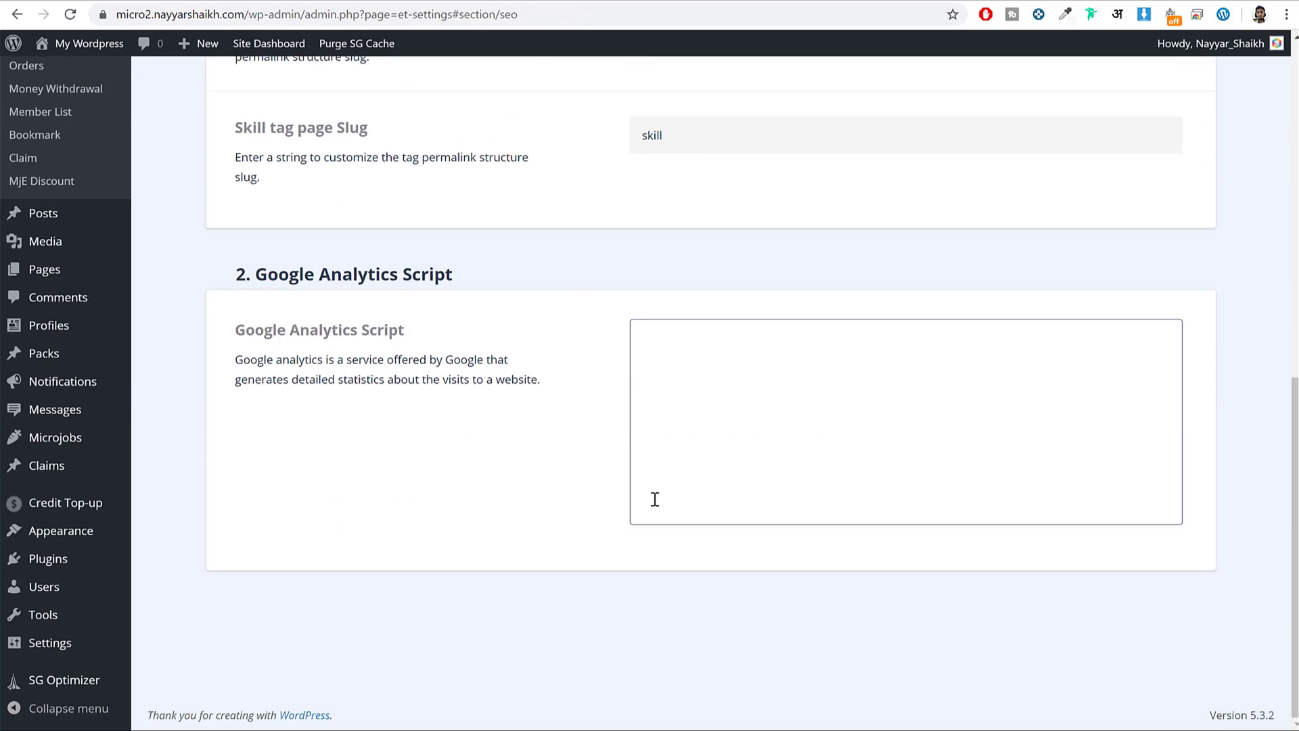
scroll(656, 497, "up", 10)
scroll(660, 499, "up", 1)
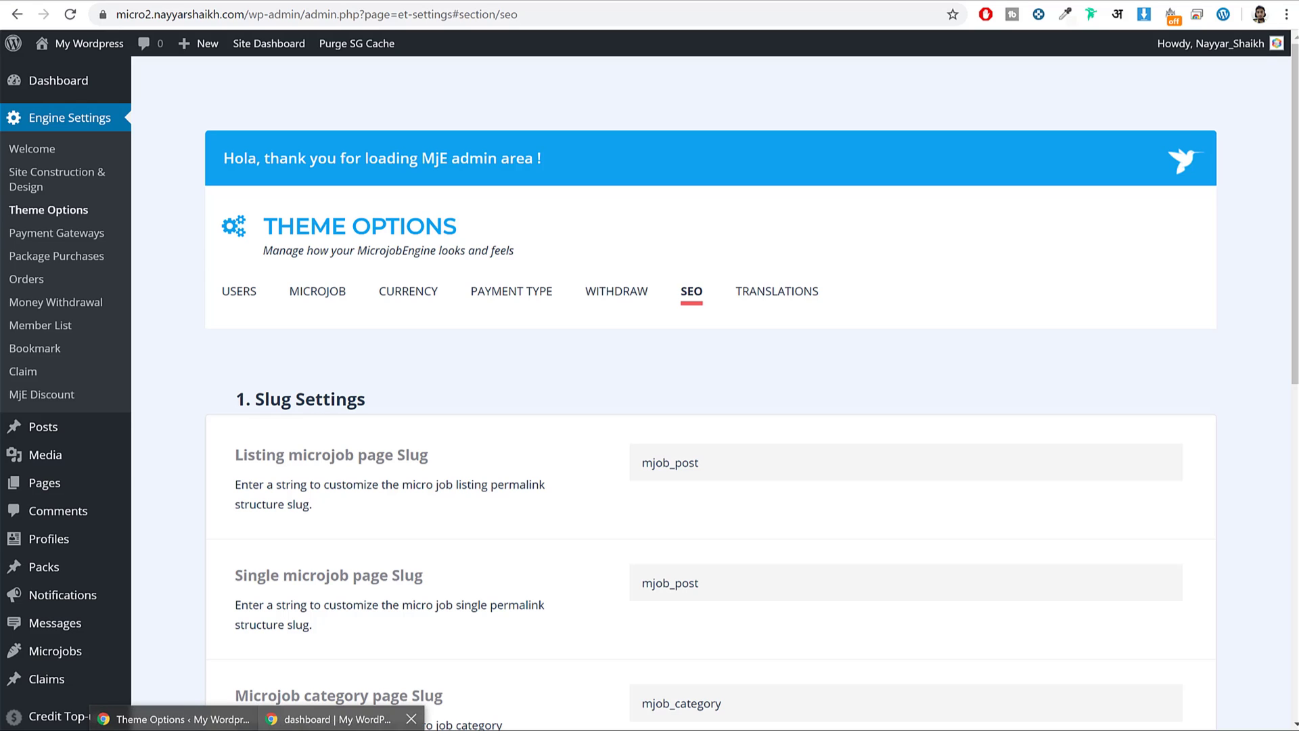
left_click(369, 721)
left_click(78, 23)
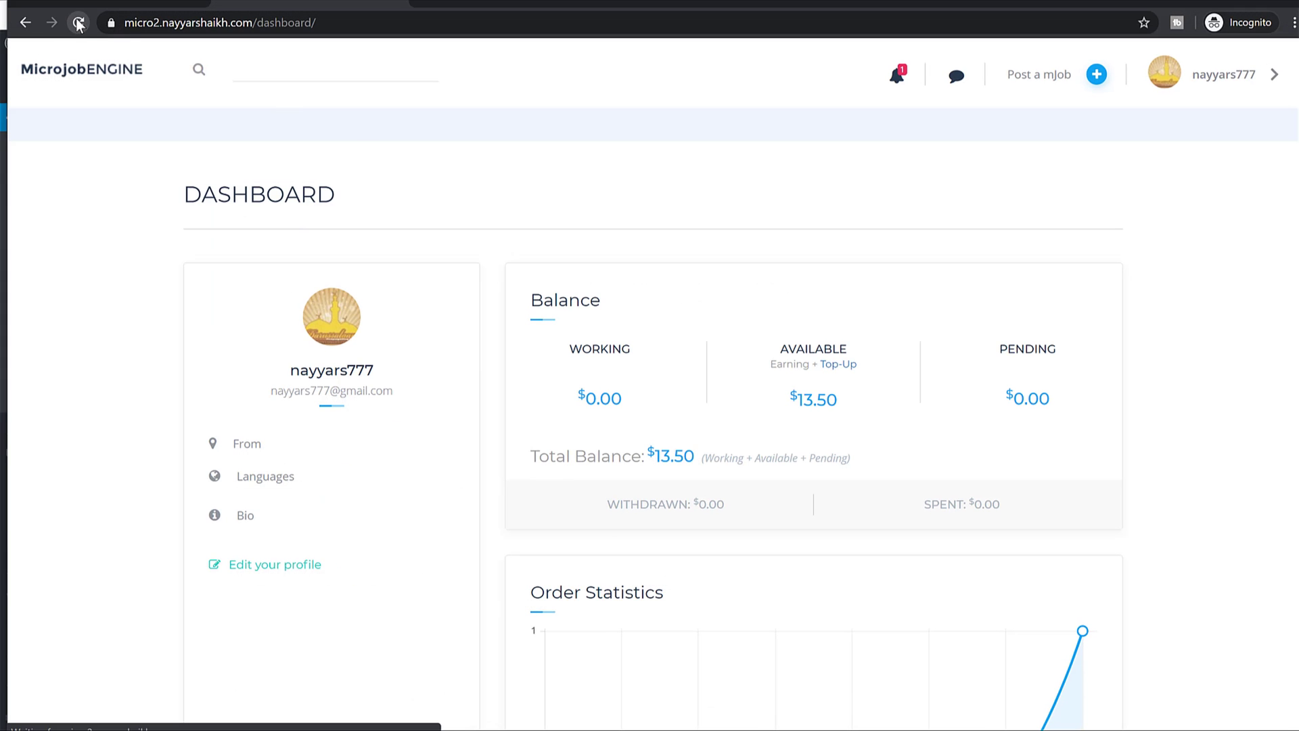
scroll(780, 278, "down", 15)
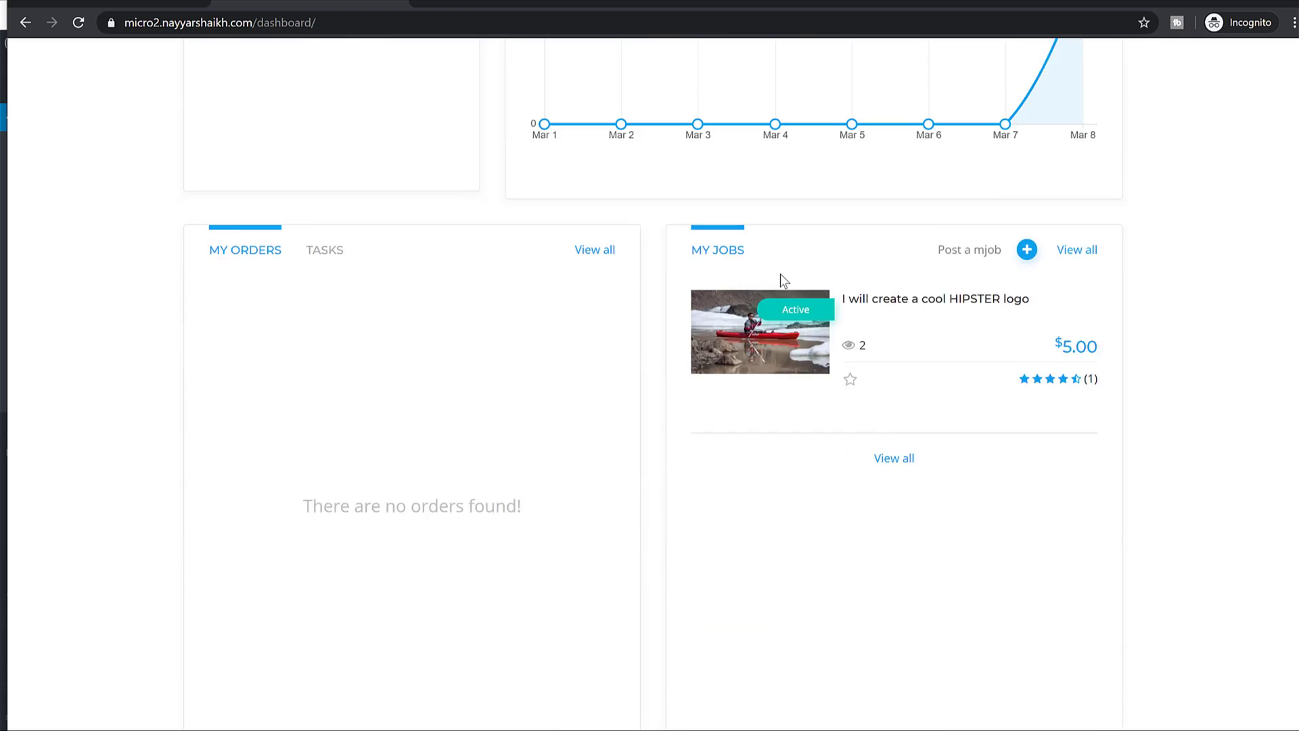
scroll(780, 302, "up", 12)
scroll(812, 310, "up", 4)
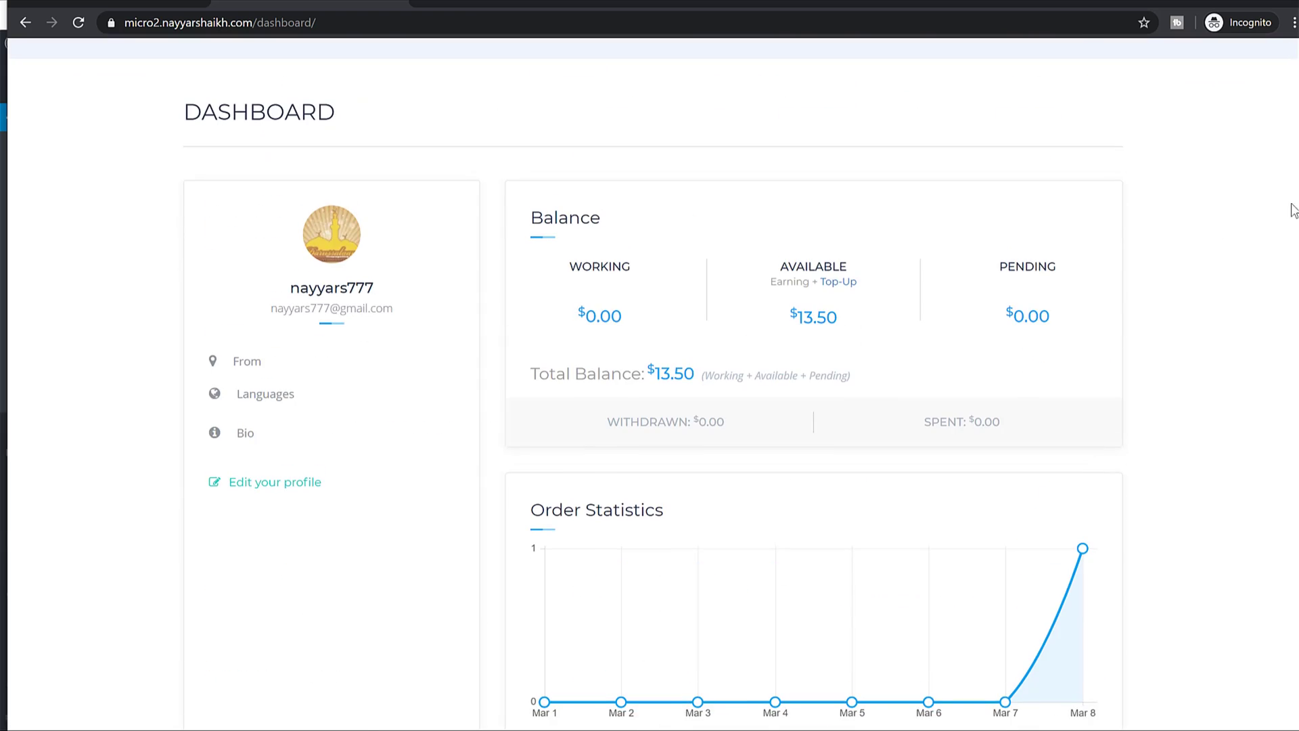
Go to My invoices > Revenues and enter 10 as the withdrawal money amount.
left_click(1202, 74)
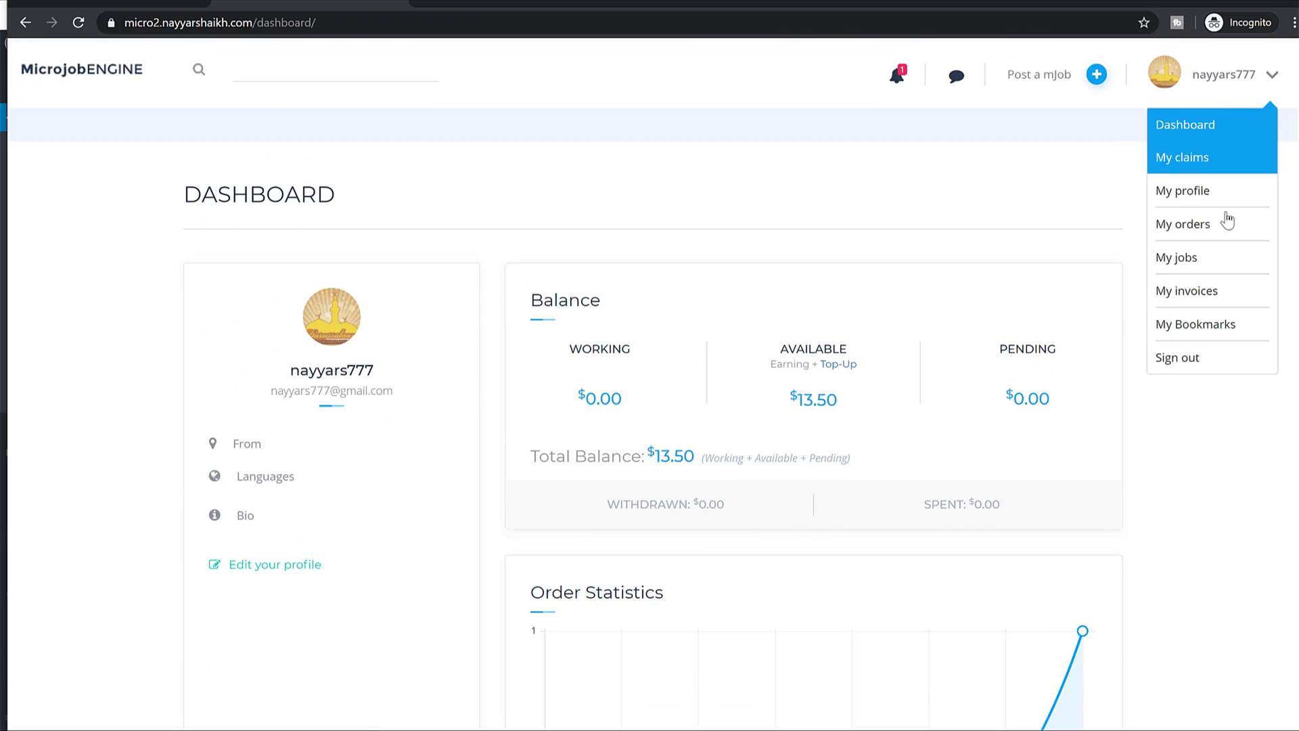
left_click(1198, 290)
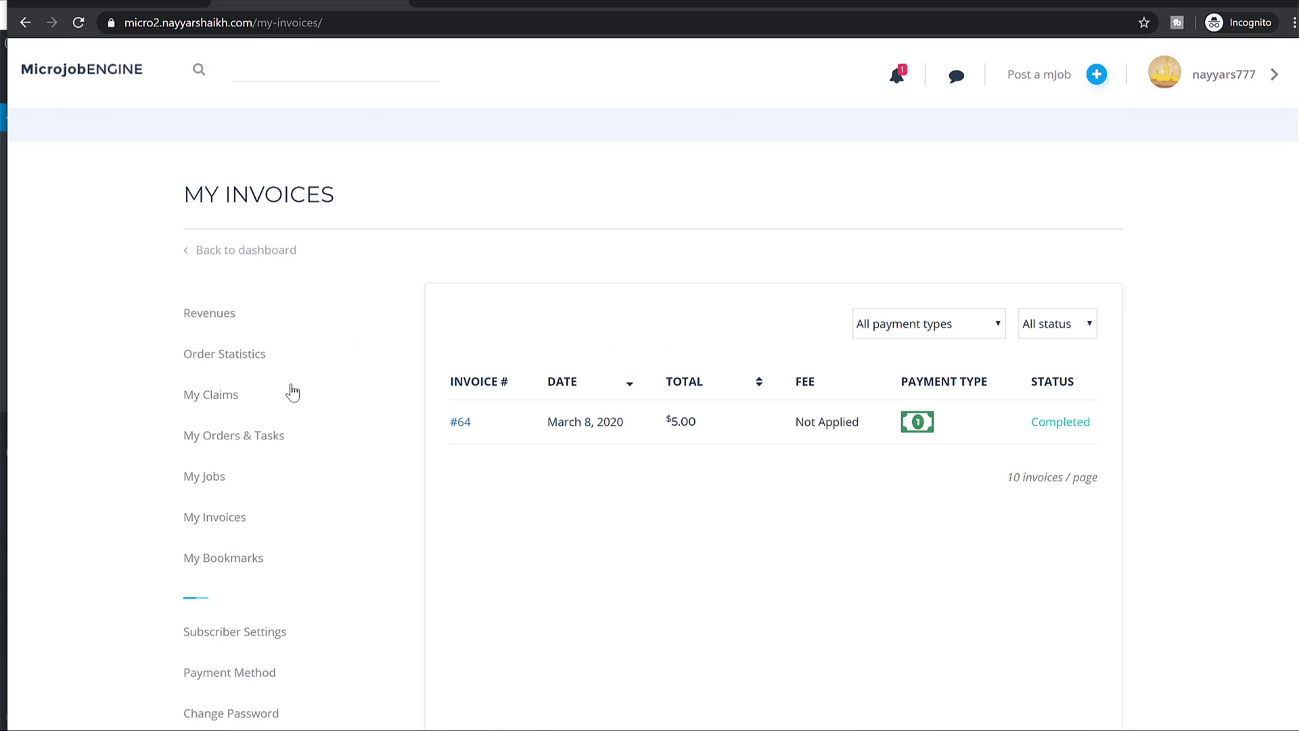
left_click(226, 320)
scroll(832, 365, "down", 7)
left_click(572, 270)
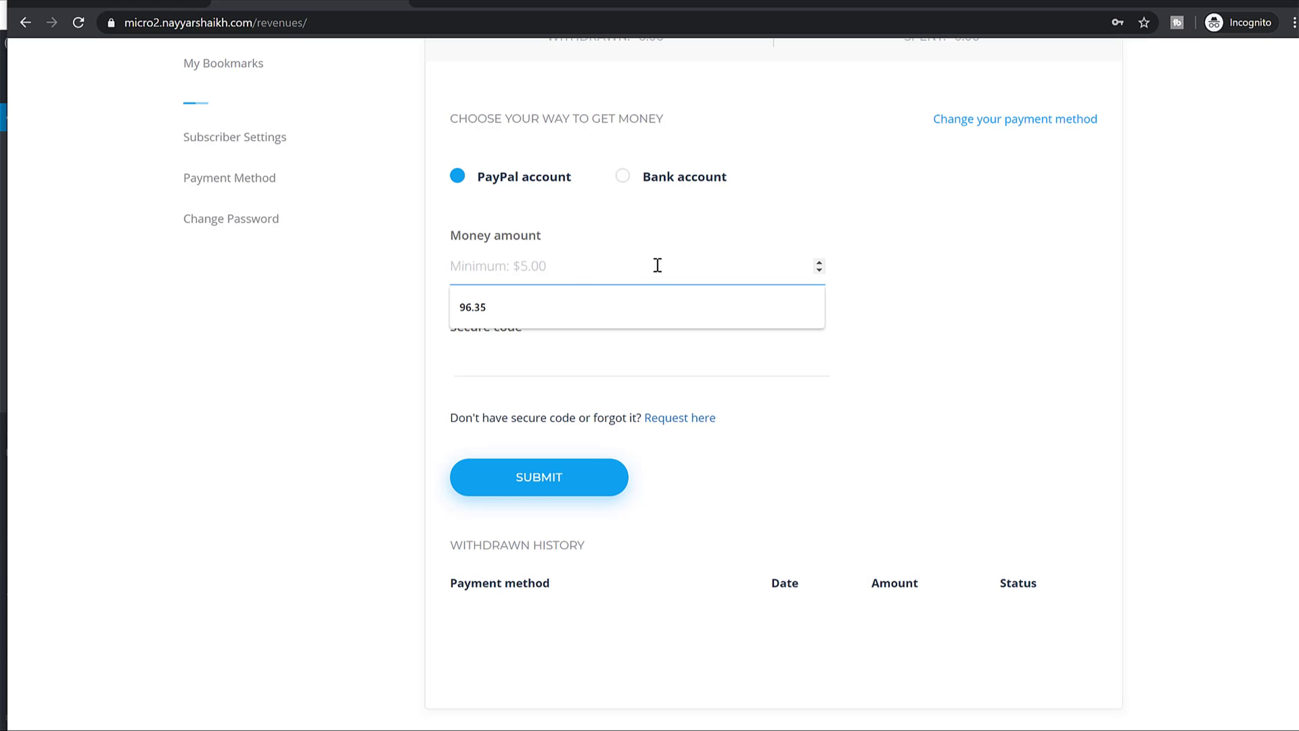
scroll(917, 296, "up", 5)
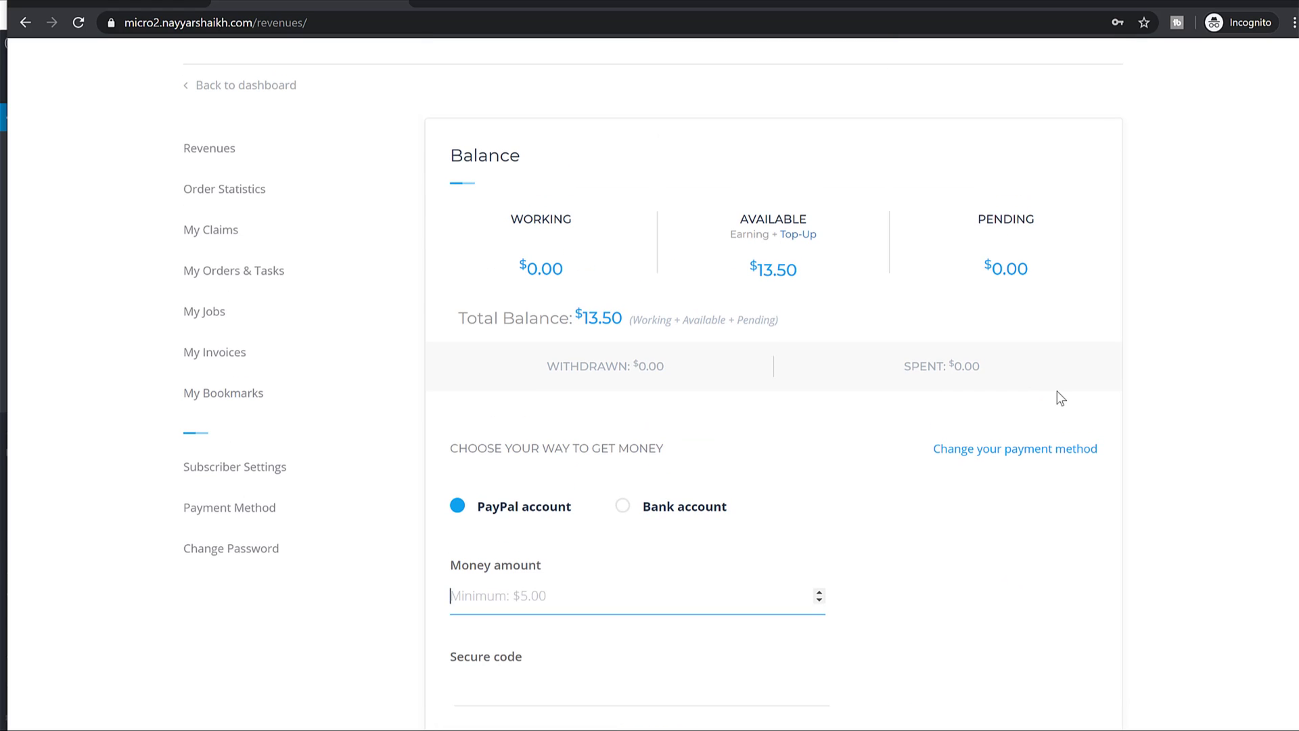
type("10")
Request a secure code by e-mail for the PayPal withdrawal.
scroll(797, 396, "down", 3)
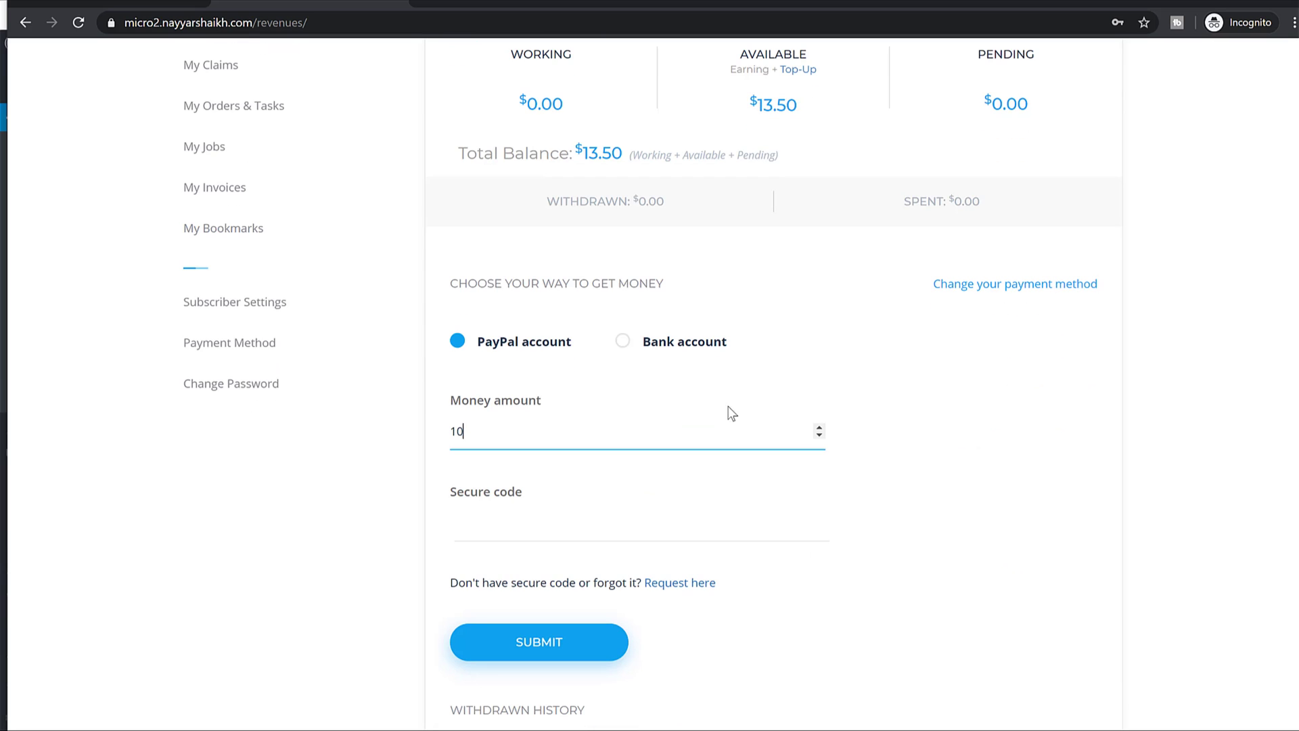
left_click(566, 530)
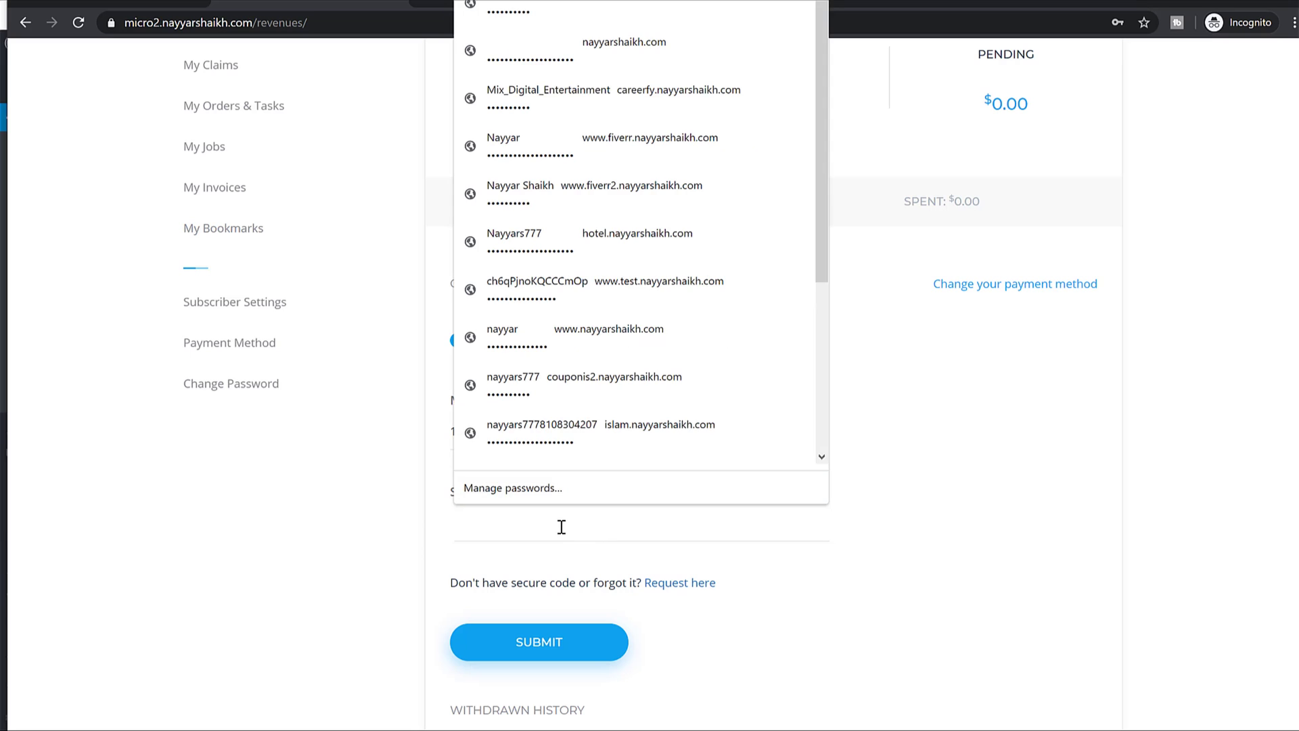
left_click(436, 511)
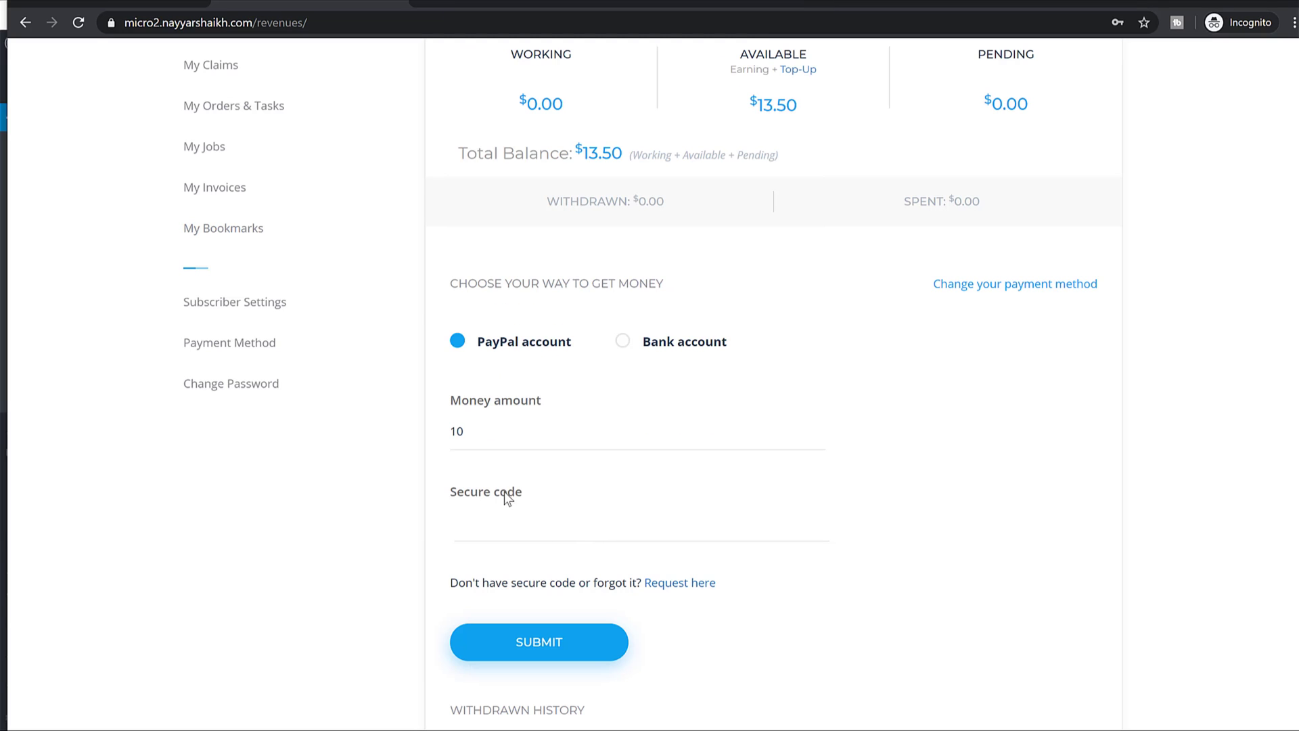
left_click(683, 587)
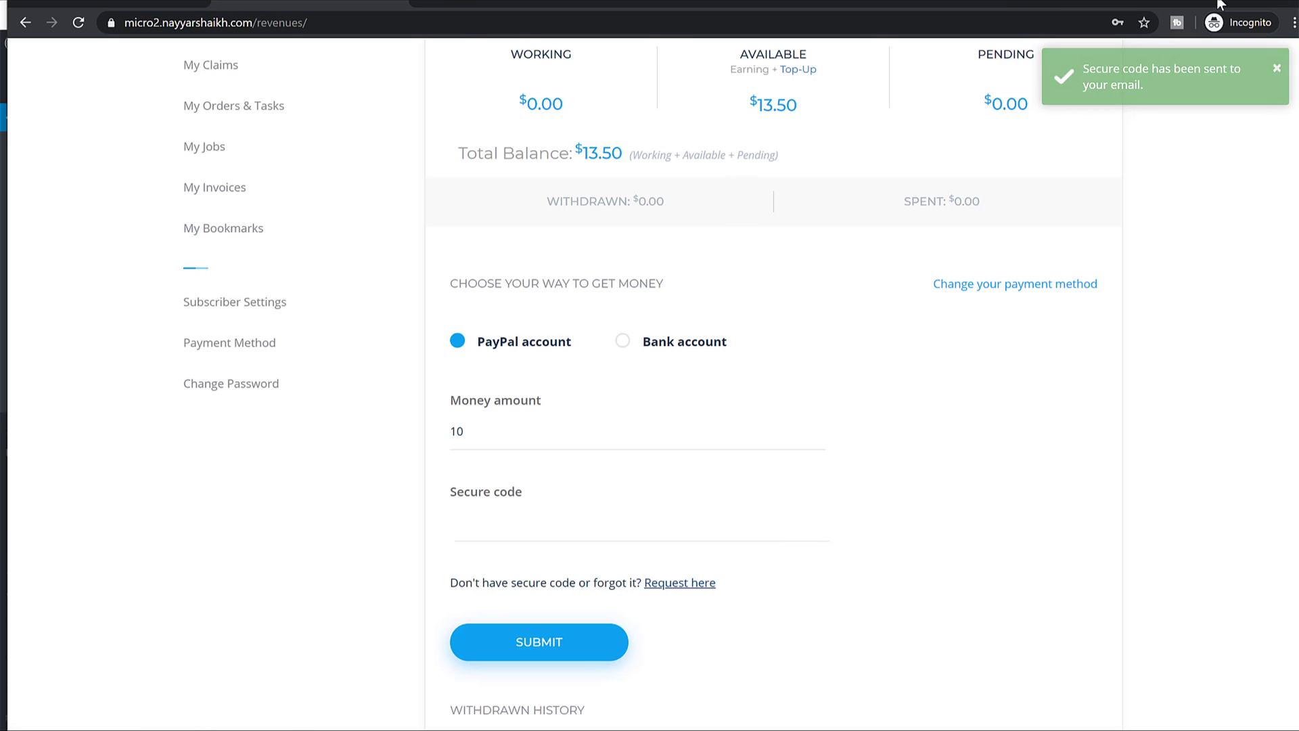
key("alt+Tab")
Find the secure code in the Gmail message, then return to the withdrawal form's Secure code field.
key("ctrl+t")
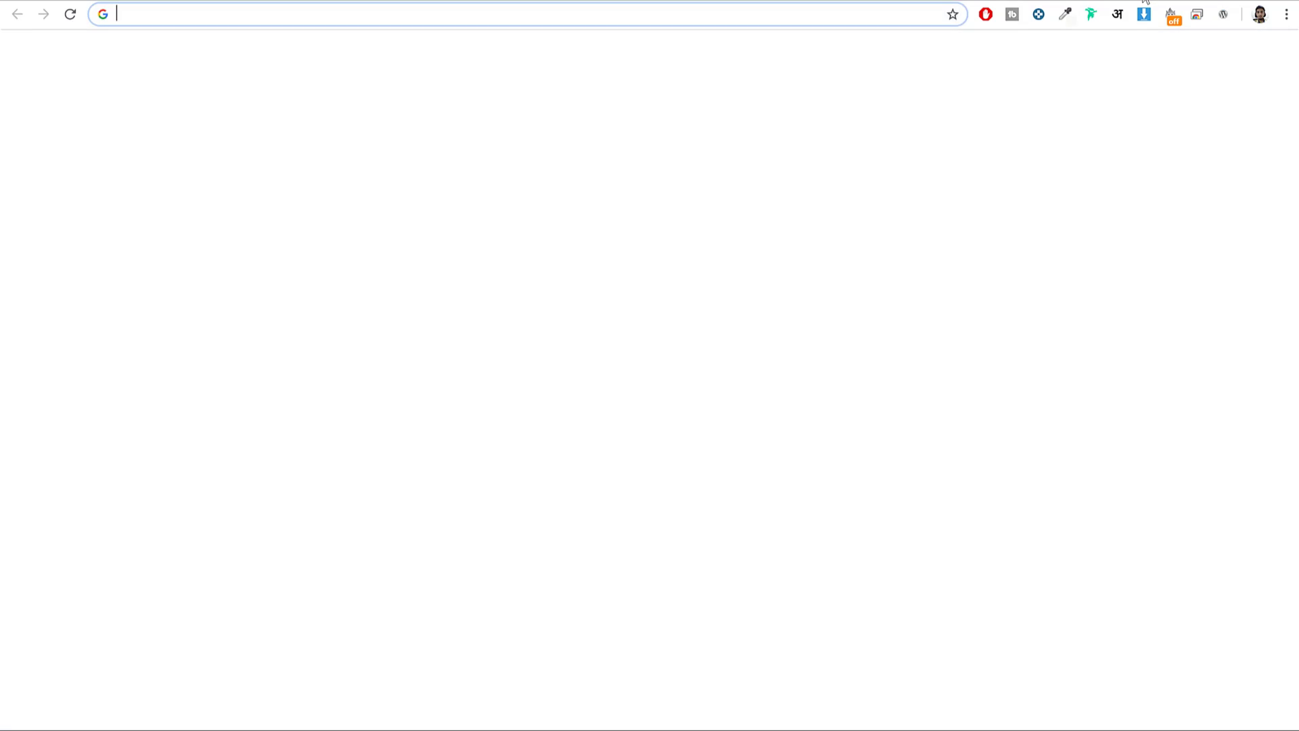
type("g+")
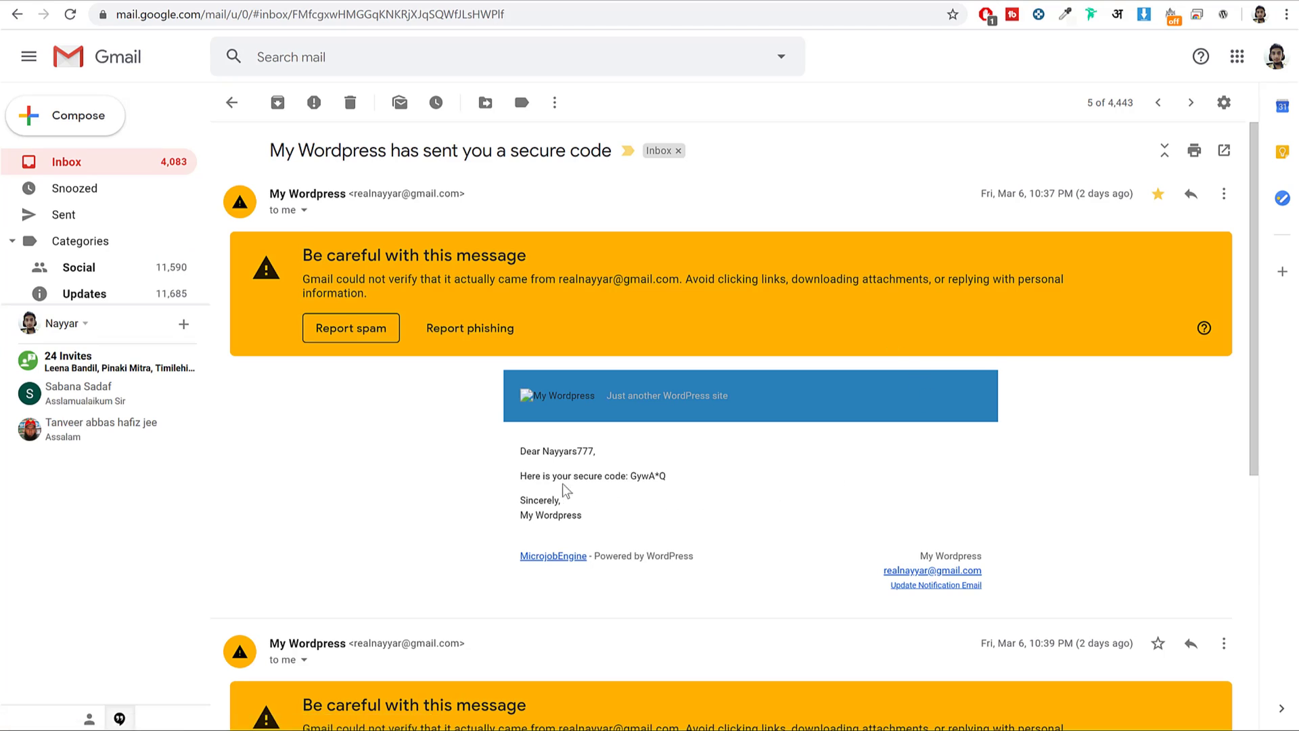
left_click_drag(515, 484, 632, 478)
left_click(664, 476)
scroll(756, 467, "down", 4)
scroll(748, 458, "up", 4)
left_click(324, 719)
left_click(557, 516)
Paste the newest secure code, submit the $10 withdrawal, and switch to the WordPress admin window.
key("ctrl+v")
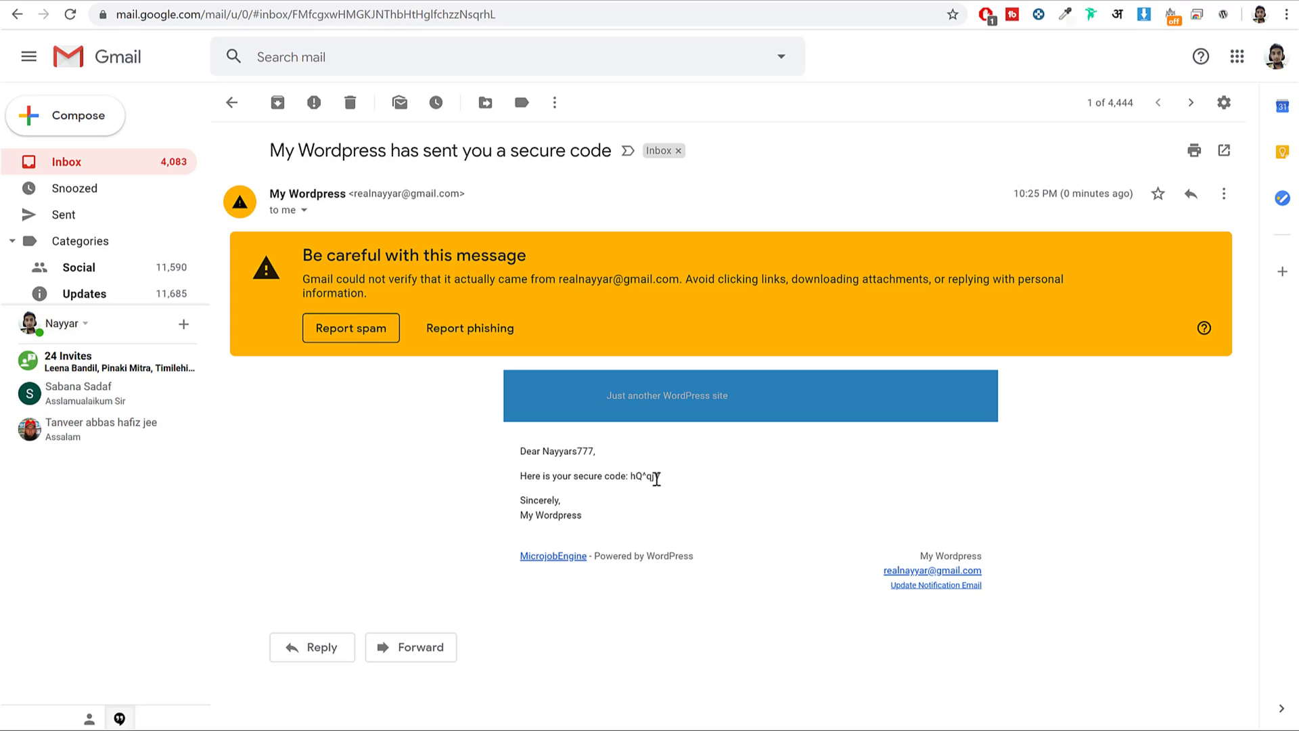
mouse_move(662, 476)
left_mouse_down()
mouse_move(612, 476)
mouse_move(669, 485)
left_mouse_up()
left_click(667, 496)
left_click(655, 476)
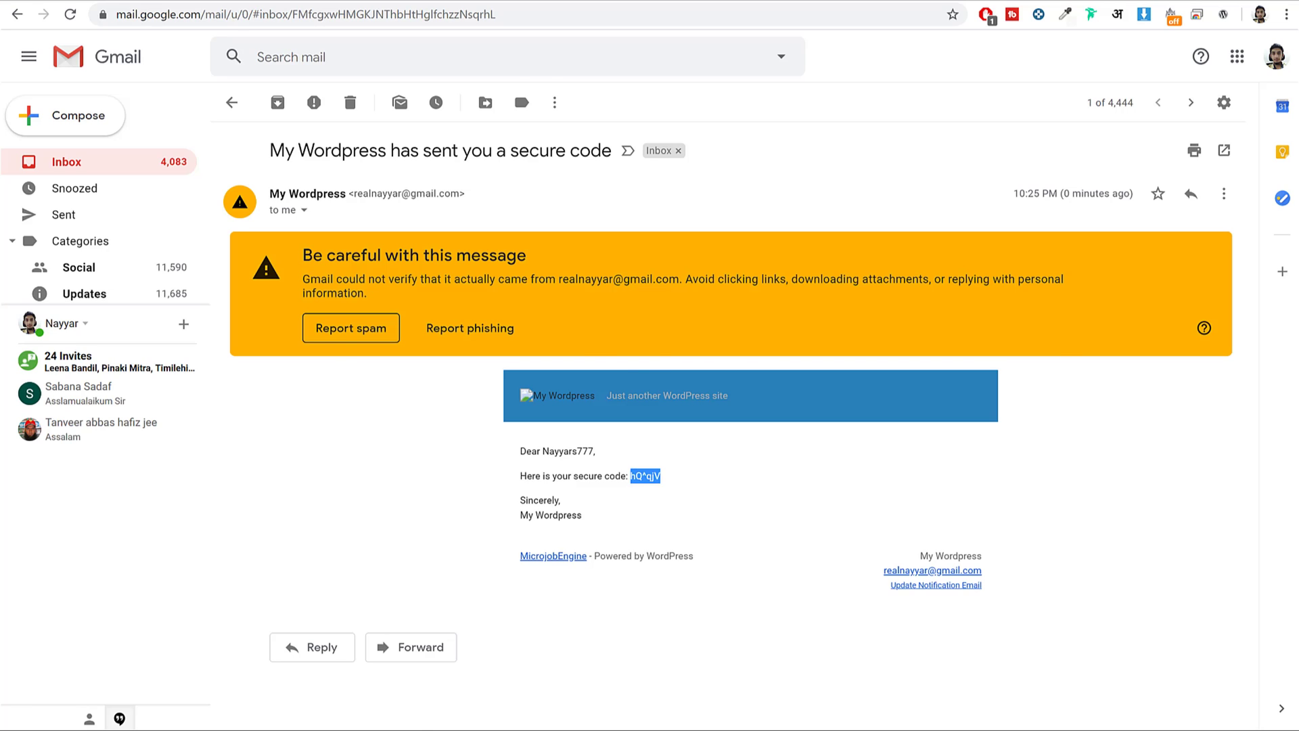
left_click(339, 716)
key("ctrl+a")
key("ctrl+v")
left_click(576, 659)
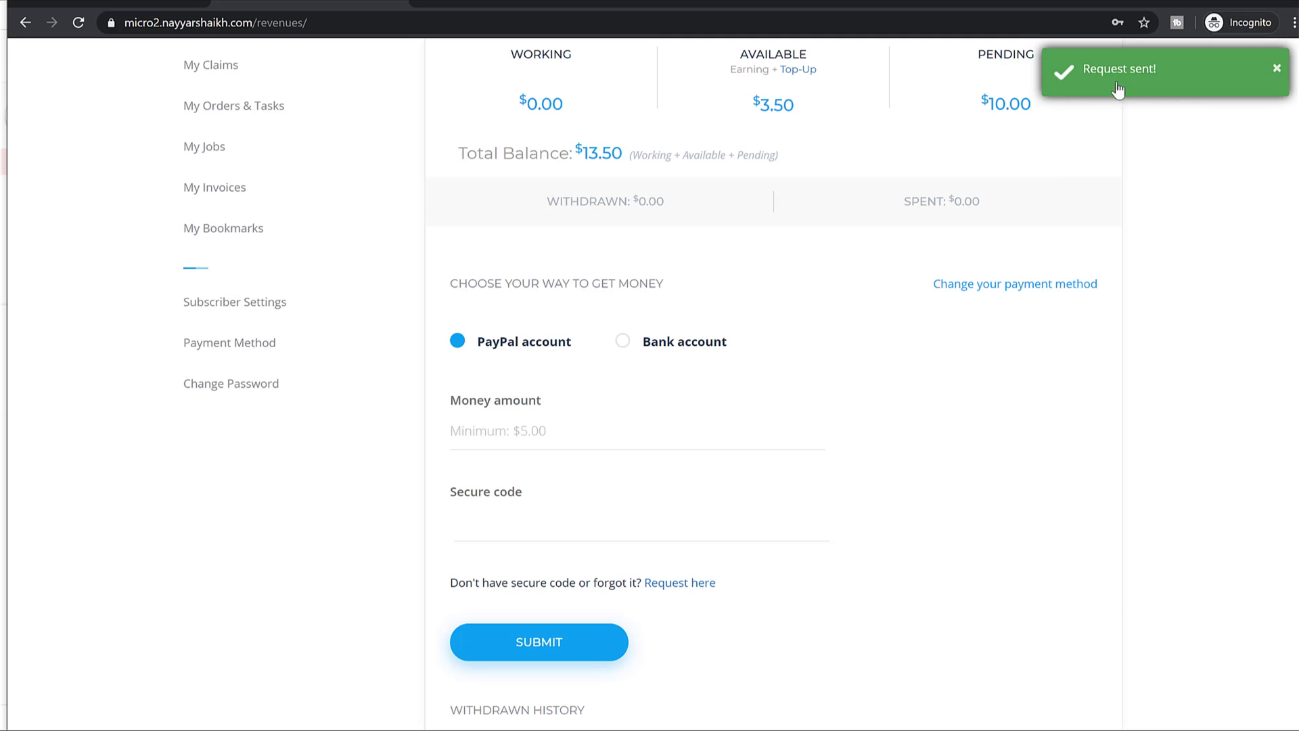
key("alt+Tab")
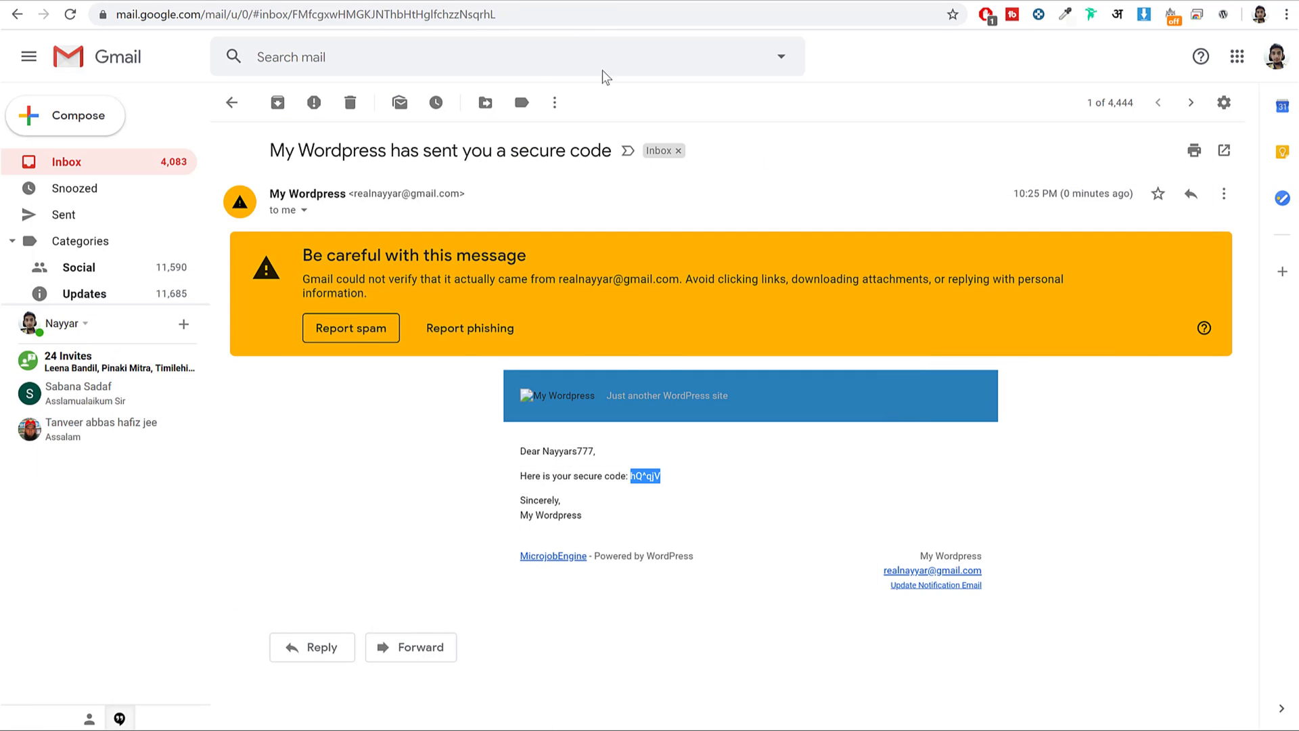
key("alt+Tab")
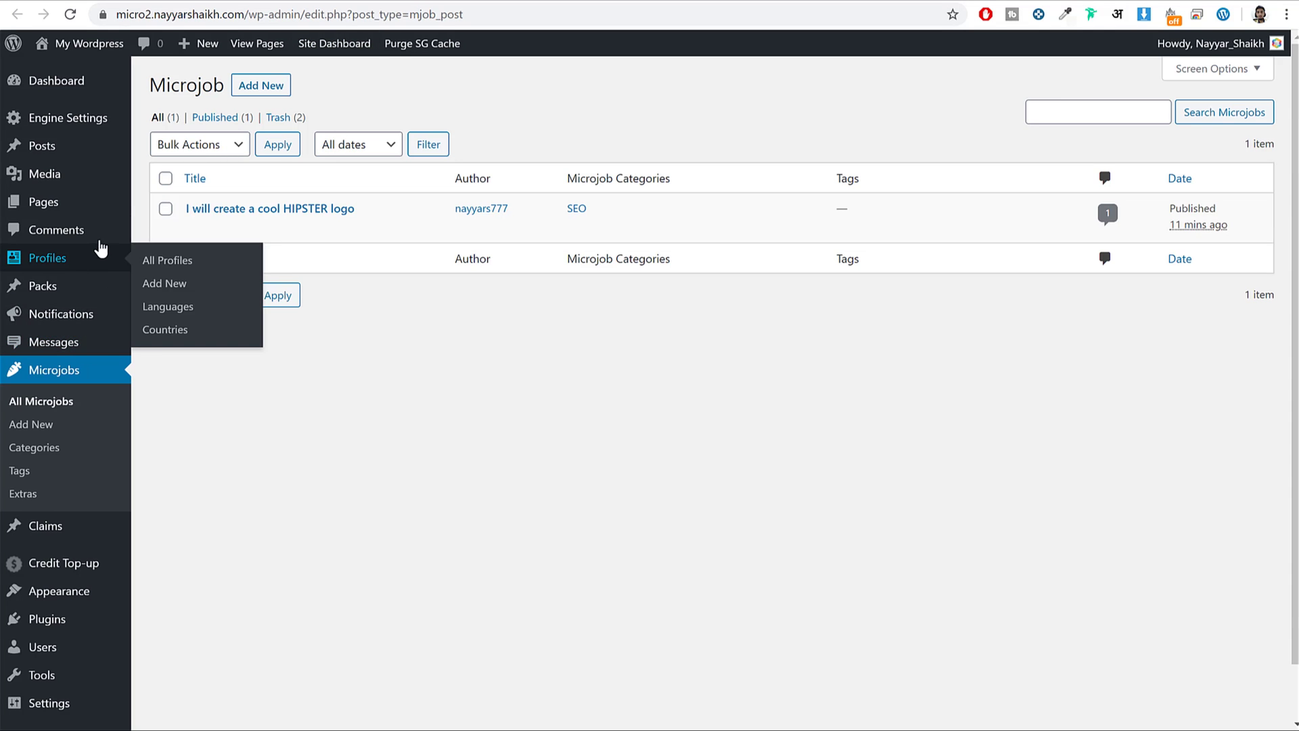
Under Engine Settings > Money Withdrawal, approve the $10.00 PayPal request and confirm with OK.
mouse_move(65, 126)
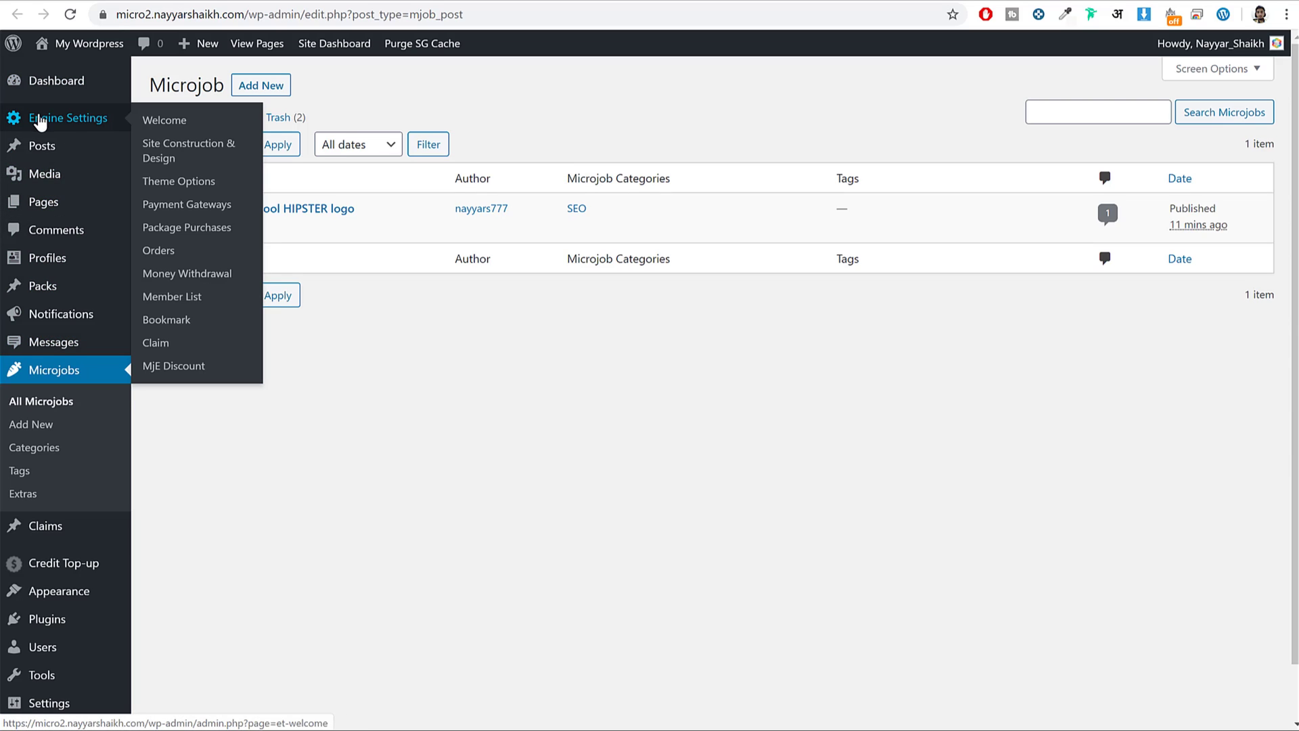
left_click(199, 274)
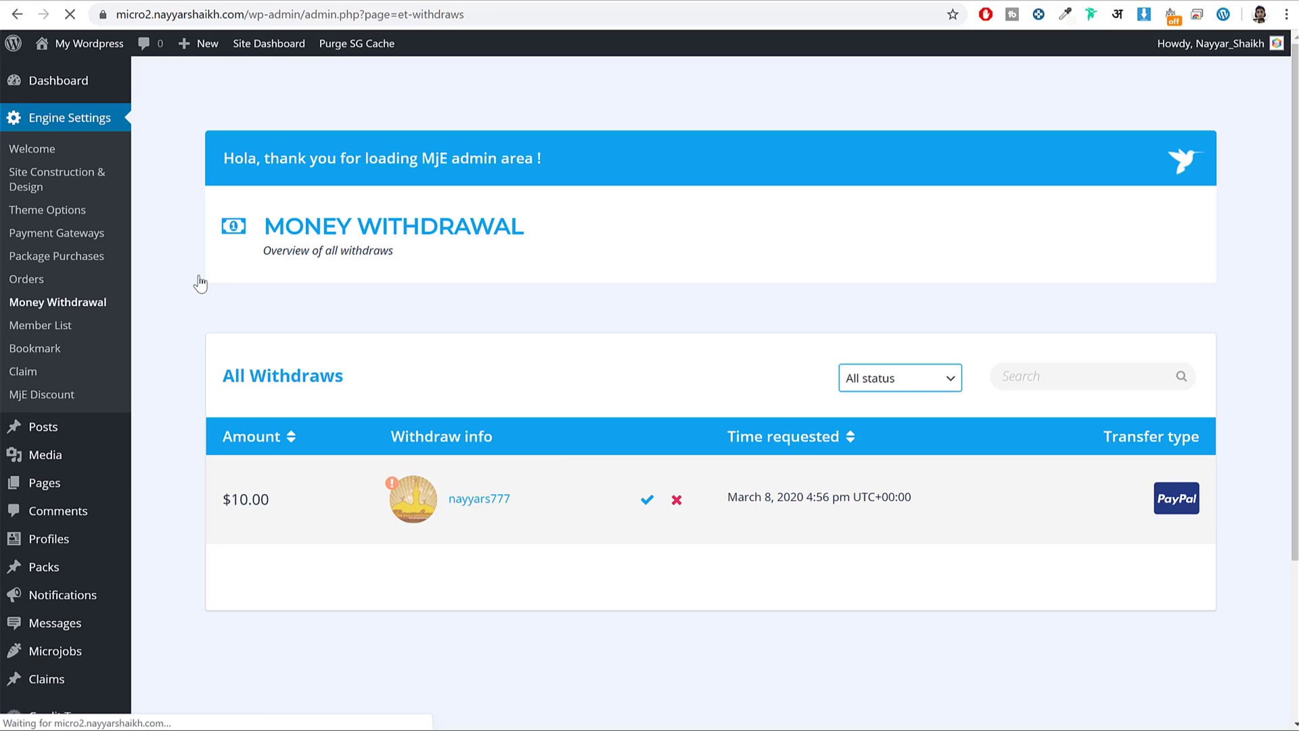
left_click_drag(261, 501, 223, 501)
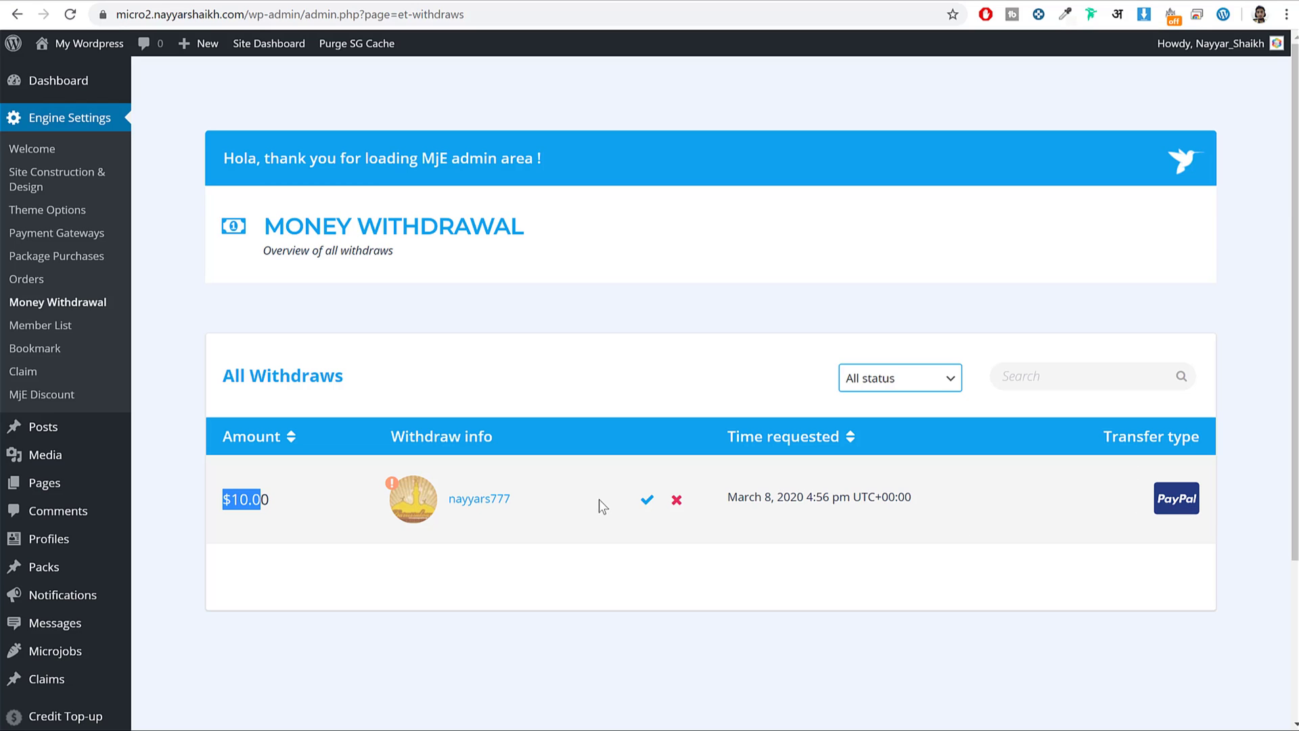
left_click(647, 499)
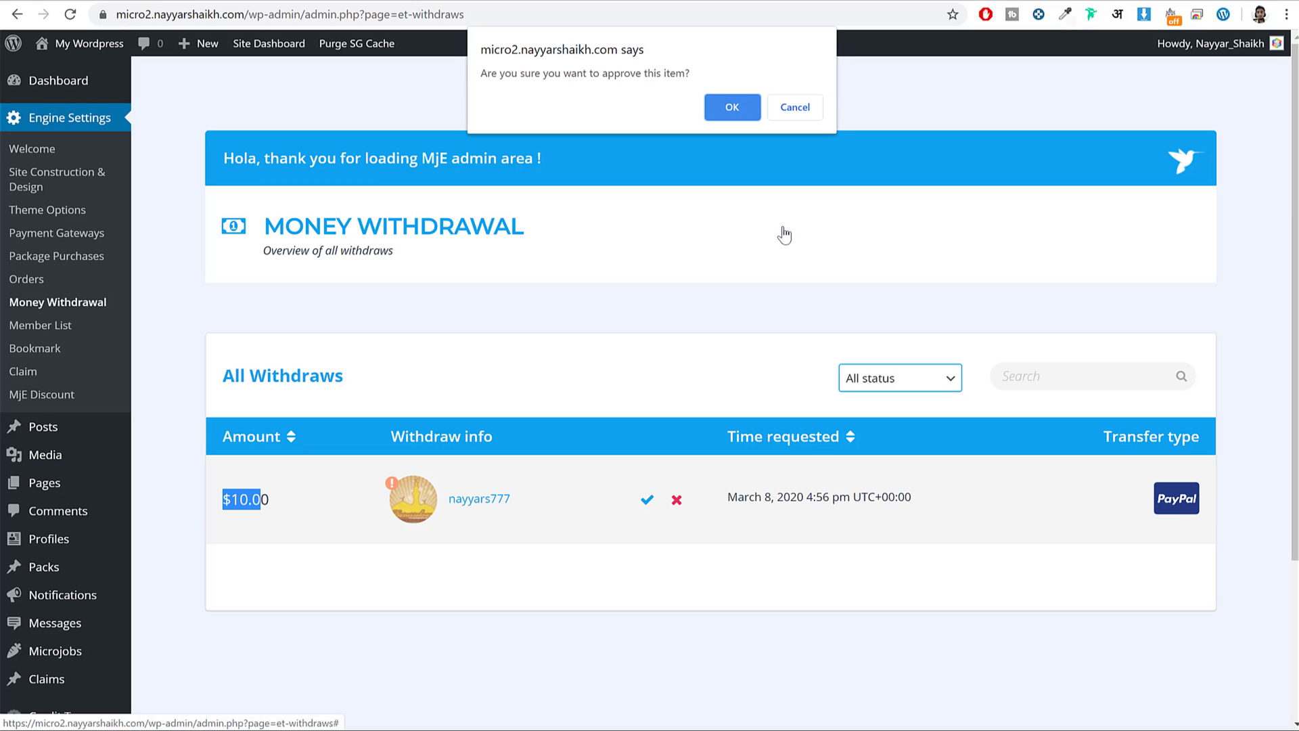
left_click(737, 111)
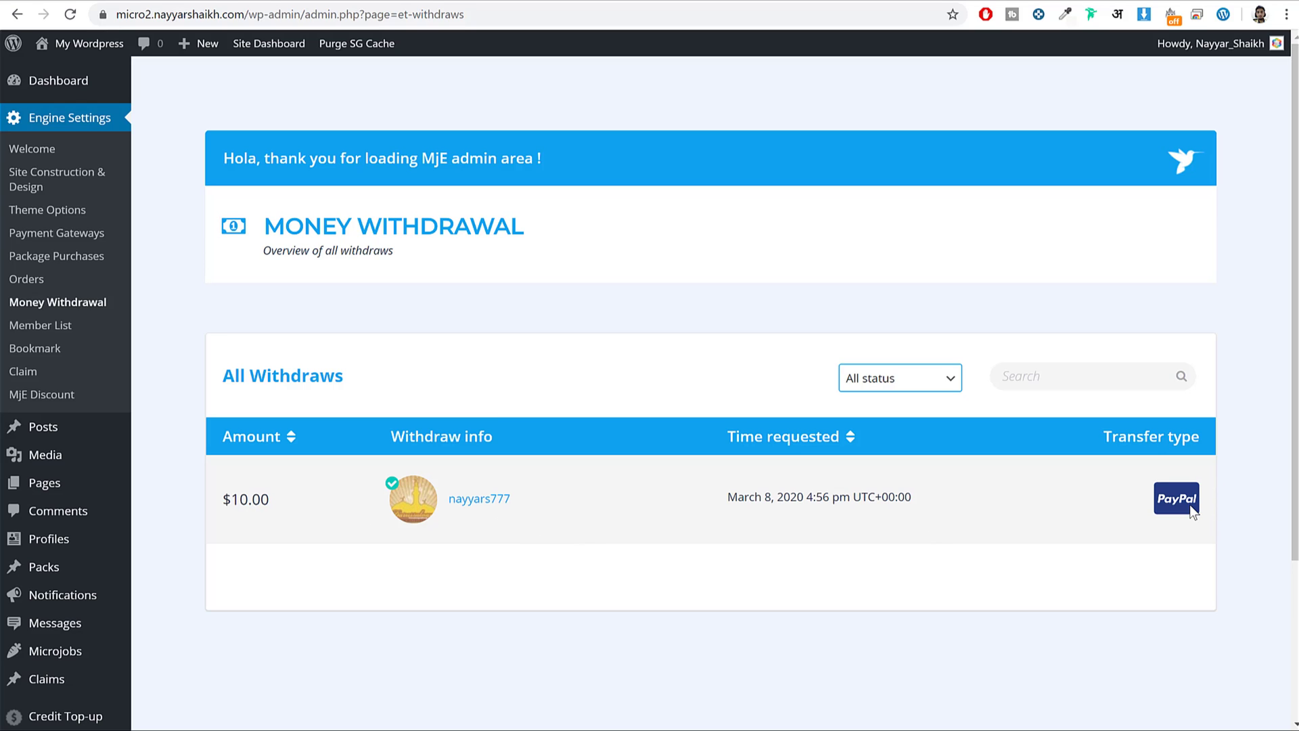
Open the approved withdrawal request to review its PayPal and e-mail details, then return to the list.
left_click(465, 504)
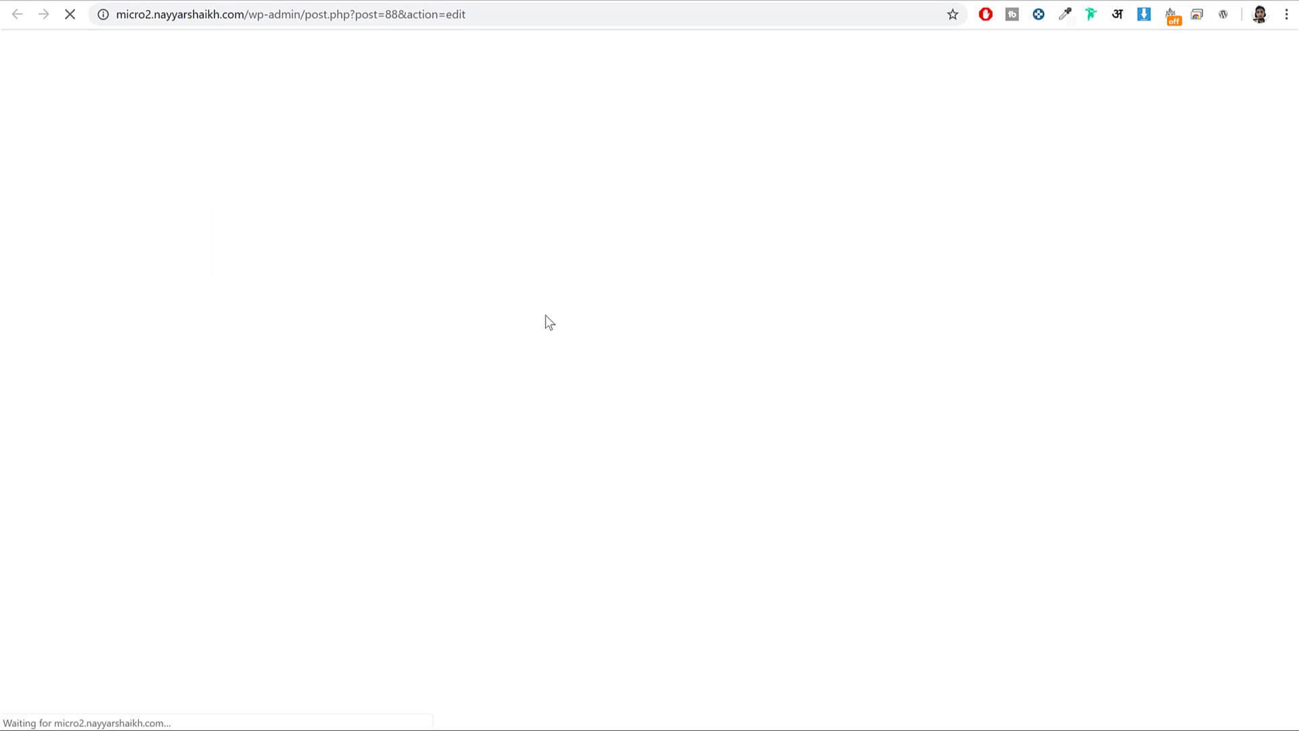
left_click_drag(191, 285, 308, 286)
left_click_drag(178, 306, 350, 310)
left_click(354, 316)
scroll(529, 405, "down", 5)
scroll(528, 406, "down", 8)
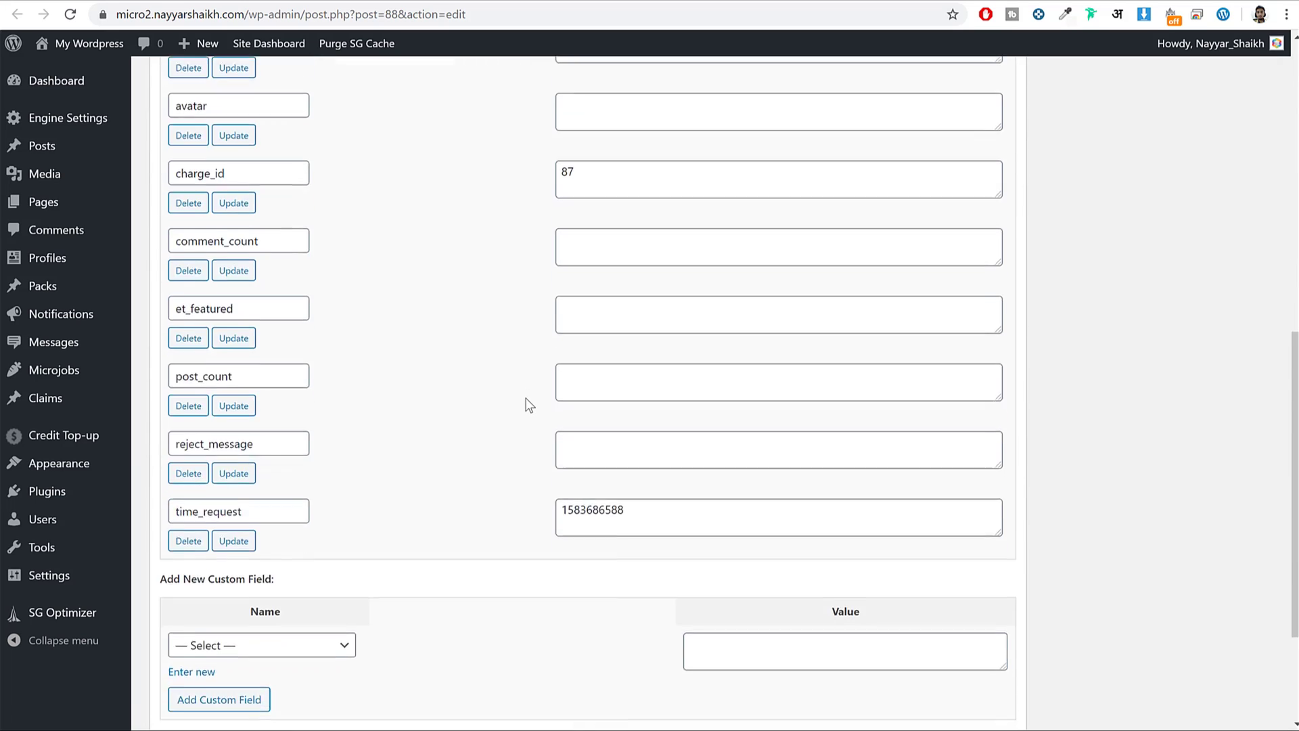
scroll(528, 414, "up", 6)
scroll(474, 487, "up", 6)
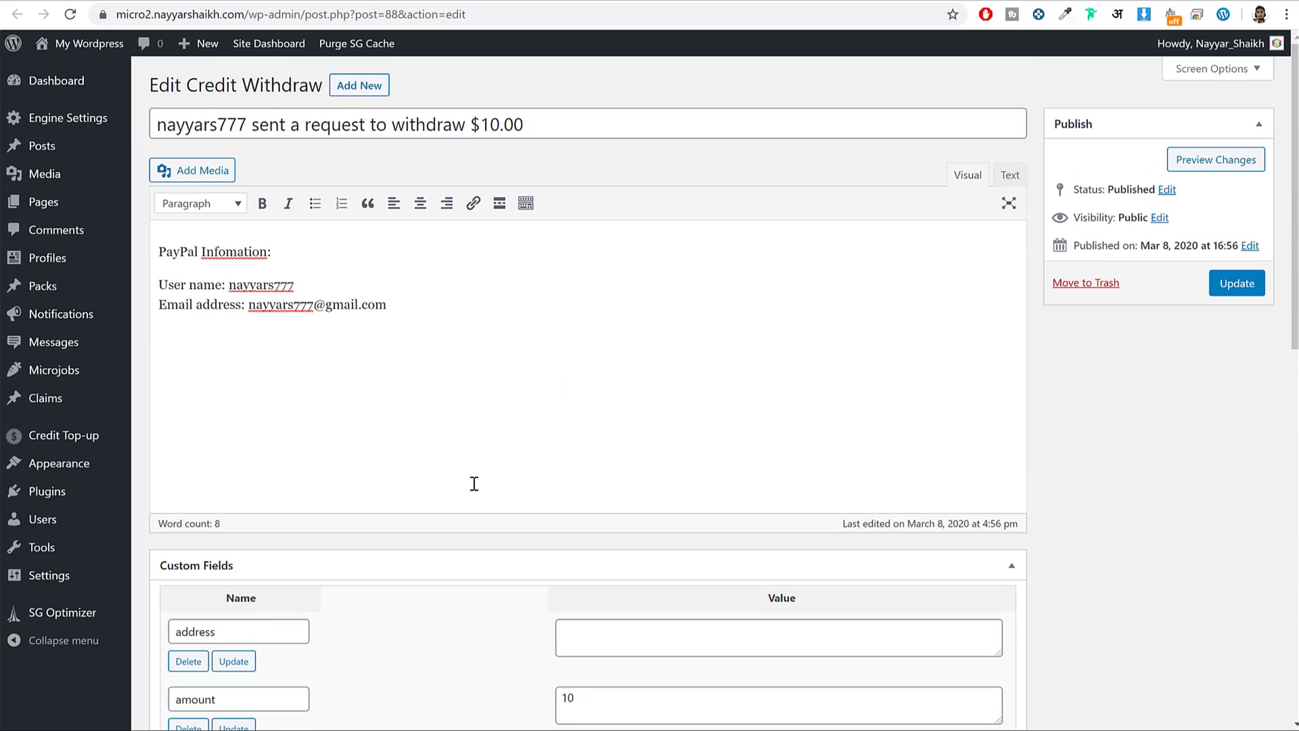
left_click(17, 14)
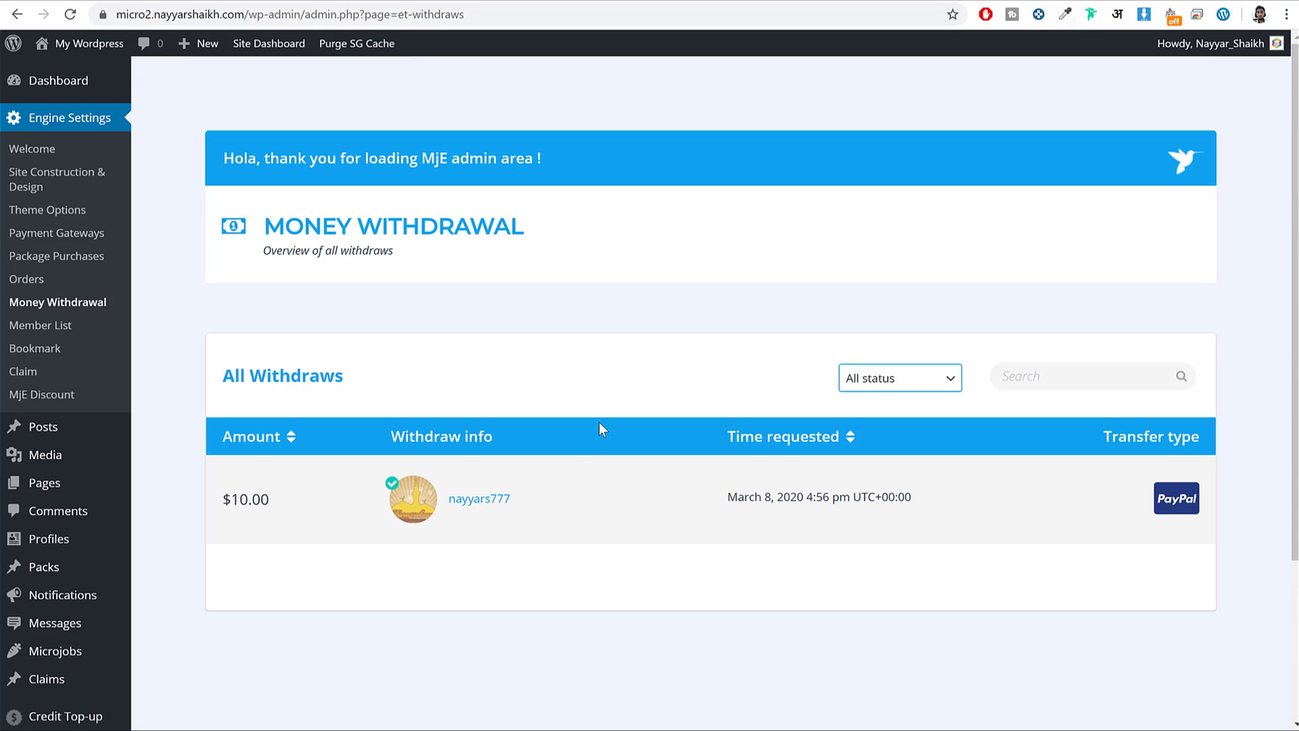
Visit the site's front page, then go to the WordPress admin Dashboard.
left_click(74, 46)
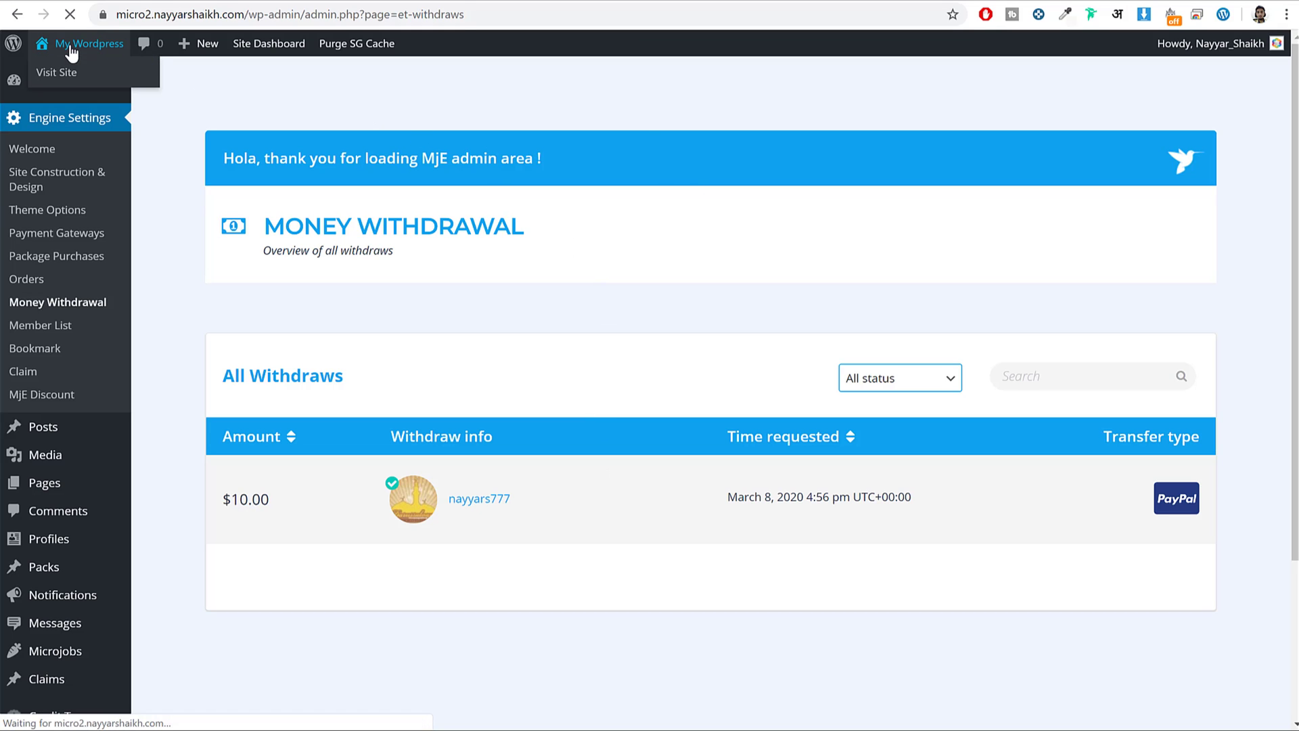
scroll(789, 386, "down", 15)
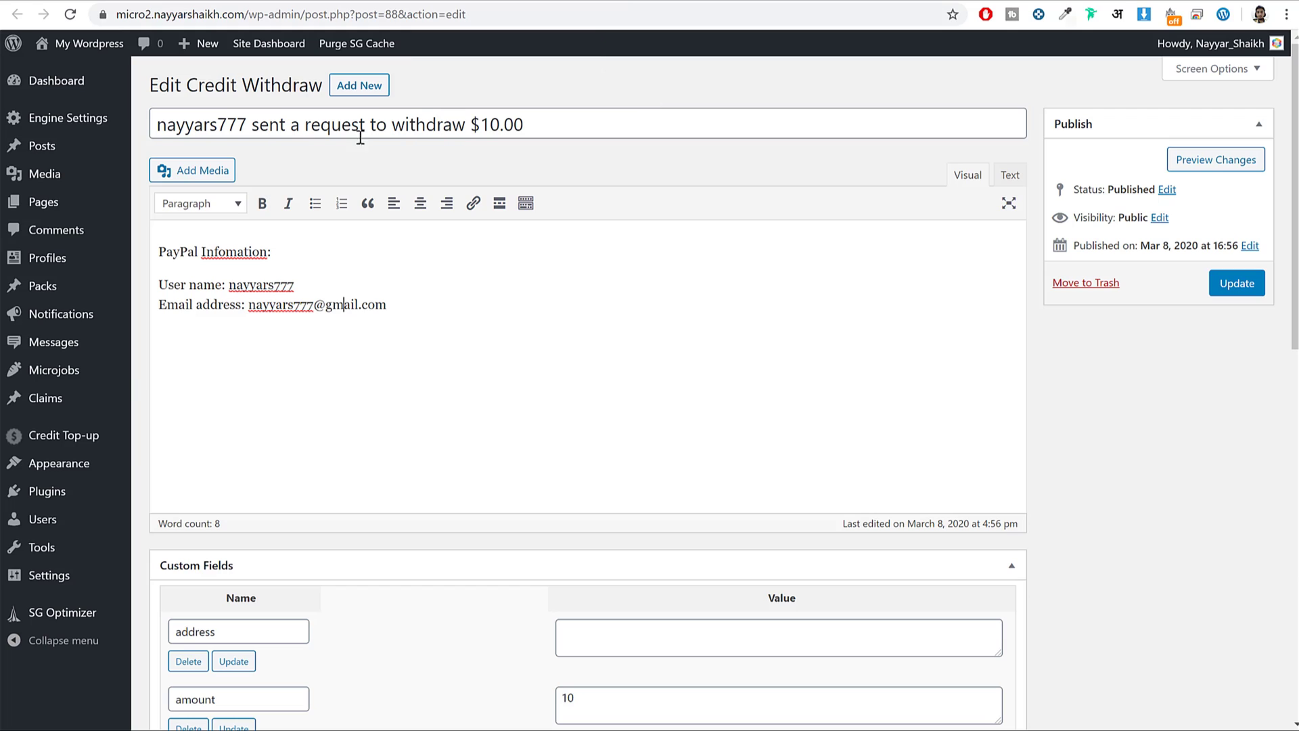
mouse_move(50, 117)
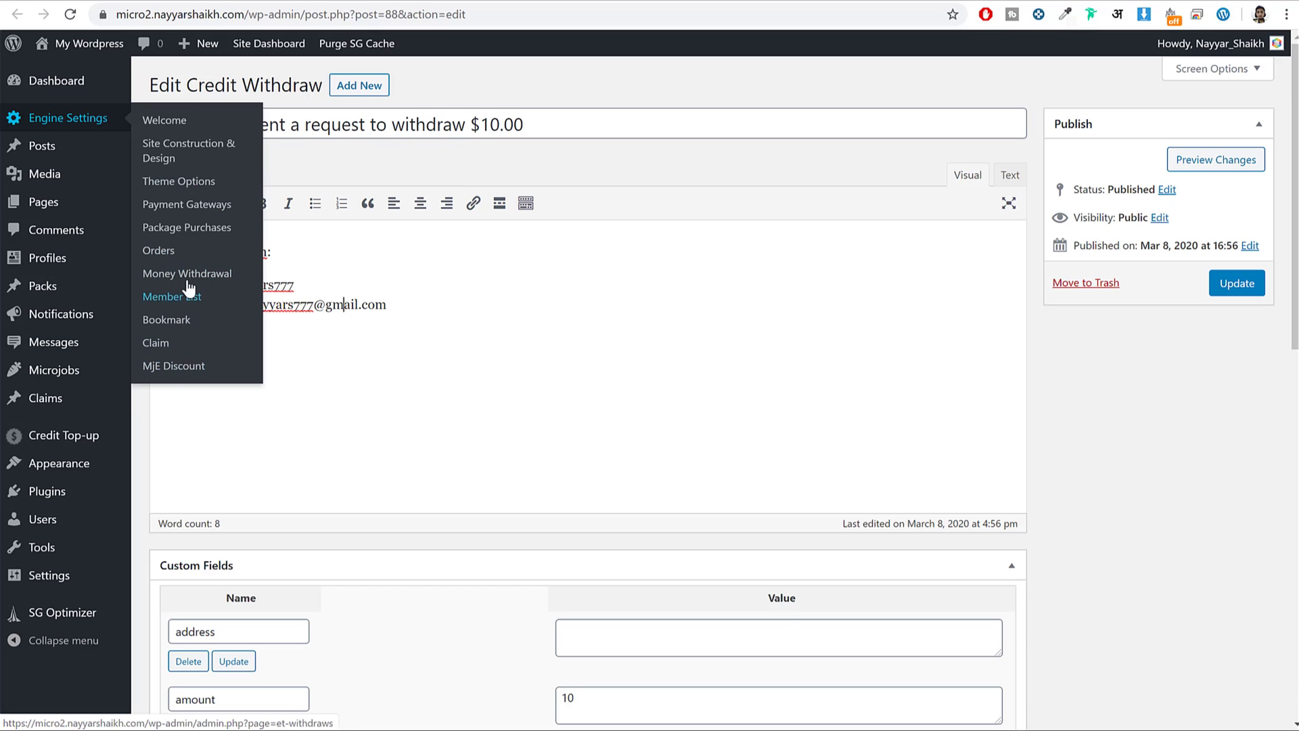
left_click(869, 316)
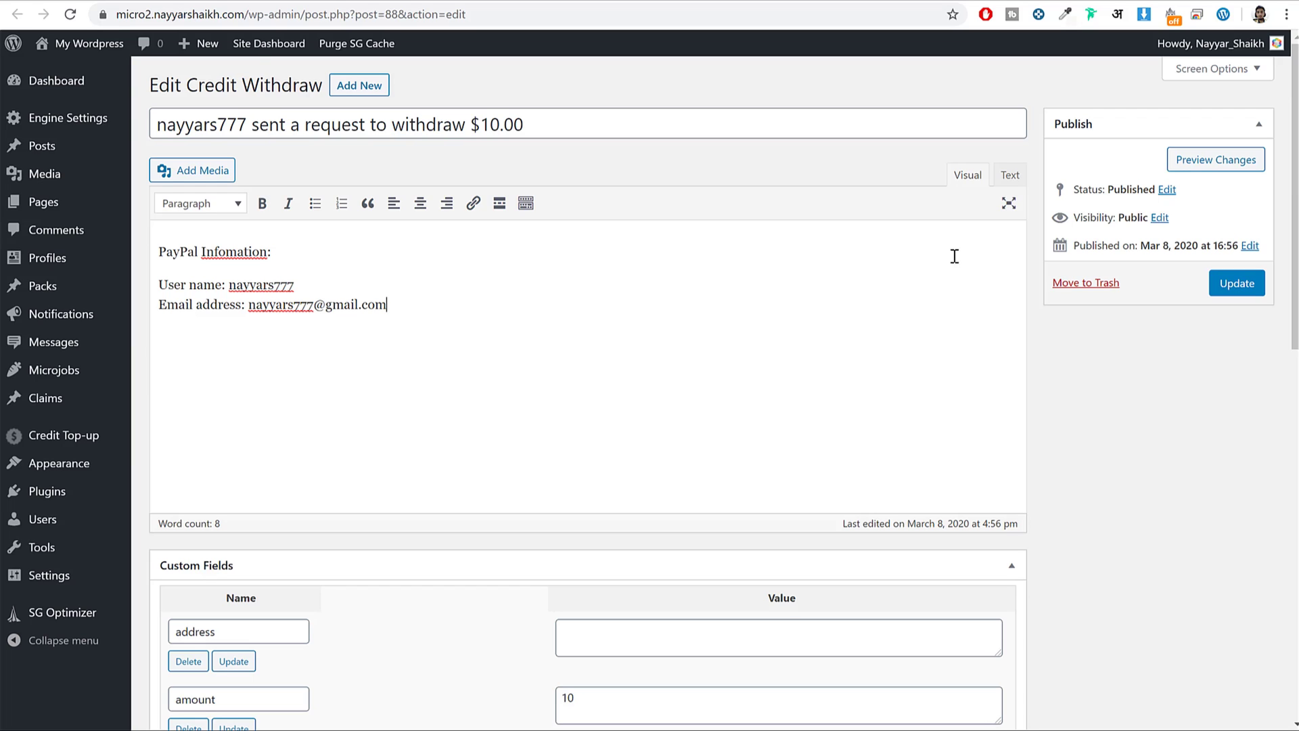
left_click(58, 81)
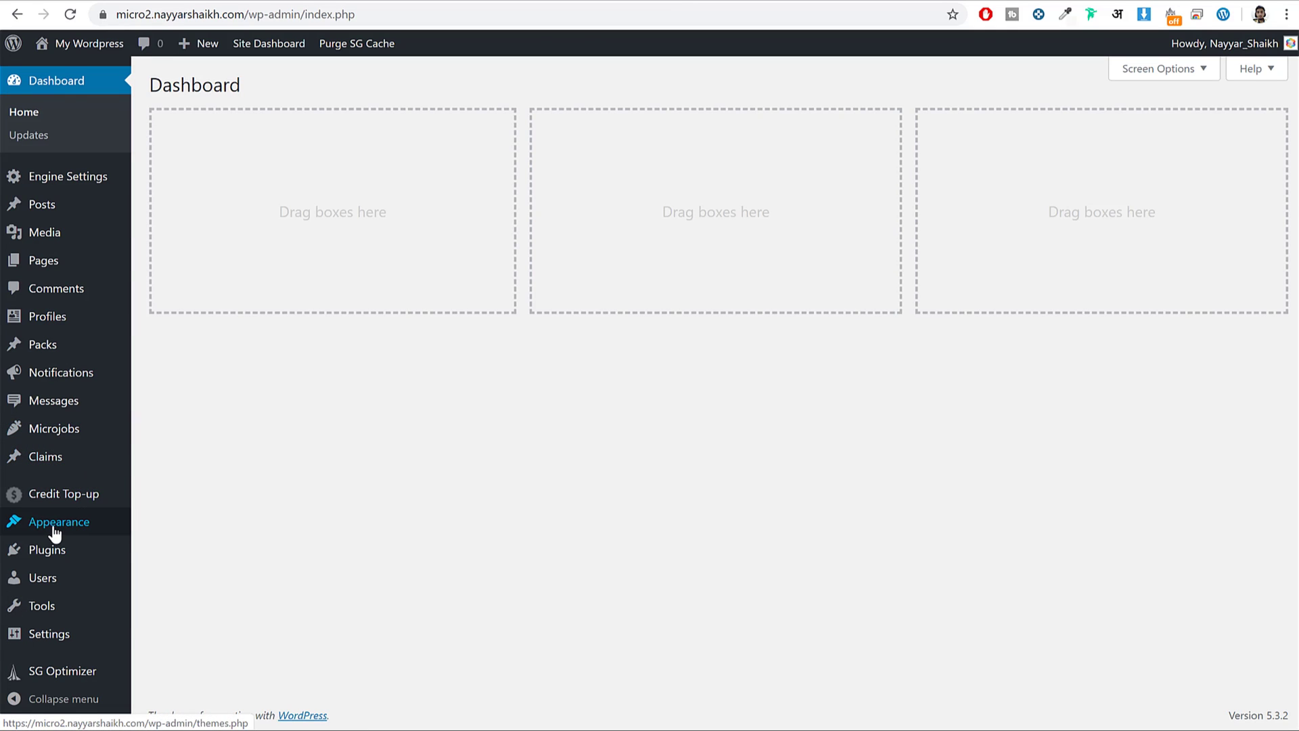
Open the theme Customizer and load the site's live homepage in a second tab for comparison.
mouse_move(58, 532)
left_click(163, 553)
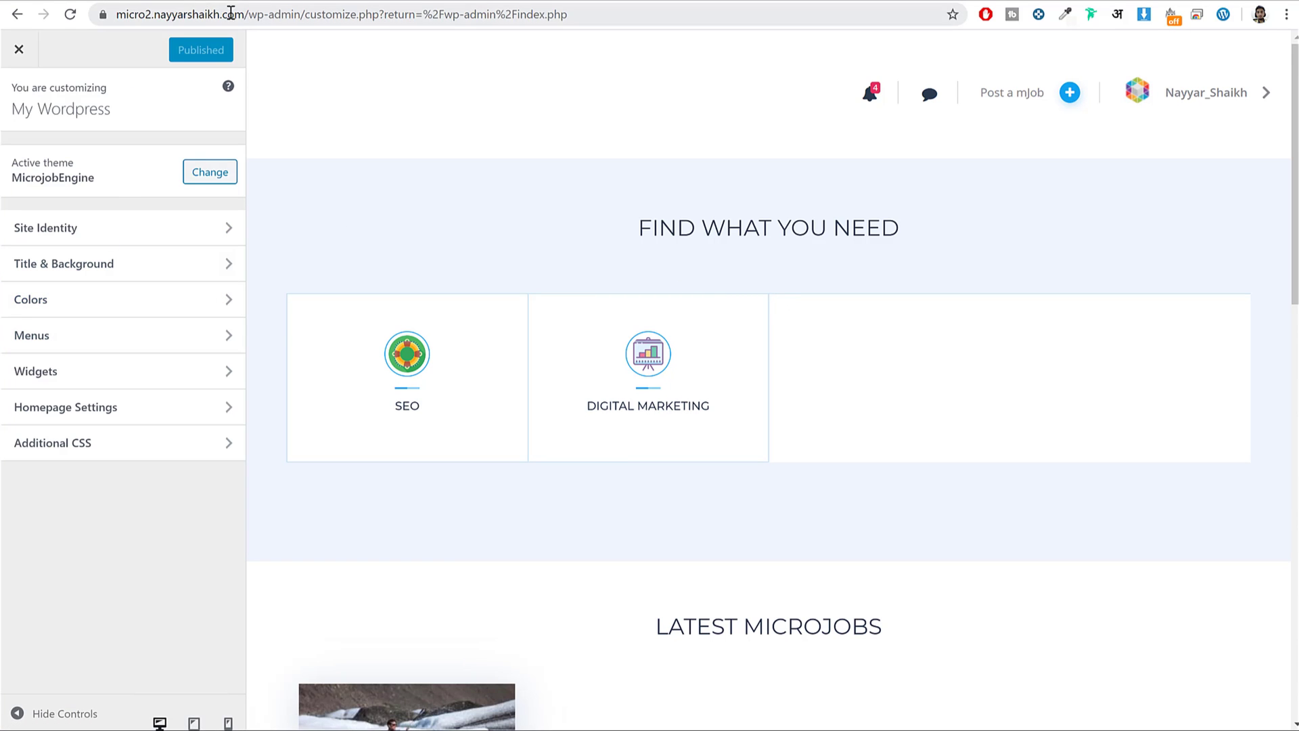
left_click_drag(250, 14, 53, 17)
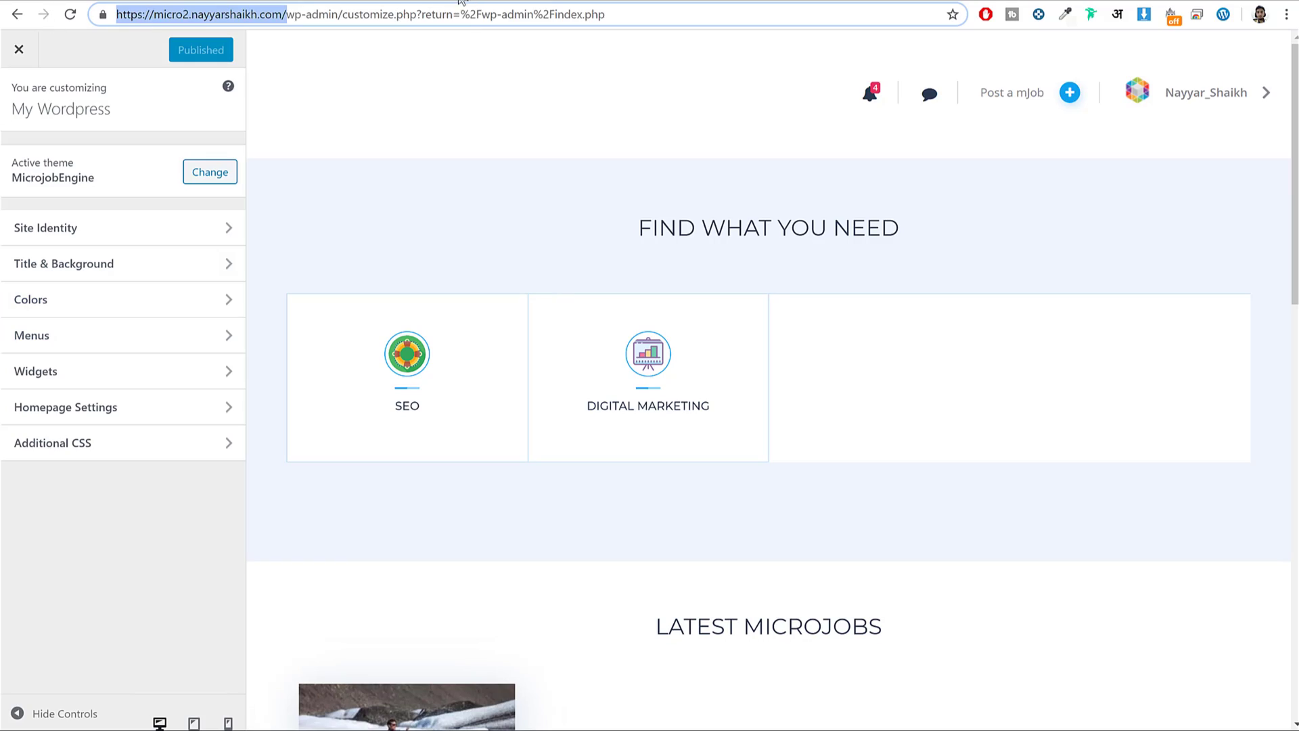
key("ctrl+c")
key("ctrl+t")
key("ctrl+v")
key("Return")
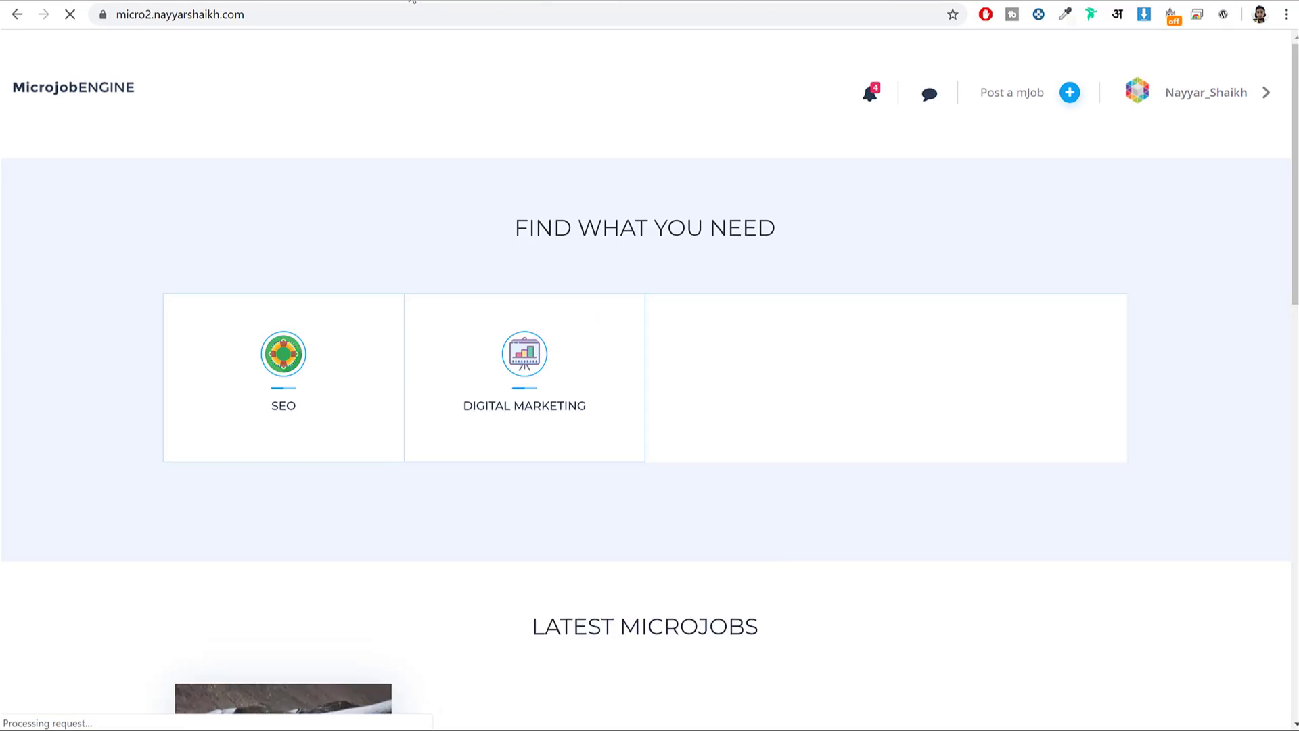
key("ctrl+shift+Tab")
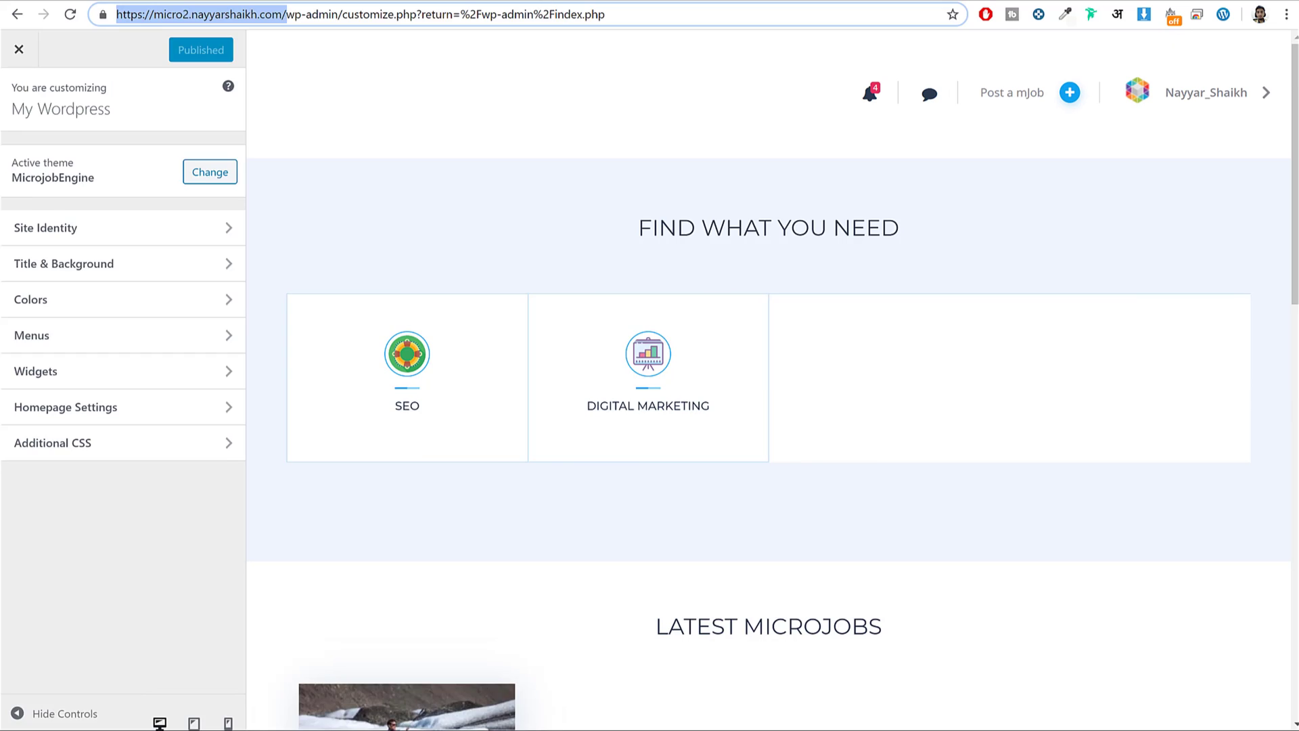
key("ctrl+Tab")
scroll(531, 385, "down", 2)
scroll(531, 386, "up", 2)
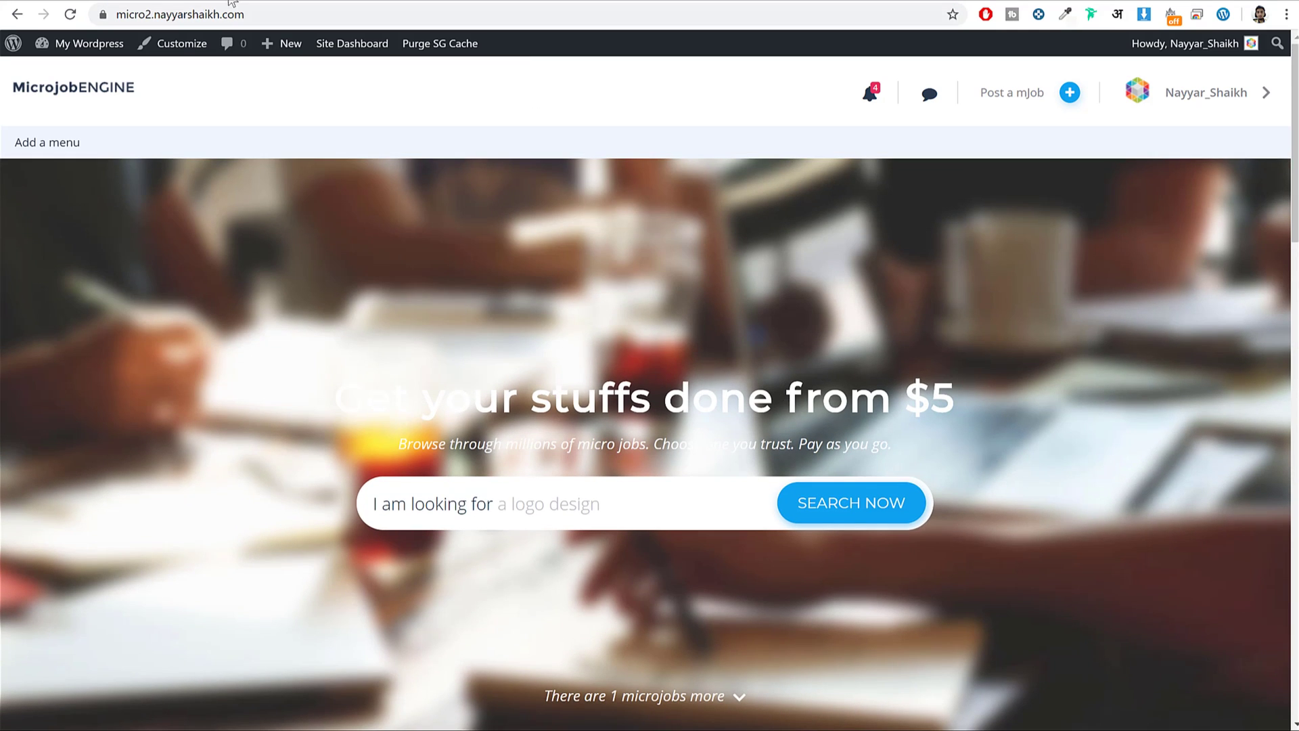
key("ctrl+shift+Tab")
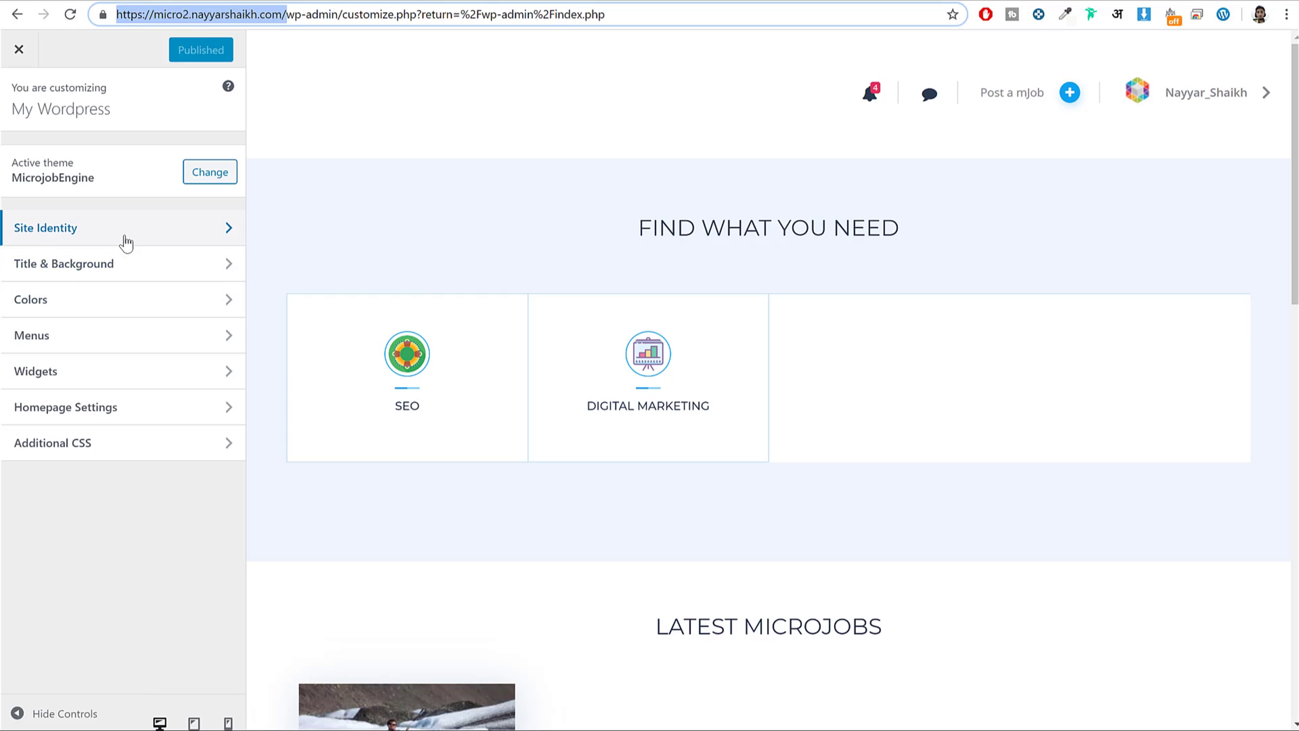
Review the Site Identity settings, including the site title and the site icon size note.
left_click(126, 230)
triple_click(104, 179)
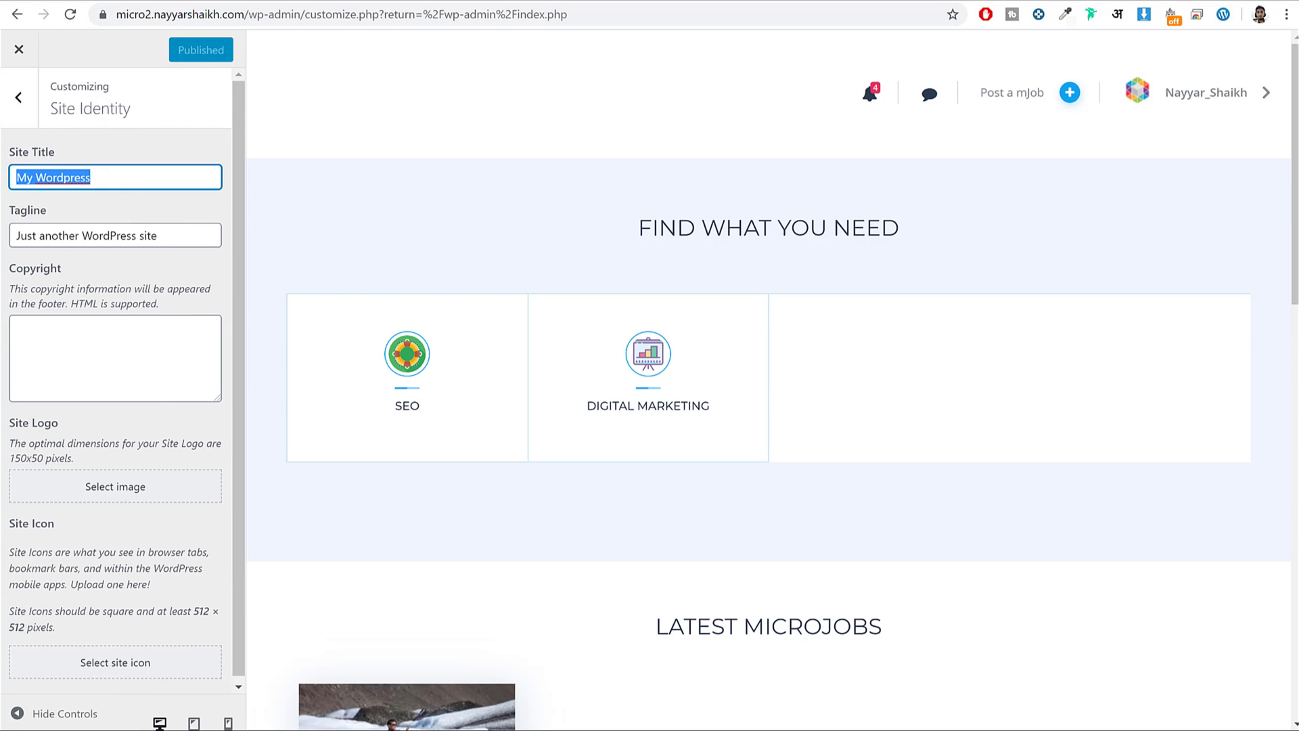
scroll(155, 338, "down", 1)
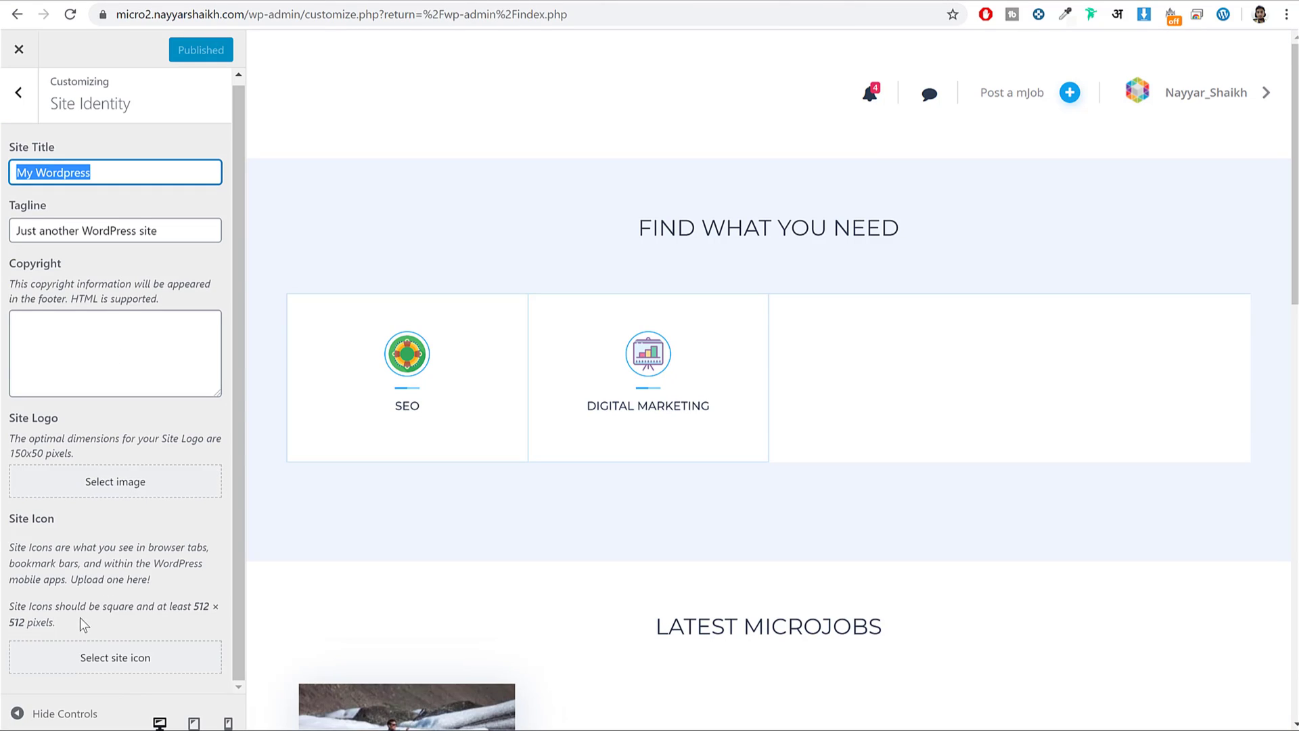
left_click_drag(31, 606, 147, 658)
left_click(143, 640)
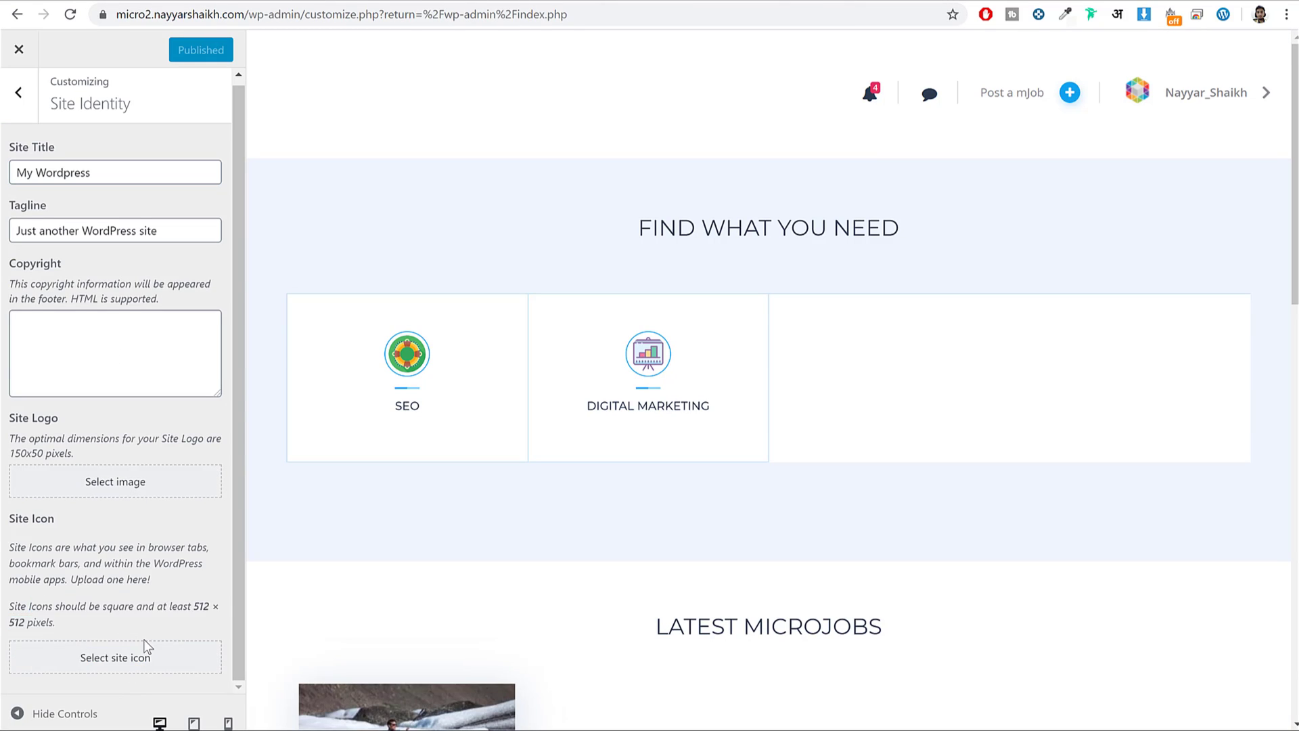
left_click(4, 103)
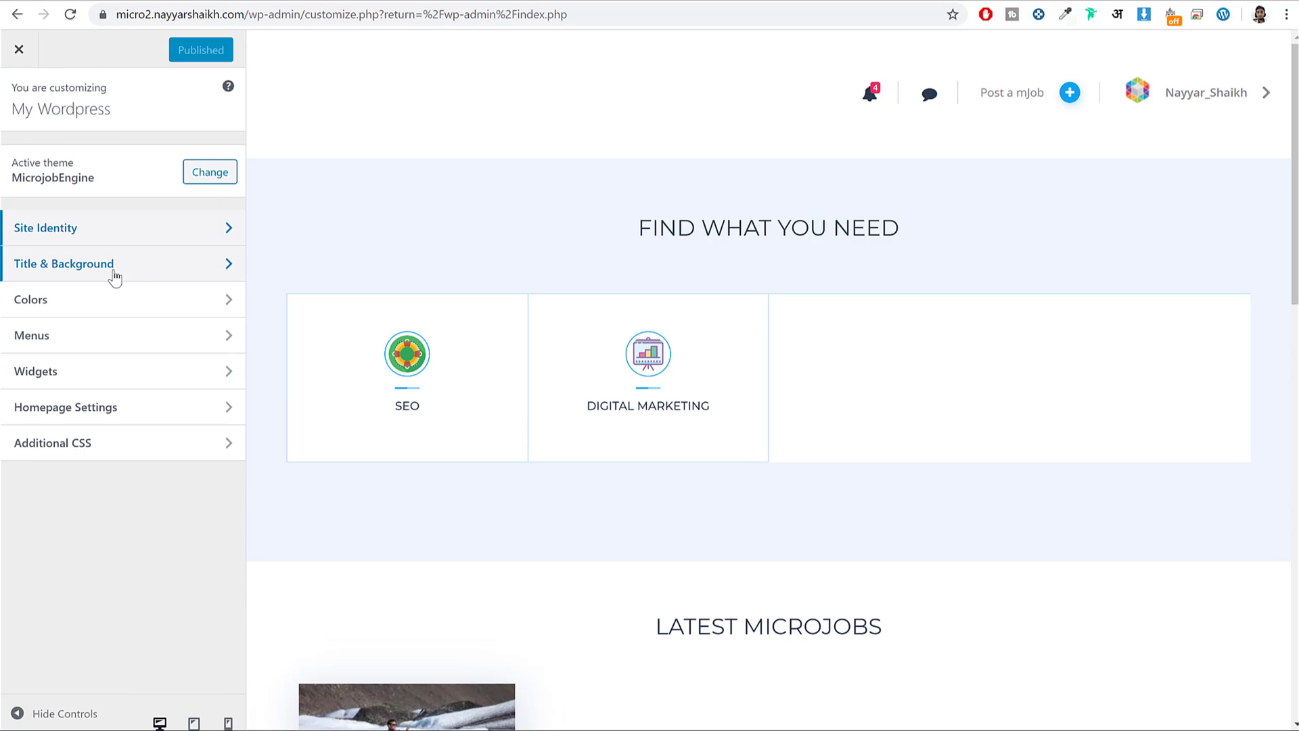
Set the Homepage Search background to recrop-4, cropped to frame the glasses and laptop.
left_click(90, 276)
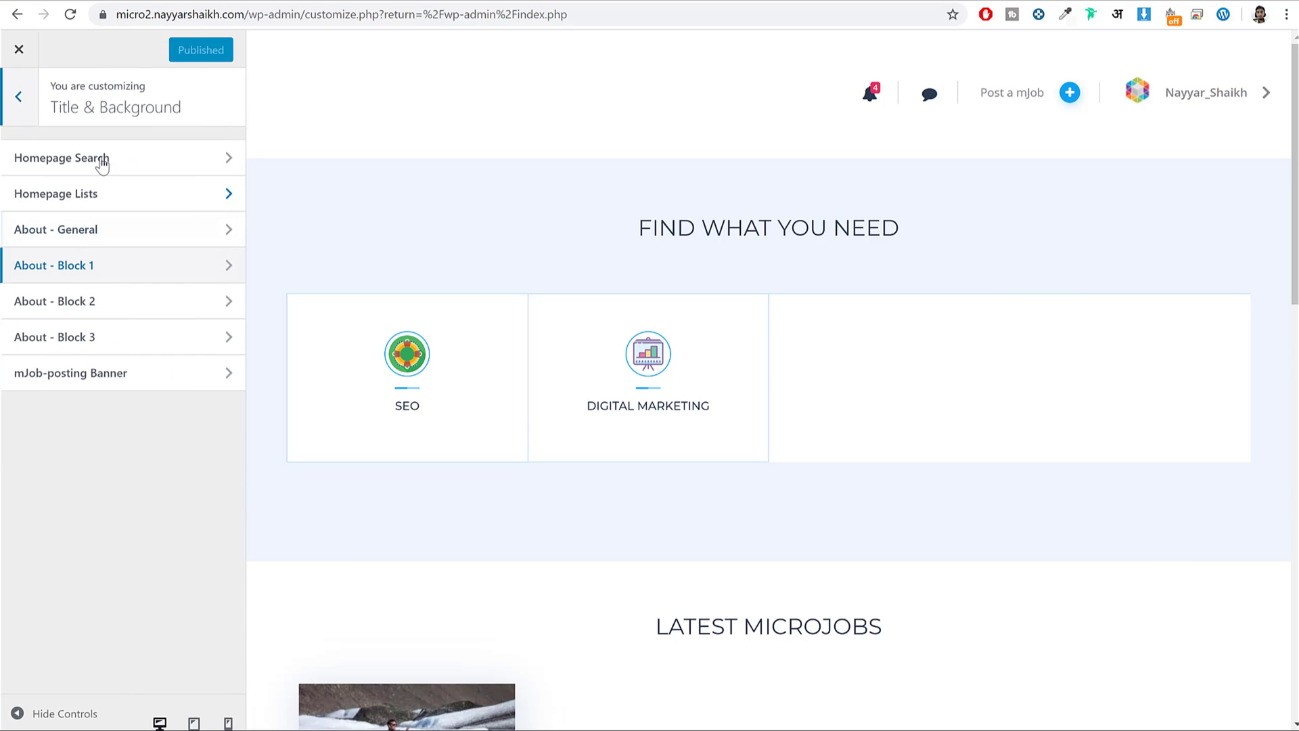
left_click(112, 163)
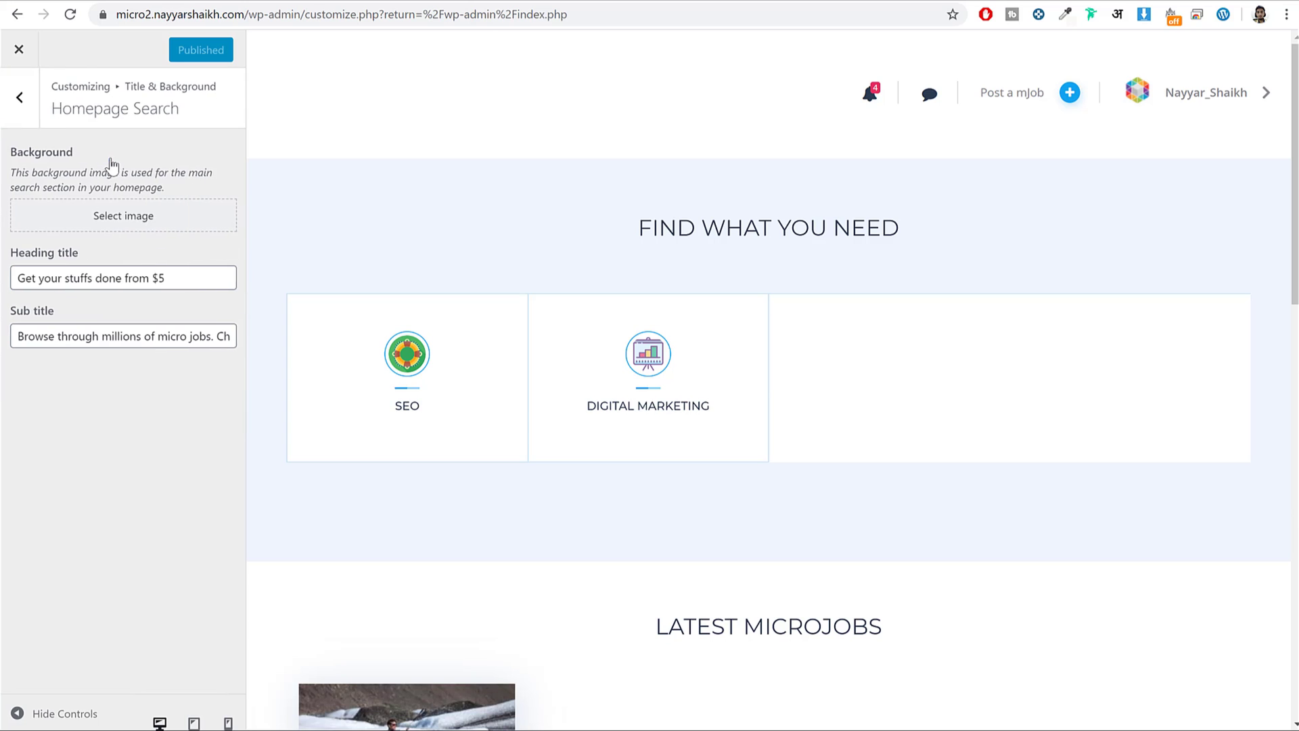
left_click(129, 230)
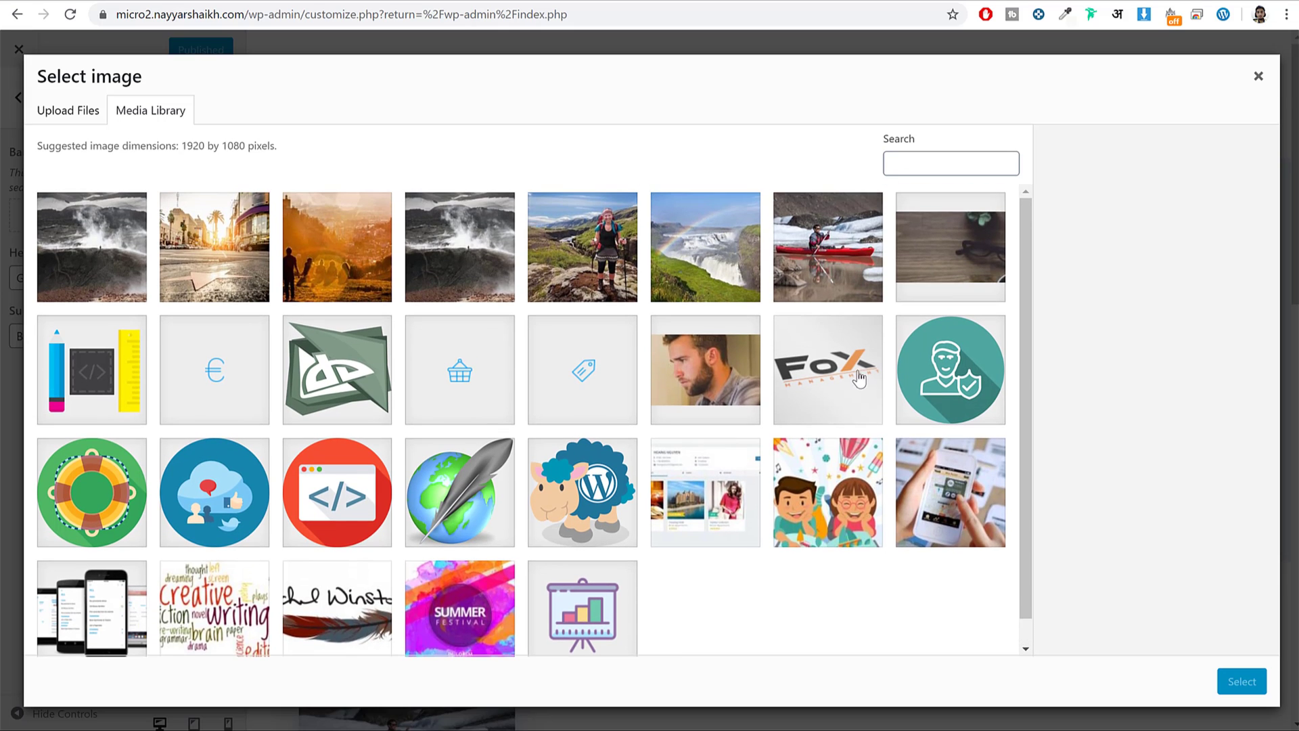
left_click(960, 293)
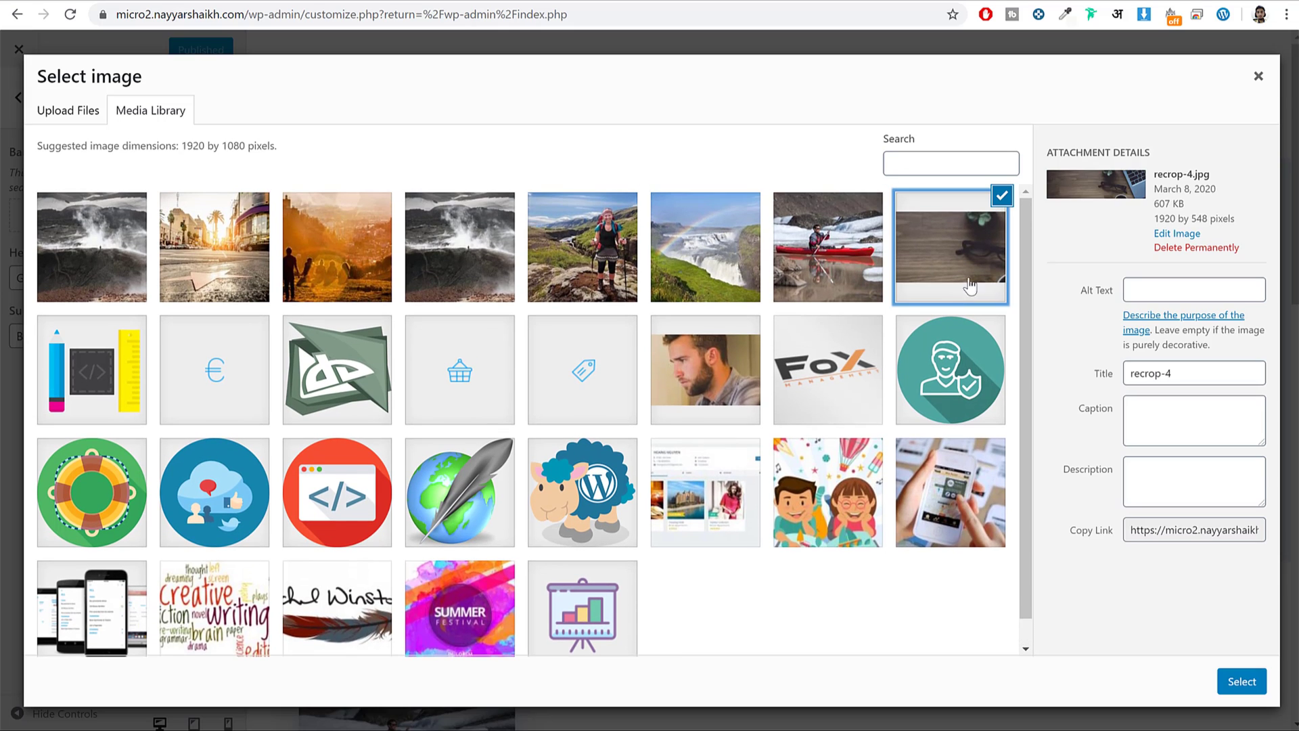
left_click(1239, 684)
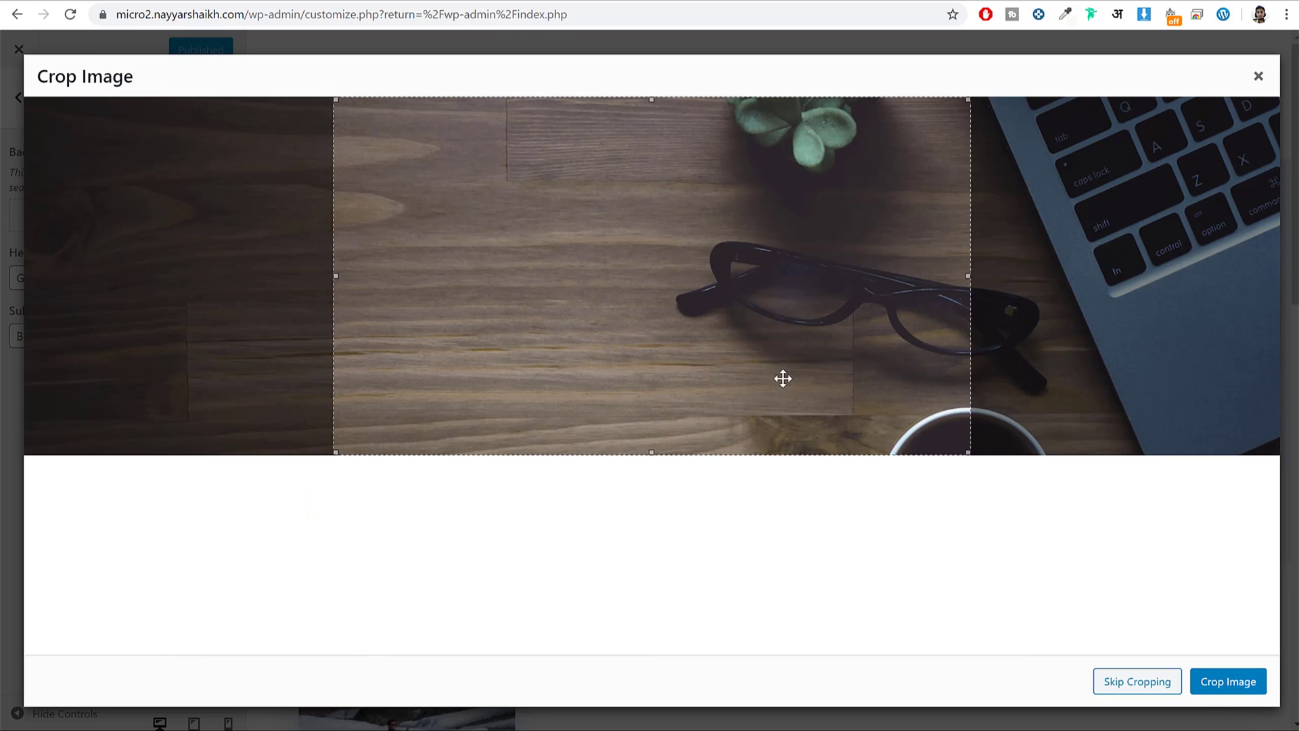
left_click_drag(771, 318, 918, 334)
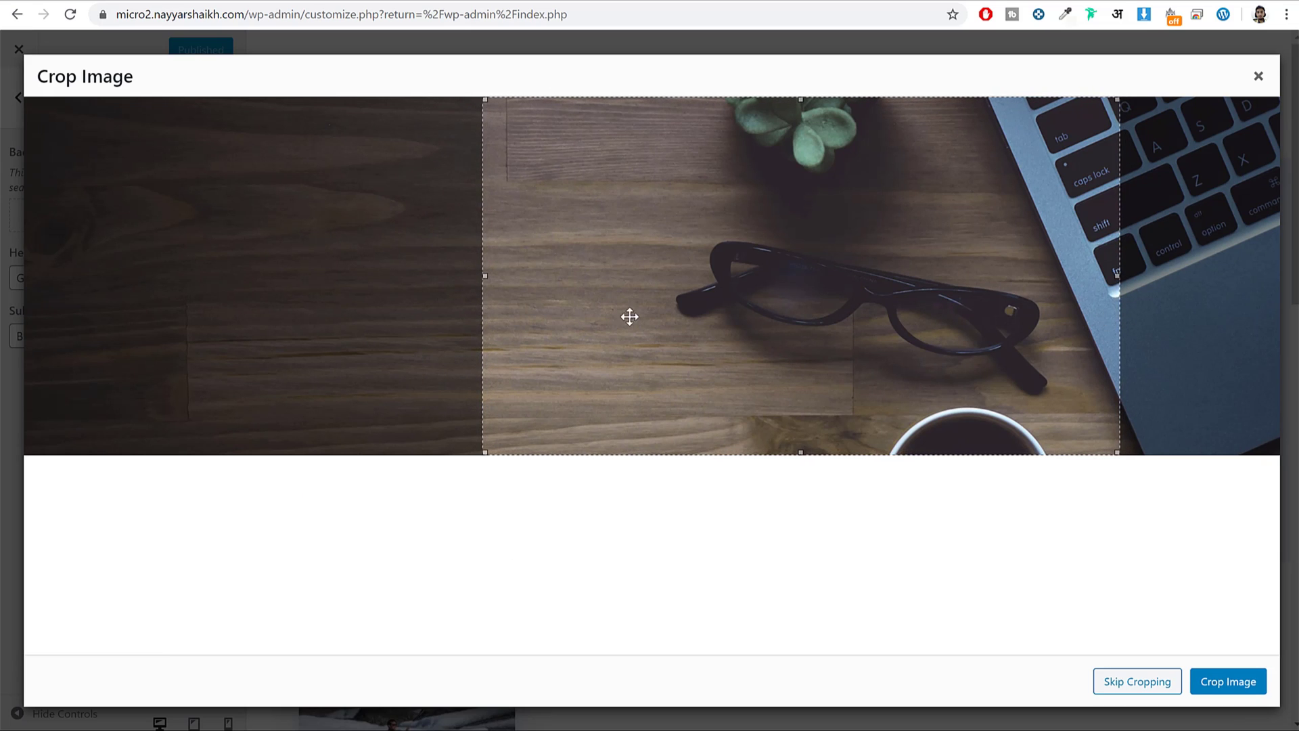
left_click(1219, 688)
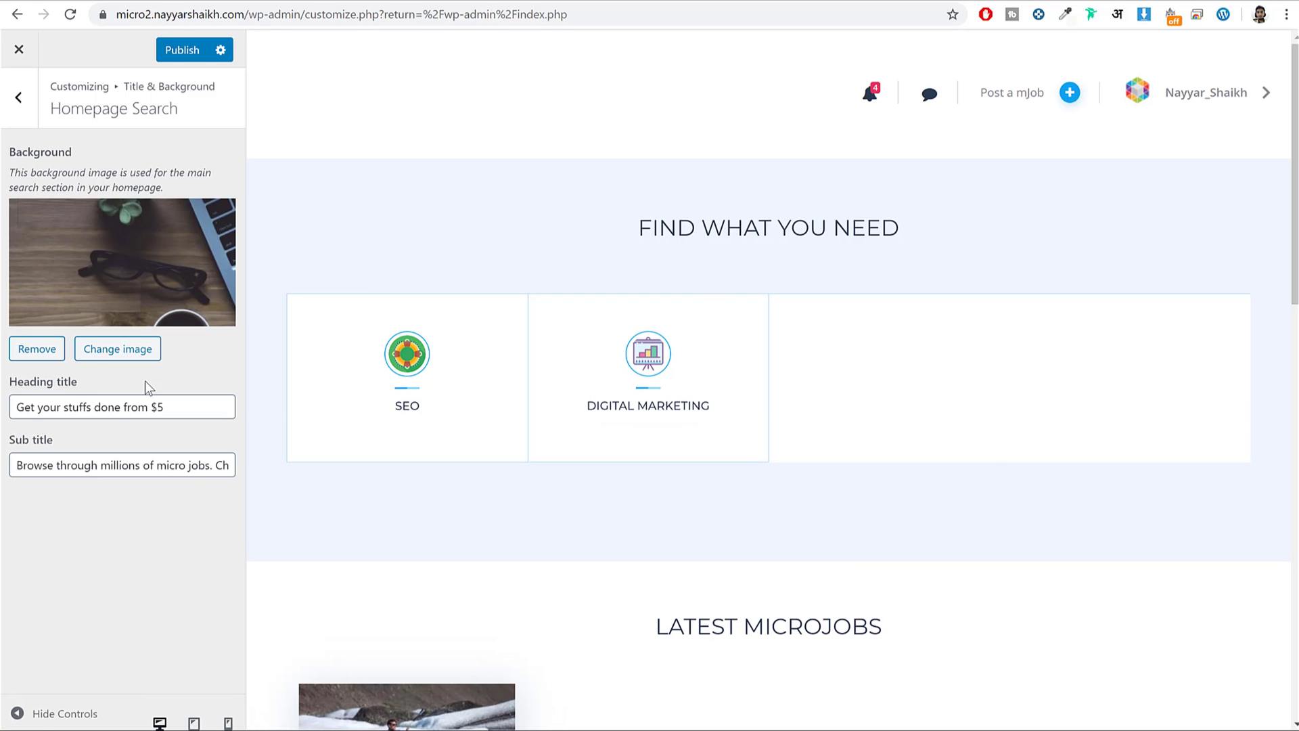
Compare the Heading and Sub title fields against the hero text on the live site.
left_click_drag(25, 412, 16, 409)
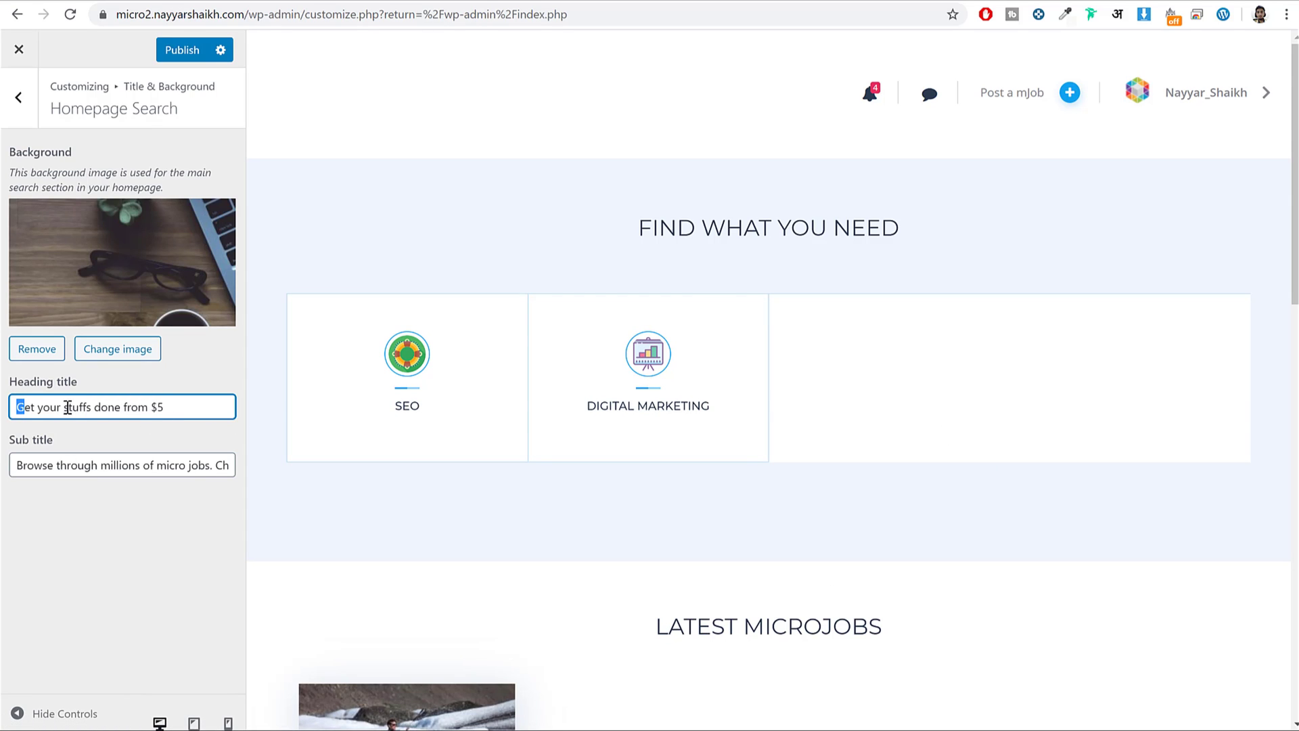
left_click_drag(106, 465, 266, 467)
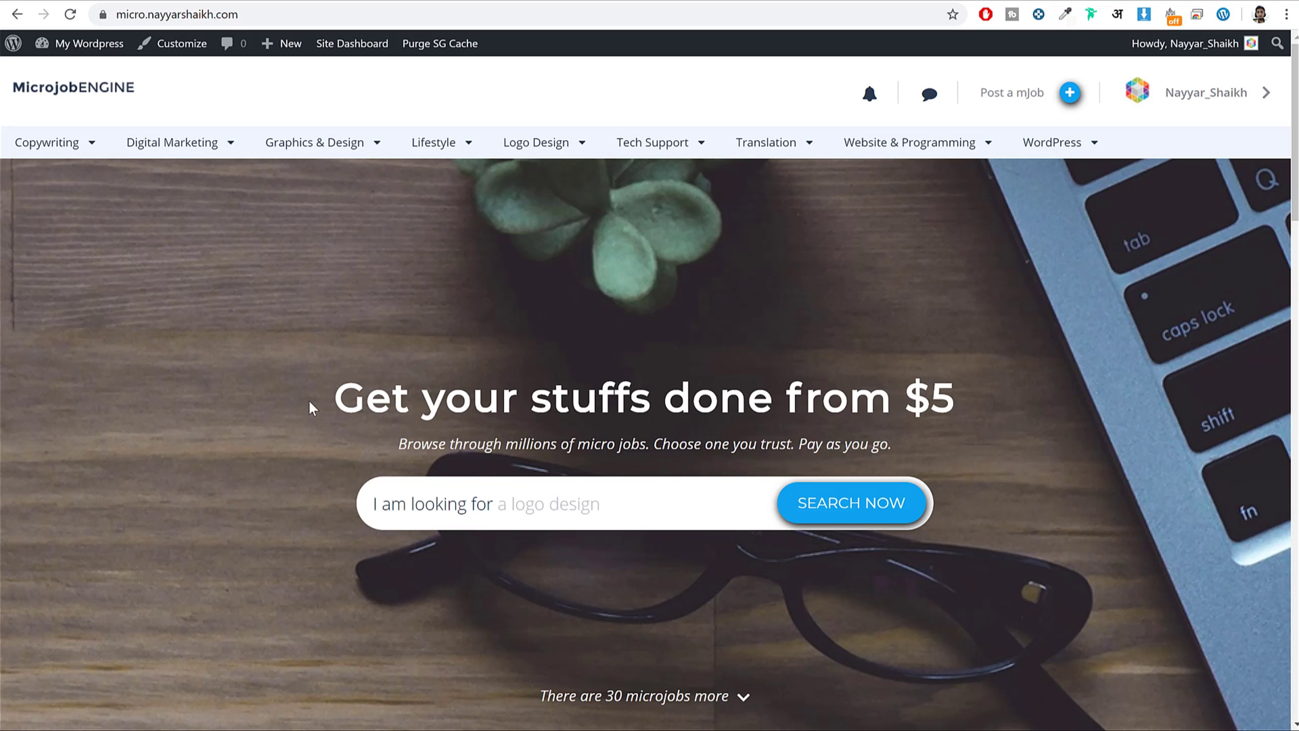
left_click_drag(309, 405, 1061, 424)
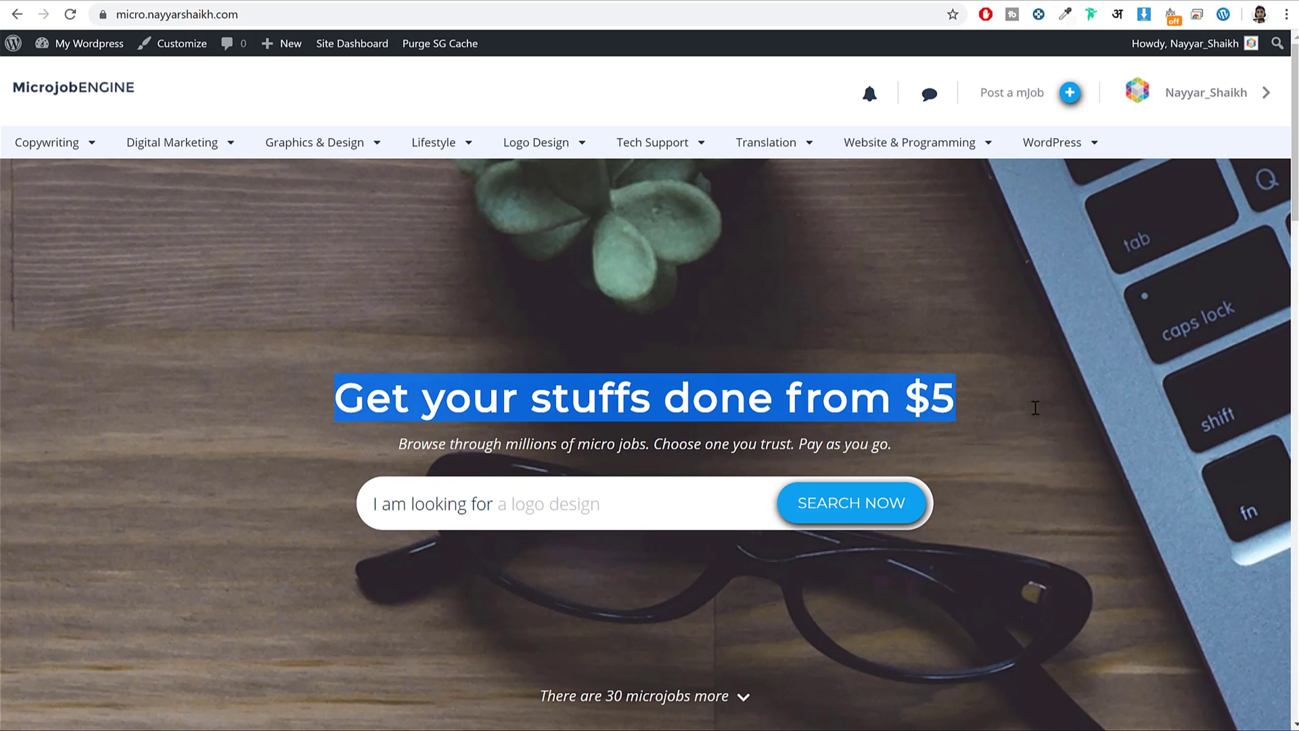
left_click_drag(397, 444, 873, 448)
left_click(406, 448)
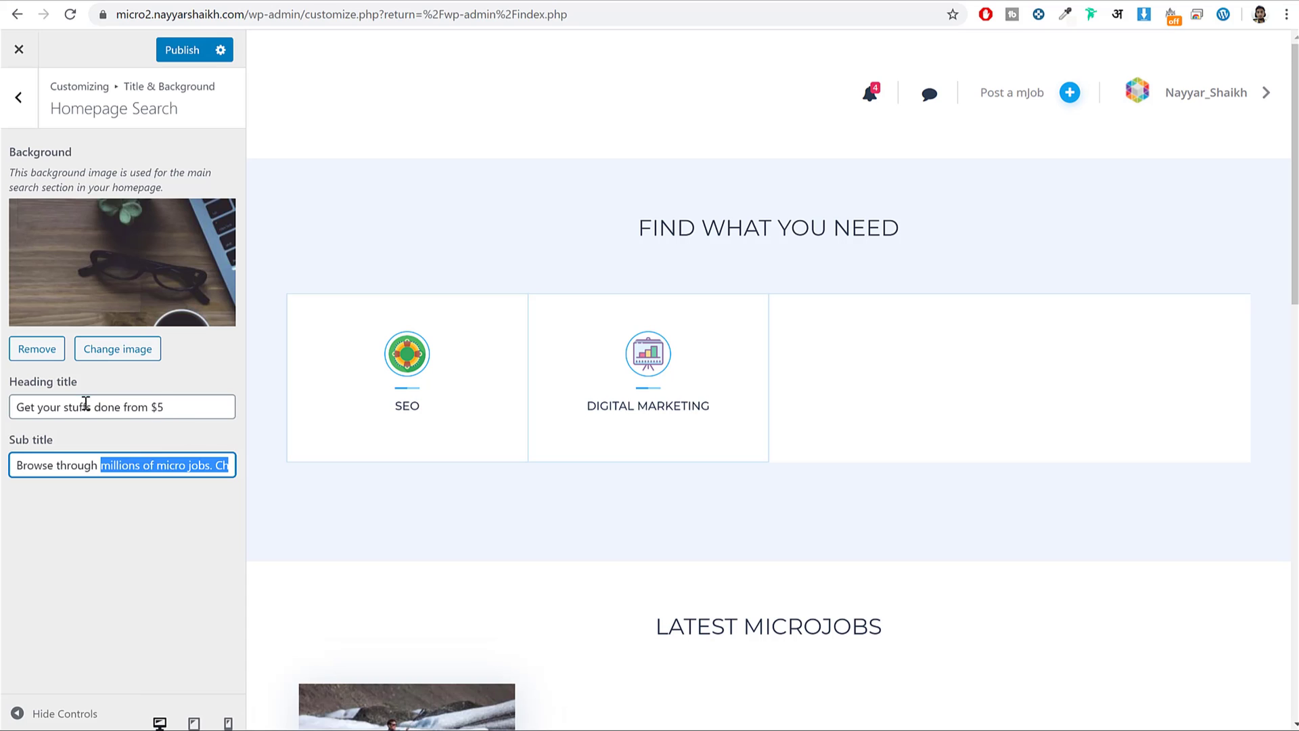
left_click_drag(32, 406, 105, 459)
Publish the Customizer changes and reload the homepage to check the new desk background.
left_click(177, 60)
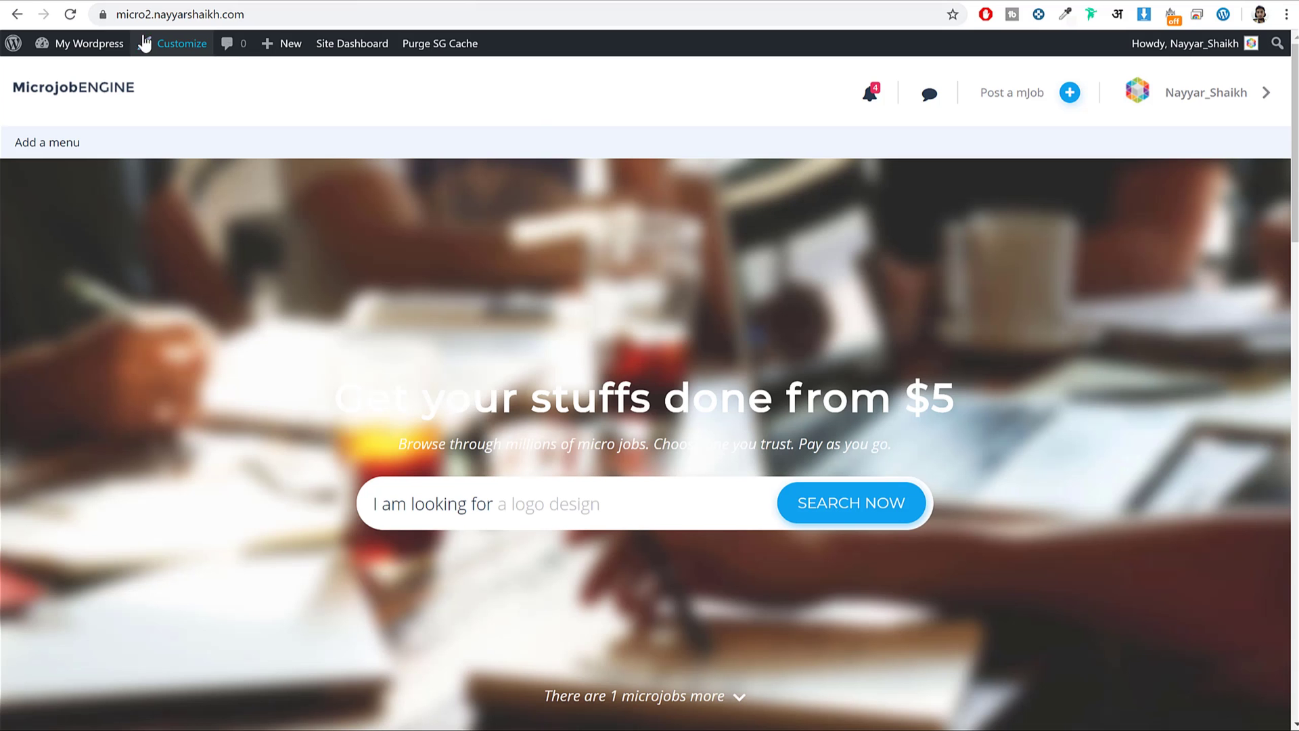
left_click(71, 15)
scroll(801, 482, "down", 3)
scroll(801, 482, "down", 5)
scroll(801, 482, "down", 1)
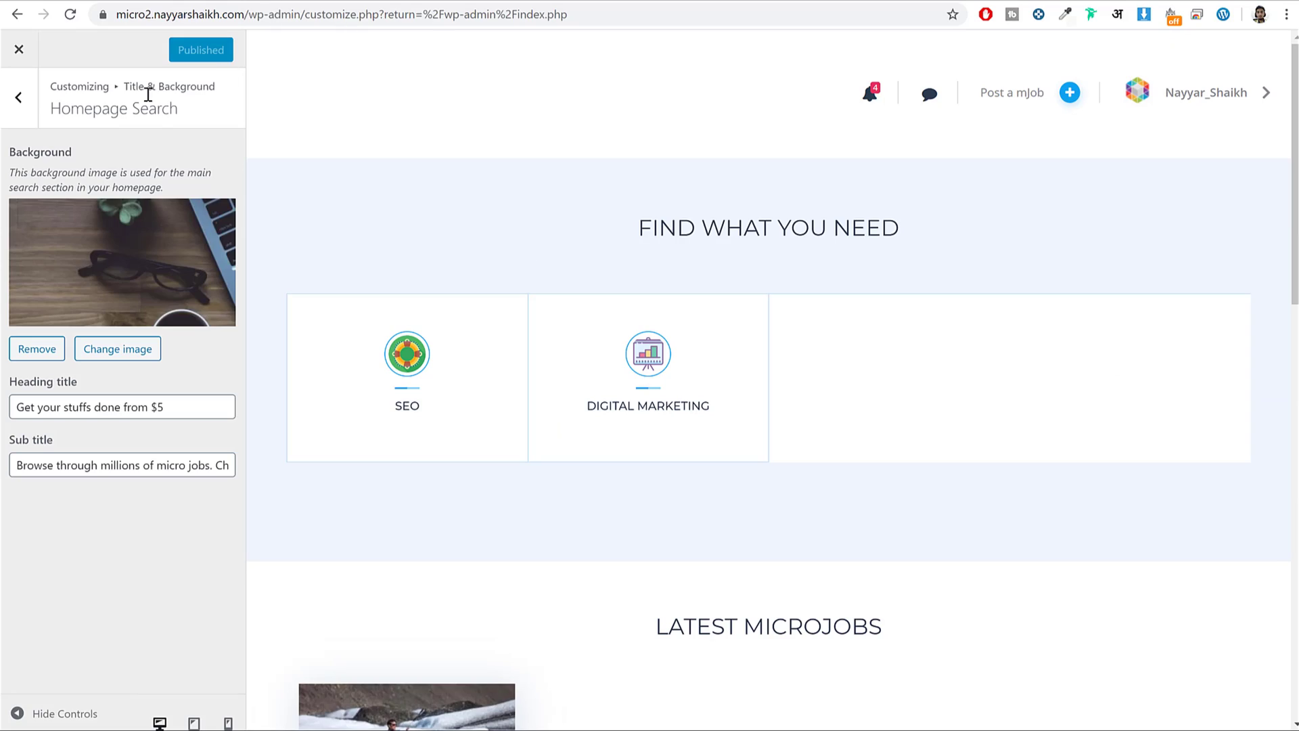
Review the Homepage Lists block titles against the FIND WHAT YOU NEED heading in the preview.
left_click(18, 97)
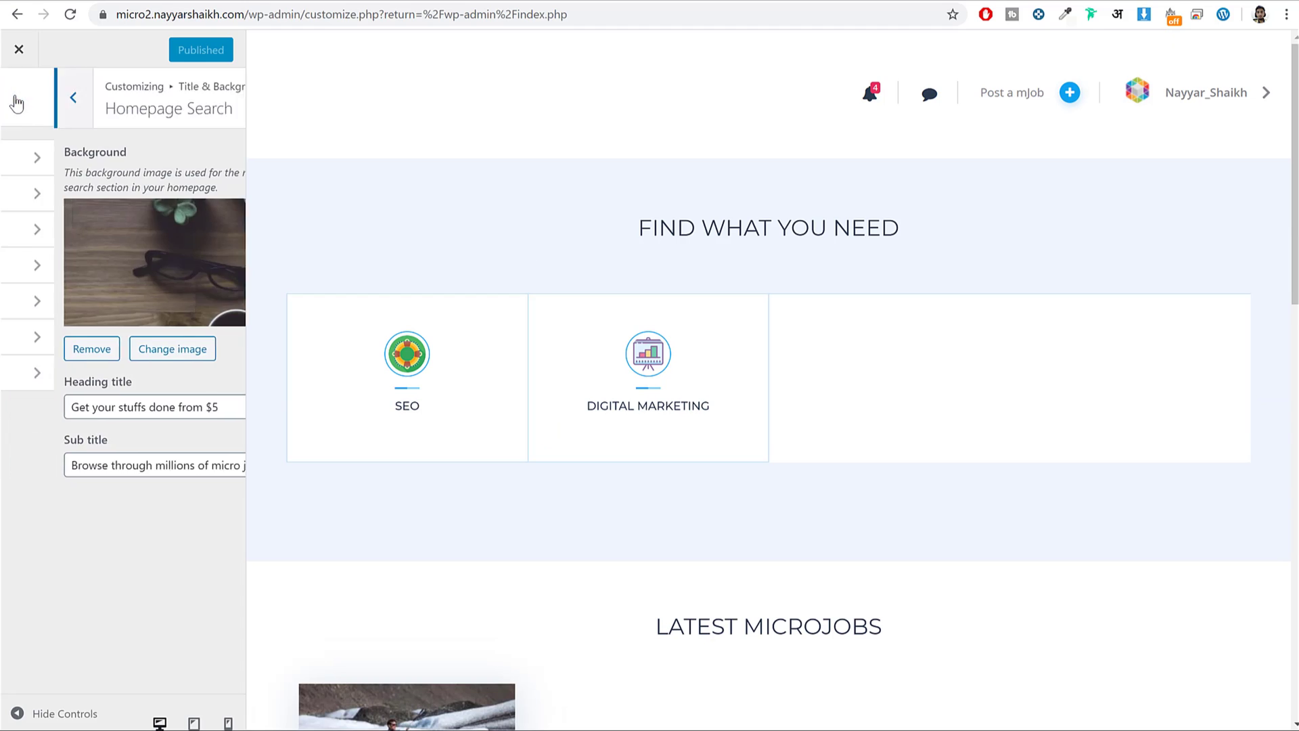
left_click(87, 193)
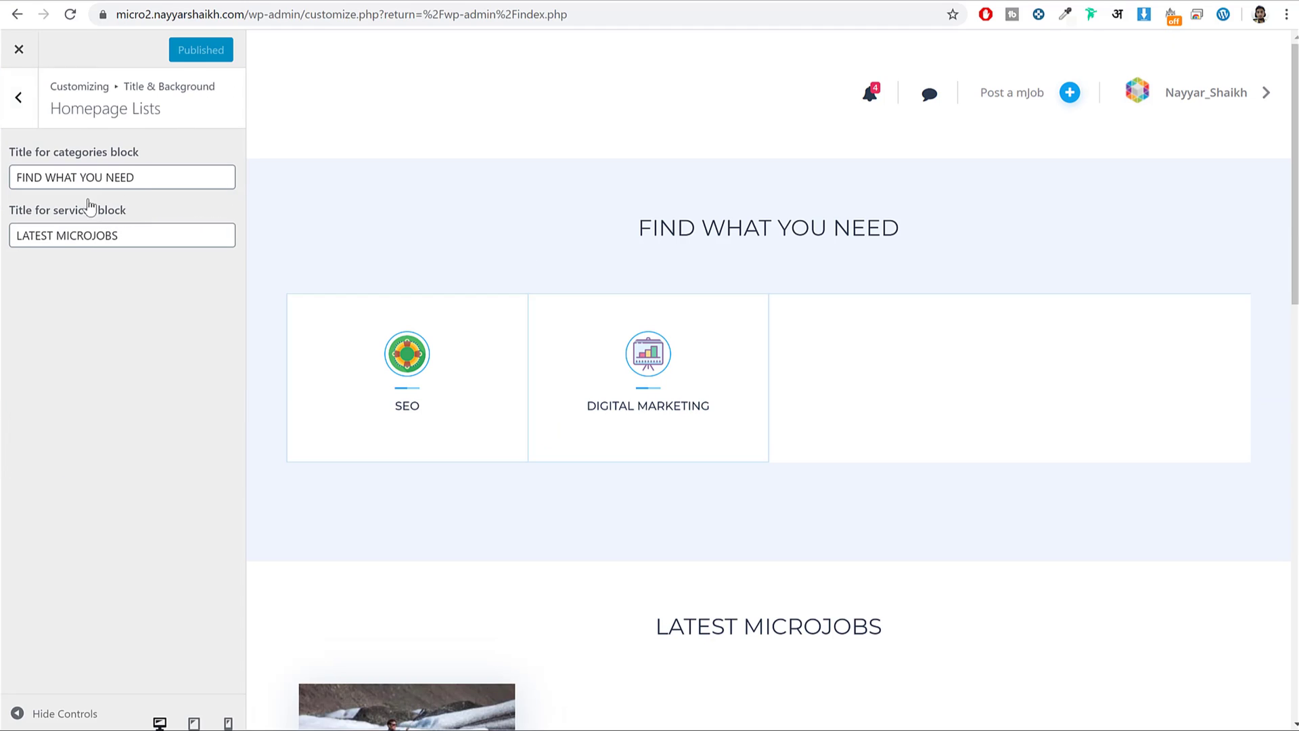
triple_click(146, 178)
key("Tab")
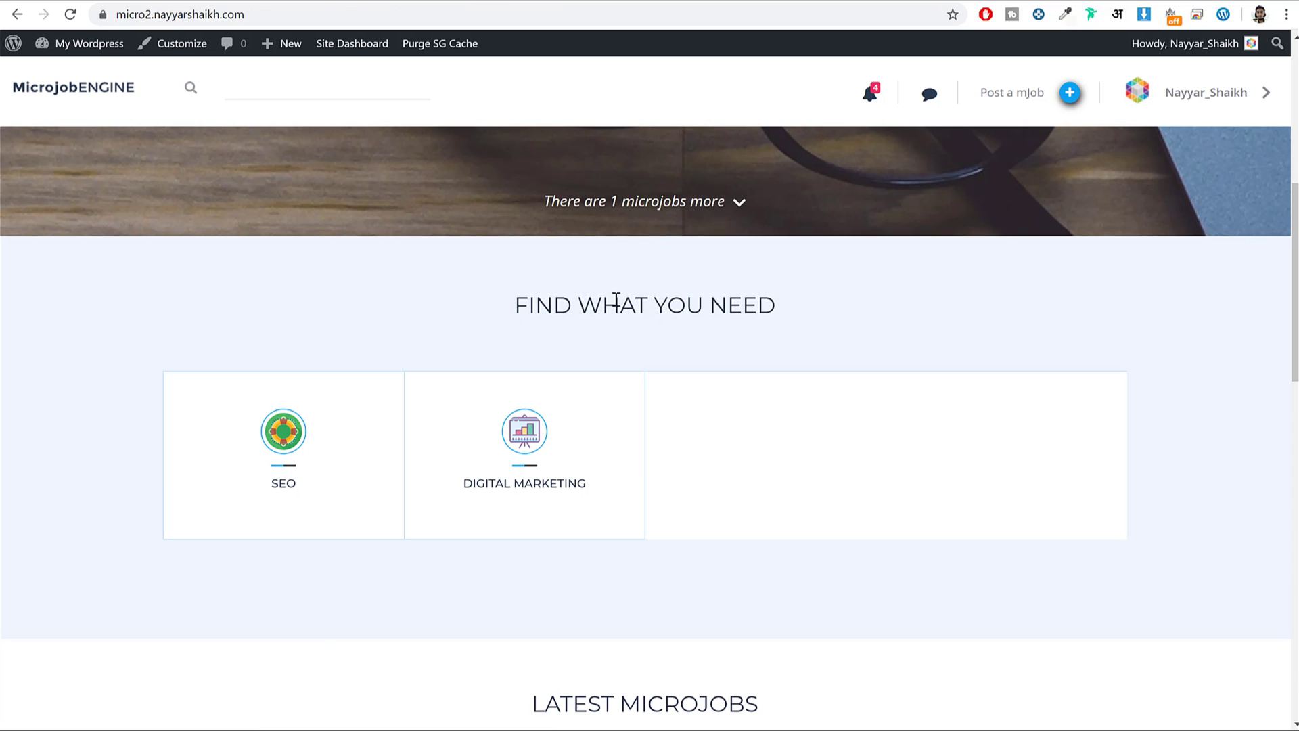
triple_click(616, 300)
scroll(792, 310, "down", 4)
left_click_drag(521, 449, 876, 449)
scroll(876, 449, "down", 4)
scroll(878, 450, "down", 5)
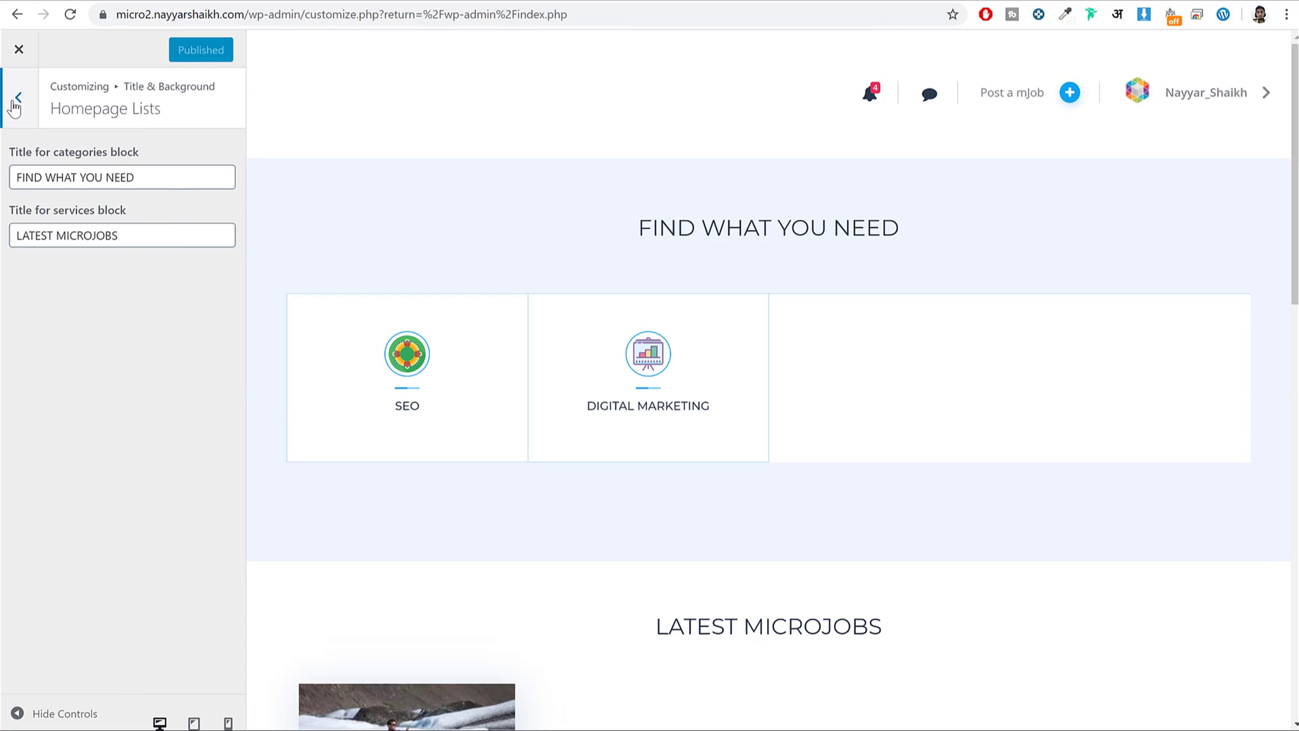
Look through the About - General, About - Block 1 and About - Block 2 settings.
left_click(18, 96)
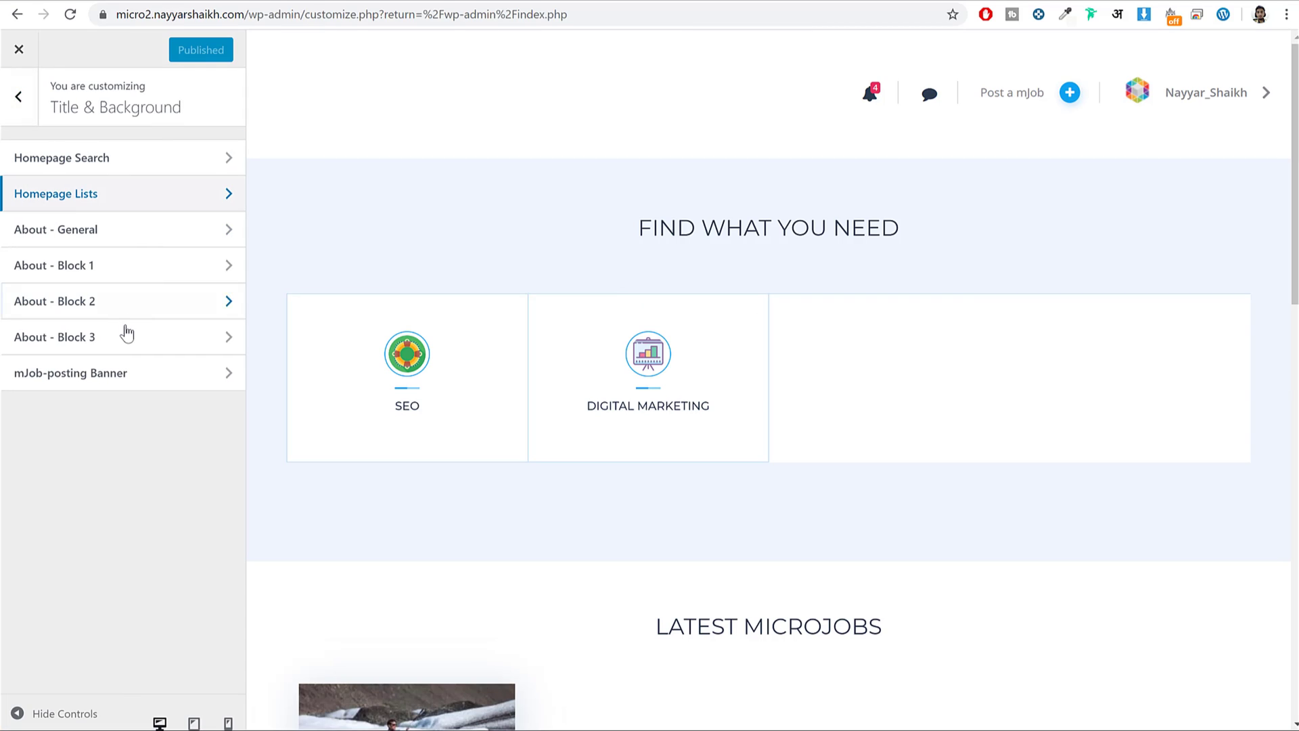
left_click(109, 231)
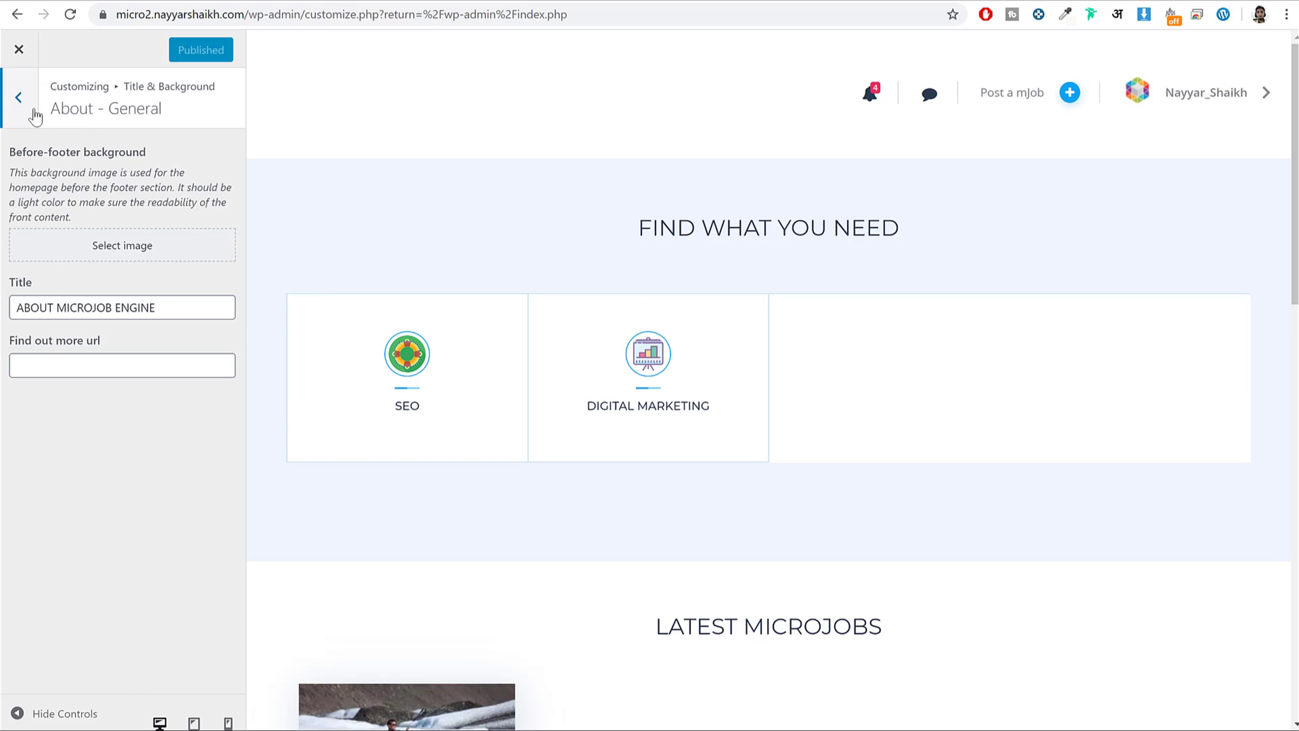
left_click(36, 116)
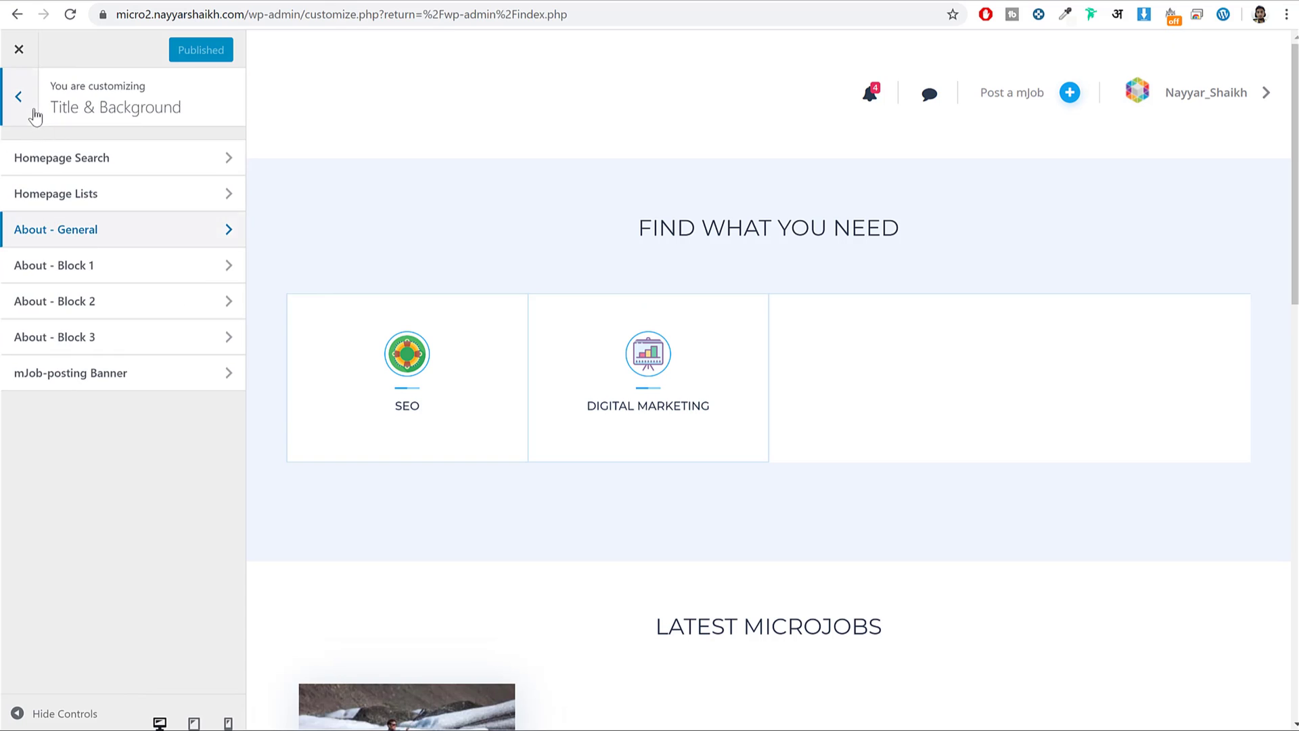
left_click(123, 273)
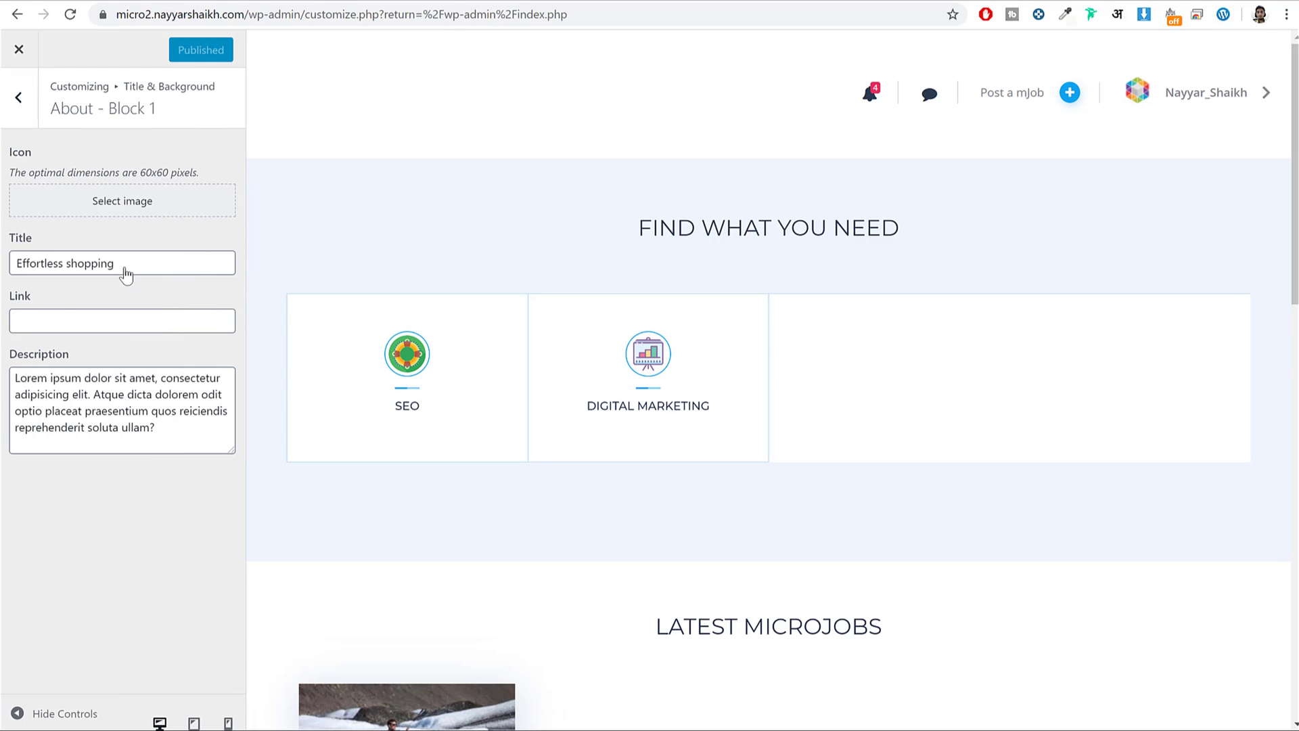
left_click(18, 97)
left_click(101, 324)
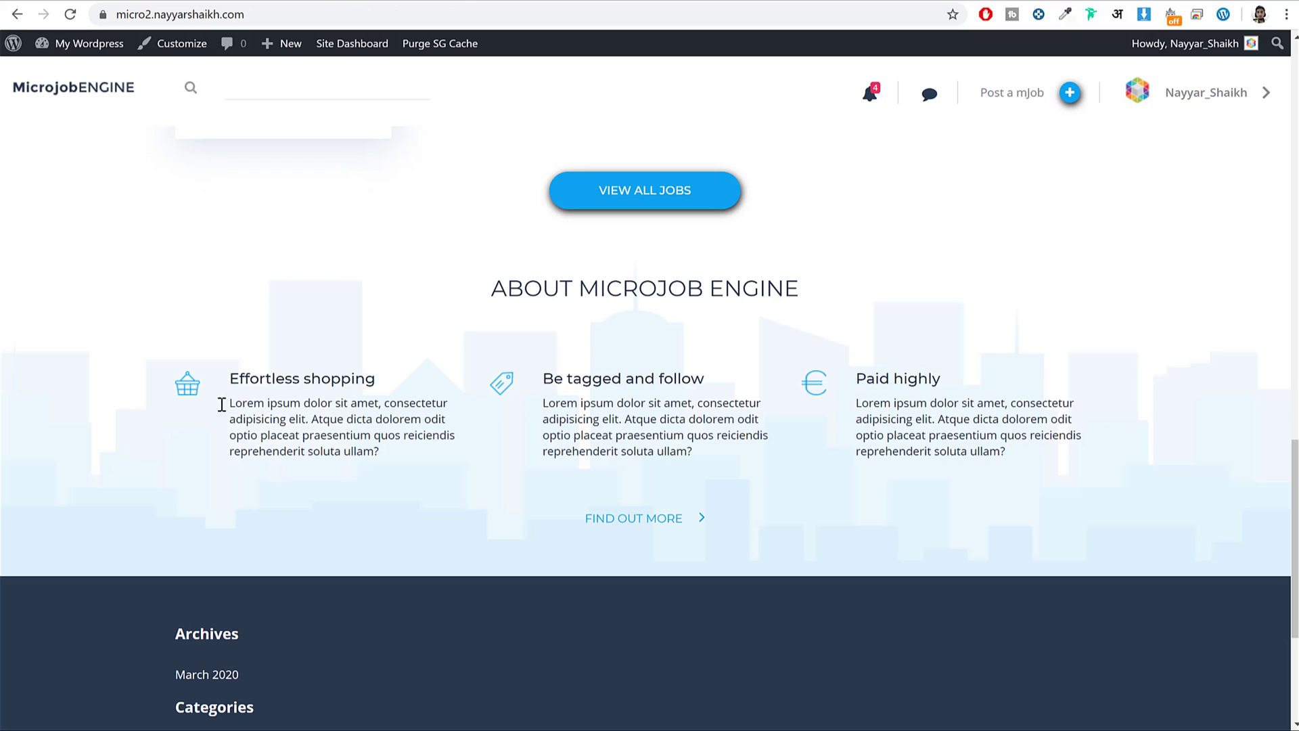
Inspect the three About columns and FIND OUT MORE link, then close the Customizer.
left_click_drag(225, 376, 660, 415)
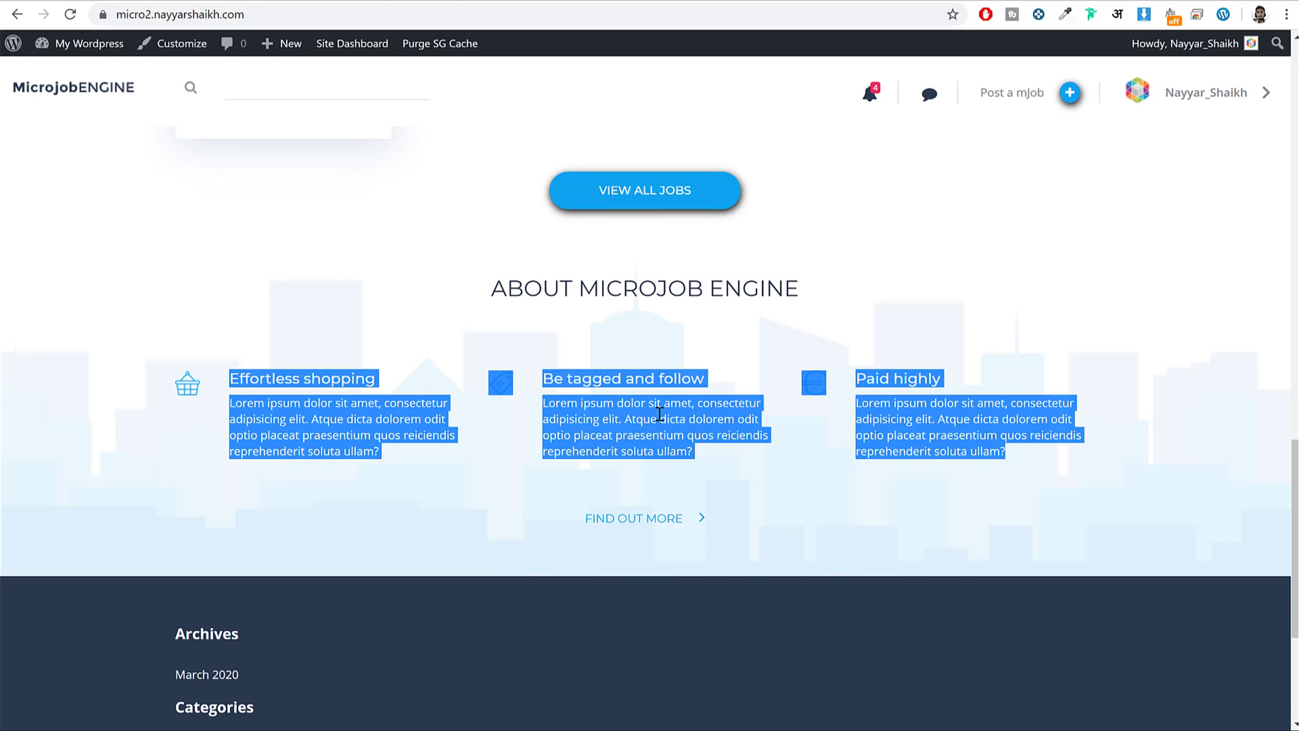
left_click(559, 386)
scroll(619, 444, "down", 20)
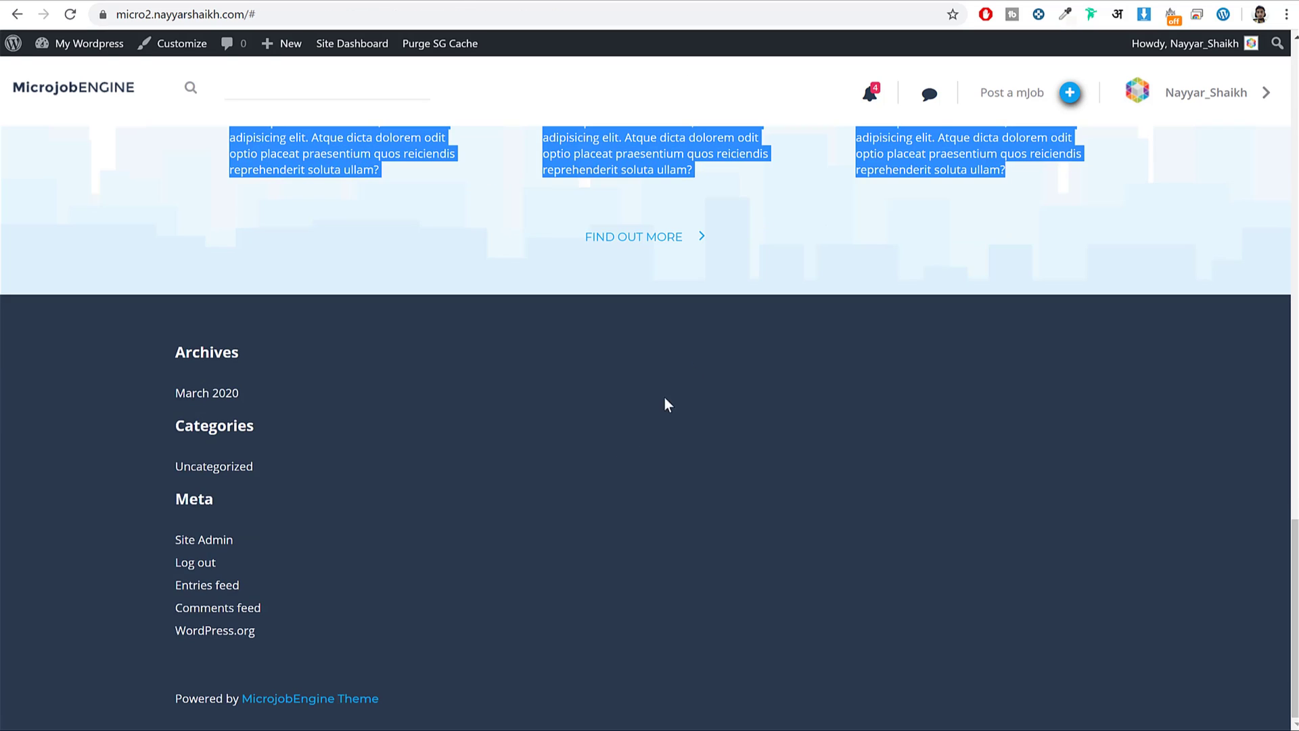
scroll(822, 223, "up", 1)
scroll(822, 223, "up", 3)
left_click_drag(628, 398, 1008, 417)
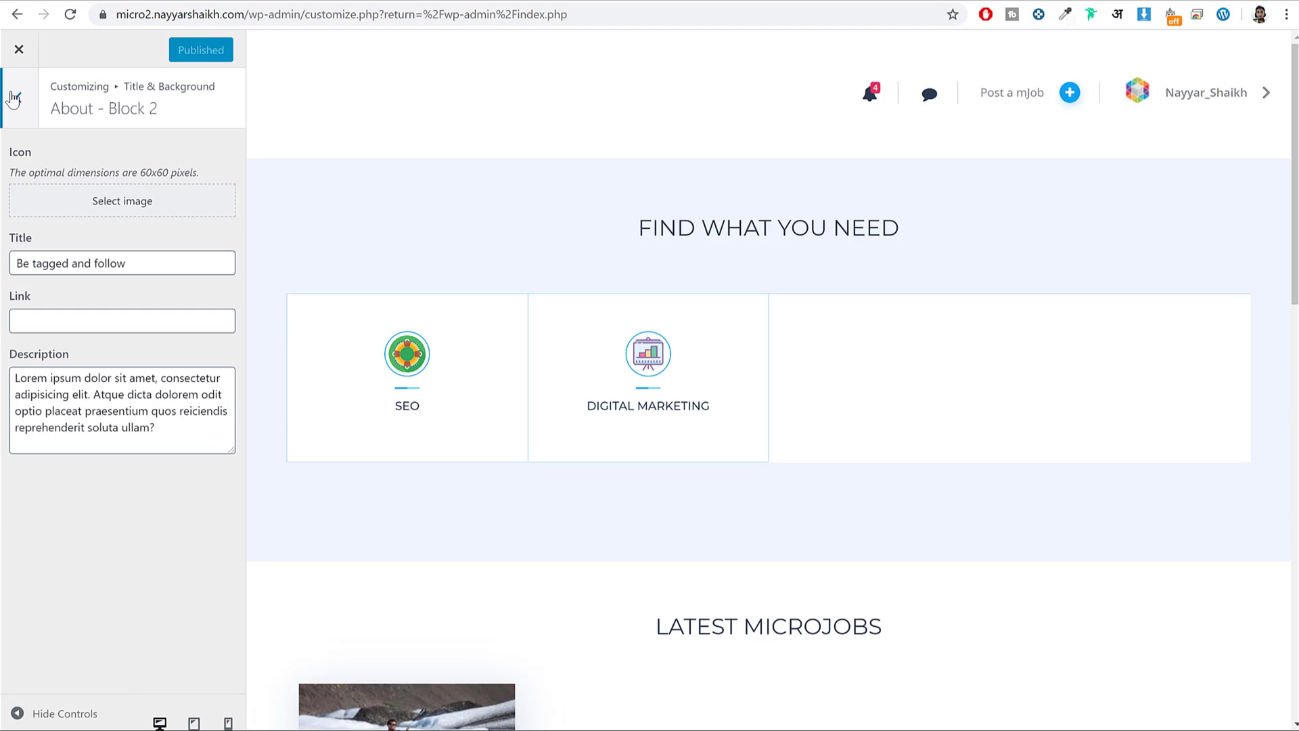
left_click(13, 98)
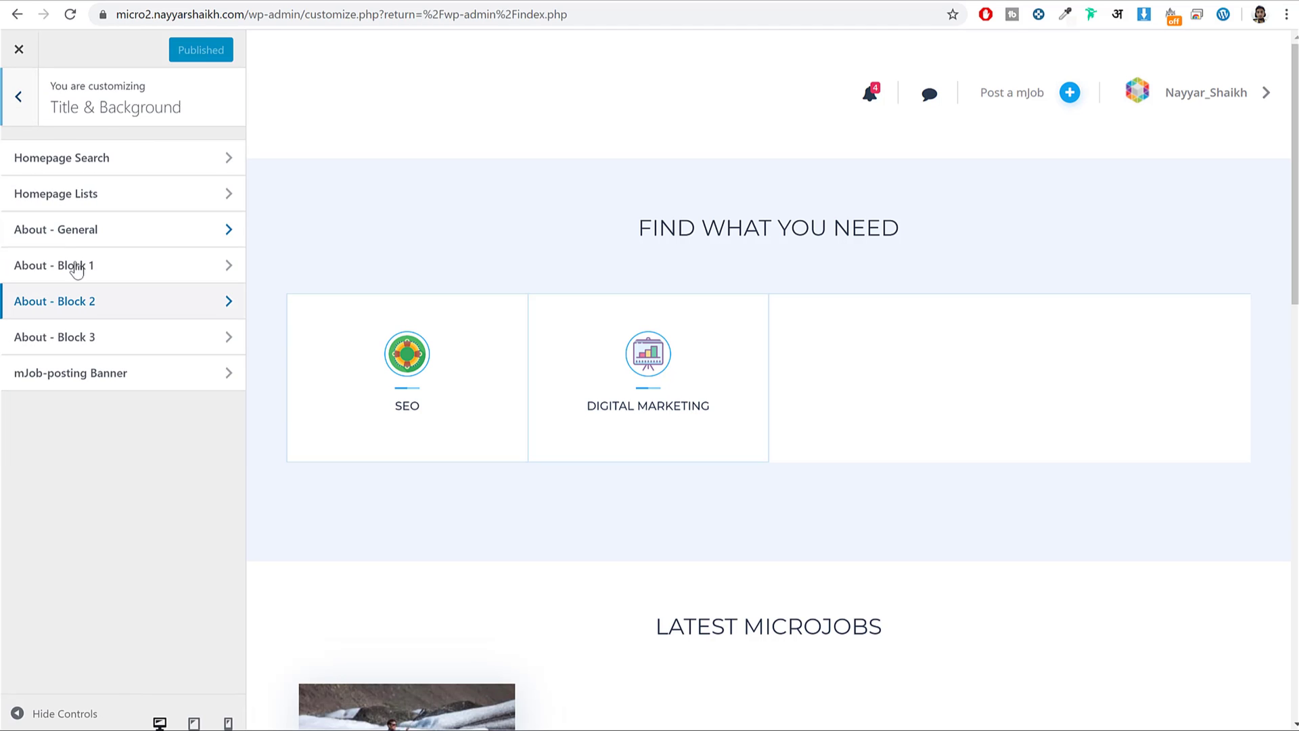
left_click(20, 48)
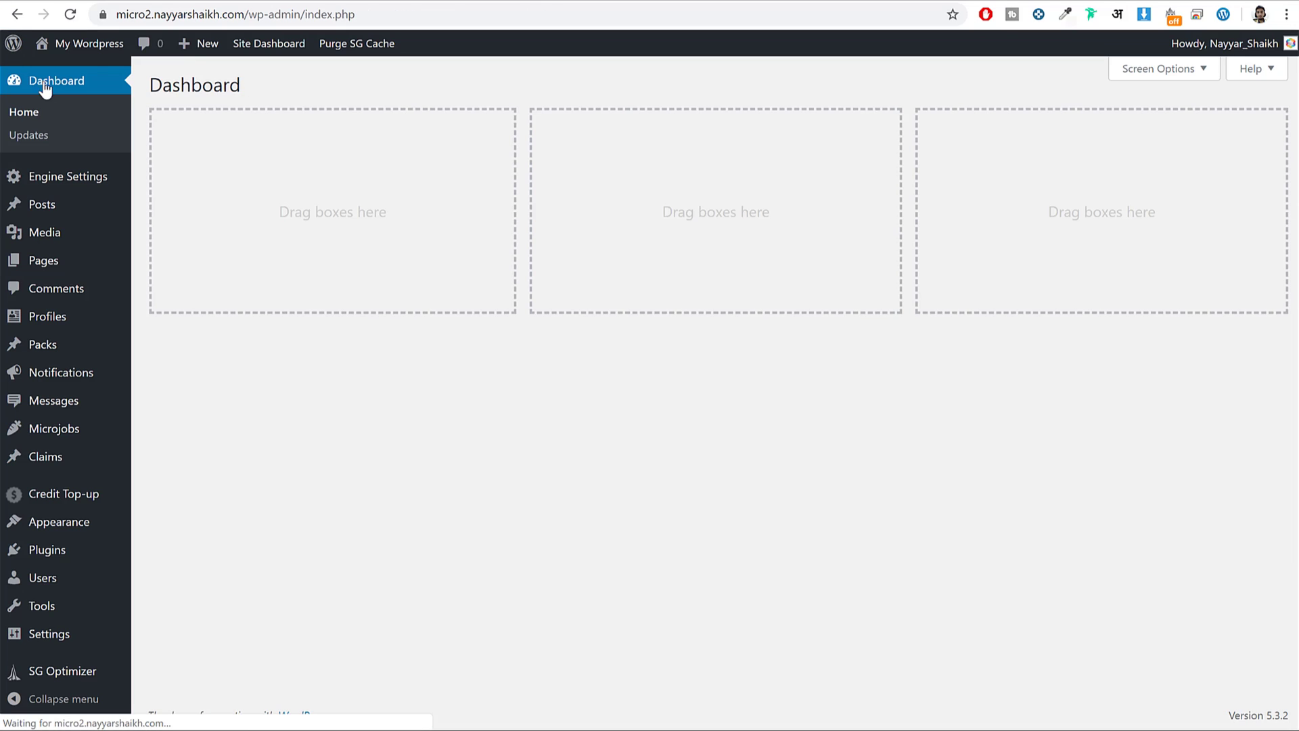
Scroll through the site's front page for comparison, then go to Appearance > Menus.
left_click(58, 45)
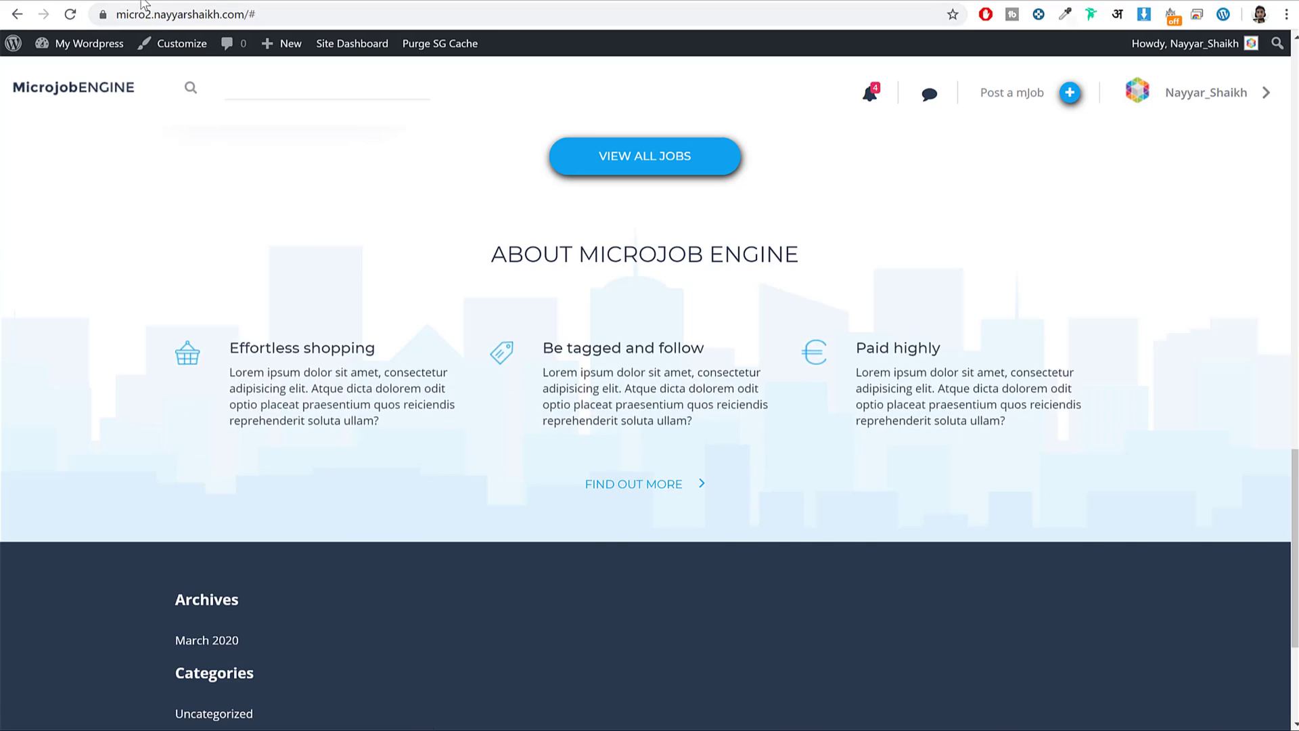
scroll(406, 379, "down", 8)
scroll(421, 413, "down", 10)
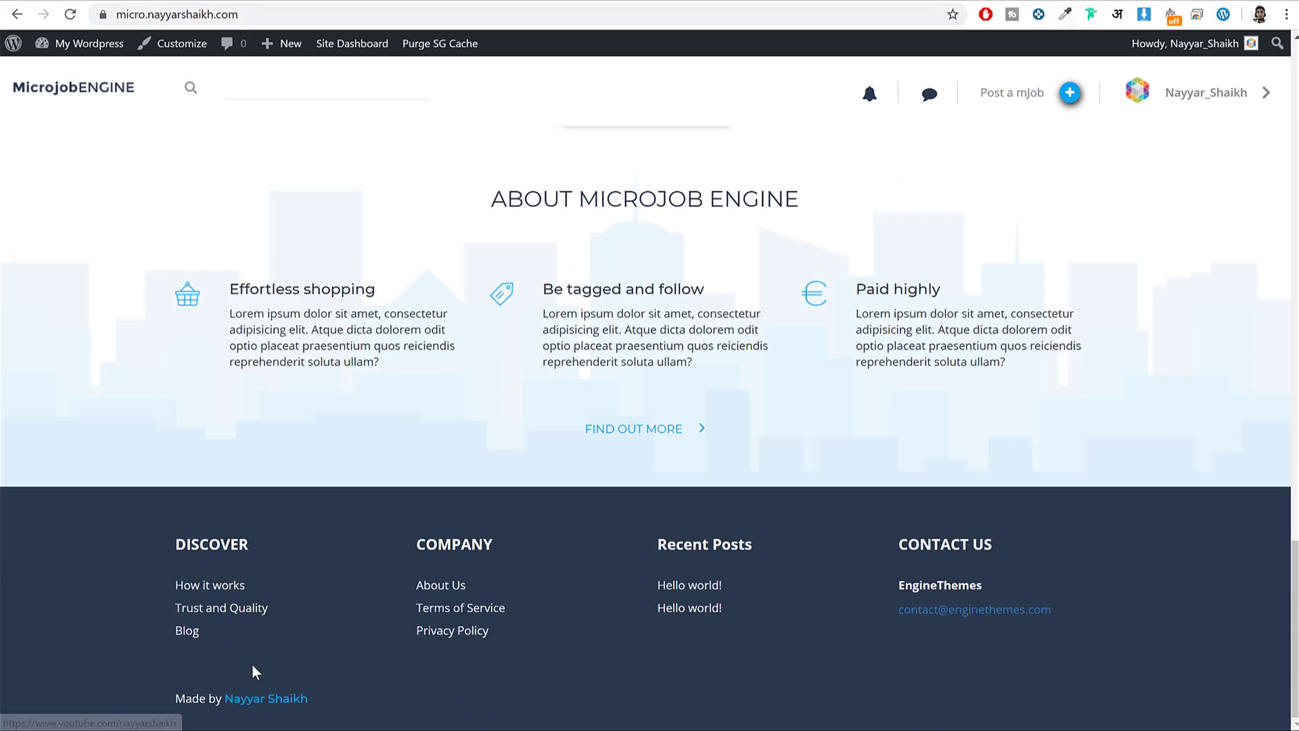
scroll(257, 666, "up", 15)
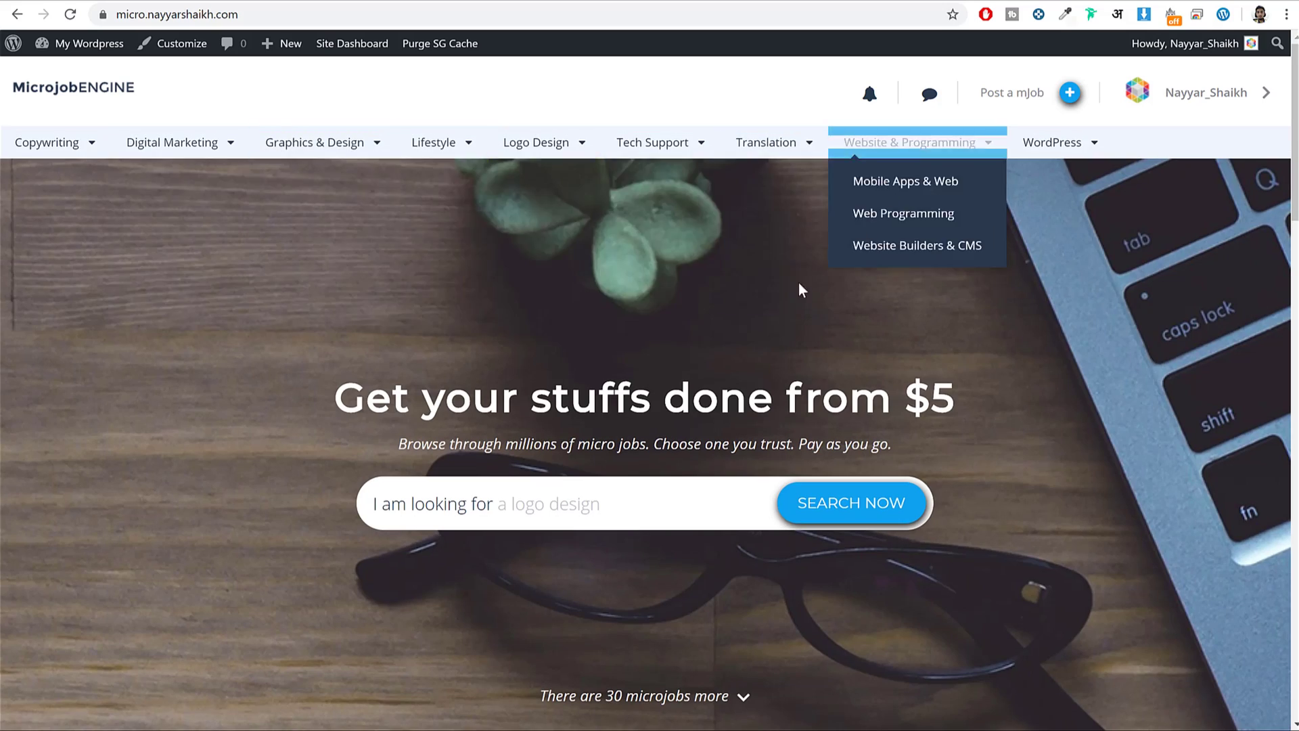
scroll(275, 598, "down", 12)
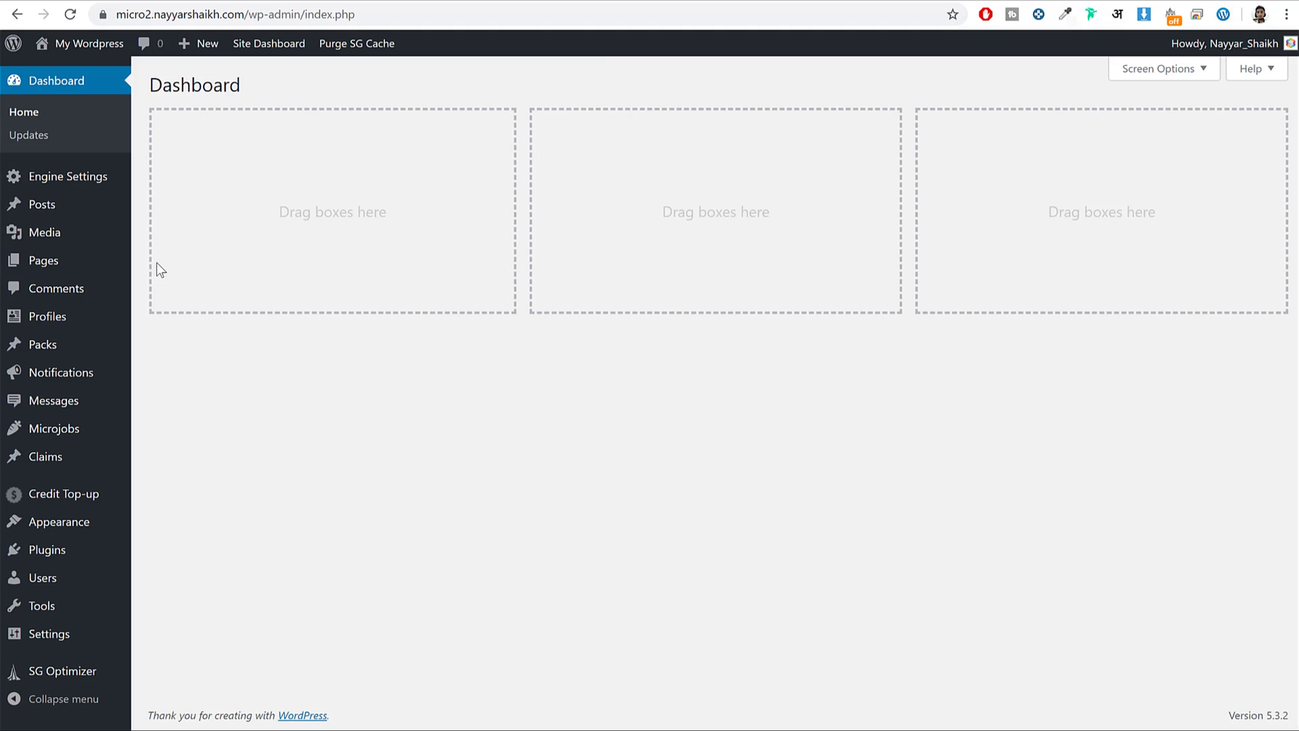
mouse_move(47, 528)
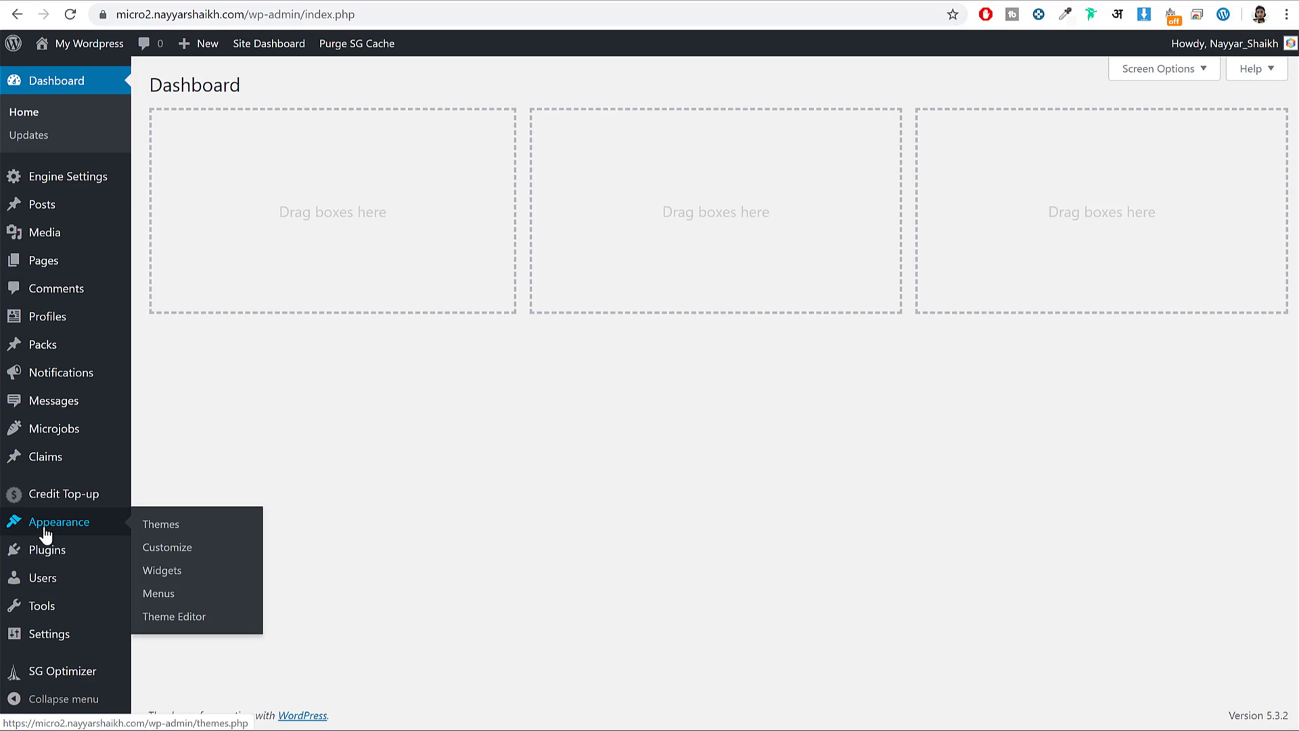
left_click(184, 600)
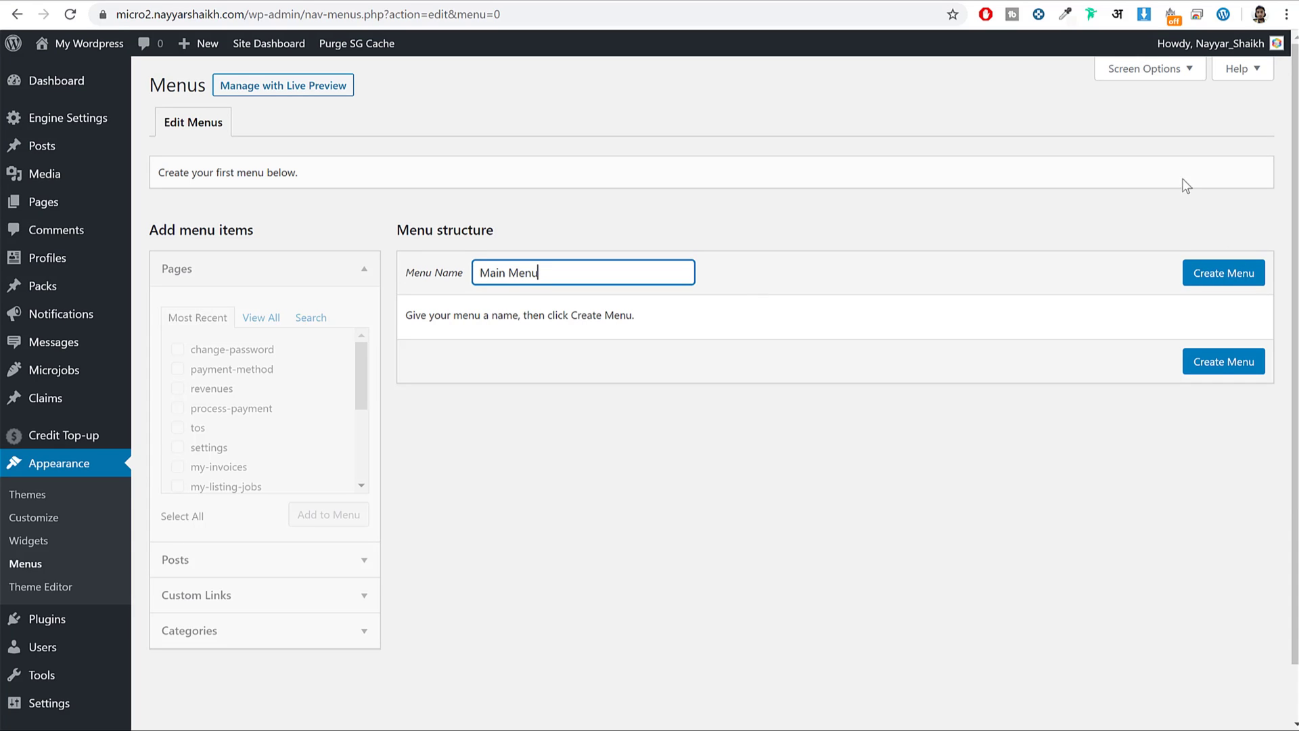
Create Main Menu, browse all Pages and Categories, then switch to Manage with Live Preview.
left_click(1212, 280)
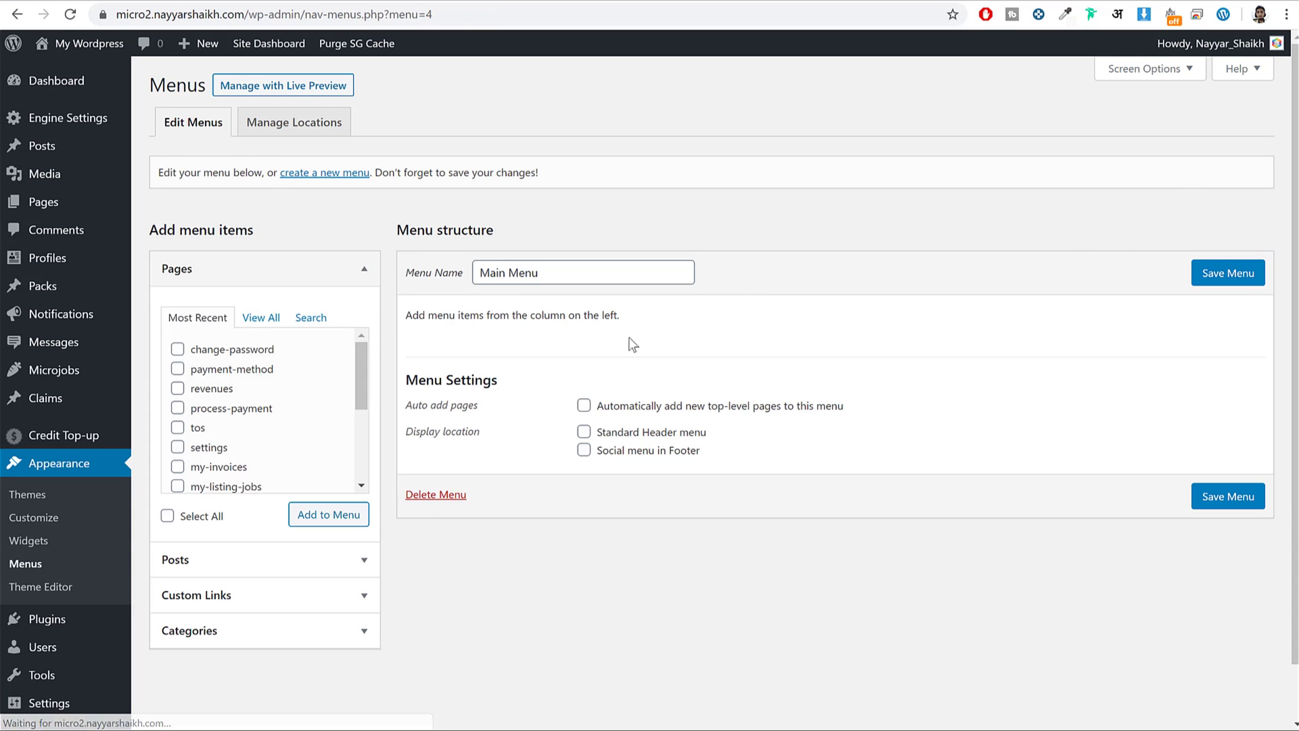
left_click(261, 317)
scroll(247, 418, "down", 4)
scroll(247, 420, "down", 2)
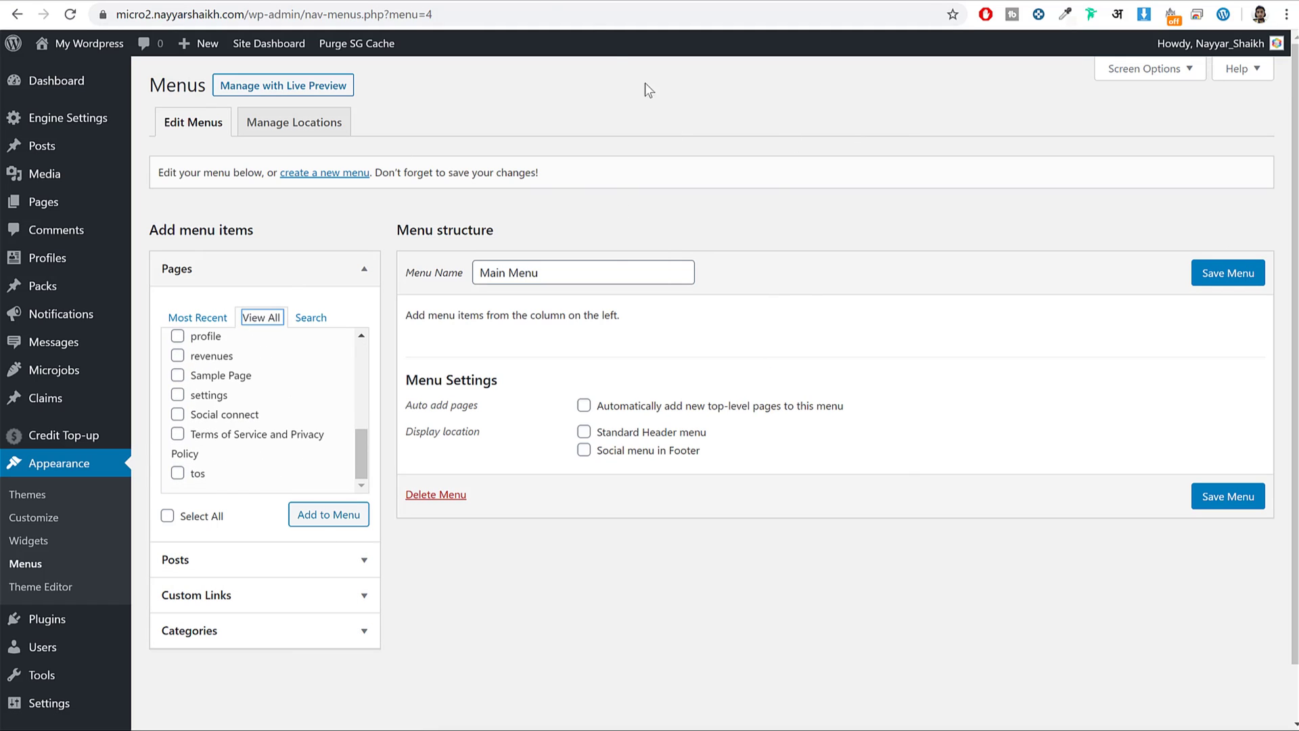
left_click(1140, 80)
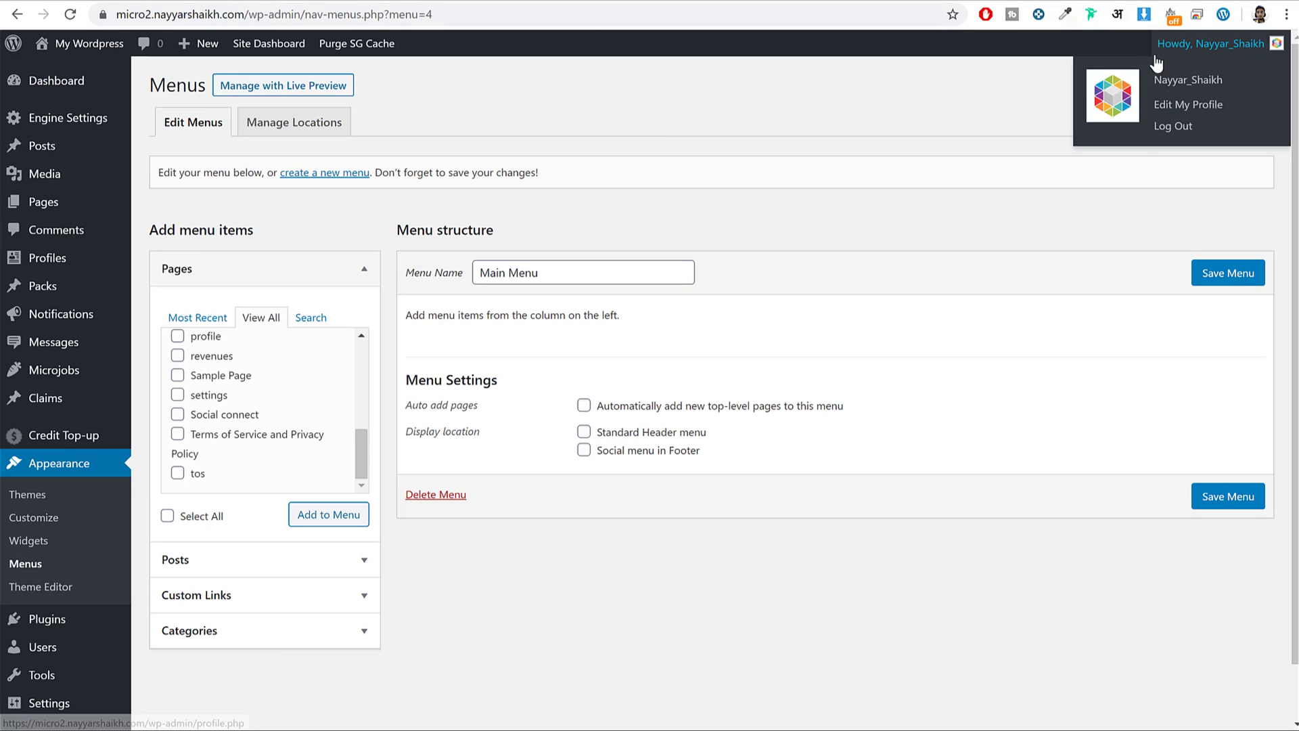
scroll(954, 189, "down", 1)
scroll(803, 262, "up", 1)
left_click(325, 630)
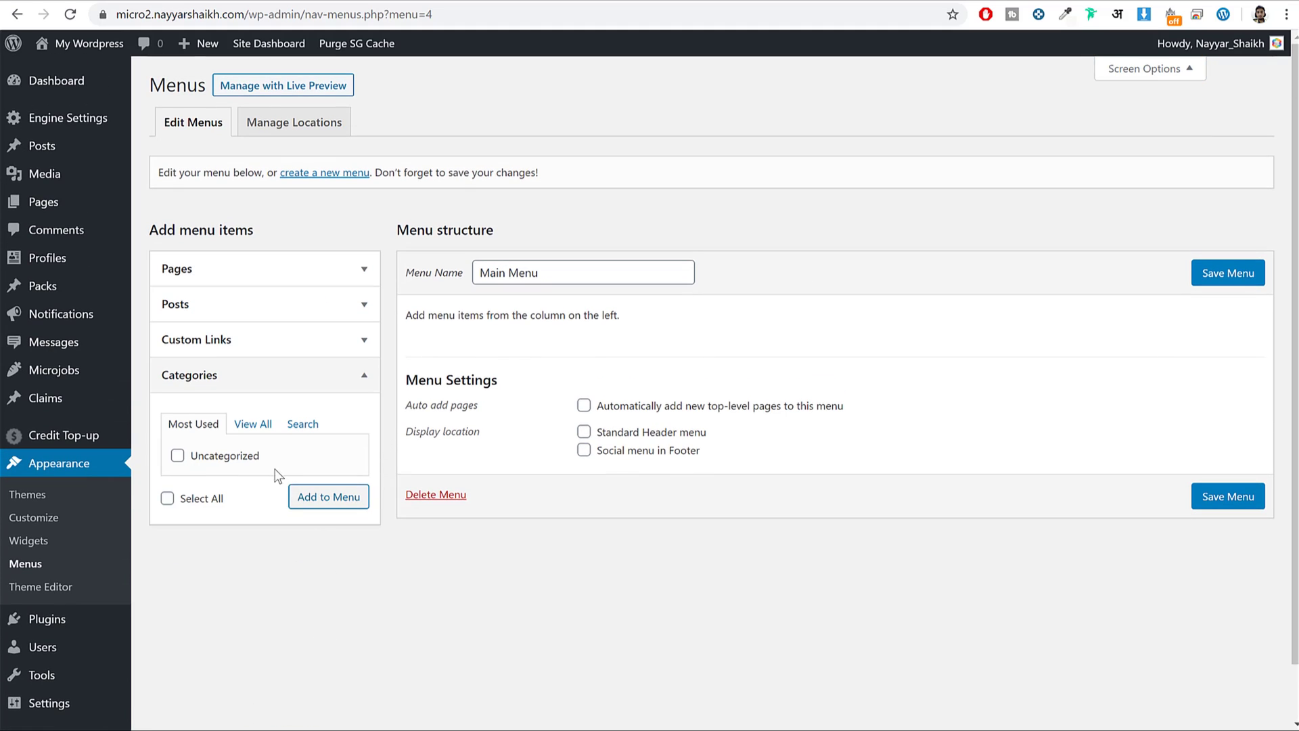
left_click(296, 86)
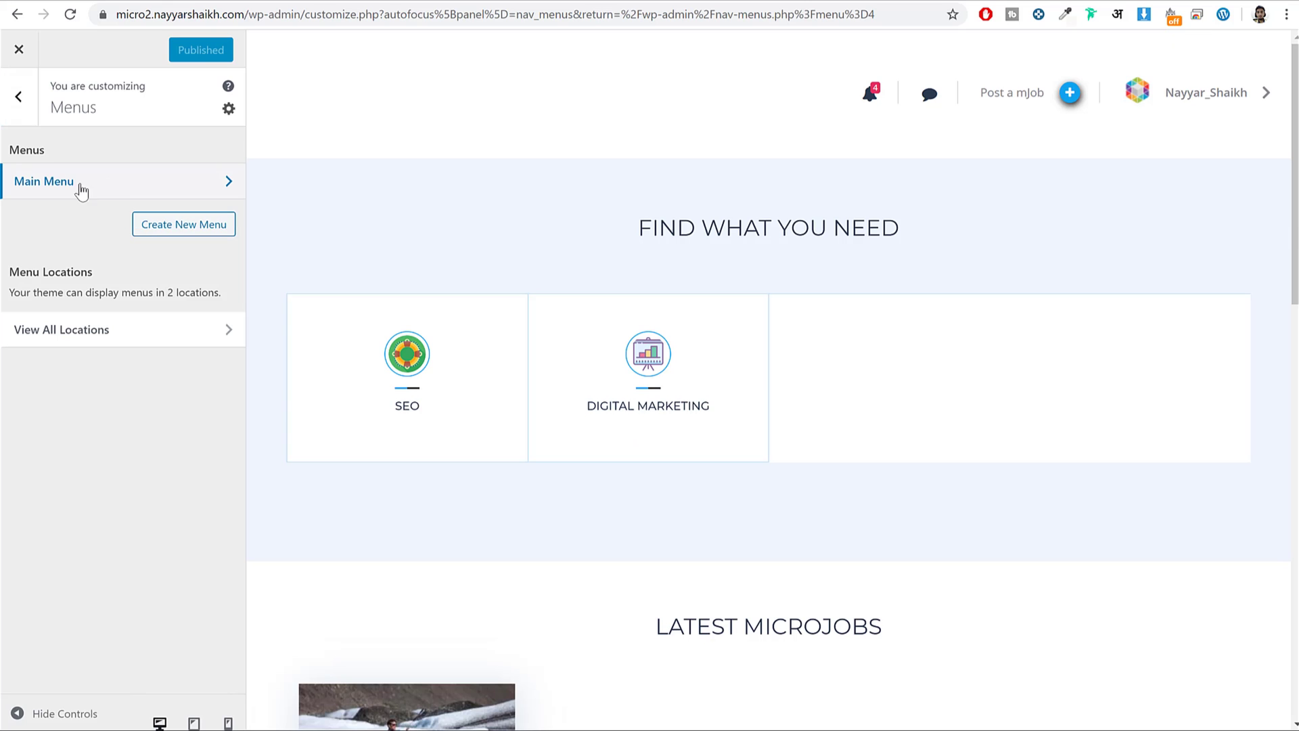
Add Digital Marketing and SEO from Microjob Categories, nesting SEO under Digital Marketing.
left_click(69, 195)
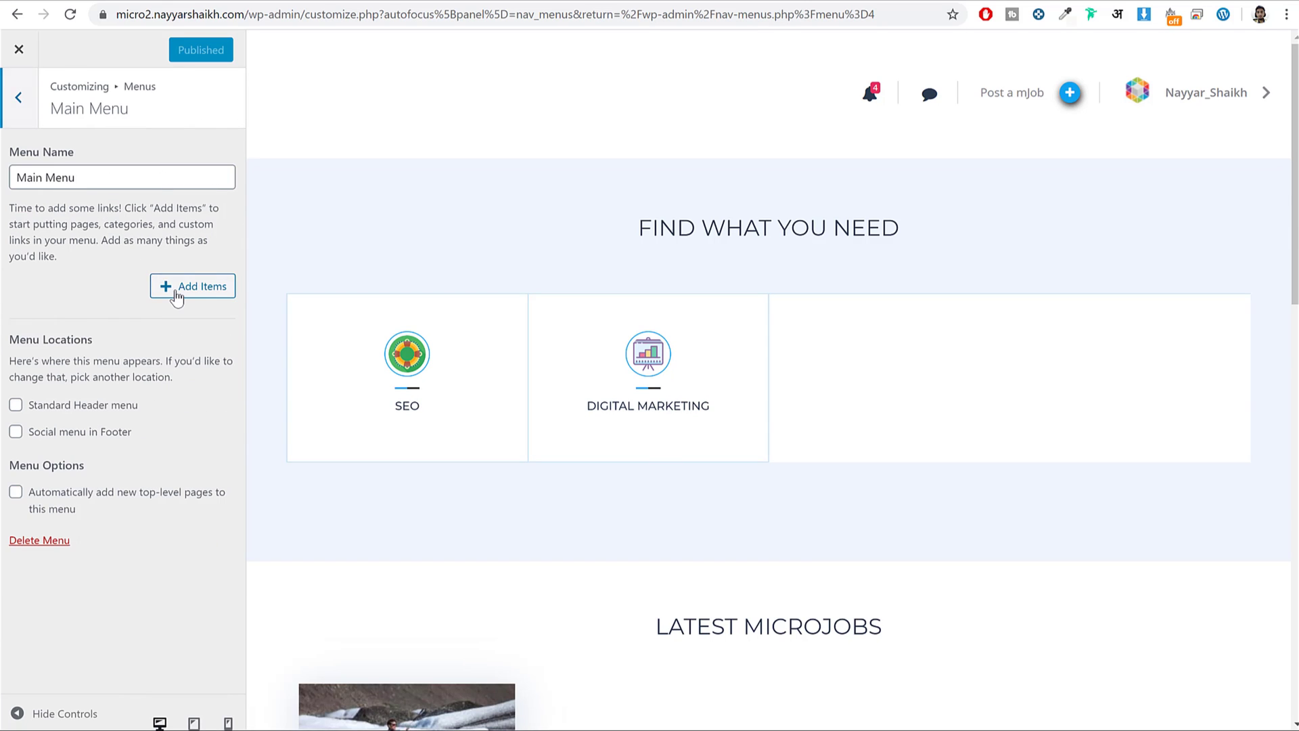
left_click(176, 294)
scroll(407, 466, "down", 4)
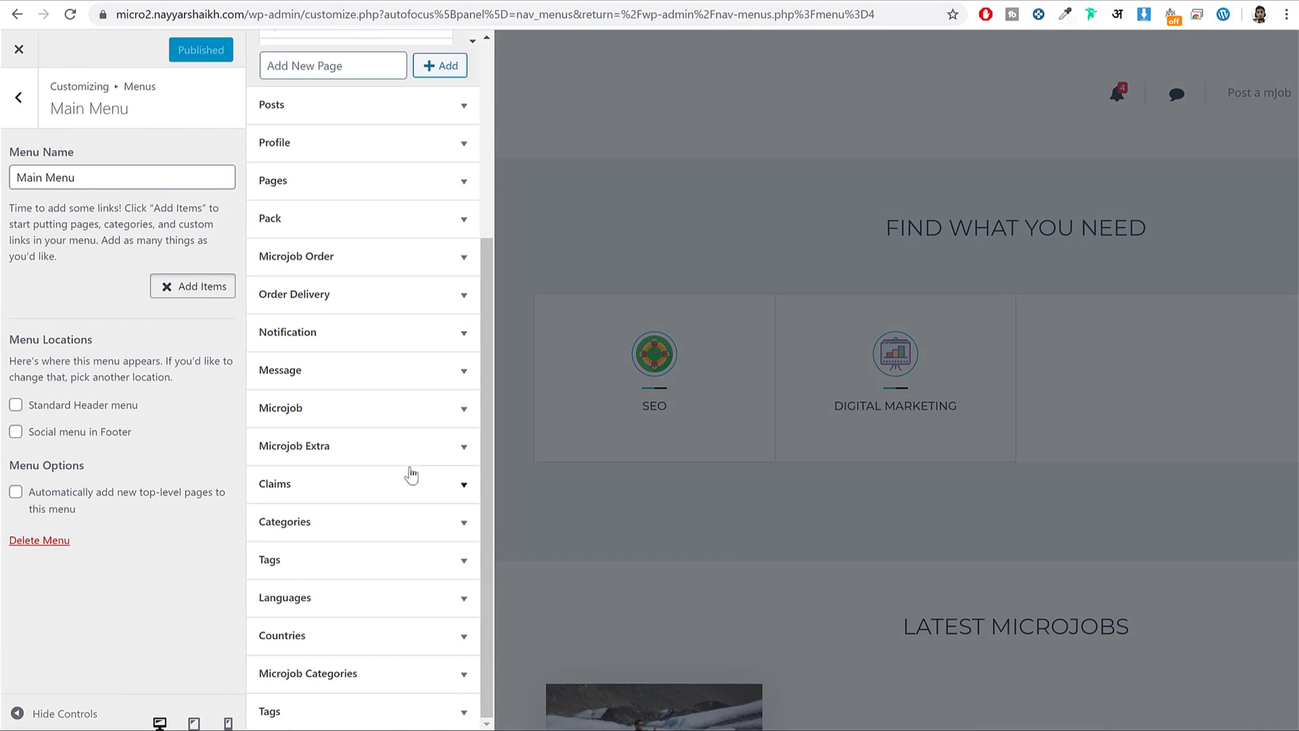
scroll(422, 573, "up", 1)
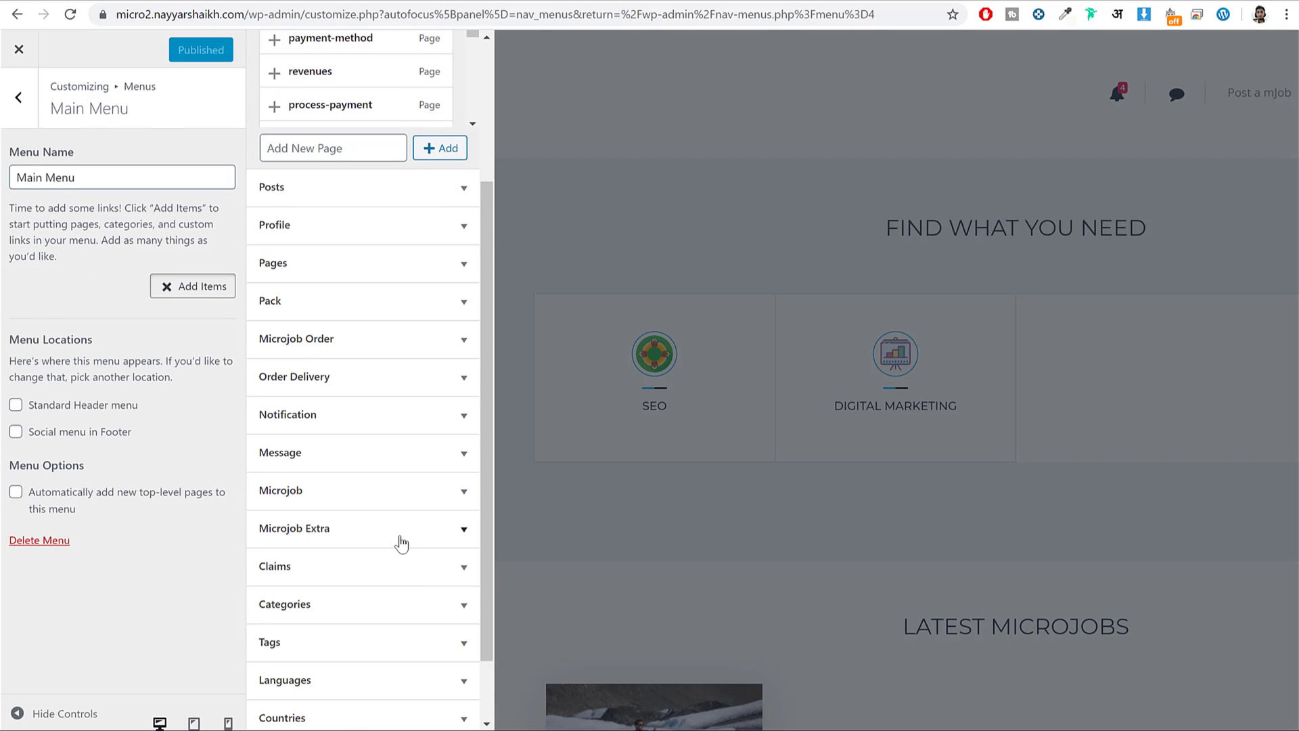
scroll(402, 543, "down", 1)
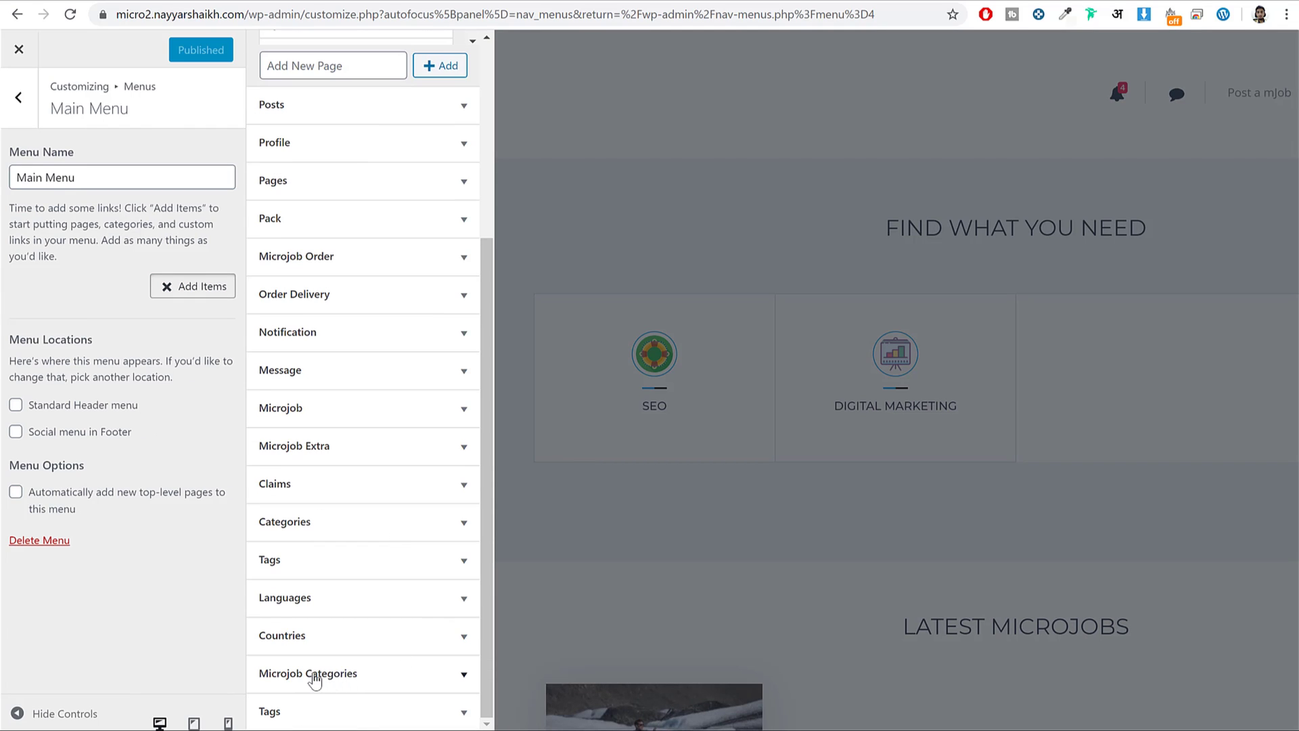
left_click(315, 682)
left_click(302, 615)
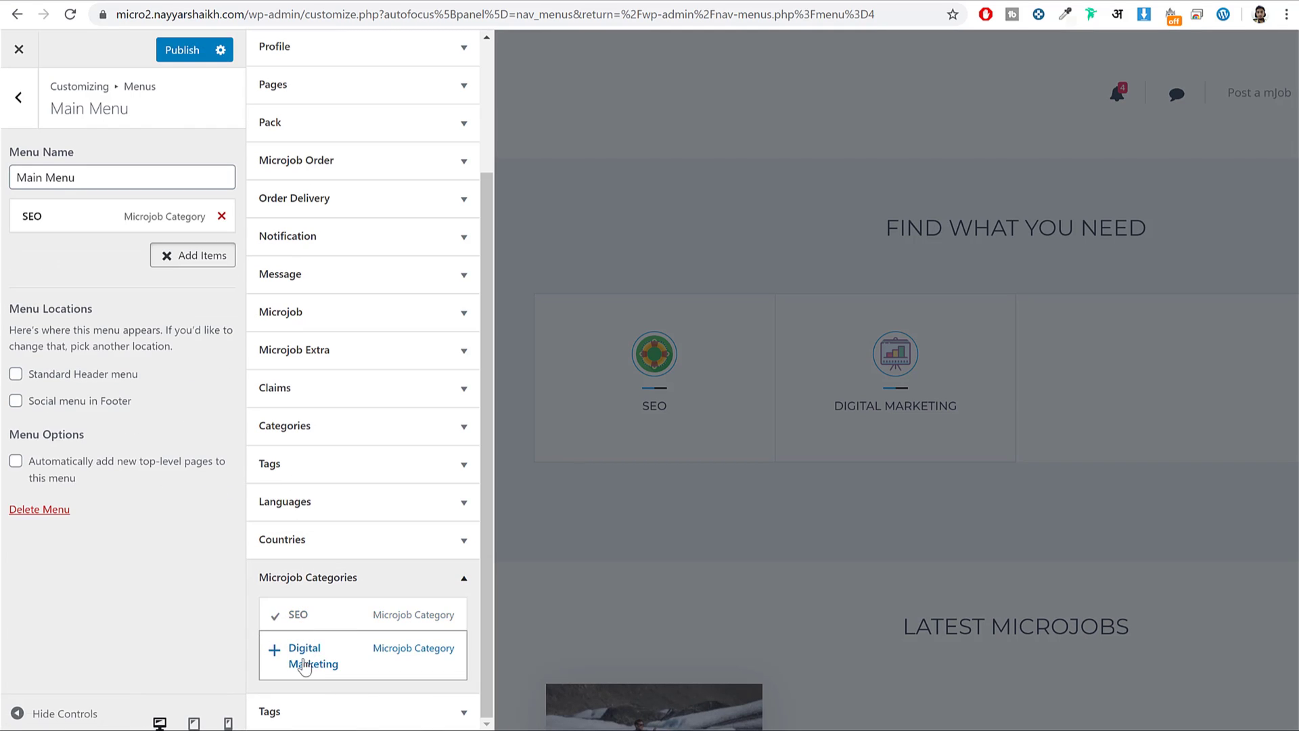
left_click(302, 666)
mouse_move(54, 251)
left_mouse_down()
mouse_move(109, 239)
mouse_move(73, 197)
mouse_move(71, 246)
mouse_move(84, 246)
mouse_move(43, 256)
mouse_move(46, 245)
left_mouse_up()
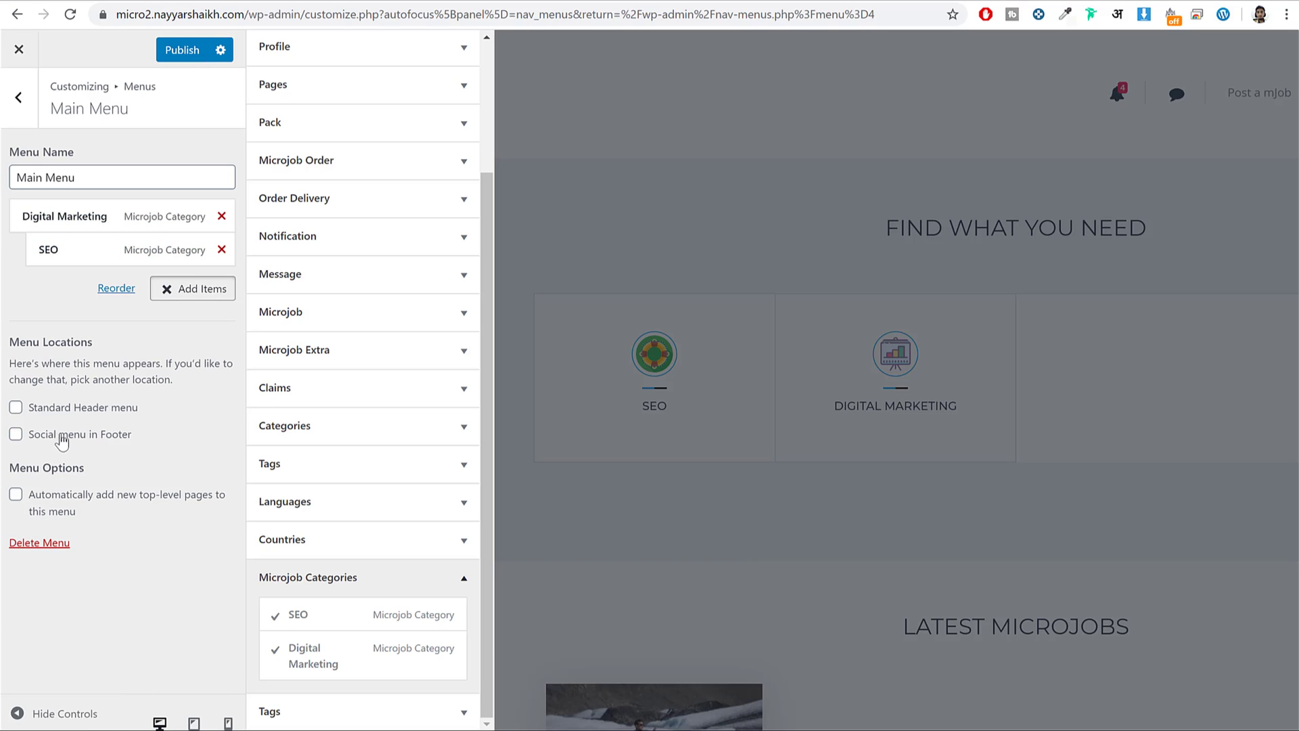
Publish Main Menu in the Standard Header location and check it on the reloaded front end.
left_click(178, 50)
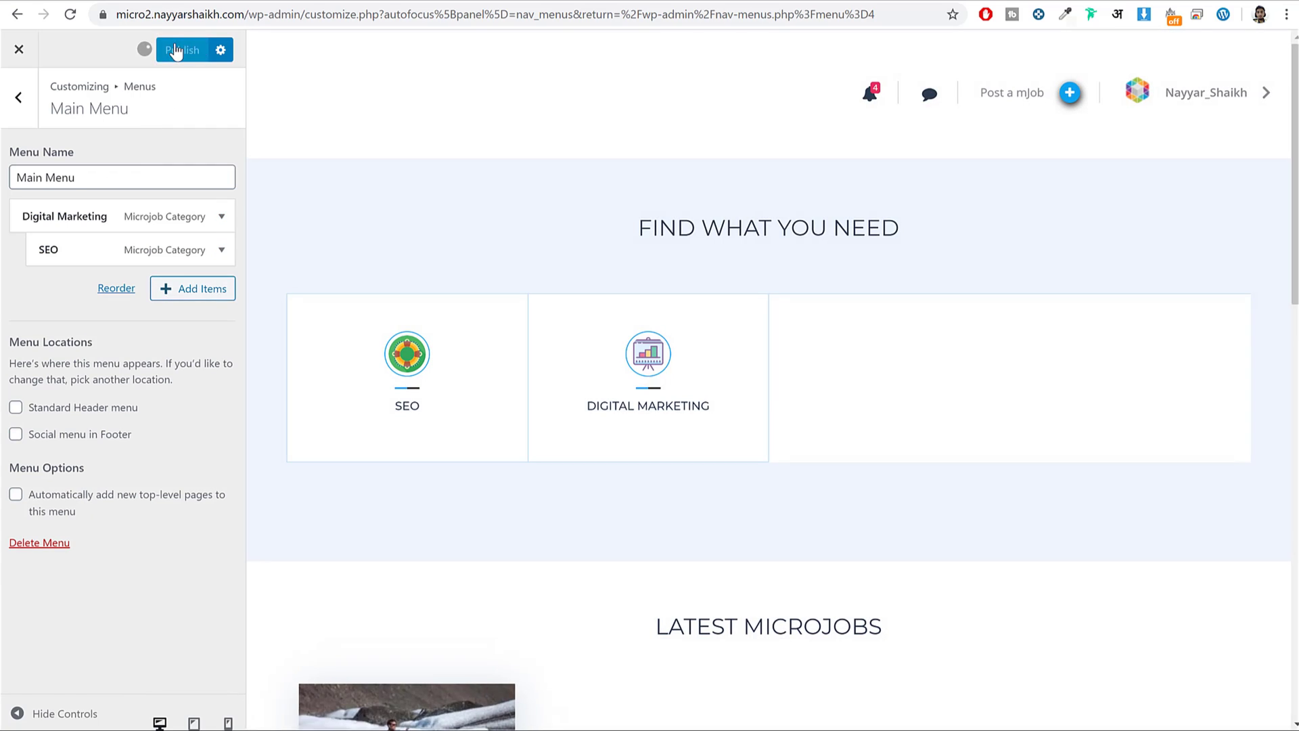
left_click(54, 409)
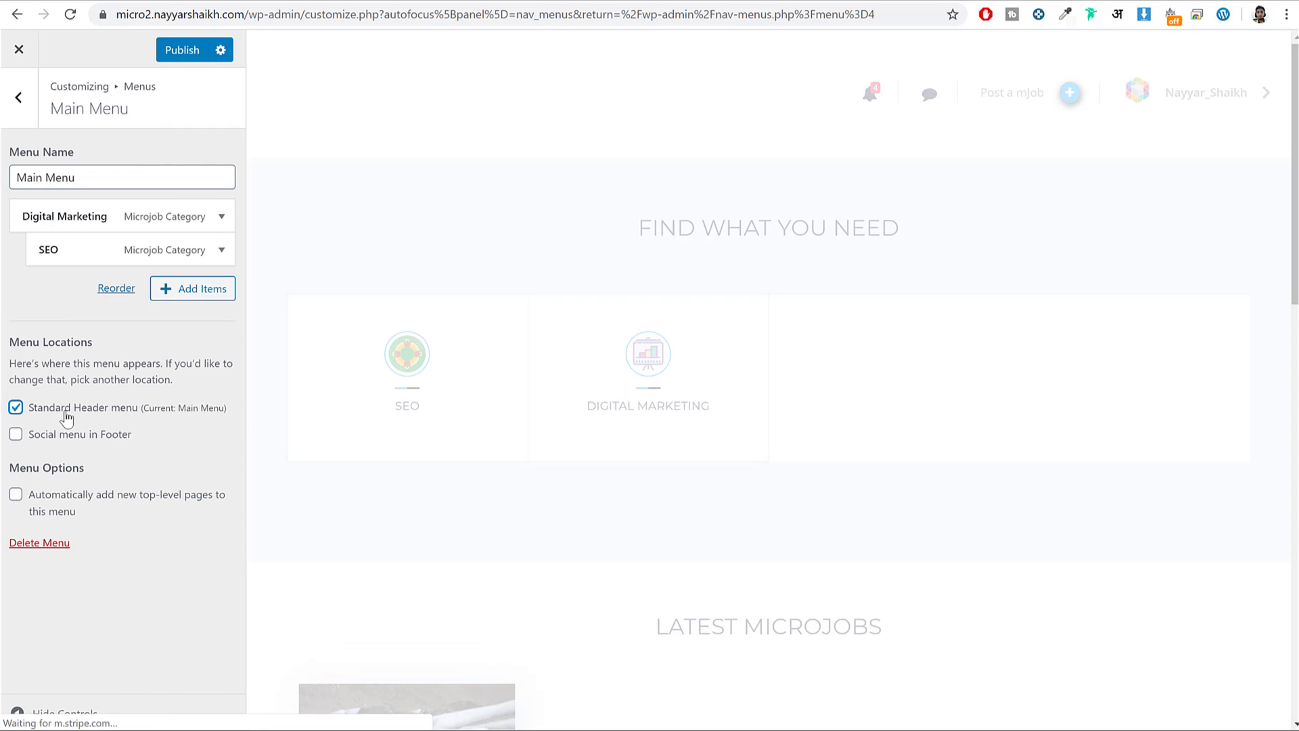
left_click(178, 50)
left_click(17, 14)
left_click(69, 16)
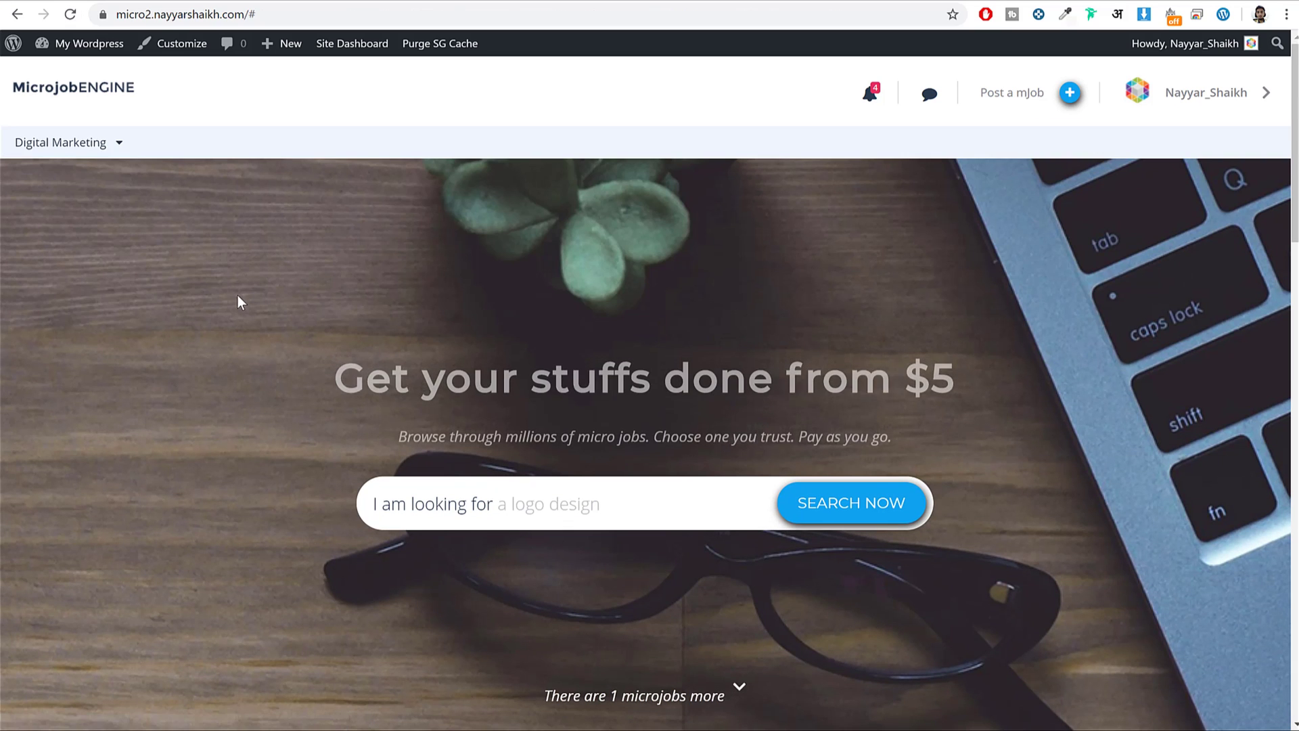
mouse_move(80, 152)
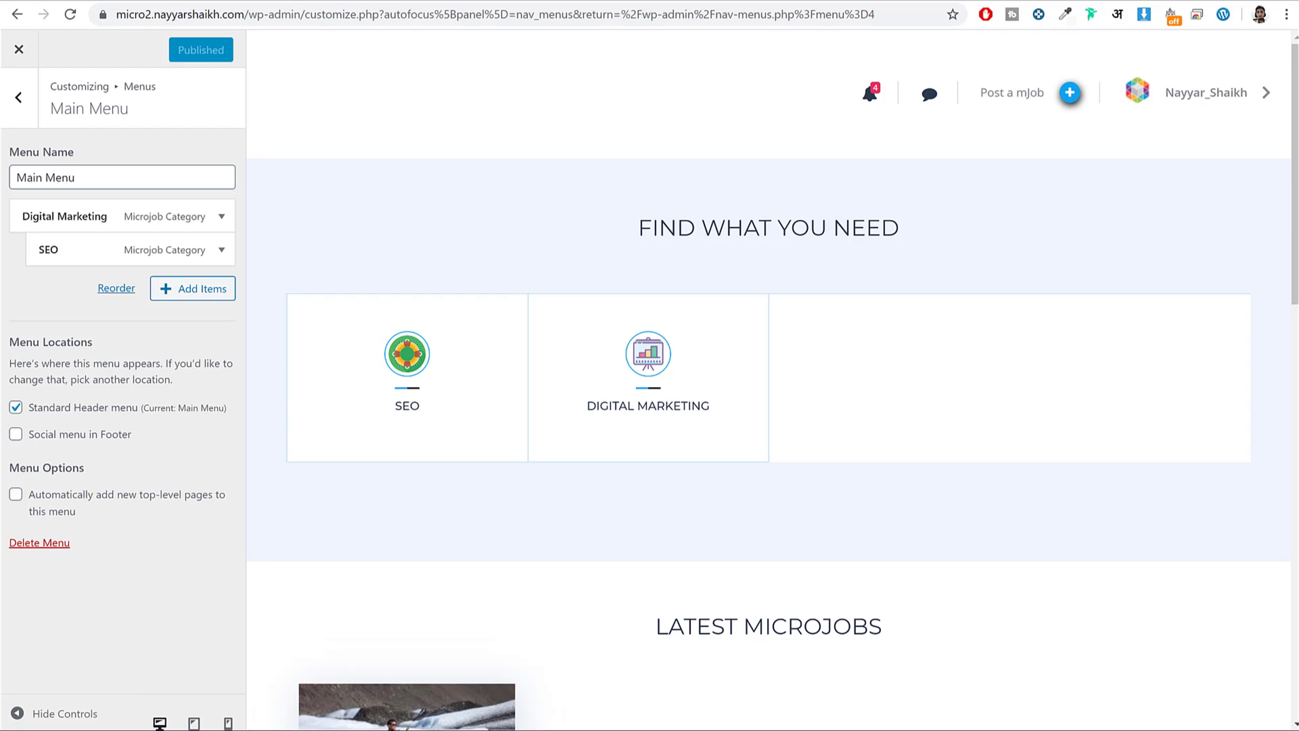
Reopen the Main Menu's Microjob Categories list, then close the live Customizer.
left_click(17, 14)
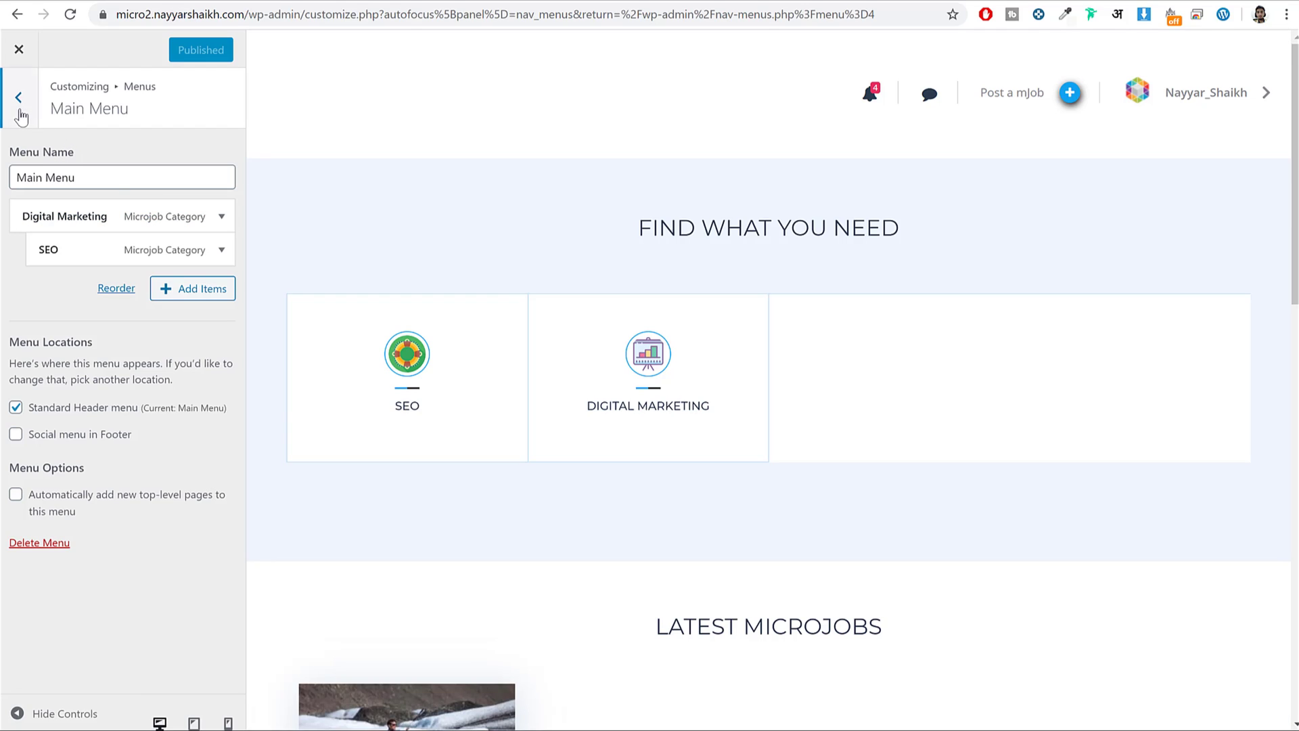
left_click(188, 291)
scroll(452, 406, "down", 3)
left_click(372, 579)
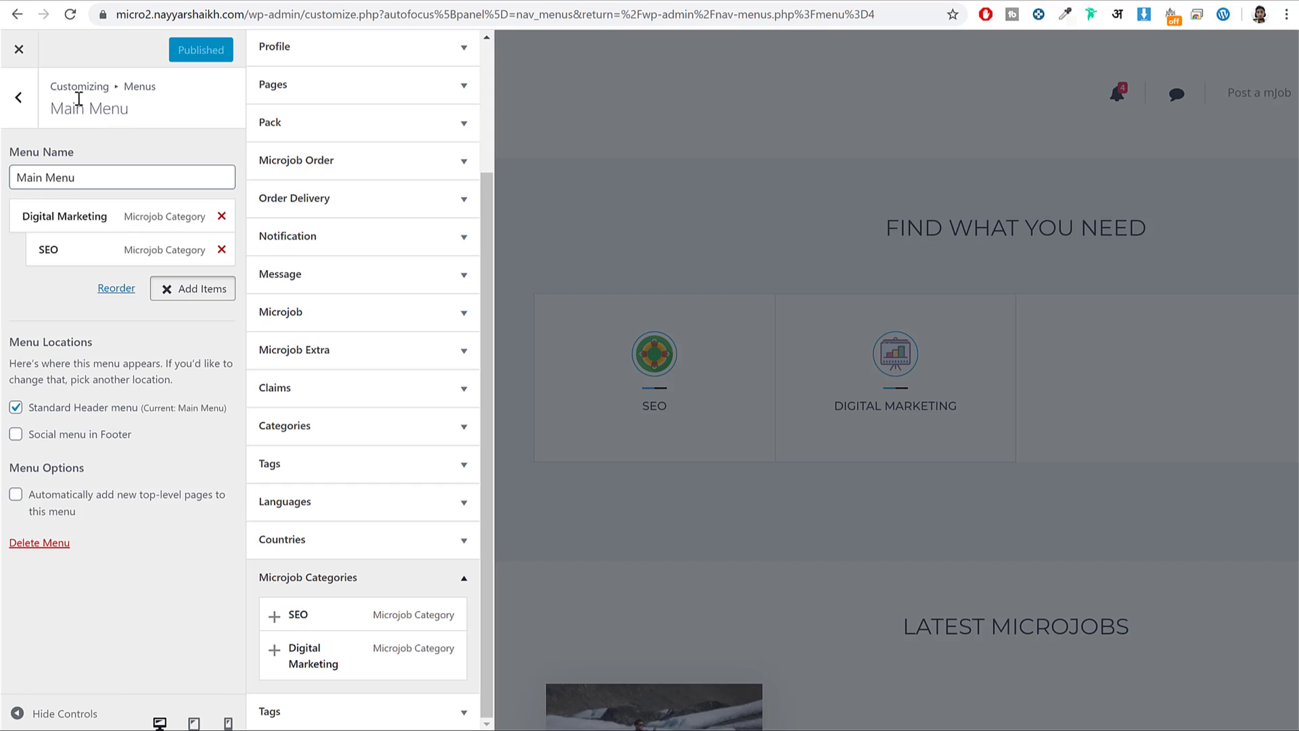
left_click(22, 56)
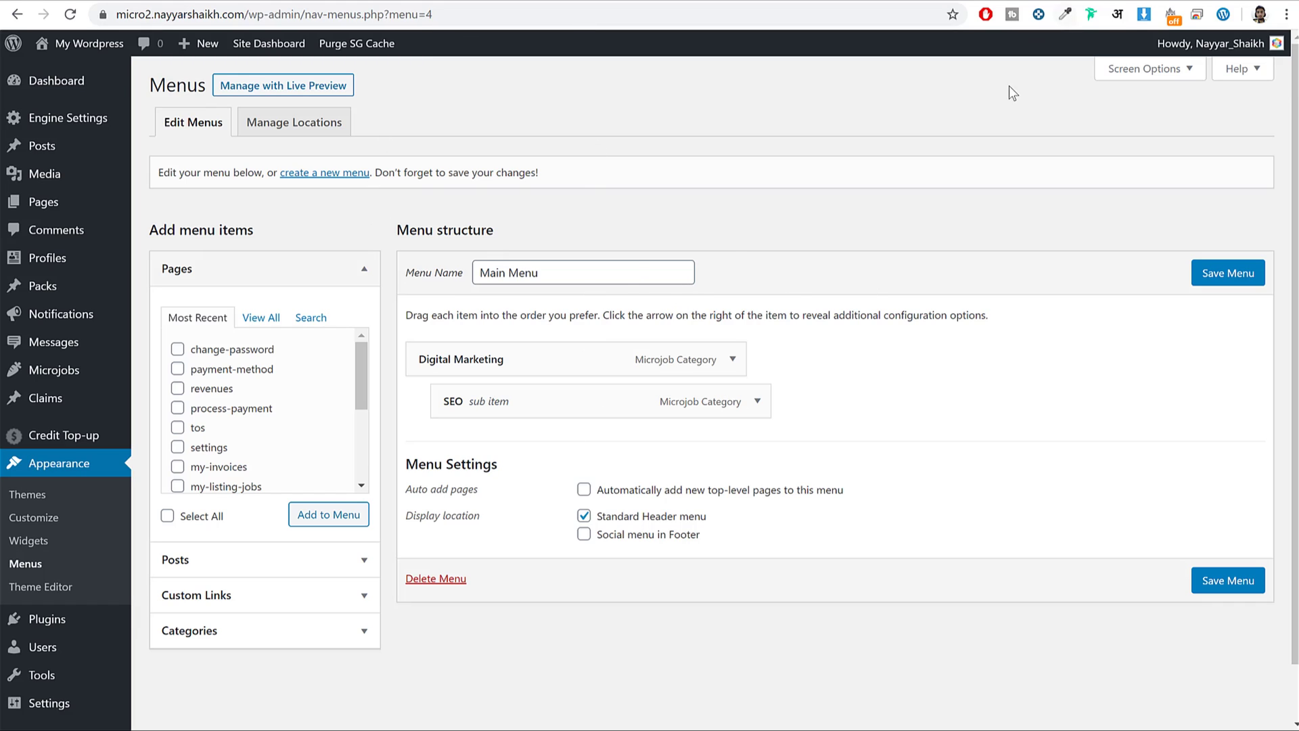
left_click(1152, 74)
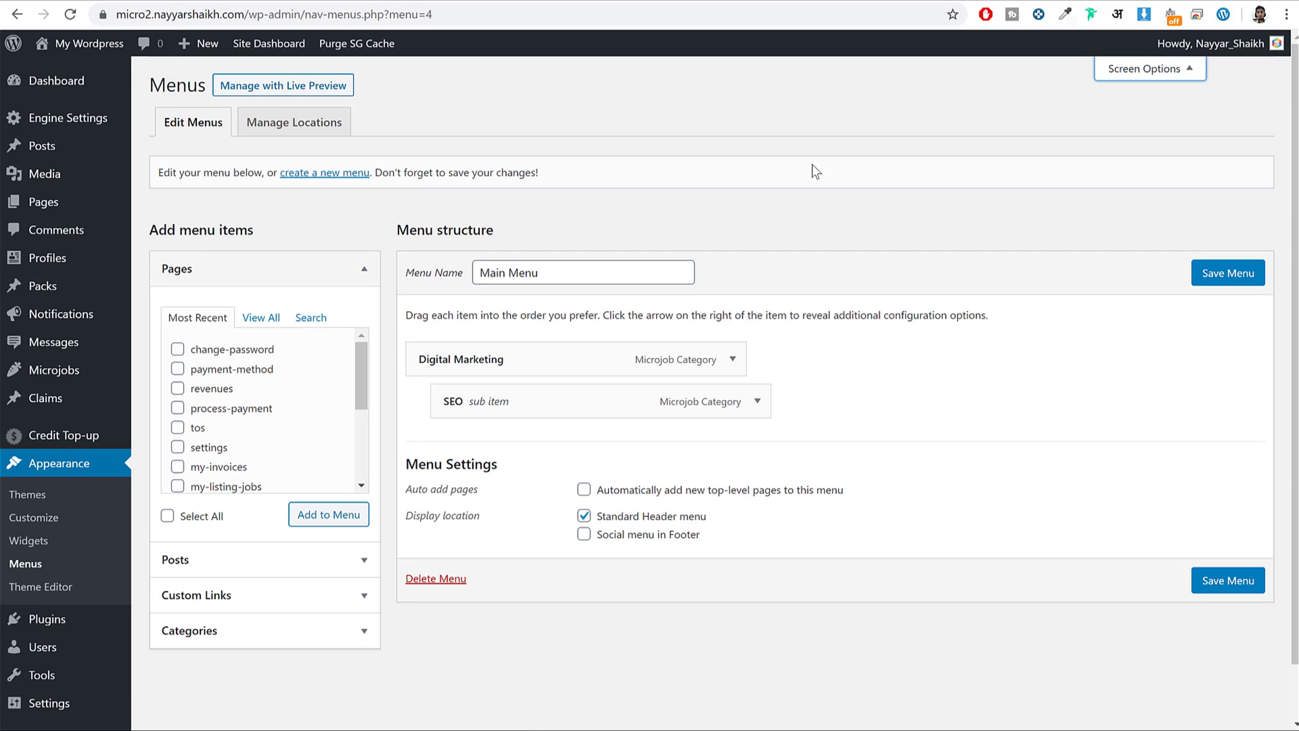
key("ctrl+Tab")
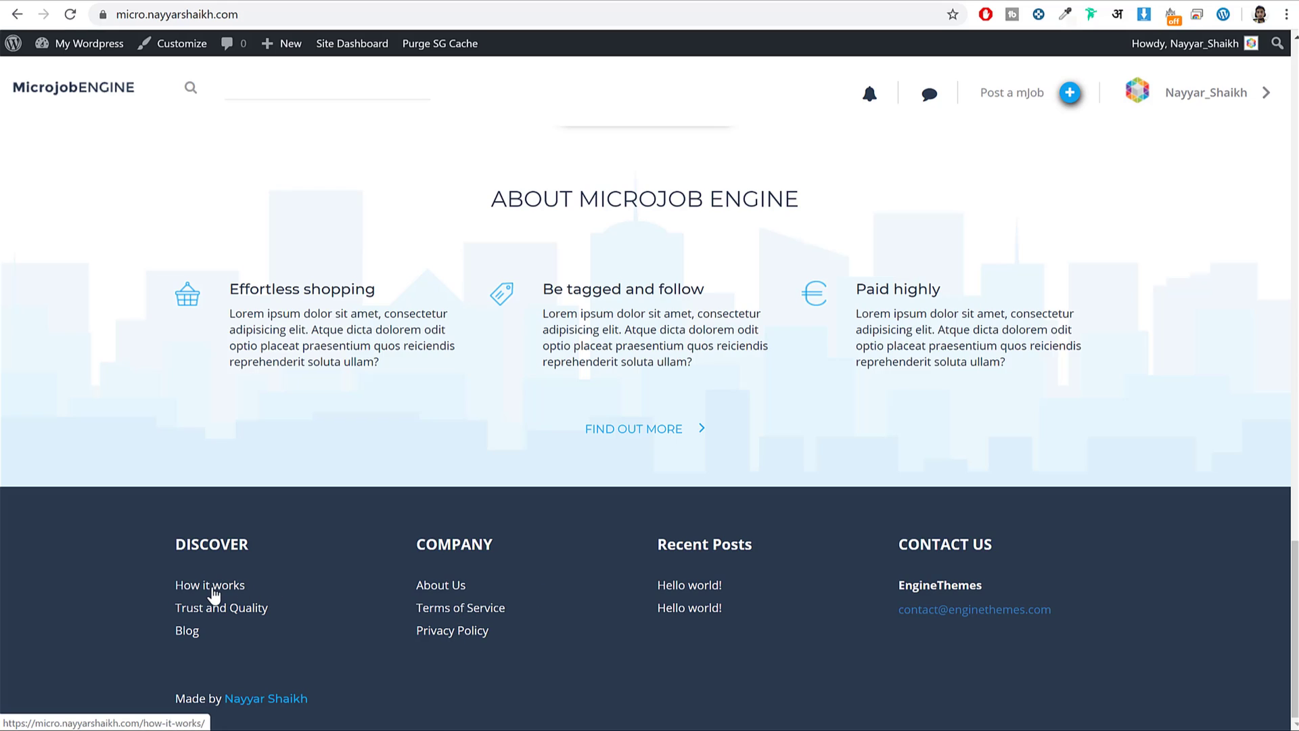
left_click(213, 592)
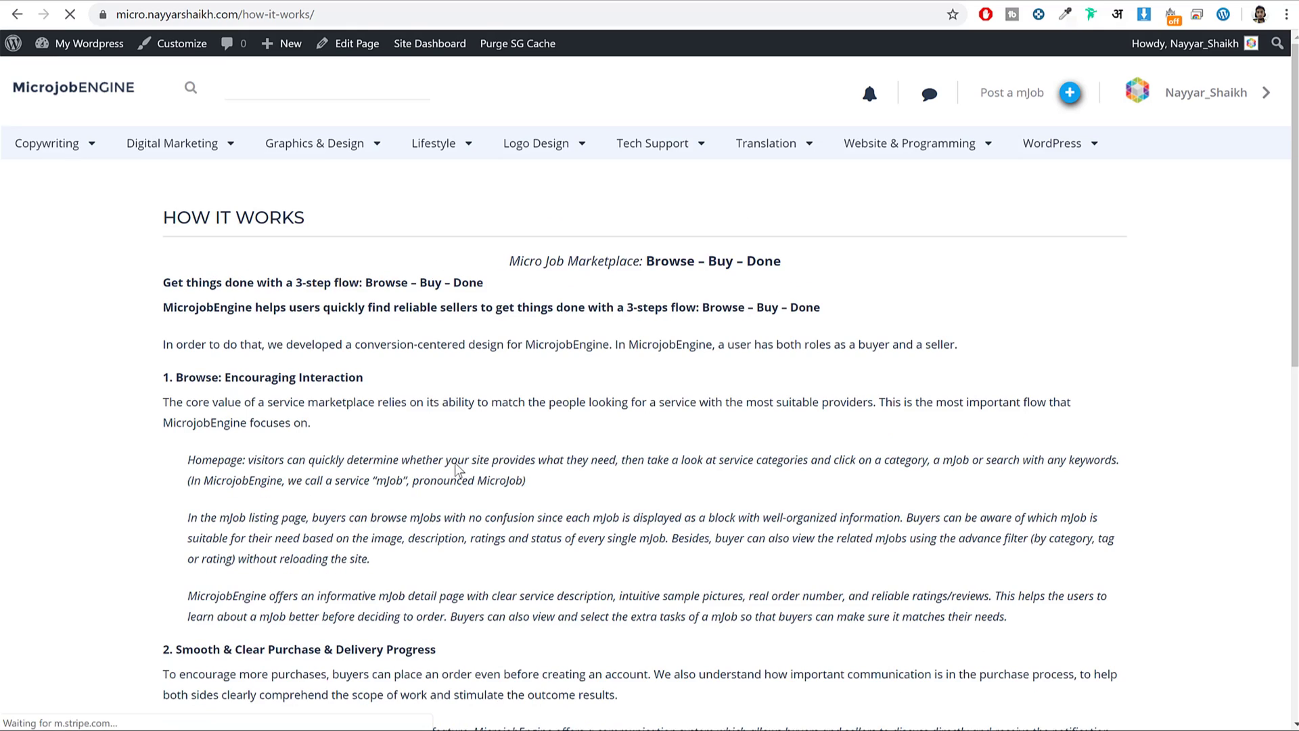
scroll(459, 455, "down", 10)
scroll(460, 455, "up", 10)
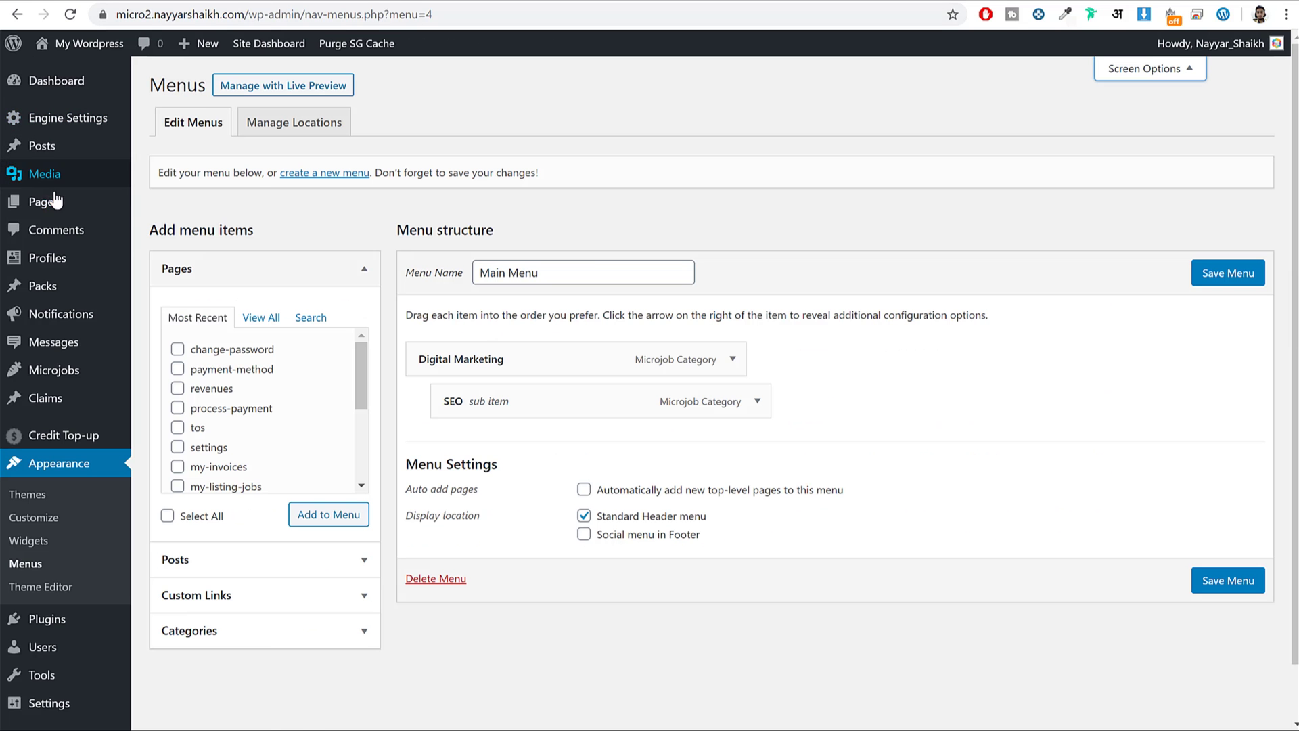
mouse_move(52, 198)
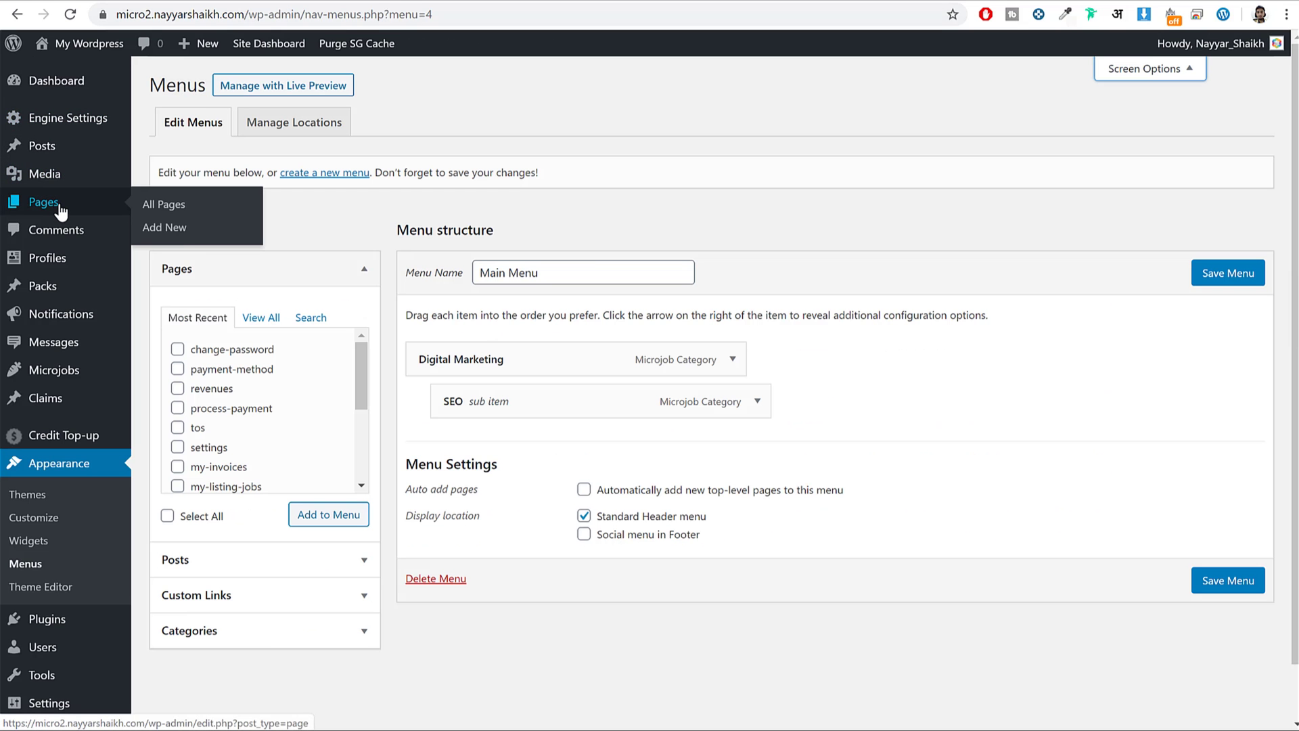
Start a new page titled HOW IT WORKS, pasted from the demo site.
left_click(180, 229)
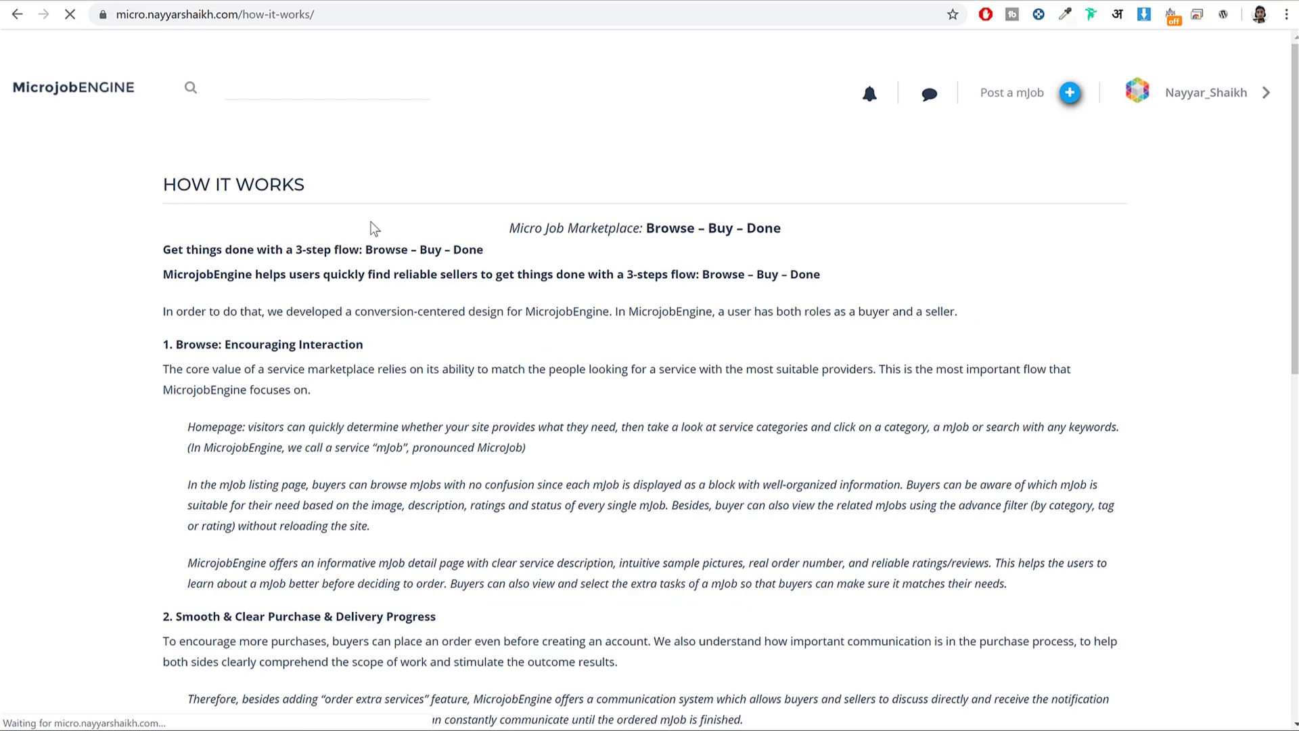
left_click_drag(371, 228, 146, 224)
key("ctrl+c")
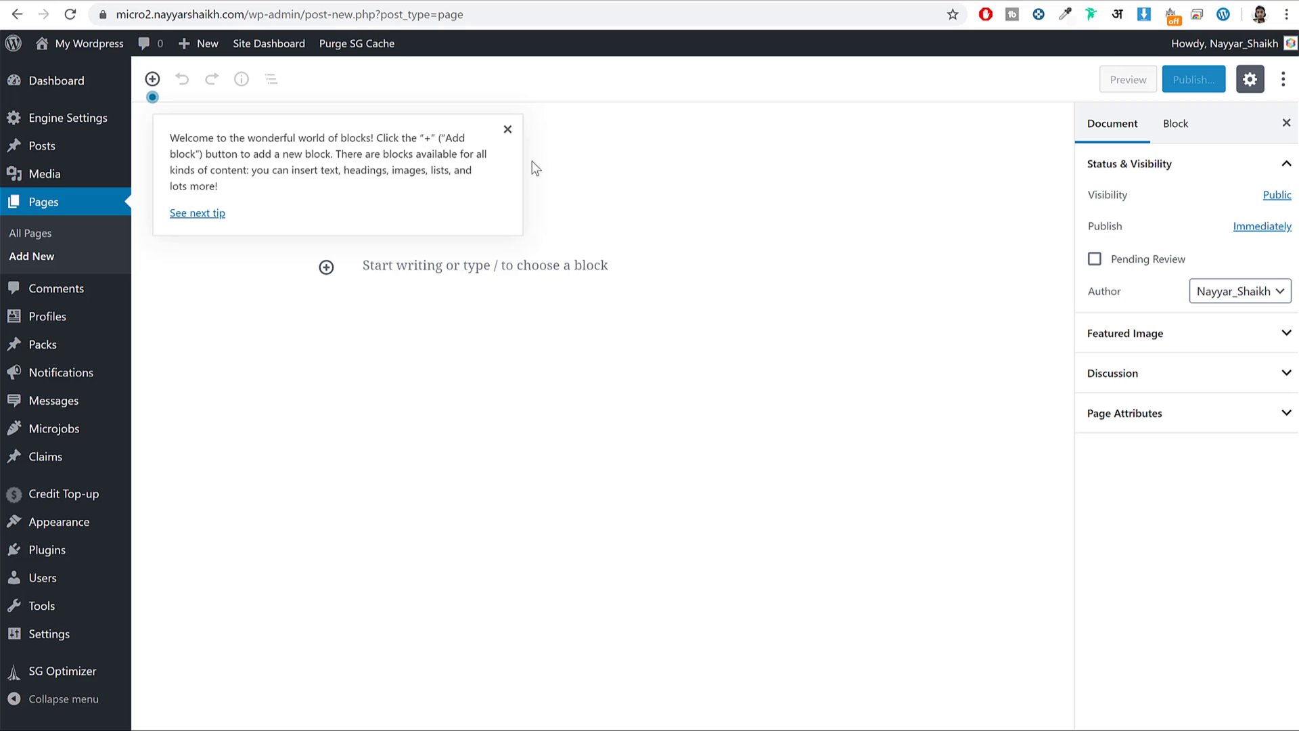
left_click(508, 129)
left_click(393, 217)
key("ctrl+v")
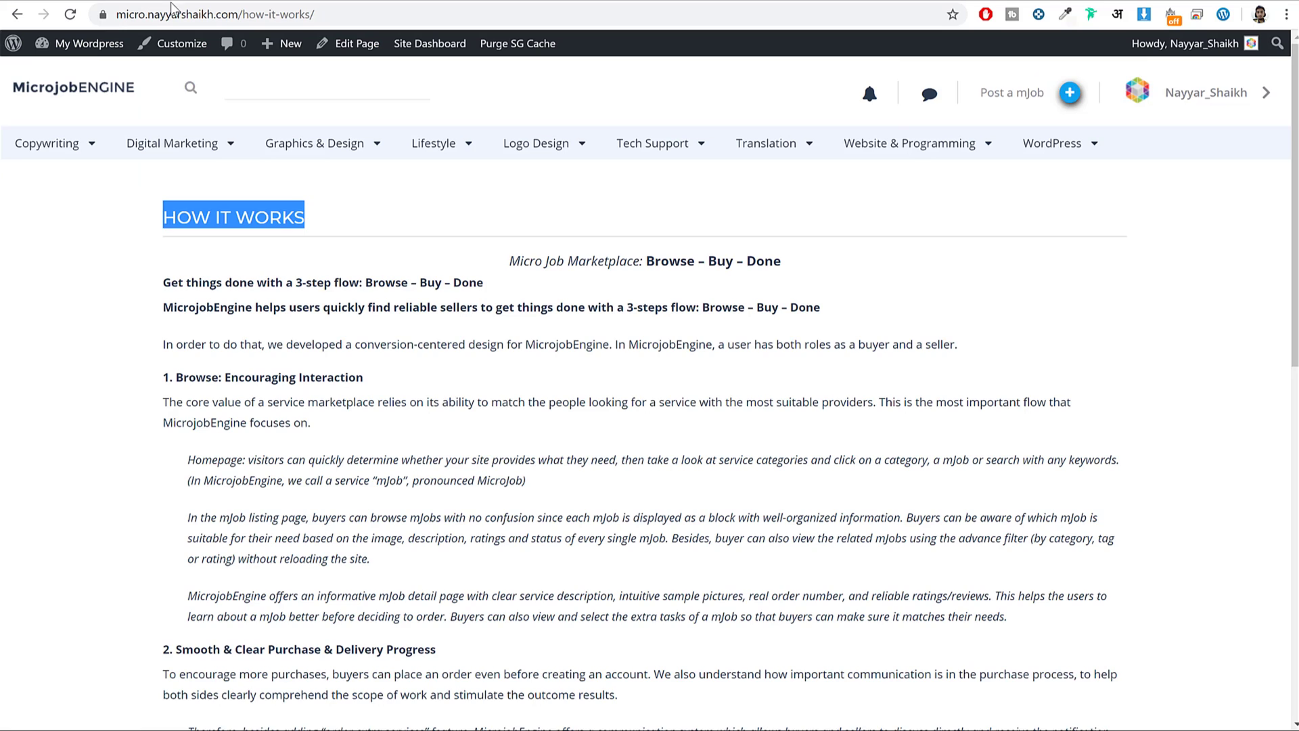
Paste the demo's How it works explainer text into the page body.
scroll(132, 140, "down", 3)
left_click_drag(154, 128, 553, 351)
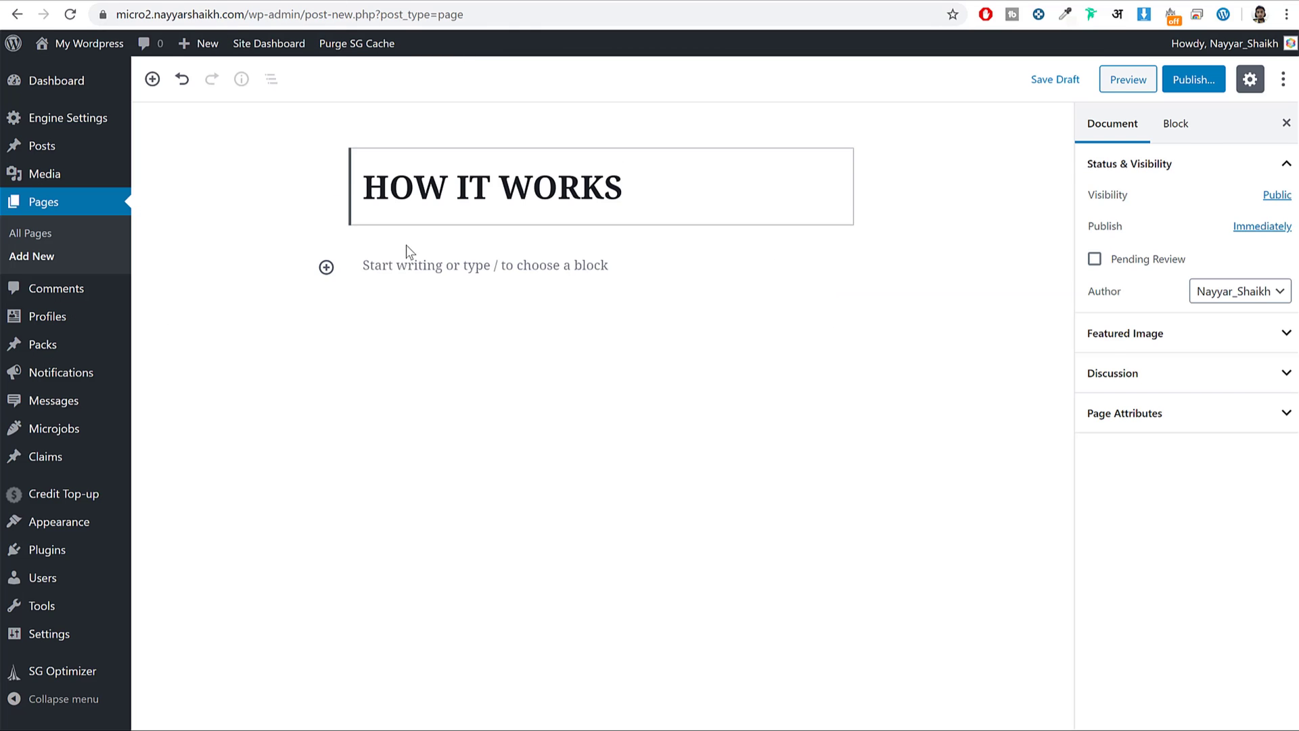
left_click(419, 267)
key("ctrl+v")
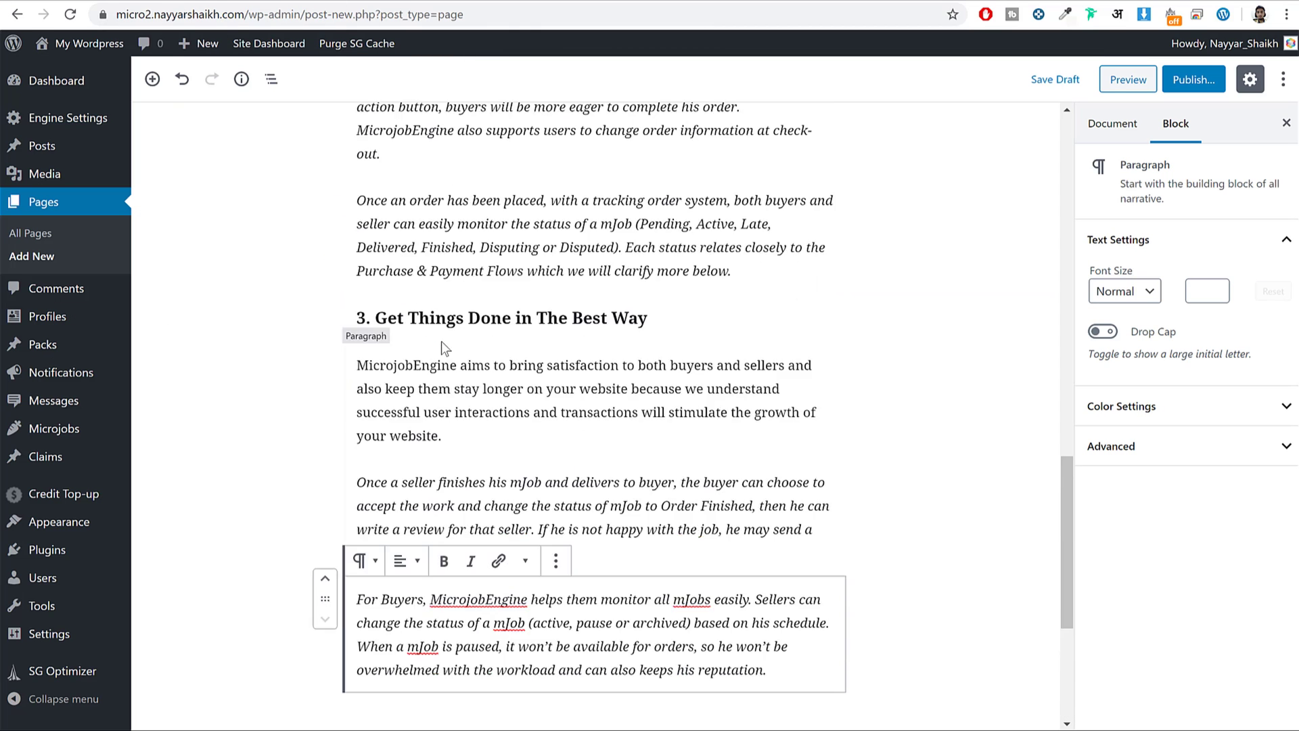
Publish the HOW IT WORKS page and view it live.
scroll(443, 342, "up", 20)
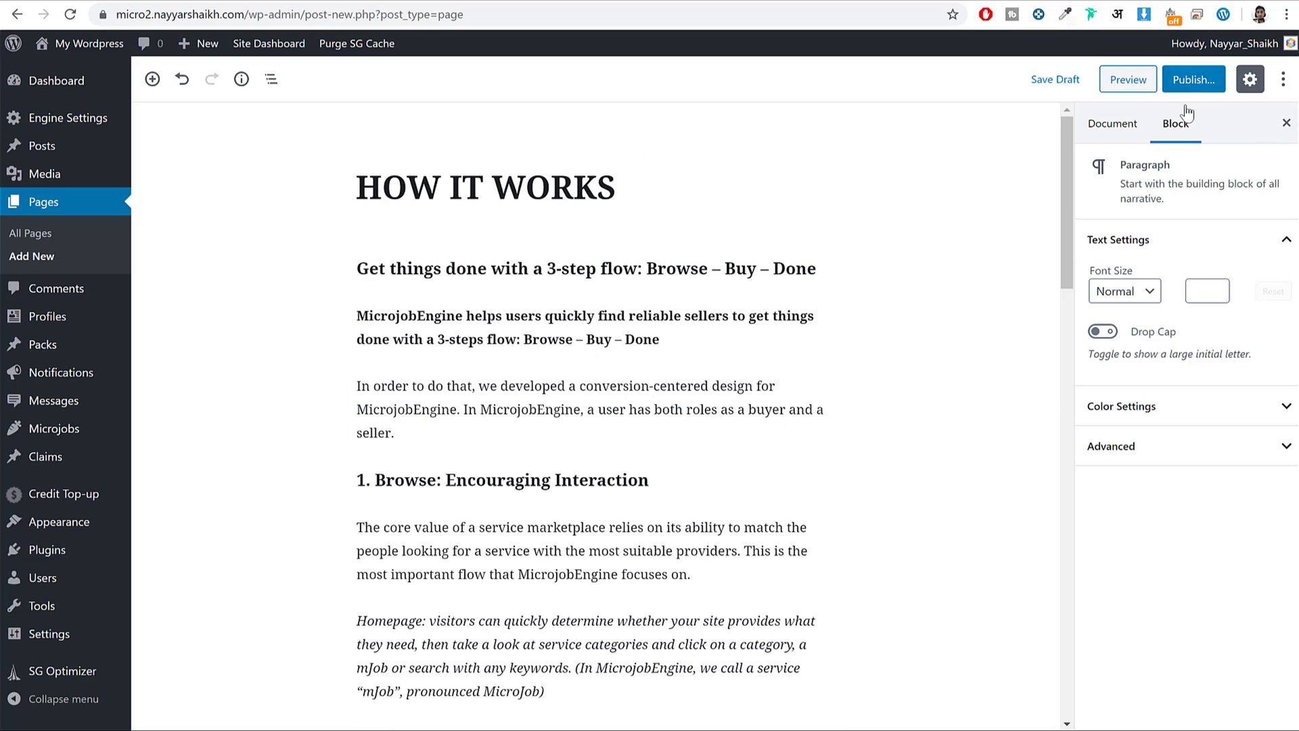
left_click(1194, 79)
left_click(1196, 81)
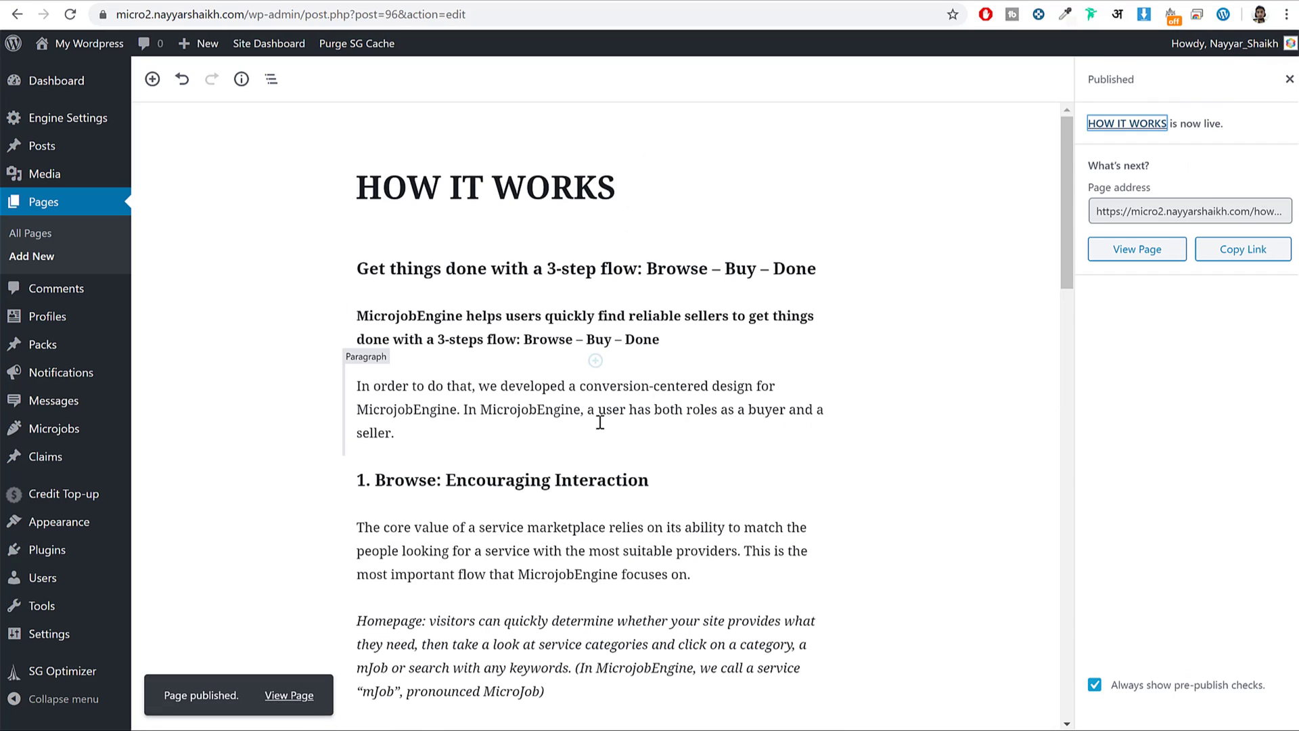
left_click(289, 695)
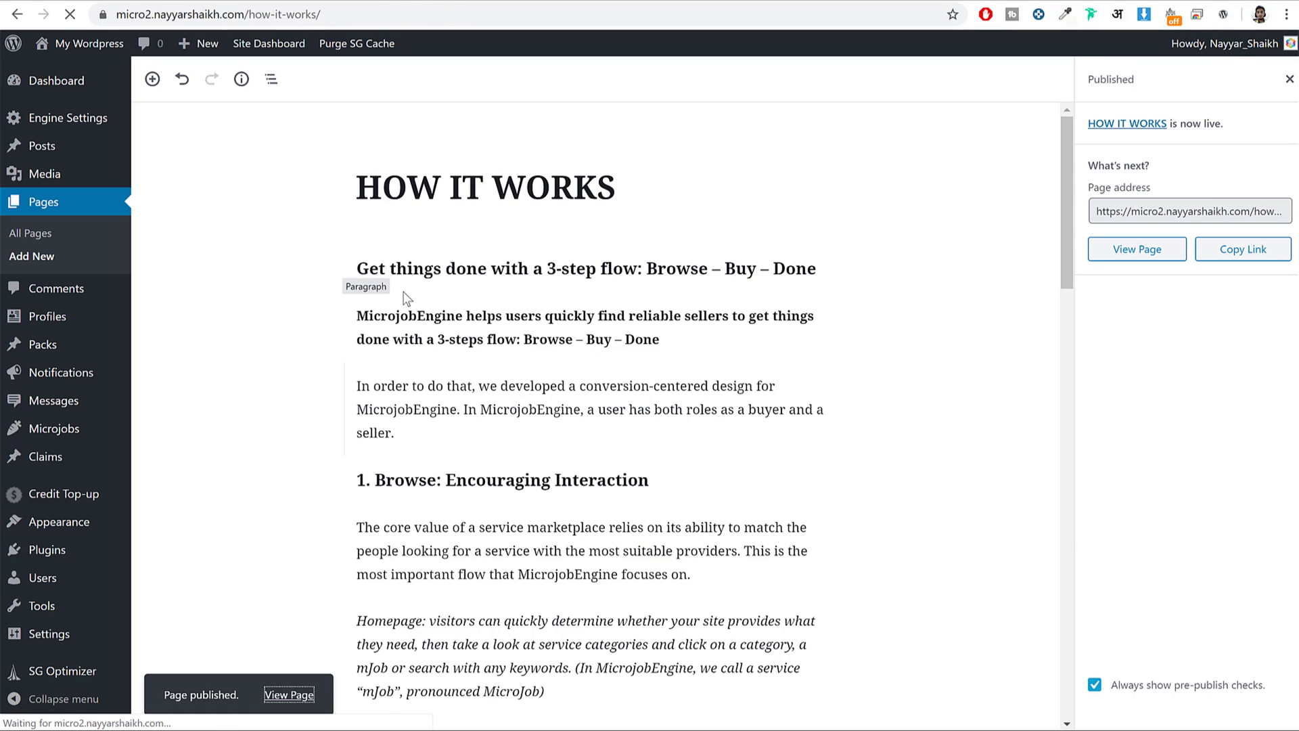
scroll(554, 351, "down", 15)
scroll(554, 366, "up", 15)
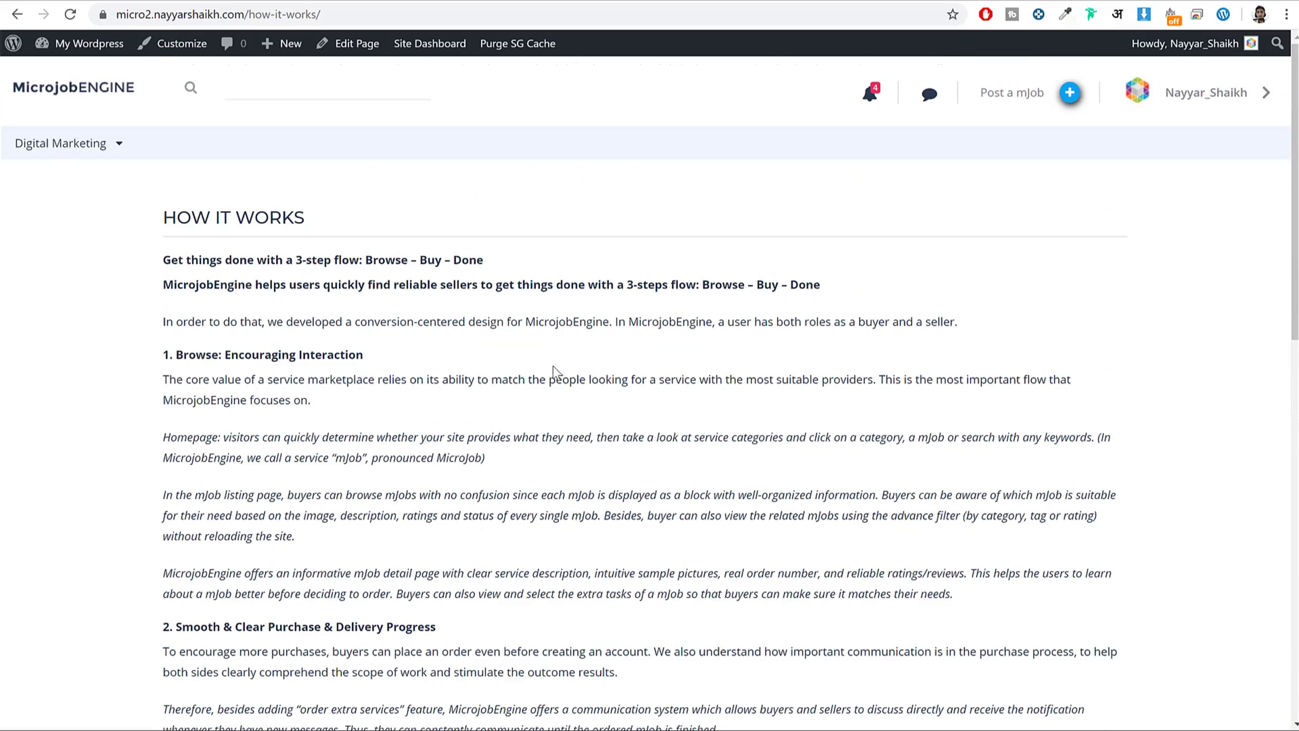
mouse_move(290, 42)
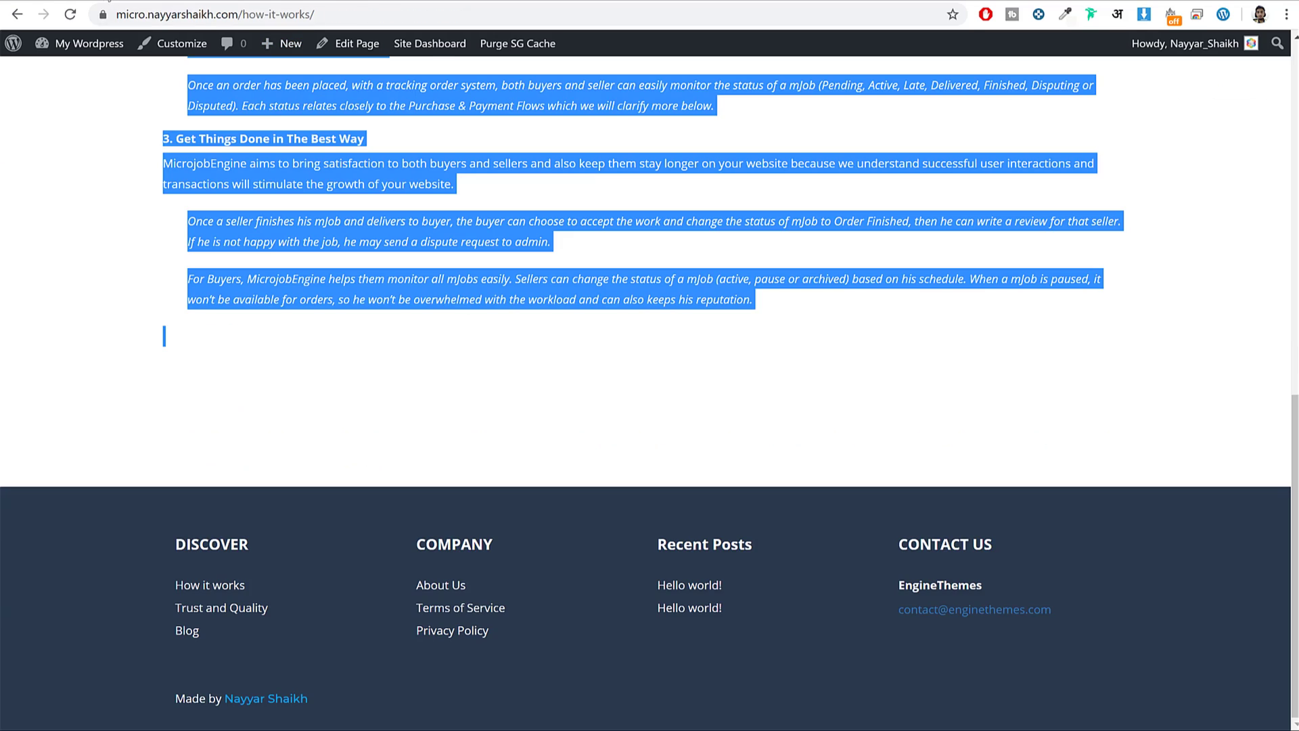
Copy the demo TRUST AND QUALITY title into the new page's title.
left_click(239, 612)
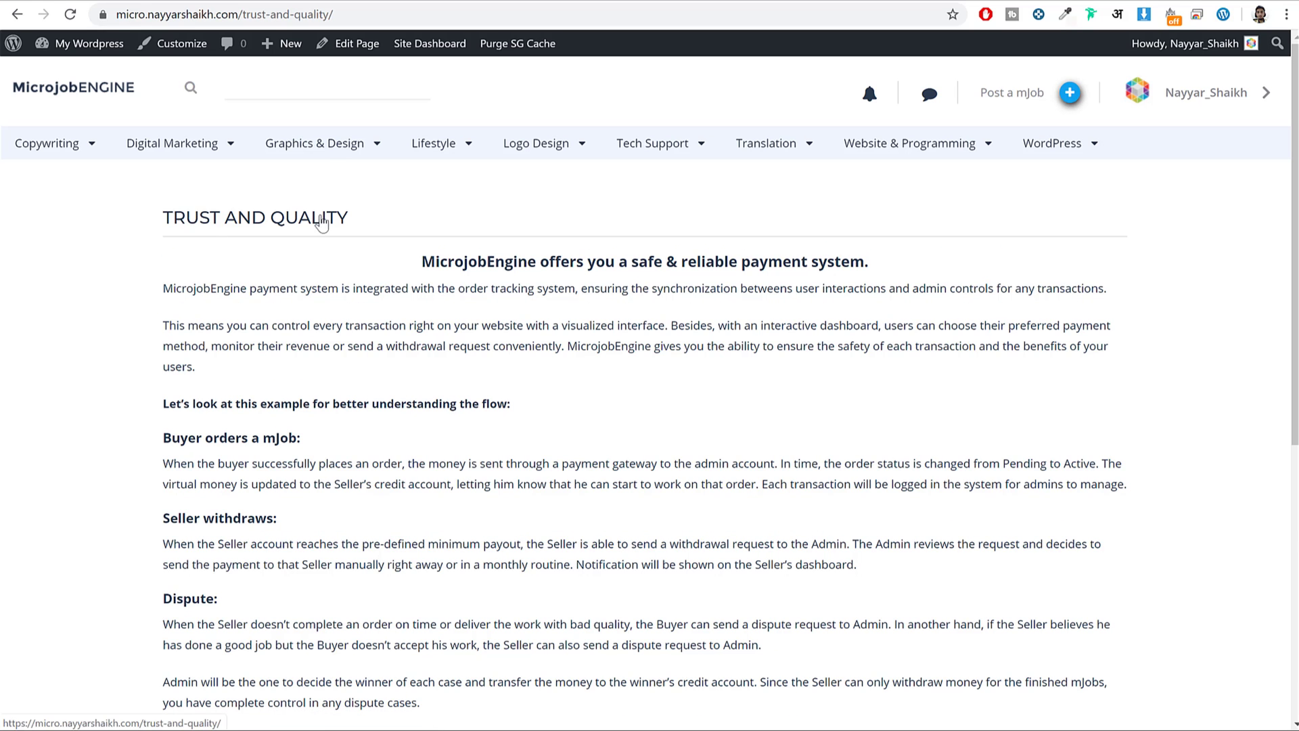
left_click_drag(364, 228, 122, 207)
key("ctrl+c")
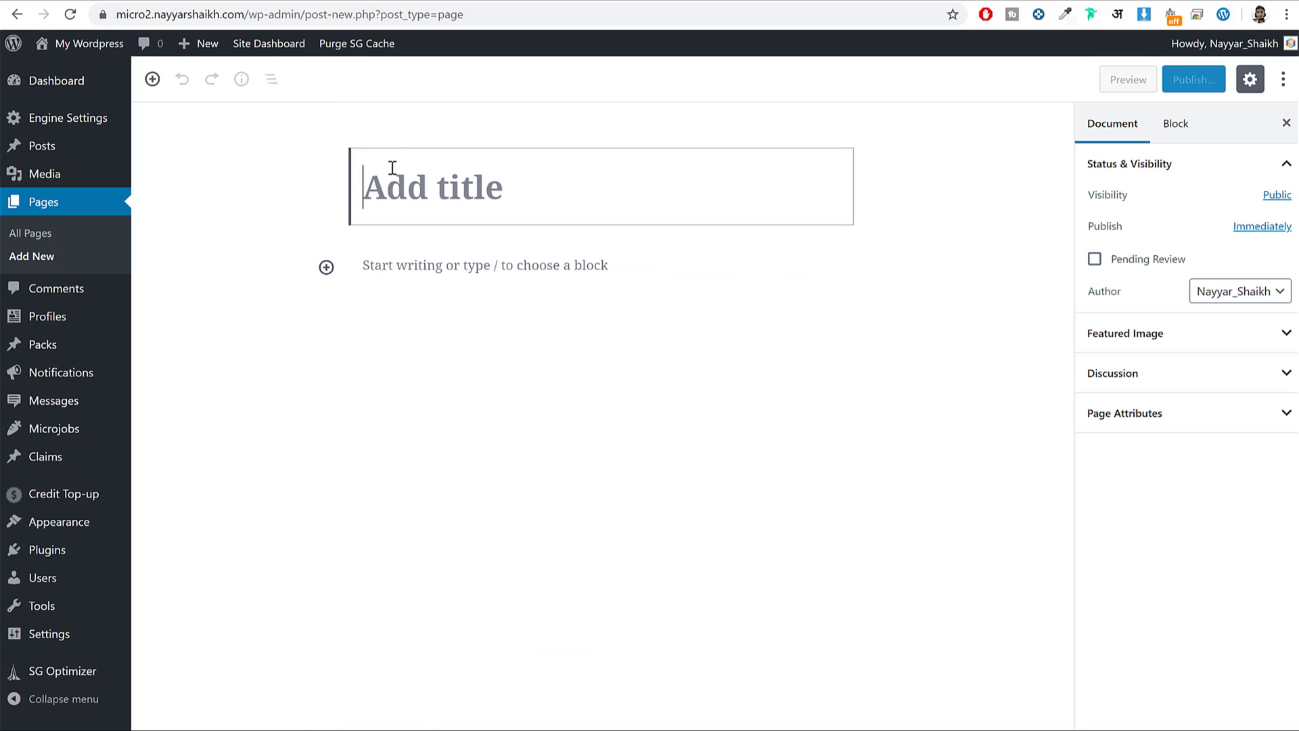
key("ctrl+v")
Select the demo's Trust and Quality body text, then open the demo site's Blog page.
left_click(108, 4)
left_click_drag(428, 256, 977, 356)
left_click(310, 2)
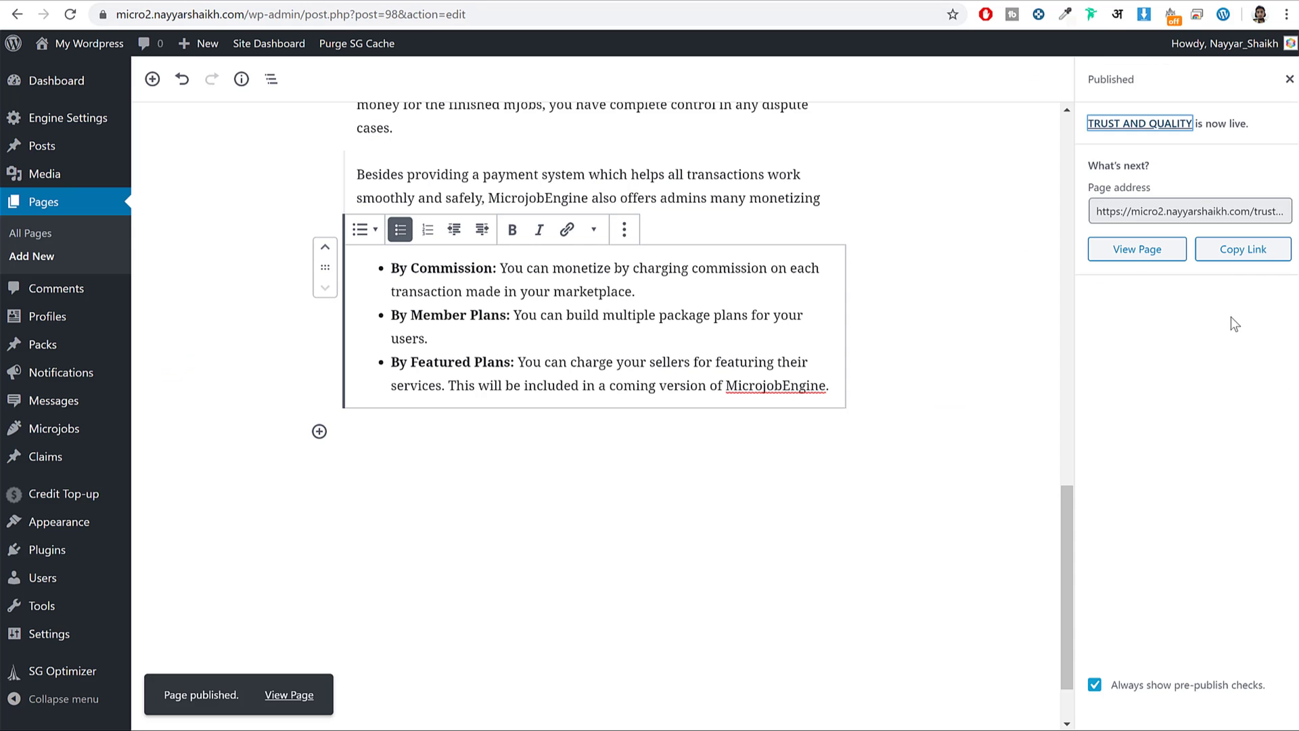
scroll(971, 236, "up", 20)
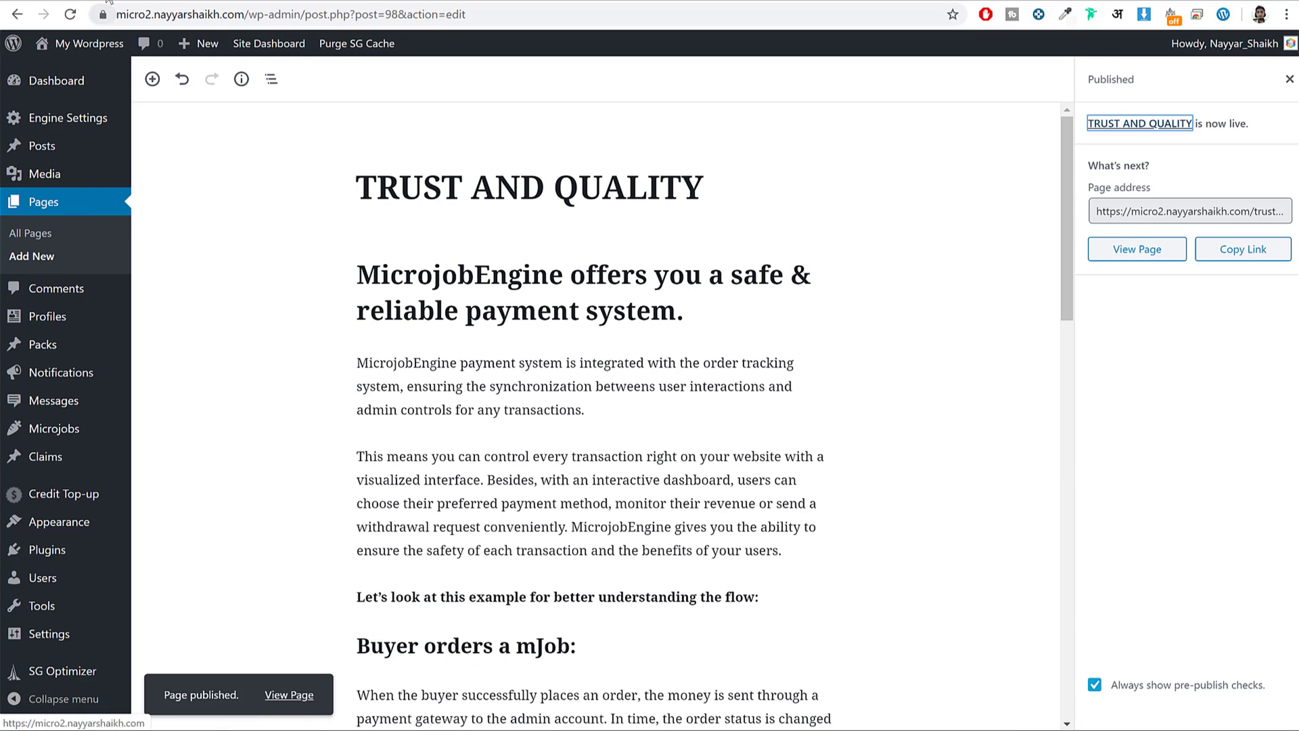
left_click(81, 4)
left_click(190, 633)
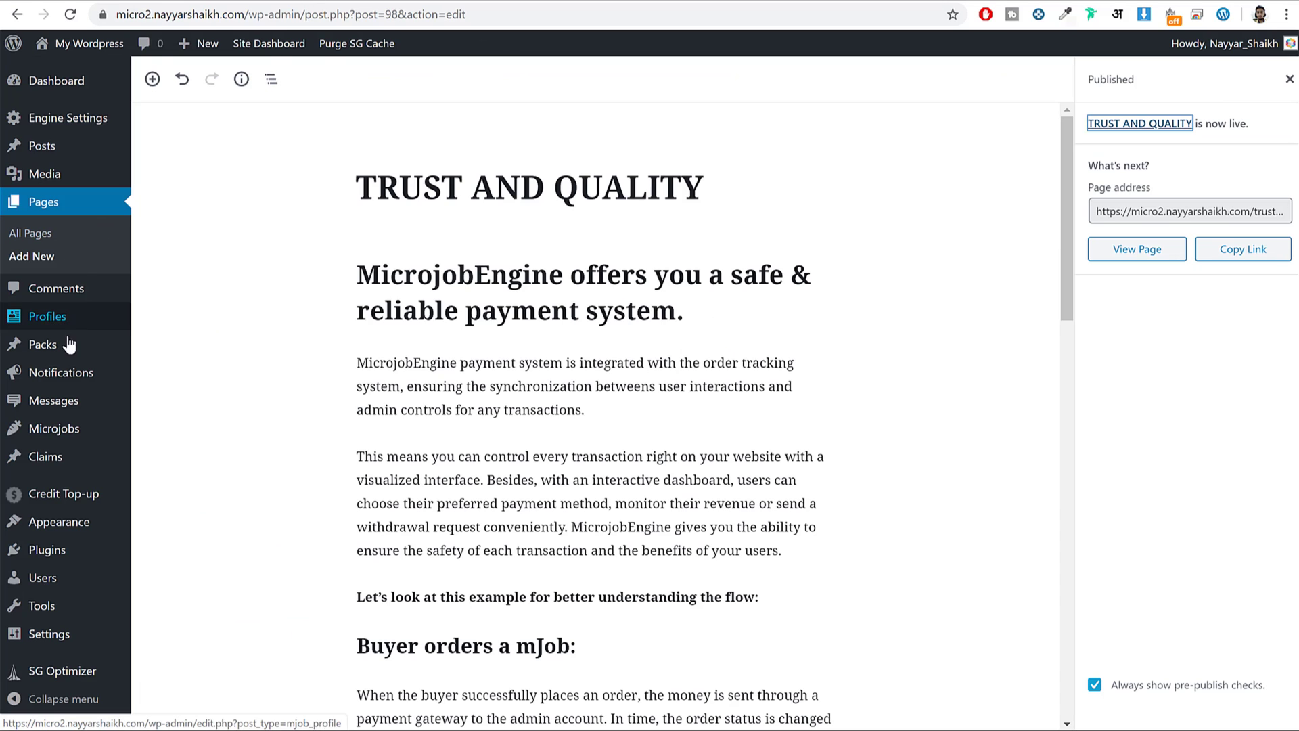
mouse_move(218, 54)
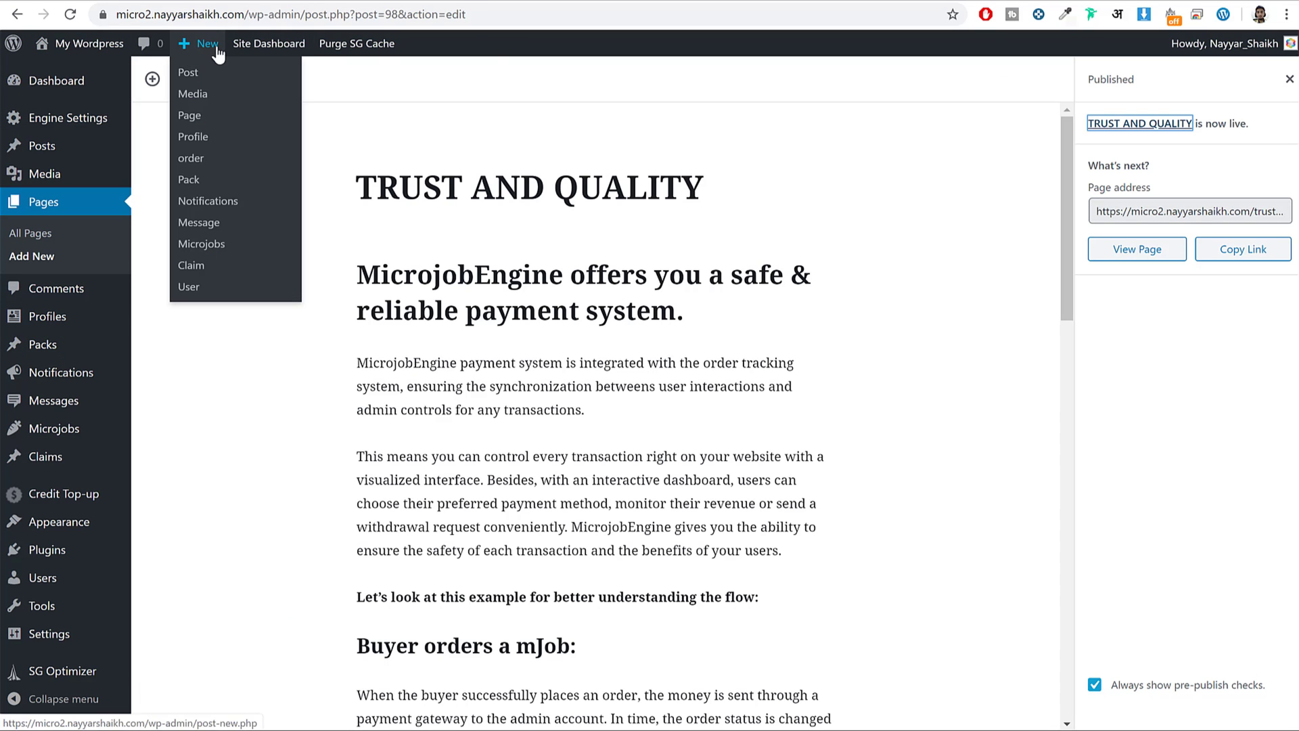
Publish a new page titled Blog using the Blog page template.
left_click(214, 120)
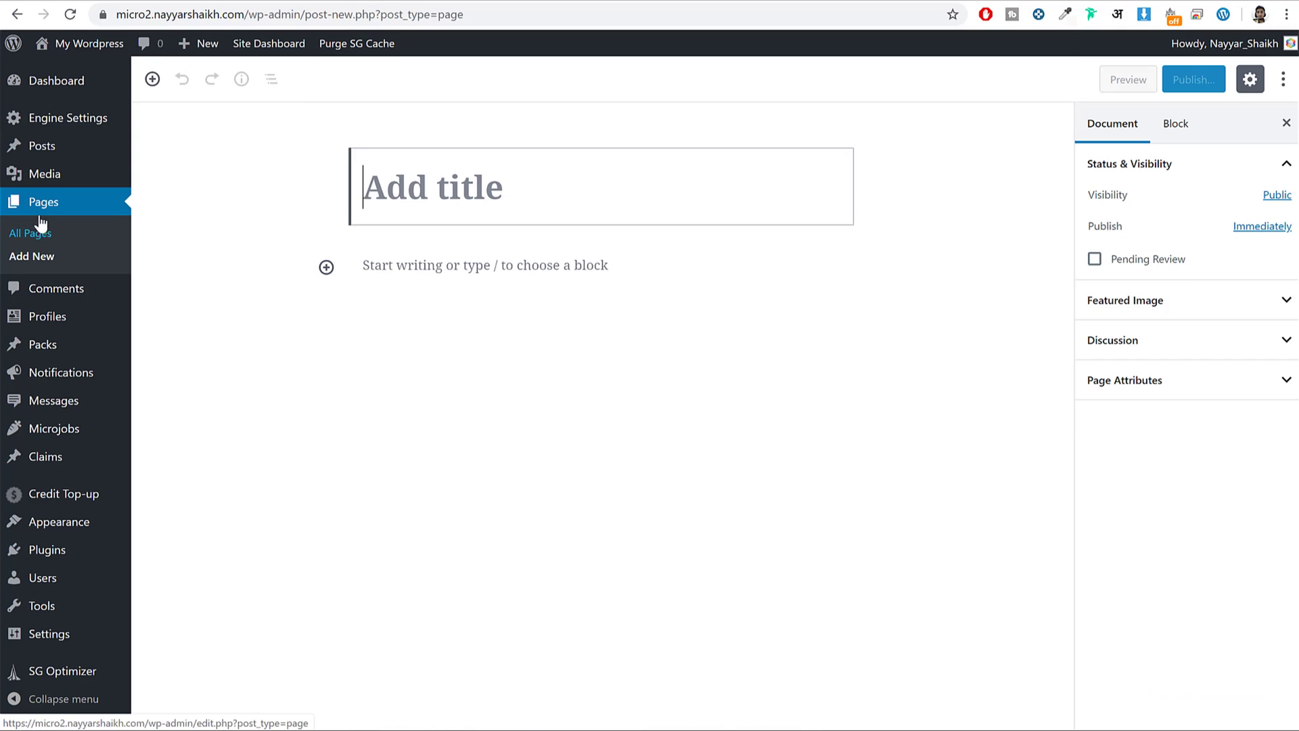
type("Blog")
left_click(1176, 425)
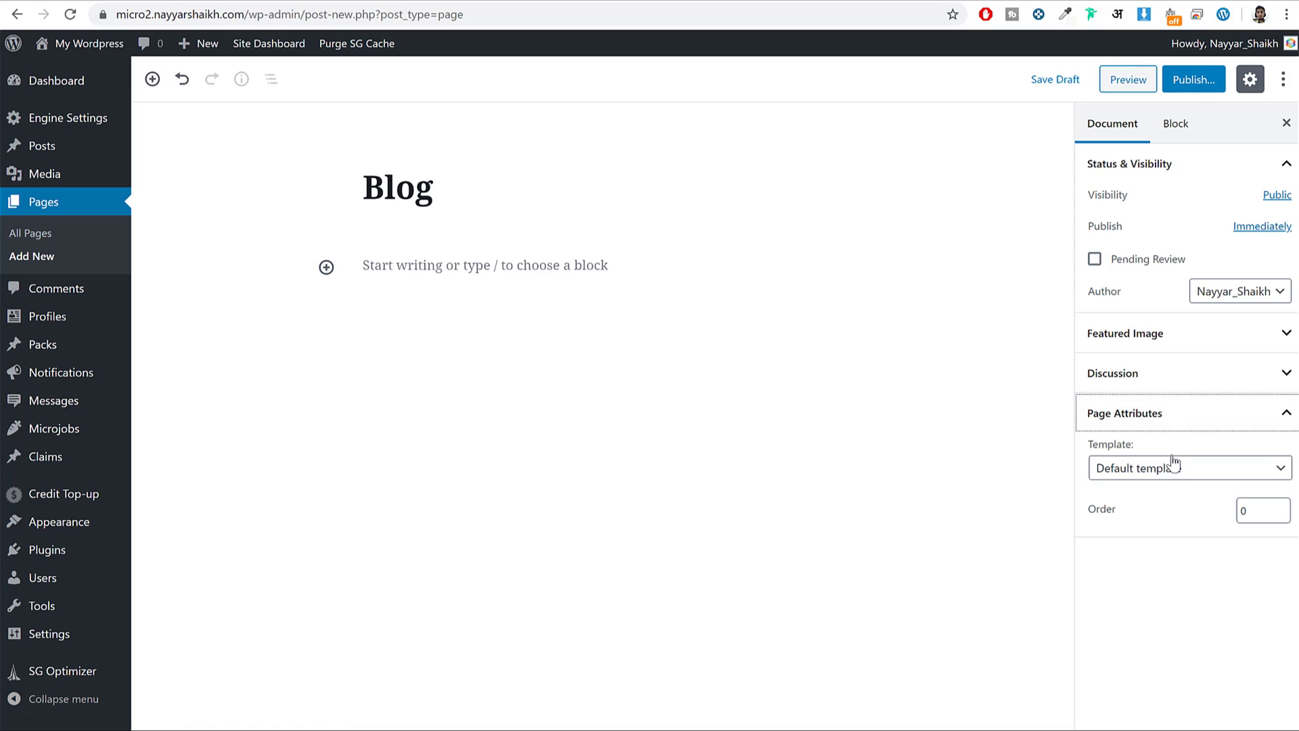
left_click(1131, 472)
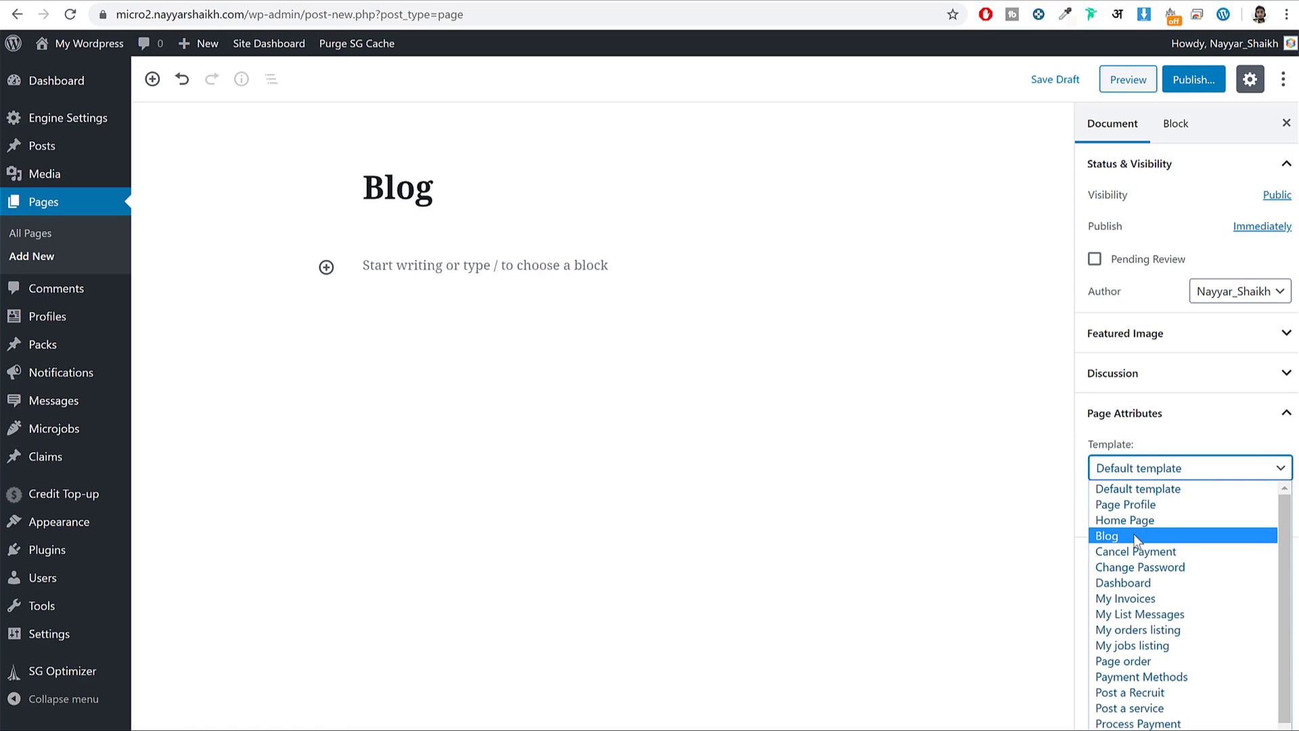
left_click(1138, 536)
left_click(1199, 81)
left_click(1199, 79)
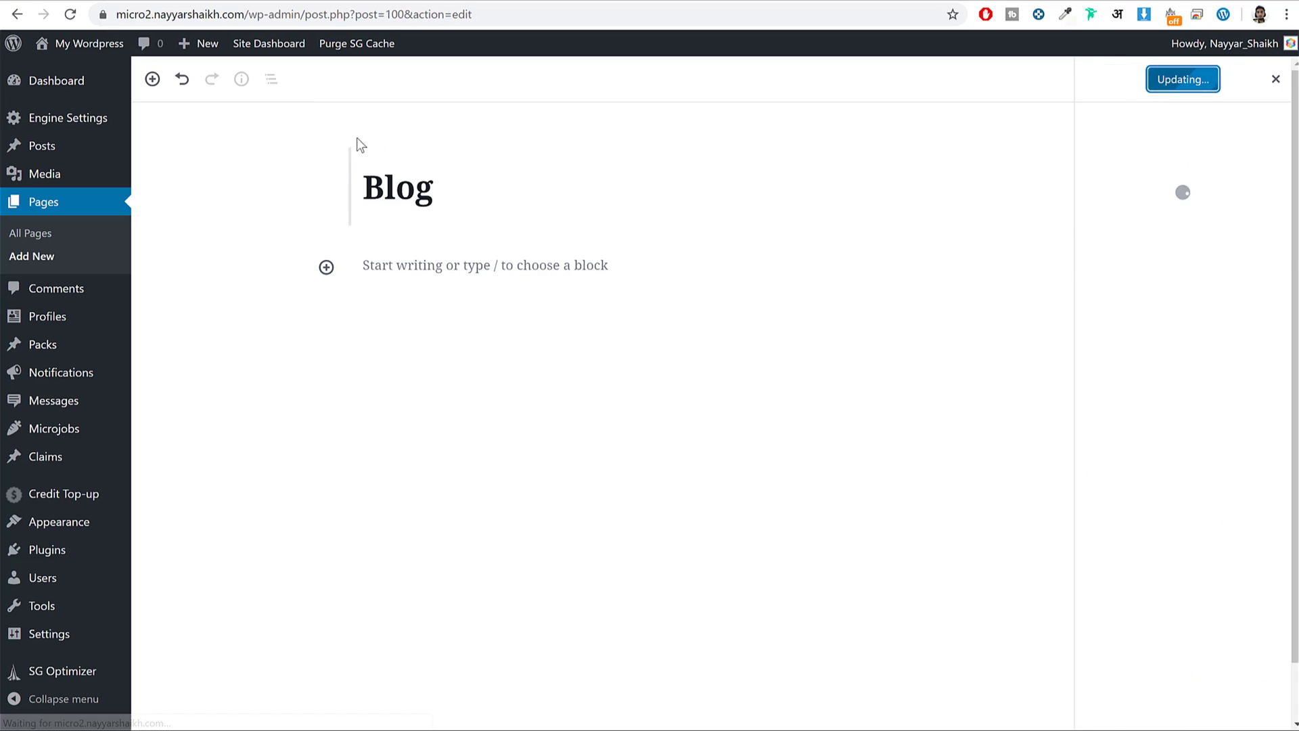
View the published Blog page in a new tab, then trash the Hello world! post.
right_click(303, 704)
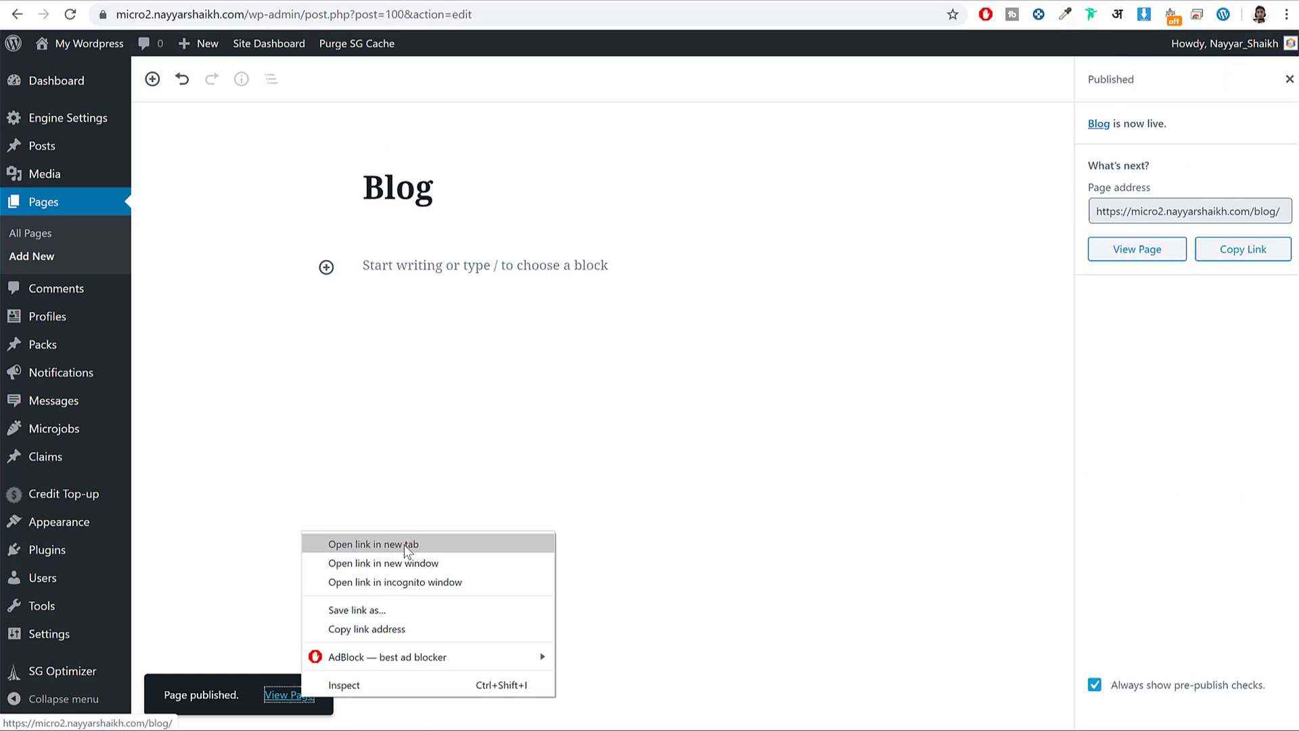
left_click(372, 623)
left_click(514, 2)
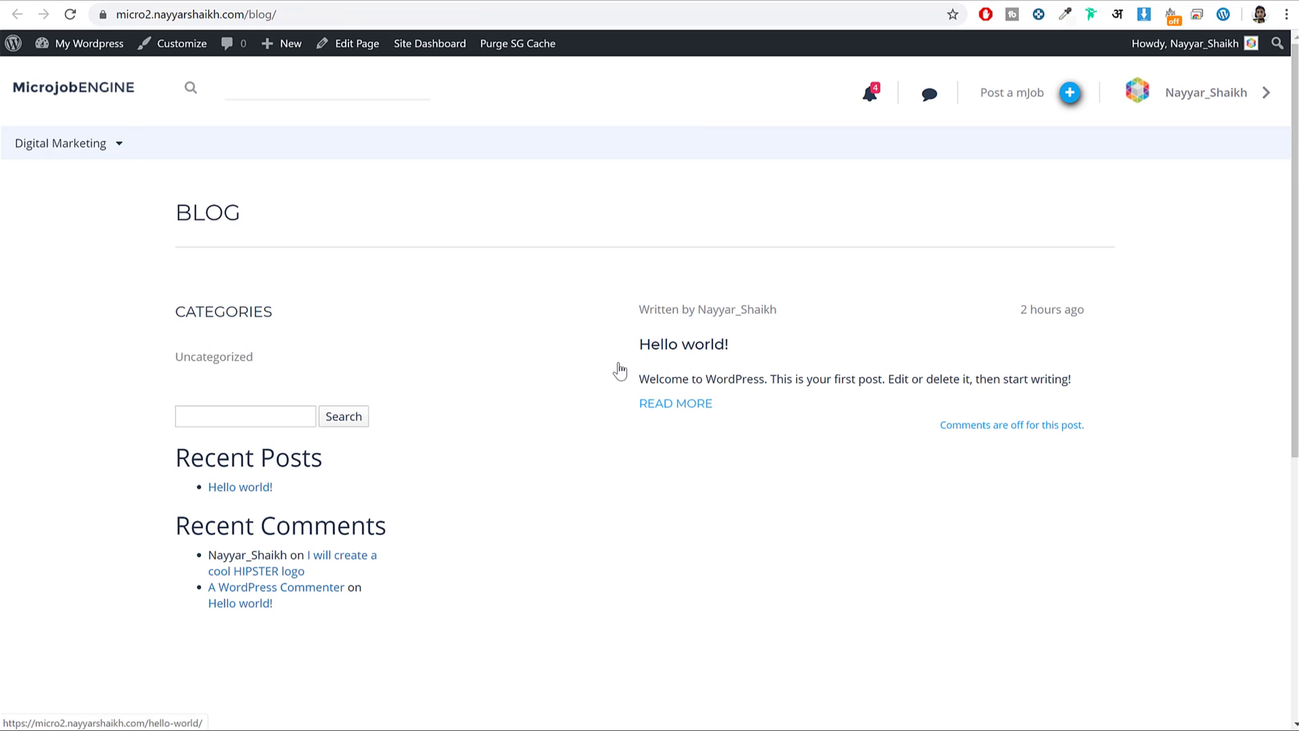
key("ctrl+w")
left_click(54, 144)
left_click(280, 229)
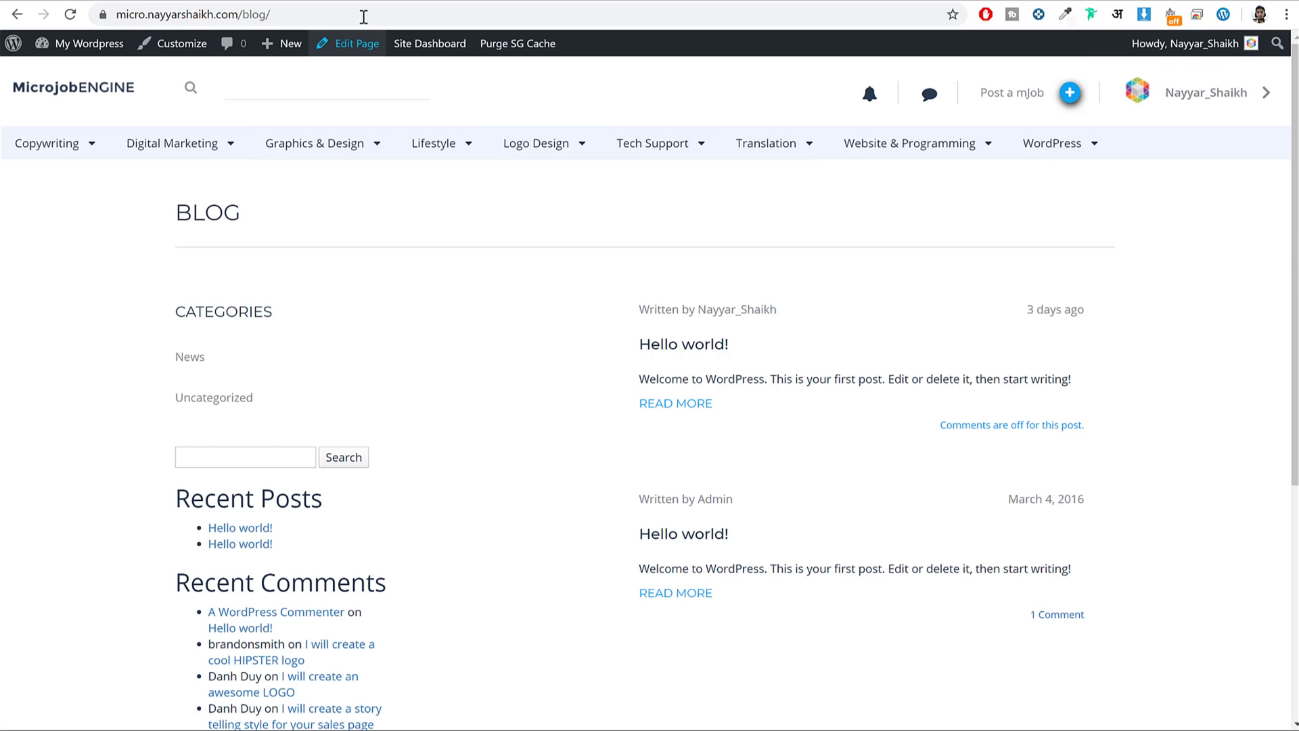
Load lipsum.com in a new tab and generate five paragraphs of Lorem Ipsum.
key("ctrl+t")
type("lipsum.com")
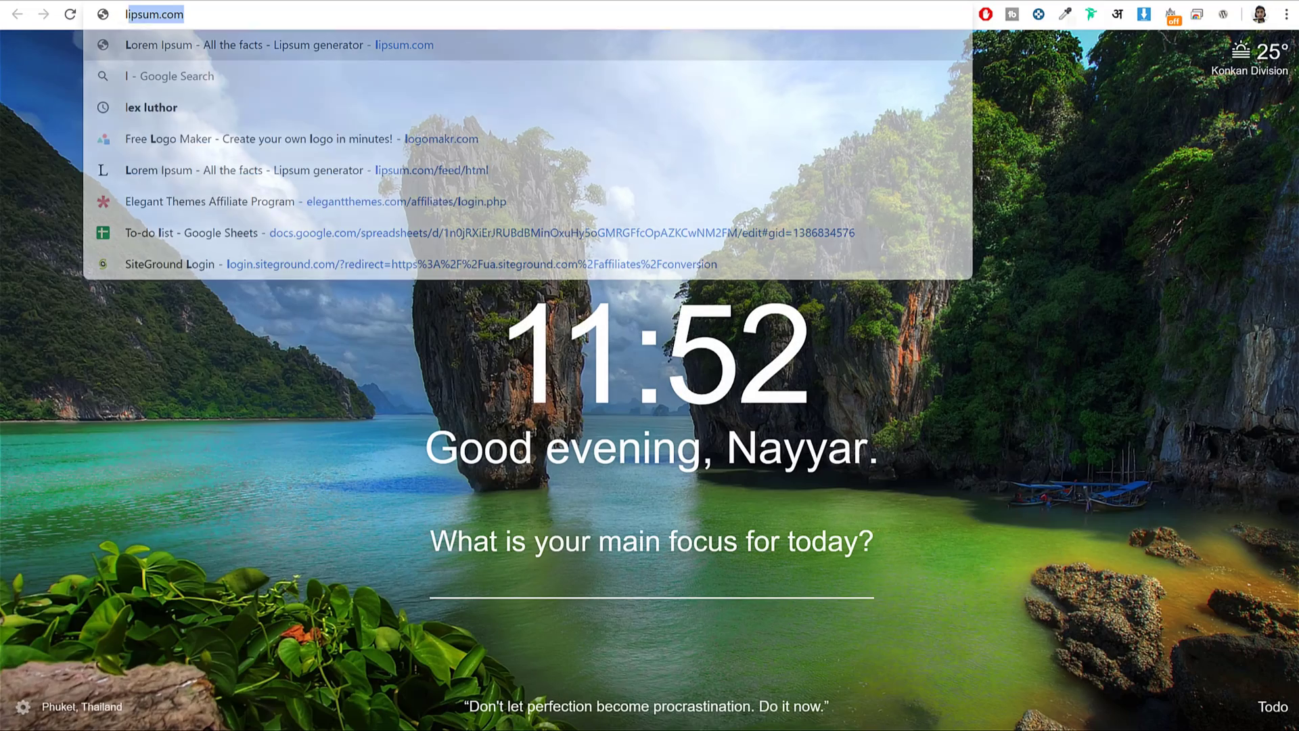
key("Return")
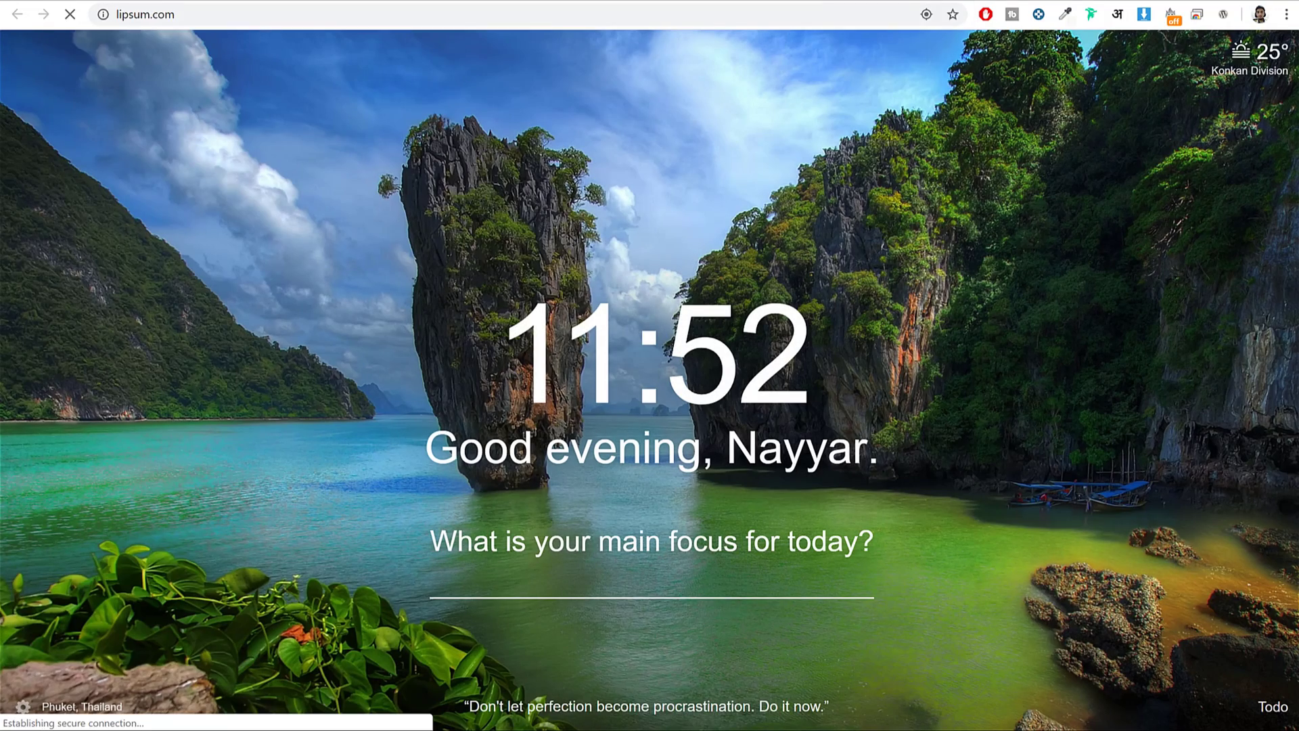
scroll(986, 431, "down", 5)
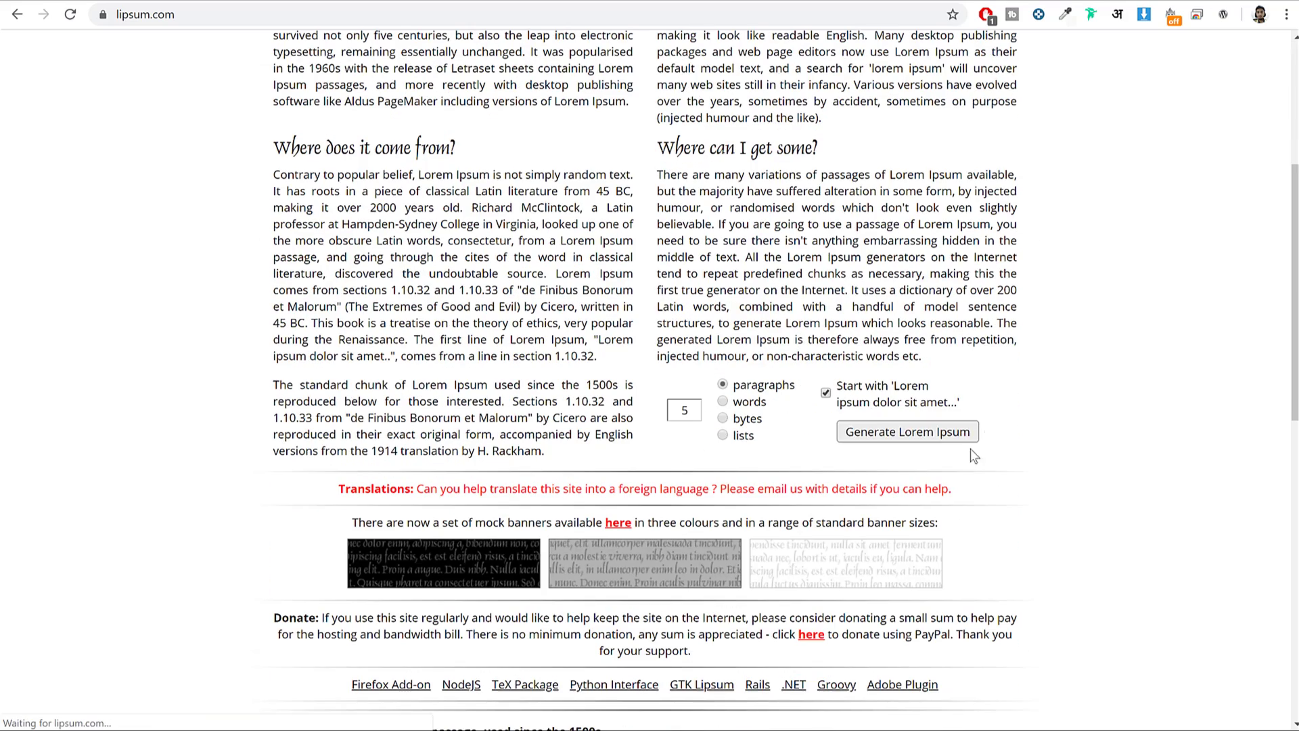
left_click(916, 432)
Select the generated Lorem Ipsum text and place the caret in the new post's empty paragraph.
left_click_drag(700, 655, 734, 637)
left_click(907, 644)
left_click_drag(954, 633, 296, 245)
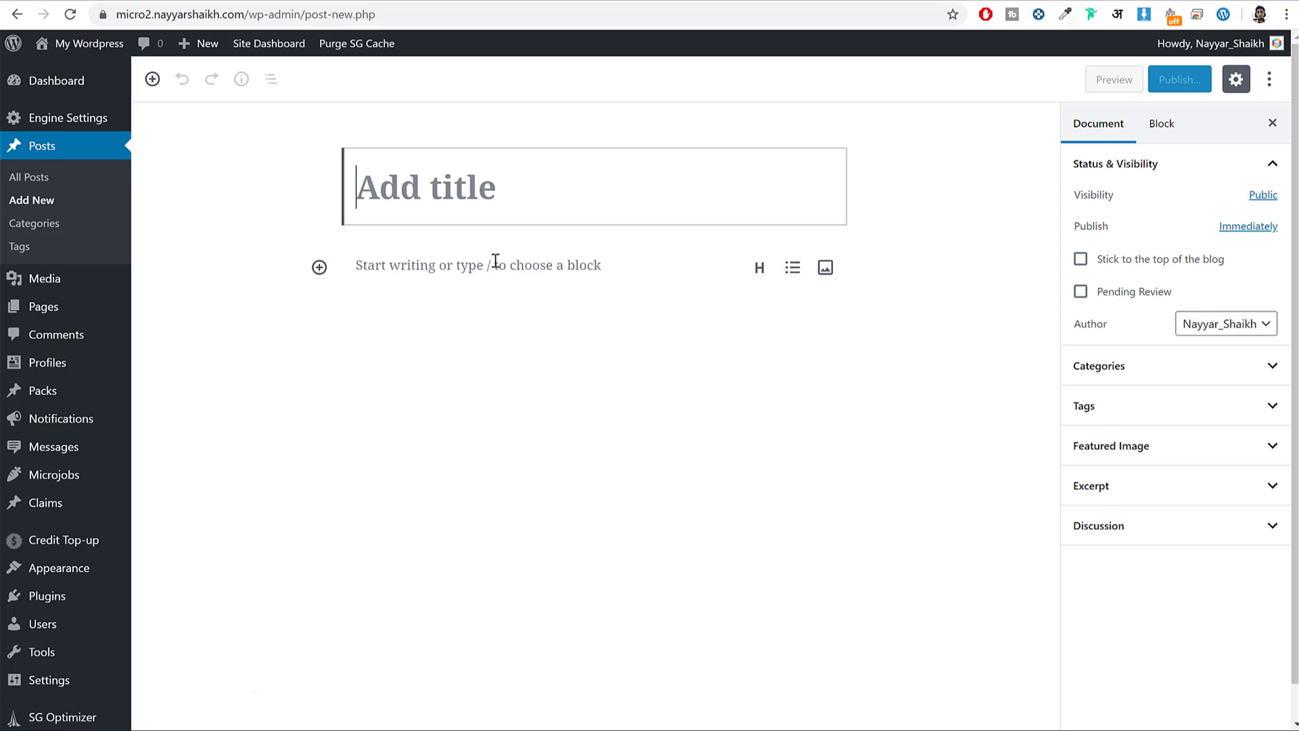
left_click(495, 261)
Paste the lorem text into the post and title it 'Sed fermentum vehicula massa mollis porta'.
key("ctrl+v")
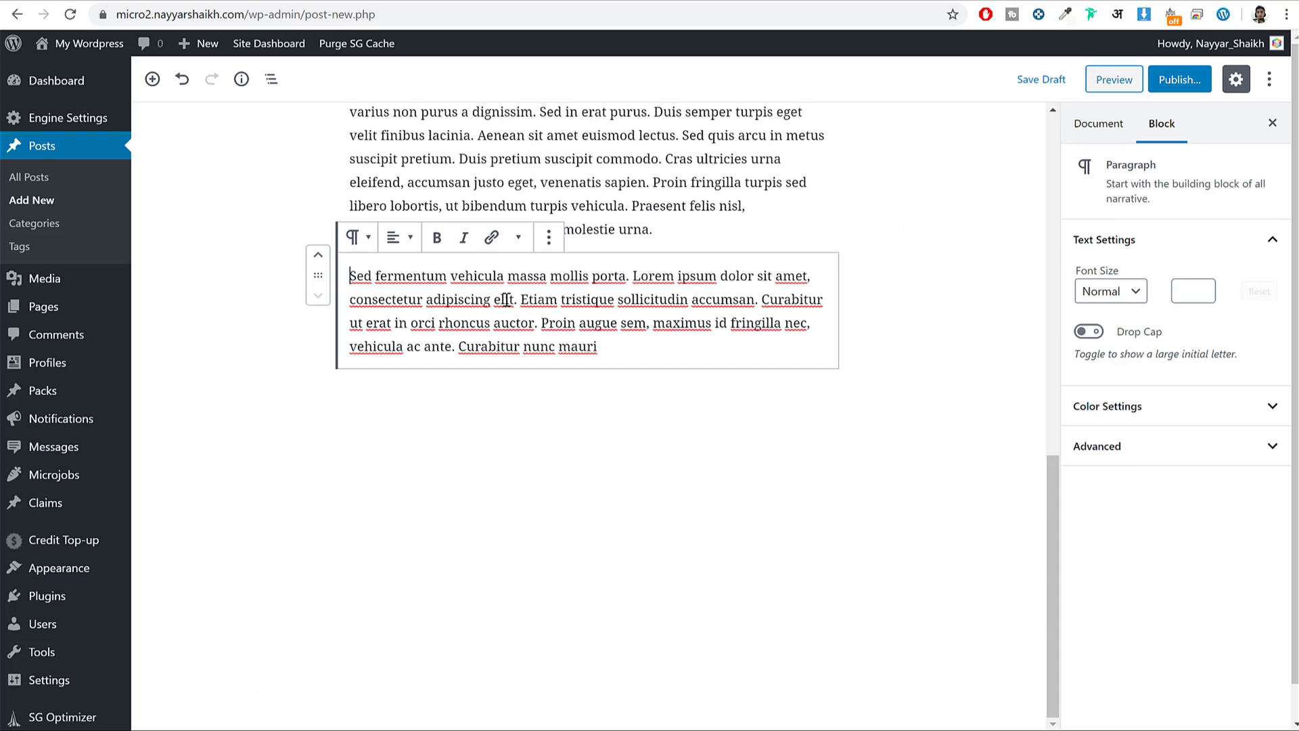
left_click_drag(625, 275, 44, 278)
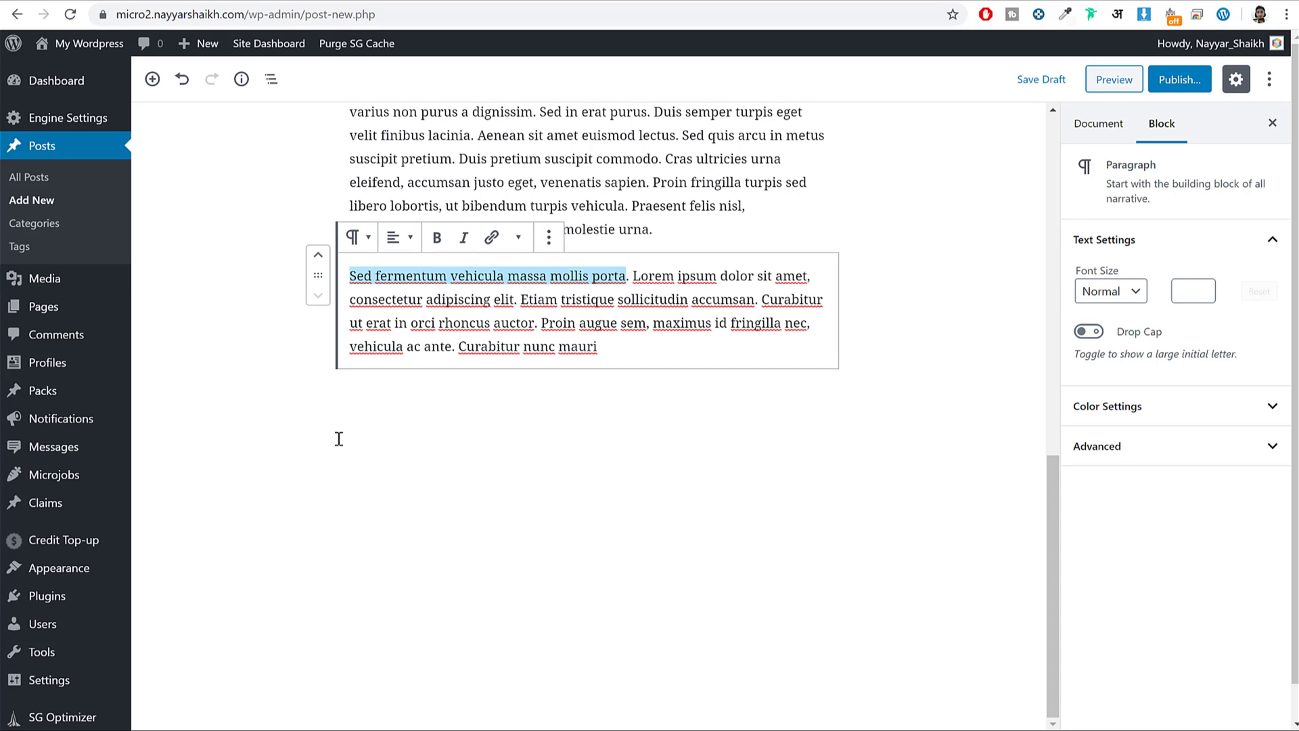
scroll(334, 426, "up", 15)
left_click(502, 178)
key("ctrl+v")
Create and assign a new 'Blog' category, then expand the Featured Image panel.
left_click(1170, 365)
left_click(1143, 429)
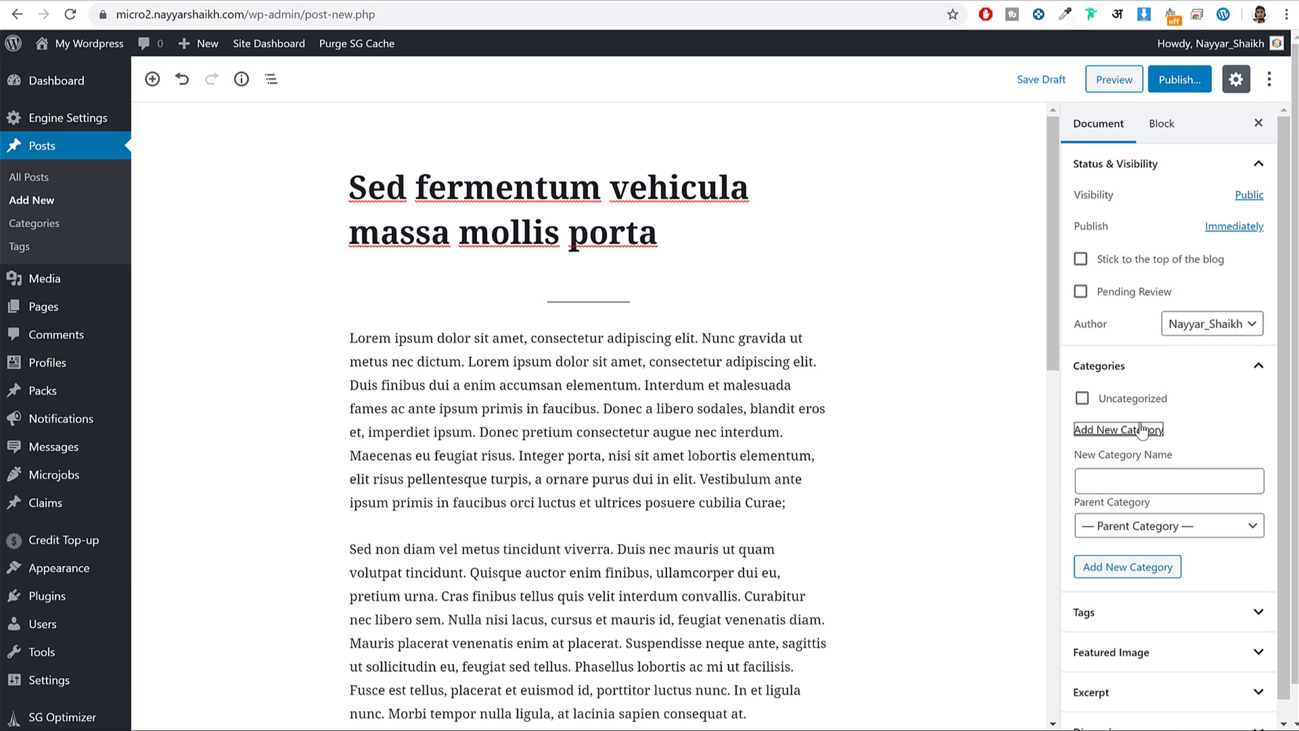
left_click(1137, 482)
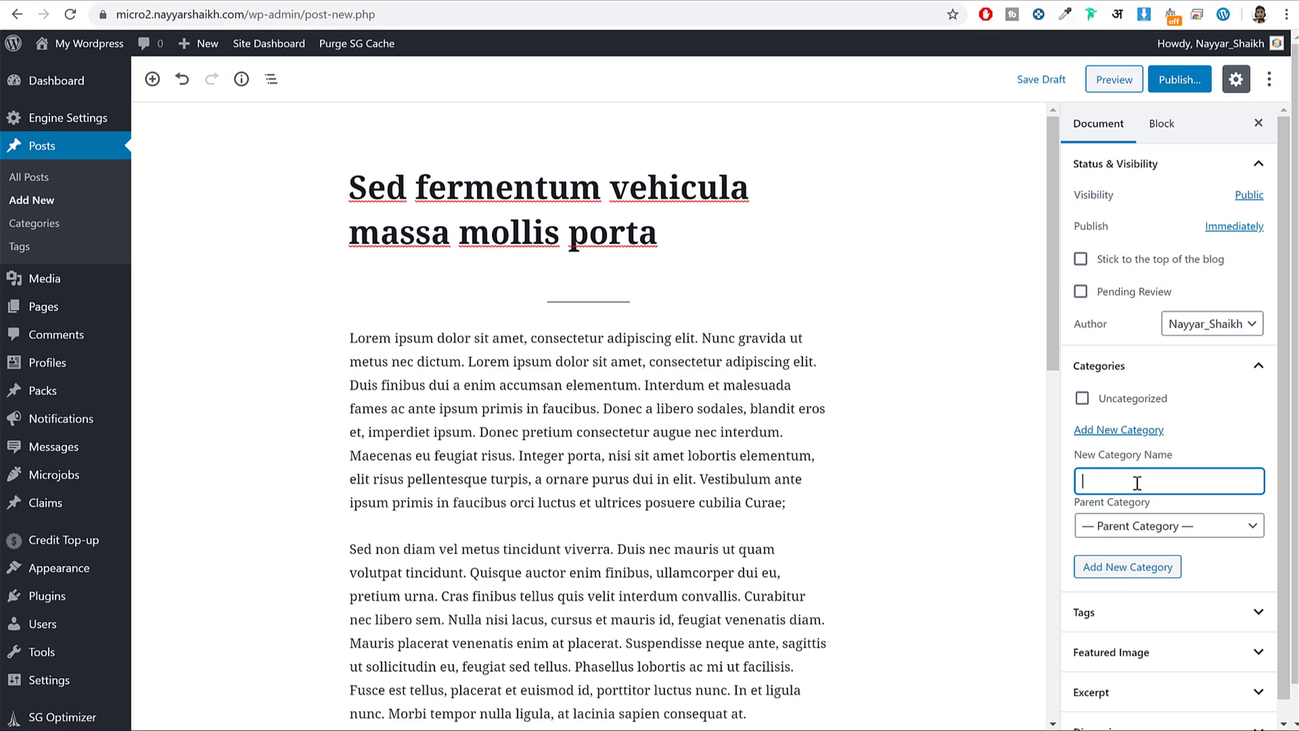
left_click(1110, 568)
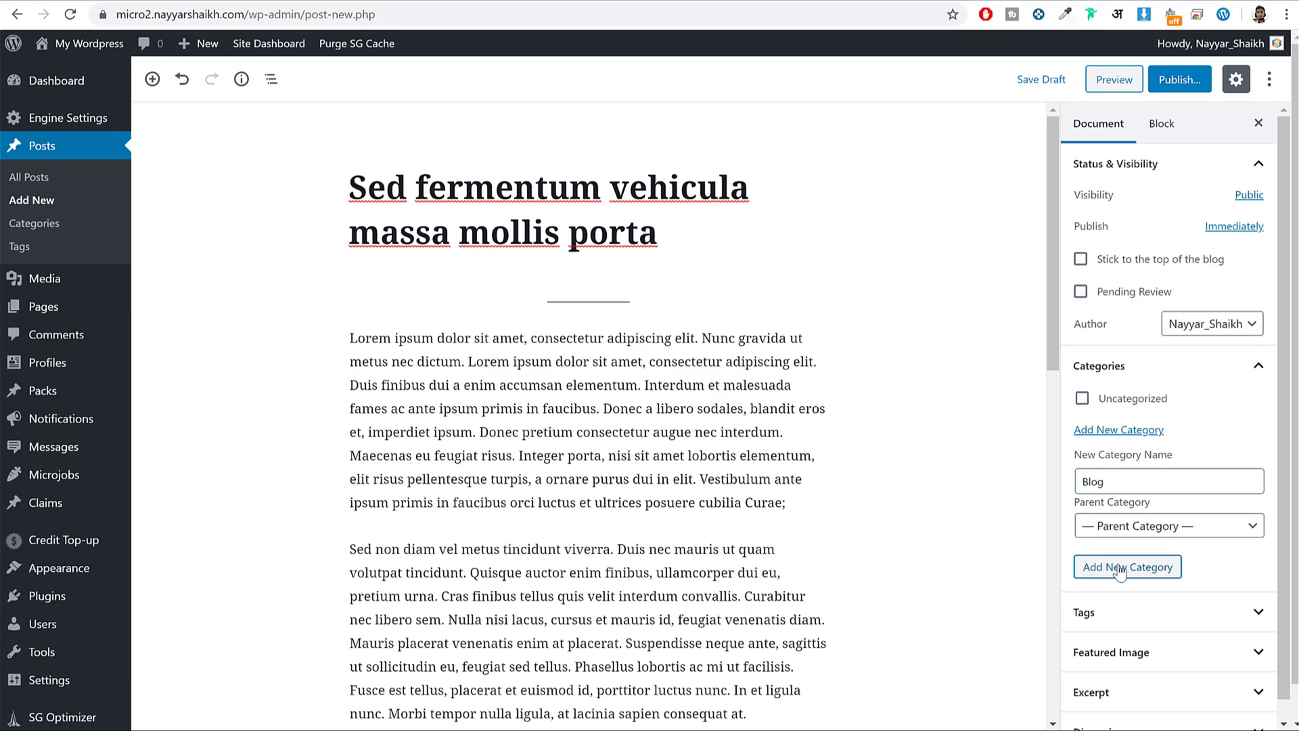
left_click(1151, 675)
Set the second library image, a city street, as the featured image and publish the post.
left_click(1156, 714)
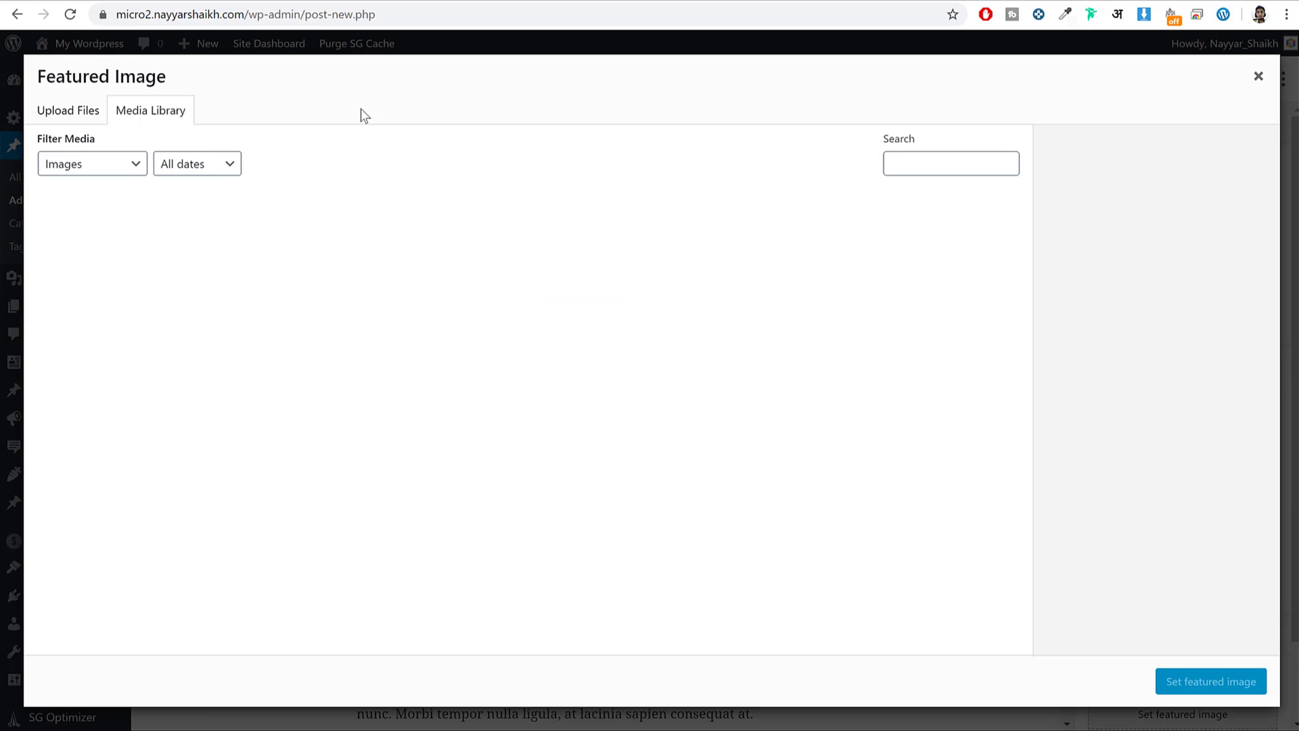
left_click(214, 247)
left_click(1211, 681)
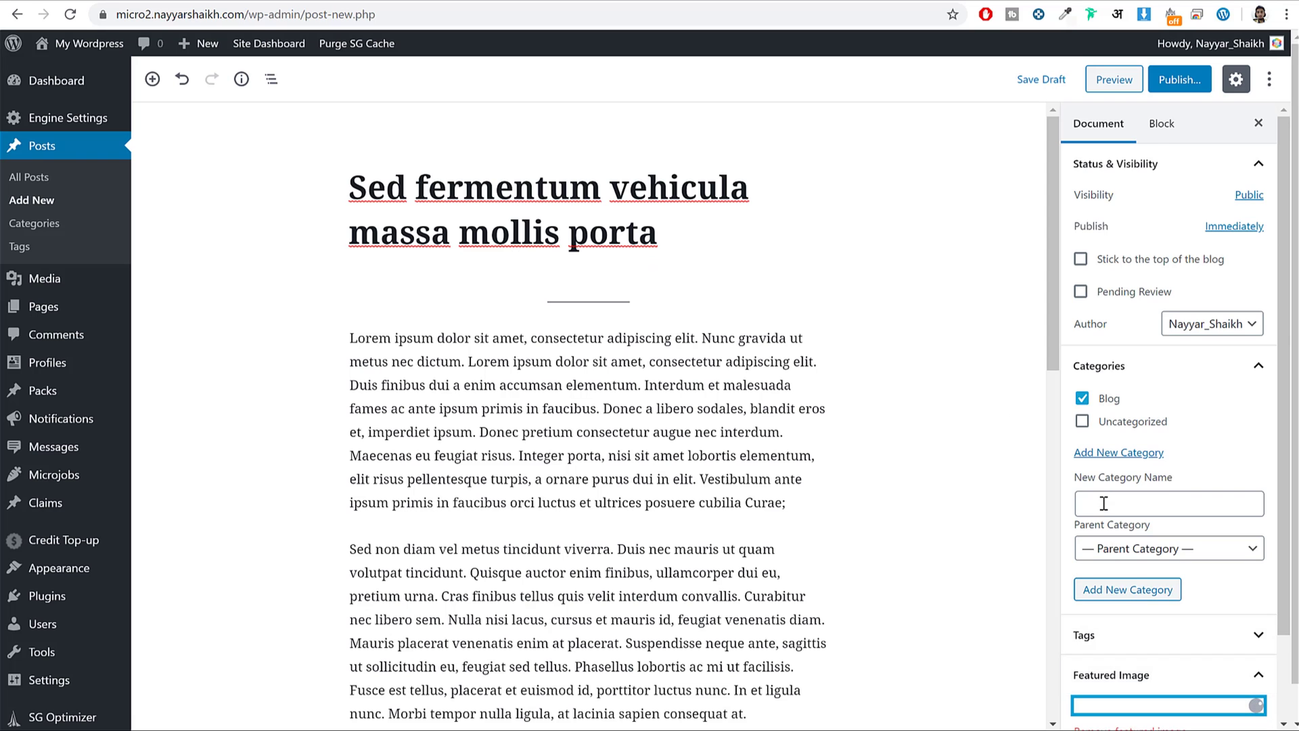
scroll(1102, 501, "down", 4)
left_click(1198, 84)
left_click(1196, 83)
Open the published post in a new tab and change its address to the site's /blog/ page.
right_click(285, 695)
left_click(325, 544)
left_click(447, 3)
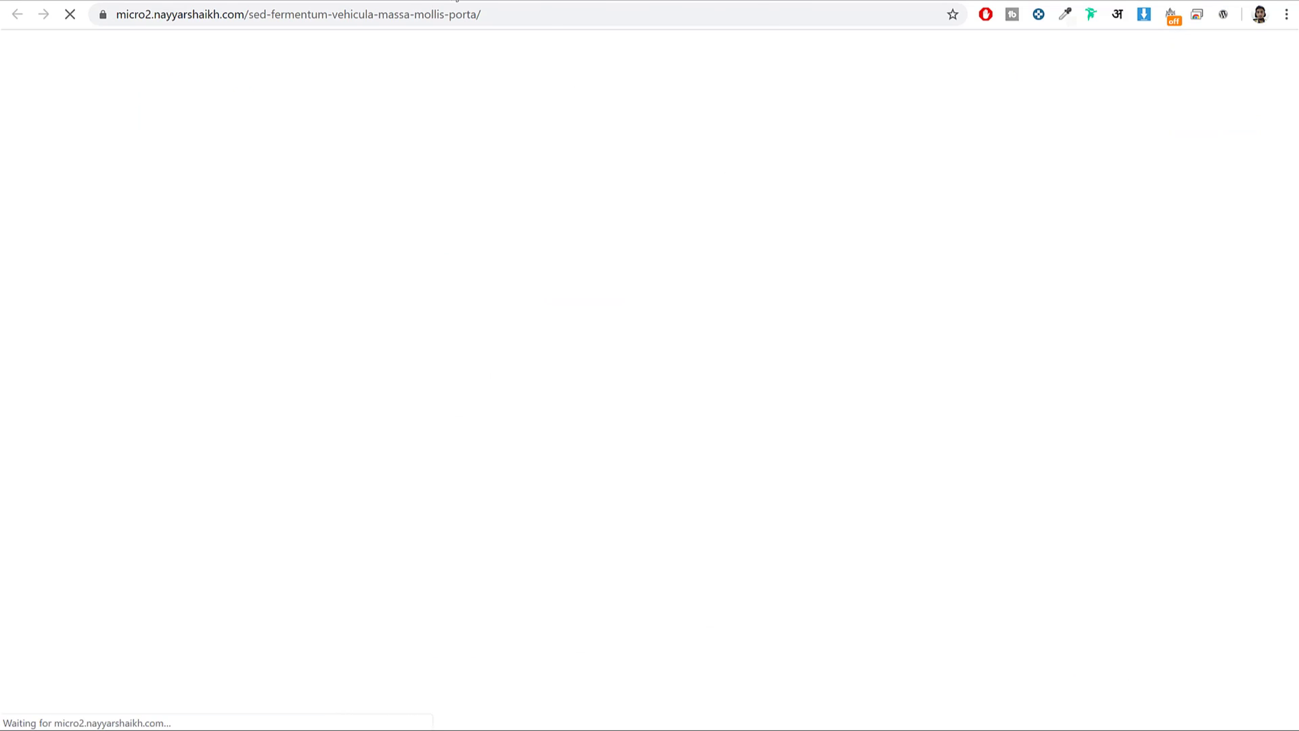
scroll(559, 351, "down", 2)
scroll(559, 380, "up", 2)
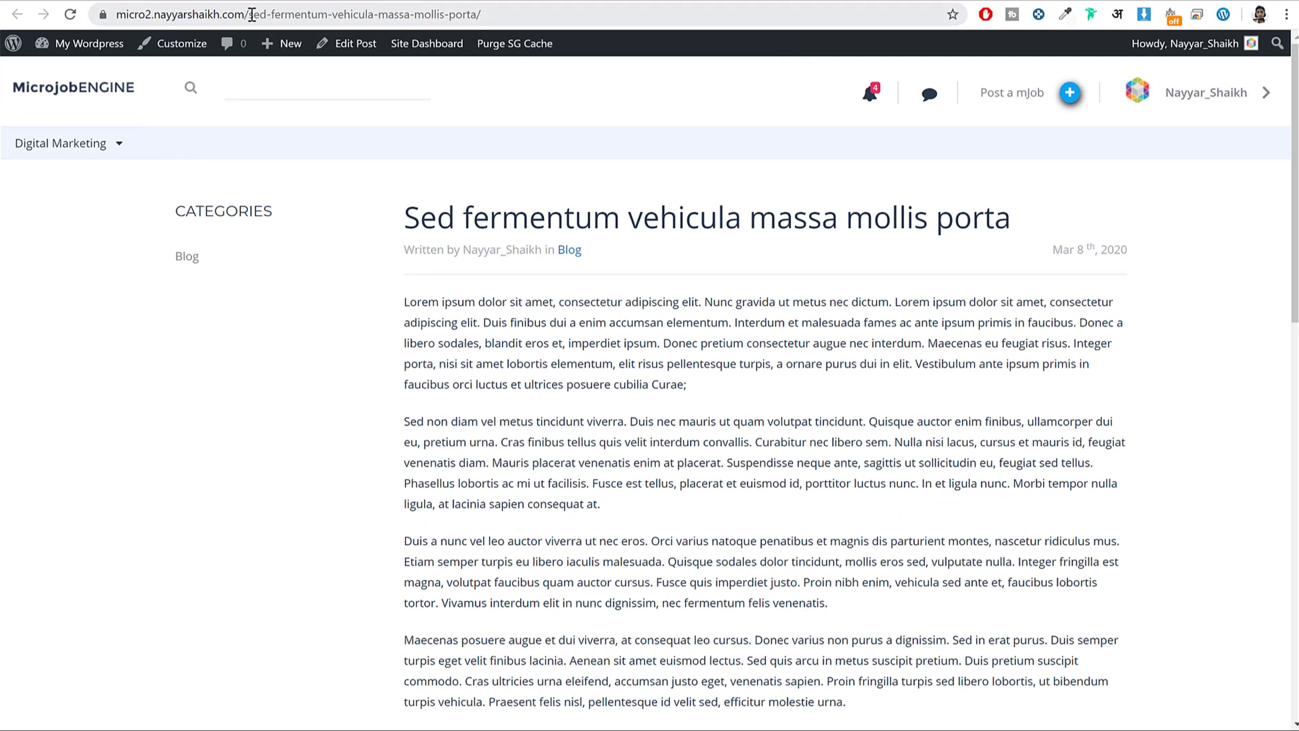
left_click(250, 14)
left_click(490, 15)
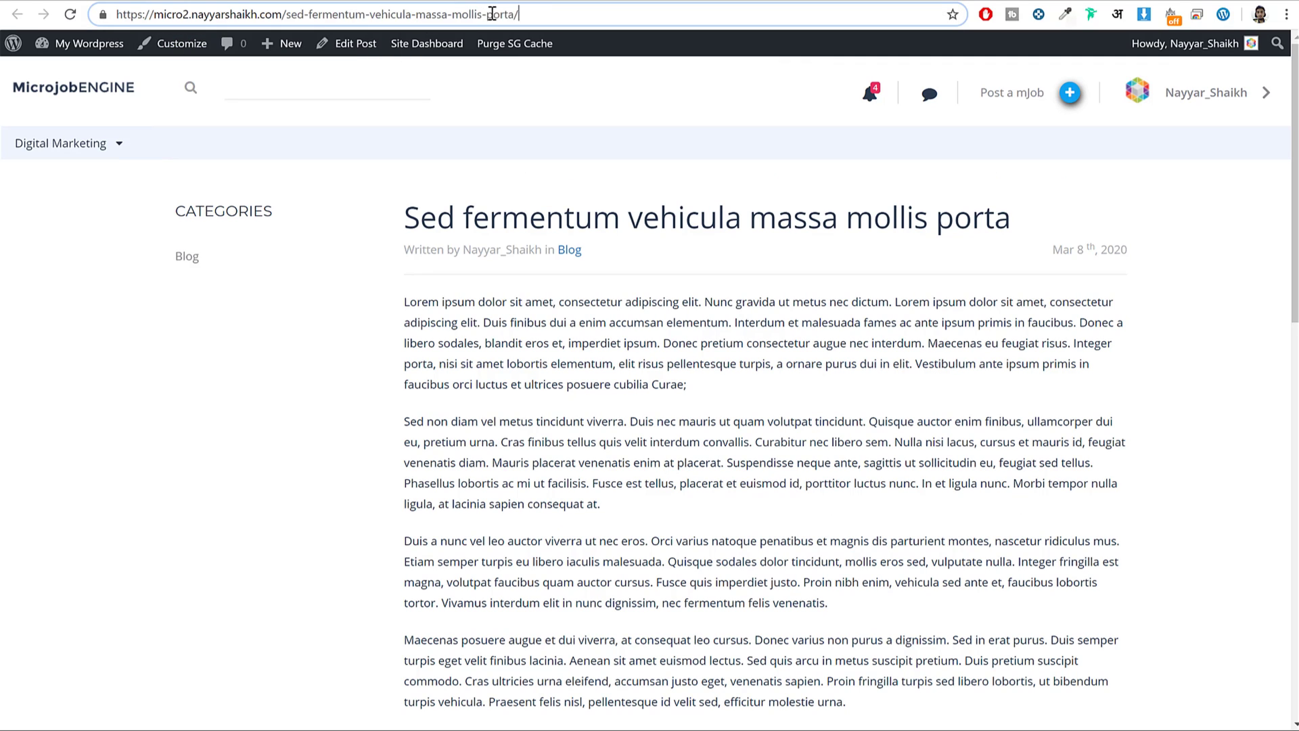
left_click_drag(531, 10, 300, 17)
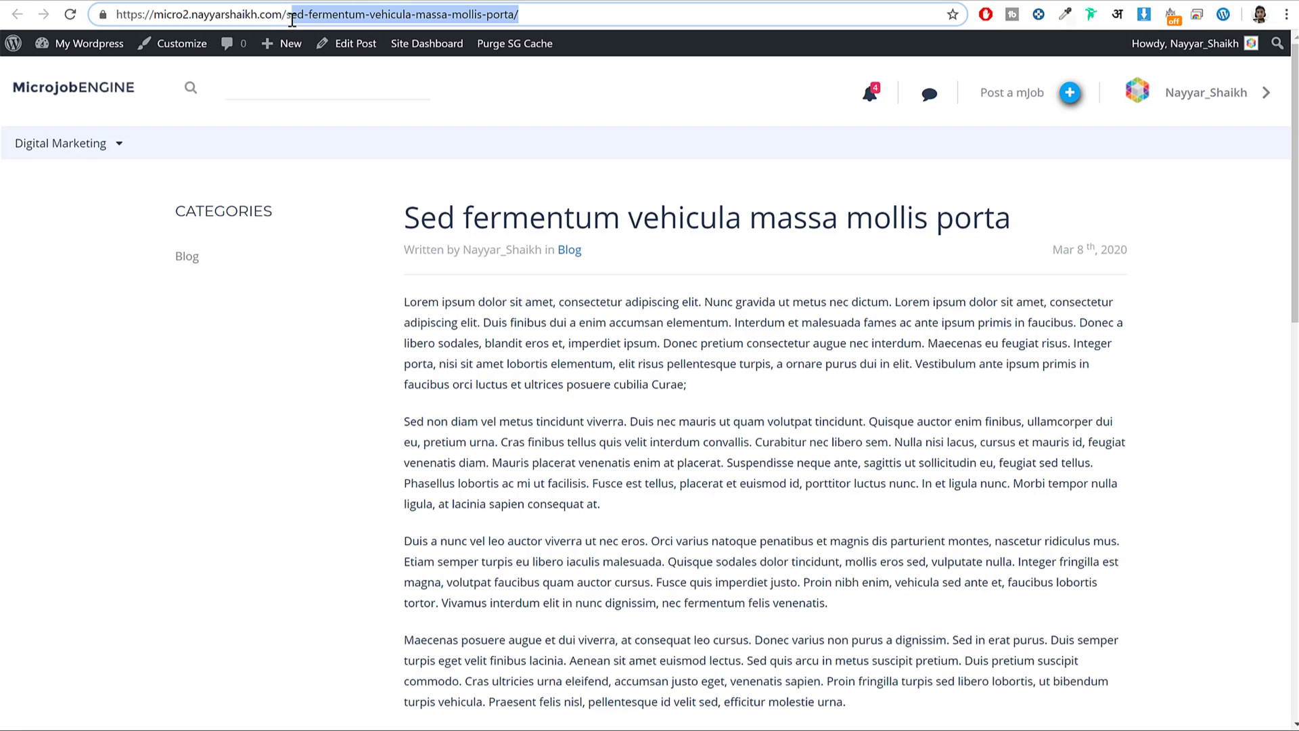
type("blog")
key("Return")
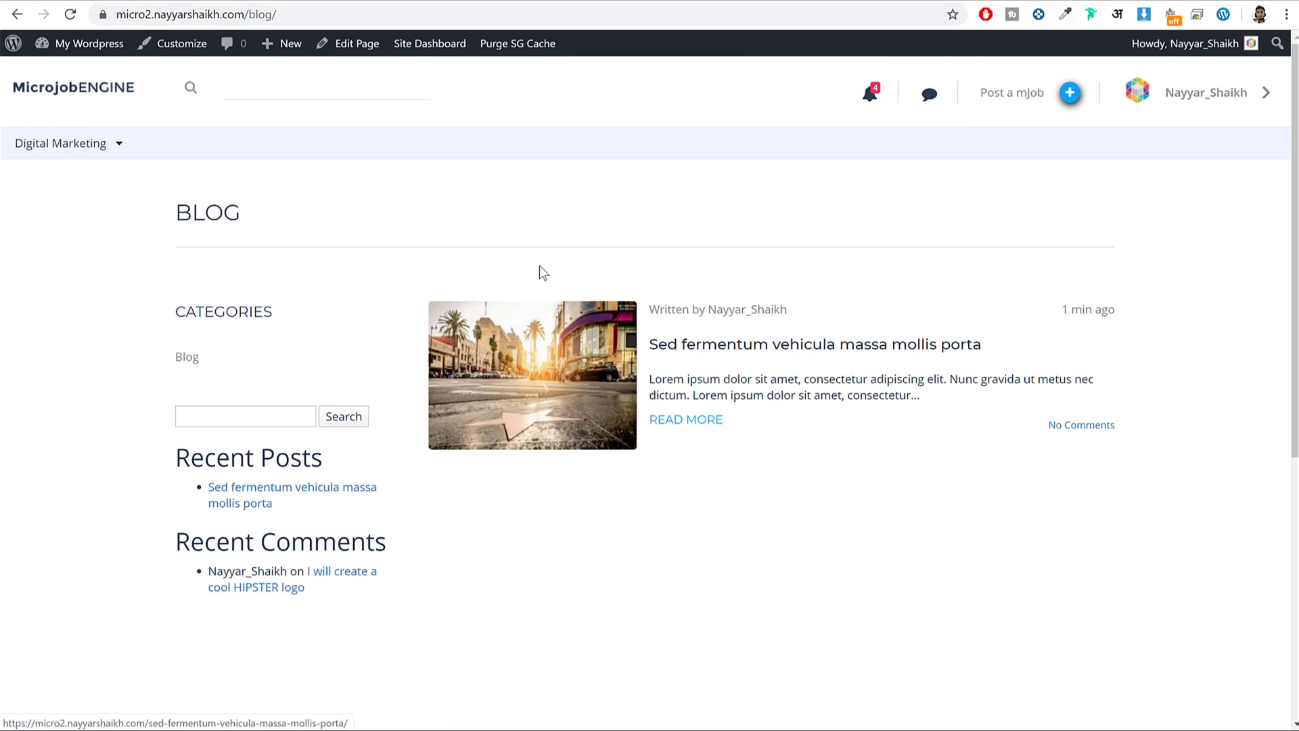
Browse the reference site's footer links and open its About Us page.
scroll(614, 340, "down", 4)
scroll(615, 339, "up", 4)
scroll(765, 387, "down", 2)
scroll(762, 383, "down", 2)
scroll(635, 318, "up", 4)
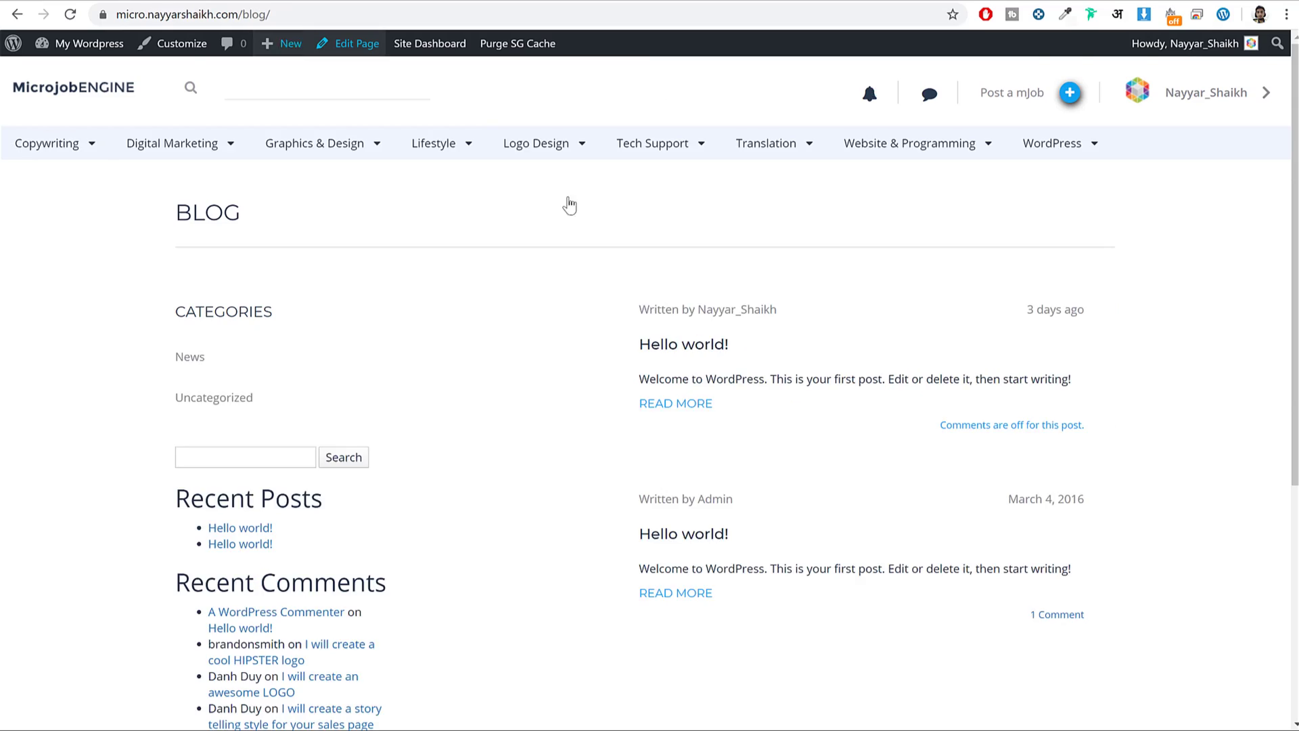
scroll(775, 358, "down", 5)
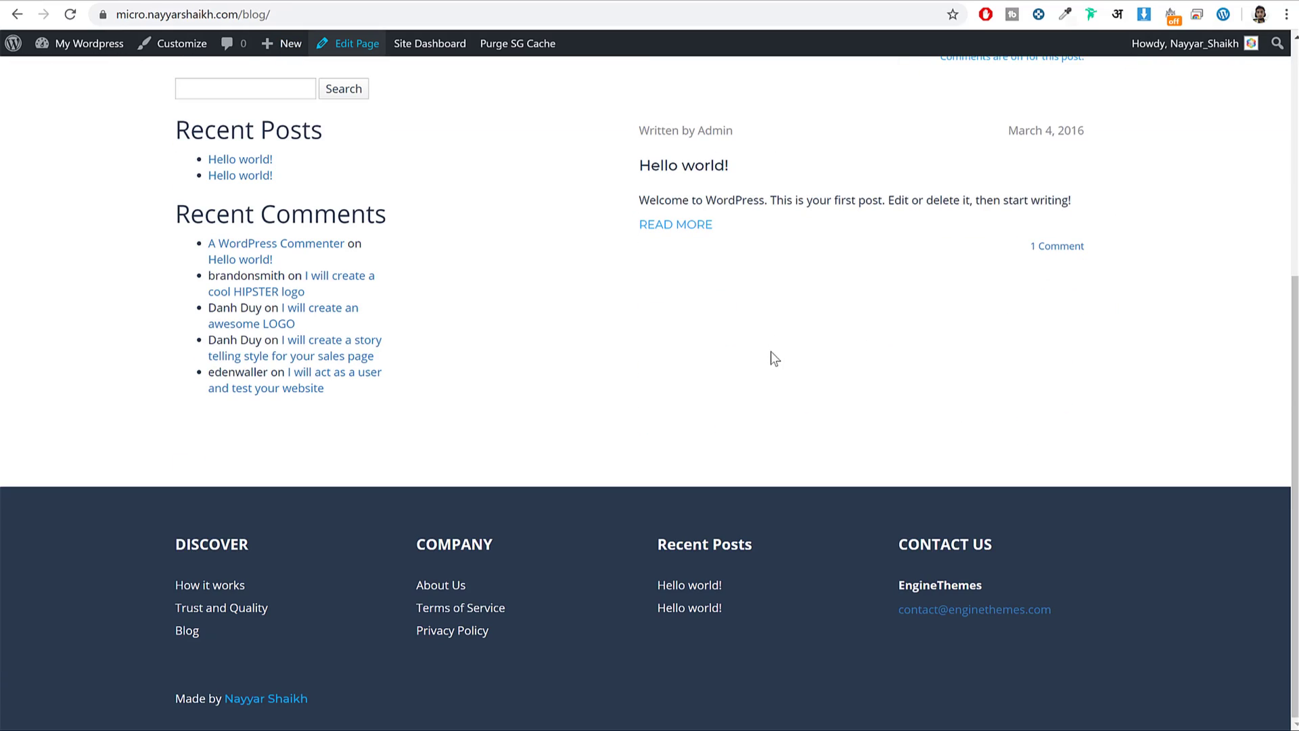
left_click(441, 586)
Review the About Us page, then return to the post editor tab.
scroll(393, 528, "down", 7)
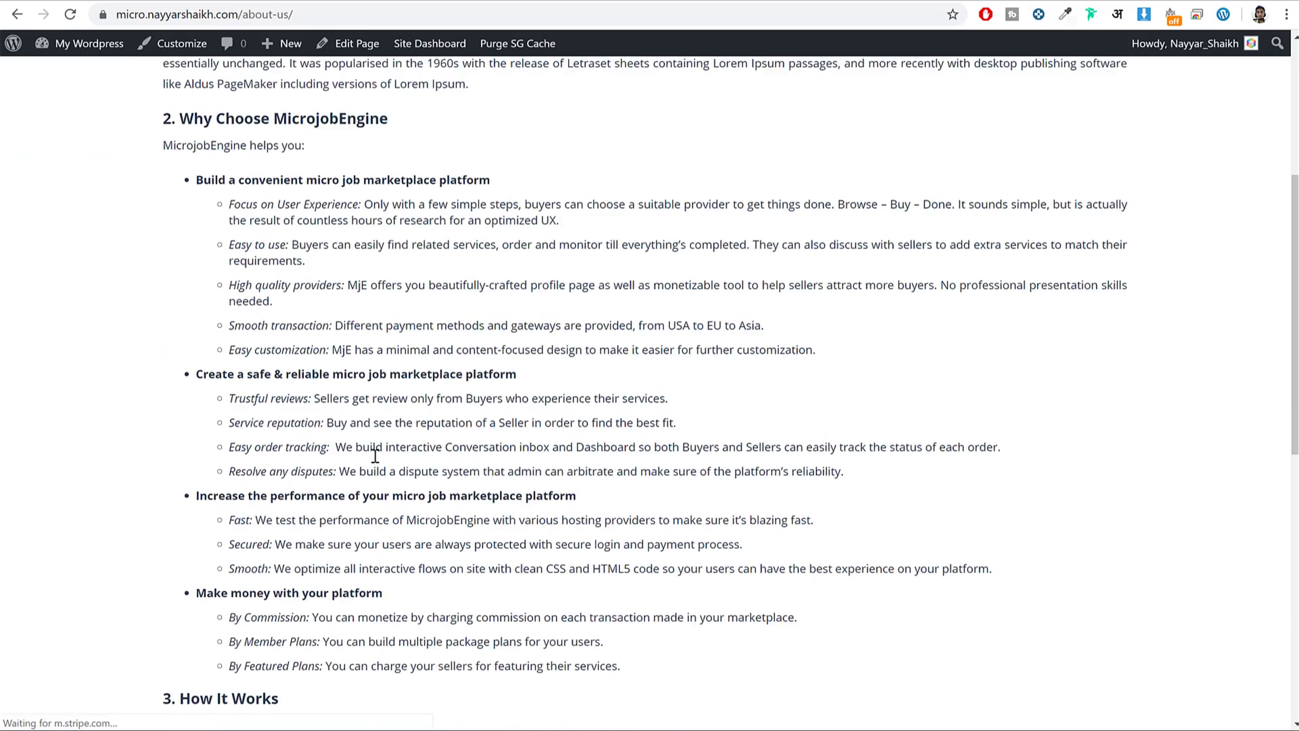
scroll(340, 423, "up", 10)
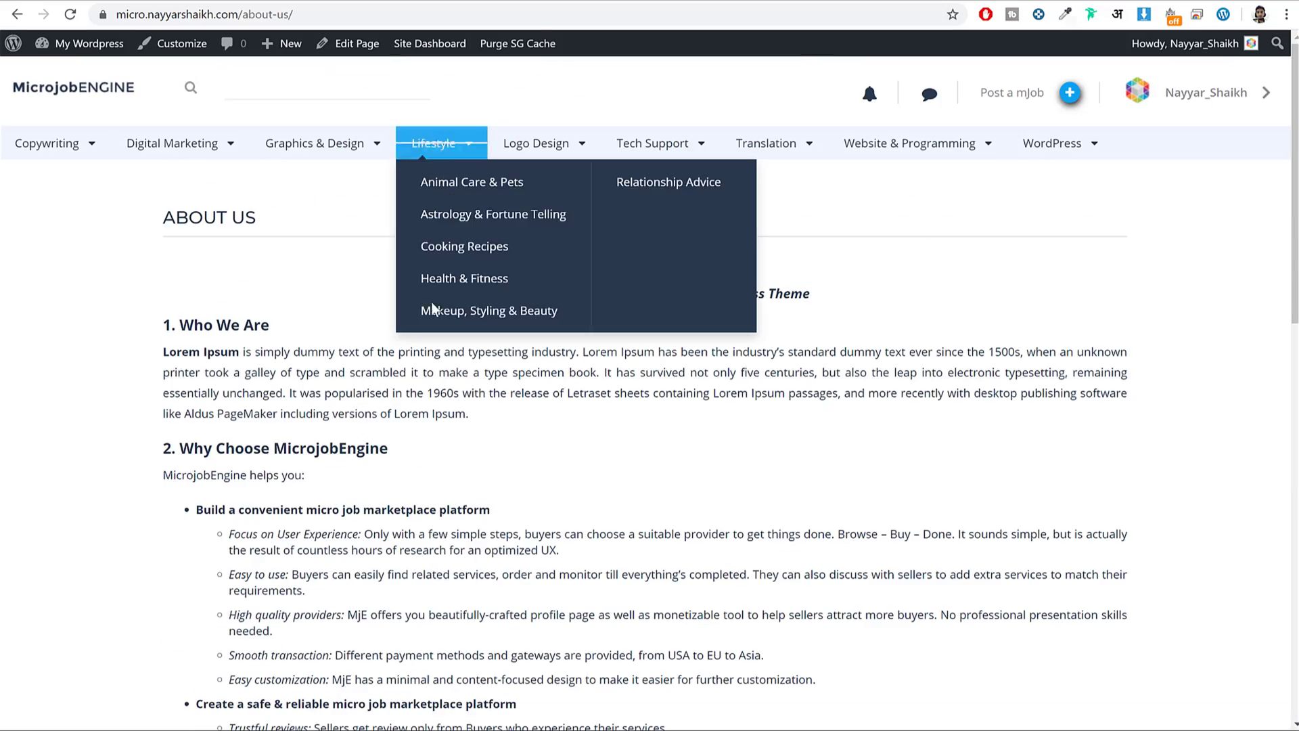
scroll(474, 361, "down", 10)
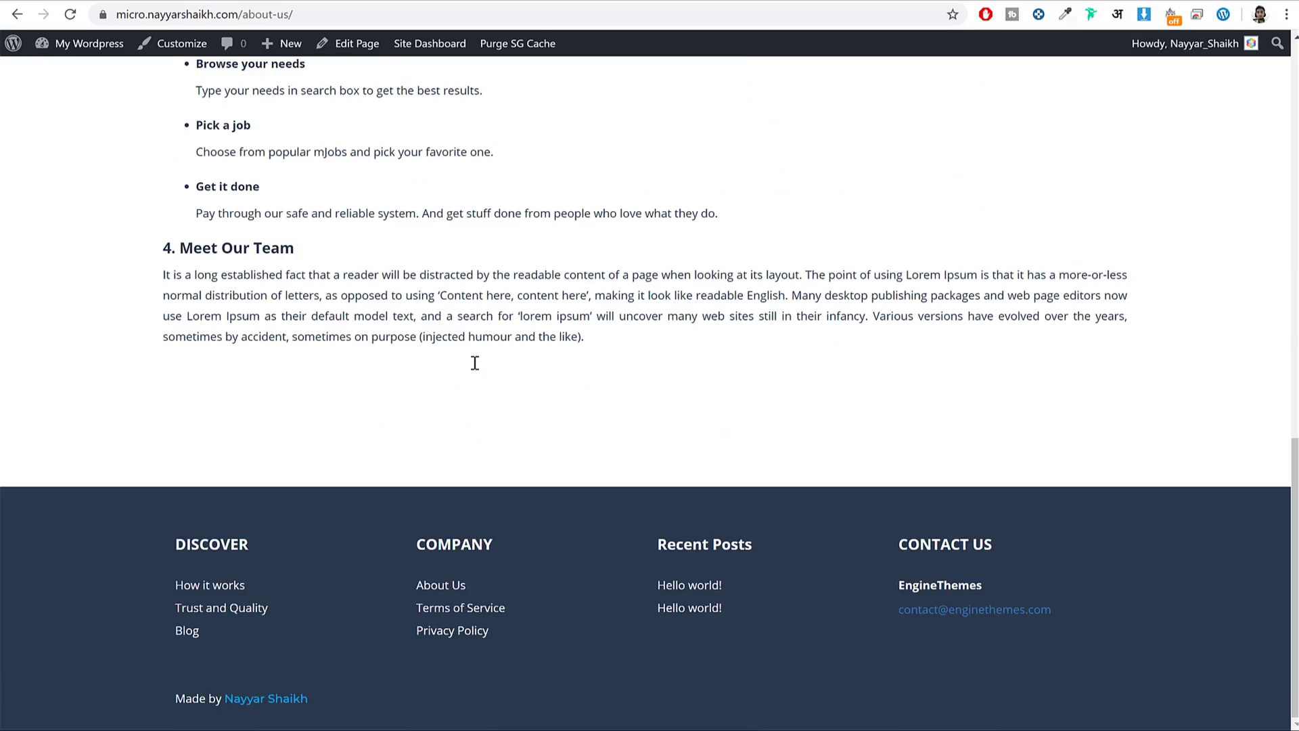
scroll(634, 551, "up", 10)
left_click(320, 2)
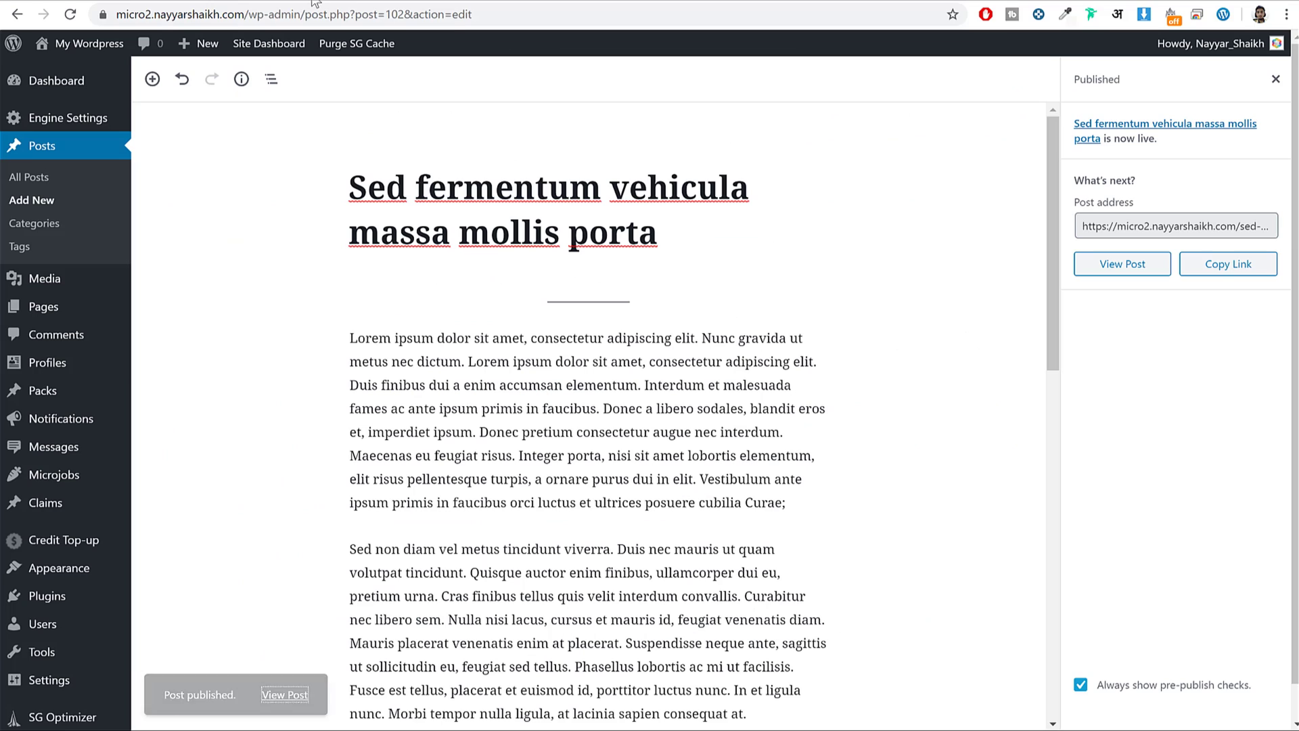
left_click(464, 2)
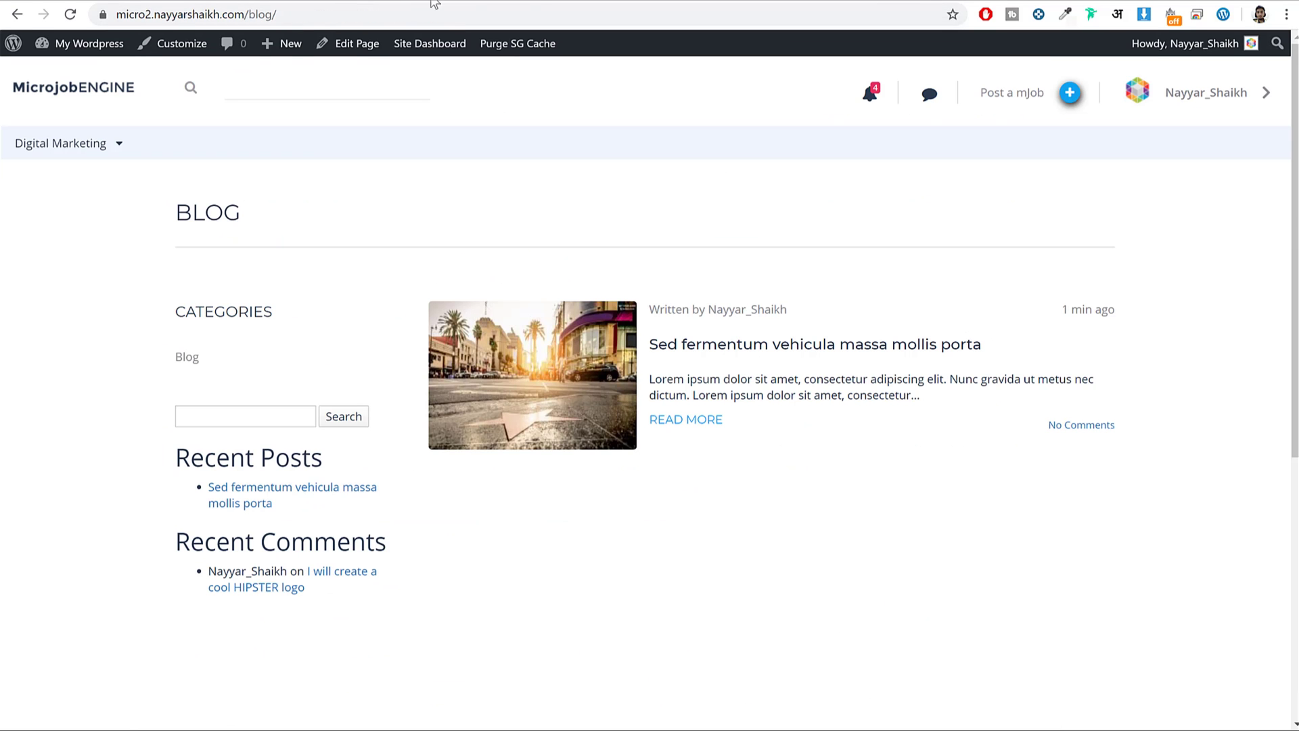
left_click(319, 1)
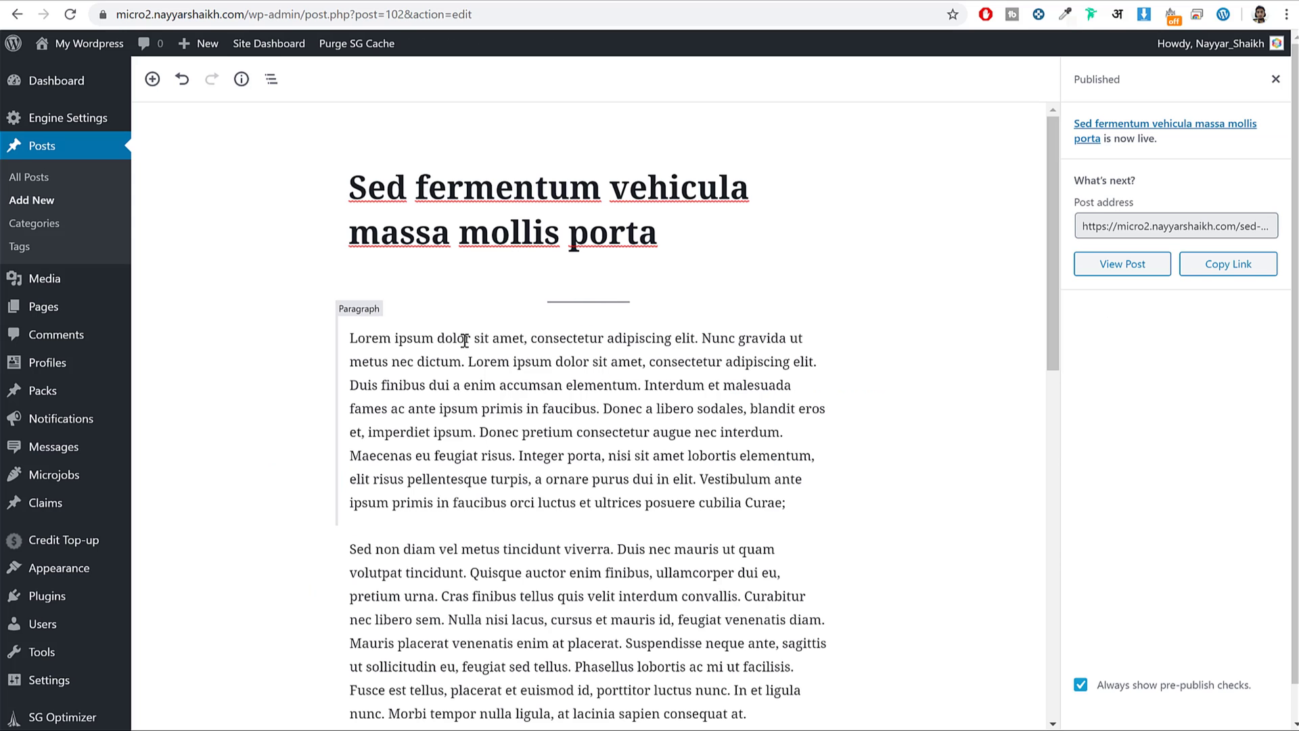
mouse_move(57, 579)
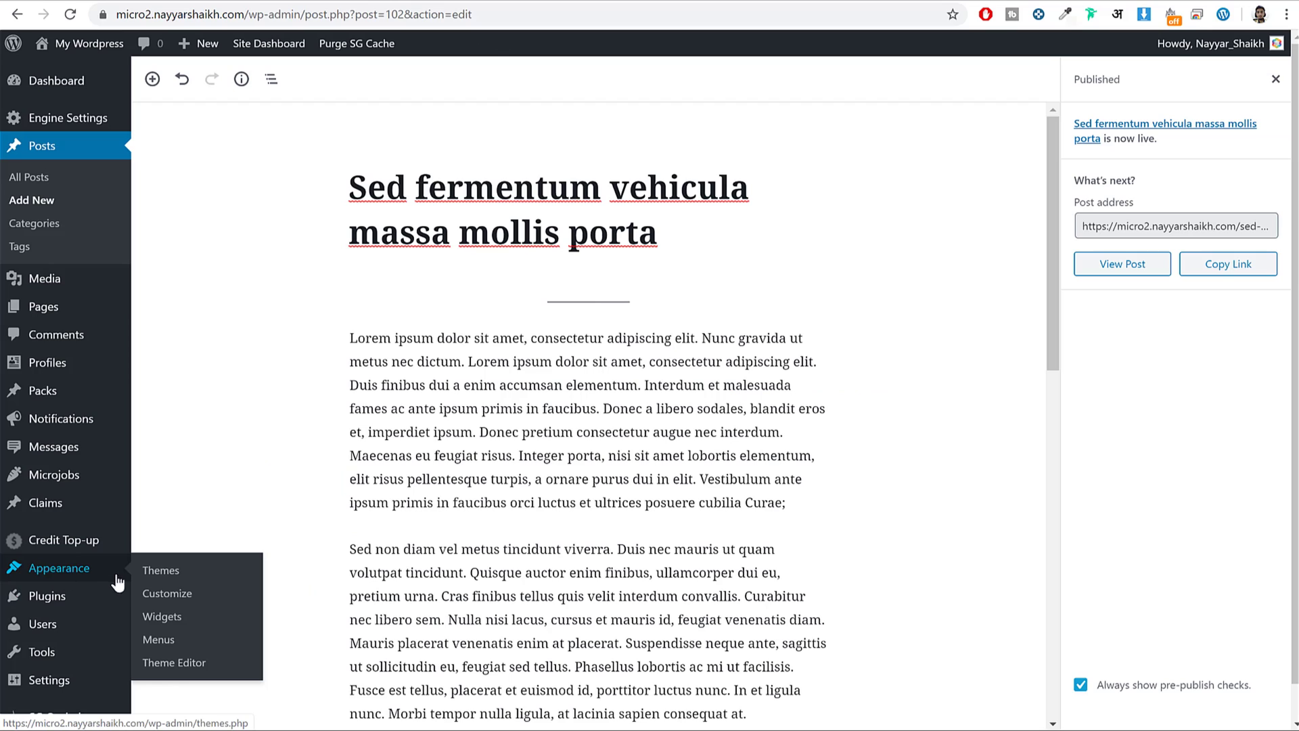
Create a new menu named Footer1 and add the Blog and other ticked pages to it.
left_click(169, 640)
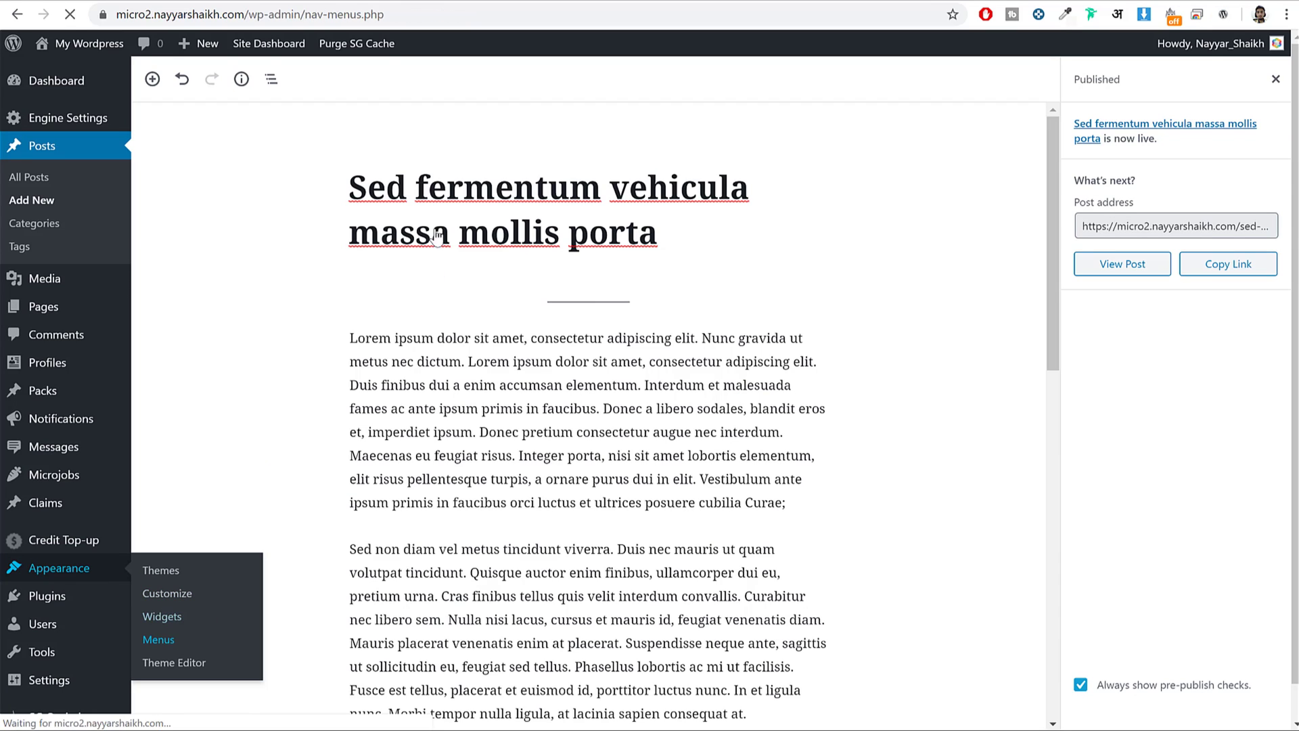
left_click(314, 174)
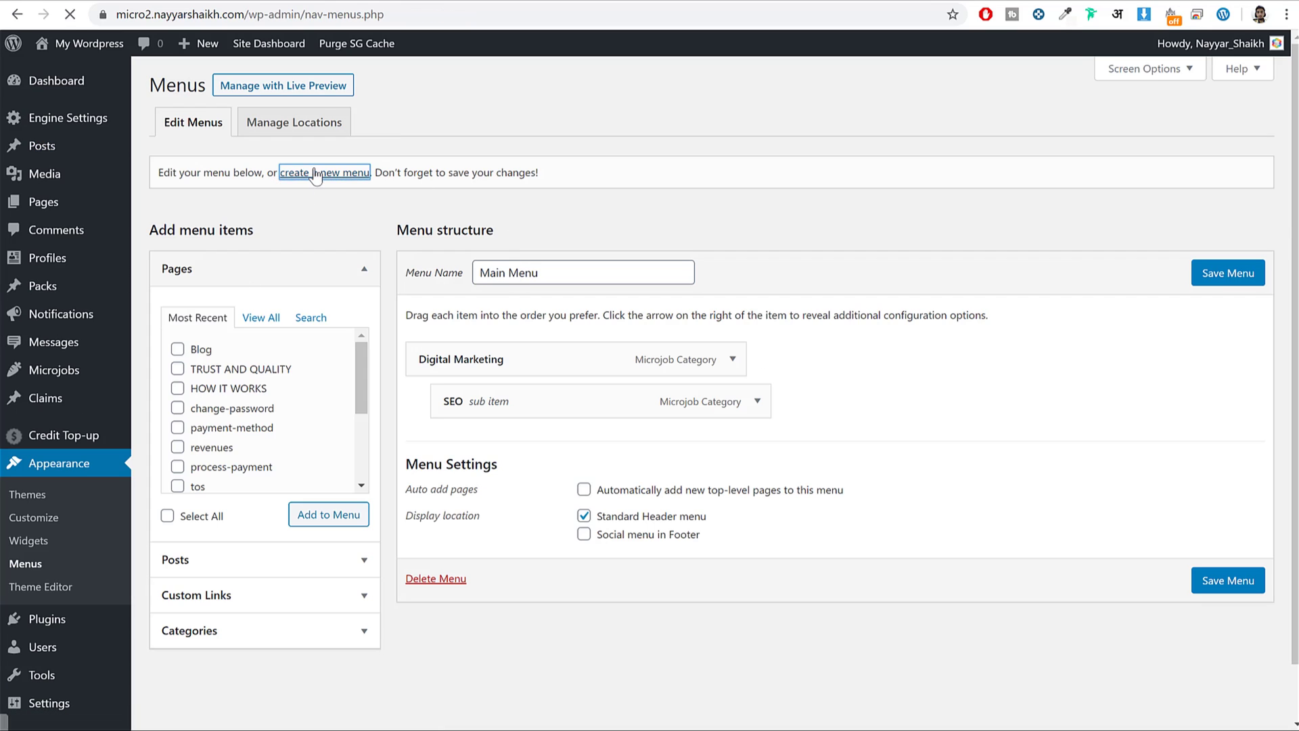
left_click(584, 272)
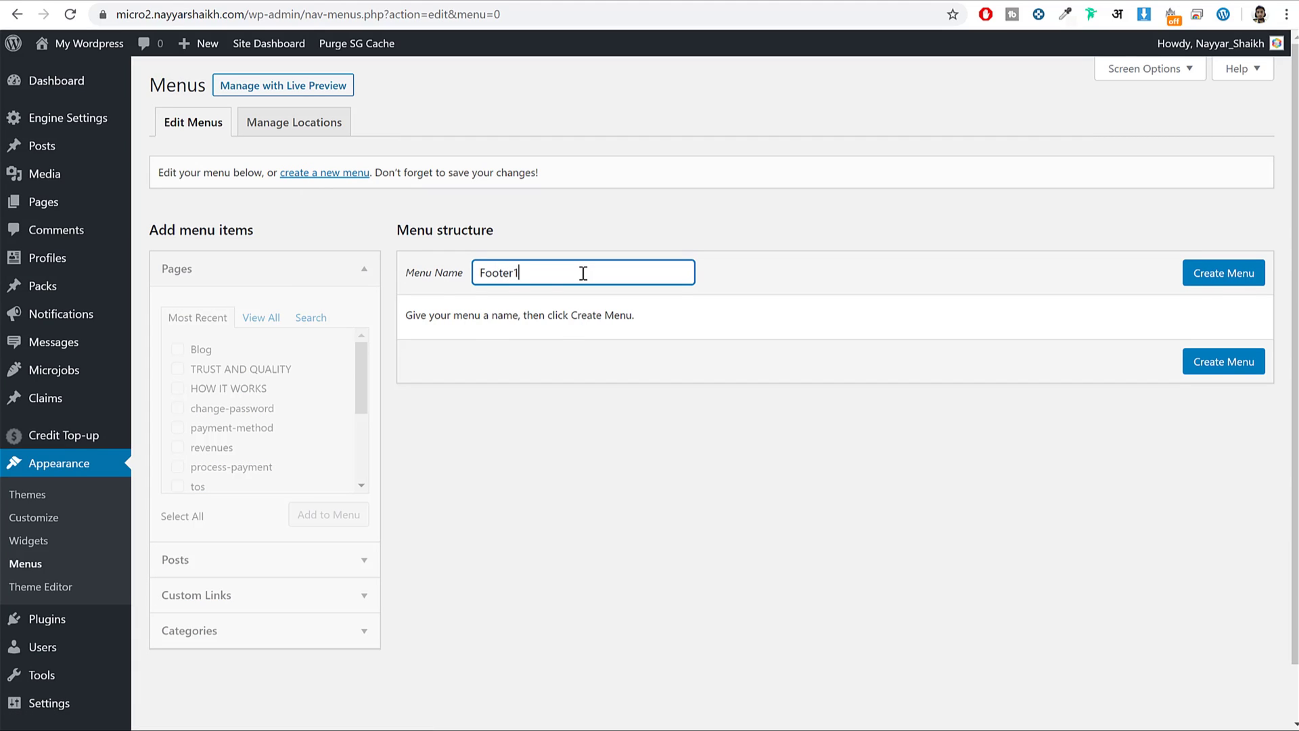
left_click(1238, 273)
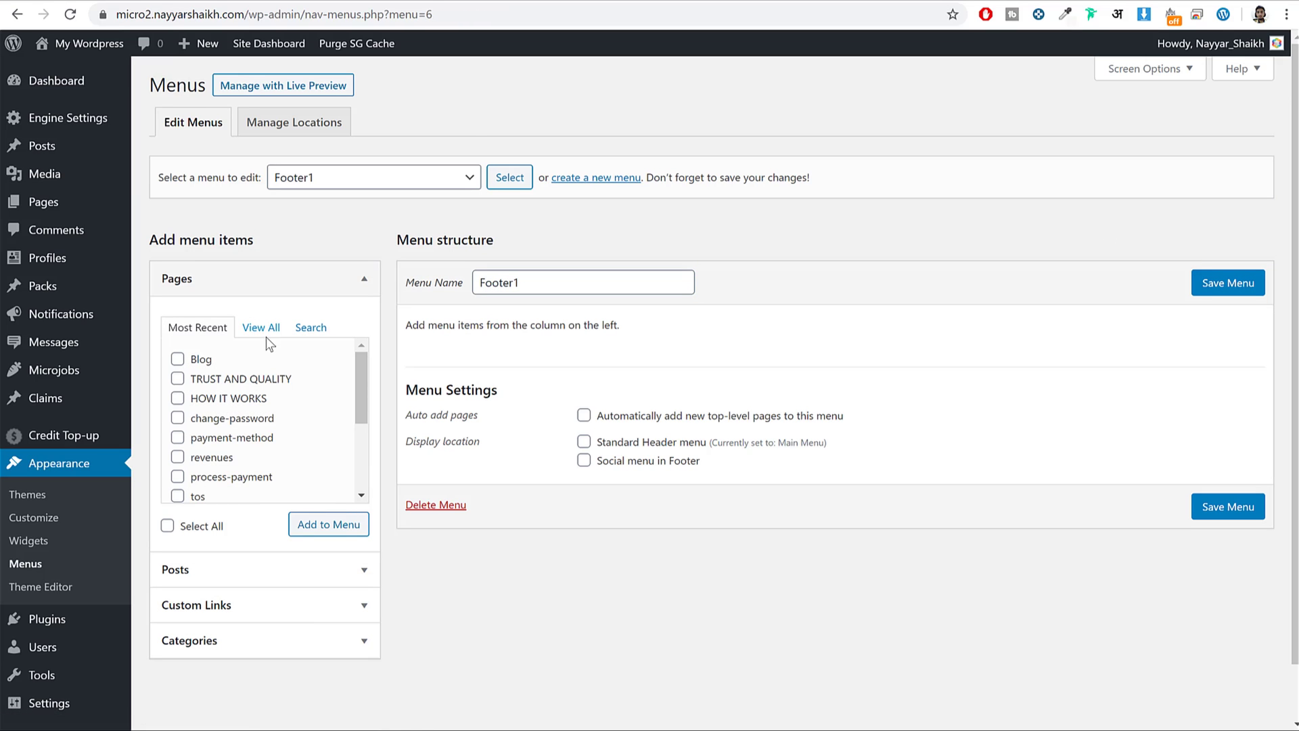
left_click(261, 328)
left_click(203, 380)
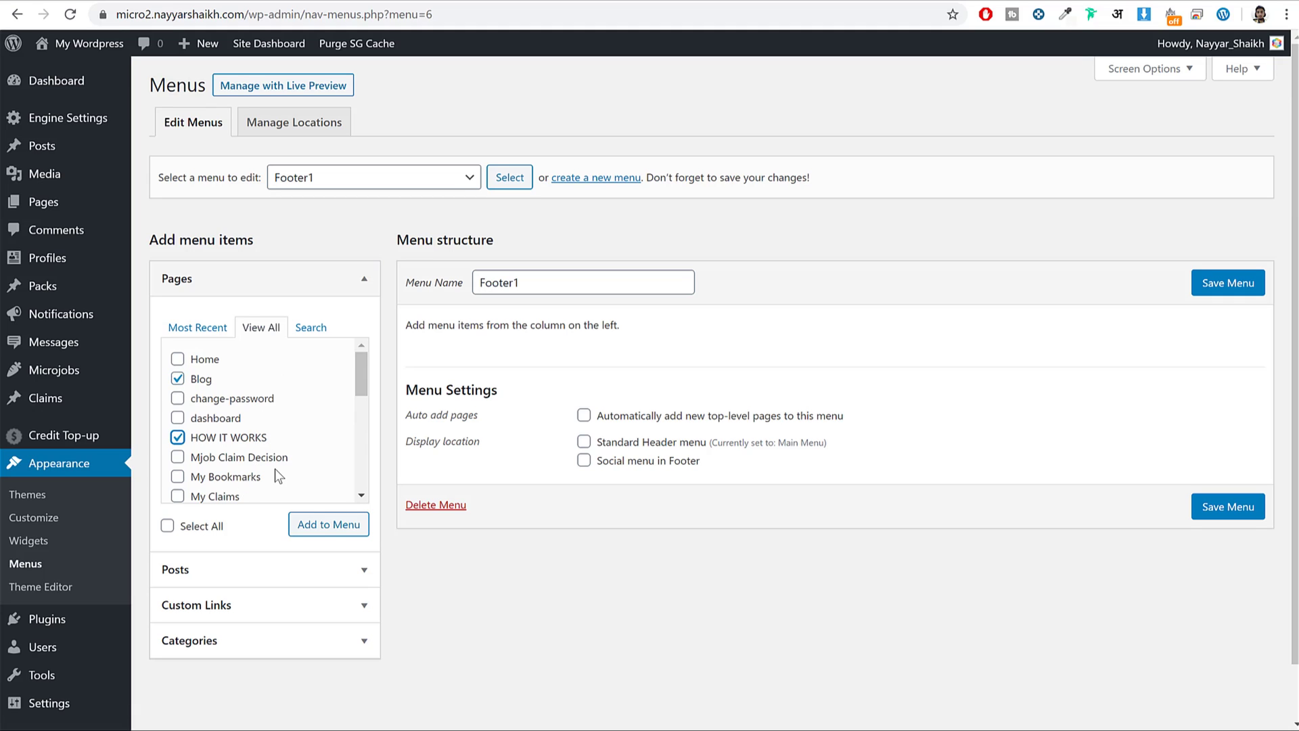
scroll(275, 469, "down", 5)
scroll(251, 453, "down", 3)
left_click(329, 524)
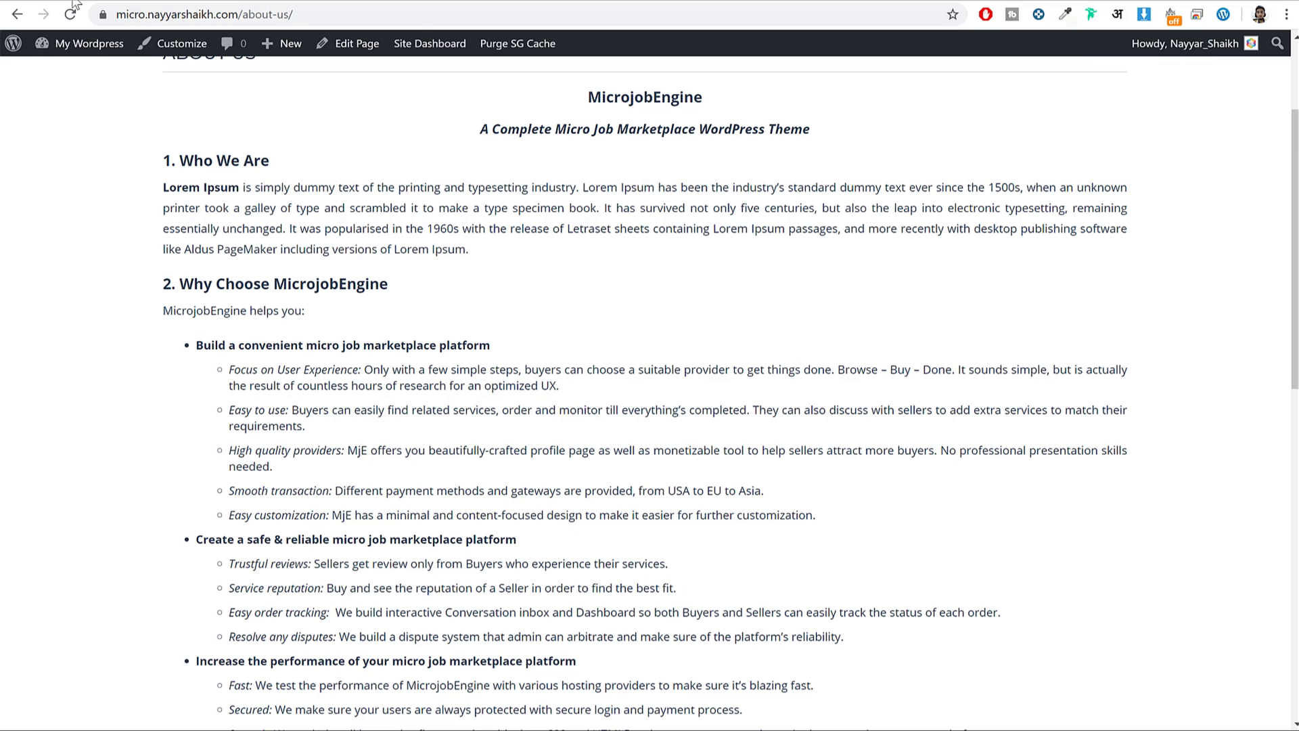
Reorder the Footer1 items so TRUST AND QUALITY is at the top, all at top level.
scroll(274, 598, "down", 5)
scroll(275, 598, "down", 7)
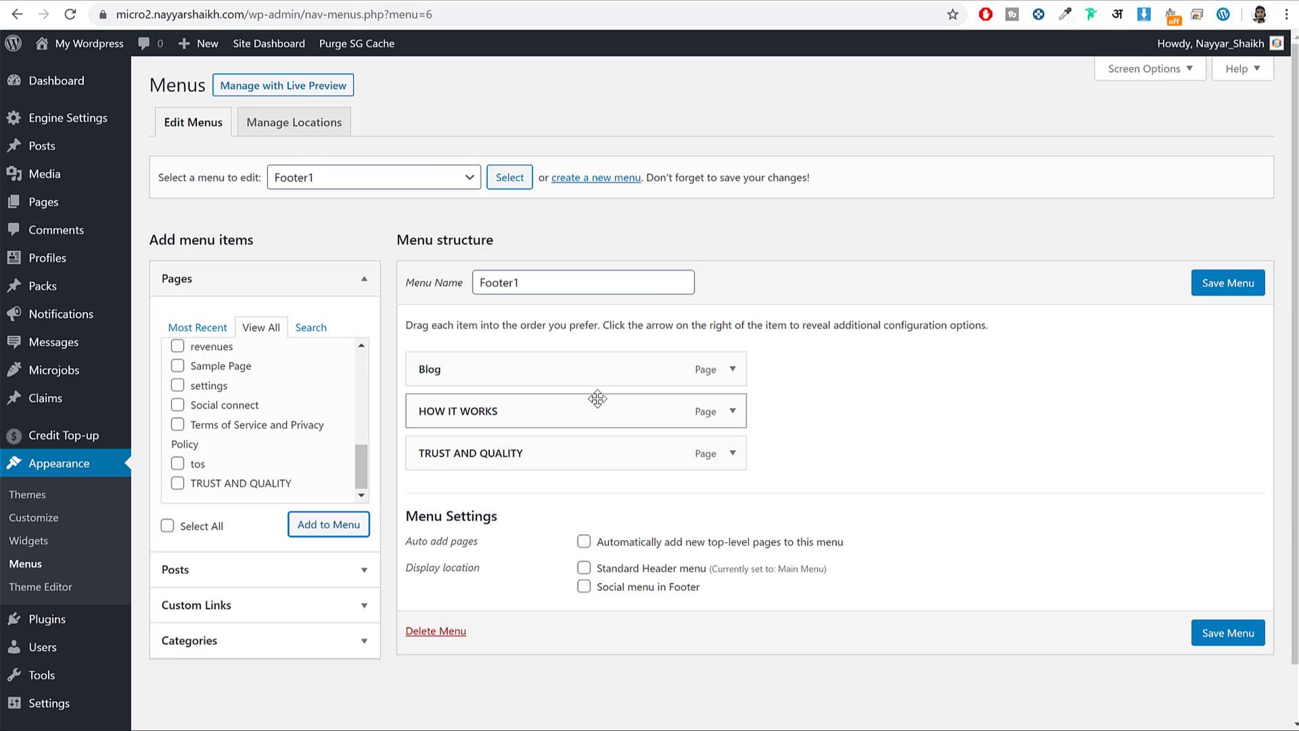
left_click_drag(595, 406, 592, 369)
left_click_drag(588, 451, 576, 372)
left_click_drag(561, 441, 820, 401)
mouse_move(740, 411)
left_mouse_down()
mouse_move(697, 410)
mouse_move(716, 411)
left_mouse_up()
Relabel the top item 'Trust & Quality' and save the Footer1 menu.
left_click(732, 369)
triple_click(556, 430)
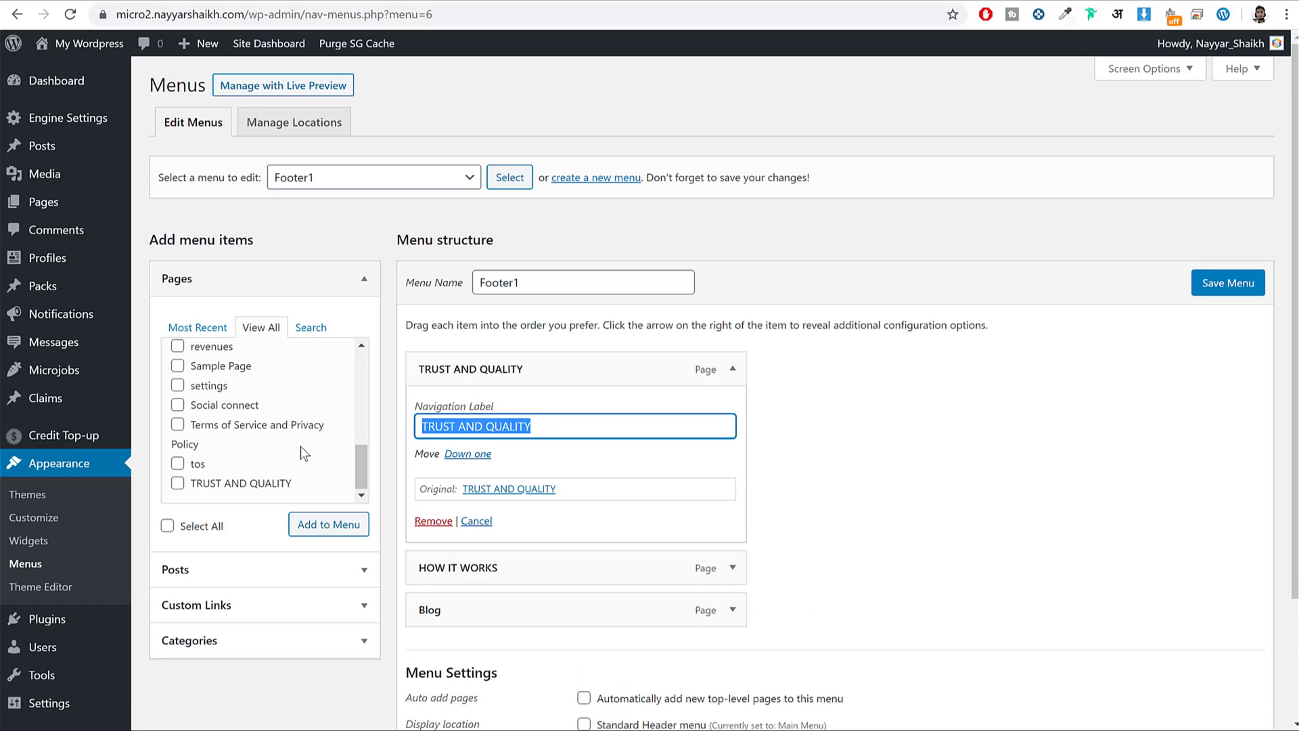
type("Trust *")
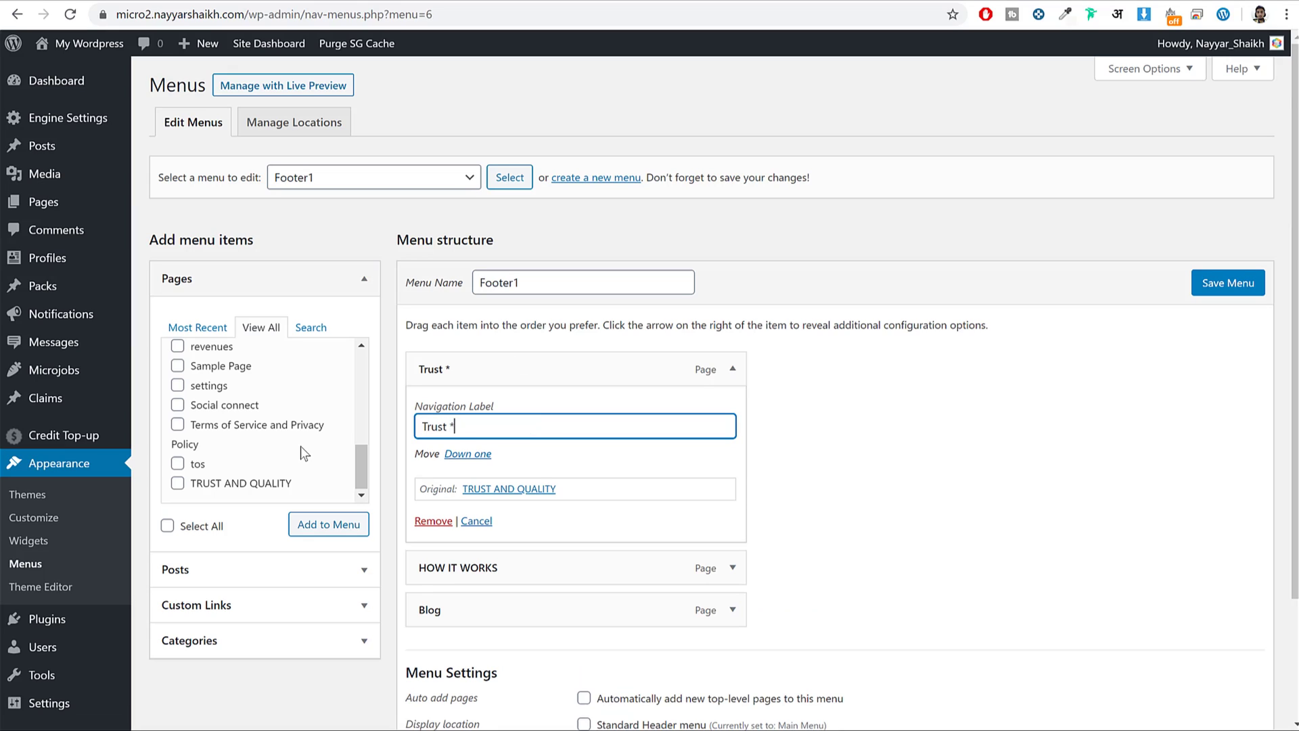
type("& C")
type("uality")
scroll(829, 403, "down", 3)
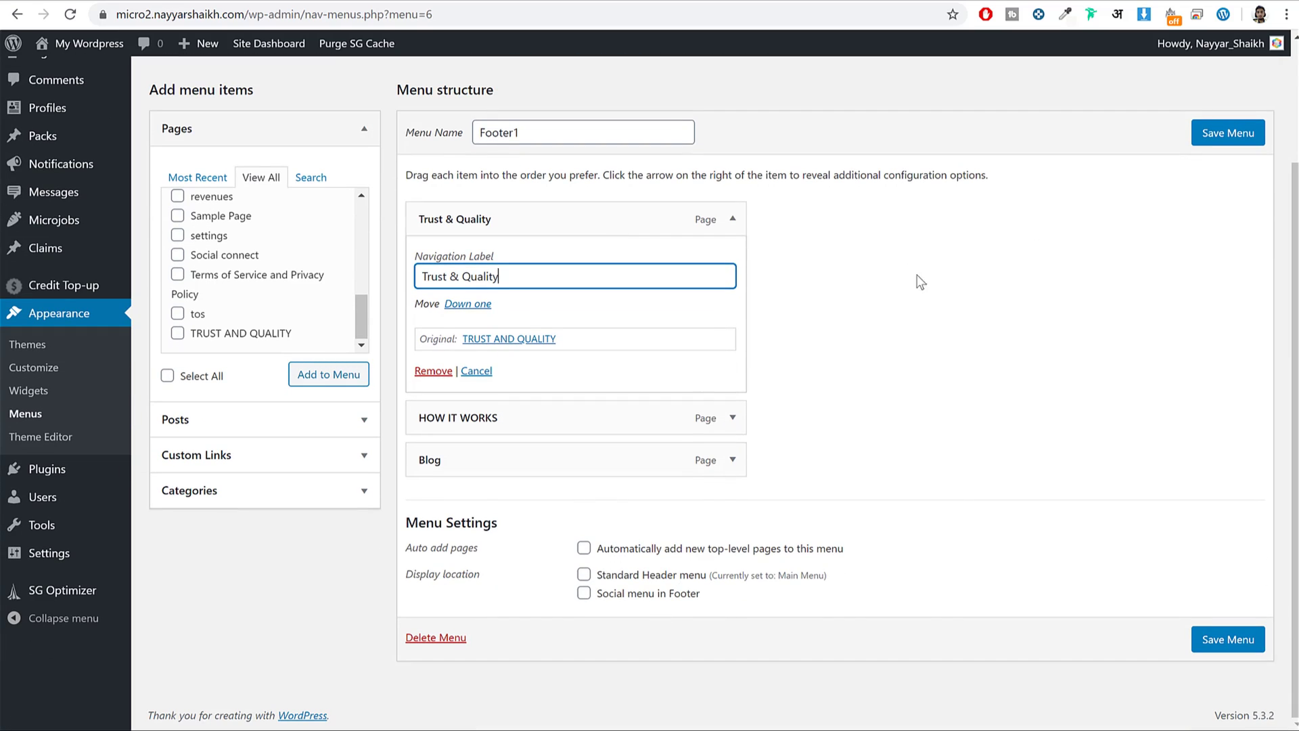
left_click(1229, 139)
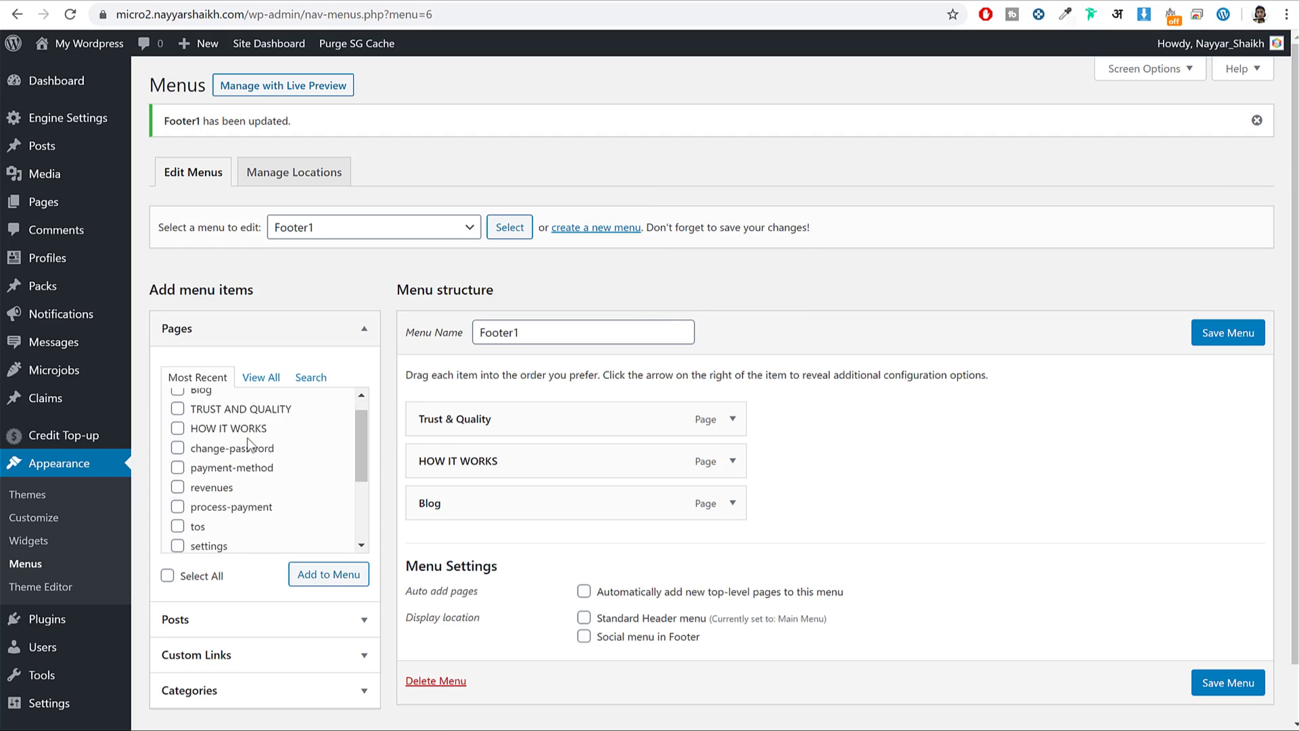
scroll(256, 444, "down", 3)
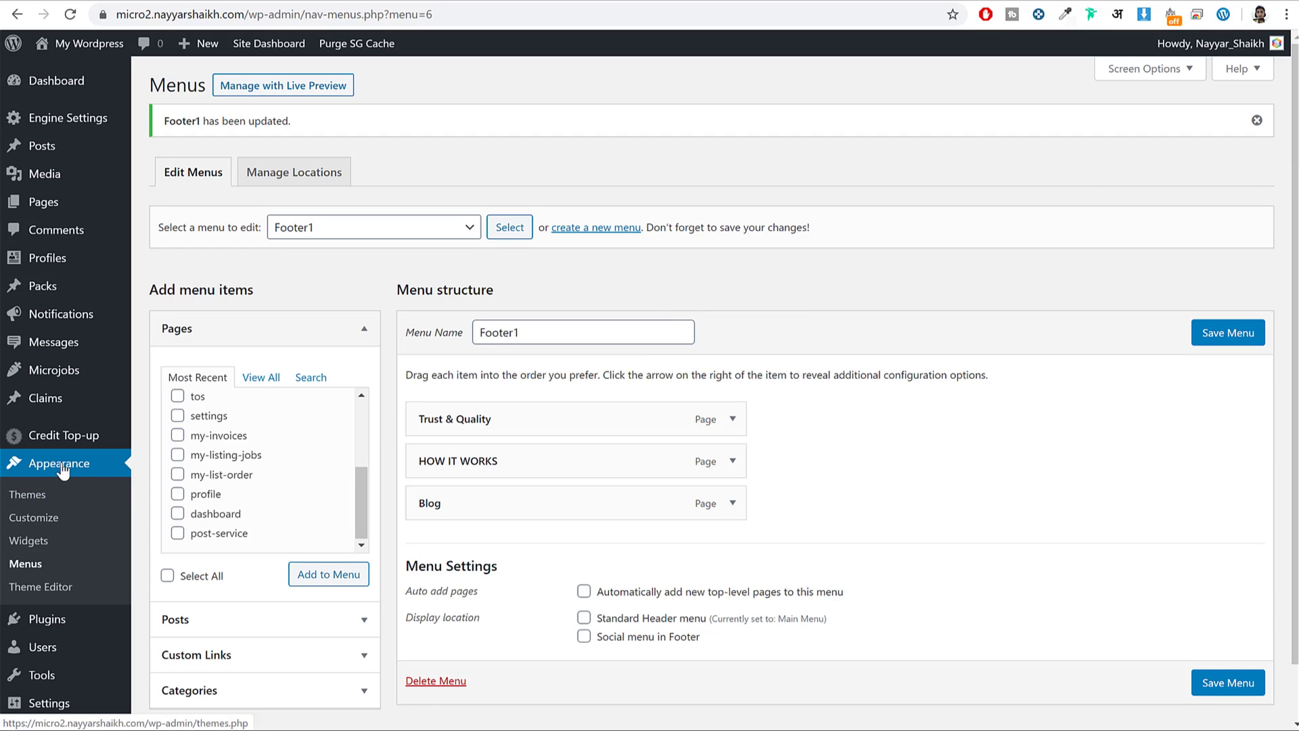
Delete the Archives, Categories and Meta widgets from Footer 1.
left_click(29, 541)
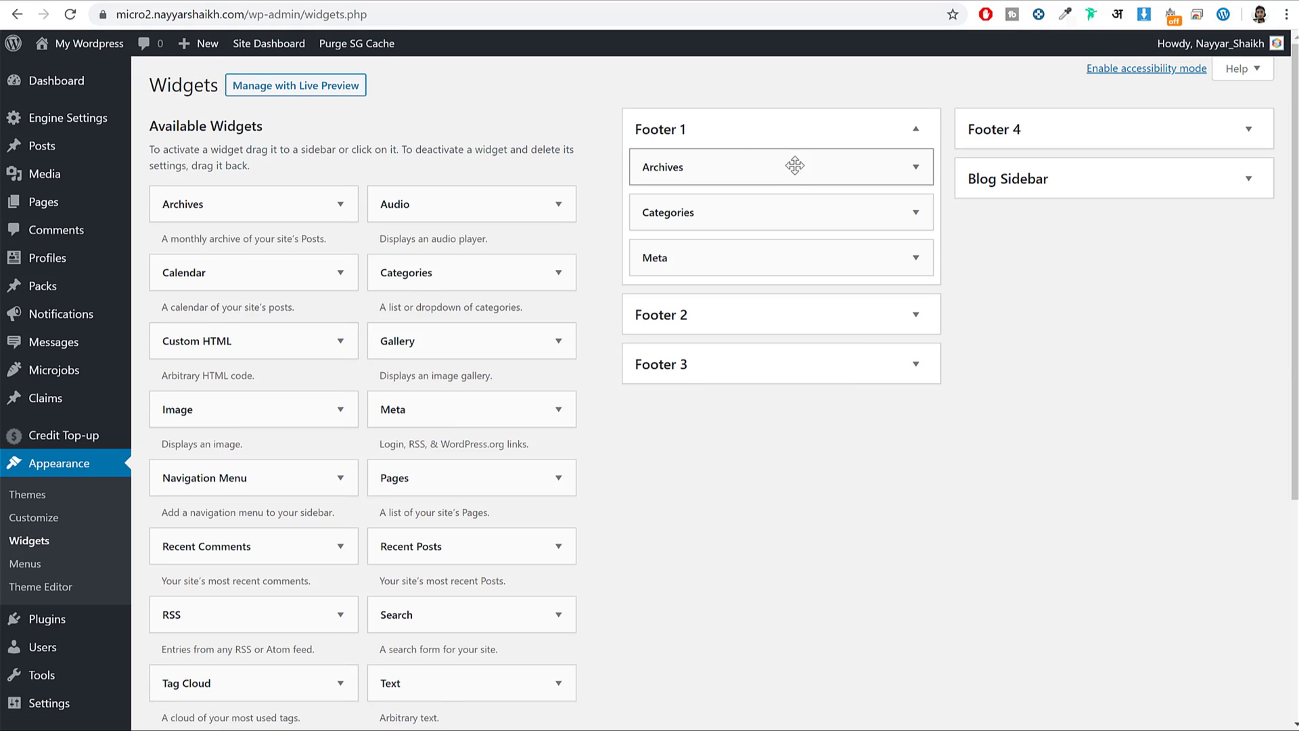
left_click(817, 165)
left_click(658, 306)
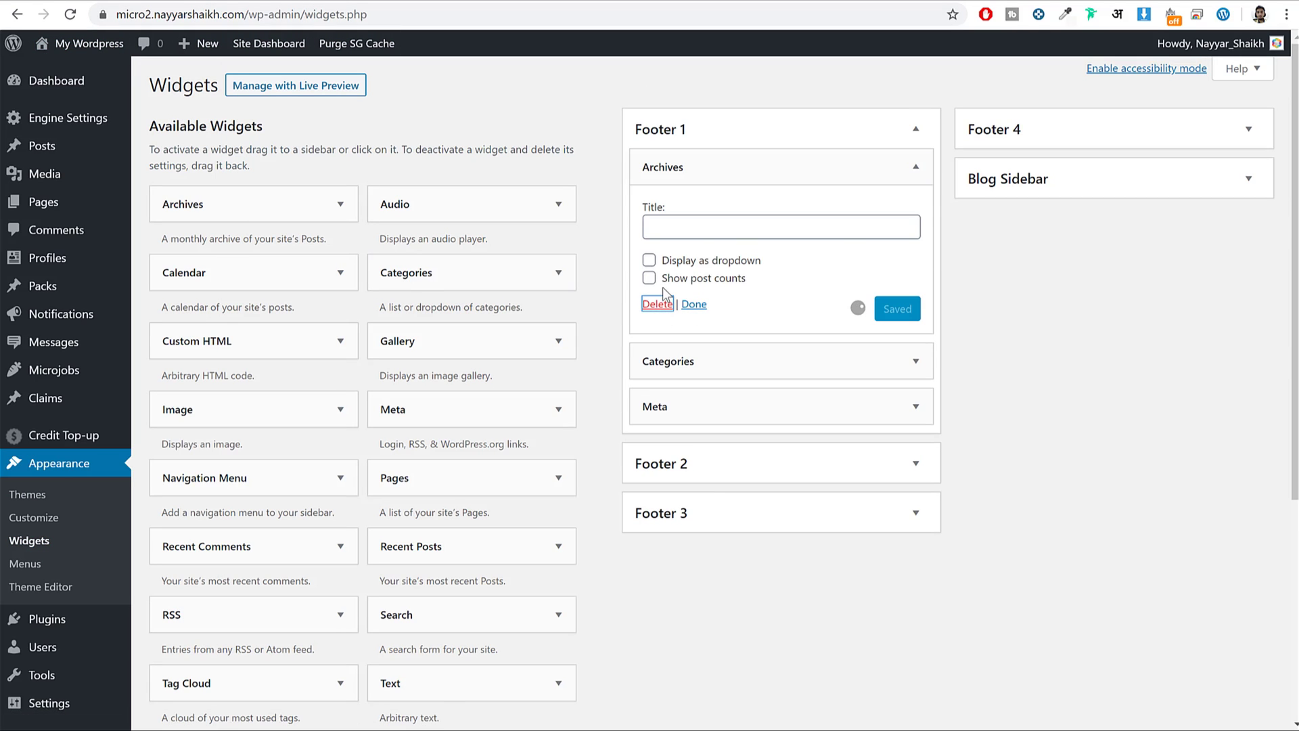
left_click(766, 166)
left_click(657, 323)
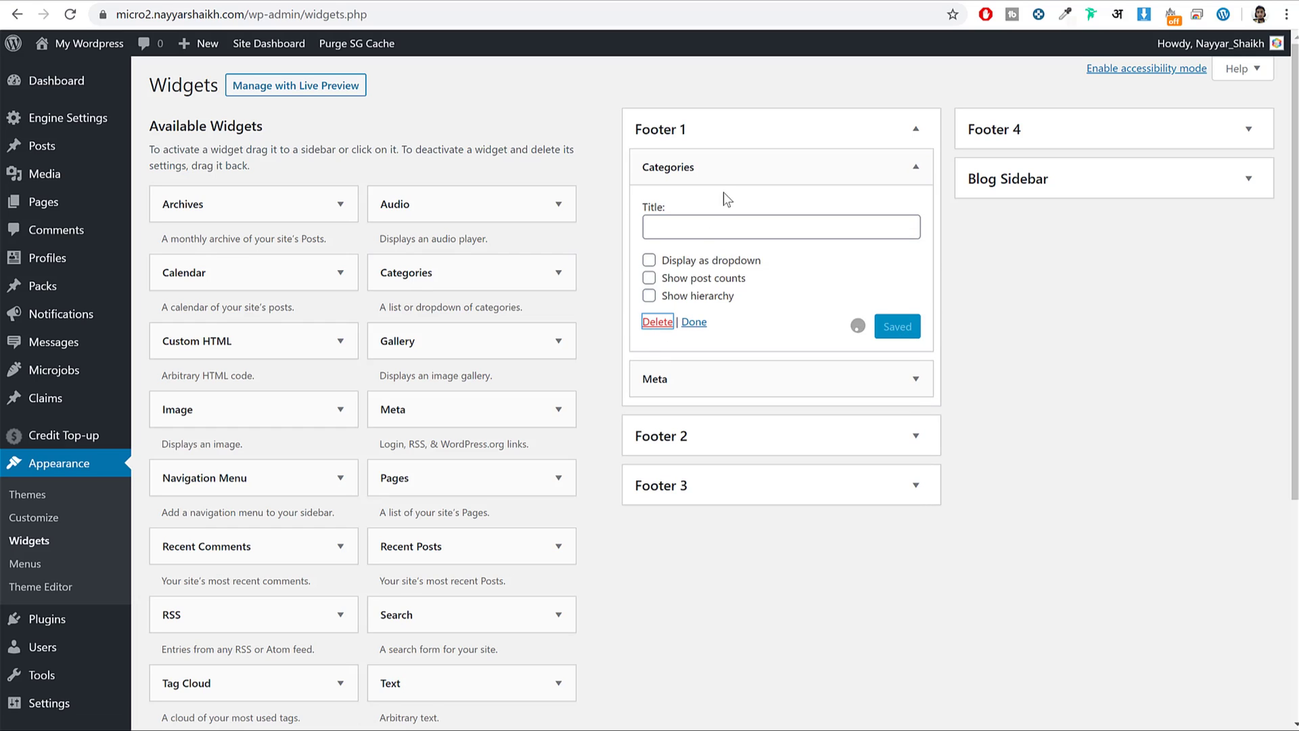
left_click(728, 171)
left_click(658, 258)
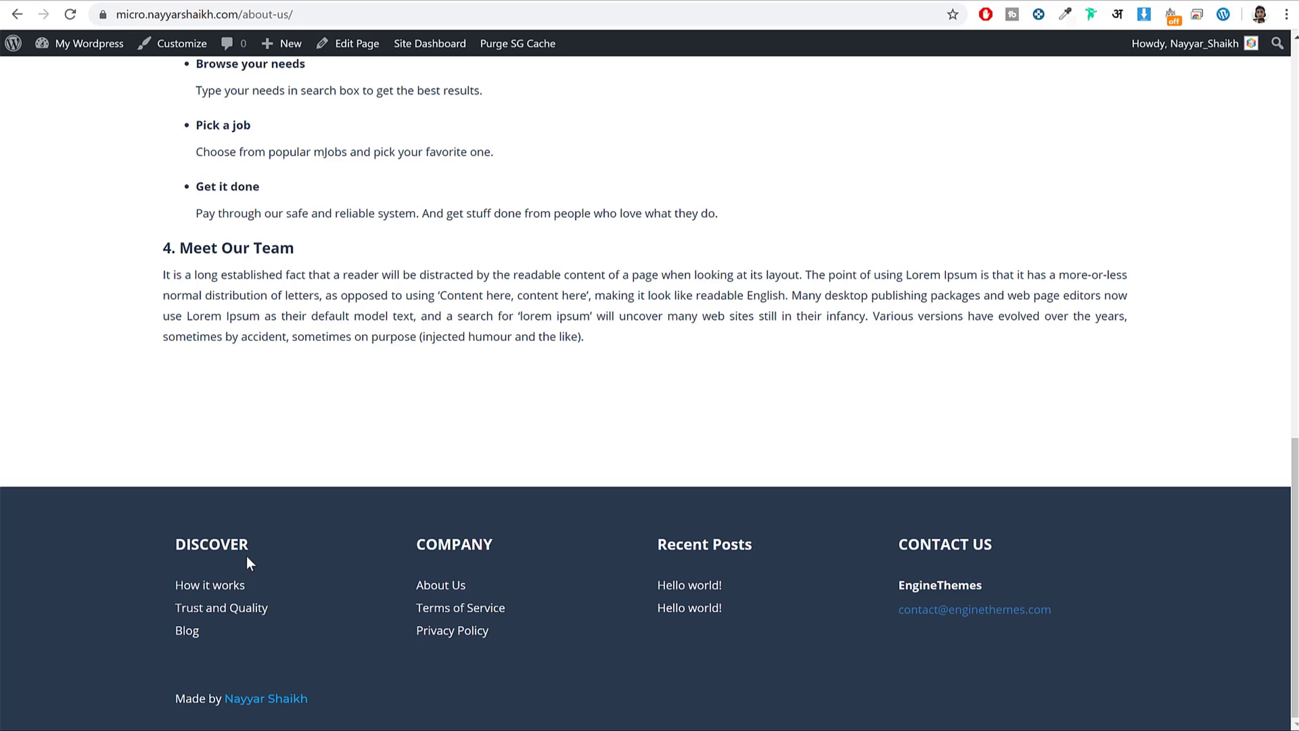
Add a Navigation Menu widget titled DISCOVER showing Footer1 to Footer 1 and save it.
double_click(199, 541)
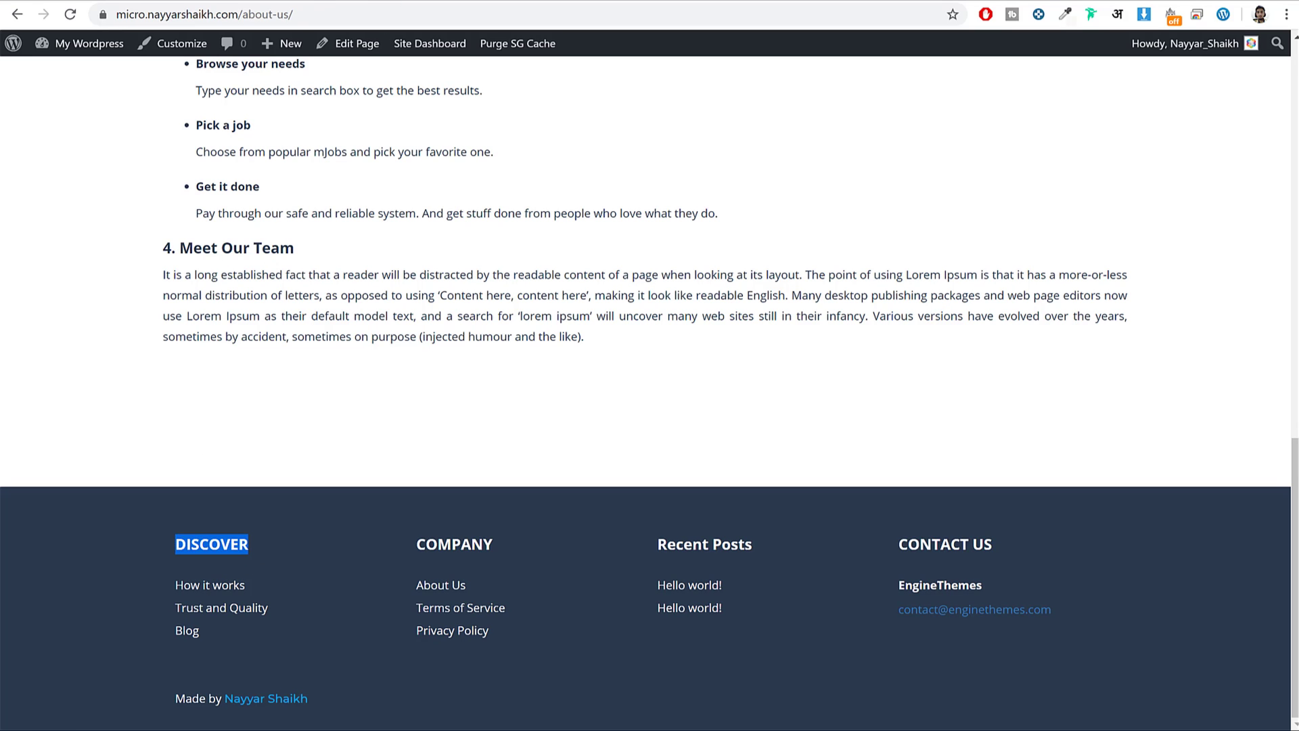
left_click(310, 2)
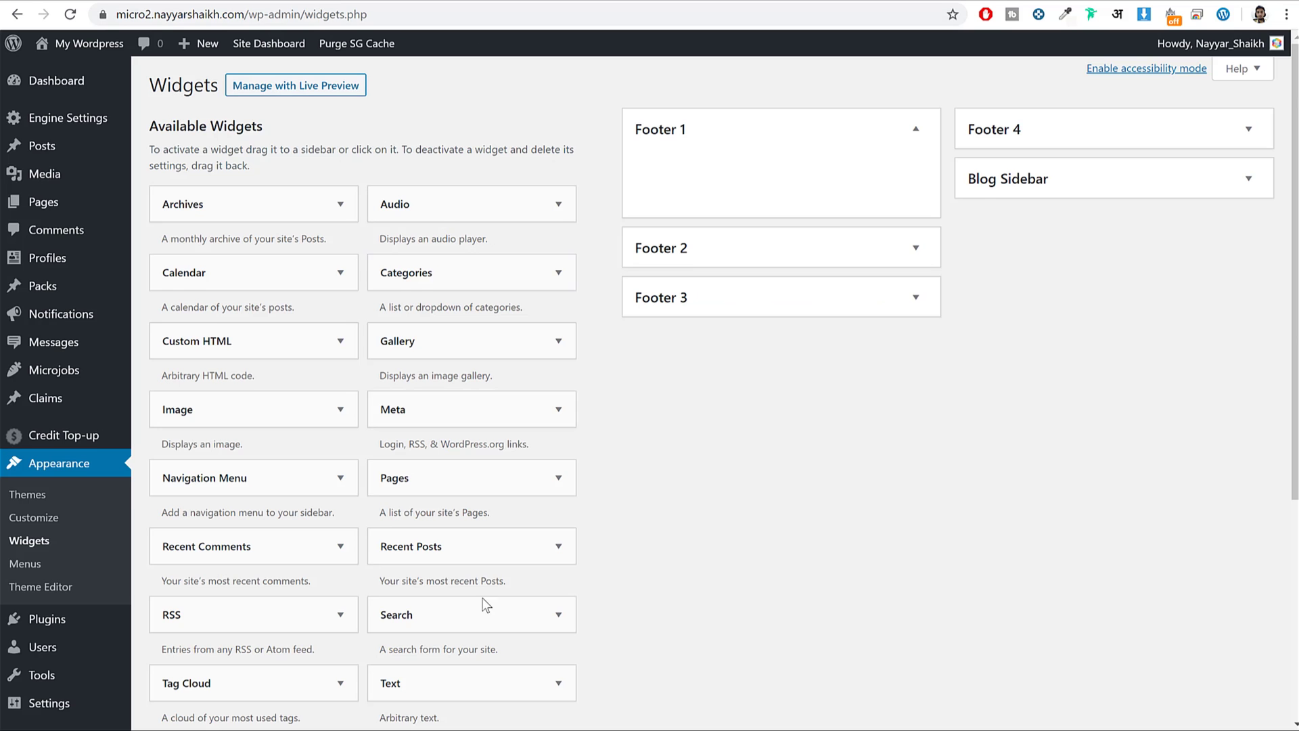
scroll(486, 595, "down", 1)
scroll(487, 609, "up", 1)
left_click_drag(258, 495, 749, 210)
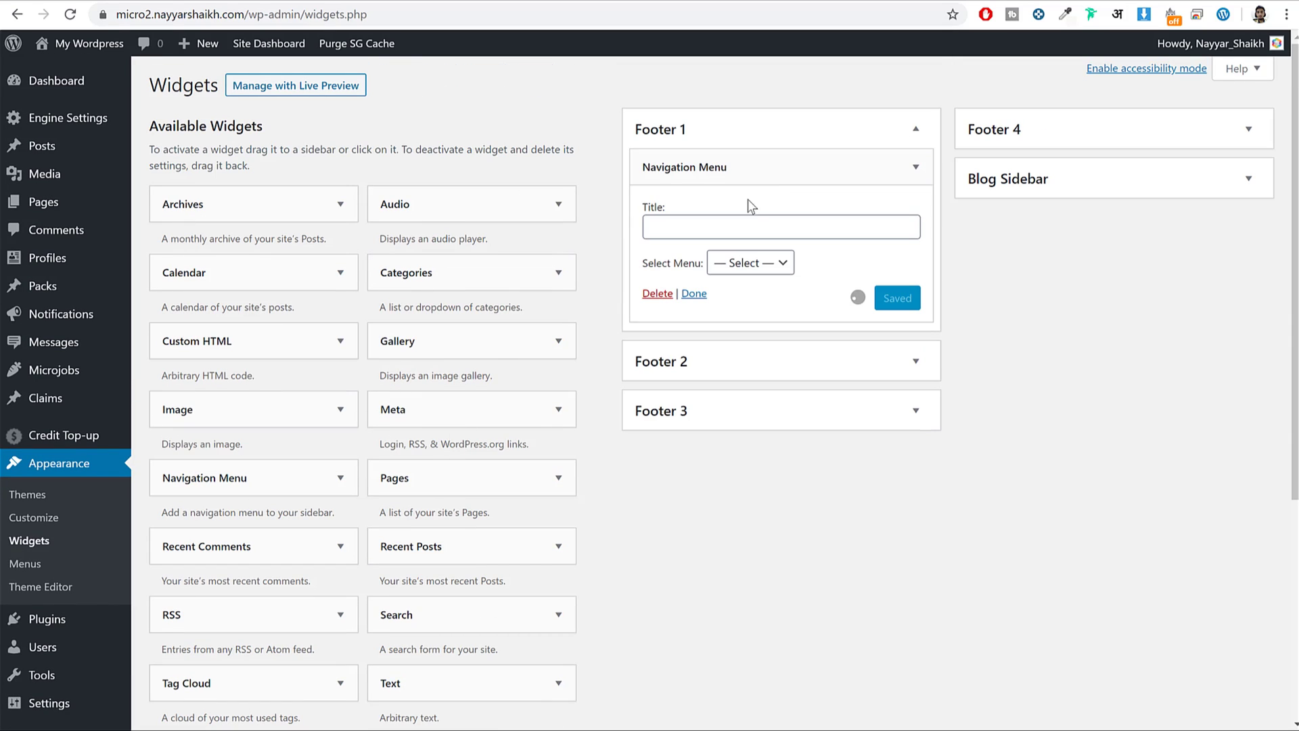
left_click(787, 227)
type("DISCOVER")
left_click(767, 266)
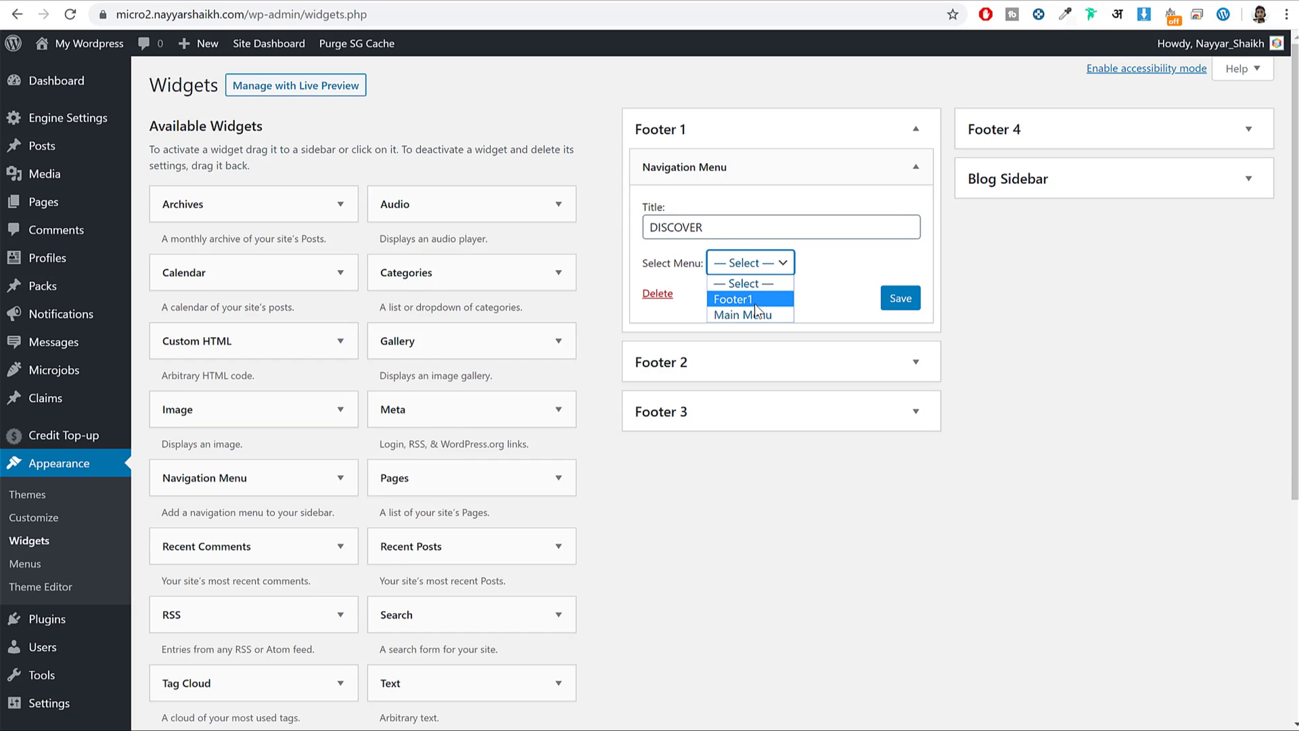
left_click(751, 299)
left_click(900, 299)
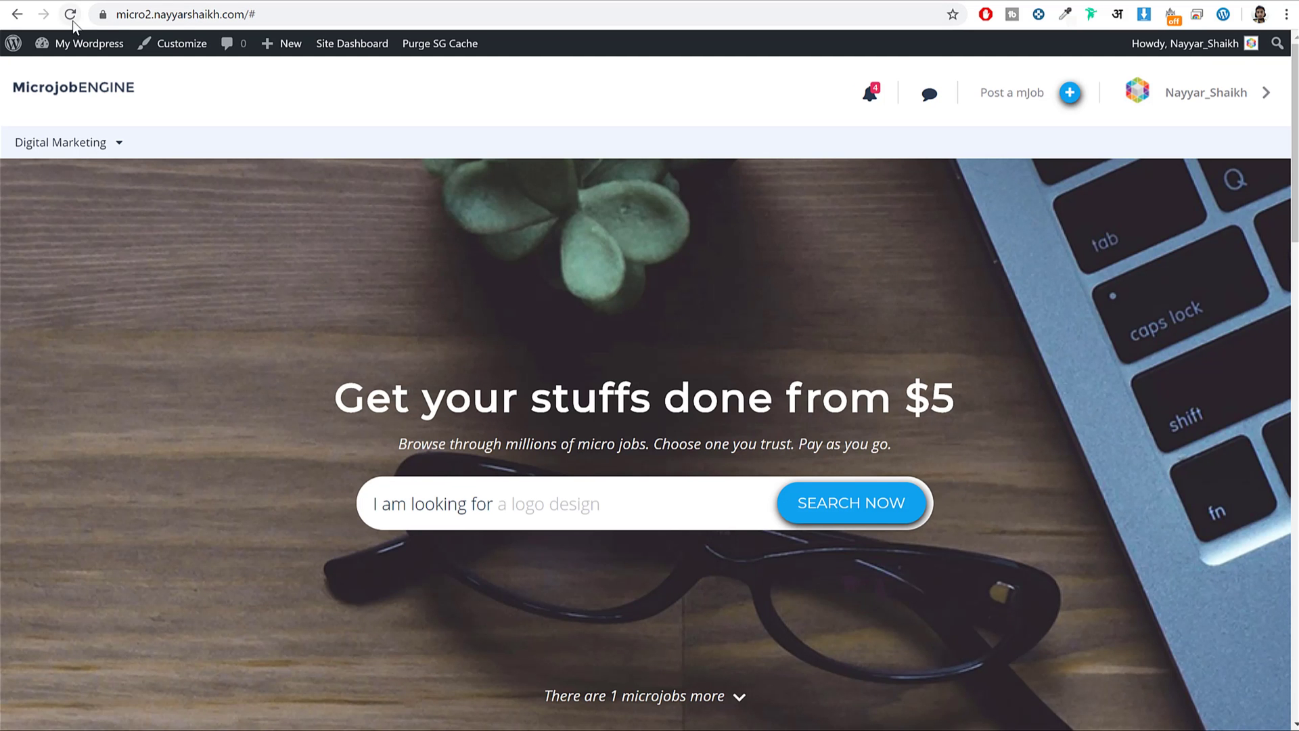
Add a Navigation Menu widget titled COMPANY showing Footer1 to Footer 2 and save it.
left_click(70, 14)
scroll(611, 336, "down", 3)
scroll(609, 338, "down", 5)
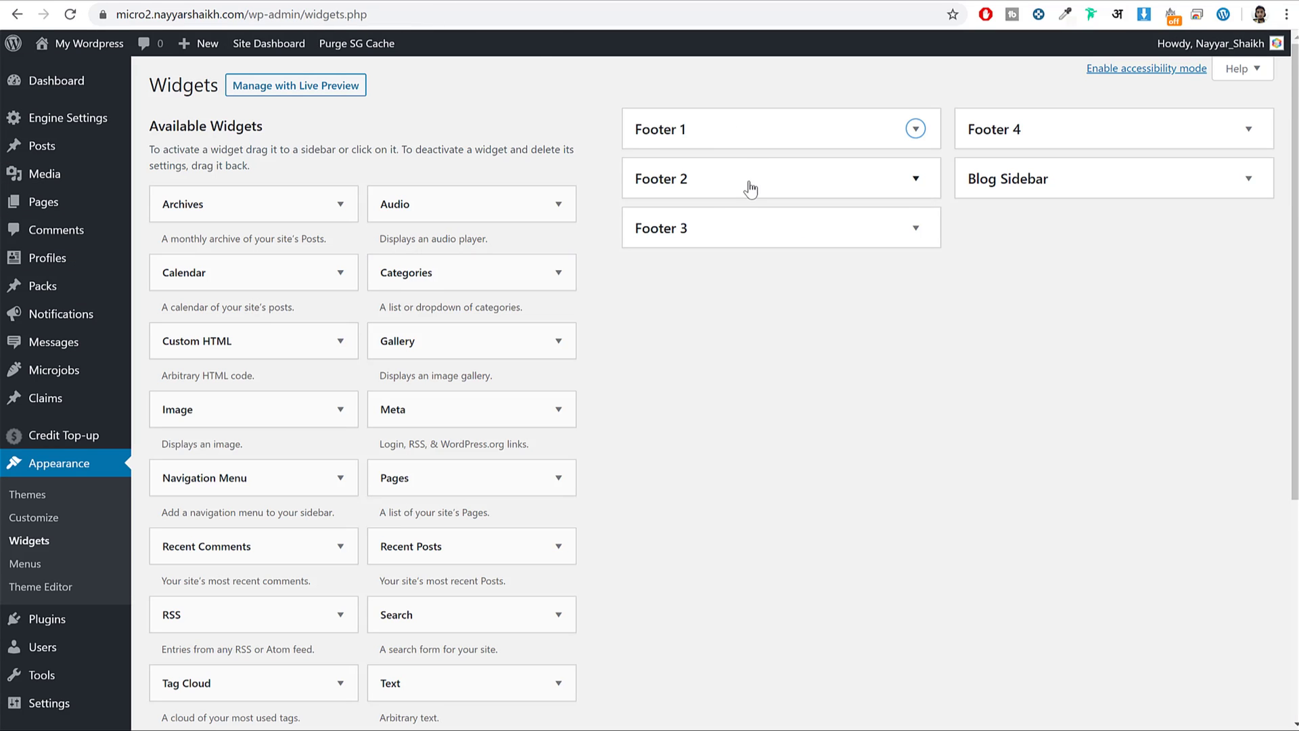
left_click(781, 186)
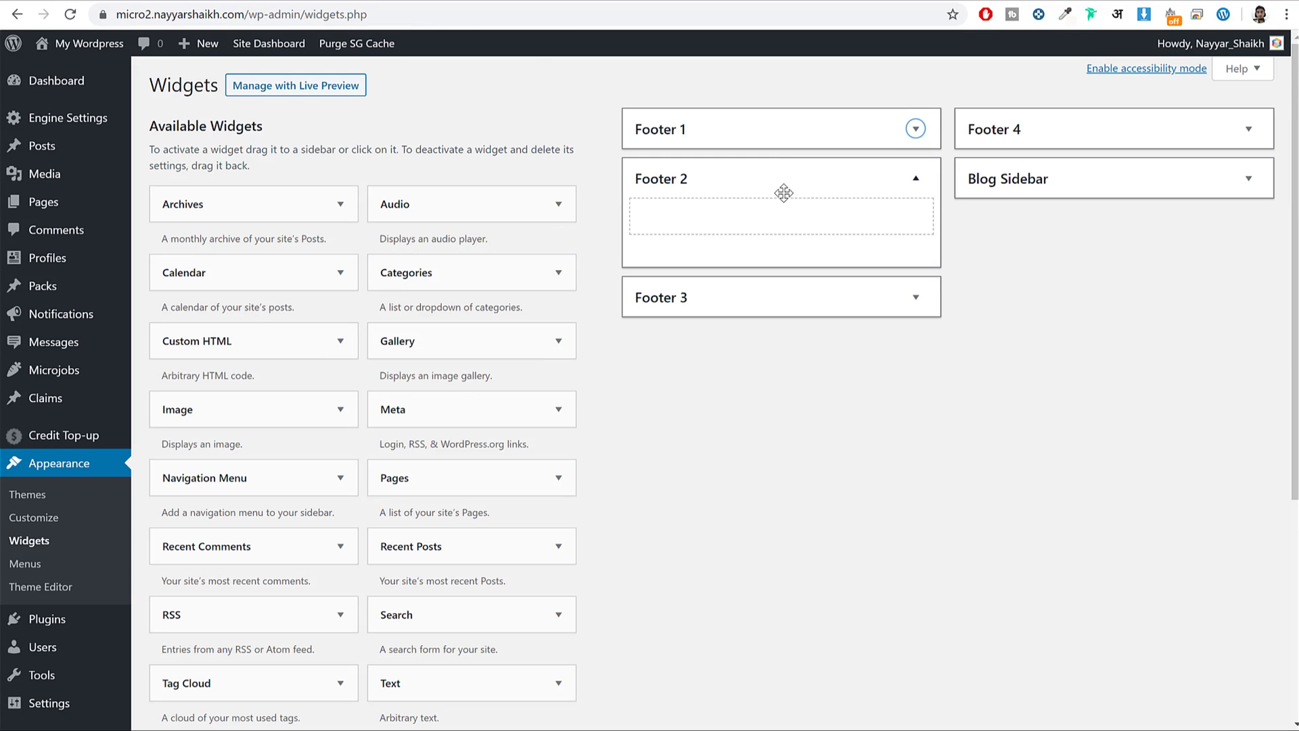
left_click_drag(777, 199, 778, 203)
left_click(750, 312)
left_click(744, 347)
left_click(755, 287)
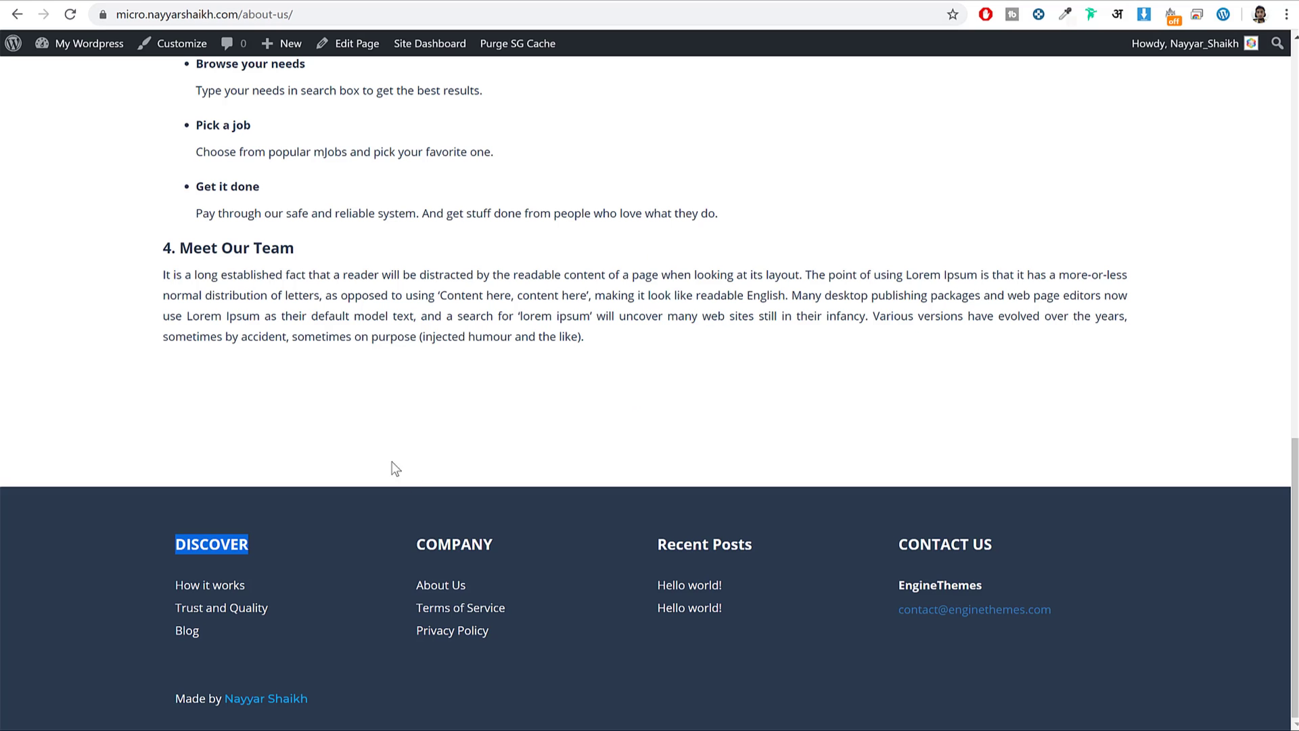
left_click_drag(501, 545, 415, 551)
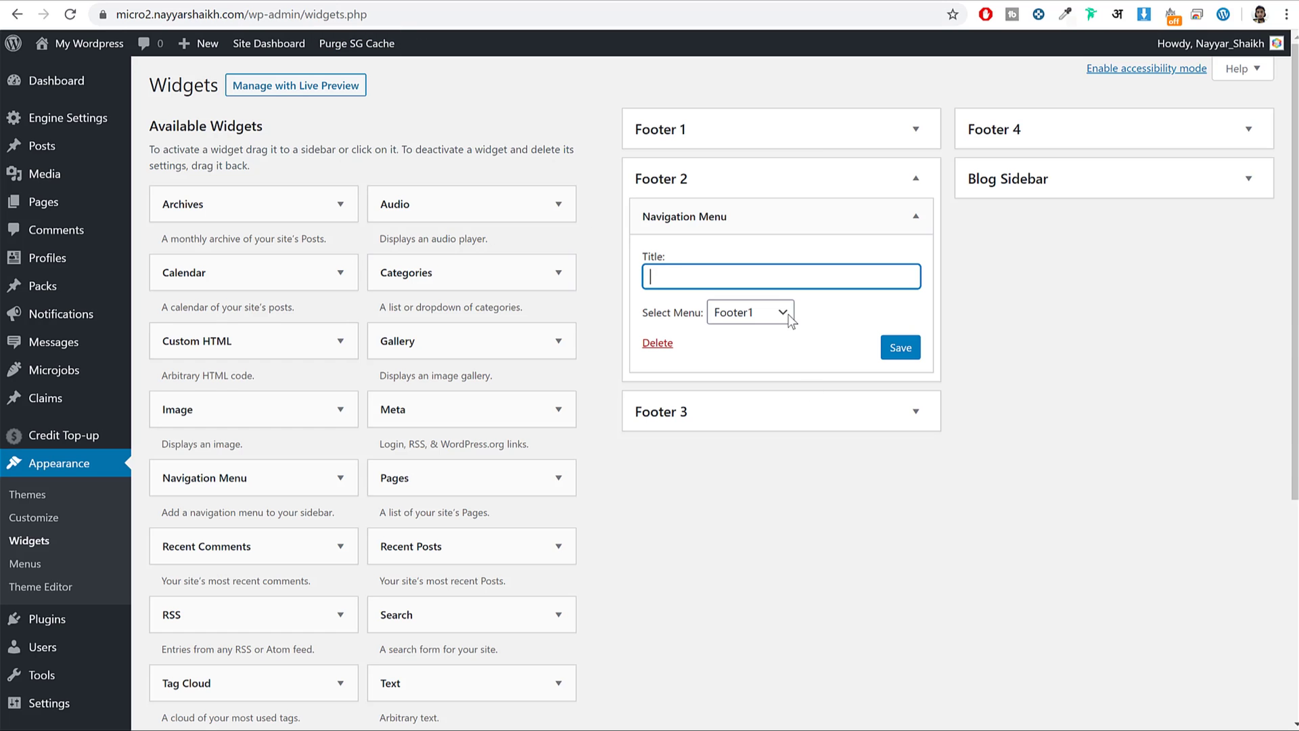
type("COMPANY")
left_click(901, 348)
left_click(916, 178)
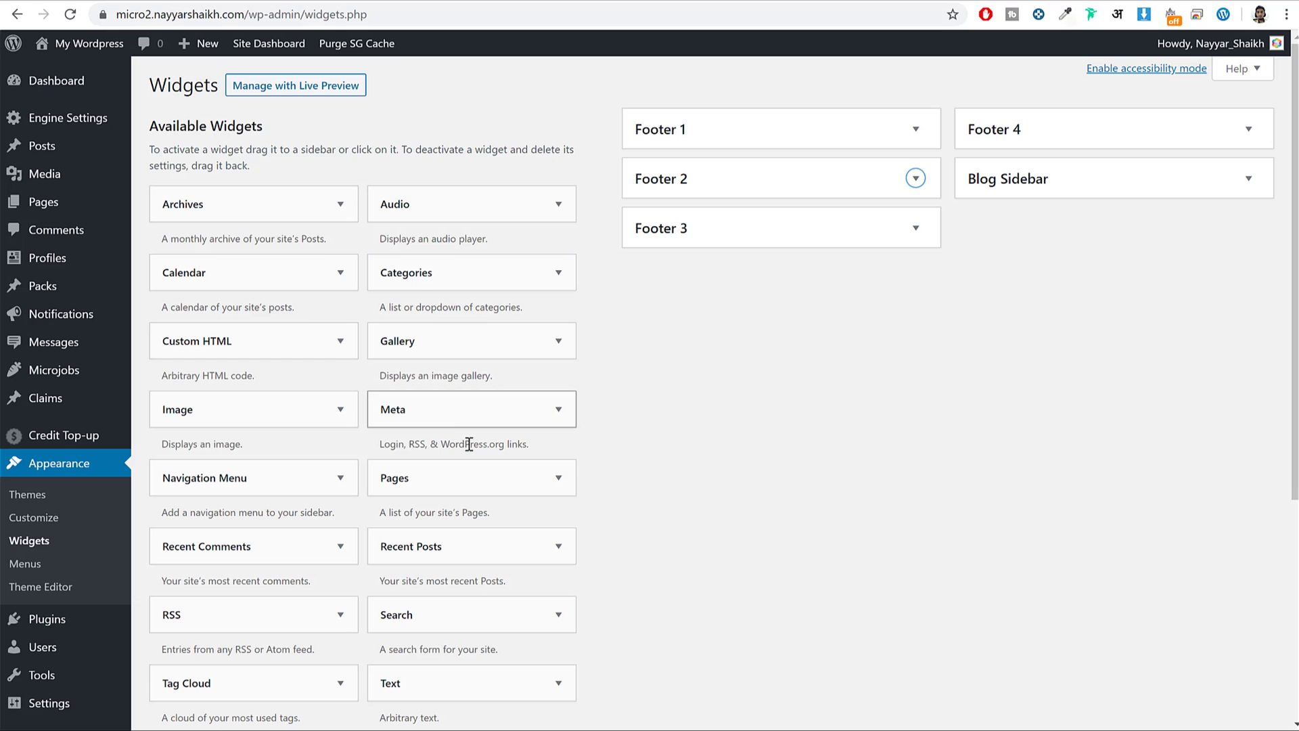
Add a Recent Posts widget to Footer 3 showing 3 posts and save it.
left_click_drag(481, 547, 844, 280)
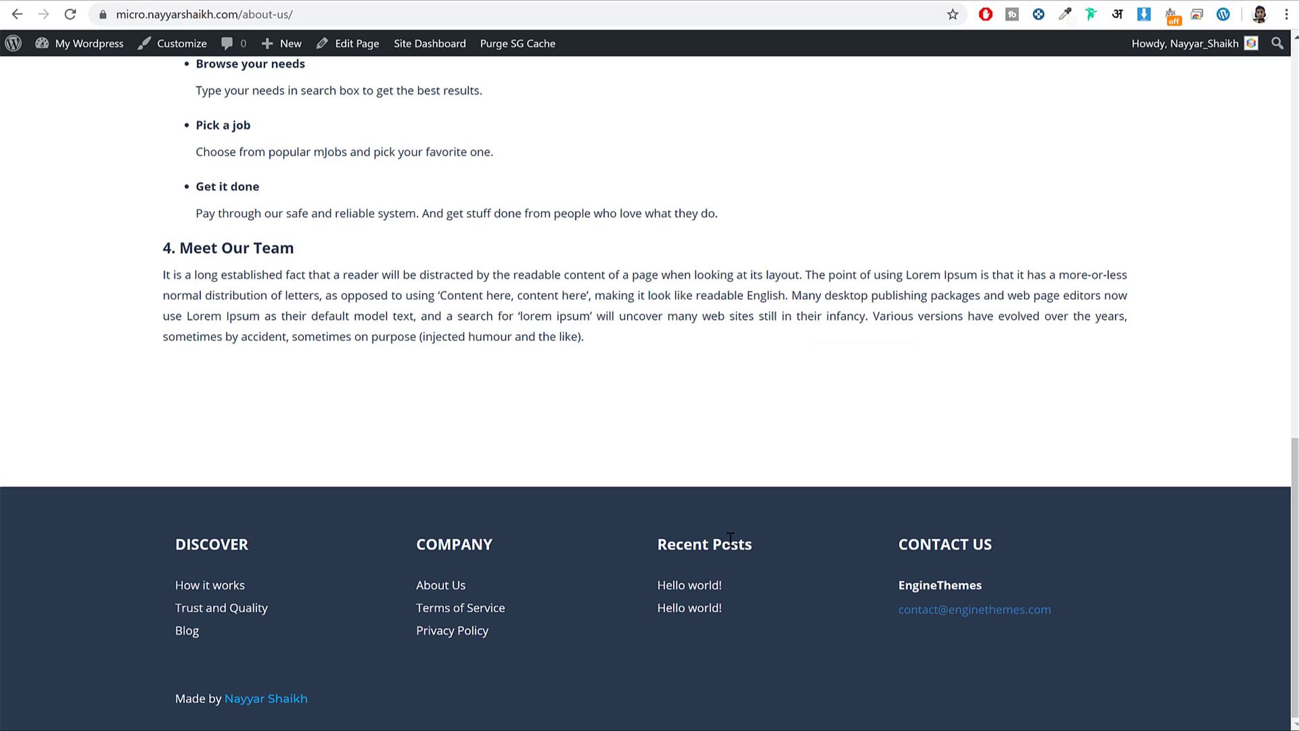
left_click_drag(753, 544, 658, 544)
key("ctrl+c")
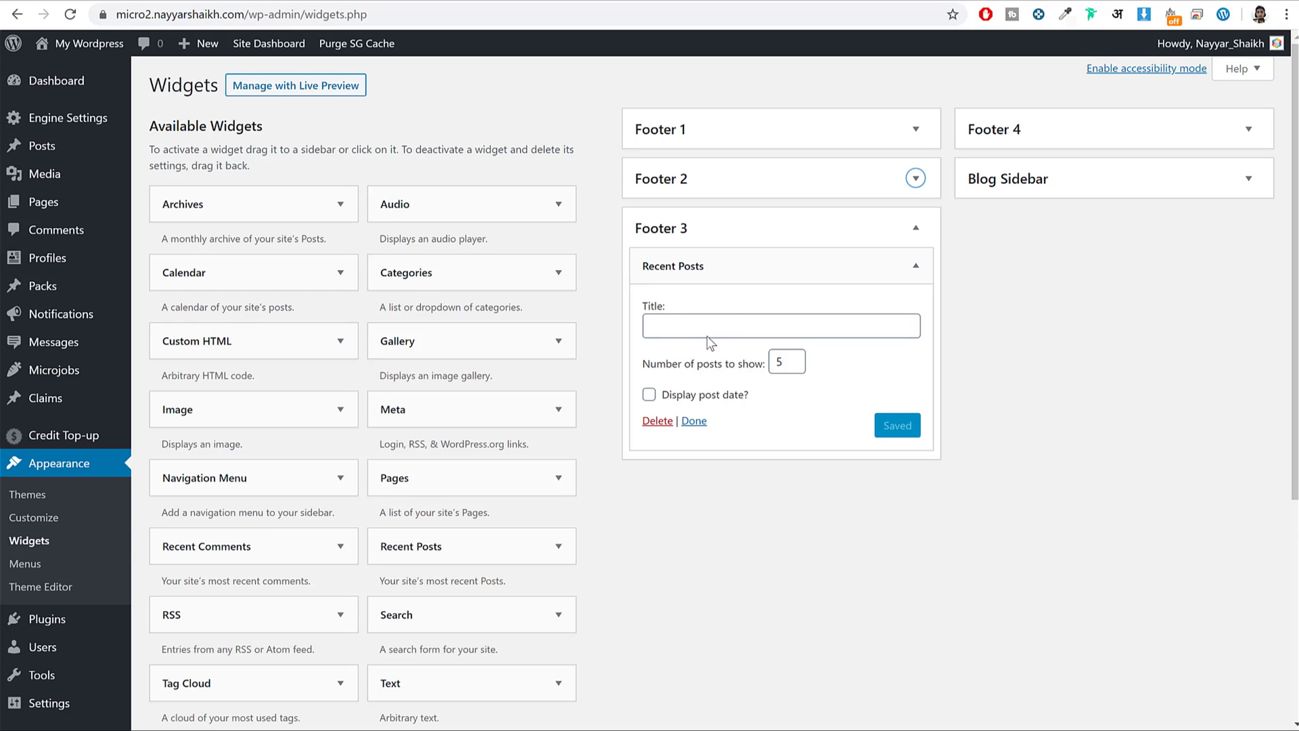
left_click(781, 327)
key("ctrl+v")
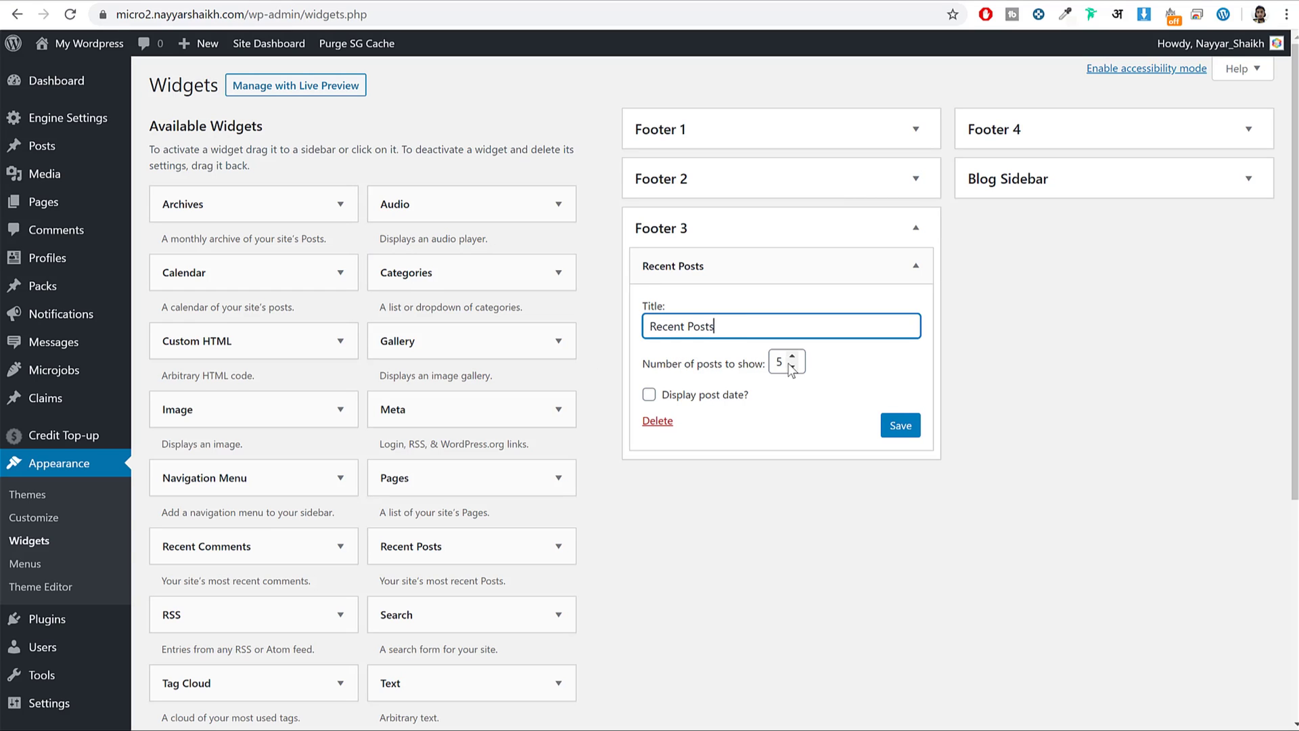
left_click(792, 367)
left_click(791, 366)
left_click(792, 358)
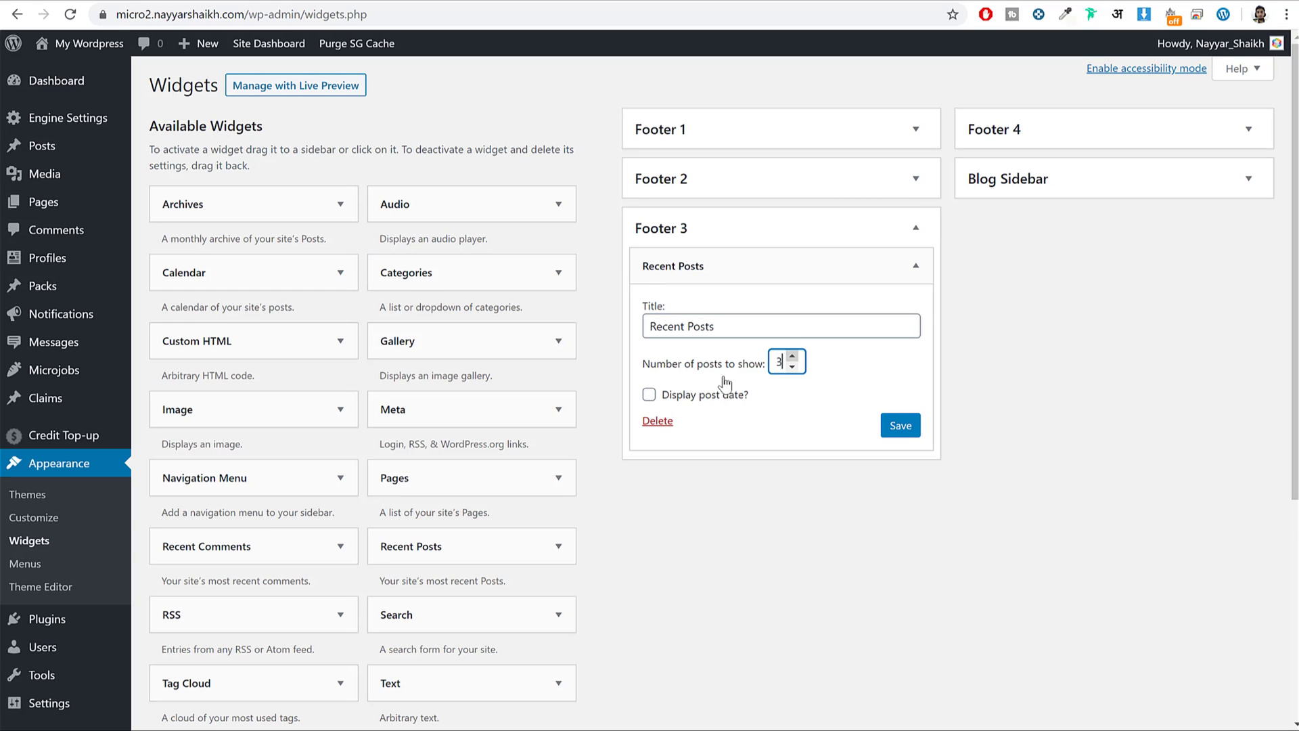
left_click(910, 427)
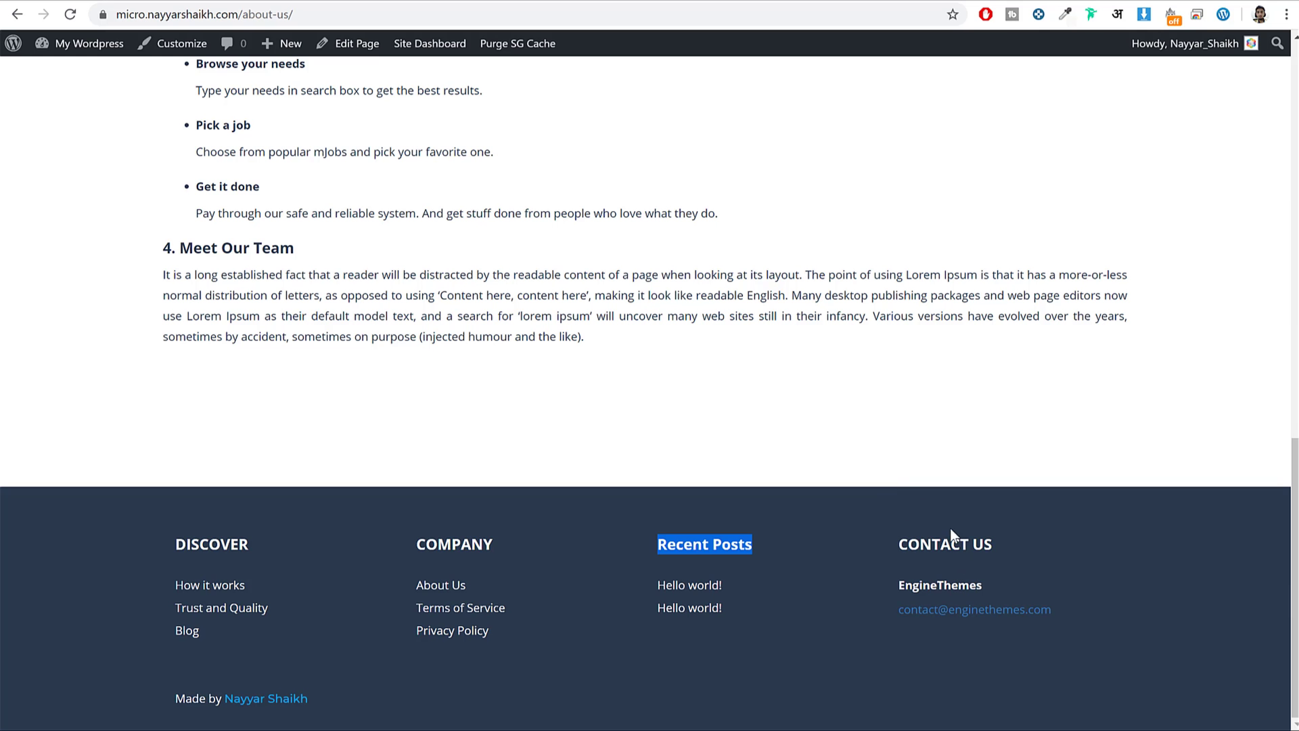
Add a Text widget titled CONTACT US to Footer 4.
left_click_drag(899, 544, 992, 544)
key("ctrl+c")
left_click(259, 1)
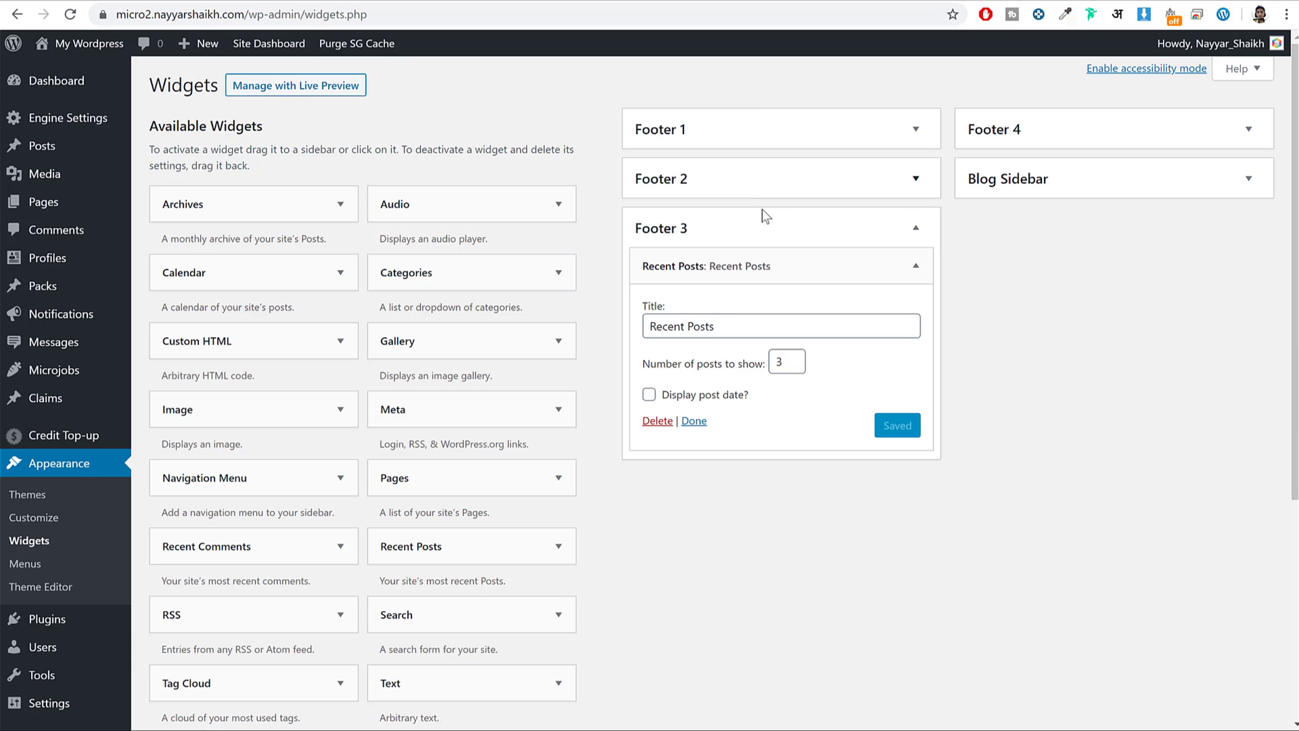
left_click(775, 238)
left_click_drag(457, 680, 1065, 143)
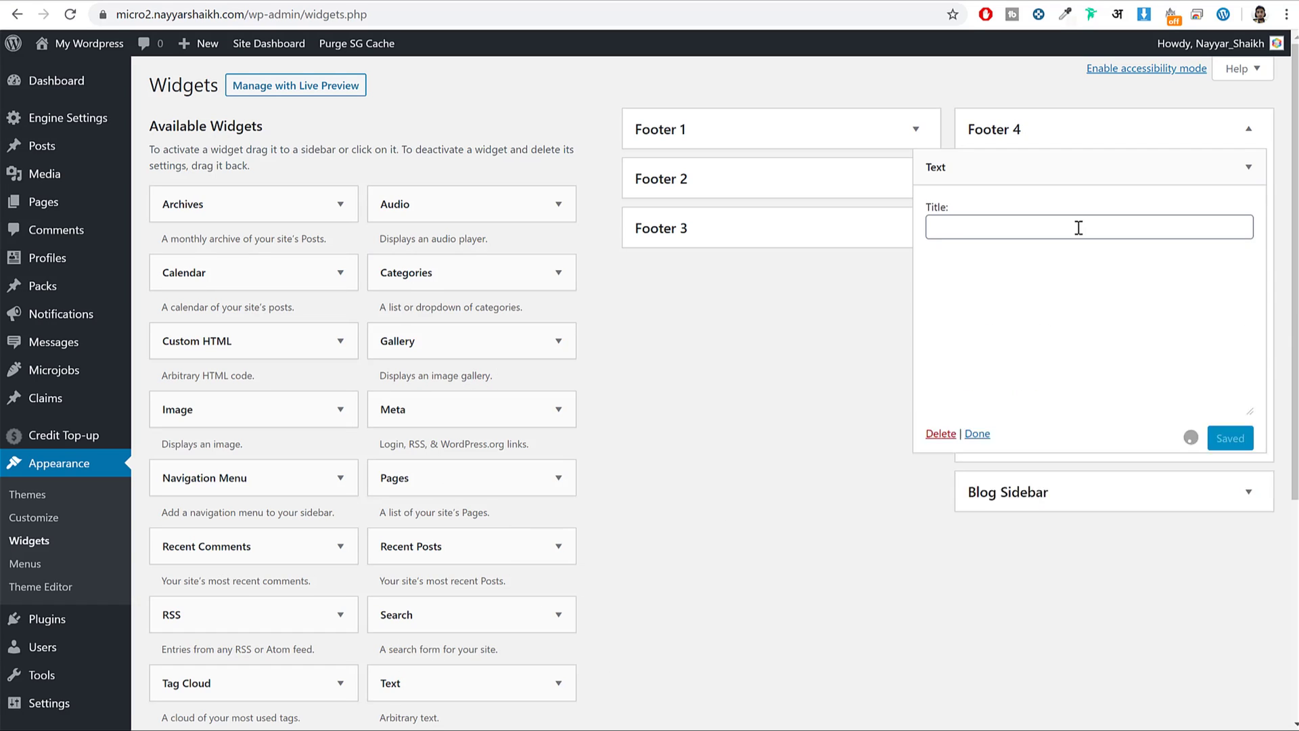
left_click(1076, 226)
key("ctrl+v")
left_click(1076, 324)
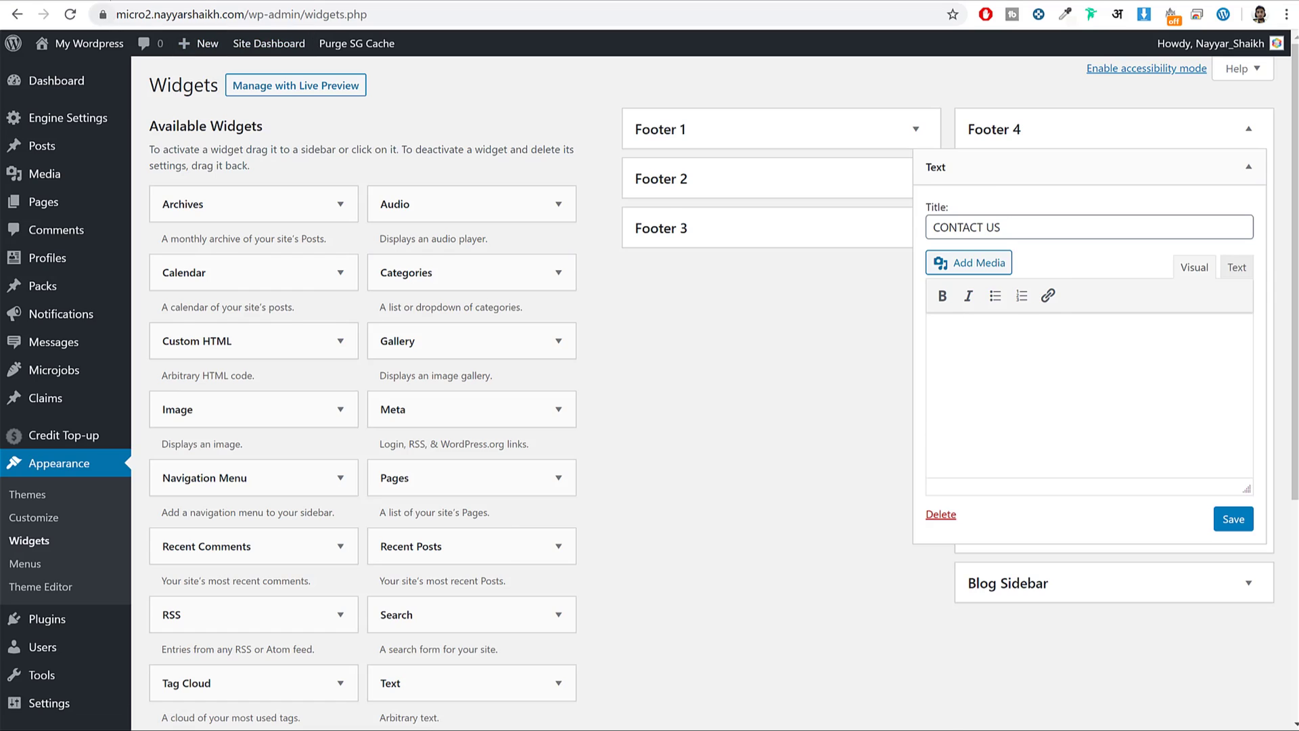
Fill the CONTACT US widget body with the EngineThemes name and contact e-mail, and save it.
left_click(134, 2)
left_click_drag(1102, 619, 893, 575)
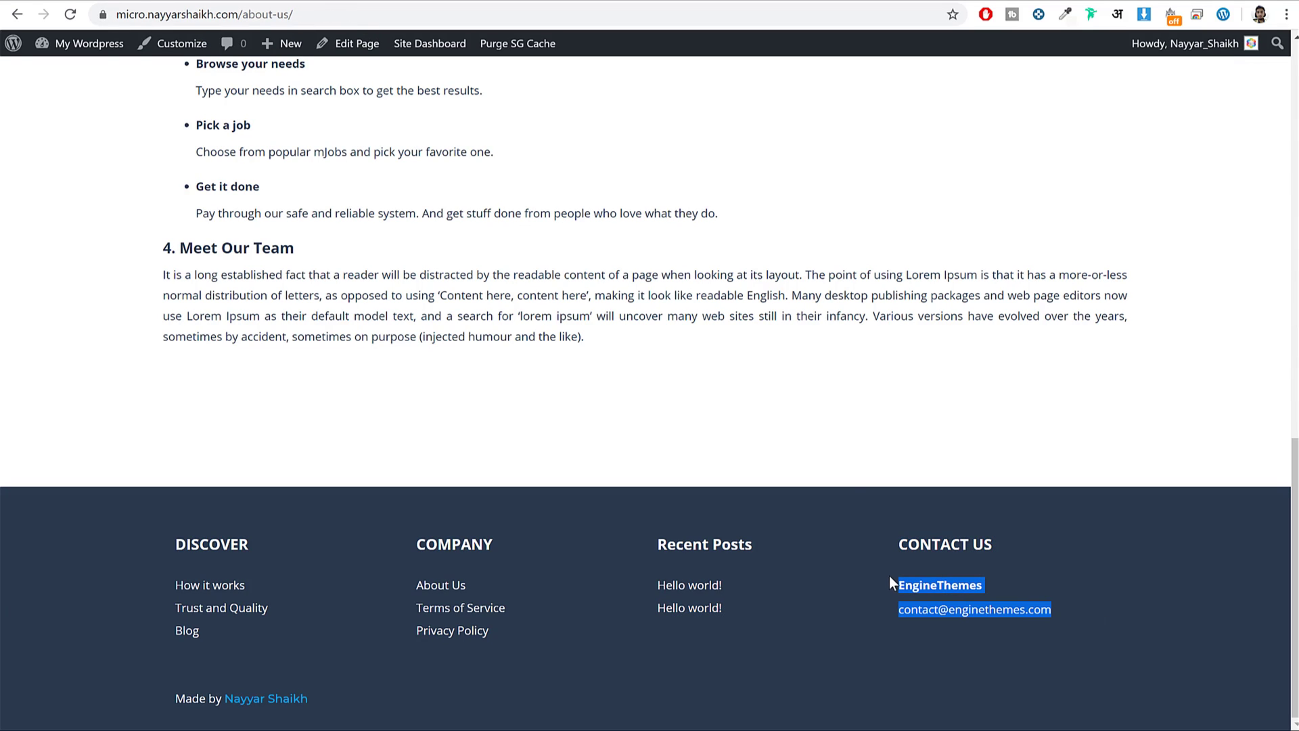
key("ctrl+c")
key("ctrl+Tab")
key("ctrl+Tab")
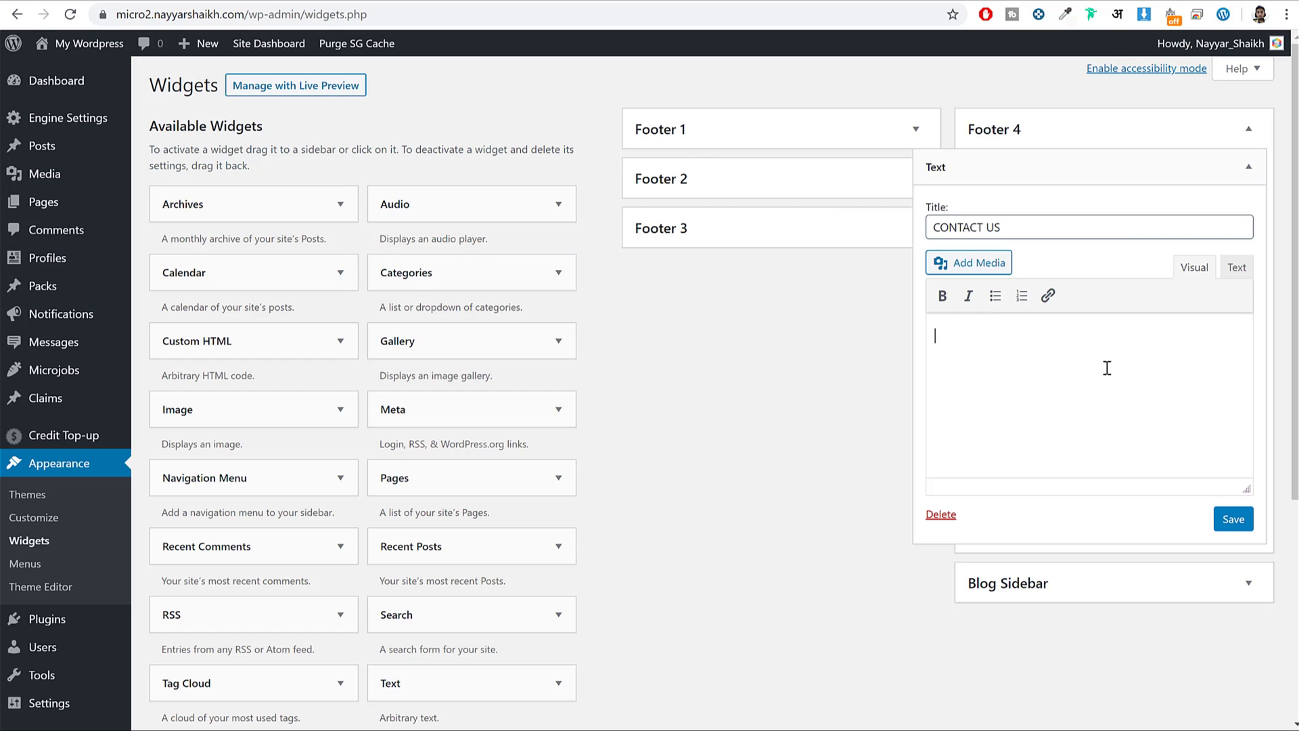
key("ctrl+v")
left_click(1246, 529)
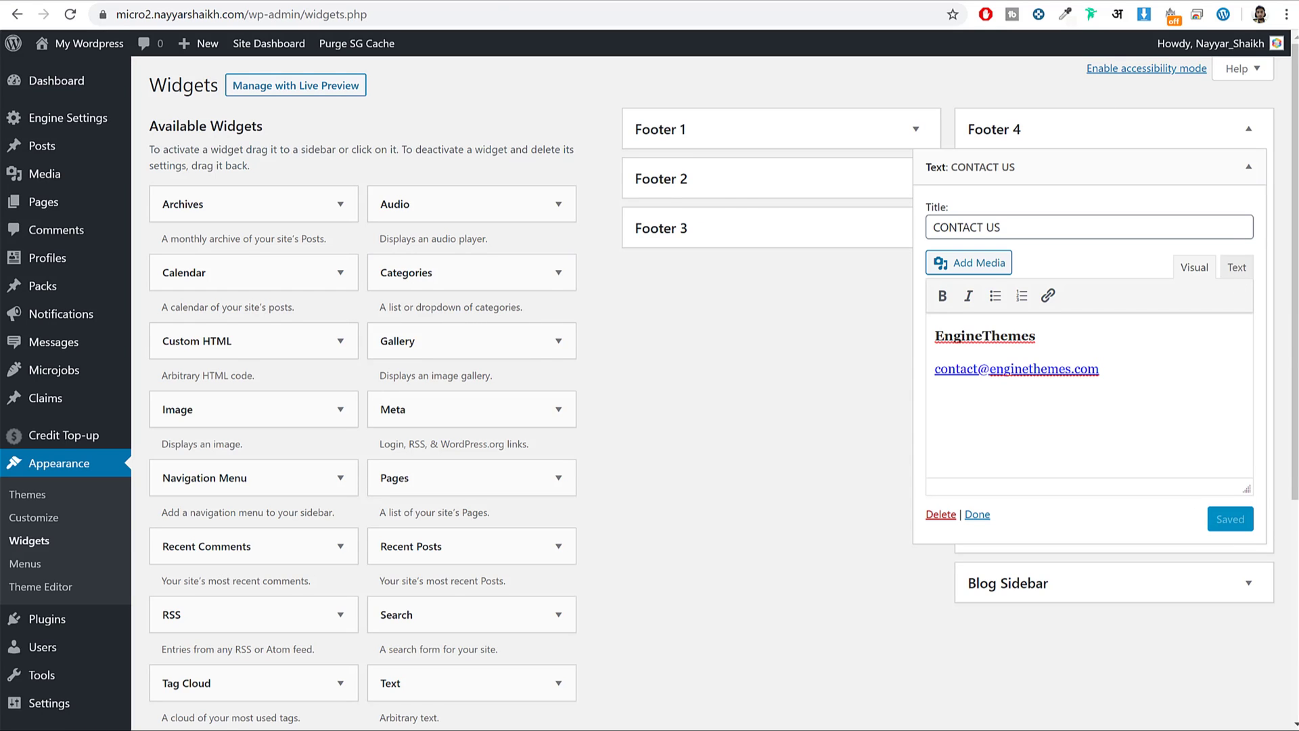
Reload the front page to check the new footer and its Powered by credit line.
key("ctrl+Tab")
left_click(495, 7)
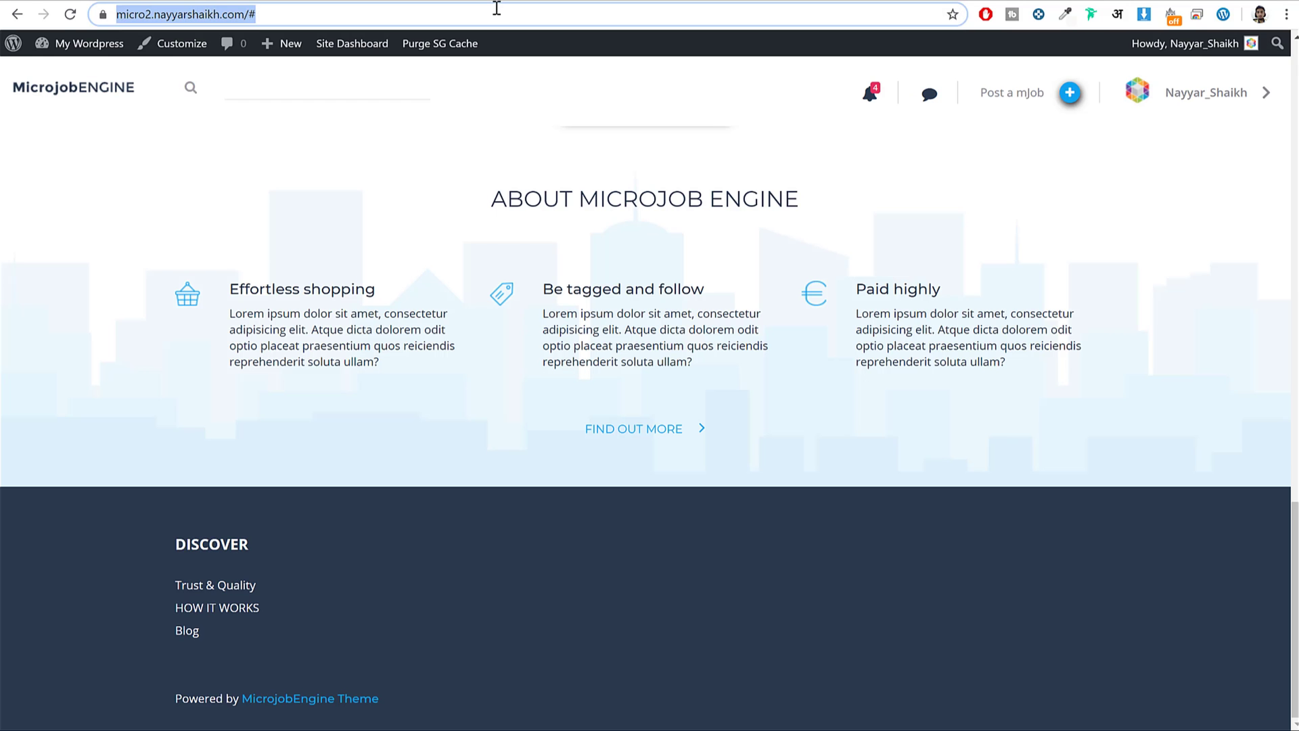
key("Return")
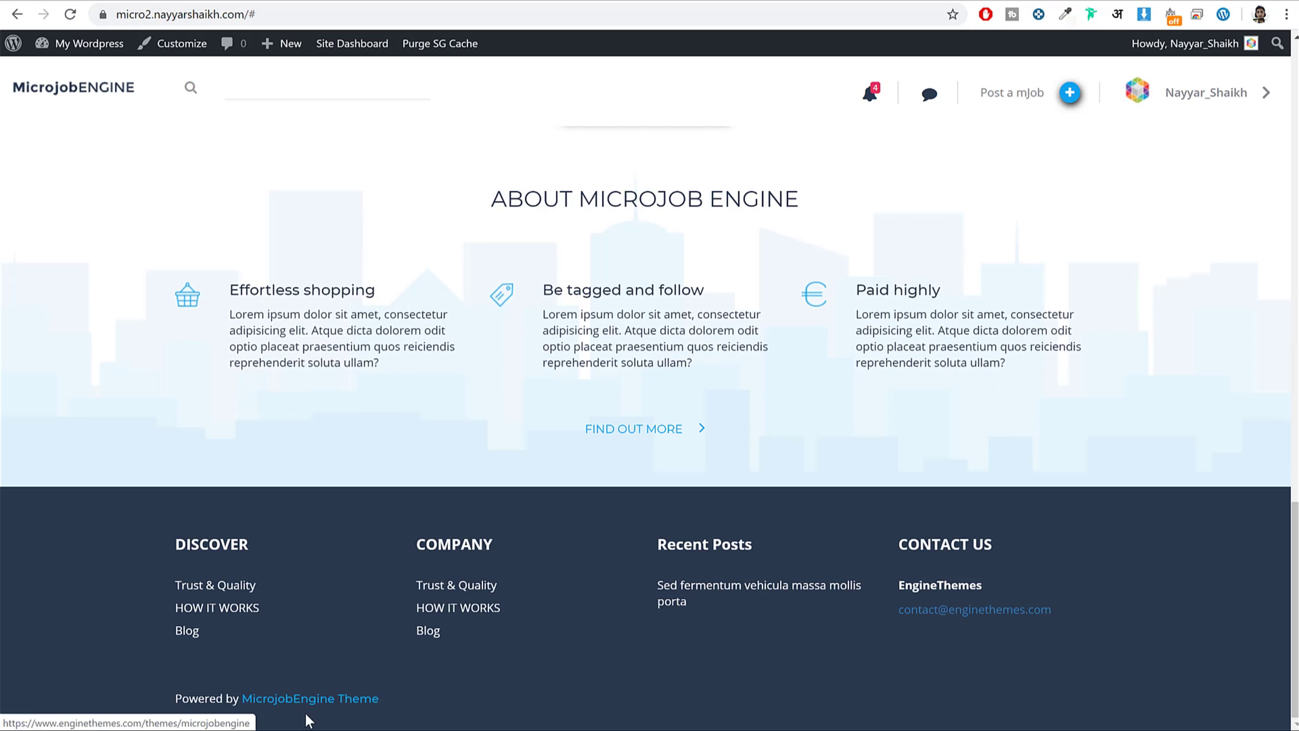
left_click_drag(173, 698, 447, 683)
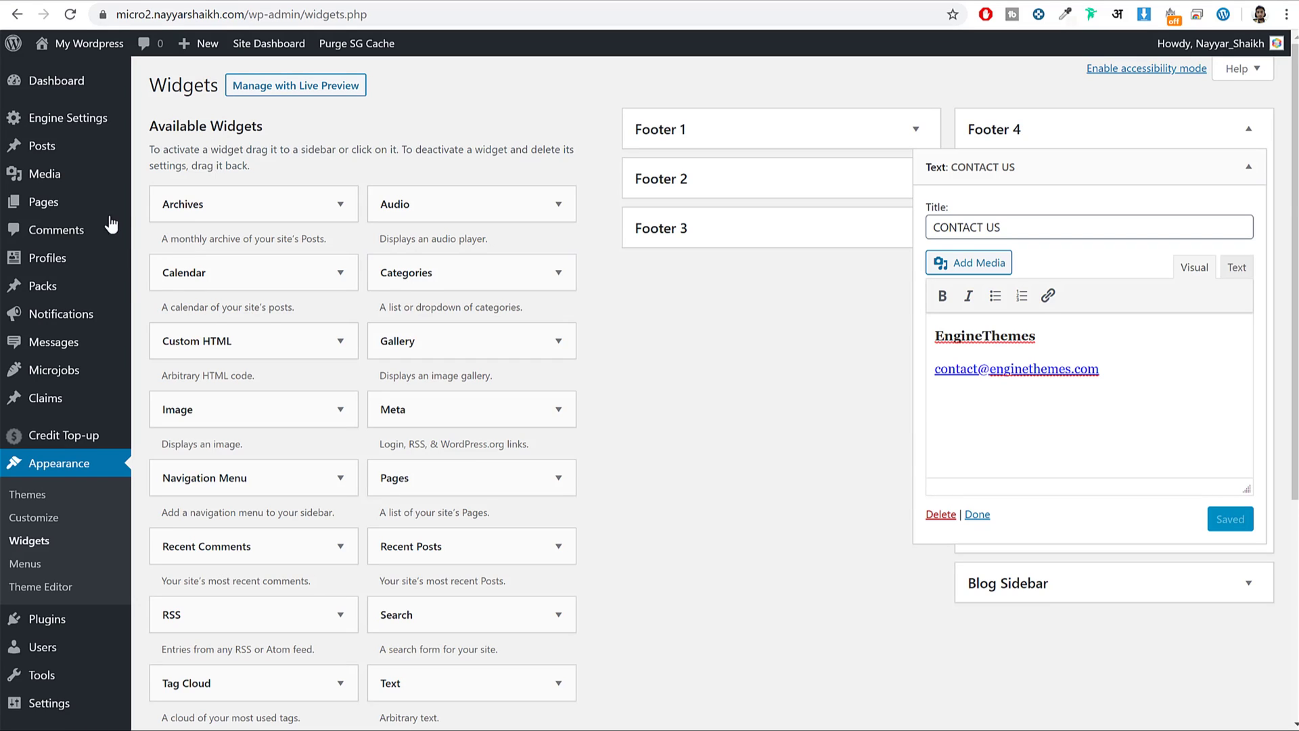
scroll(87, 255, "down", 4)
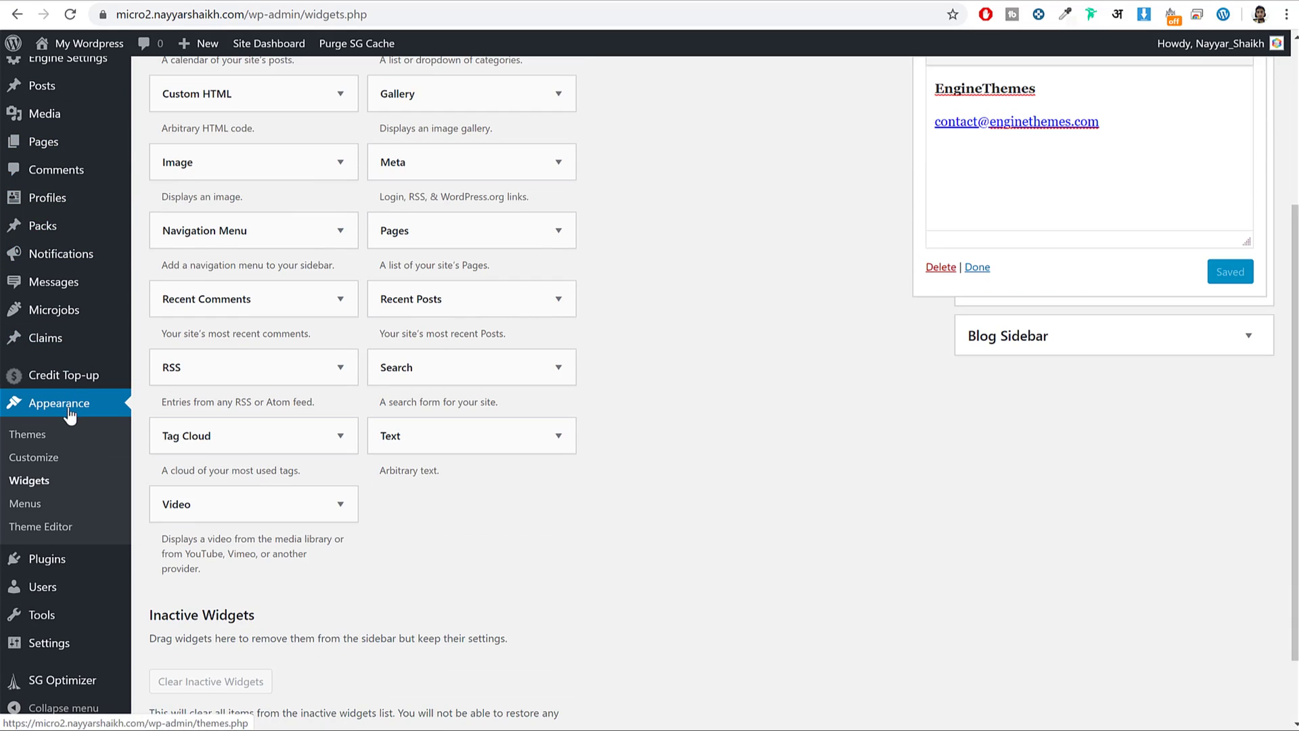
Open the theme file editor past the warning and load footer.php.
left_click(58, 535)
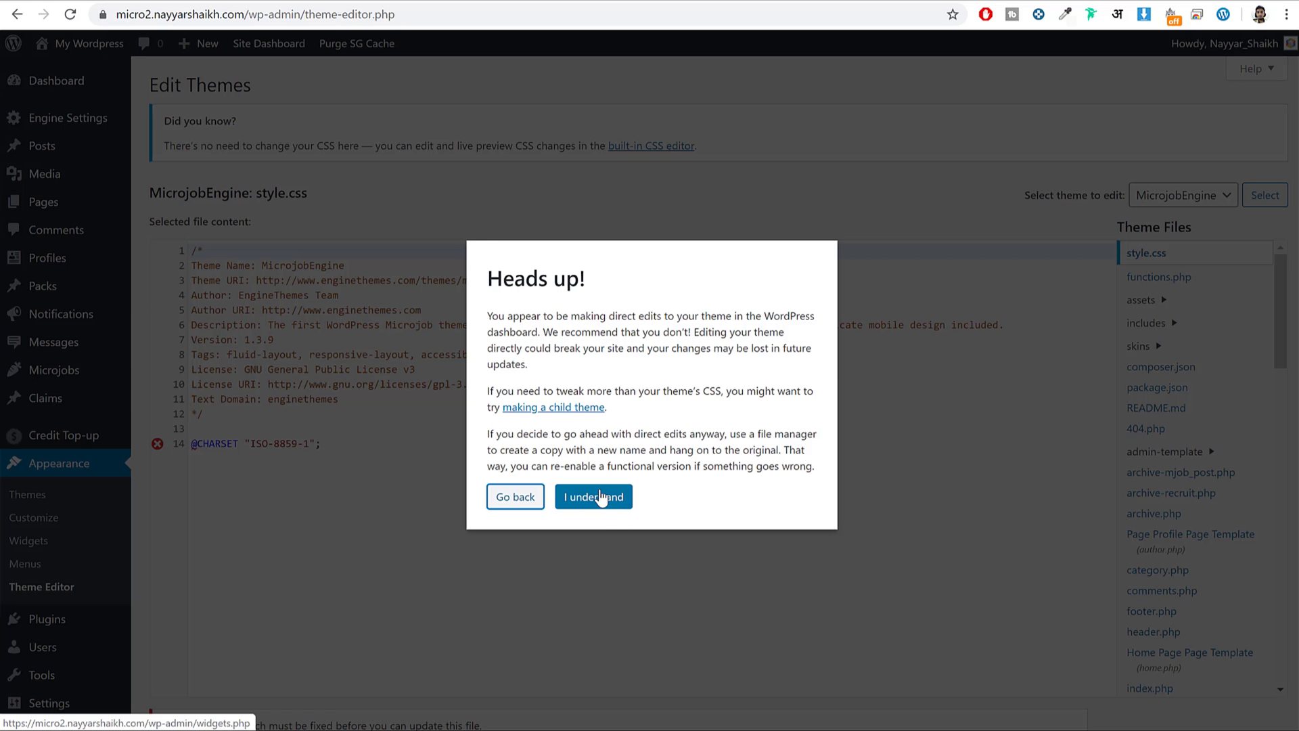
left_click(597, 499)
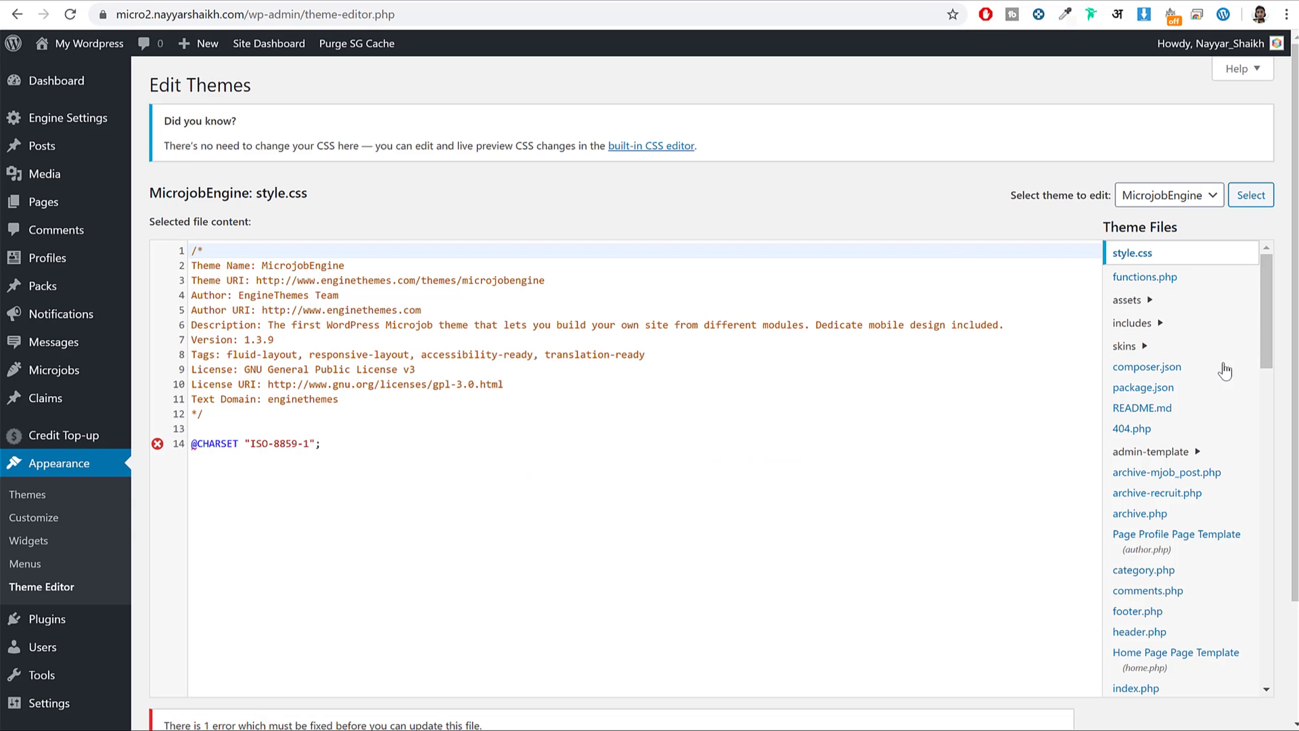
scroll(1218, 369, "down", 2)
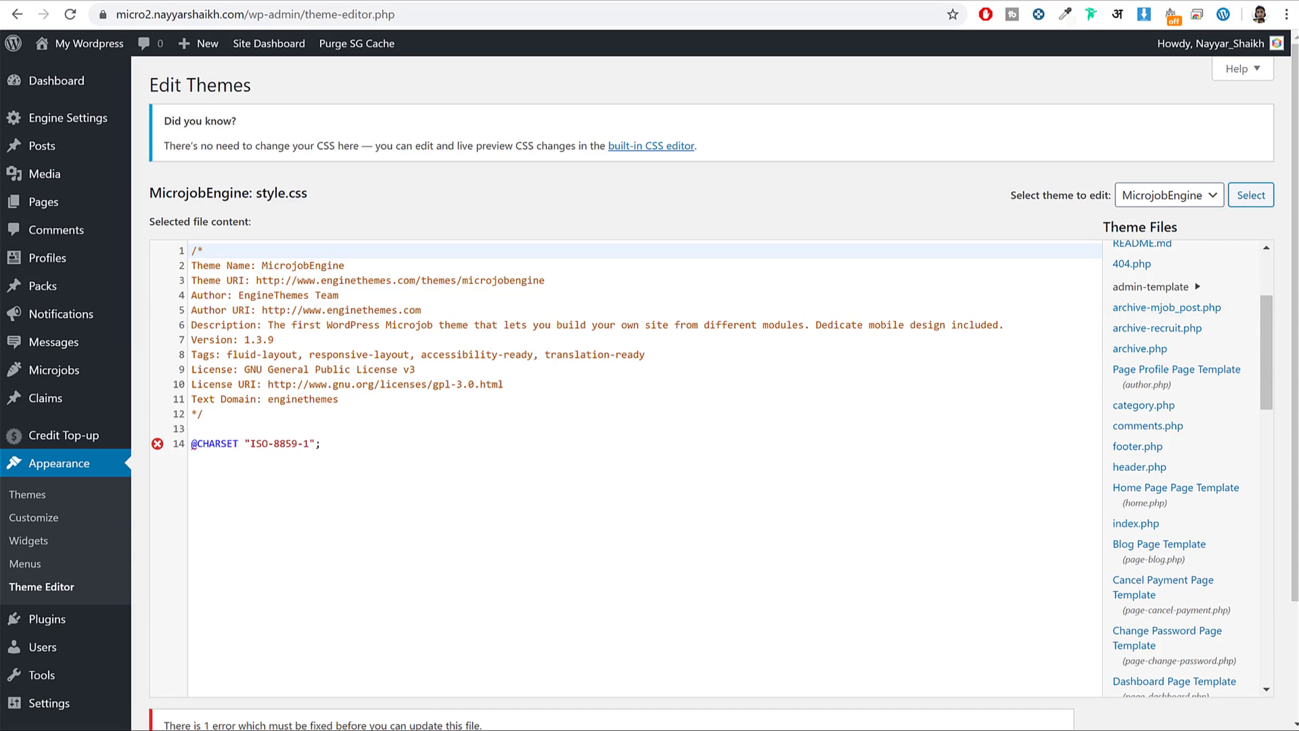
scroll(1288, 279, "down", 2)
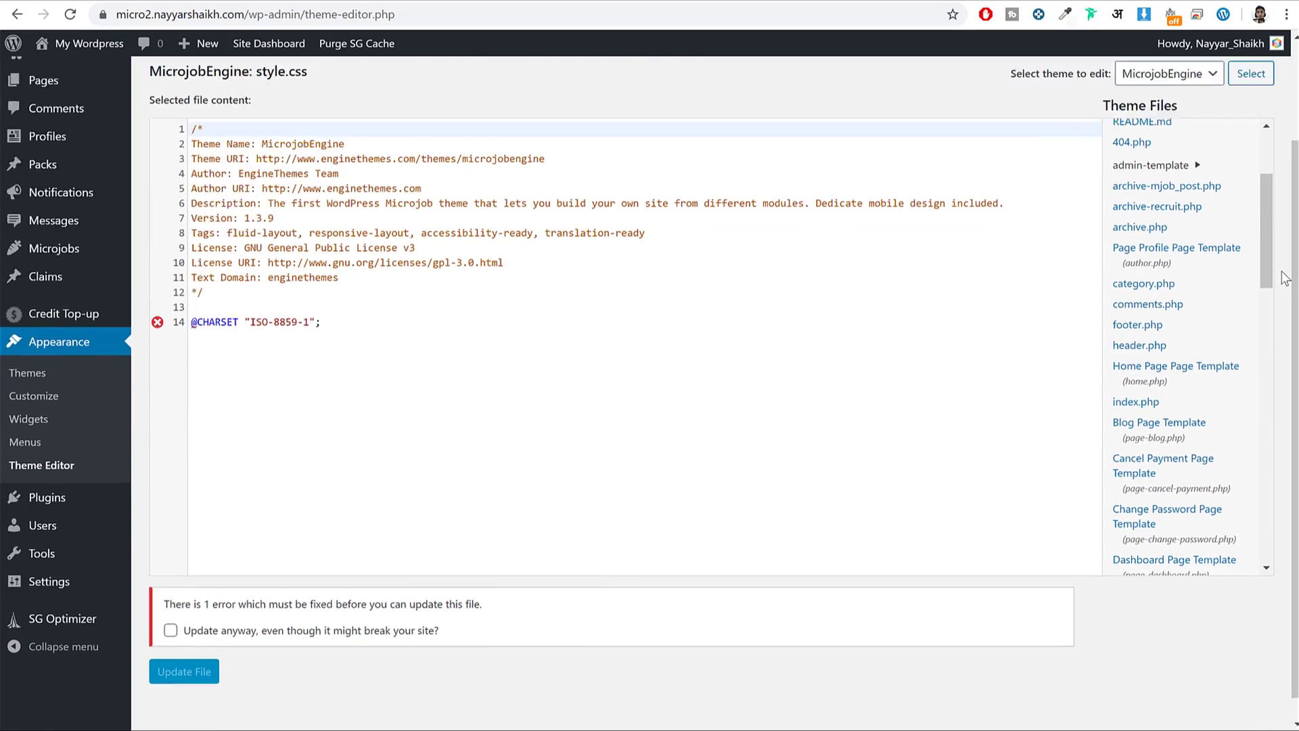
scroll(1288, 279, "up", 1)
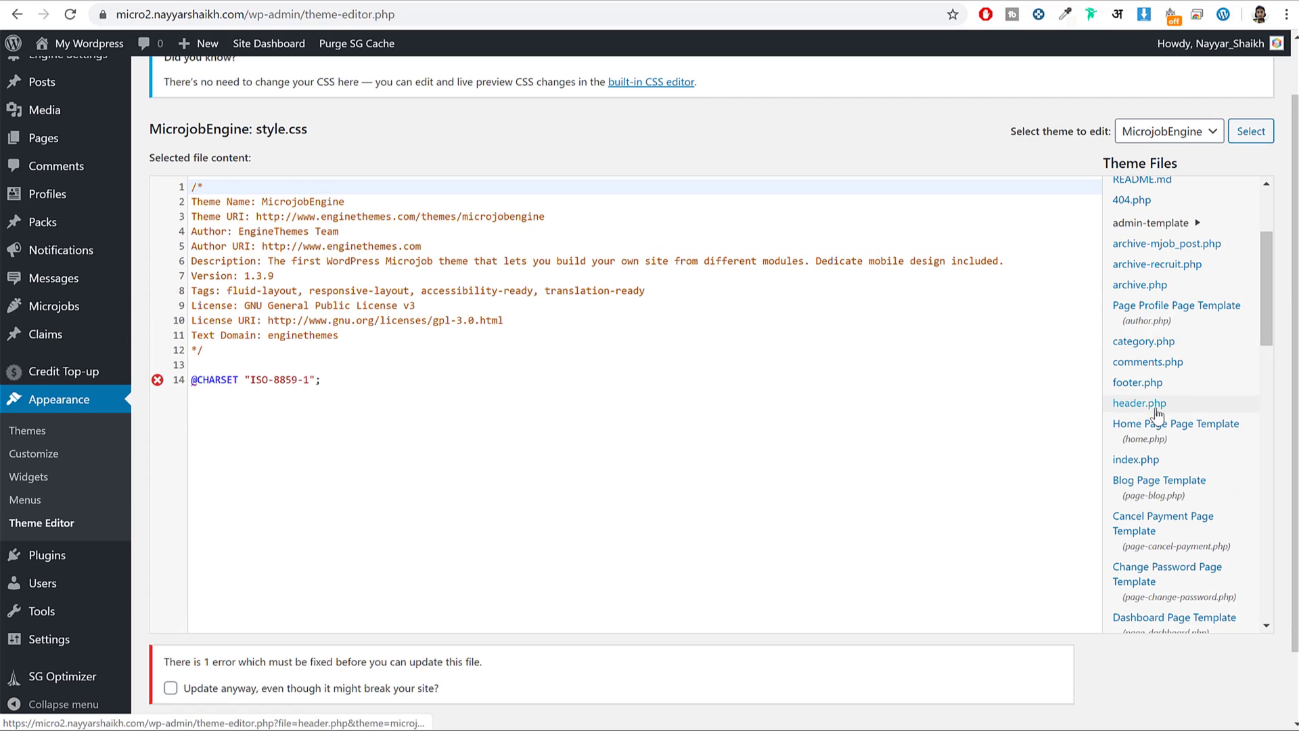
left_click(1142, 390)
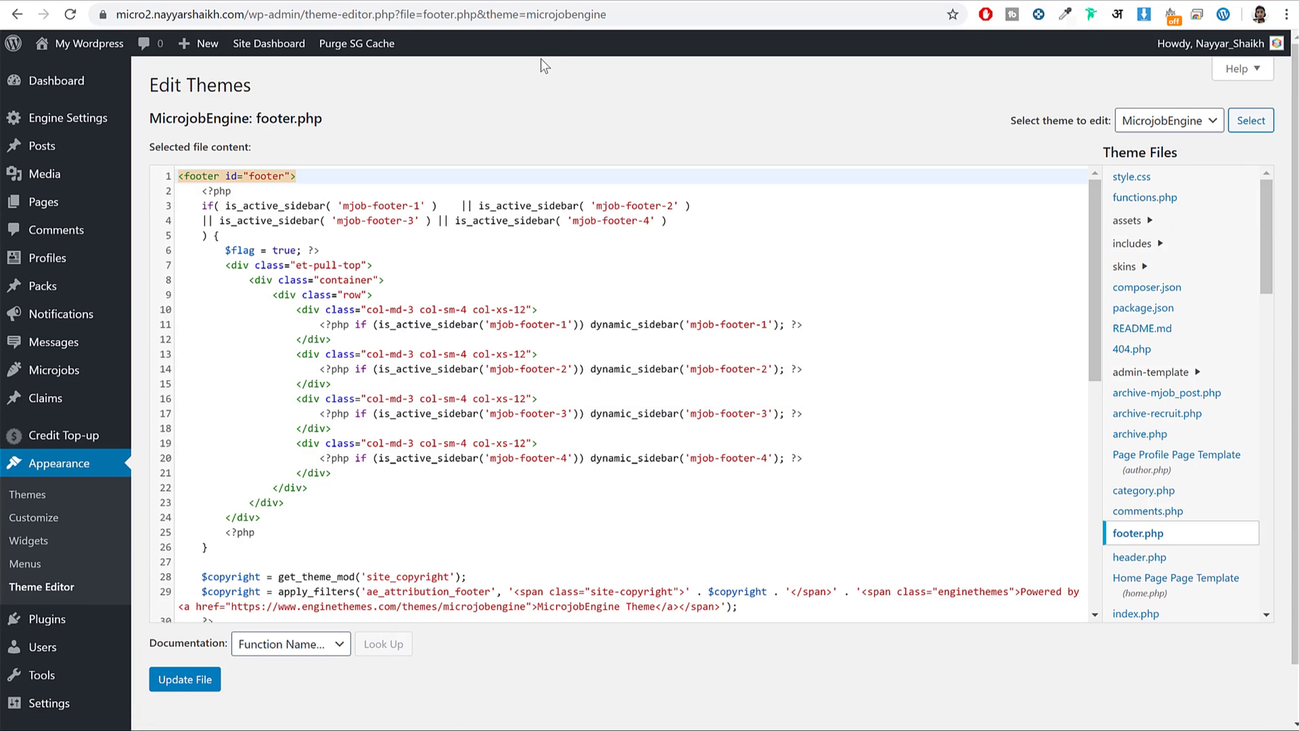
Compare footer.php's copyright code on lines 28–36 with the live footer credit.
left_click(509, 3)
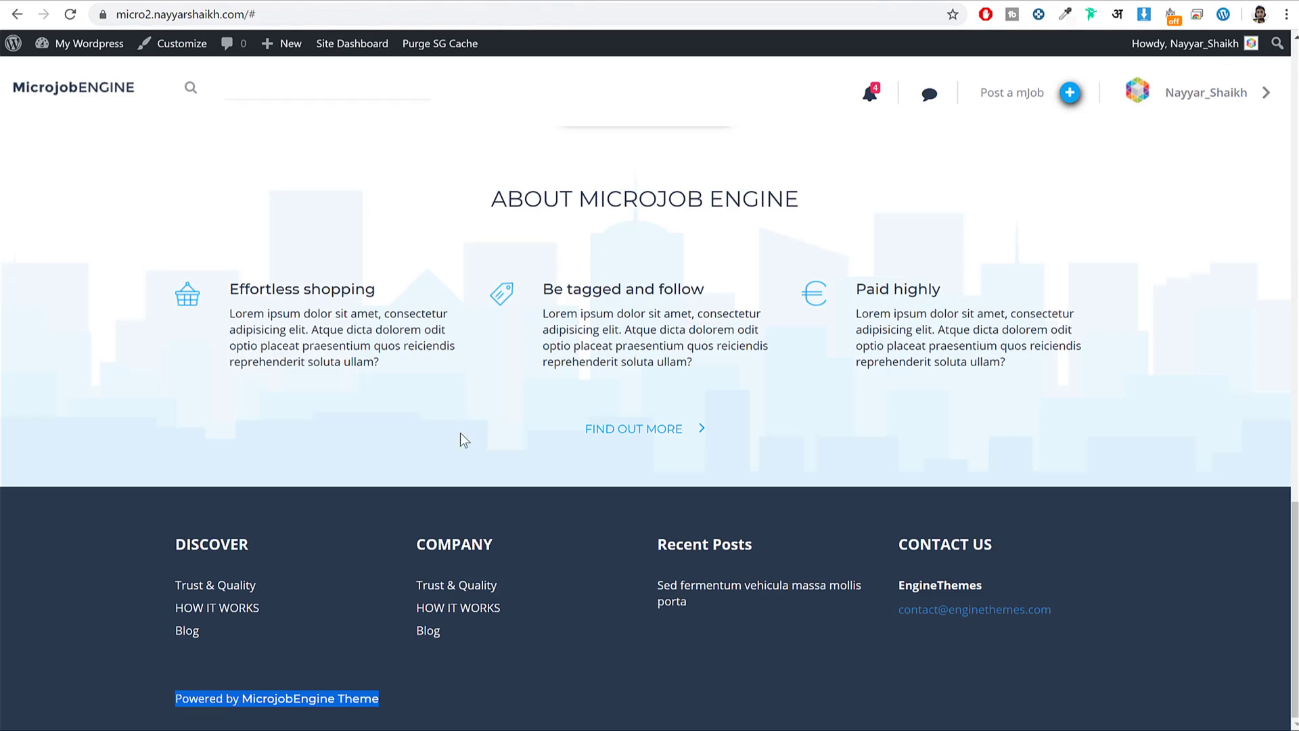
left_click(320, 650)
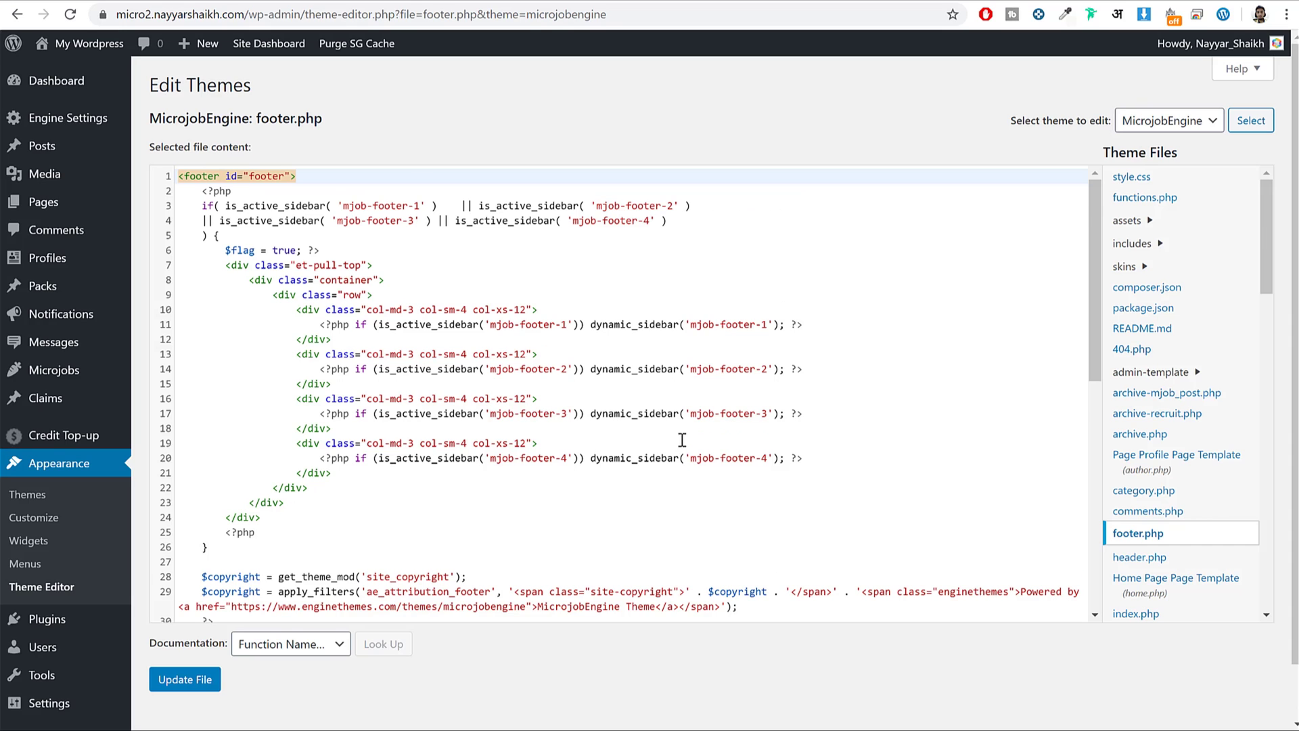
scroll(682, 440, "down", 3)
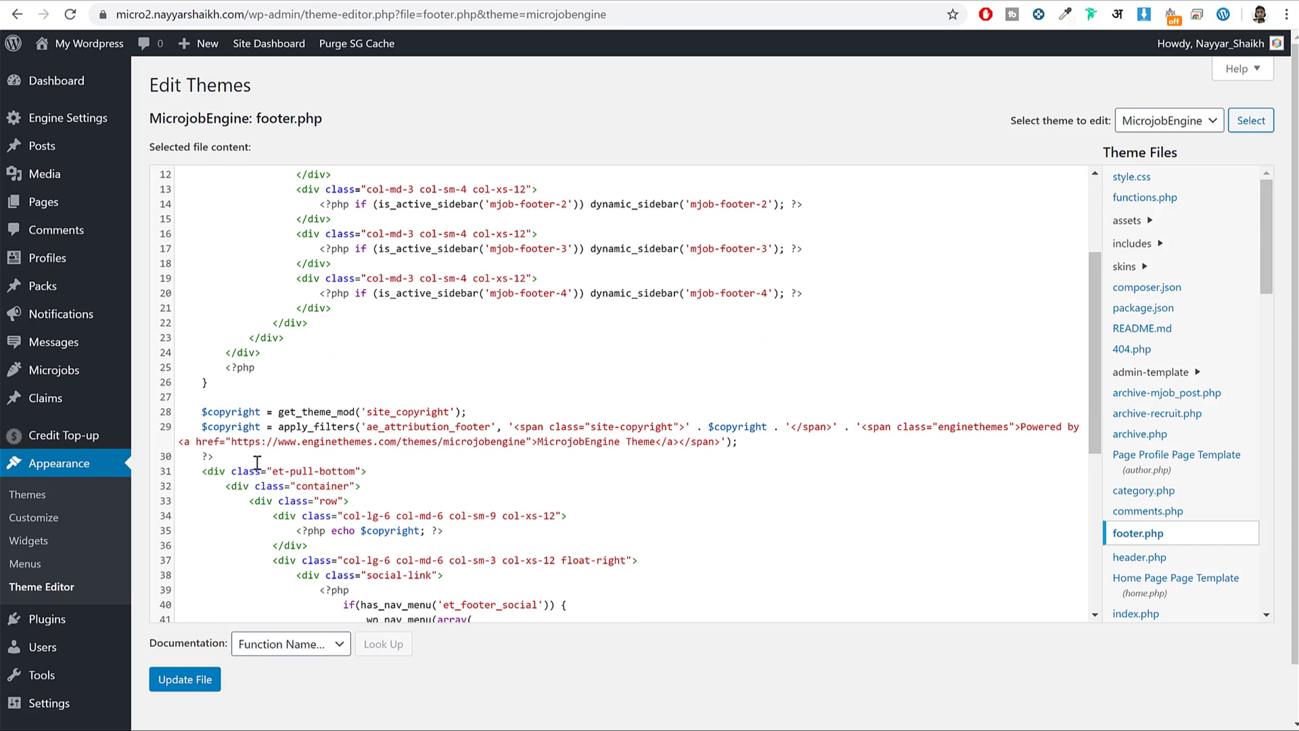
left_click_drag(203, 404, 545, 528)
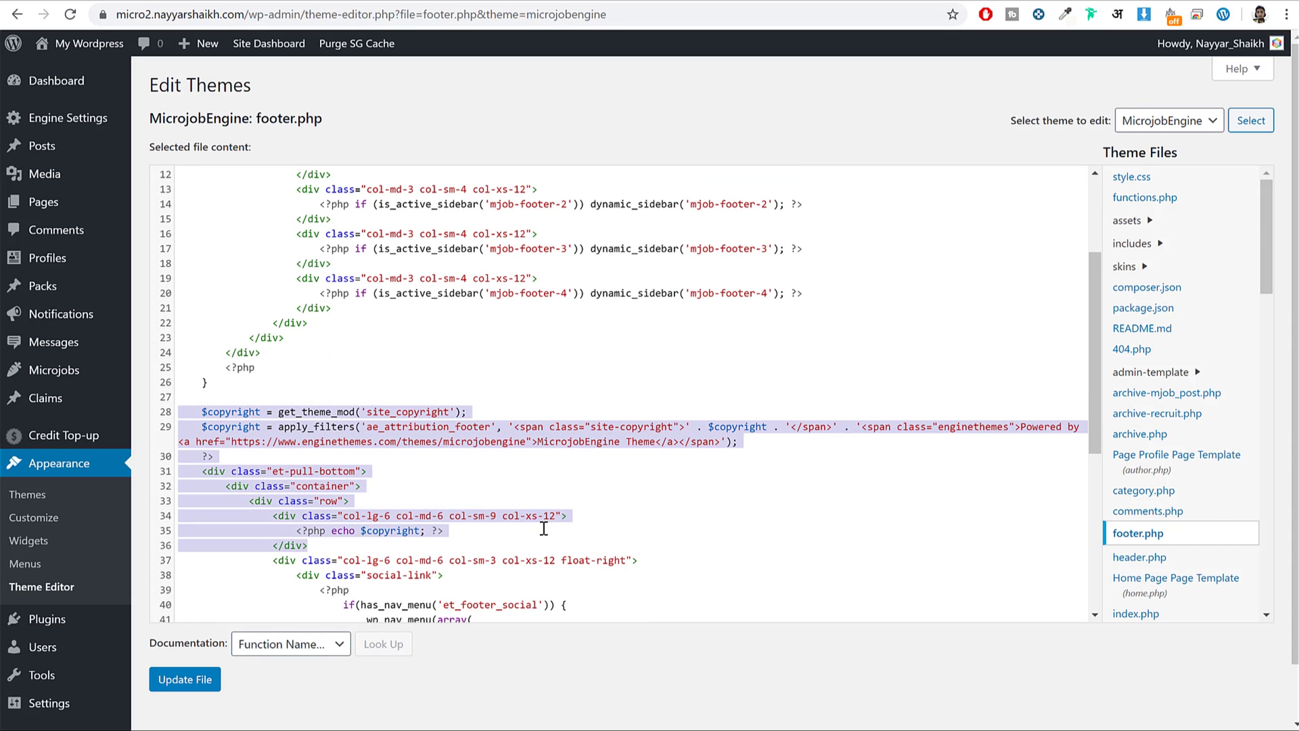
left_click(544, 528)
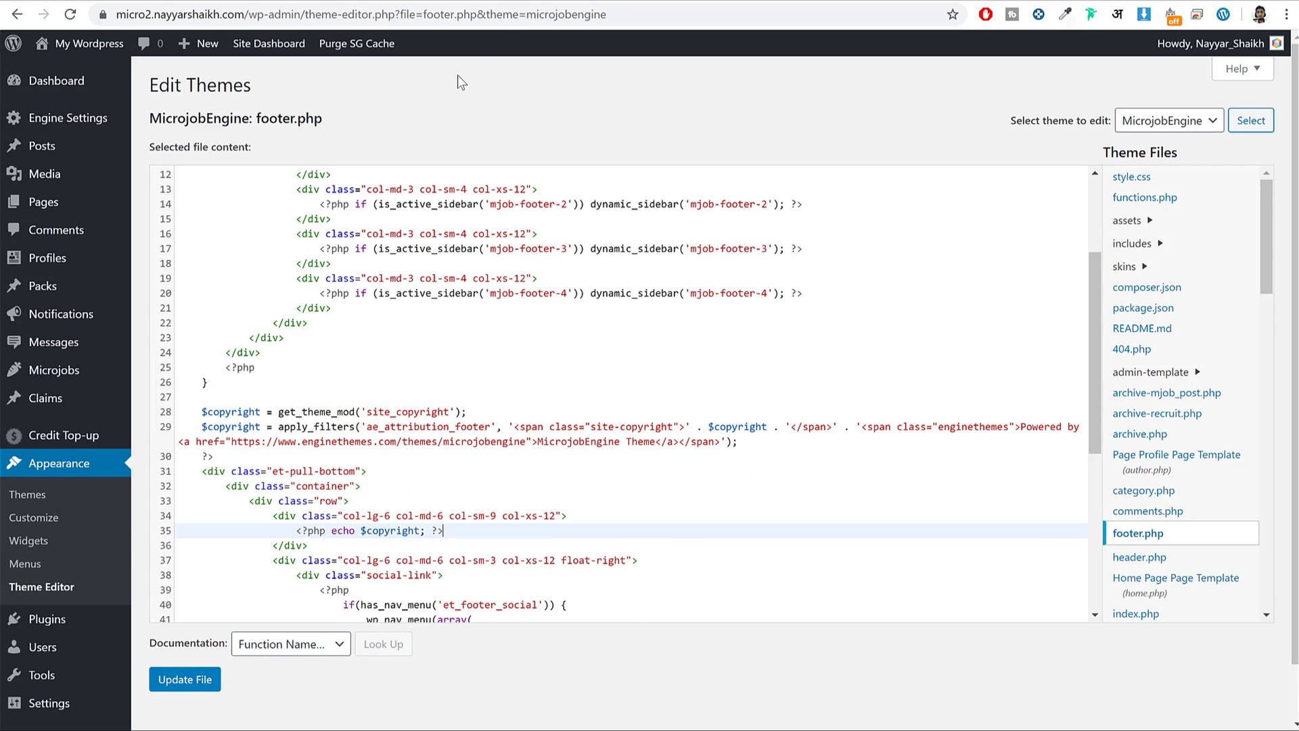
left_click(503, 2)
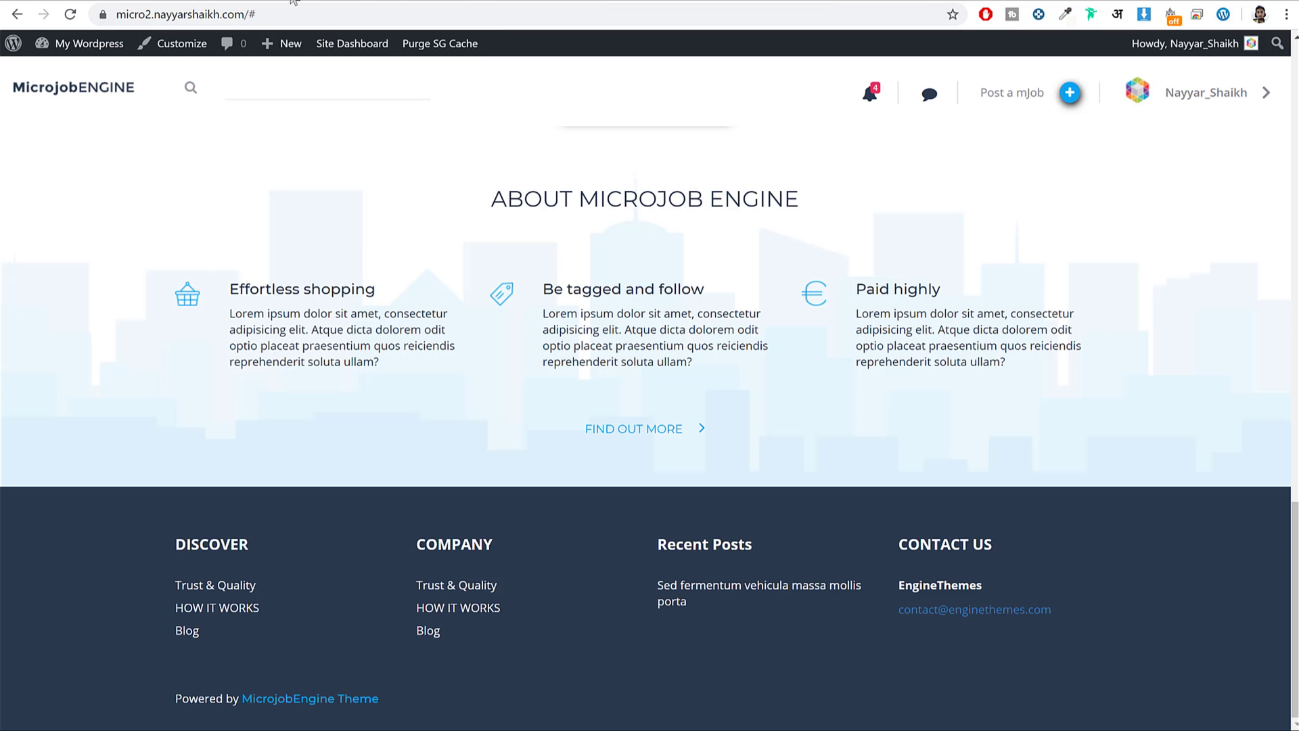
left_click(294, 2)
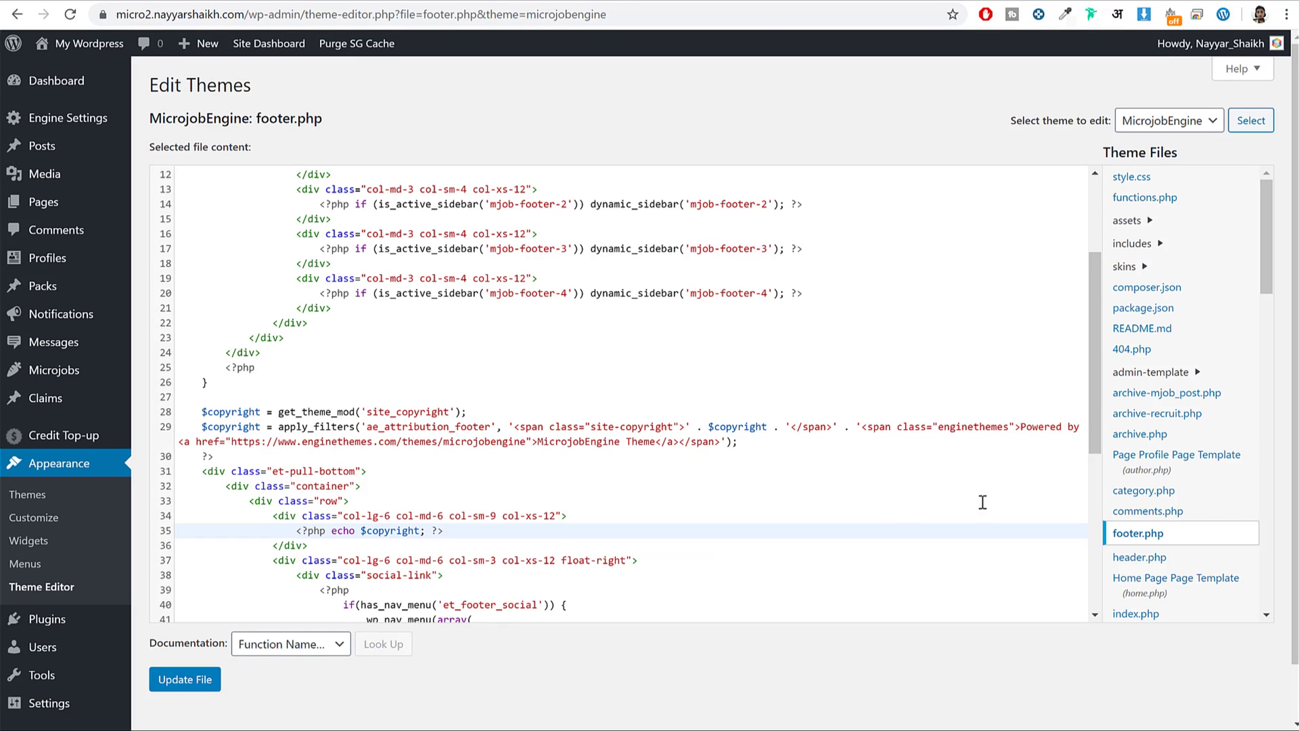
On footer.php line 29, change 'Powered by' to 'Made by' and the link text to the owner's name.
key("ctrl+minus")
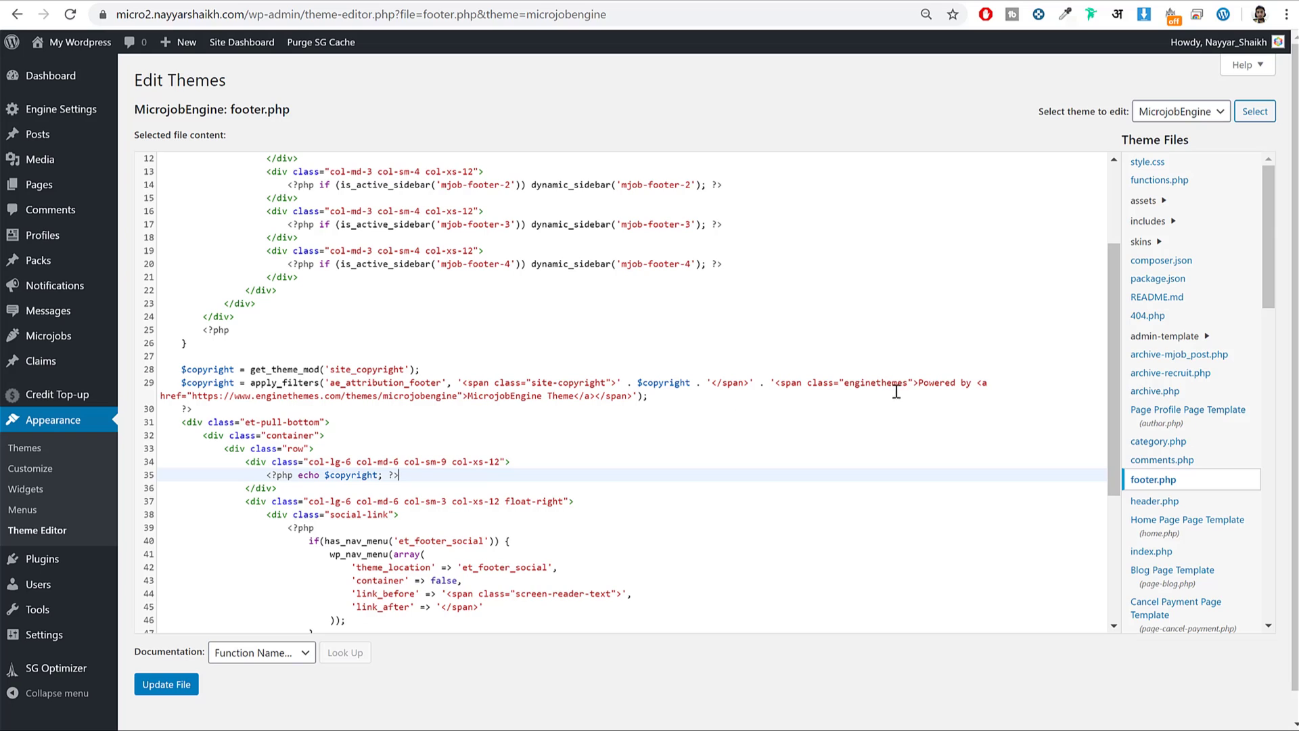
left_click_drag(922, 382, 960, 383)
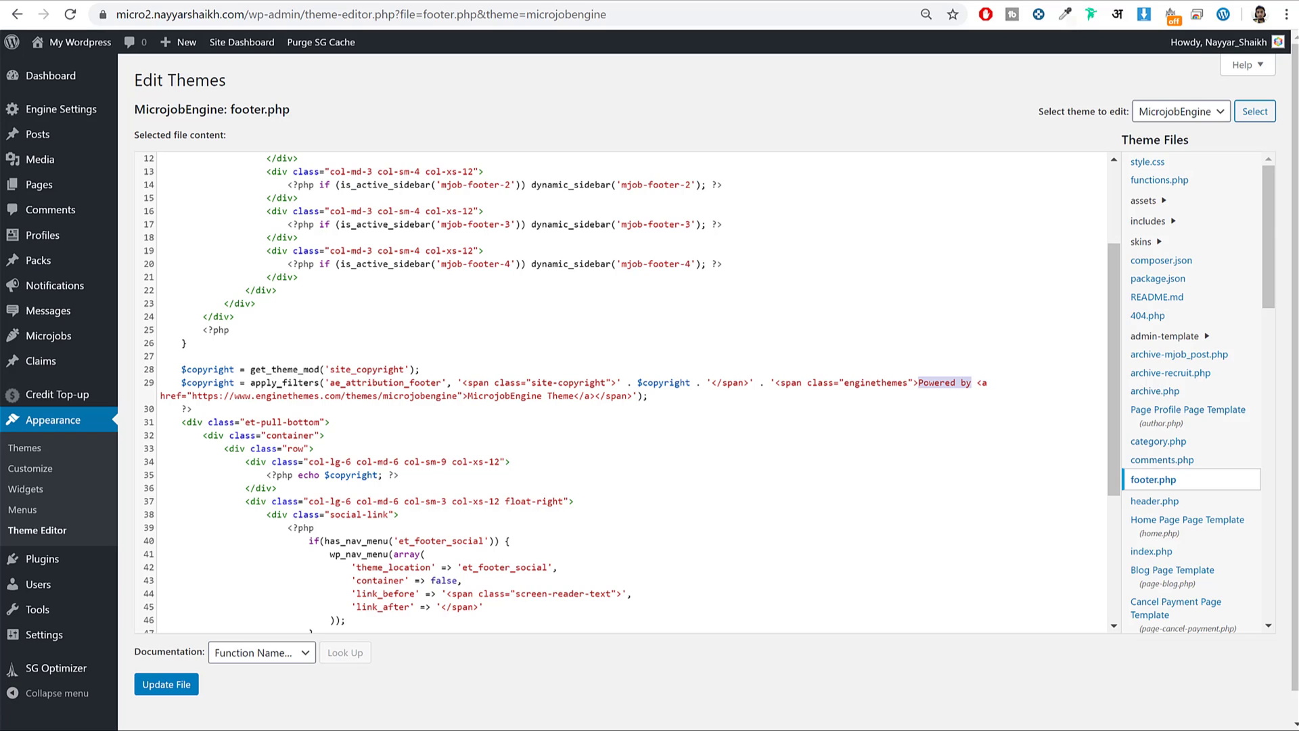
type("Mad")
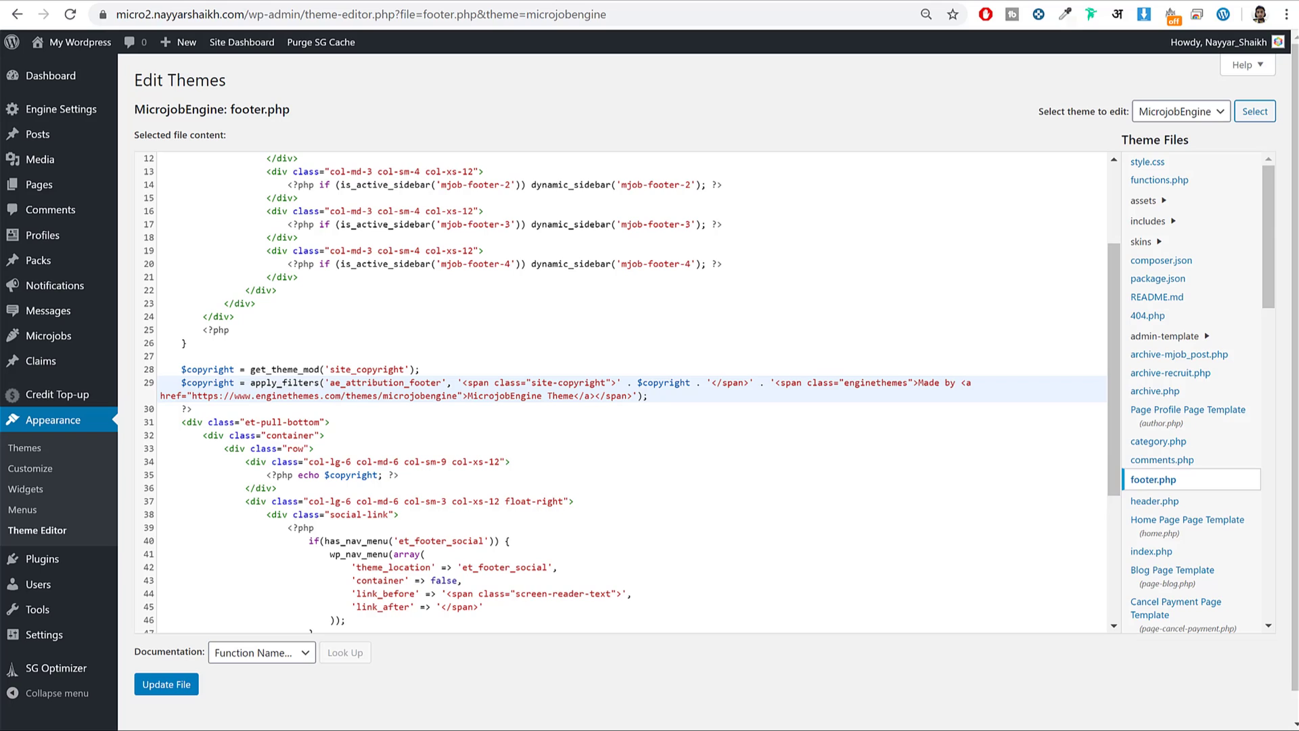
left_click_drag(468, 396, 573, 394)
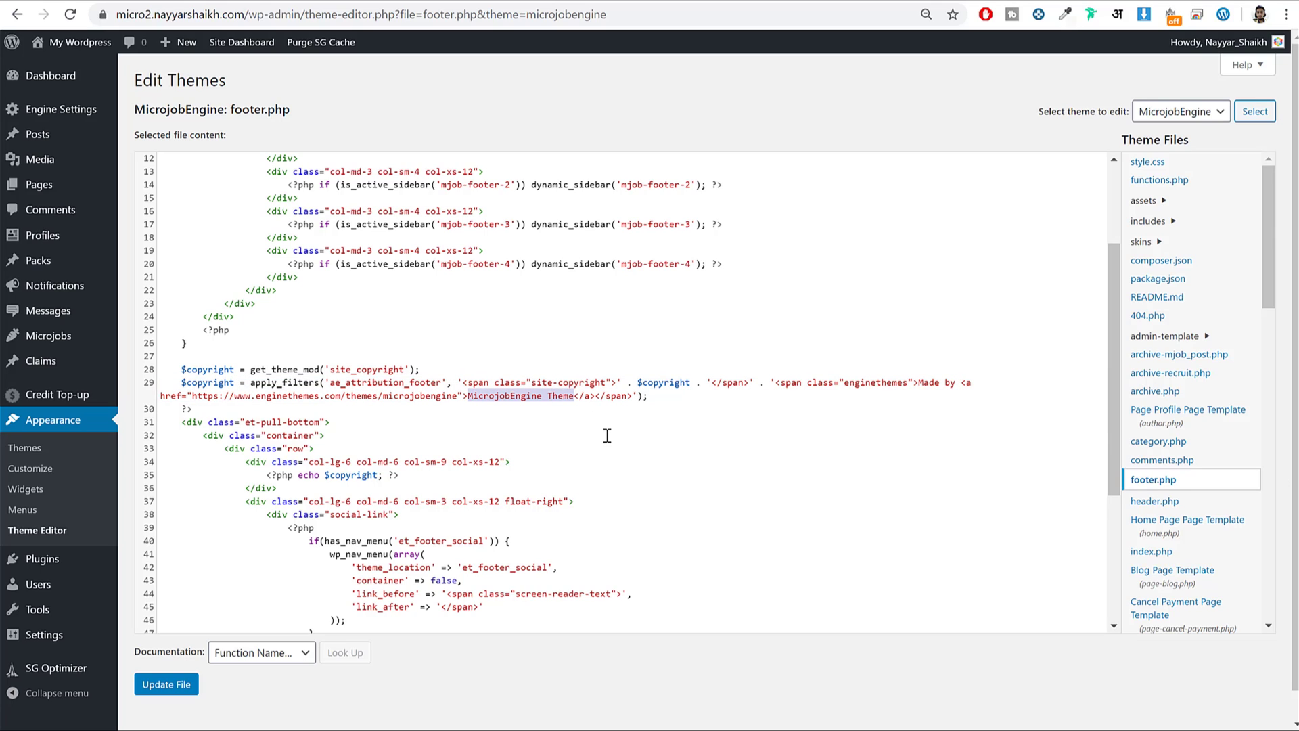
type("Nayyar Shaikh")
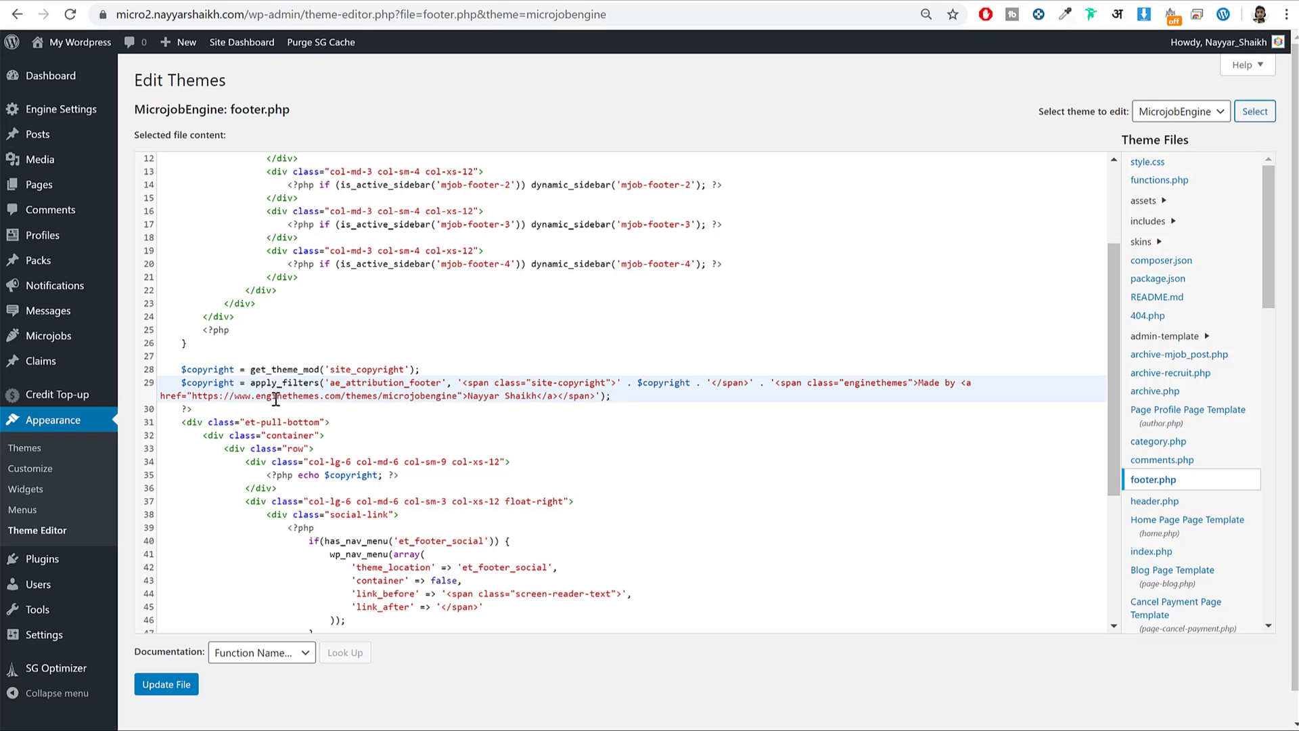
Replace the credit link's address with the owner's YouTube channel URL and save footer.php.
key("ctrl+t")
type("y")
left_click(404, 205)
left_click(374, 17)
key("ctrl+c")
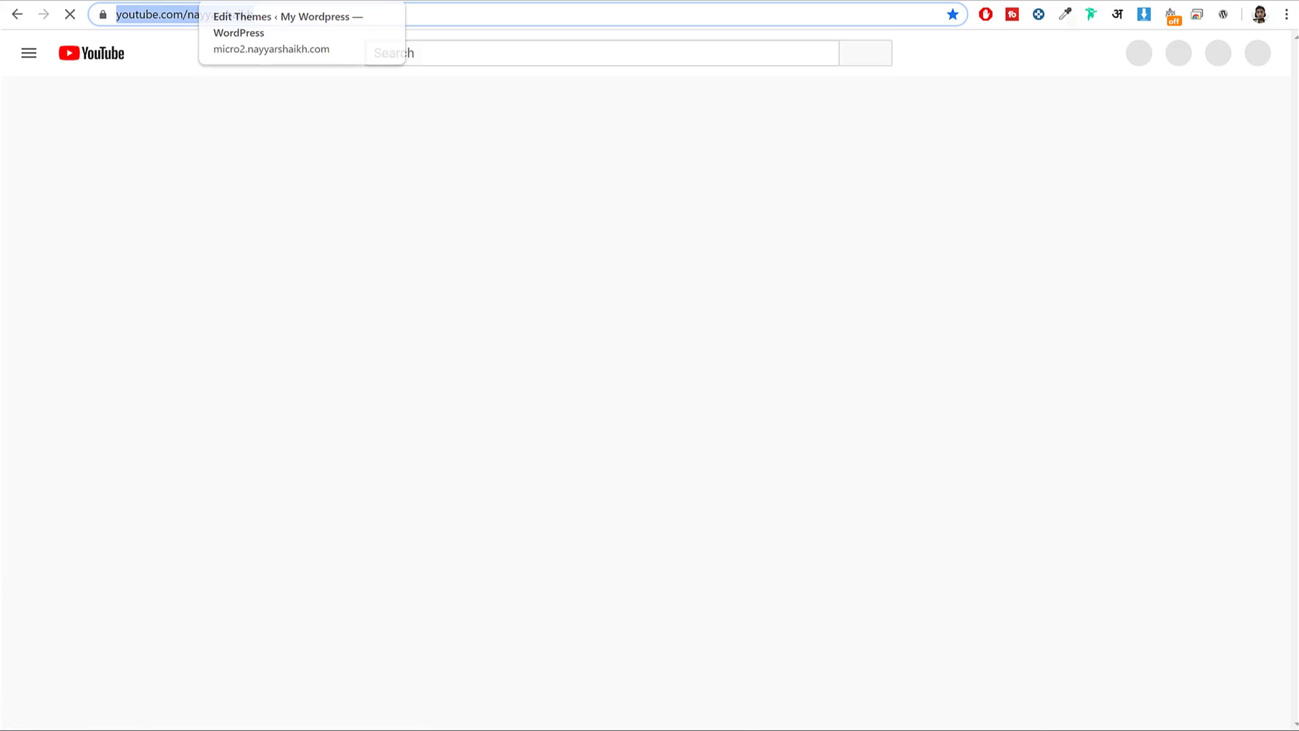
left_click(247, 1)
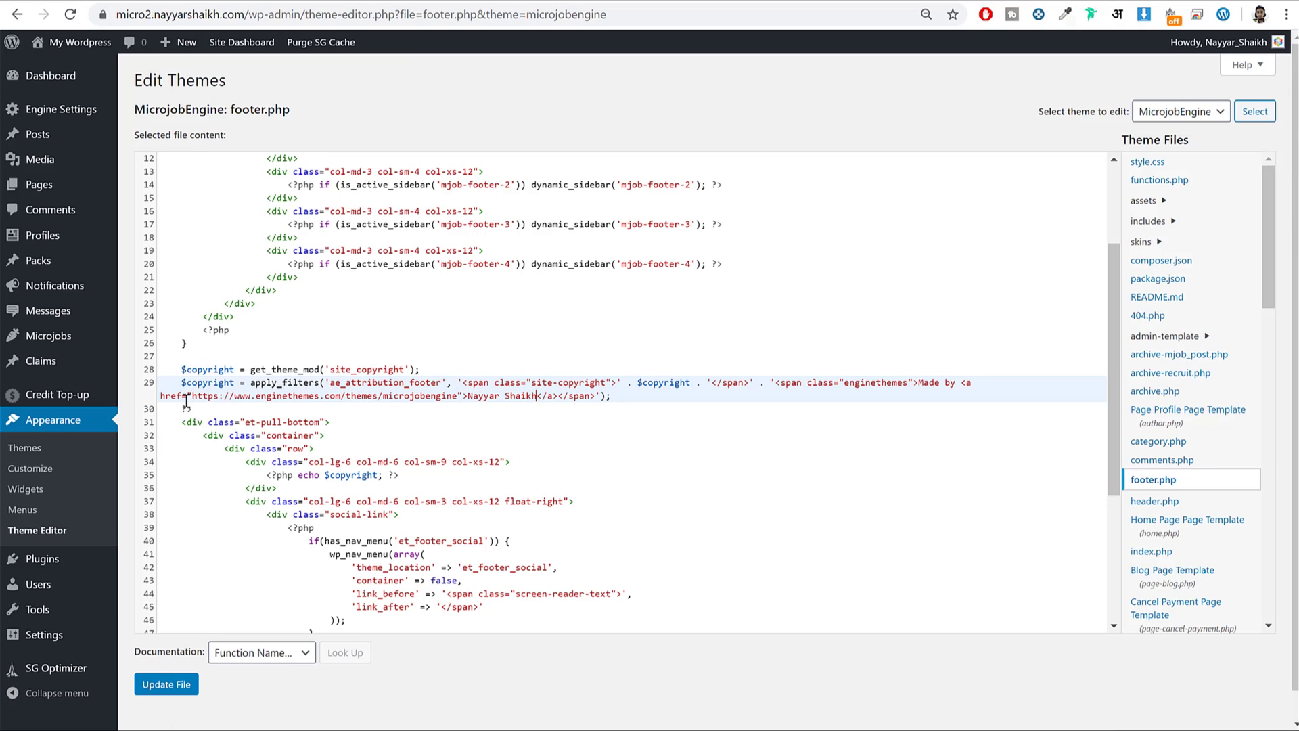
left_click_drag(195, 396, 456, 401)
key("BackSpace")
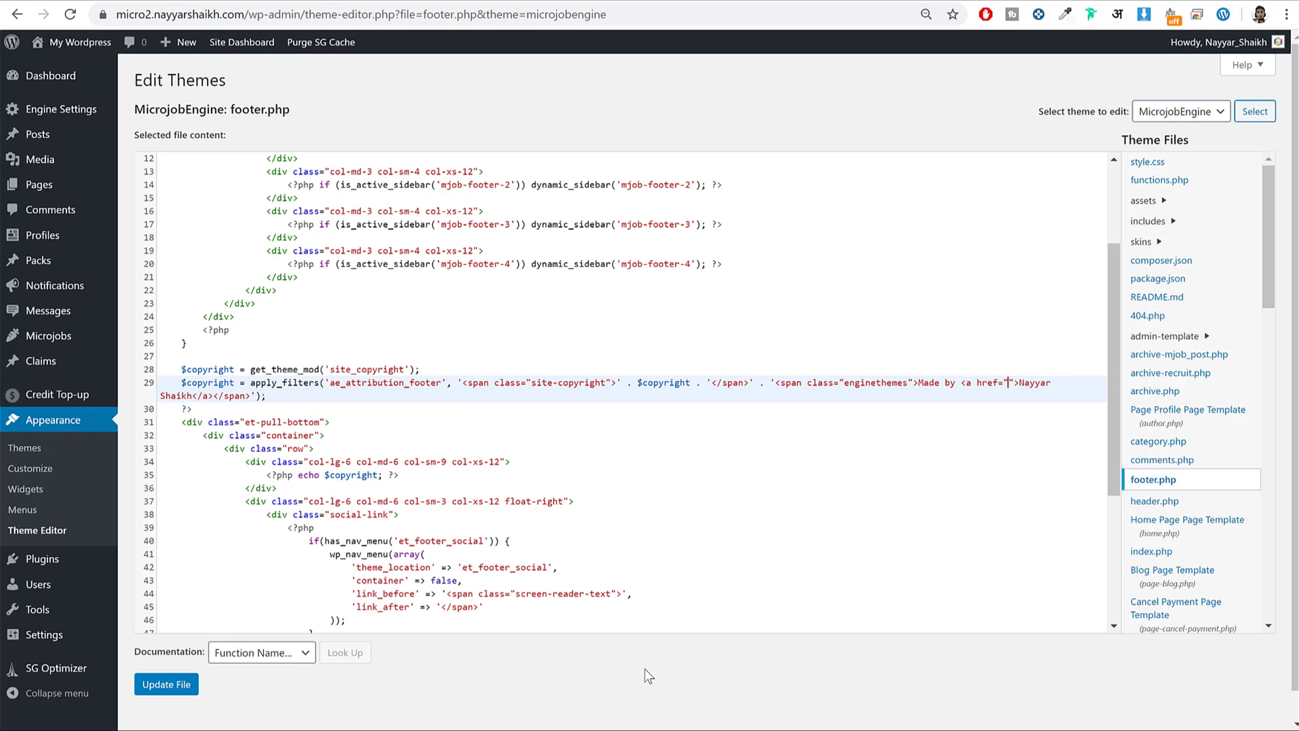
key("ctrl+v")
left_click(170, 685)
Reload the live site, verify the 'Made by' credit opens the owner's YouTube channel, and return to the homepage top.
left_click(505, 0)
left_click(505, 14)
key("Return")
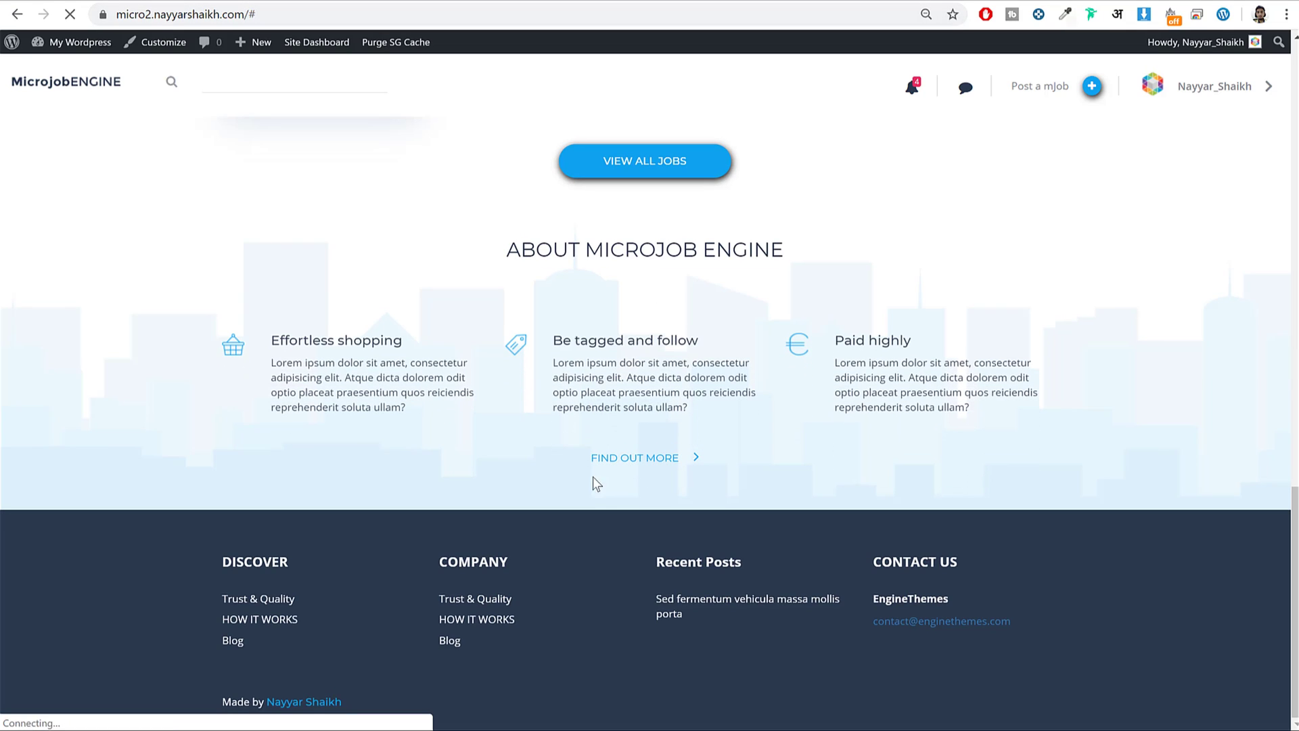
left_click(322, 703)
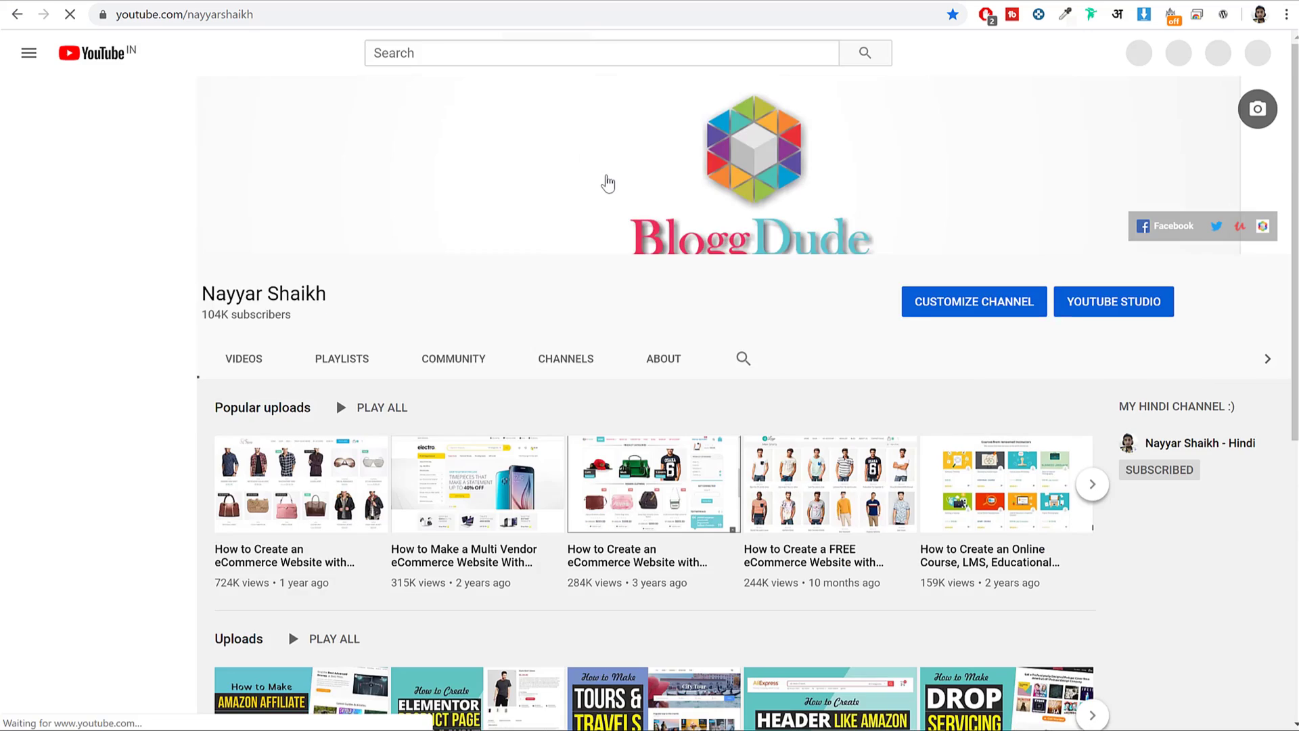
key("alt+Left")
scroll(931, 463, "up", 15)
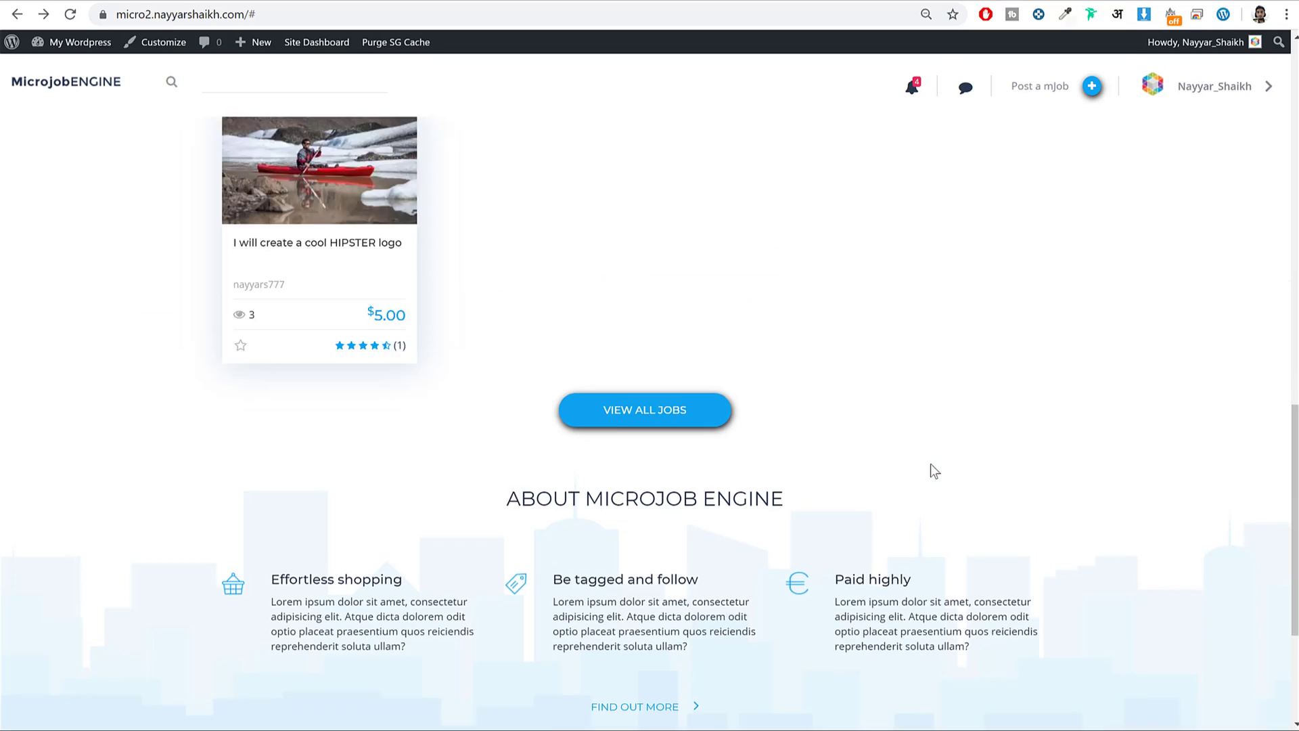
scroll(941, 433, "down", 5)
scroll(940, 439, "down", 15)
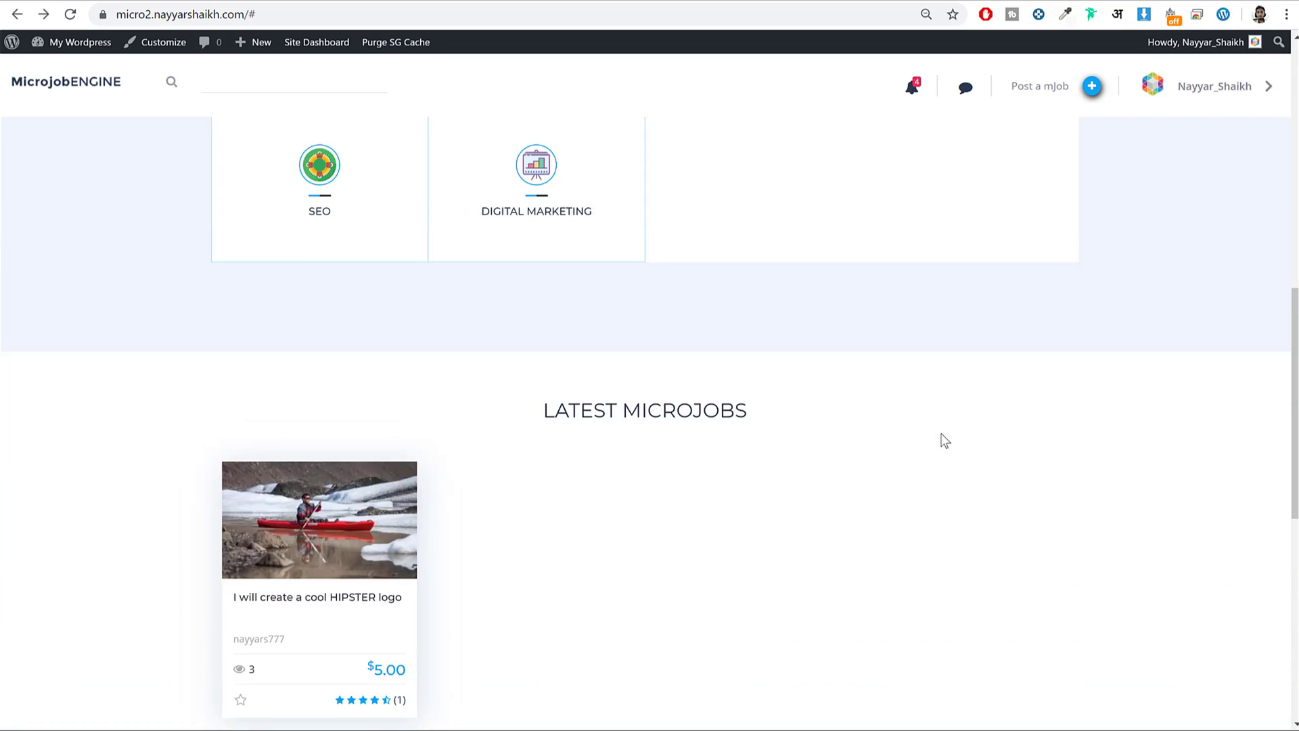
scroll(941, 437, "up", 17)
scroll(940, 438, "up", 3)
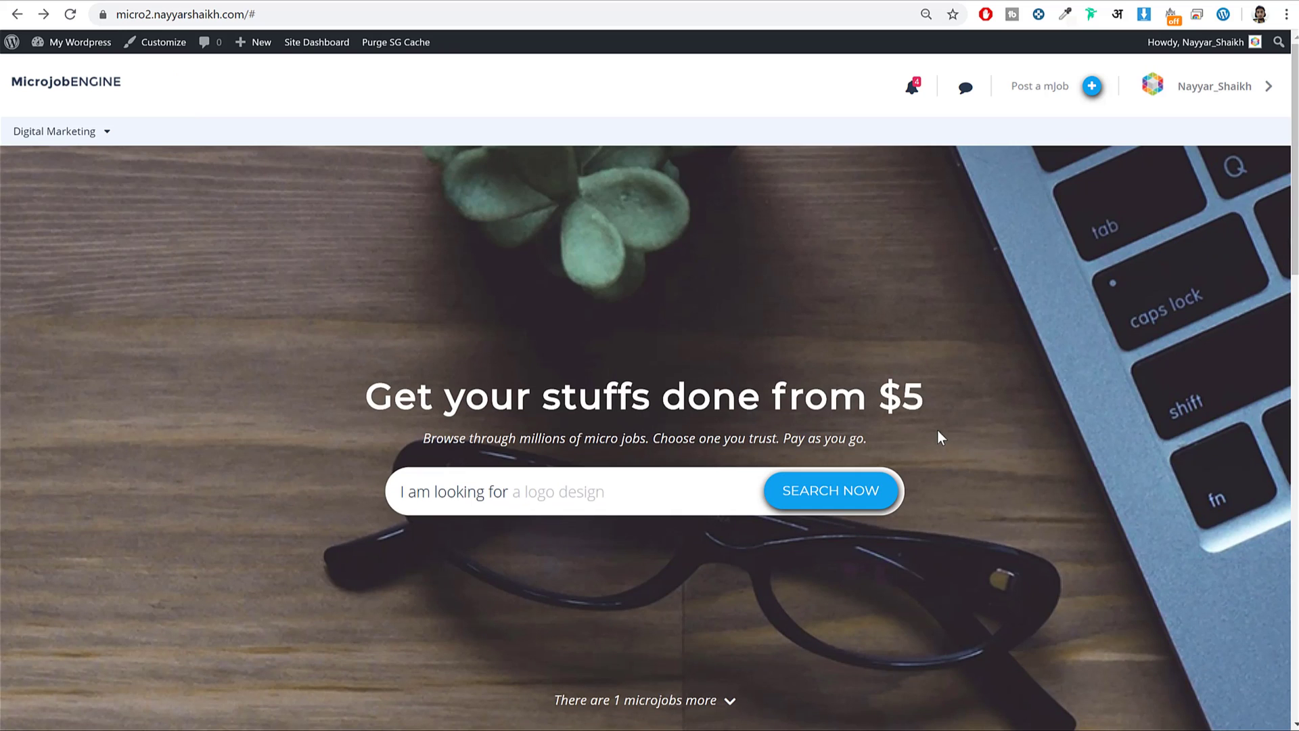